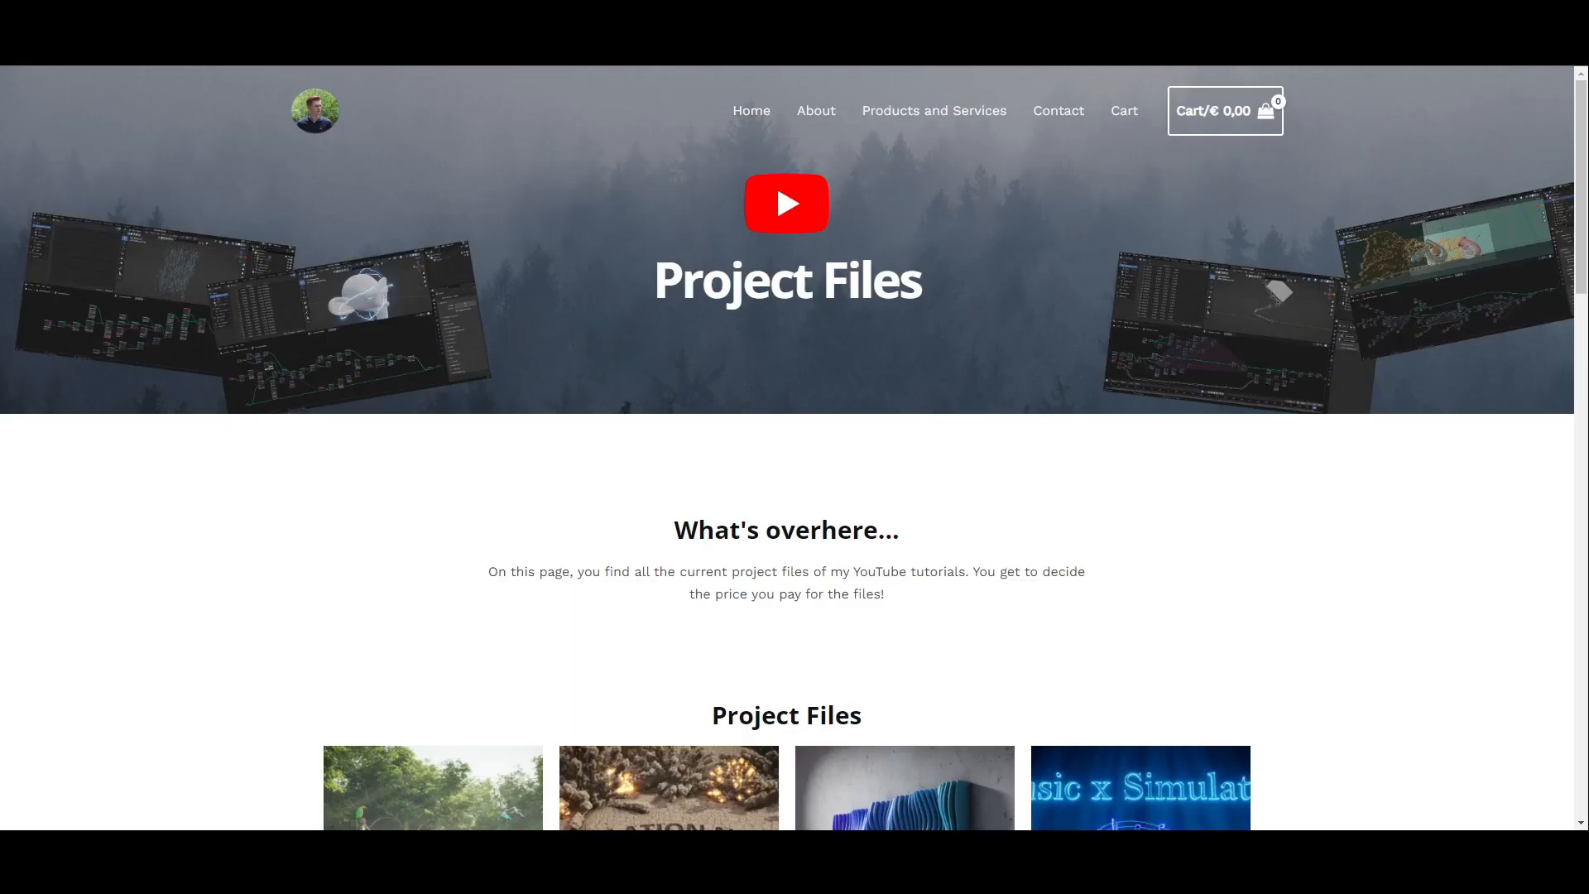
Step: Open the Jungle Bridge Project File from the Project Files page and add it to the cart
scroll(786, 447, "down", 7)
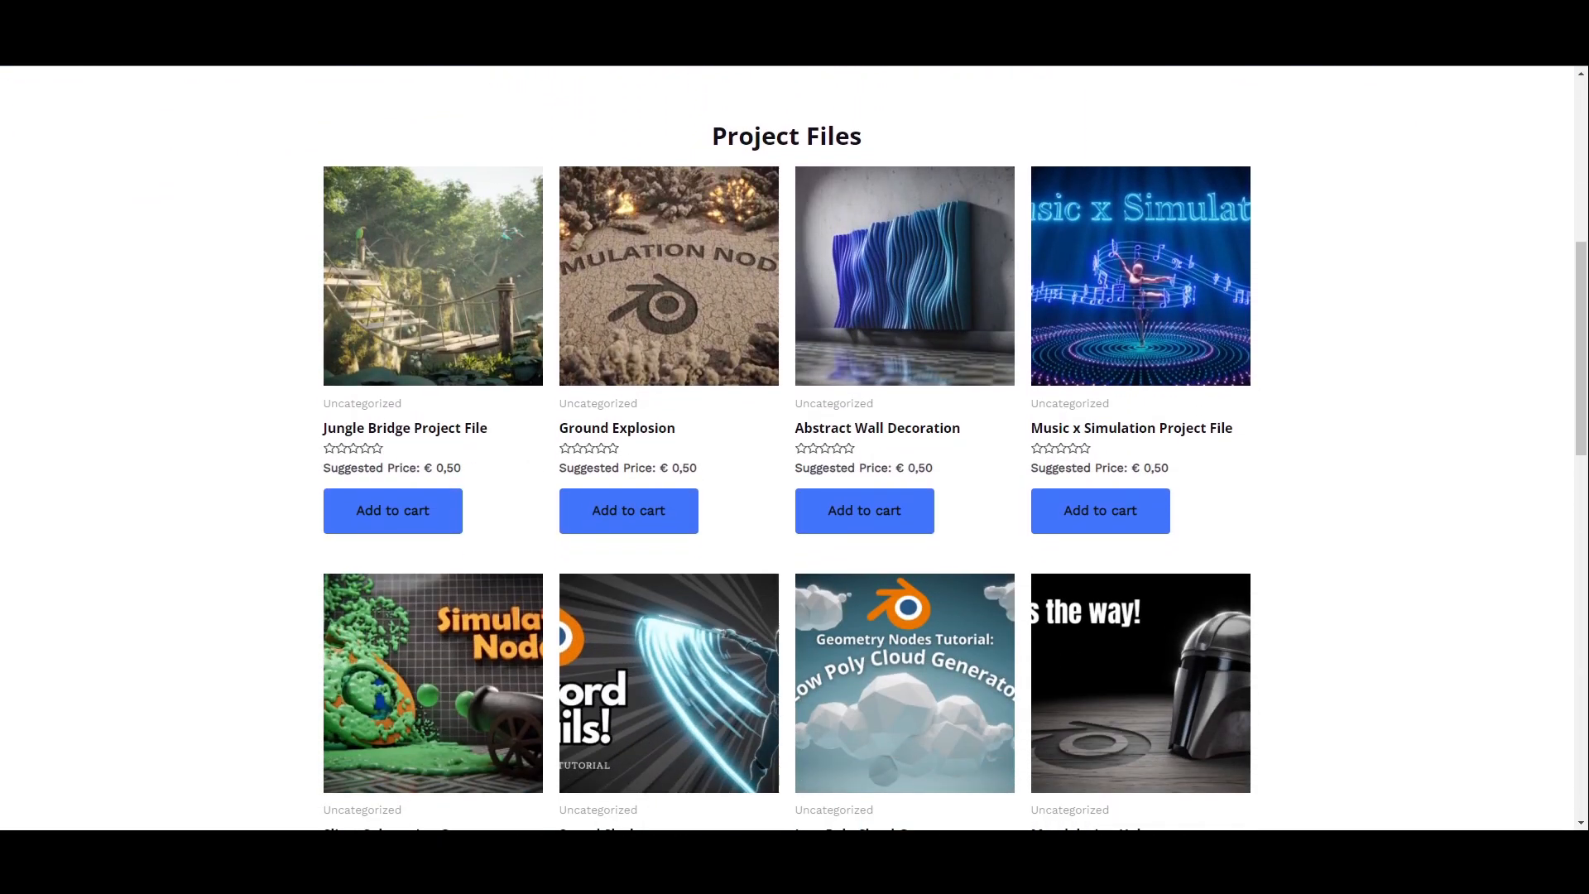
left_click(458, 432)
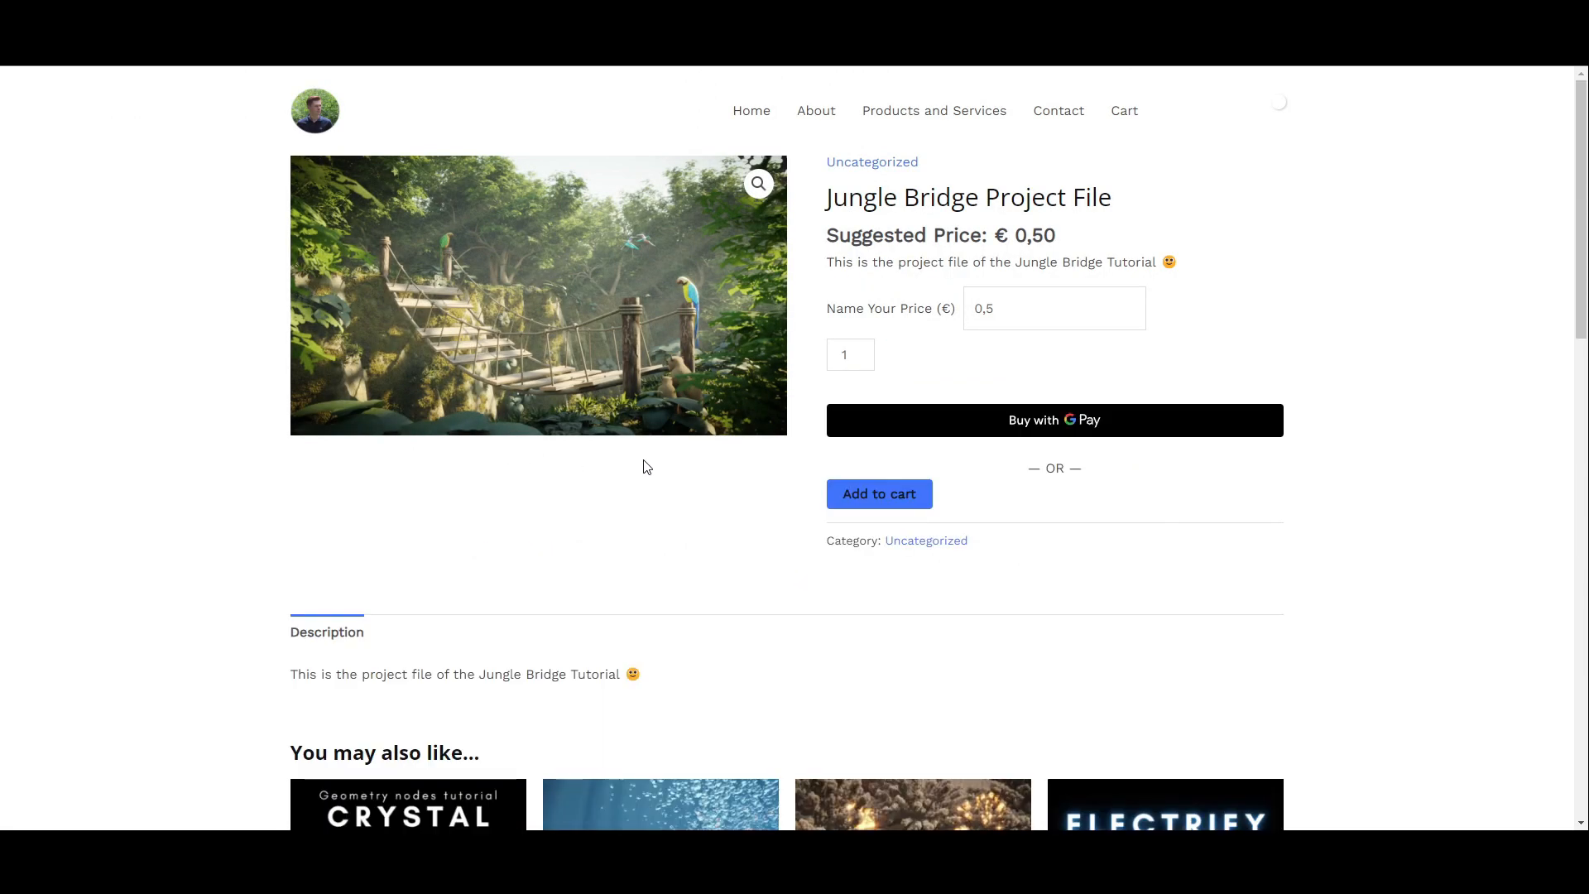
left_click(871, 496)
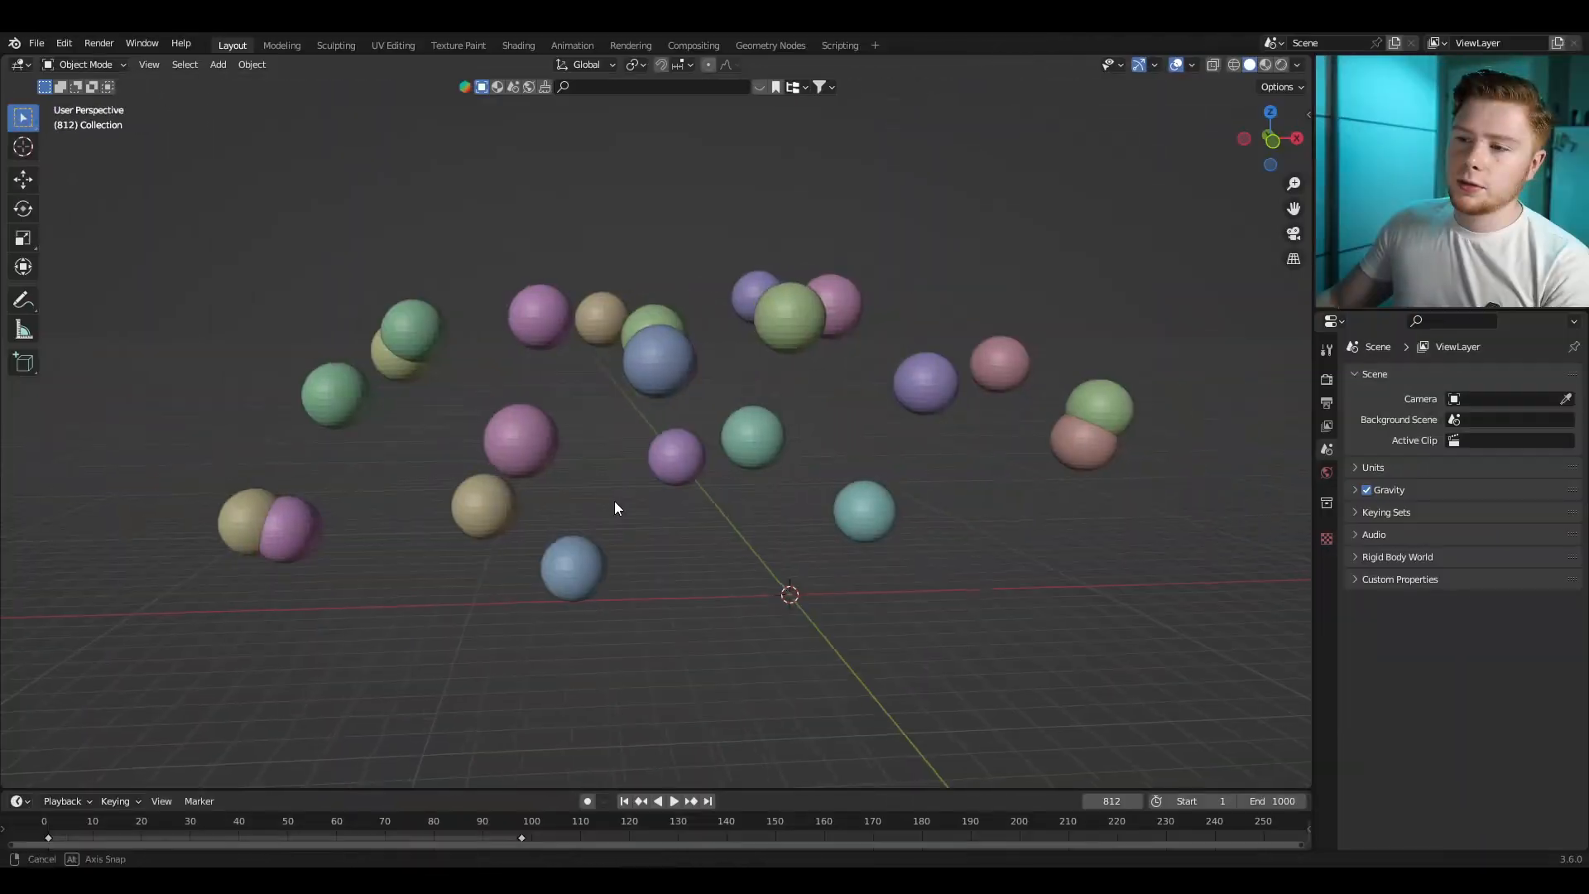
Step: Add a plain axes empty and move it among the spheres to about X -3.48 m, Y 1.23 m, Z 5.95 m
middle_click_drag(615, 502, 760, 465)
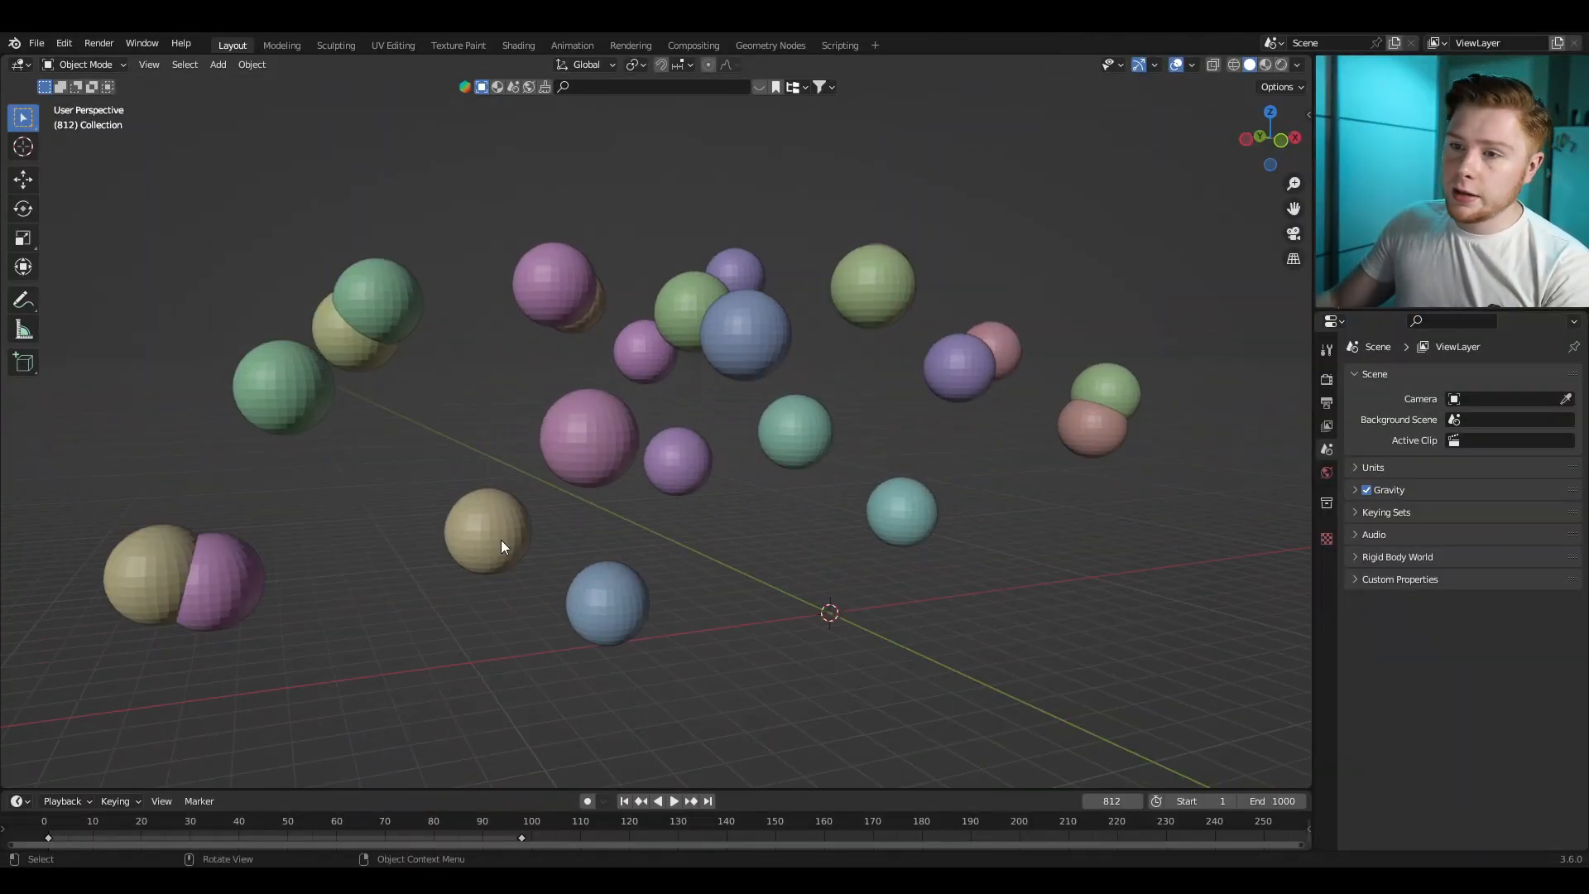
scroll(459, 455, "up", 4)
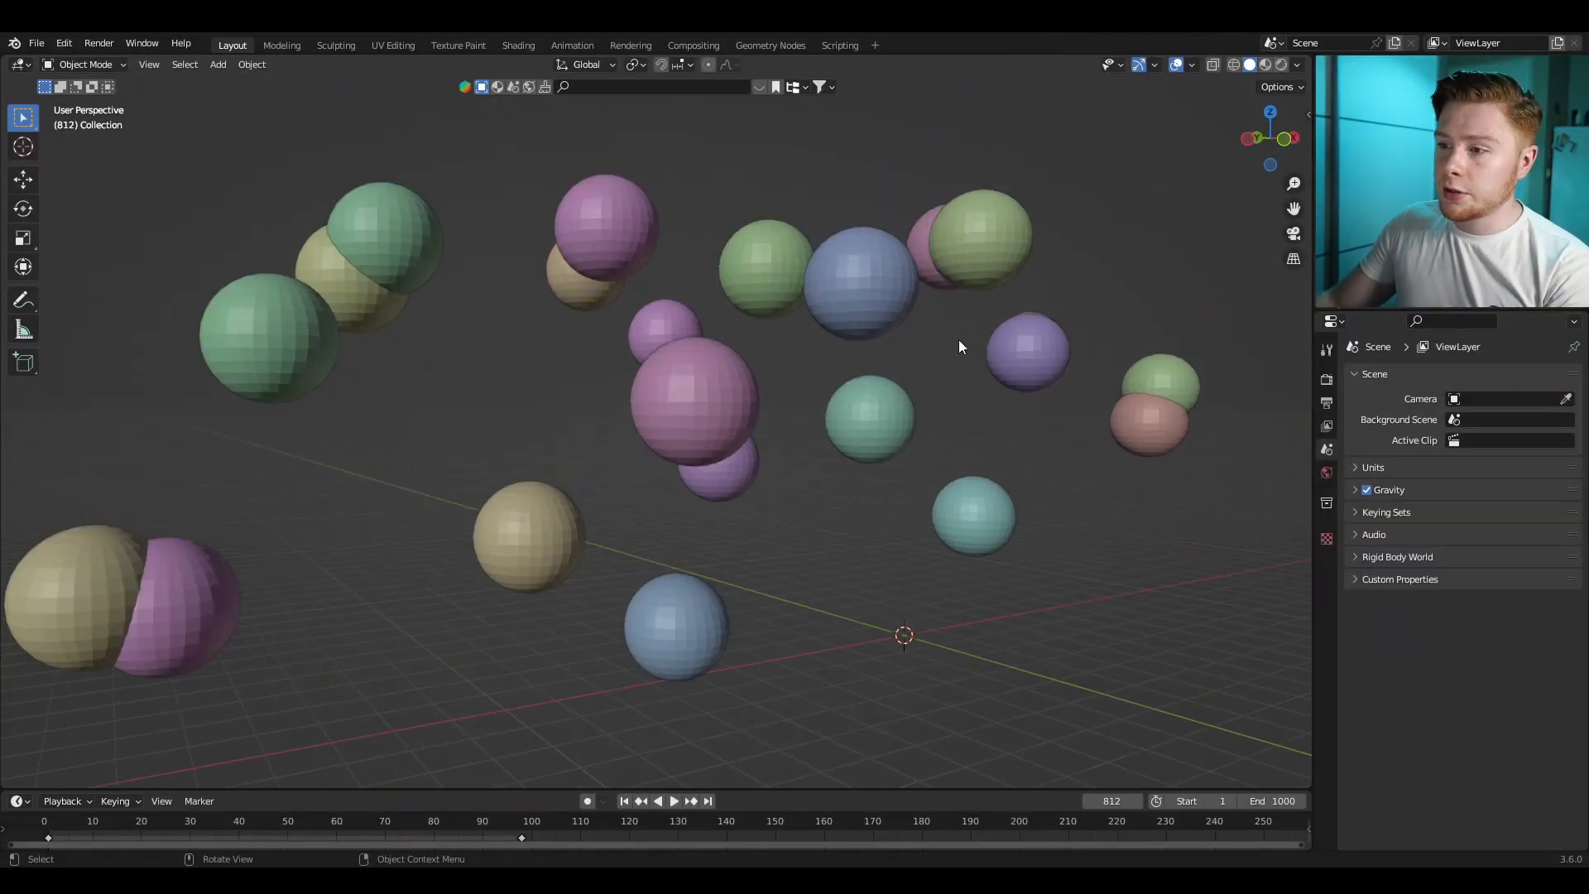
middle_click_drag(626, 399, 684, 459)
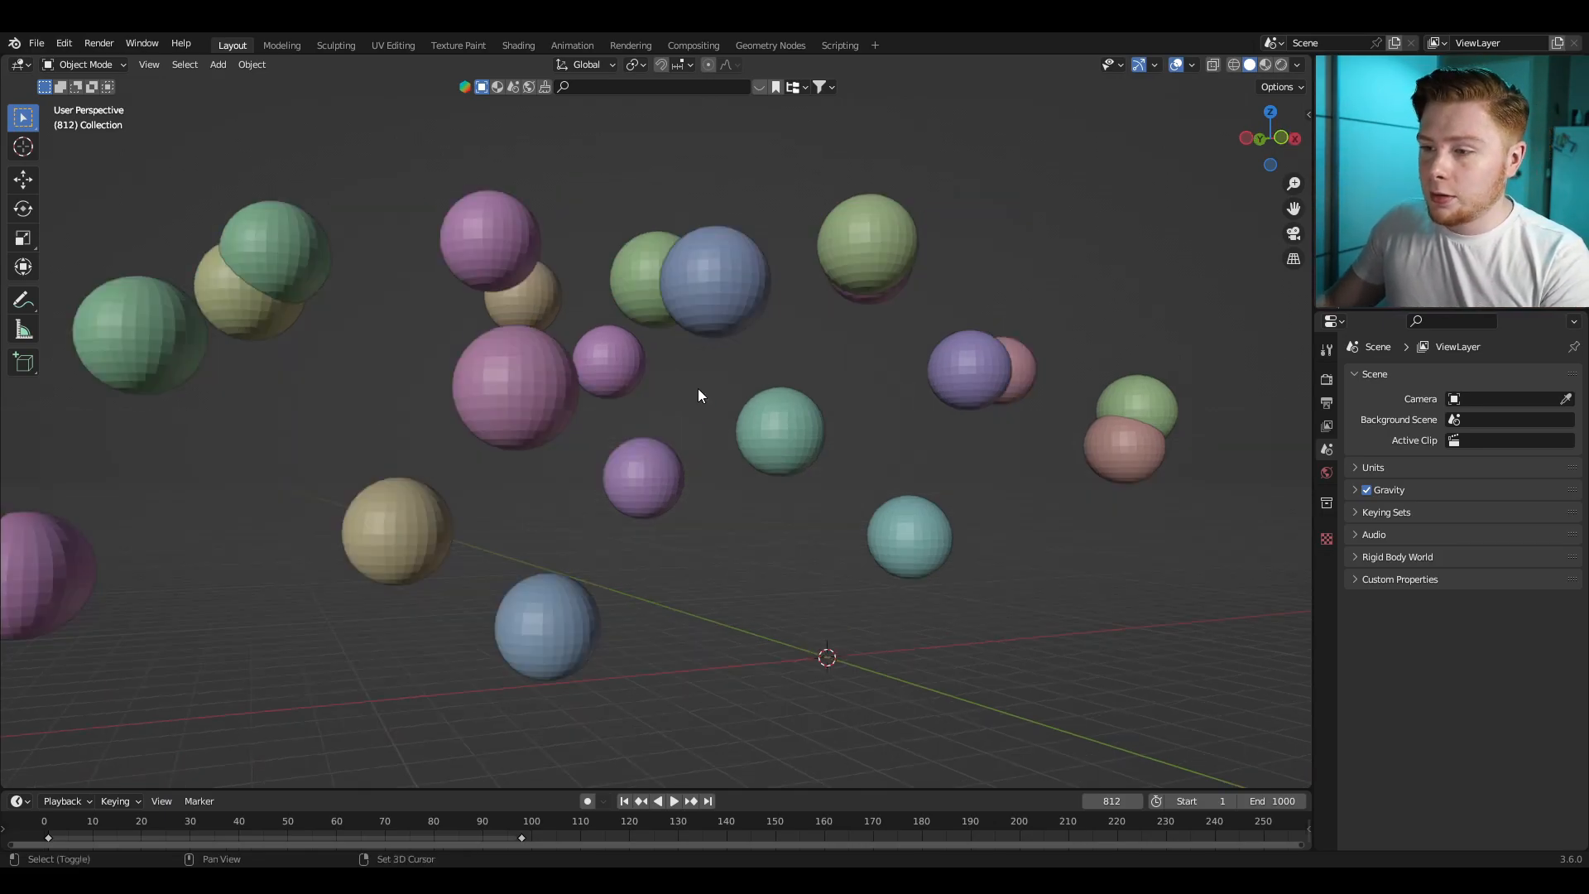
key("shift+a")
left_click(786, 390)
key("g")
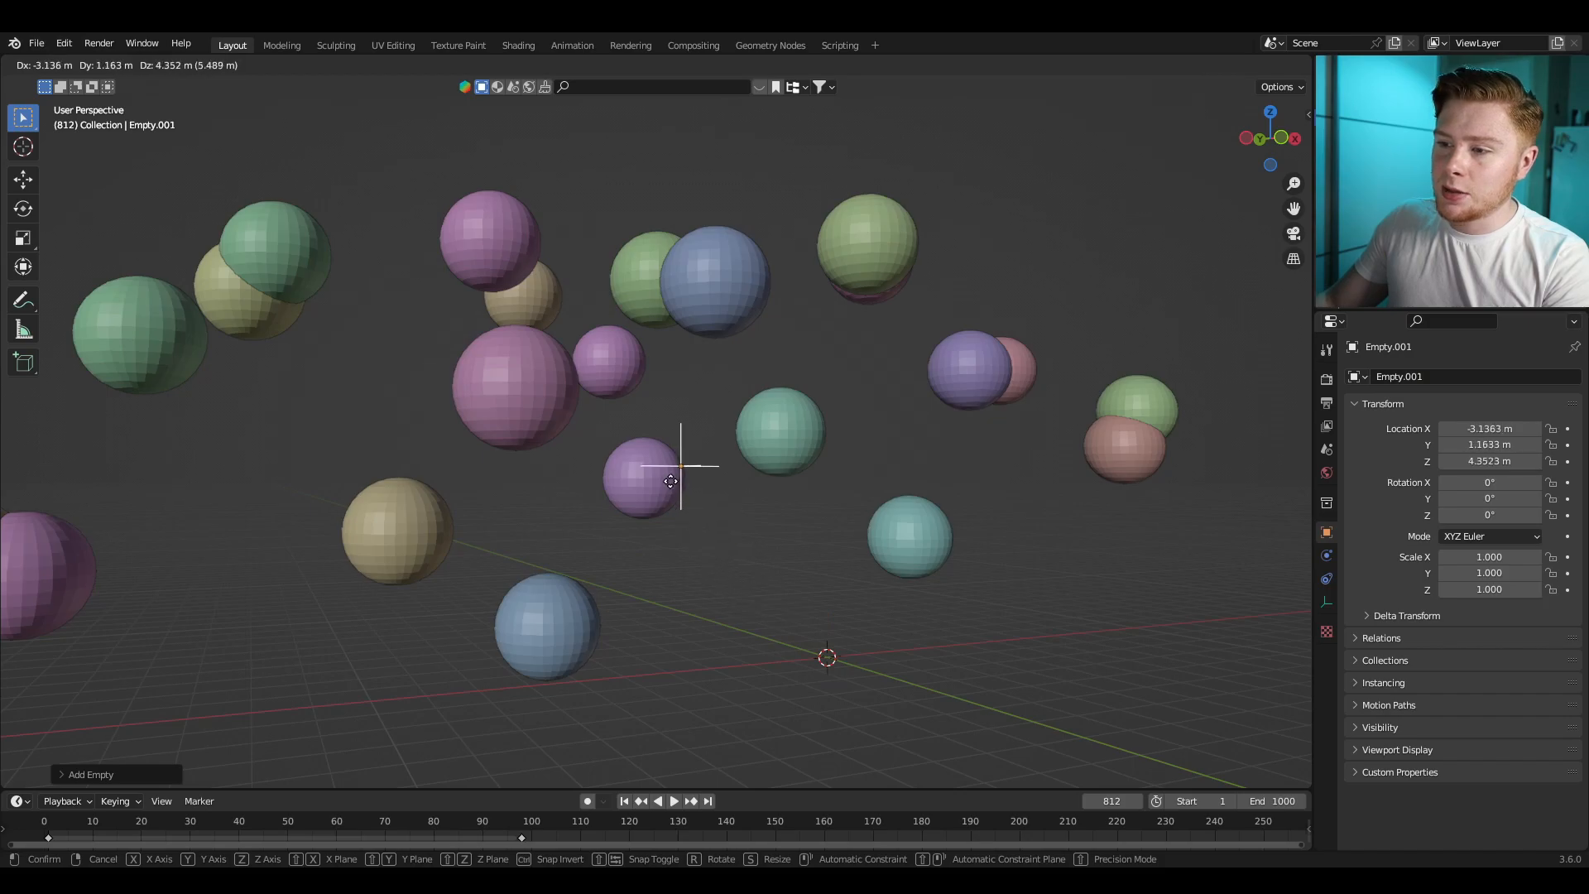
left_click(672, 381)
middle_click_drag(657, 415, 599, 479)
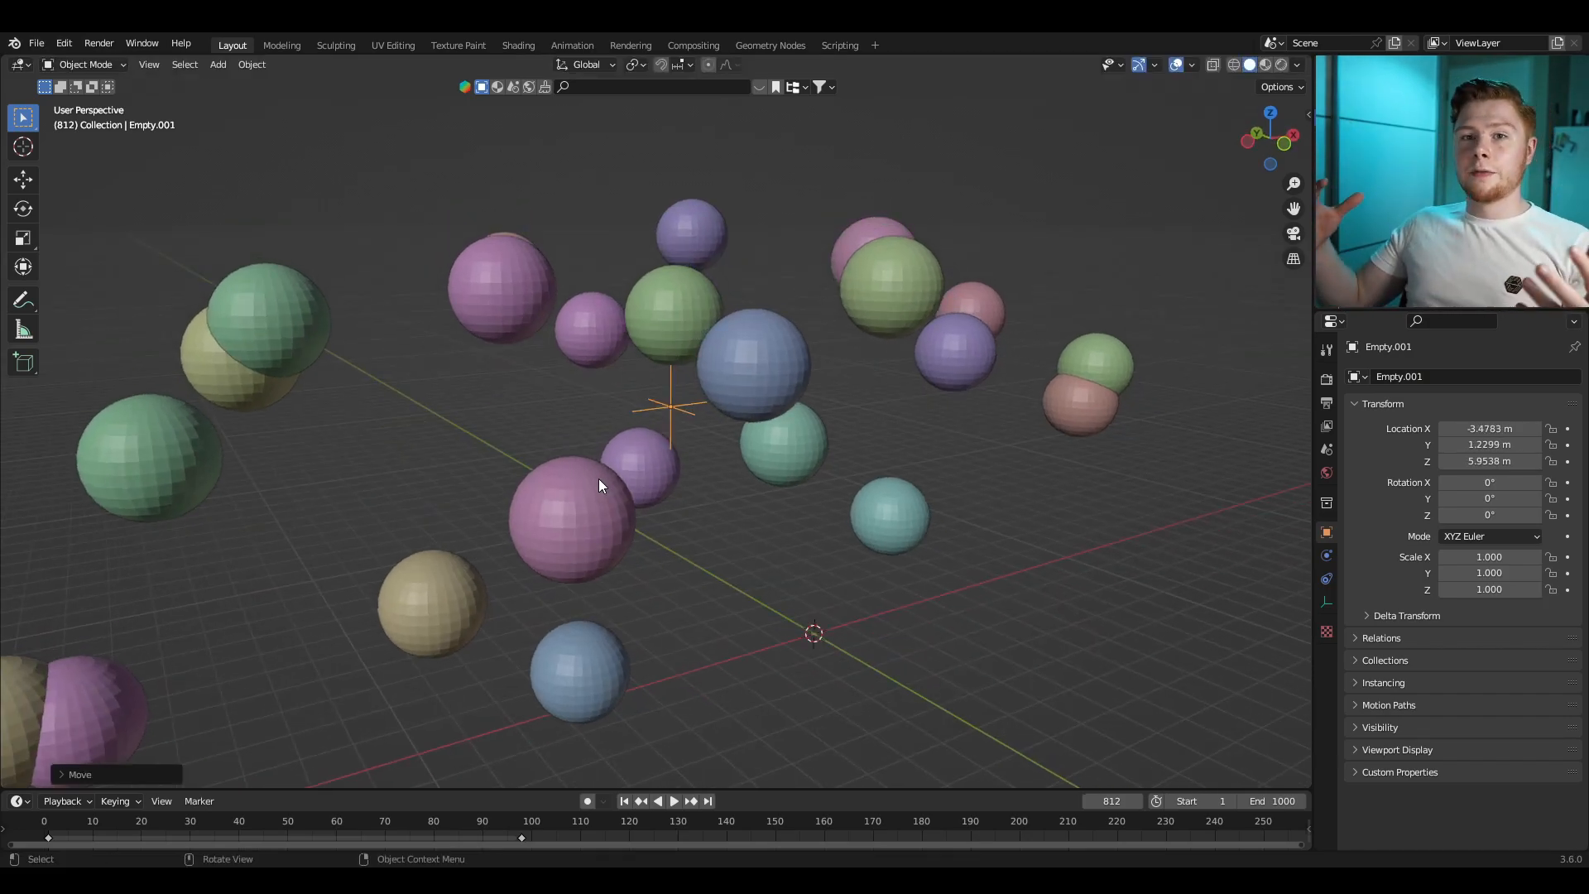
Step: Add a cube mesh at the world origin
middle_click_drag(598, 478, 743, 412)
key("shift+a")
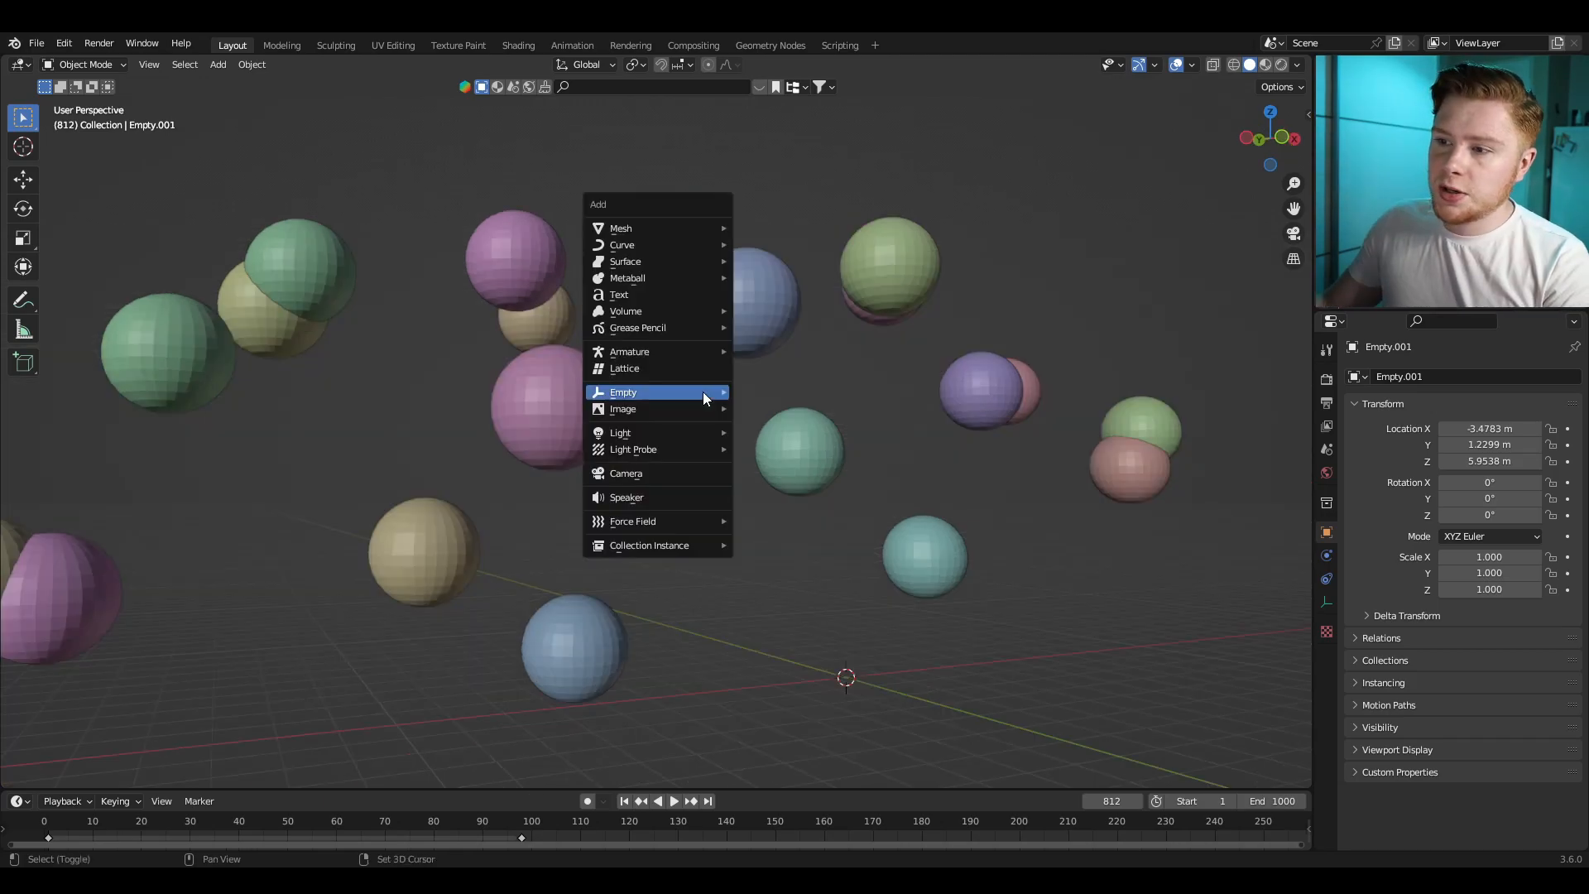
mouse_move(642, 223)
left_click(768, 243)
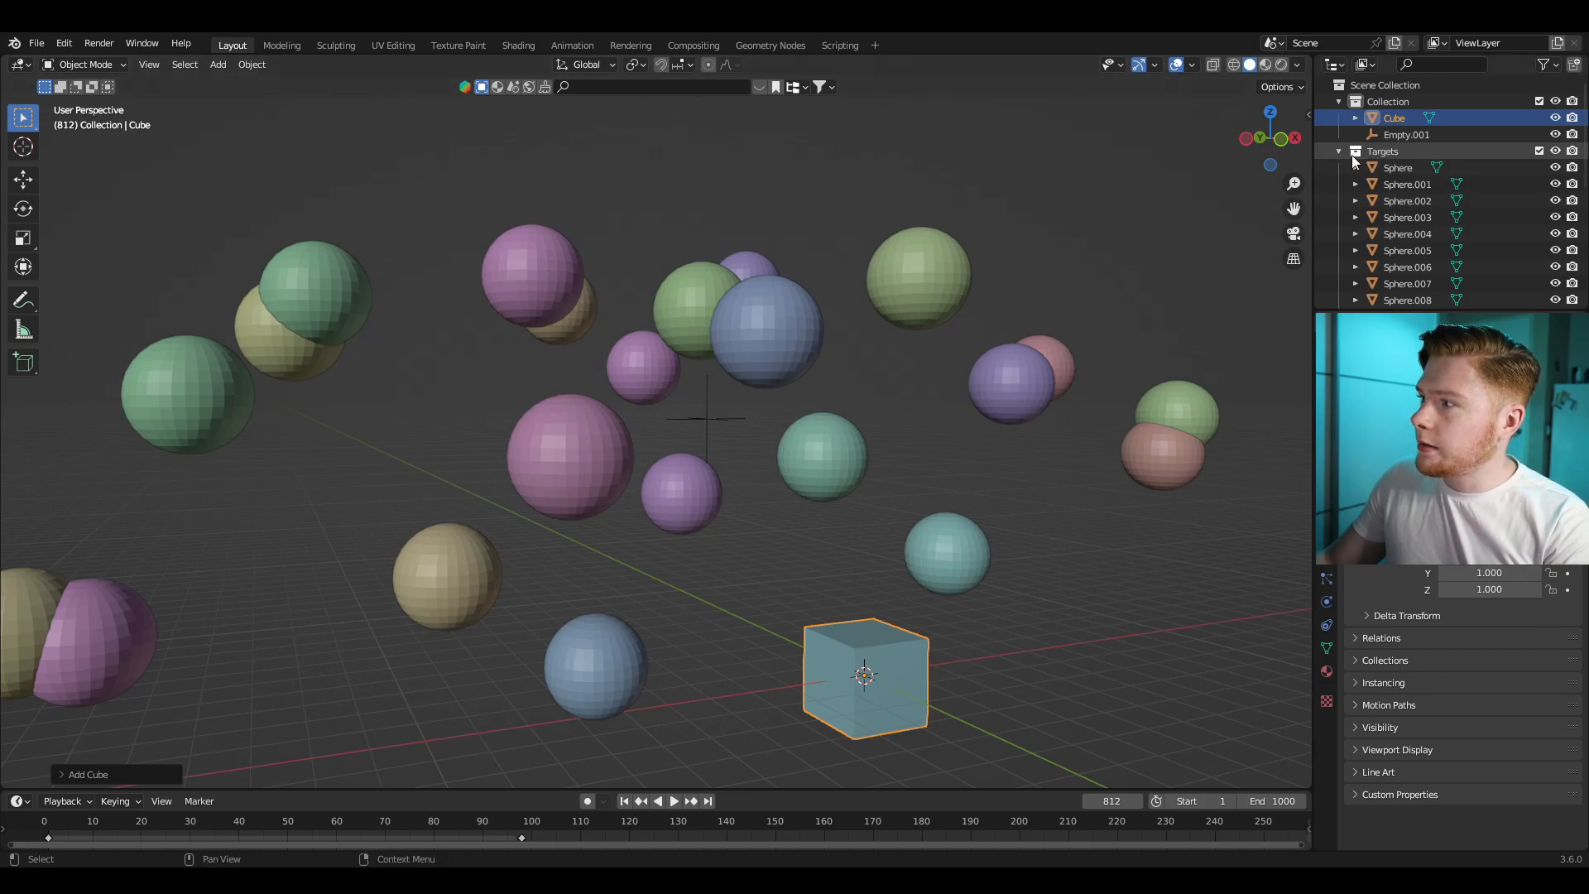
Step: Select the large green sphere above the cube and move it to the Targets collection
left_click(917, 270)
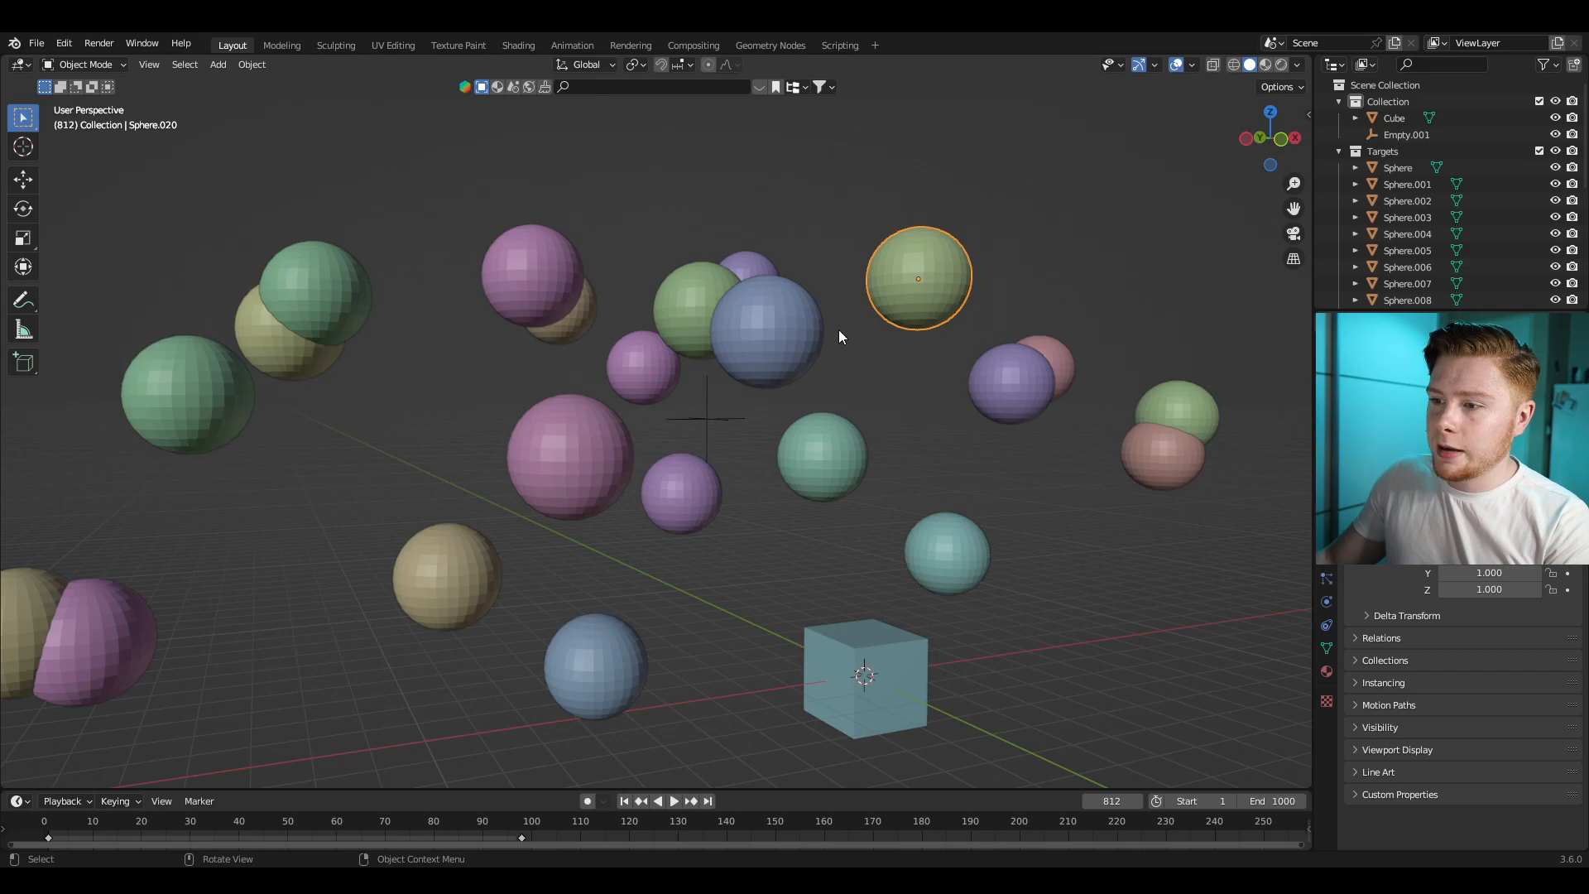
key("m")
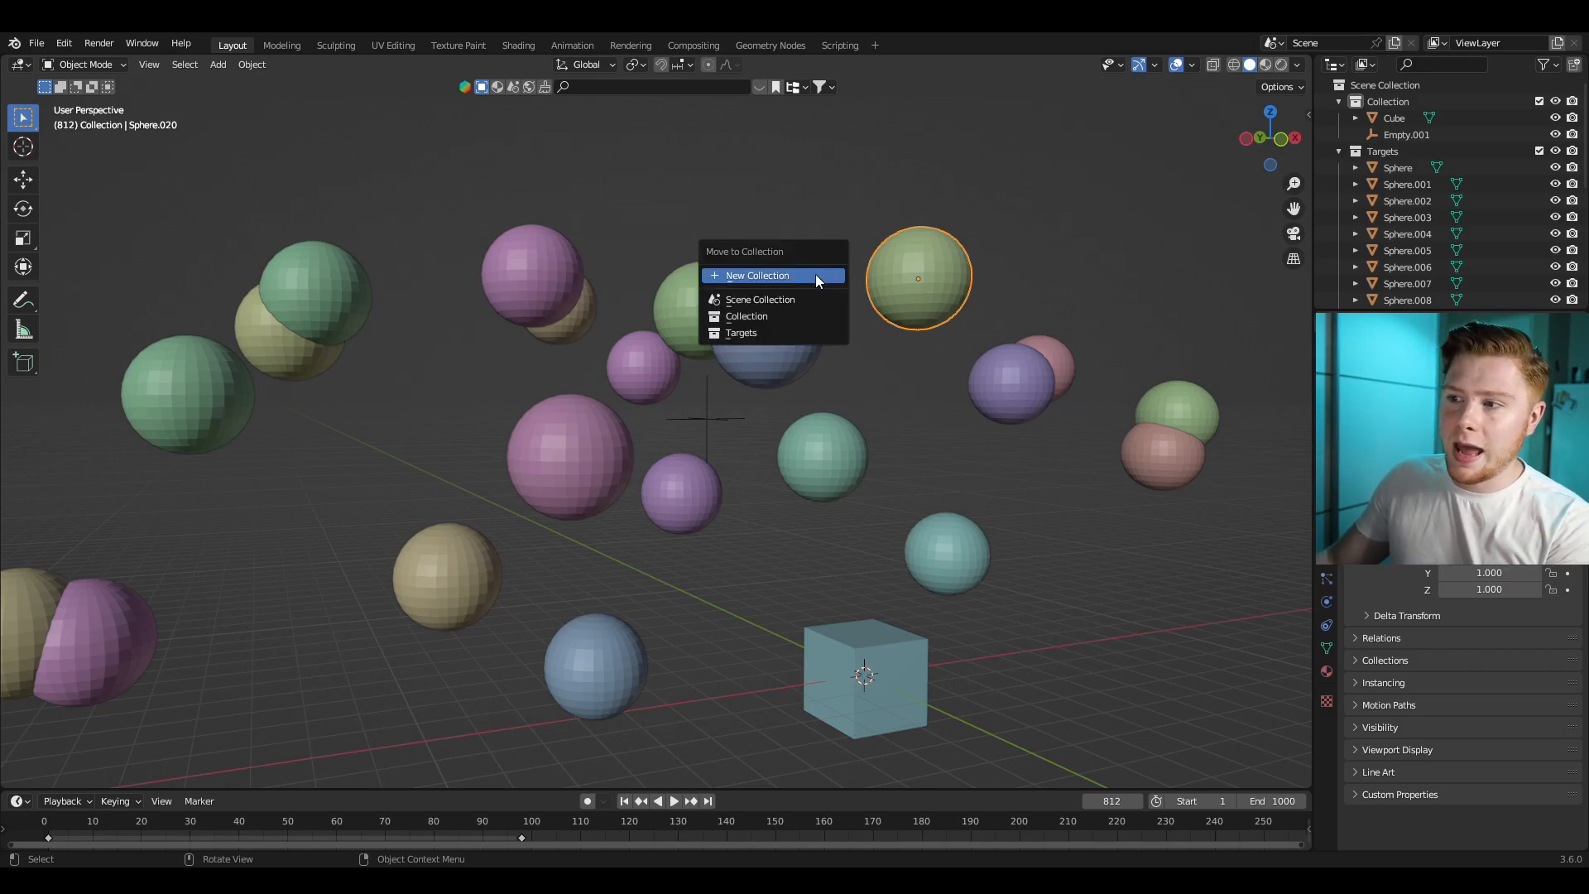
left_click(758, 336)
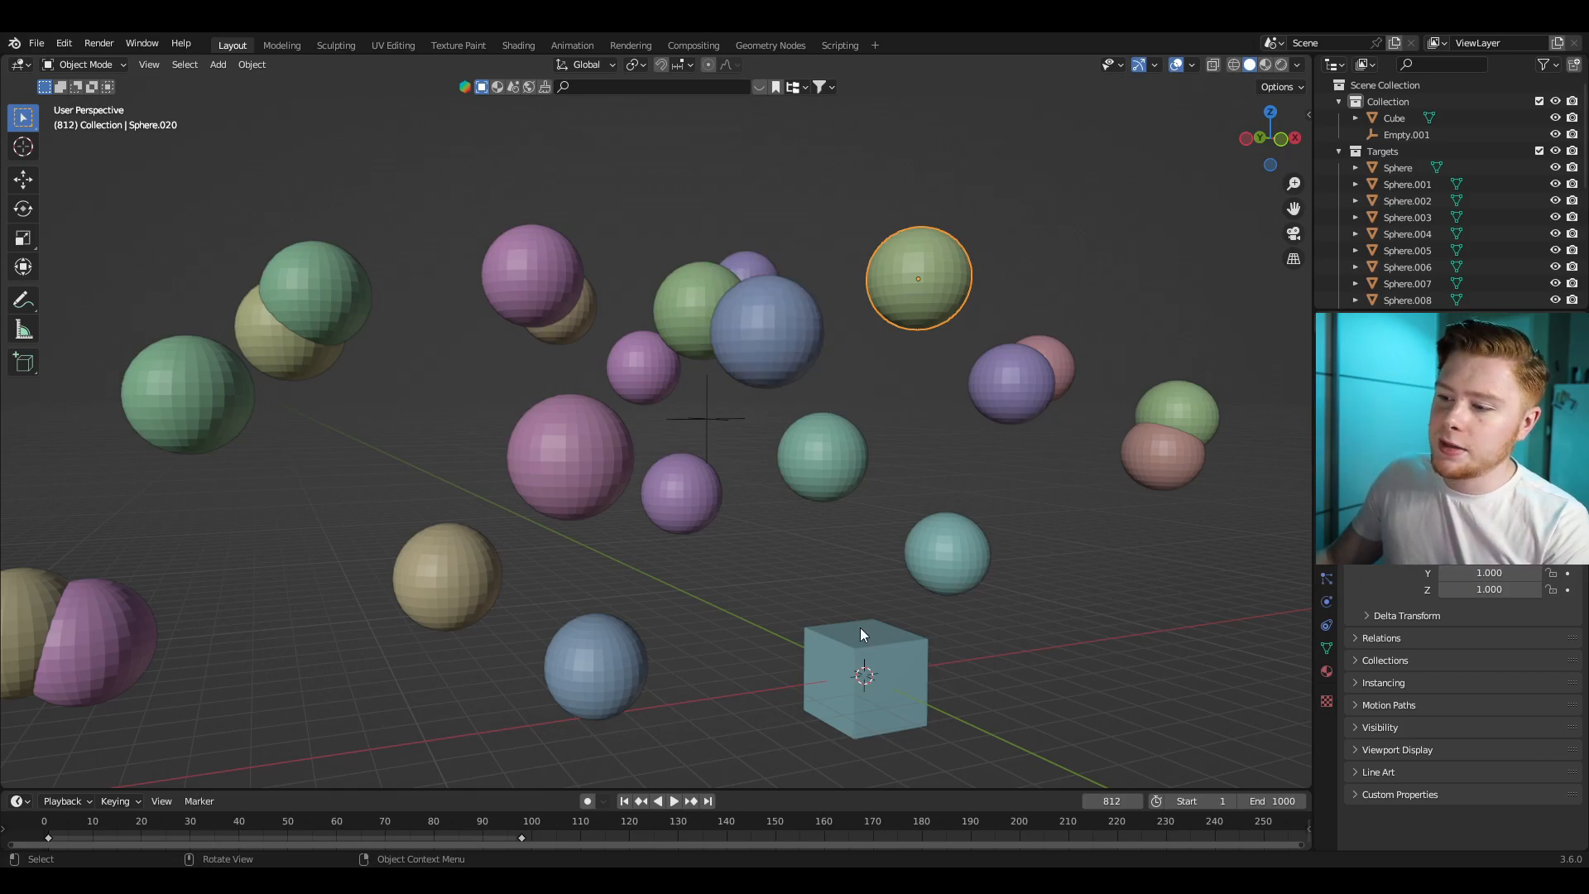
Step: Rename the empty as Beginning position
left_click(1404, 134)
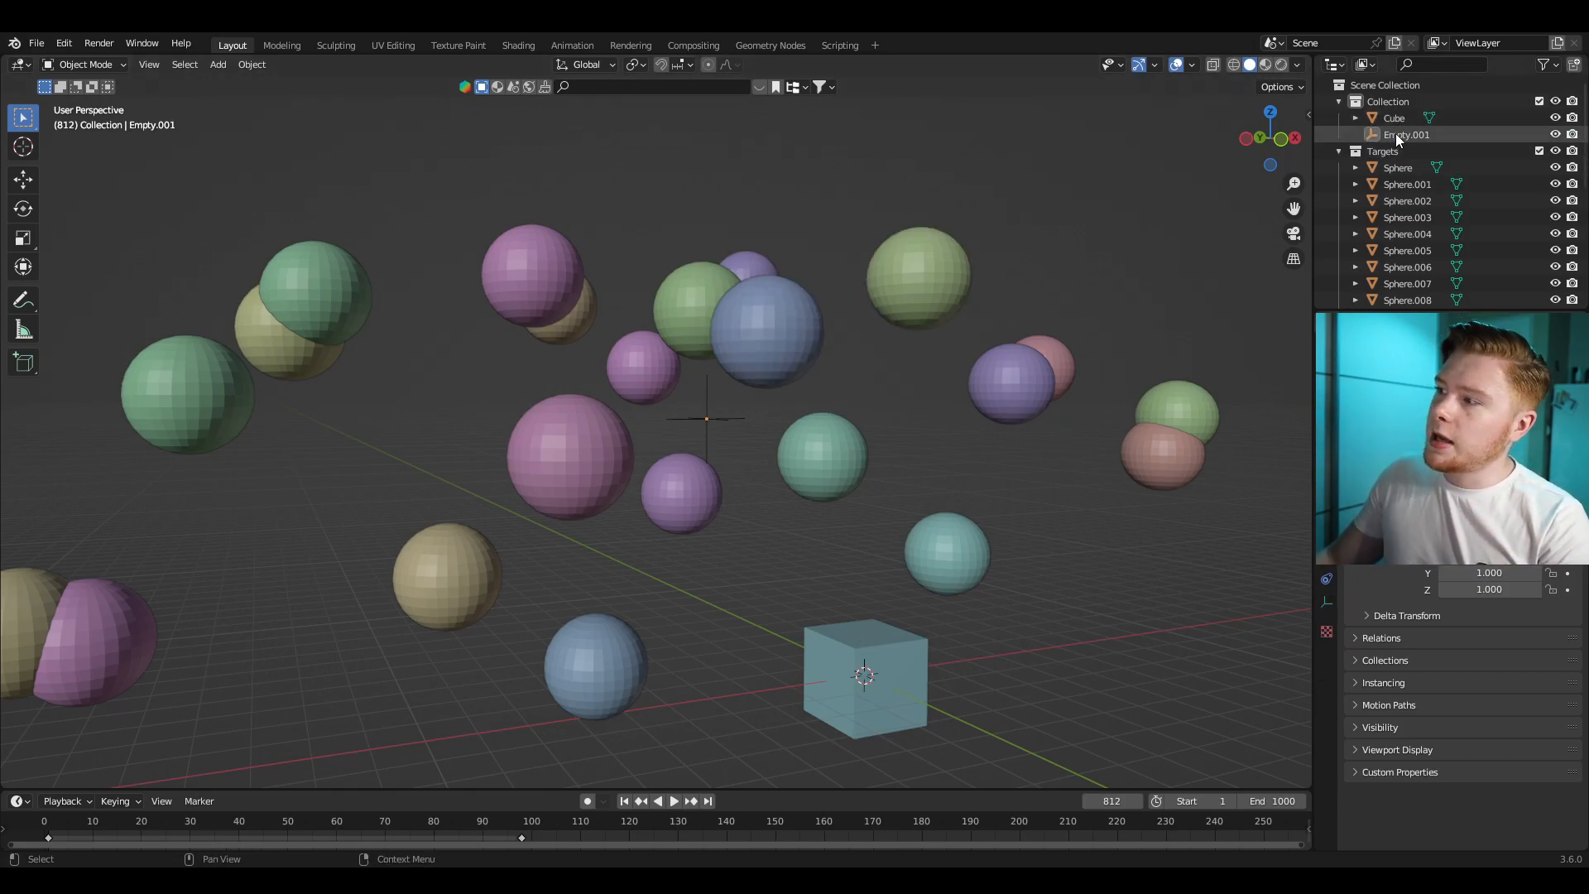
double_click(1403, 134)
type("Beginning p")
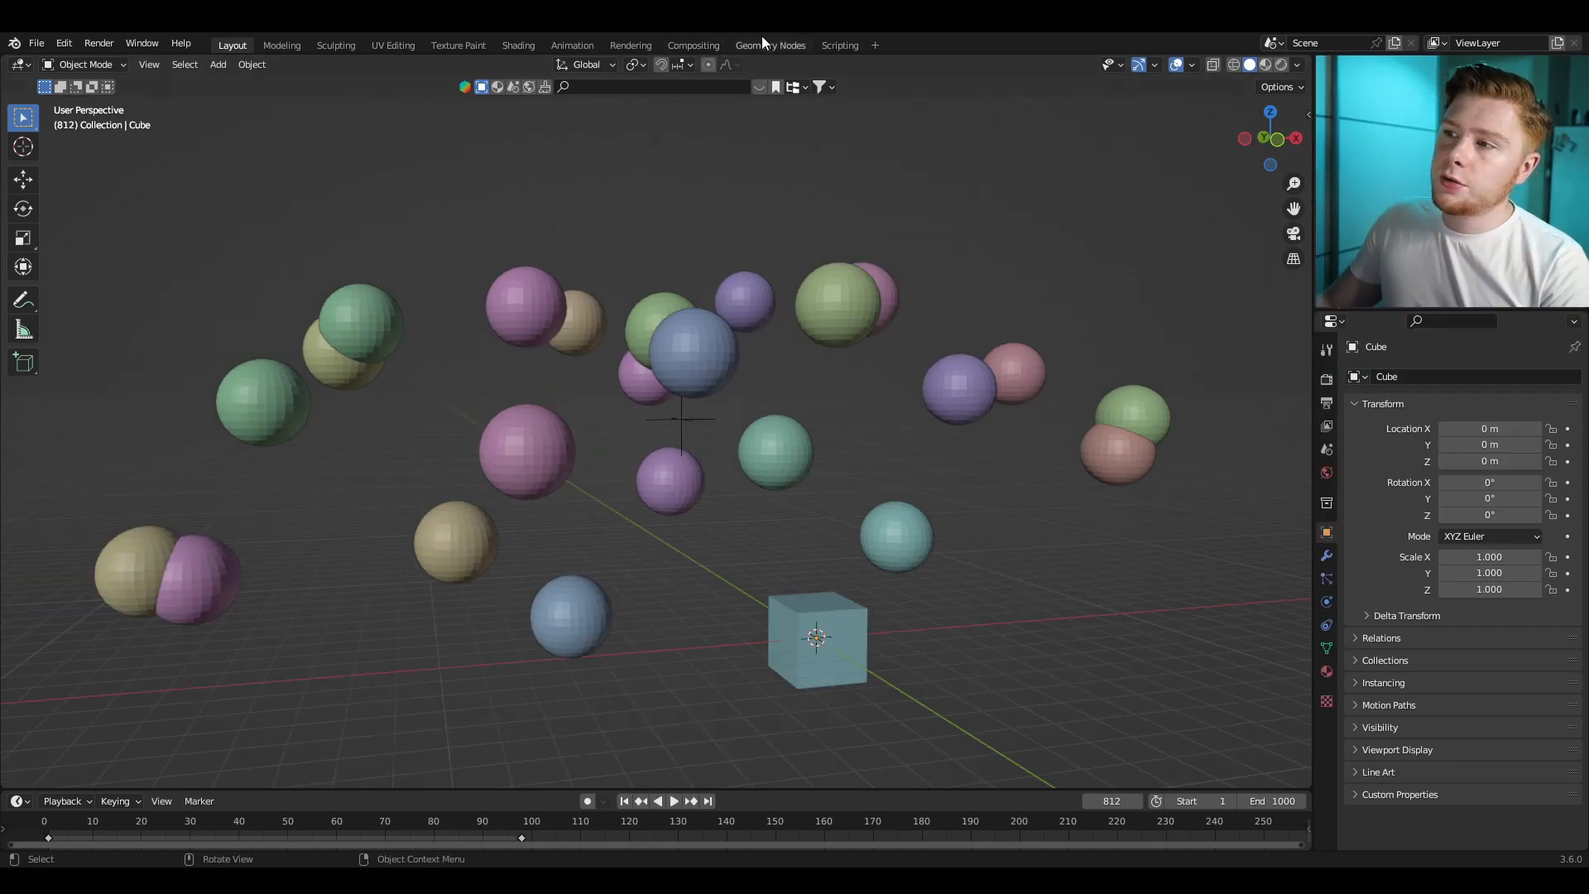
Step: Switch to the Geometry Nodes workspace and create a new node group named Creature on the cube
left_click(763, 46)
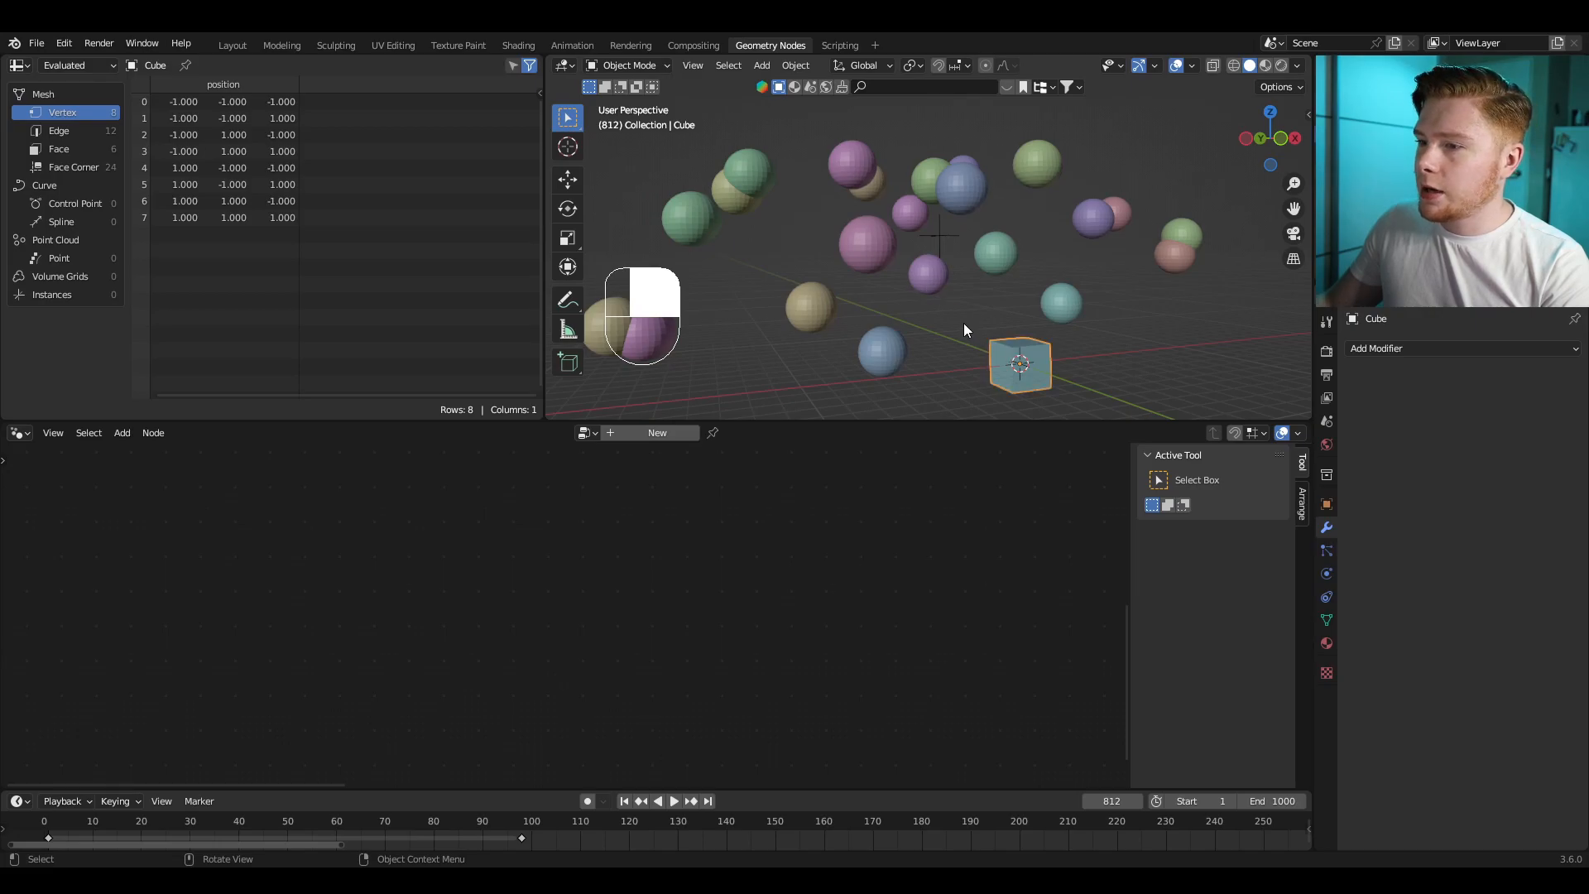
left_click(648, 433)
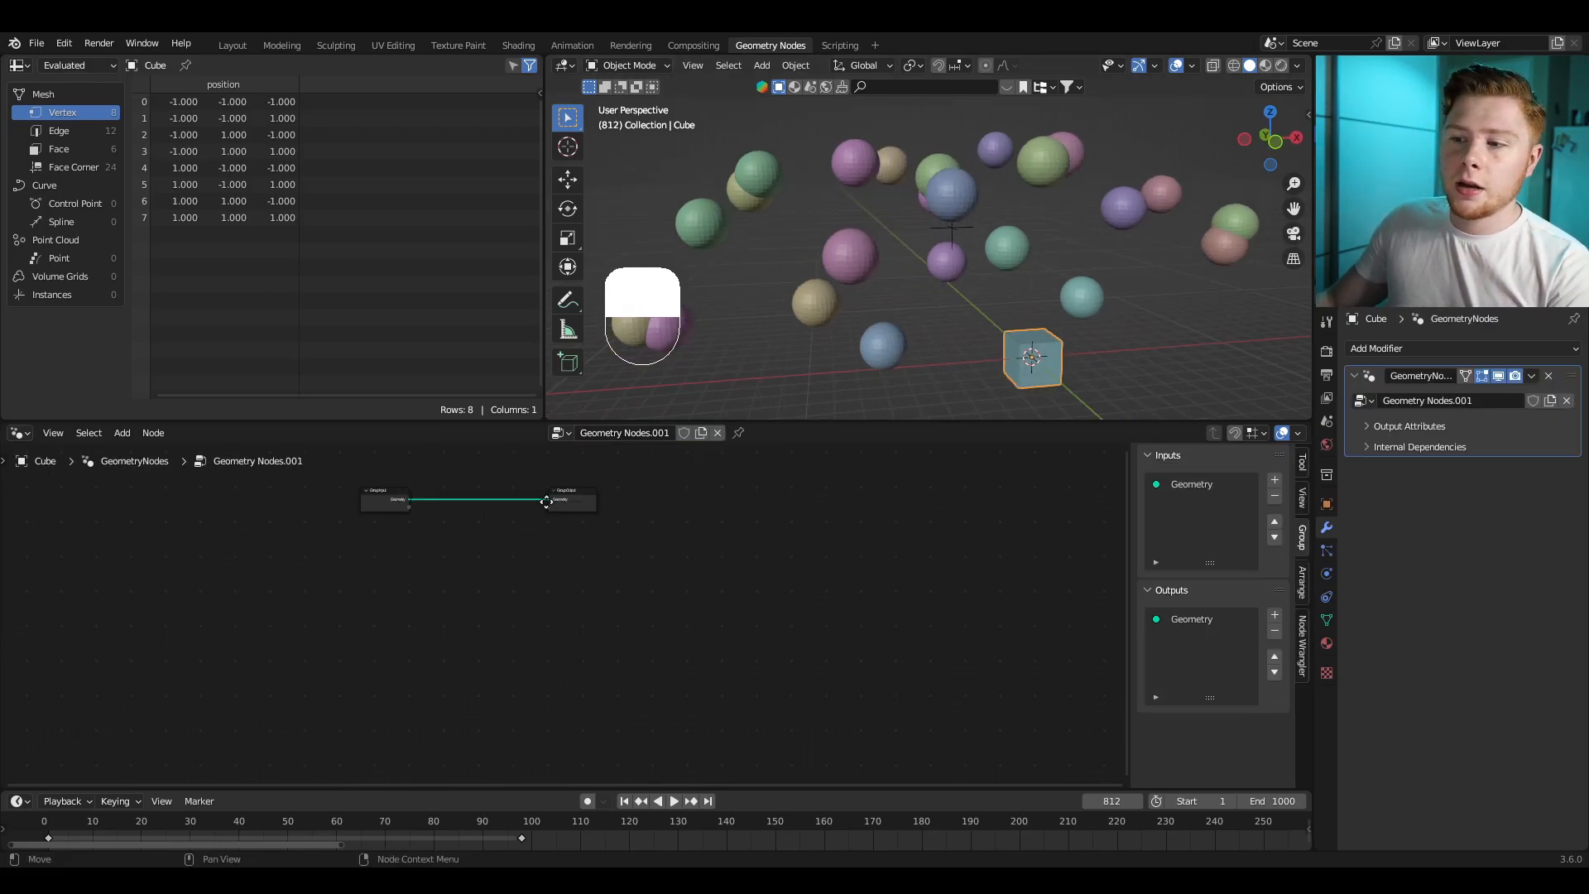
key("Home")
double_click(624, 433)
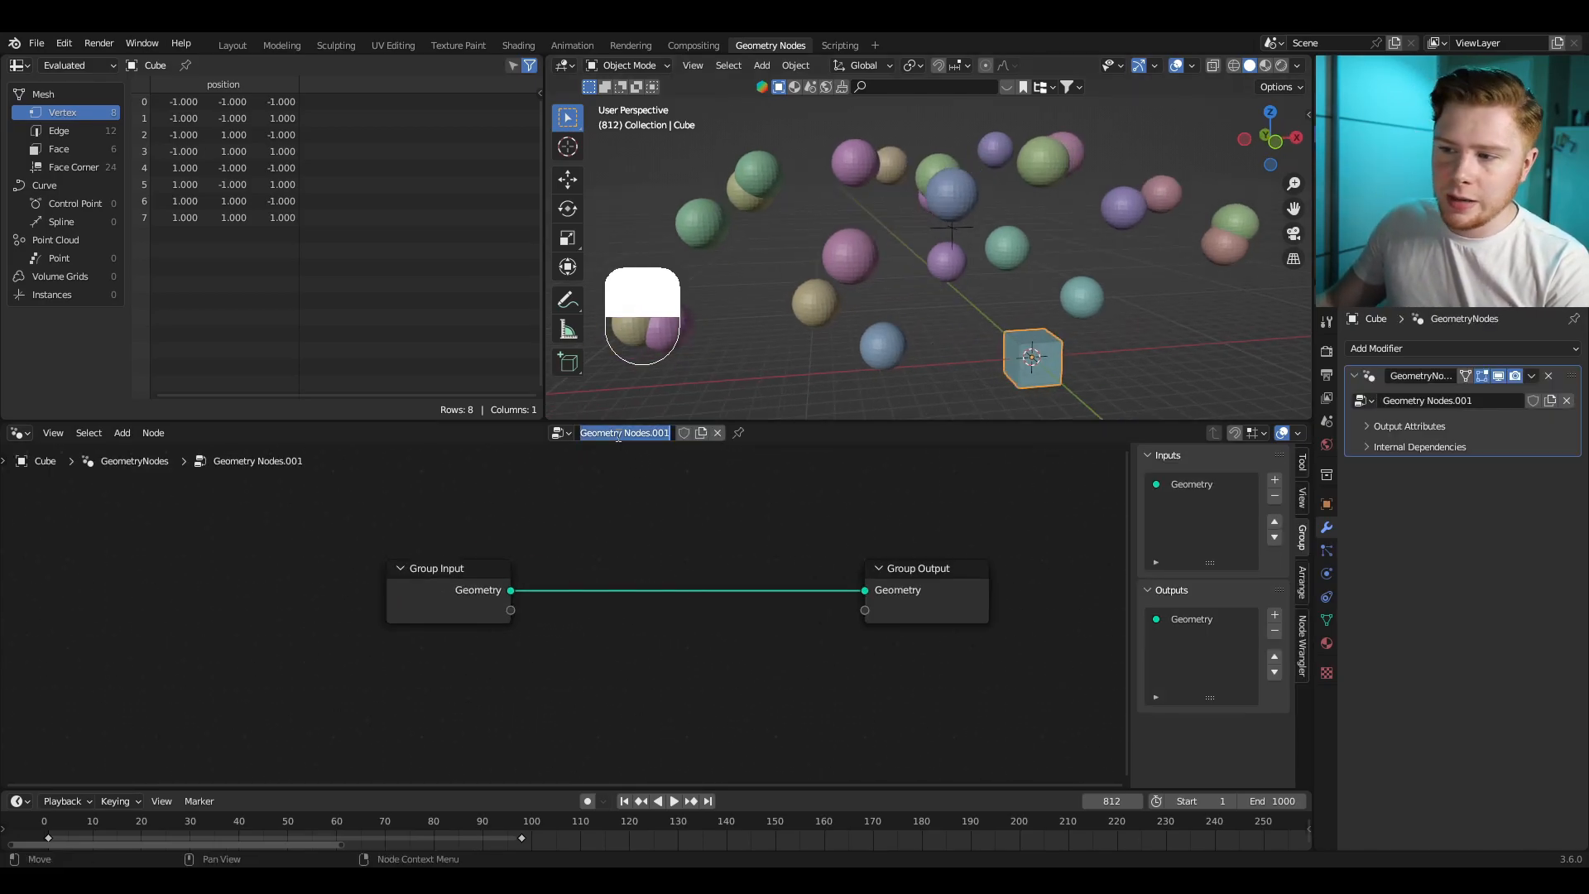
type("Creature")
key("Return")
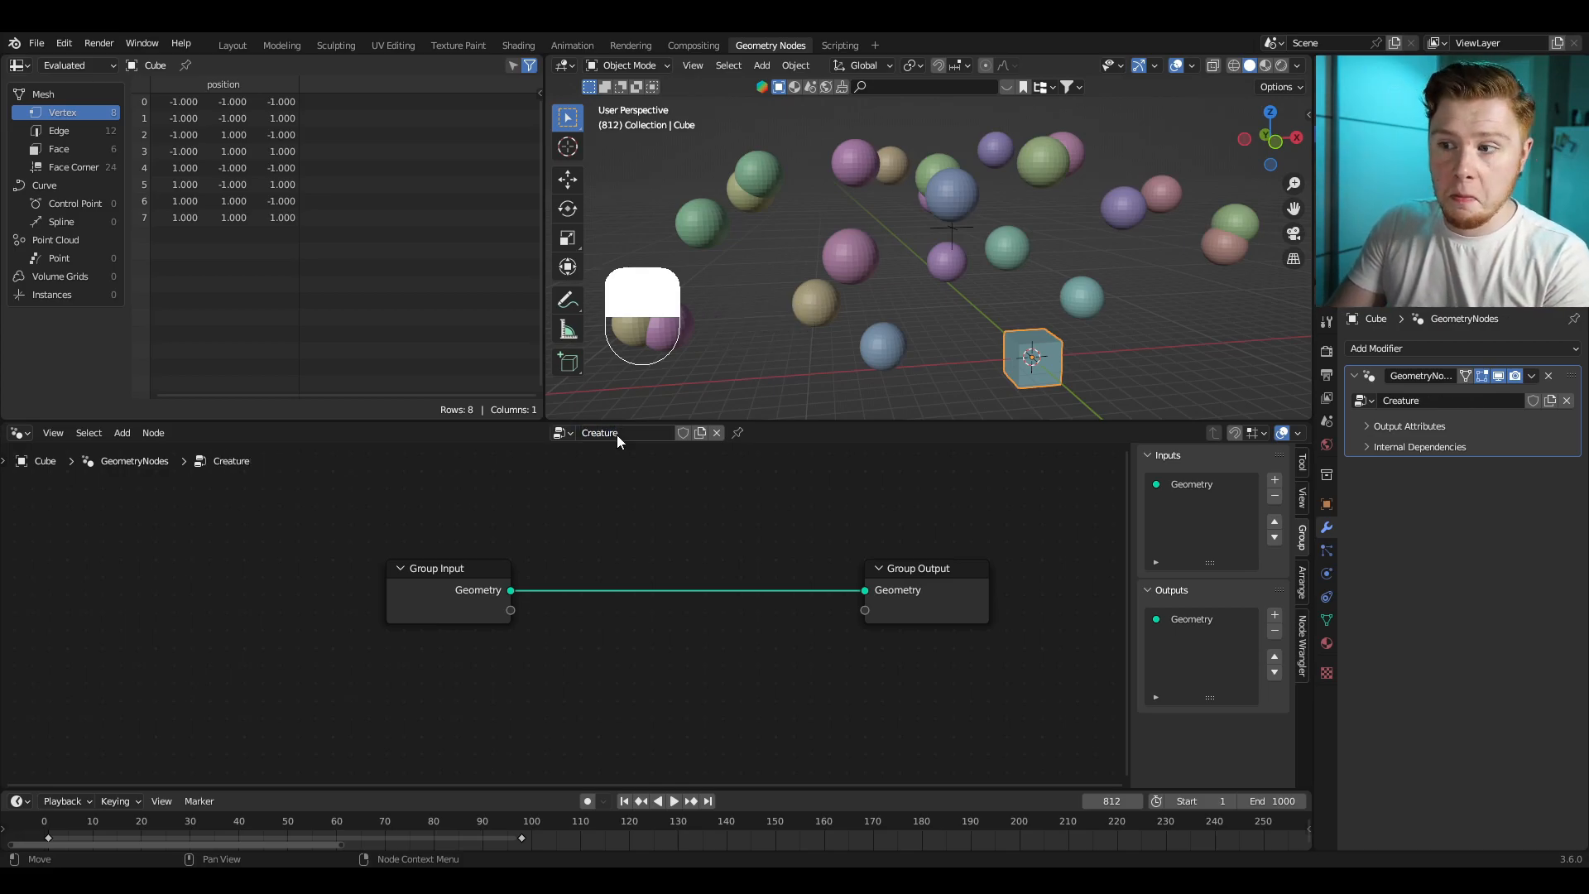
Step: Replace the Group Input node with a Points node and connect its geometry to the Group Output
left_click(455, 573)
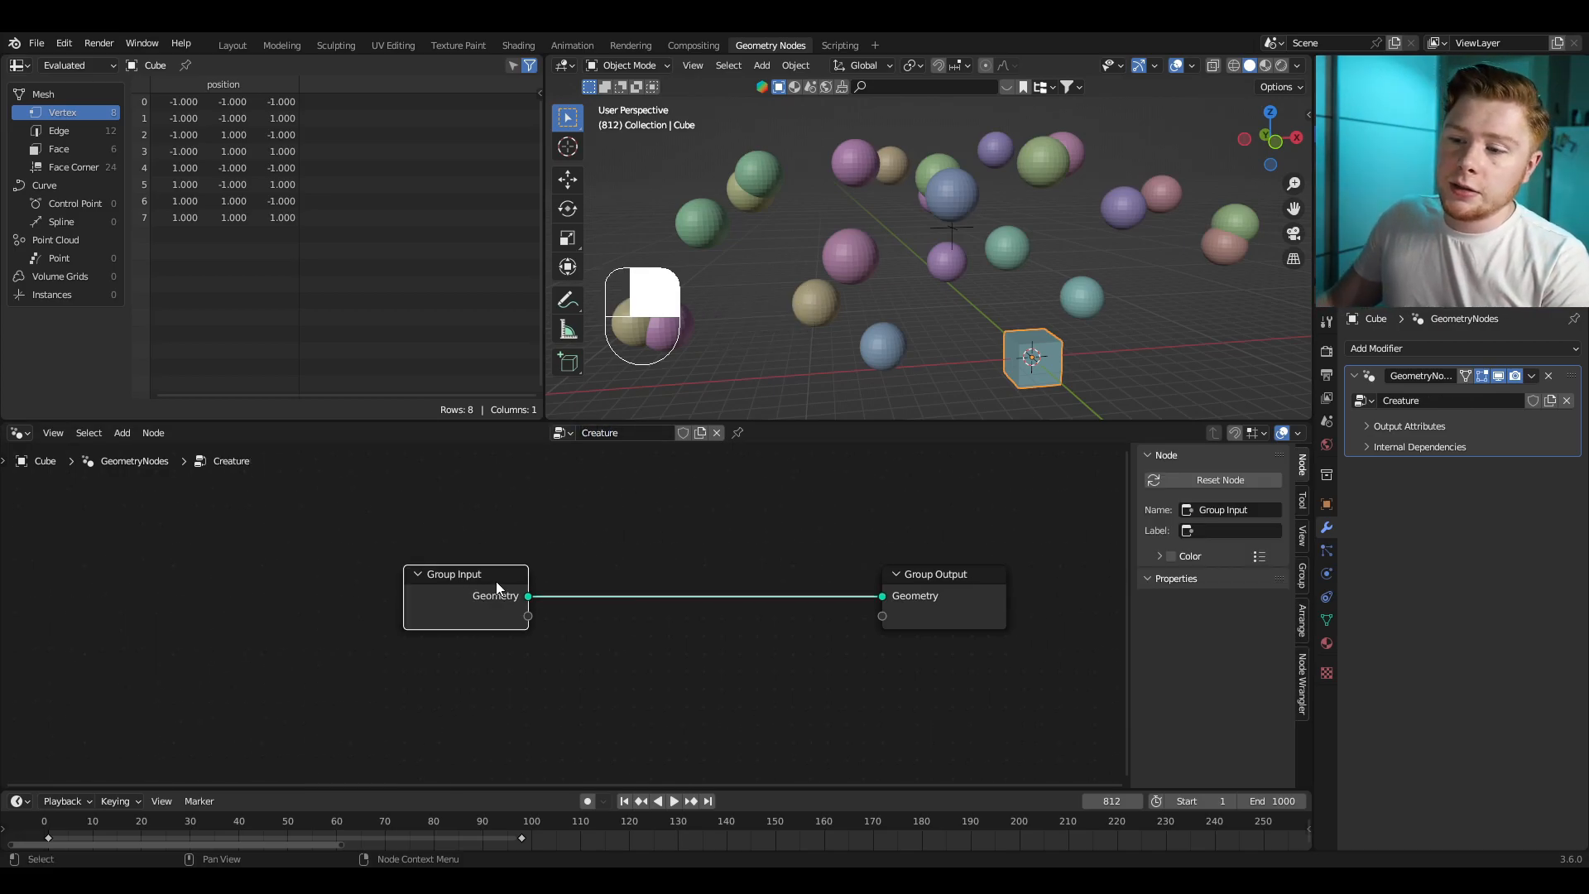
key("x")
key("shift+a")
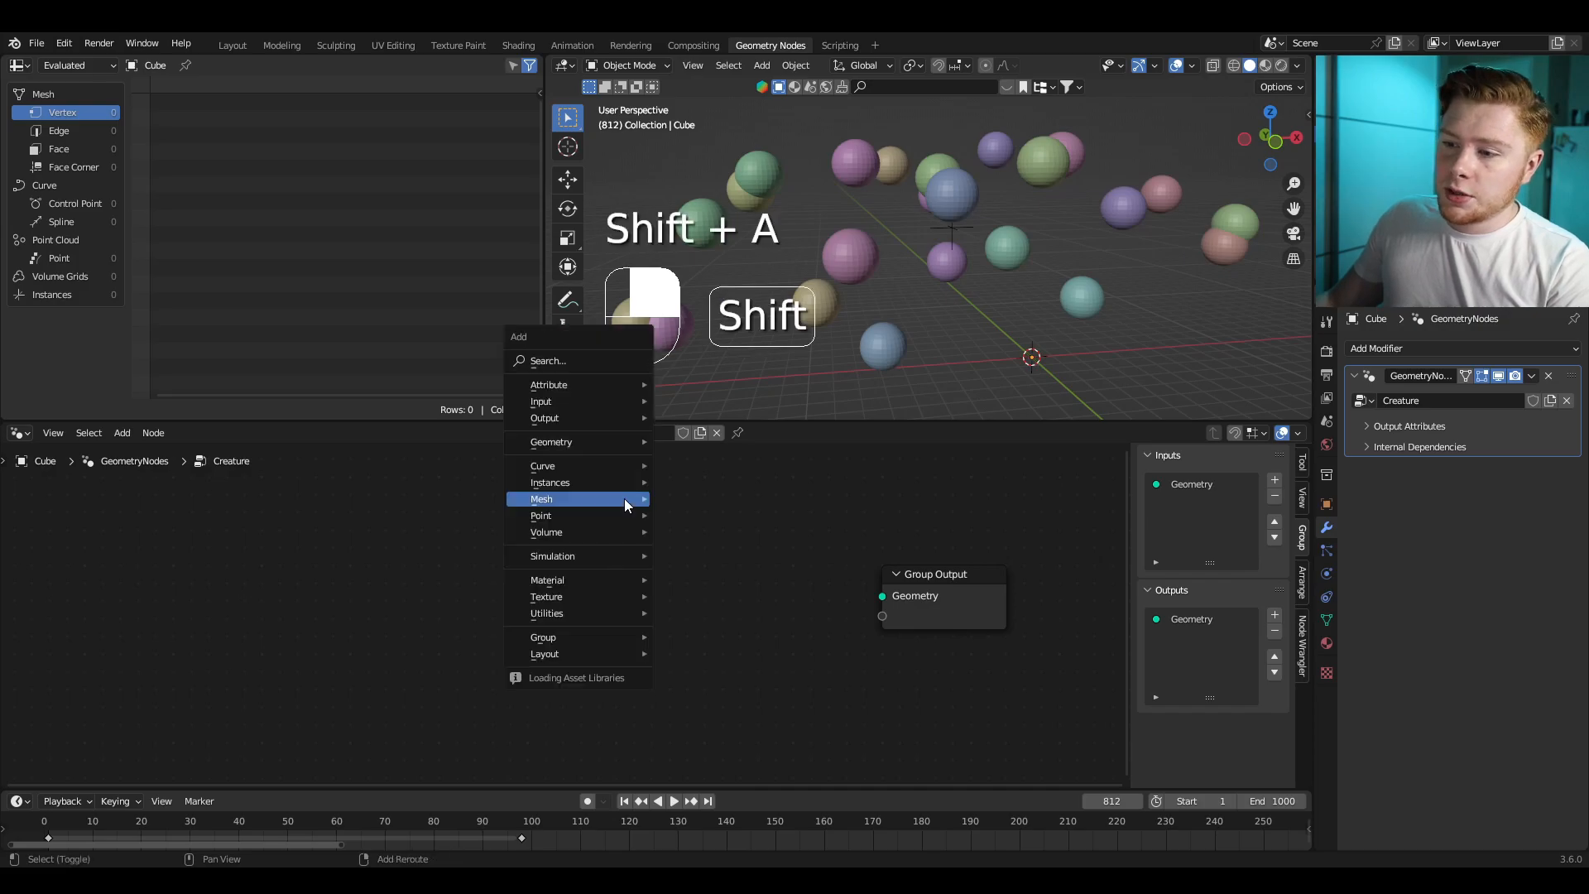
left_click(592, 359)
type("points")
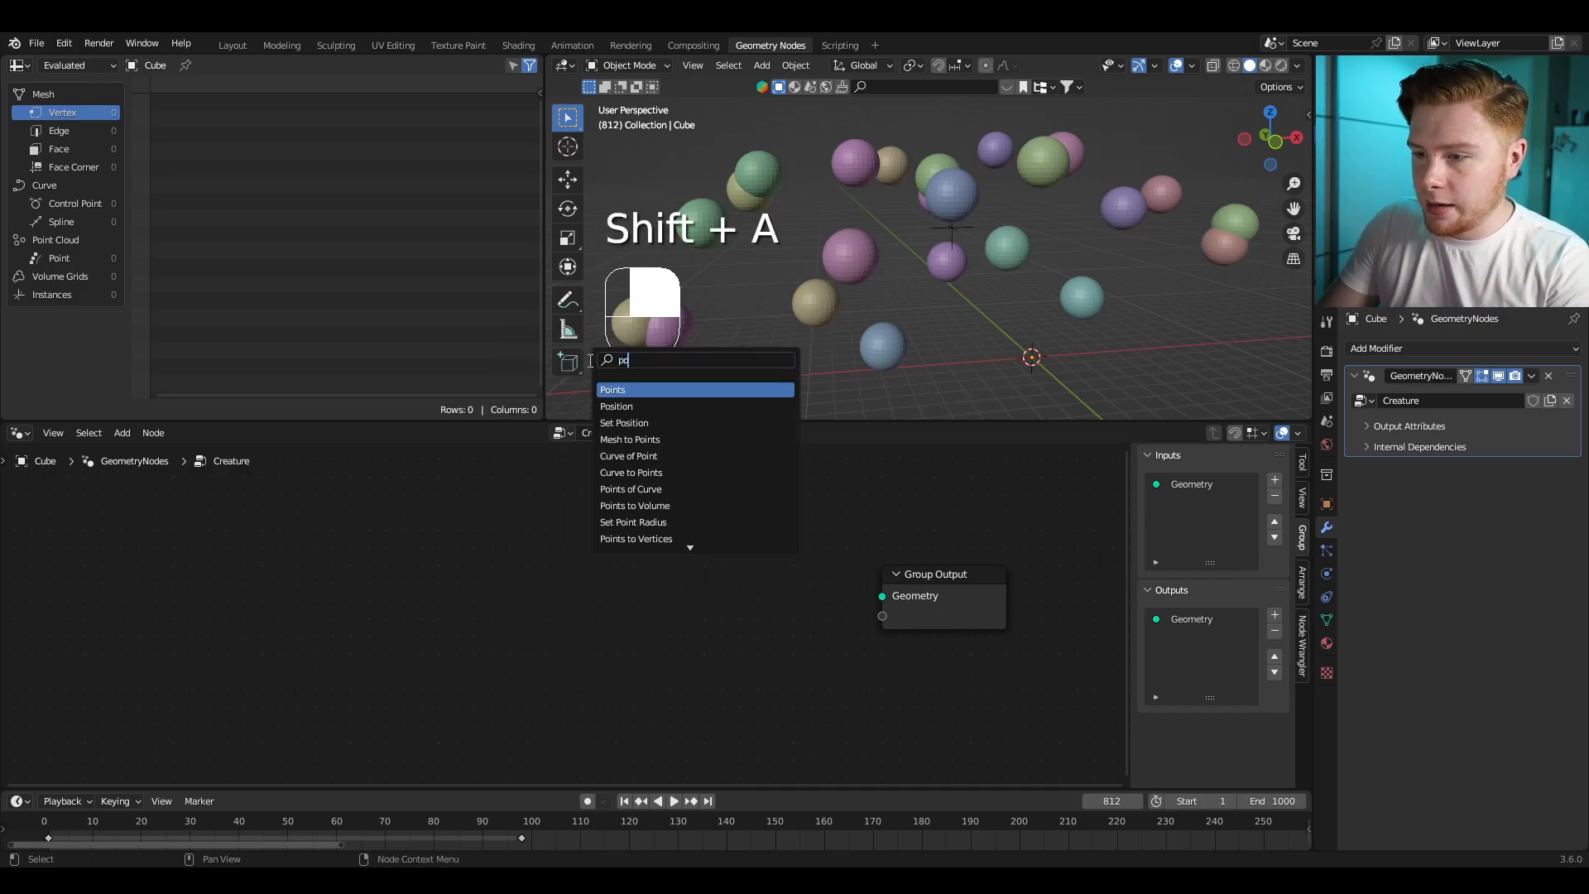
key("Return")
left_click(582, 538)
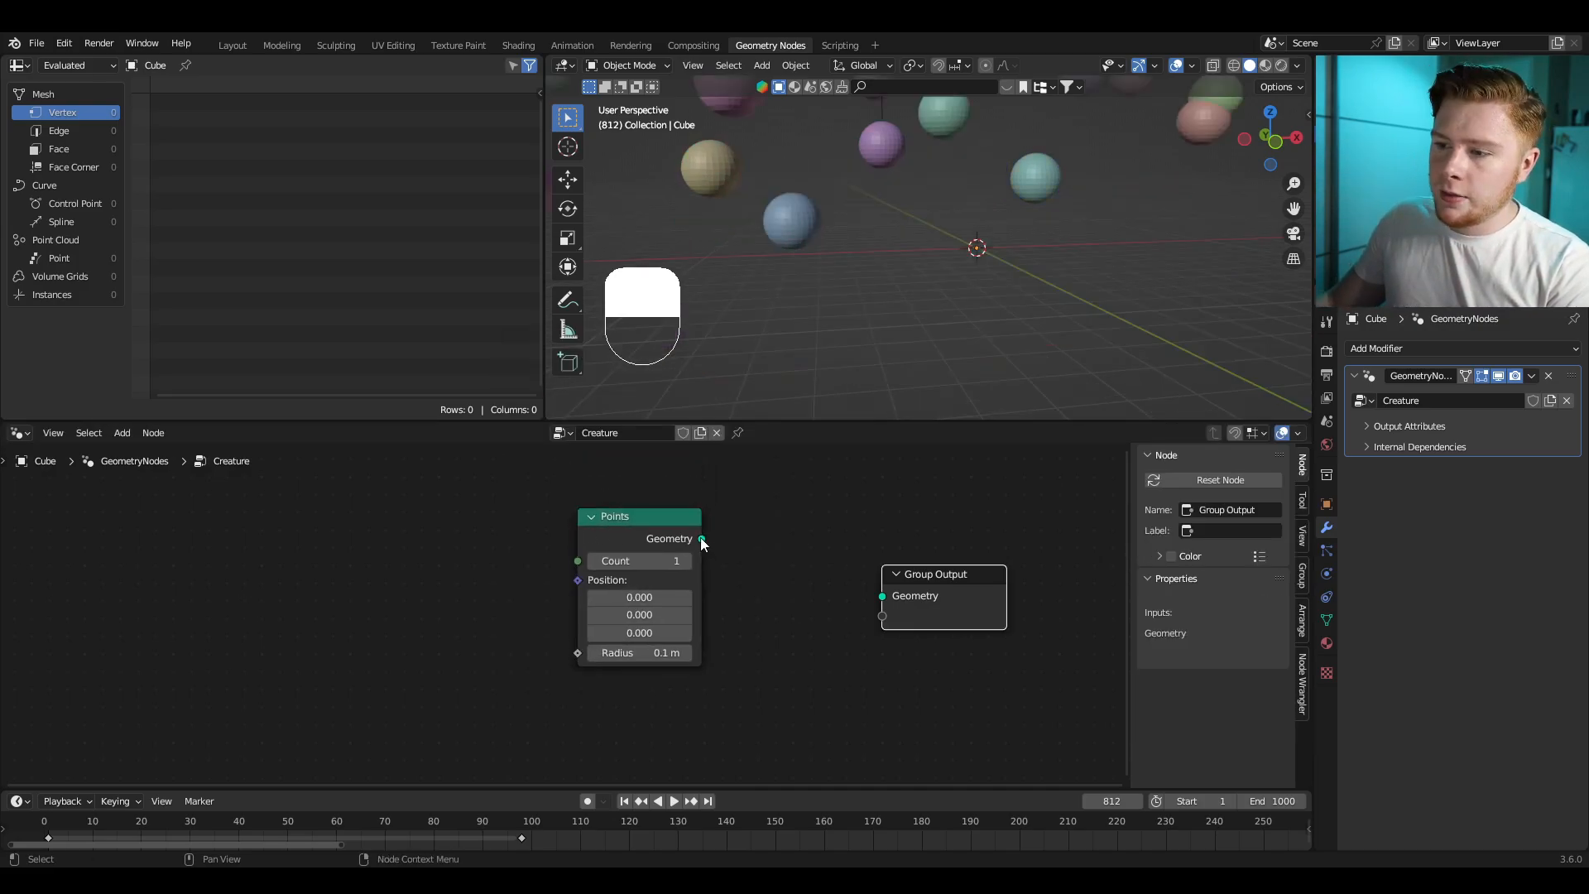
left_click_drag(702, 539, 882, 596)
Step: Examine the generated point at the world origin in the 3D viewport
middle_click_drag(970, 265, 965, 339)
middle_click_drag(964, 339, 989, 279, "shift")
scroll(980, 329, "up", 3)
middle_click_drag(982, 216, 954, 170)
scroll(952, 191, "down", 3)
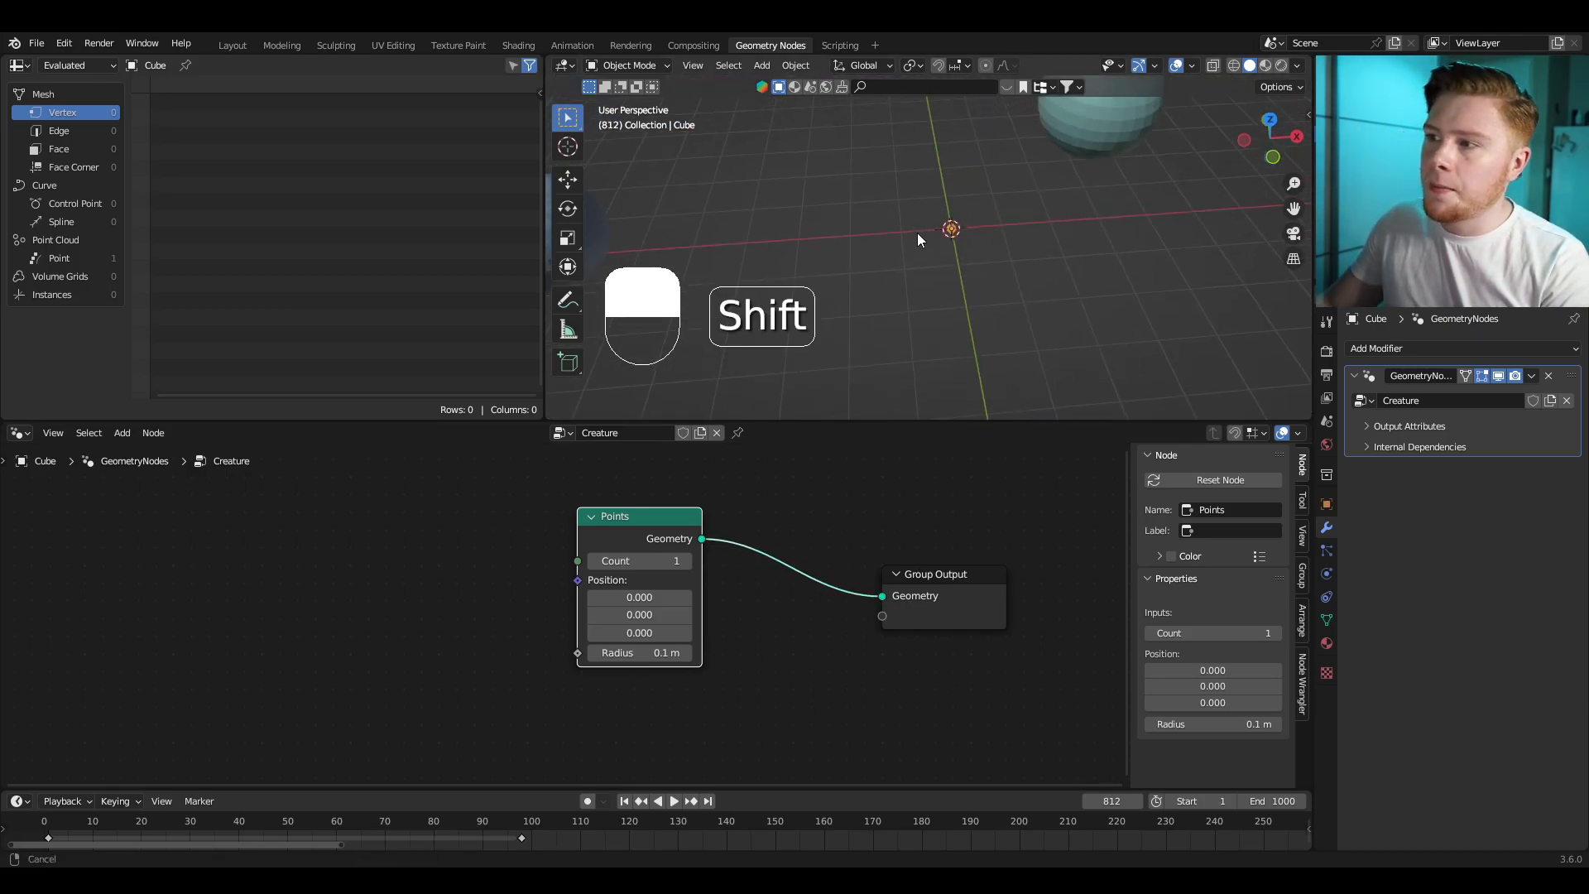
scroll(933, 309, "down", 4)
middle_click_drag(917, 232, 951, 306, "shift")
scroll(949, 303, "up", 1)
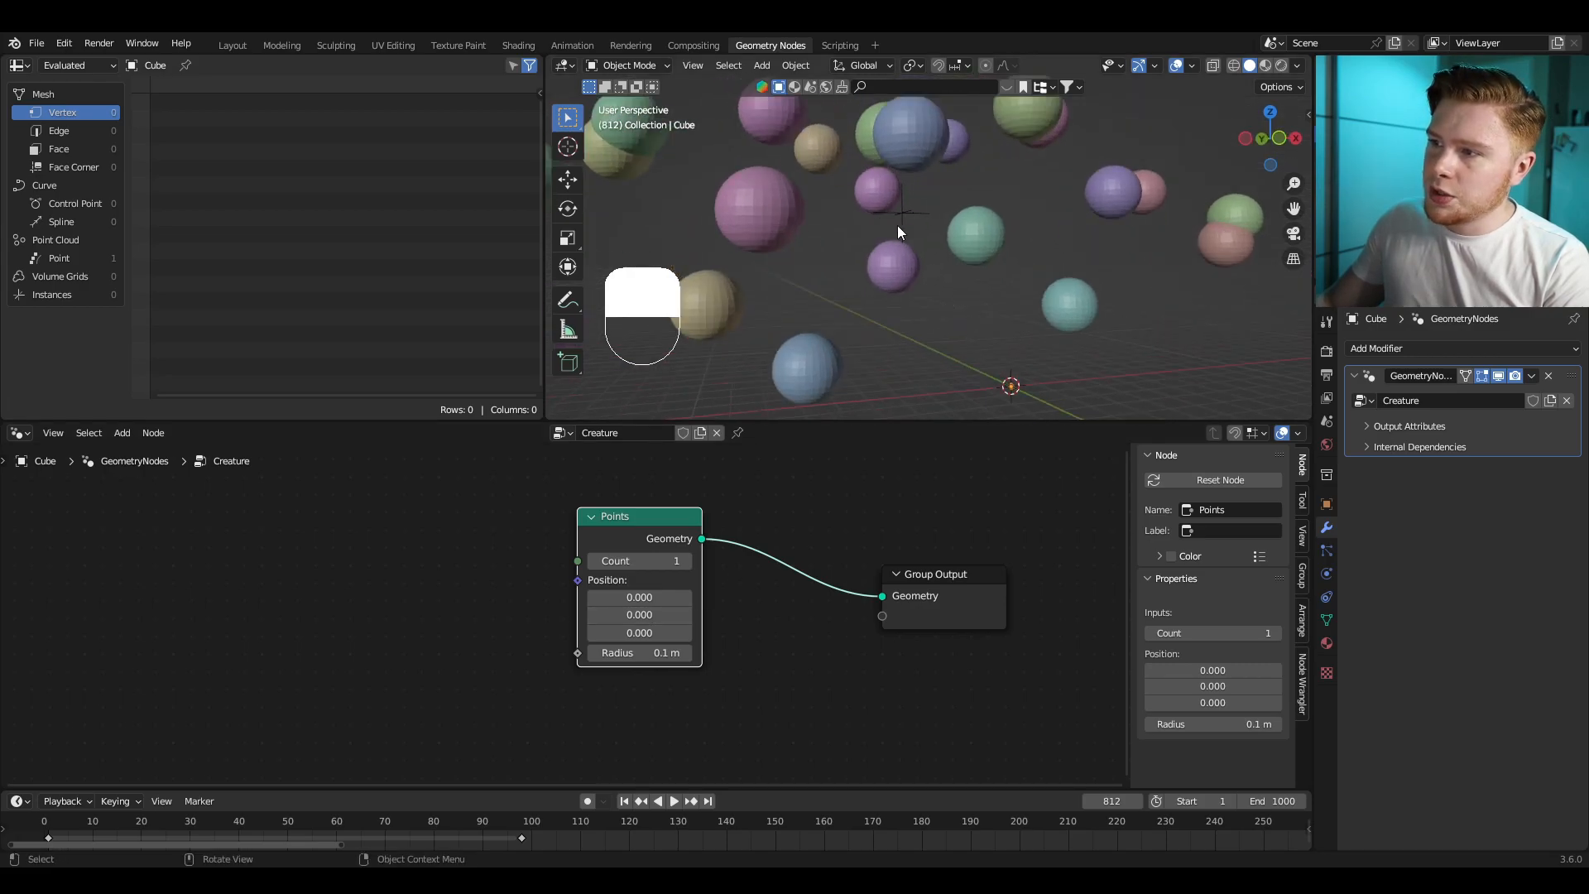
Step: Bring the Beginning position empty into the node tree and connect its Location to the Points node's Position
left_click(614, 500)
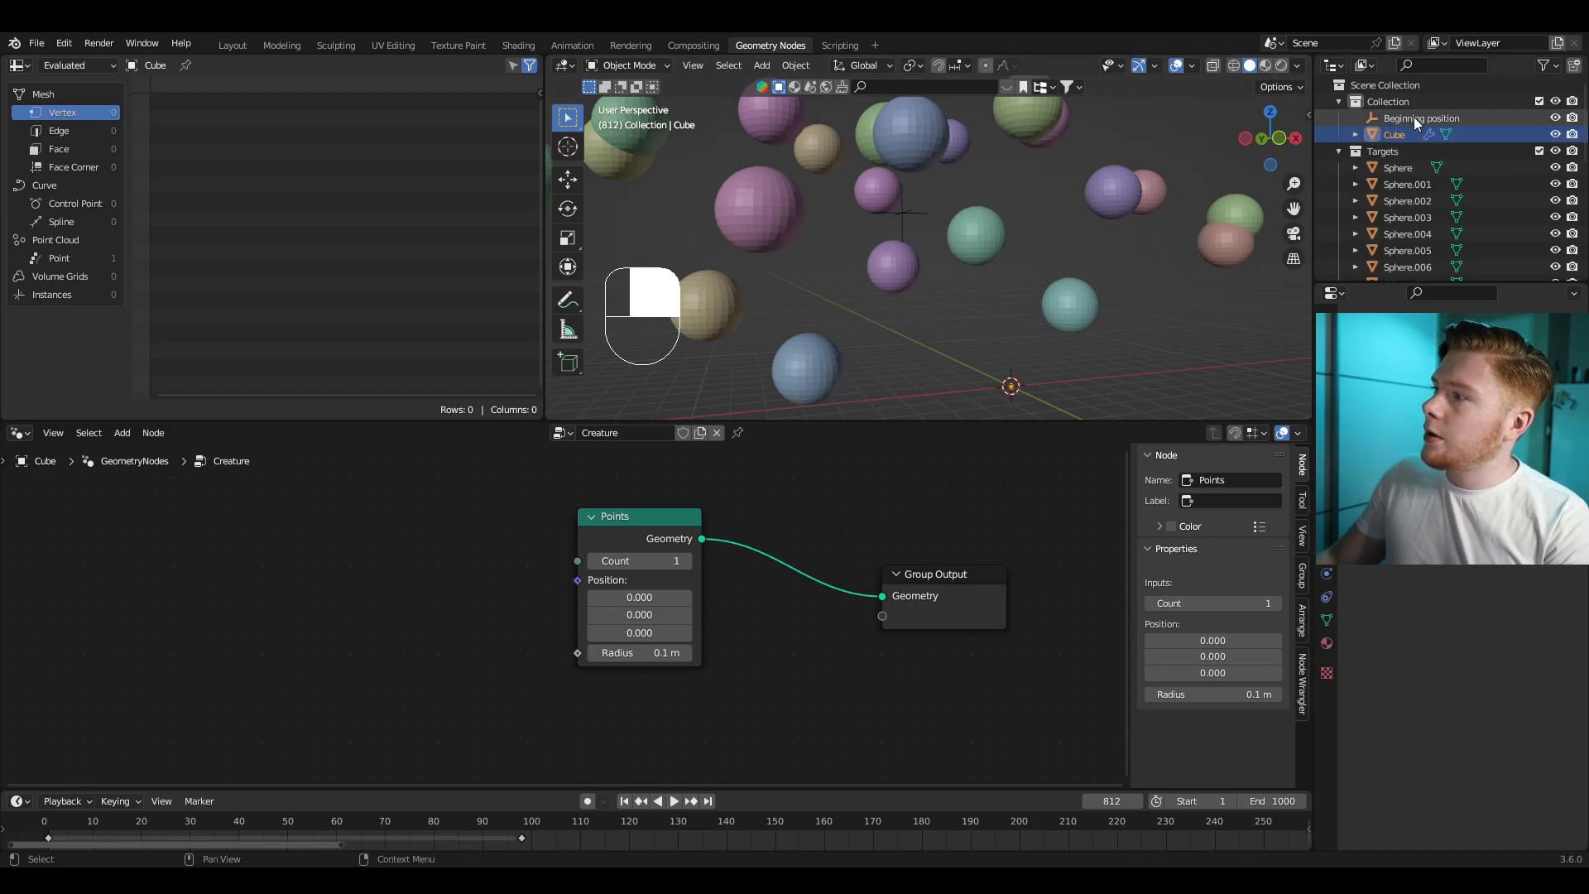
left_click_drag(1399, 119, 339, 528)
scroll(488, 571, "up", 1)
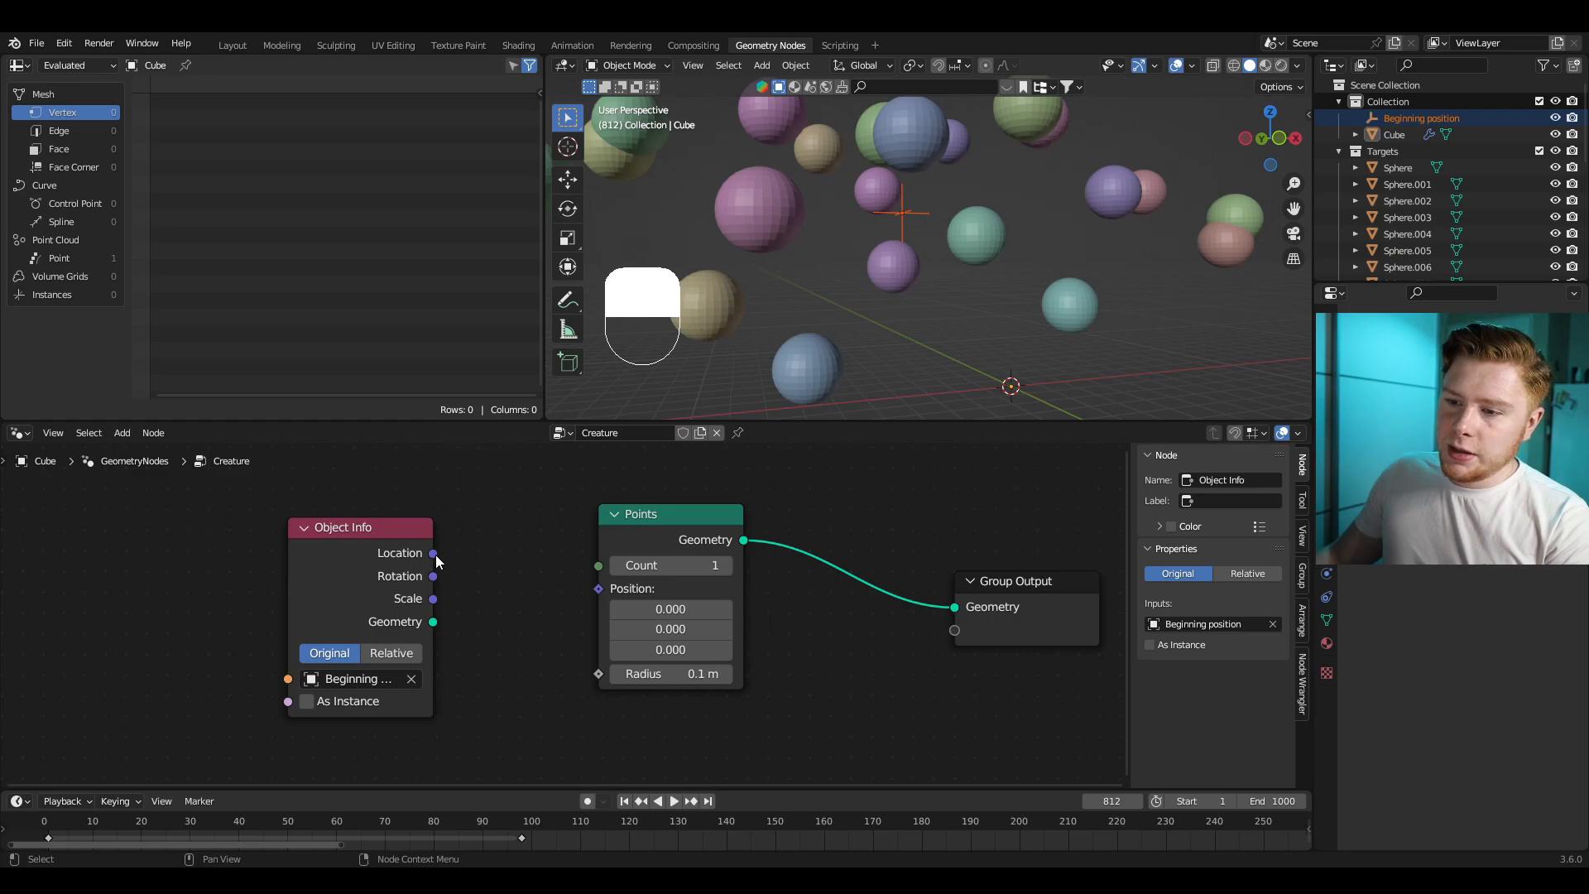
left_click_drag(433, 553, 608, 586)
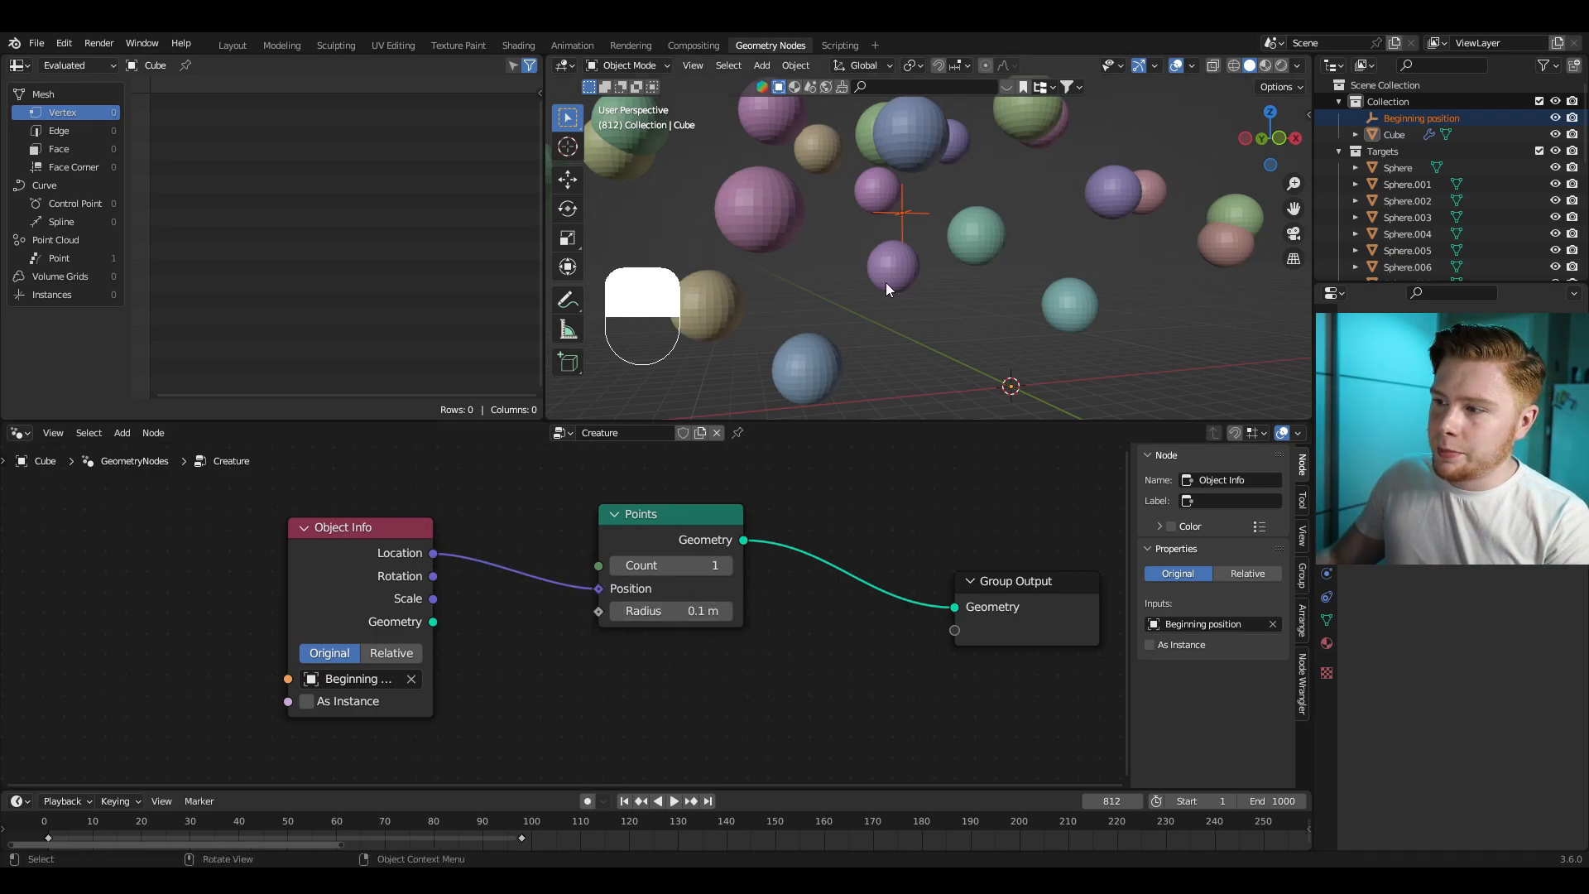
key("KP_Decimal")
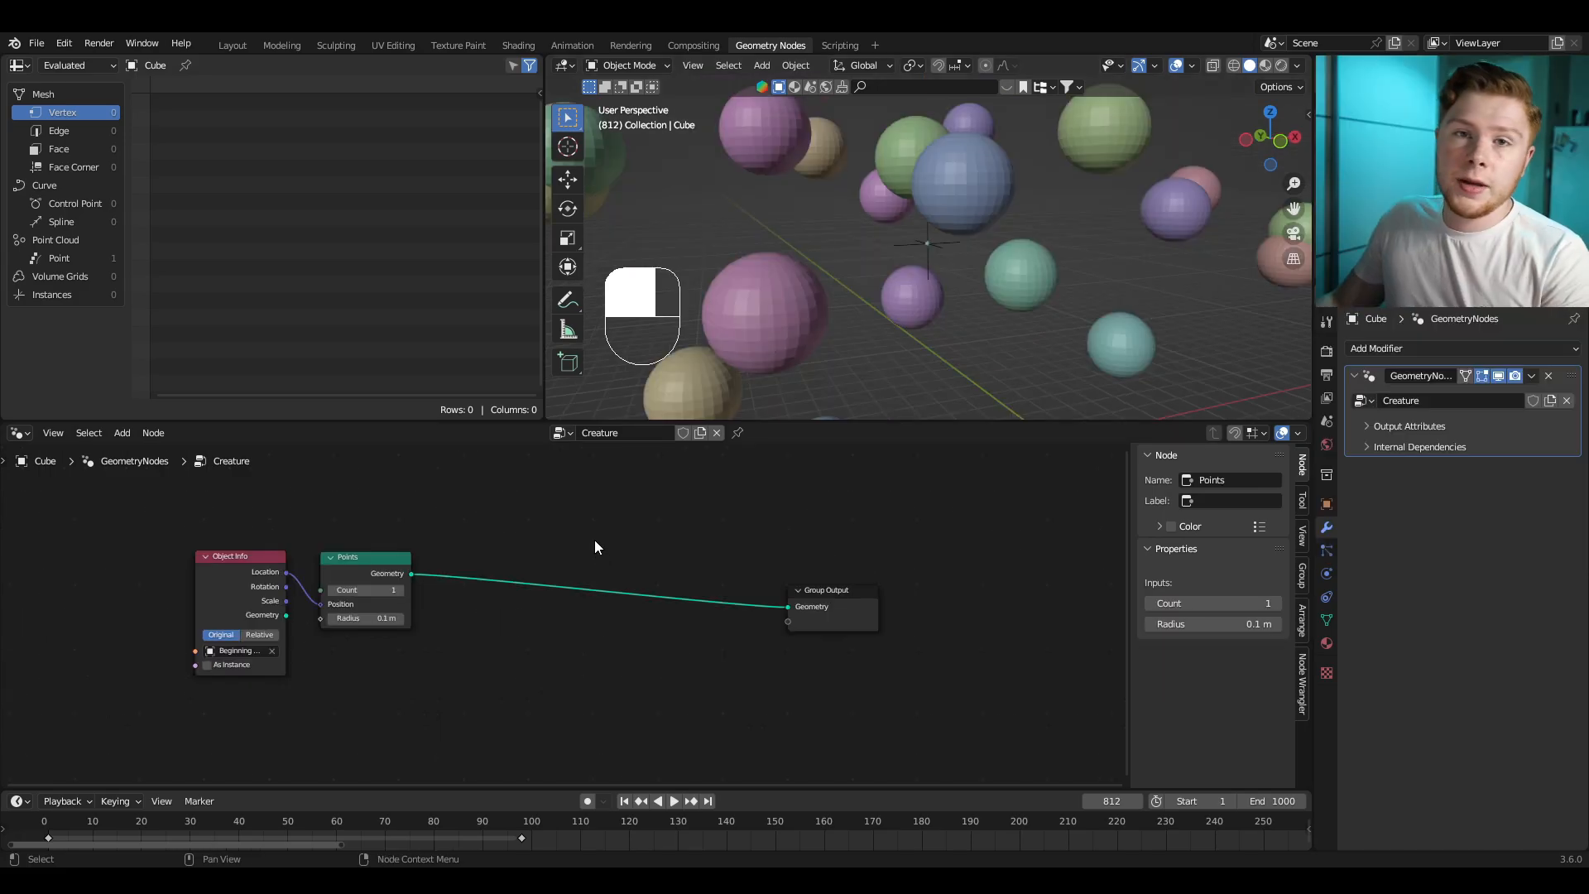
Step: Add a simulation zone between the Points node and the Group Output
key("shift+a")
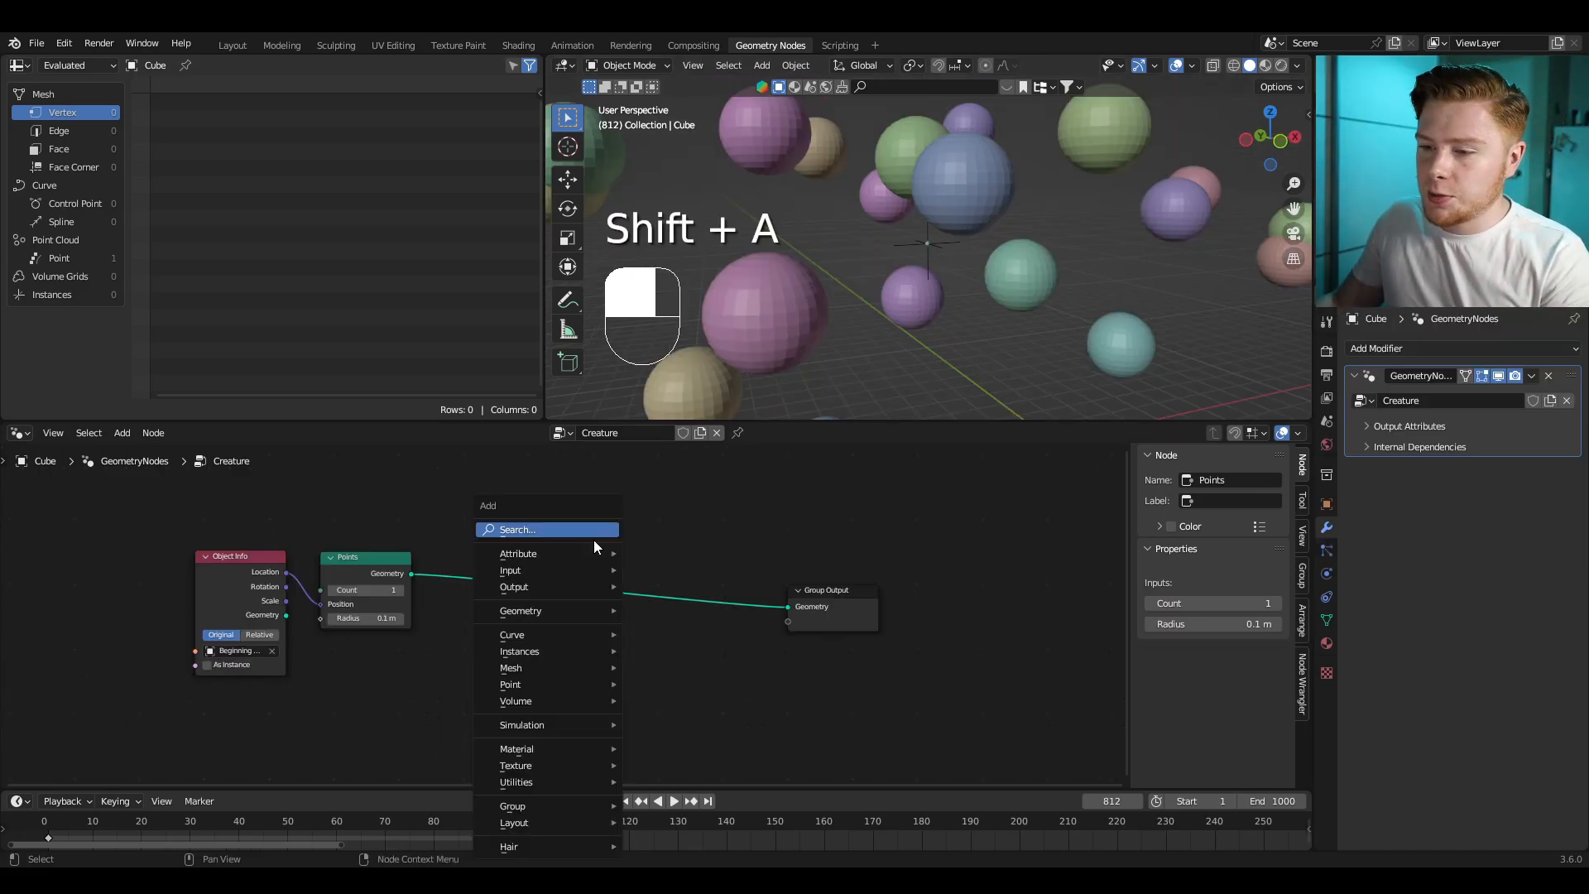
left_click(606, 540)
type("sim")
key("Return")
left_click(624, 493)
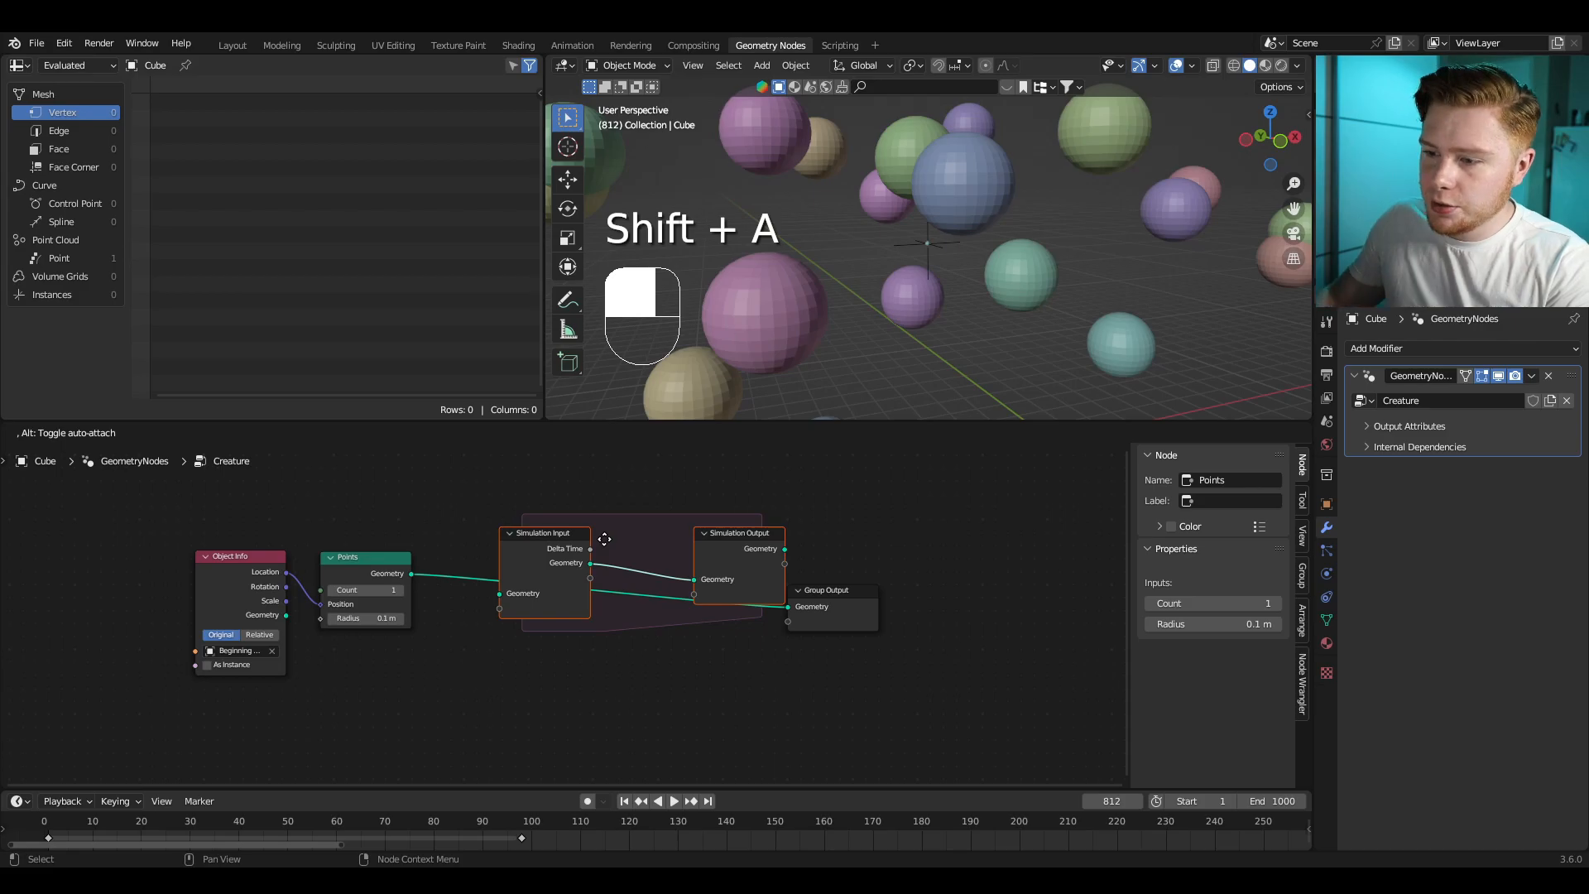
Step: Route the Points geometry through the simulation zone into the Group Output, and move the Group Output beyond the zone
left_click_drag(411, 575, 520, 552)
left_click_drag(804, 508, 835, 557)
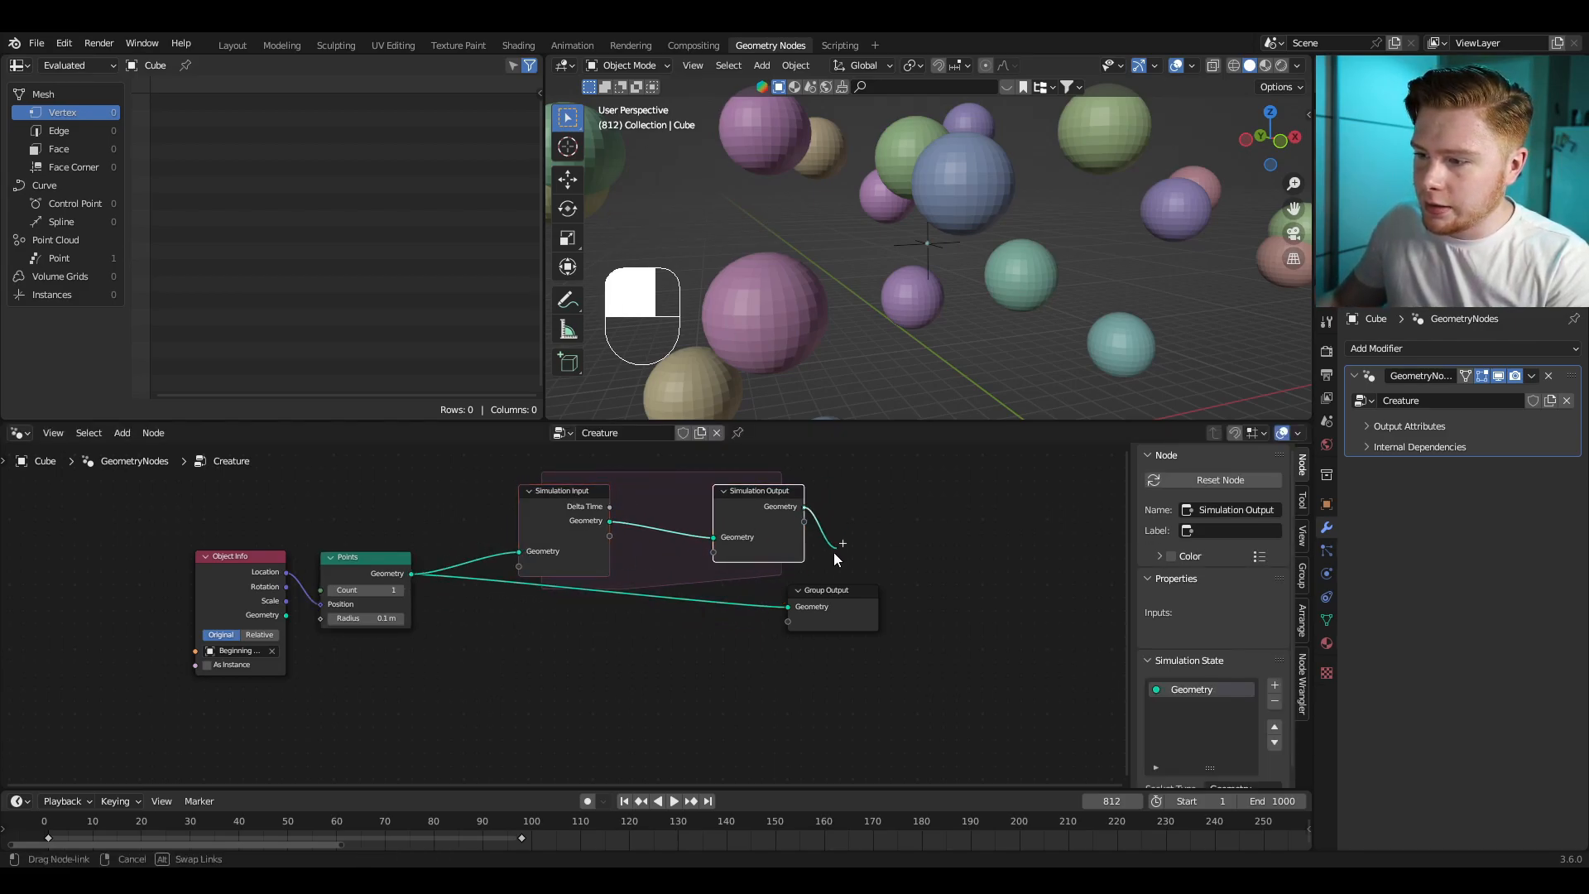
left_click_drag(792, 608, 791, 609)
key("g")
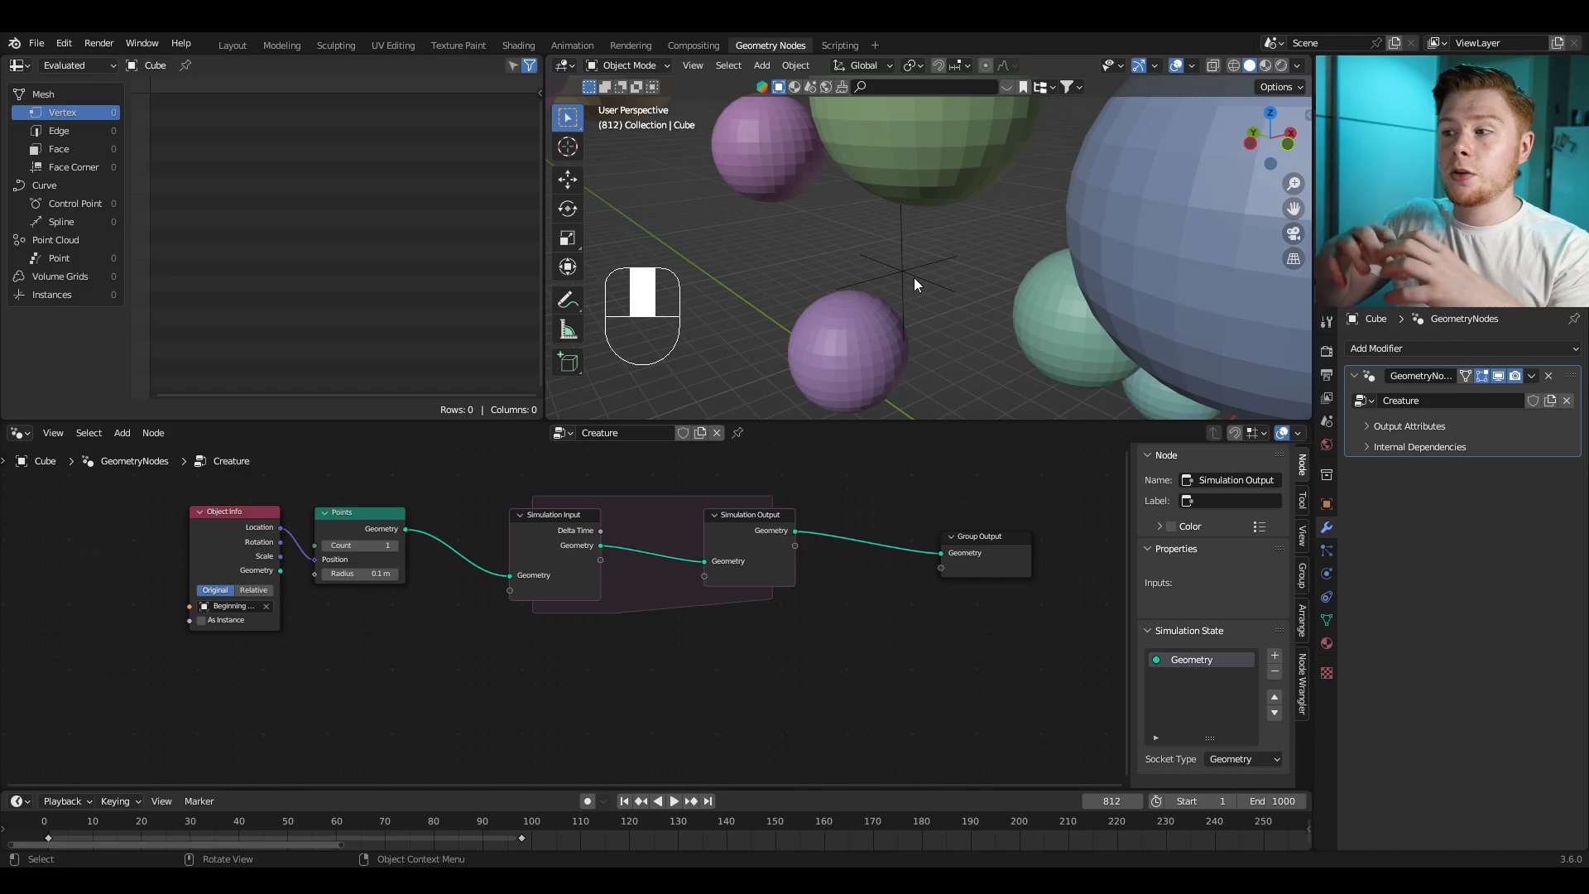
scroll(629, 702, "up", 4)
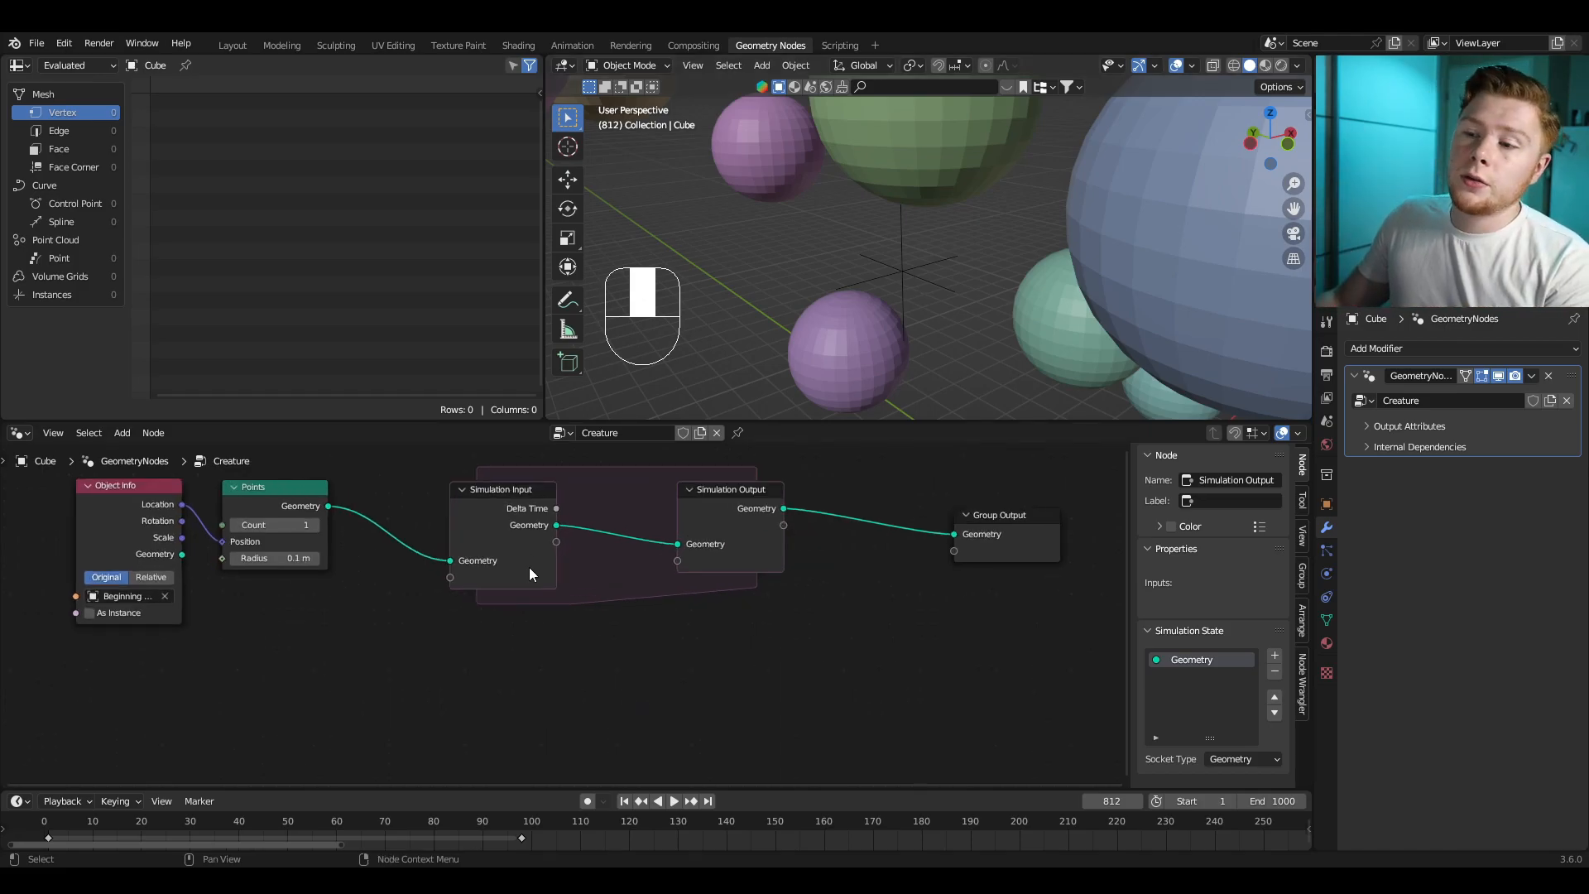
left_click(501, 556)
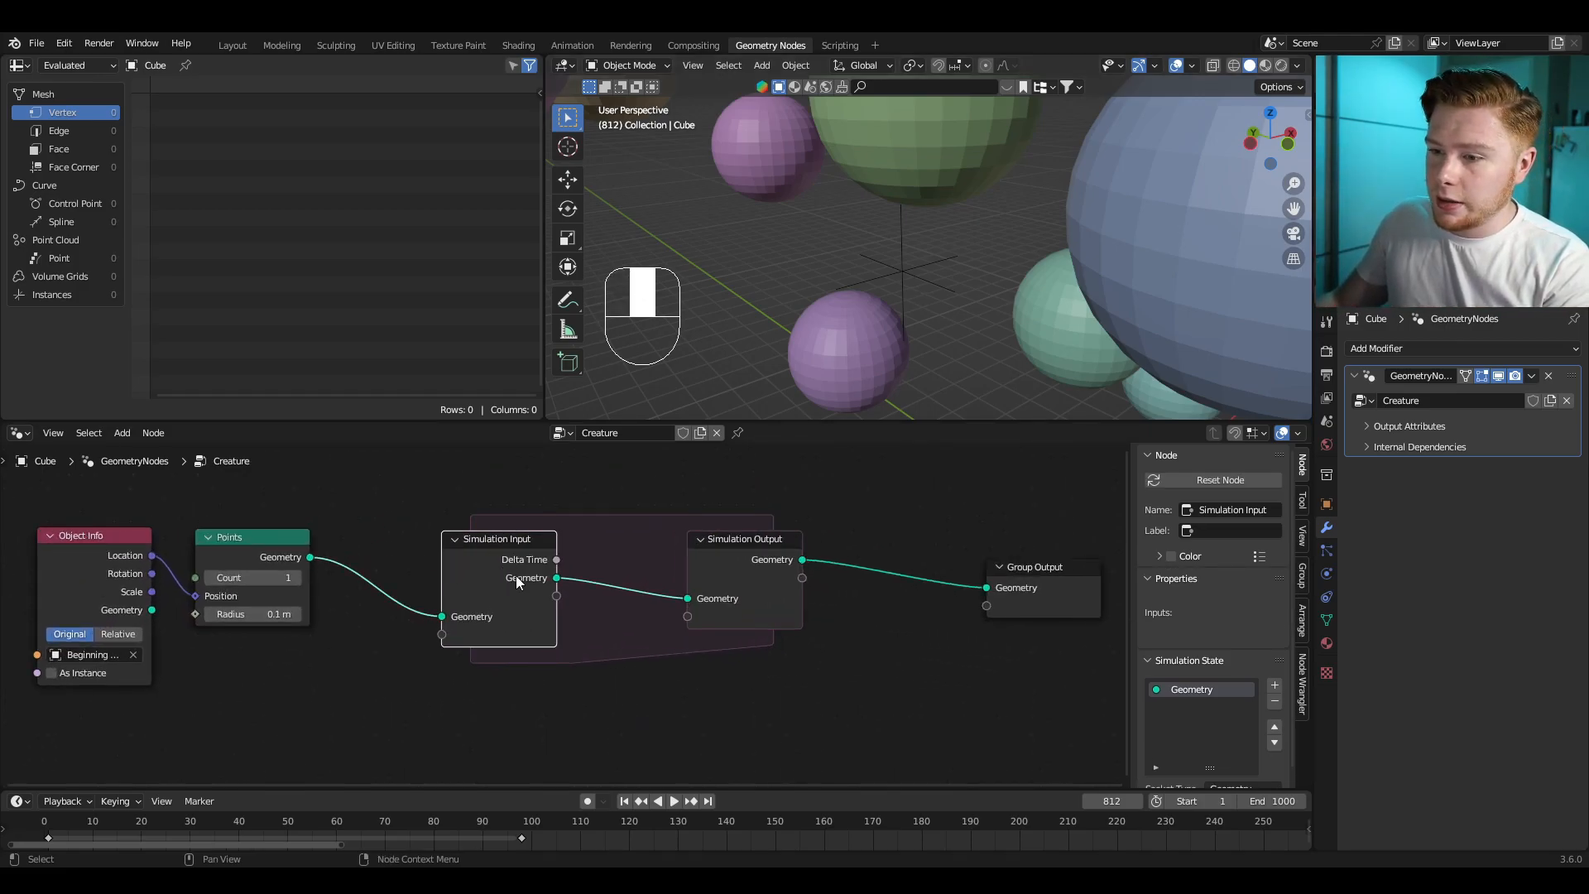
Step: Rename the Geometry item in the simulation state to Point
key("n")
key("n")
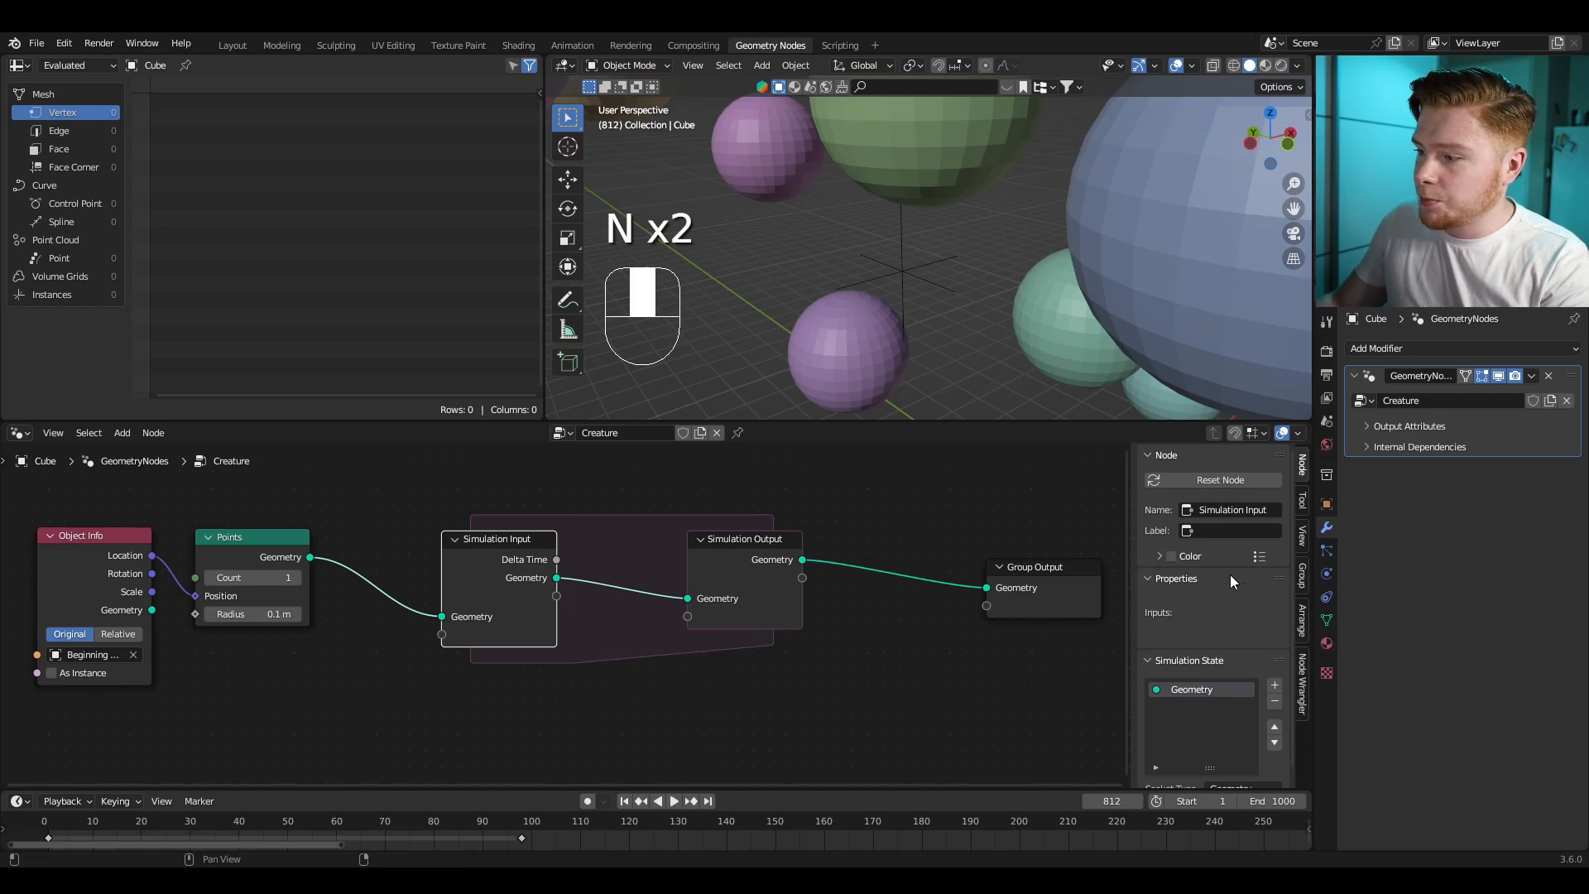
double_click(1195, 690)
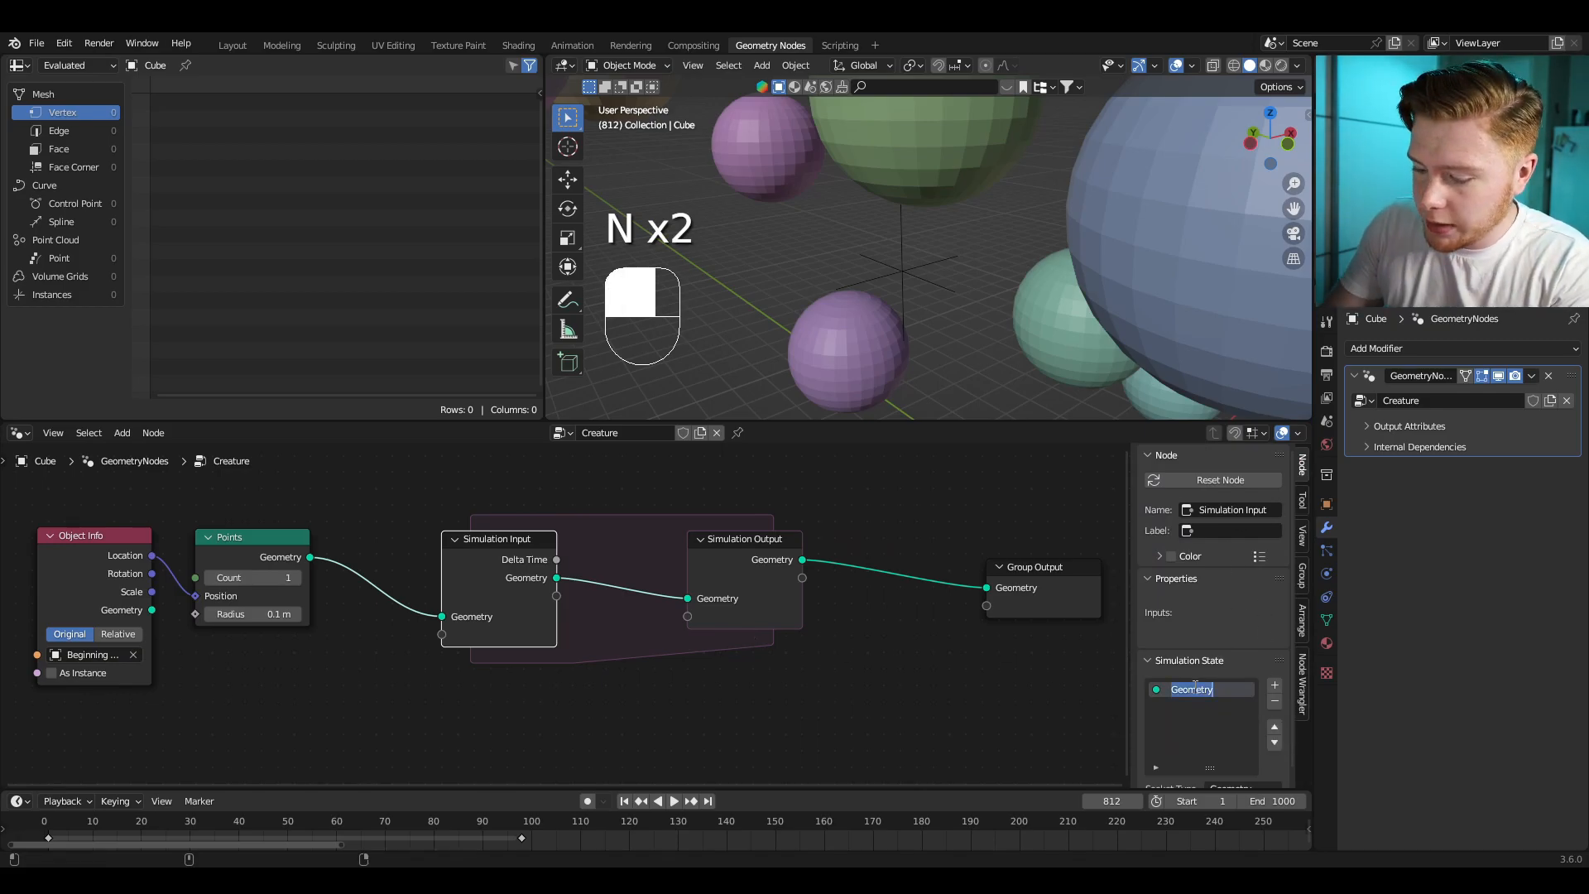
type("Point")
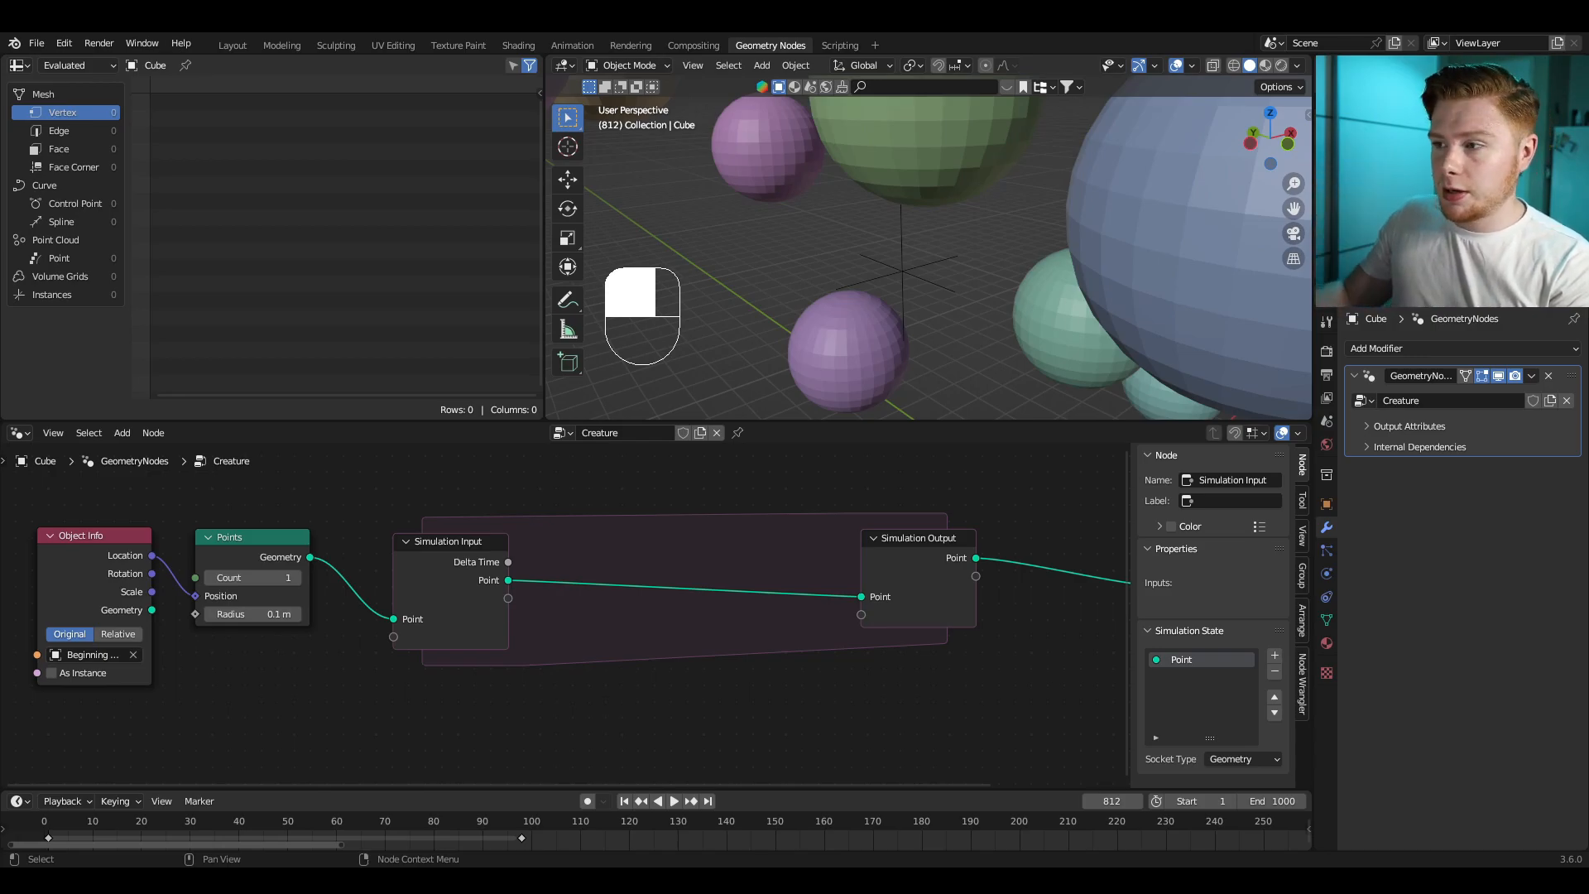
Step: Insert an Instance on Points node on the Point link inside the simulation zone
middle_click_drag(718, 509, 732, 478)
key("shift+a")
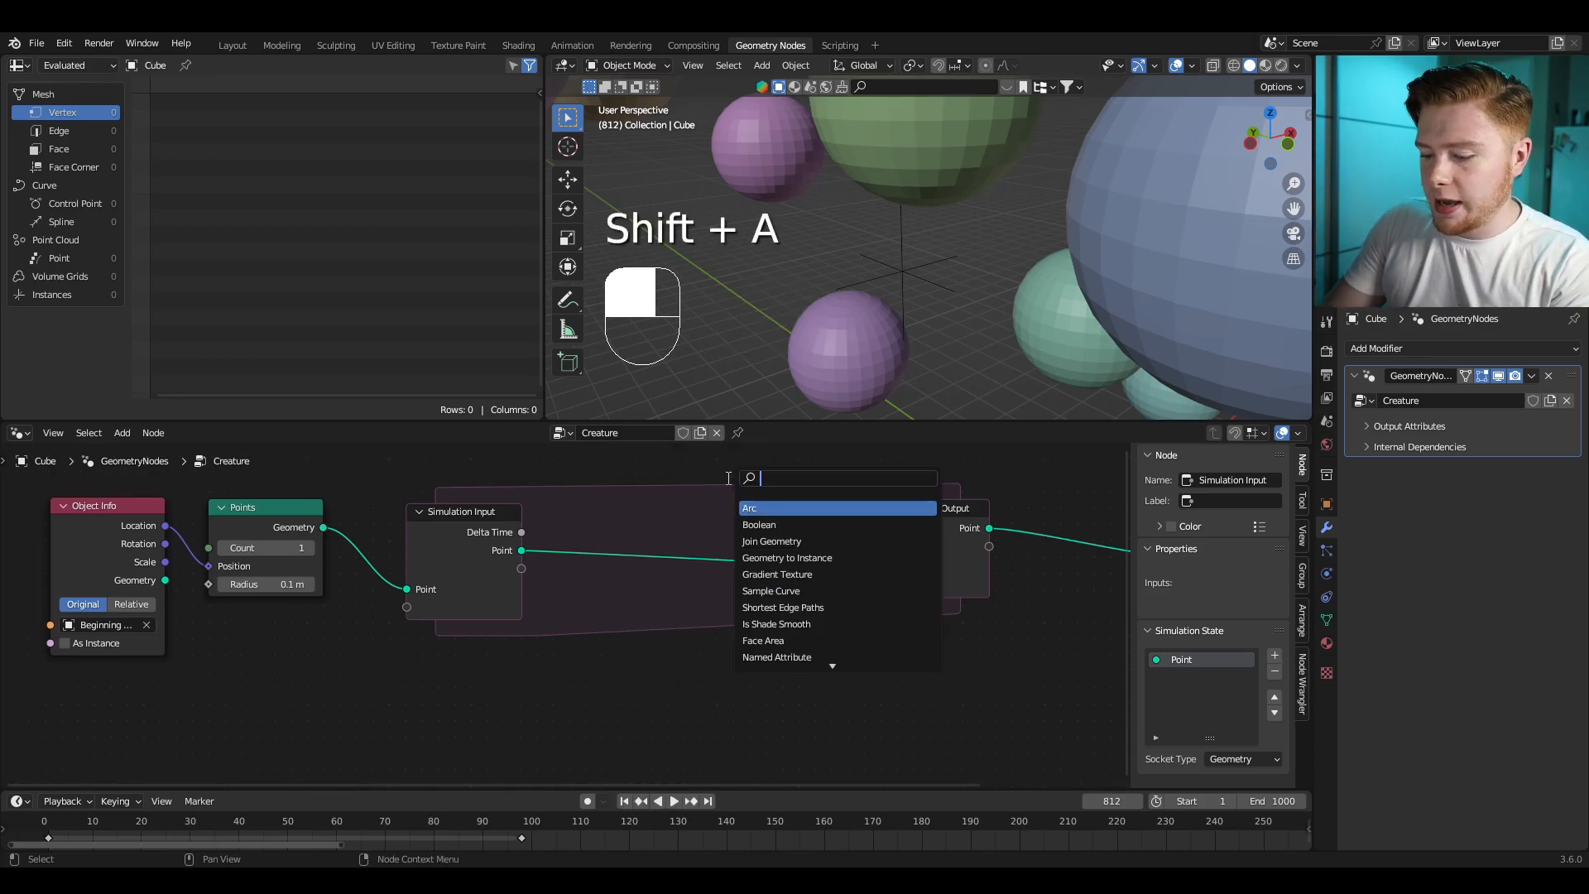
type("instance on")
key("Return")
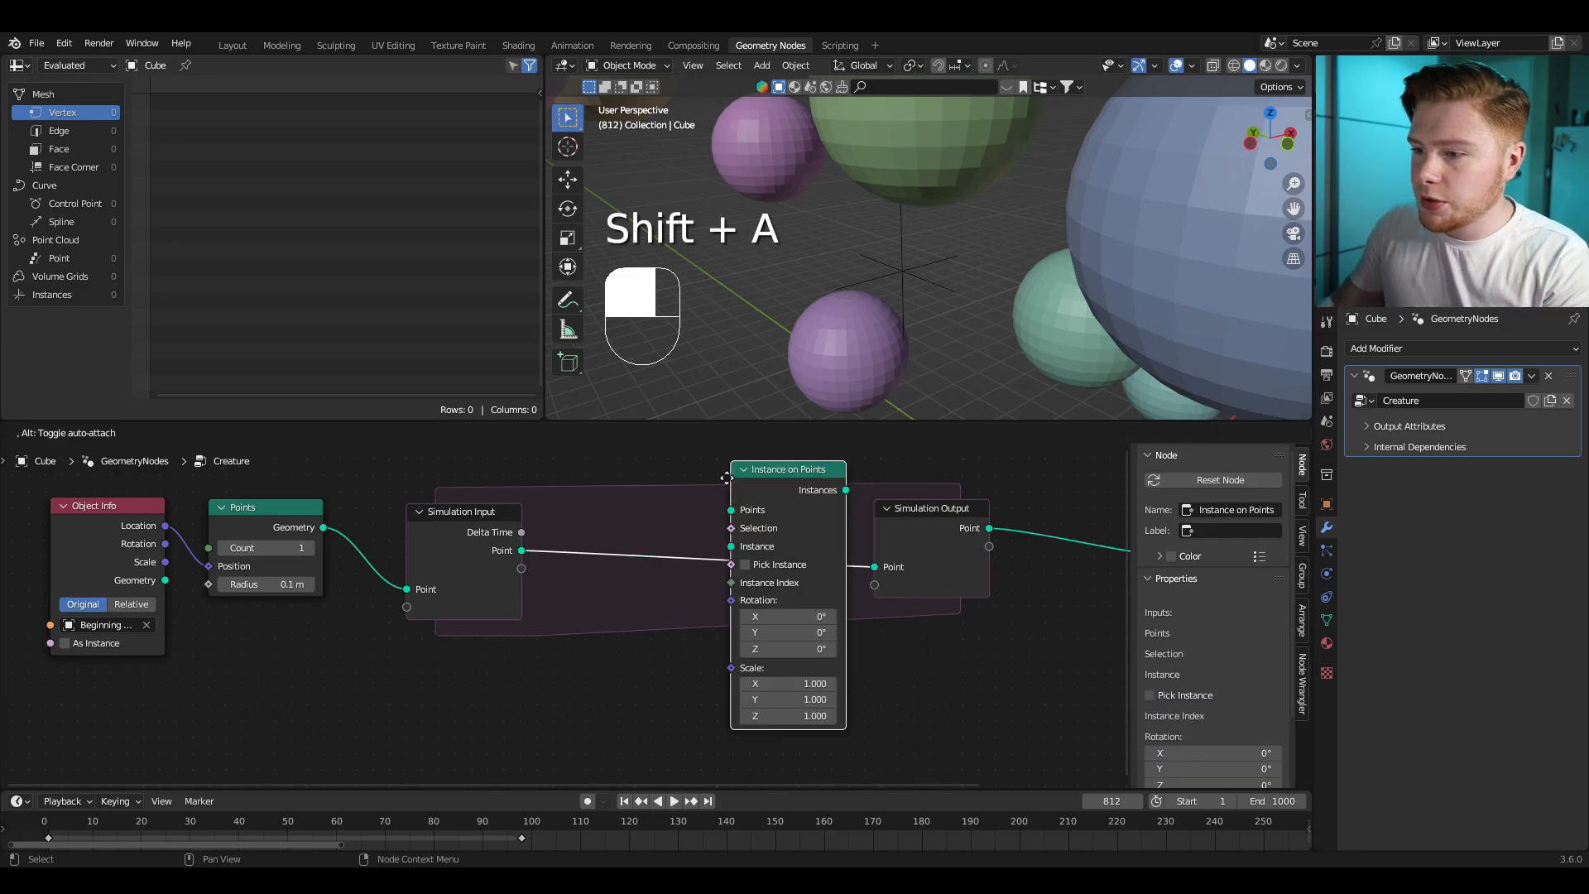
left_click(689, 507)
Step: Add a Curve Line node, connect its Curve to the Instance input of Instance on Points, and play the simulation
middle_click_drag(628, 610, 656, 557)
scroll(657, 557, "up", 1)
key("shift+a")
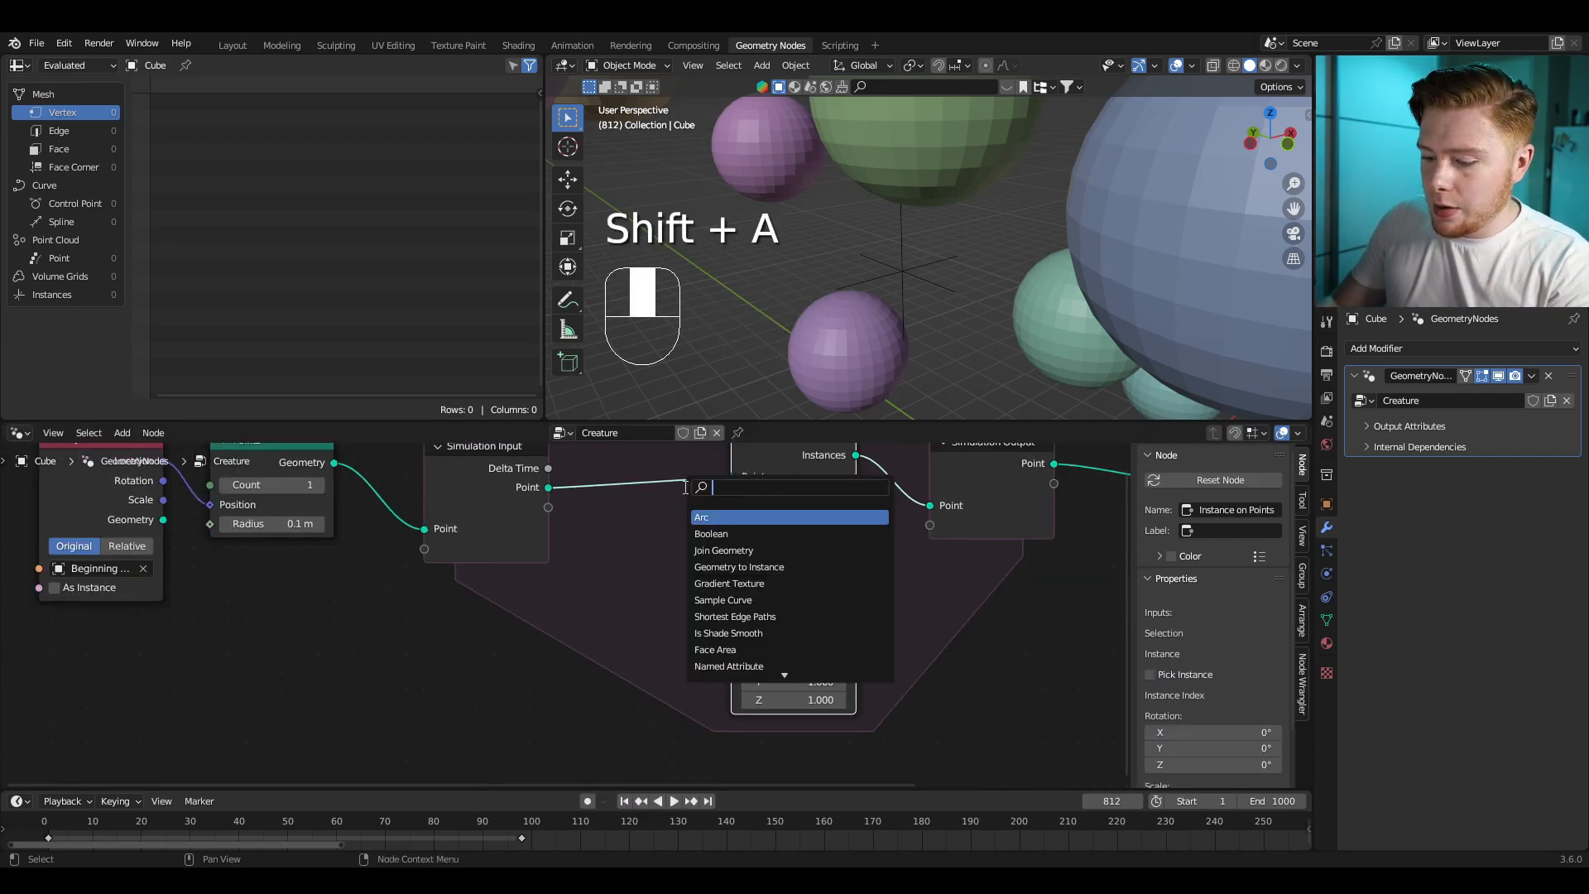
type("curve line")
key("Return")
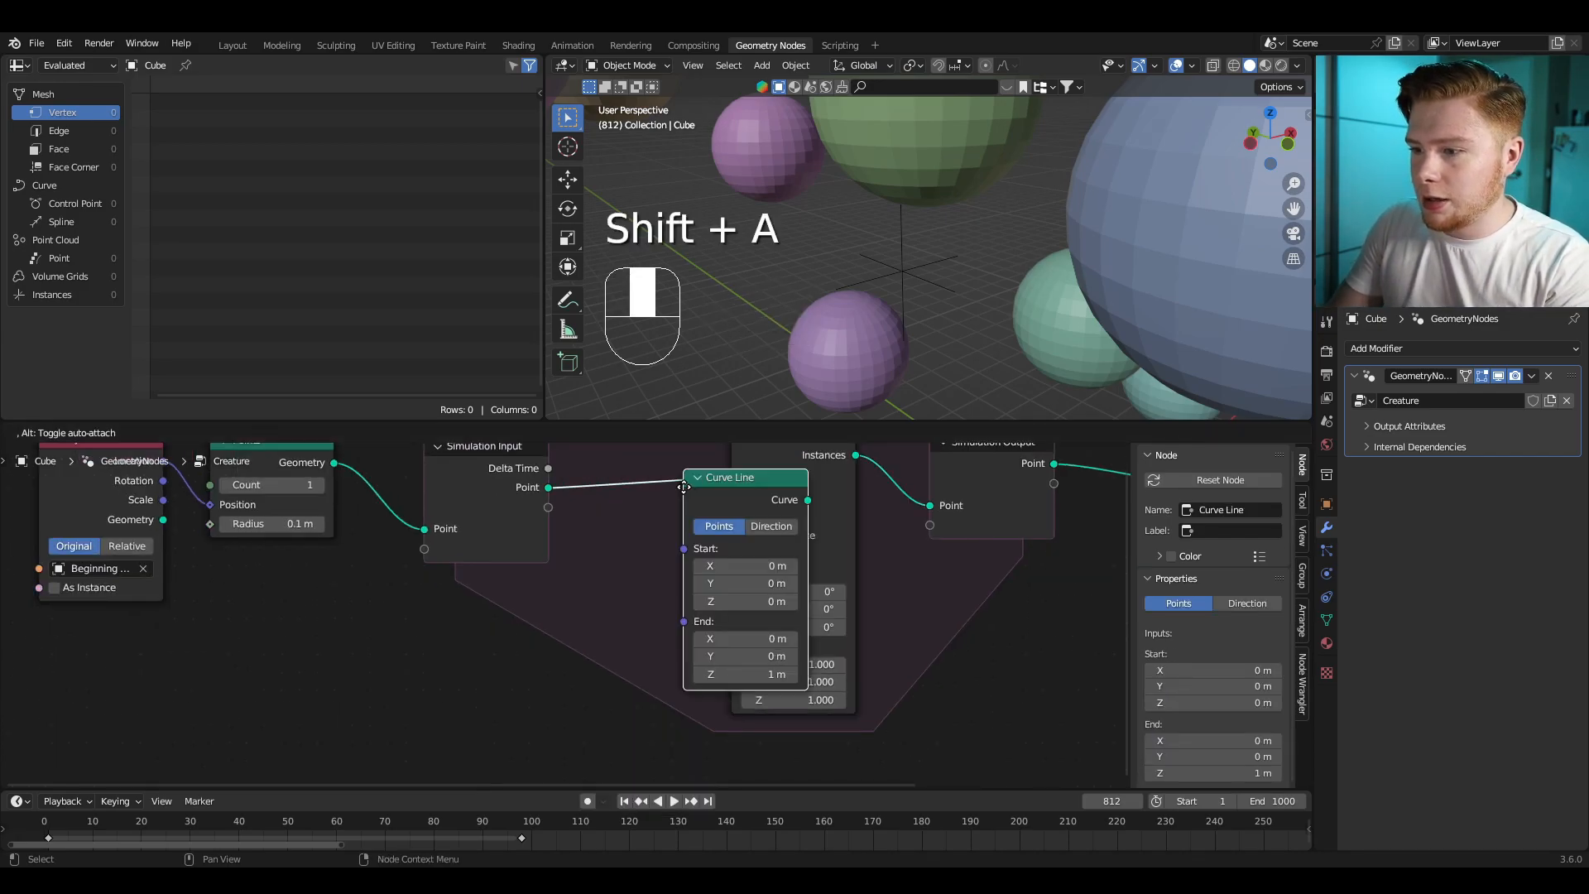
left_click(460, 605)
left_click_drag(587, 615, 727, 517)
key("space")
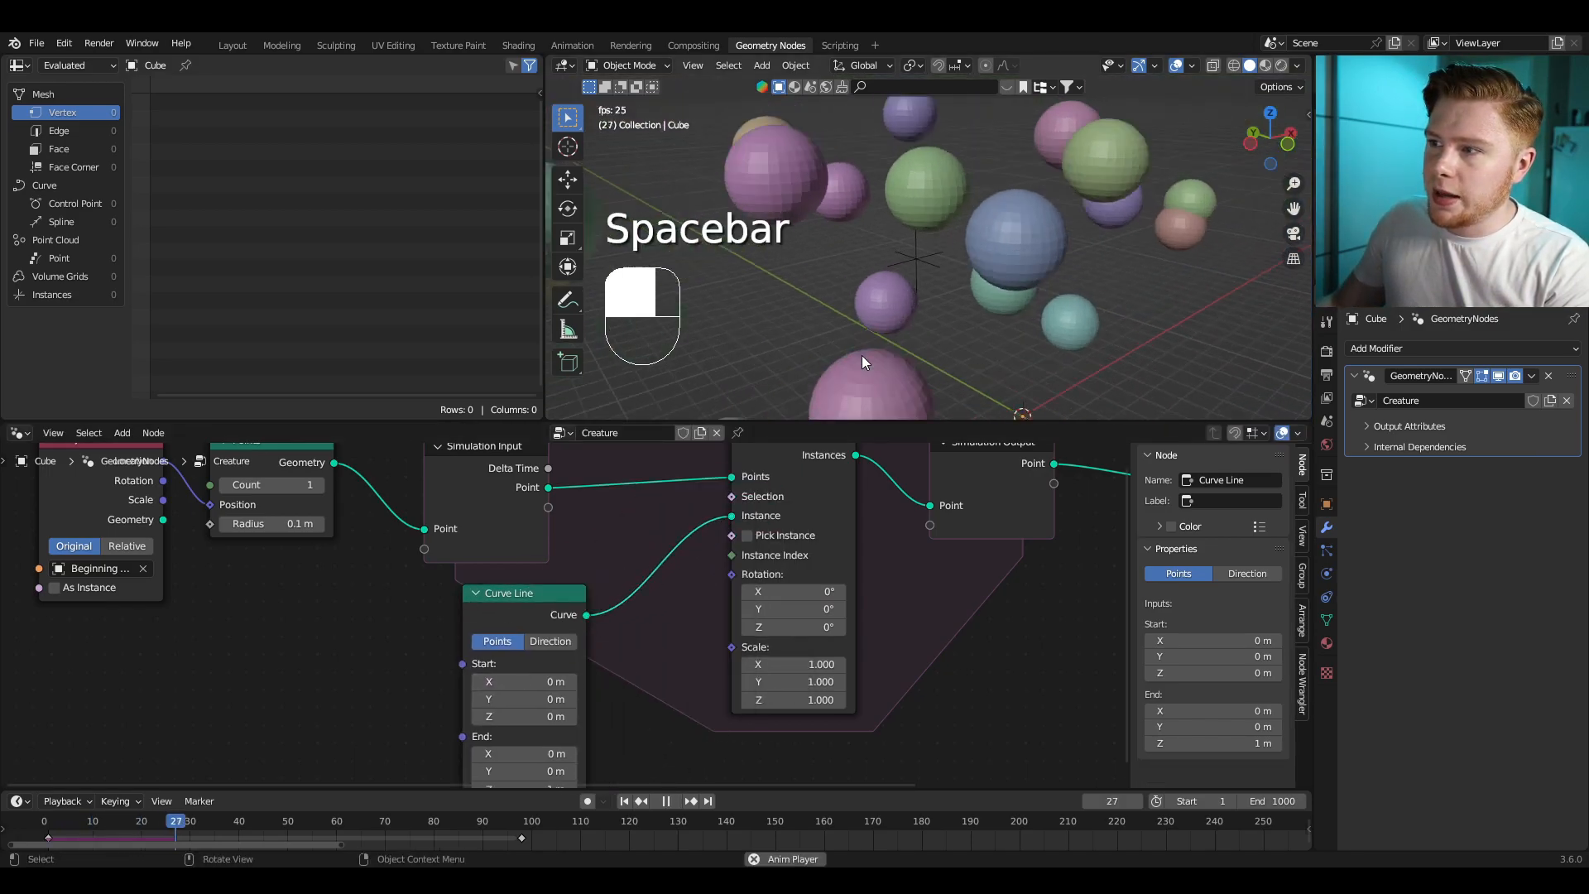
key("space")
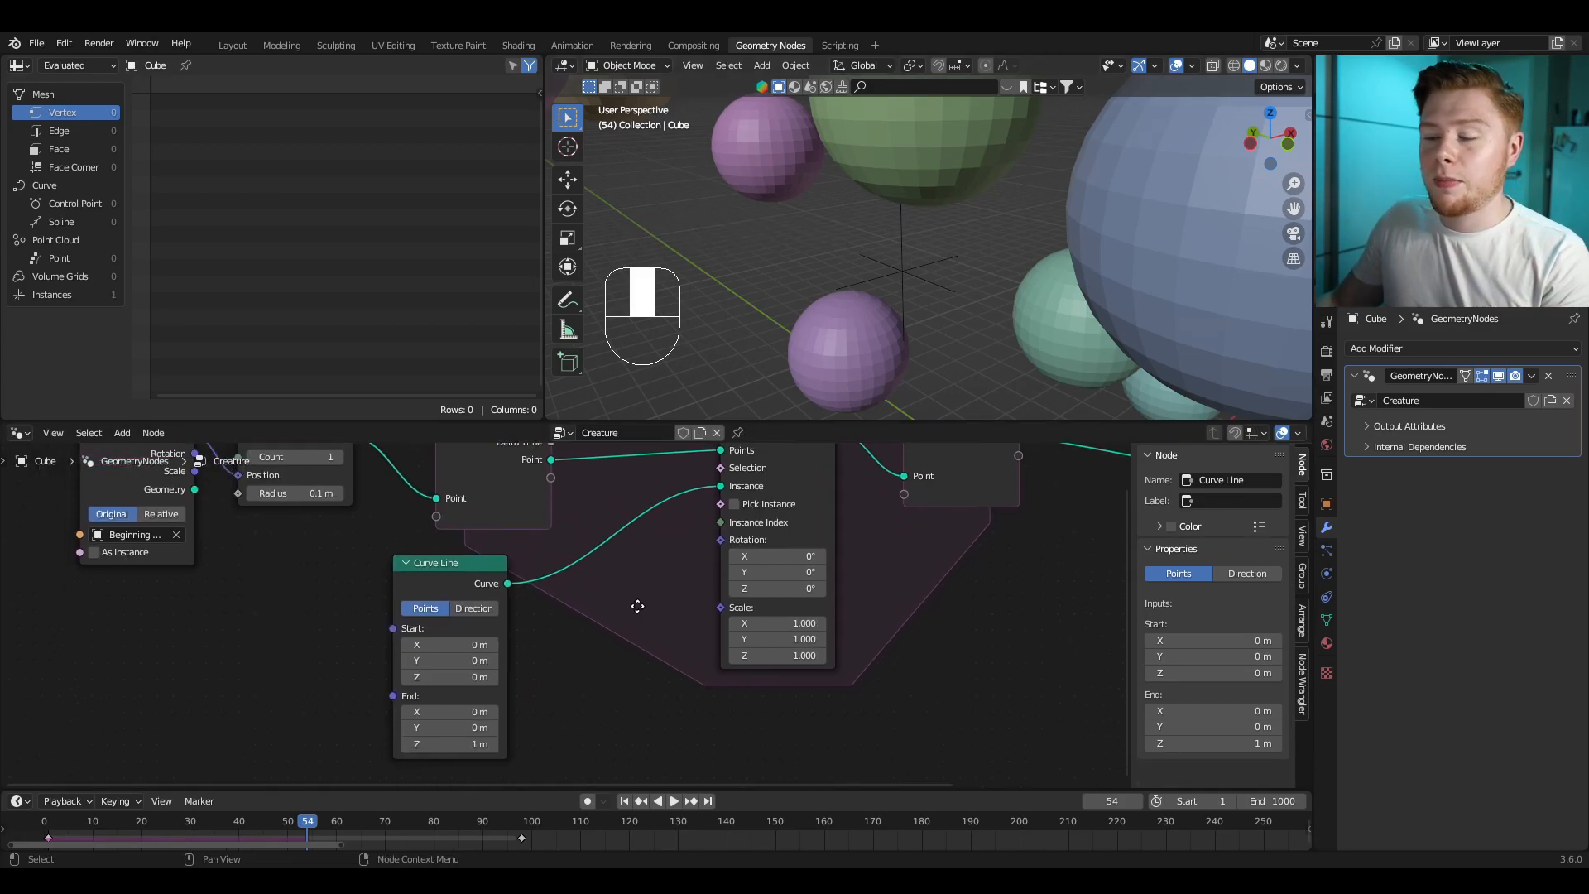
Step: Add a Random Value node and connect its Value to the Rotation of Instance on Points
key("shift+a")
type("random")
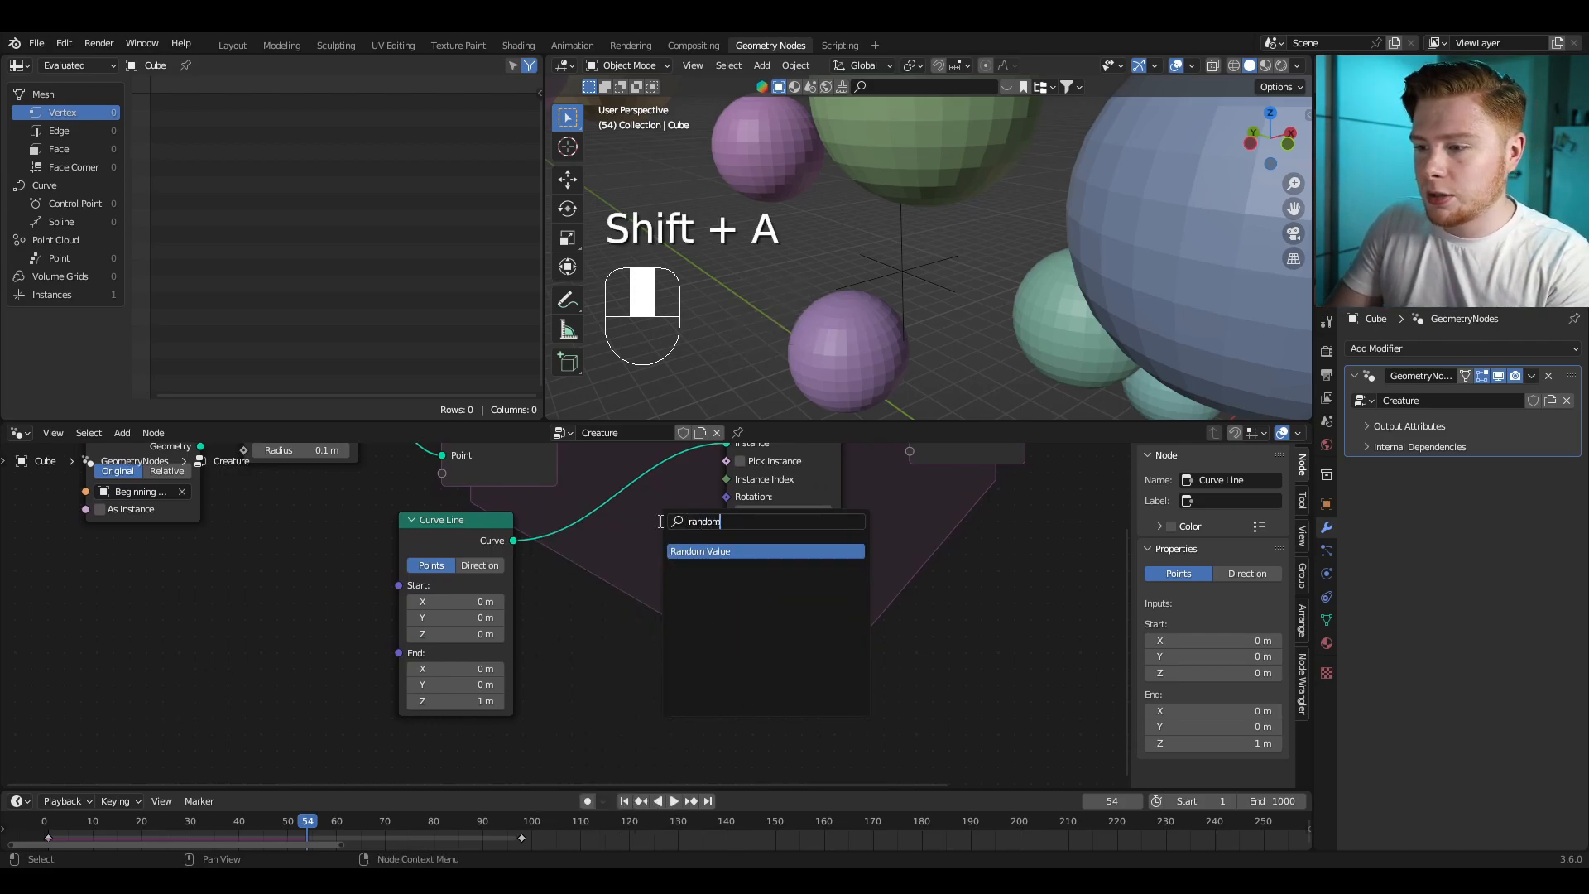
key("Return")
left_click(558, 564)
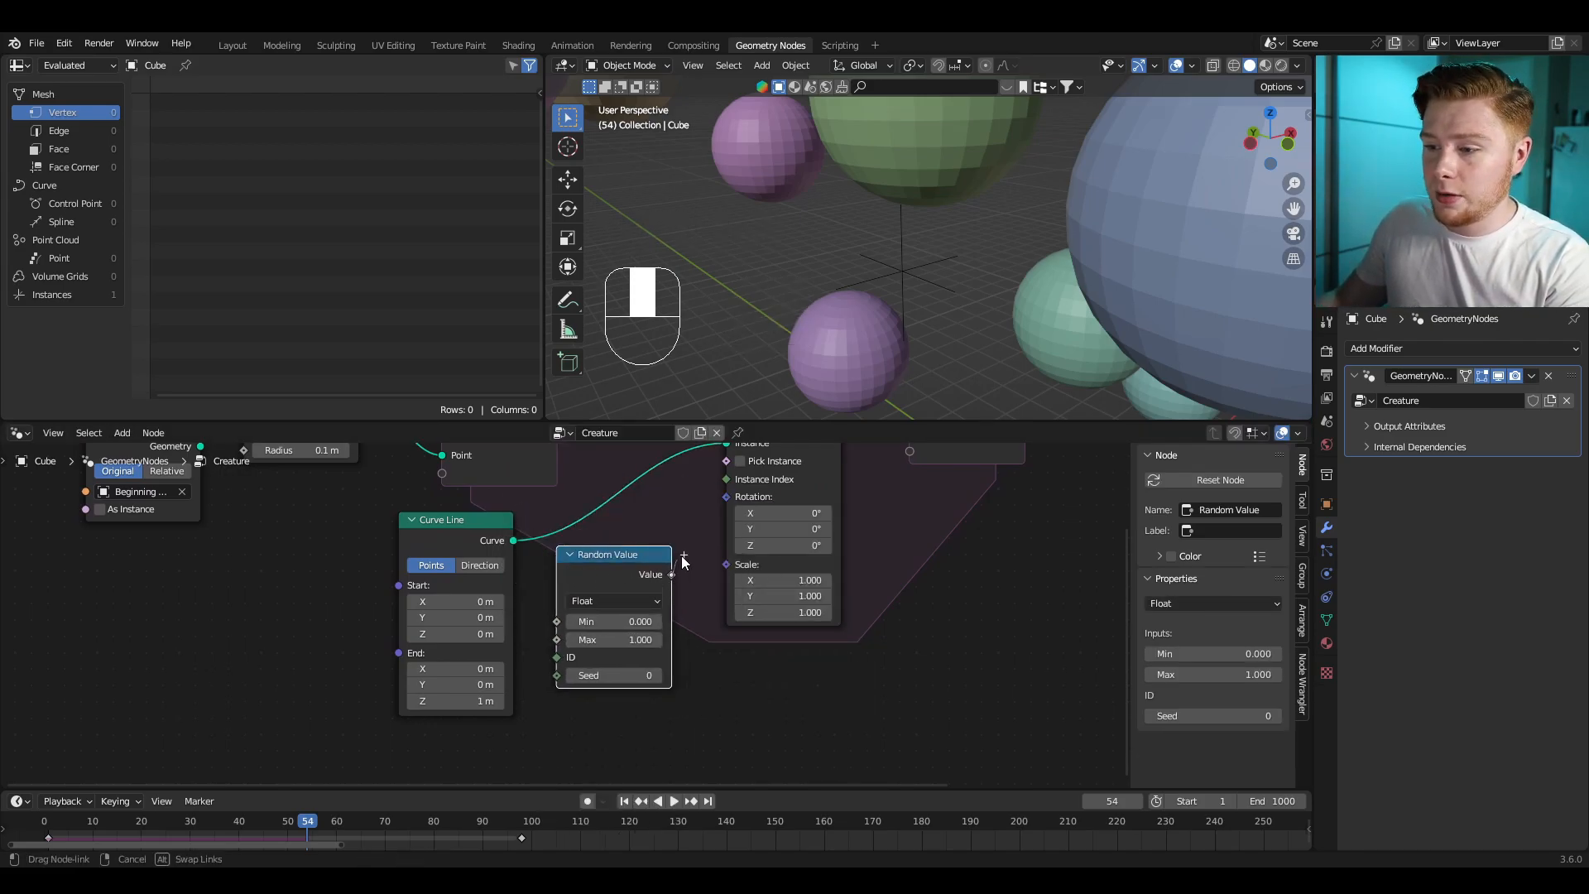
left_click_drag(671, 575, 727, 497)
Step: Play and stop the simulation several times to examine how the instanced curve line behaves with random rotation
key("space")
key("space")
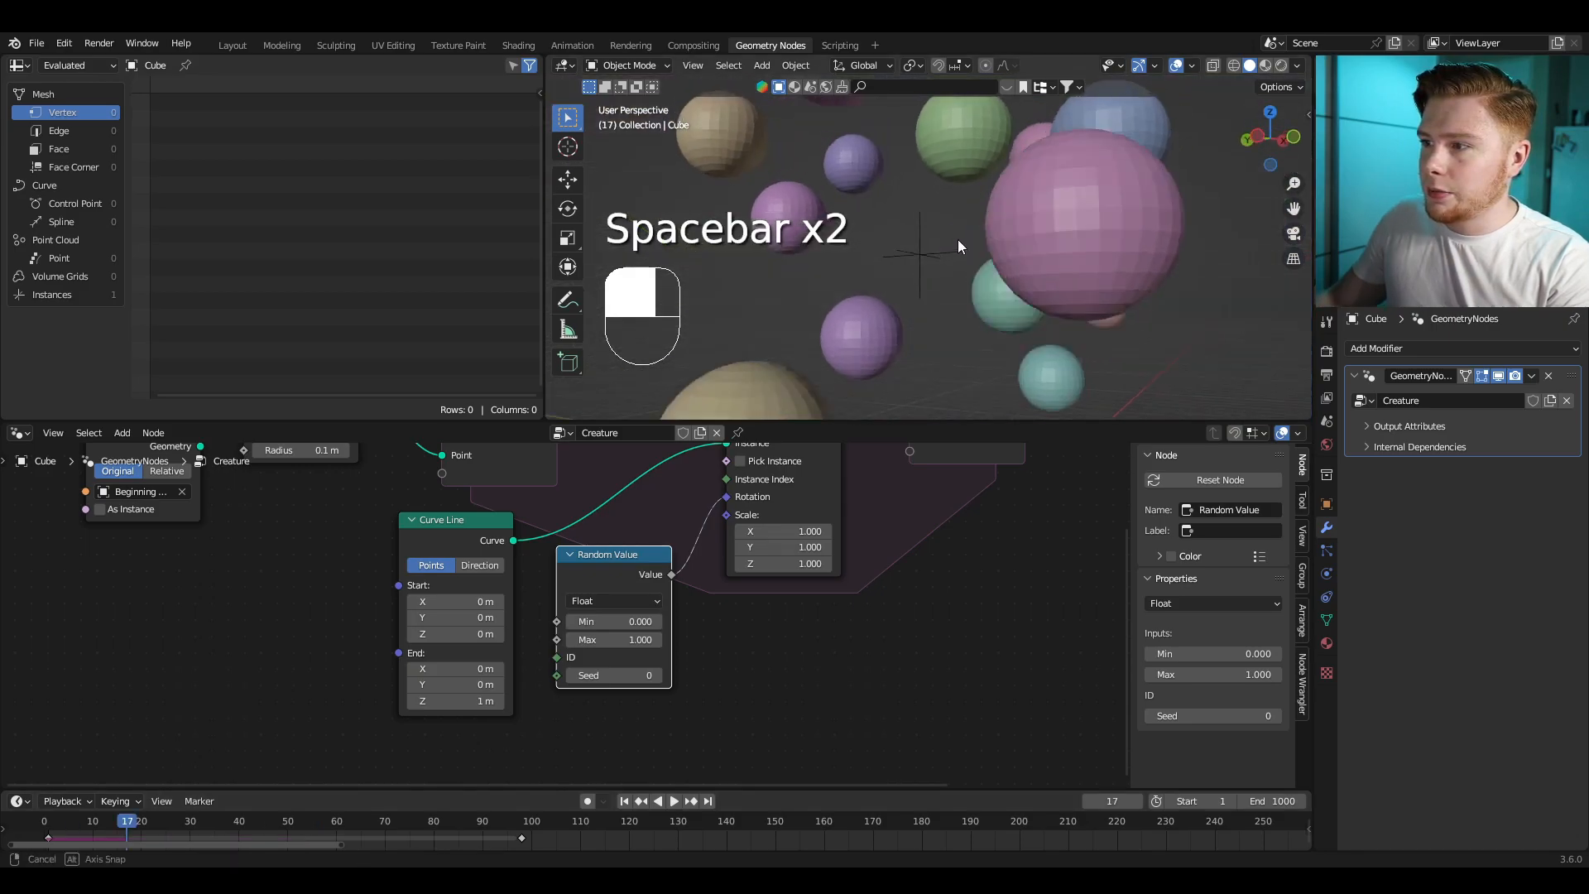
key("space")
key("space")
key("space")
key("space")
key("space")
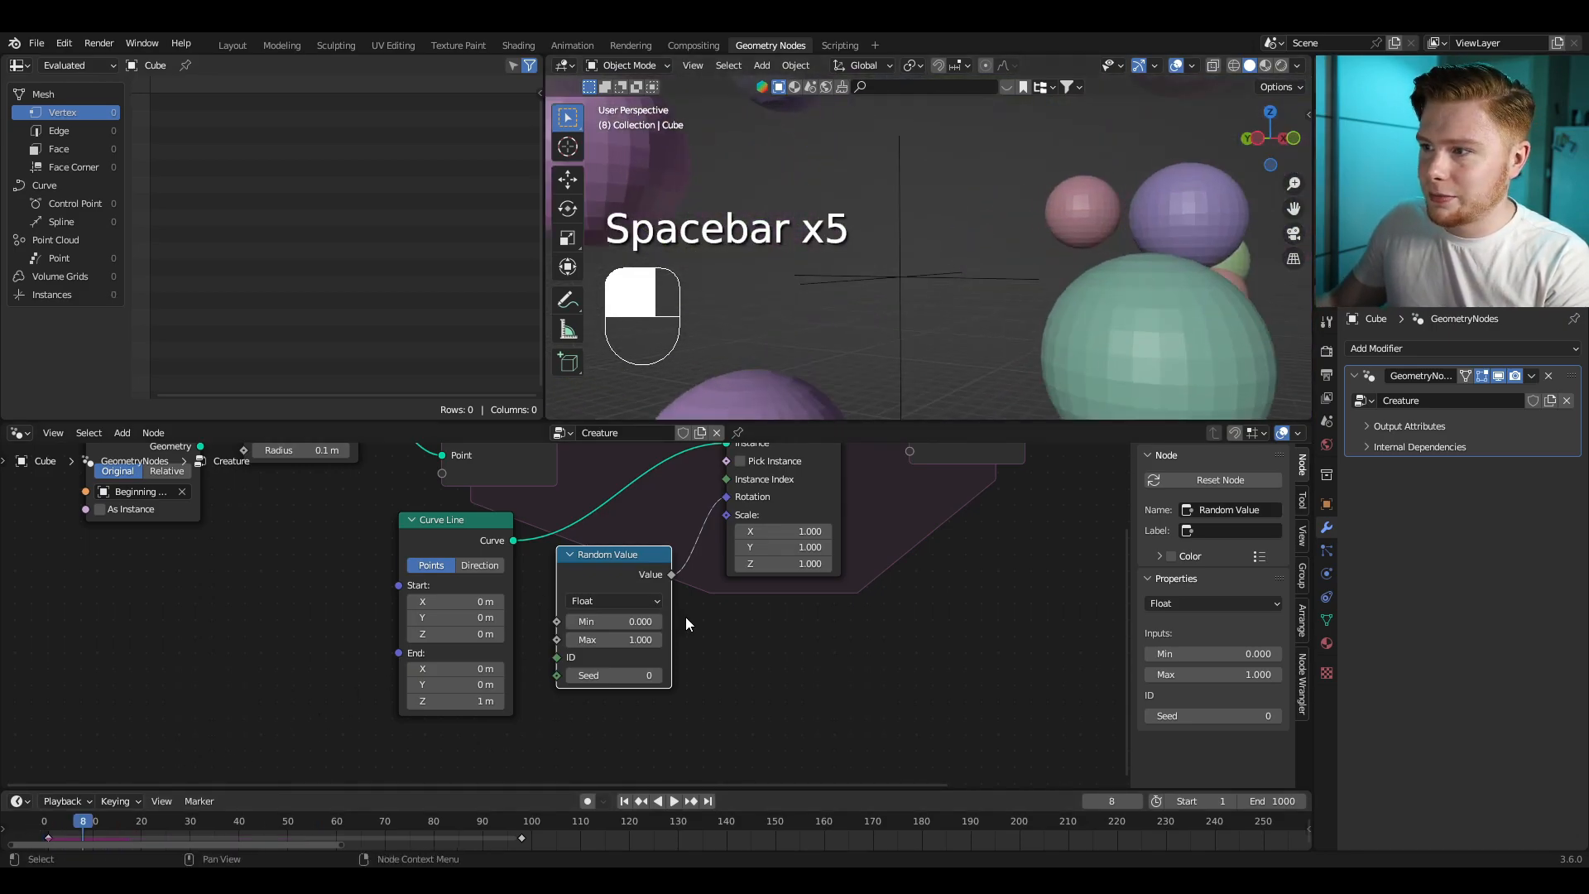
middle_click_drag(716, 593, 642, 688)
scroll(636, 629, "up", 2)
key("space")
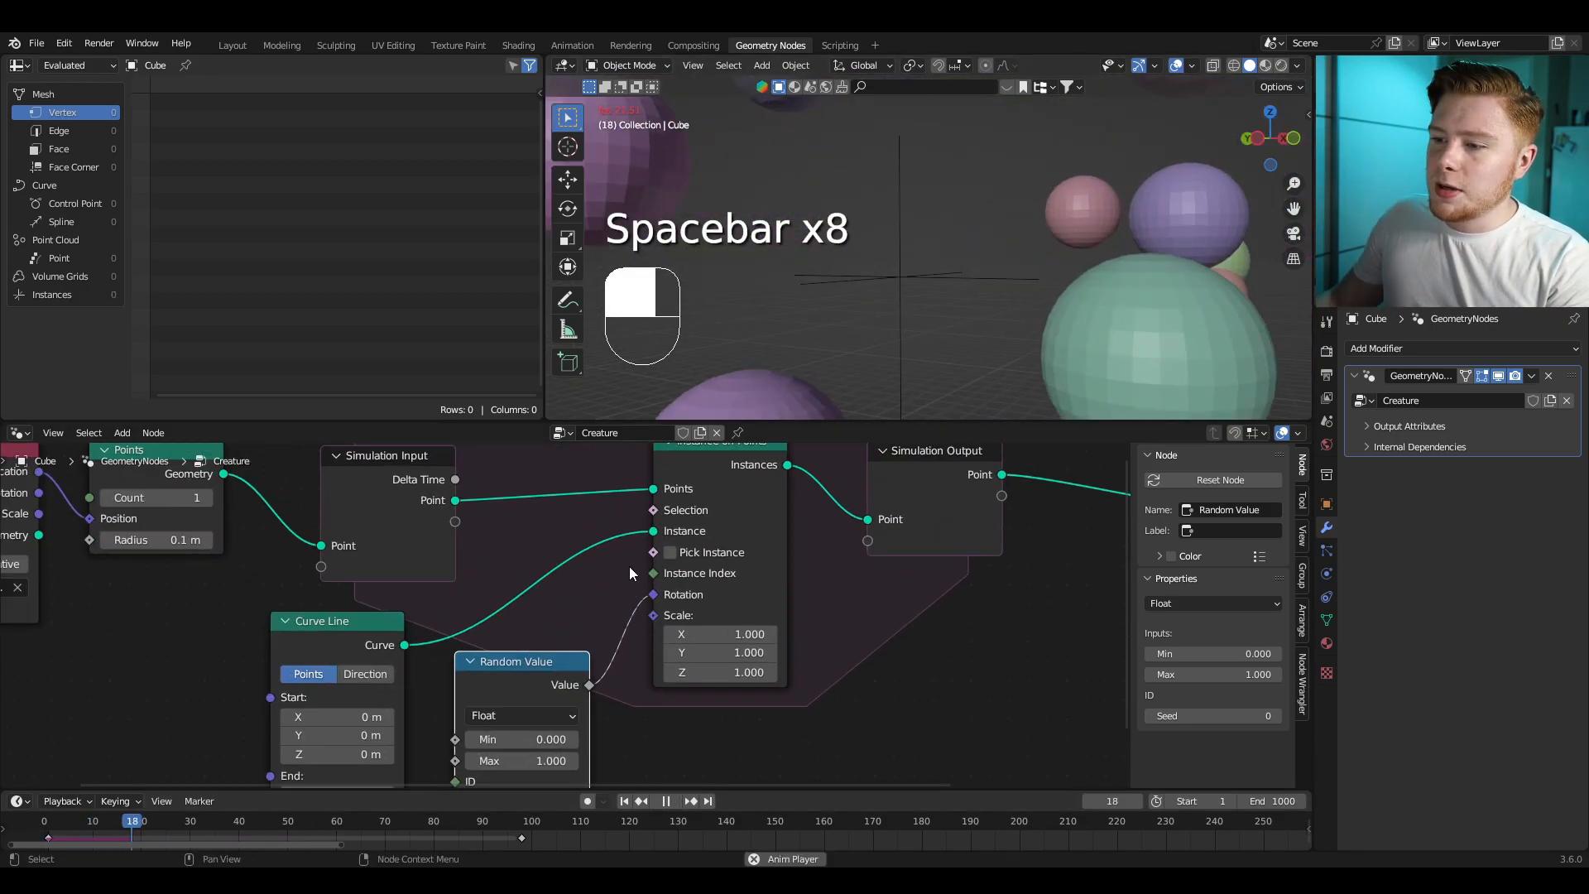
key("space")
middle_click_drag(495, 519, 422, 574)
scroll(418, 571, "up", 2)
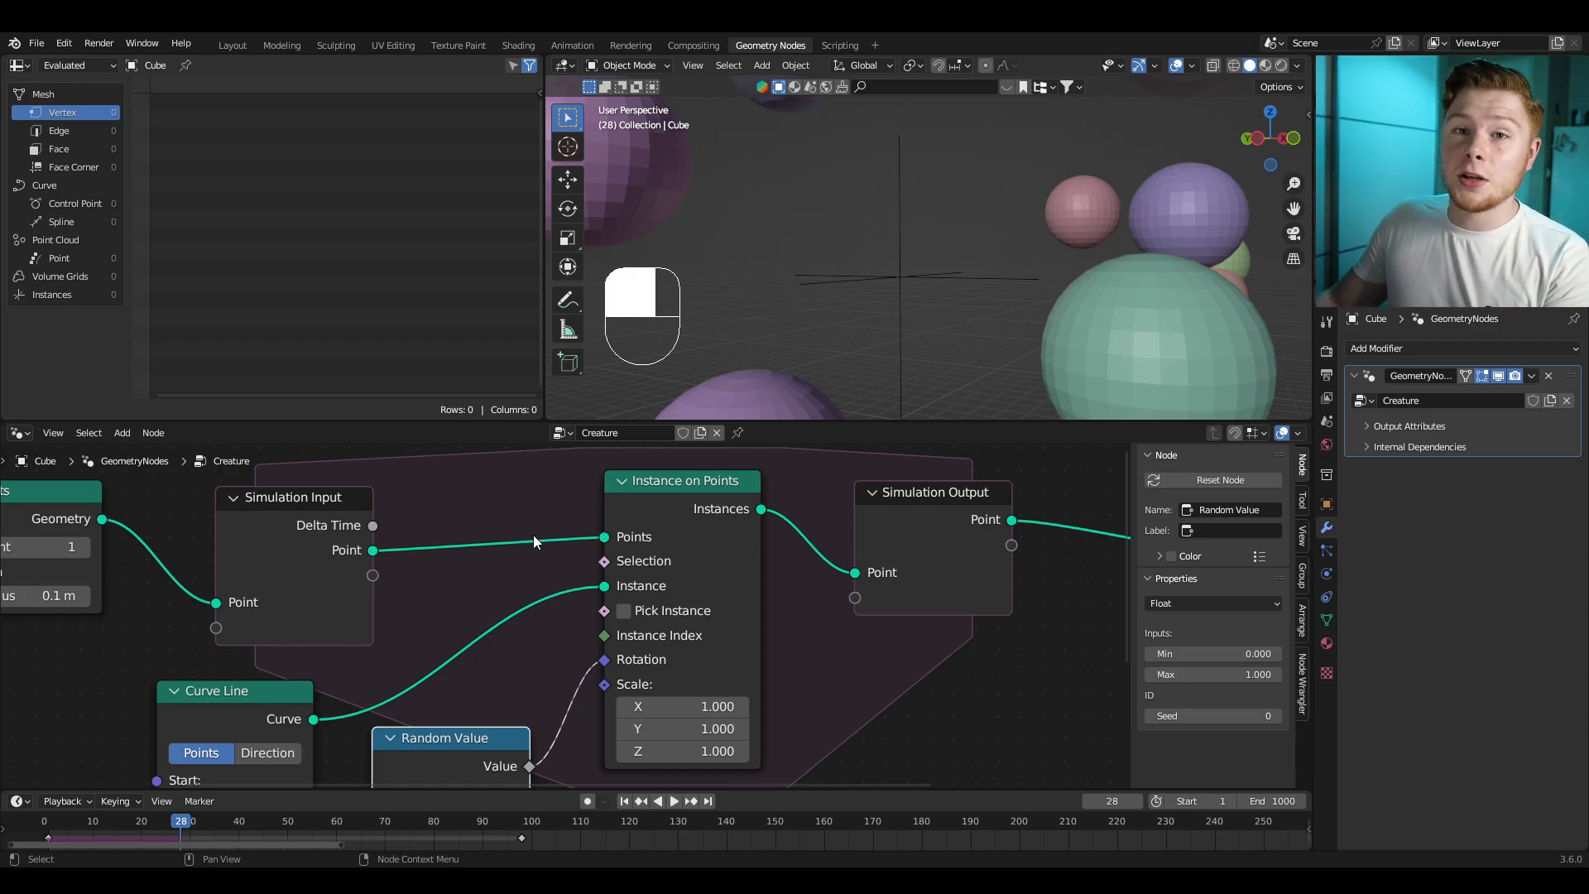
scroll(523, 549, "down", 4)
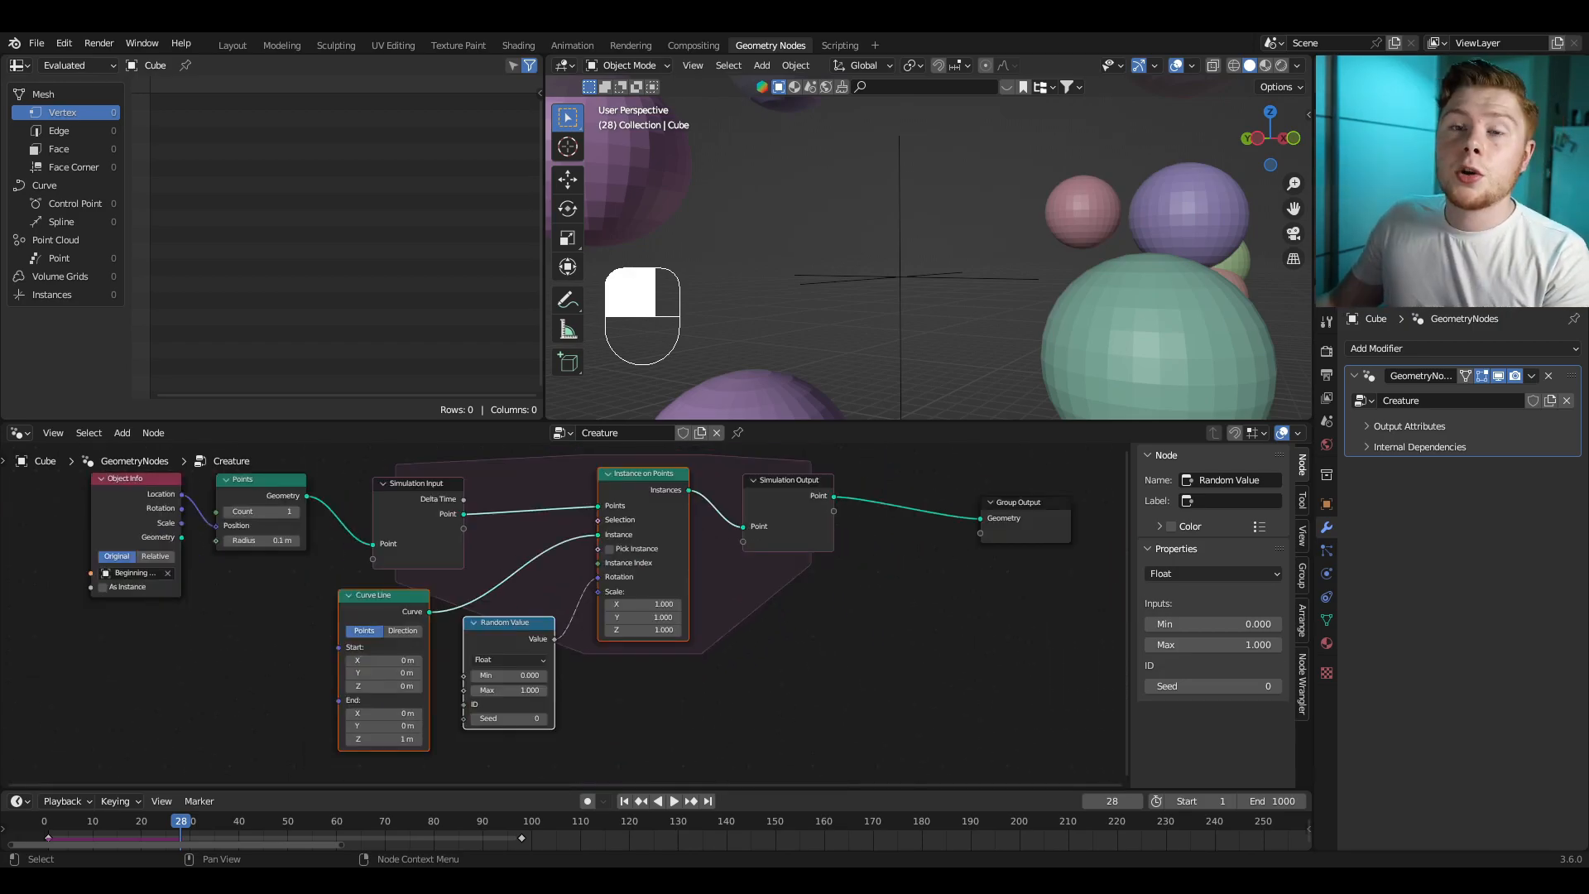
middle_click_drag(523, 565, 566, 592)
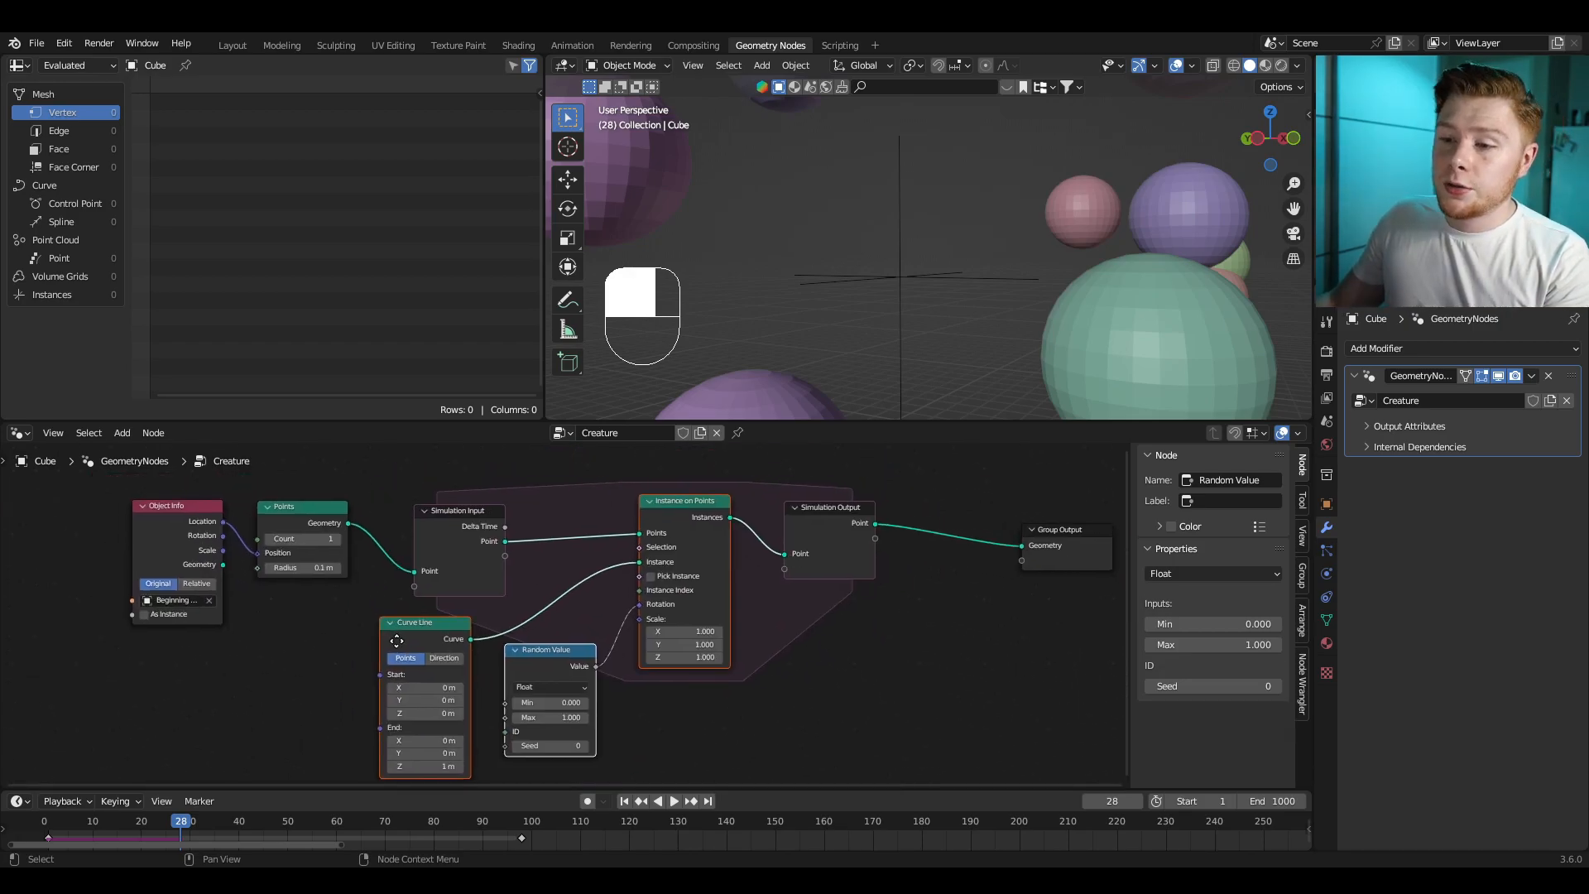
scroll(566, 592, "up", 2)
Step: Add a second geometry item named Curves to the simulation state and move it above Point
left_click(430, 523)
scroll(496, 550, "up", 1)
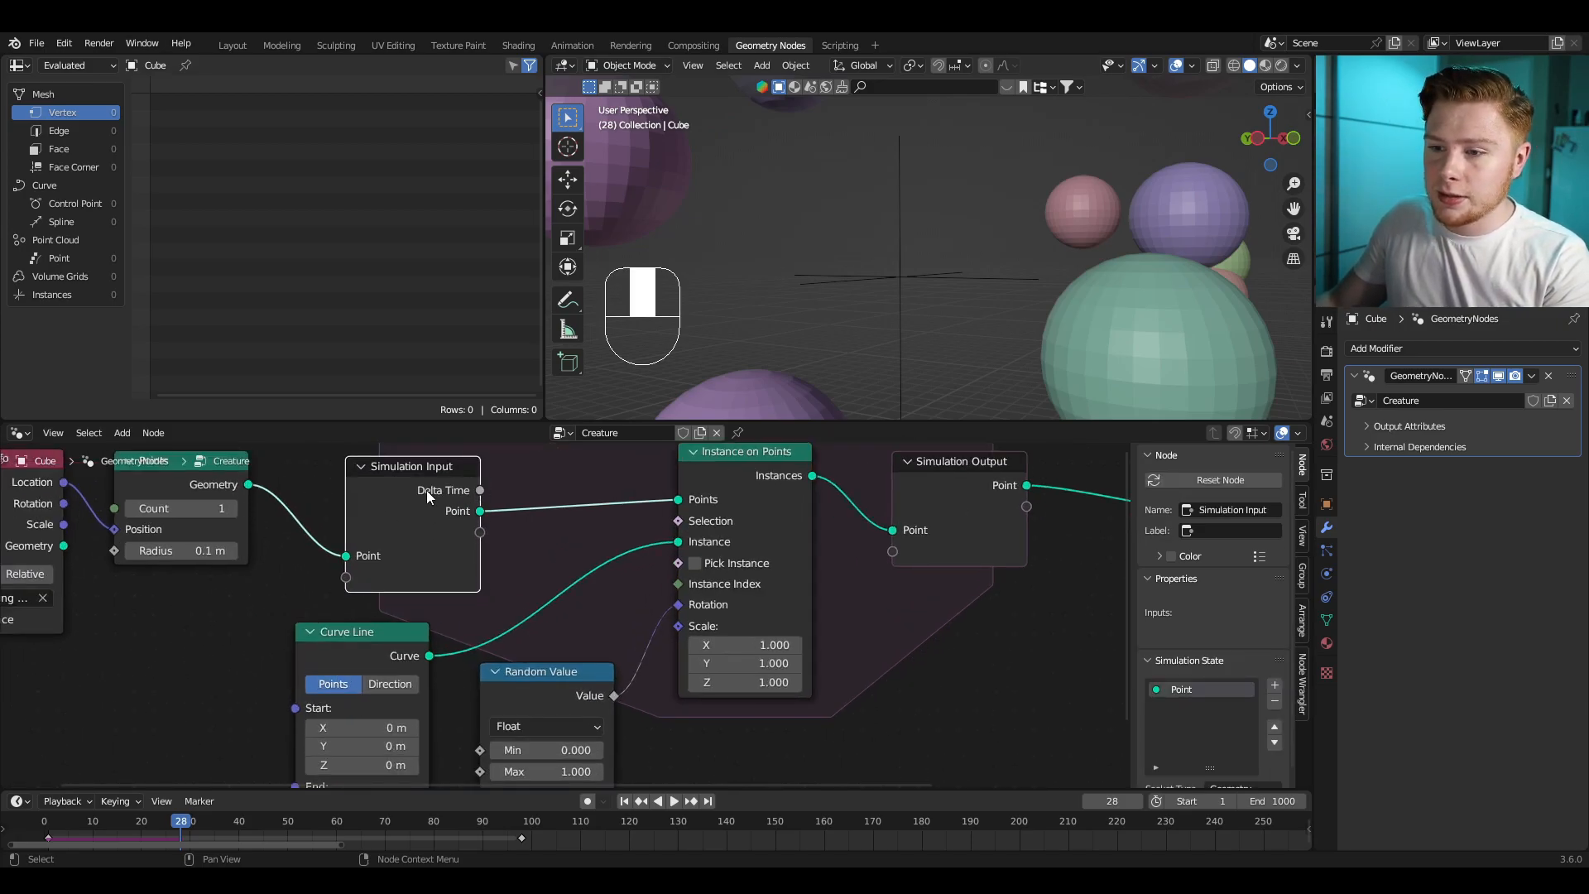
middle_click_drag(437, 530, 385, 552)
left_click(399, 548)
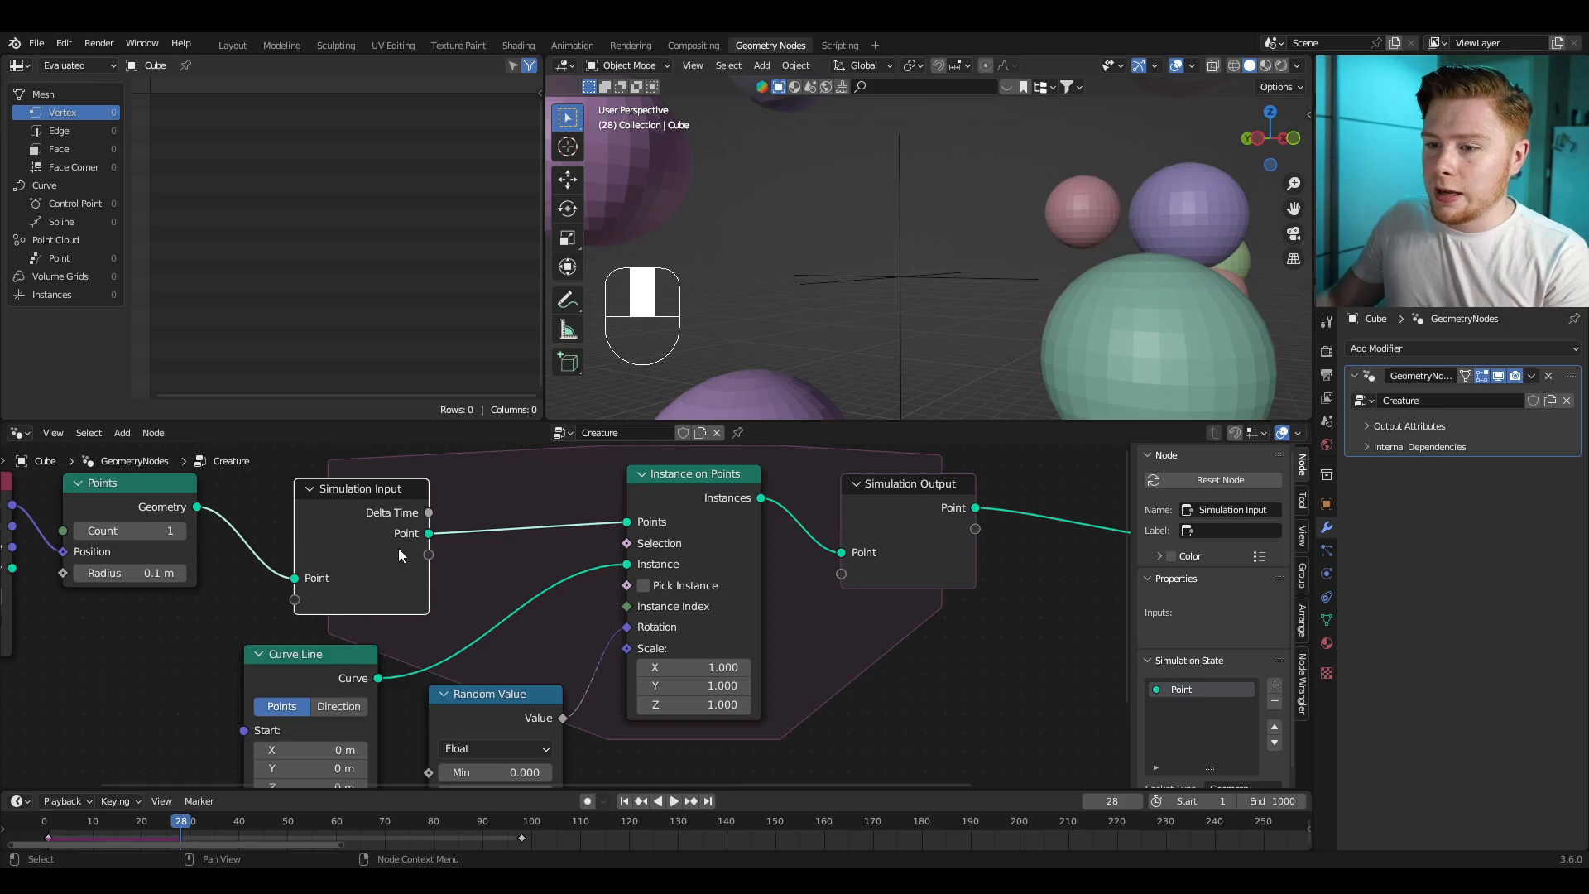
left_click(1275, 686)
type("Curves")
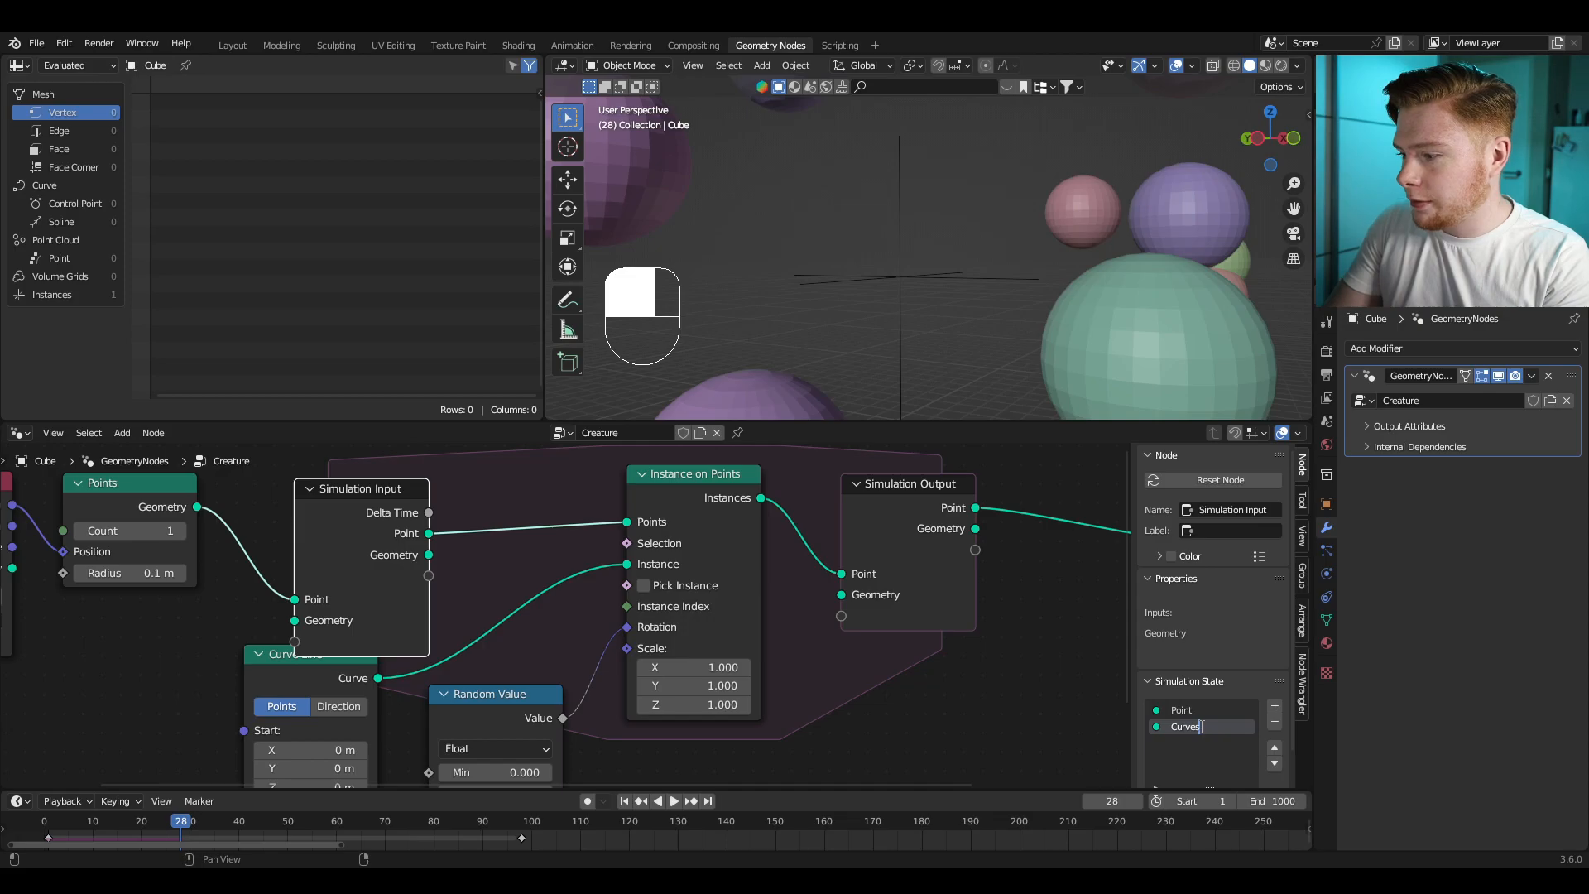
key("Return")
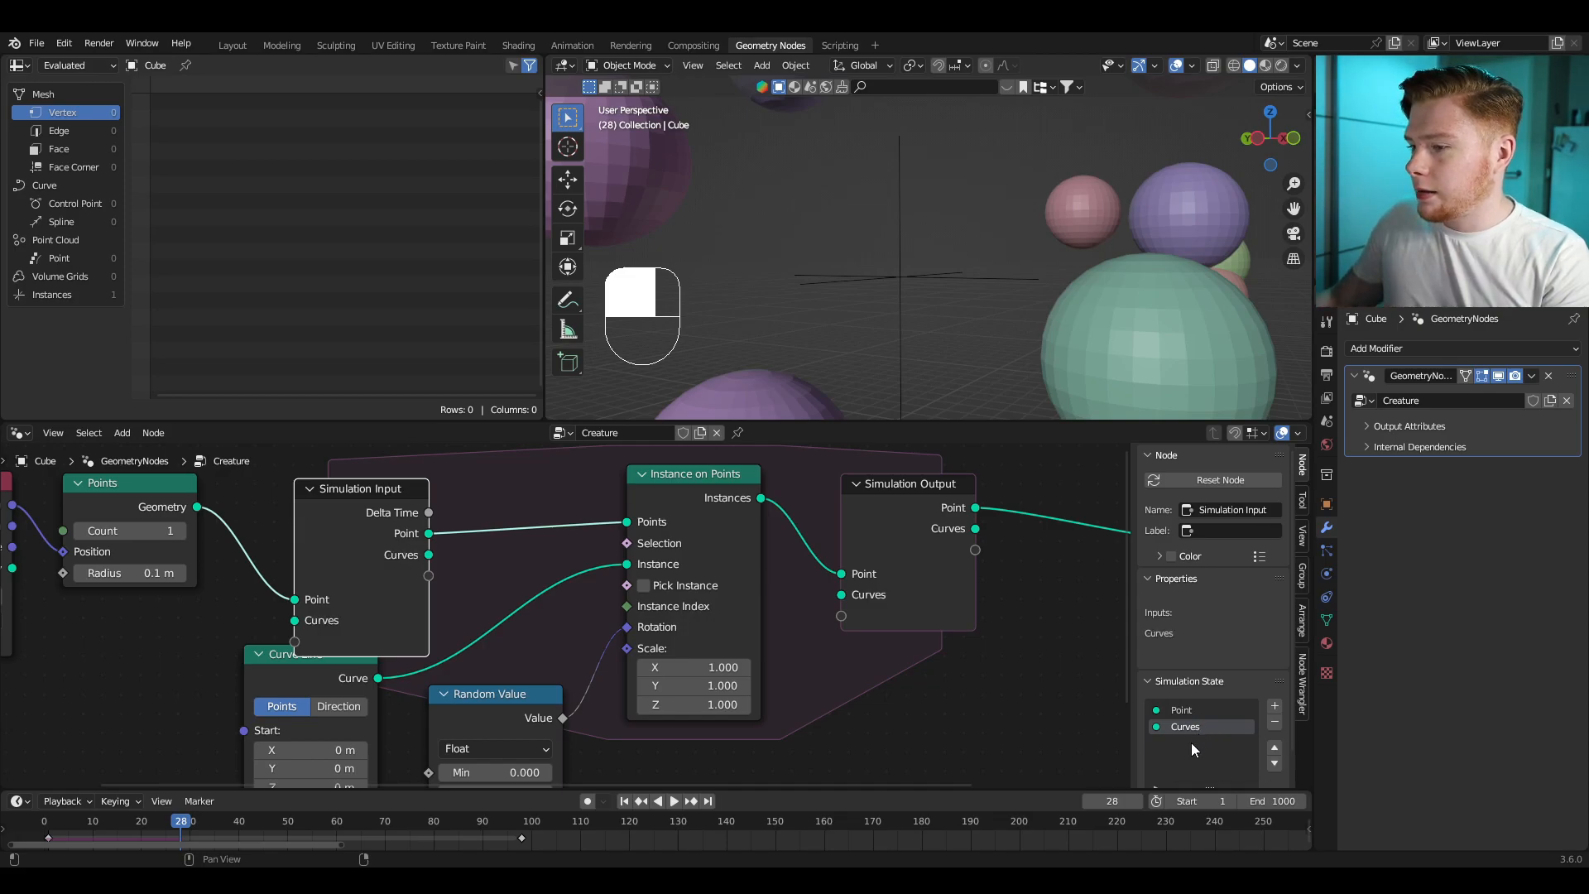
scroll(1191, 742, "down", 1)
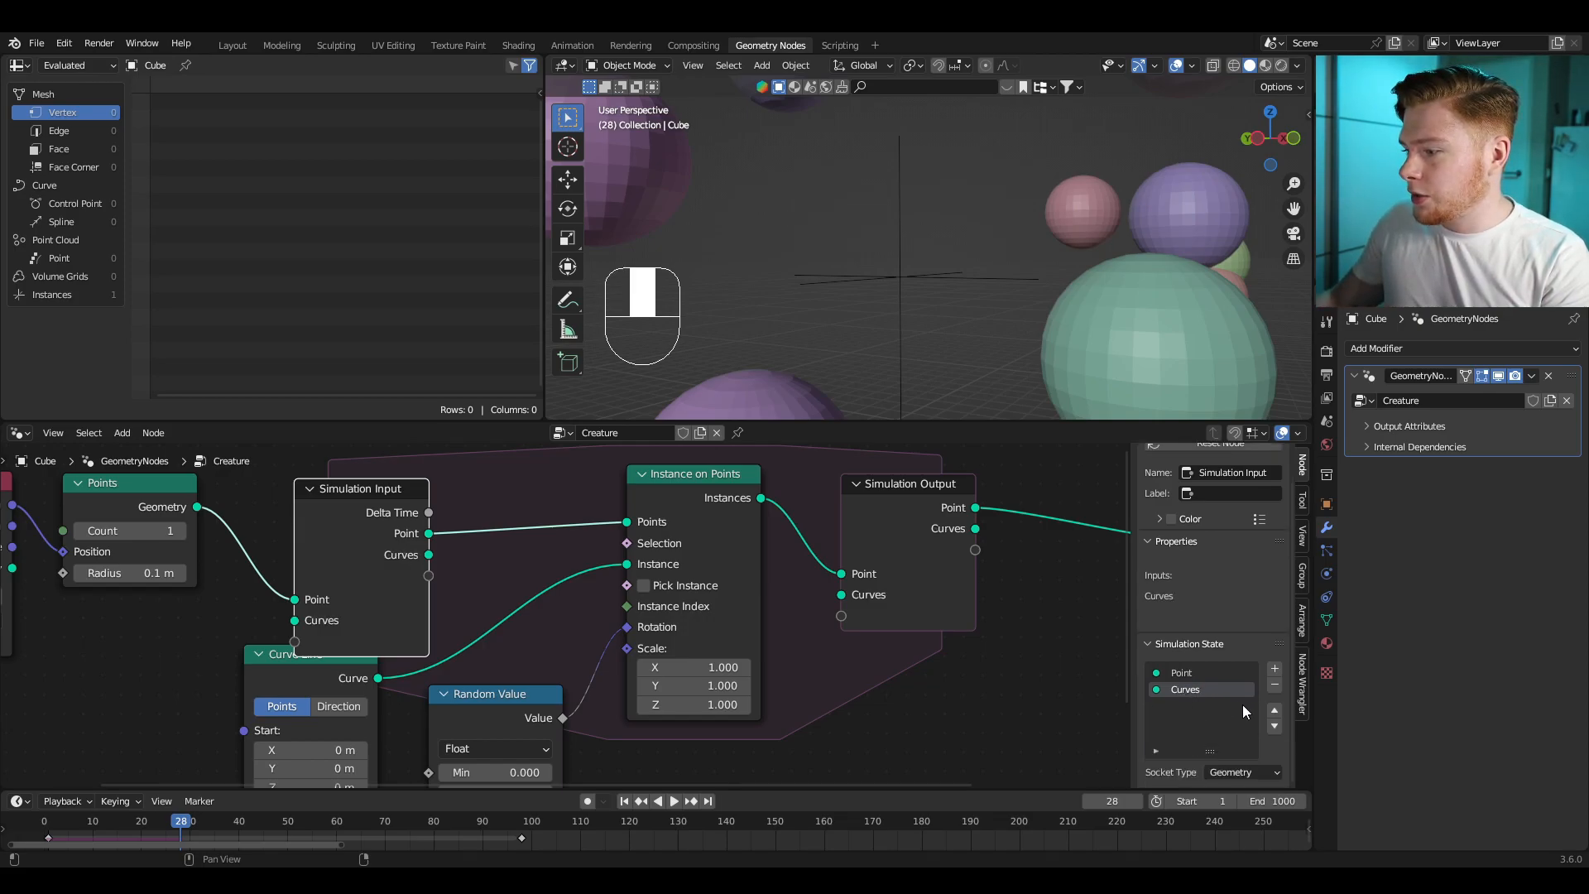
left_click(1276, 713)
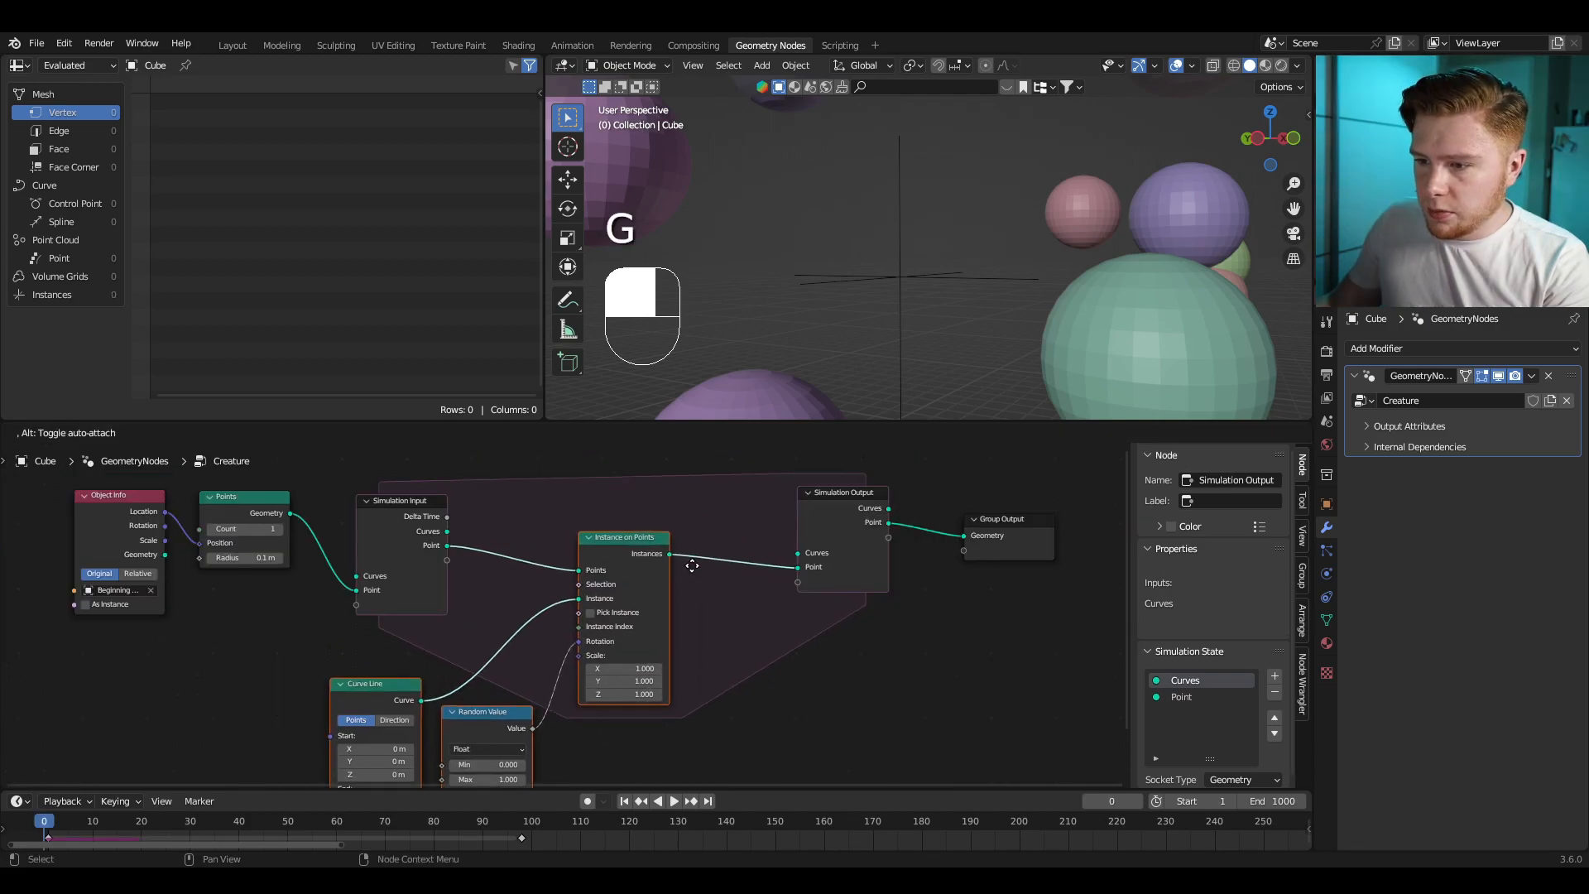
Step: Move the instancing nodes lower in the zone and link the Curves output of Simulation Input to Simulation Output's Curves
left_click(693, 593)
scroll(613, 683, "up", 3)
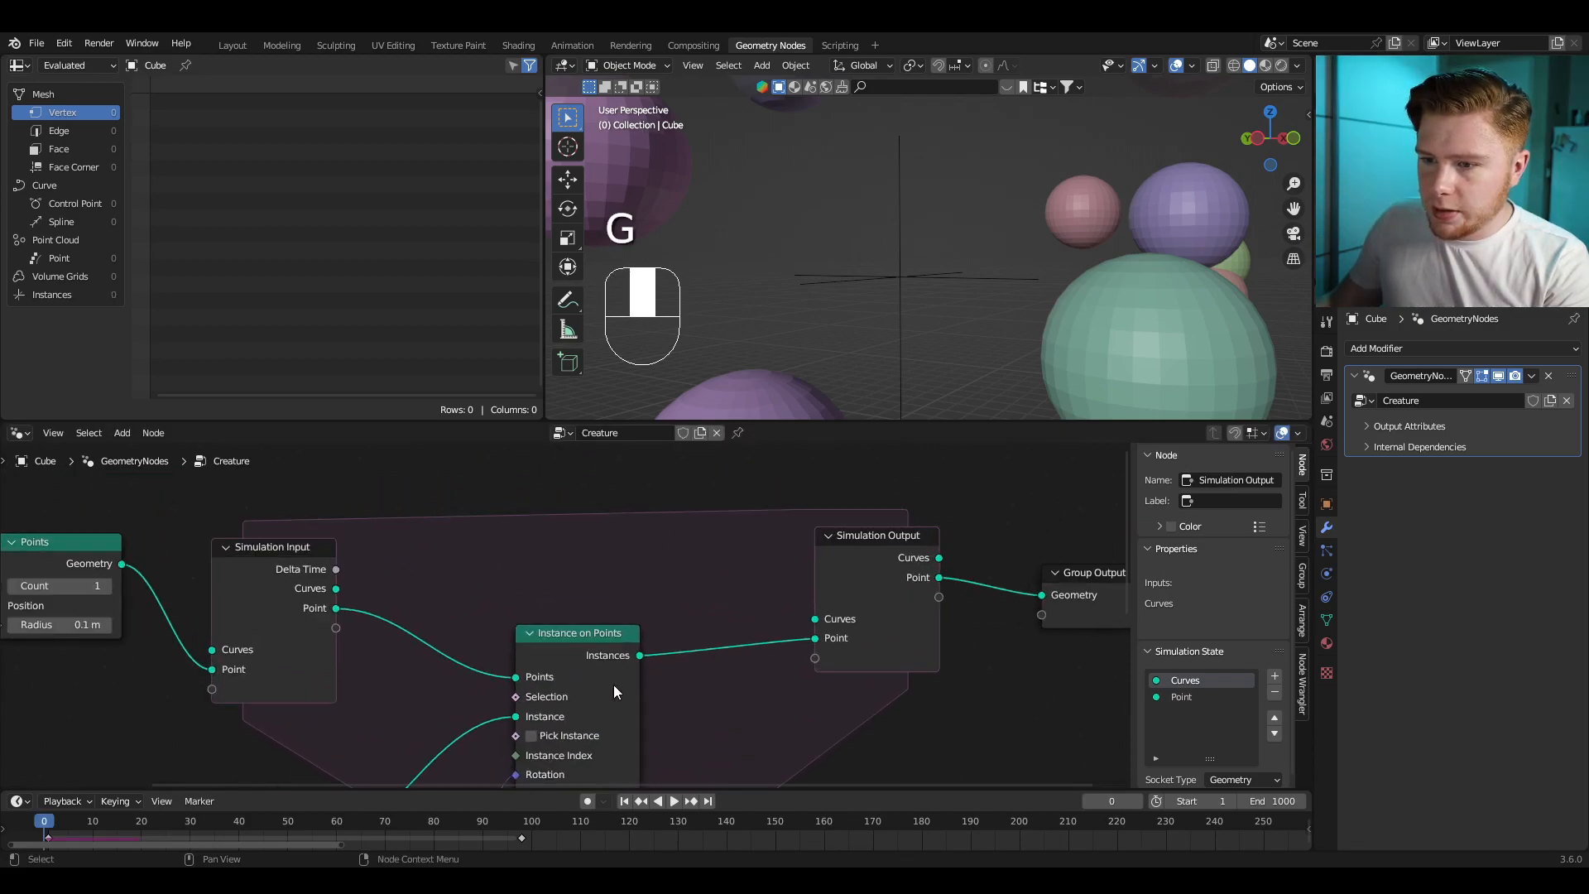
left_click(319, 595)
left_click_drag(318, 588, 835, 619)
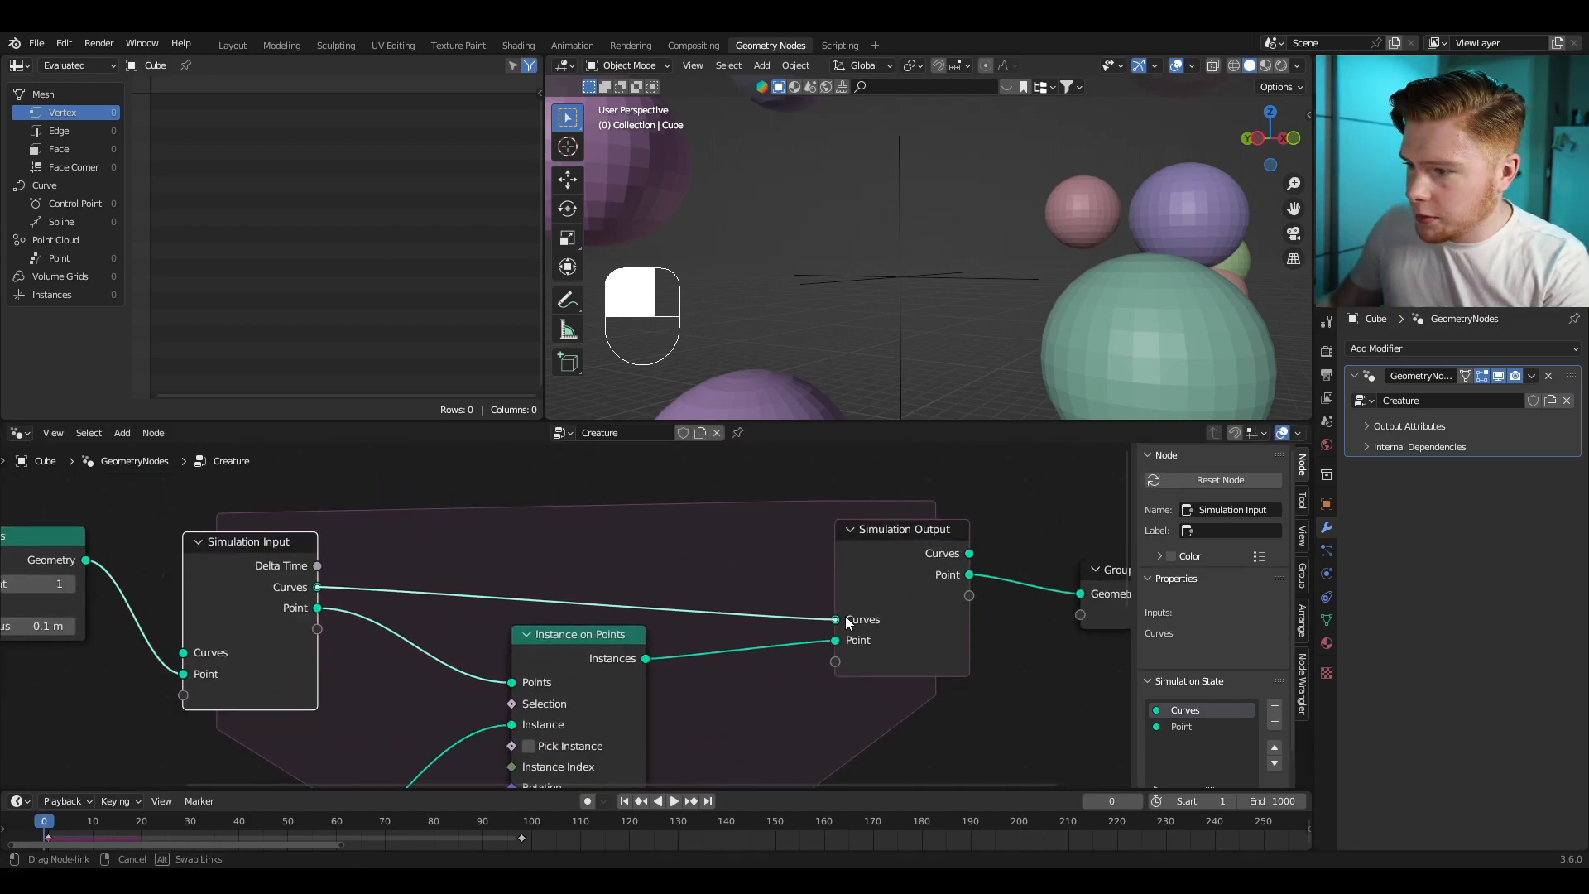
scroll(598, 733, "down", 1)
middle_click_drag(598, 732, 613, 678)
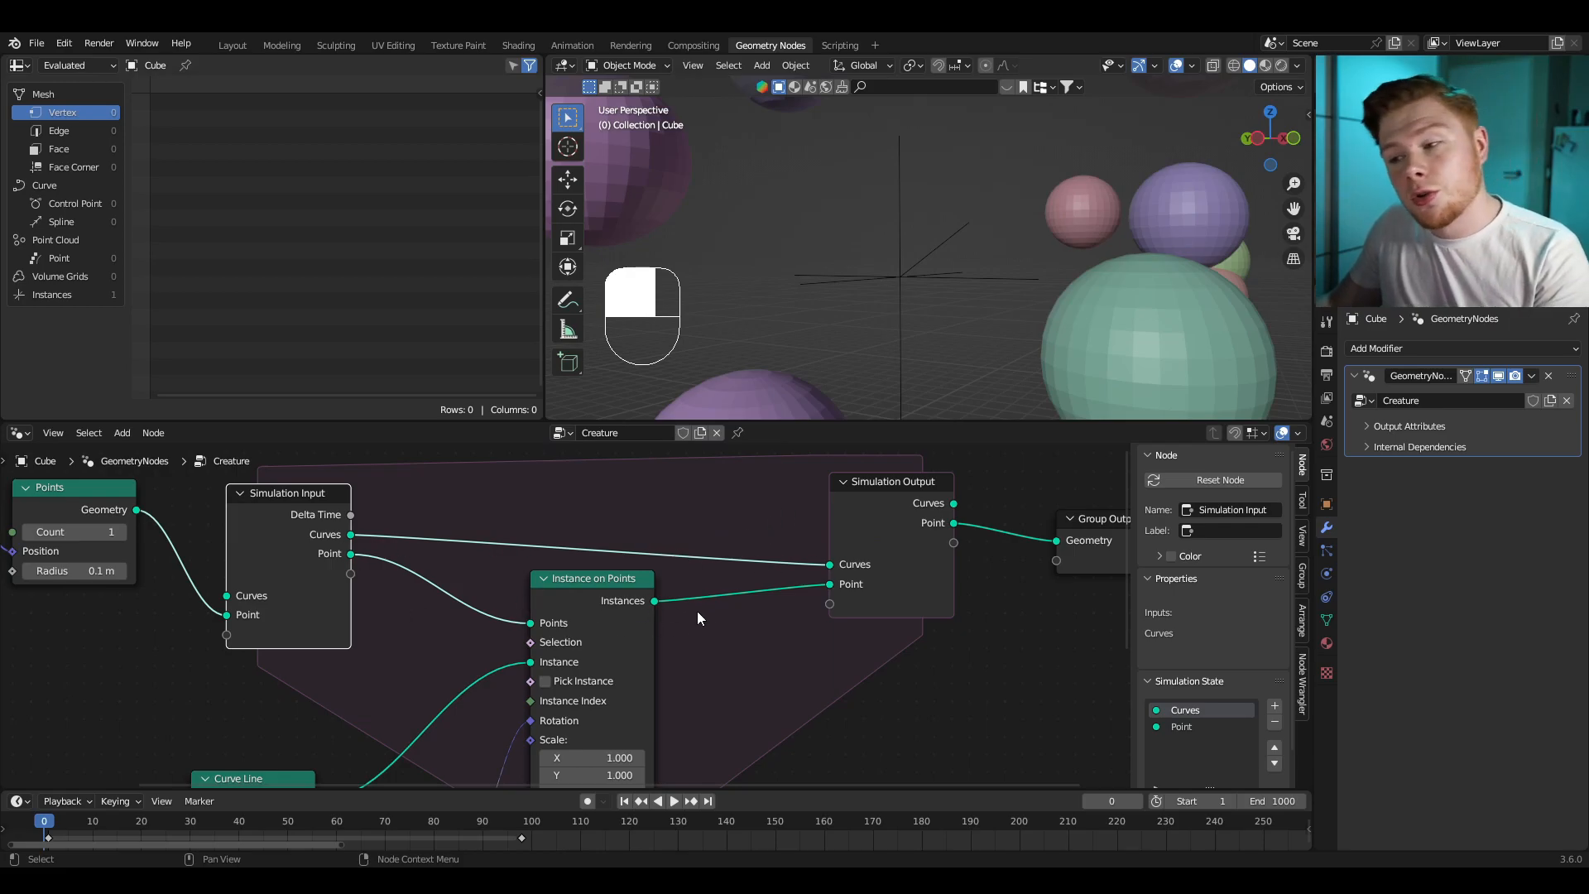
Step: Insert a Join Geometry node on the Curves link before the Simulation Output
key("shift+a")
type("jo")
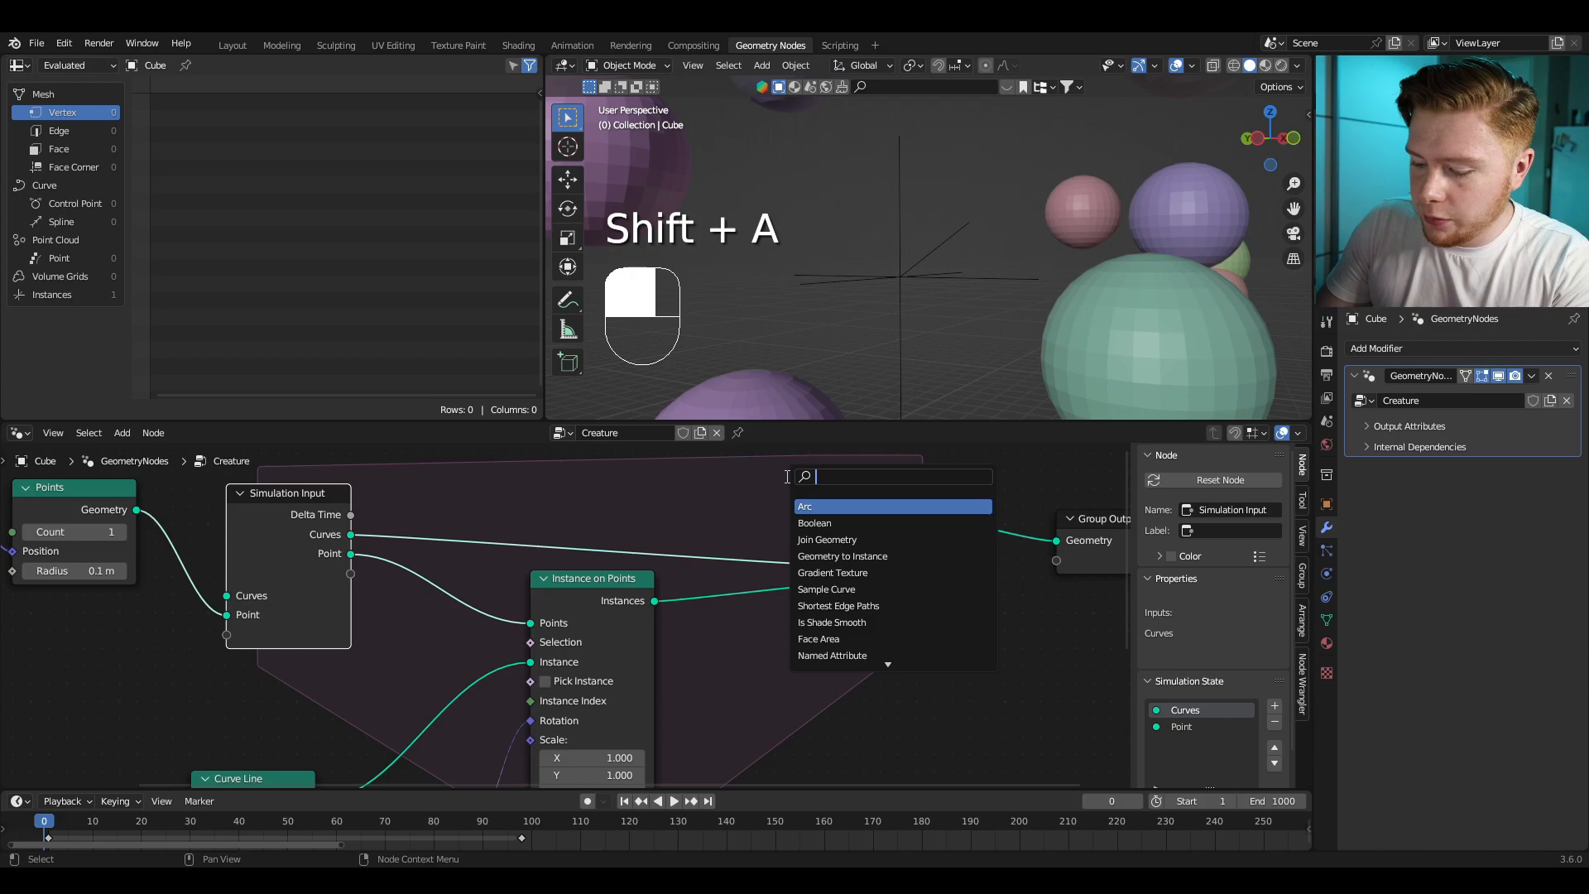
type("in")
key("Down")
key("Return")
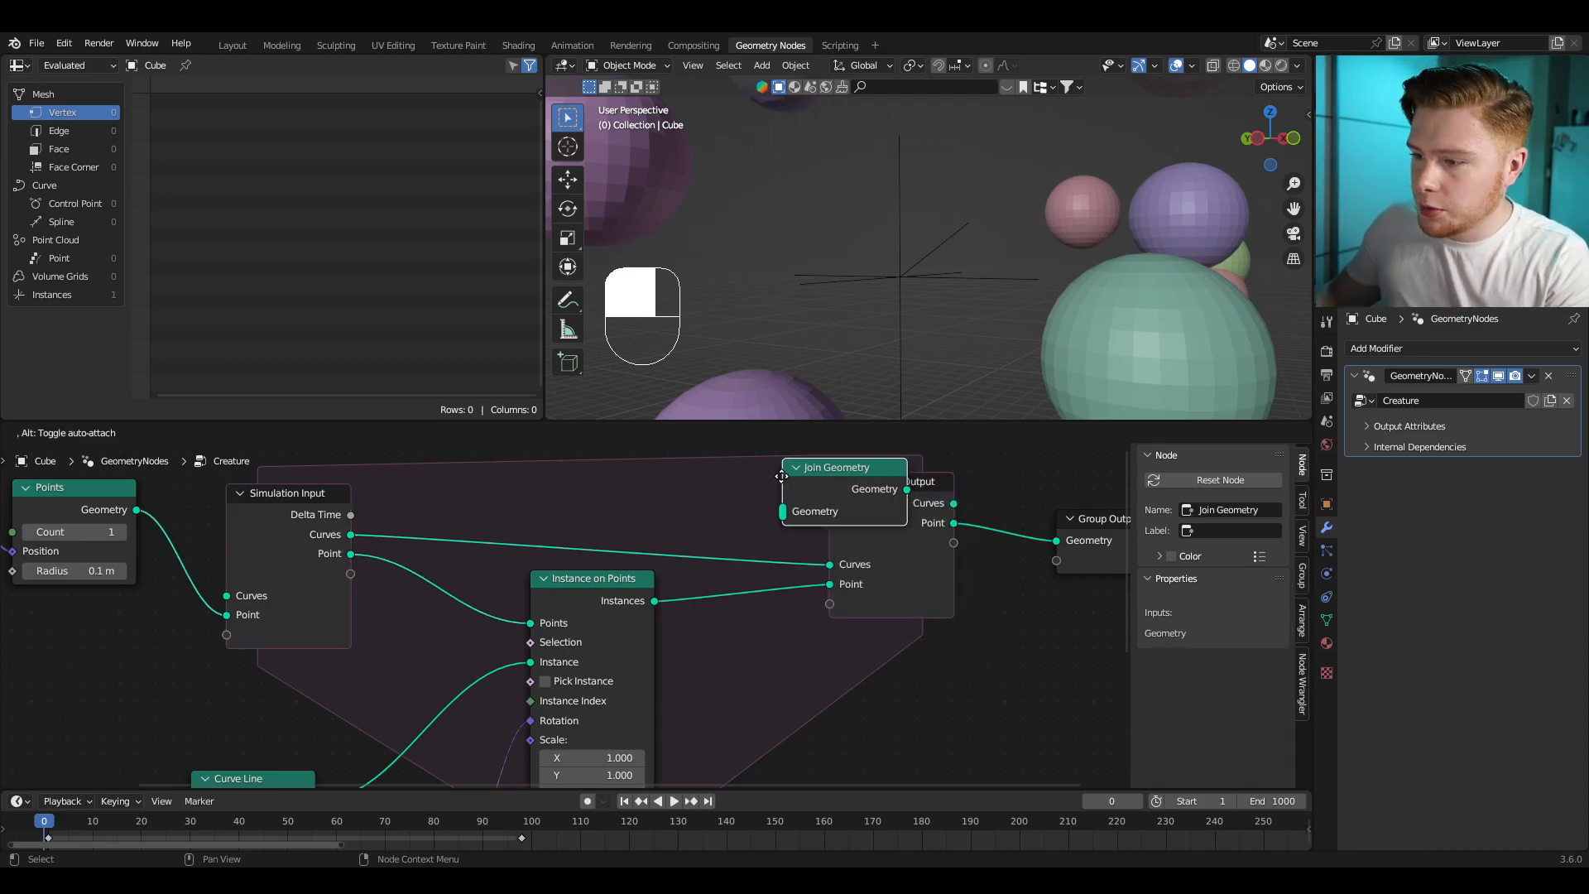
left_click(738, 504)
Step: Connect the Instances output of Instance on Points to the Join Geometry node alongside the incoming Curves
scroll(770, 623, "up", 1)
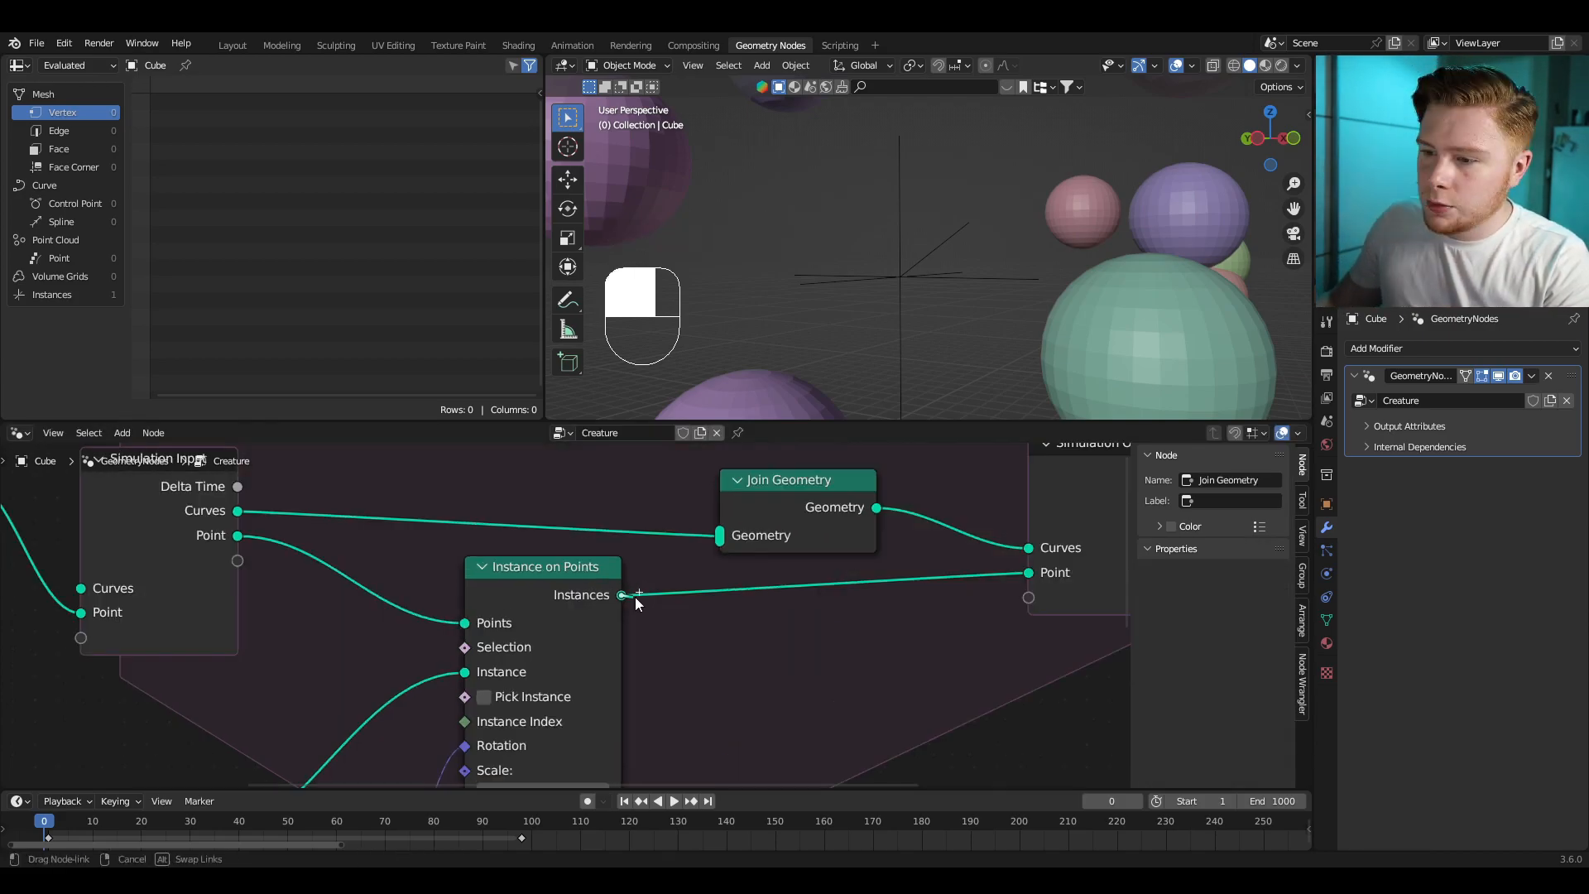
left_click_drag(622, 596, 720, 538)
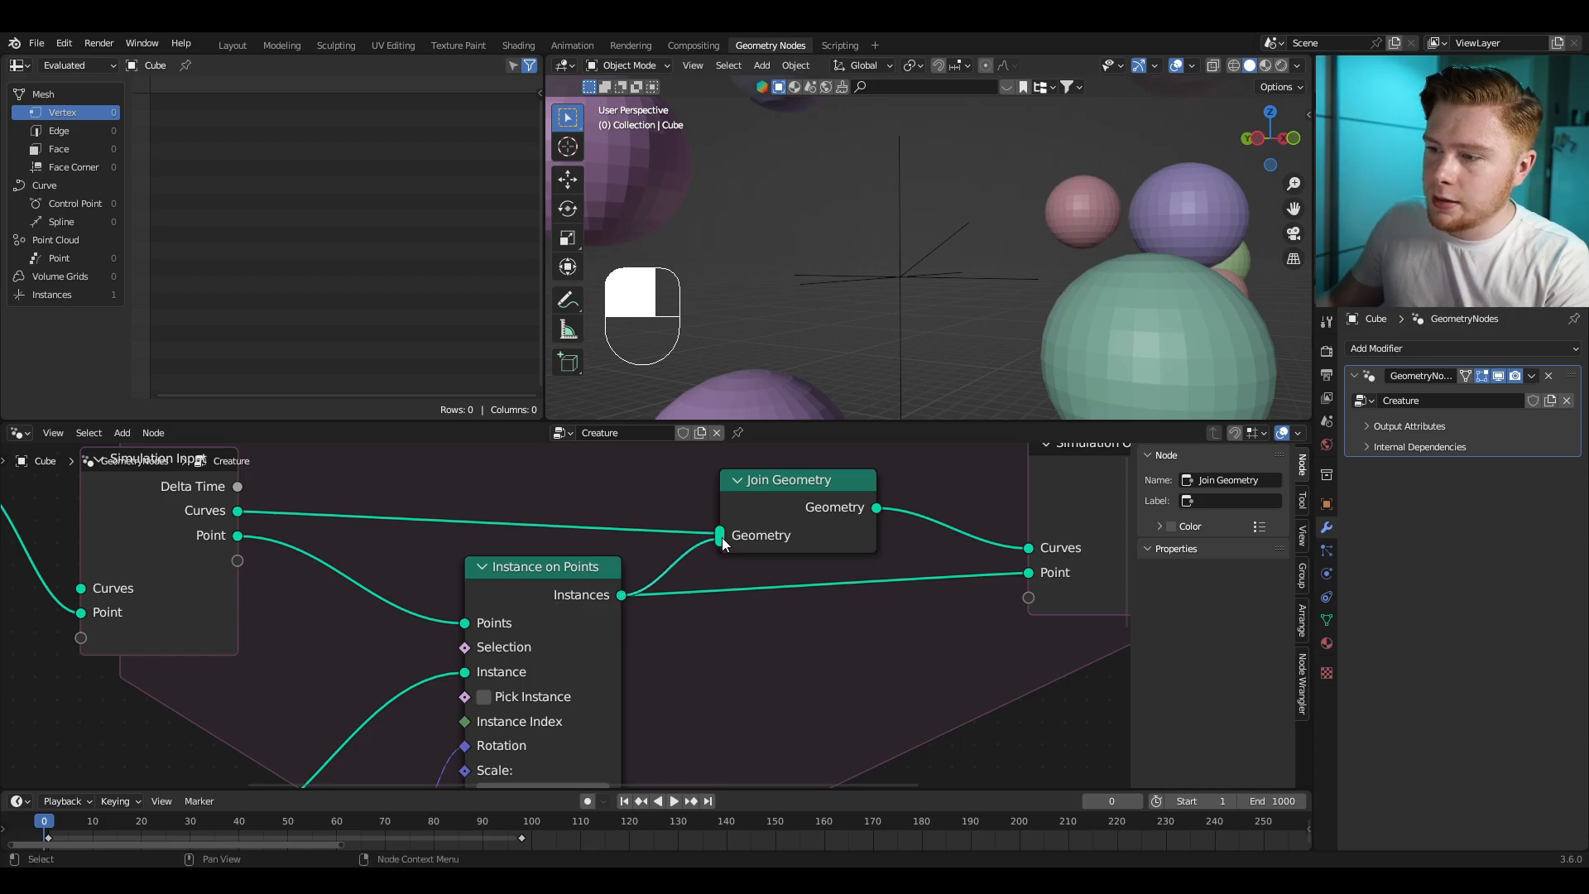
scroll(689, 618, "up", 3)
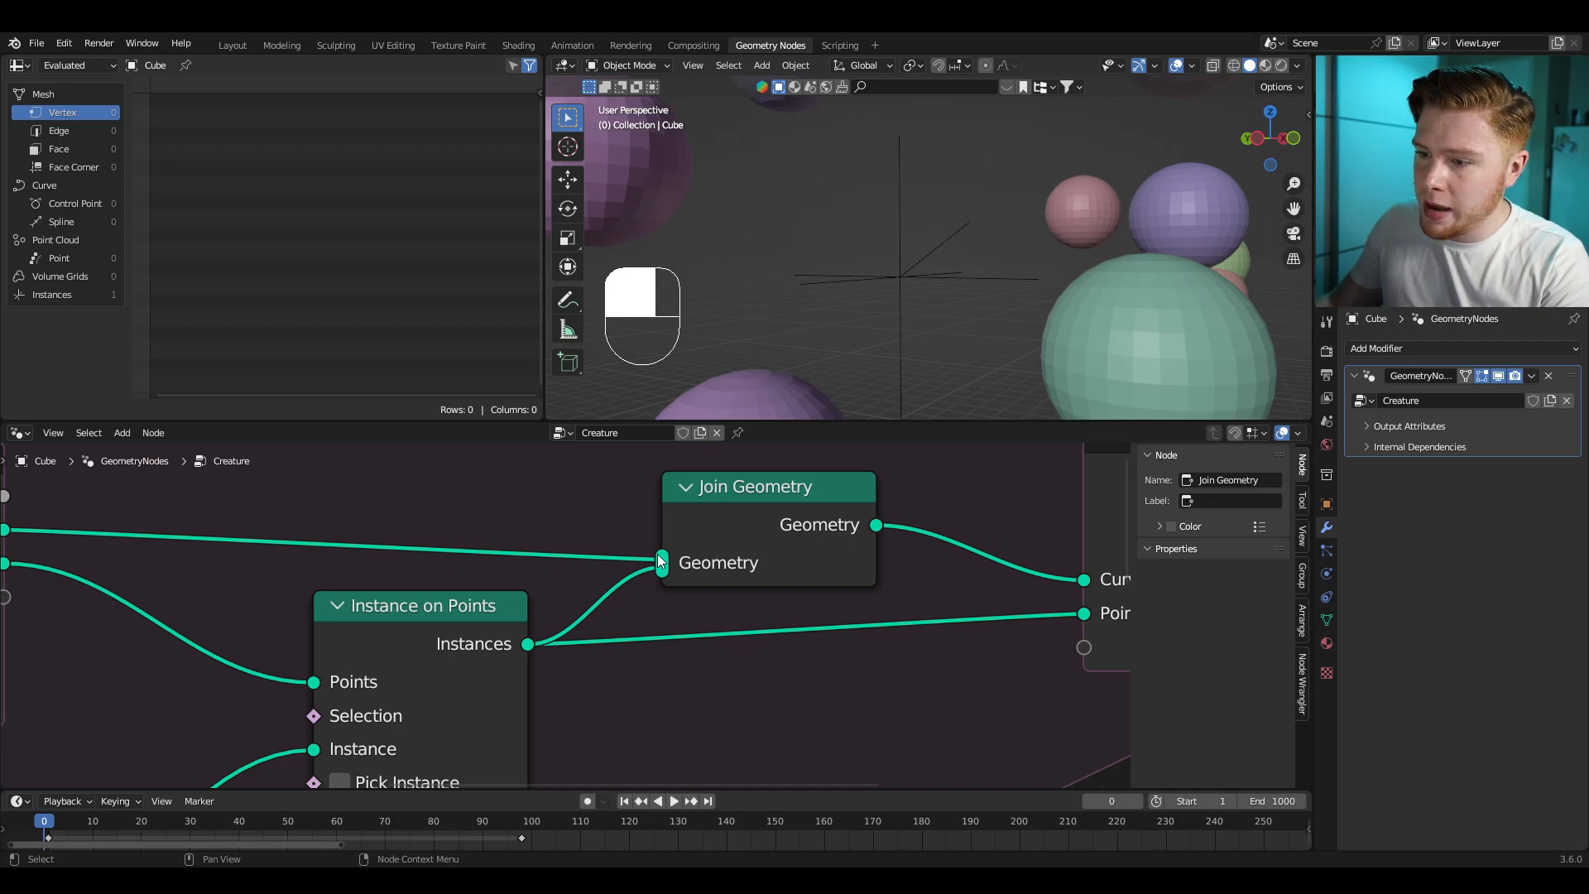
scroll(613, 560, "down", 3)
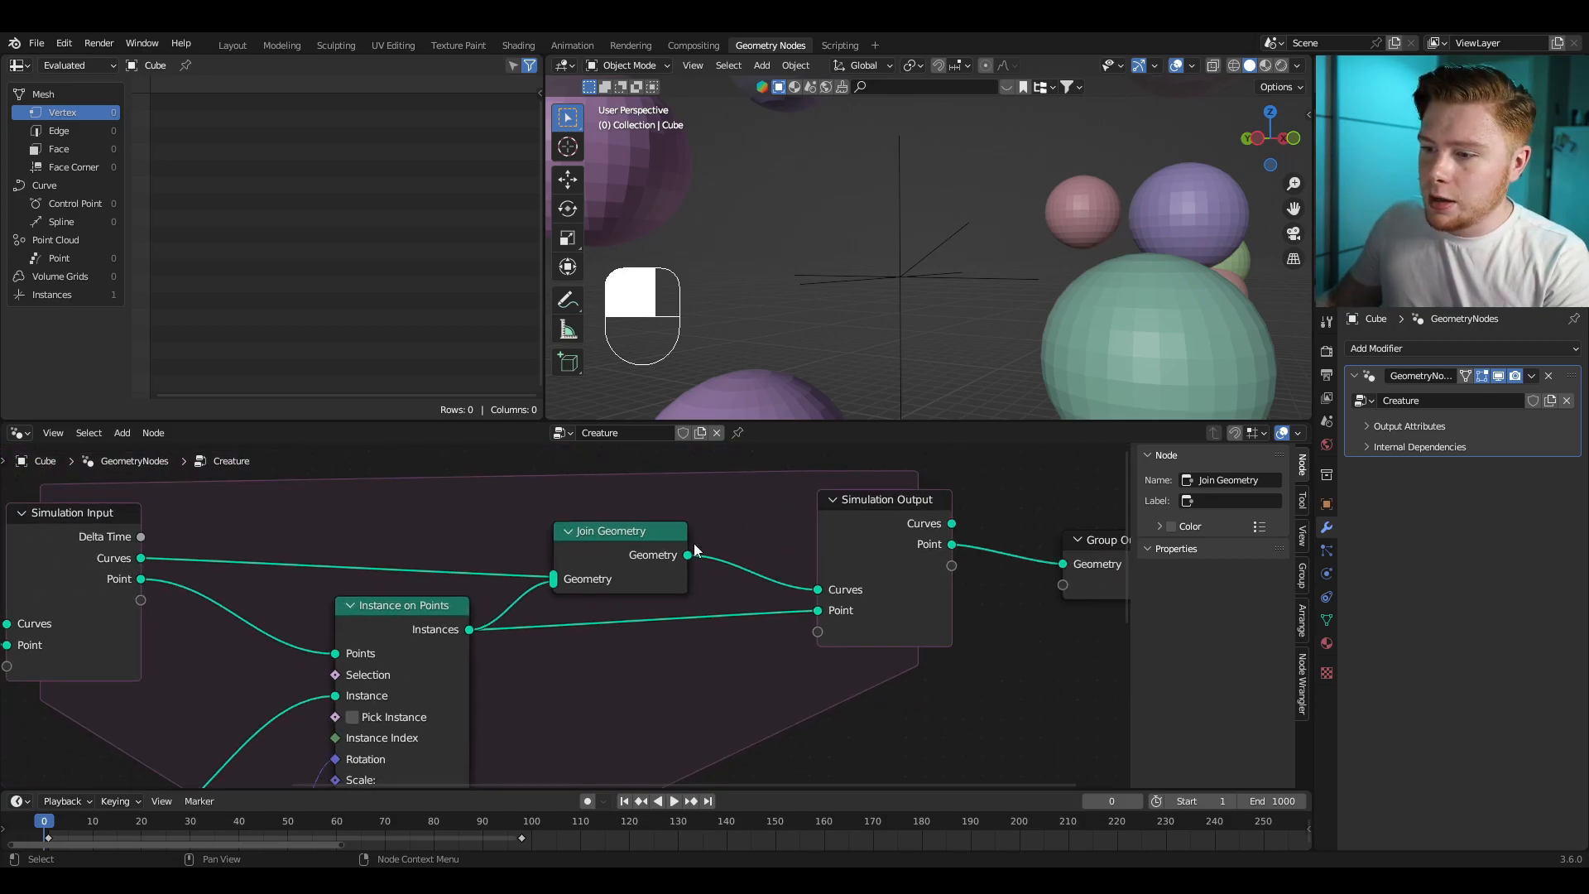
Step: Disconnect Instances from Simulation Output's Point and link Simulation Input's Point straight to it
left_click_drag(818, 613, 751, 616)
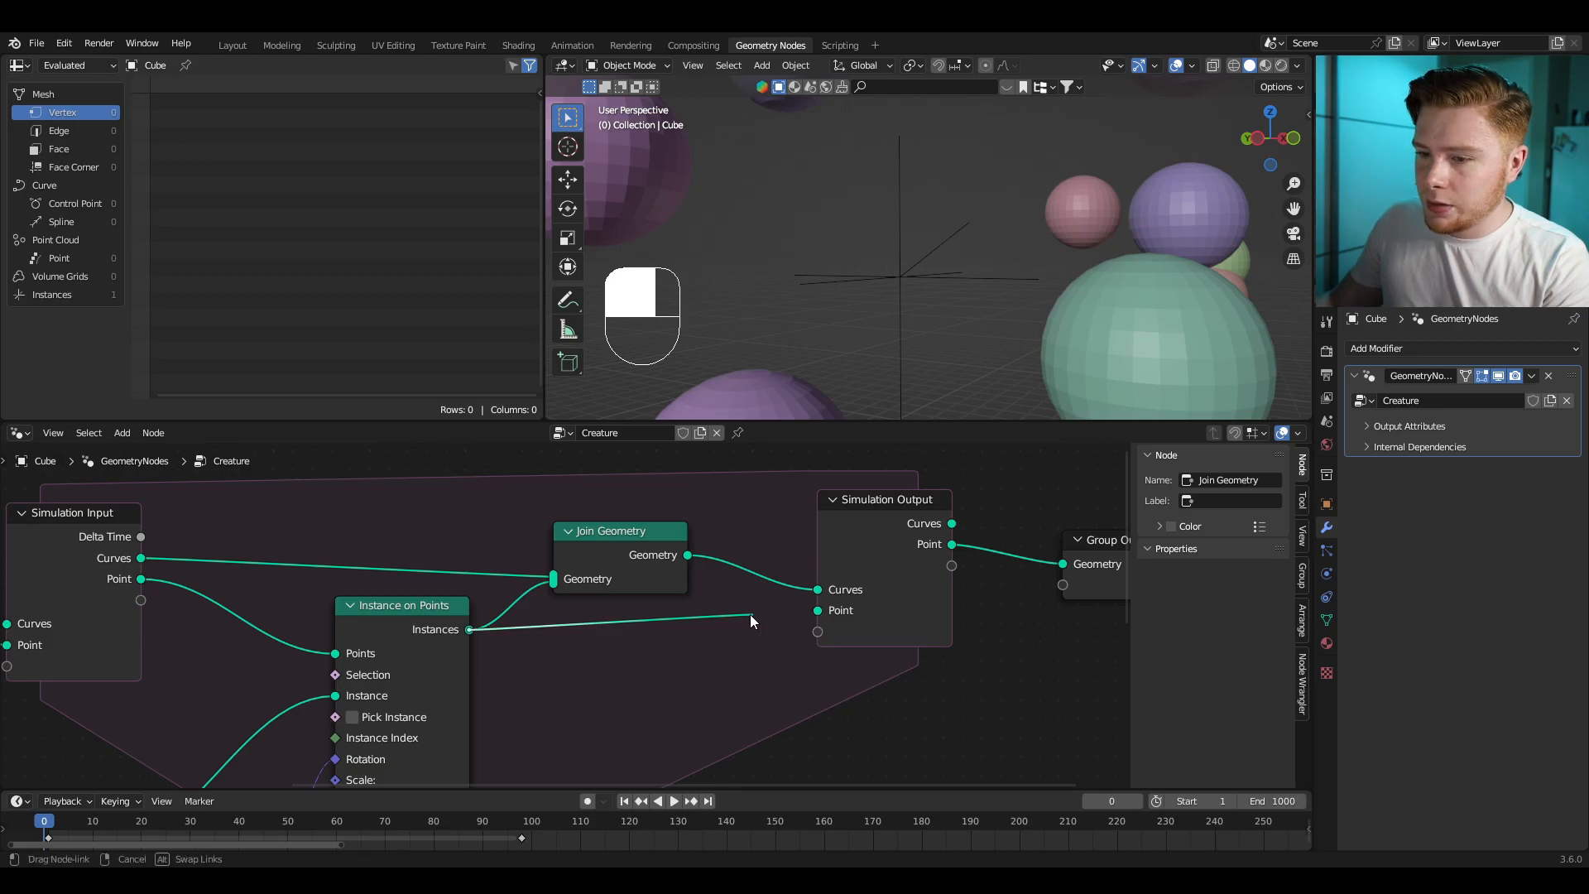
left_click_drag(578, 673, 657, 699)
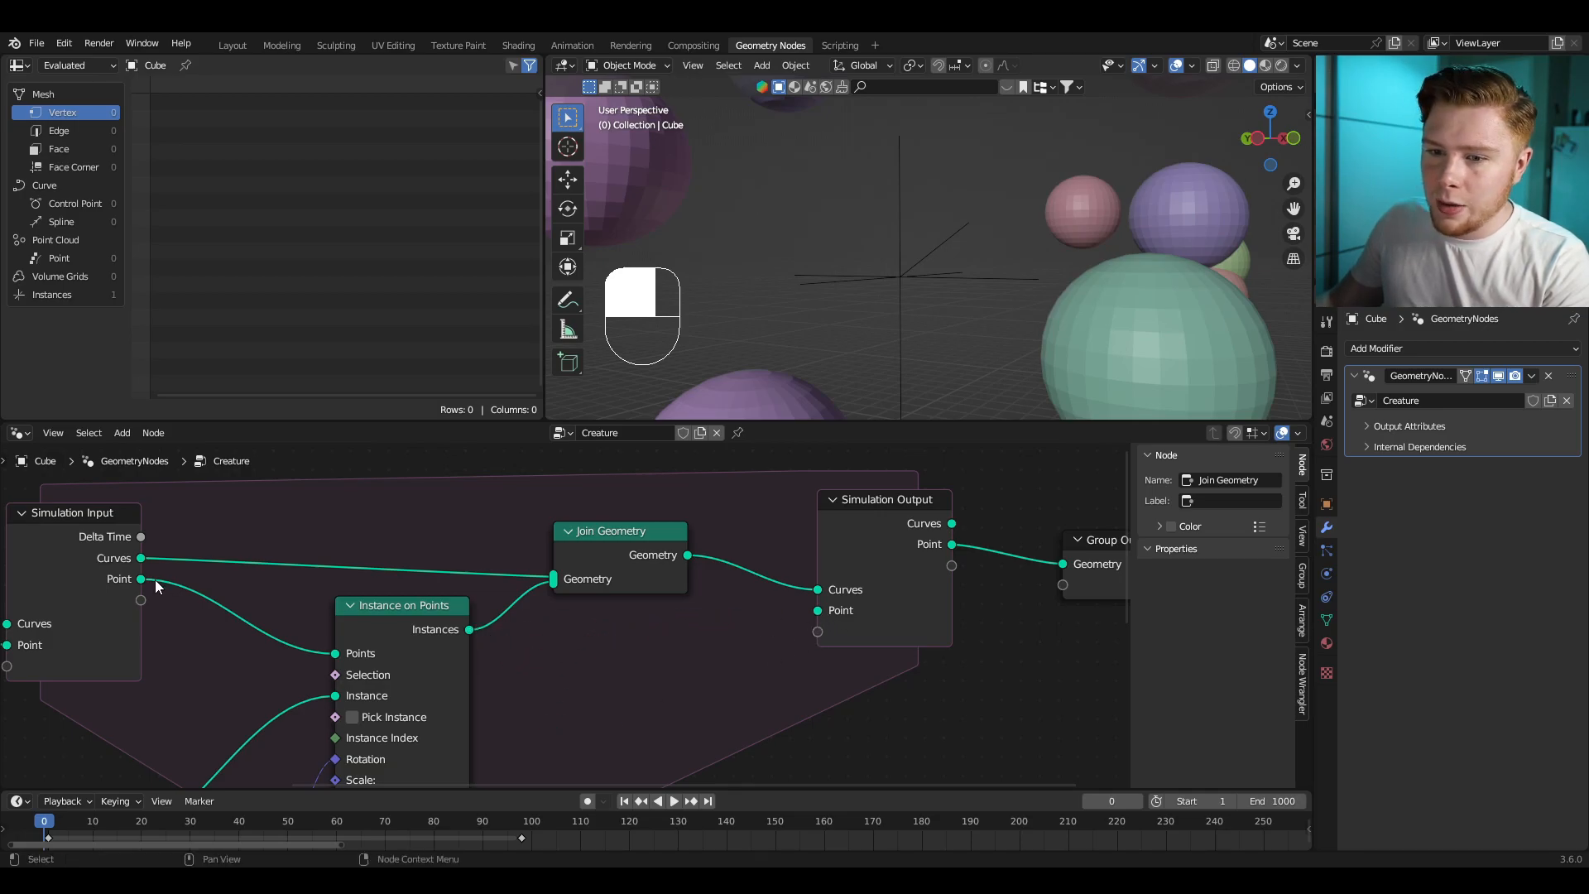
left_click_drag(143, 578, 816, 611)
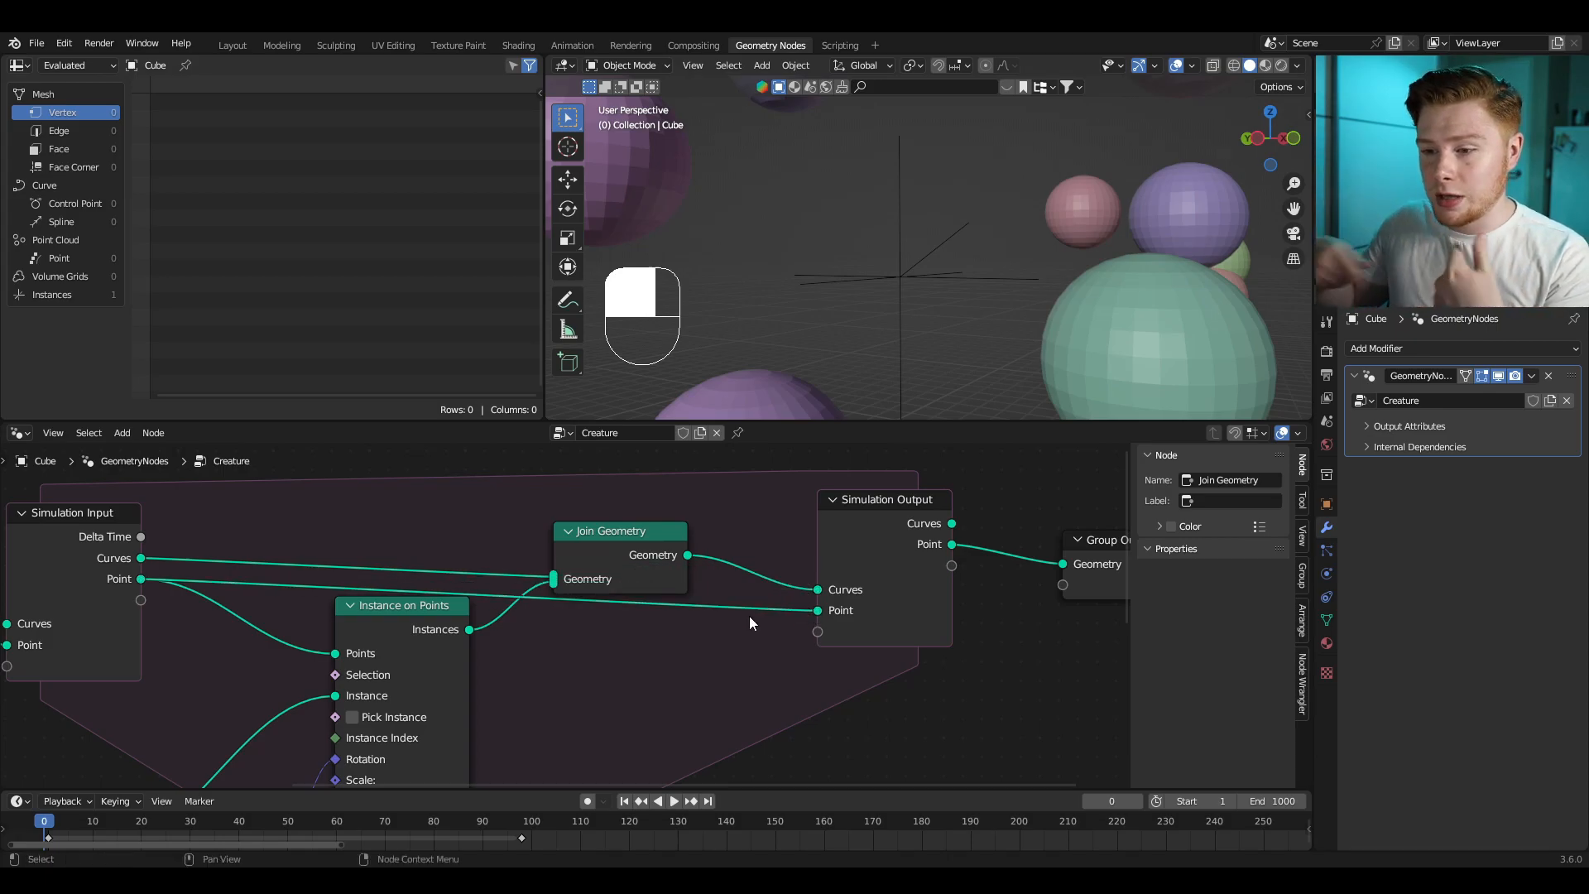
Step: Play the animation to check what the simulation currently outputs
scroll(587, 679, "down", 3)
middle_click_drag(588, 689, 697, 589)
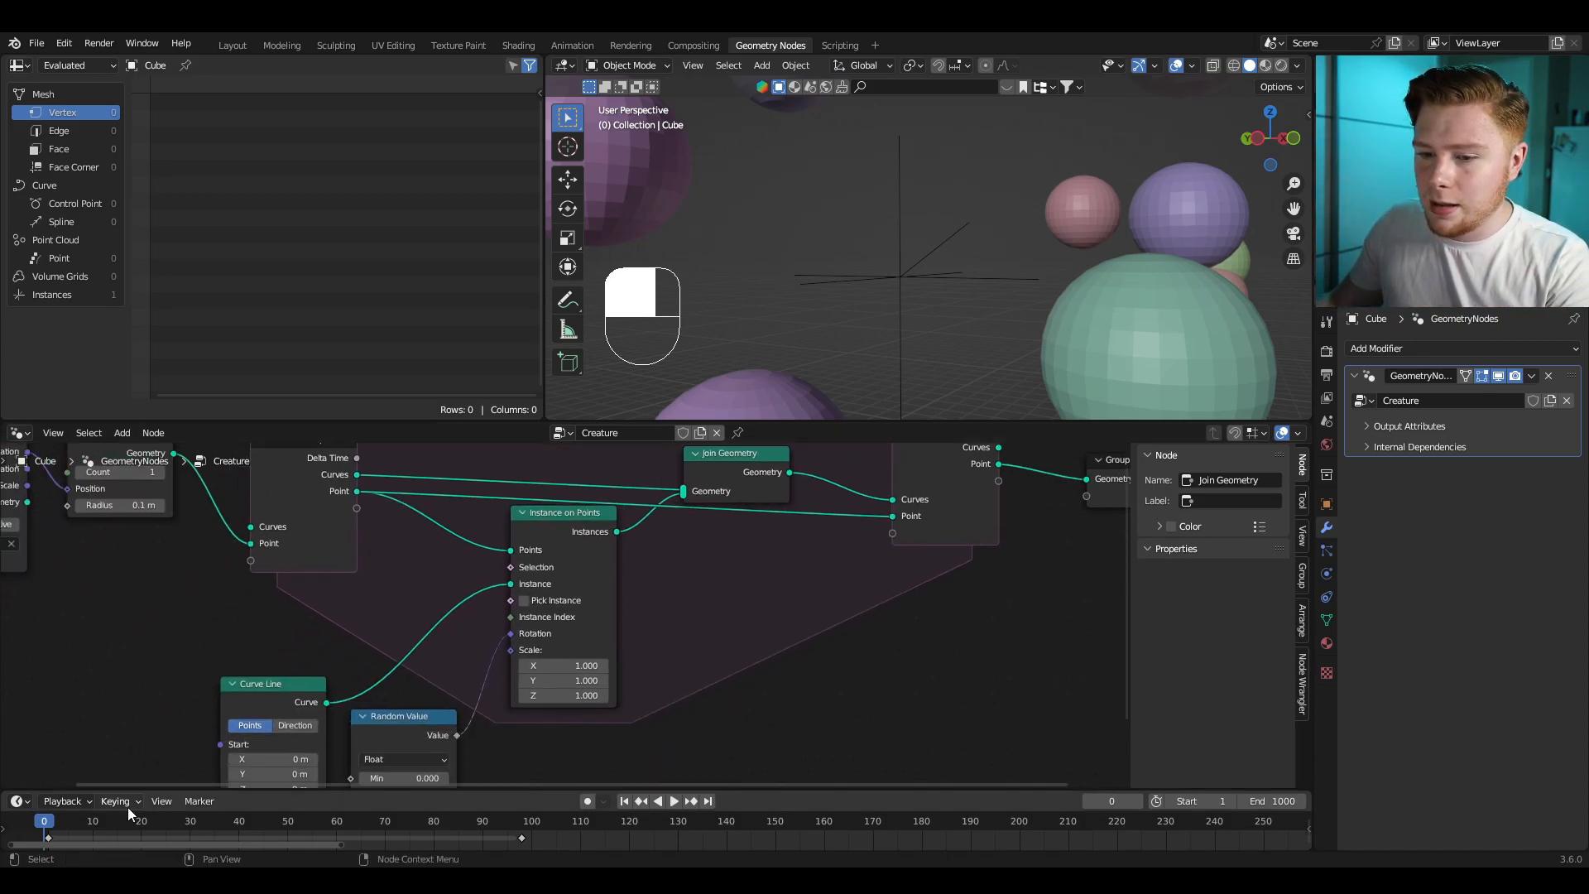
key("space")
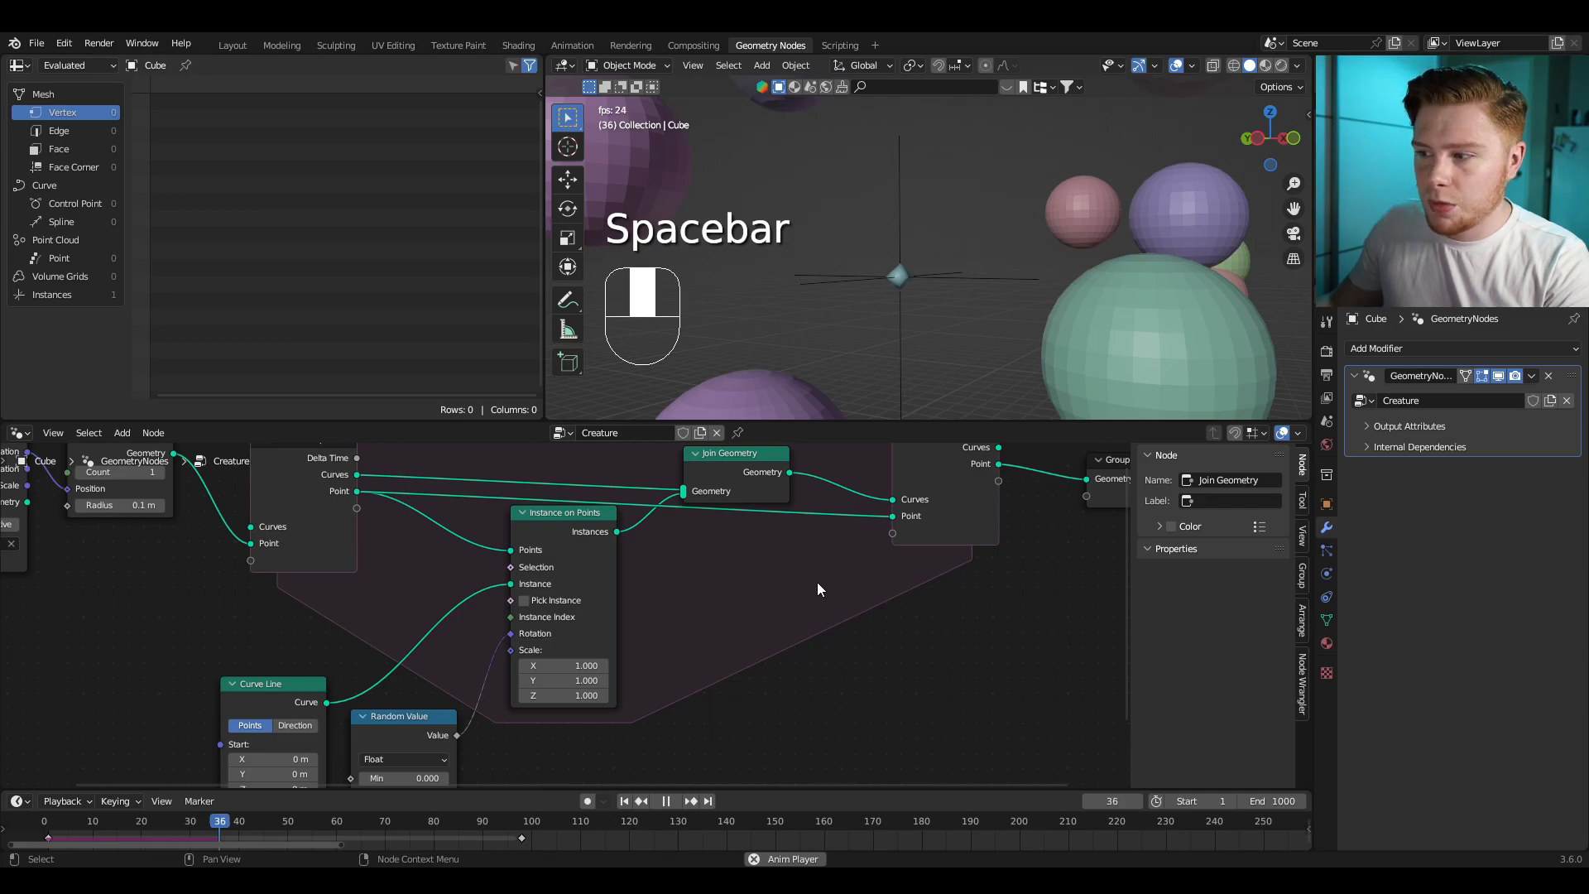
key("space")
Step: Link Simulation Output's Curves to the Group Output's Geometry in place of Point, and replay the animation from the start
scroll(593, 703, "up", 5)
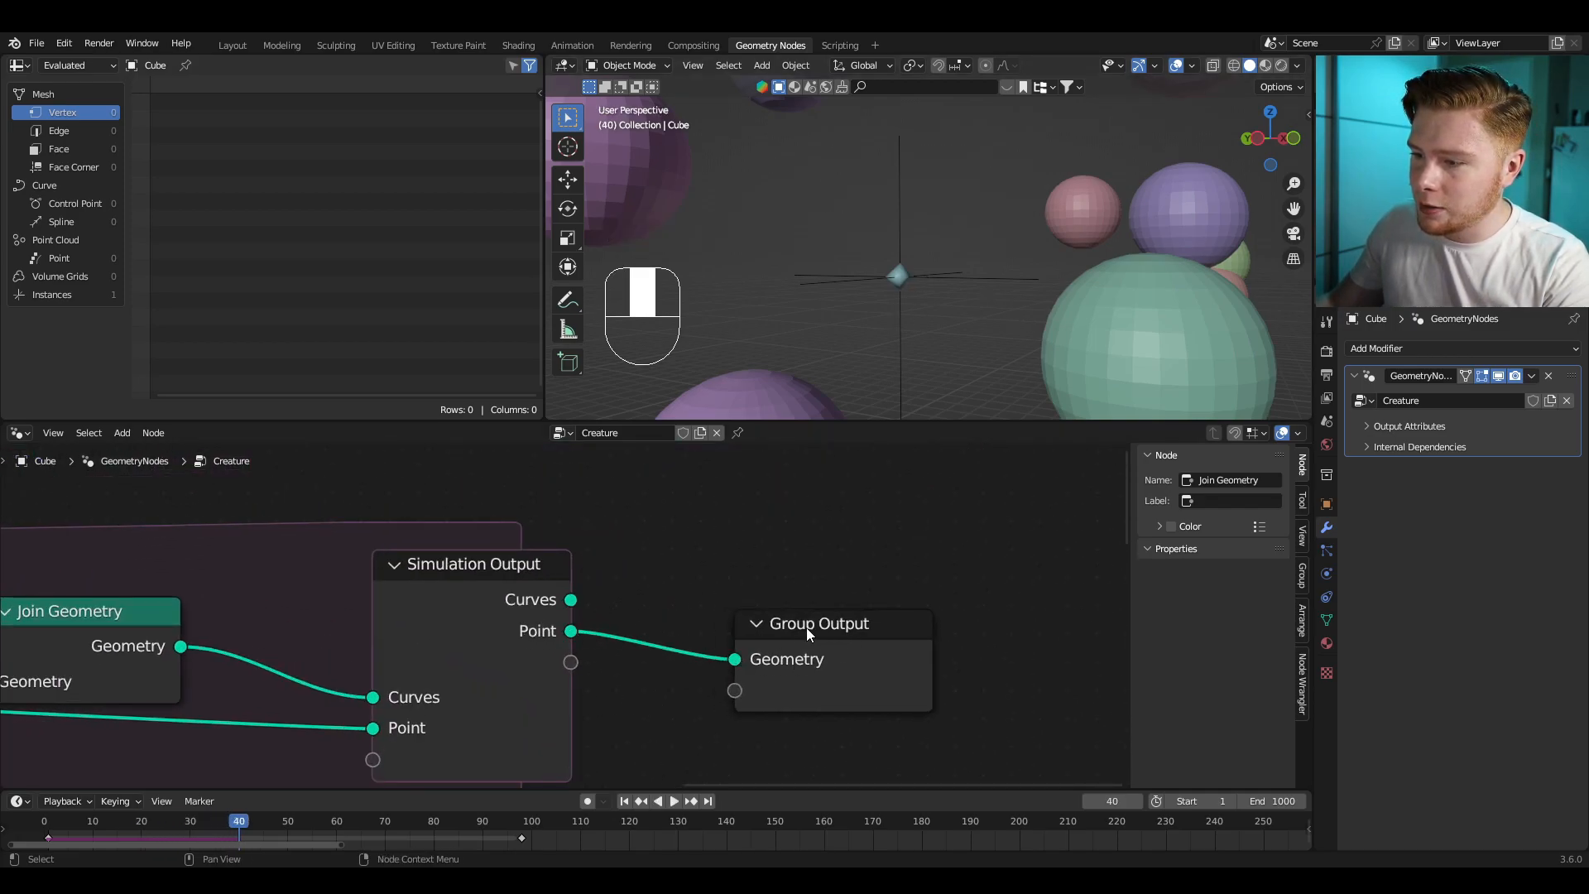
left_click_drag(571, 605, 649, 546)
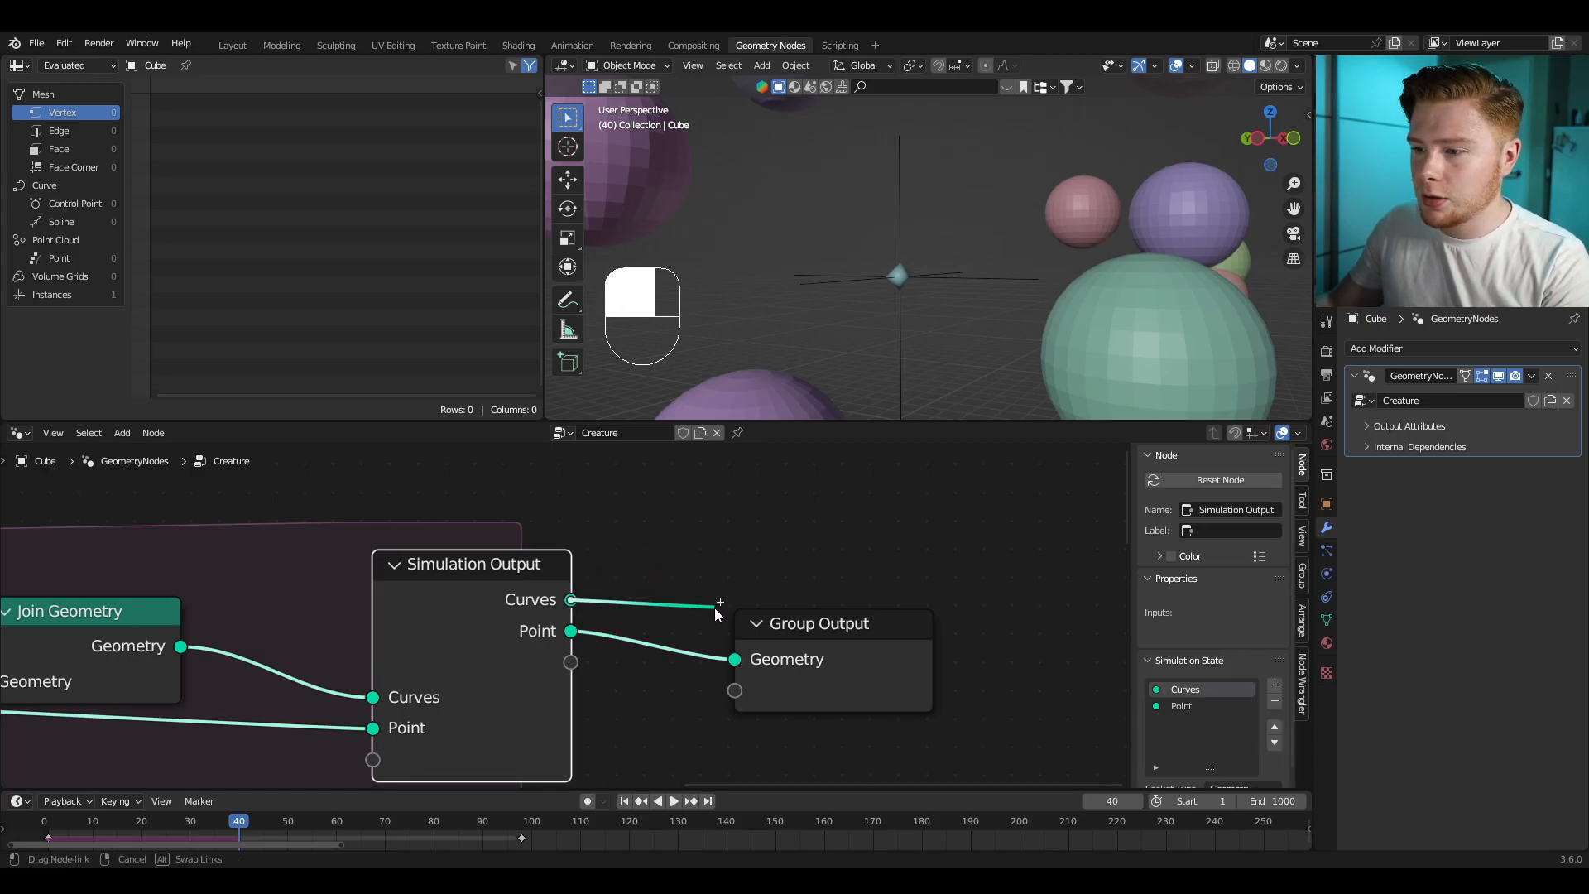
left_click_drag(713, 607, 735, 663)
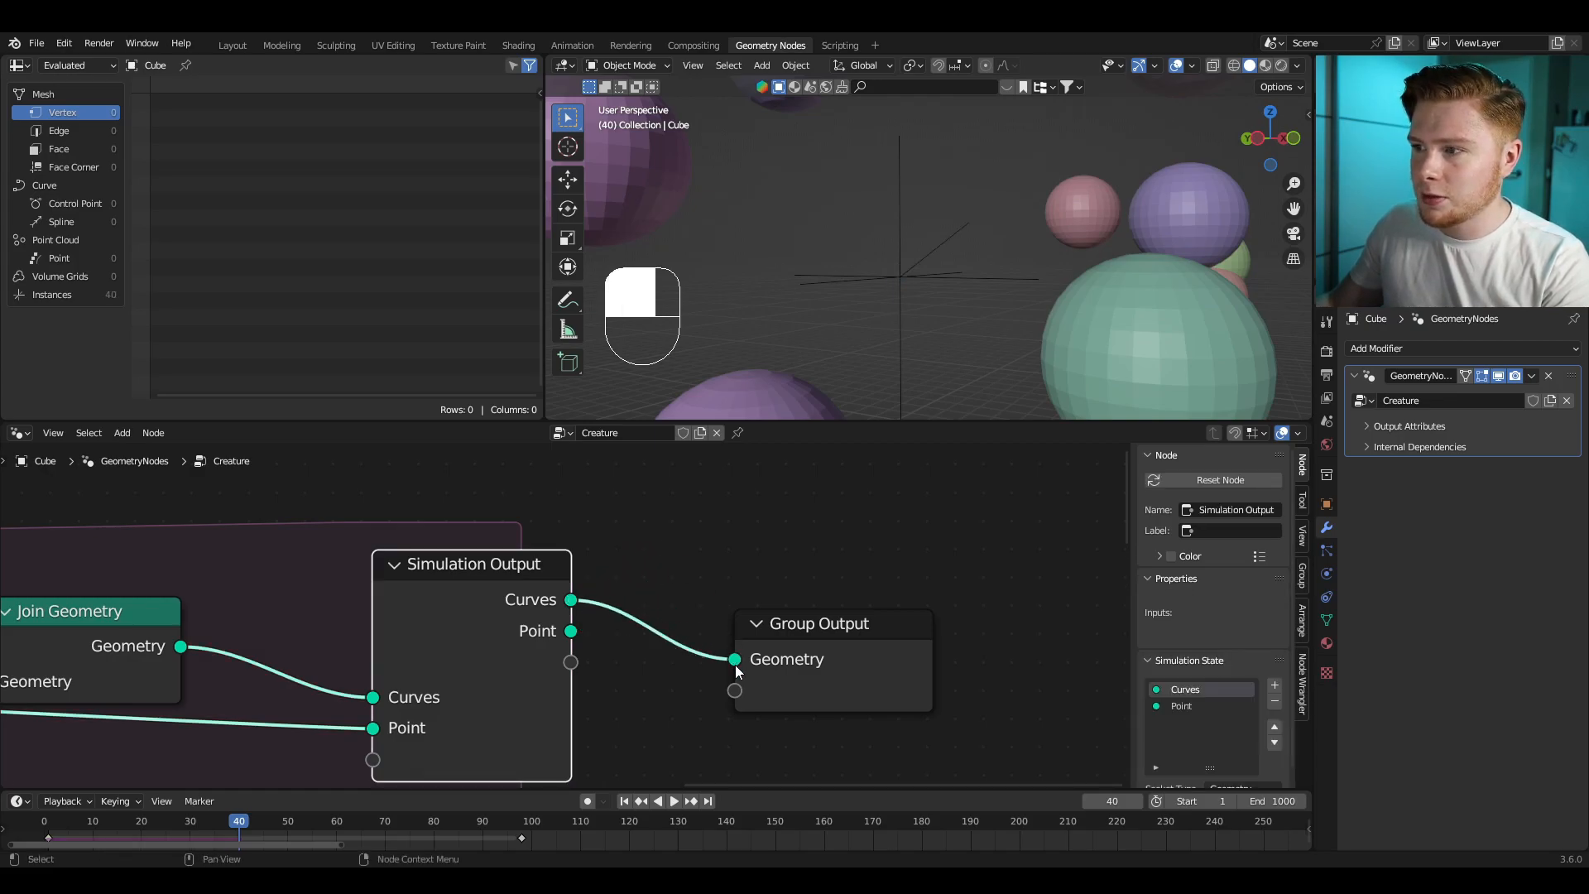
left_click(43, 829)
key("space")
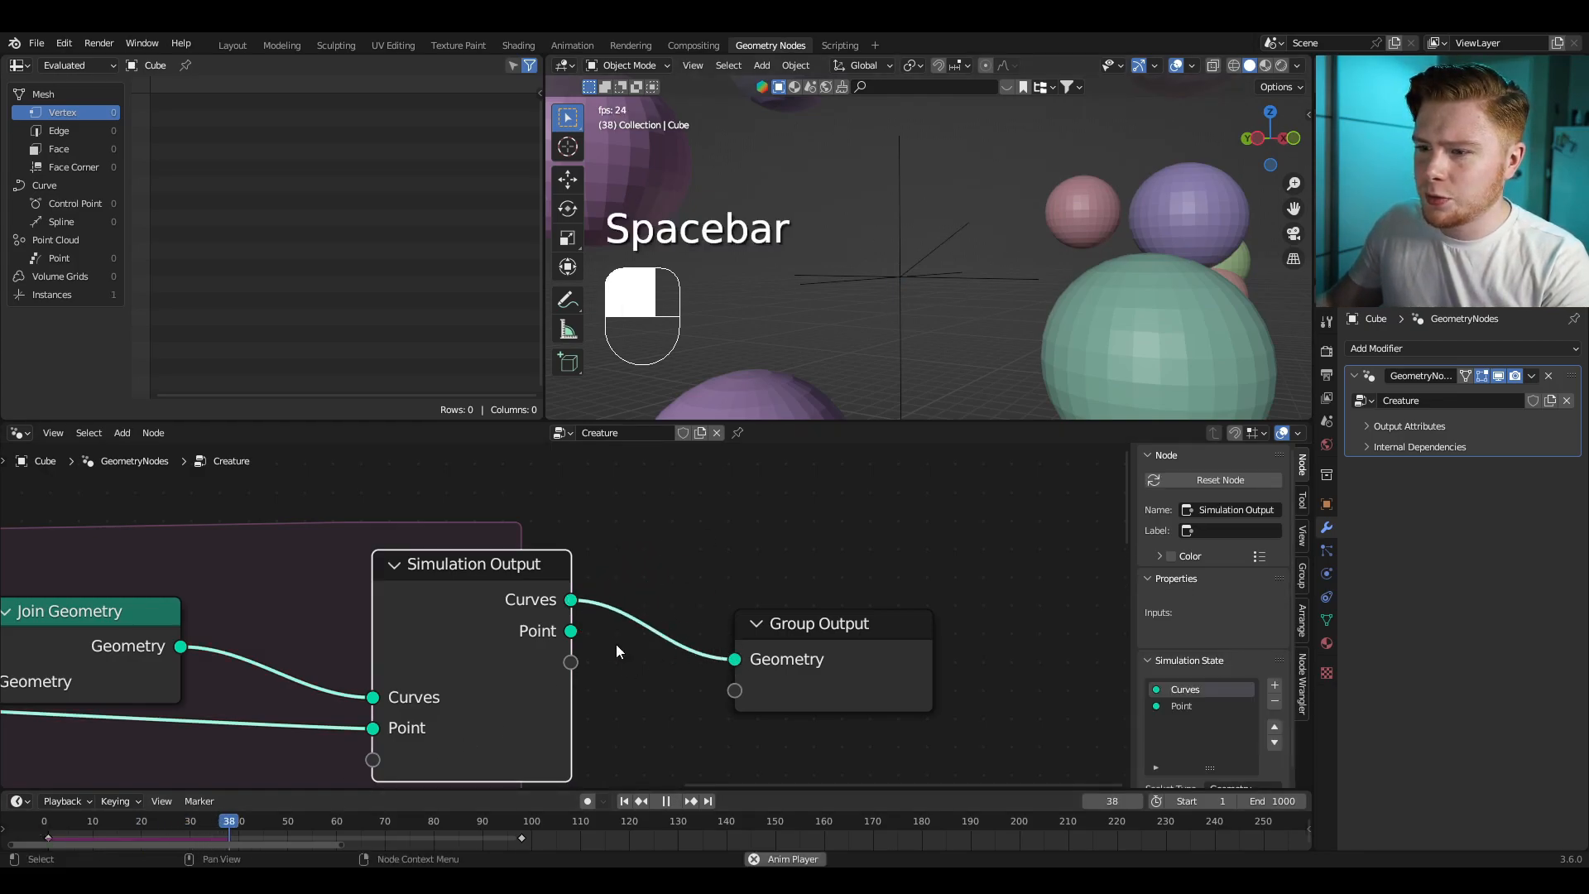
key("space")
Step: Add a Scene Time node below the Random Value node and connect its Frame output to the Seed
middle_click_drag(385, 684, 674, 563)
scroll(674, 563, "down", 2)
scroll(662, 567, "down", 5)
middle_click_drag(331, 758, 655, 570)
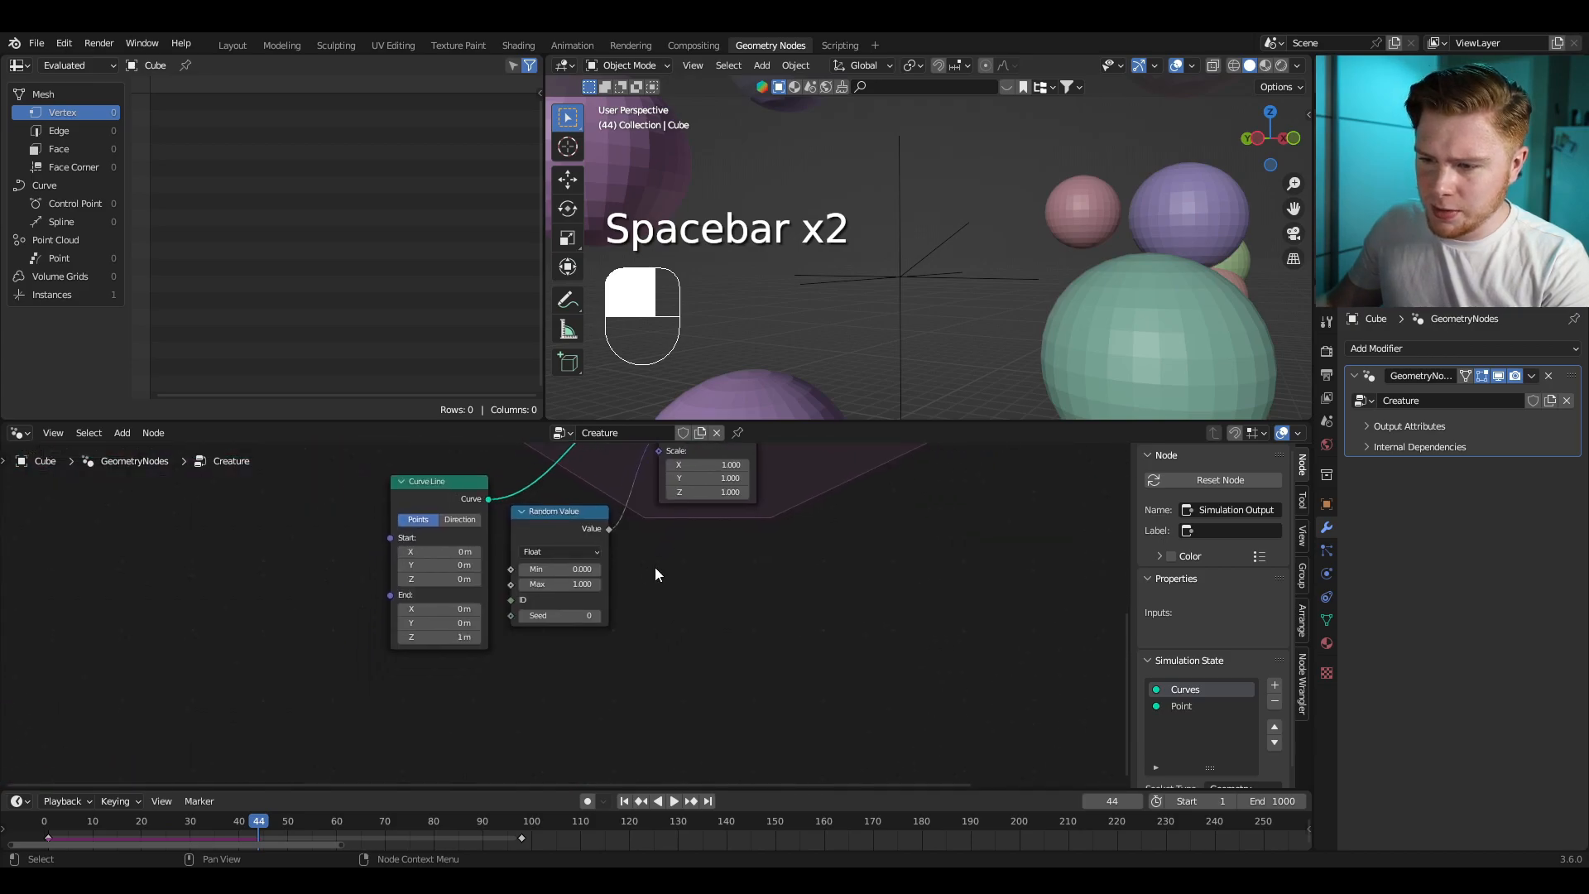
scroll(572, 608, "up", 8)
middle_click_drag(724, 513, 731, 480)
scroll(733, 520, "down", 4)
key("shift+a")
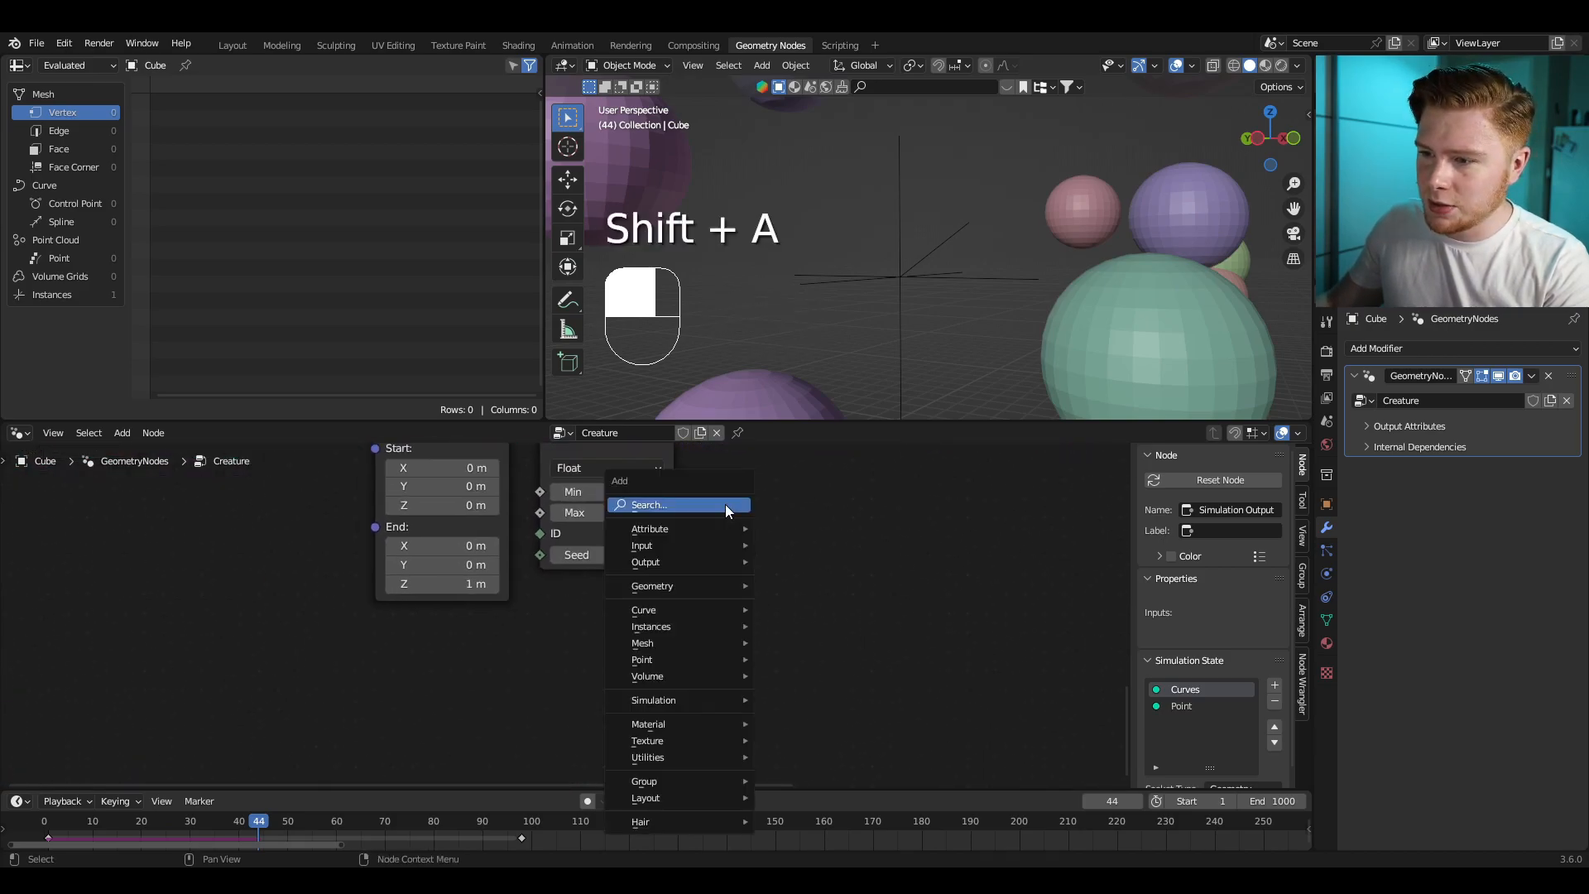
left_click(726, 505)
type("sc")
key("Return")
left_click(562, 661)
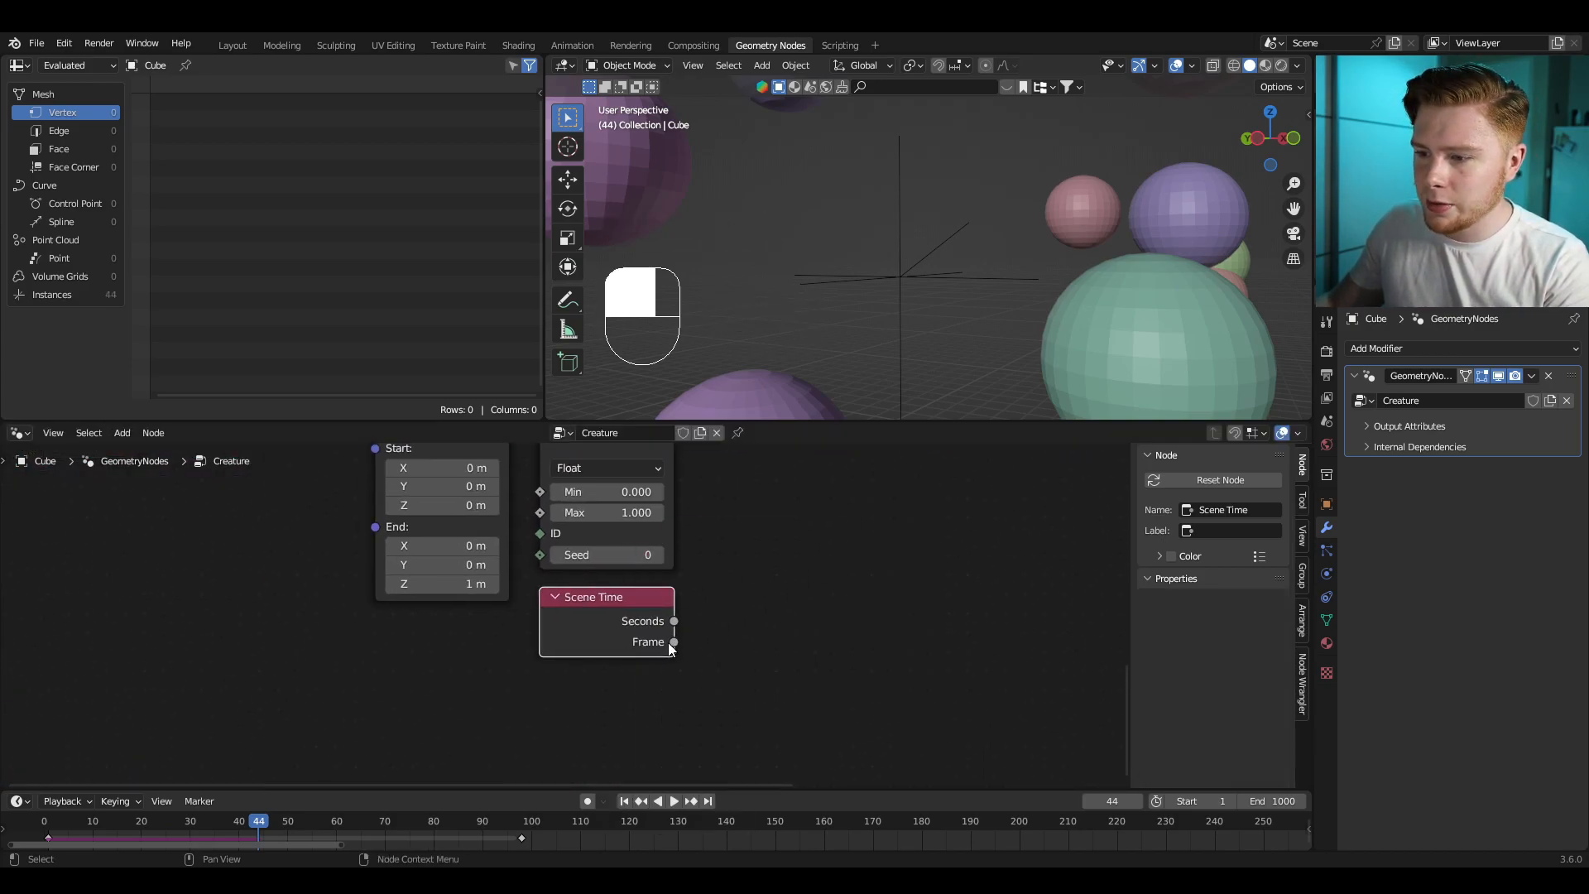
left_click_drag(668, 642, 539, 556)
Step: Replay the animation from the start to check the frame-driven line rotations
key("shift+Left")
key("space")
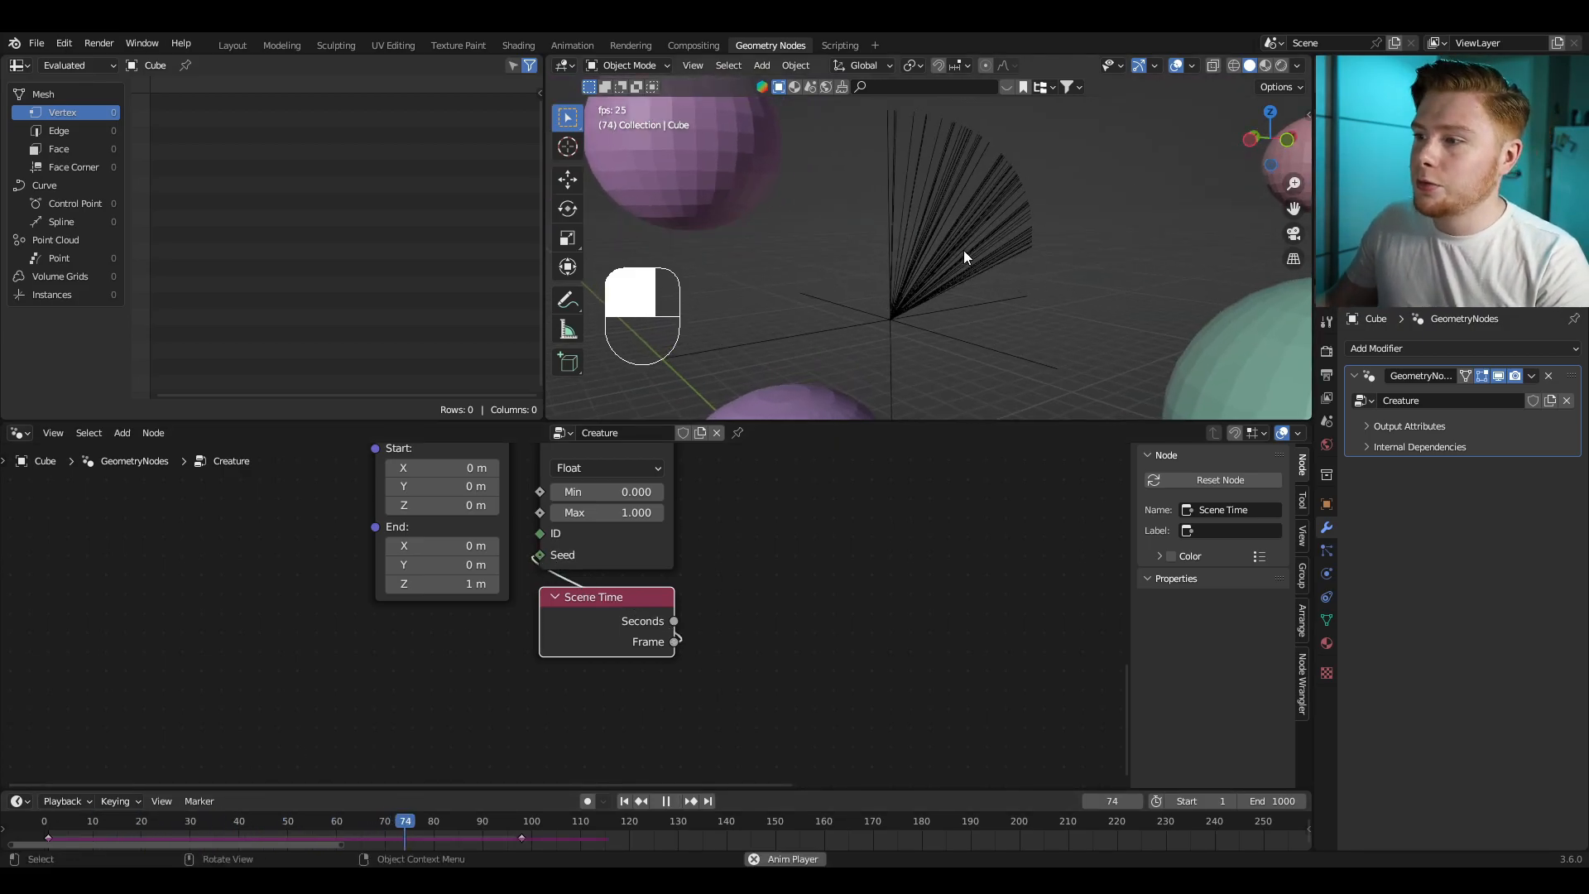
scroll(198, 461, "down", 5)
key("space")
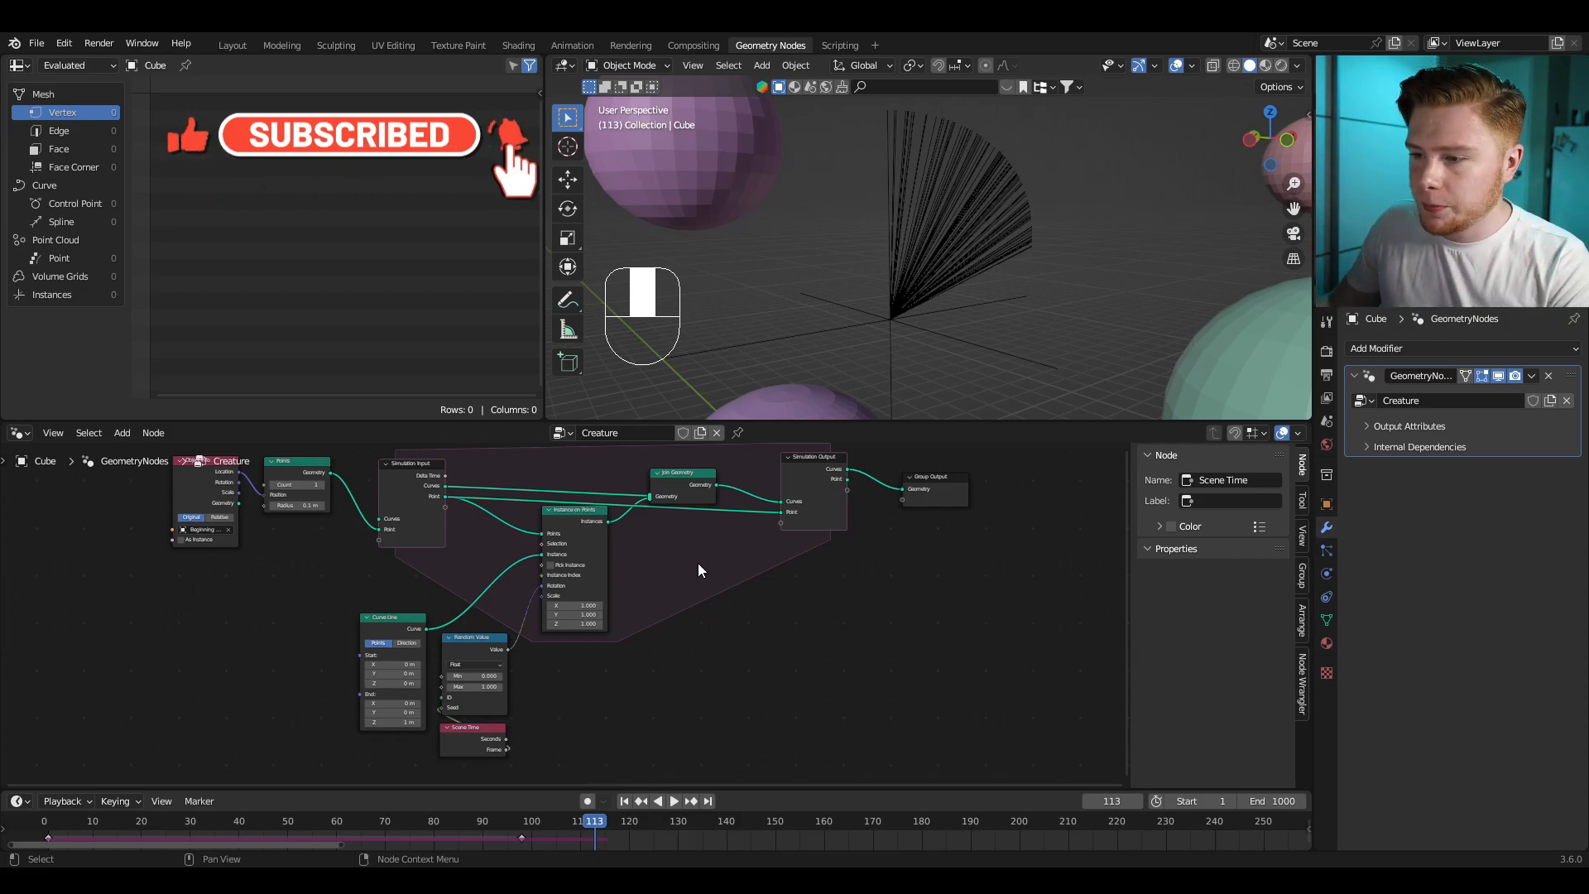
Step: Add a second Scene Time node above the simulation zone
middle_click_drag(660, 493, 700, 625)
scroll(699, 625, "up", 4)
key("shift+a")
left_click(669, 513)
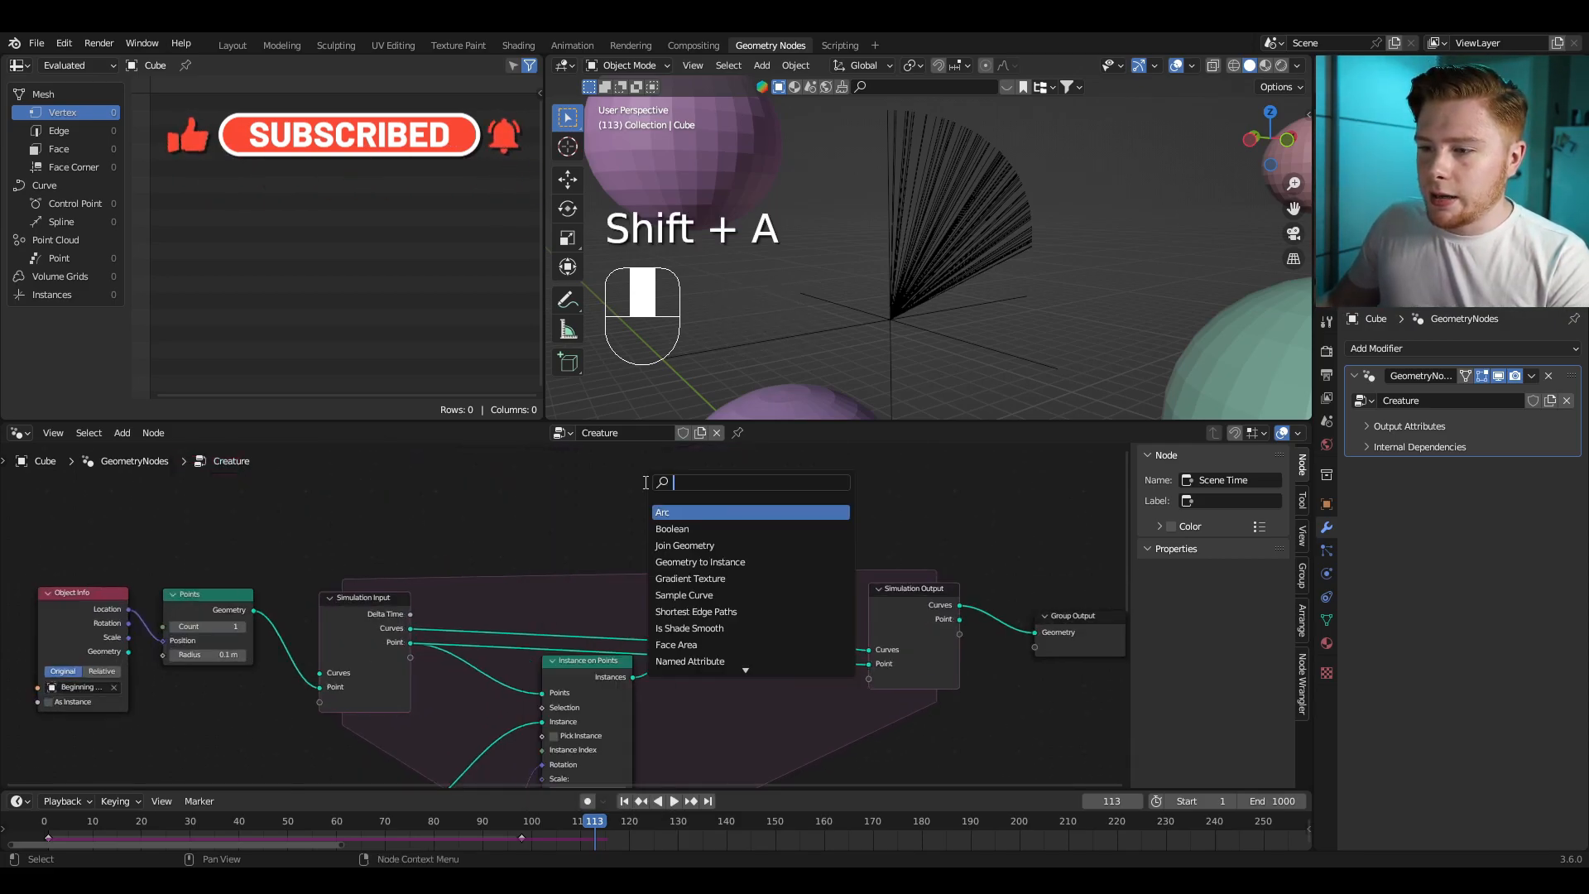
type("sc")
key("Return")
left_click(454, 508)
Step: Add a Math node beside the upper Scene Time node and set its operation to Wrap
scroll(624, 573, "up", 2)
key("shift+a")
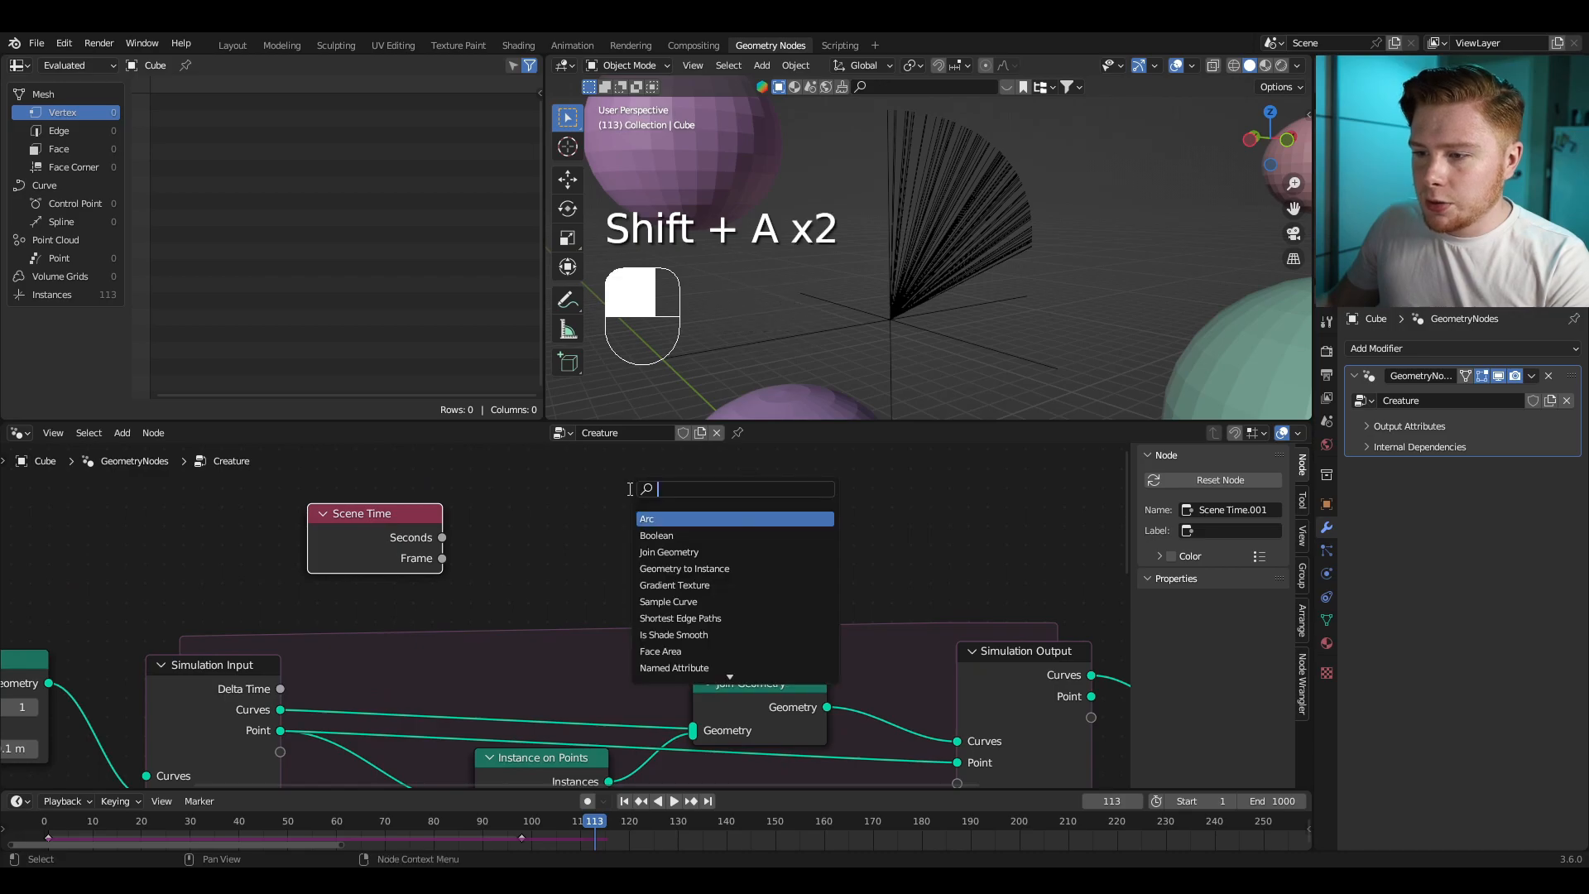
type("add")
key("Return")
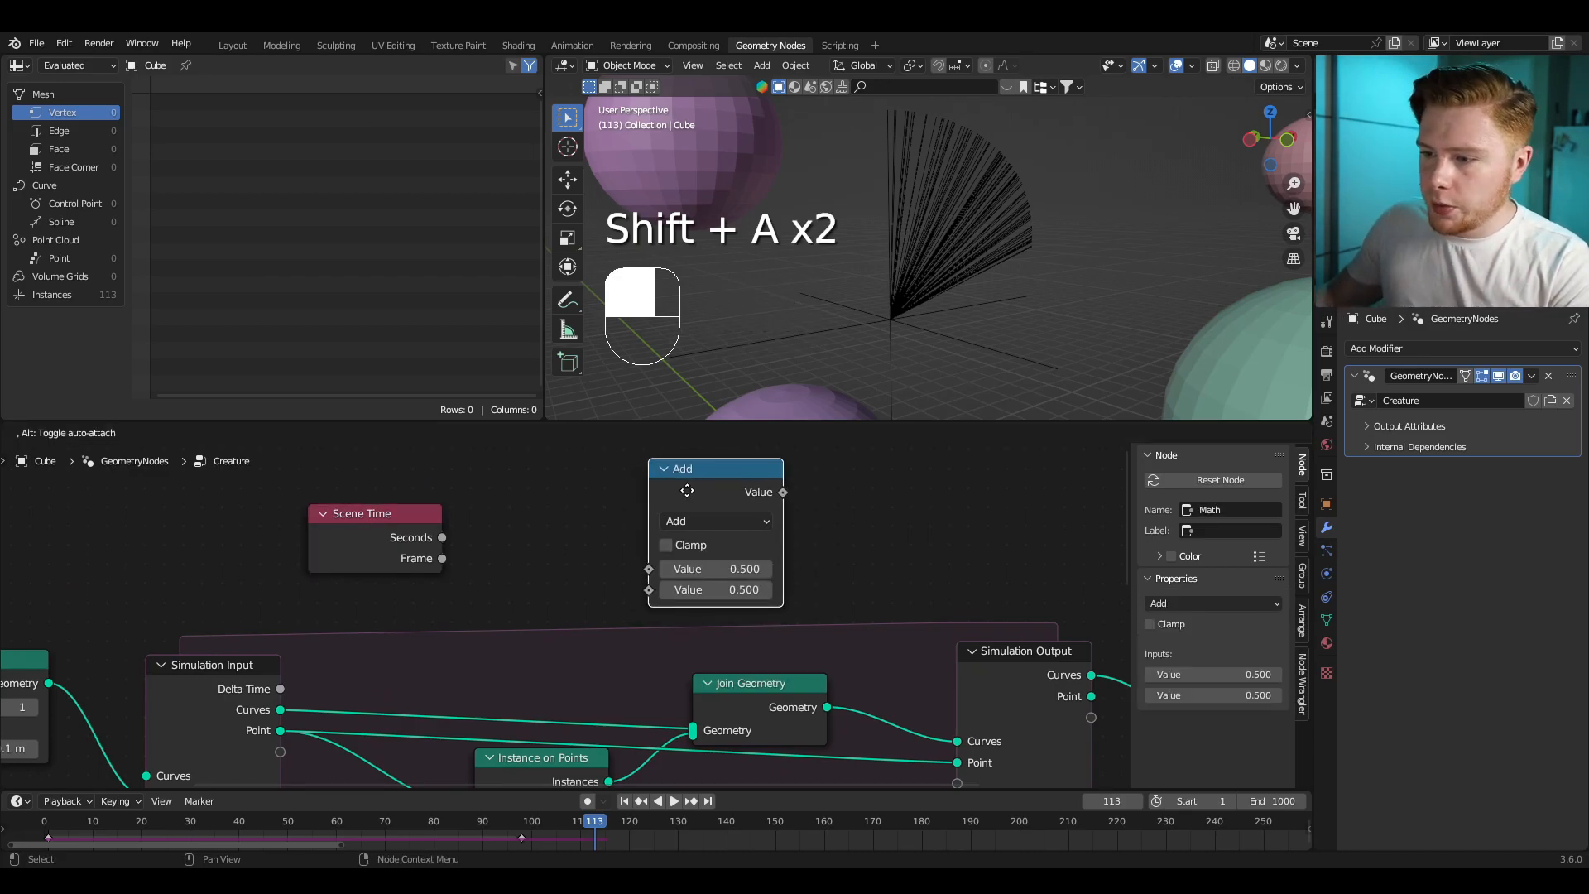
left_click(587, 515)
left_click(869, 699)
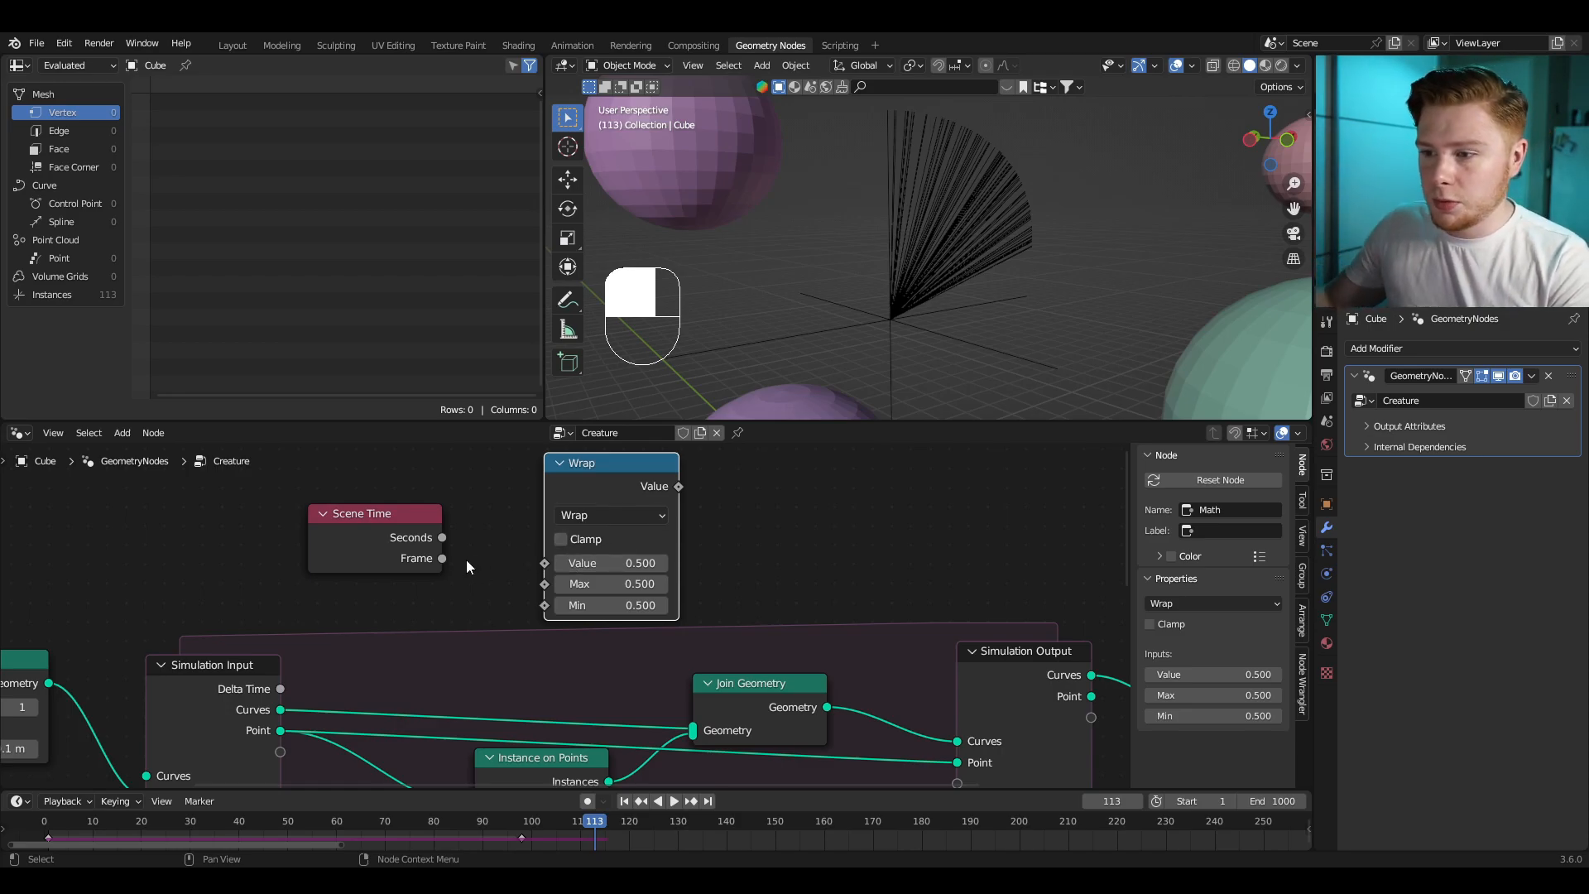
Step: Connect Scene Time's Frame to the Wrap node's Value, and set Max to 0 and Min to 30
left_click_drag(442, 558, 533, 563)
scroll(546, 613, "up", 3)
left_click(603, 568)
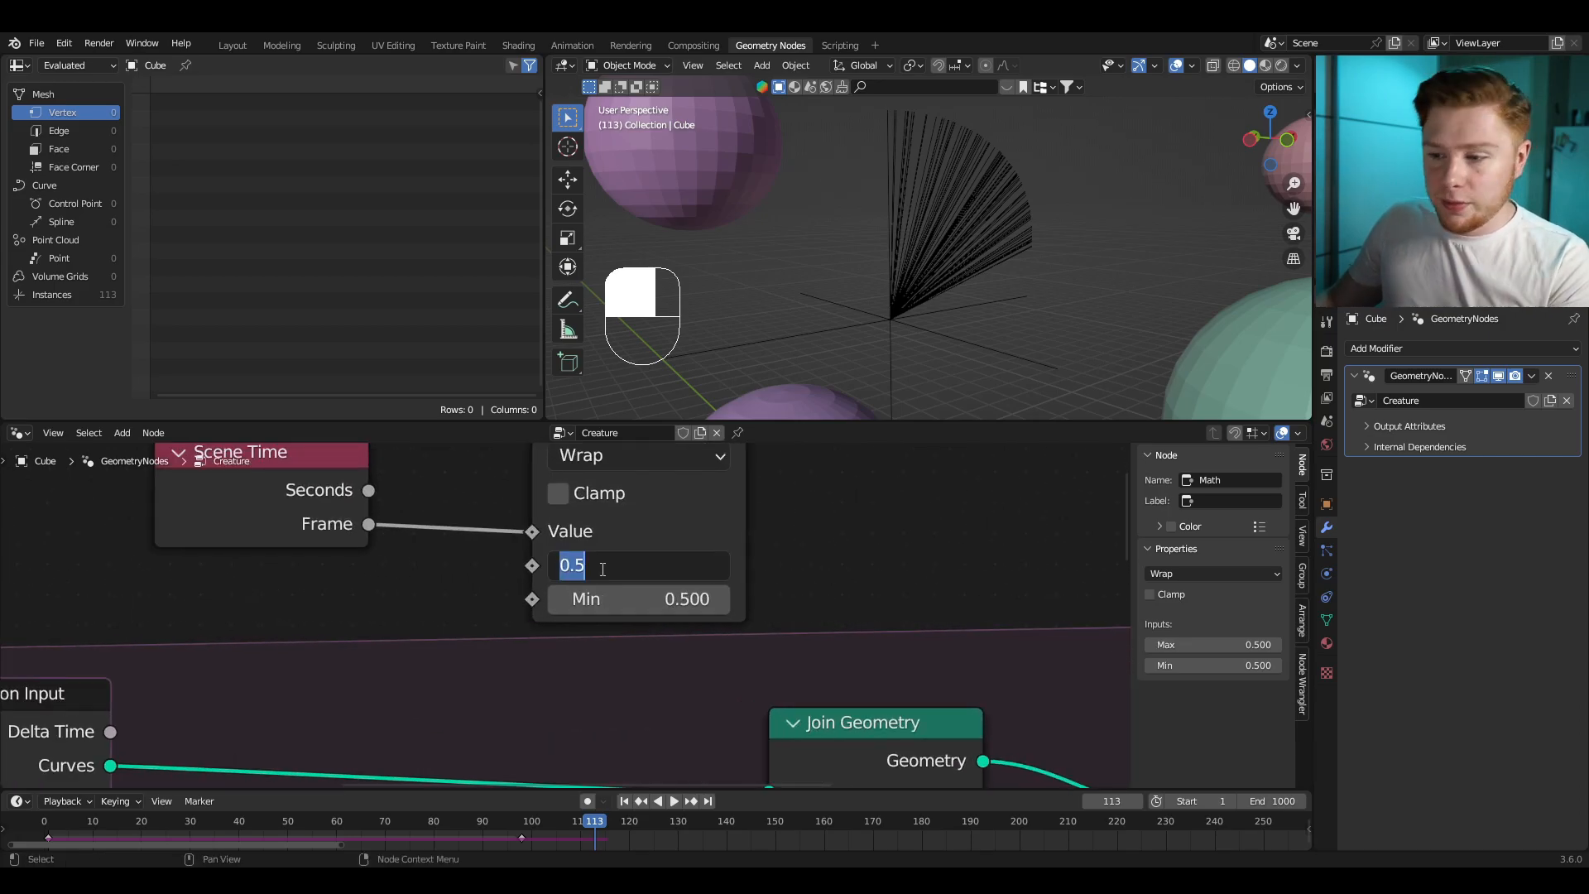
type("0")
key("Return")
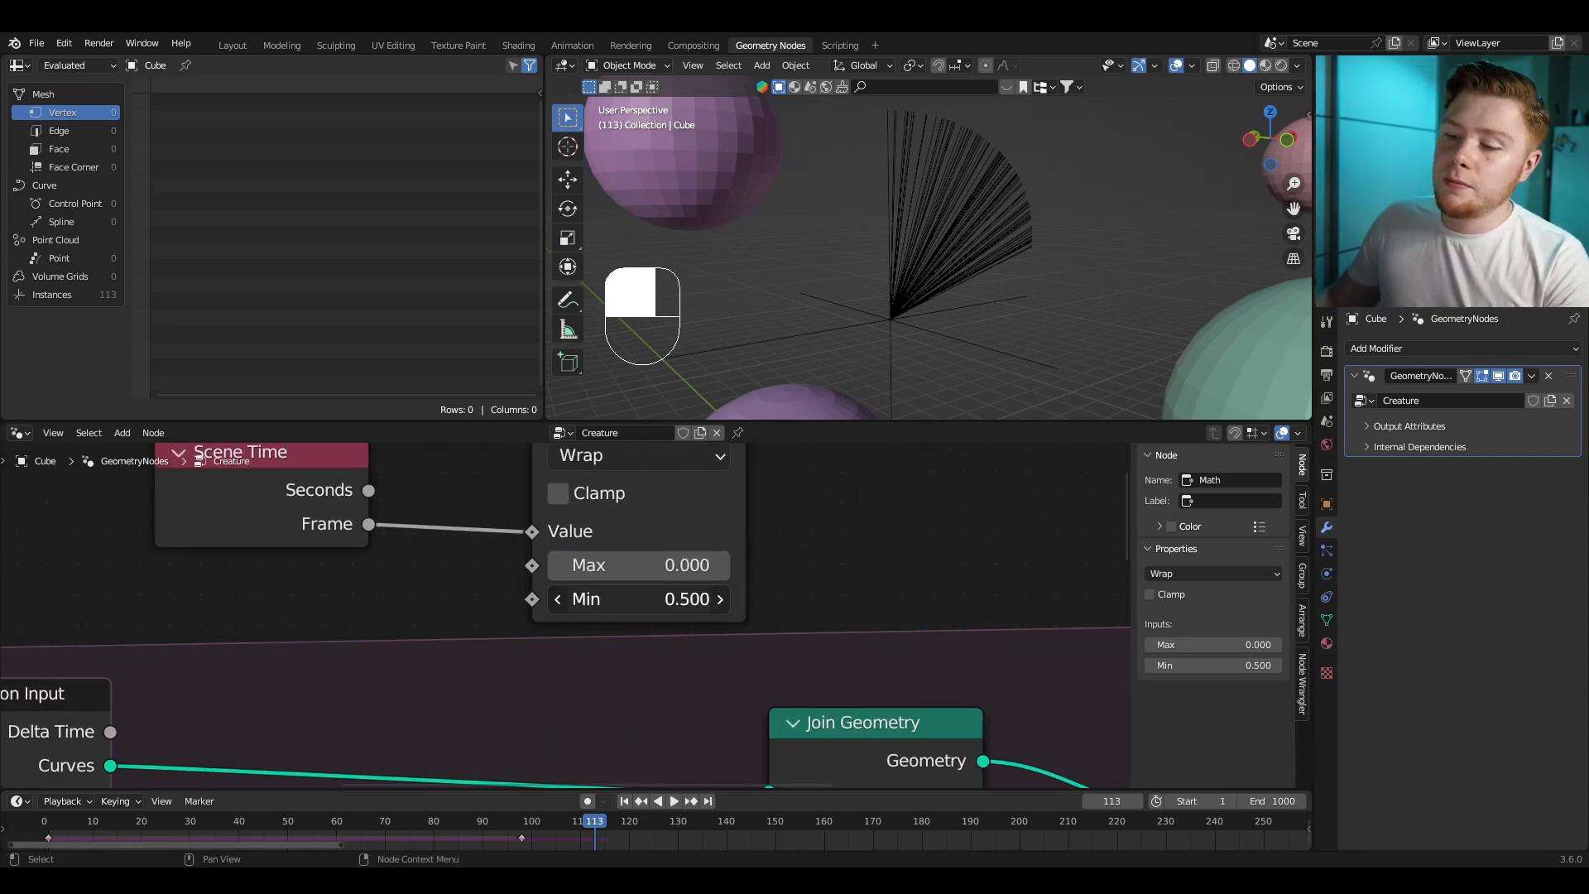
left_click(663, 597)
type("30")
key("Return")
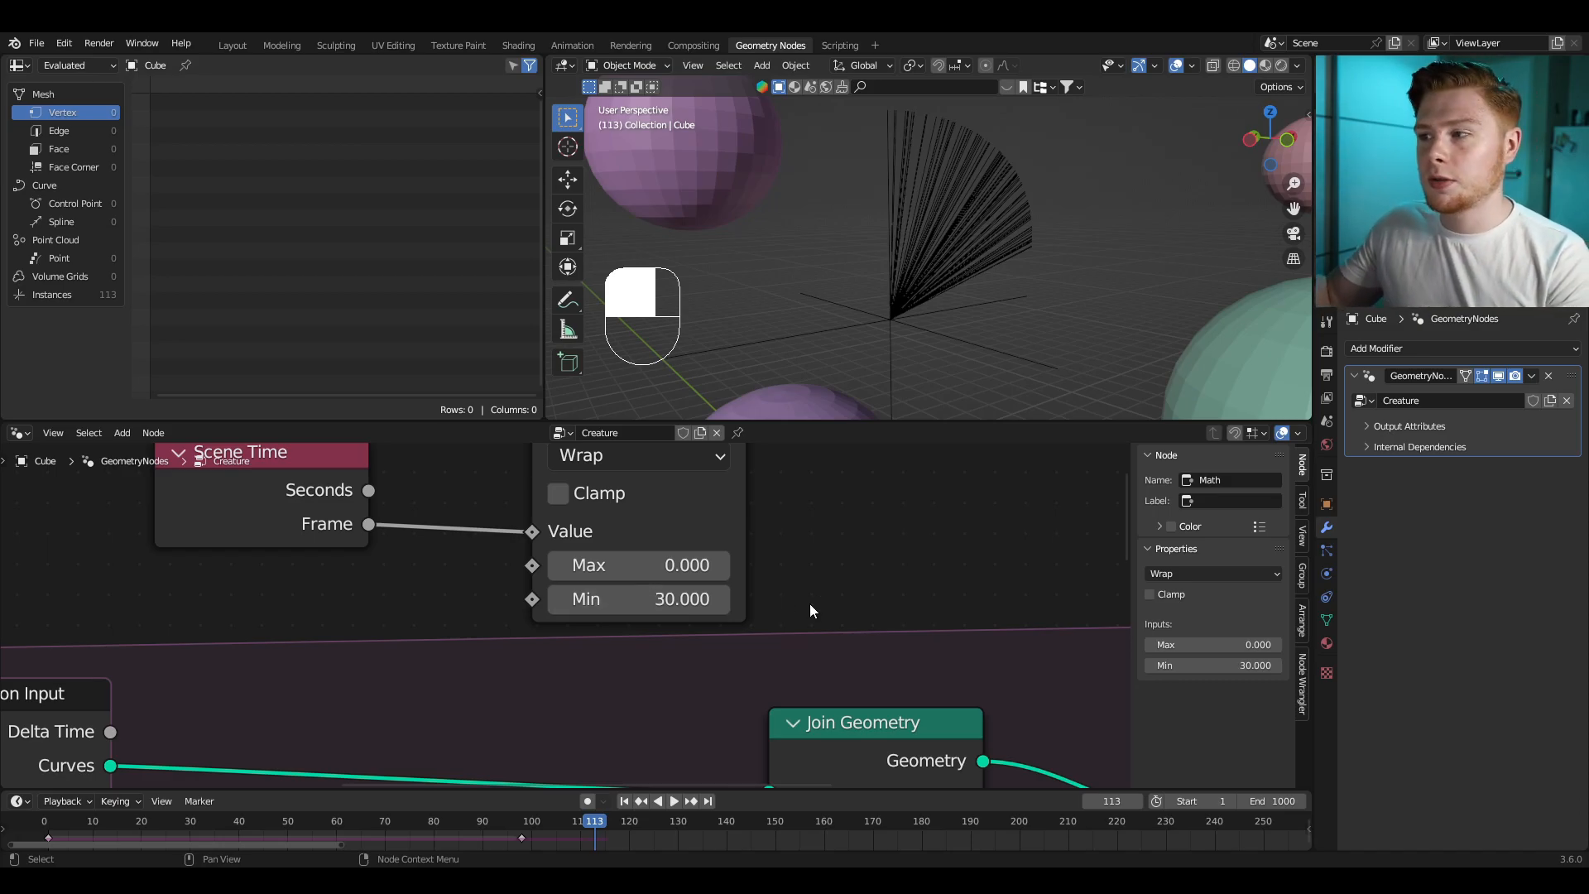
Step: Add a Compare node after the Wrap node, set to Integer and Equal
middle_click_drag(809, 604, 677, 560)
key("shift+a")
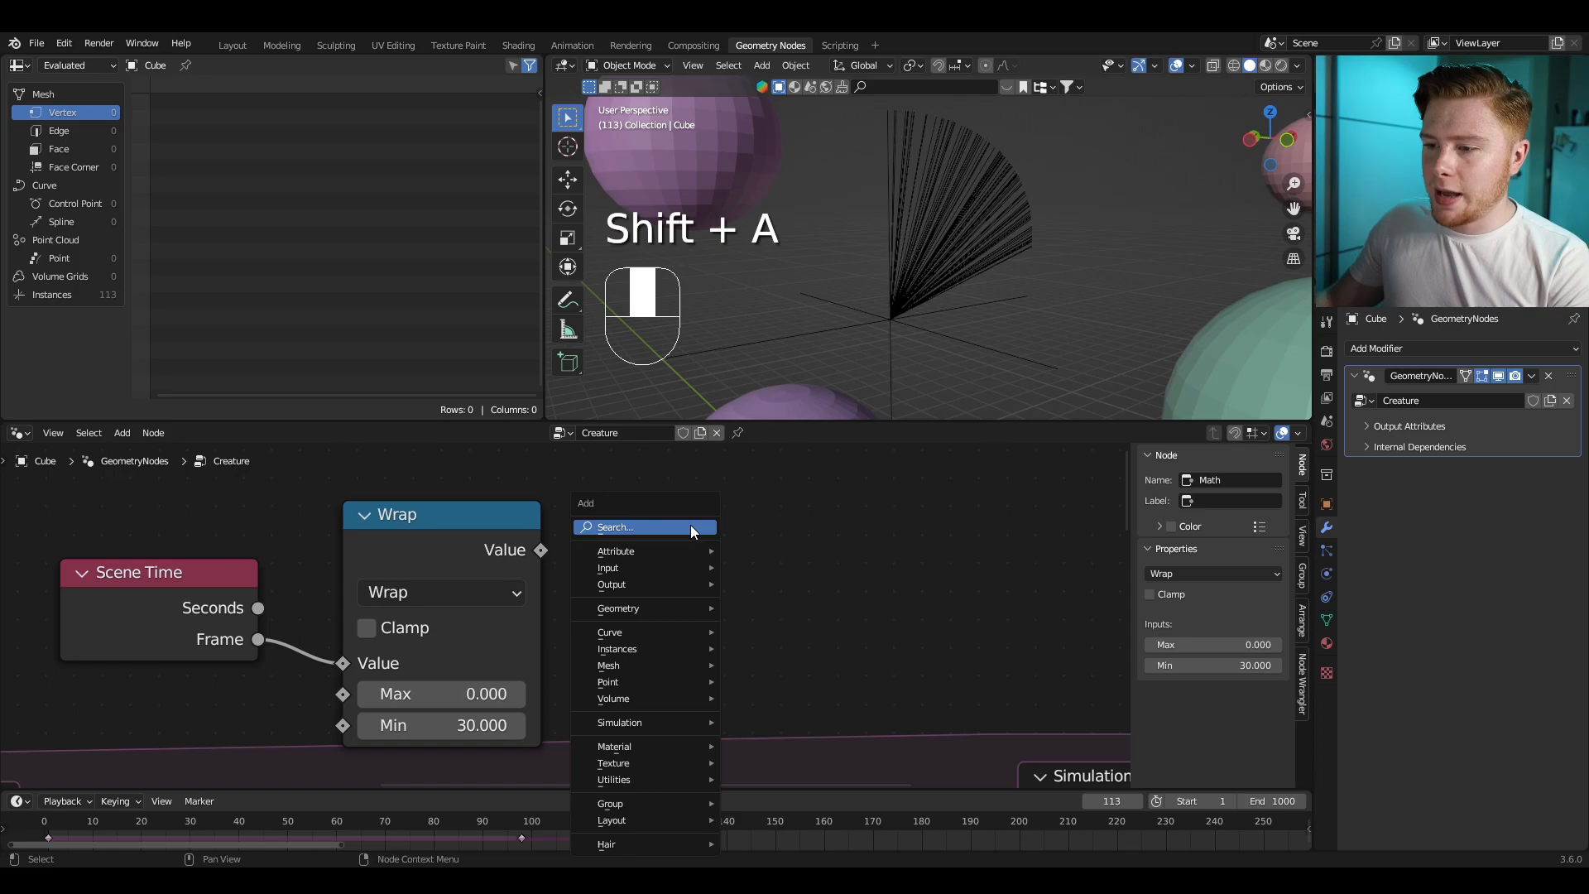
mouse_move(690, 525)
type("greater")
key("Return")
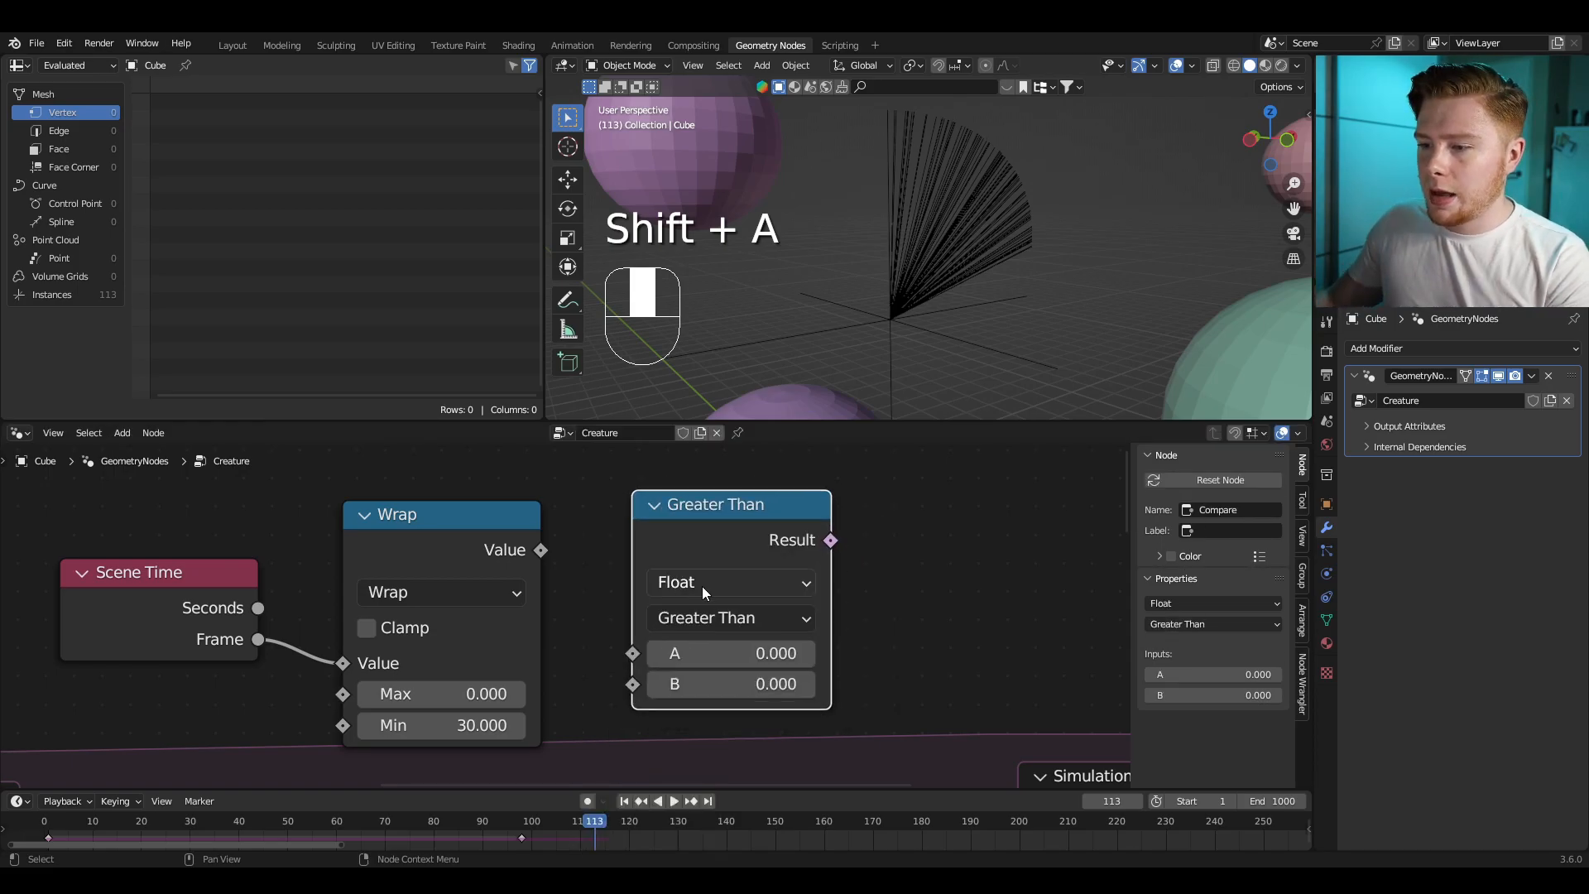
left_click(702, 587)
left_click(702, 588)
left_click(695, 648)
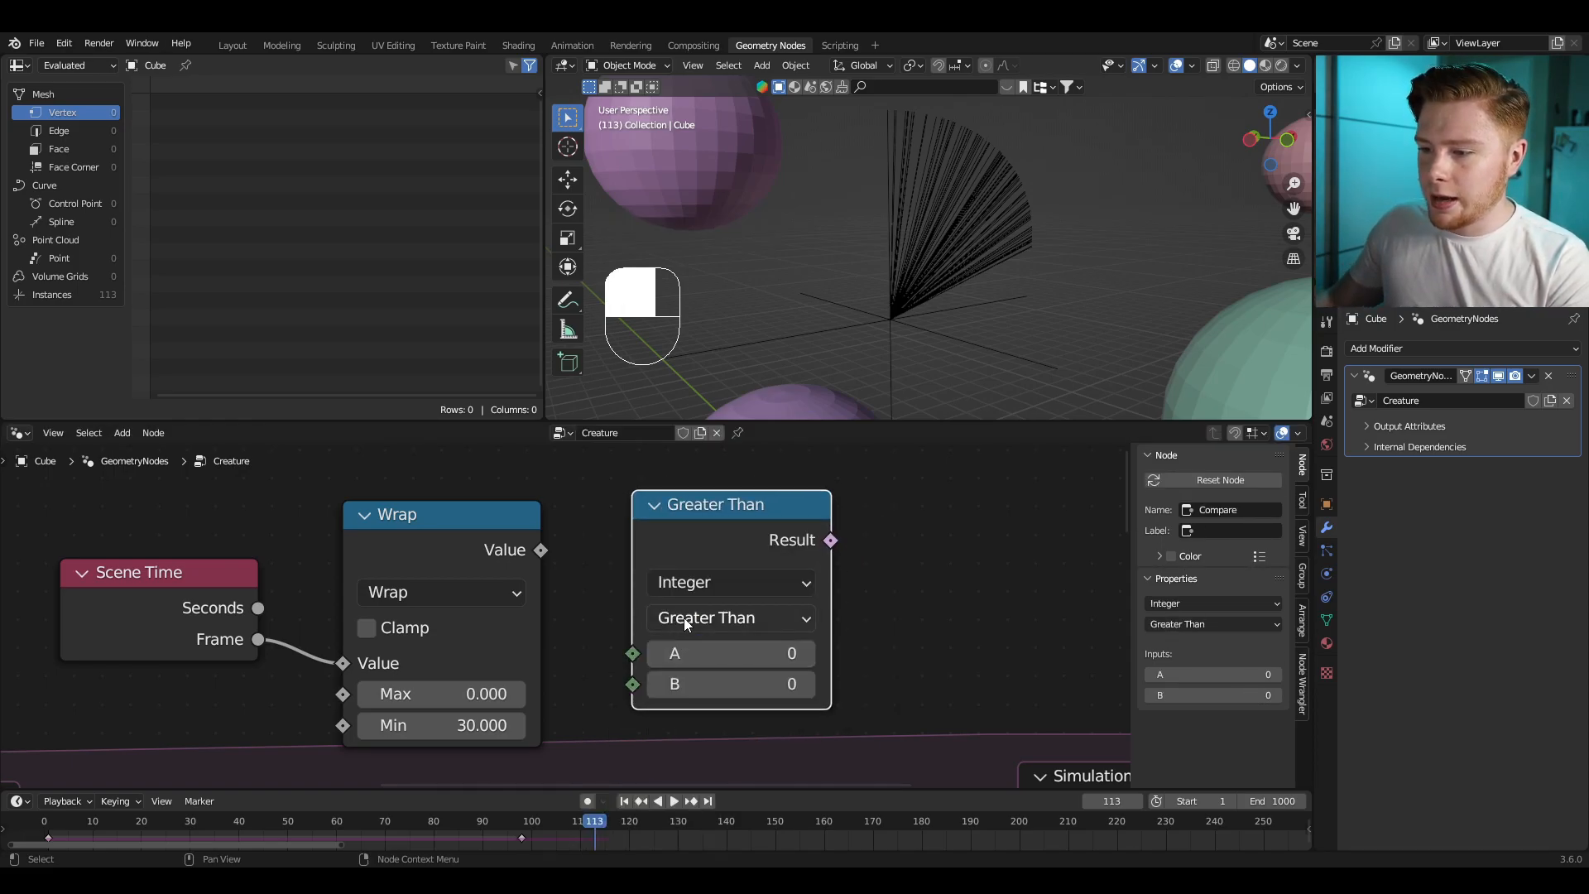
left_click(684, 618)
left_click(695, 460)
Step: Connect the Wrap node's Value to A of the Equal node and set B to 1
middle_click_drag(616, 647, 626, 605)
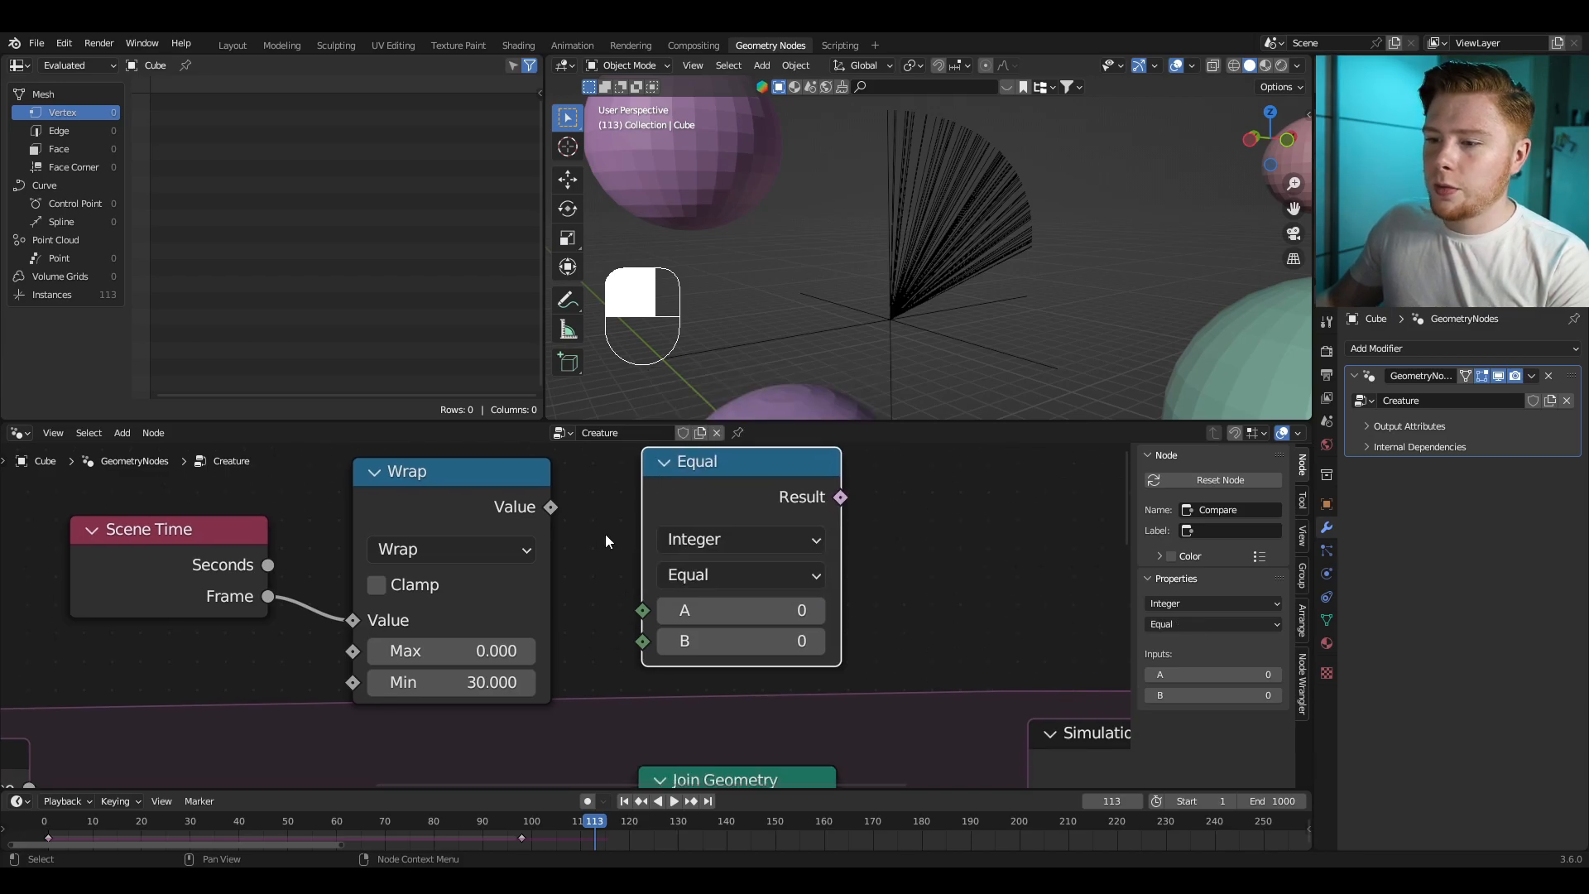
left_click_drag(551, 507, 643, 610)
left_click(795, 642)
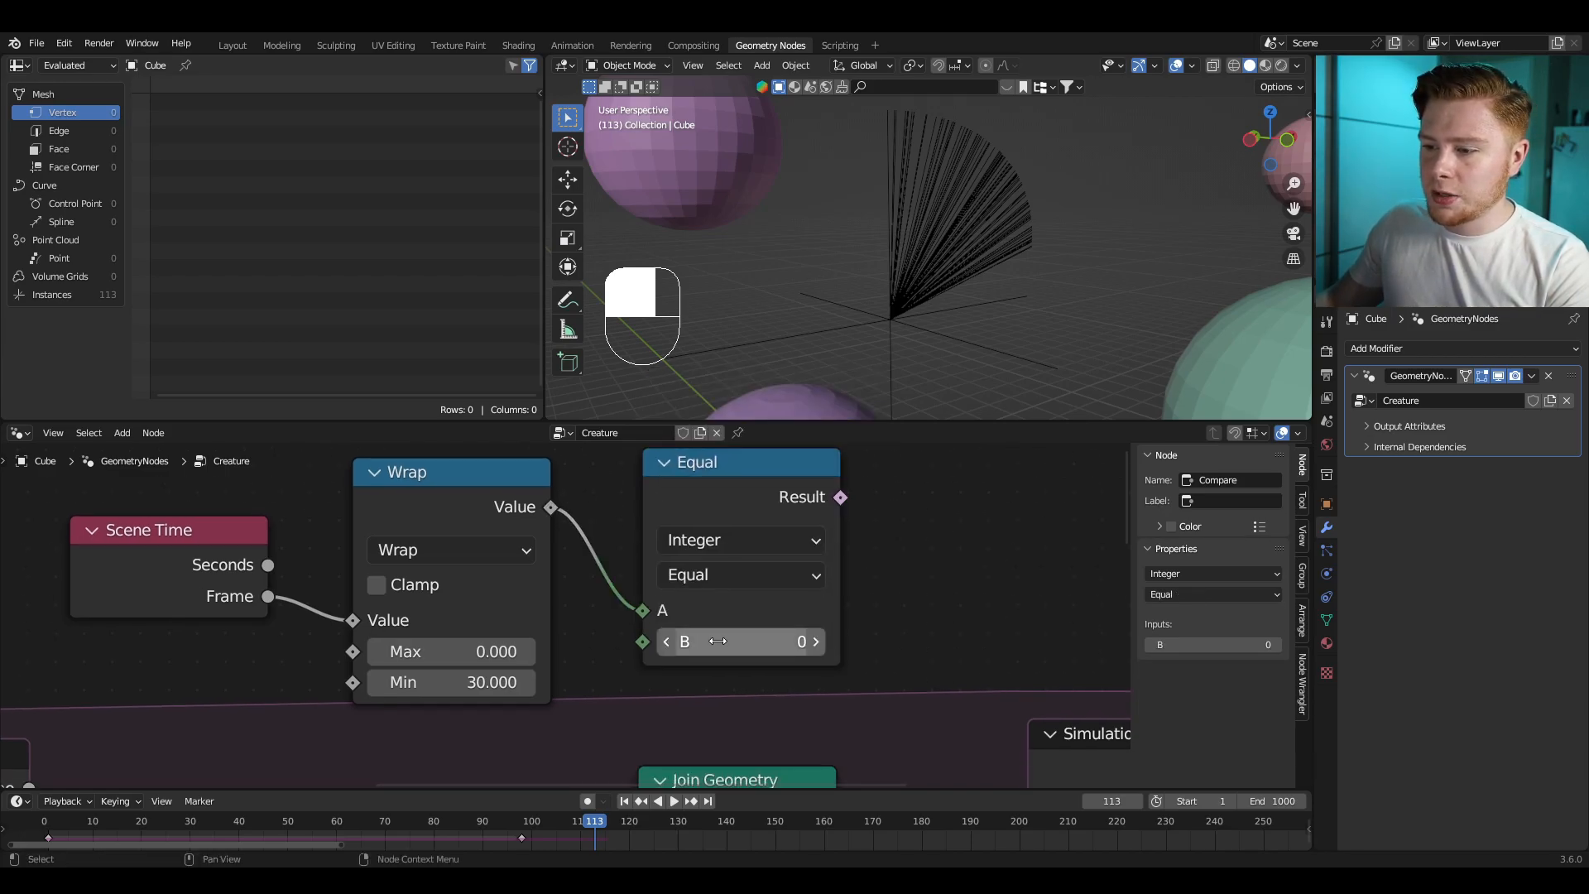
type("1")
left_click(836, 658)
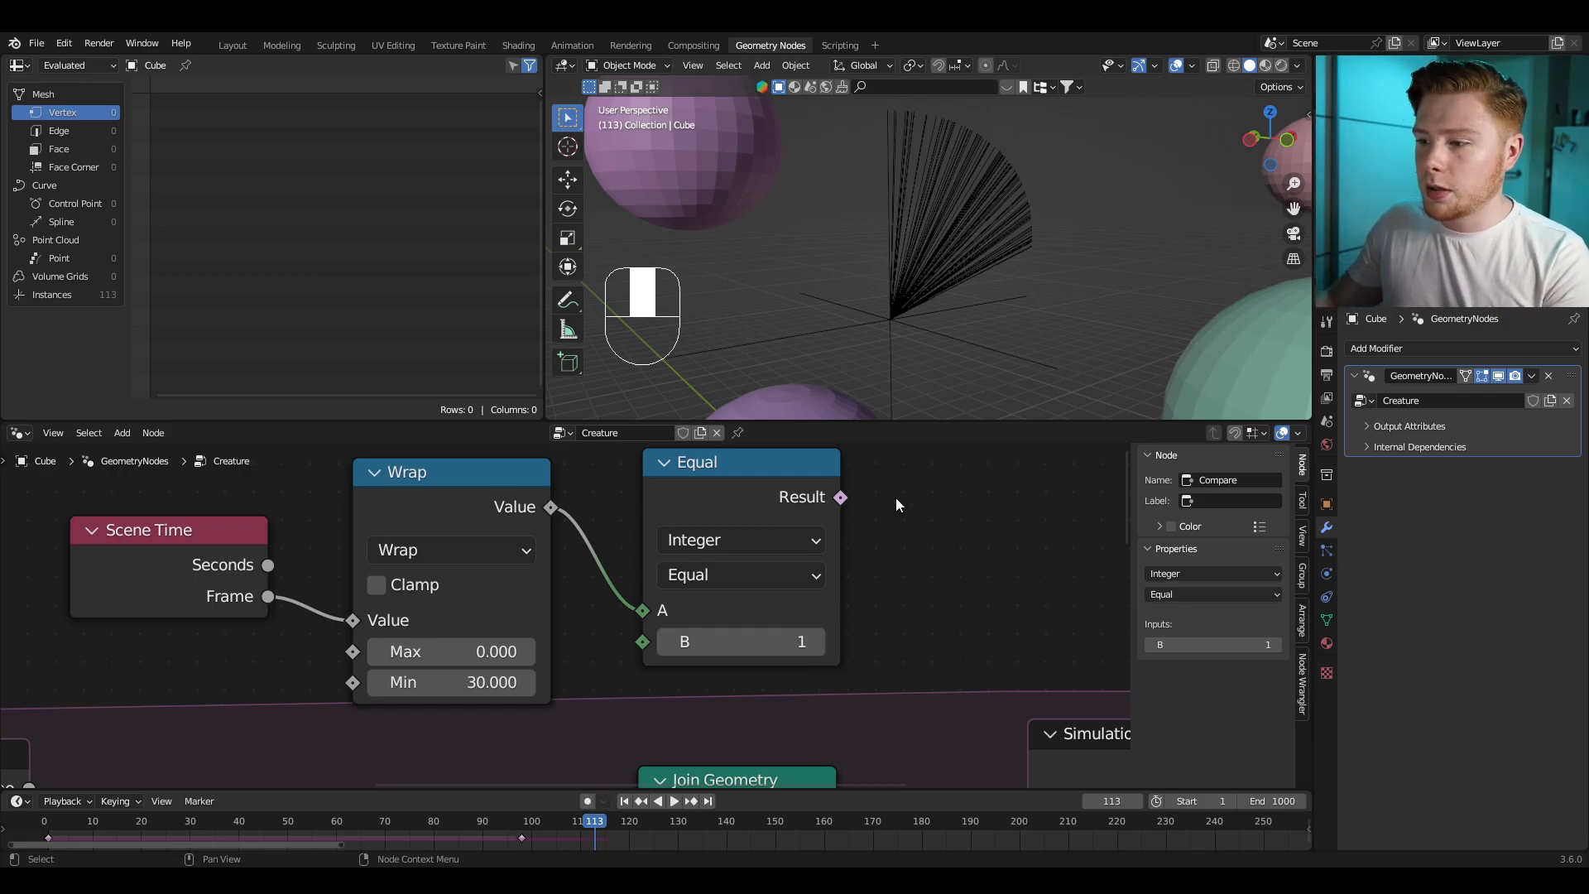
Step: Move Simulation Output and Group Output further along, and insert a Switch node between Join Geometry and Simulation Output's Curves
scroll(687, 515, "down", 4)
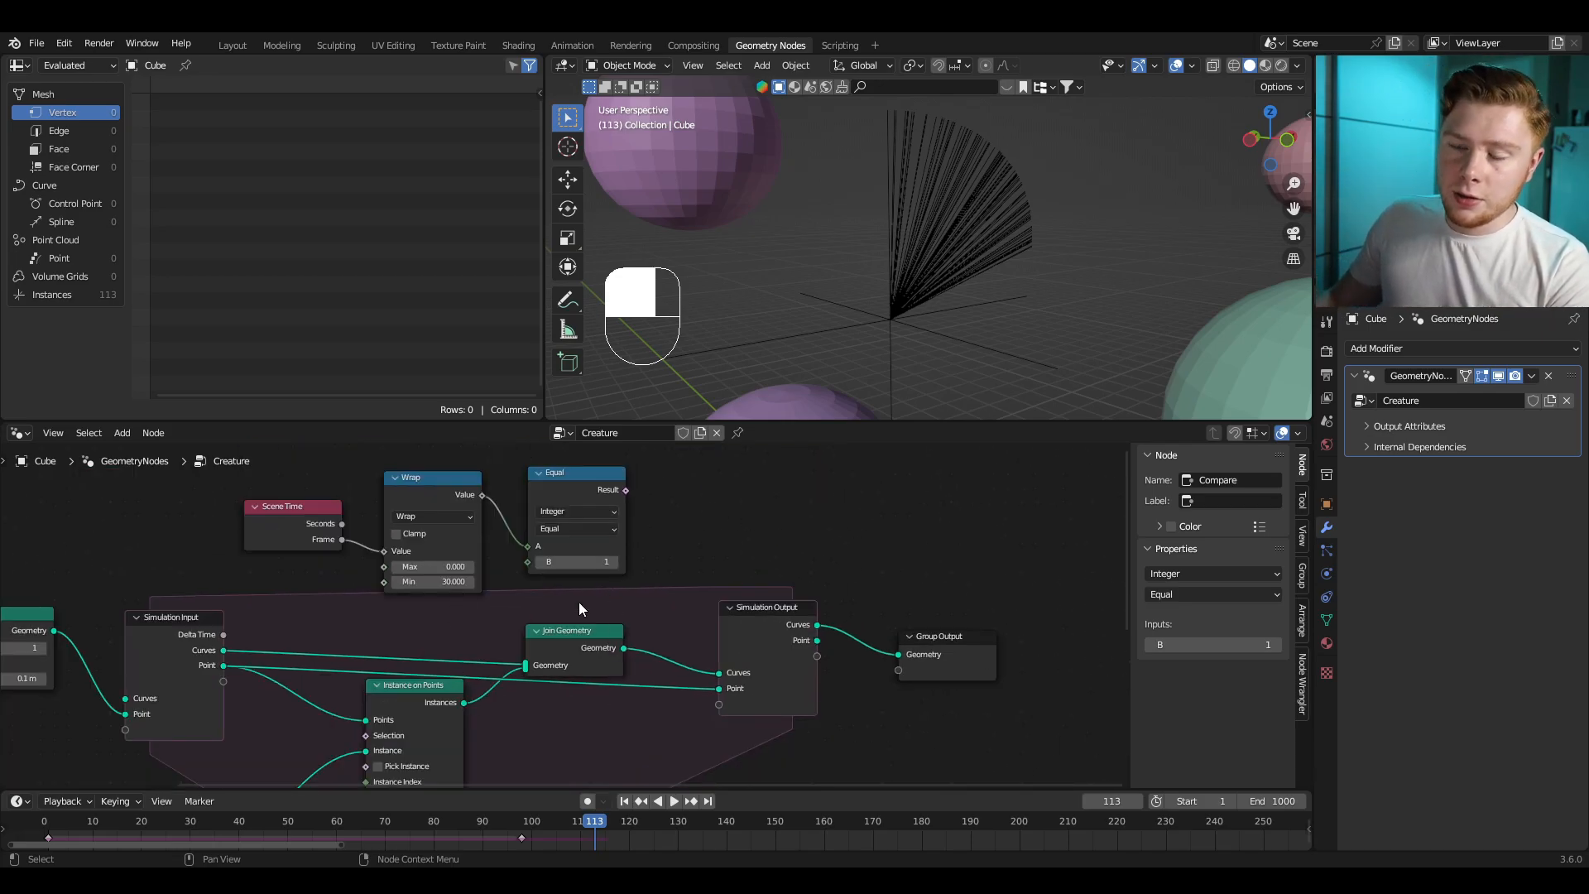
left_click_drag(676, 534, 970, 715)
key("g")
left_click(895, 669)
key("shift+a")
left_click(797, 530)
type("sw")
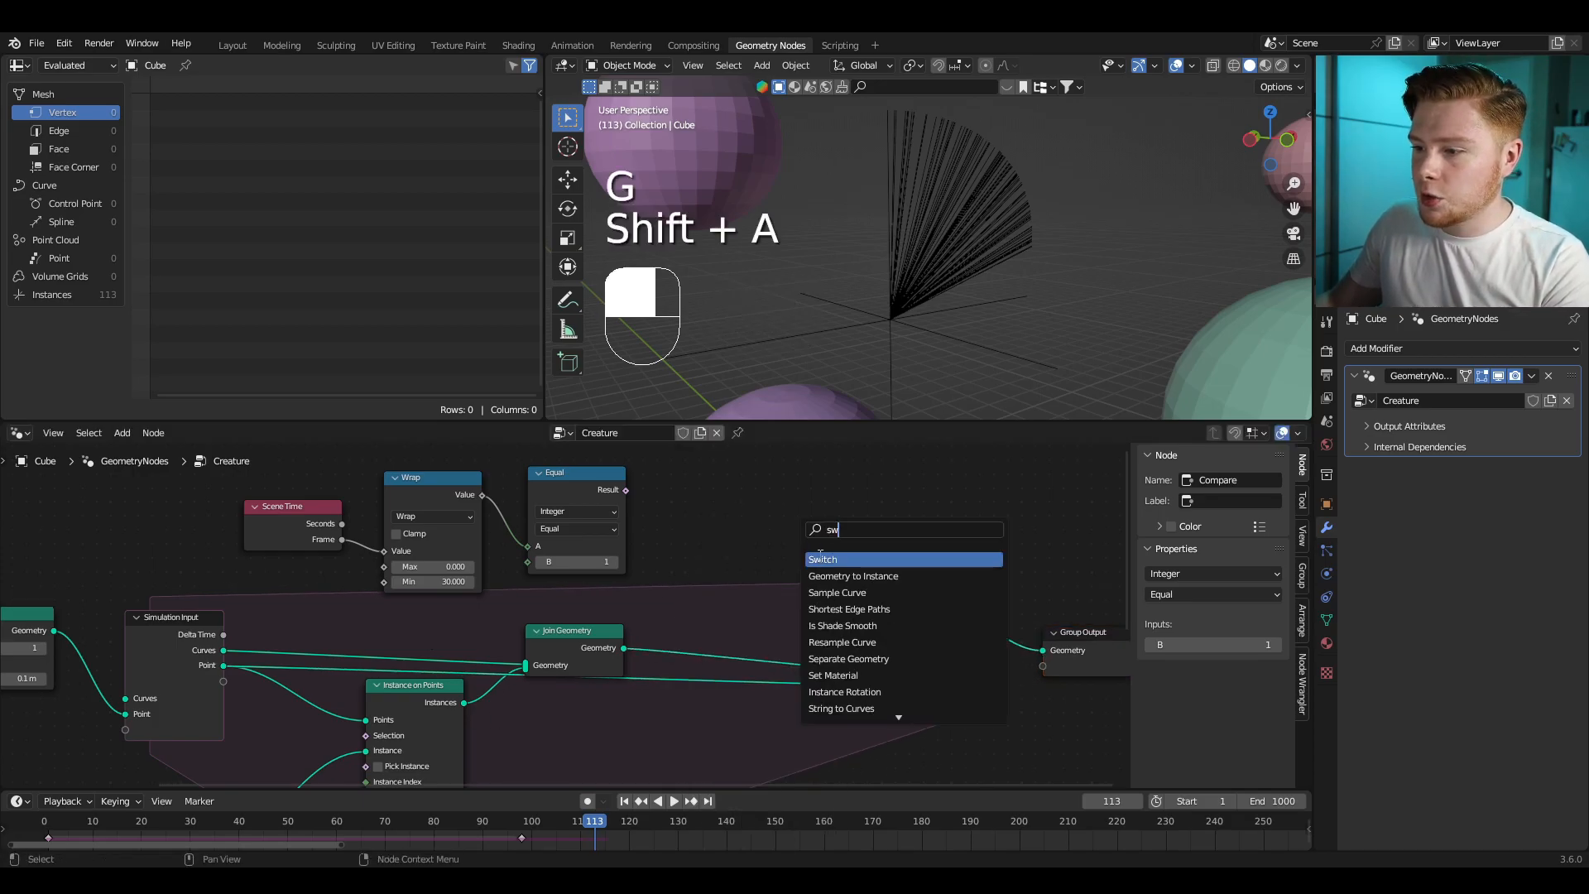
key("Return")
left_click(730, 598)
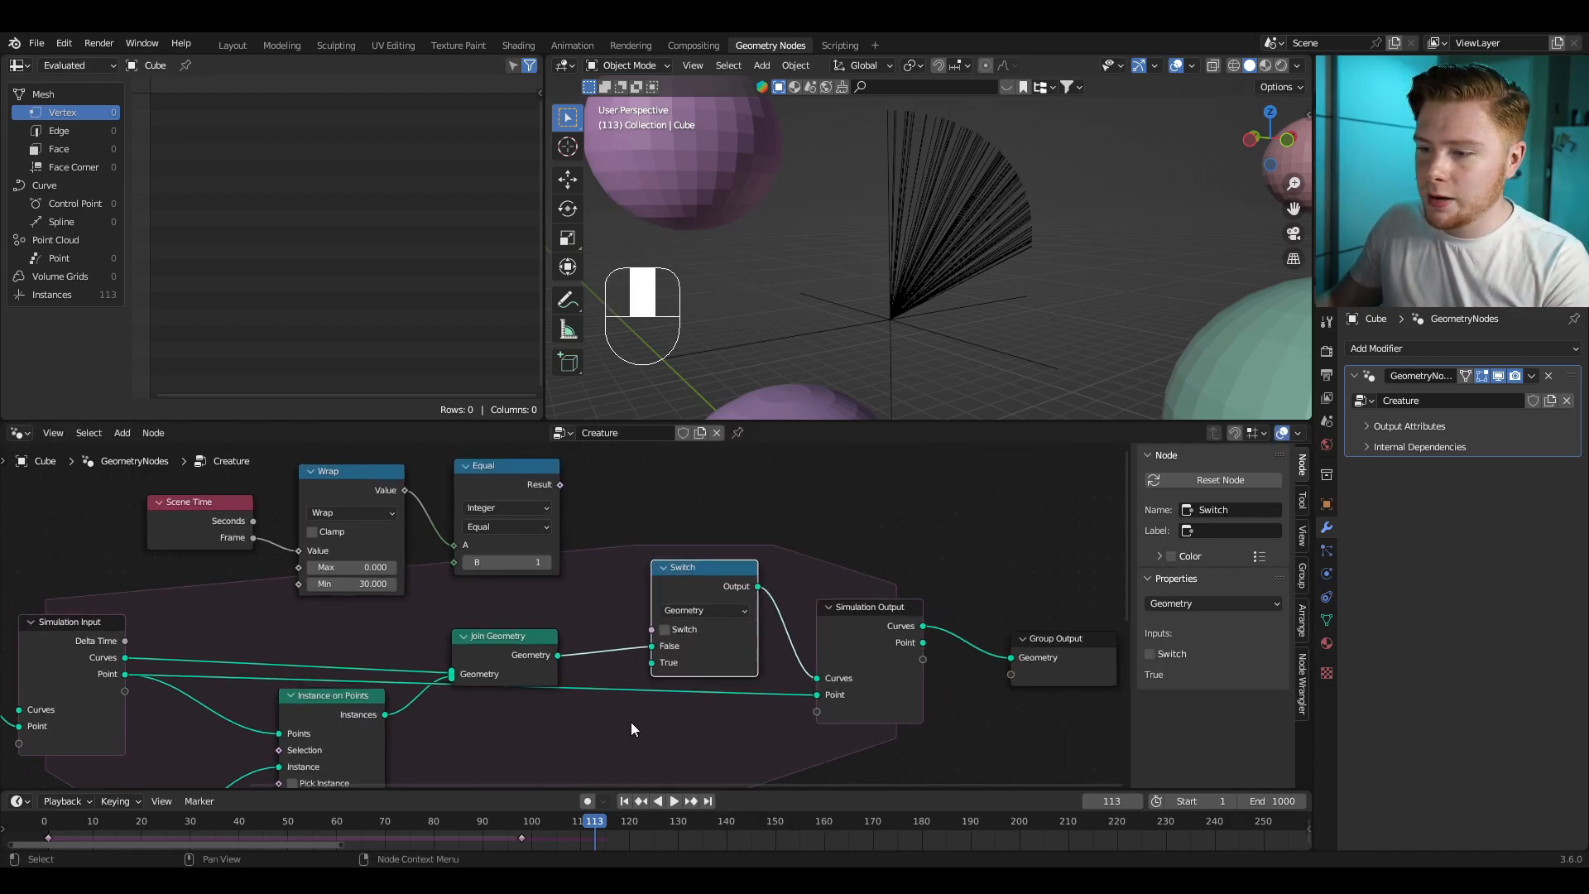
Step: Connect the Equal node's Result to the Switch node's Switch input and shift Join Geometry slightly lower
scroll(577, 544, "up", 1)
left_click_drag(557, 488, 664, 658)
middle_click_drag(545, 743, 598, 659)
left_click_drag(547, 610, 552, 635)
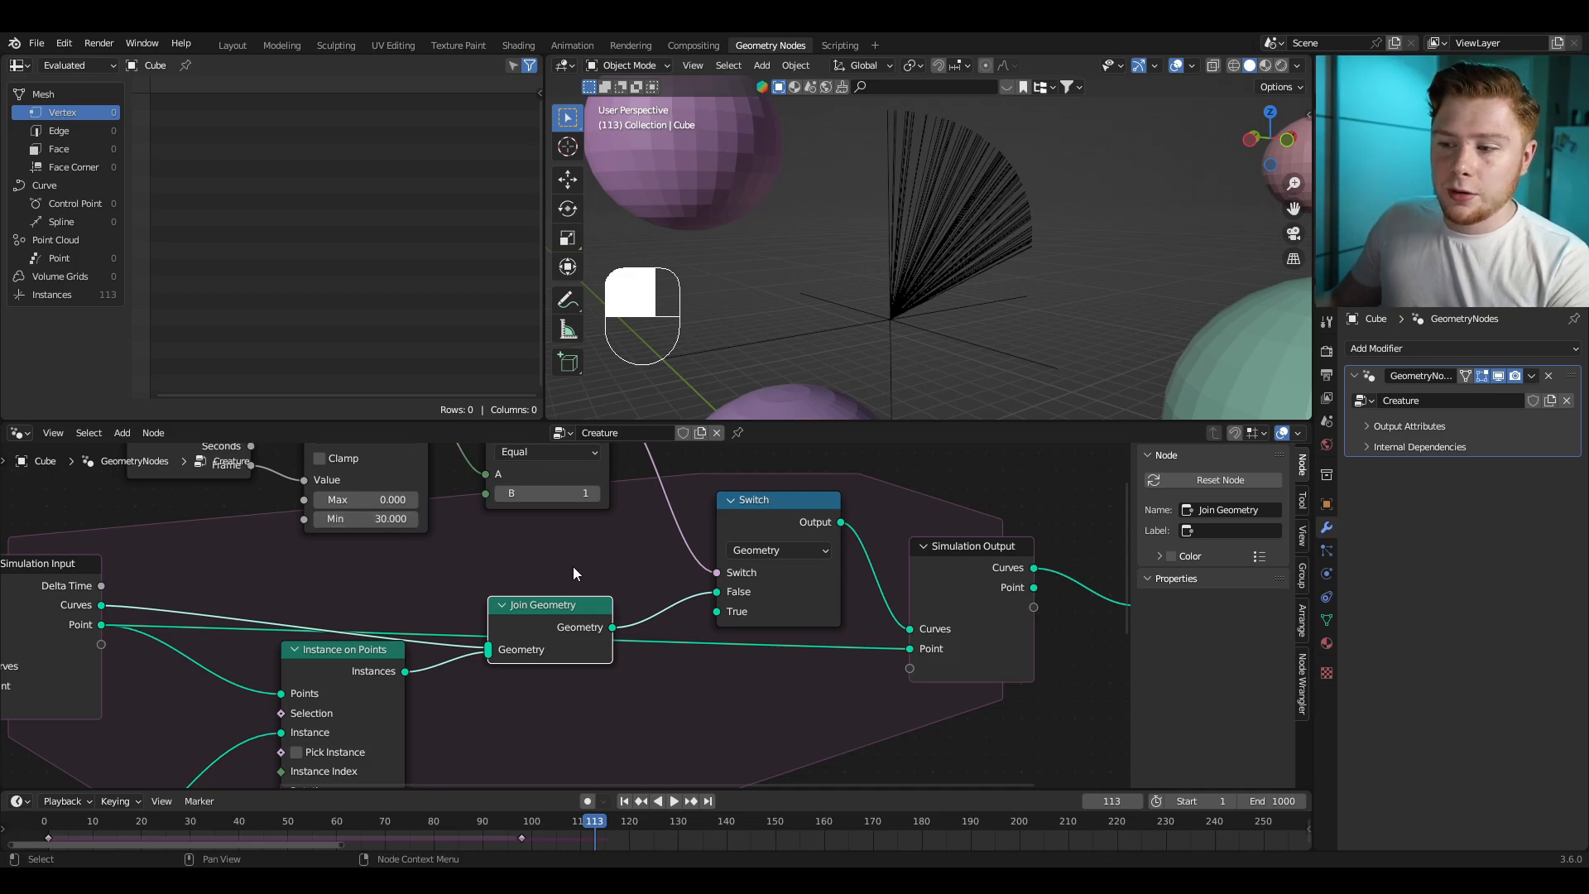
Step: Reroute Join Geometry from the Switch node's False input to True, and link Simulation Input's Curves to False
scroll(546, 571, "up", 2)
mouse_move(649, 577)
left_mouse_down()
mouse_move(597, 608)
mouse_move(649, 601)
left_mouse_up()
scroll(379, 570, "down", 4)
scroll(674, 616, "up", 3)
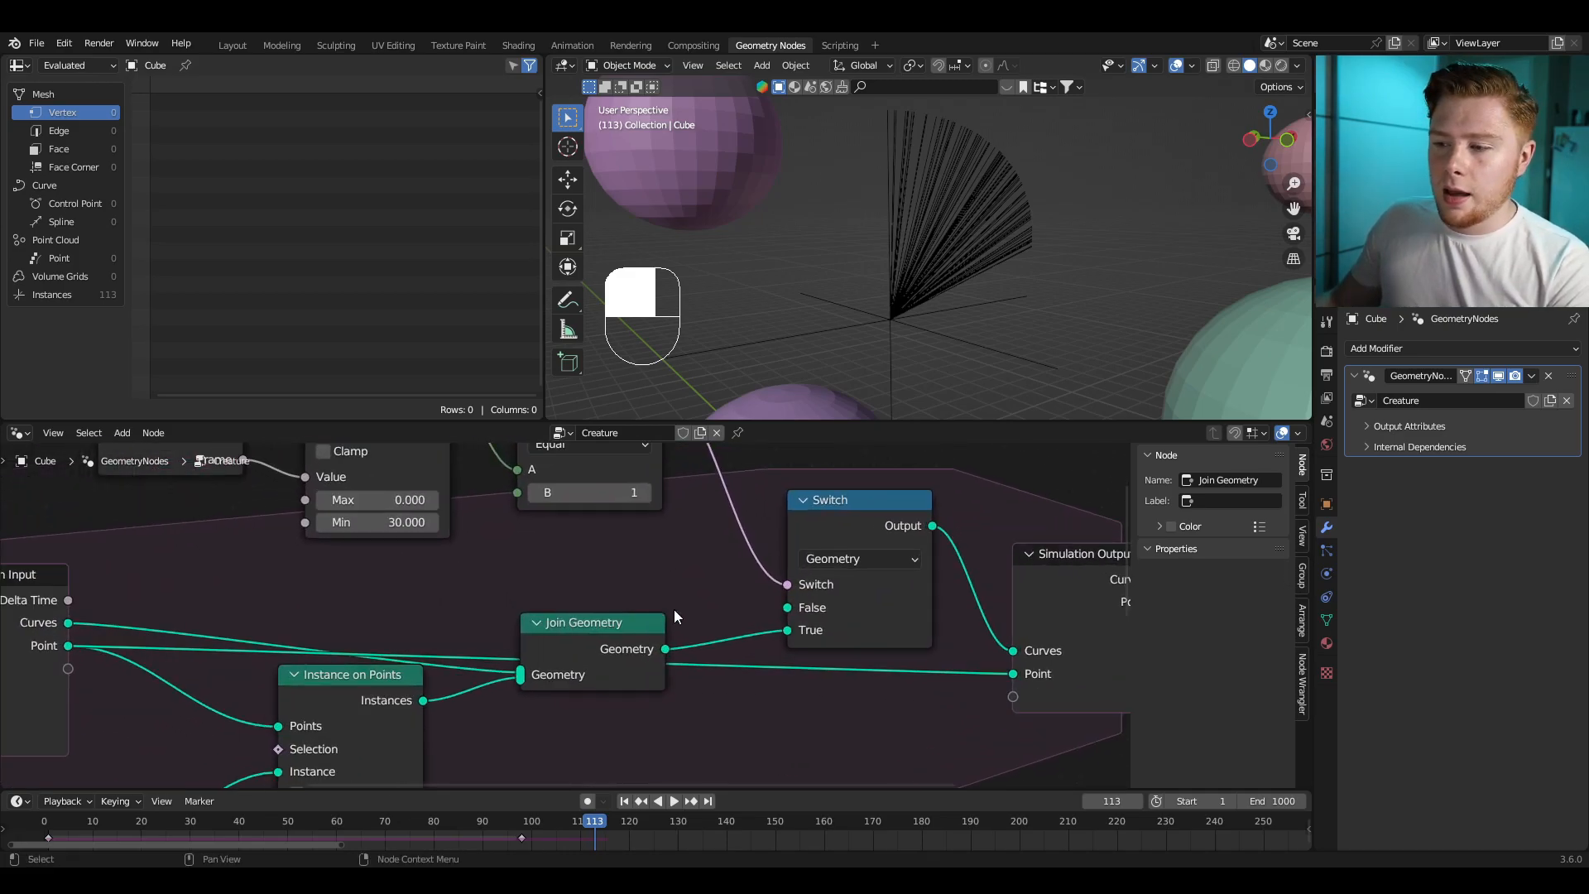
left_click_drag(69, 623, 788, 608)
left_click_drag(562, 660, 547, 692)
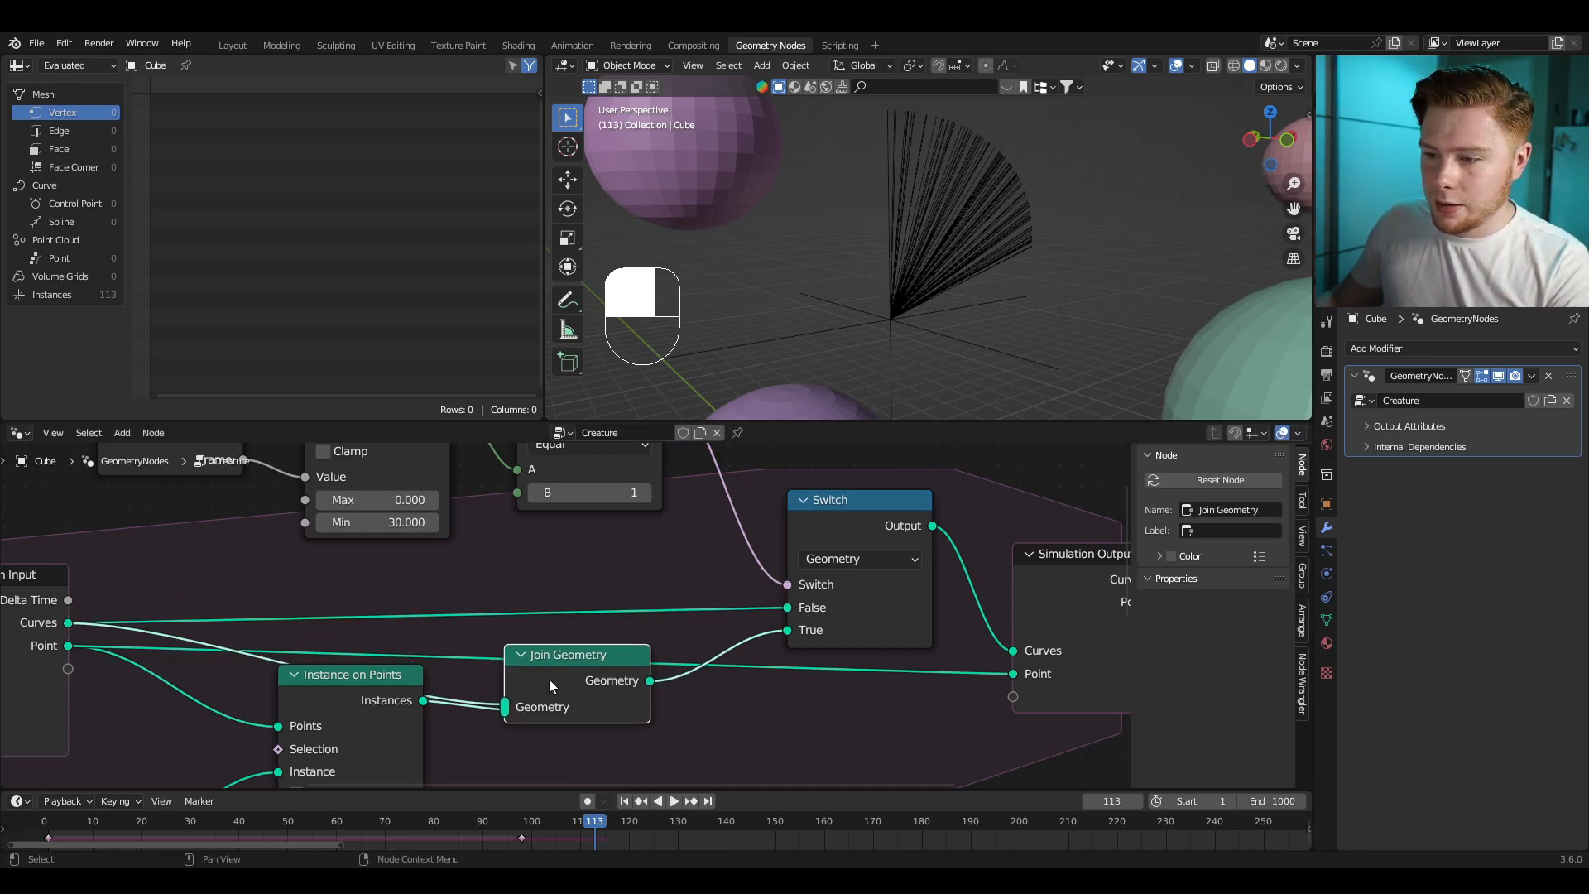
Step: Play the animation to check how often new lines are added
key("space")
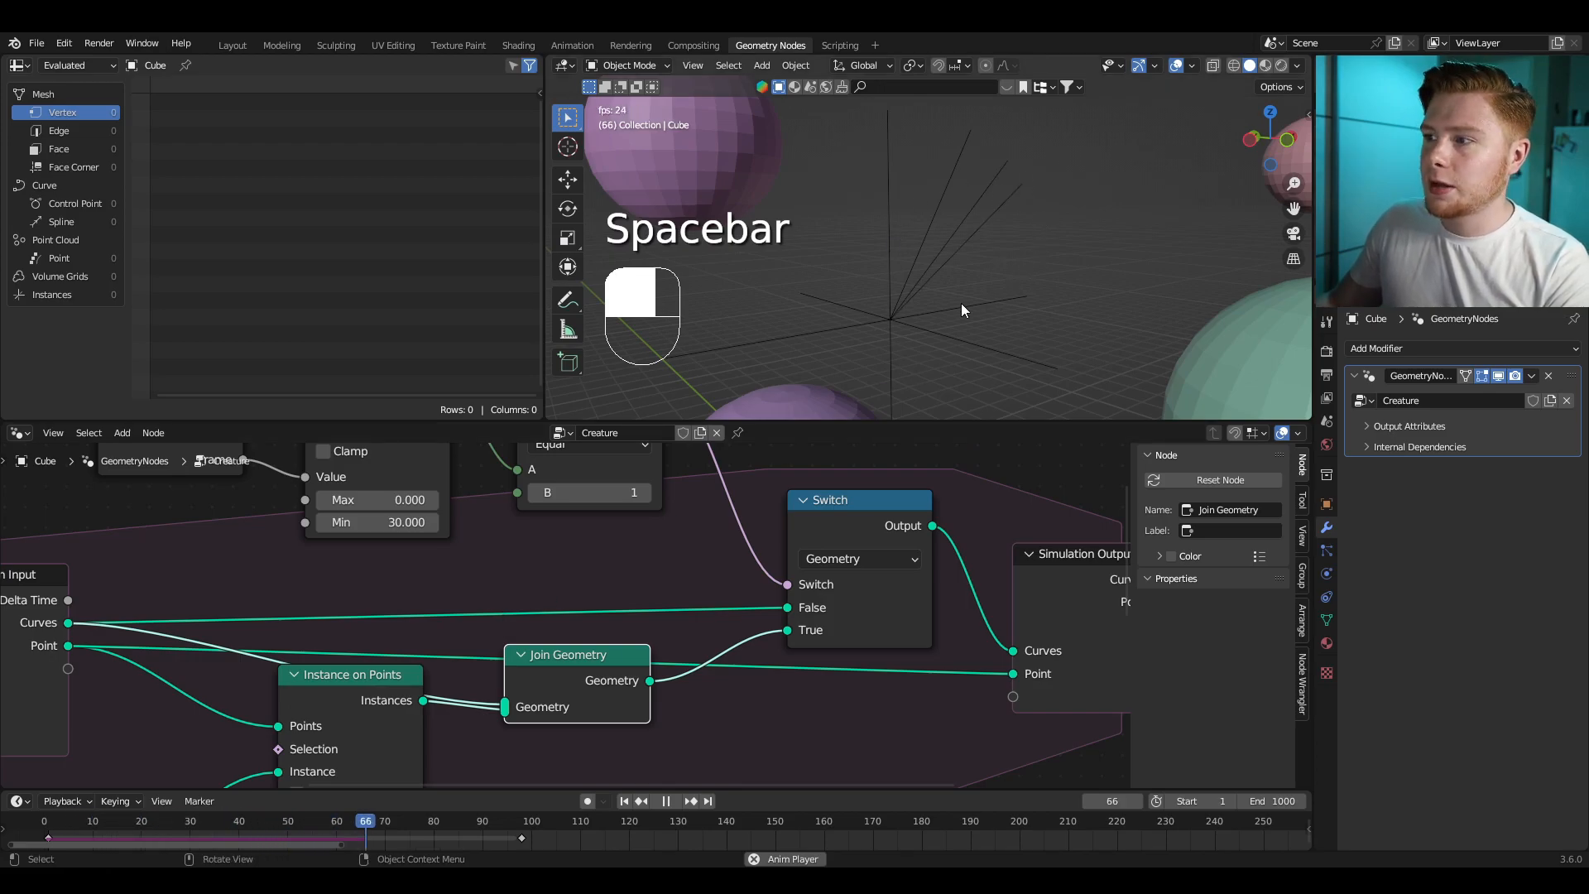
key("space")
scroll(688, 657, "down", 5)
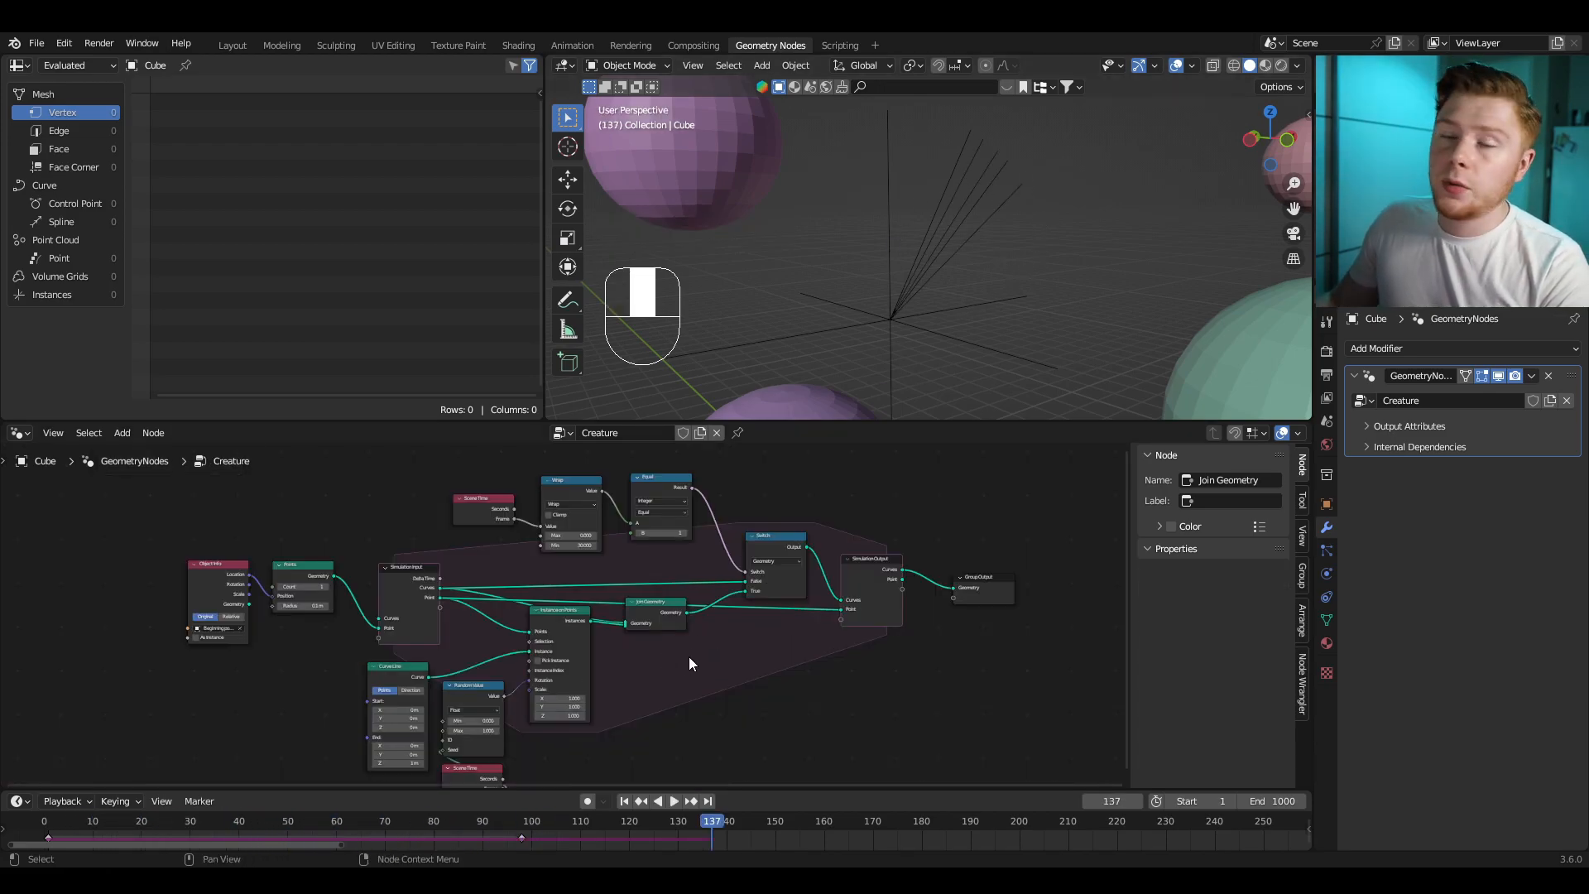
Step: Delete the Random Value node driving the instance rotation together with its Scene Time node
scroll(617, 596, "up", 3)
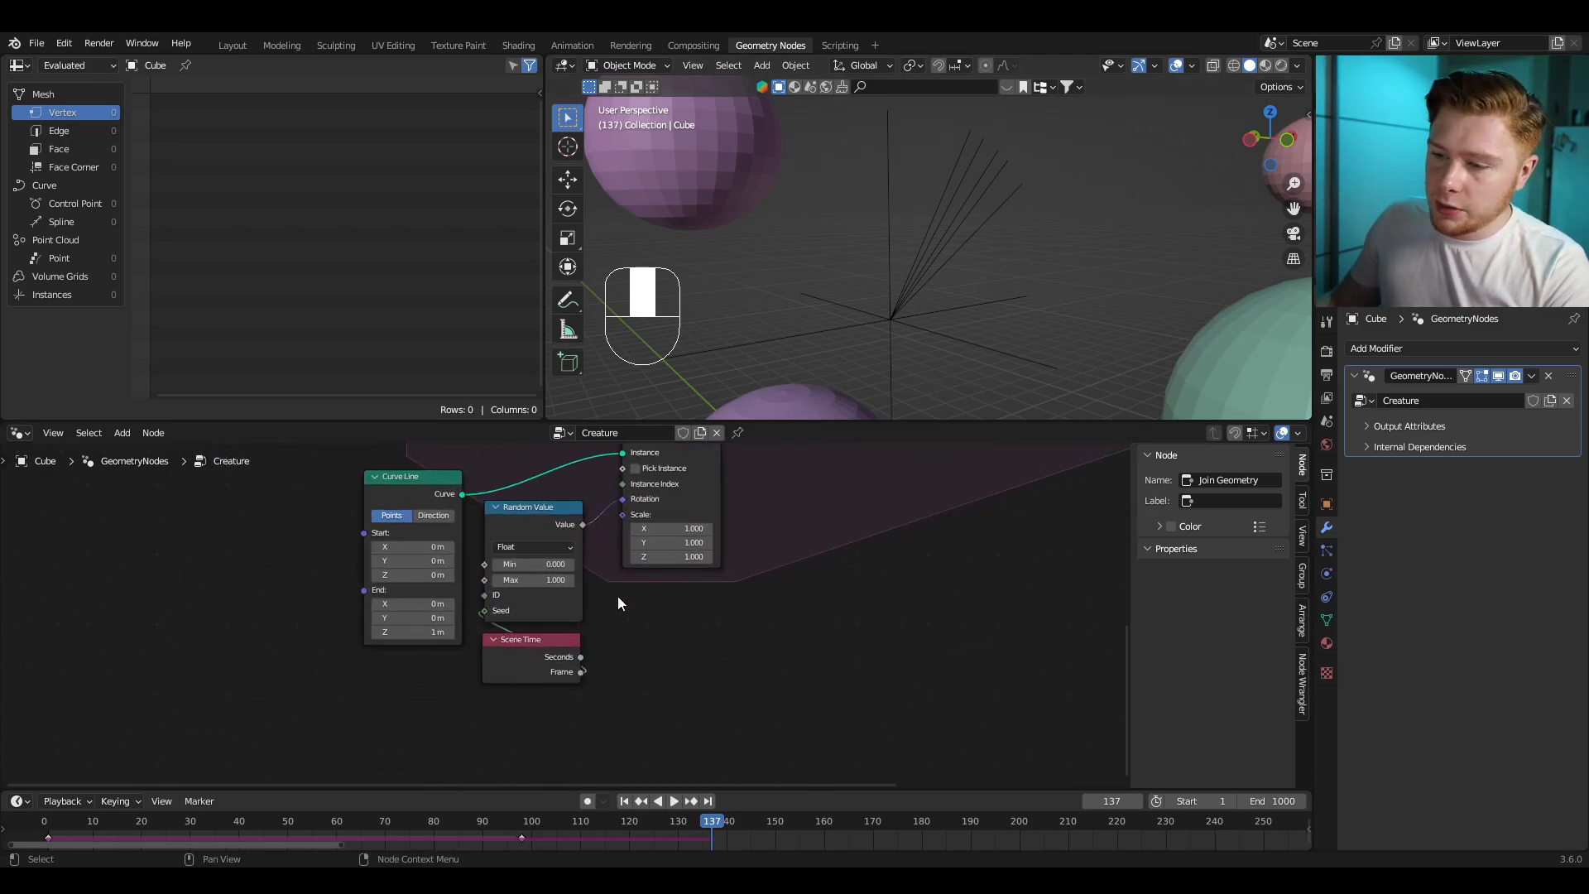
middle_click_drag(650, 579, 677, 680)
left_click(621, 628)
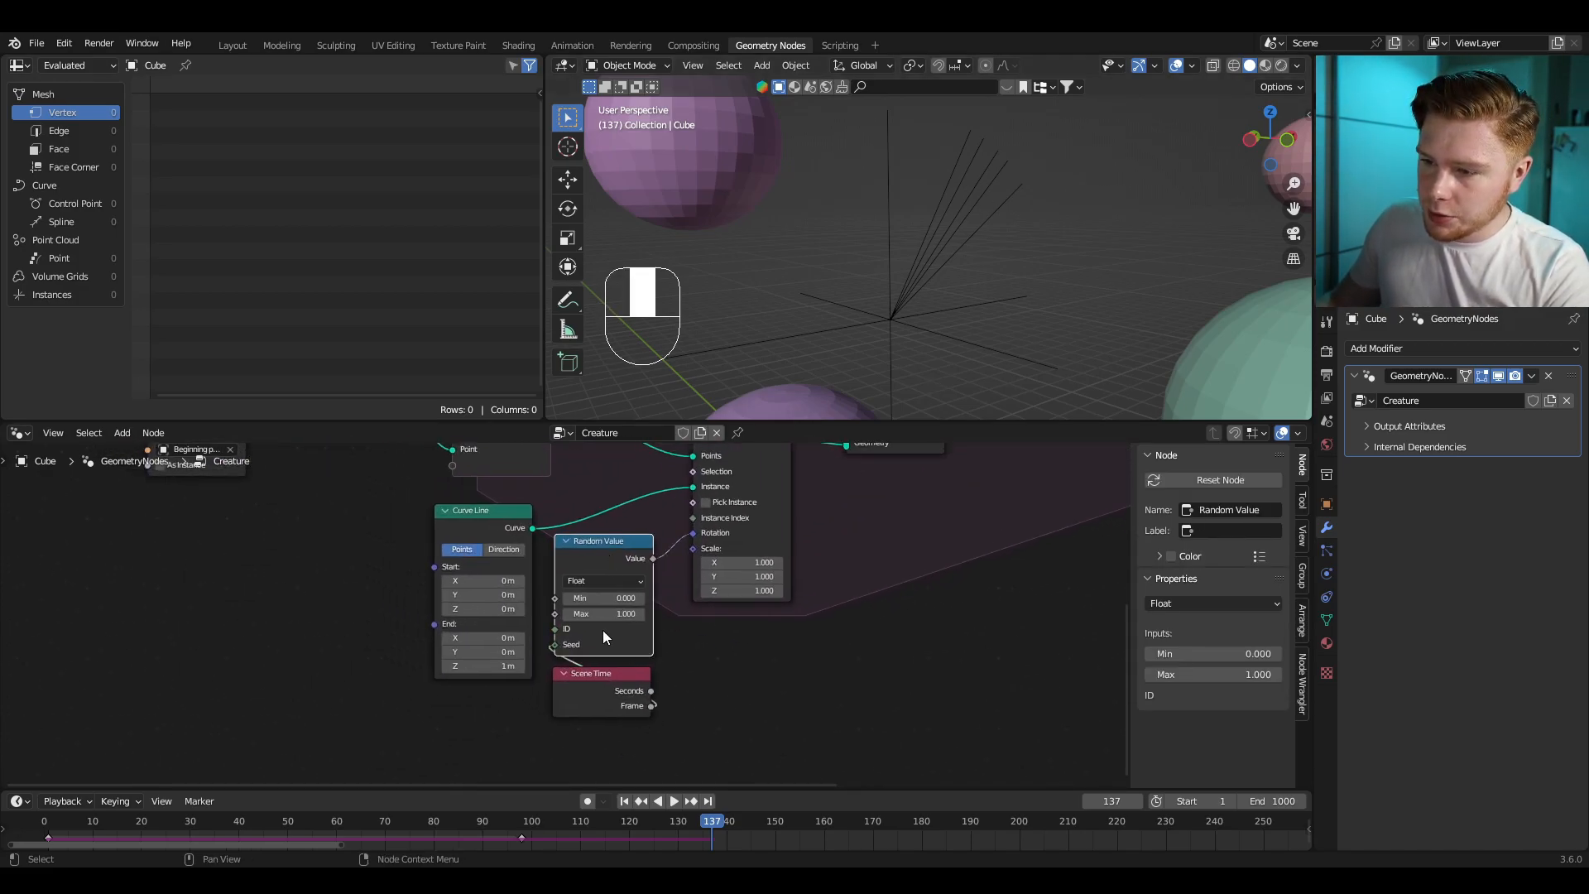
left_click(603, 673, "shift")
key("x")
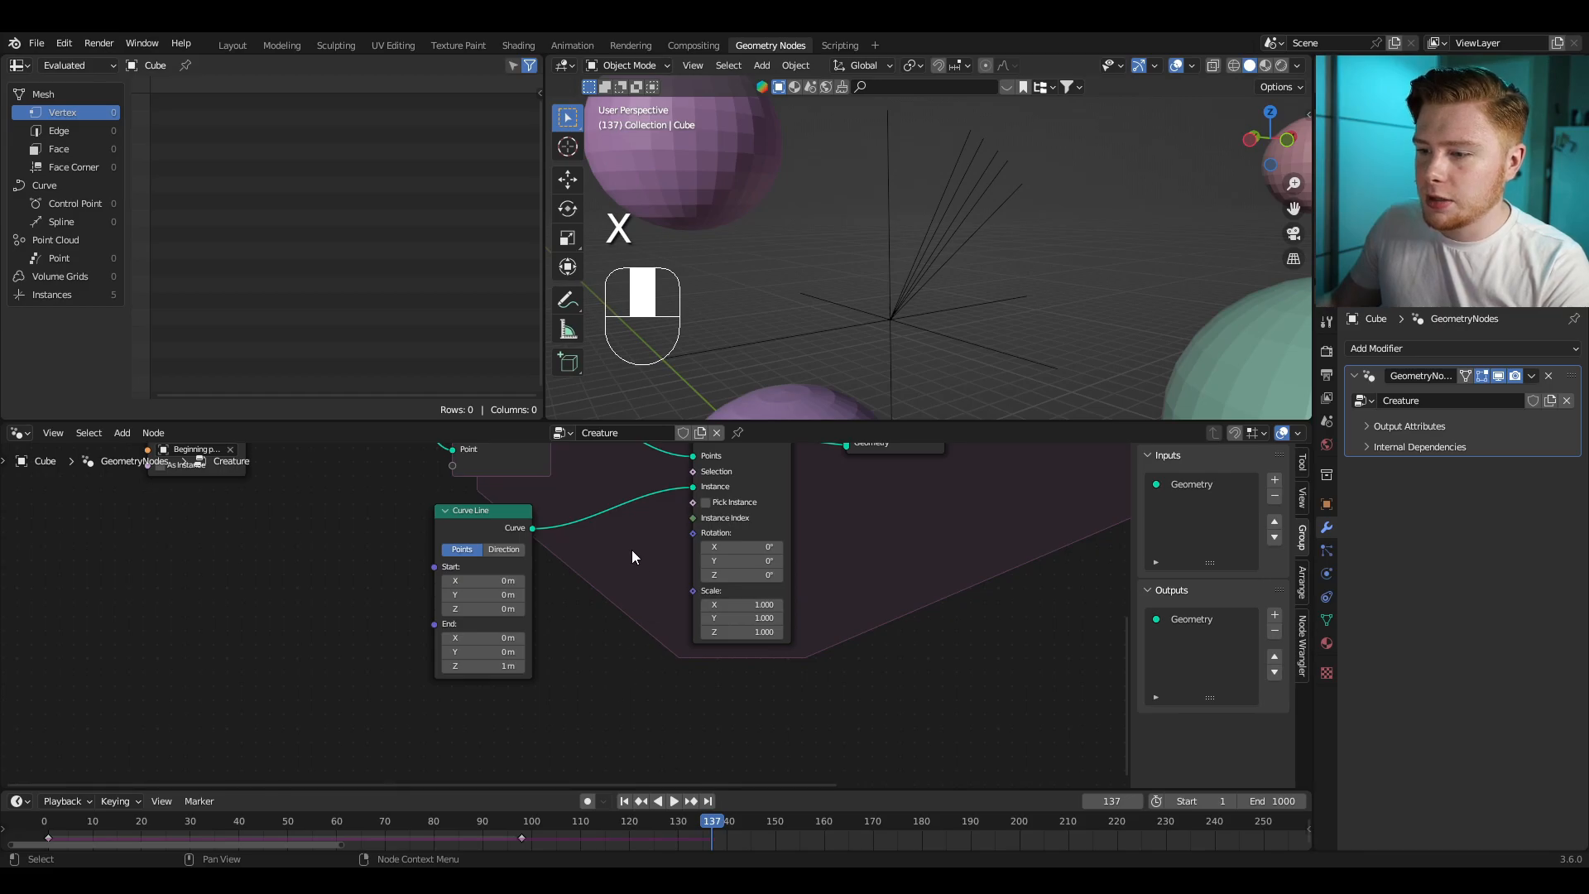
Step: Set the Curve Line node's End Z to 0 m and briefly play the animation
middle_click_drag(617, 587, 609, 644)
left_click_drag(497, 607, 510, 603)
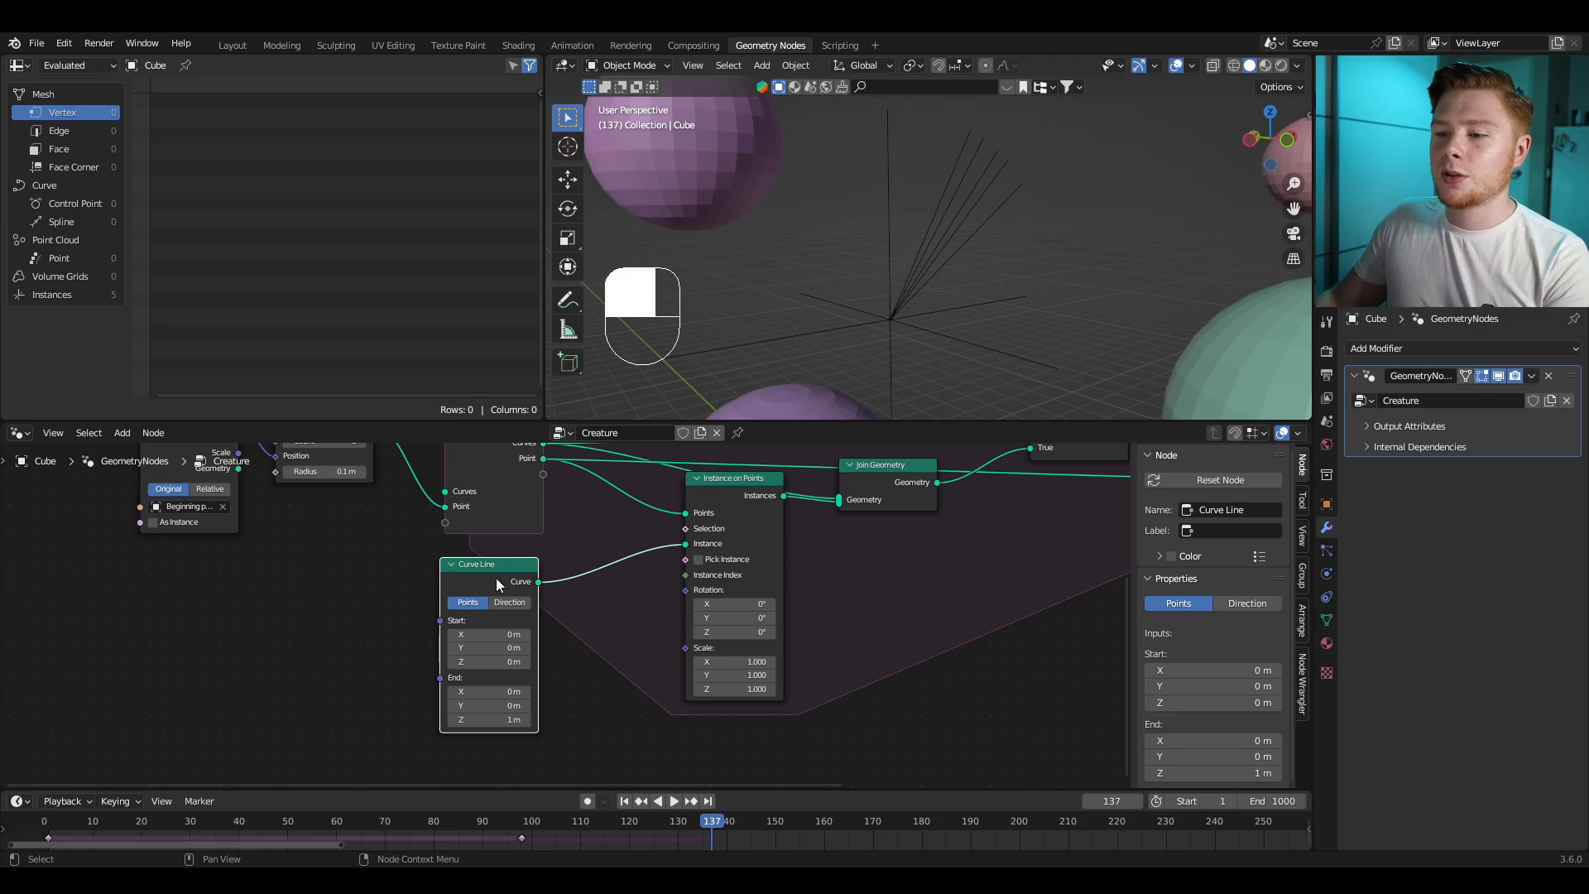
scroll(505, 595, "up", 2)
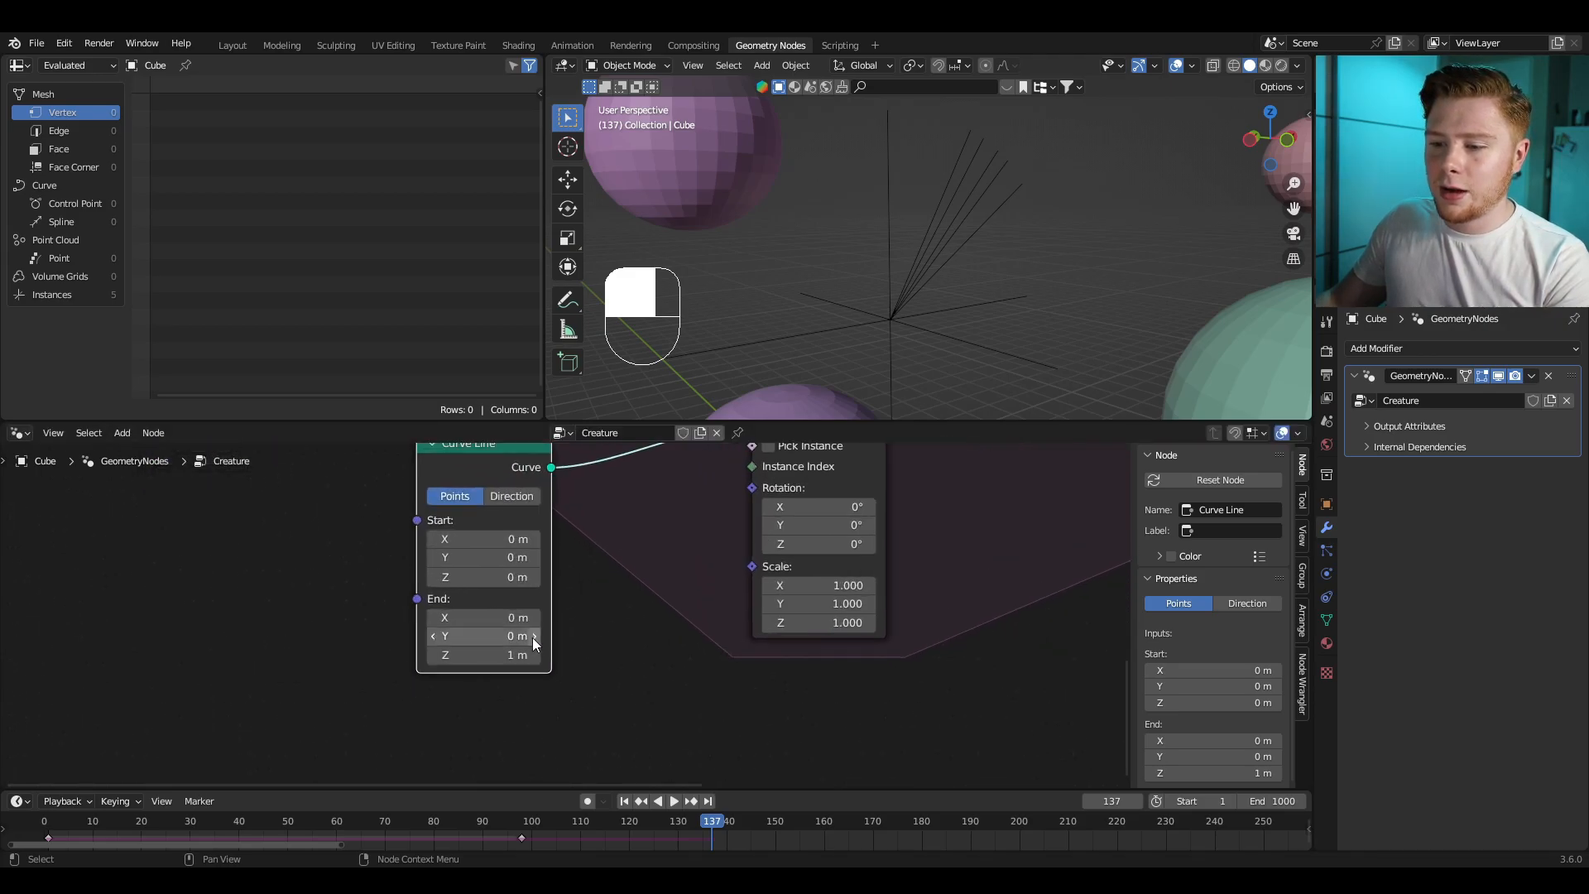
left_click(465, 662)
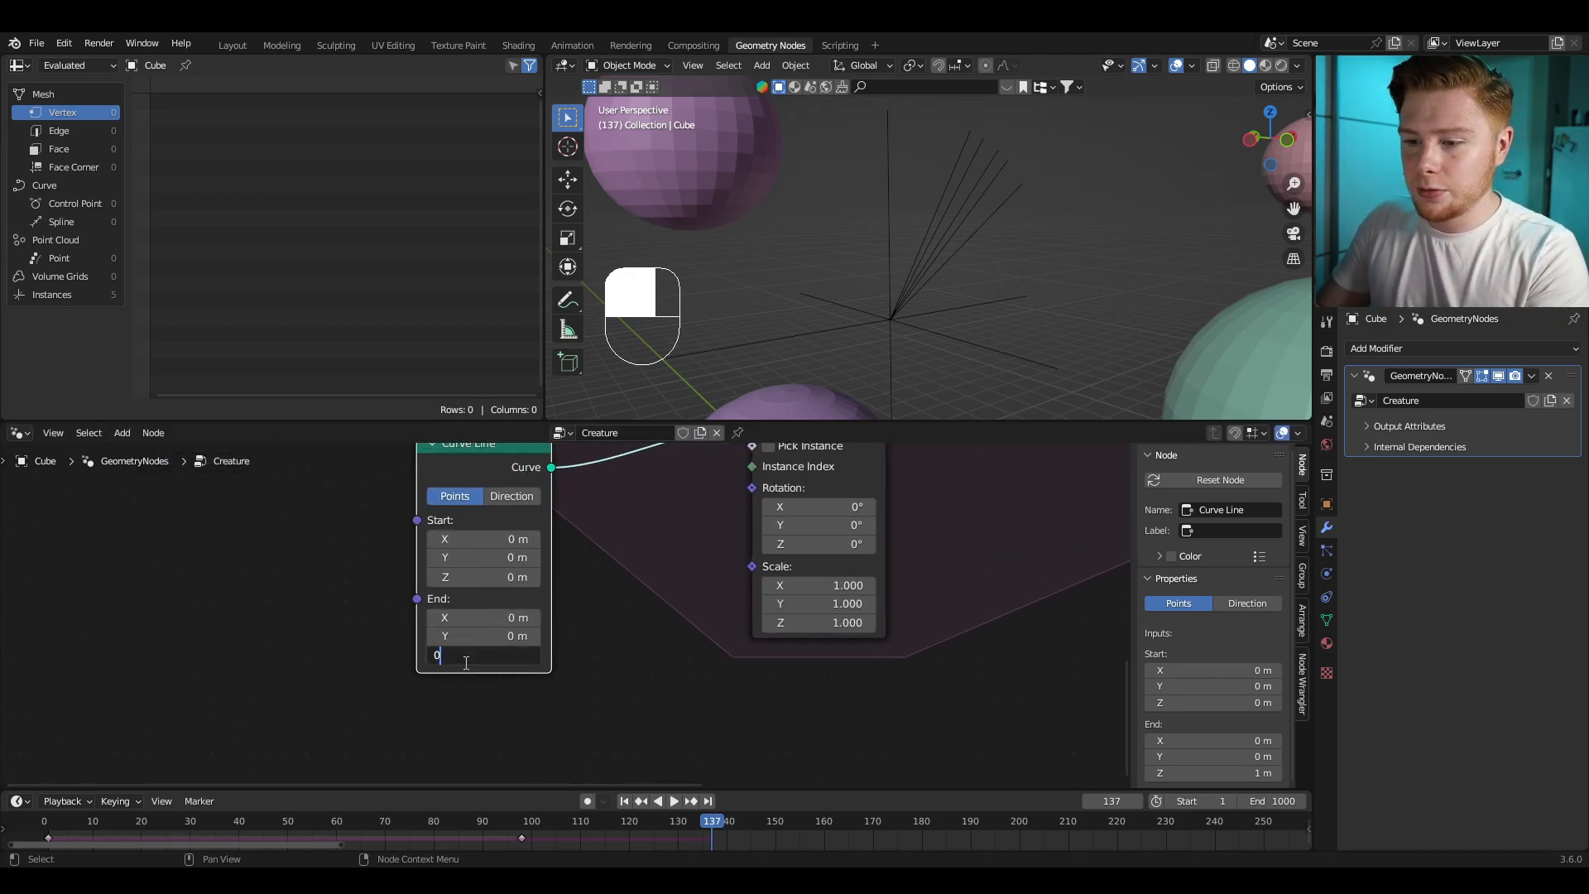
key("space")
key("space")
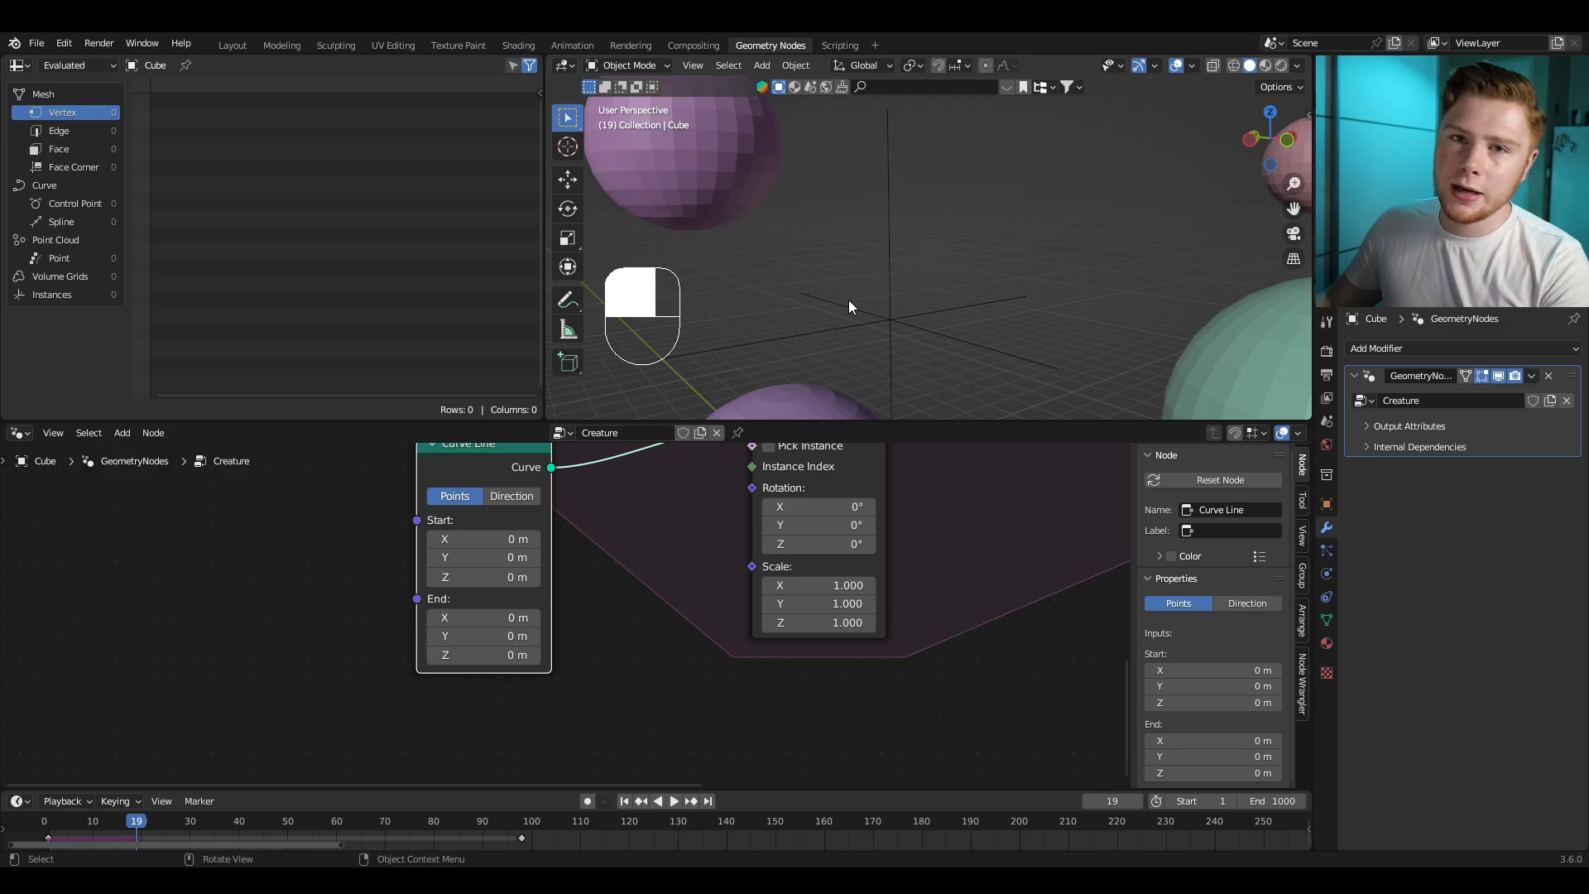
Step: Enclose the Scene Time, Wrap, Equal, Switch, Join Geometry, Instance on Points and Curve Line nodes in one frame
key("Home")
left_click_drag(486, 482, 748, 673)
middle_click_drag(620, 631, 616, 561)
key("g")
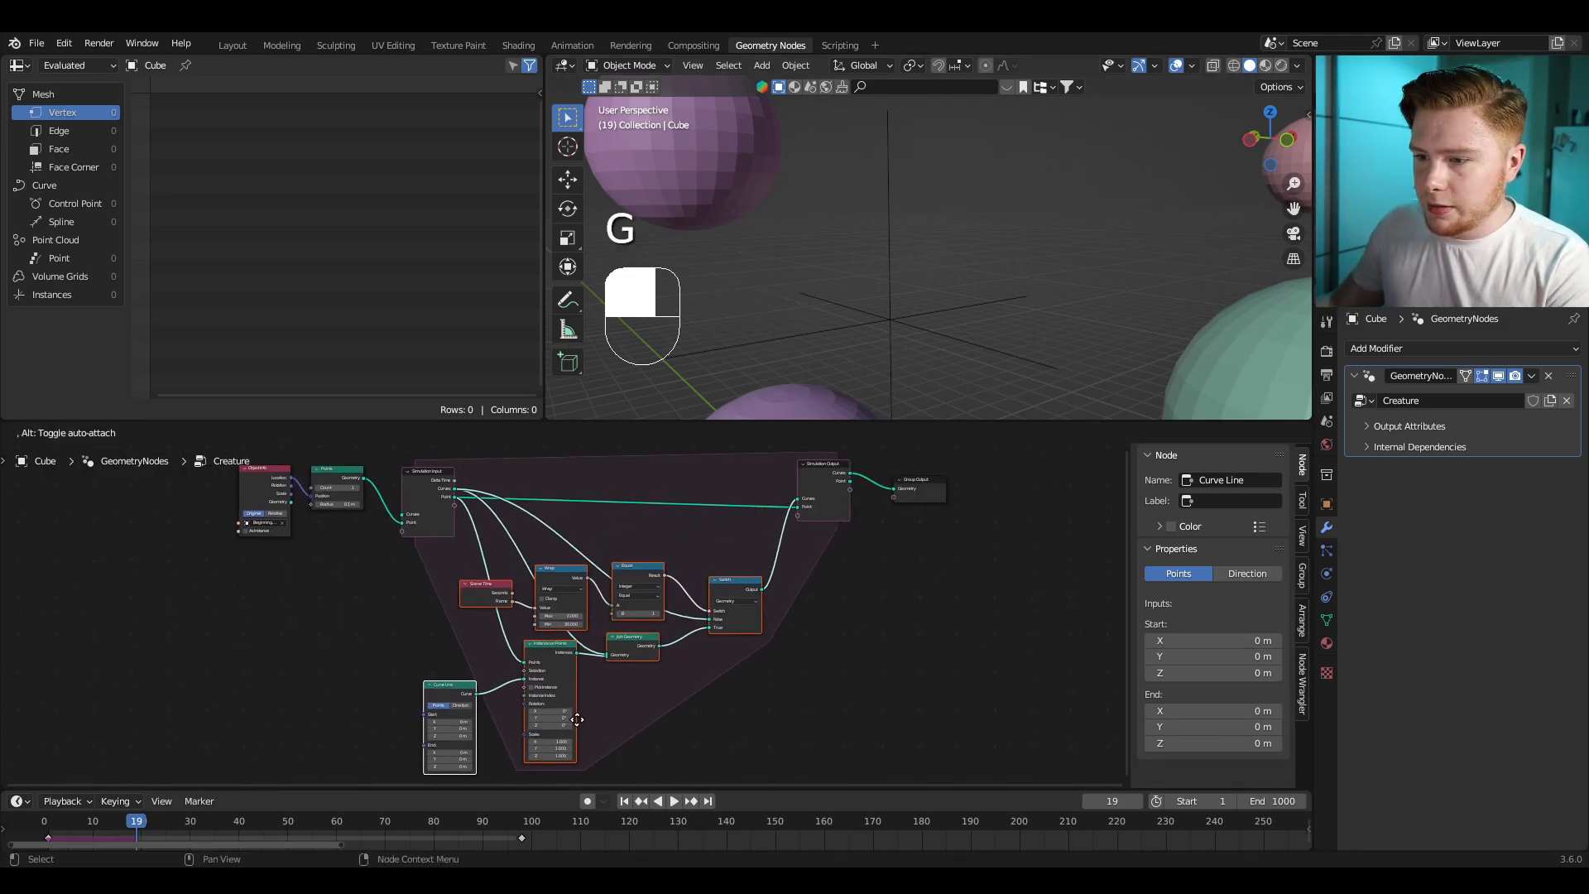
left_click(610, 697)
key("ctrl+j")
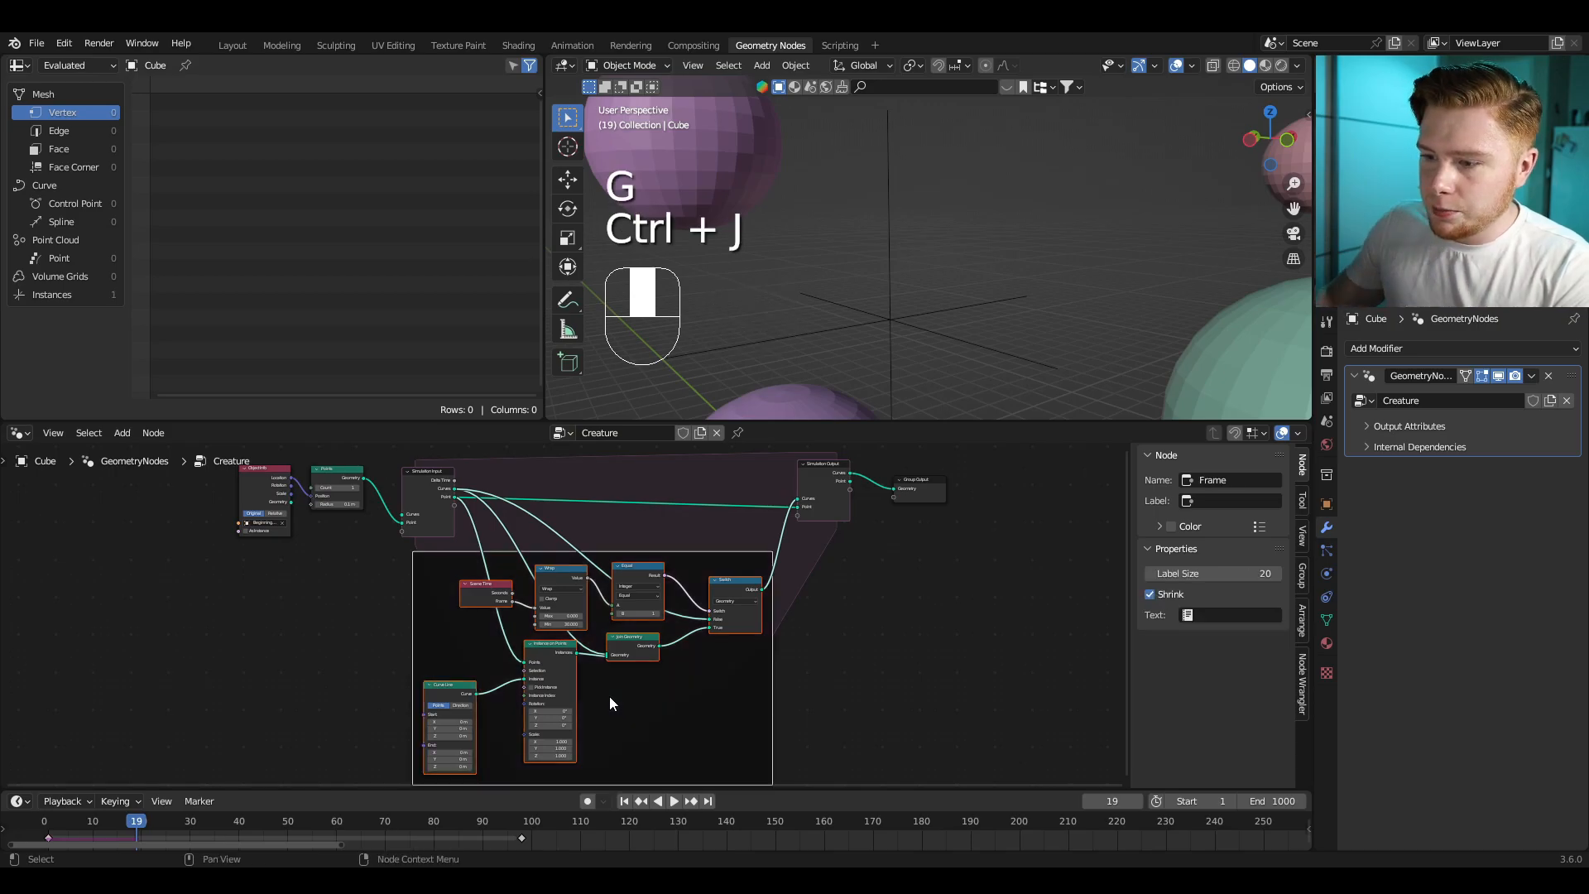
left_click(831, 658)
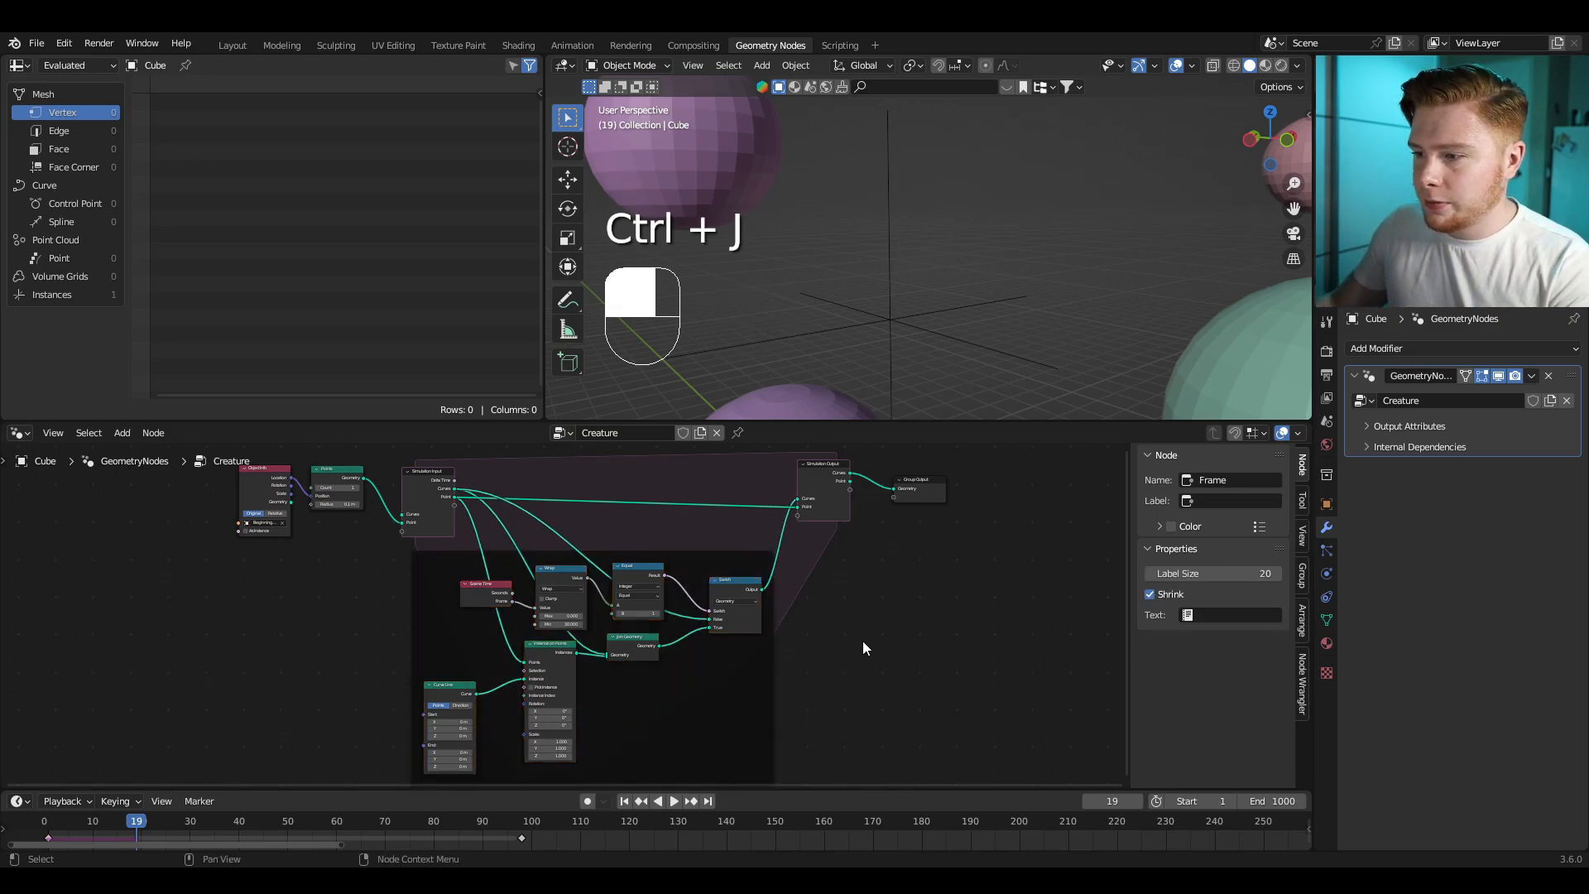
Step: Label the new node frame "Add in curve every ... frame"
left_click(1221, 501)
type("Add in curve ever")
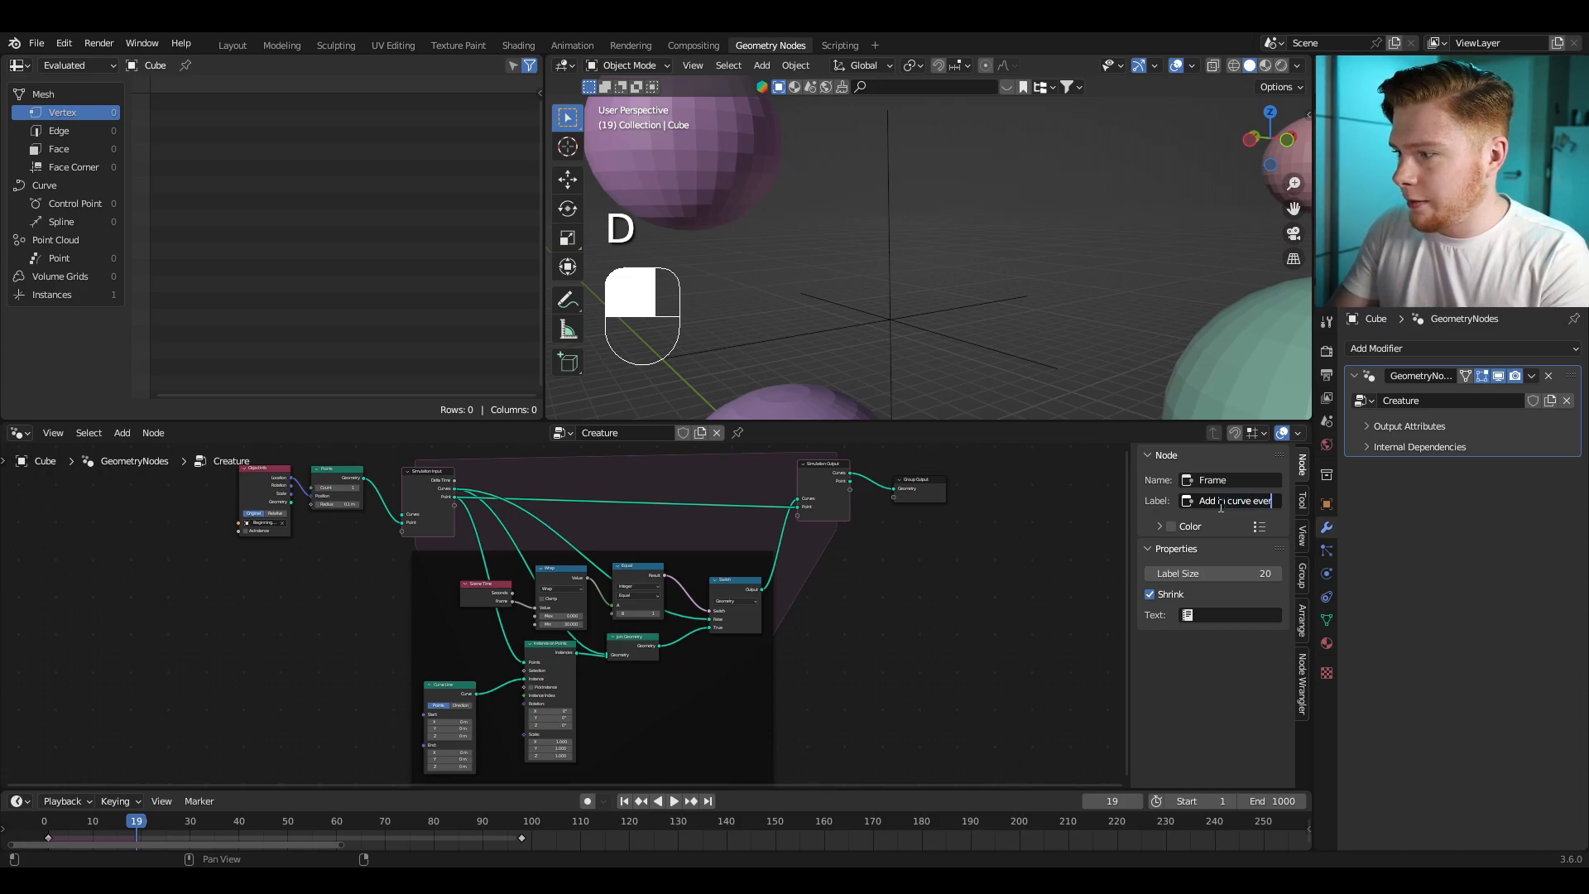
type(" a curve every..")
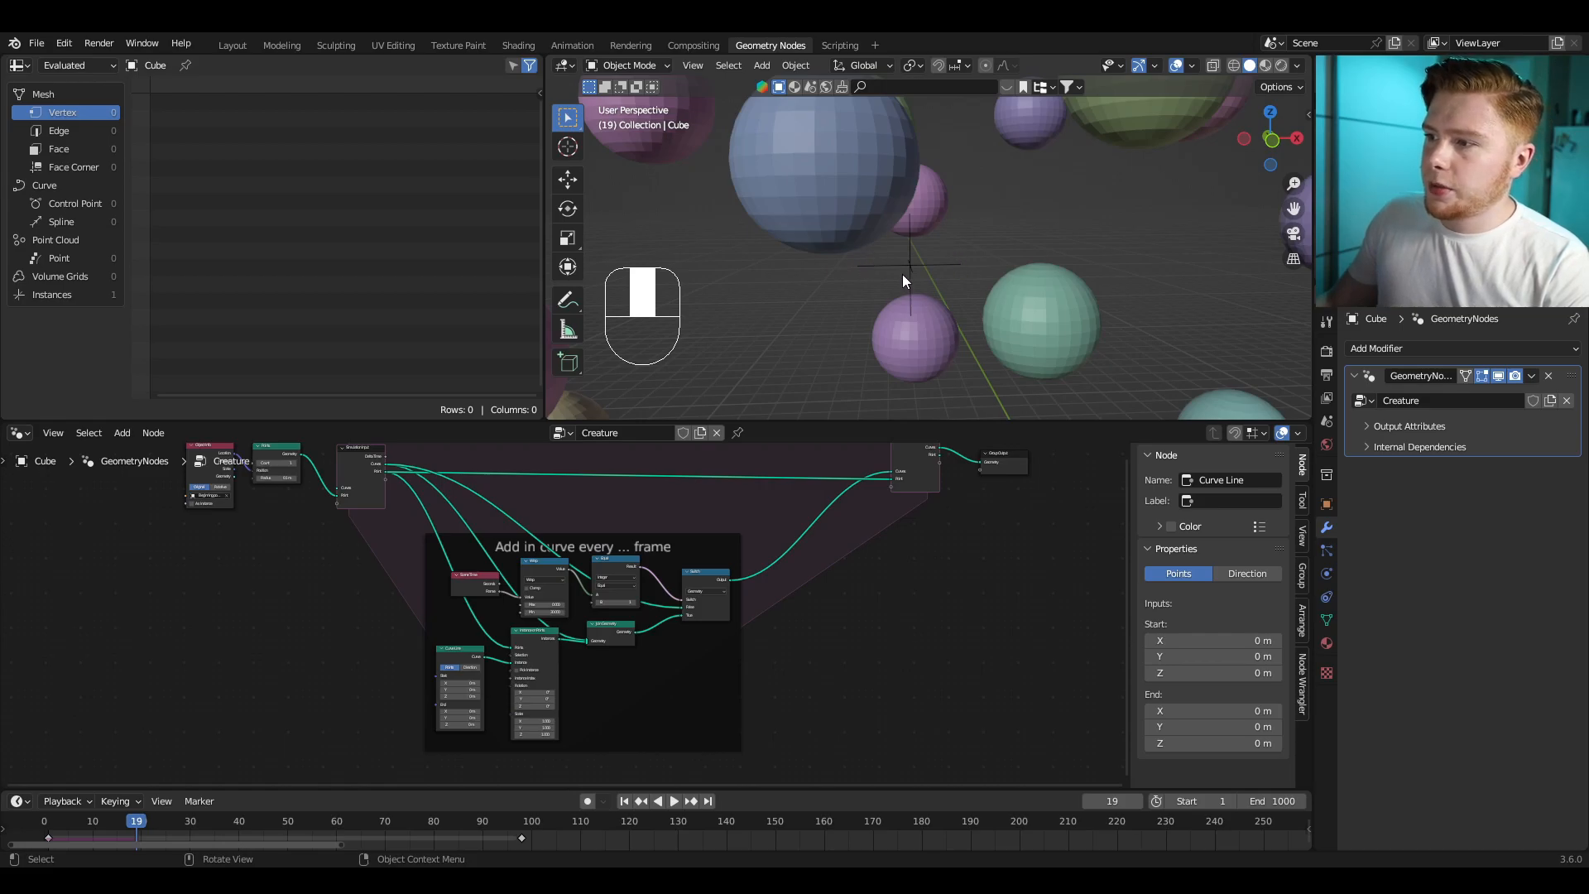
Step: Sketch annotation strokes in the 3D view from the empty's position towards the surrounding target spheres
mouse_move(902, 274)
middle_mouse_down()
mouse_move(984, 263)
mouse_move(951, 295)
middle_mouse_up()
scroll(951, 295, "down", 4)
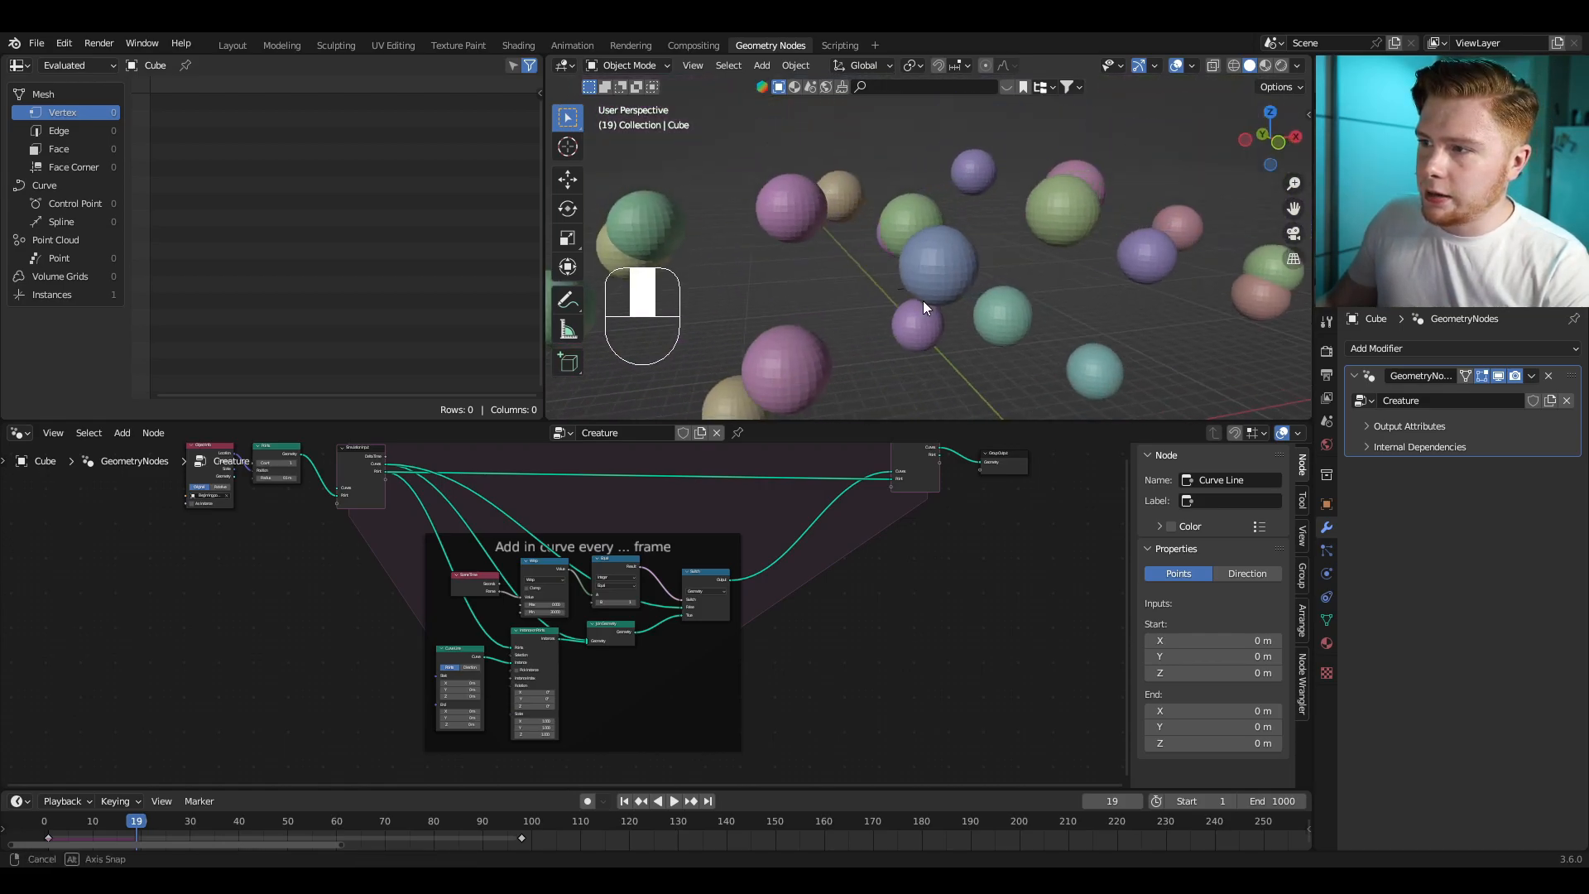
left_click(568, 300)
middle_click_drag(857, 269, 1020, 265)
left_click_drag(1020, 266, 891, 211)
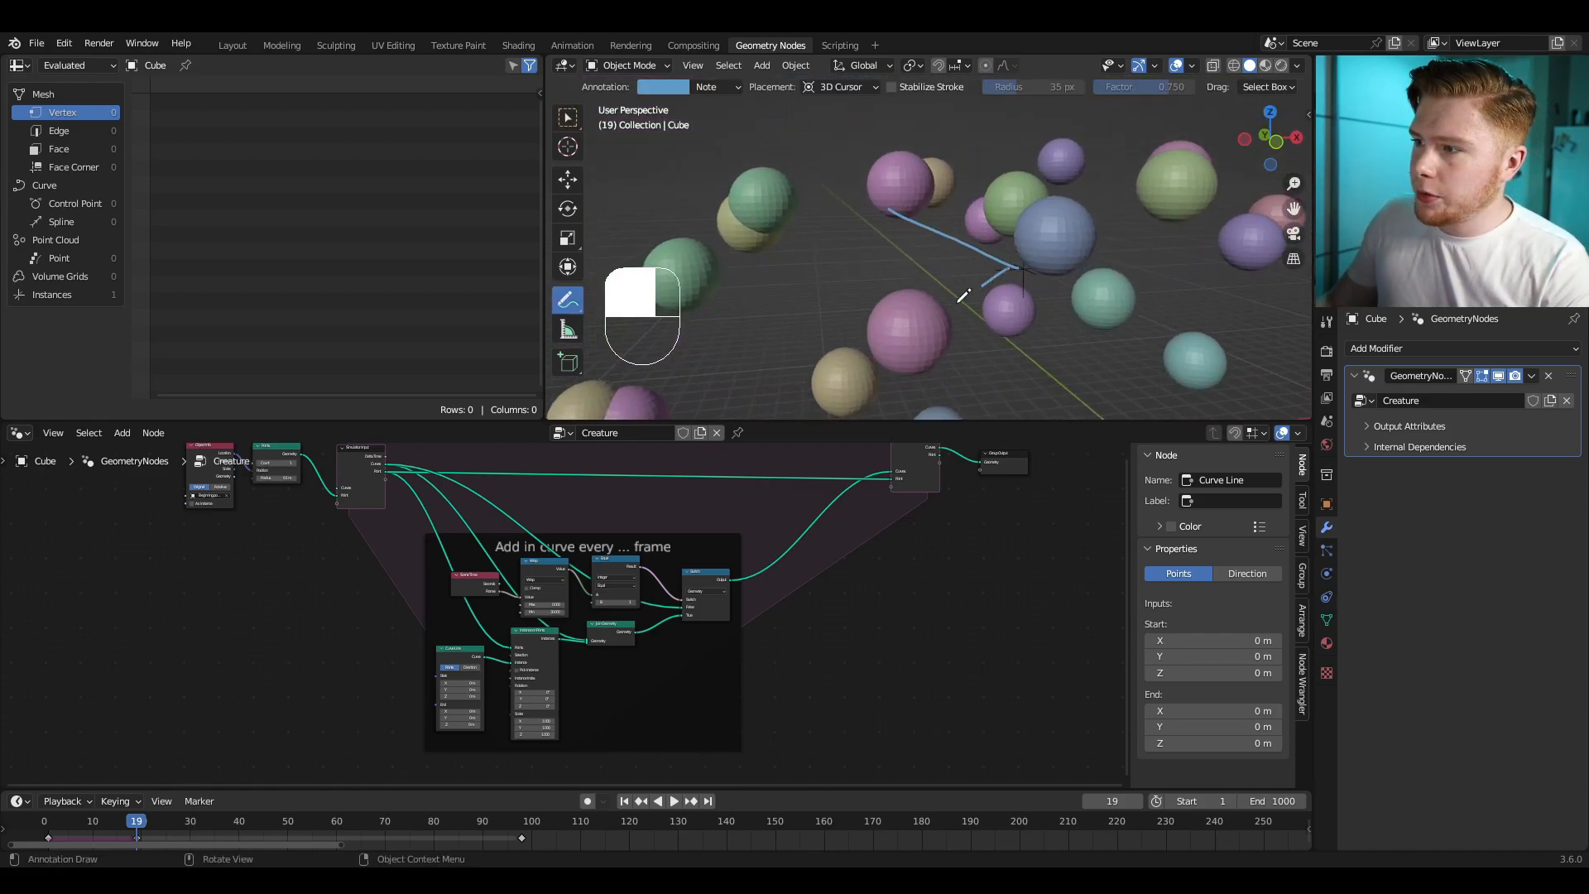
left_click_drag(978, 254, 811, 225)
mouse_move(1021, 266)
left_mouse_down()
mouse_move(979, 190)
mouse_move(1058, 176)
left_mouse_up()
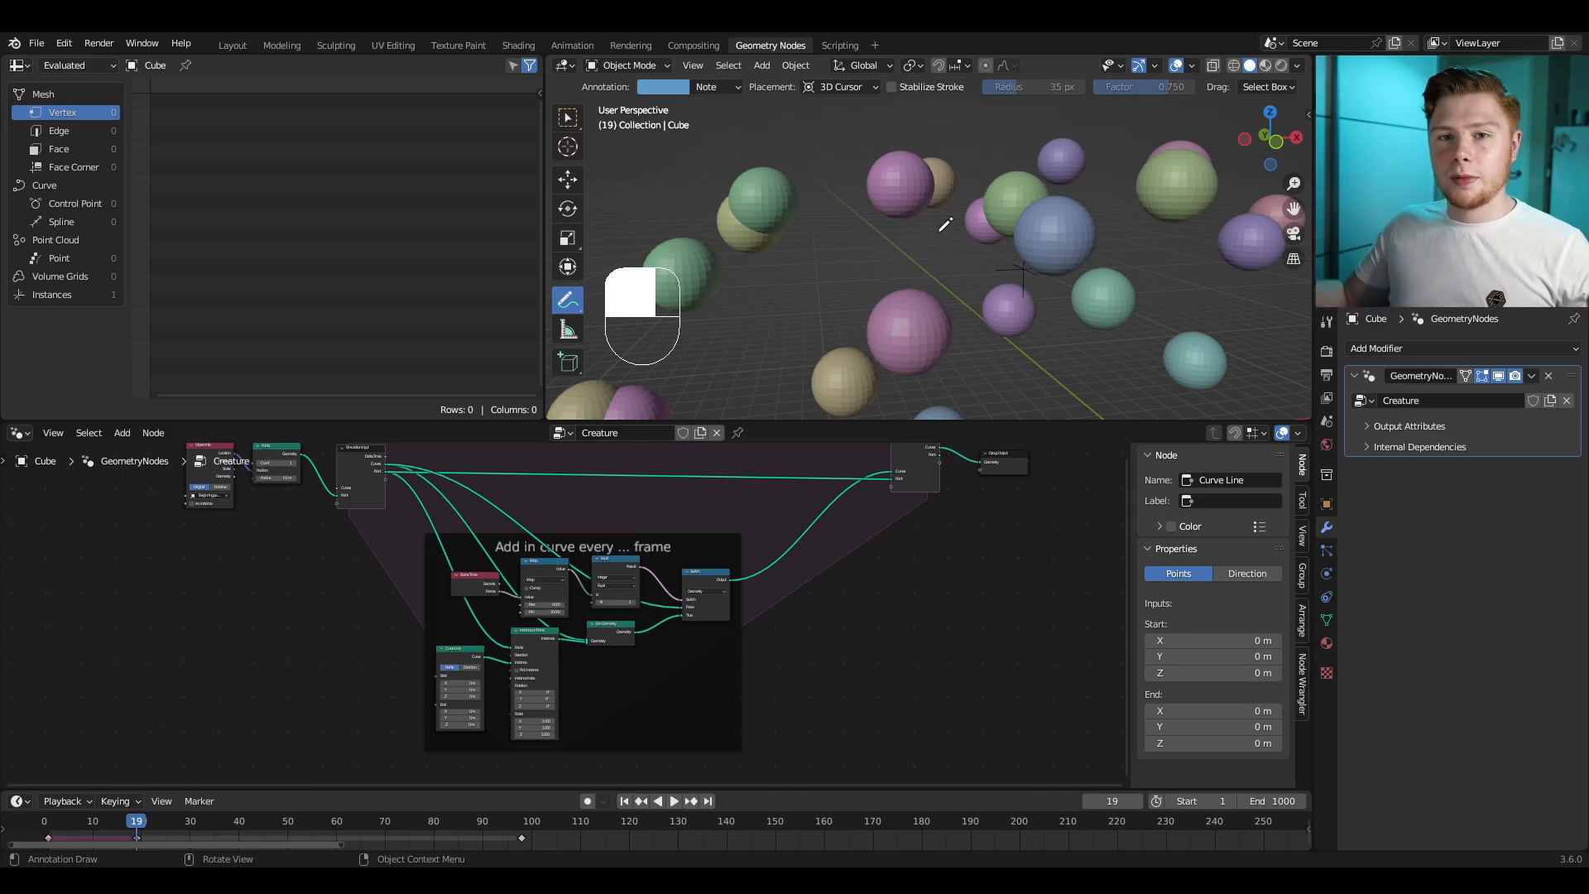
Step: Add a Distribute Points on Faces node above the simulation zone
scroll(495, 653, "up", 2)
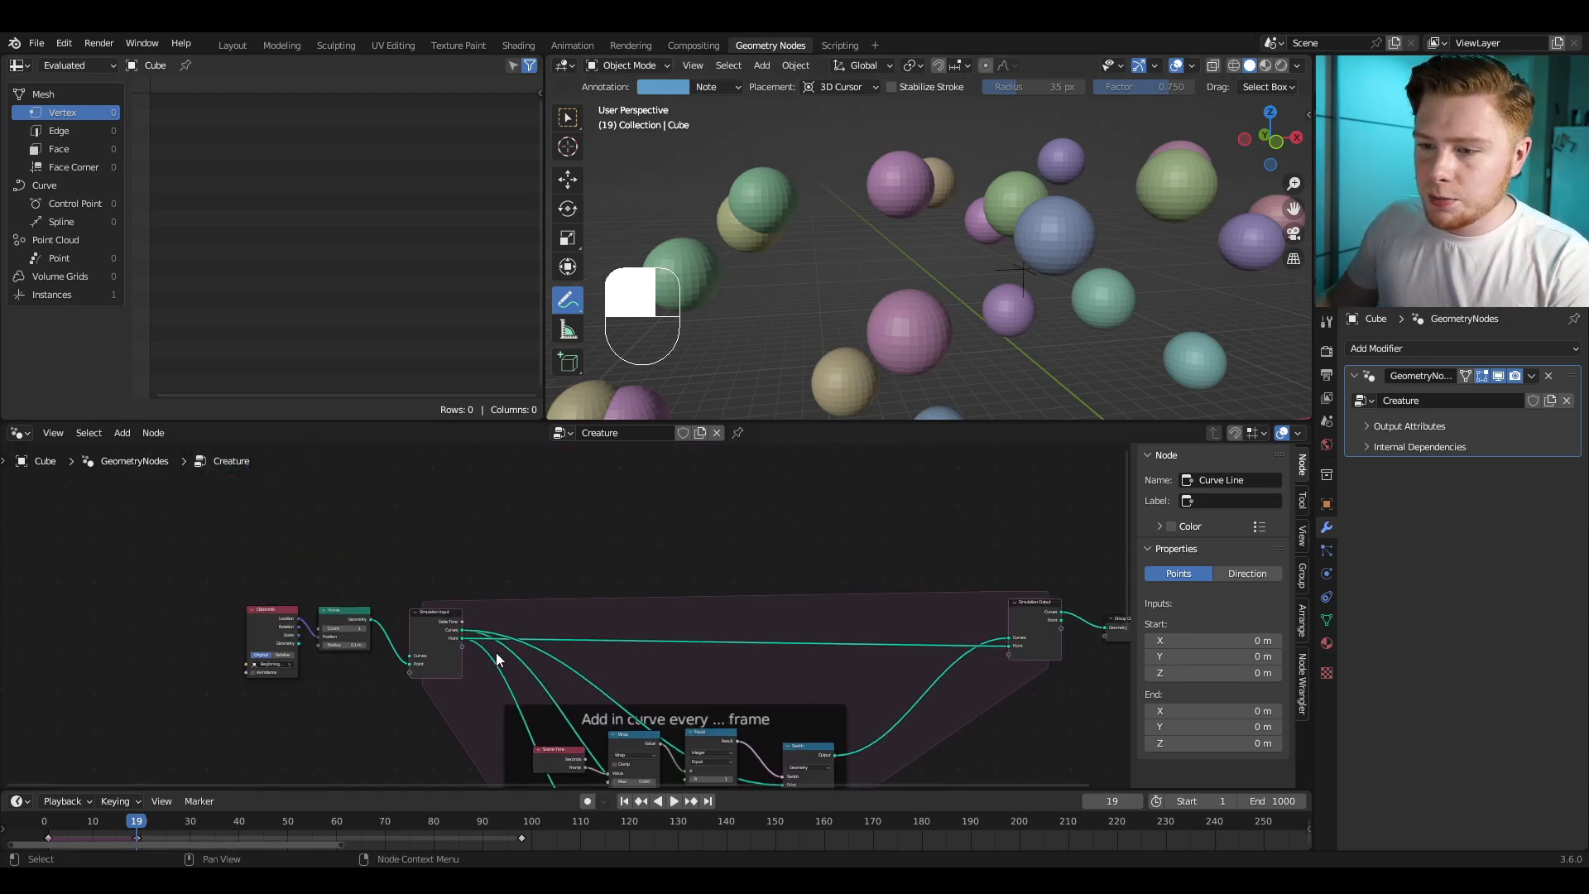
key("shift+a")
left_click(445, 469)
type("dist")
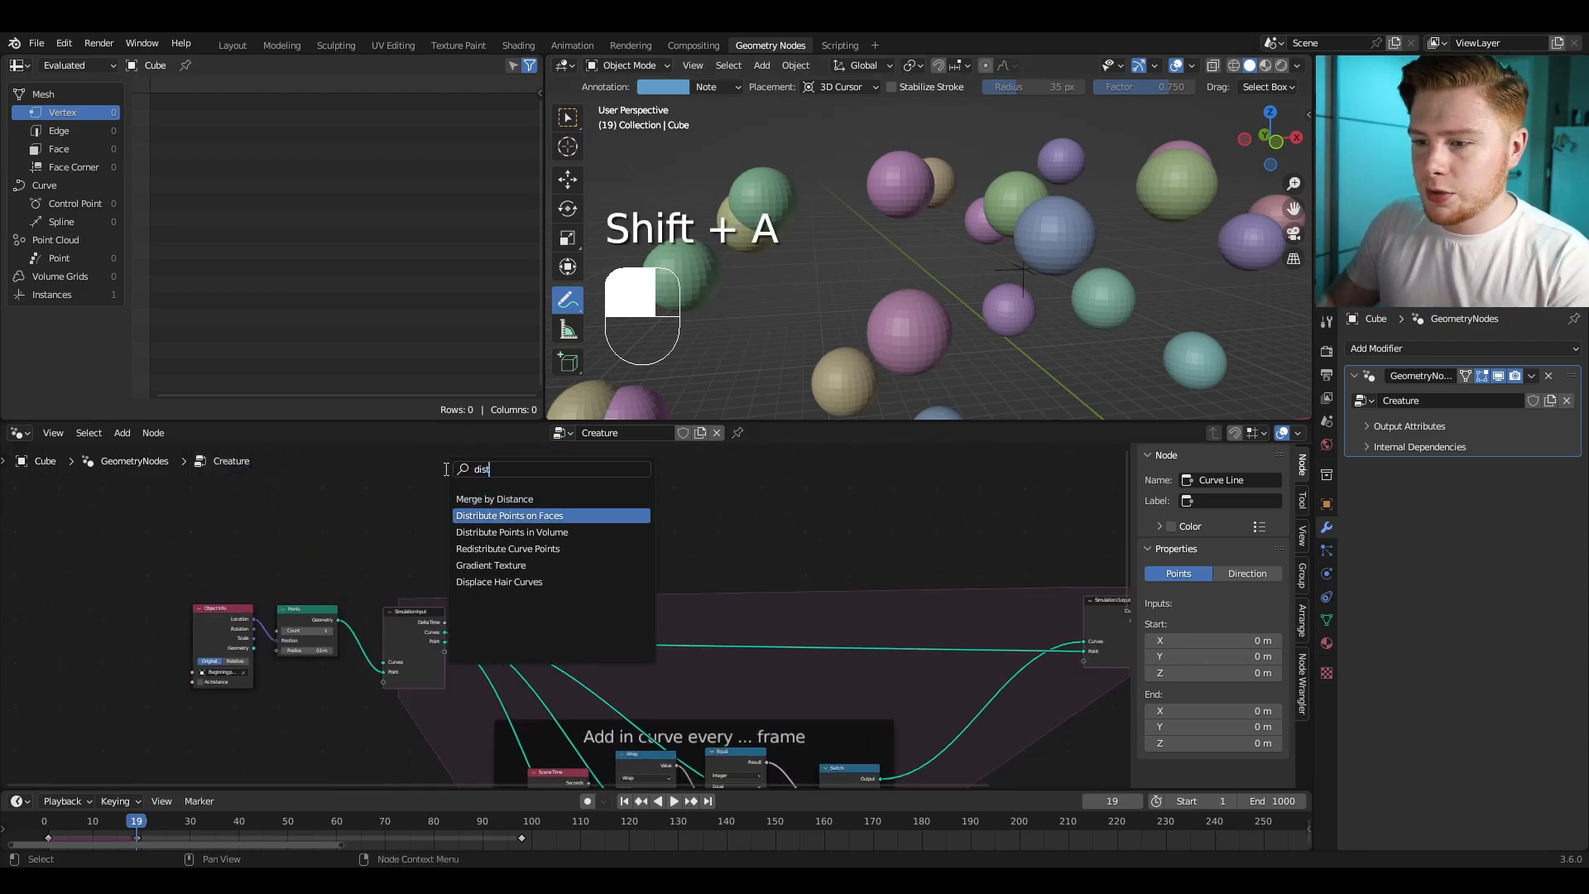
left_click(509, 515)
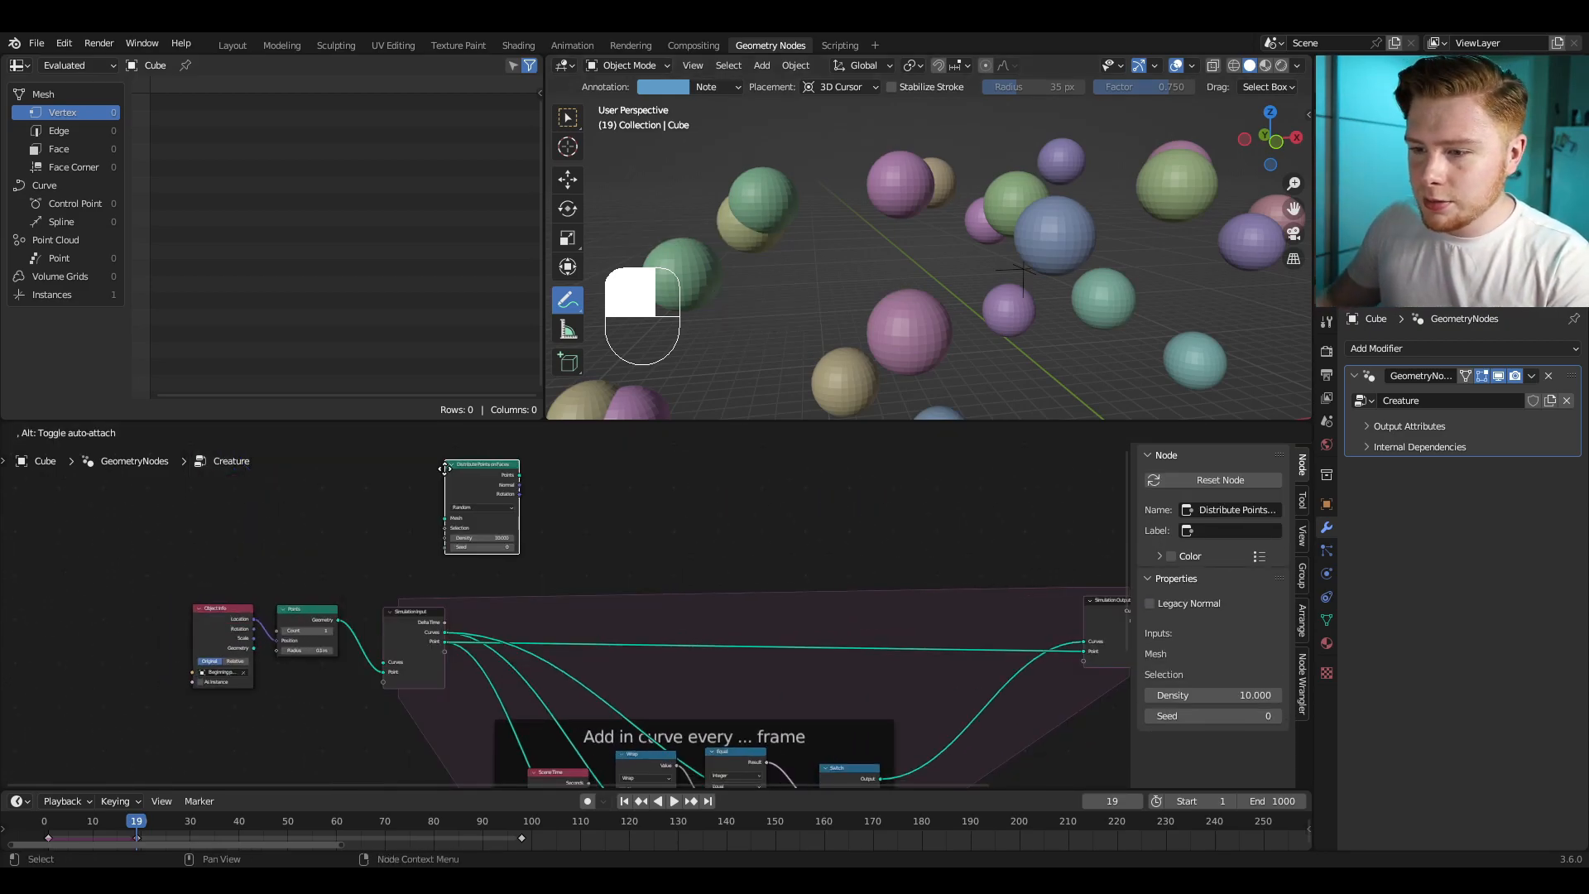
scroll(508, 568, "up", 3)
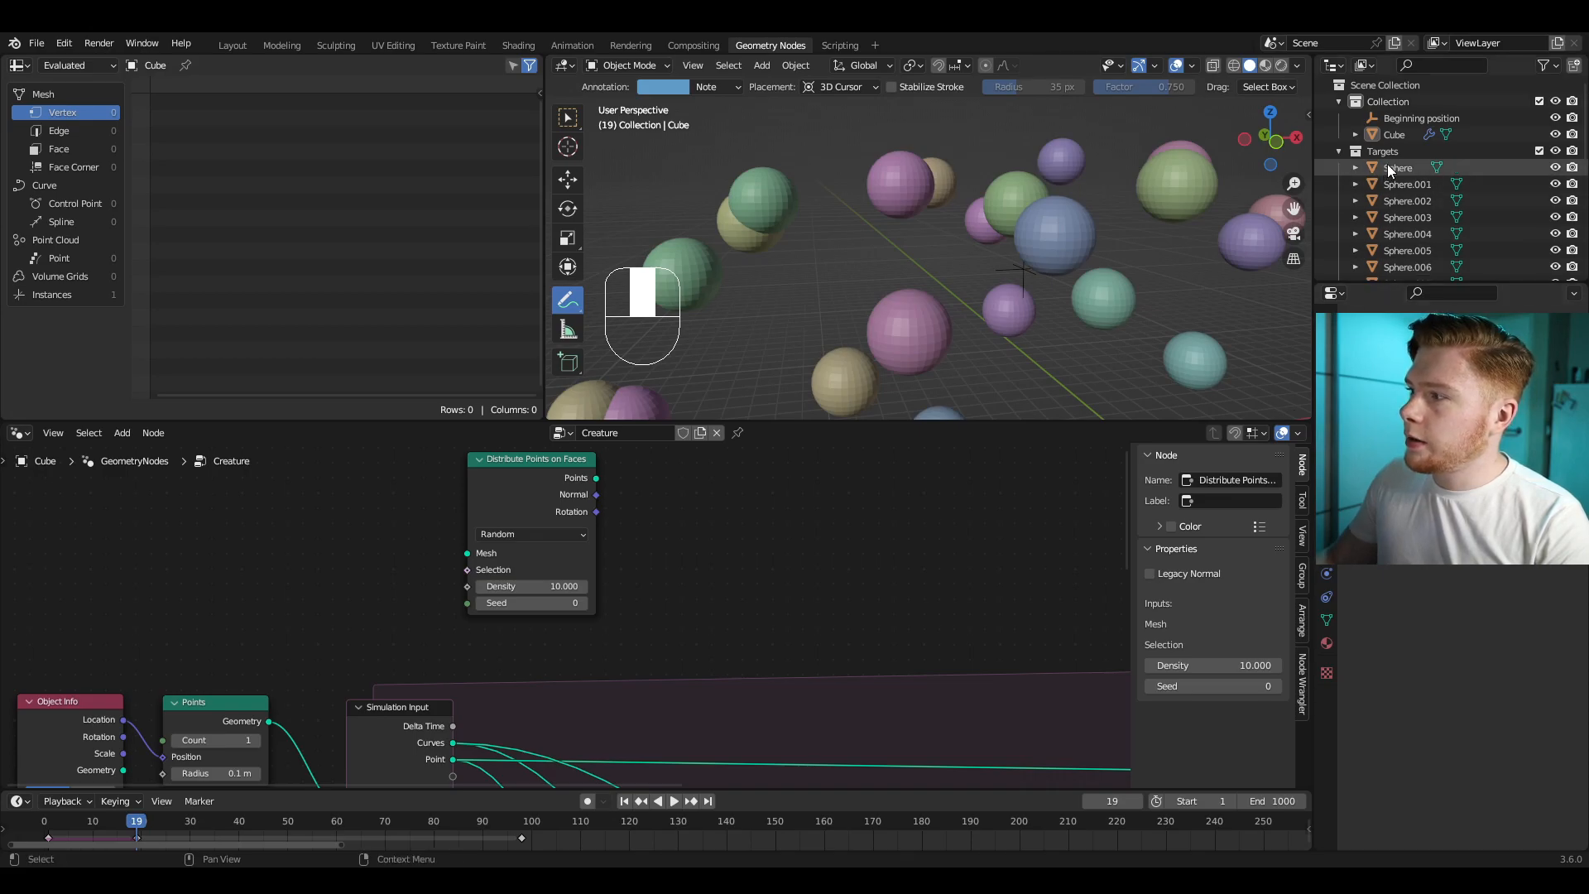
Step: Bring the Targets collection in as a Collection Info node, set to Relative with Separate Children enabled, placed before Distribute Points on Faces
left_click_drag(1389, 151, 220, 490)
middle_click_drag(279, 516, 554, 562)
left_click(473, 559)
scroll(470, 542, "up", 6)
left_click(419, 603)
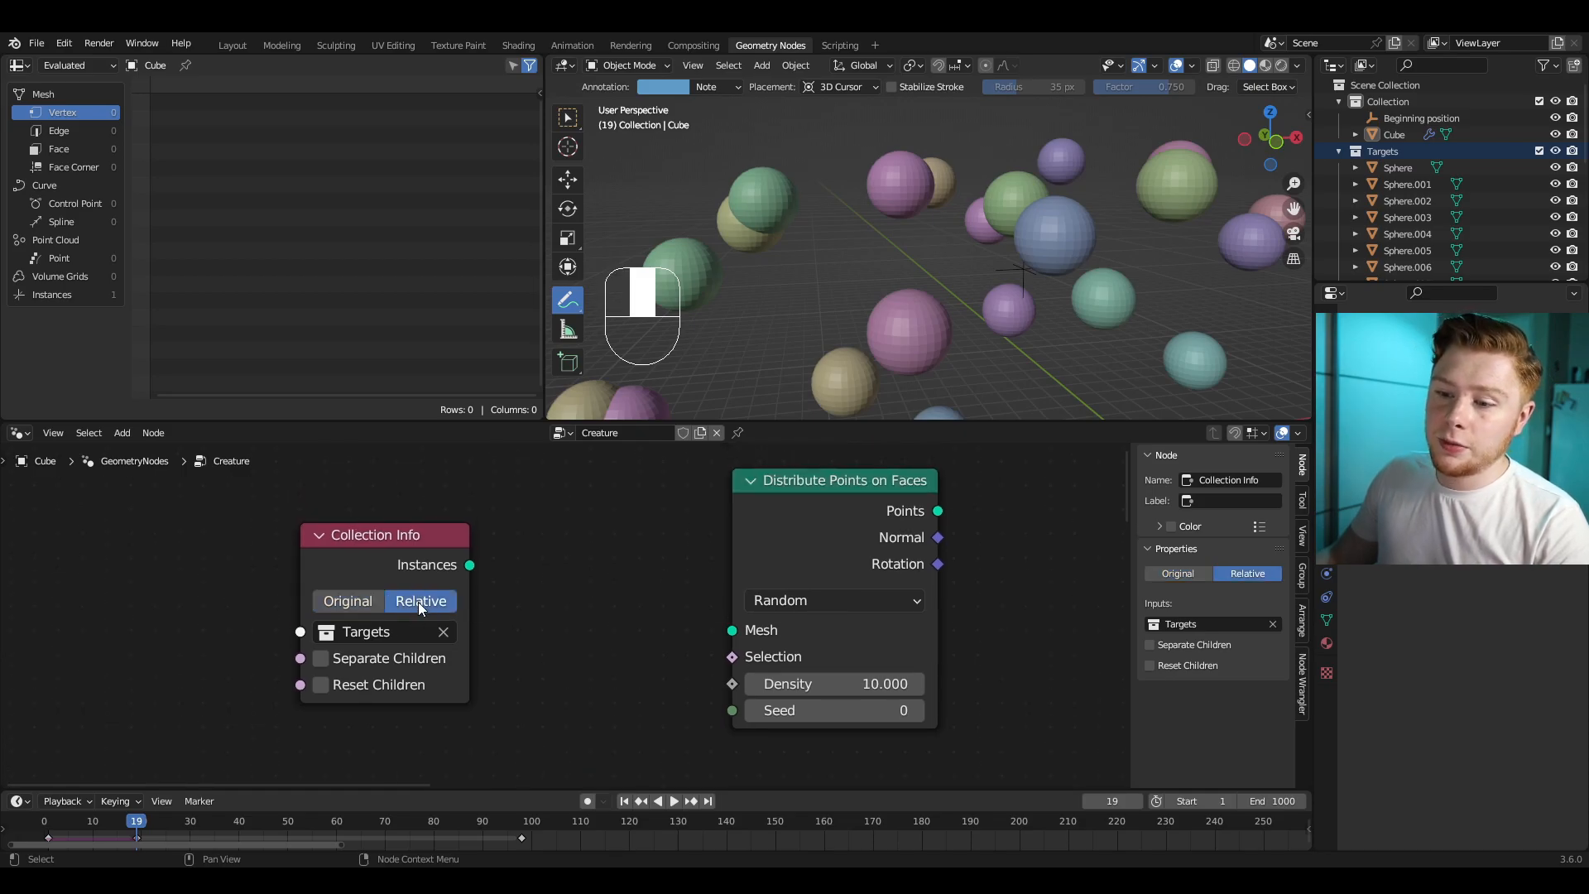
left_click(322, 659)
left_click_drag(453, 542, 361, 538)
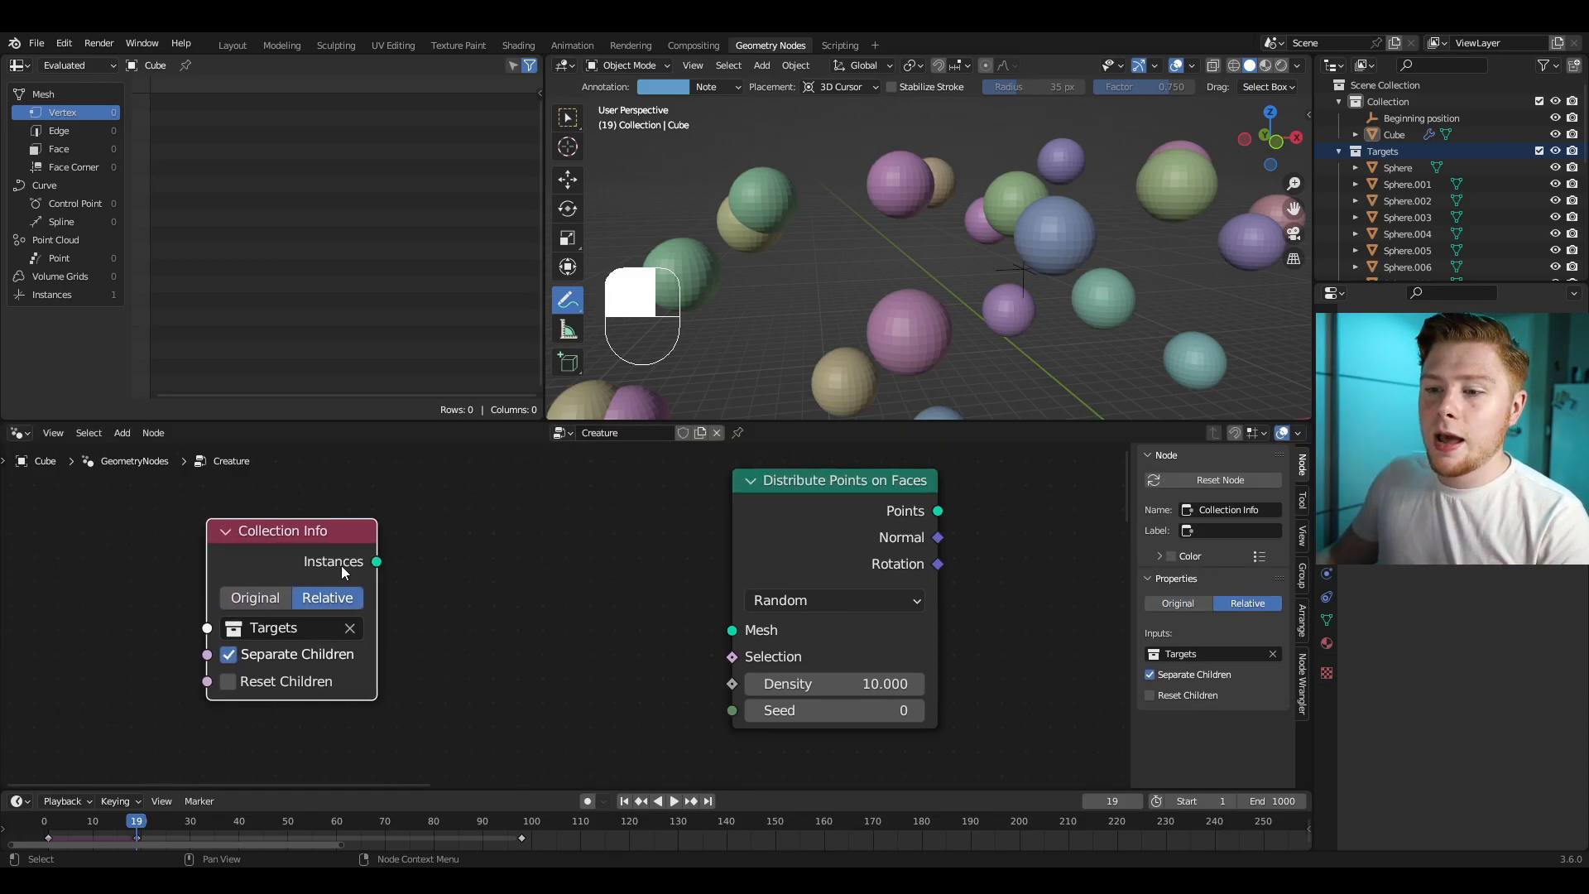
Step: Add a Realize Instances node and wire Collection Info through it into the Mesh input of Distribute Points on Faces
key("shift+a")
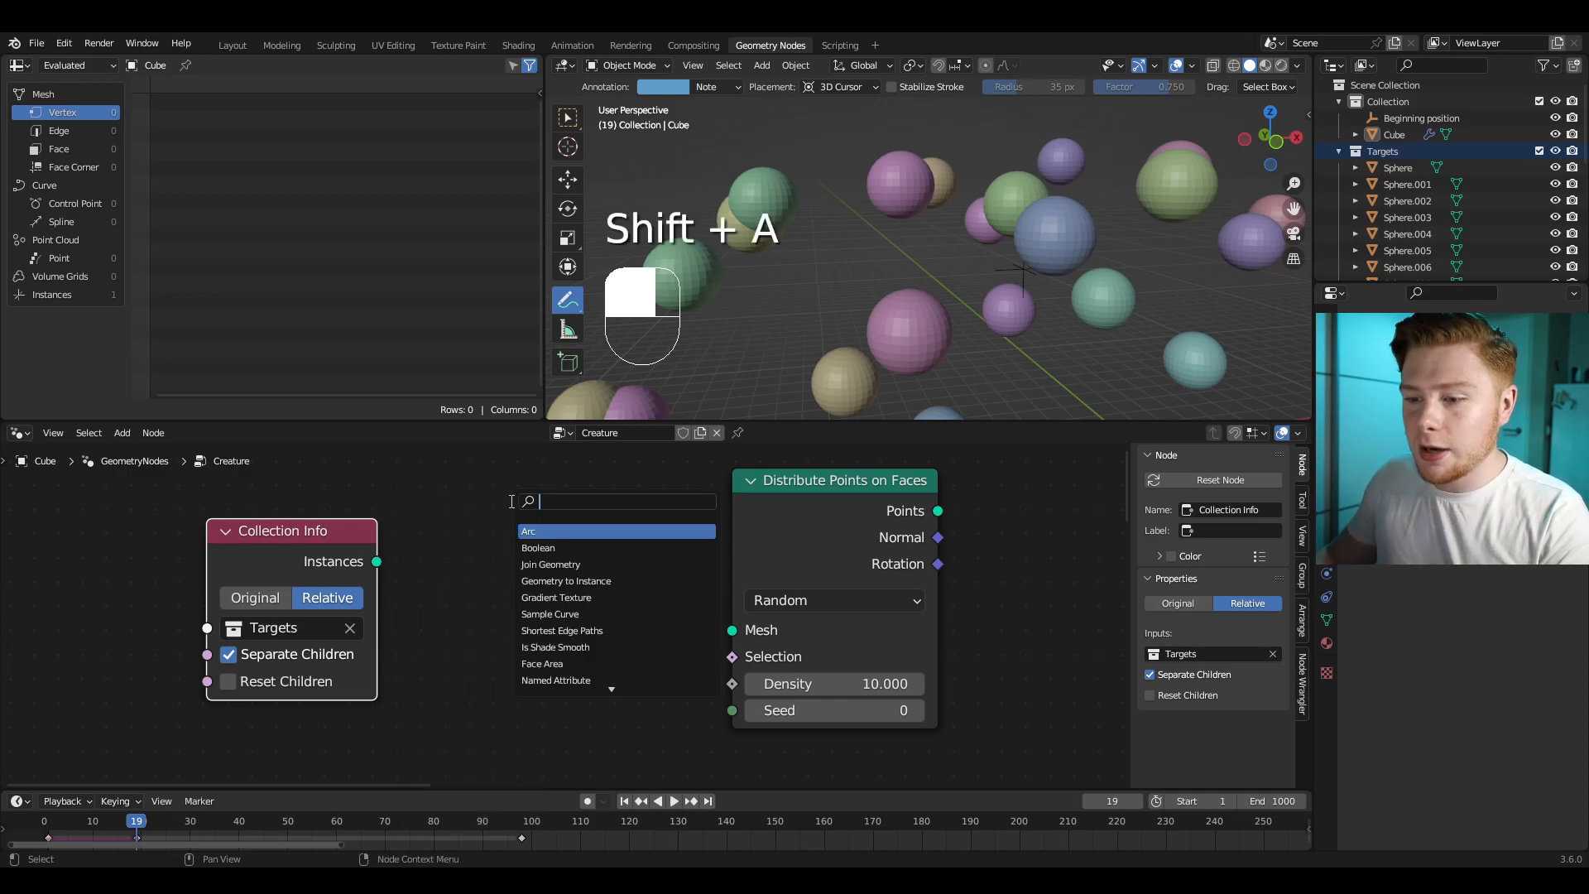
type("real")
key("Return")
left_click(443, 562)
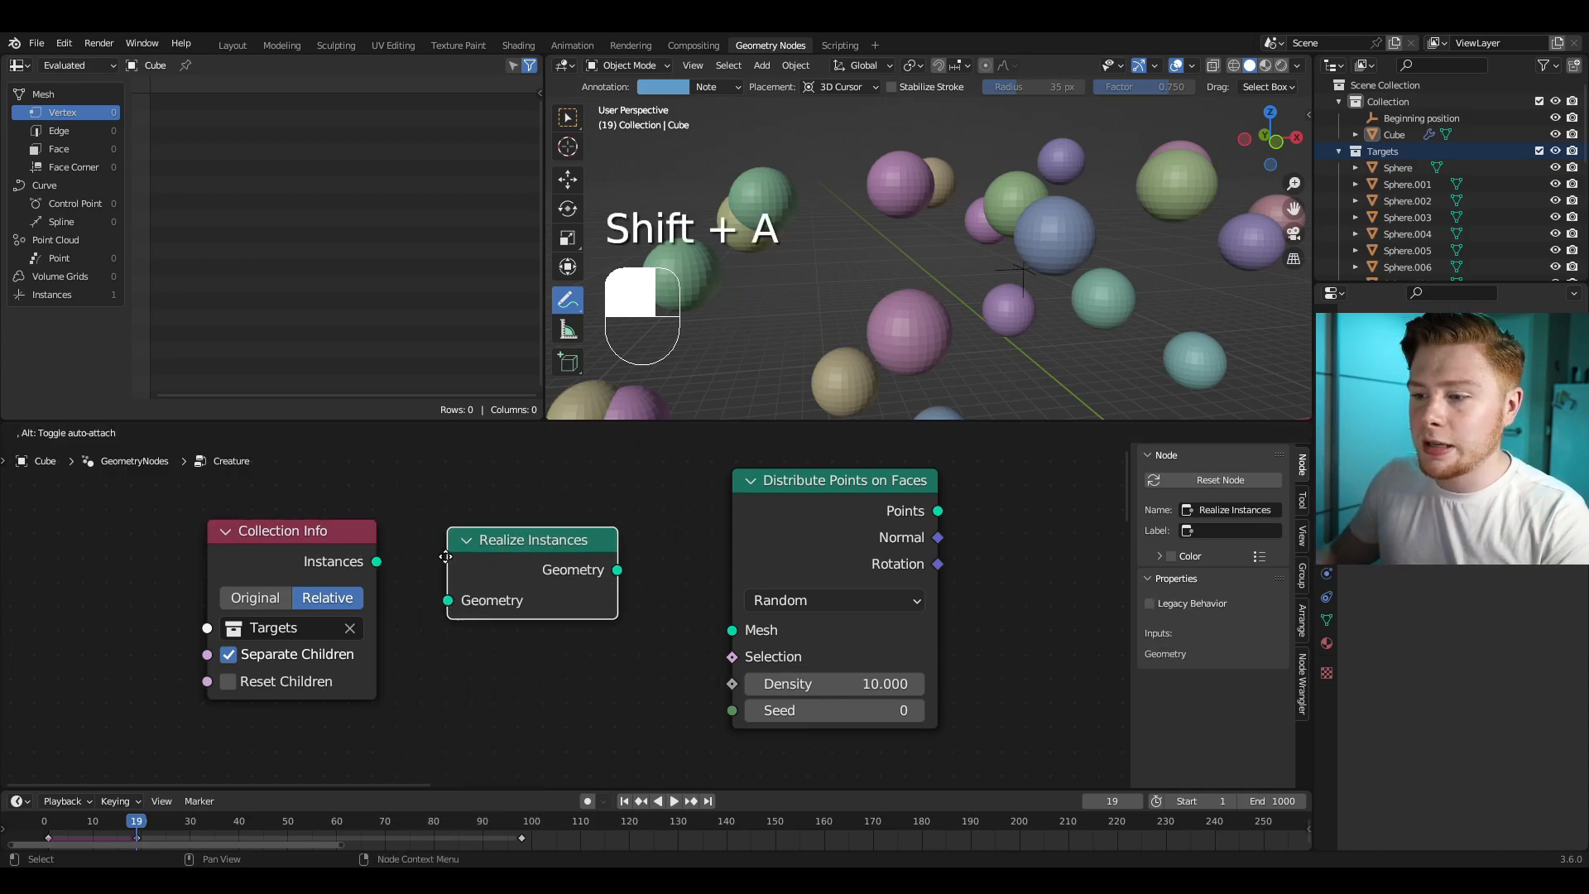
left_click_drag(377, 561, 448, 614)
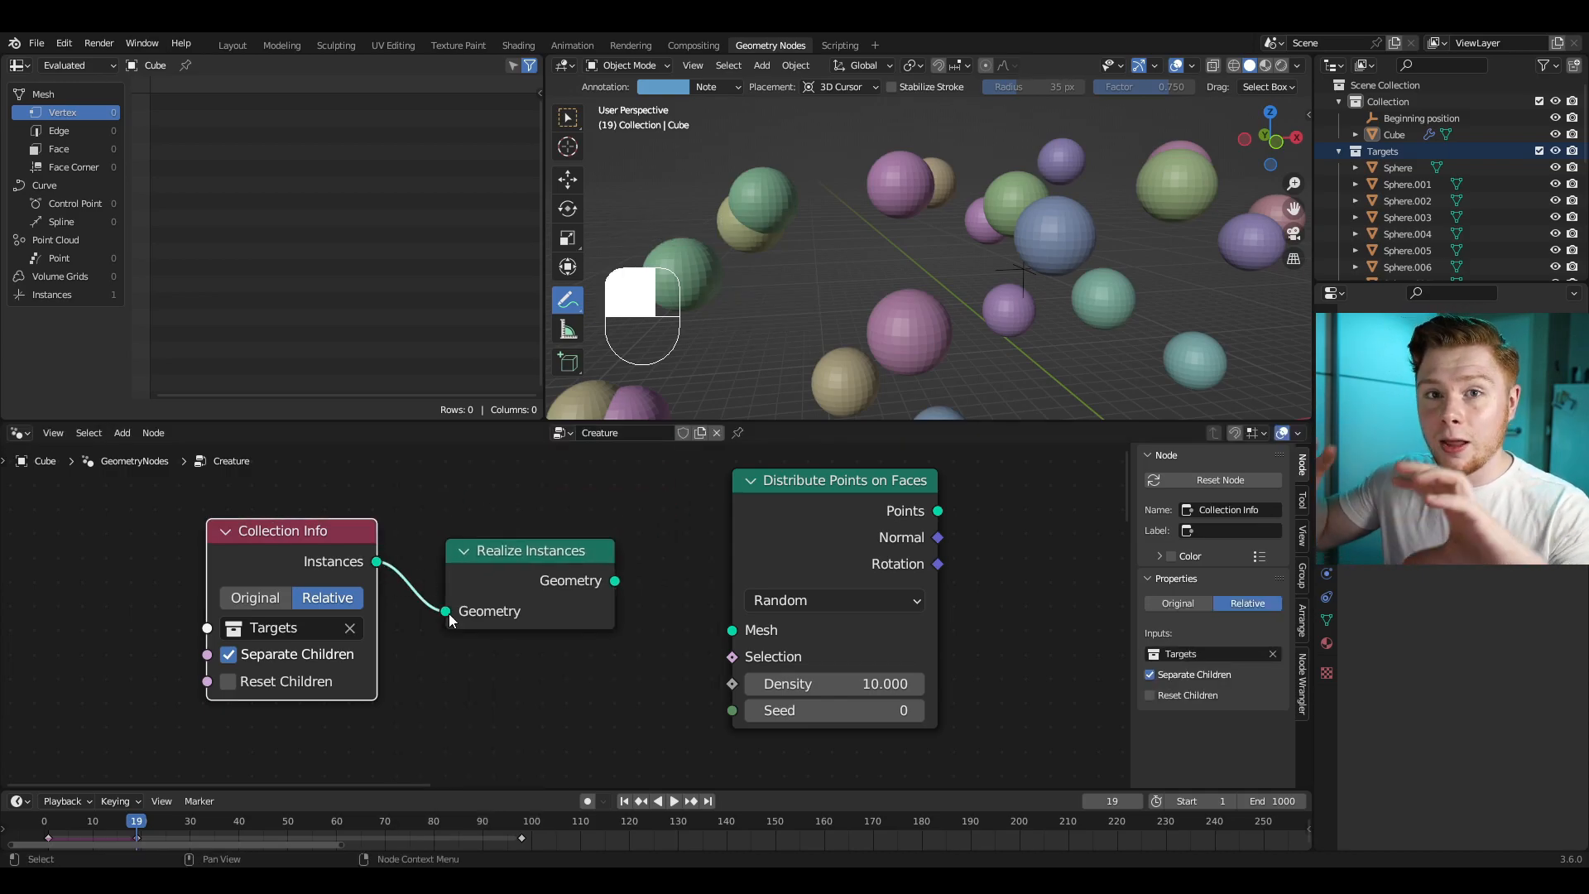
middle_click_drag(621, 581, 553, 564)
left_click_drag(550, 564, 667, 614)
Step: Preview the Distribute Points on Faces output and inspect the scattered points on the target spheres
middle_click_drag(1015, 567, 702, 582)
scroll(703, 583, "down", 4)
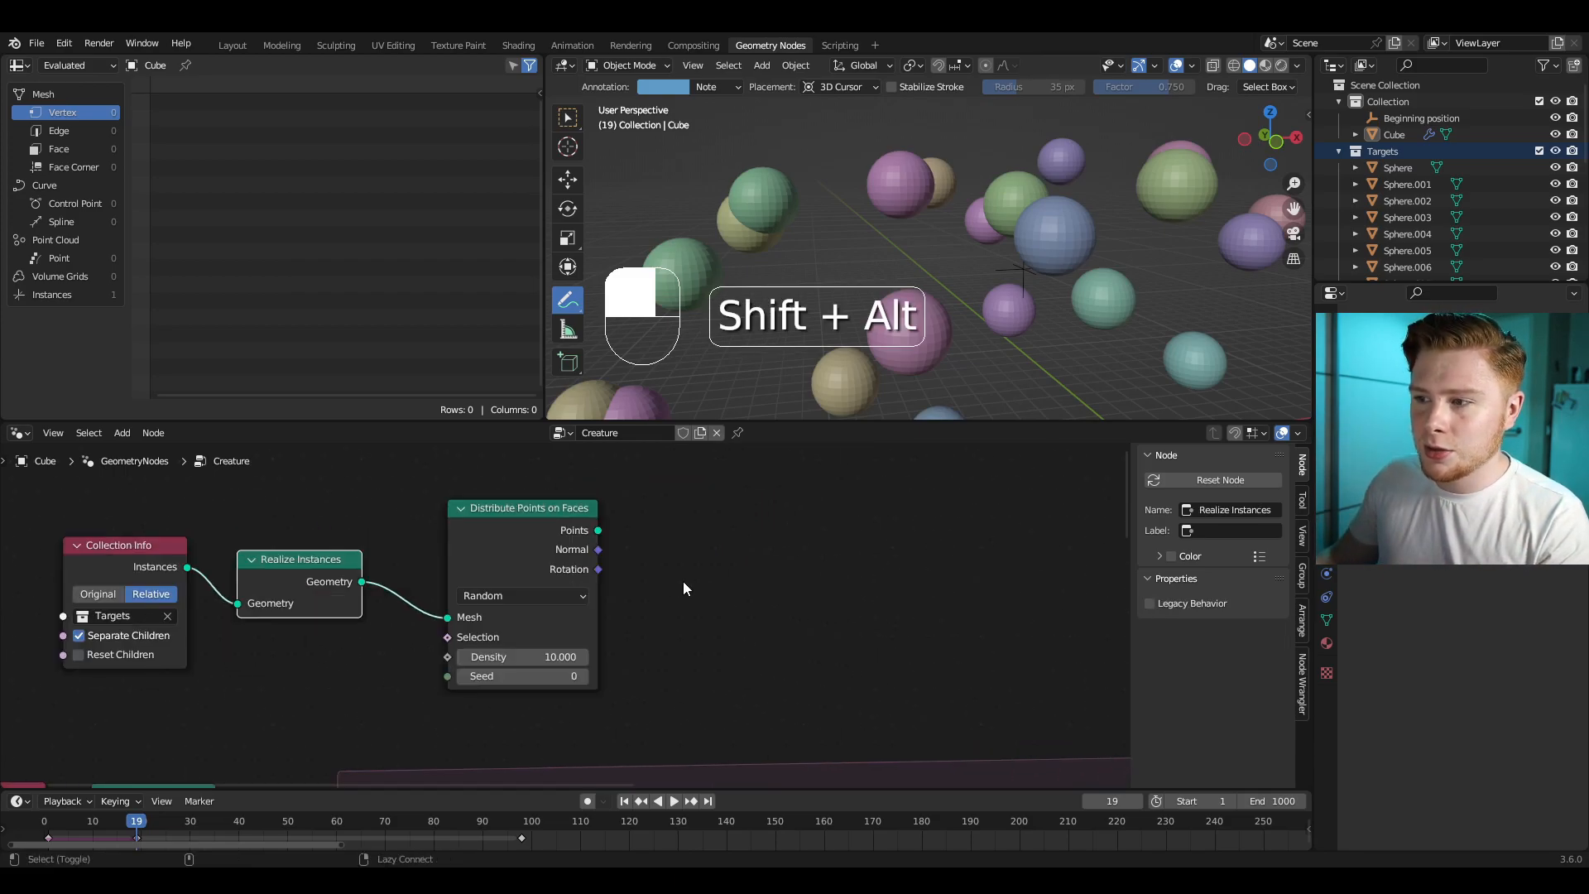
left_click(543, 543, "alt+shift")
scroll(859, 235, "up", 3)
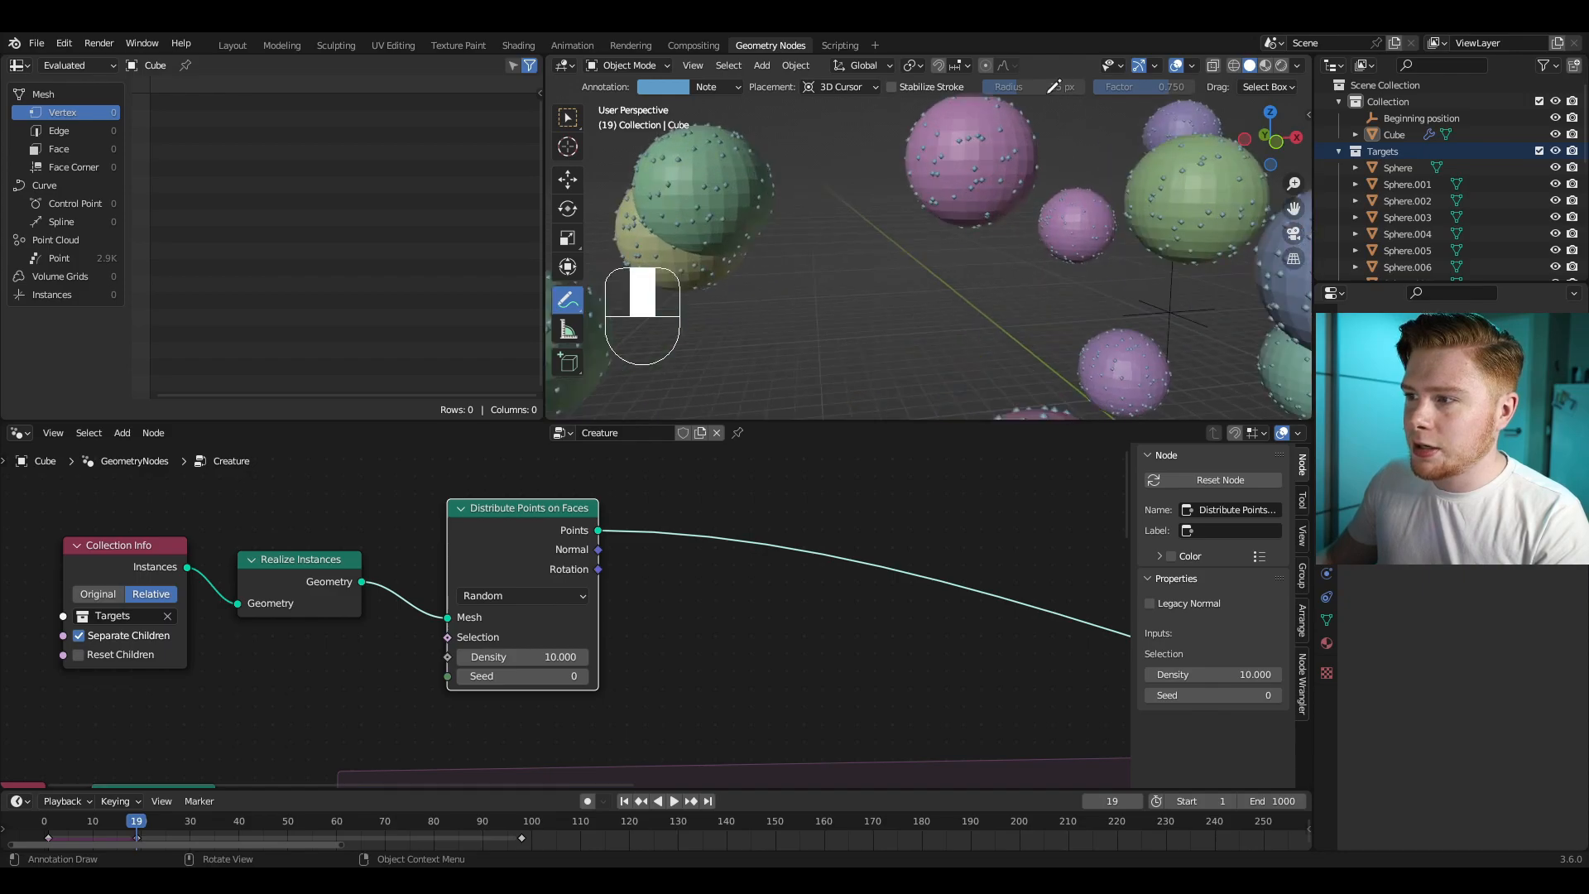
scroll(776, 190, "down", 5)
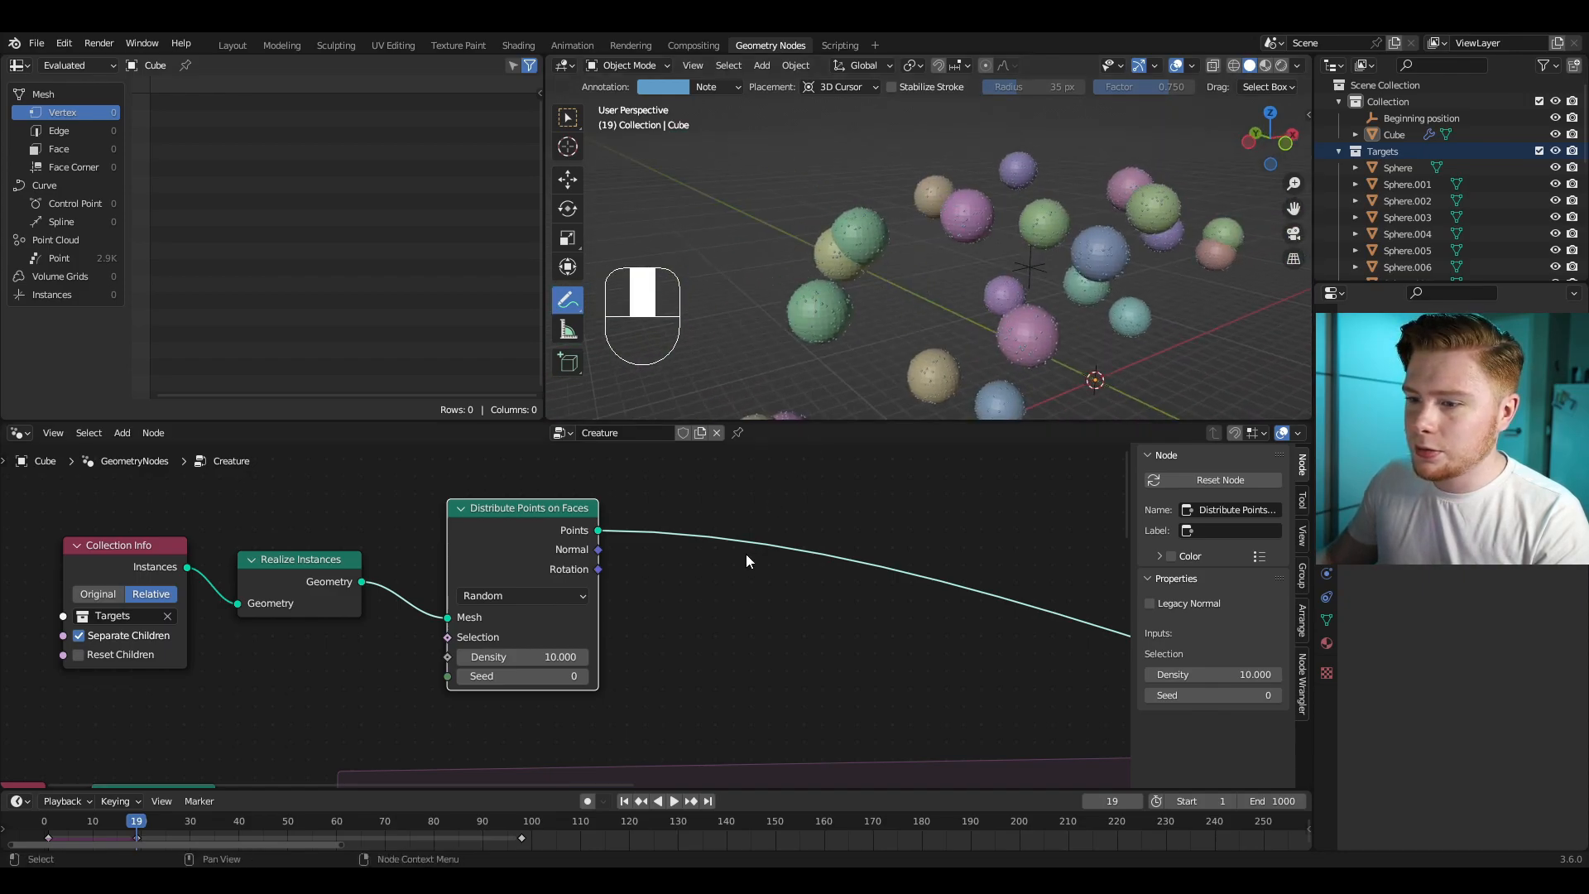
Step: Set the Distribute Points on Faces density to 100 and check the point coverage on the spheres
scroll(745, 617, "up", 3)
left_click(620, 640)
type("100")
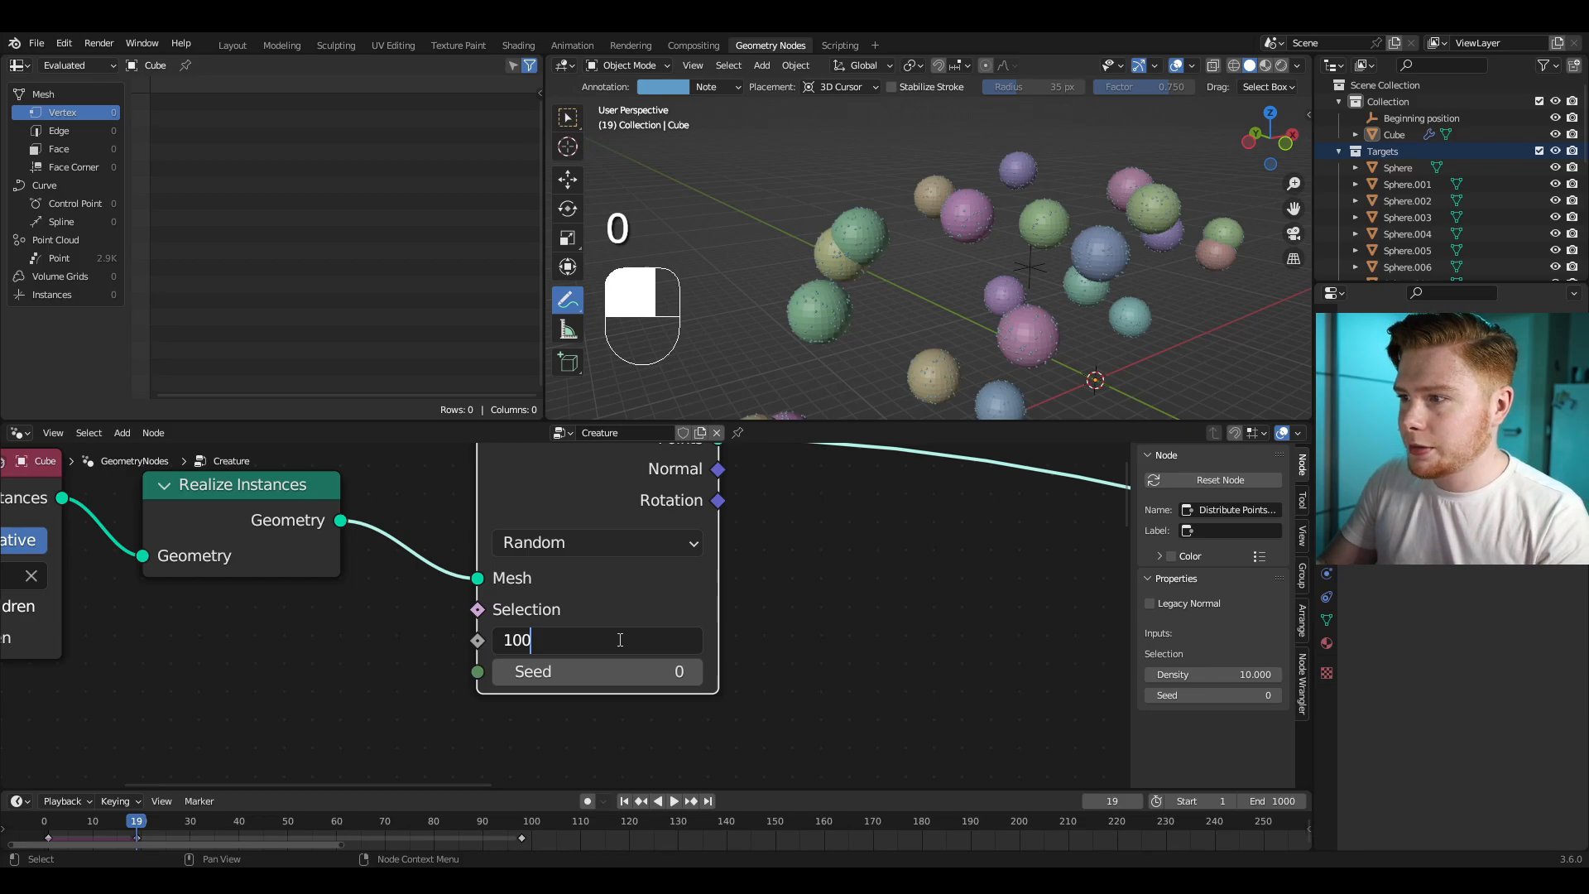
key("Return")
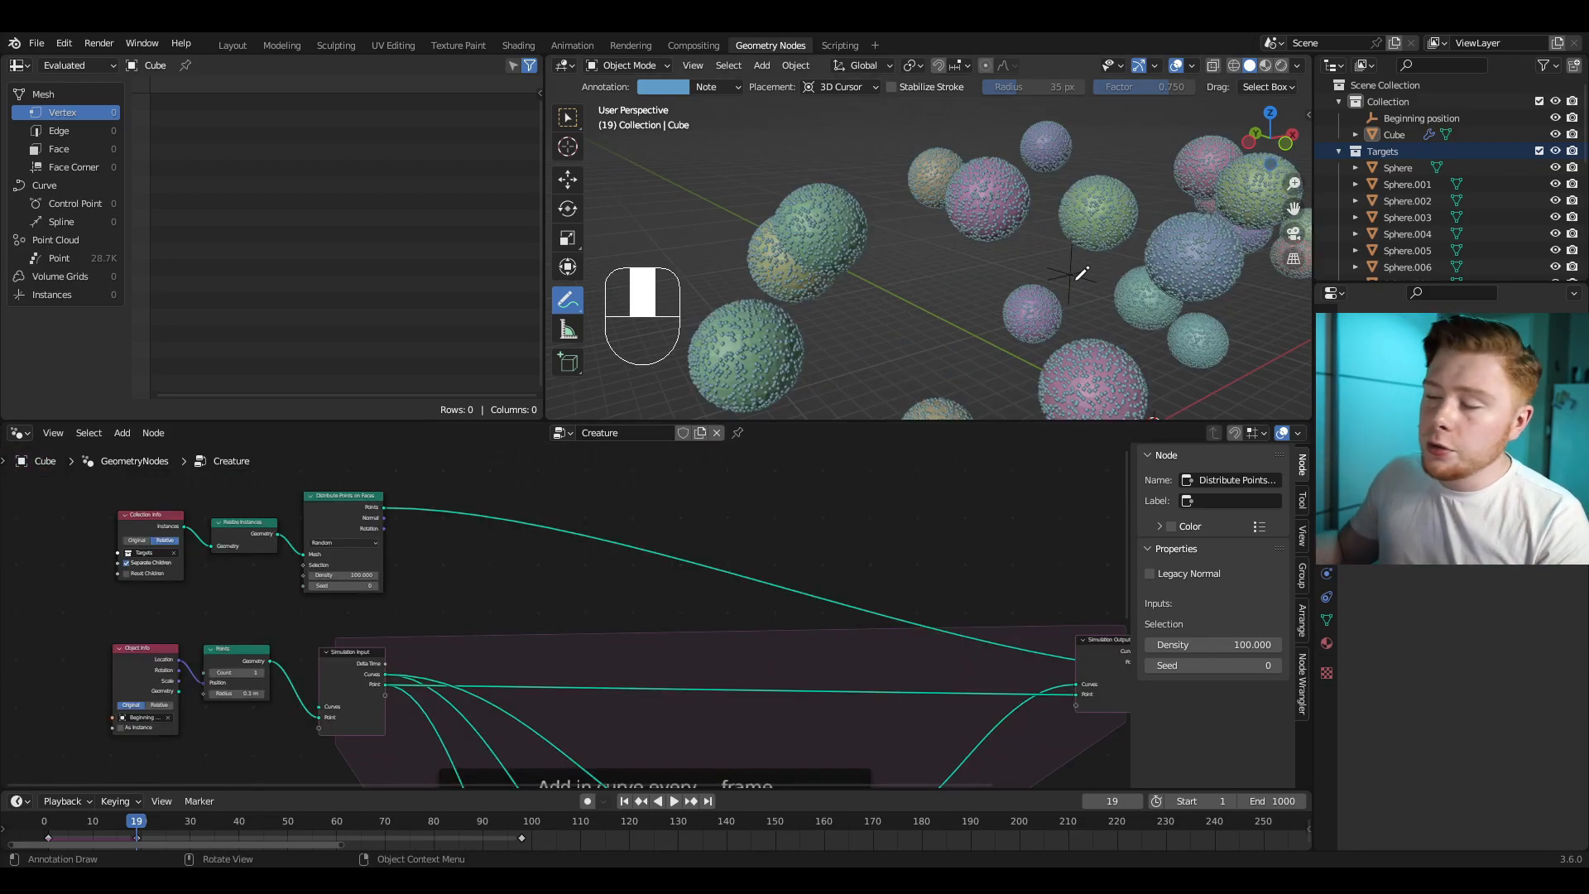
scroll(1082, 273, "down", 3)
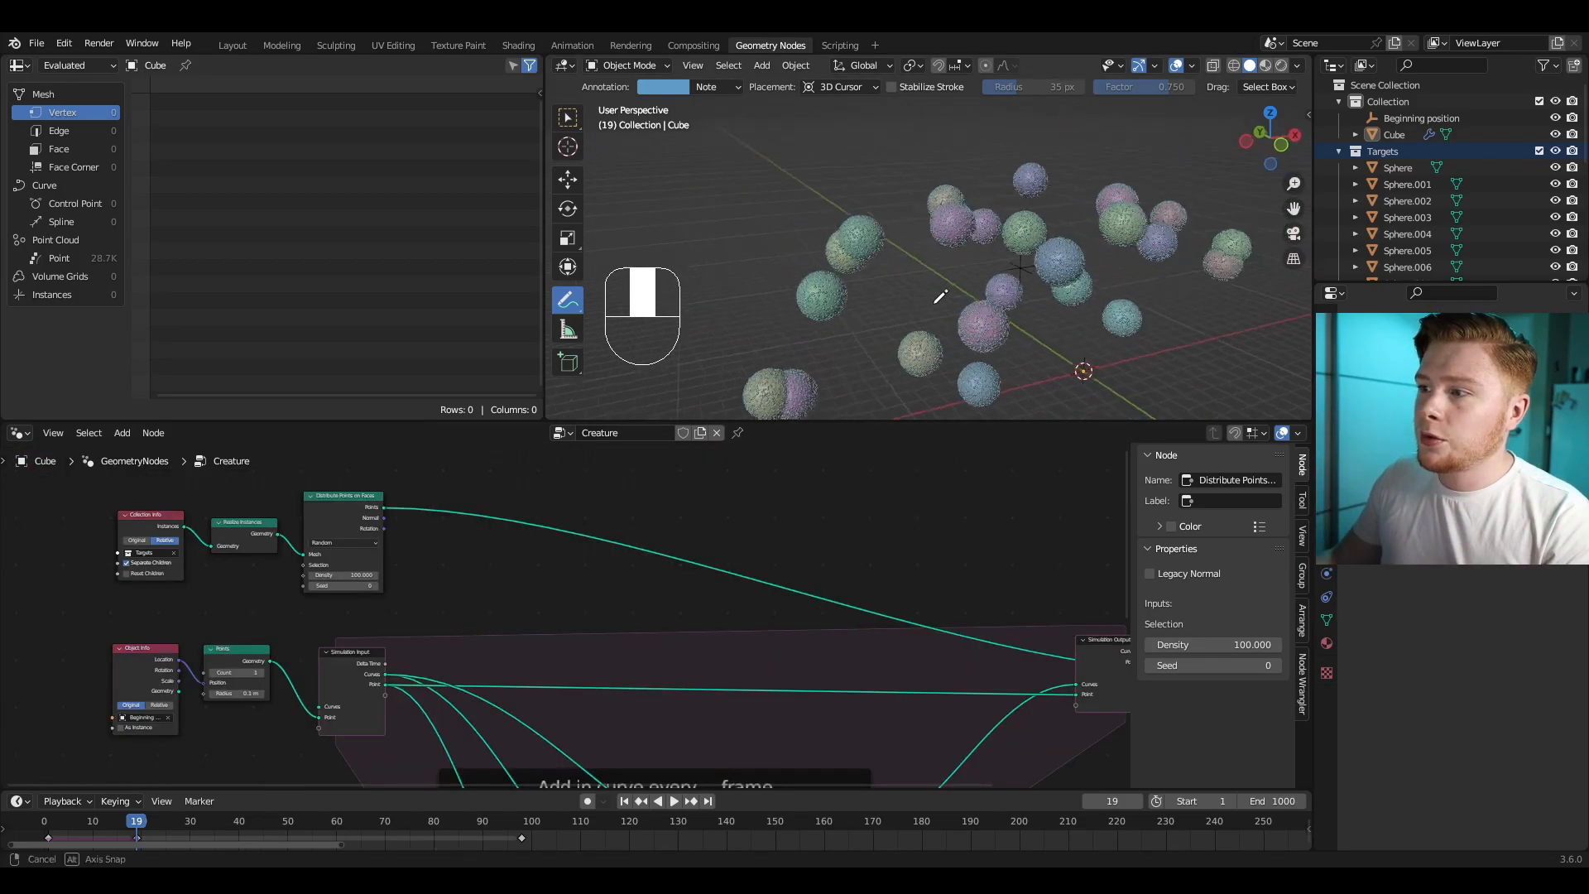
middle_click_drag(944, 390, 928, 290)
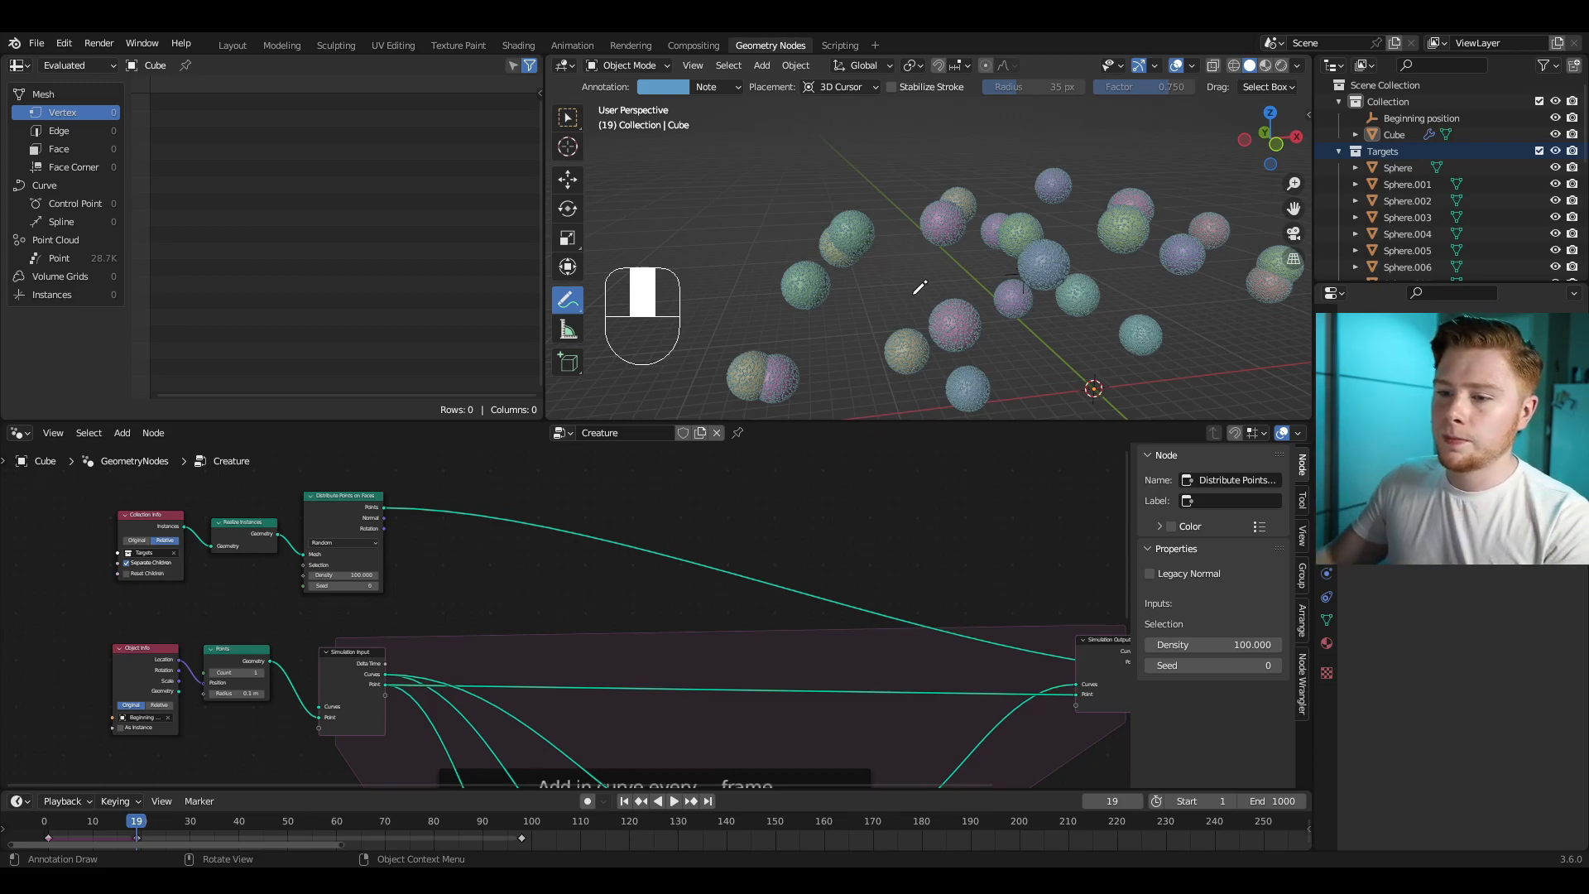
Step: Add a Sample Index node fed by the distributed points and set its data type to Vector
scroll(570, 629, "up", 3)
key("shift+a")
left_click(587, 502)
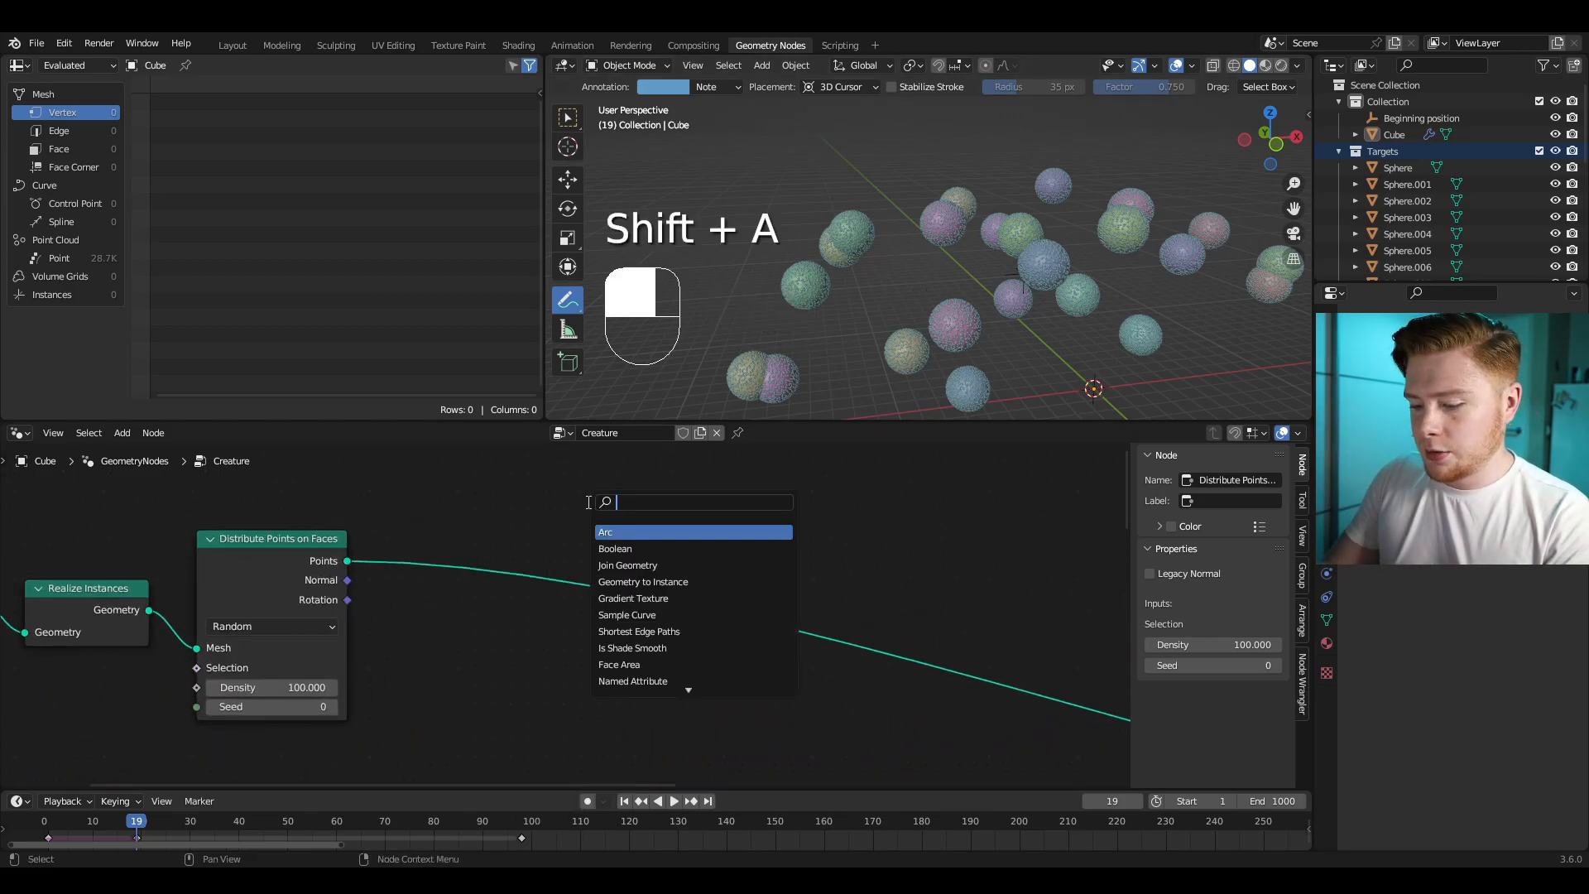
type("sam in")
left_click(627, 548)
left_click(629, 547)
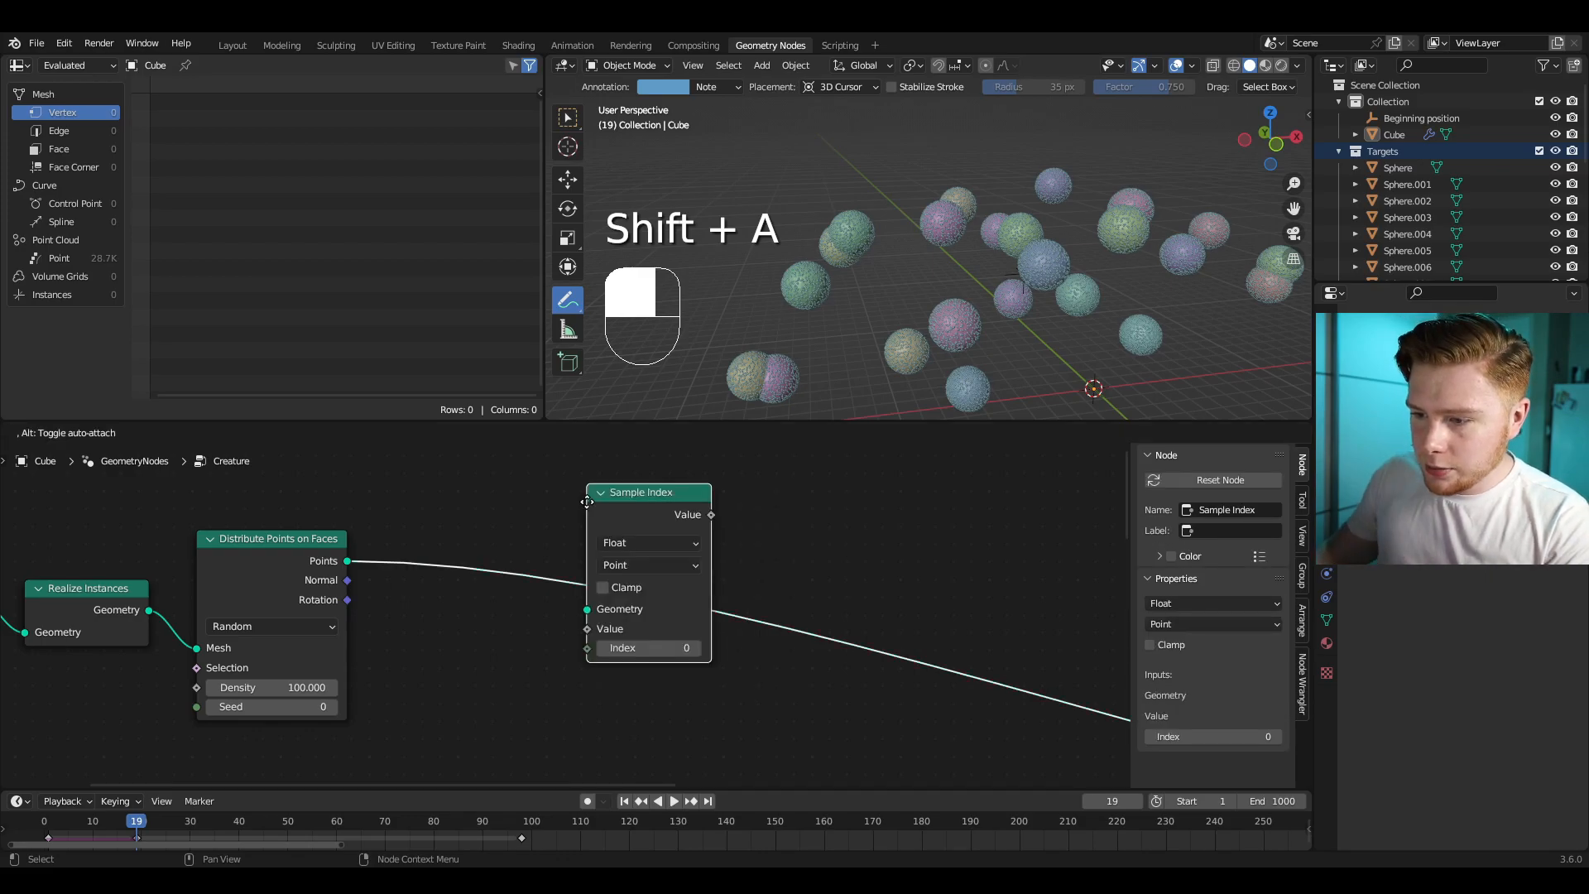
scroll(633, 546, "up", 1)
left_click(640, 543)
left_click(639, 603)
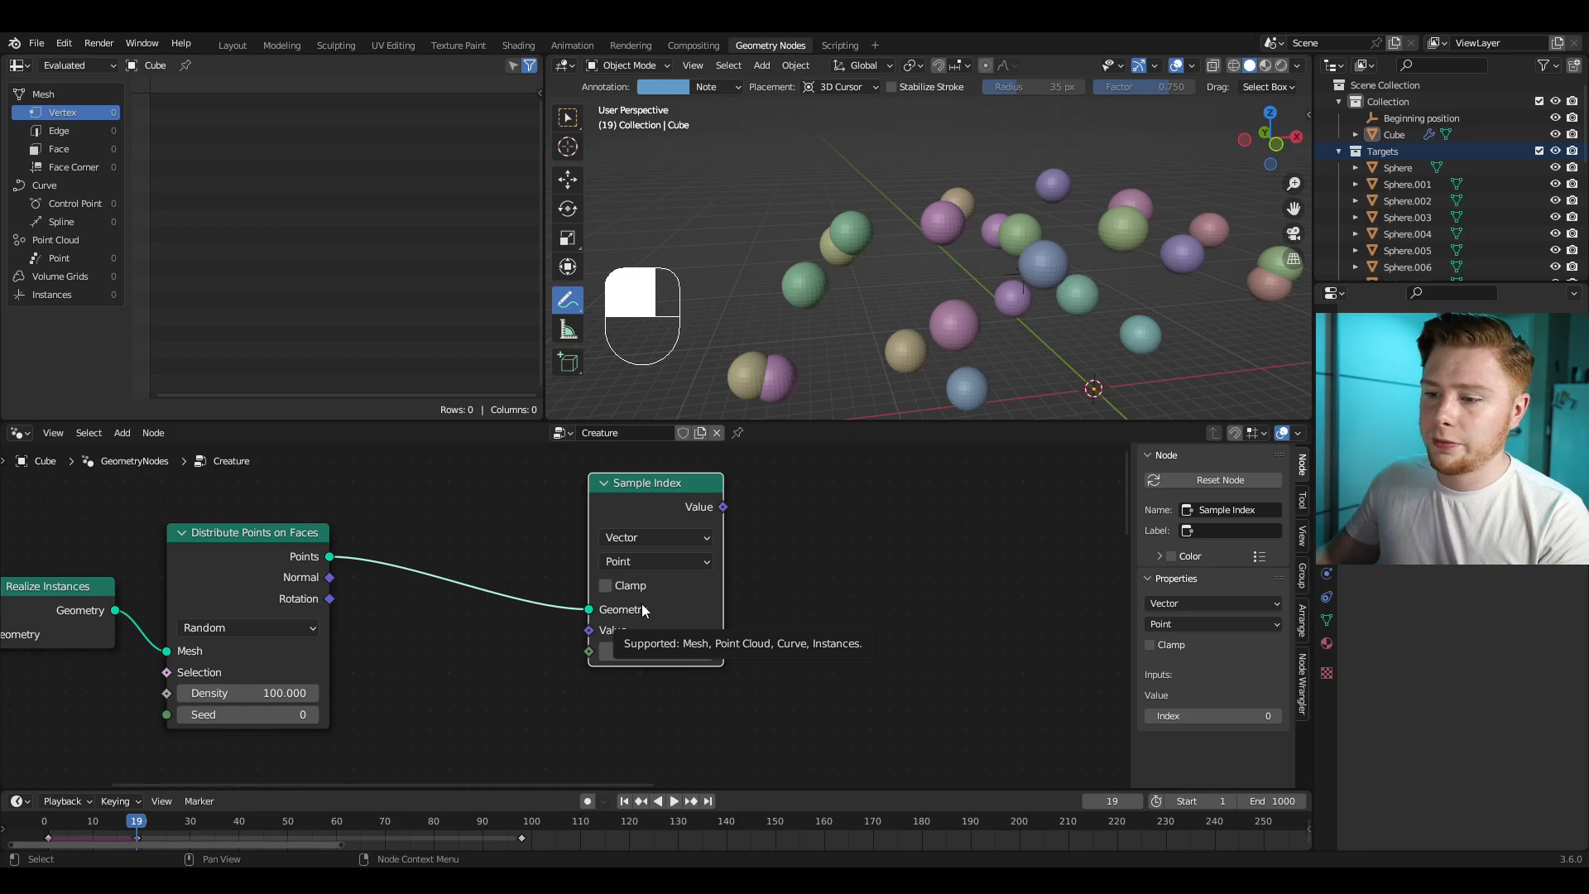
Step: Step the Sample Index node's index up to 2 and back down to 0
middle_click_drag(596, 670, 608, 643)
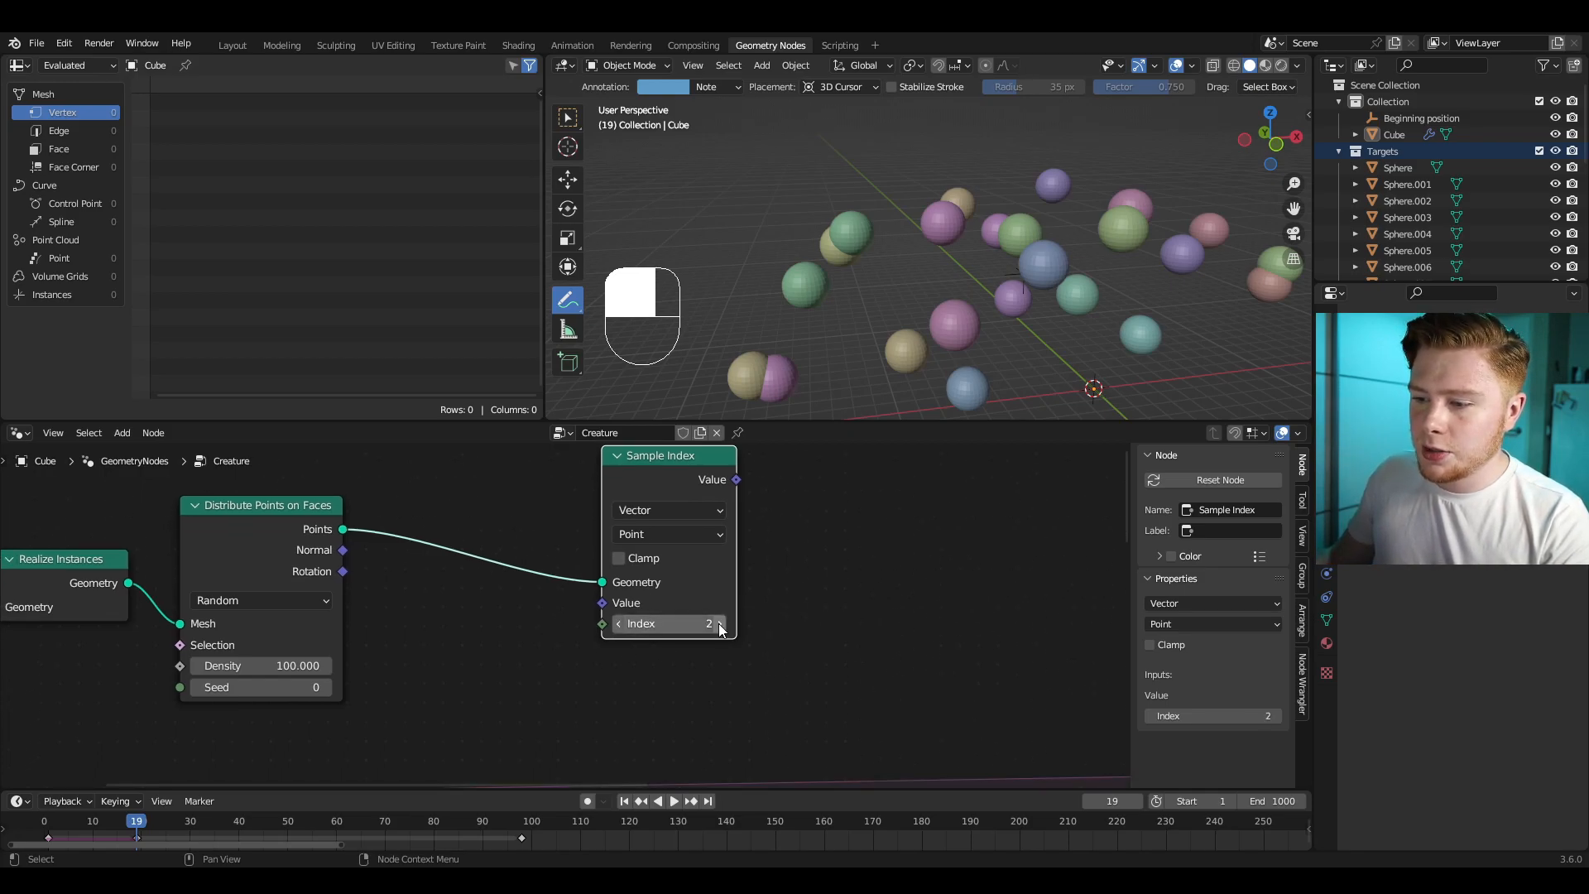
left_click(619, 627)
left_click(619, 627)
Step: Move the Sample Index node further from Distribute Points on Faces and add a Random Value node between them
left_click_drag(643, 475, 774, 484)
left_click(614, 505)
key("shift+a")
left_click(616, 505)
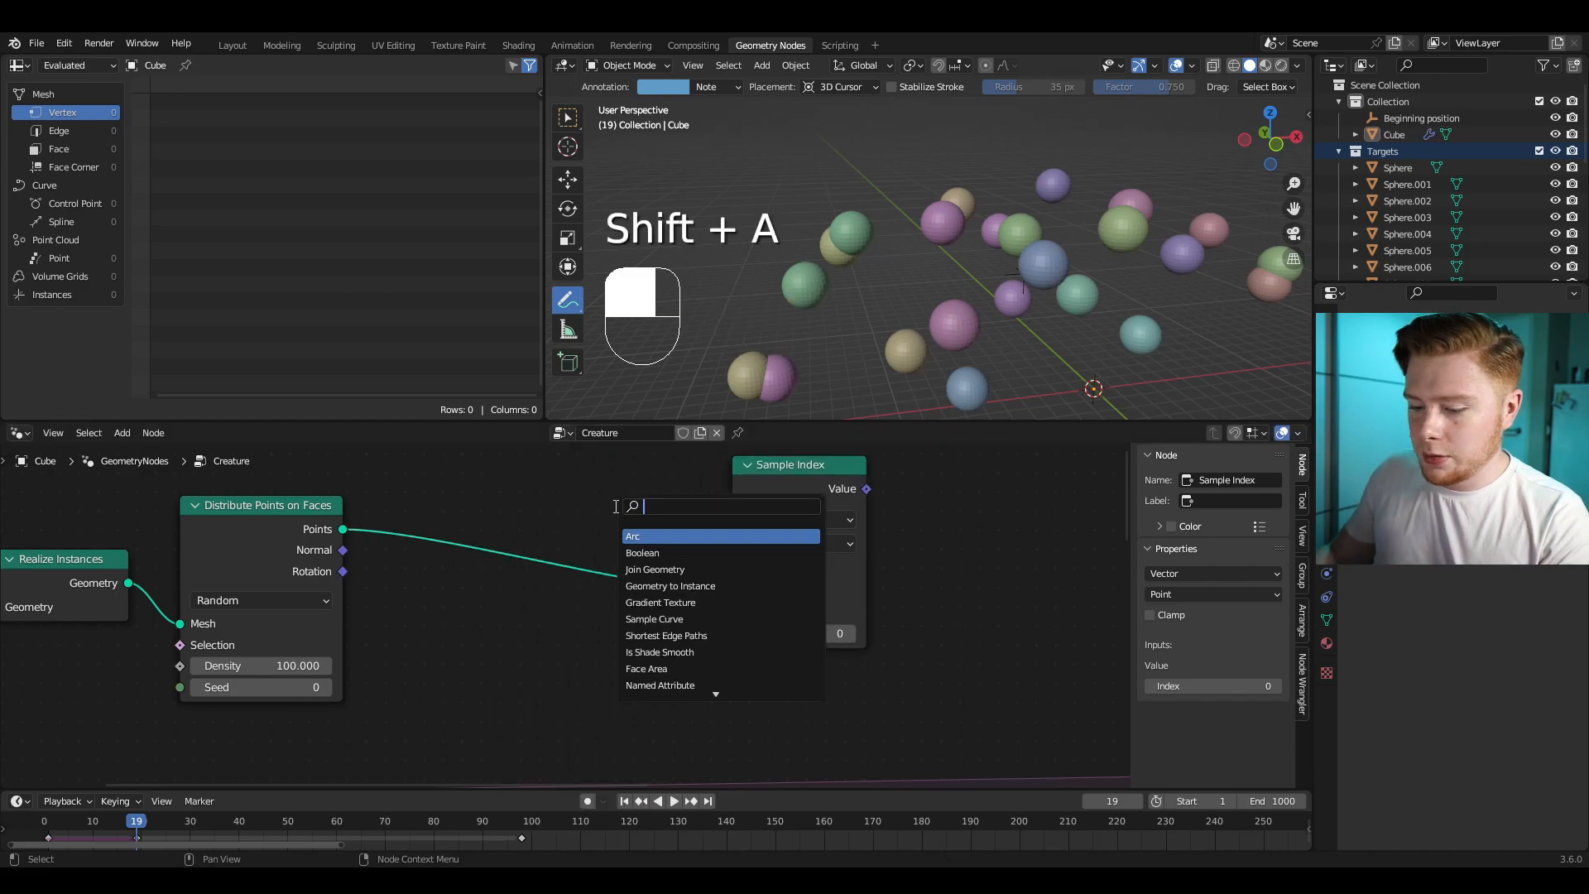
type("random")
key("Return")
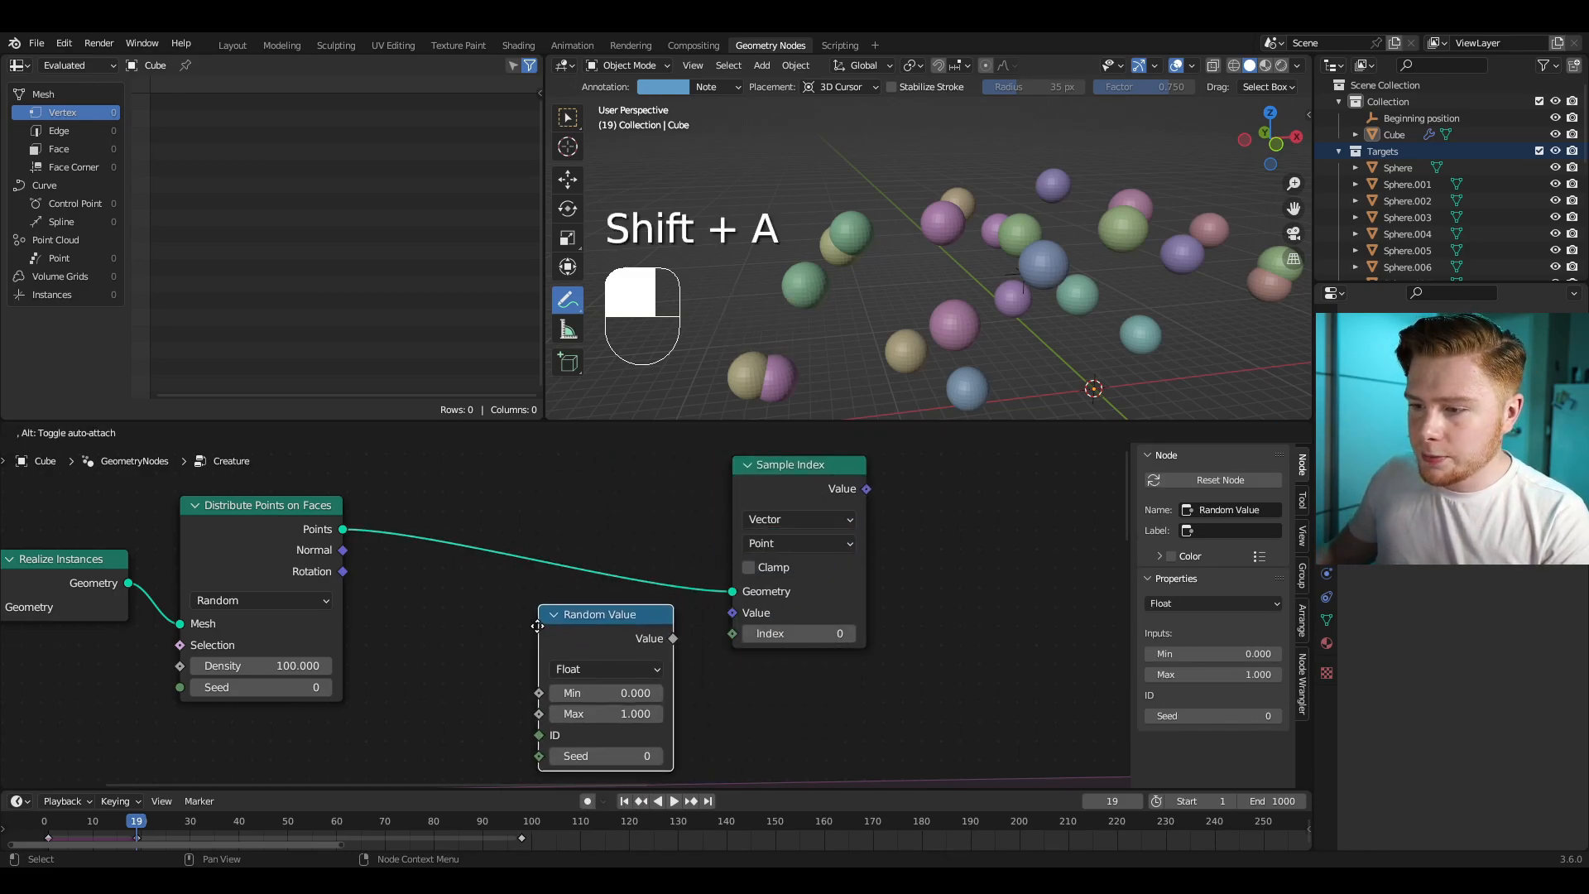
left_click(538, 626)
Step: Set the Random Value node to Integer and connect its Value to the Sample Index node's Index
scroll(626, 588, "up", 2)
left_click(633, 576)
left_click(634, 636)
left_click_drag(742, 534, 828, 524)
left_click_drag(662, 503, 662, 483)
middle_click_drag(809, 556, 750, 588)
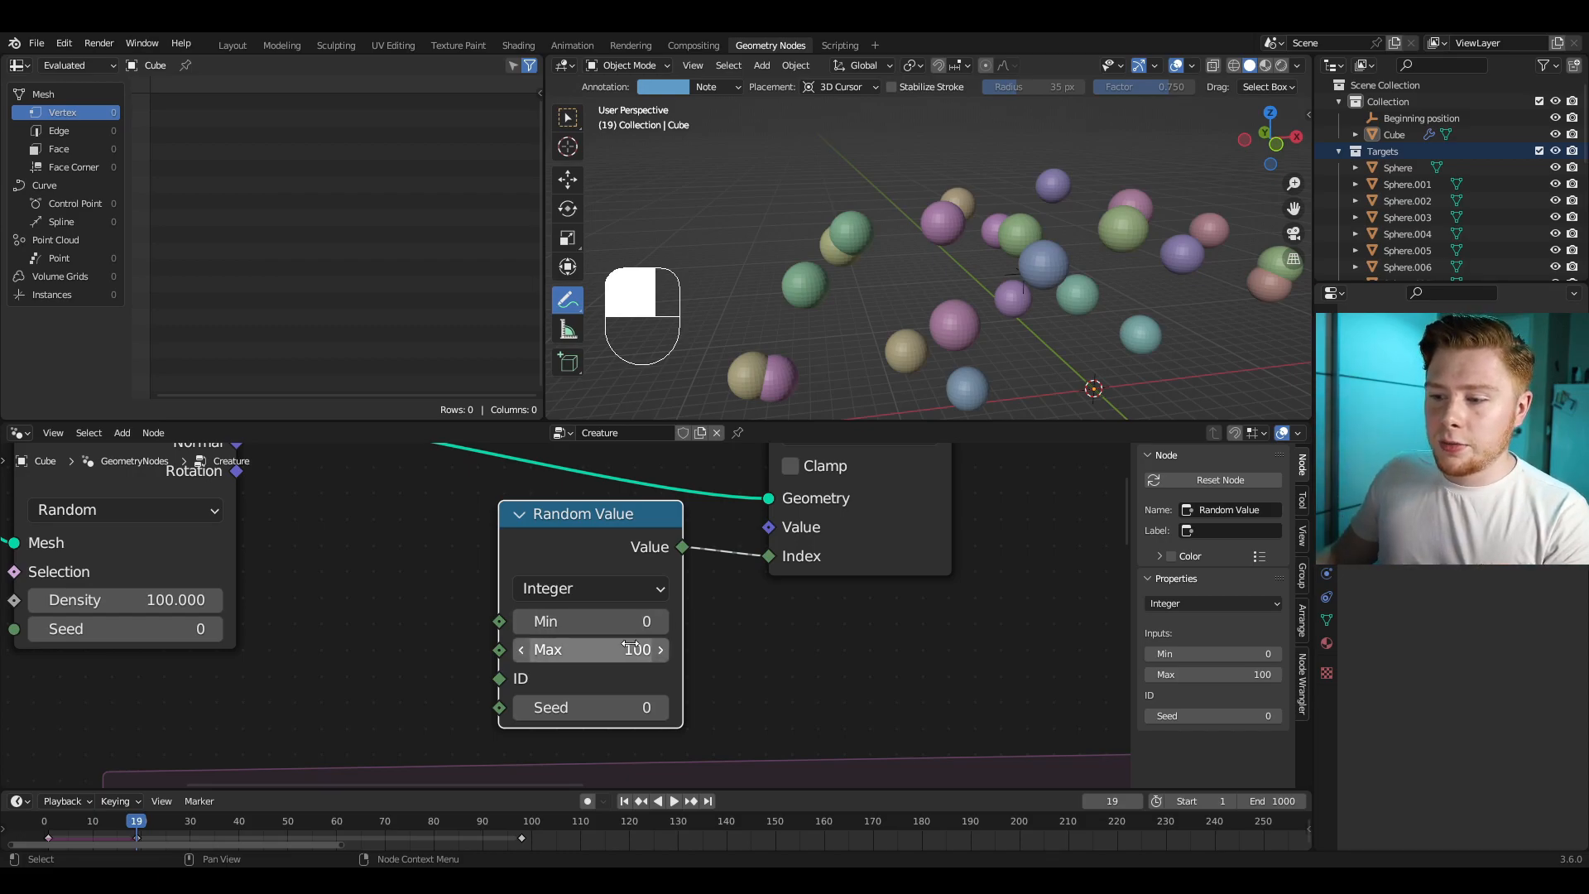
Step: Preview the Distribute Points on Faces node's Points output in the viewport
scroll(629, 649, "down", 1)
middle_click_drag(277, 464, 314, 579)
left_click(315, 580)
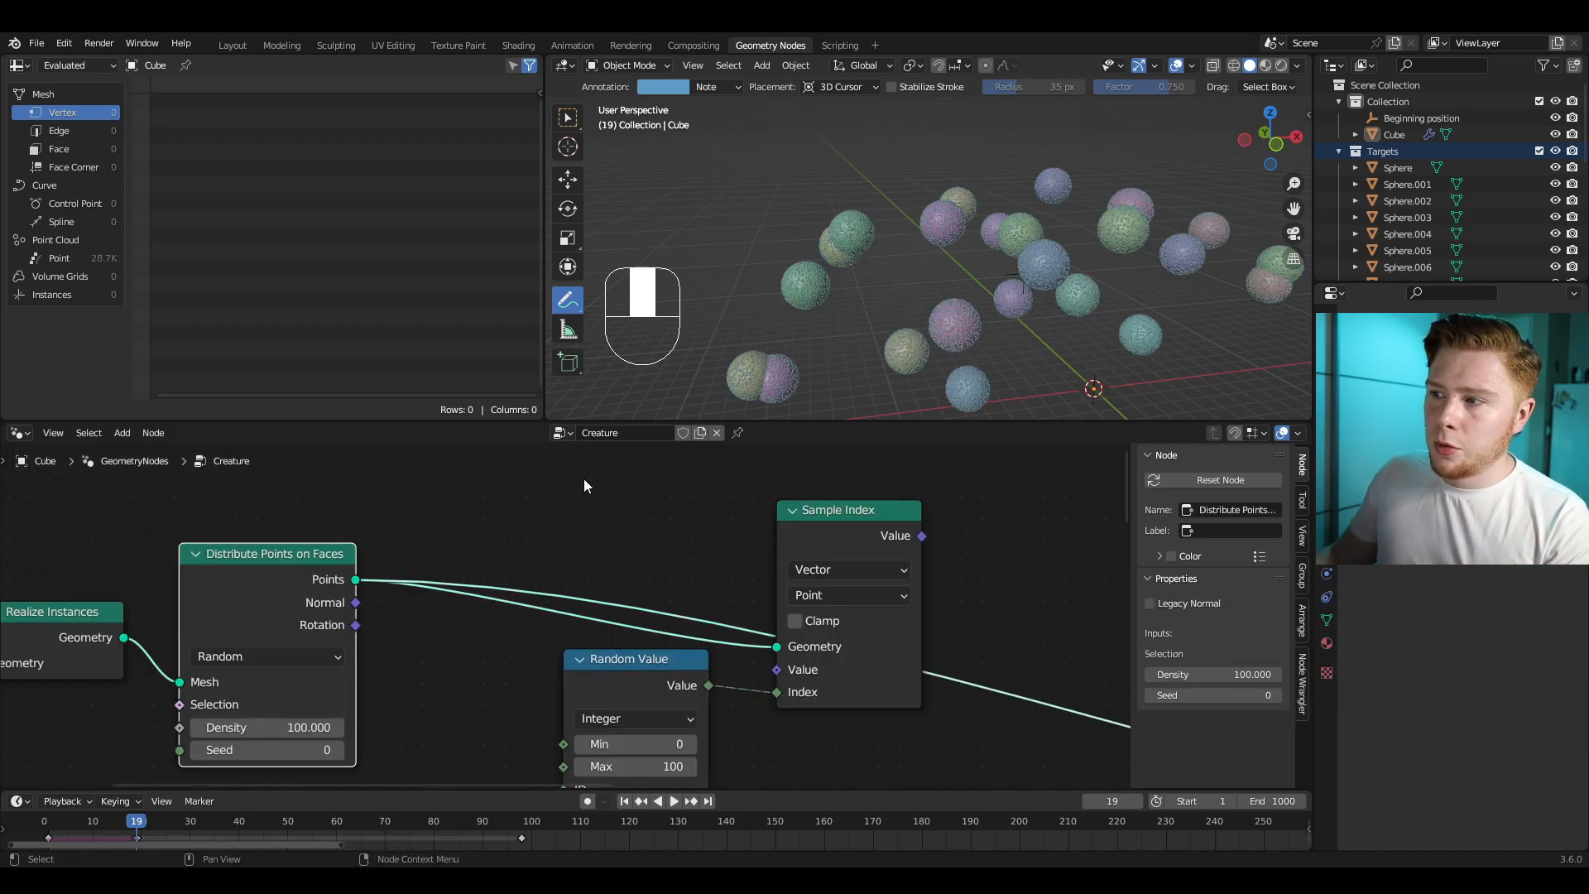
middle_click_drag(622, 766, 626, 627)
scroll(627, 627, "up", 1)
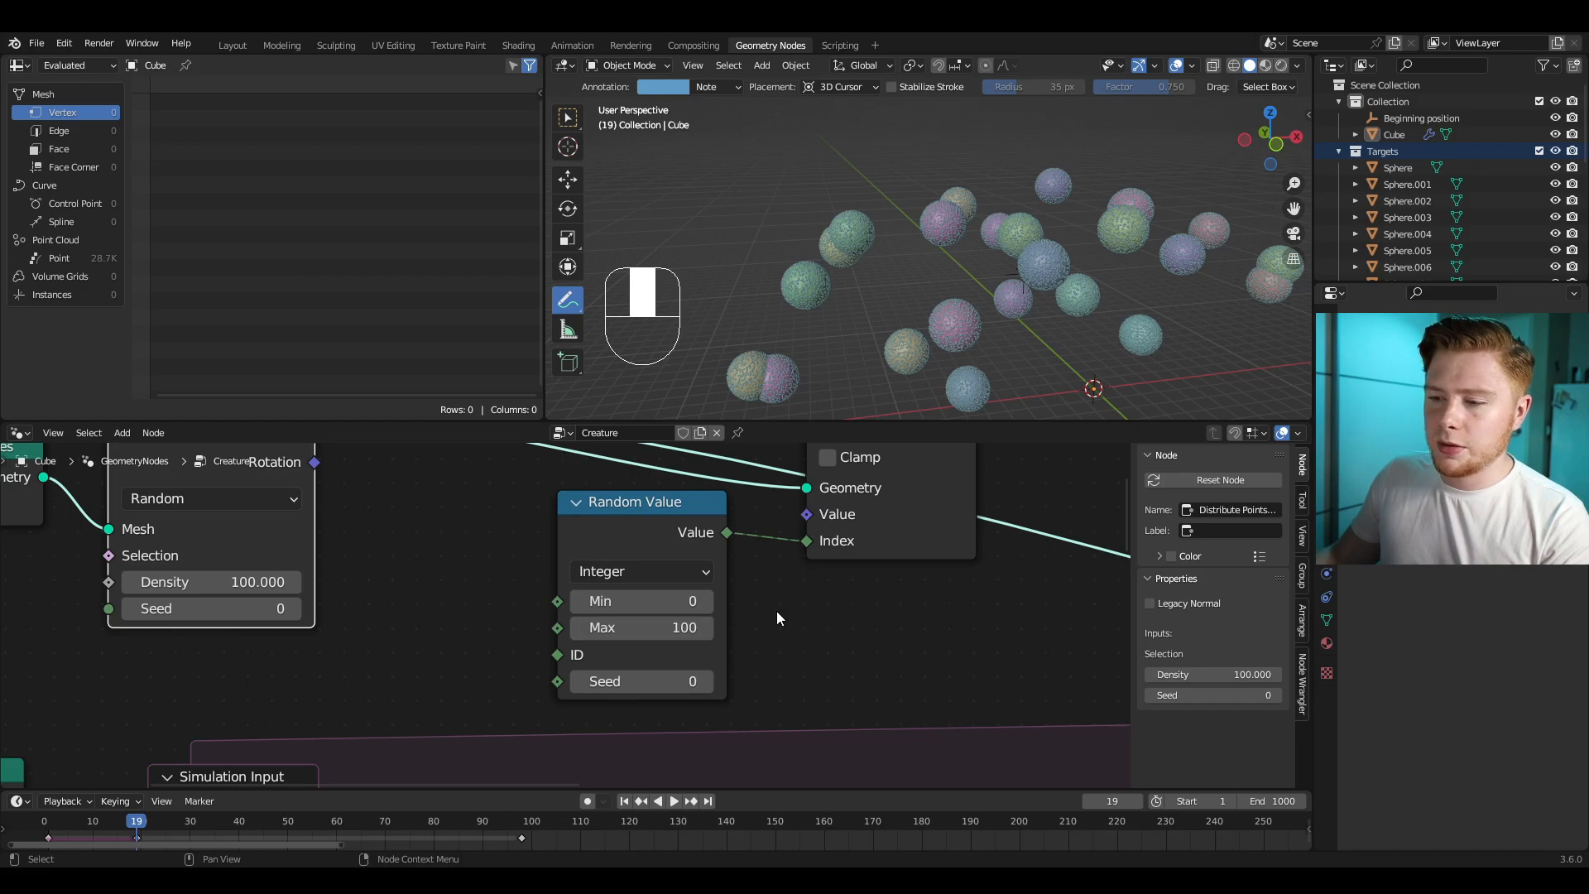
Step: Move the Random Value and Sample Index nodes together further away from the Distribute Points on Faces node
scroll(755, 617, "down", 1)
middle_click_drag(754, 617, 630, 676)
left_click_drag(504, 495, 771, 672)
key("g")
left_click(889, 649)
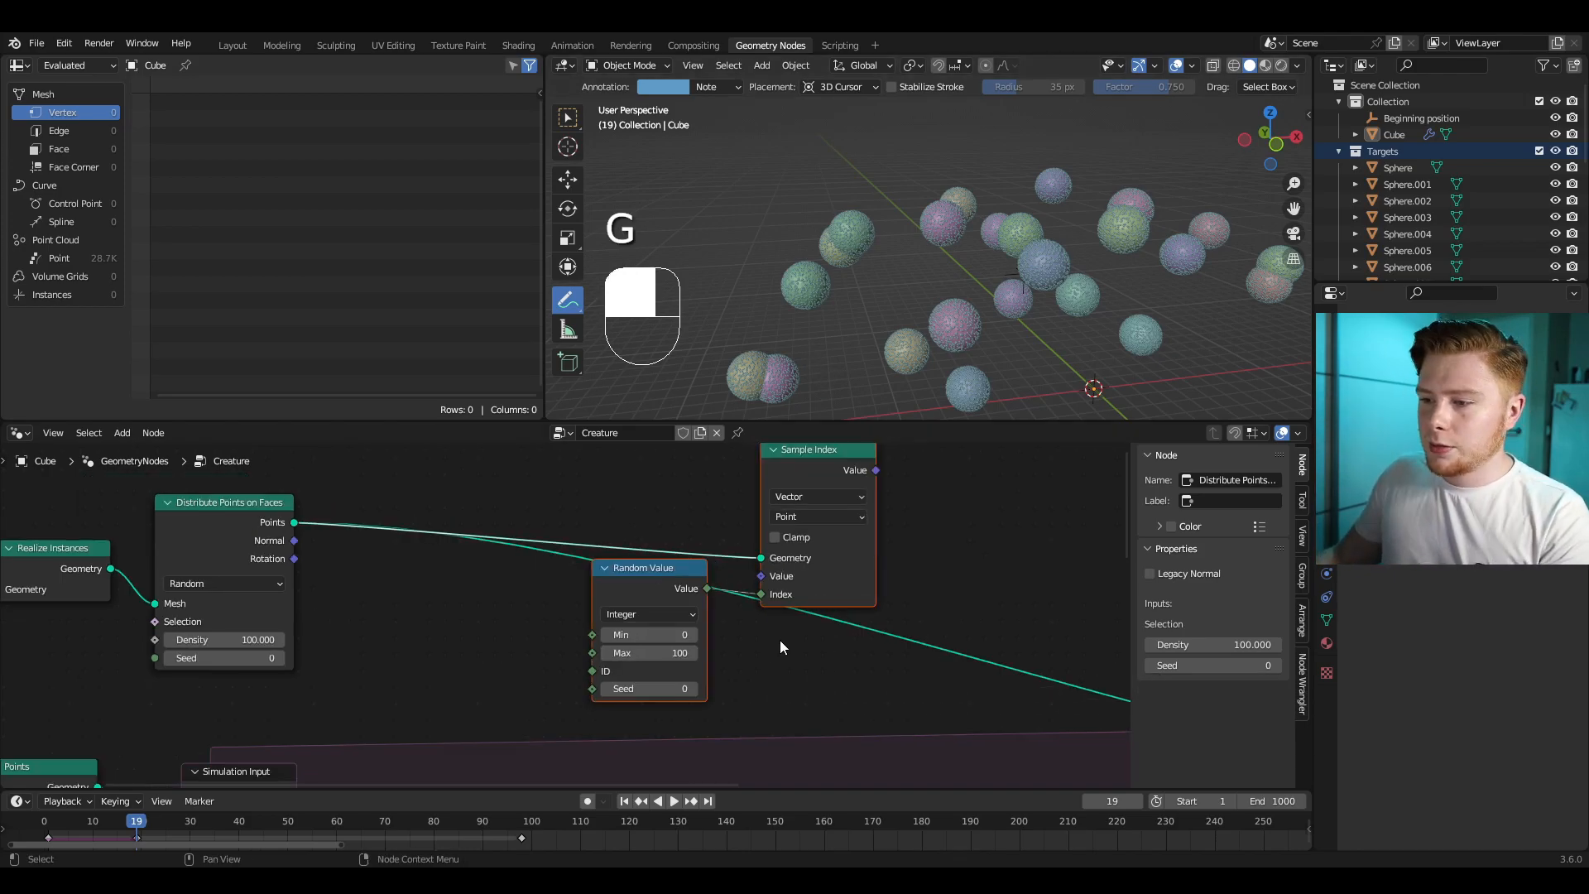
left_click(780, 639)
Step: Add an Attribute Statistic node before Random Value and connect the distributed Points to its Geometry input
middle_click_drag(550, 521, 744, 539)
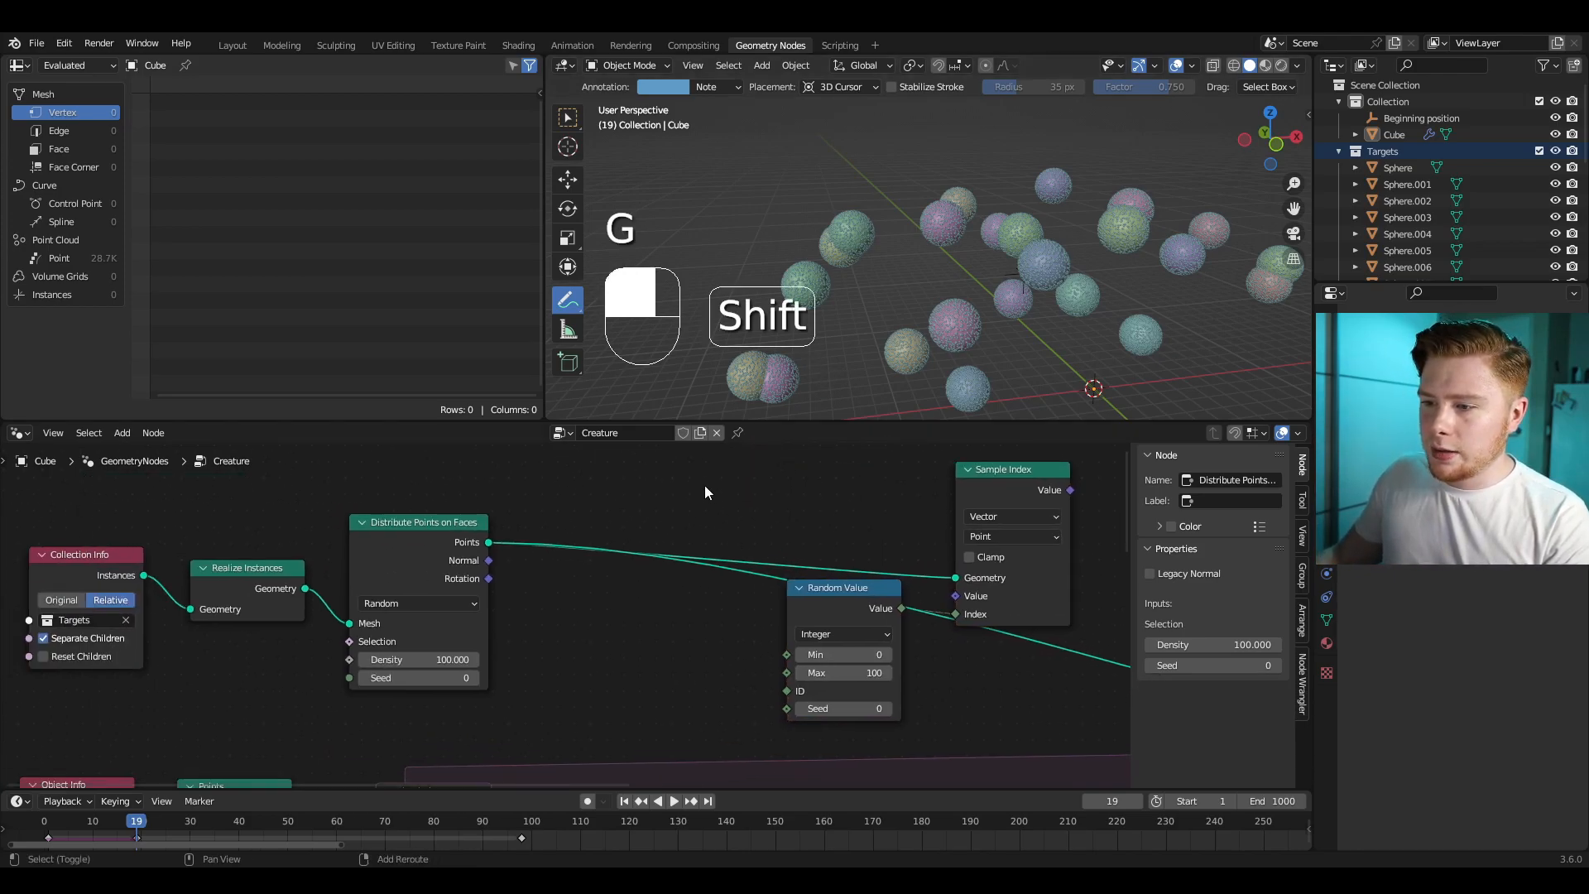
key("shift+a")
left_click(704, 485)
type("at st")
key("Return")
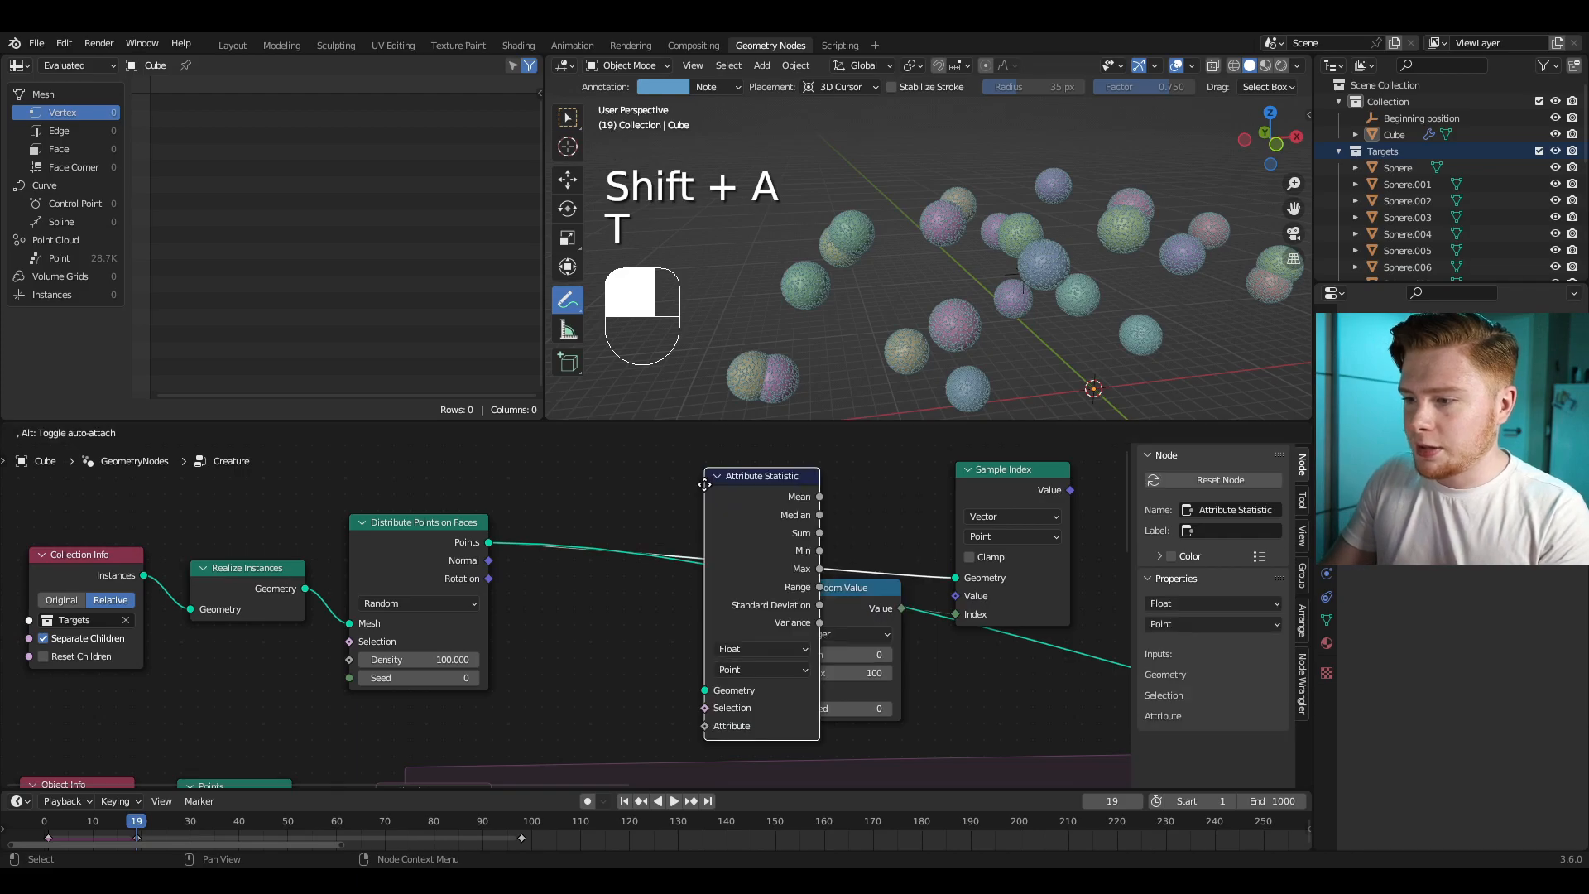
scroll(642, 500, "down", 3, "shift")
left_click(607, 497)
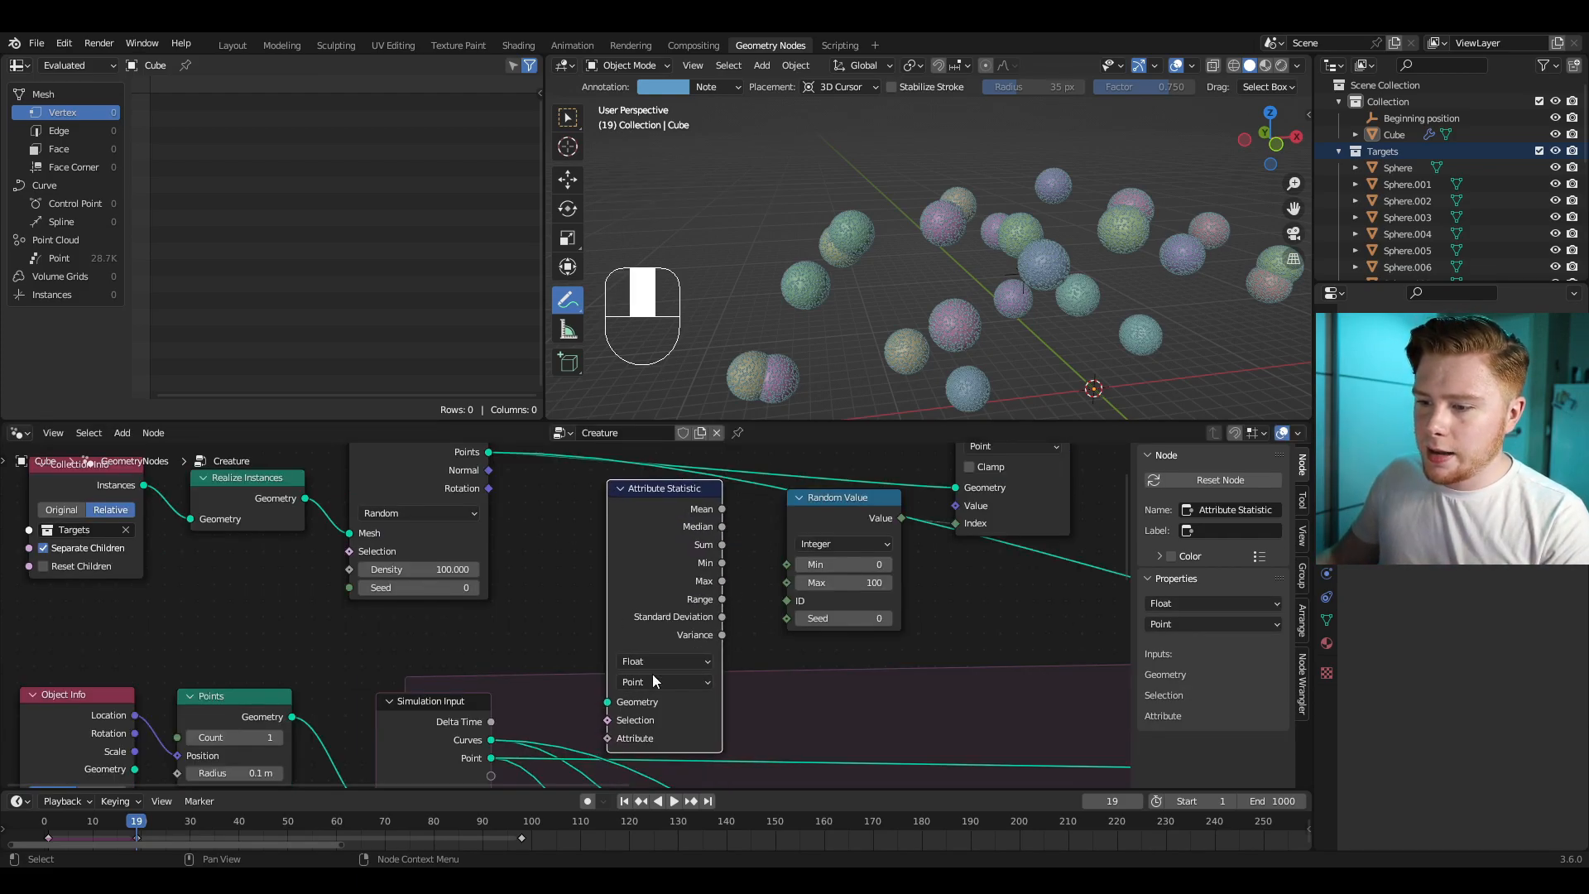
left_click_drag(491, 452, 541, 515)
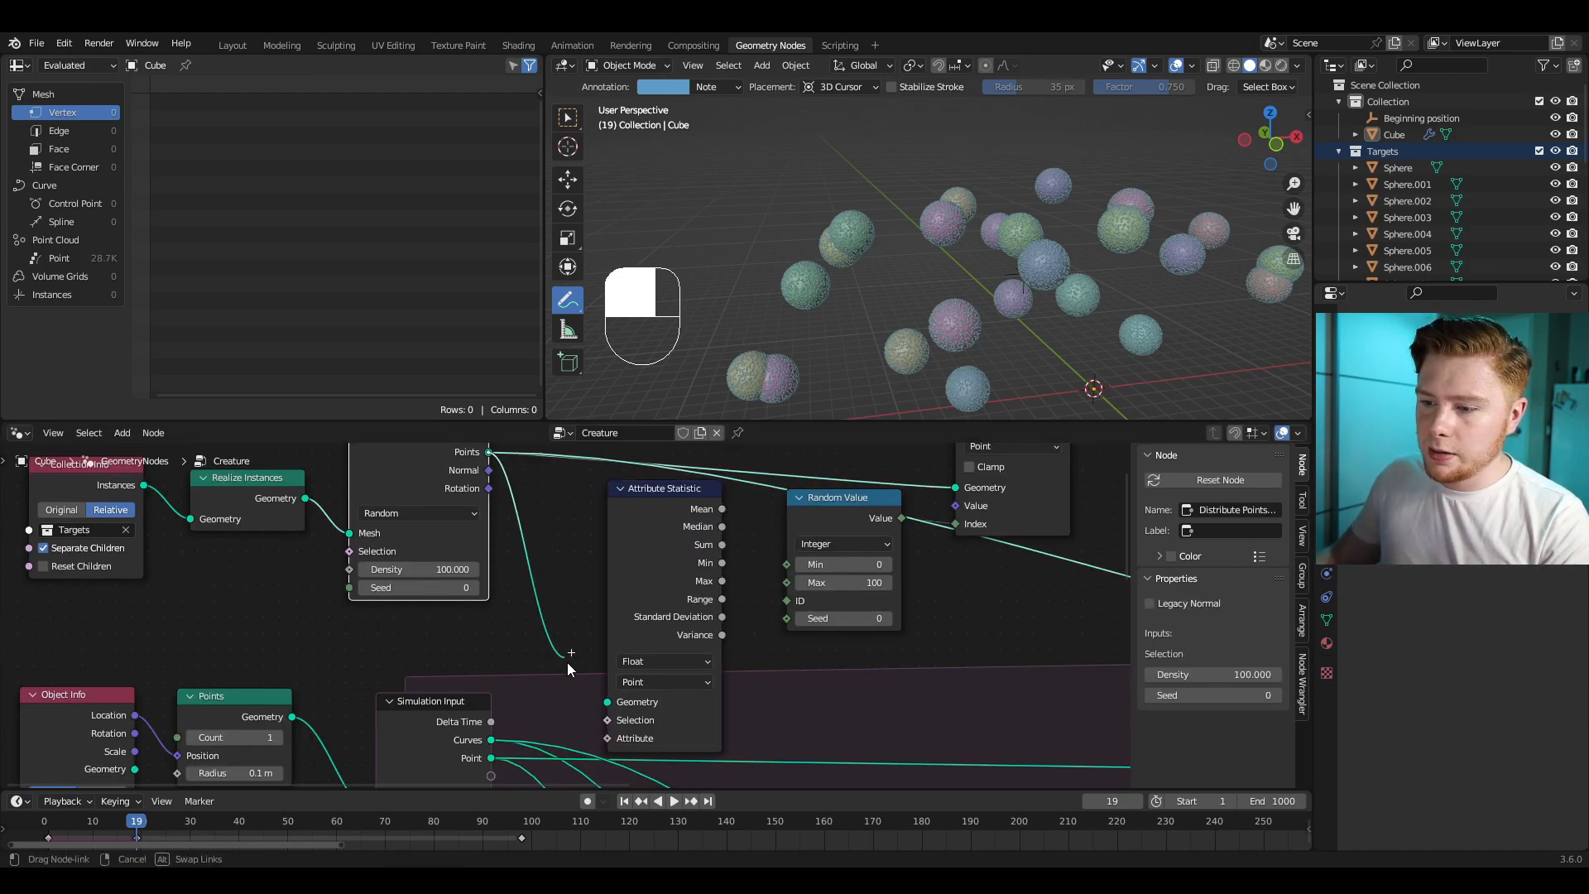
left_click_drag(568, 662, 608, 702)
scroll(585, 584, "up", 2)
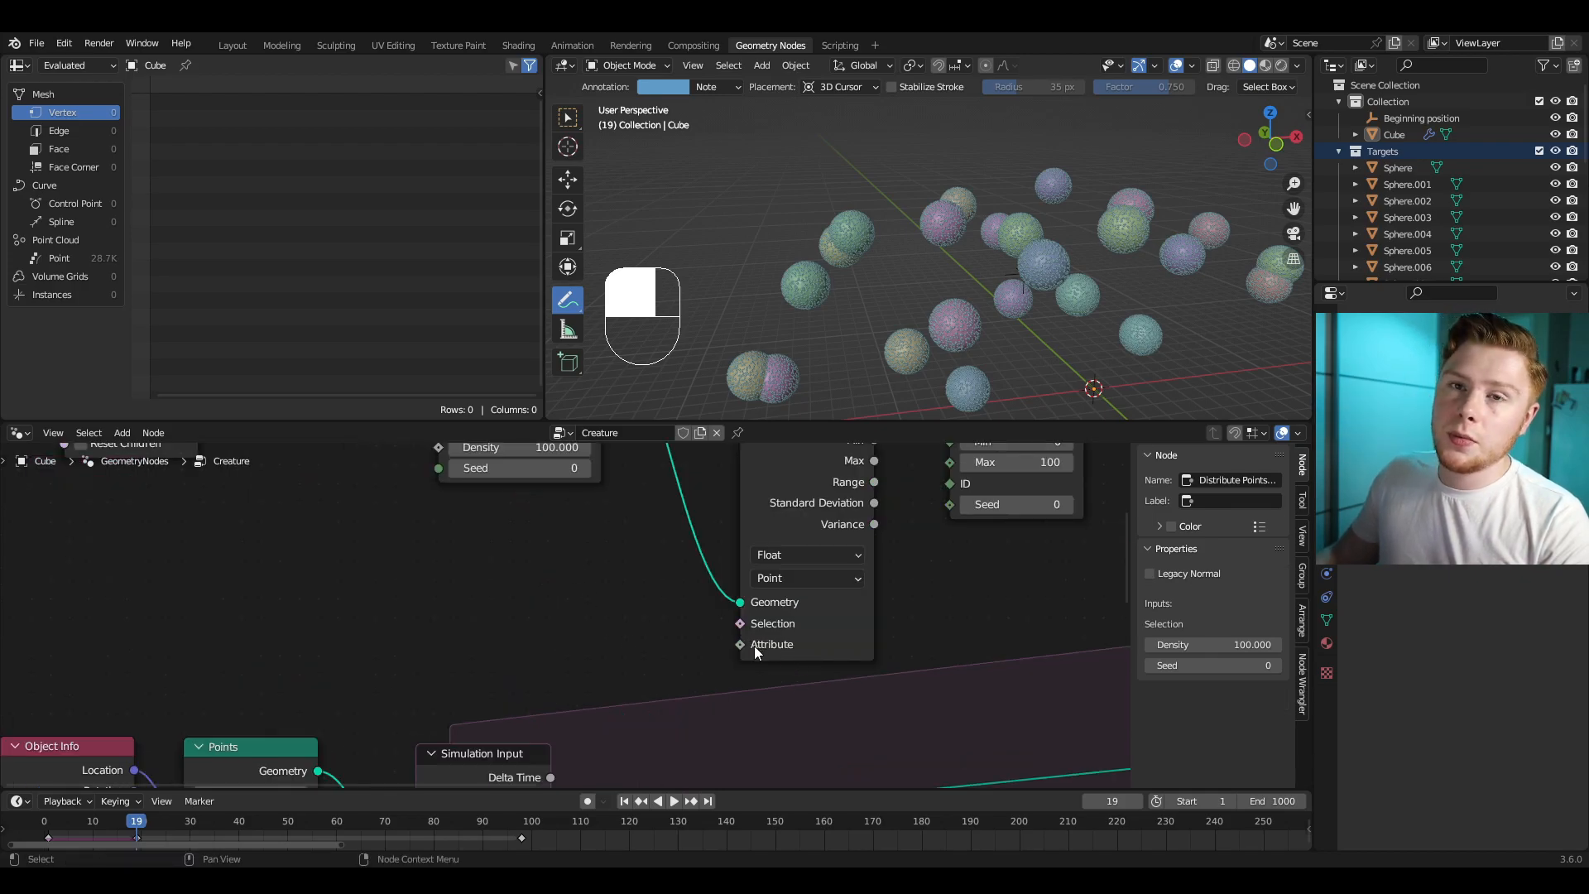
Step: Add an Index node and connect it to the Attribute Statistic node's Attribute input
key("shift+a")
left_click(607, 538)
type("index")
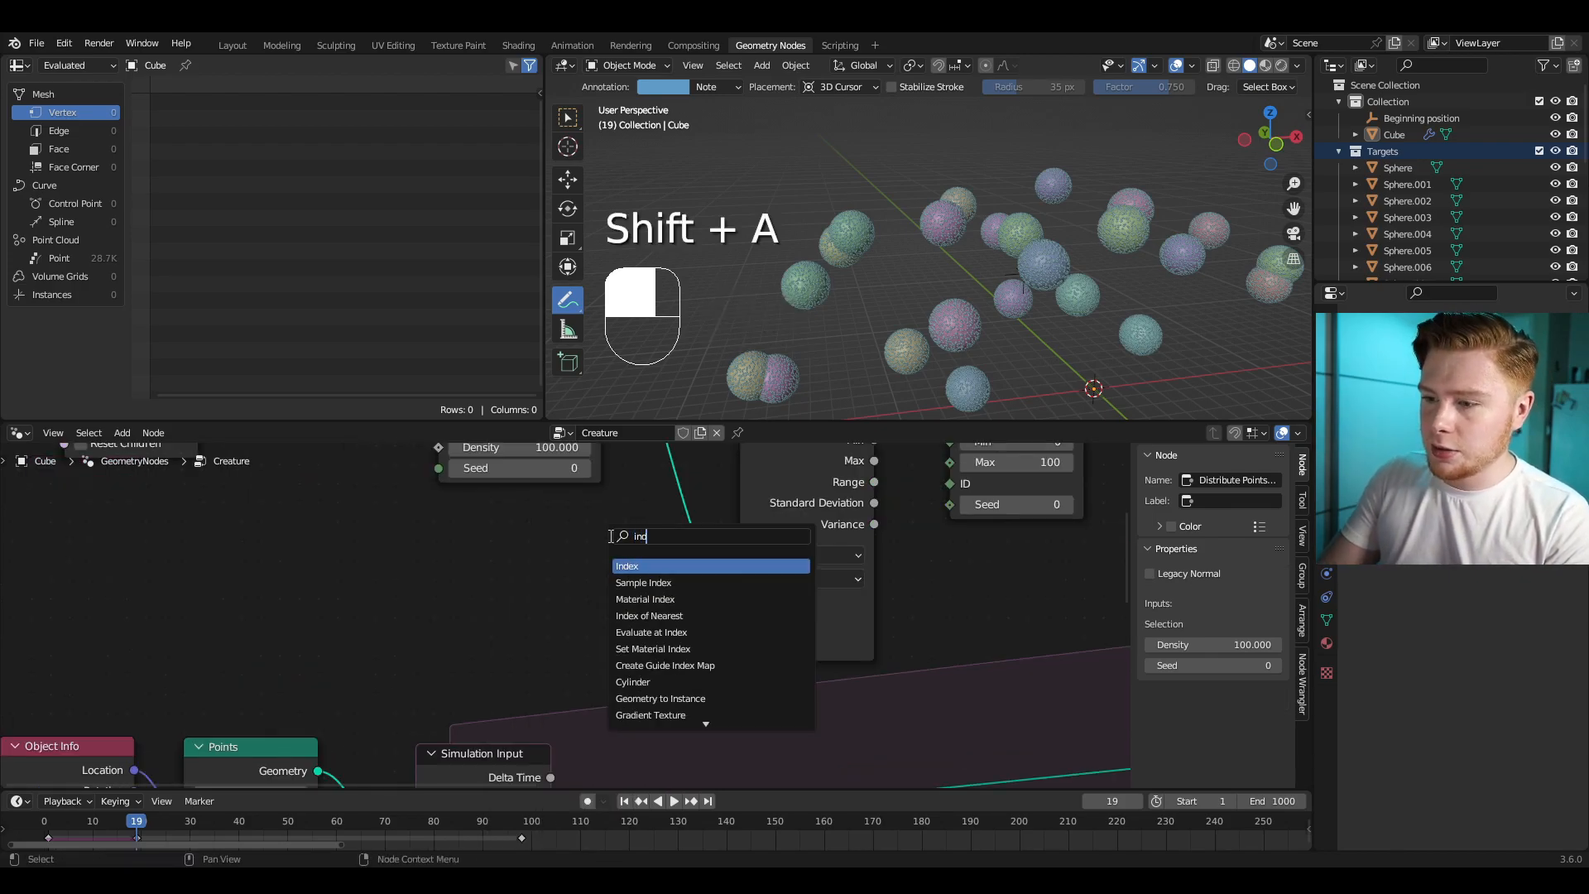
key("Return")
left_click(671, 642)
left_click_drag(669, 645, 740, 644)
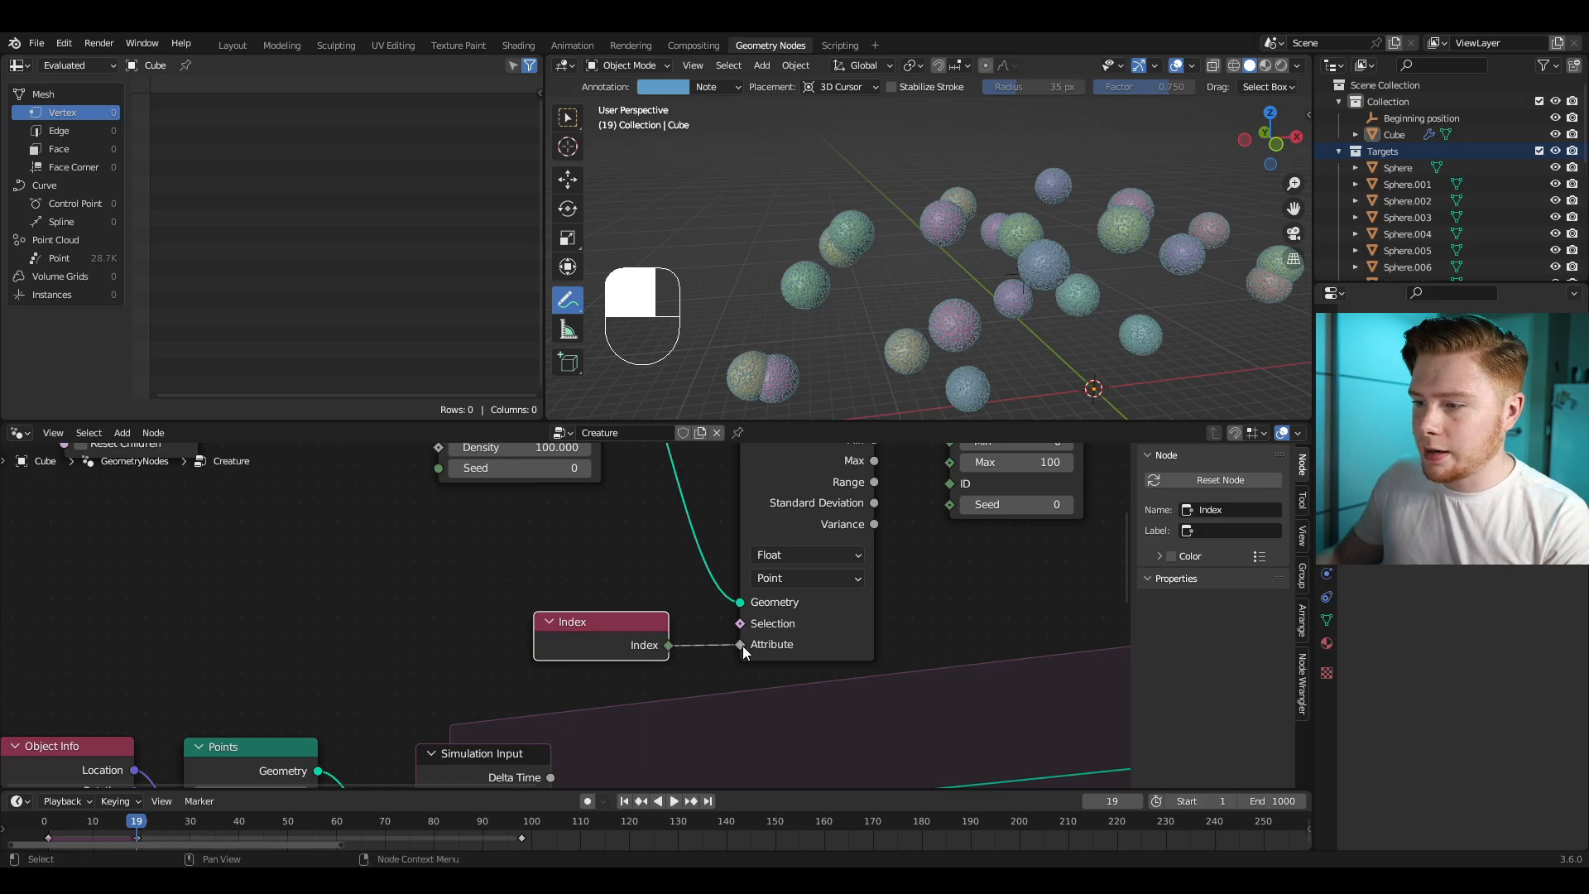
Step: Connect the Attribute Statistic node's Max output to the Random Value node's Max input
middle_click_drag(886, 458, 609, 583)
left_click_drag(597, 585, 623, 560)
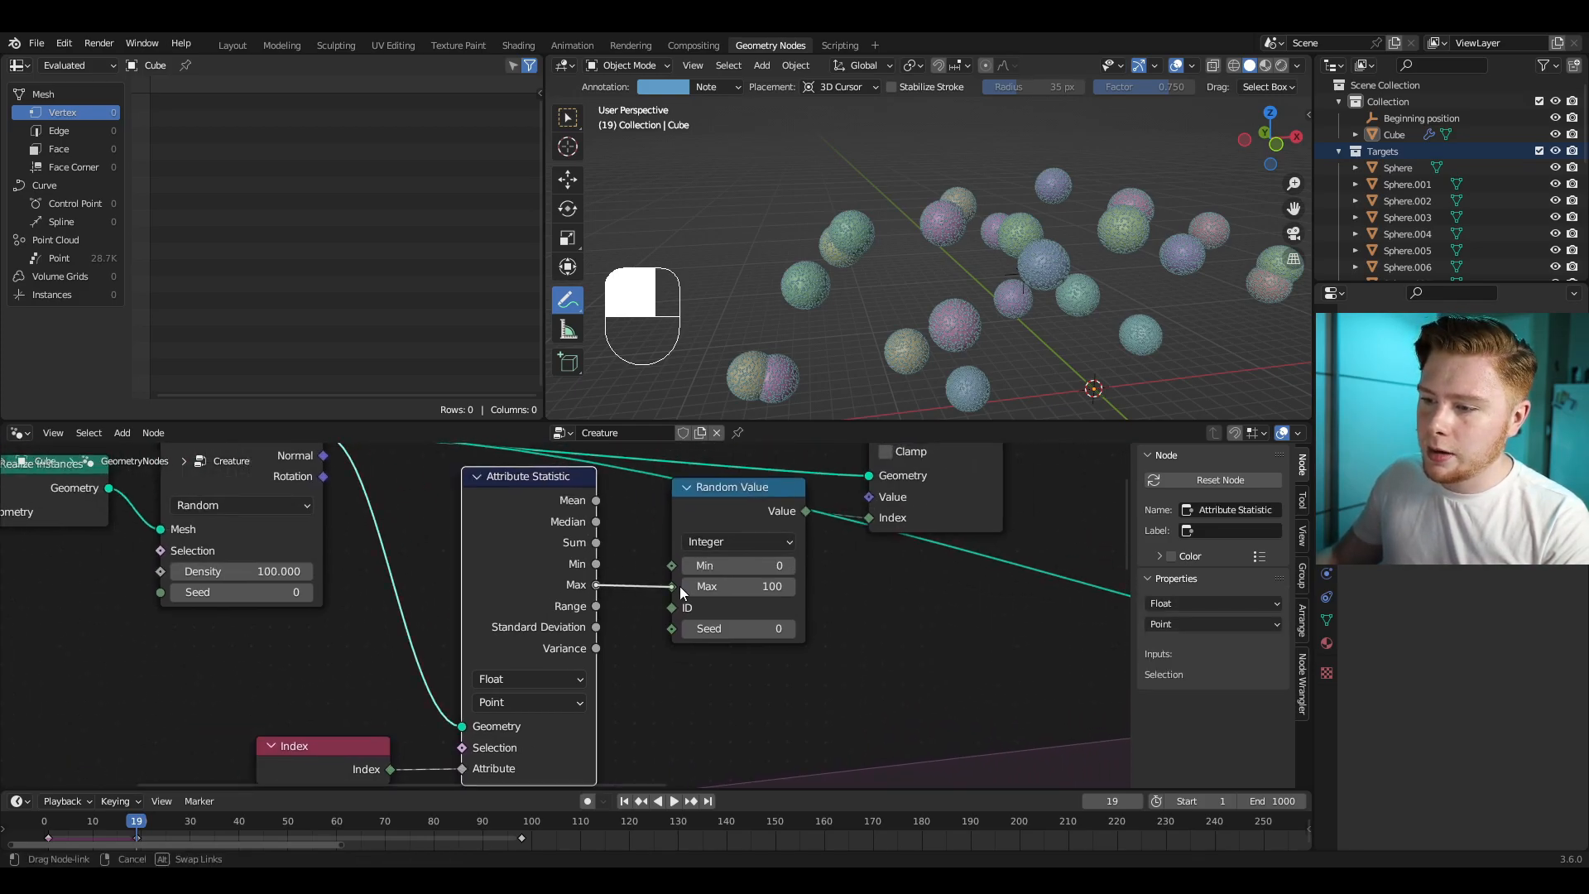
left_click_drag(679, 586, 677, 586)
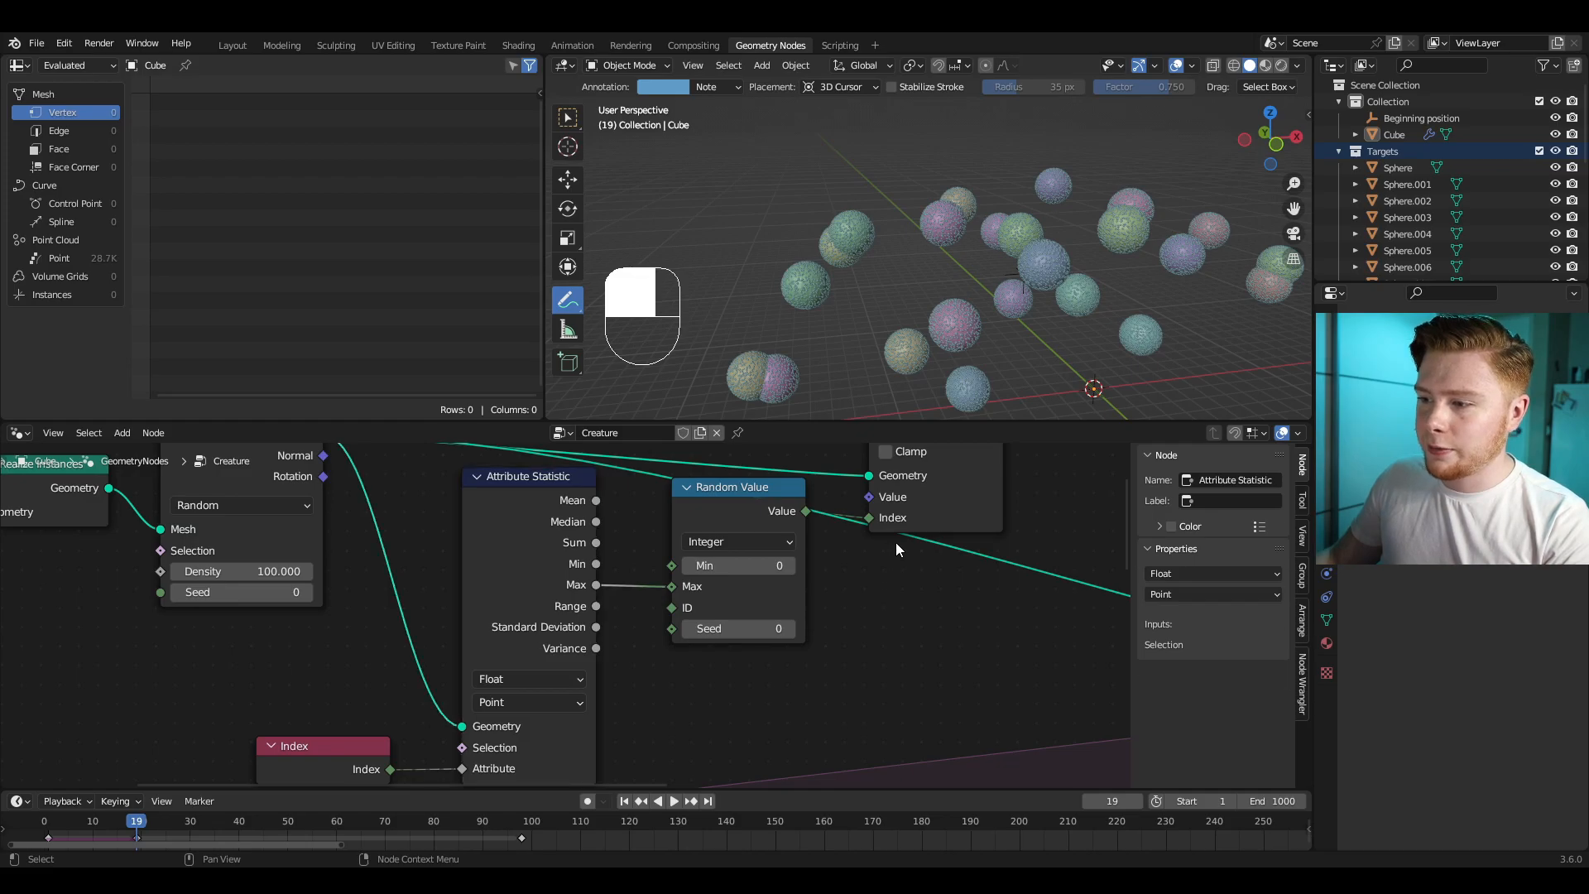
Step: Add a Position node and connect it to the Sample Index node's Value input
middle_click_drag(896, 543, 737, 717)
key("shift+a")
type("position")
key("Return")
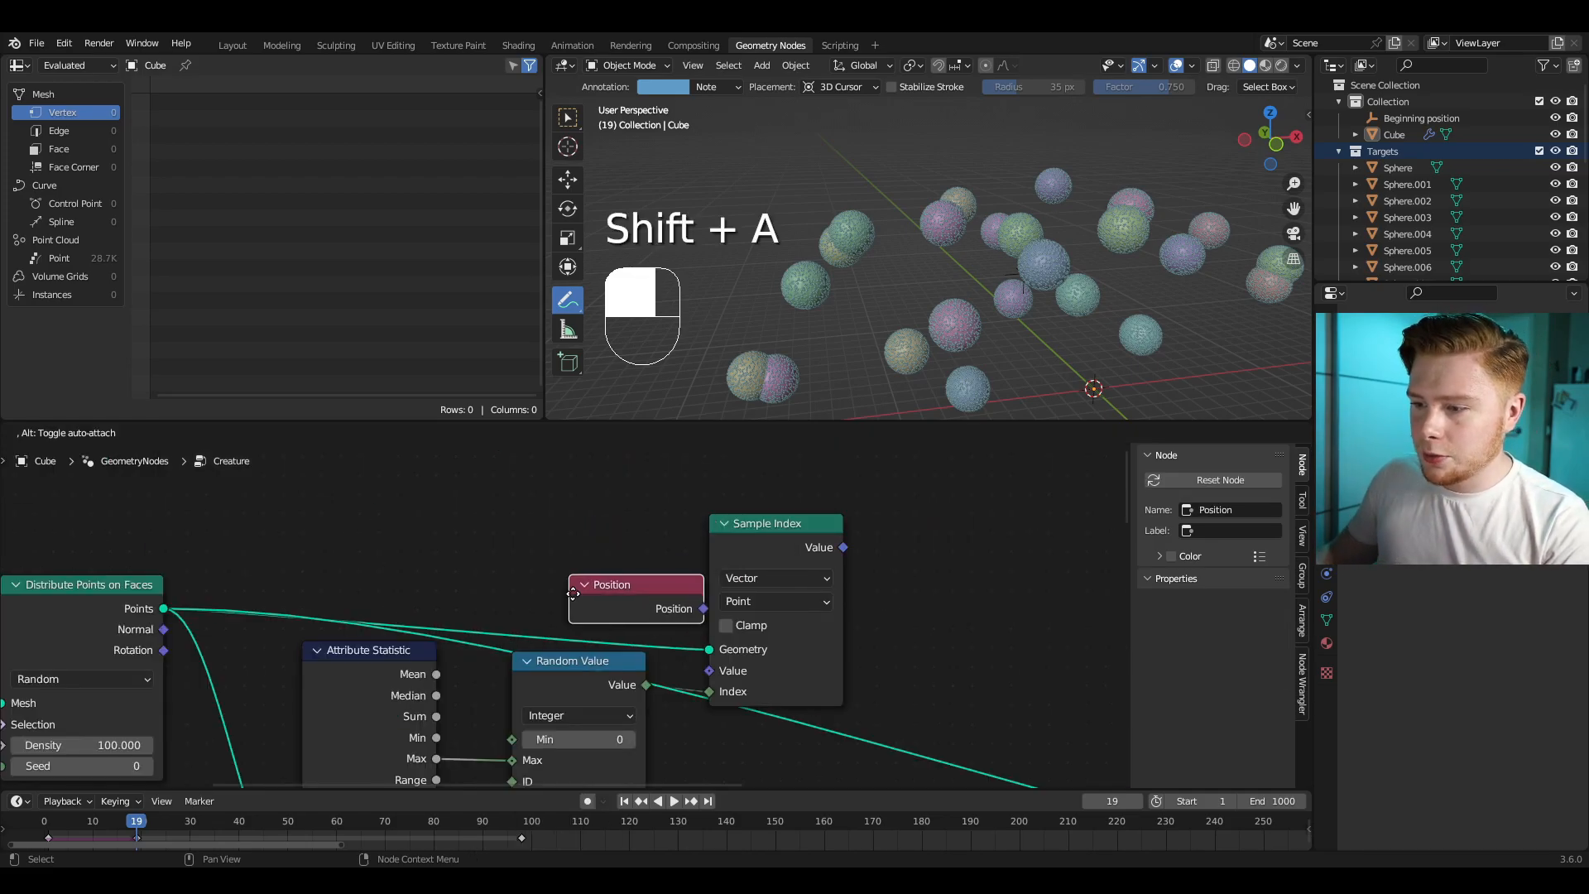
left_click(502, 596)
left_click_drag(637, 611, 709, 668)
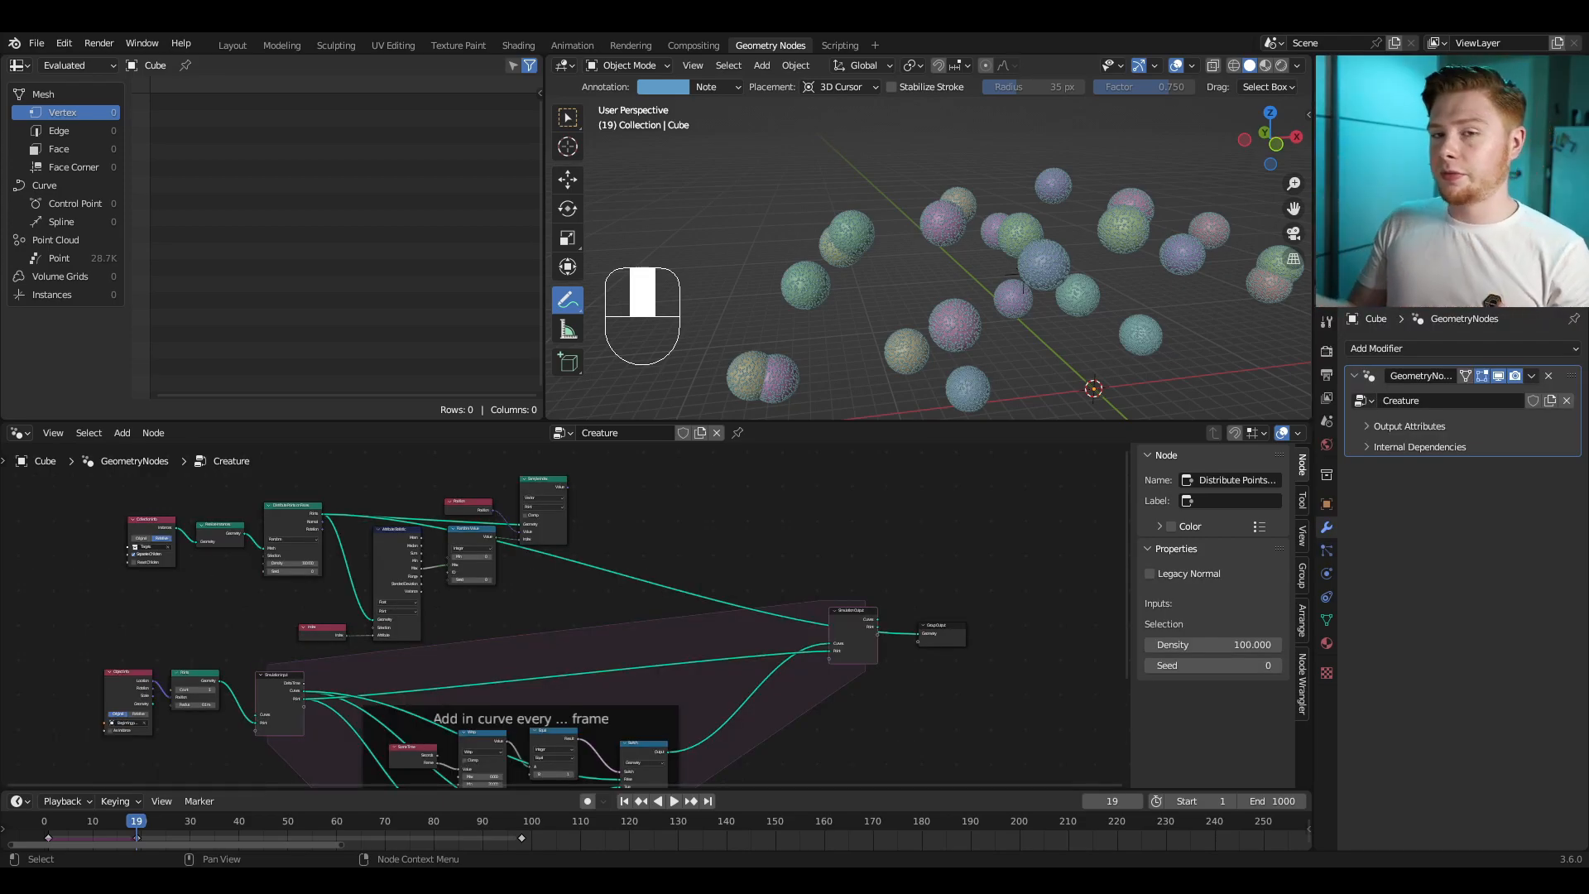
Step: Reconnect the Simulation Output node's Curves to the Group Output's Geometry
scroll(728, 624, "up", 3)
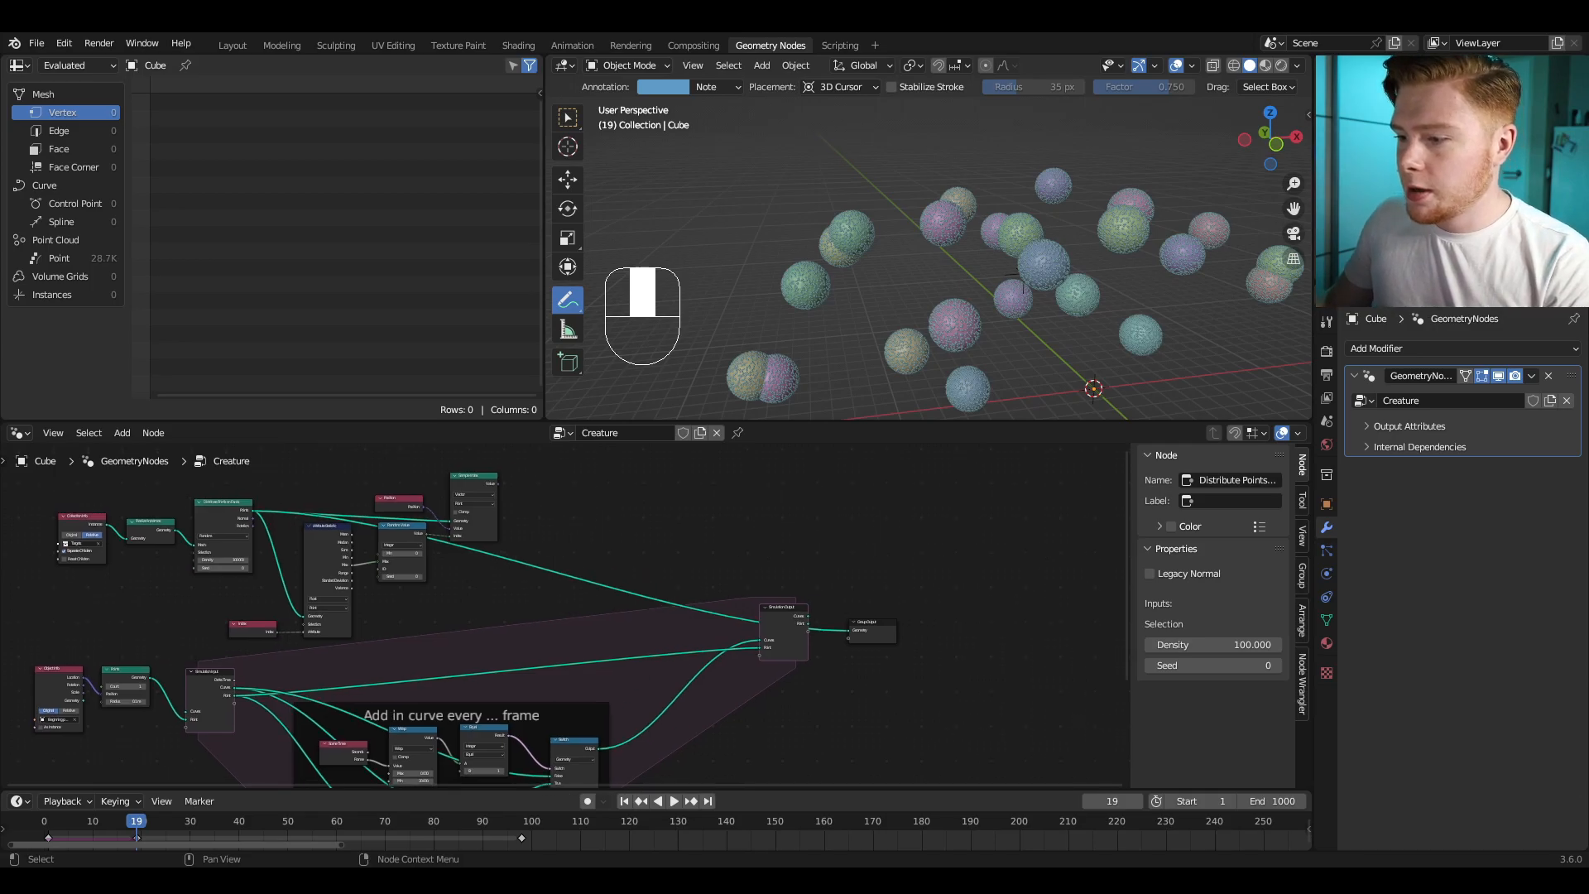
scroll(728, 625, "up", 2)
left_click_drag(710, 590, 815, 635)
Step: Insert a Set Position node between the Switch node and the Simulation Output's Curves input
scroll(811, 637, "down", 3)
middle_click_drag(517, 524, 561, 497)
key("shift+a")
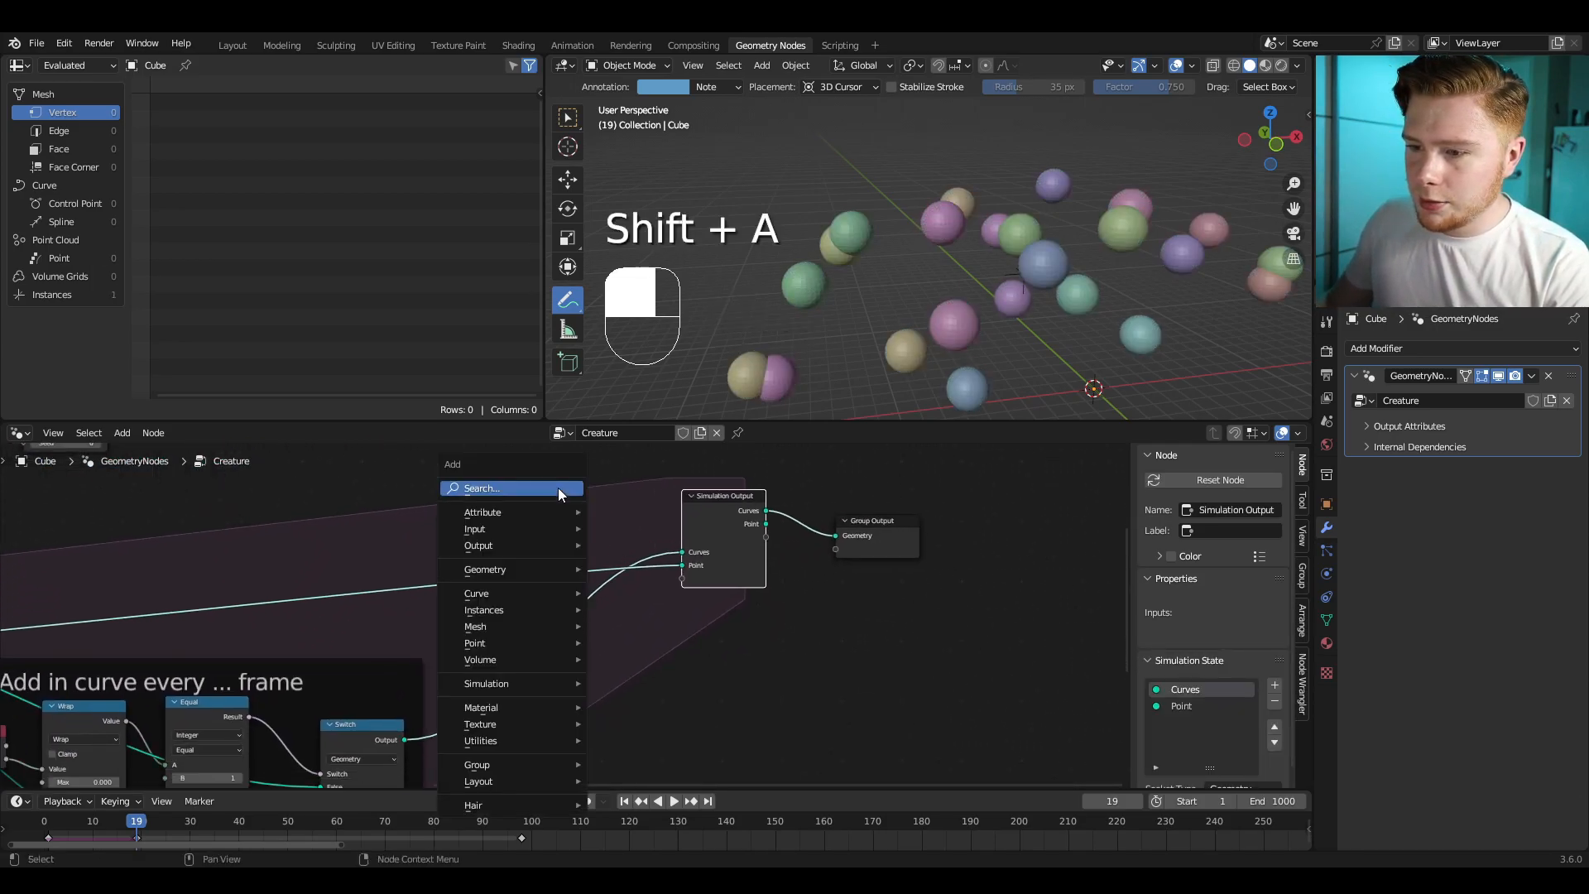
type("set p")
key("Return")
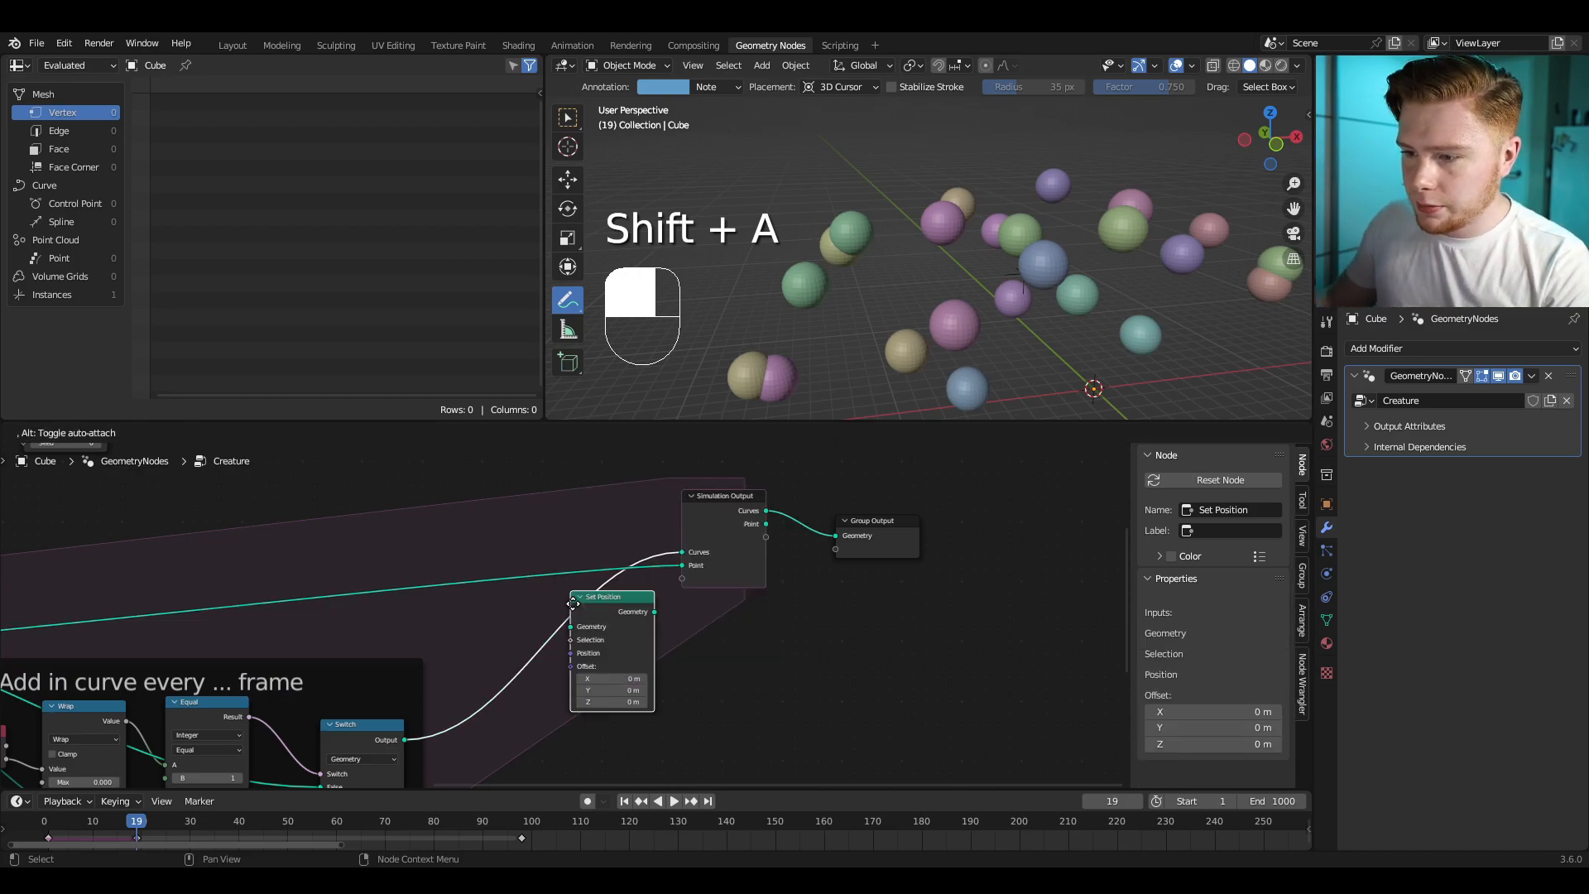
left_click(571, 603)
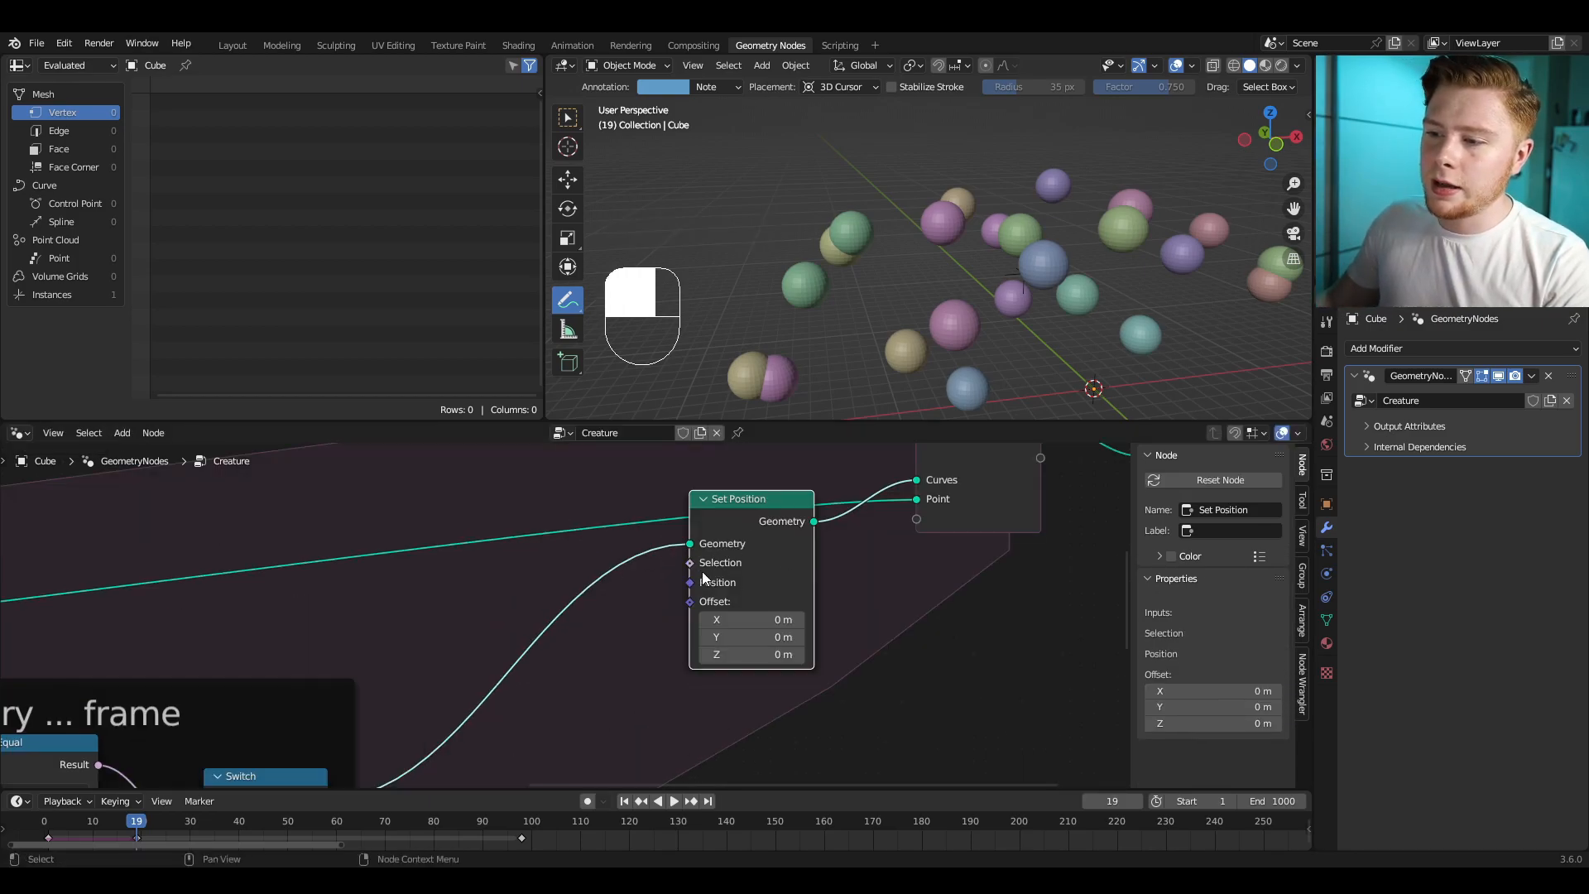
Step: Add an Endpoint Selection node with Start Size 0 and connect it to the Set Position node's Selection
mouse_move(738, 558)
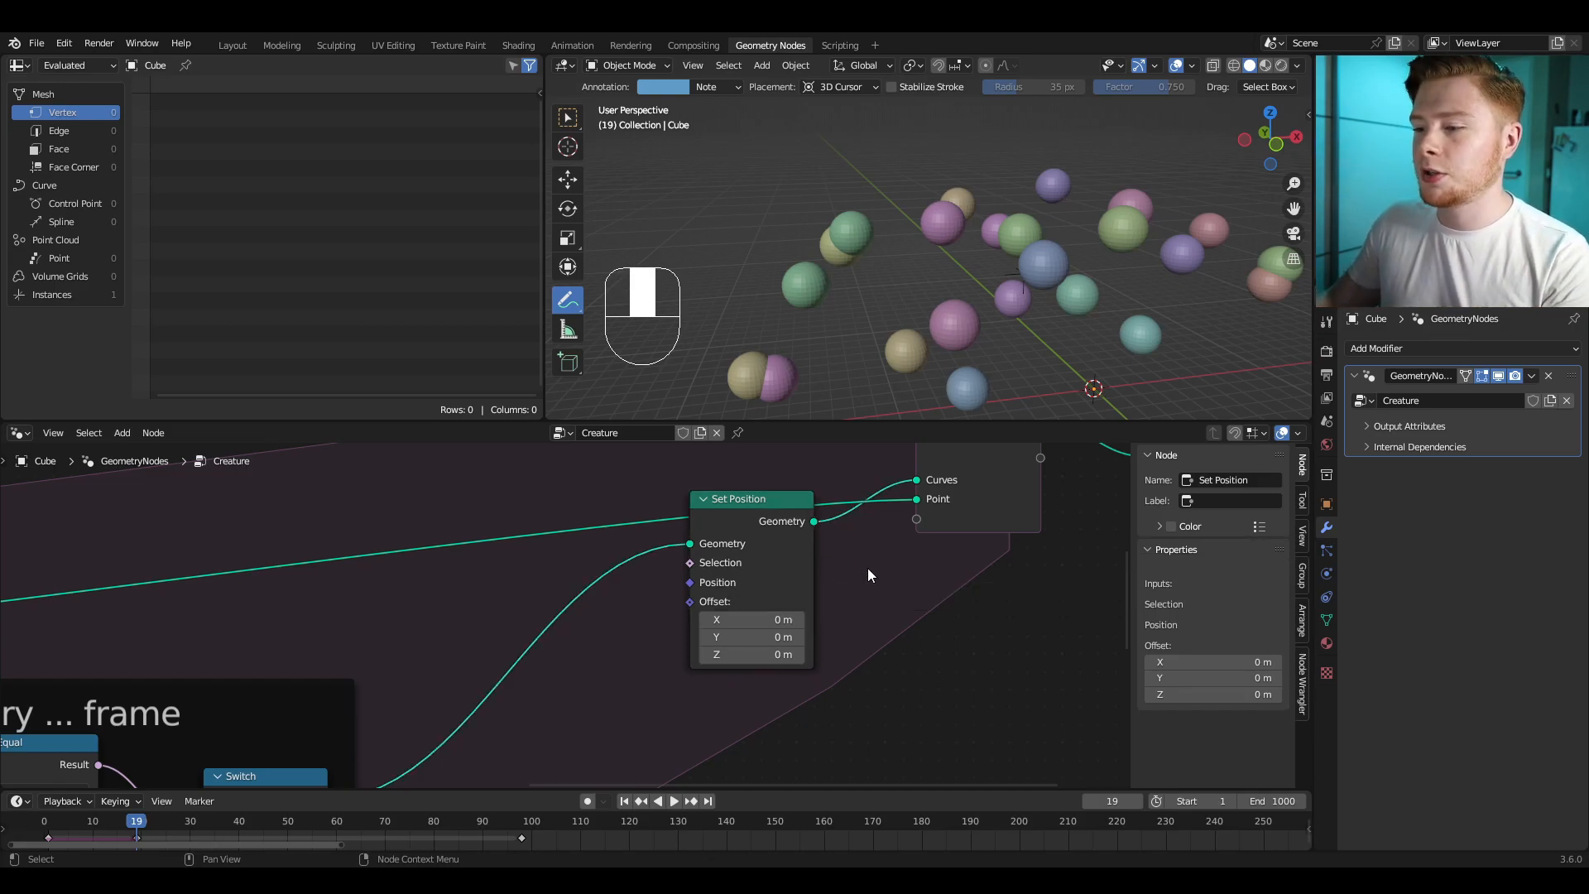
middle_click_drag(868, 567, 797, 640)
key("shift+a")
left_click(693, 472)
type("end")
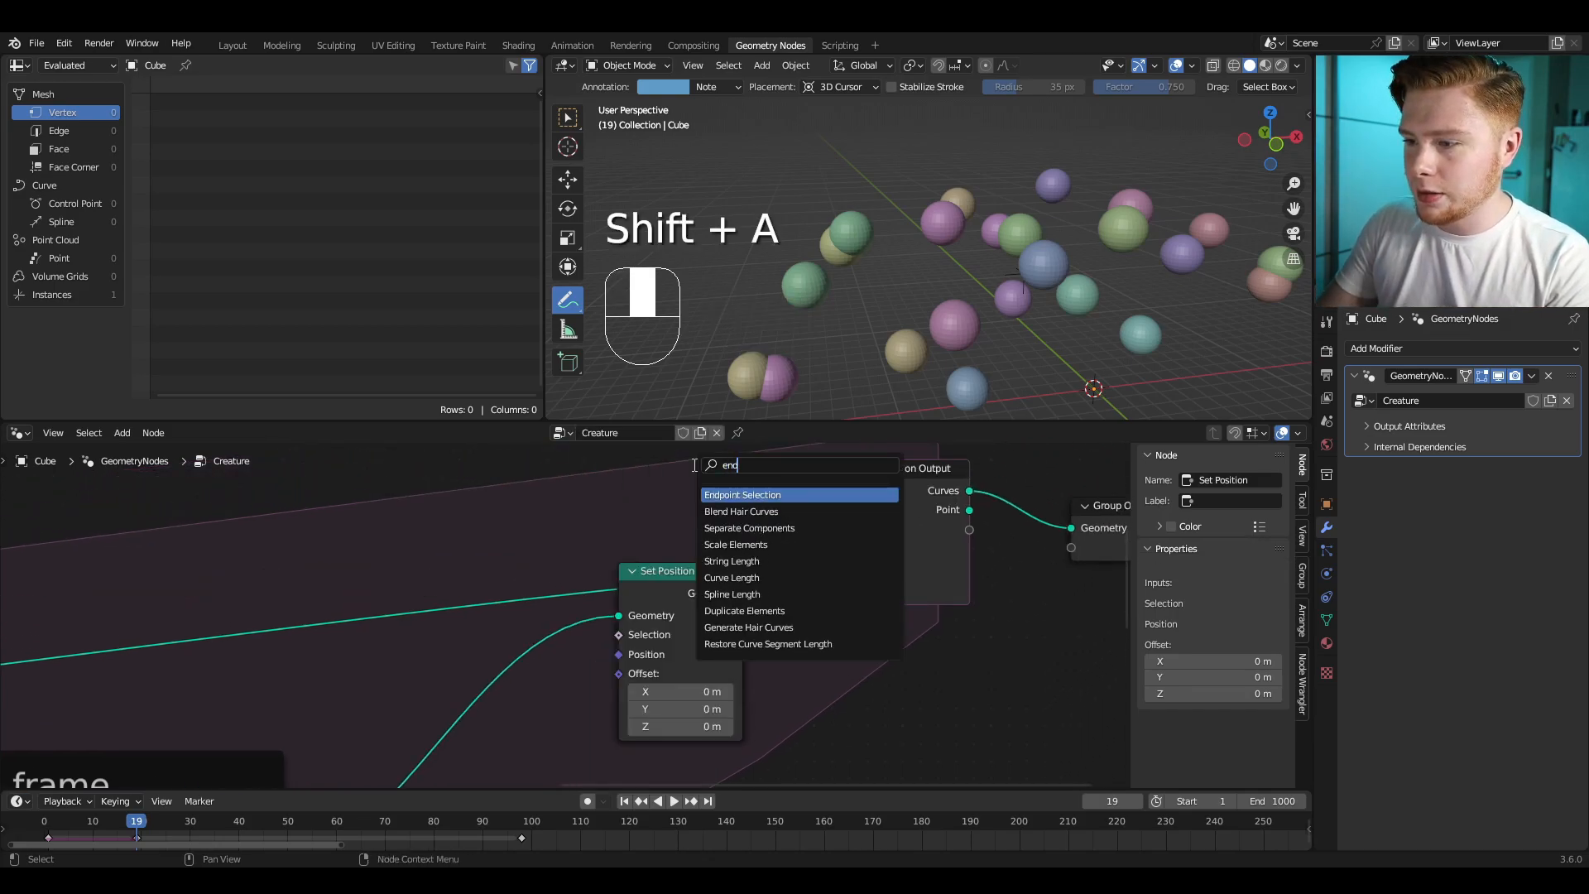
key("Return")
left_click(608, 485)
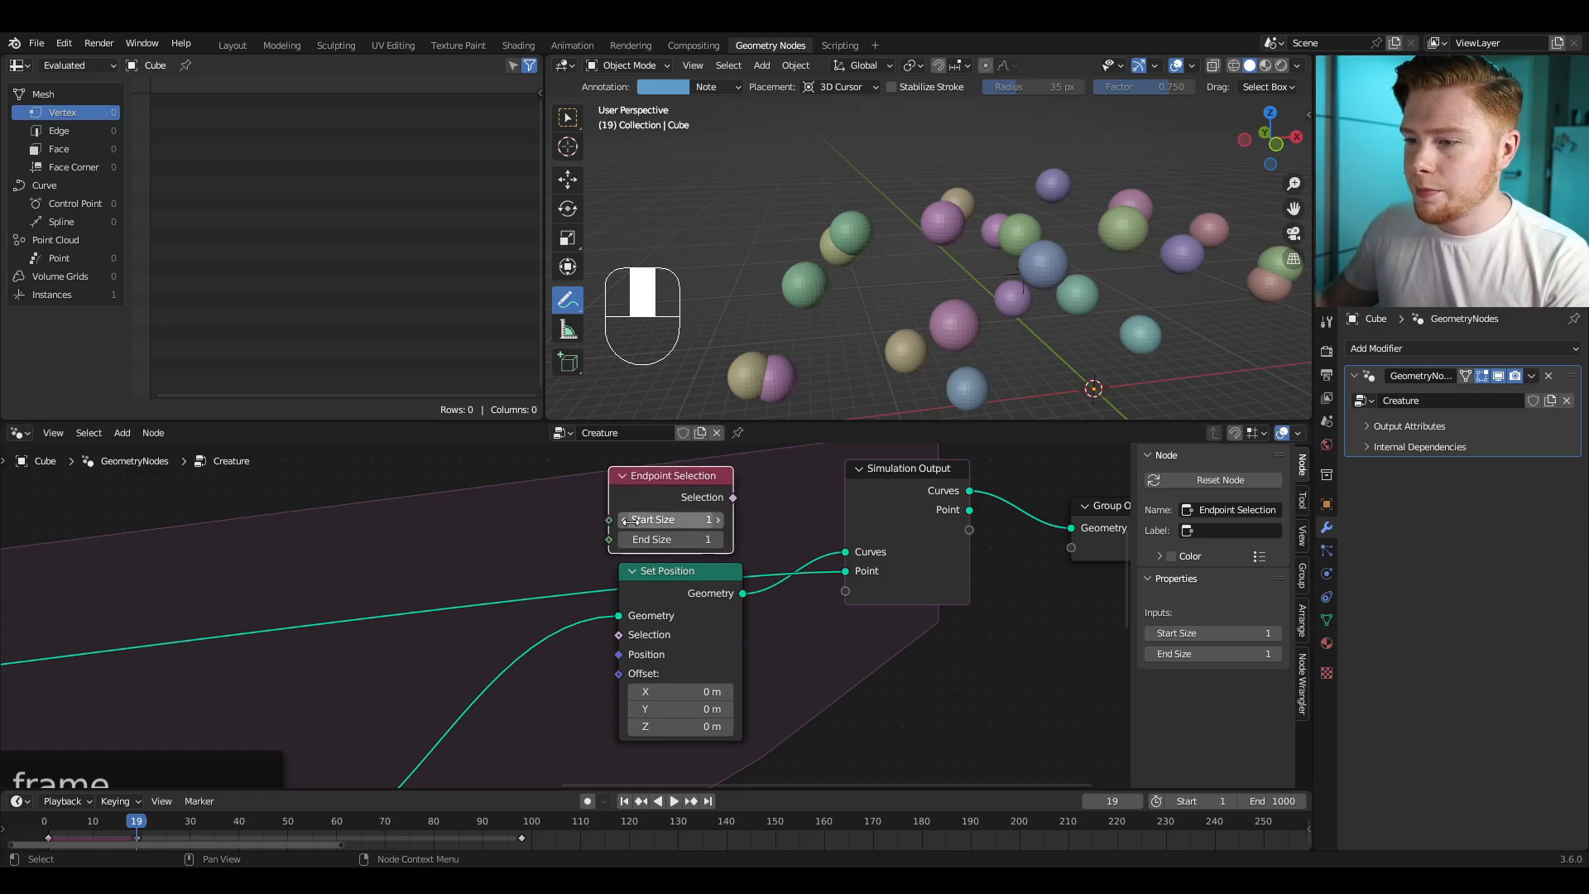
left_click(624, 520)
left_click_drag(734, 496, 741, 496)
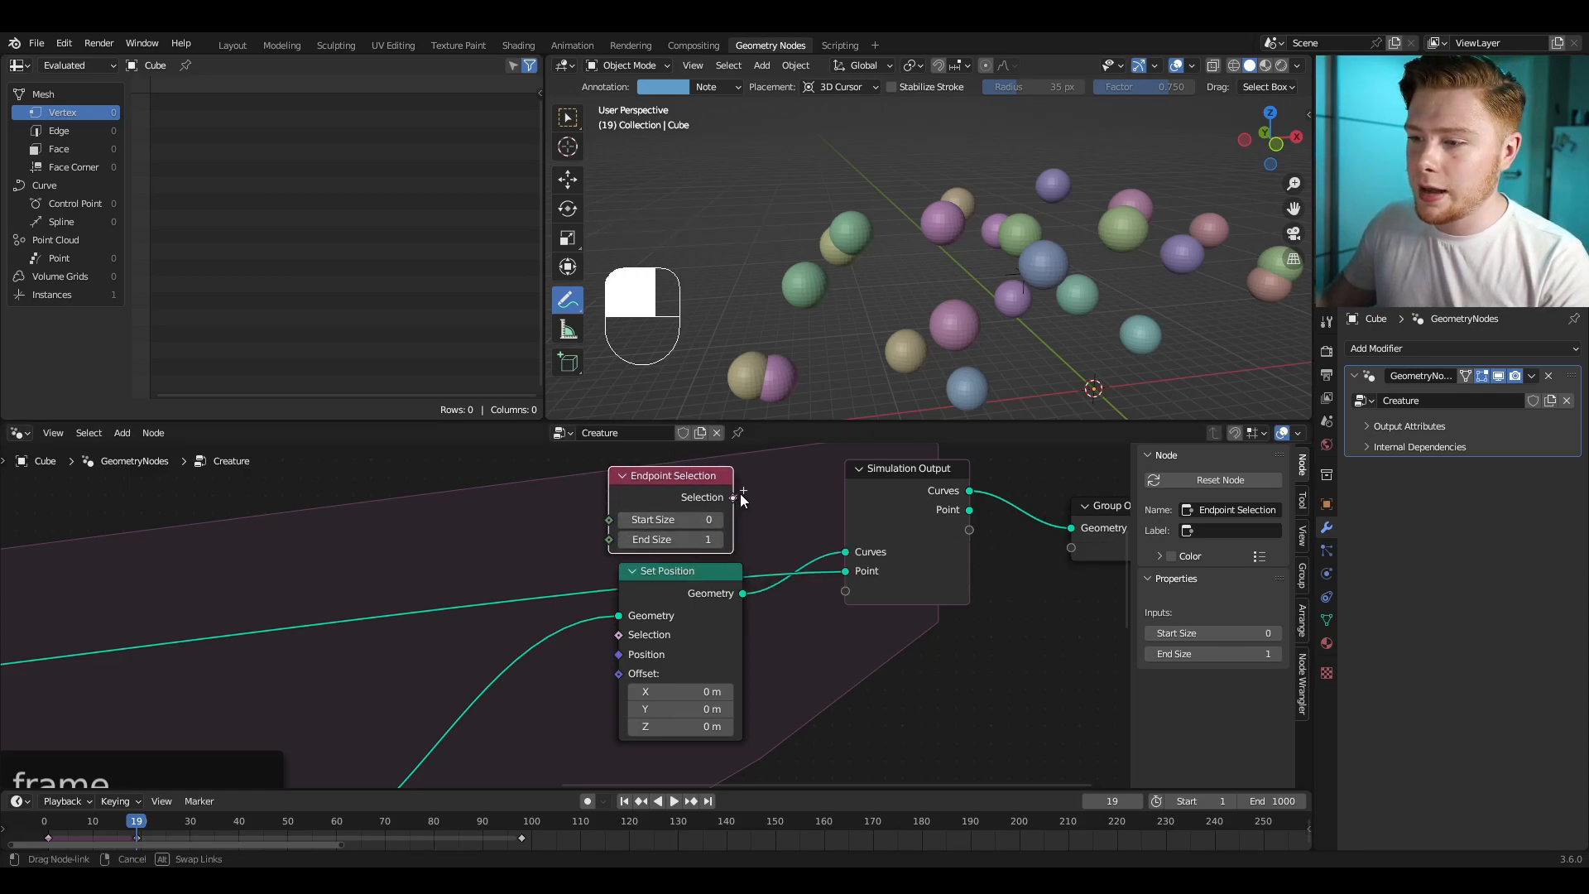
left_click_drag(611, 634, 614, 634)
Step: Add a second Position node just below the Sample Index node
middle_click_drag(649, 495, 651, 614)
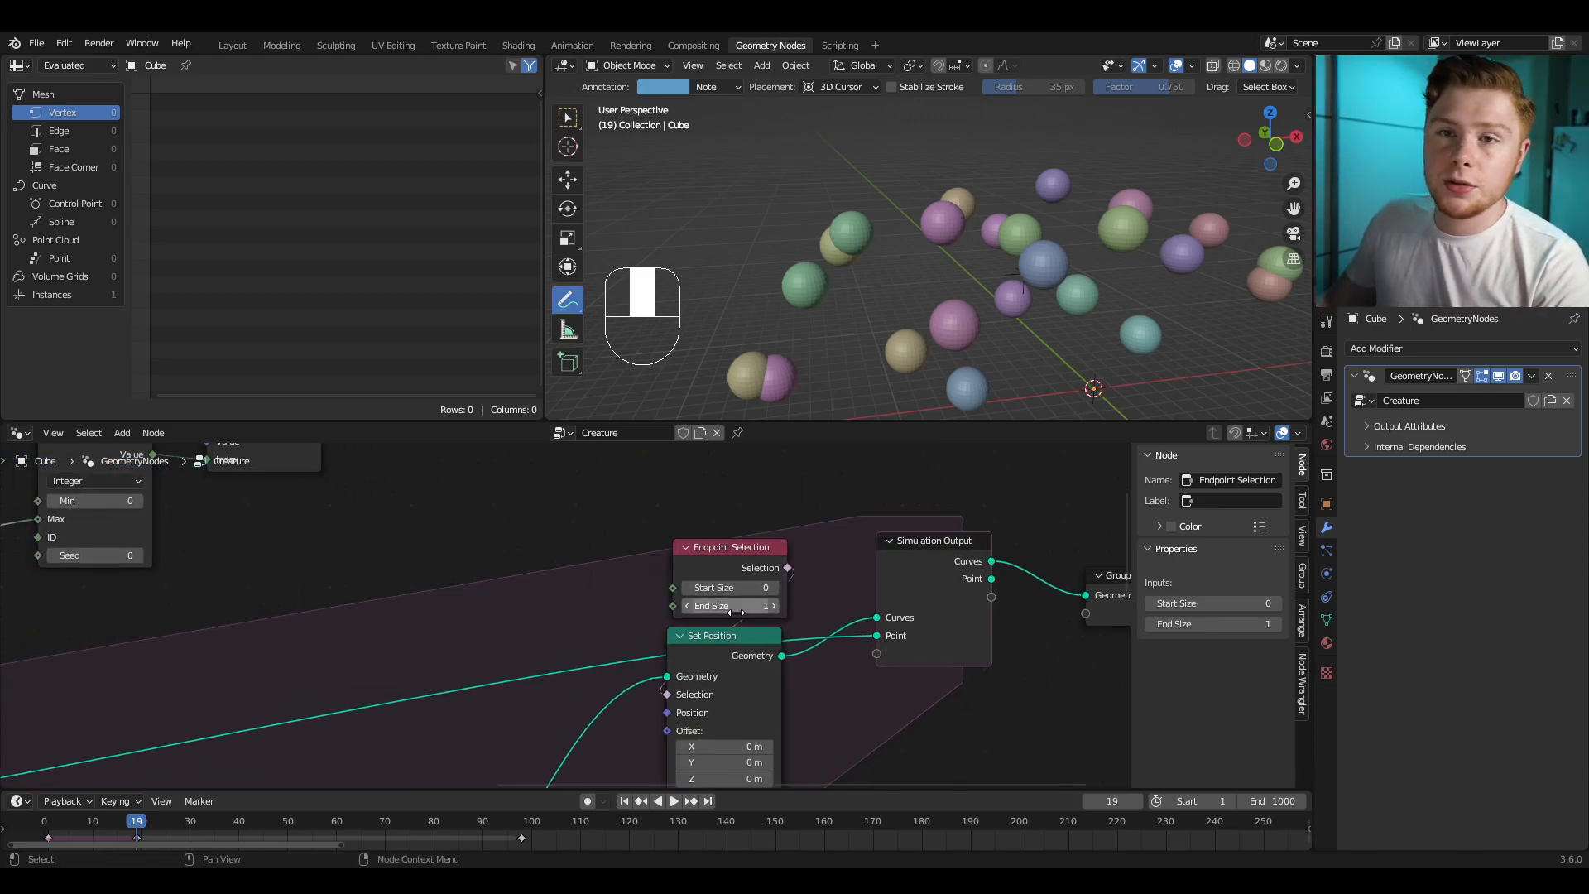
middle_click_drag(437, 550, 540, 666)
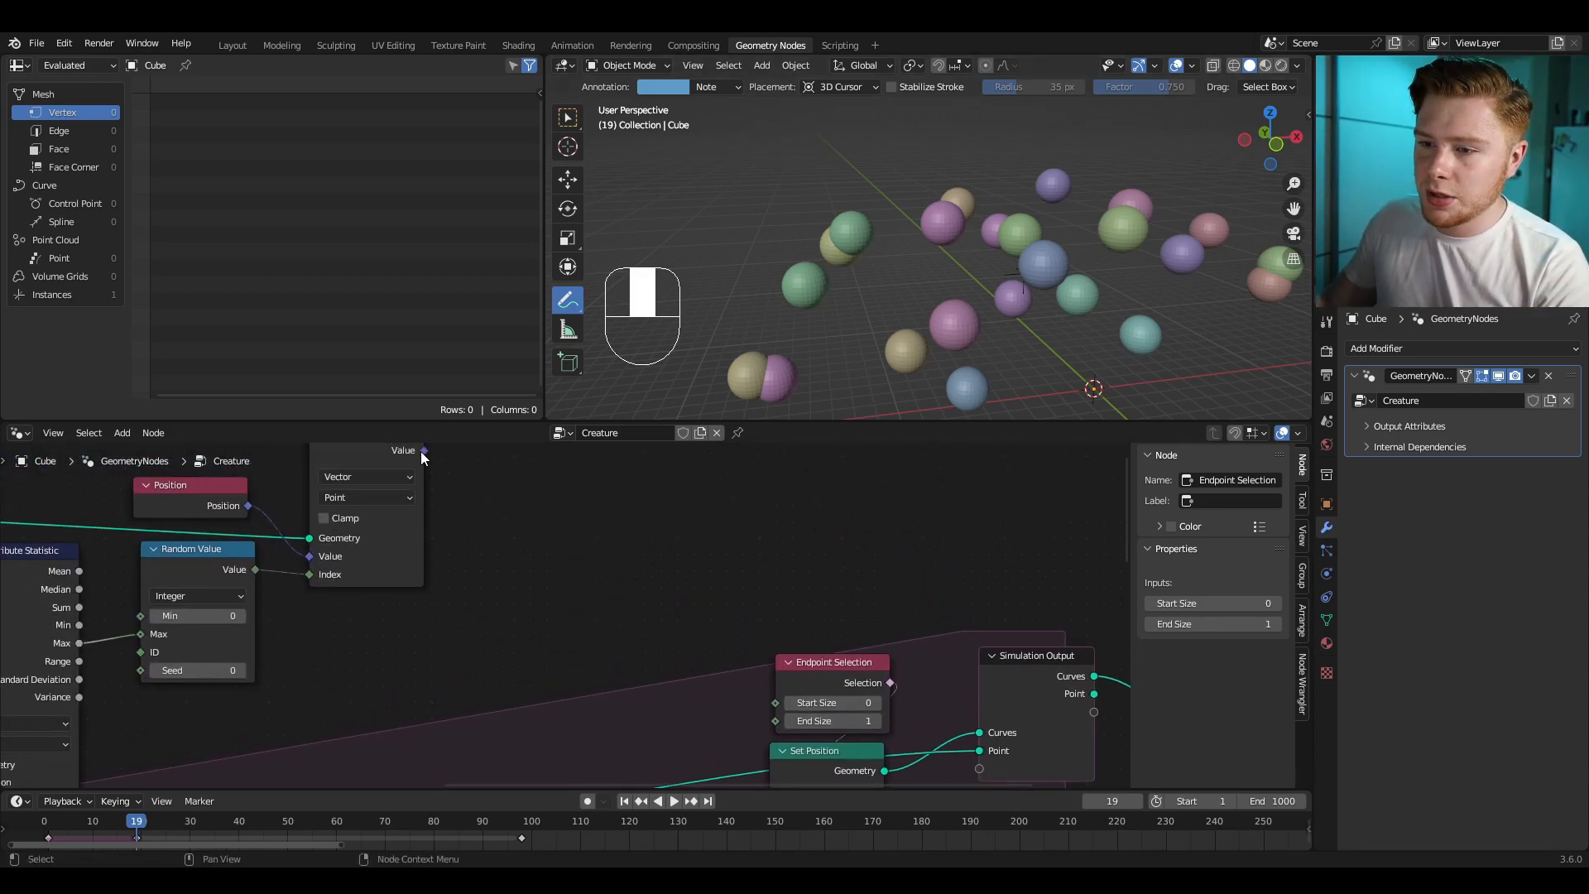
key("shift+a")
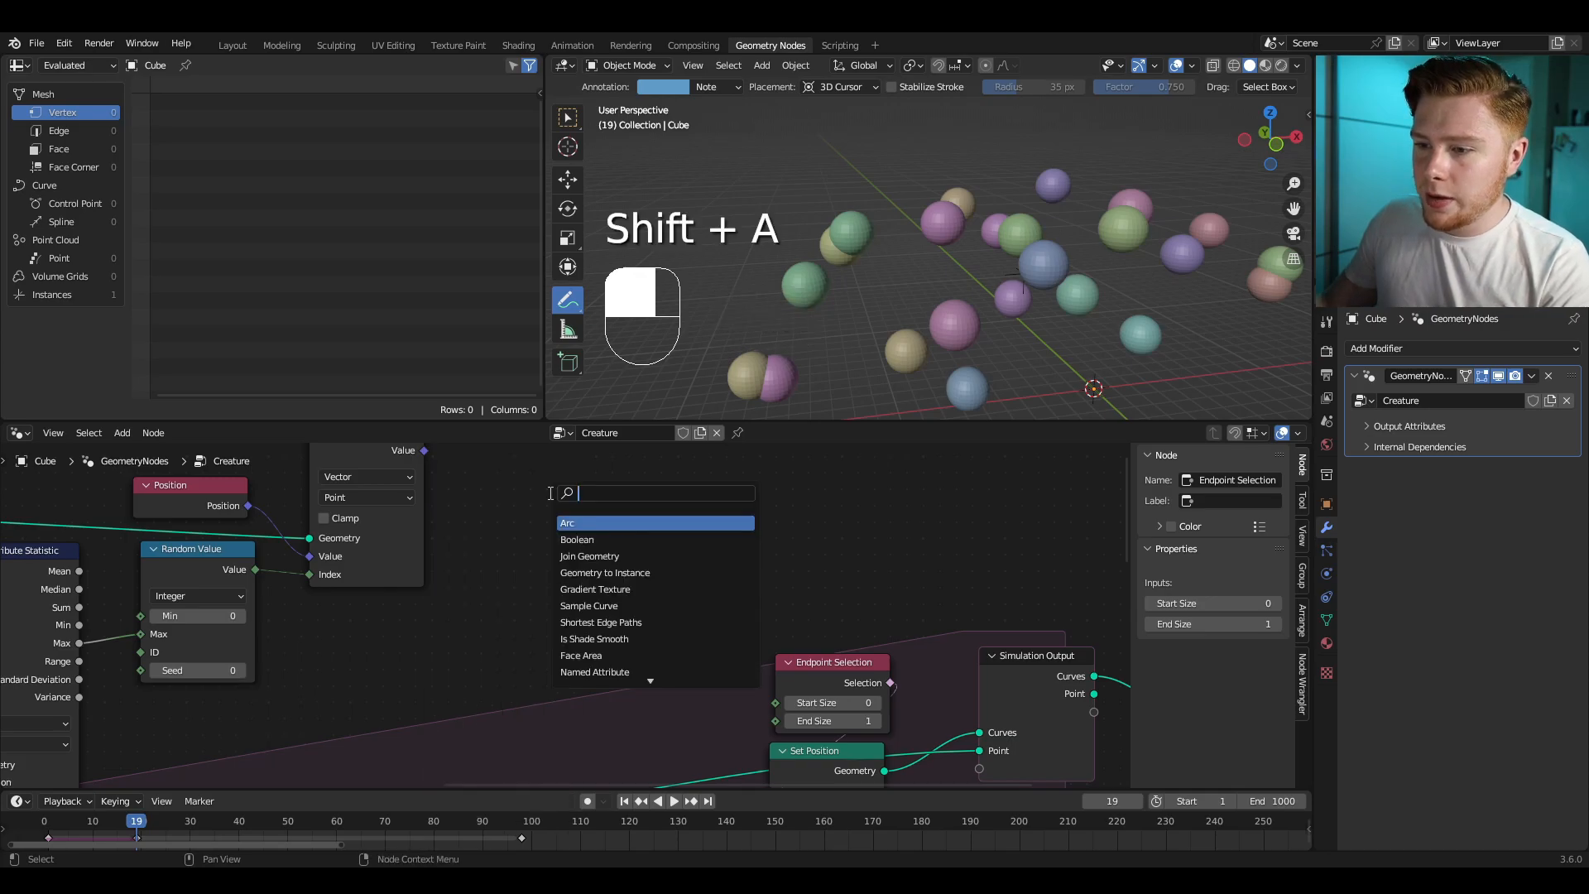
type("pos")
key("Return")
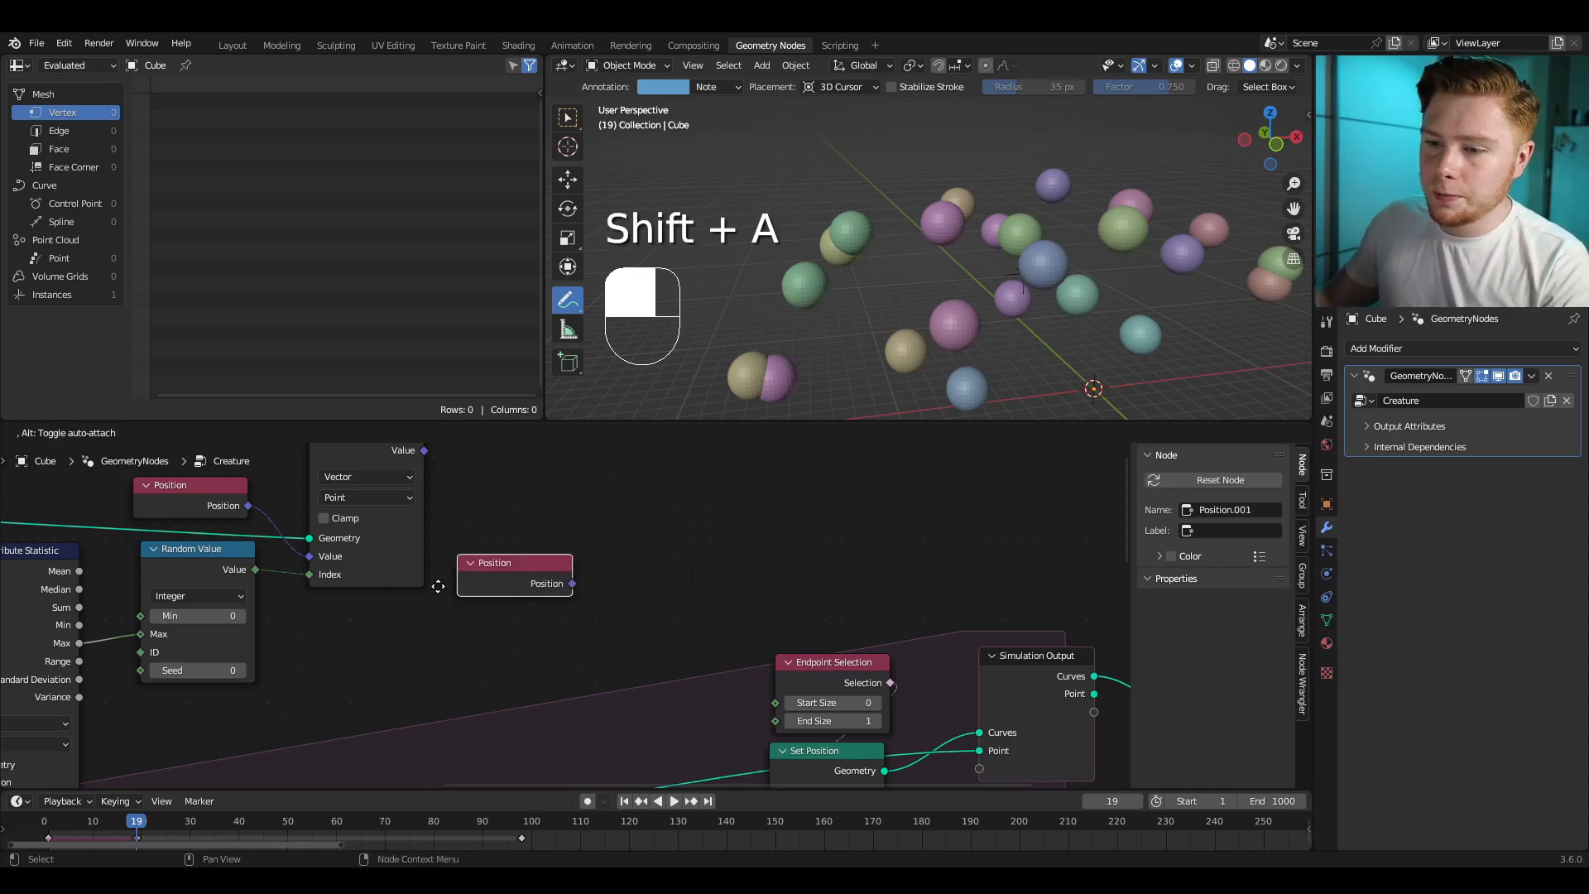
left_click(314, 629)
Step: Add a Vector Math node beside Sample Index and set its operation to Subtract
middle_click_drag(429, 648, 508, 663)
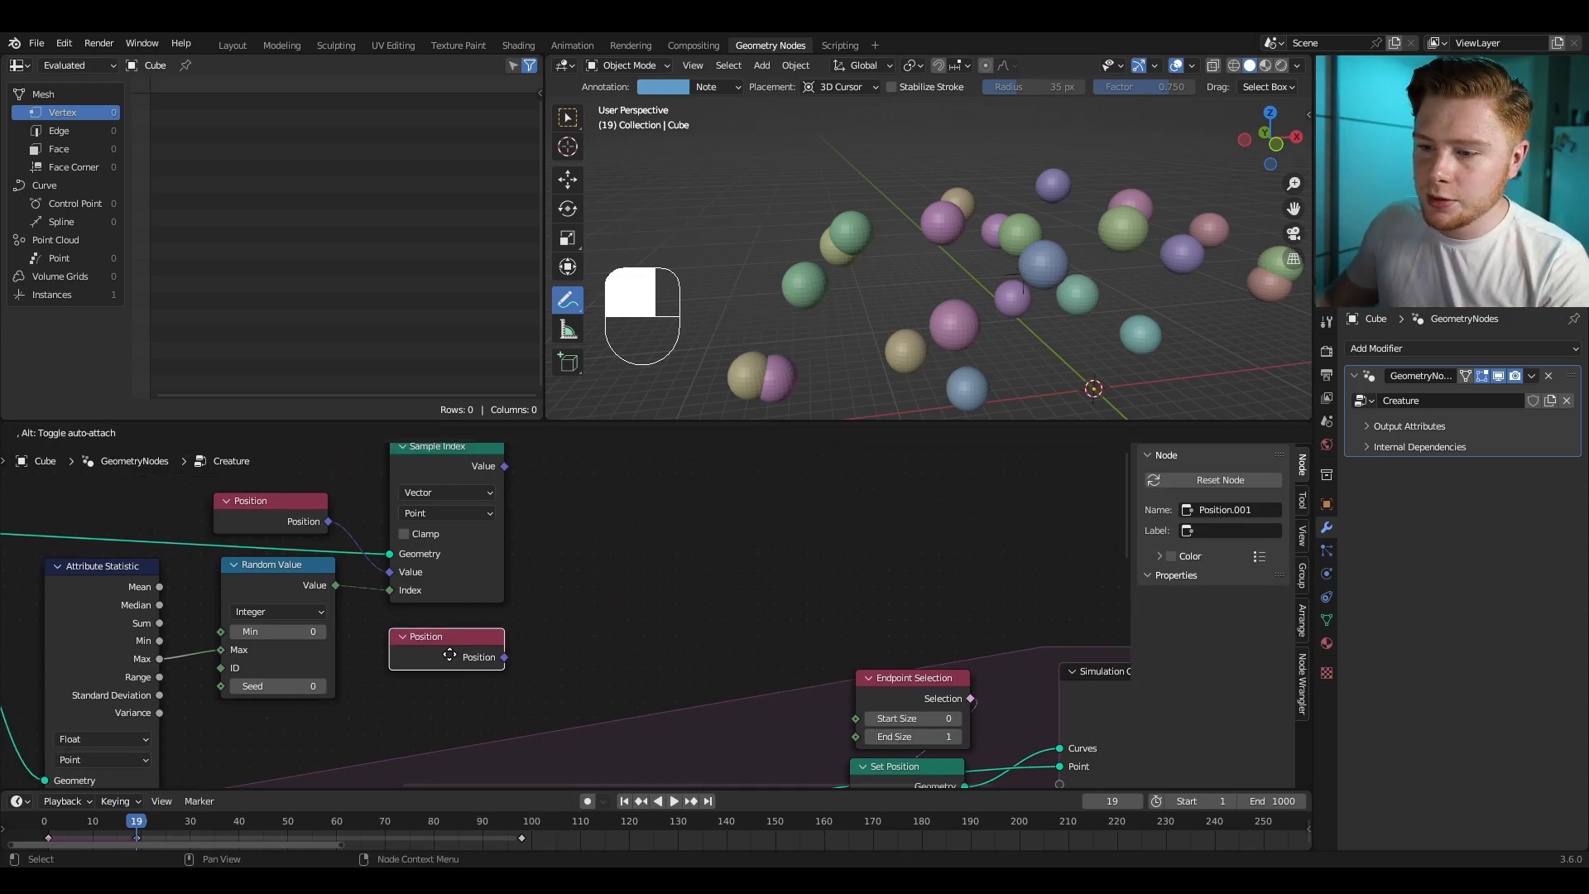
key("shift+a")
left_click(616, 490)
type("vec")
key("Return")
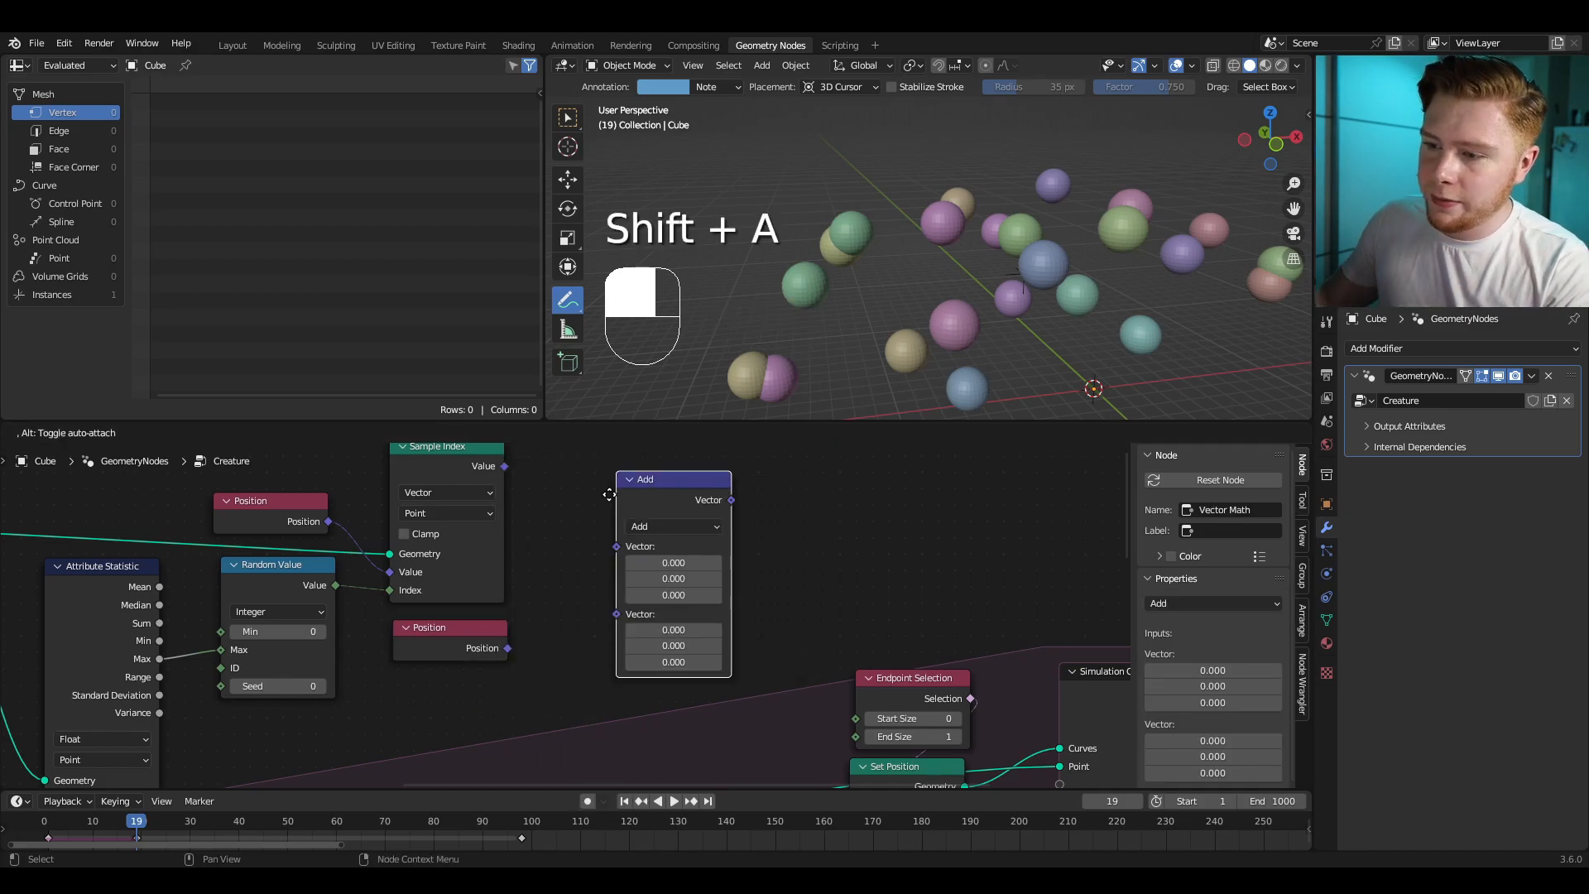
left_click(558, 457)
left_click(617, 495)
left_click(613, 530)
Step: Connect the Sample Index value to the Subtract node's first vector and the new Position node to its second vector
middle_click_drag(506, 449, 530, 510)
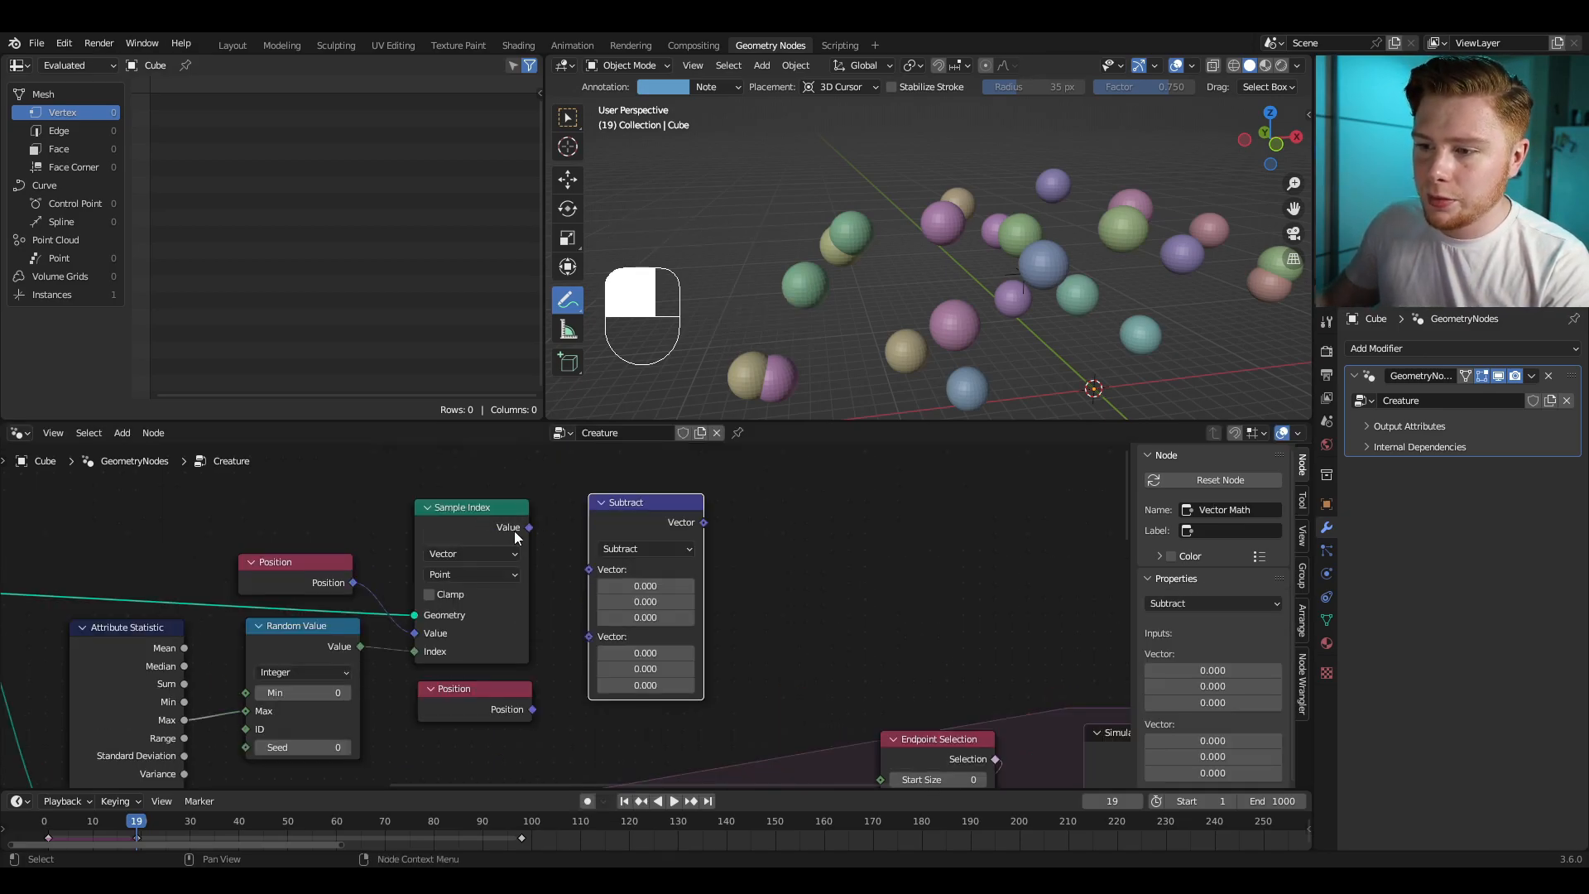
scroll(548, 553, "up", 2)
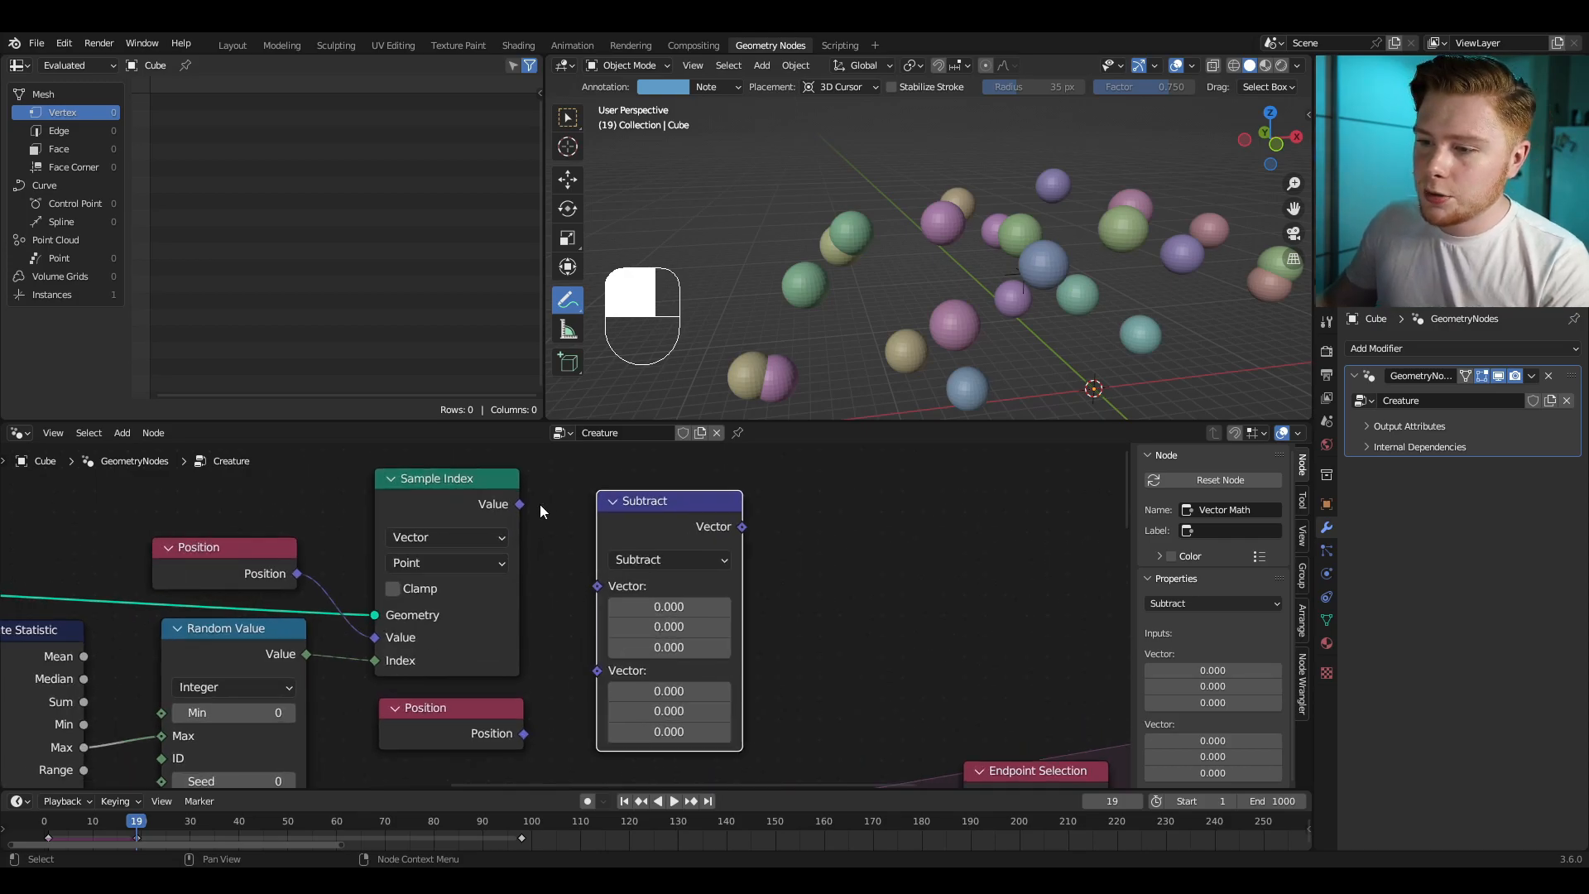
left_click_drag(521, 504, 597, 586)
left_click_drag(524, 733, 611, 613)
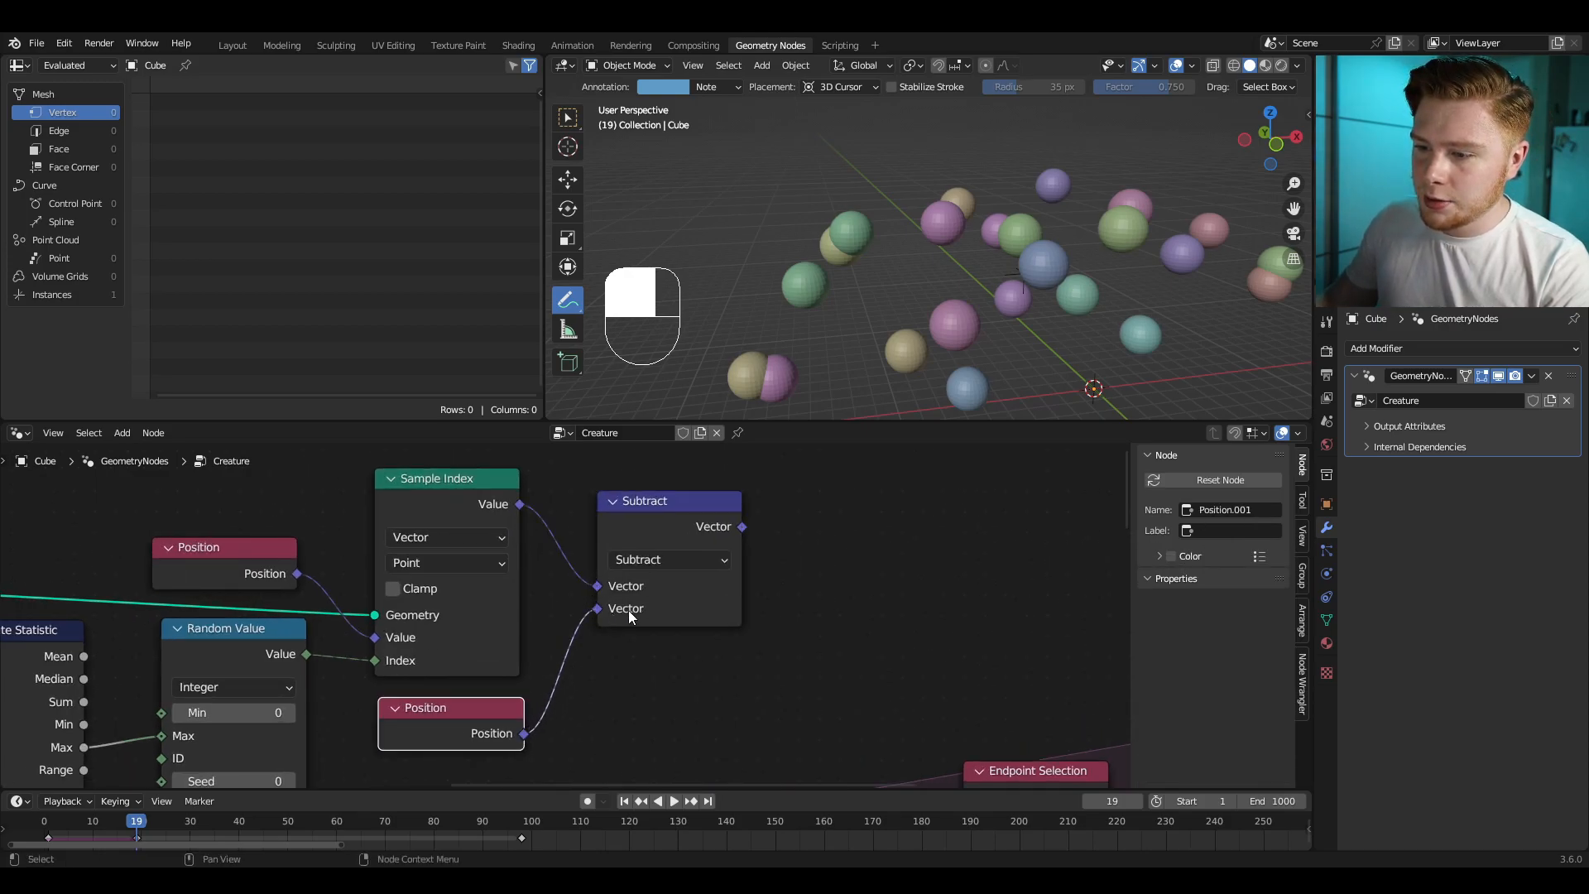
Step: Connect the Subtract node's Vector output to the Set Position node's Offset
scroll(579, 546, "down", 3)
left_click_drag(538, 478, 596, 504)
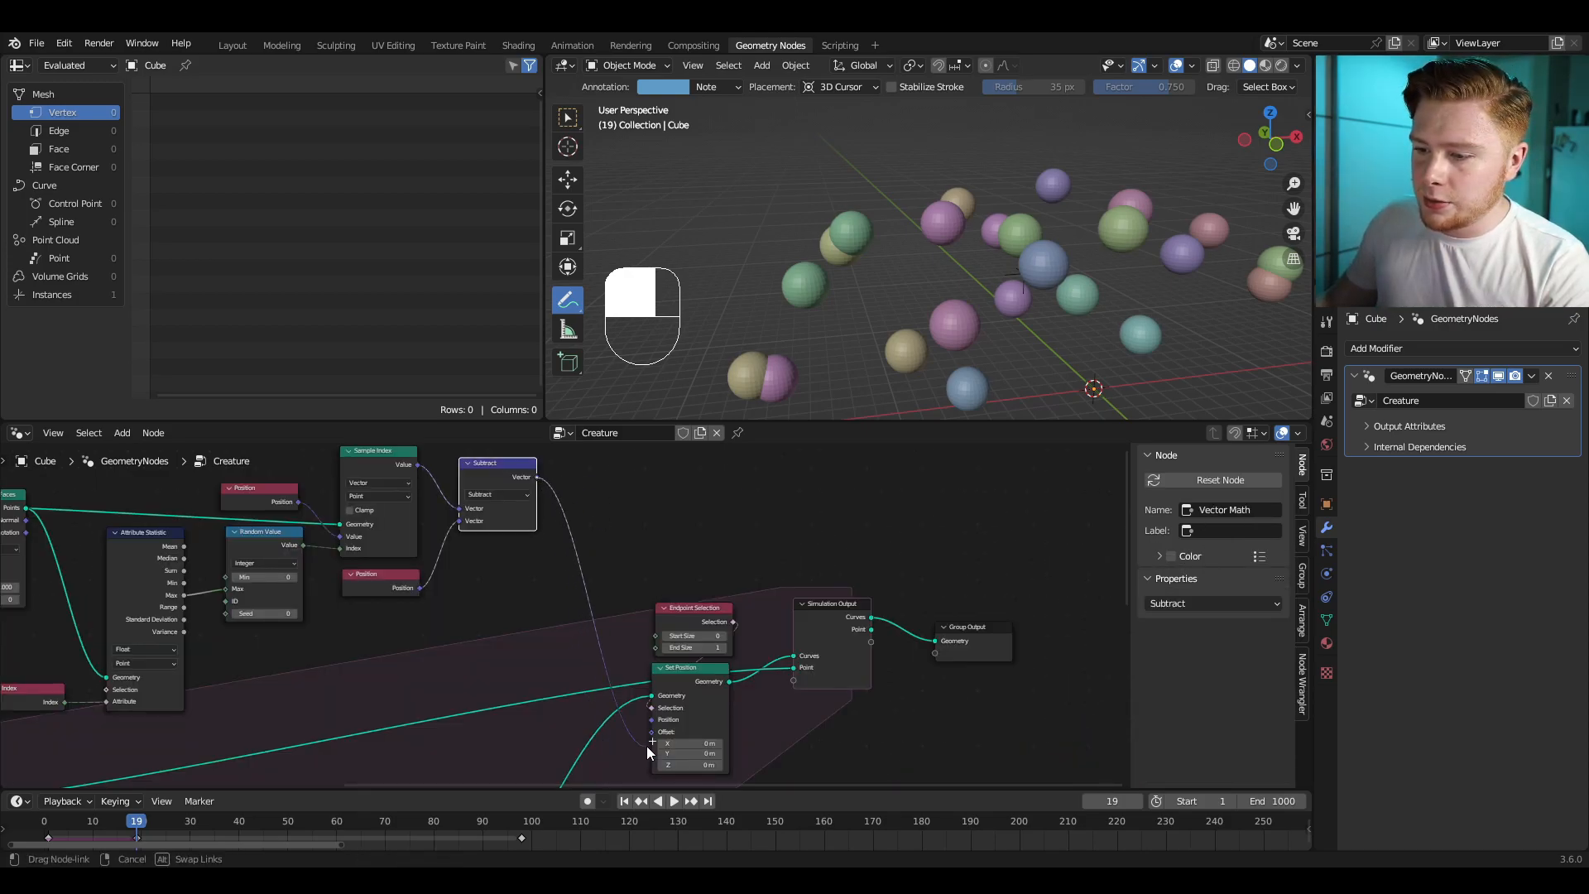
left_click_drag(648, 747, 658, 733)
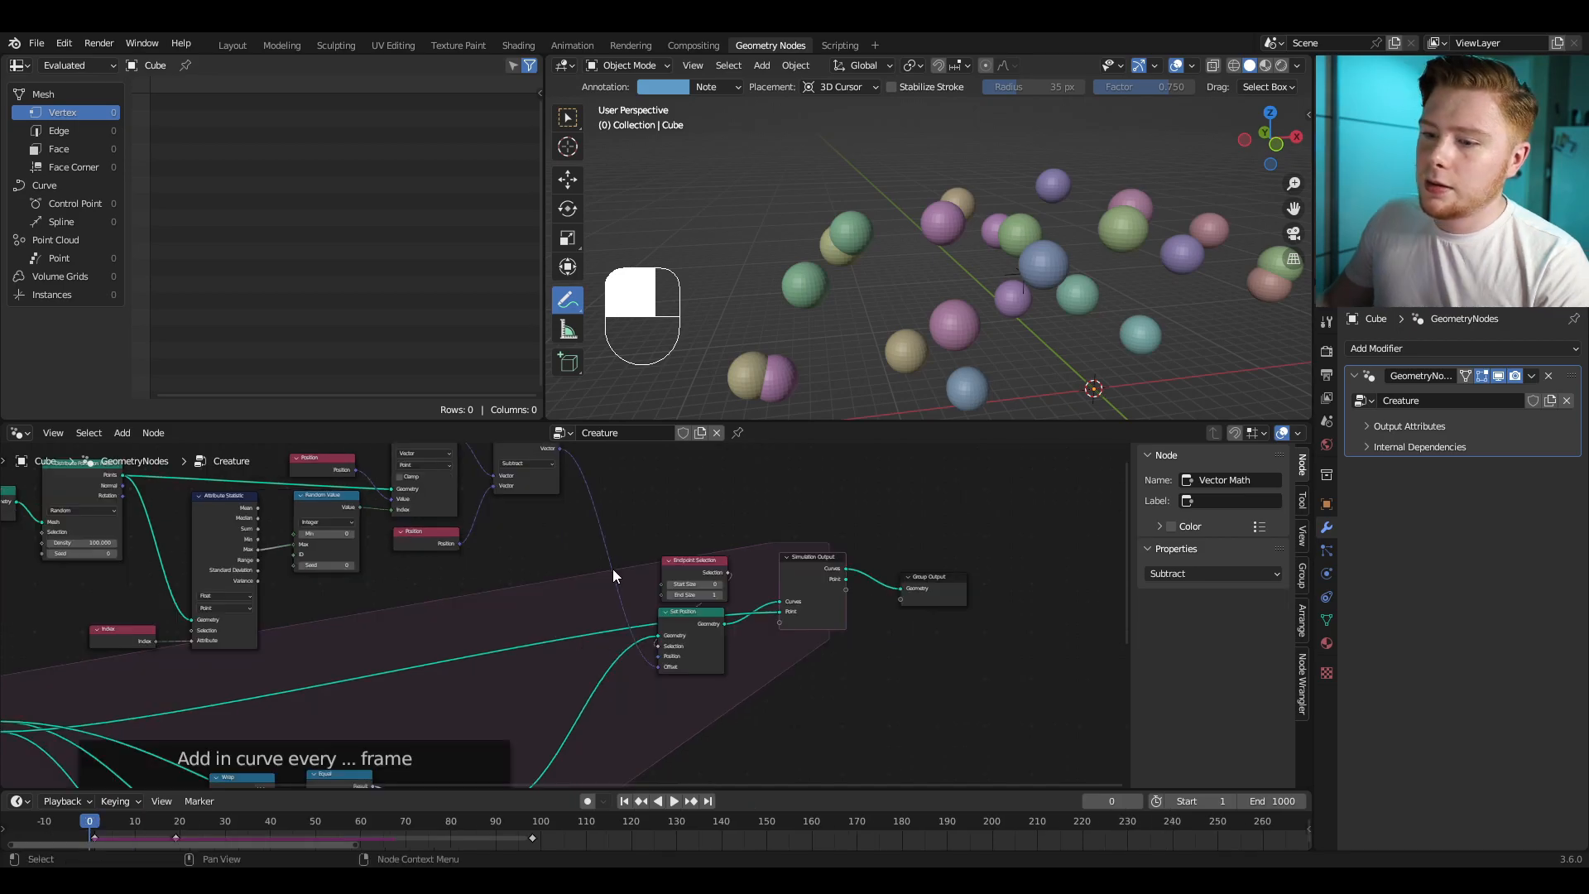
Step: Play the simulation from frame 0 and examine the nodes in the "Add in curve every ... frame" group
key("space")
scroll(356, 732, "down", 2)
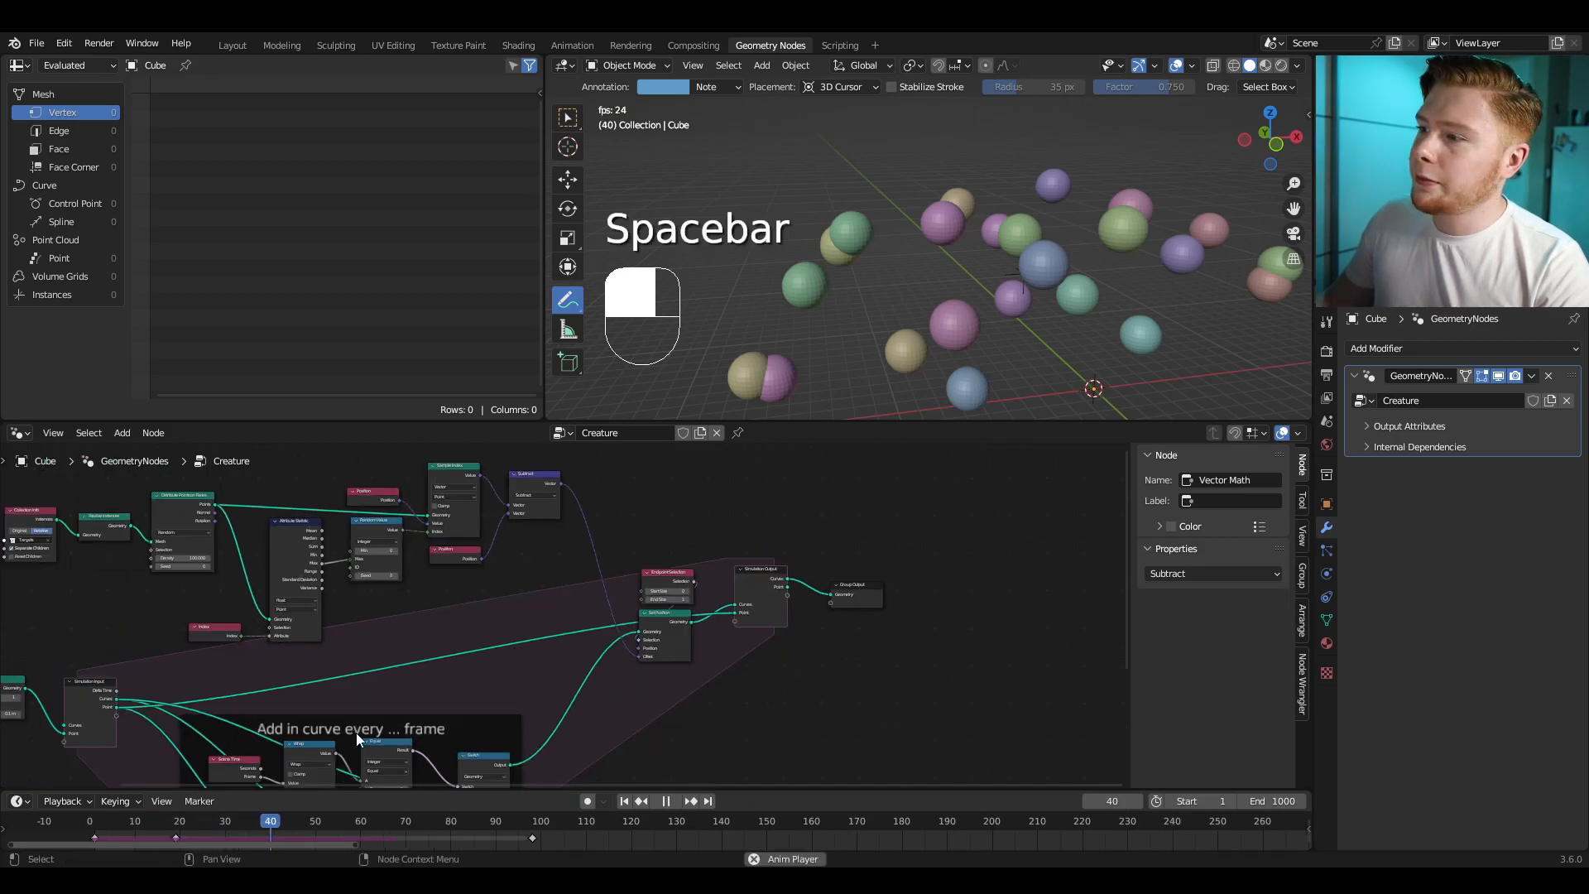
scroll(356, 732, "up", 4)
middle_click_drag(369, 727, 577, 505)
middle_click_drag(357, 782, 465, 654)
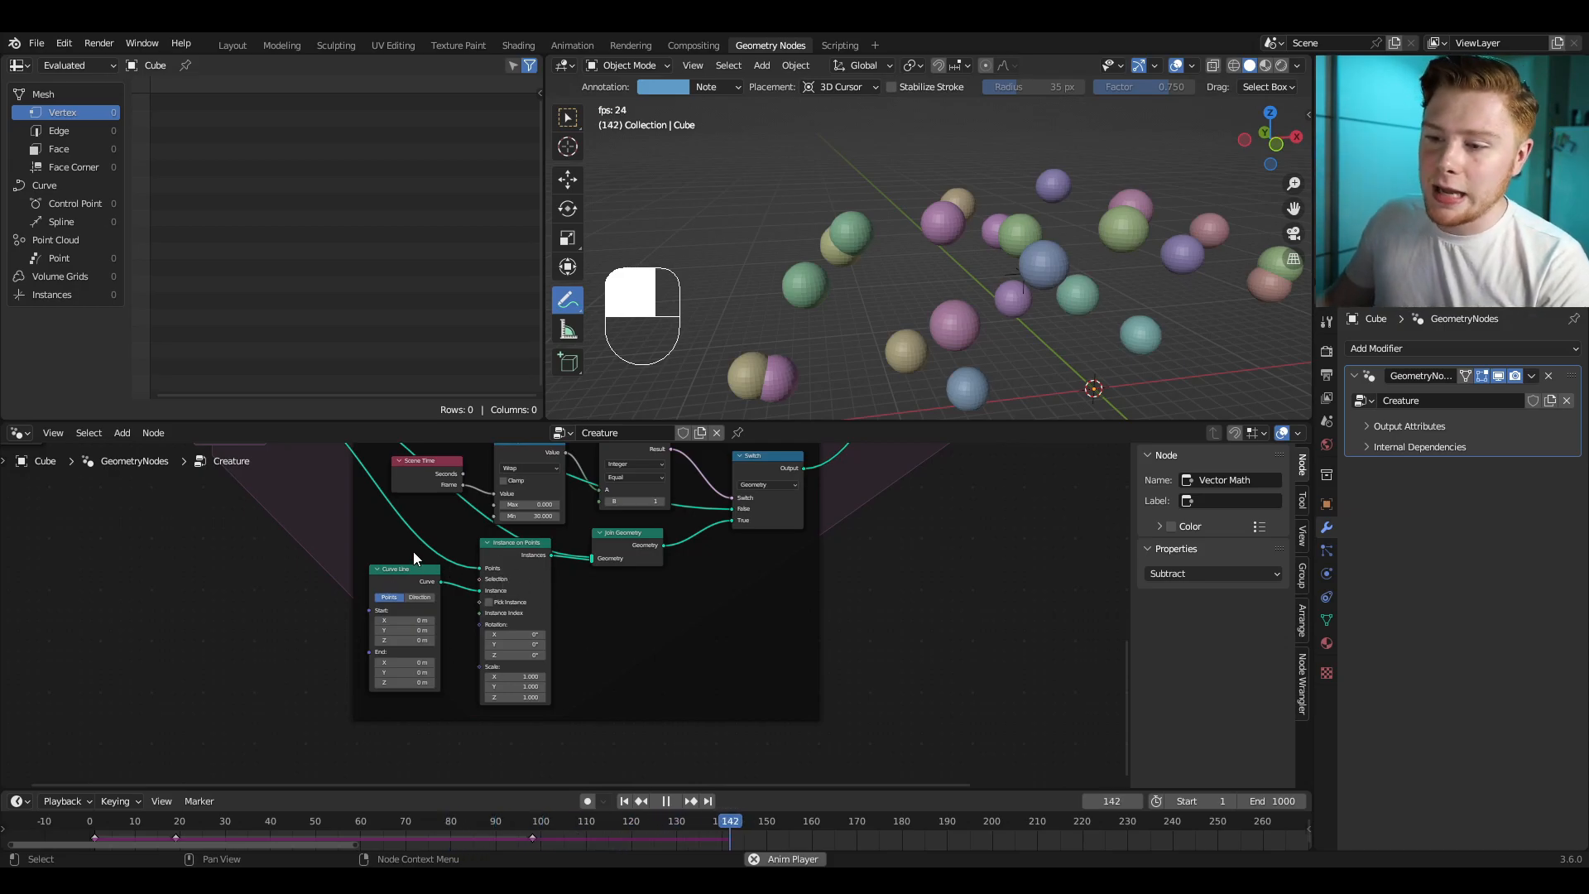
Step: Reposition the Curve Line and Instance on Points nodes and insert a Realize Instances node between Instance on Points and Join Geometry
left_click_drag(408, 549, 527, 638)
key("g")
left_click(533, 637)
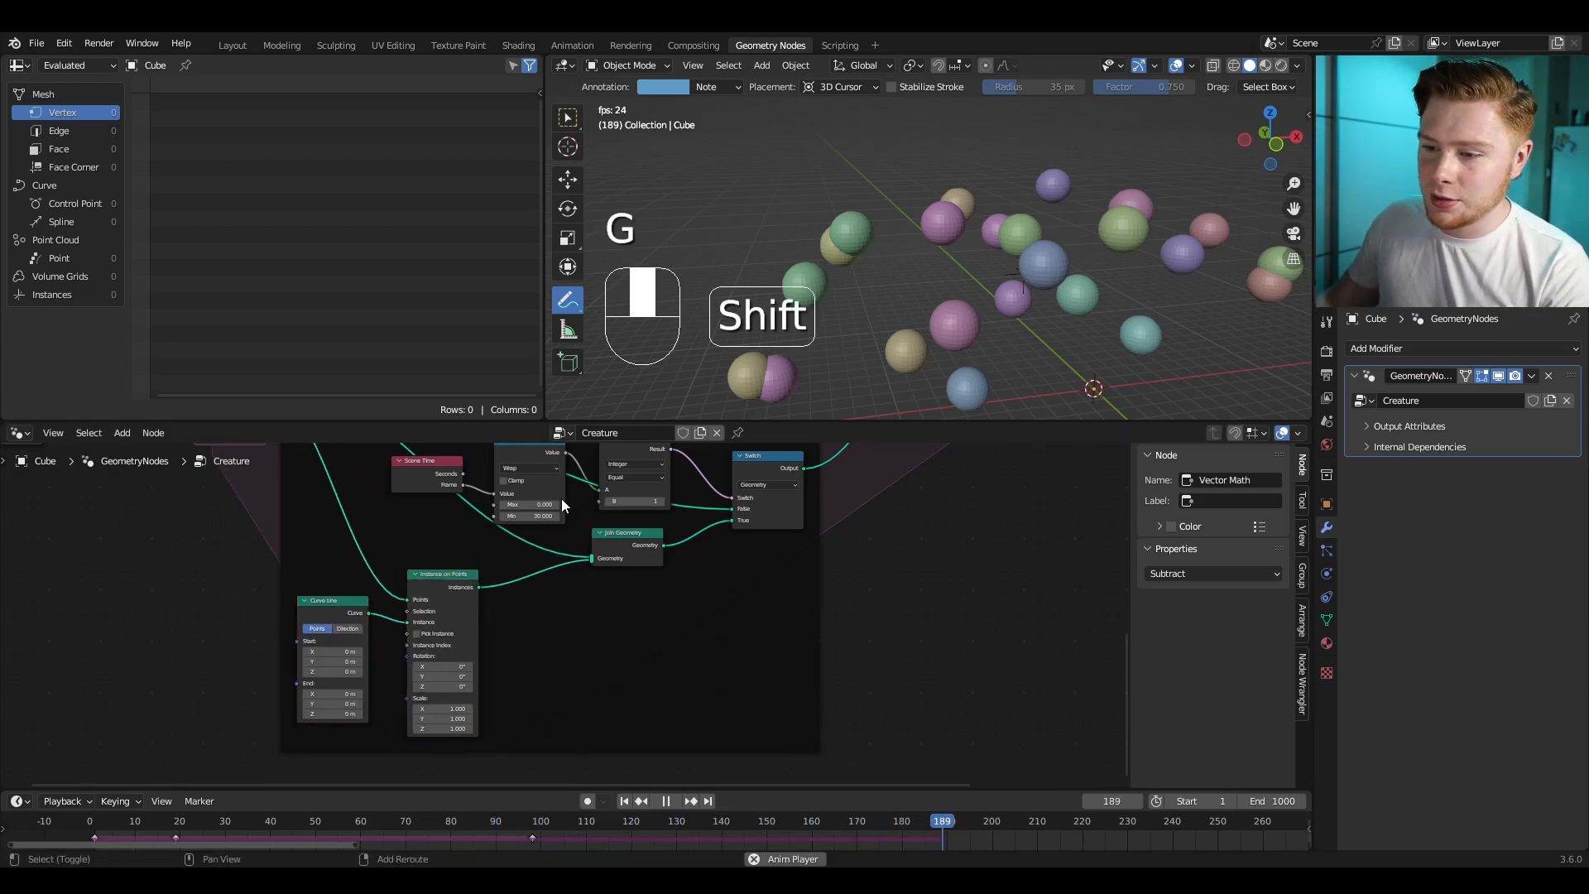
key("shift+a")
left_click(562, 498)
type("real")
key("Return")
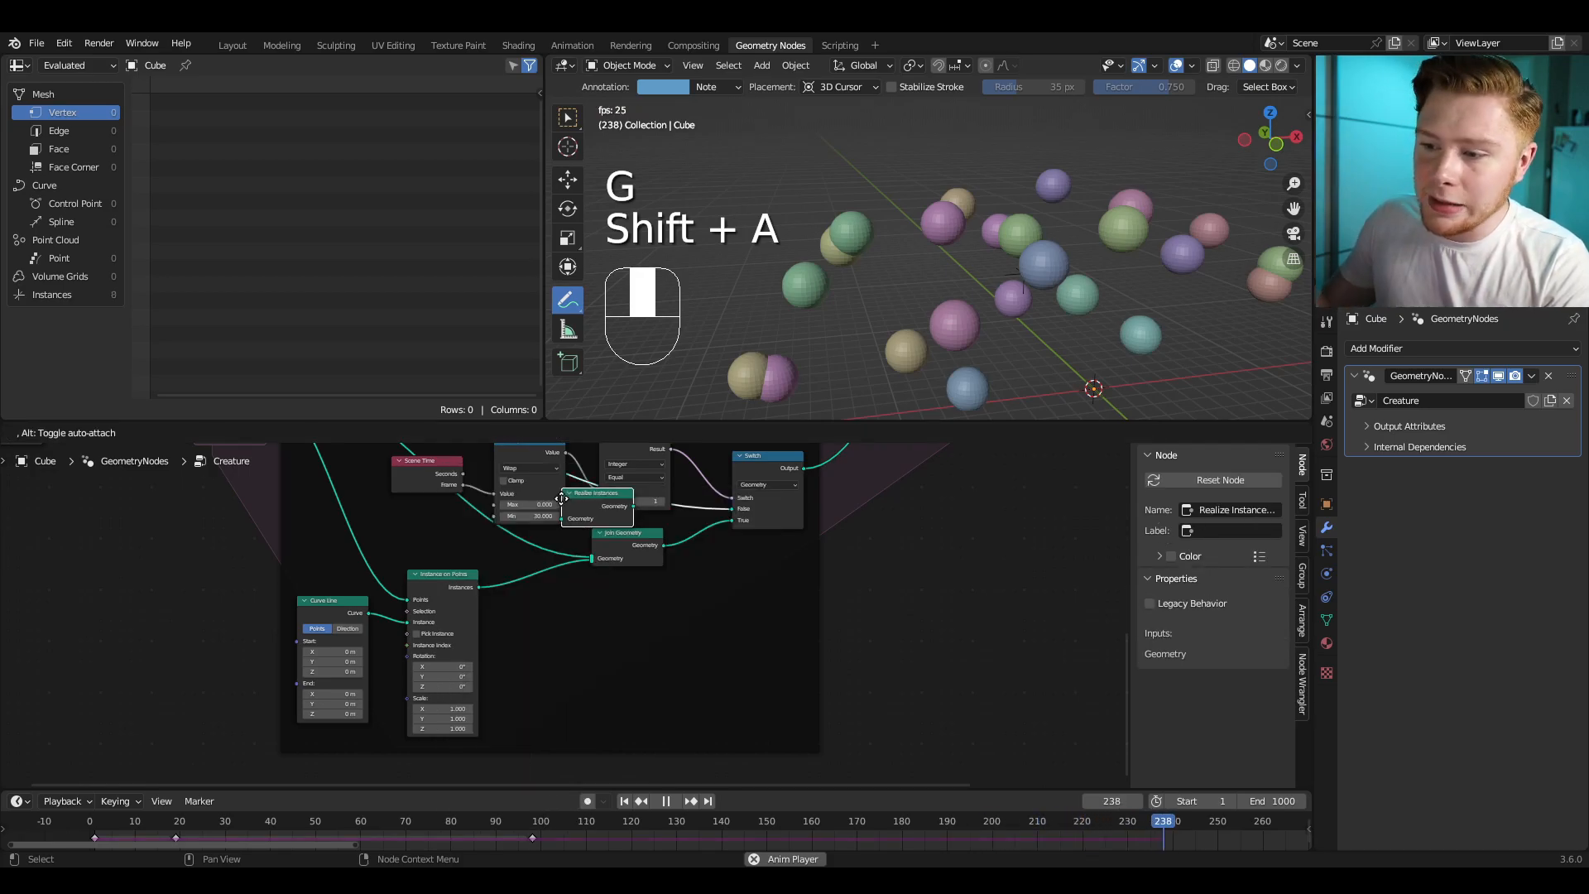
left_click(496, 579)
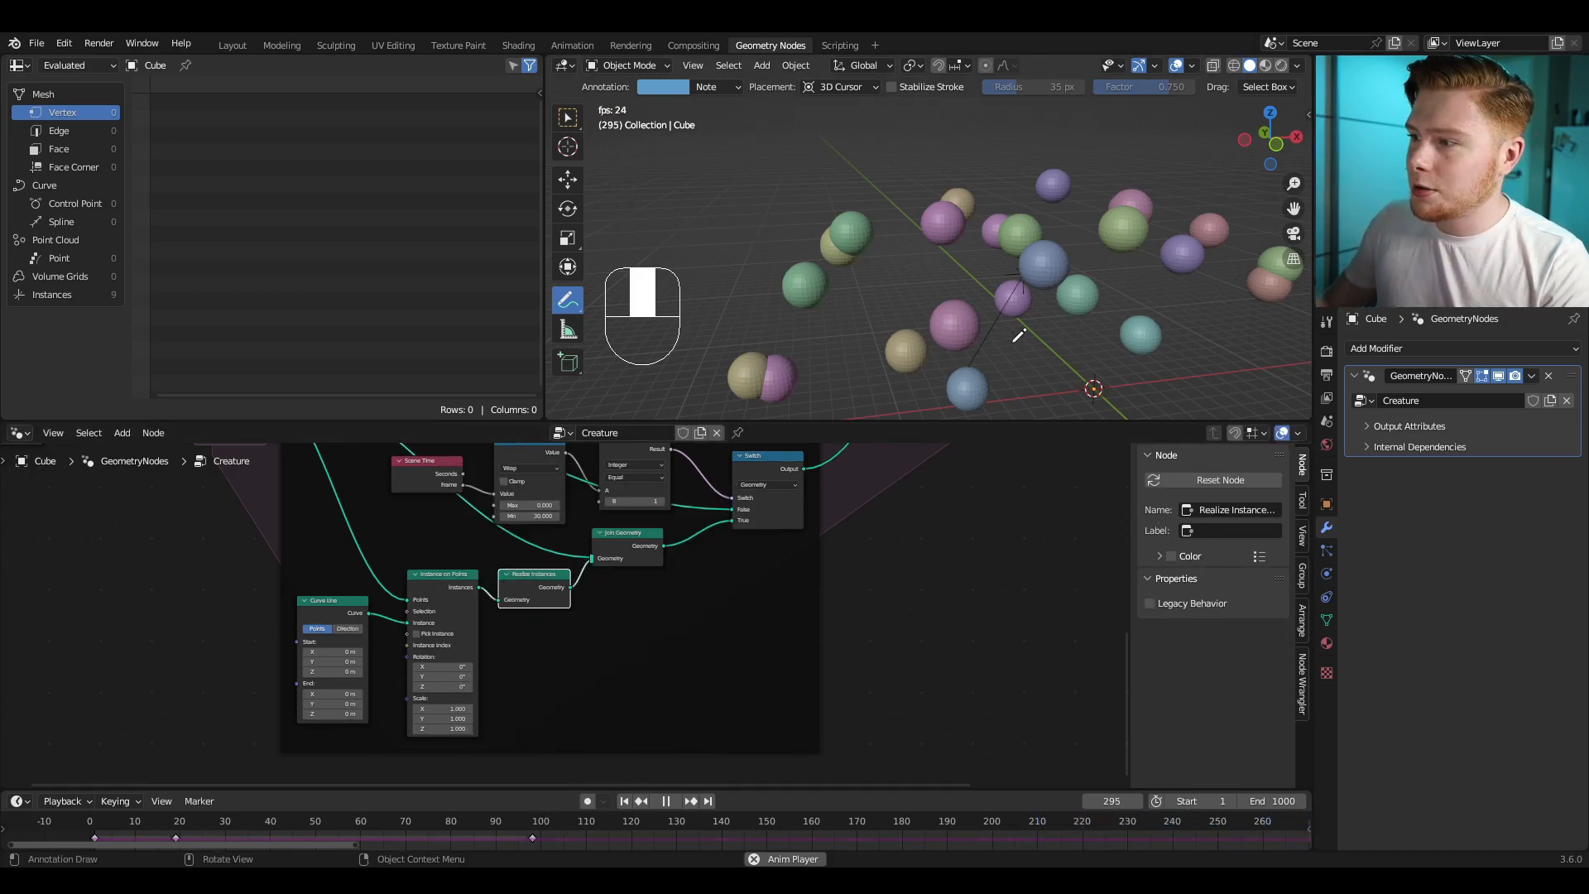
Step: Examine the curves growing toward the spheres during playback, and stop the animation
mouse_move(1036, 310)
middle_mouse_down("shift")
mouse_move(958, 256)
mouse_move(961, 296)
mouse_move(1026, 302)
middle_mouse_up("shift")
scroll(927, 242, "up", 4)
scroll(1026, 302, "down", 4)
scroll(987, 310, "up", 2)
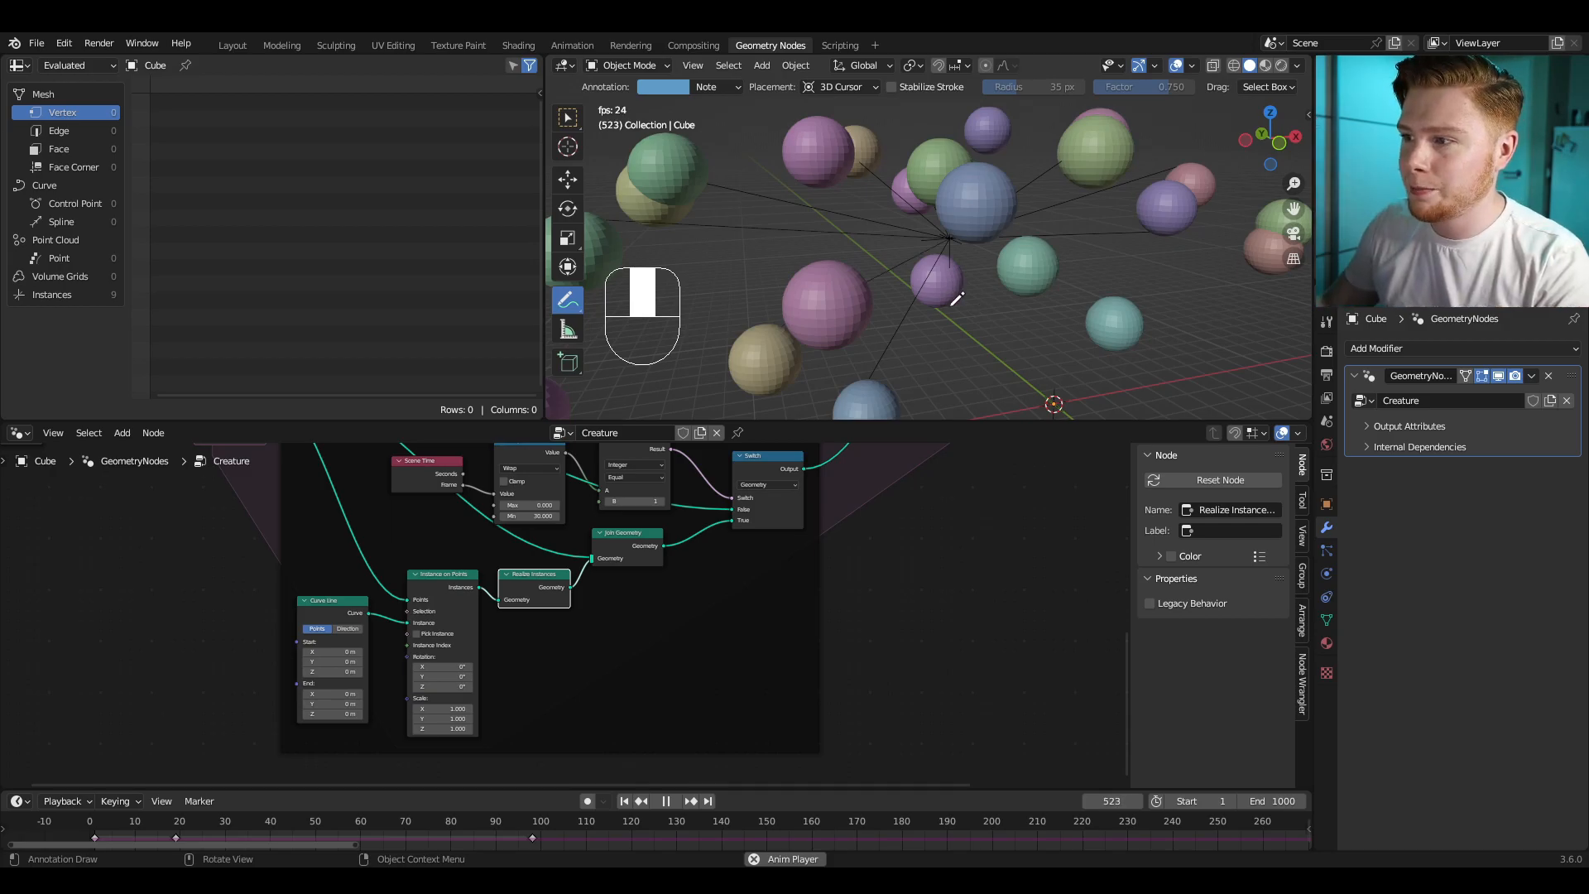
key("space")
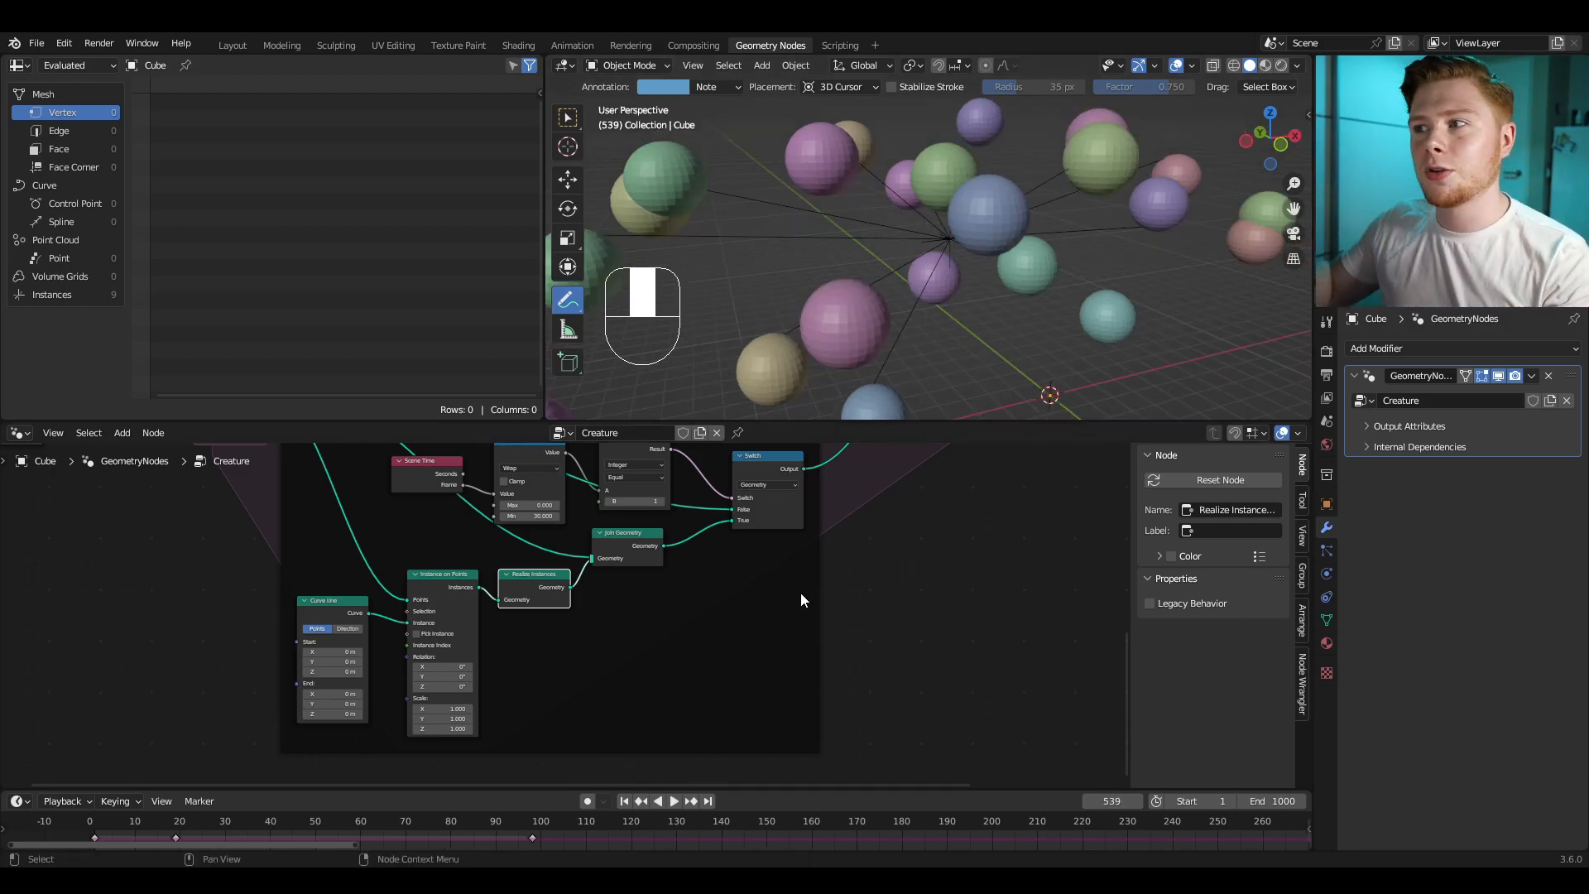
Step: Add a Vector Math node and insert it on the link between the Subtract node and Set Position's Offset
scroll(871, 489, "down", 2)
middle_click_drag(851, 452, 808, 669)
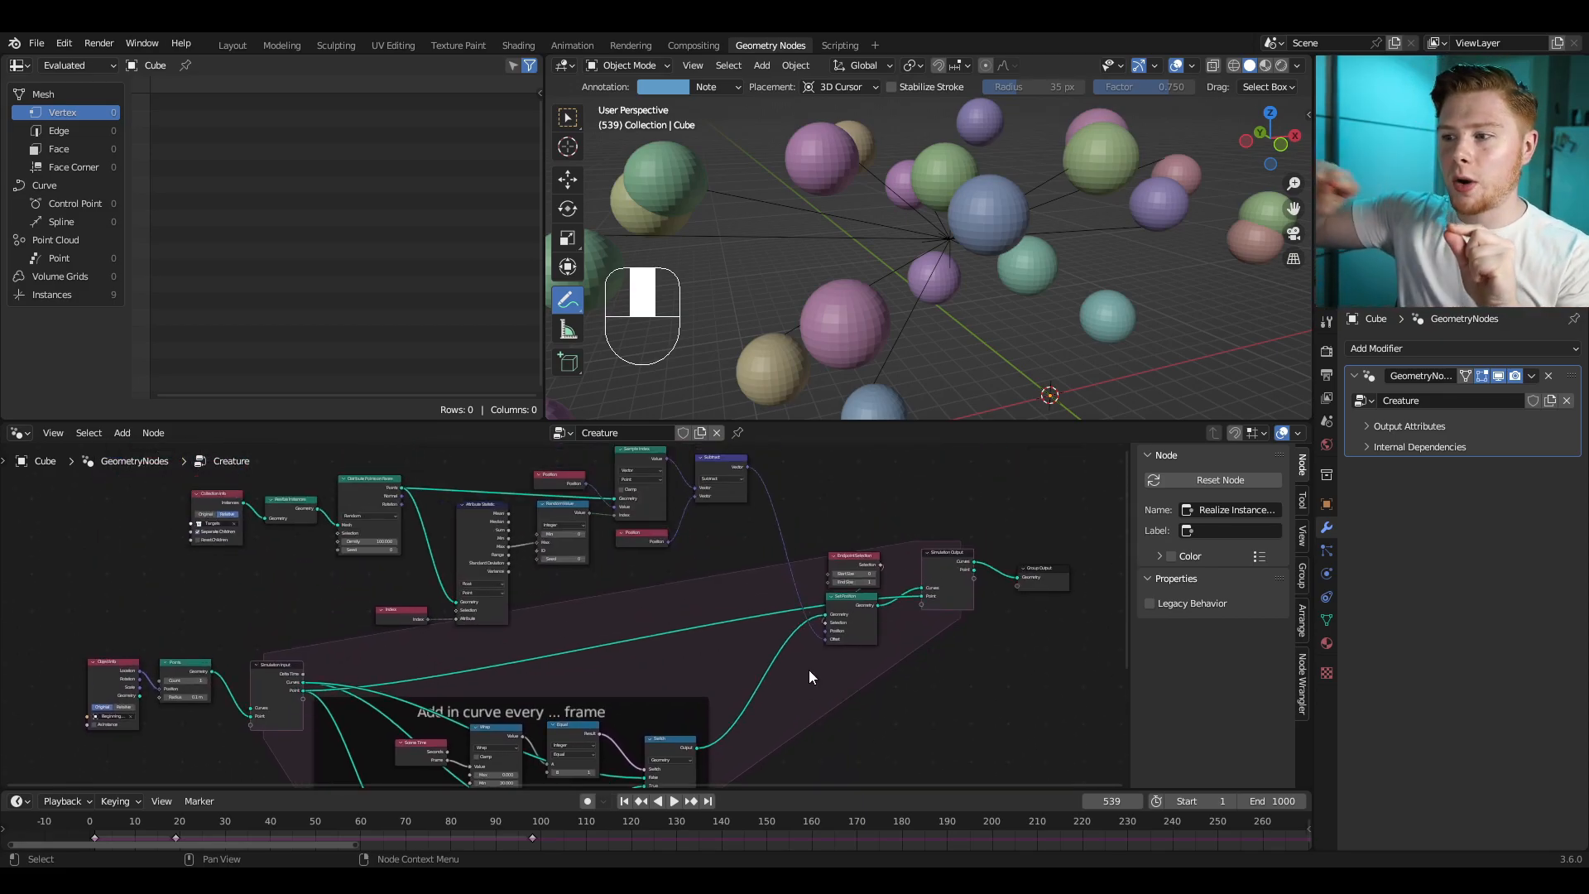
scroll(820, 572, "up", 3)
key("shift+a")
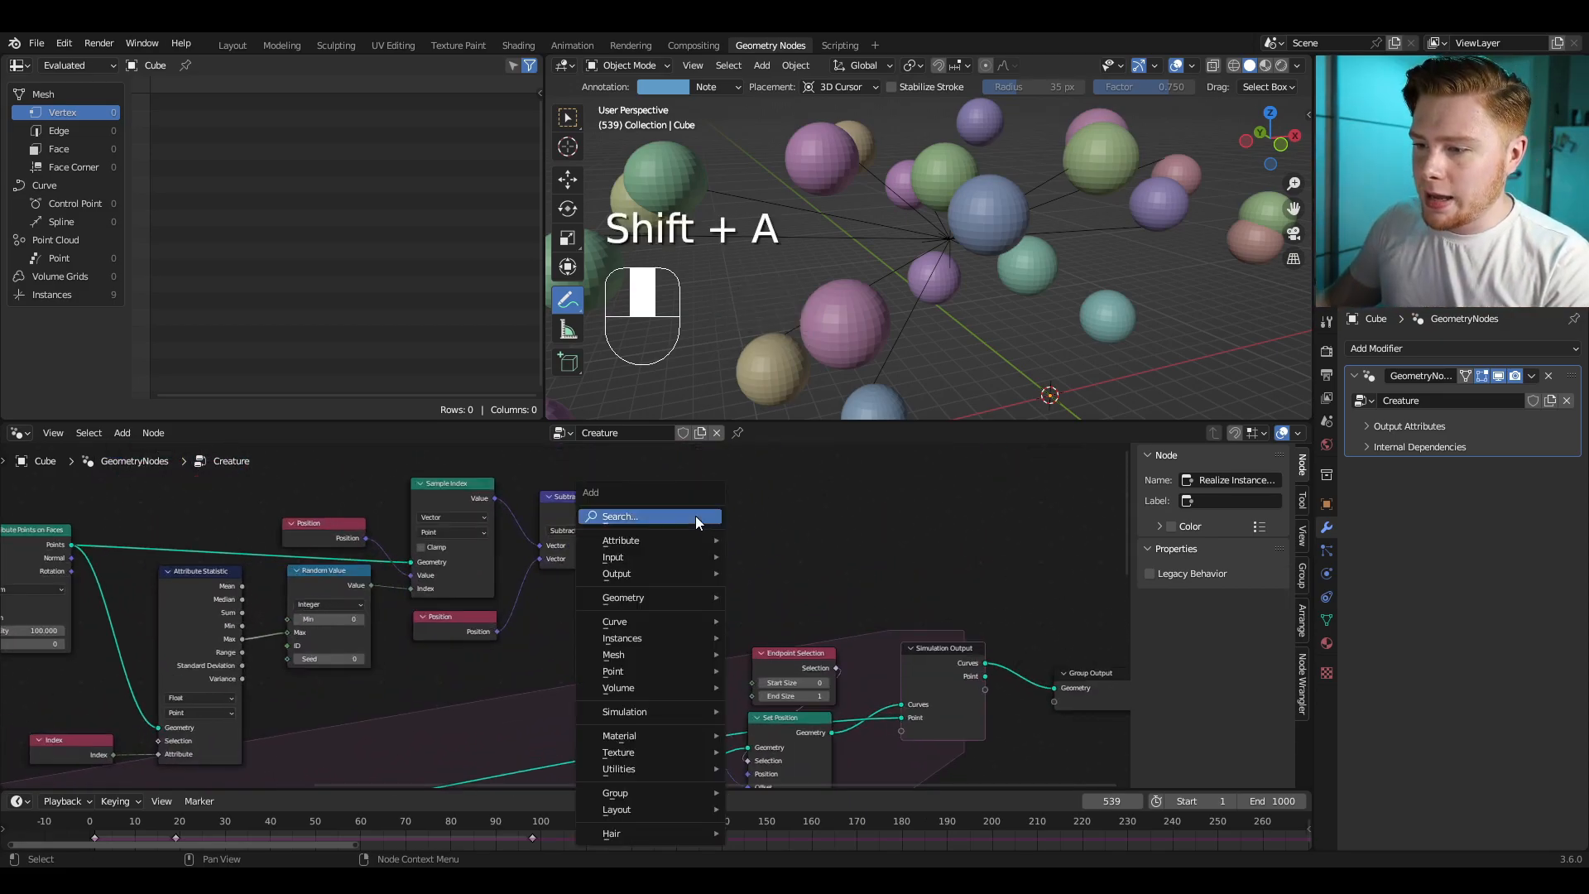
left_click(695, 517)
type("vm")
key("Return")
left_click(722, 502)
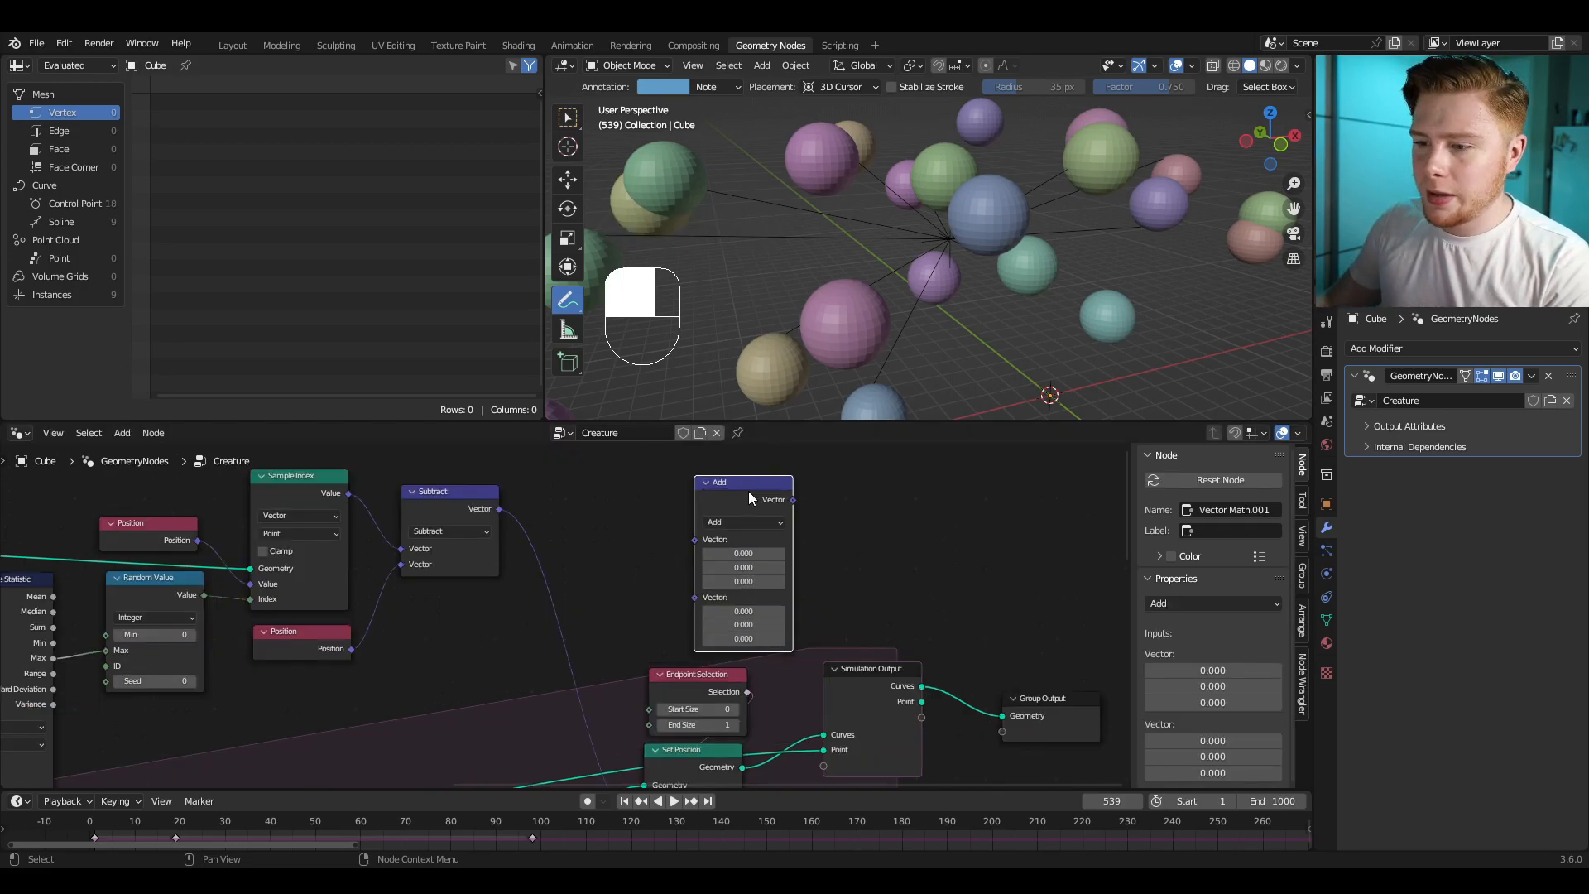
left_click_drag(748, 497, 594, 505)
scroll(599, 495, "up", 2)
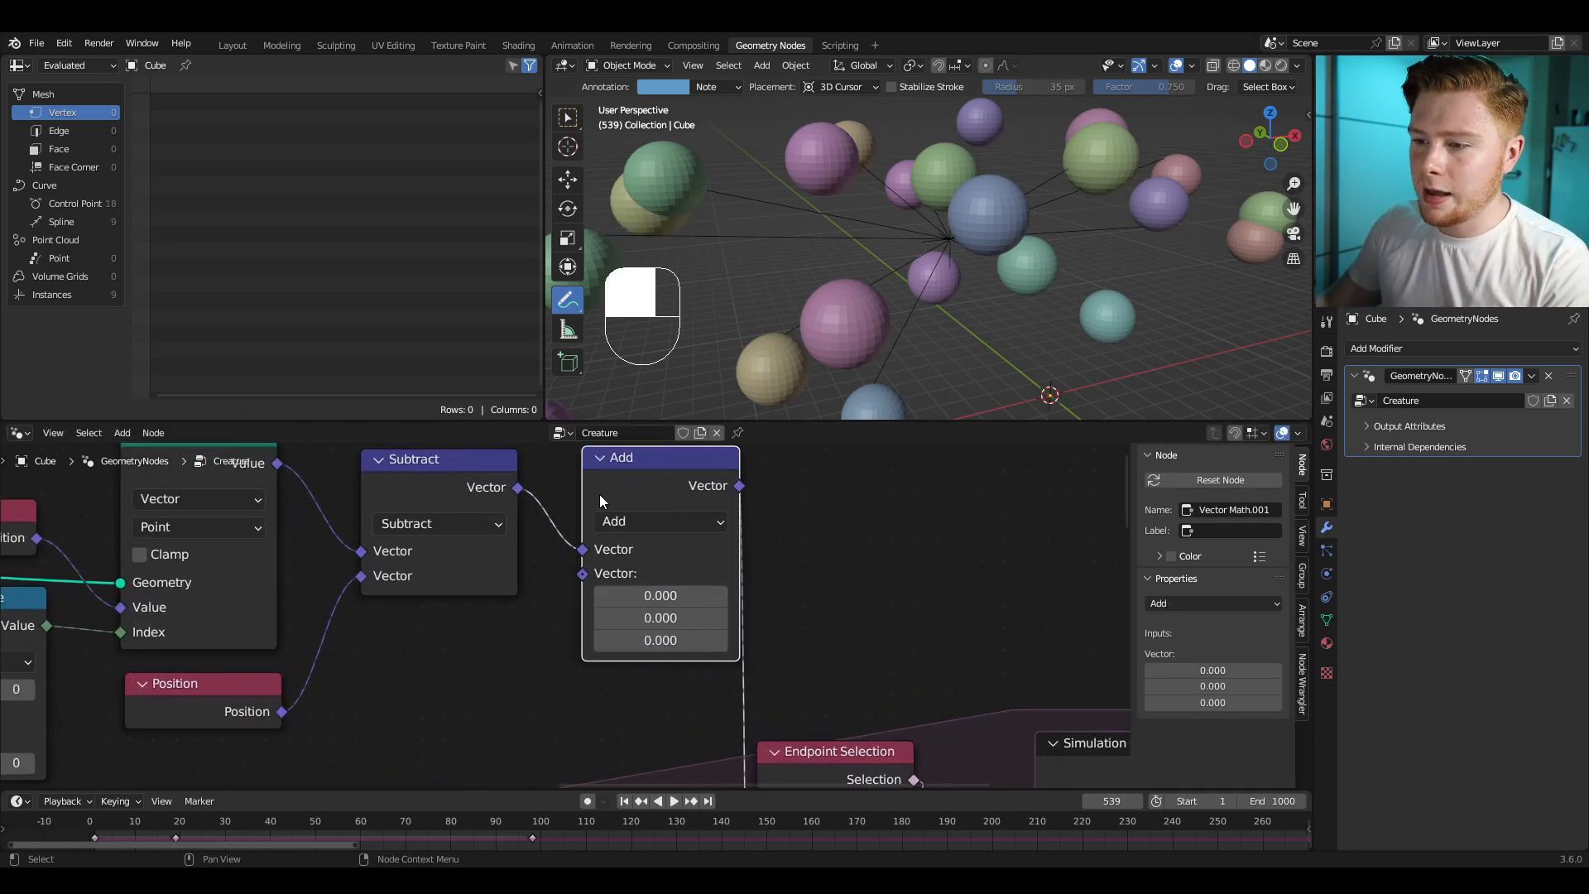
Step: Set the new Vector Math node's operation to Scale with a Scale value of 0.1
left_click(620, 520)
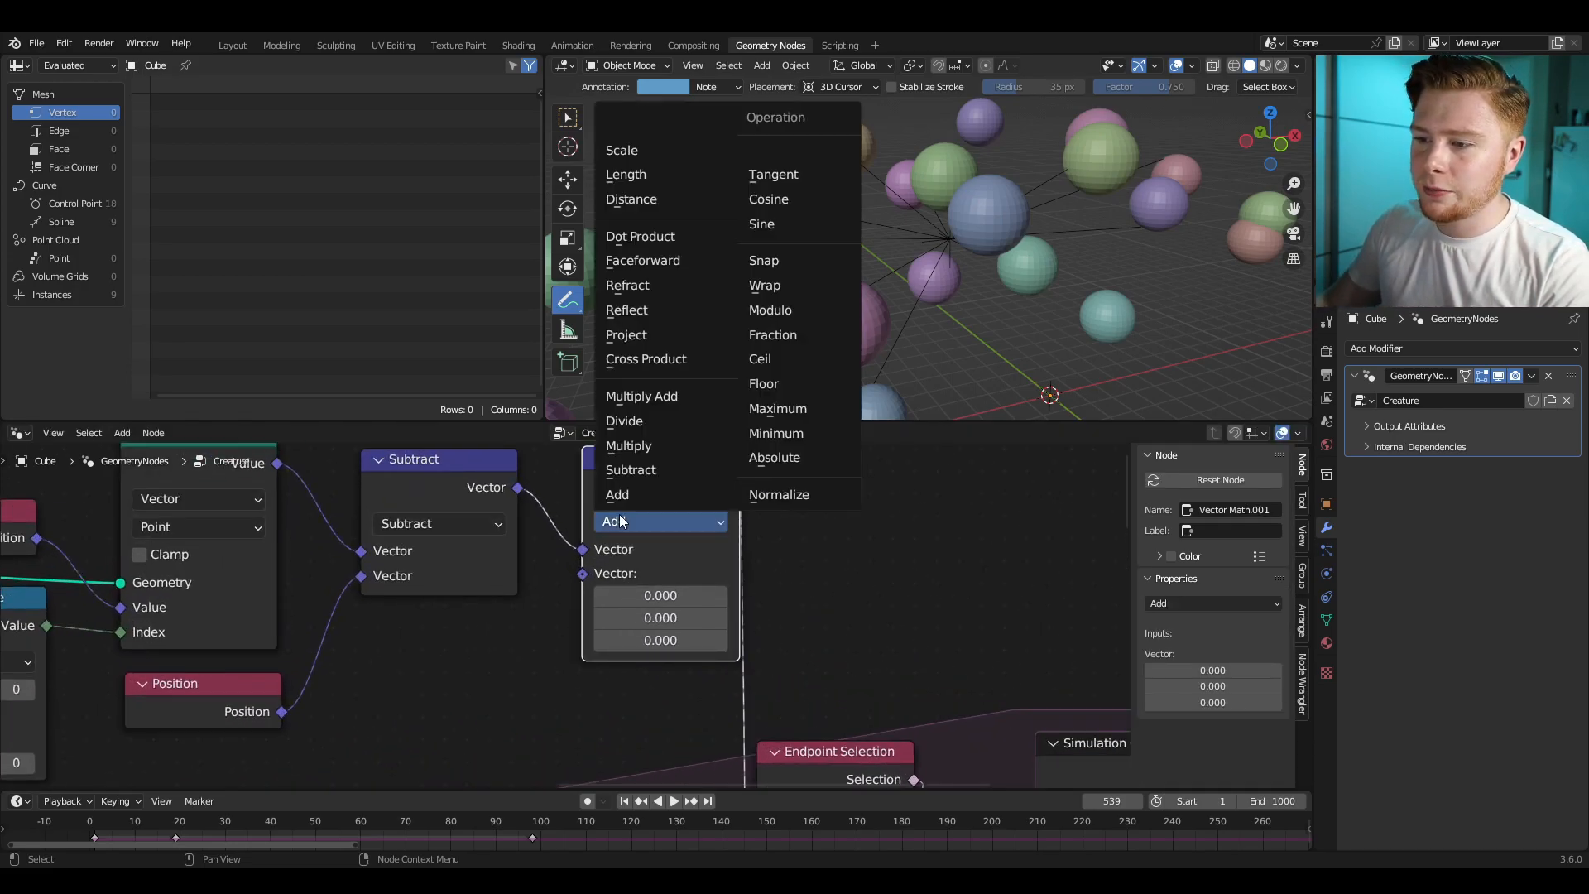
left_click(654, 153)
left_click_drag(664, 549, 641, 553)
left_click(633, 577)
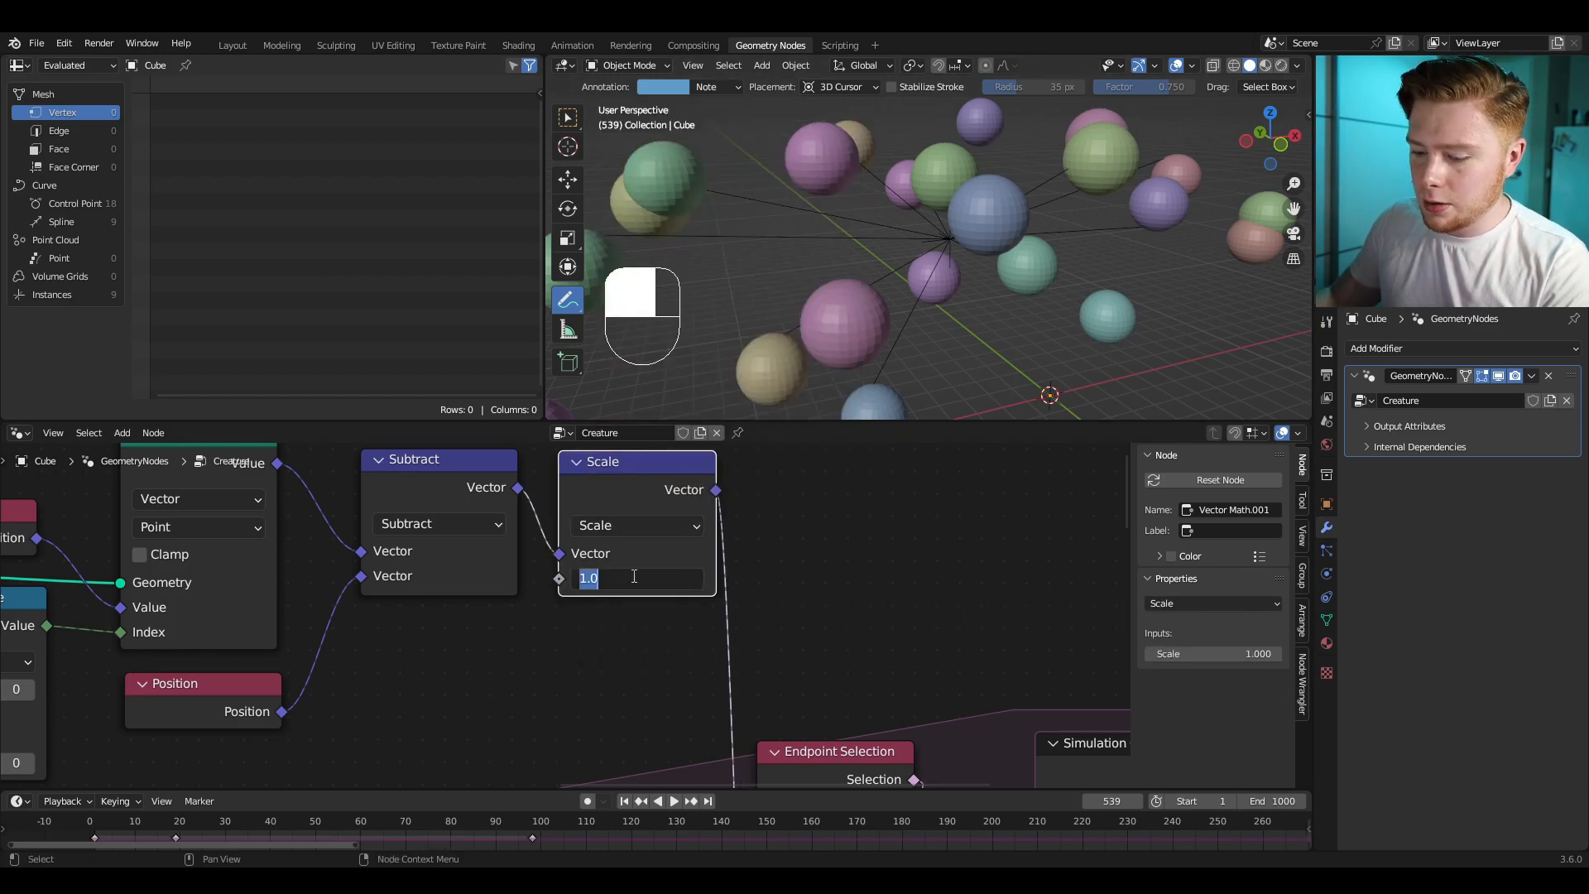
key("Return")
Step: Replay the simulation from the start to check the movement, and set the Scale node's value to 0.5
key("shift+Left")
key("space")
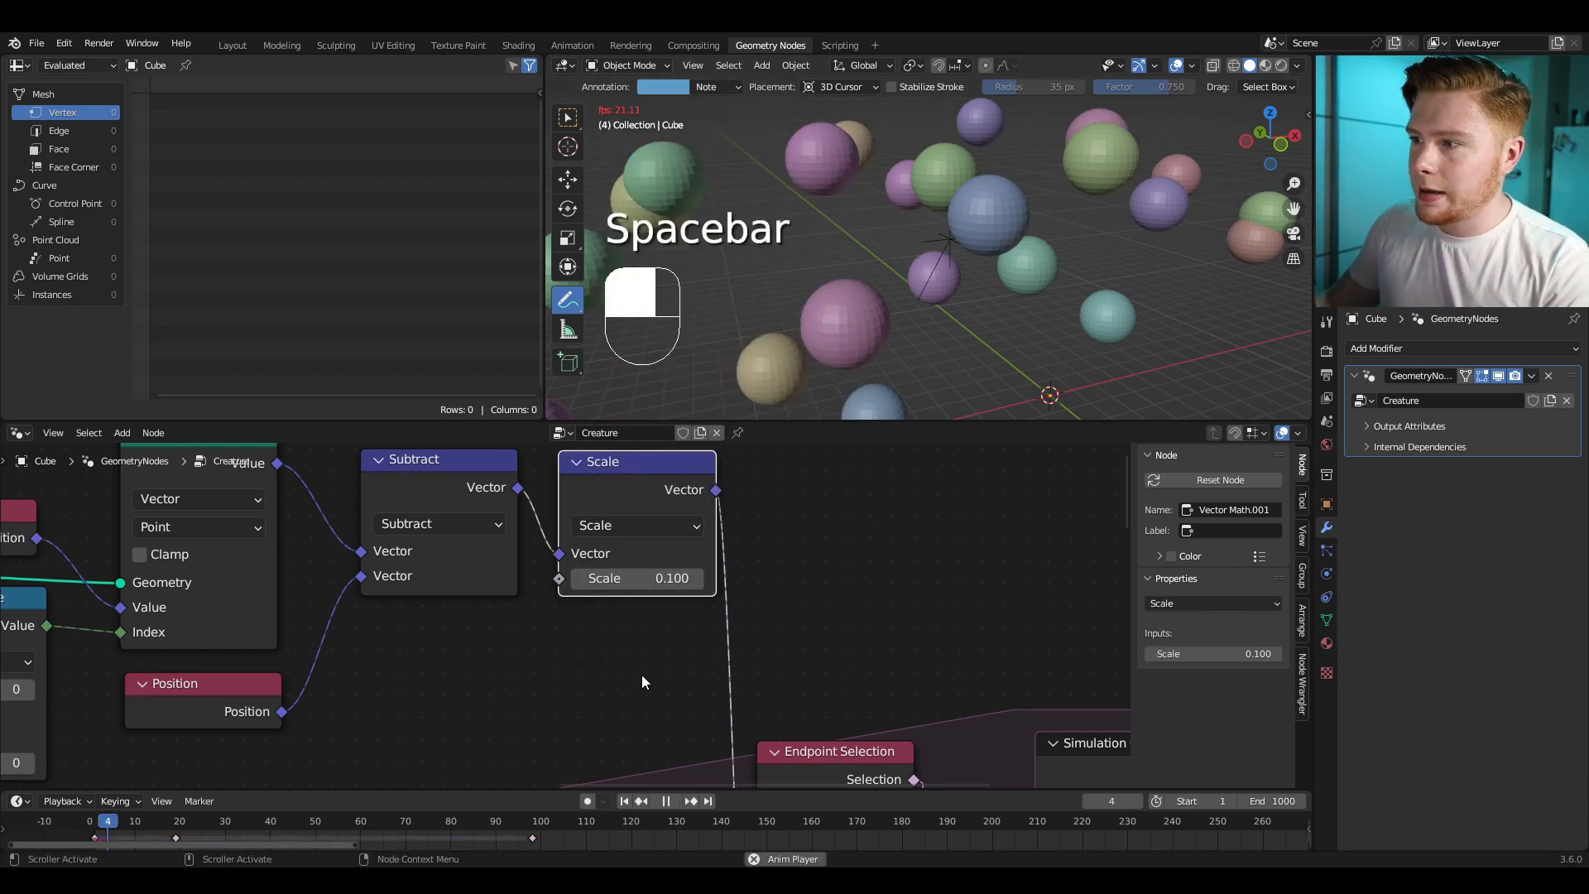
middle_click_drag(907, 362, 871, 329, "shift")
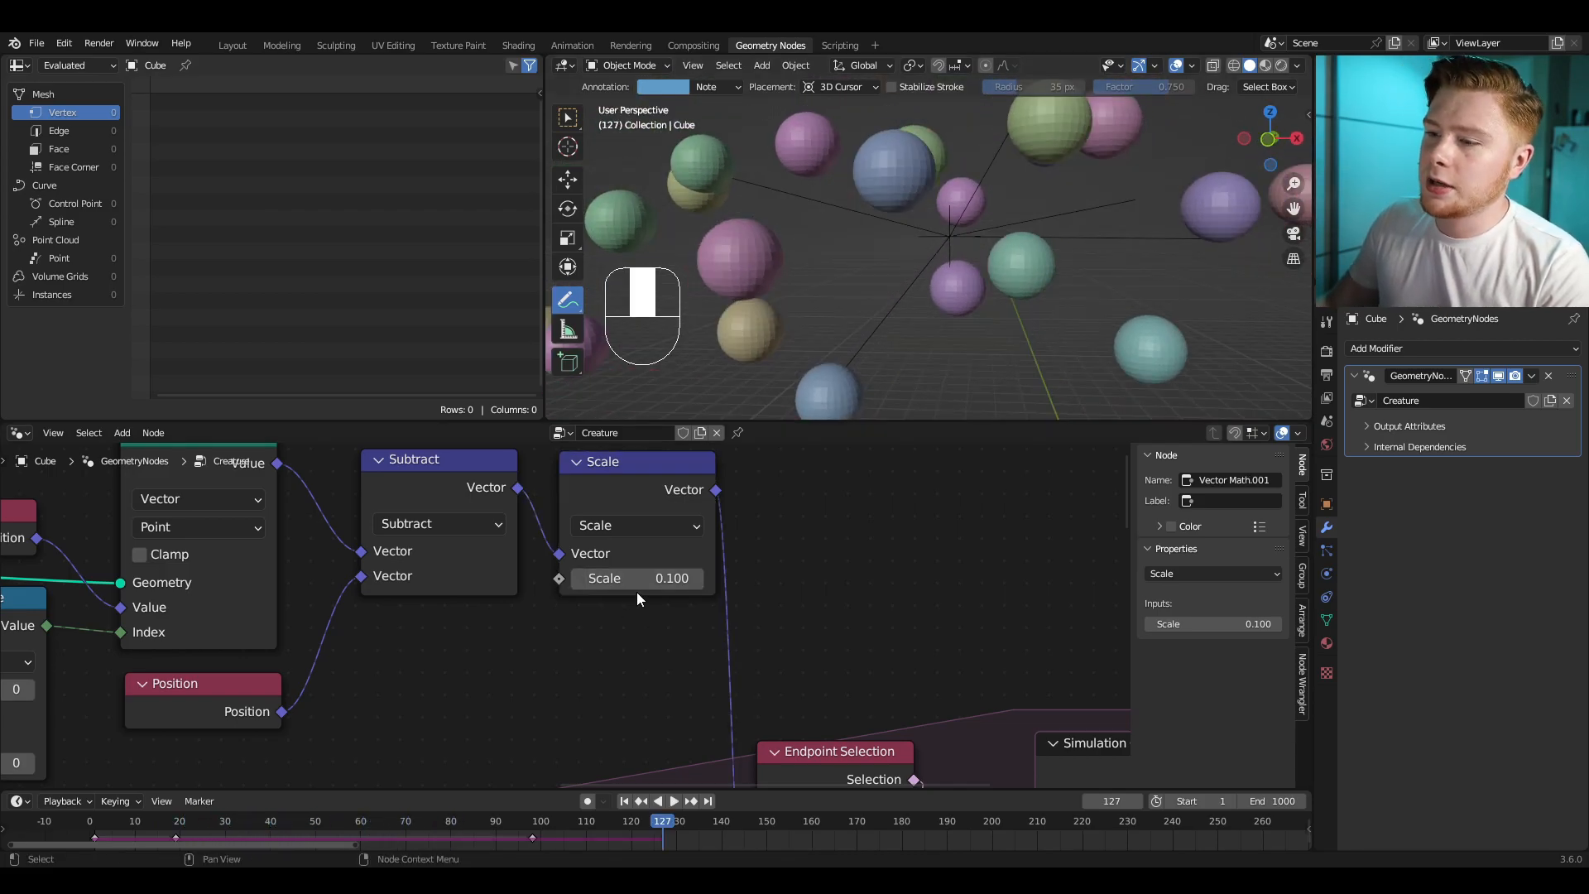
left_click(637, 580)
type("0.5")
key("Return")
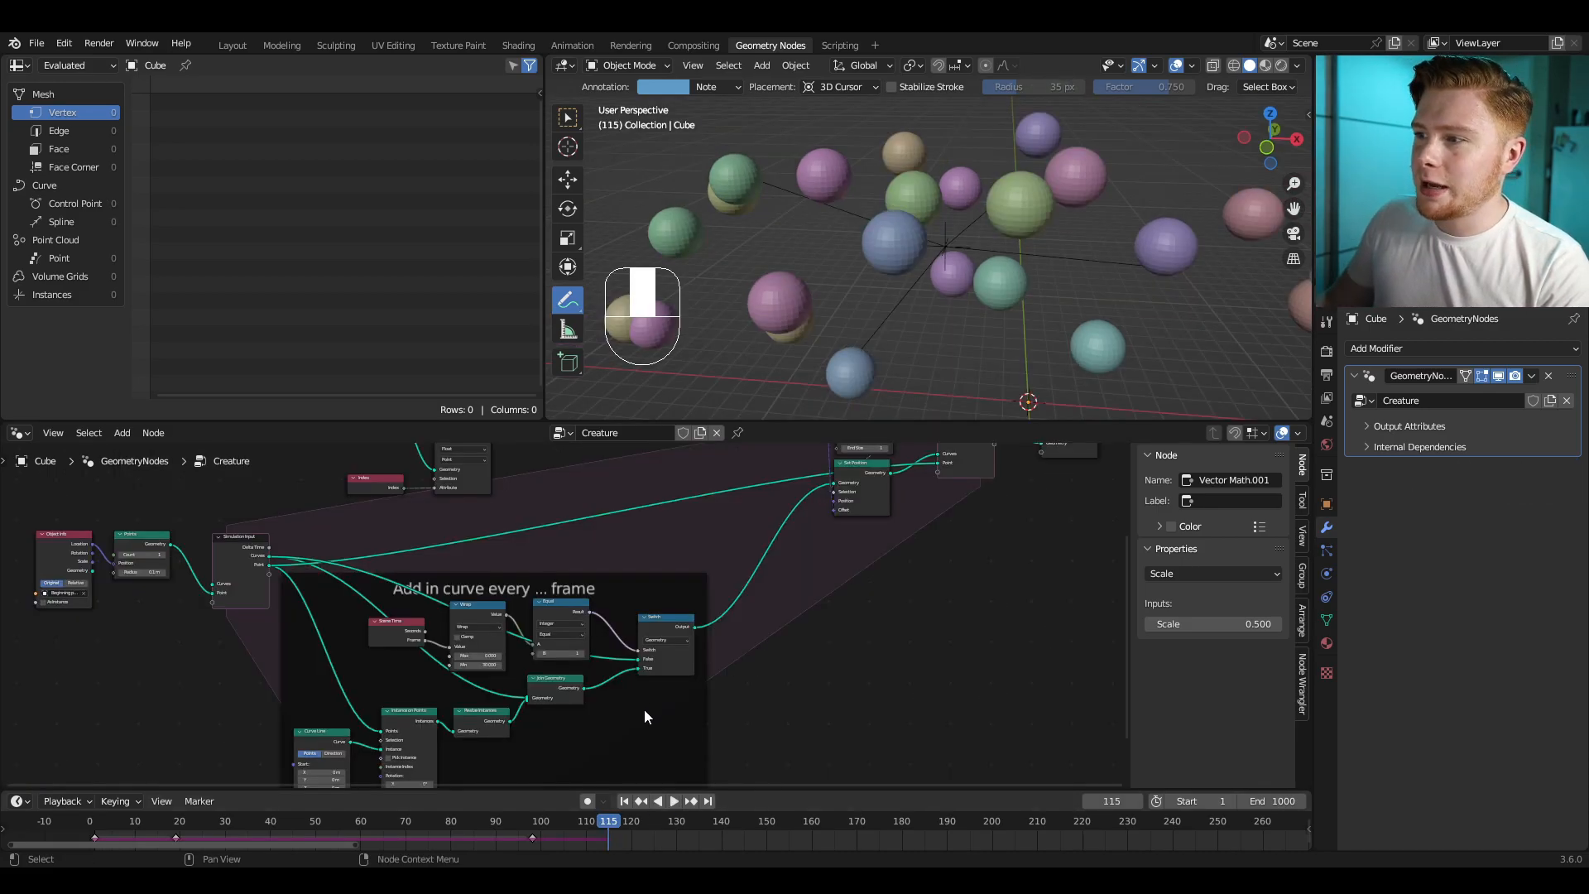
Step: Set the Wrap node's Min to 4 in the "Add in curve every ... frame" group
middle_click_drag(601, 732, 699, 710)
scroll(819, 633, "up", 5)
scroll(603, 683, "up", 7)
left_click(603, 682)
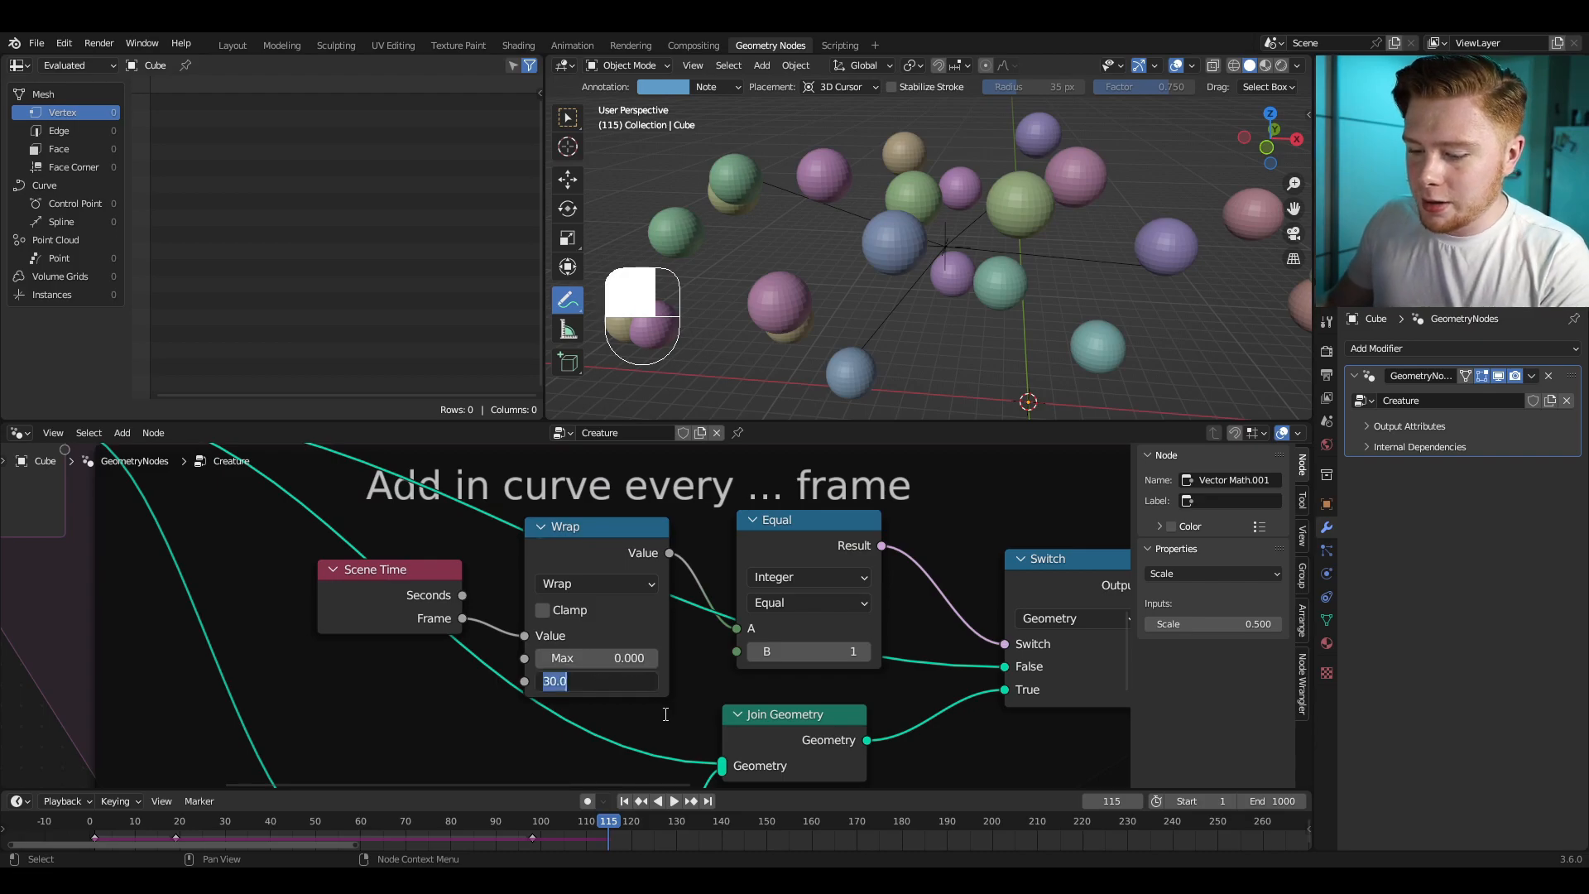
type("4")
key("Return")
scroll(662, 708, "down", 3)
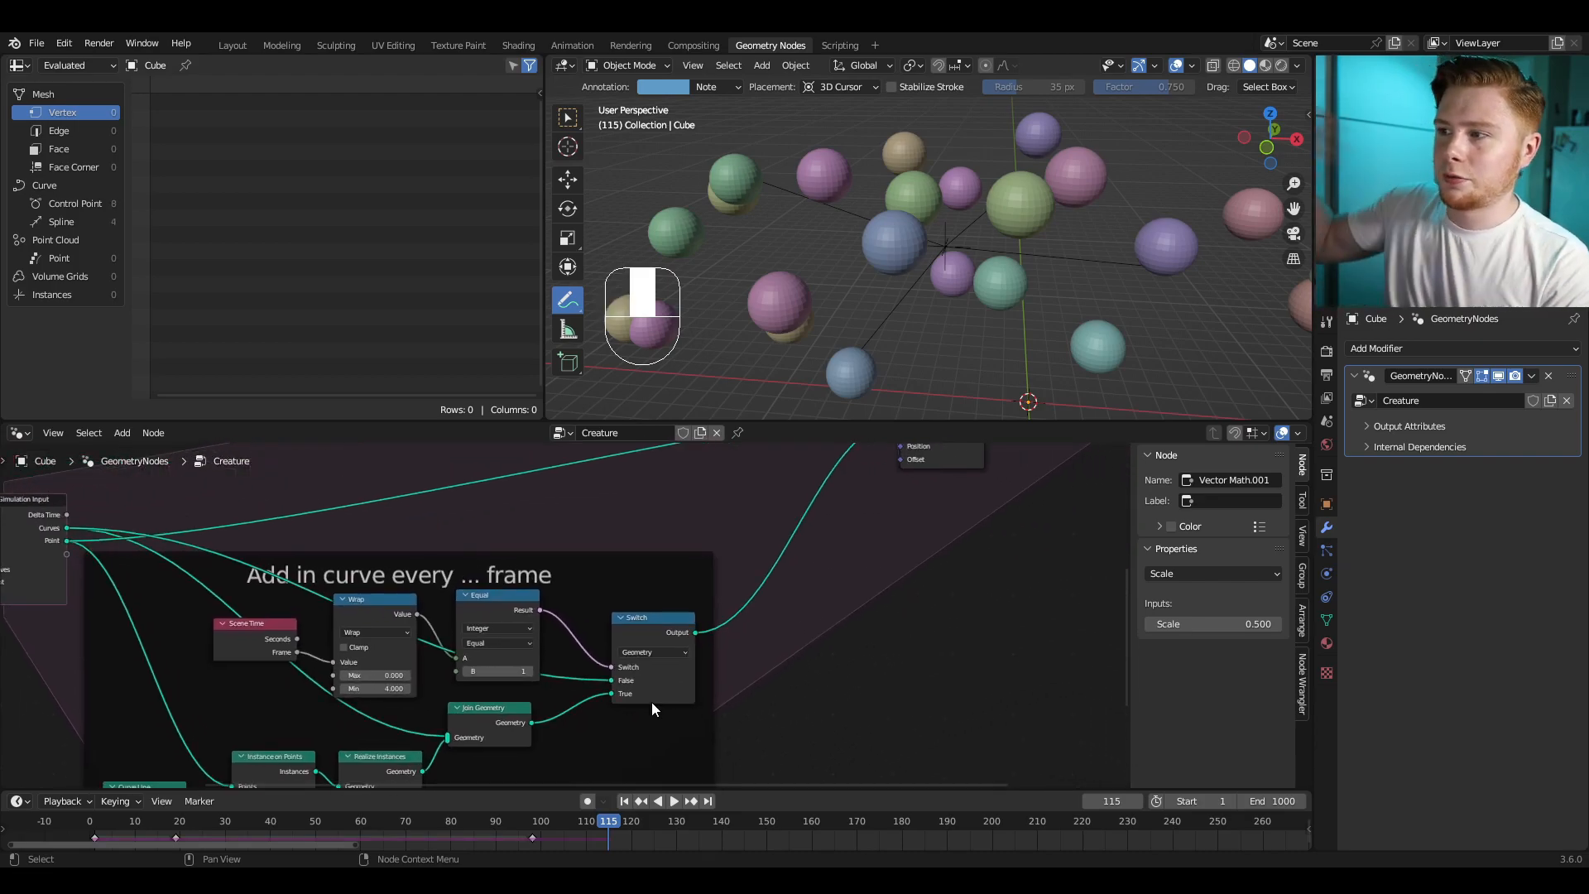
Step: Replay the simulation from frame 0 and examine how the curves spread between the spheres
middle_click_drag(916, 277, 948, 272)
scroll(946, 274, "up", 1)
left_click(88, 822)
middle_click_drag(846, 297, 829, 338, "shift")
middle_click_drag(829, 338, 891, 274)
key("space")
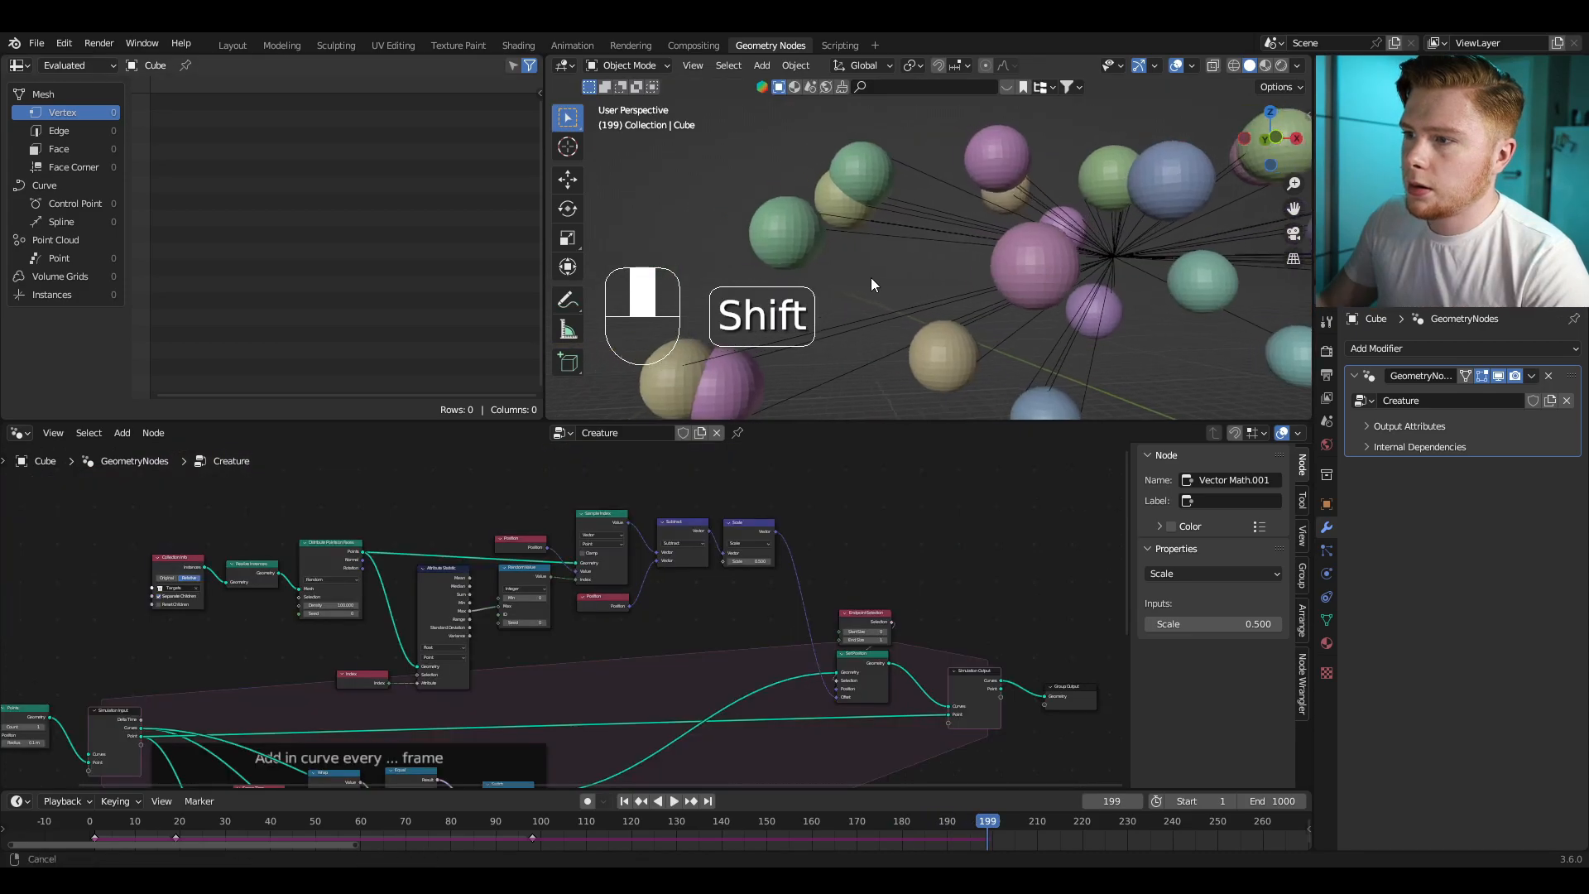
Step: Turn on X-ray in the viewport and examine where the curve ends meet the spheres
scroll(921, 285, "up", 3)
middle_click_drag(871, 276, 962, 300, "shift")
key("alt+z")
scroll(962, 299, "up", 2)
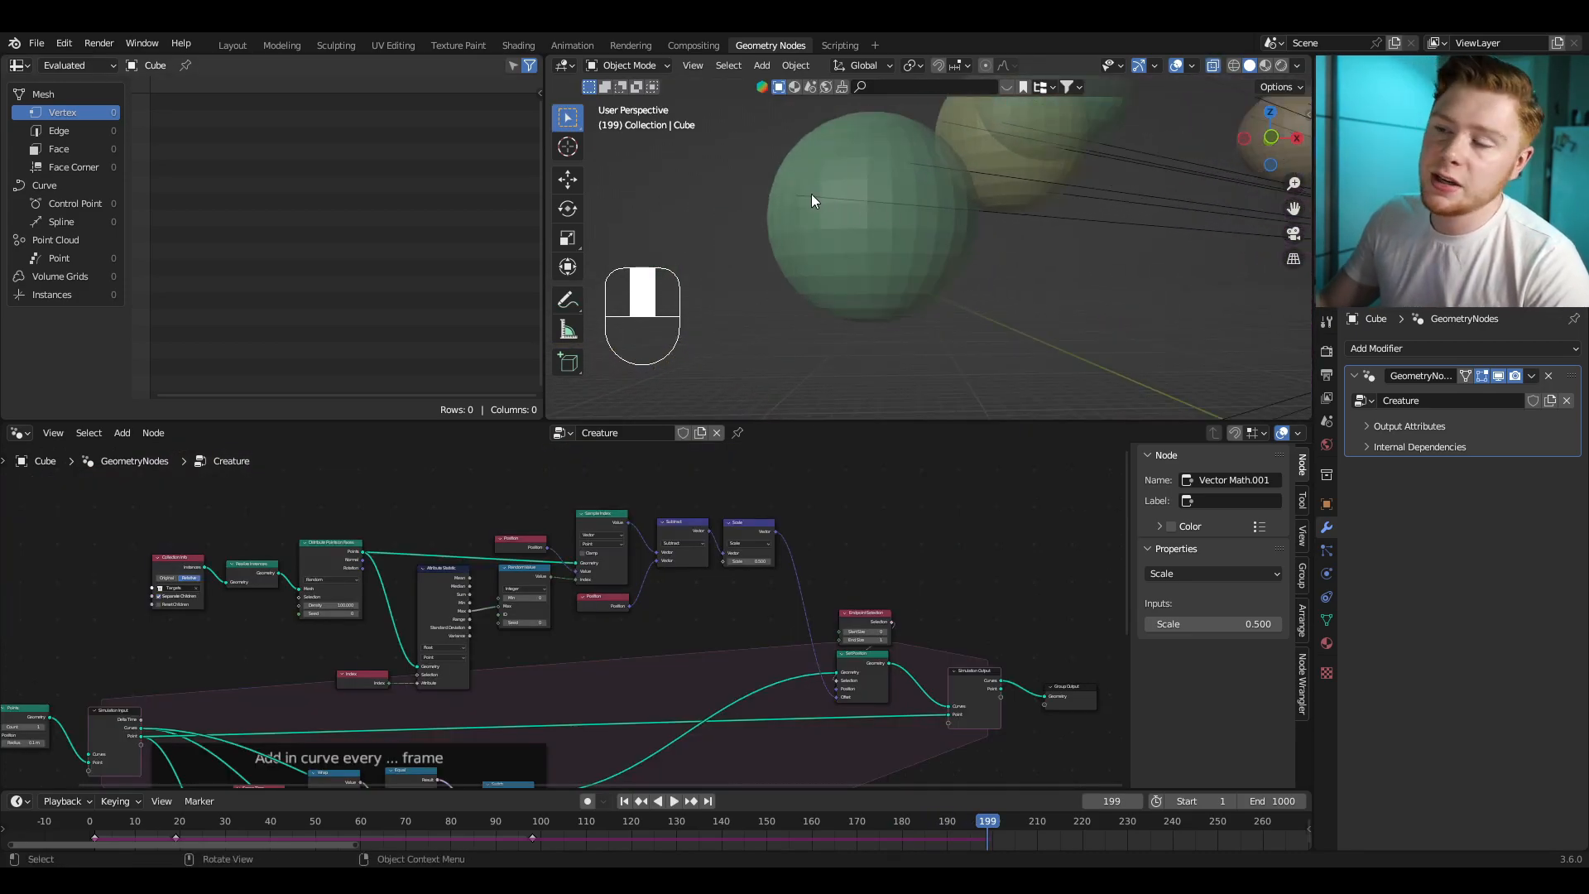
middle_click_drag(807, 193, 842, 277)
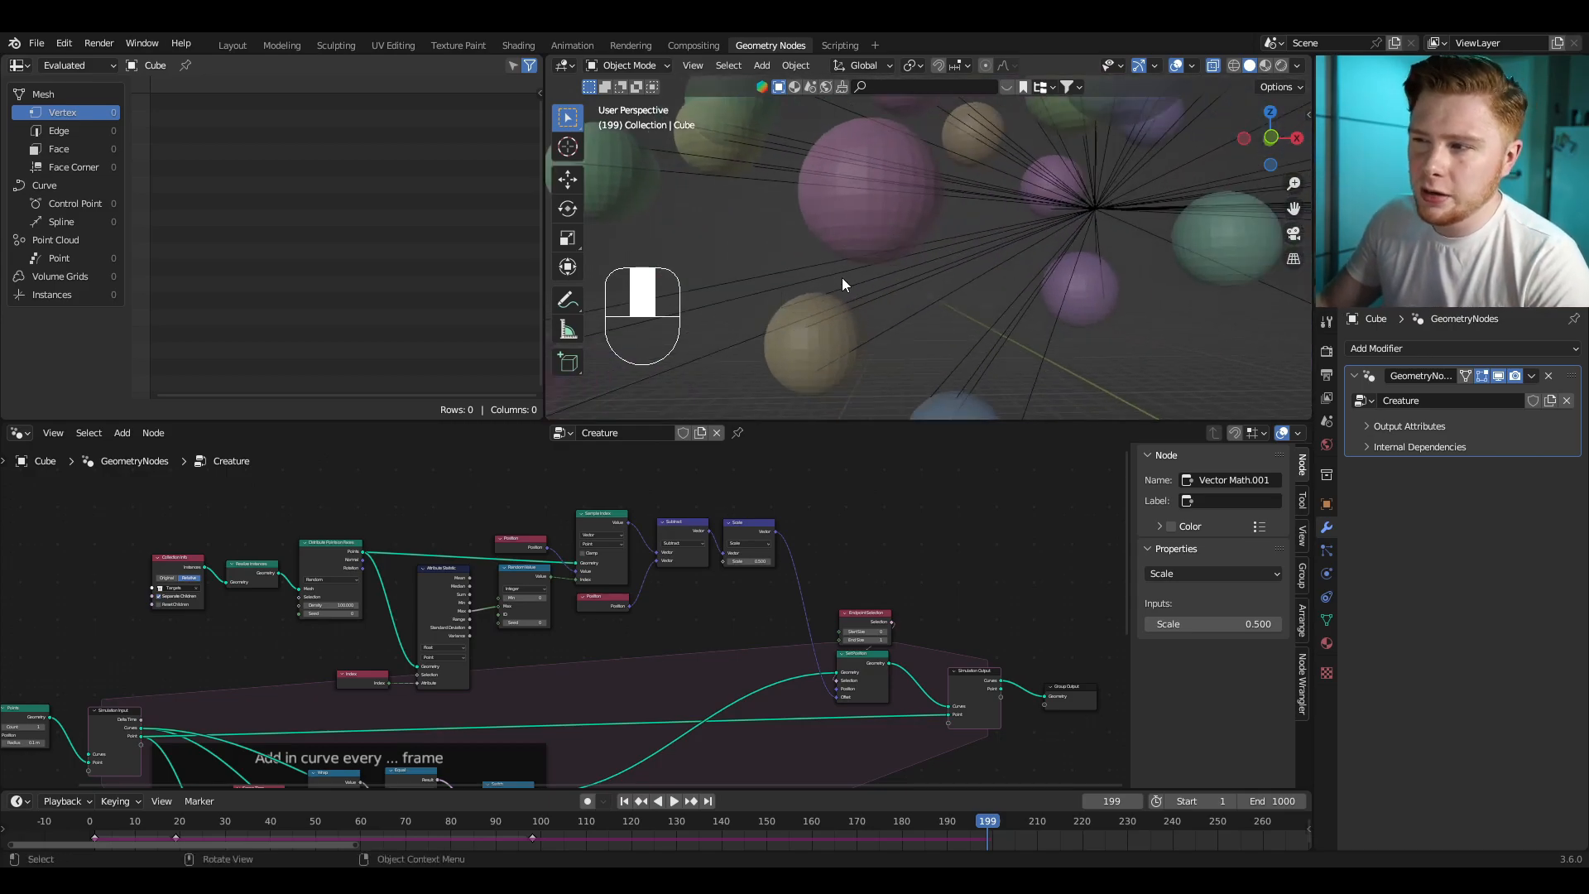
middle_click_drag(1045, 239, 966, 238)
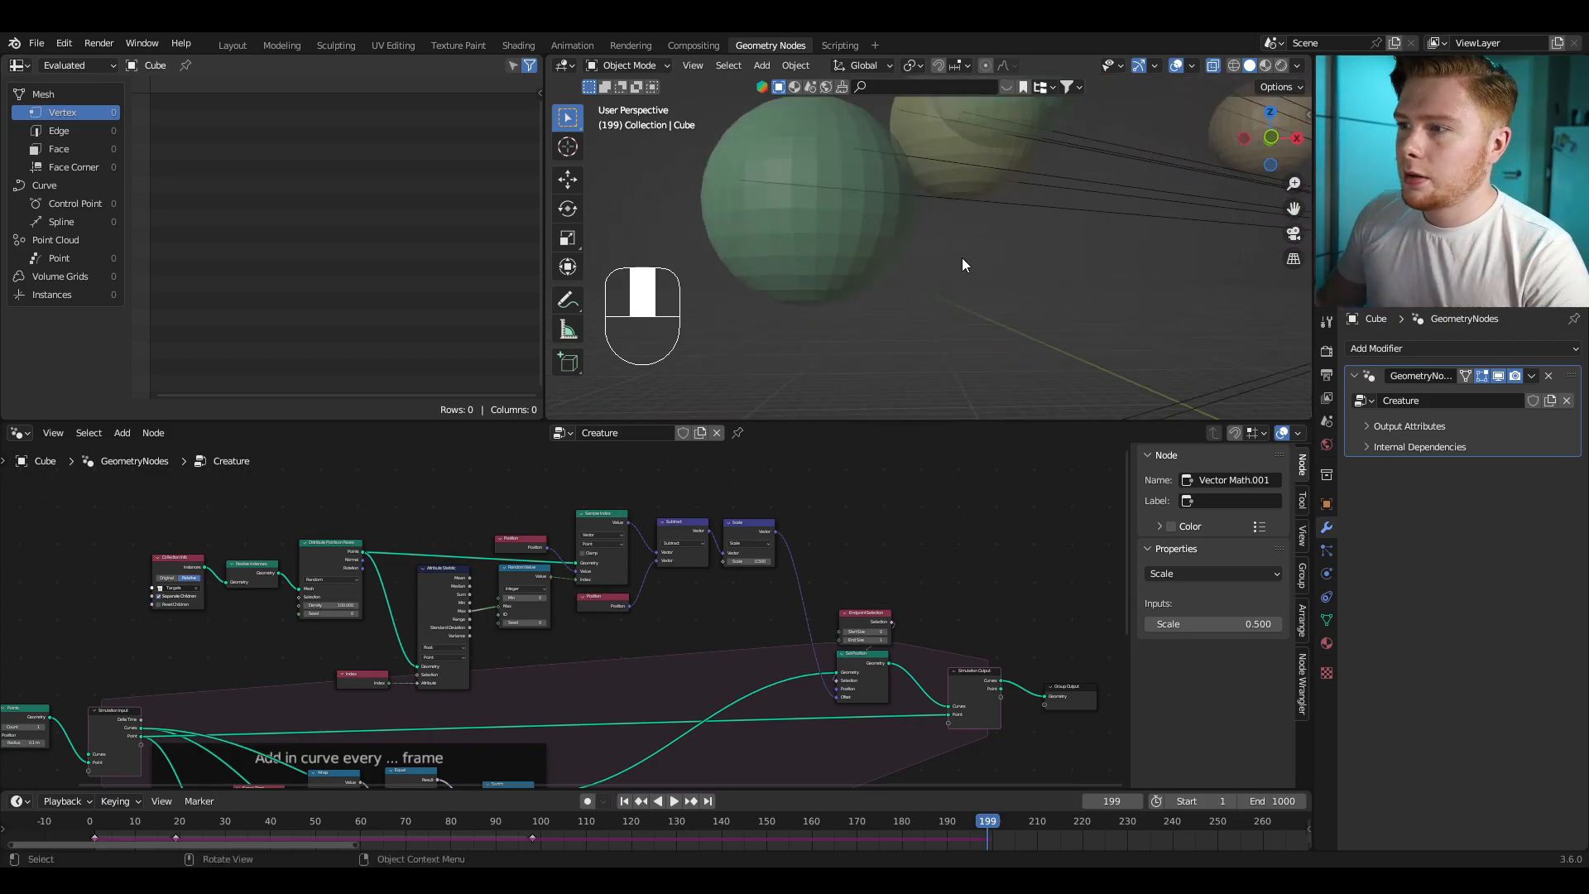
scroll(954, 326, "down", 4)
middle_click_drag(962, 324, 875, 309, "shift")
scroll(876, 309, "down", 2)
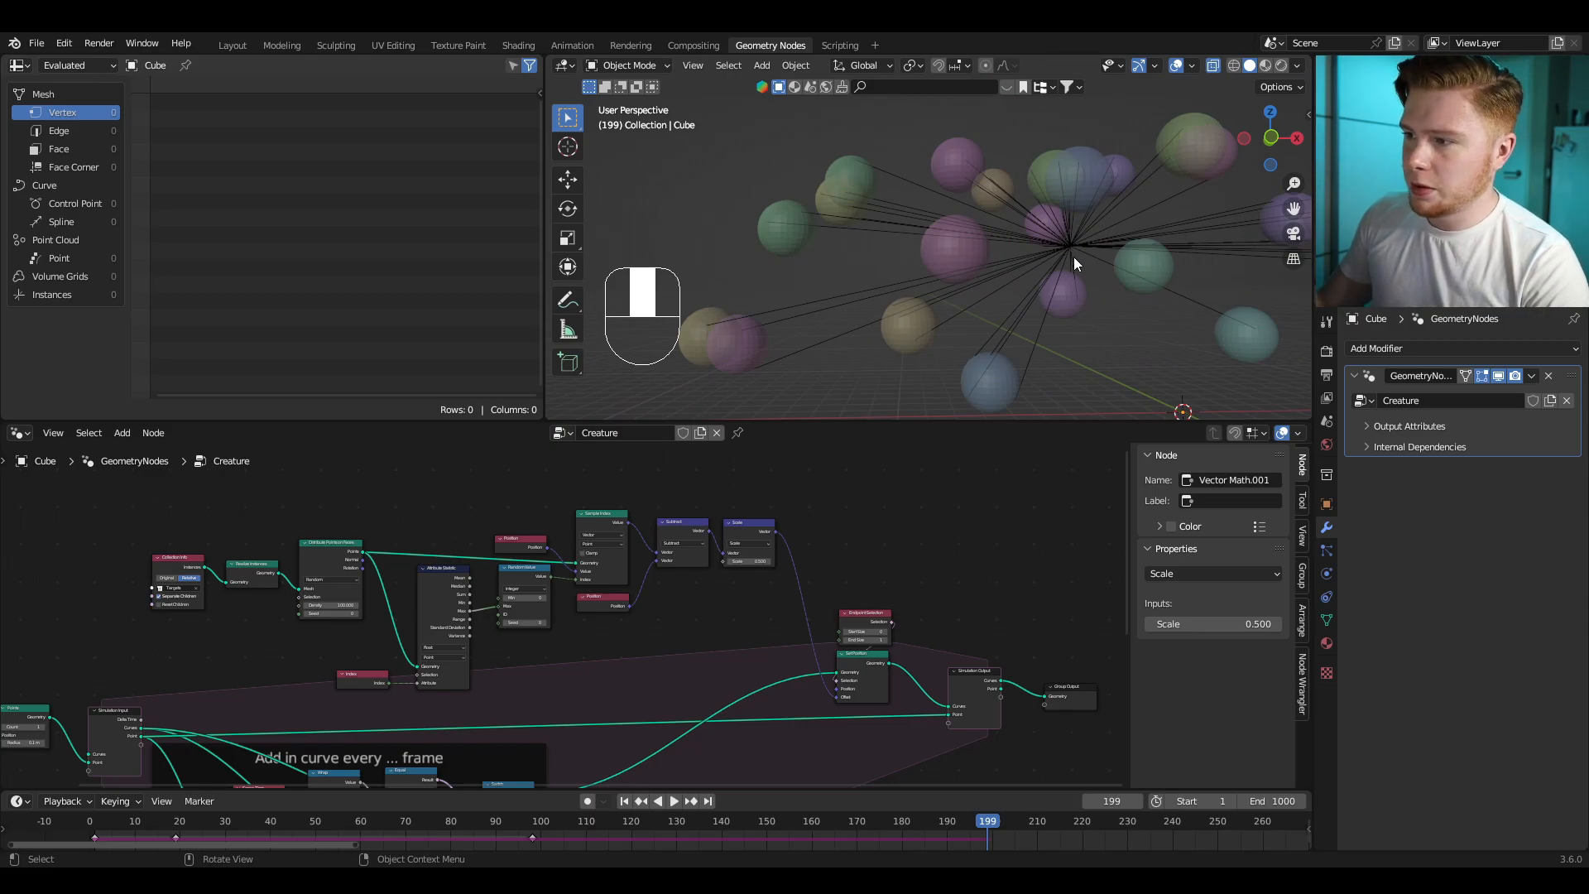
Step: Add a Raycast node below Distribute Points on Faces
key("BackSpace")
key("BackSpace")
scroll(633, 553, "up", 2)
key("shift+a")
type("ray")
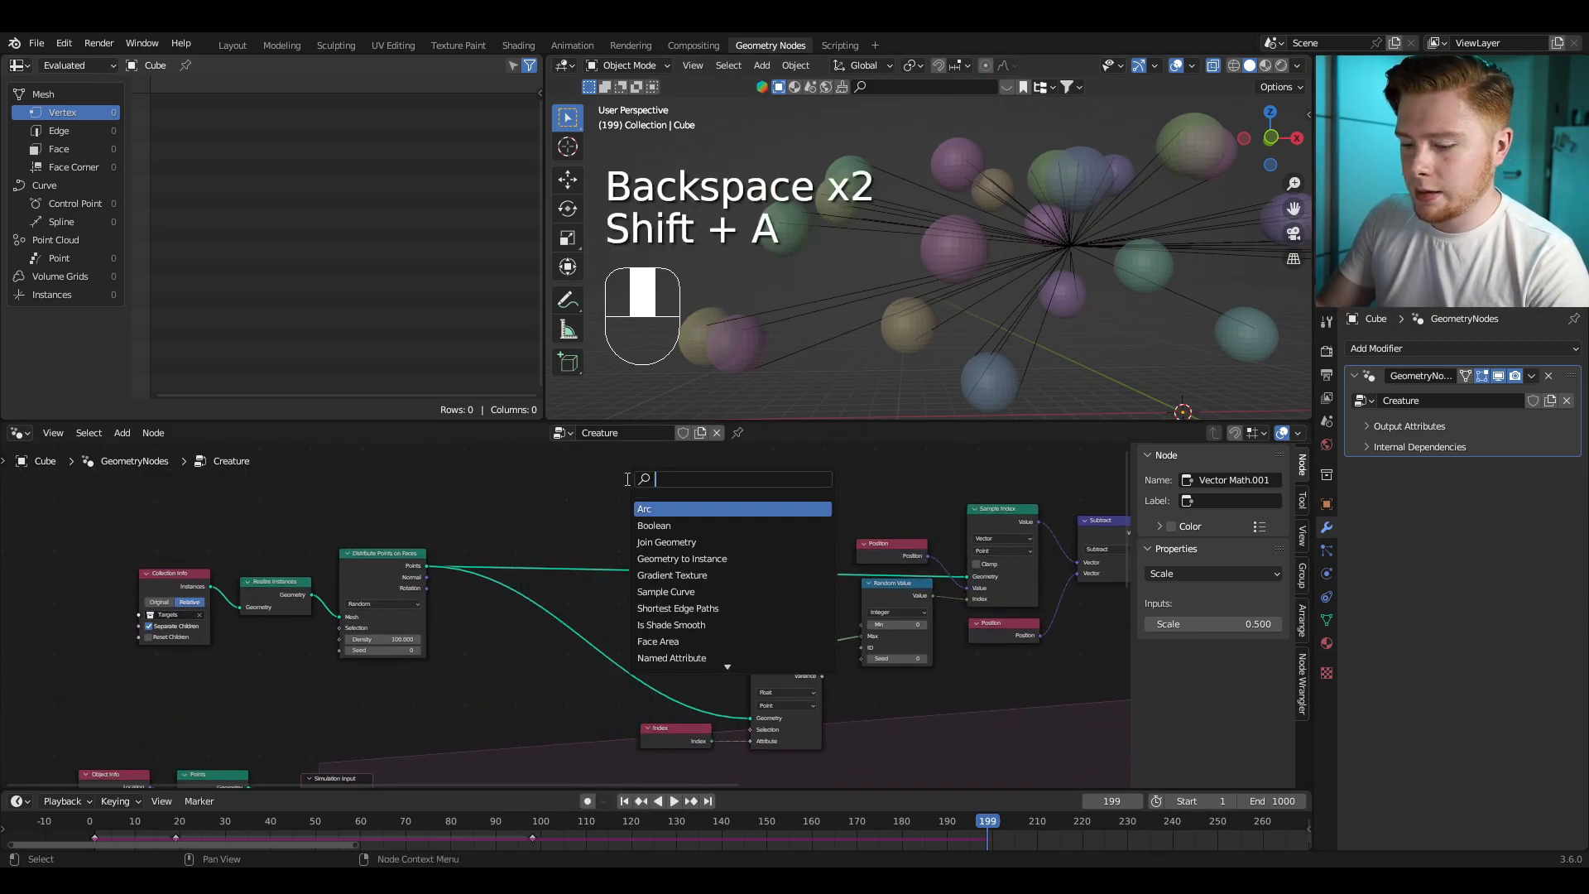
key("Return")
left_click(451, 604)
scroll(488, 692, "up", 1)
middle_click_drag(488, 692, 621, 588)
scroll(624, 586, "up", 3)
Step: Sketch annotation strokes around the curves' common origin in the viewport, and undo them
middle_click_drag(1103, 334, 912, 351, "shift")
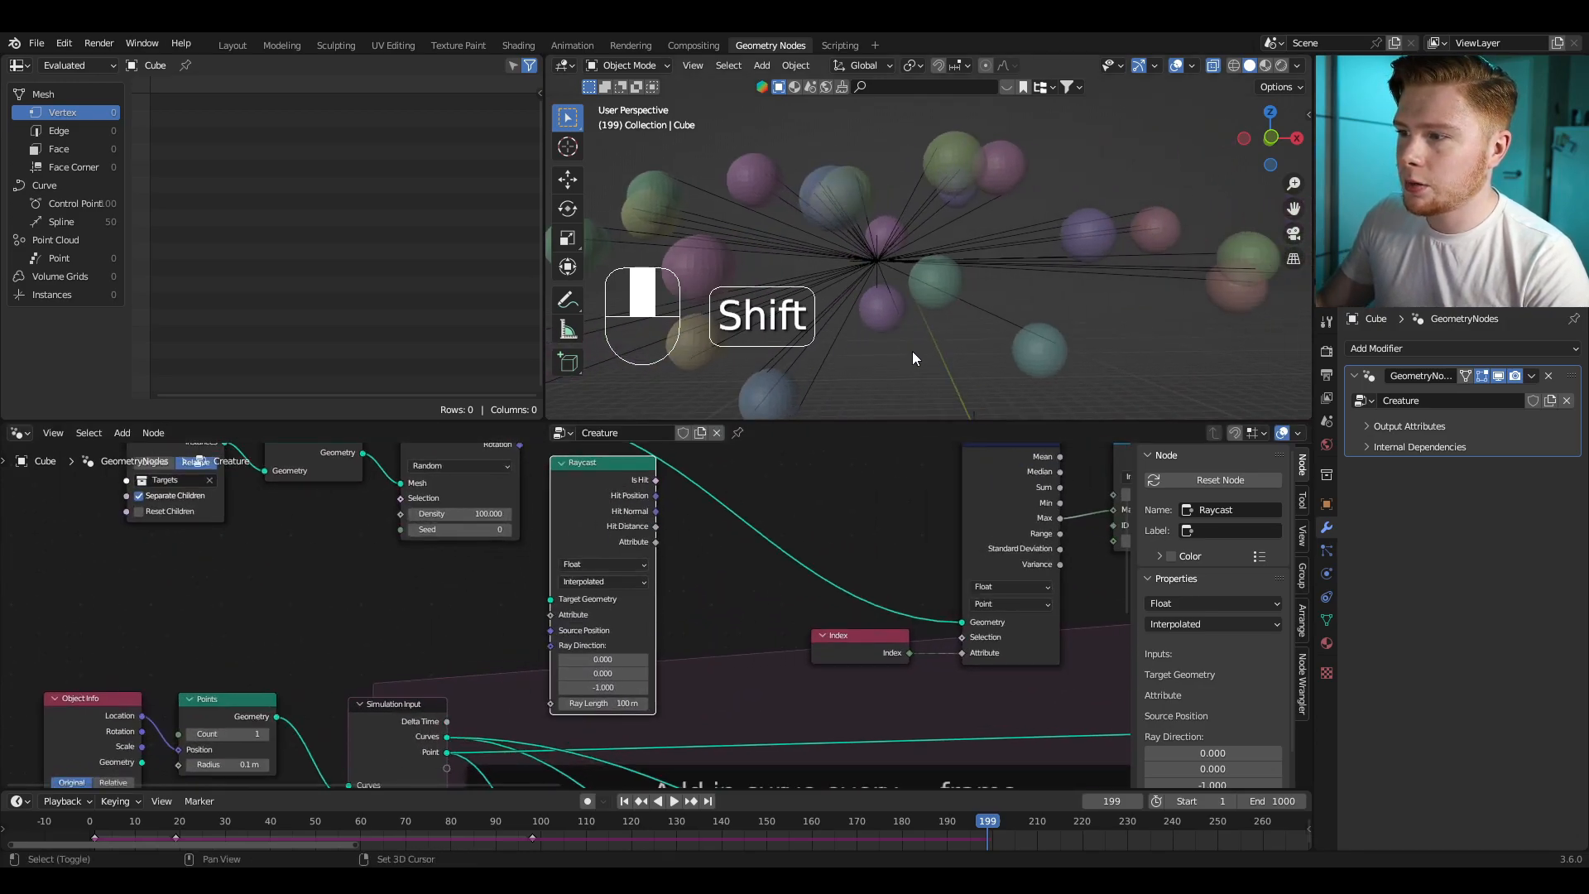
scroll(662, 290, "up", 2)
left_click_drag(914, 235, 945, 240)
middle_click_drag(935, 242, 981, 273, "shift")
mouse_move(968, 272)
left_mouse_down()
mouse_move(819, 236)
mouse_move(809, 291)
left_mouse_up()
left_click_drag(1029, 288, 883, 292)
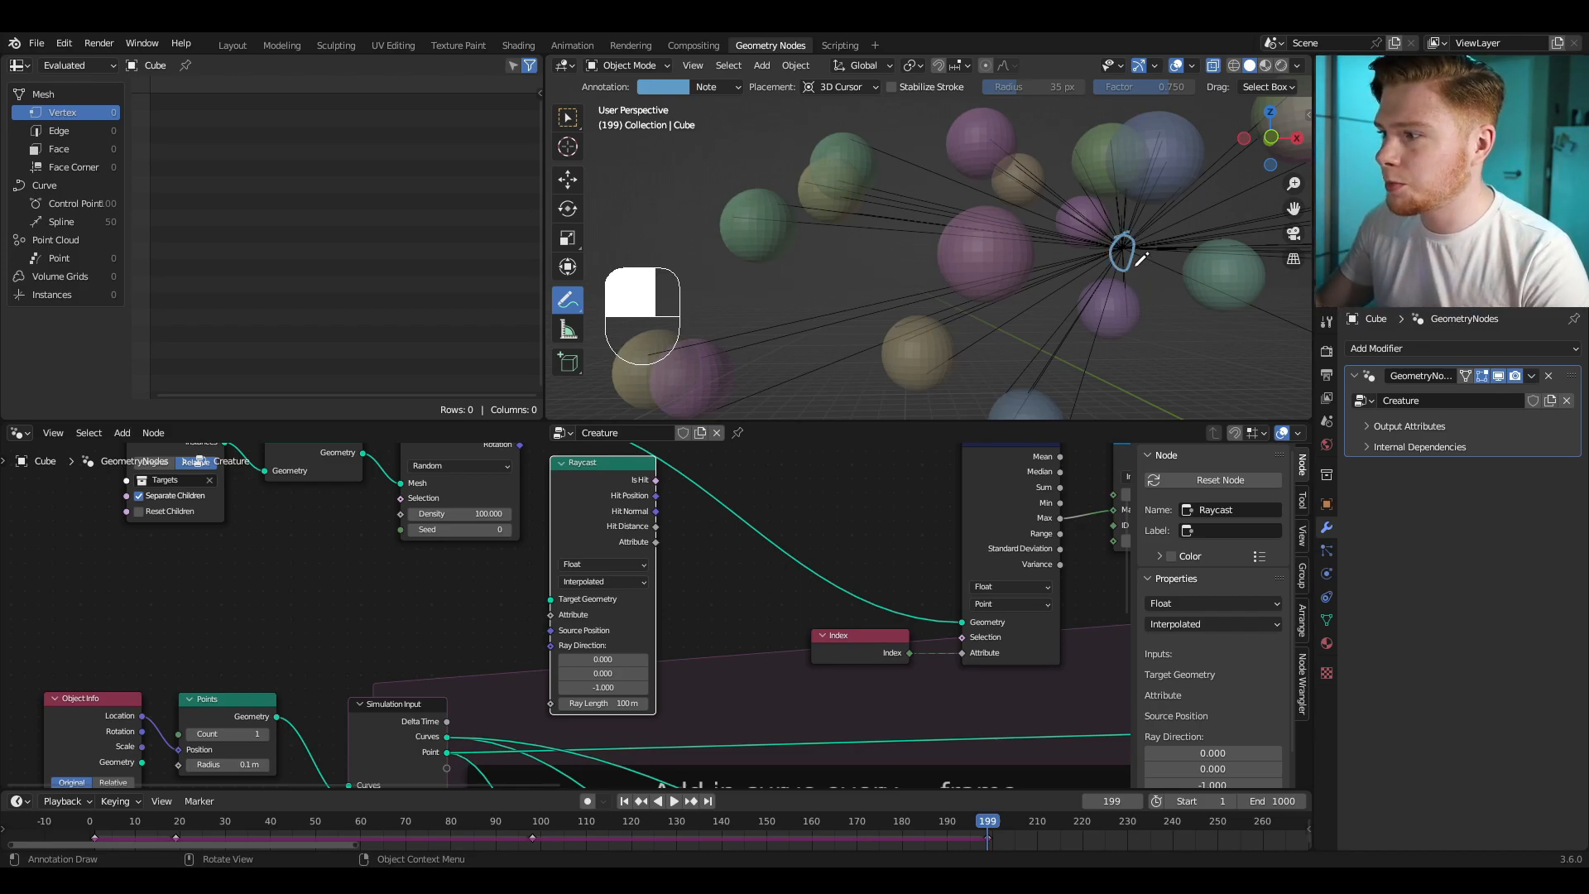
key("ctrl+z")
Step: Connect the Realize Instances geometry of the Targets collection to the Raycast node's Target Geometry
scroll(613, 611, "up", 2)
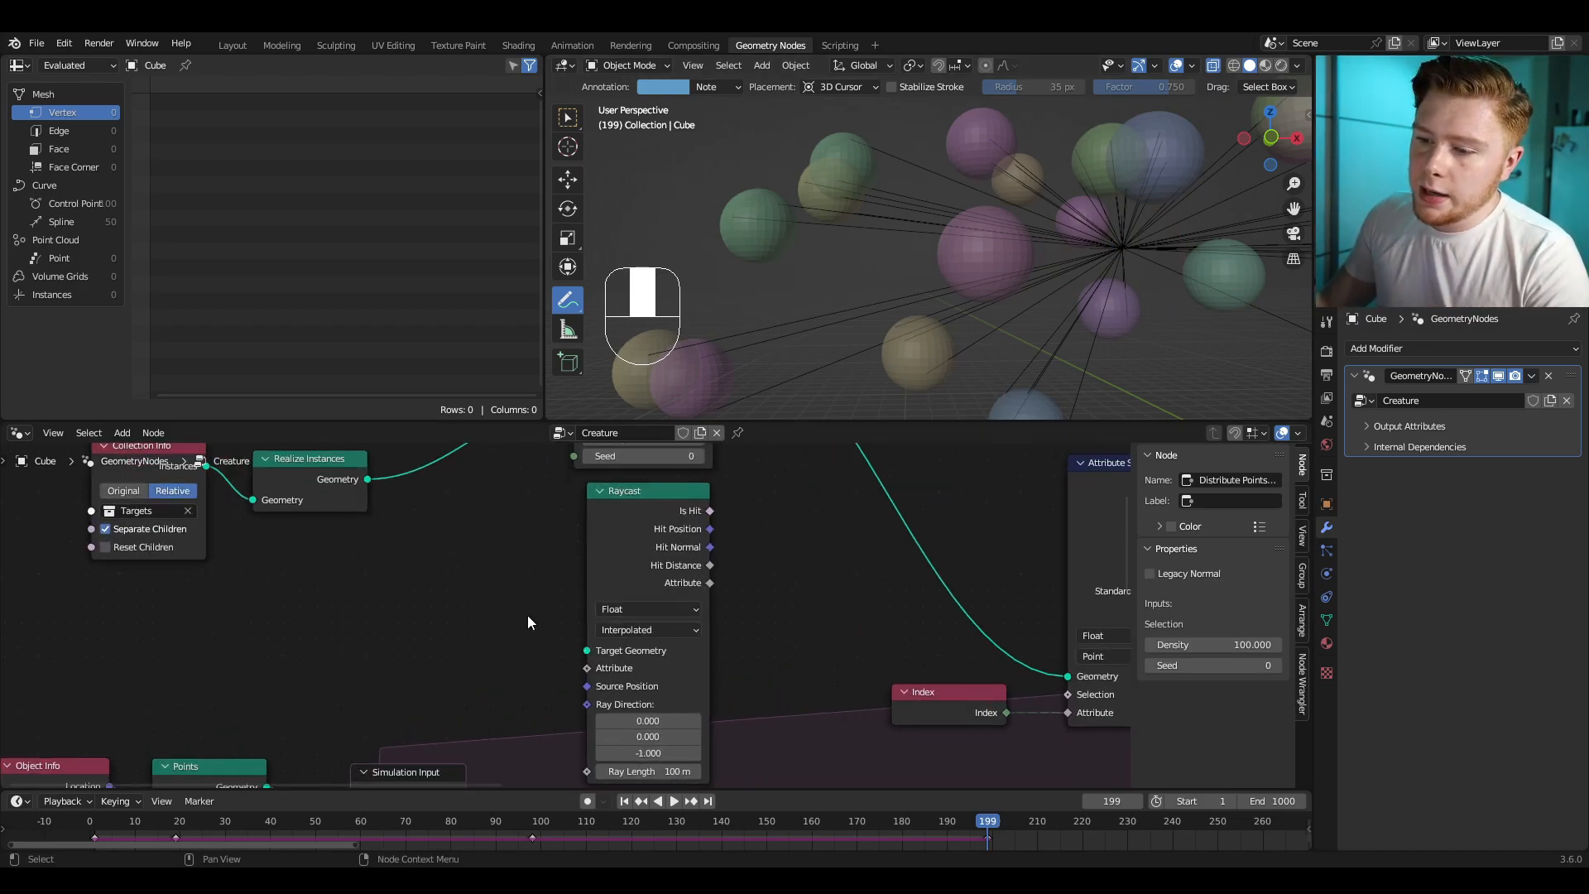
middle_click_drag(485, 712, 464, 619)
scroll(568, 558, "up", 3)
scroll(460, 499, "down", 6)
middle_click_drag(427, 460, 490, 573)
scroll(490, 573, "up", 2)
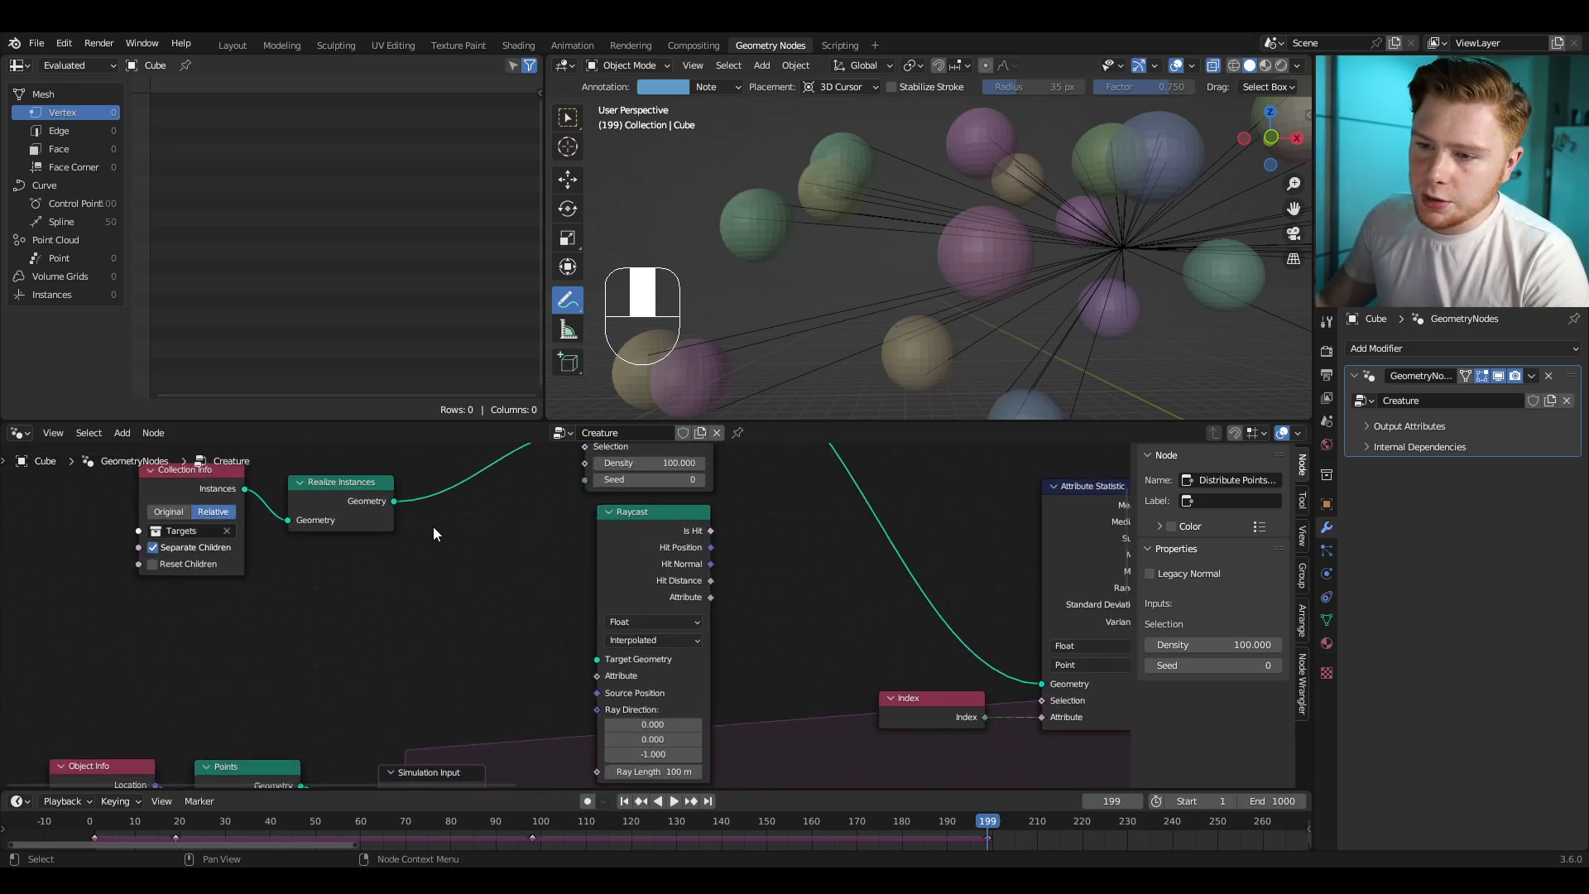
middle_click_drag(386, 520, 395, 537)
left_click_drag(411, 523, 464, 502)
left_click_drag(535, 634, 611, 691)
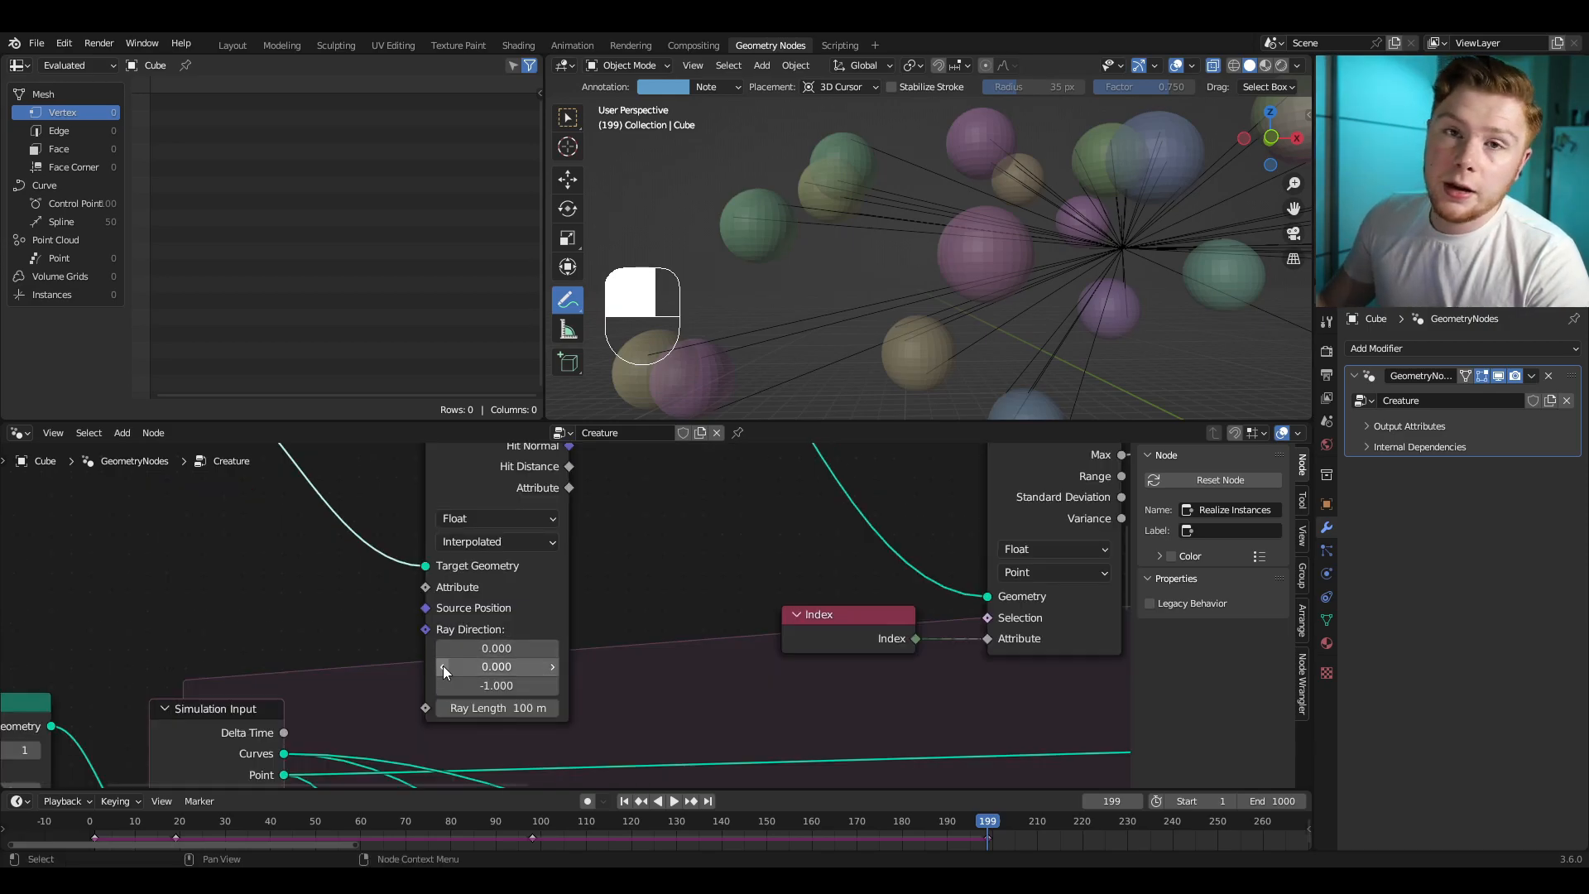
middle_click_drag(1023, 293, 1098, 264, "shift")
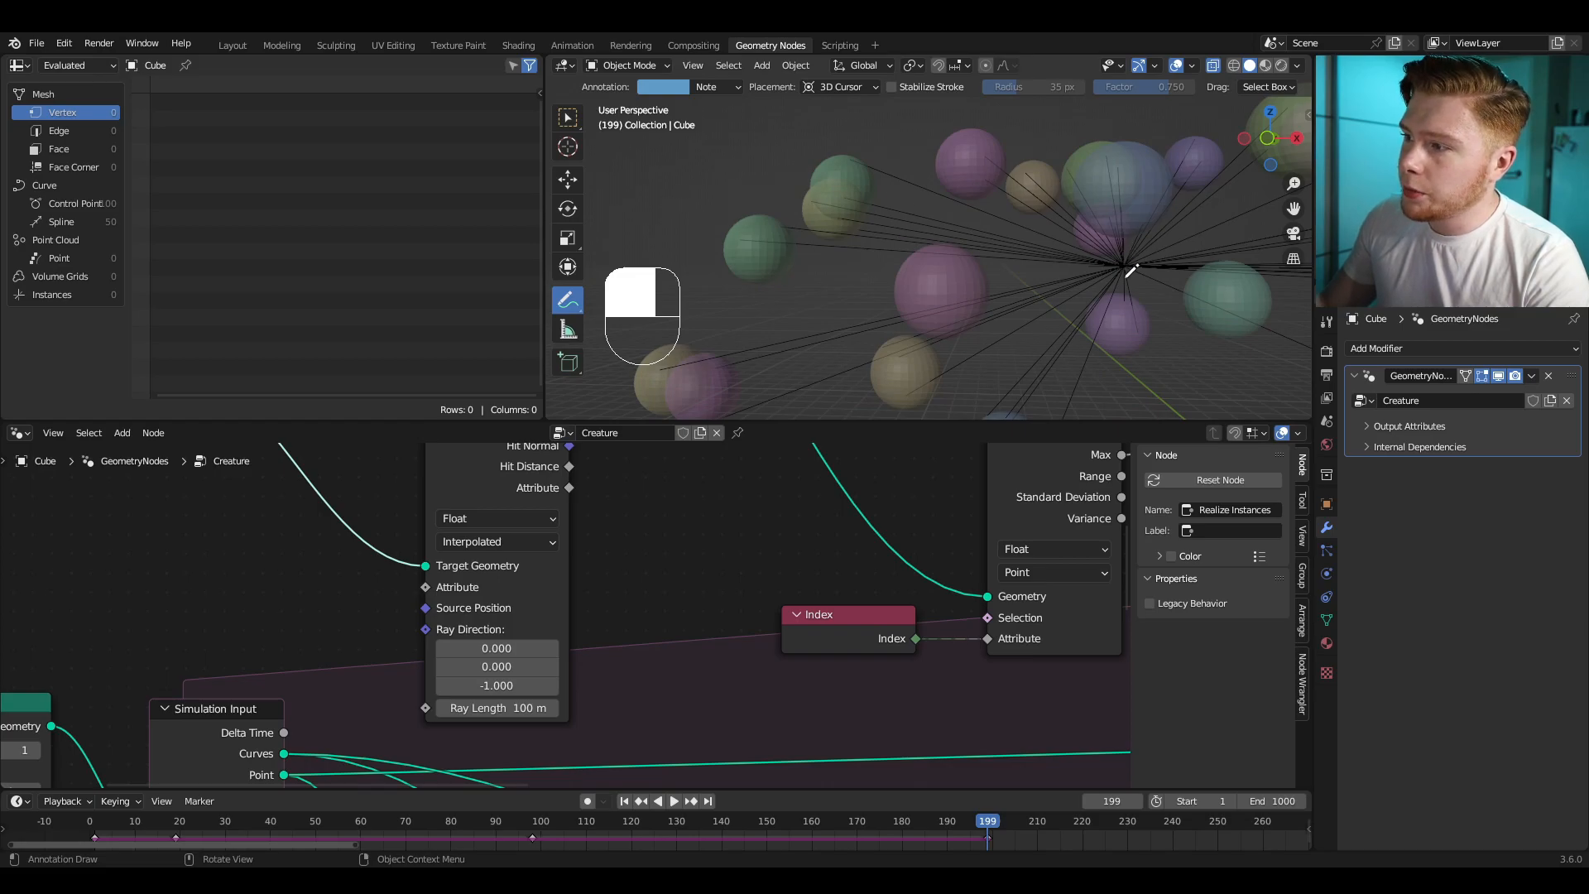
key("ctrl+z")
Step: Move the Collection Info and Realize Instances nodes aside and add a Geometry Proximity node below them
middle_click_drag(208, 555, 439, 564)
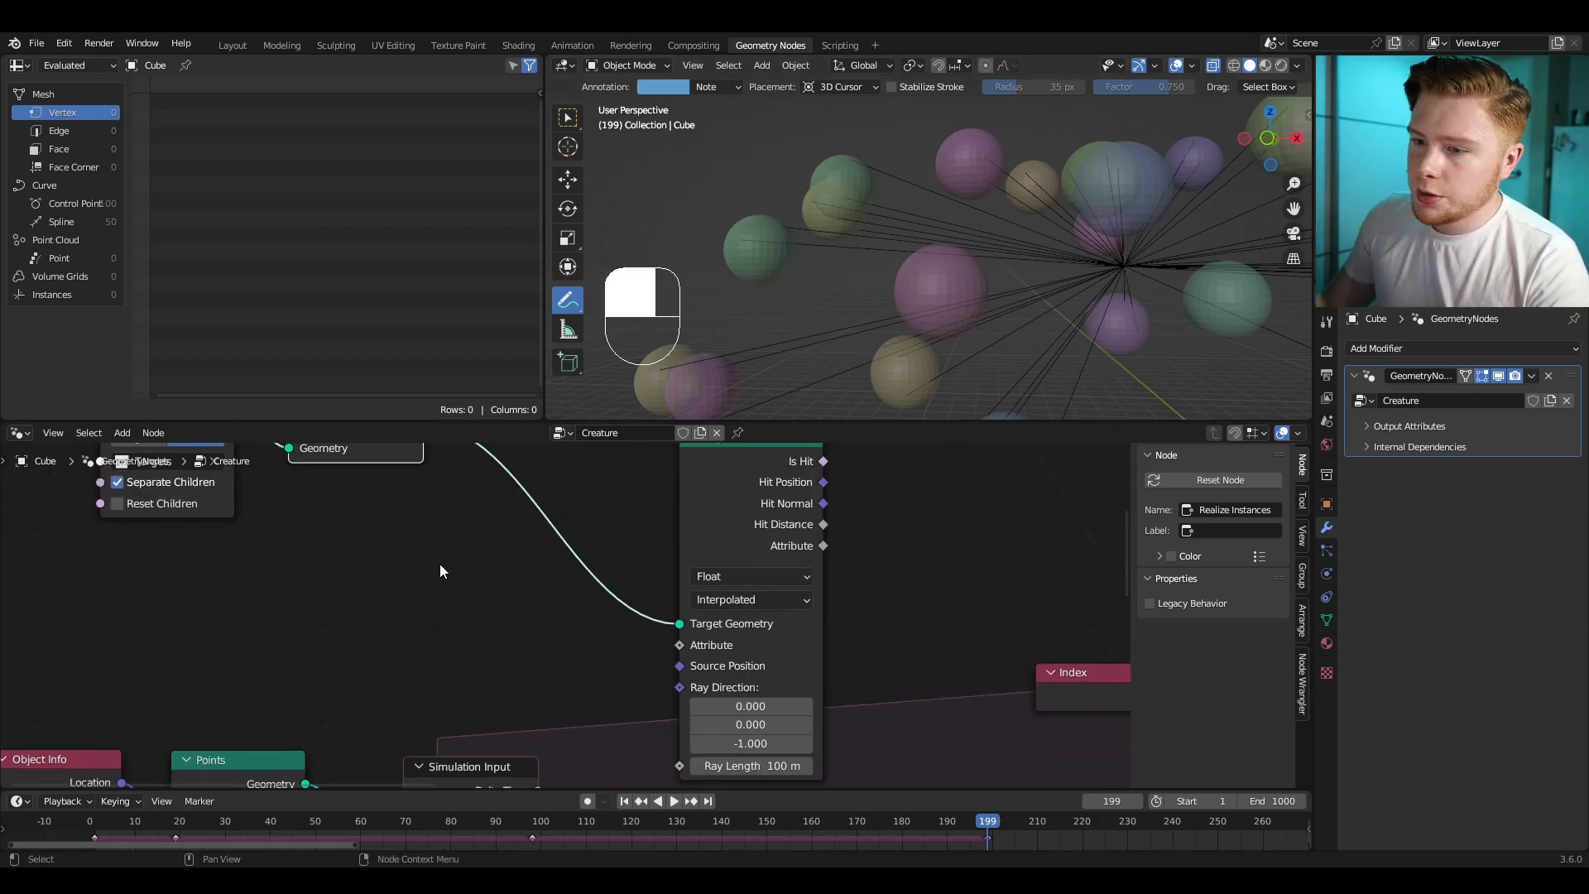
scroll(440, 564, "down", 3)
key("g")
left_click(444, 562)
key("shift+a")
type("proximity")
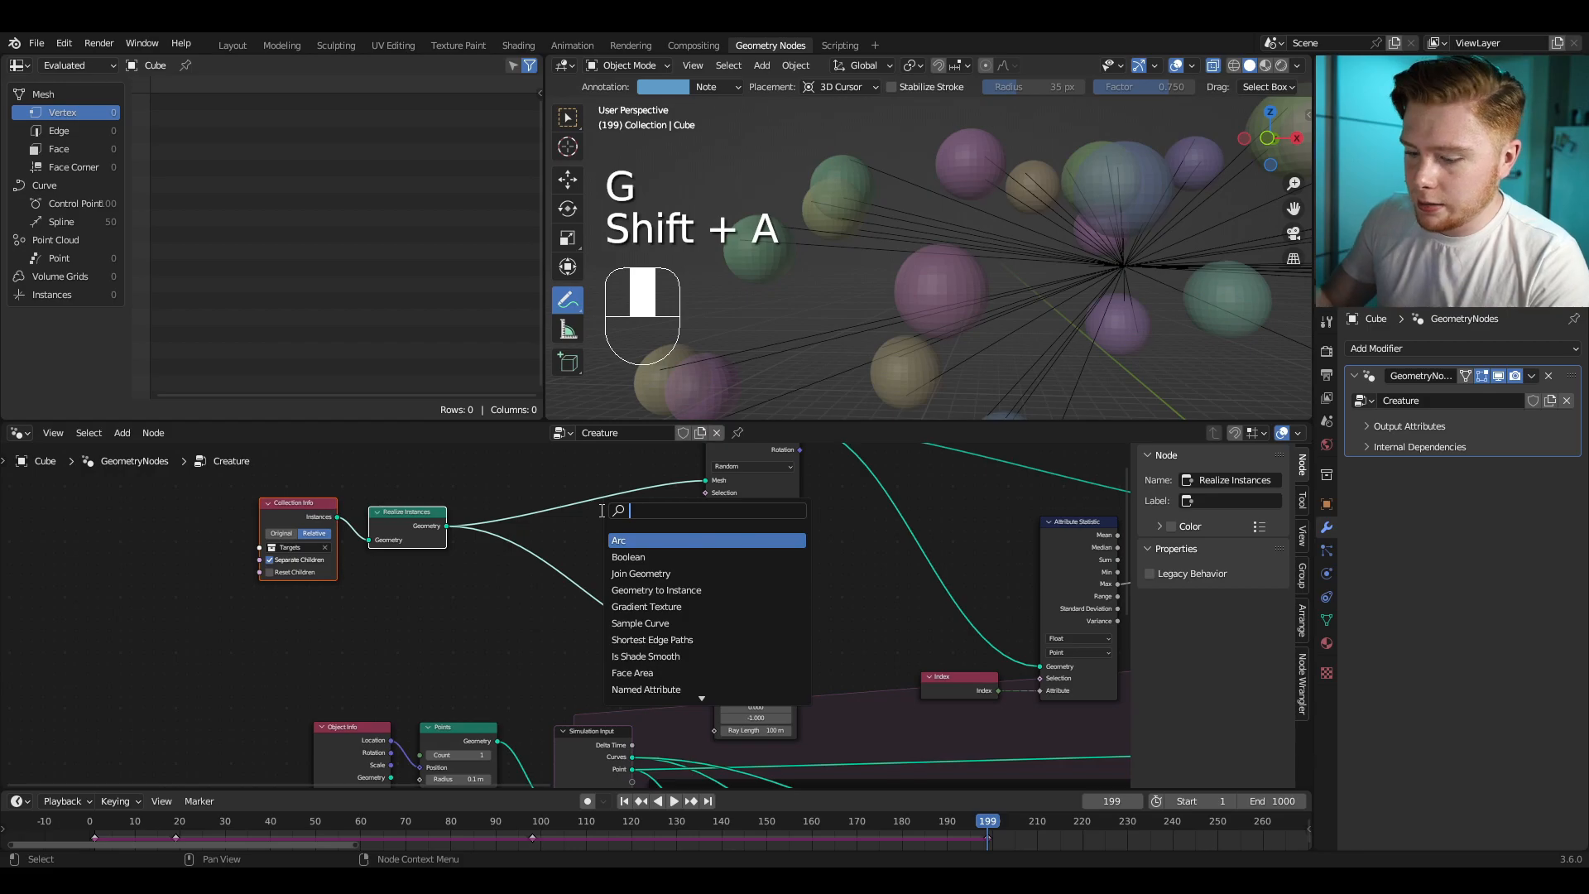
key("Return")
left_click(463, 581)
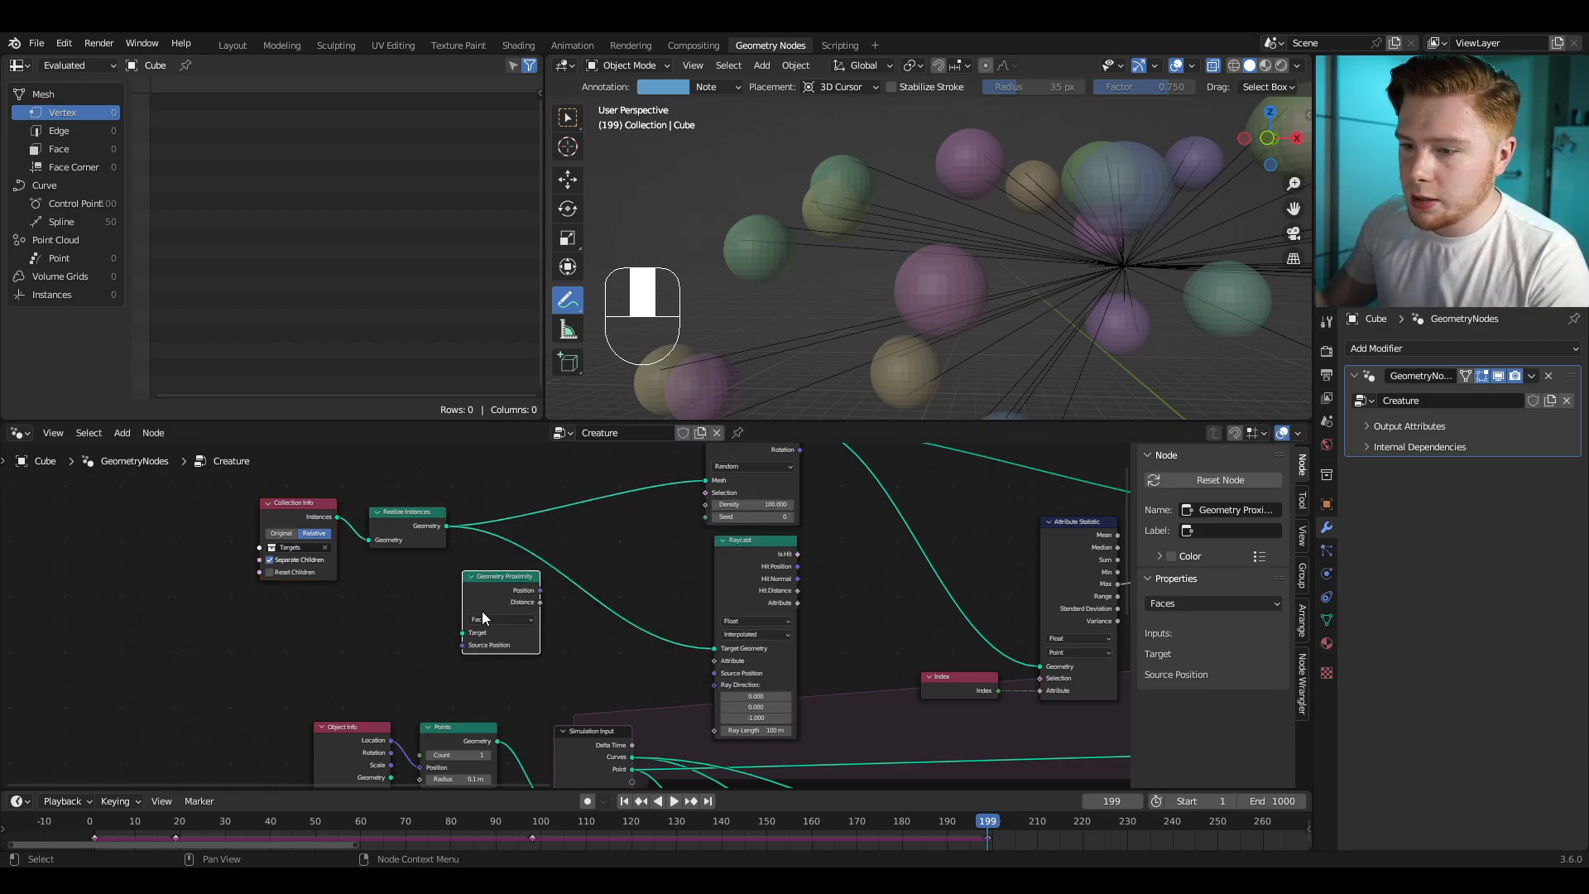
Step: Connect the Realize Instances geometry to the Geometry Proximity node's Target and place that node beside Realize Instances
scroll(484, 538, "up", 2)
left_click_drag(491, 493, 514, 640)
left_click_drag(558, 578, 588, 519)
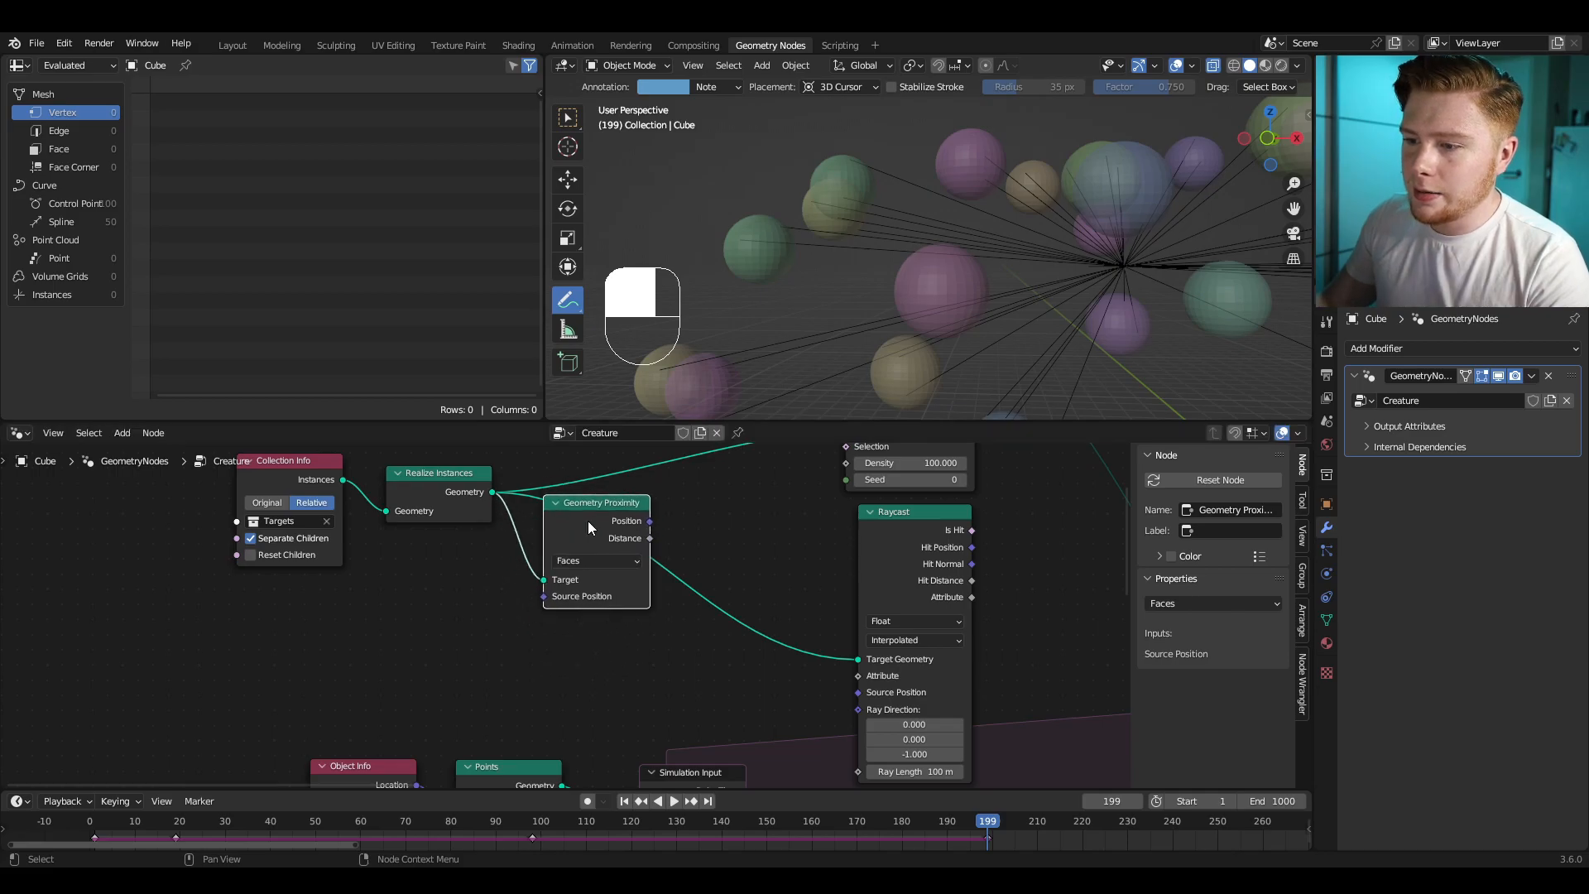
Step: Duplicate the Geometry Proximity node below the original and connect the Simulation Input's Point output to the copy's Target
key("shift+d")
left_click(604, 662)
scroll(610, 693, "down", 2)
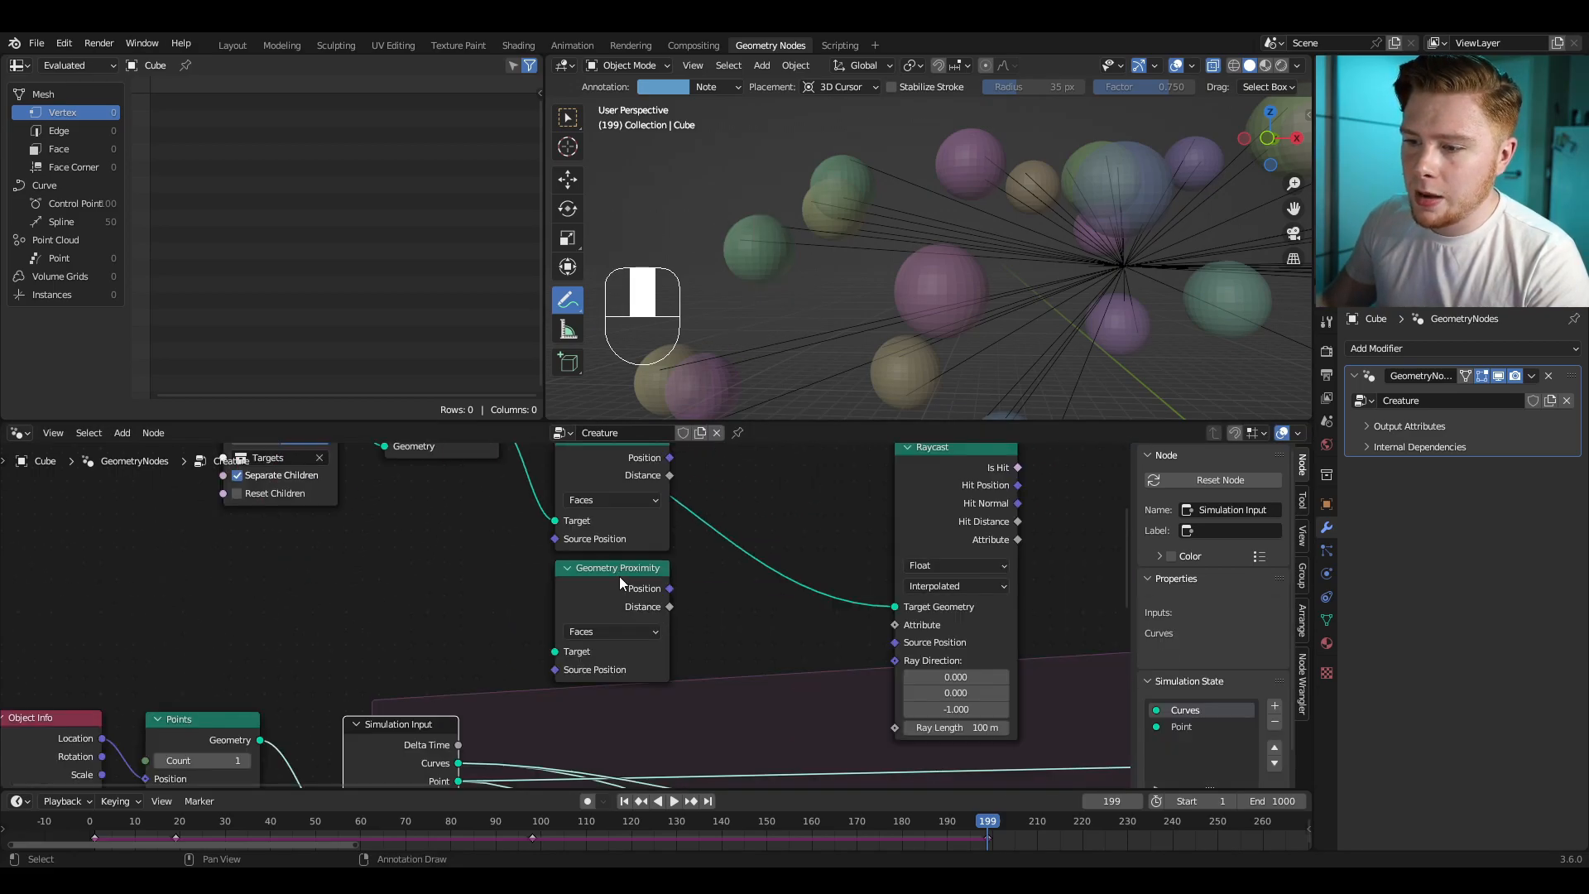
left_click_drag(619, 578, 619, 586)
middle_click_drag(492, 762, 537, 670)
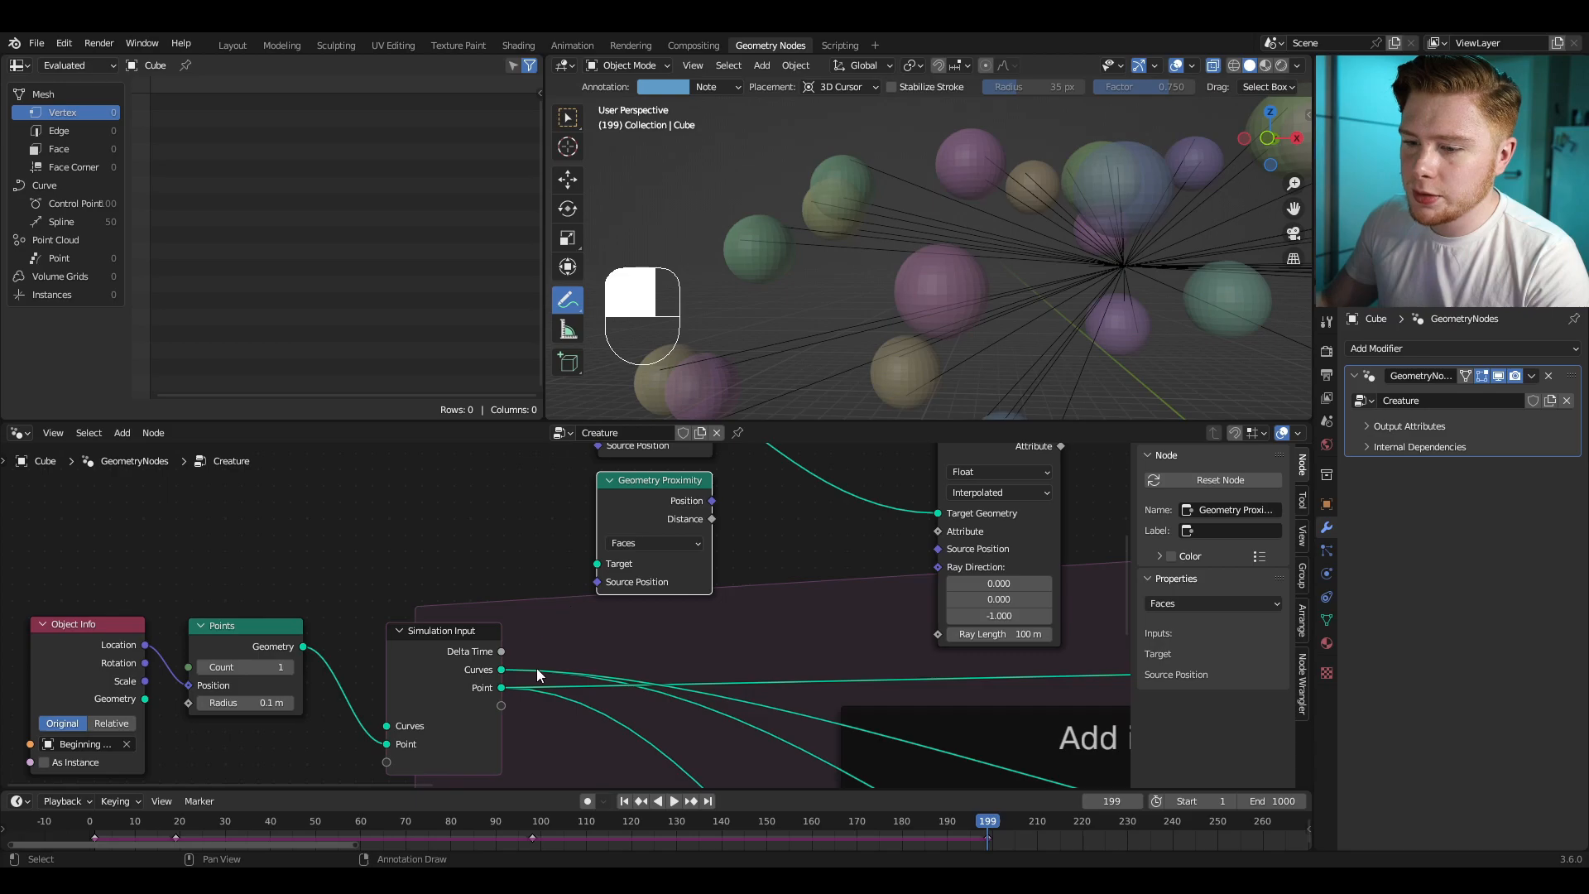
left_click_drag(502, 692, 597, 563)
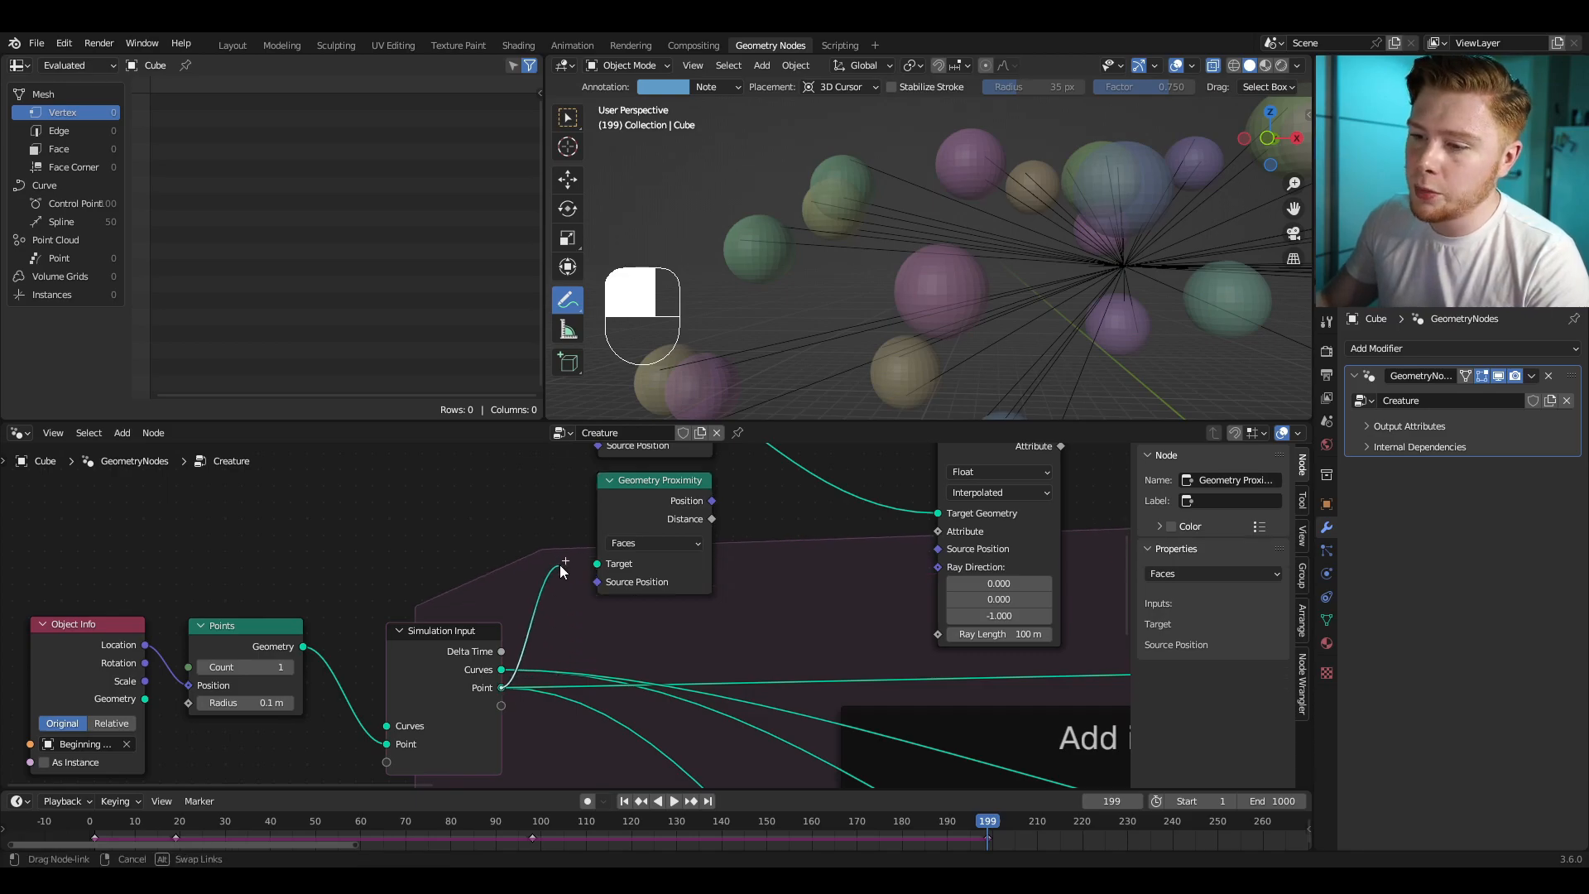
Step: Set the lower Geometry Proximity node's target type to Points
scroll(652, 566, "up", 2)
middle_click_drag(652, 566, 591, 640)
left_click(574, 628)
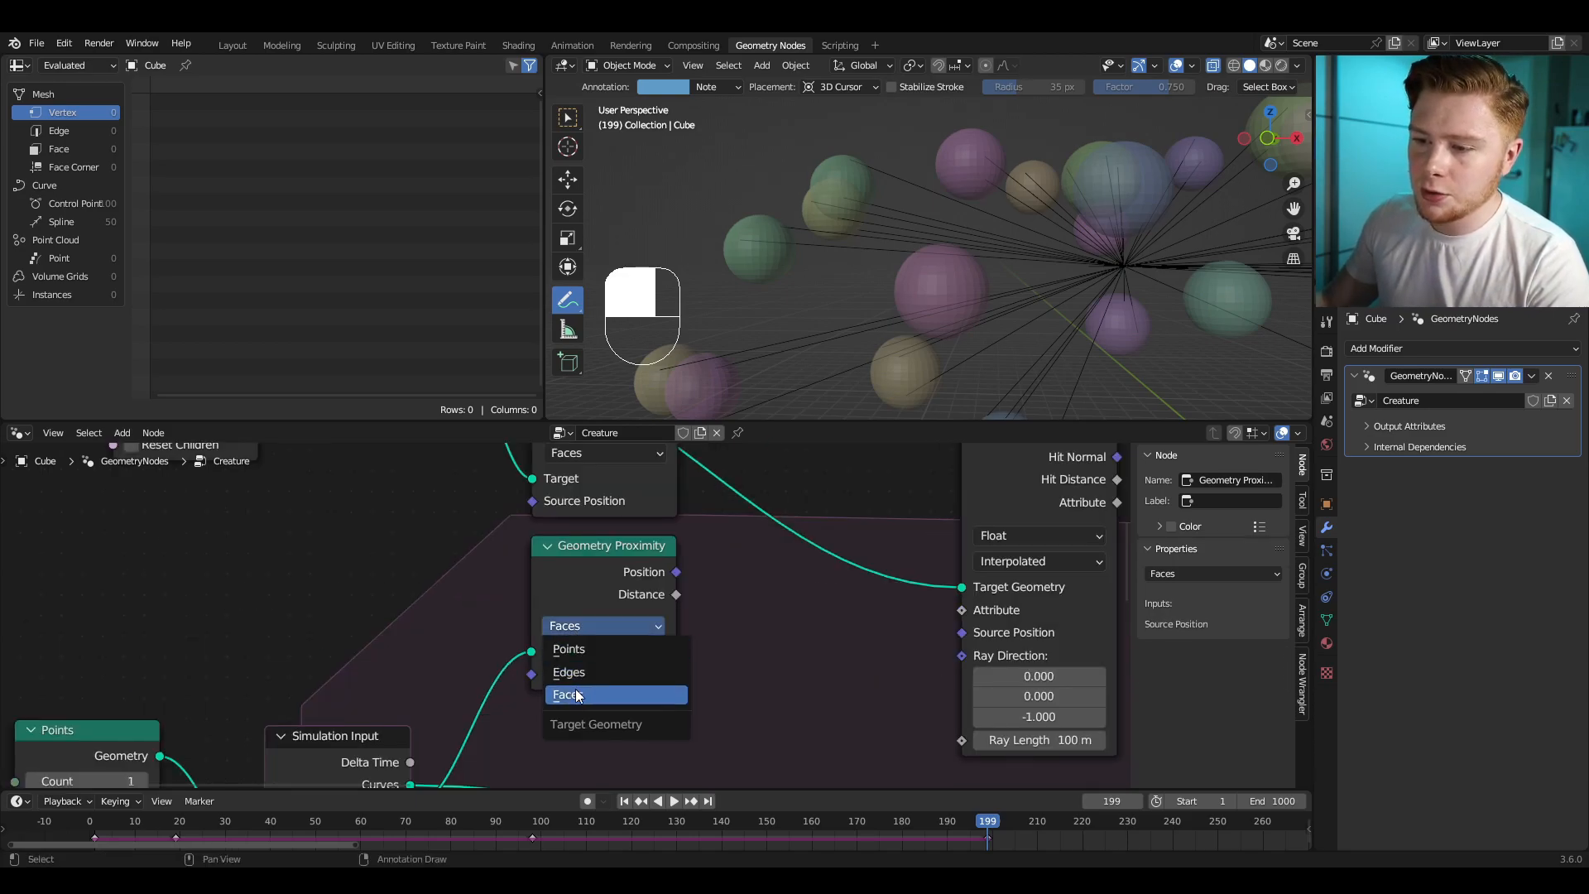
left_click(572, 649)
scroll(778, 601, "down", 6)
middle_click_drag(778, 601, 646, 641)
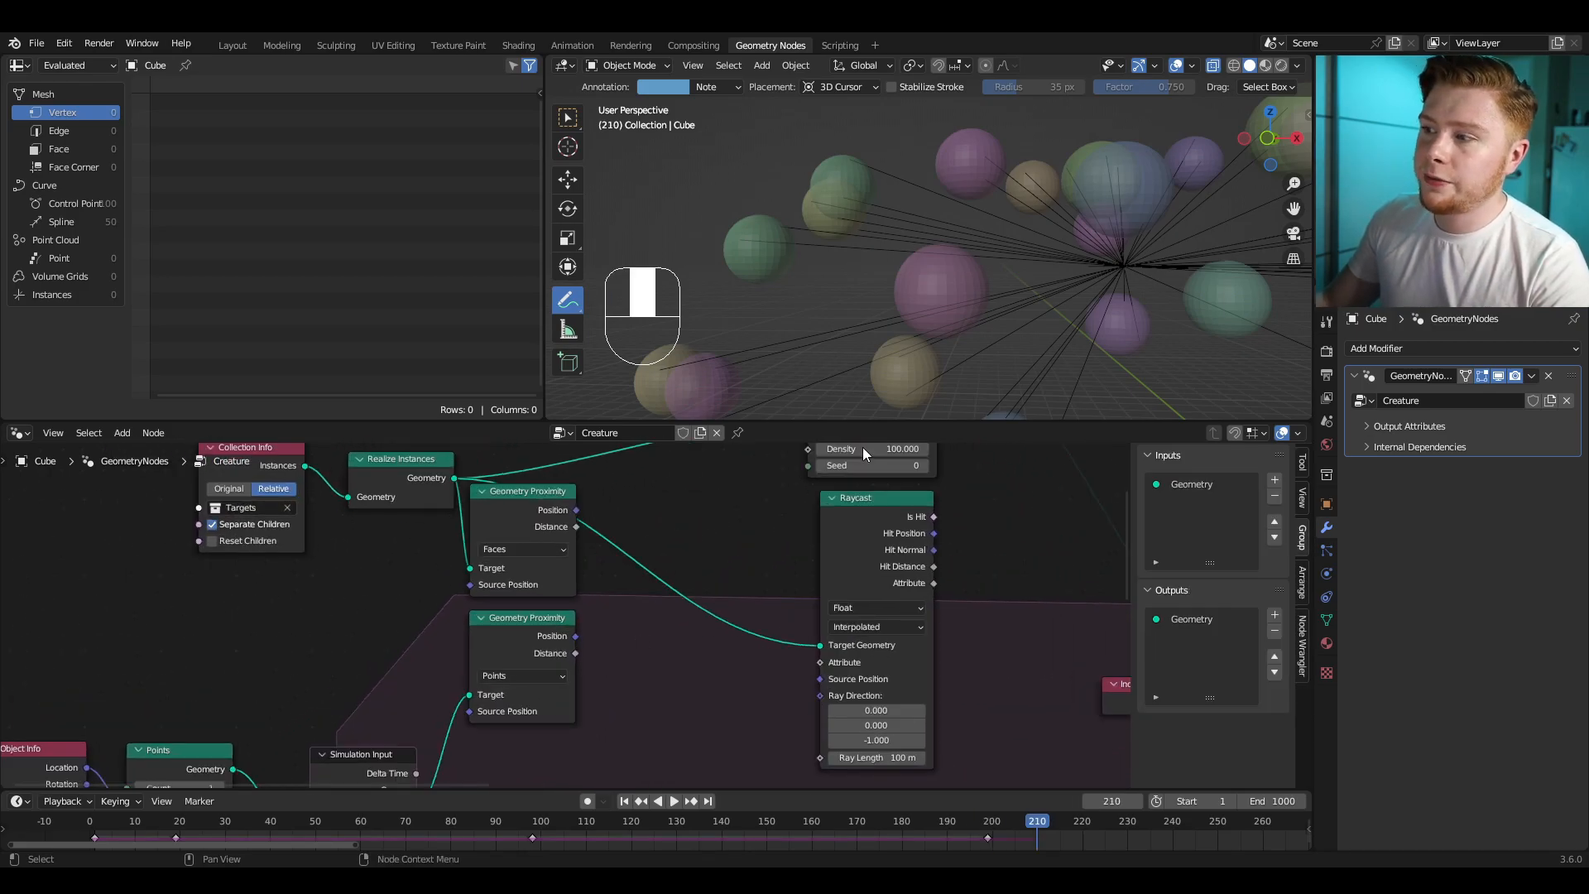
Step: Sketch freehand annotation lines between the empty and the target spheres in the viewport
left_click_drag(1121, 263, 1062, 243)
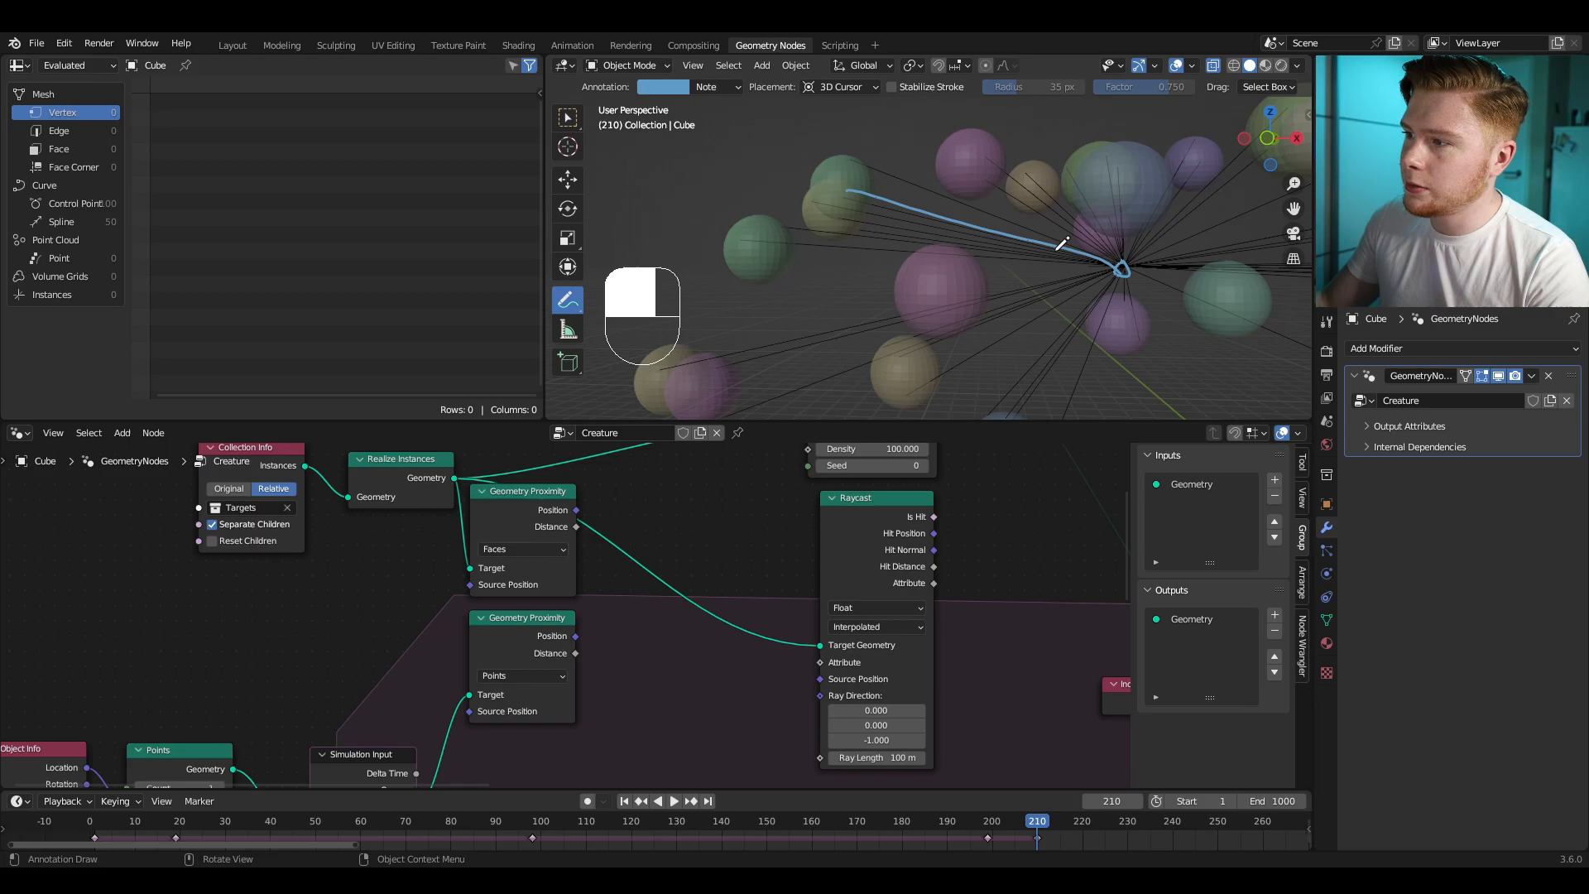
left_click_drag(1080, 176, 1108, 261)
Step: Add a Vector Math node beside the lower Geometry Proximity node and set its operation to Subtract
key("shift+a")
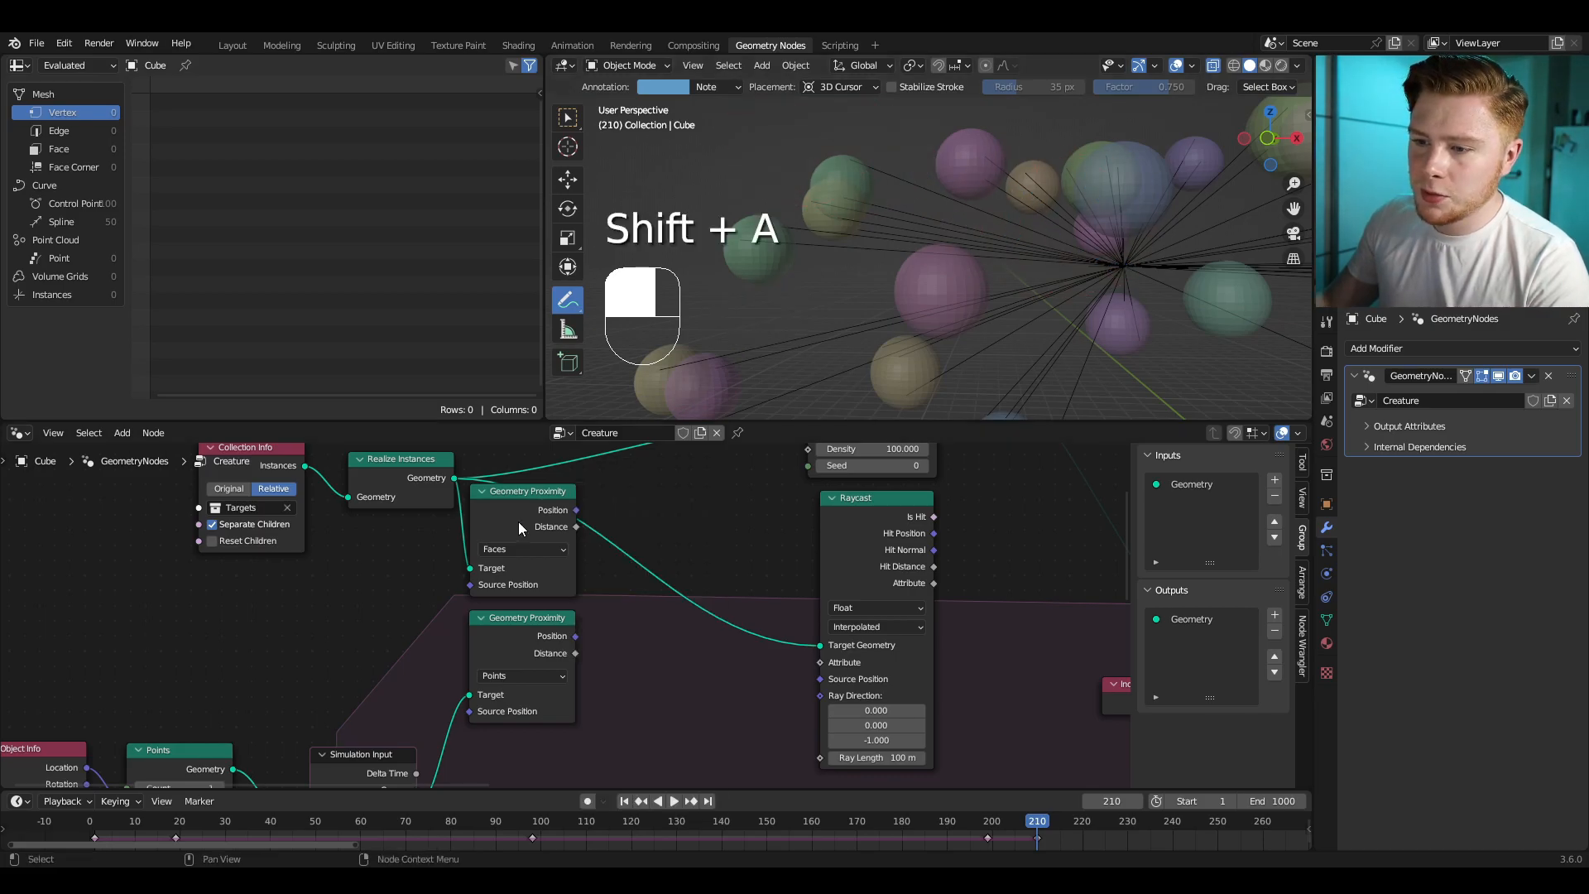
left_click(518, 522)
left_click(519, 653)
key("shift+a")
left_click(720, 495)
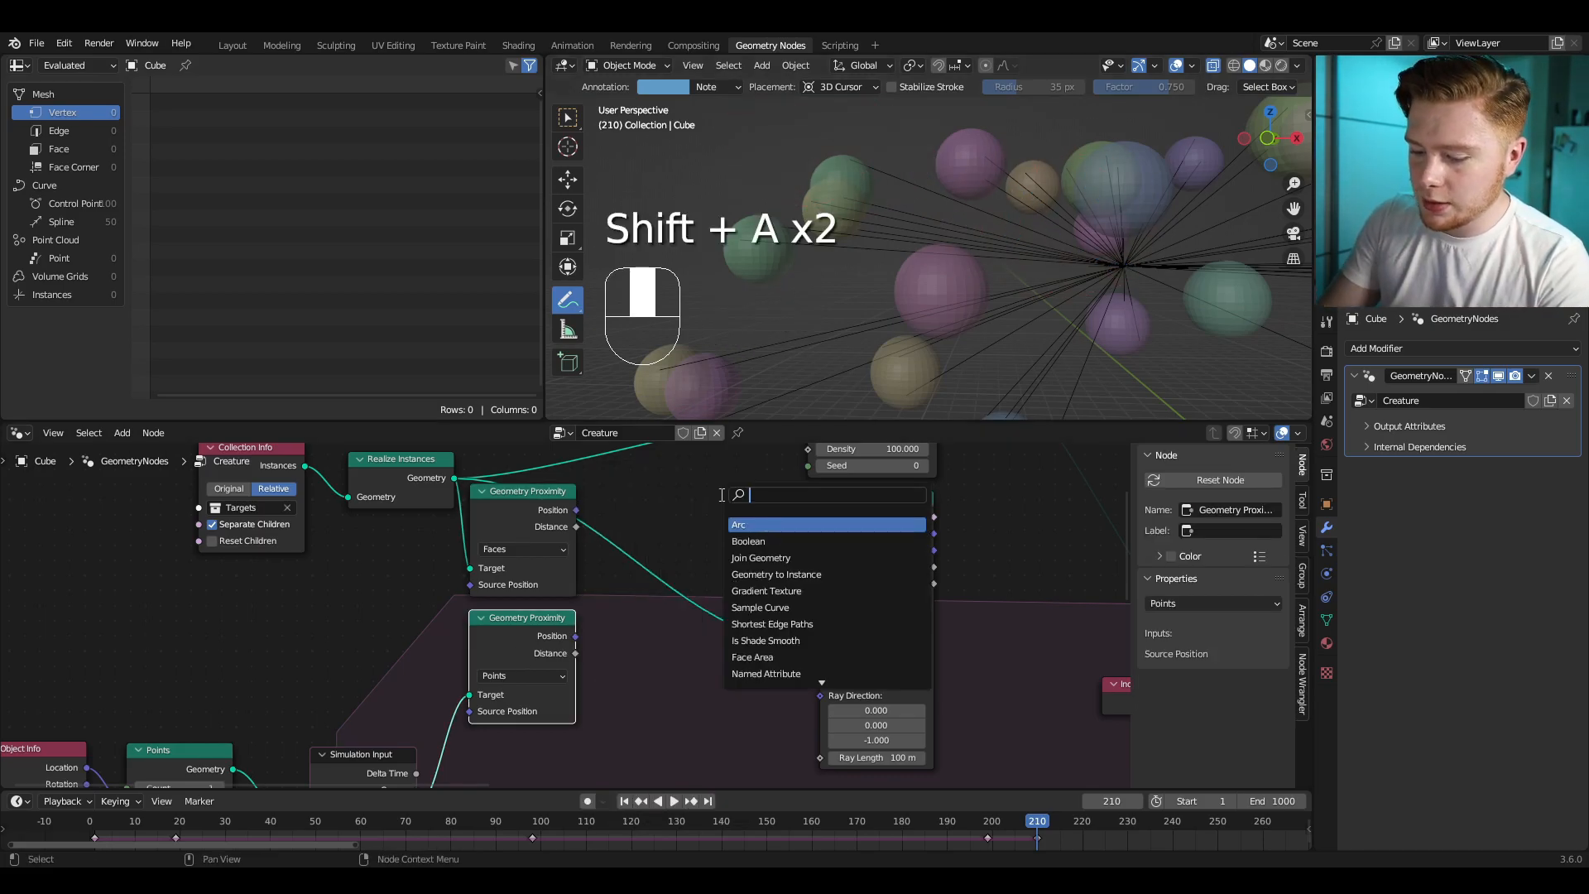
type("vec")
key("Return")
left_click(578, 620)
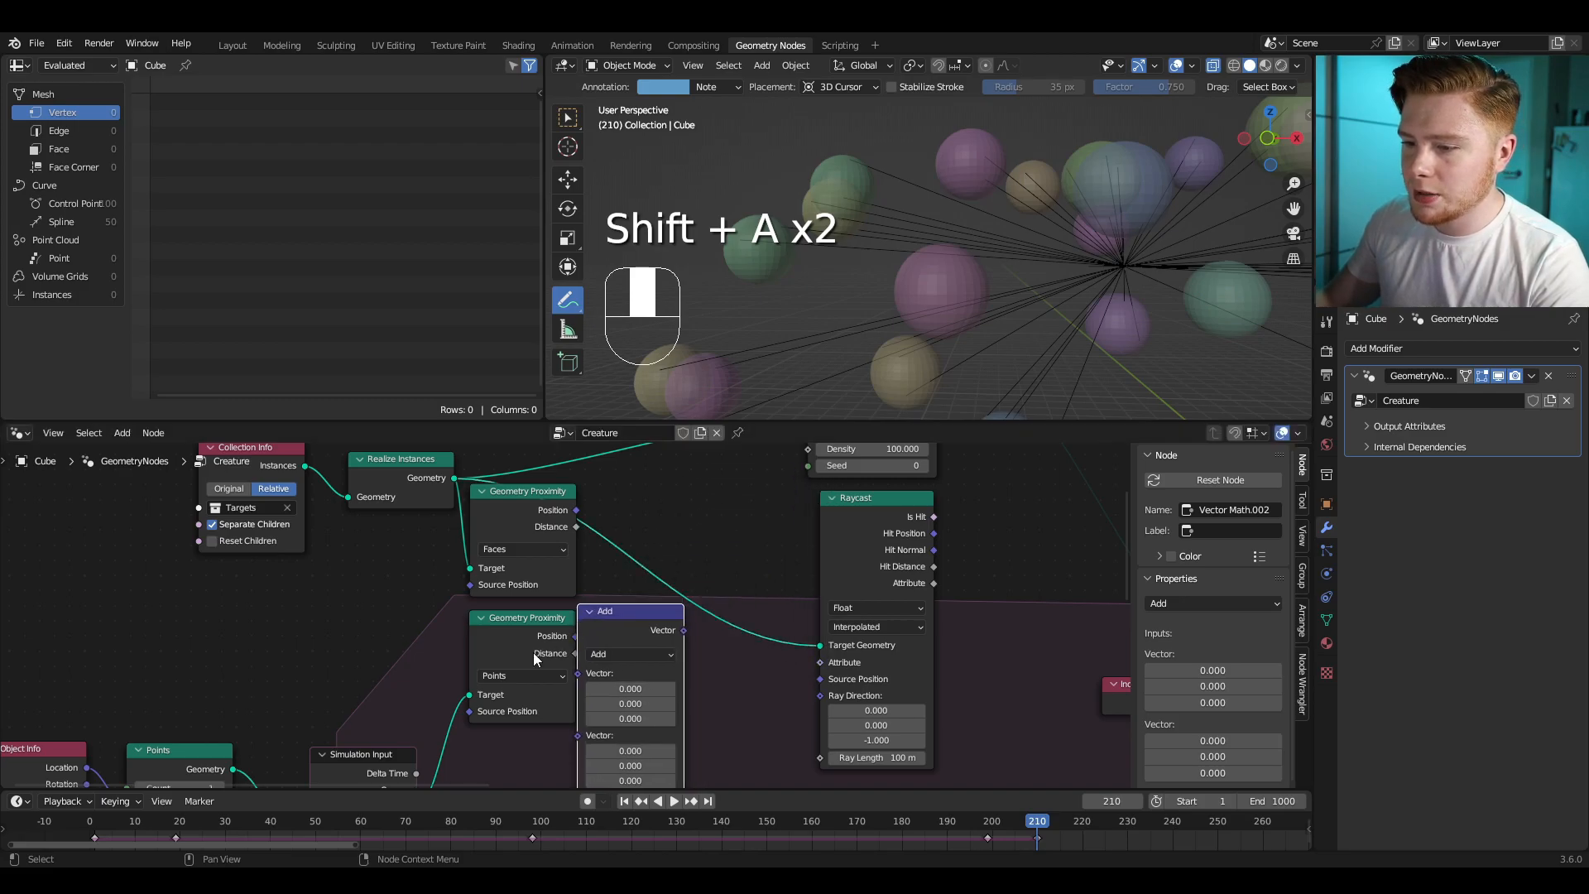
left_click_drag(599, 633, 640, 655)
middle_click_drag(697, 692, 638, 560)
left_click(692, 654)
left_click(694, 638)
Step: Connect the Points and Faces proximity Positions to the Subtract node's first and second vectors, and its result to the Raycast's Ray Direction
left_click_drag(585, 539, 608, 516)
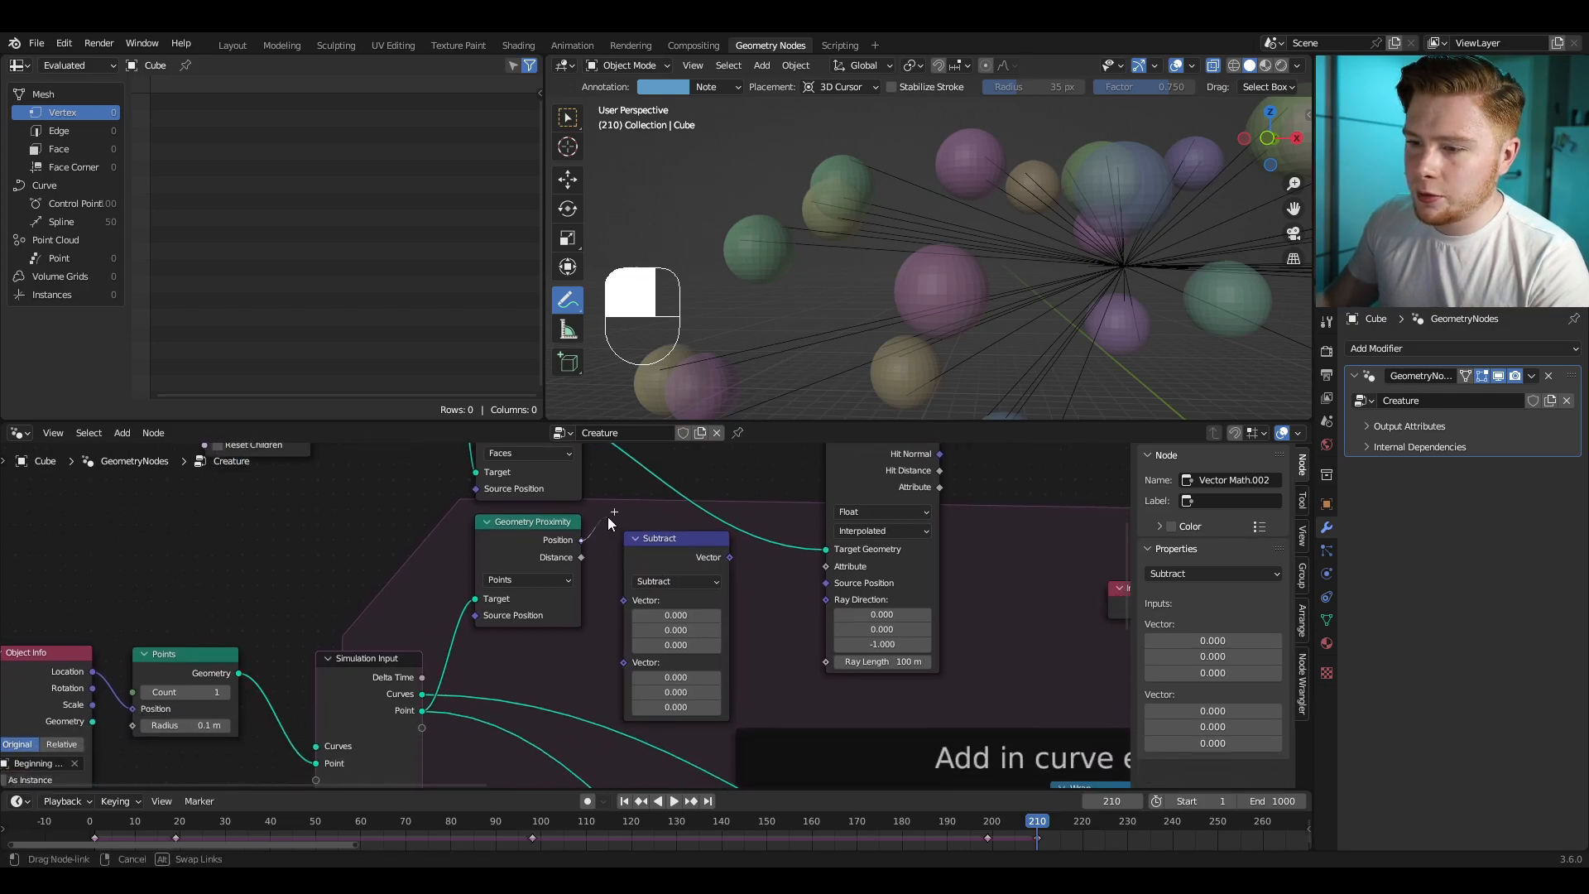
left_click_drag(624, 604, 625, 603)
middle_click_drag(624, 539, 613, 609)
left_click_drag(573, 484, 633, 493)
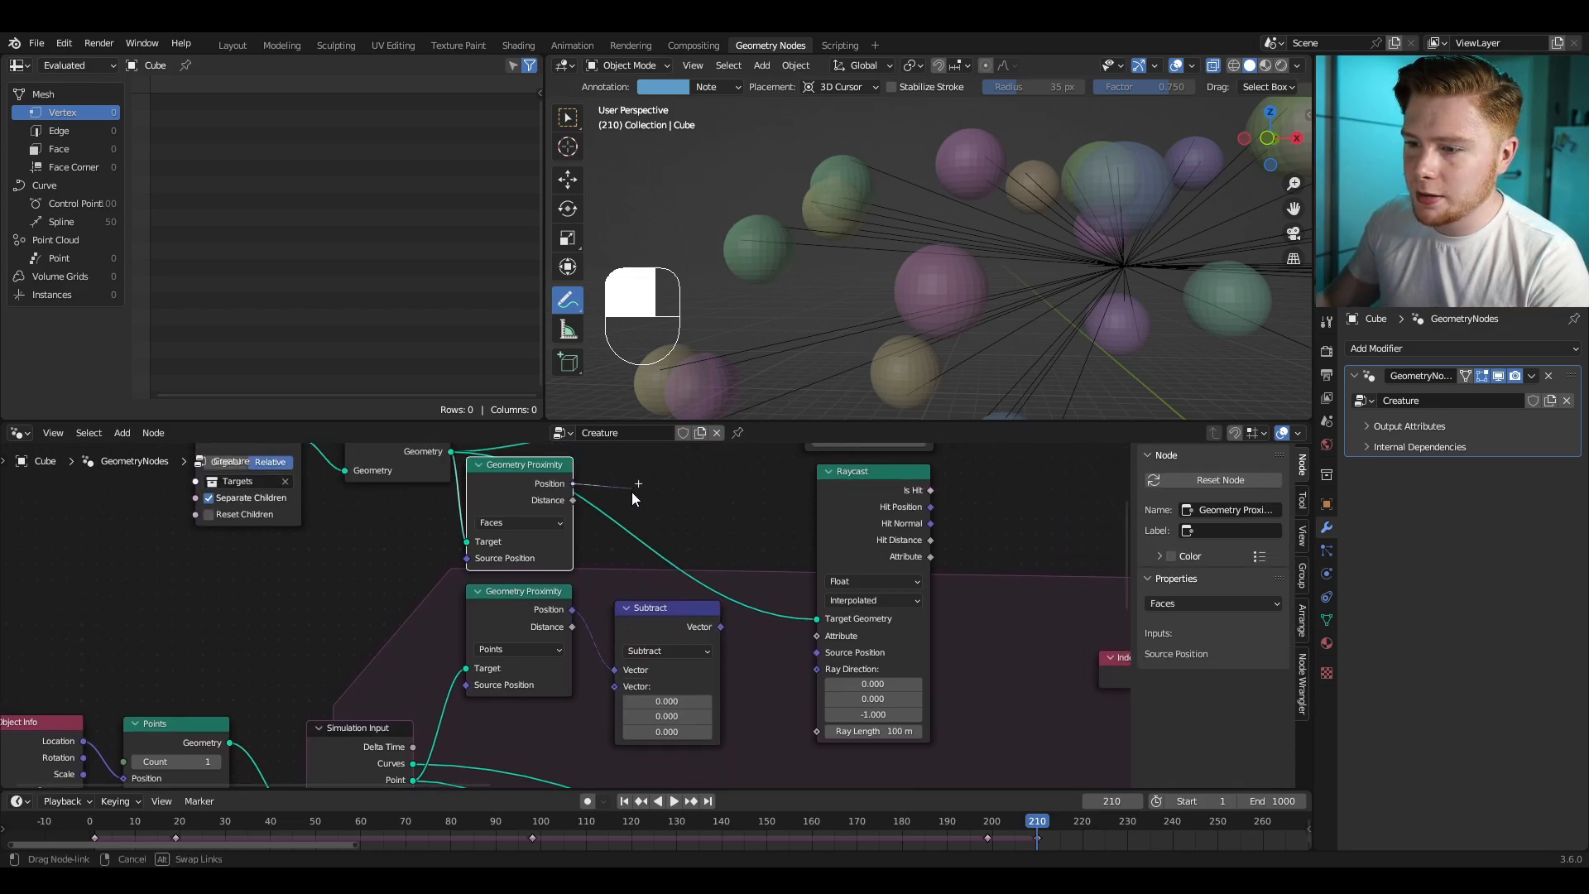
left_click_drag(617, 684, 617, 684)
middle_click_drag(773, 678, 644, 674)
left_click_drag(593, 622, 688, 665)
Step: Preview the Raycast's Is Hit value on the Distribute Points on Faces points through a Viewer node
key("Home")
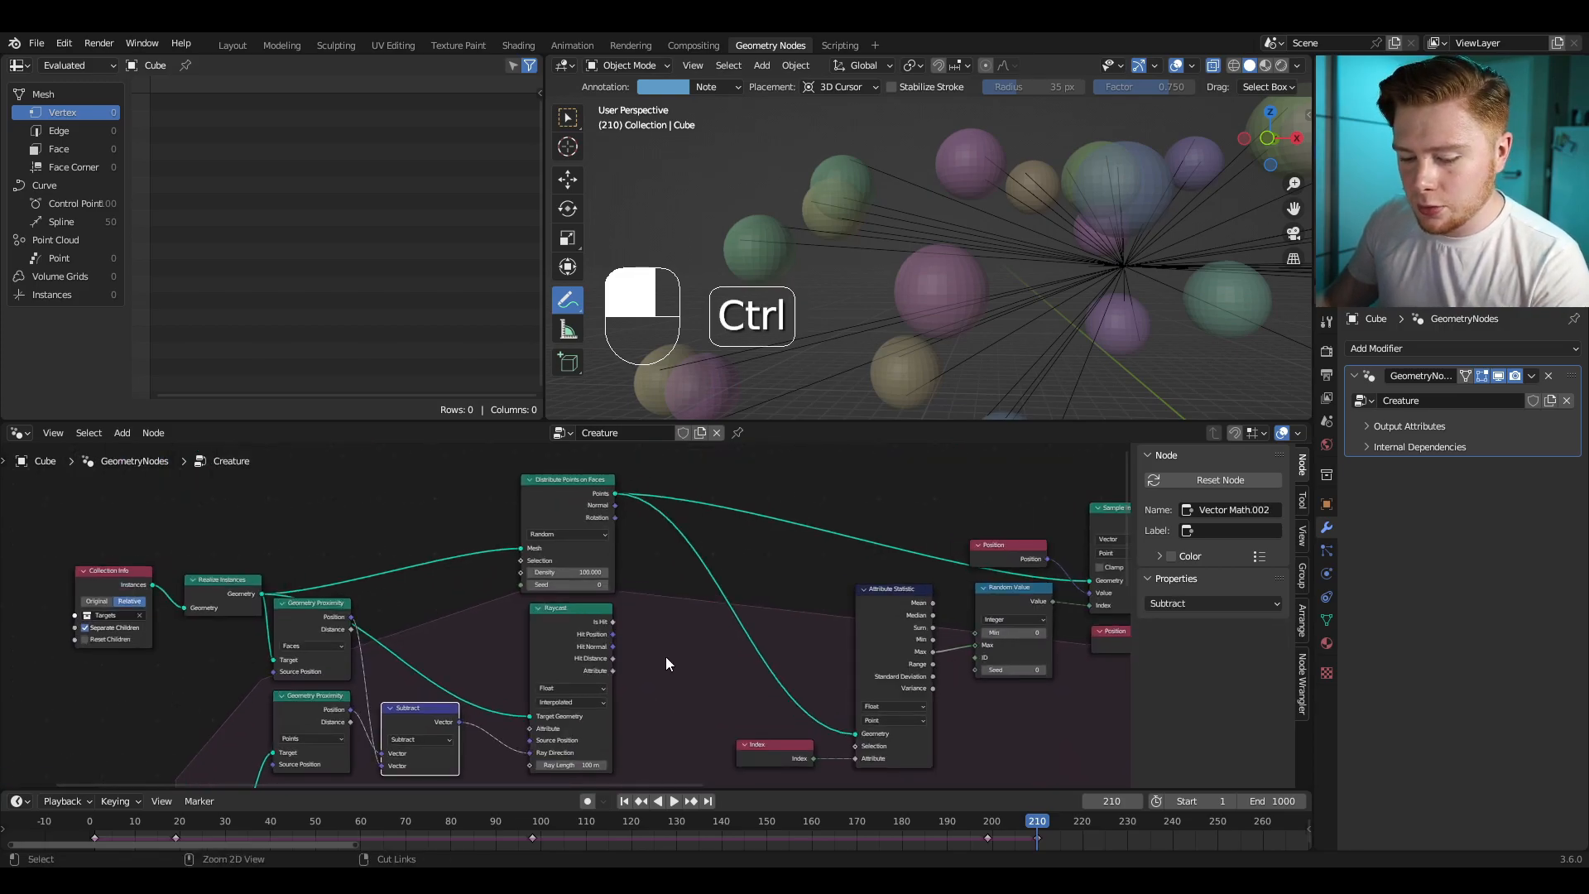
left_click(584, 630, "ctrl+shift")
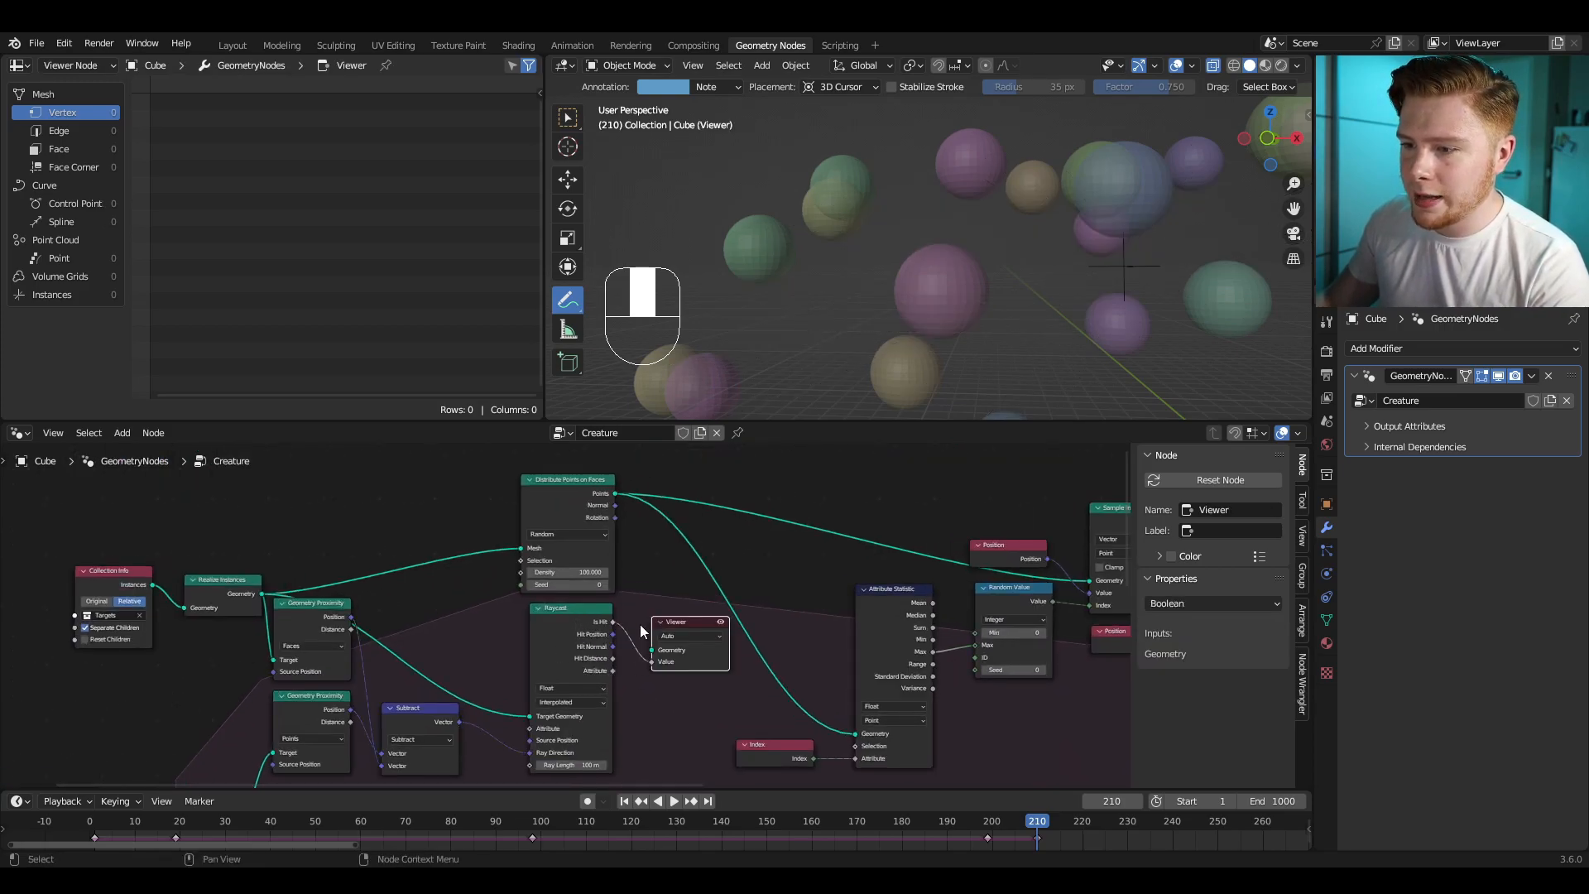
scroll(639, 624, "up", 1)
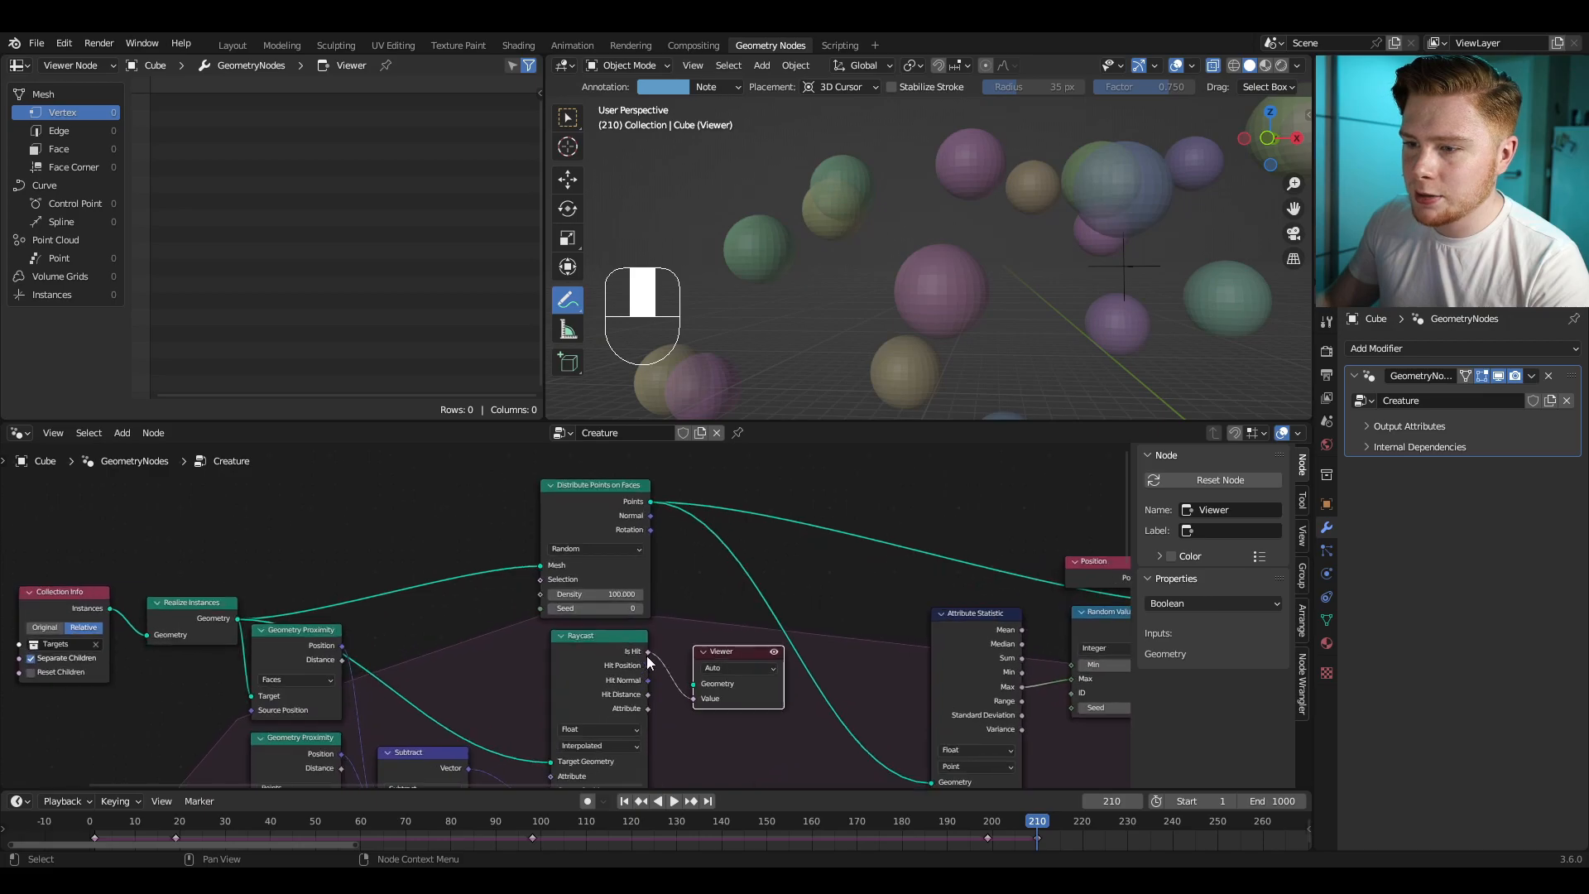
left_click(581, 493, "ctrl+shift")
middle_click_drag(910, 347, 838, 308)
scroll(877, 317, "up", 3)
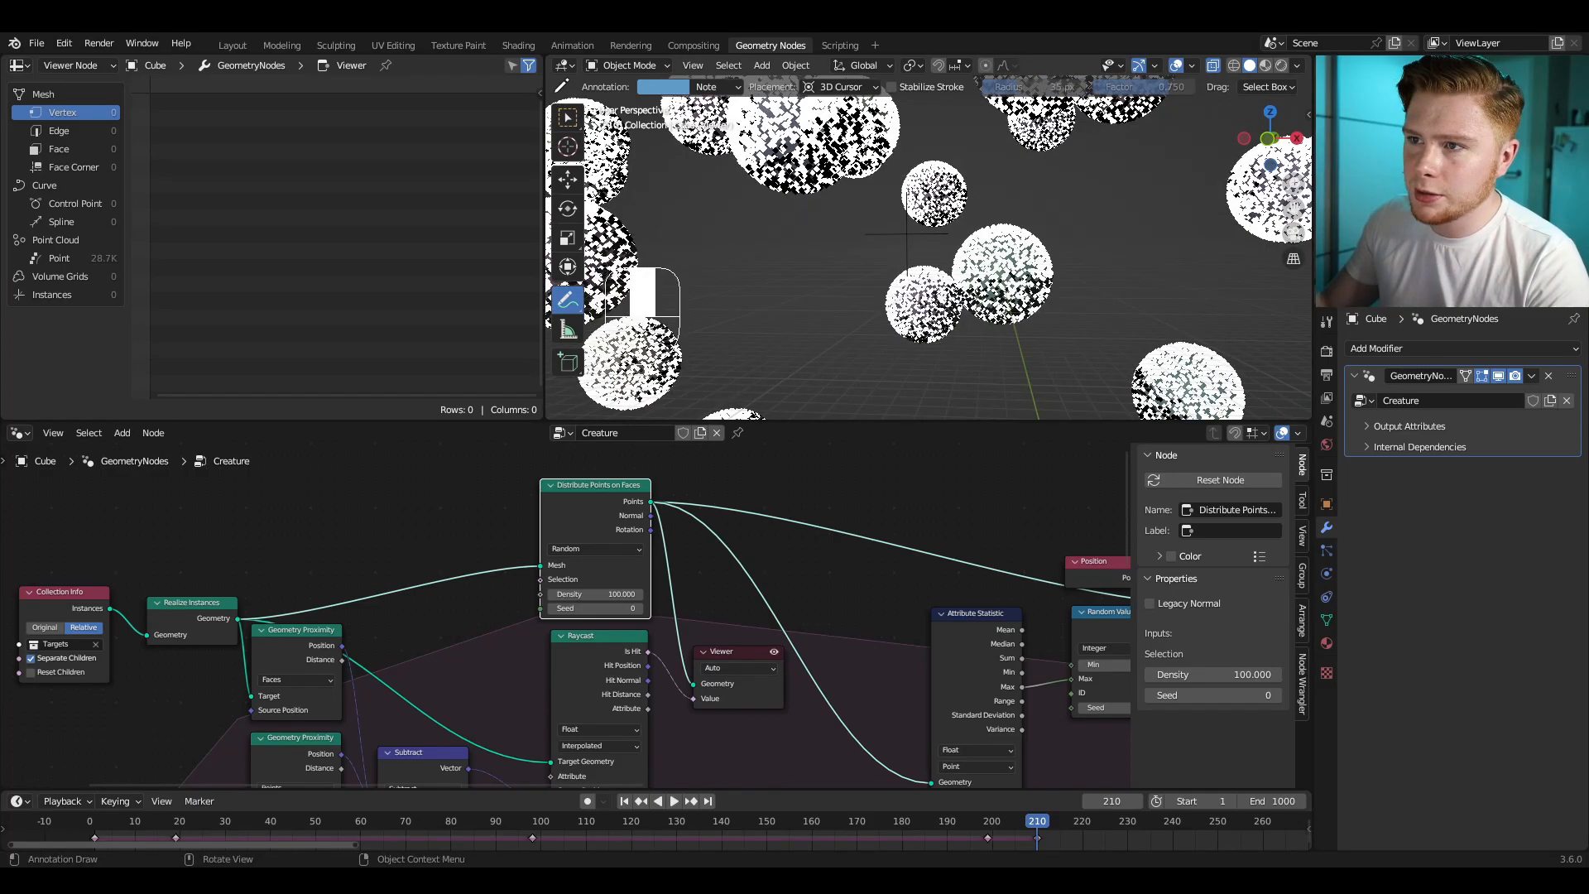
Step: Go to frame 1 and select the Beginning position empty with the Select Box tool
left_click(94, 822)
left_click(568, 118)
left_click(899, 238)
middle_click_drag(899, 253, 900, 313, "shift")
mouse_move(901, 313)
middle_mouse_down()
mouse_move(874, 311)
mouse_move(889, 312)
middle_mouse_up()
key("g")
right_click(873, 285)
key("g")
right_click(924, 282)
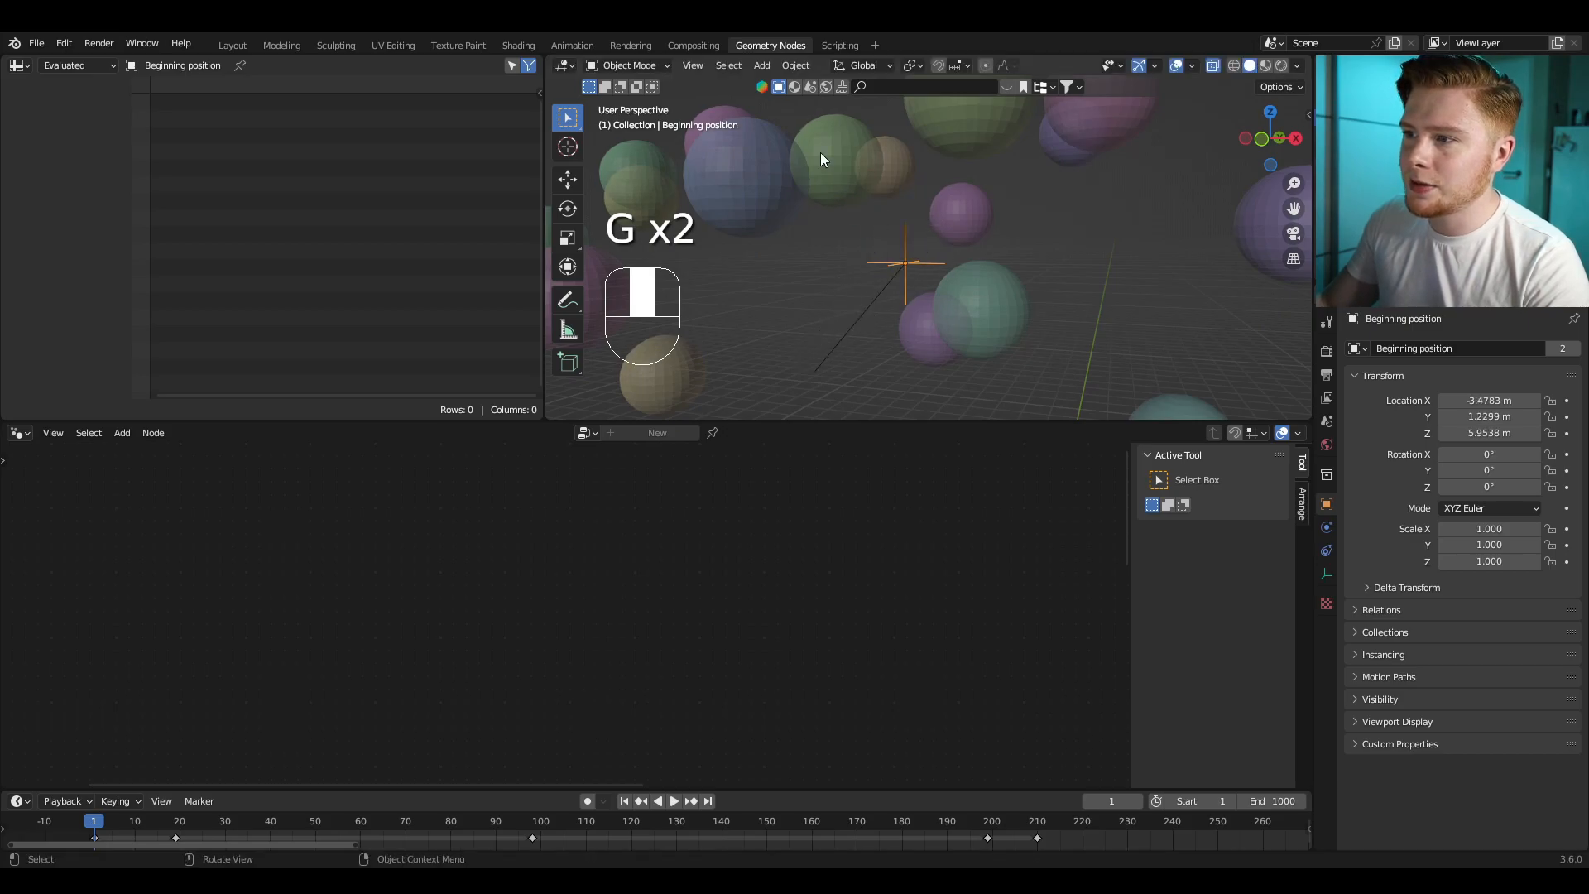
Step: Select the Cube object and pin its Creature node tree in the node editor
left_click(984, 311)
left_click(891, 286)
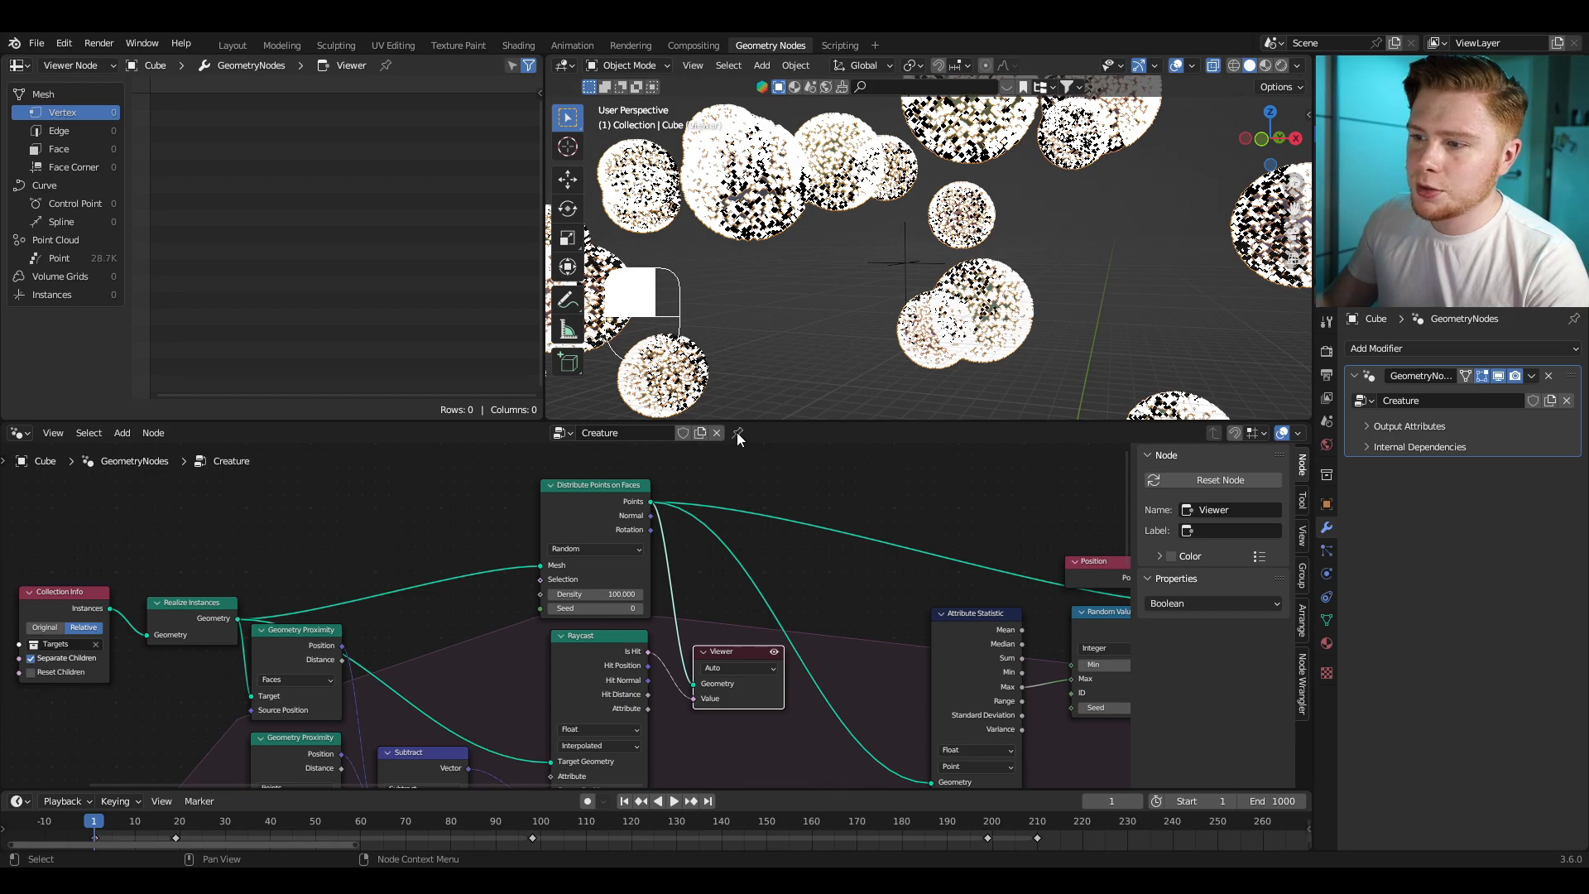
left_click(737, 432)
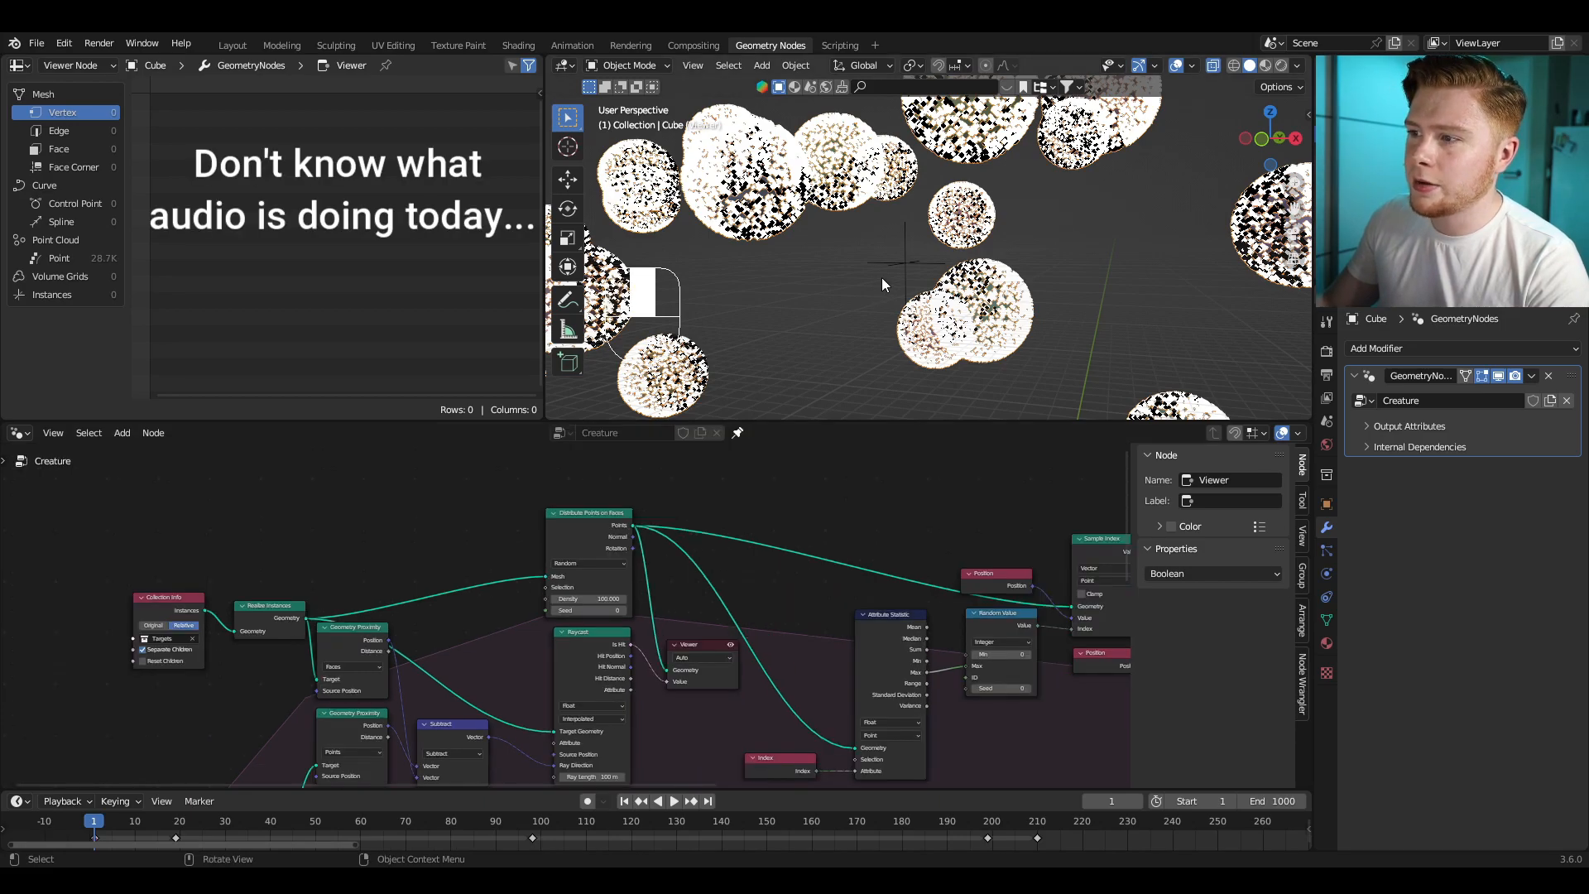
Step: Move the Beginning position empty among the spheres to about X -3.74 m, Y 1.10 m, Z 6.59 m
left_click(896, 265)
middle_click_drag(896, 265, 913, 335, "shift")
key("g")
left_click(901, 276)
key("g")
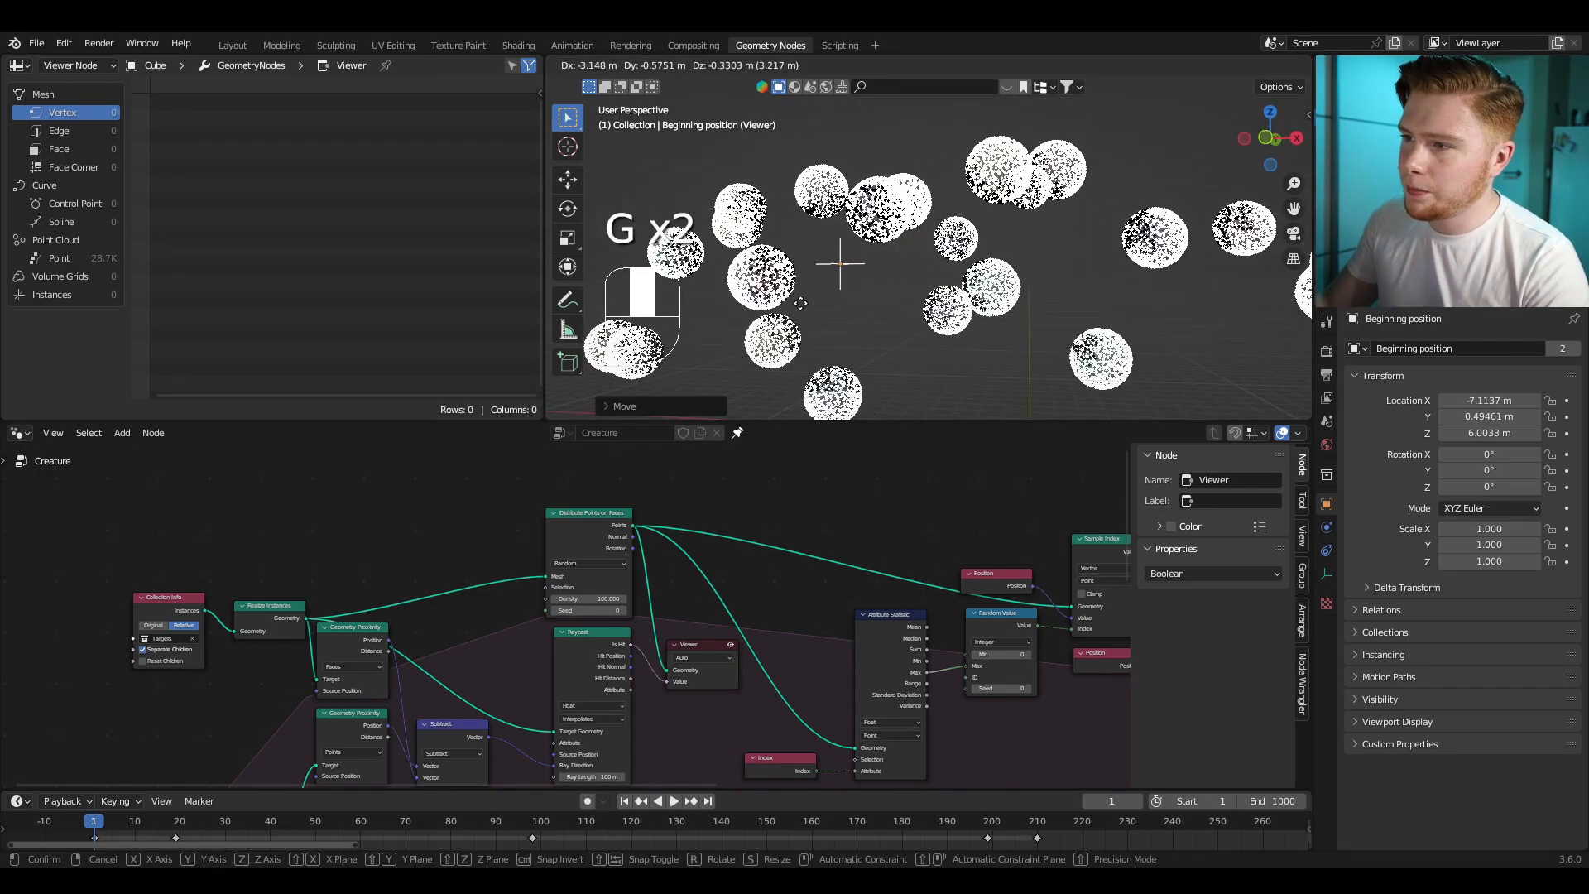
left_click(911, 280)
left_click(893, 326)
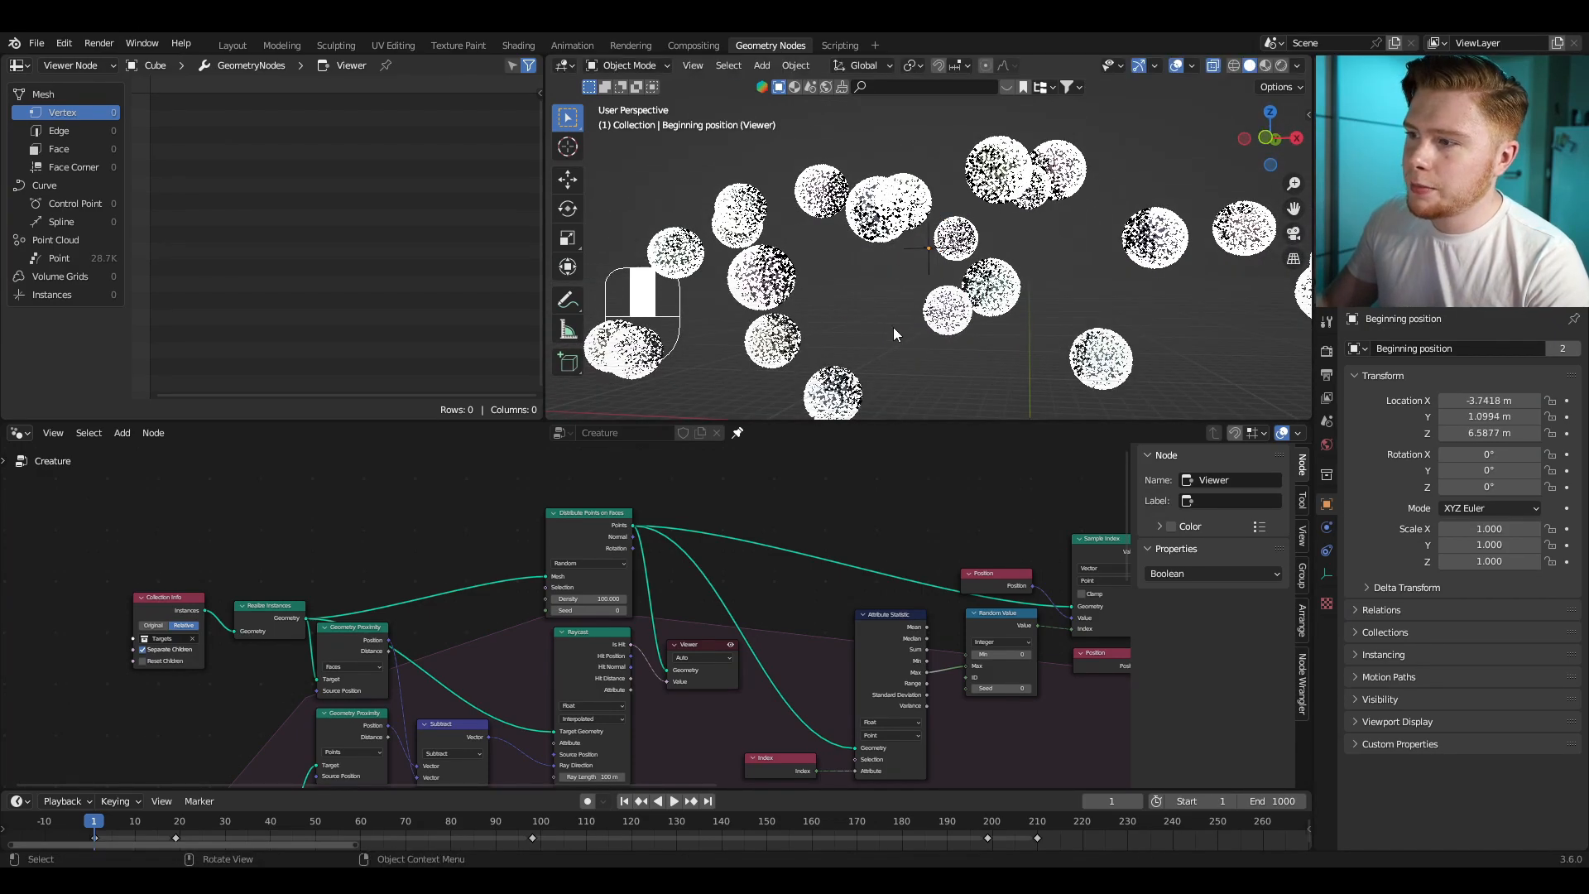
Step: Space the Subtract and Raycast nodes apart and connect the Faces Geometry Proximity's Position to the Raycast's Source Position
middle_click_drag(599, 759, 790, 605, "shift")
scroll(789, 605, "up", 4)
scroll(794, 605, "up", 7)
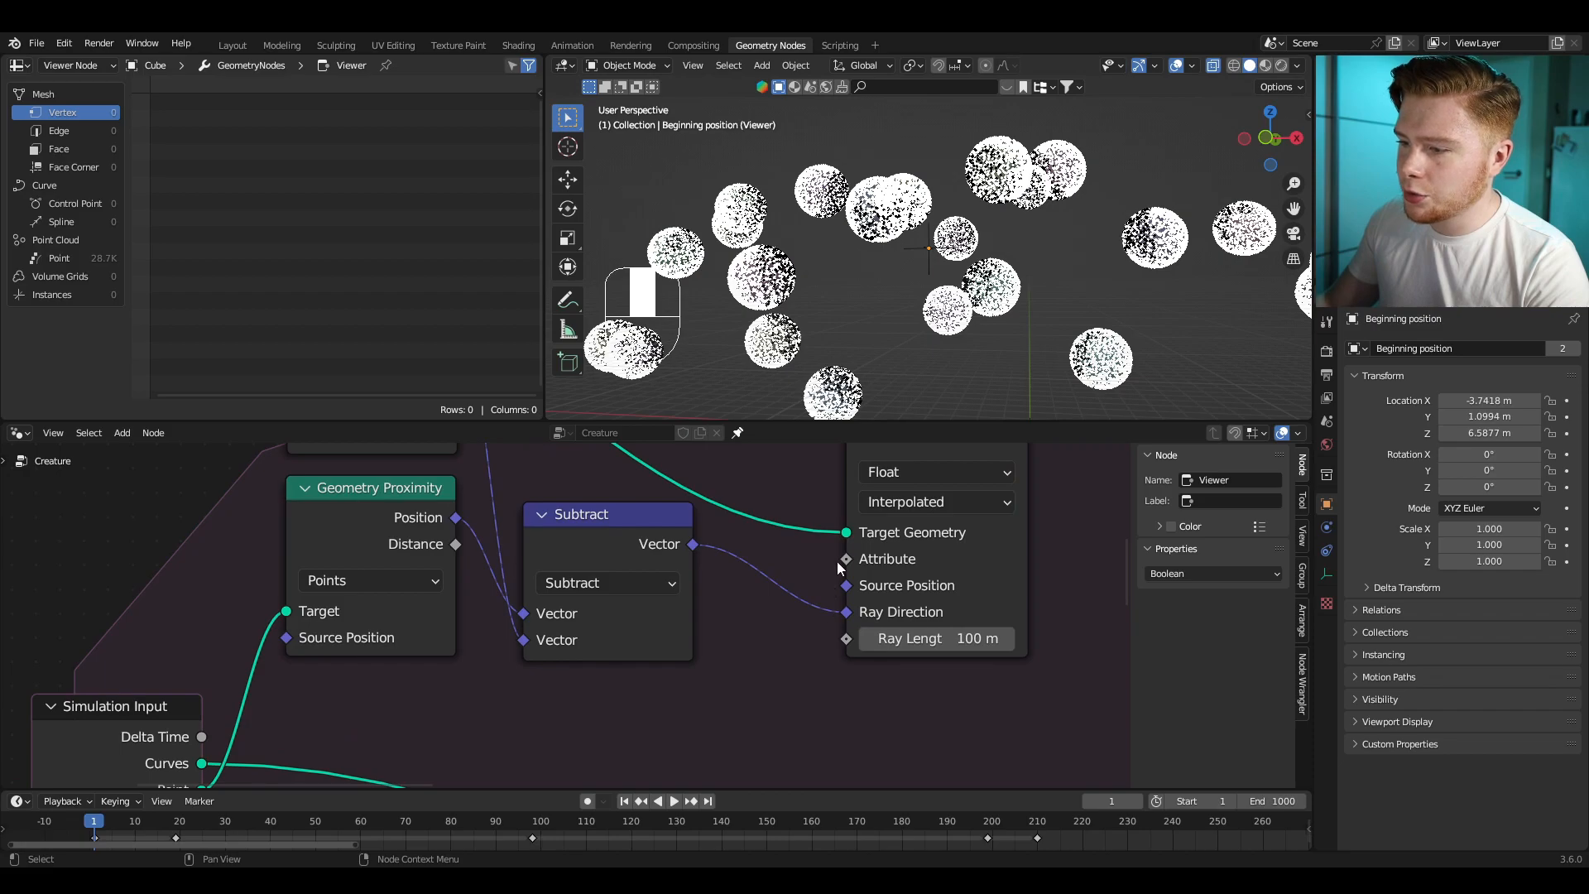
scroll(786, 580, "down", 6)
middle_click_drag(481, 619, 635, 650)
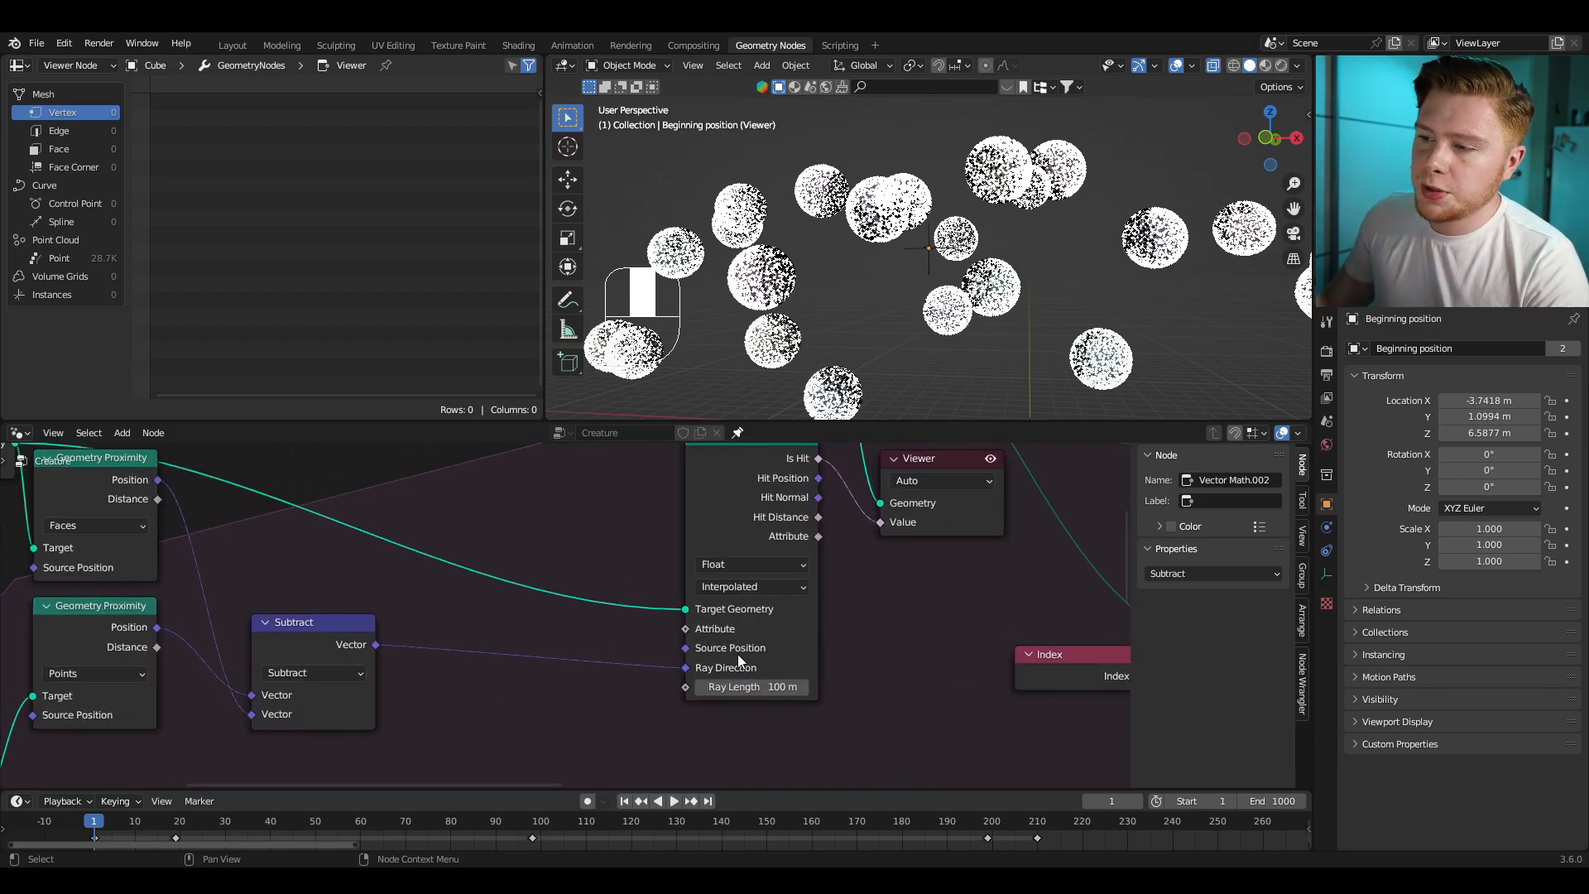
middle_click_drag(410, 654, 538, 672)
scroll(385, 589, "down", 3)
middle_click_drag(386, 589, 464, 624)
scroll(464, 624, "up", 2)
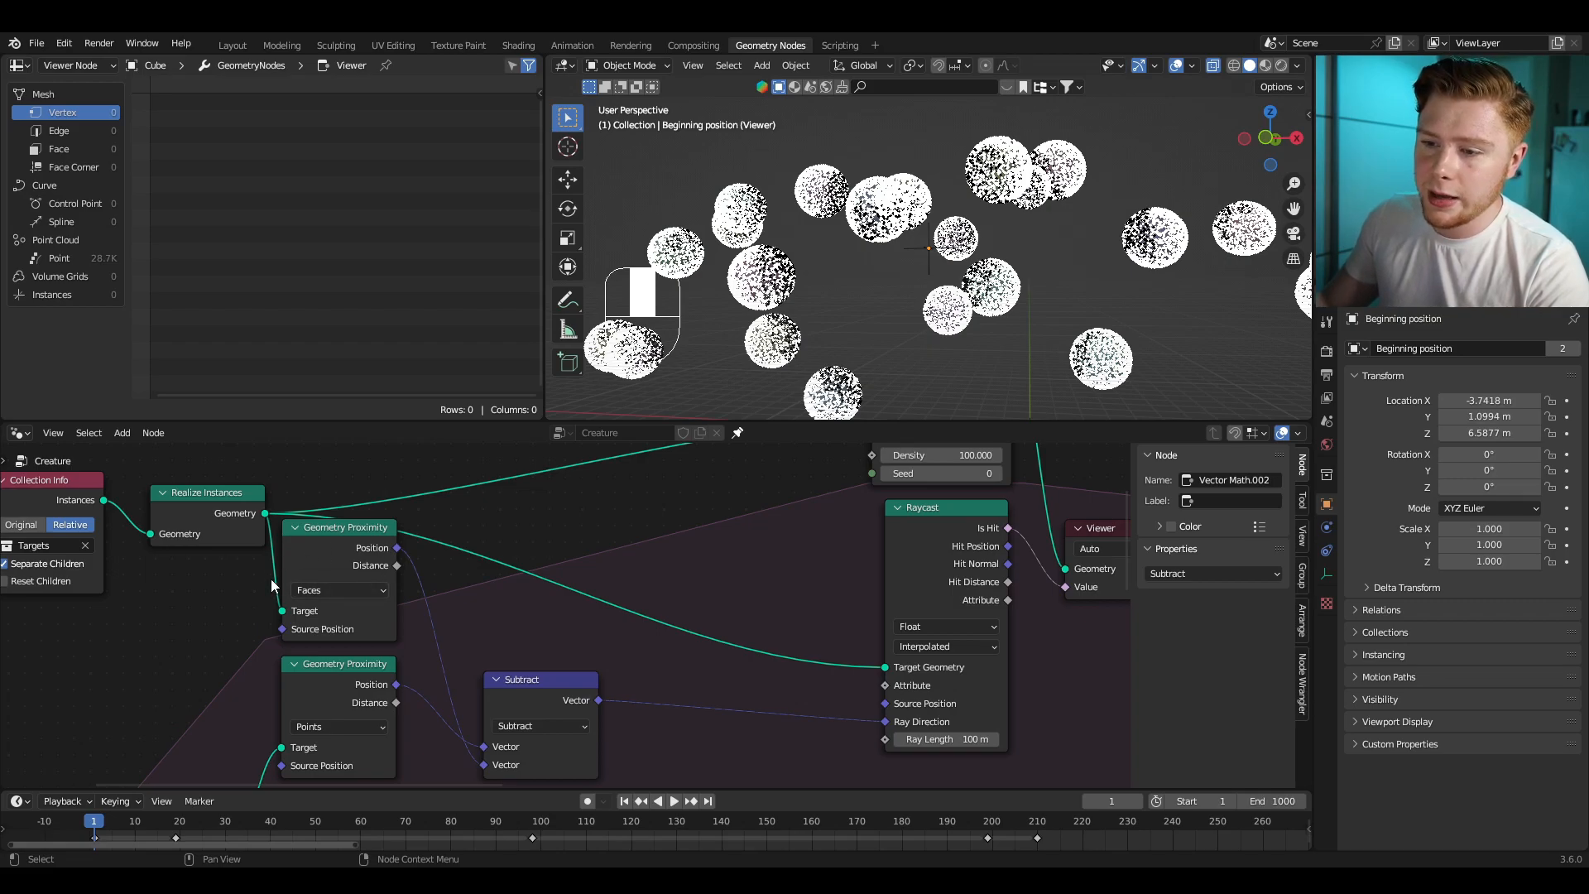
middle_click_drag(424, 697, 321, 650)
left_click_drag(293, 502, 782, 657)
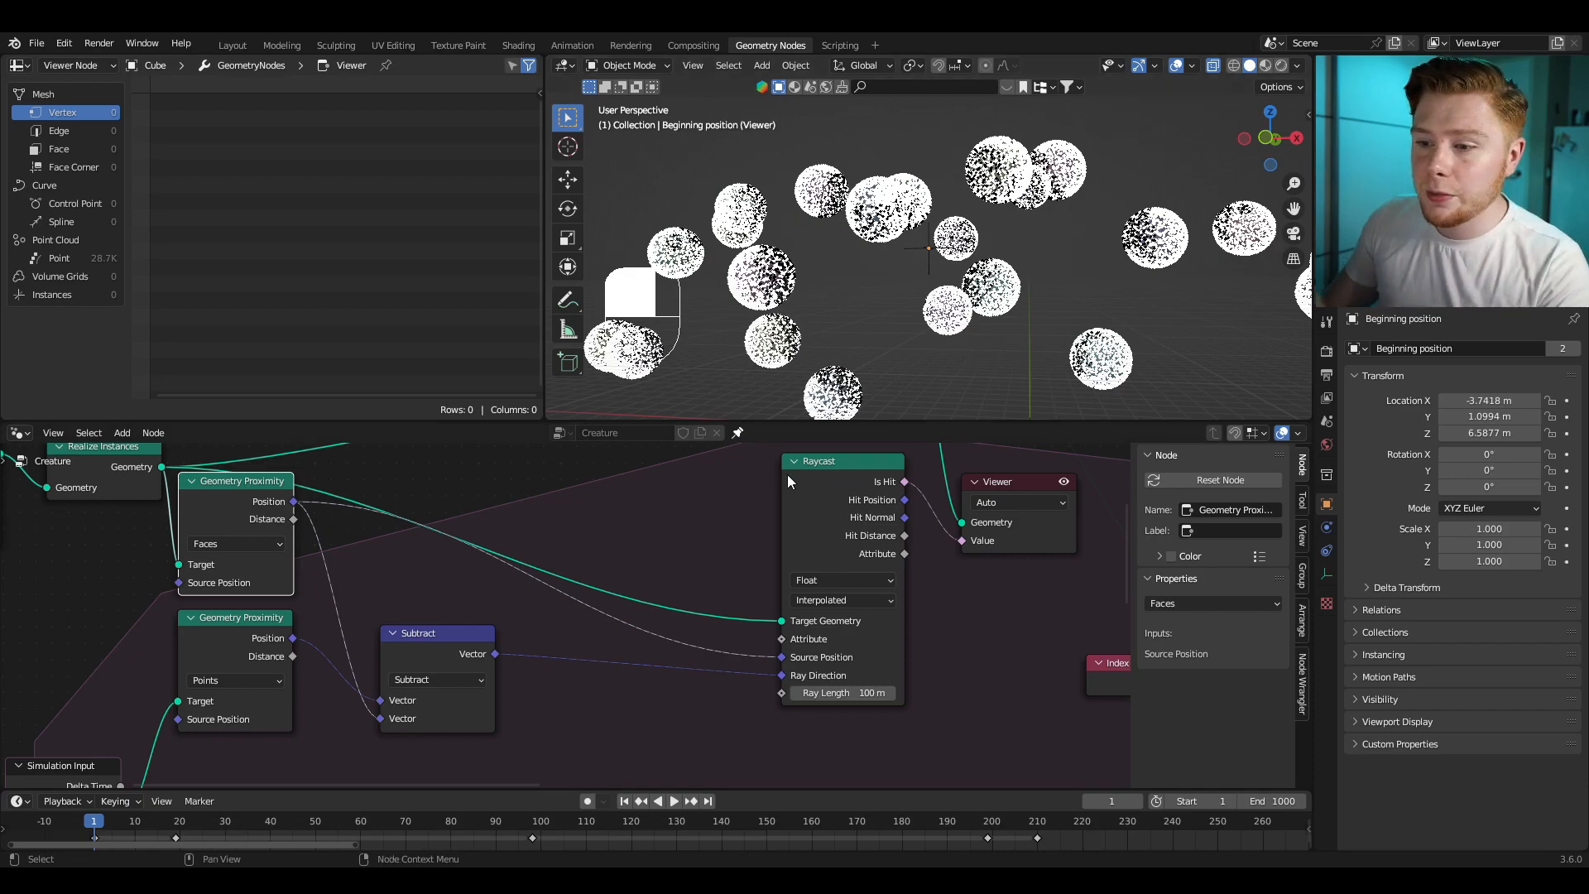
left_click(722, 566)
scroll(912, 345, "up", 2)
middle_click_drag(912, 344, 877, 341)
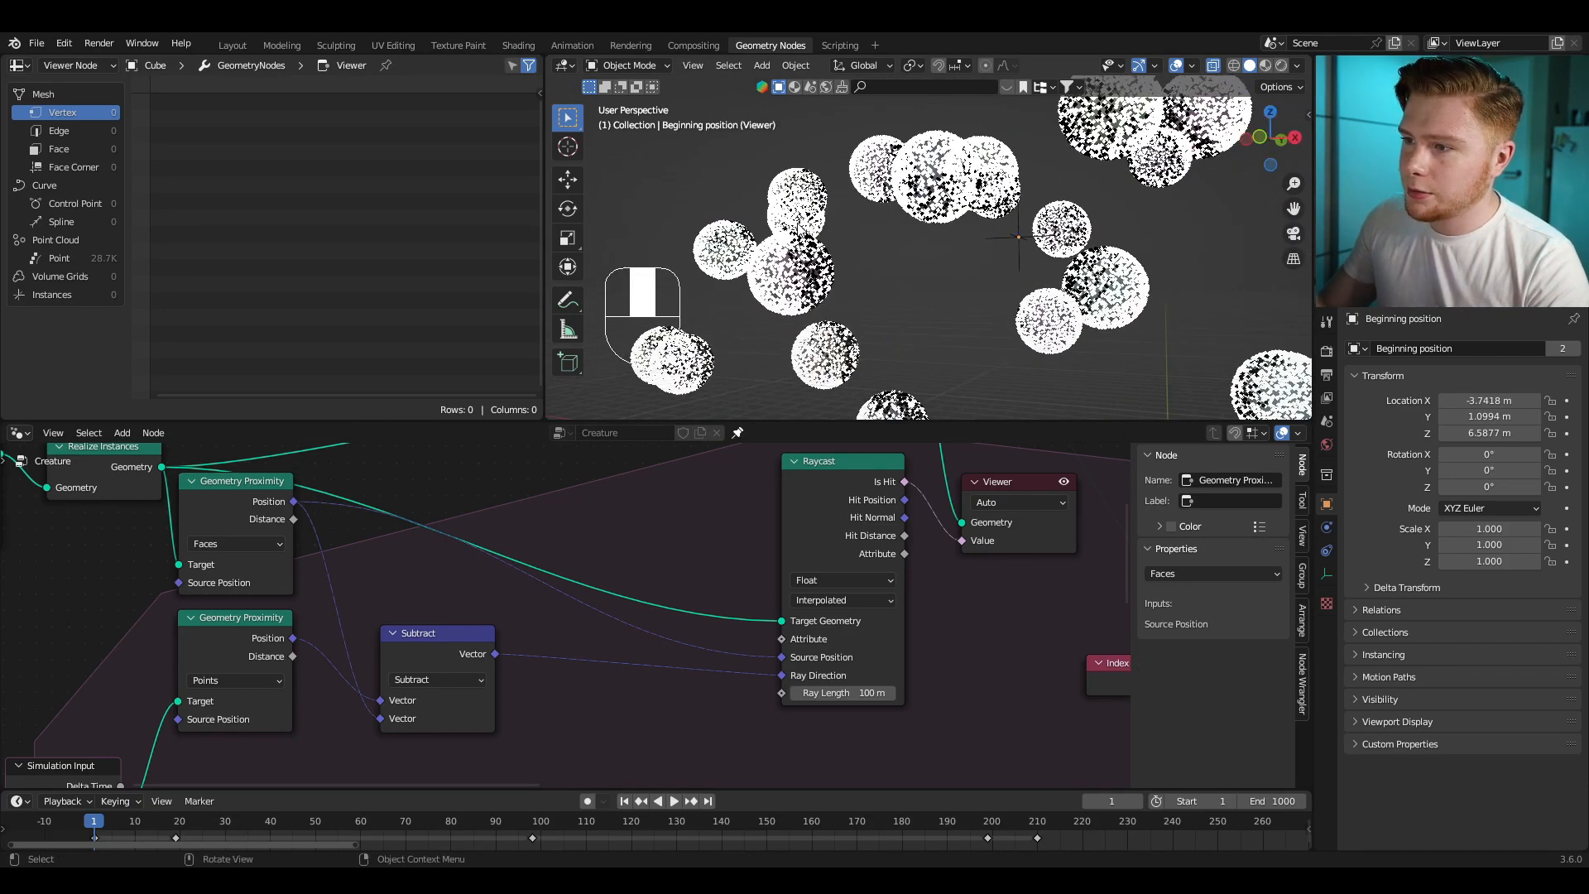
Step: Insert an Add Vector Math node before the Raycast's Source Position and connect the Subtract node's Vector to its second input
middle_click_drag(569, 460, 620, 495)
key("shift+a")
left_click(621, 495)
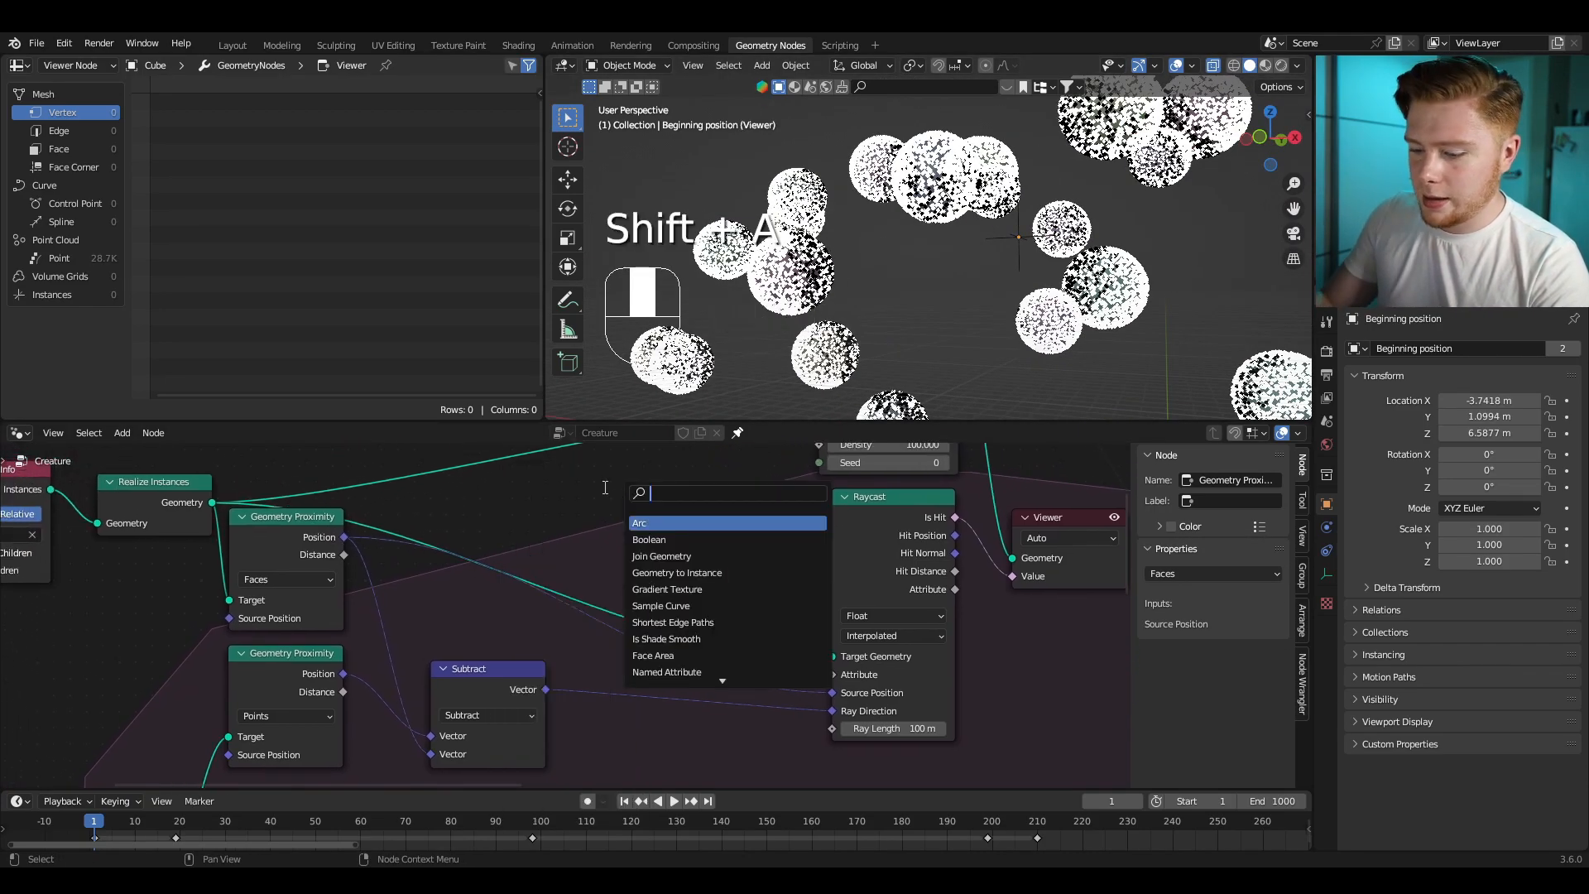
type("vm")
key("Return")
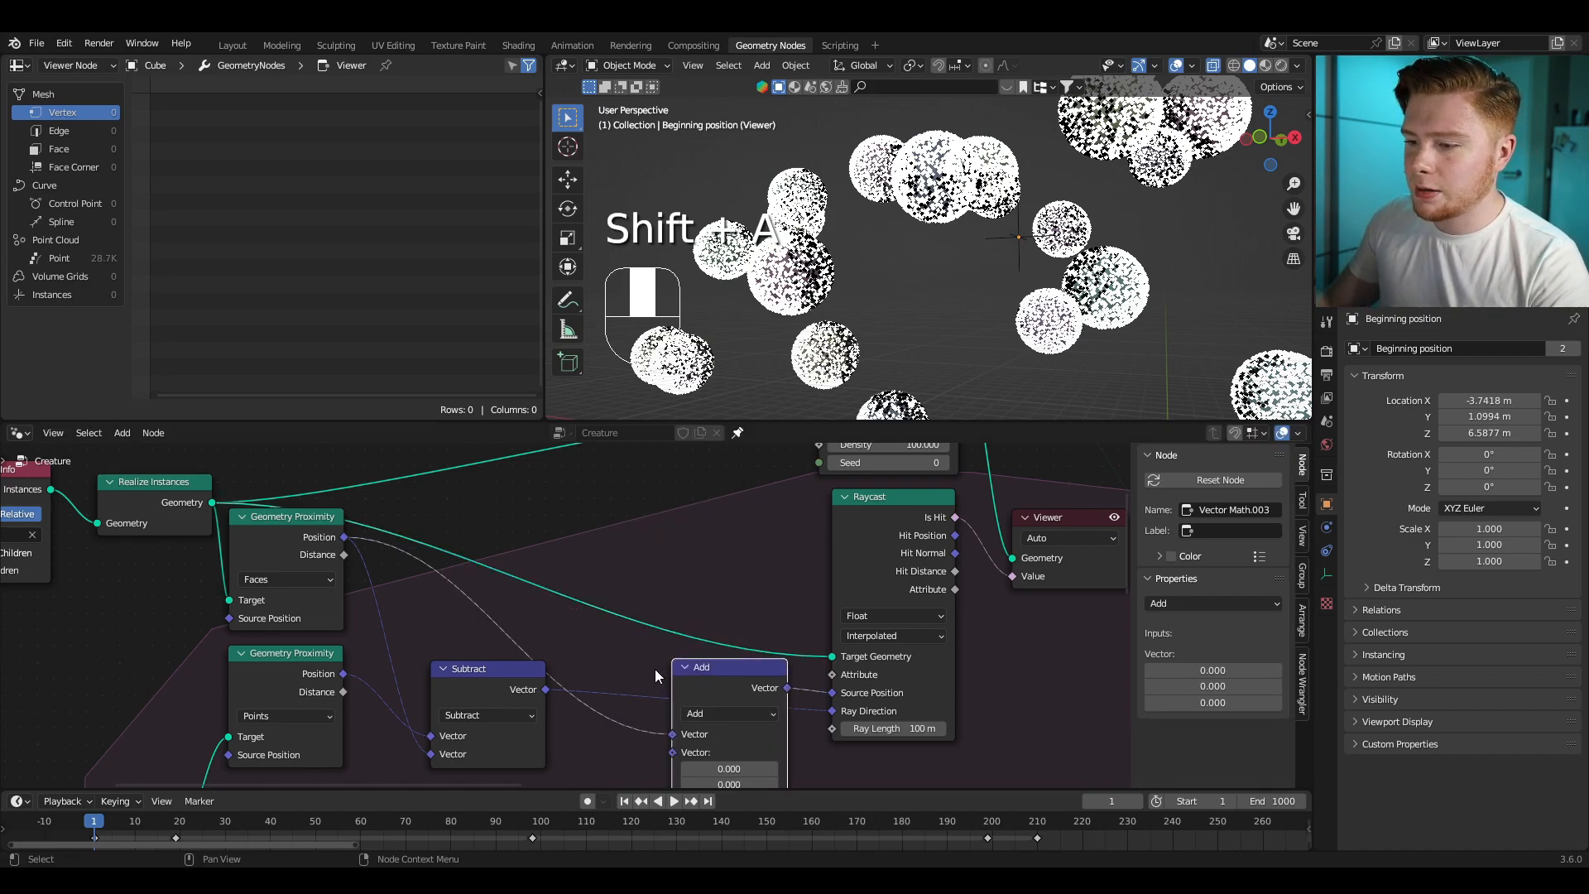
left_click(656, 501)
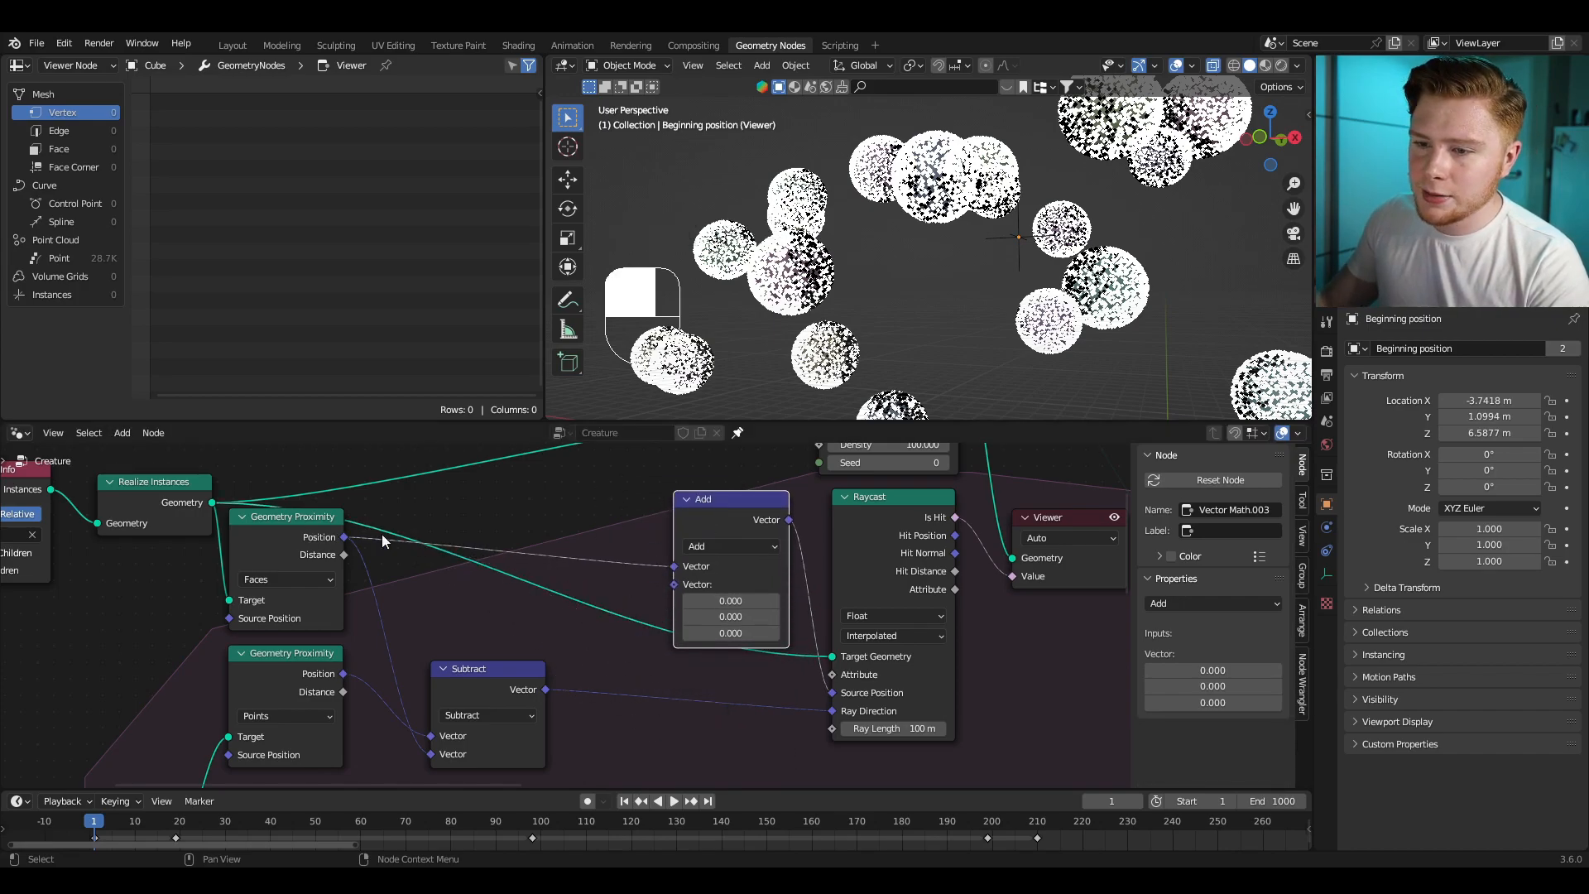
left_click_drag(498, 672, 462, 673)
left_click_drag(510, 689, 678, 588)
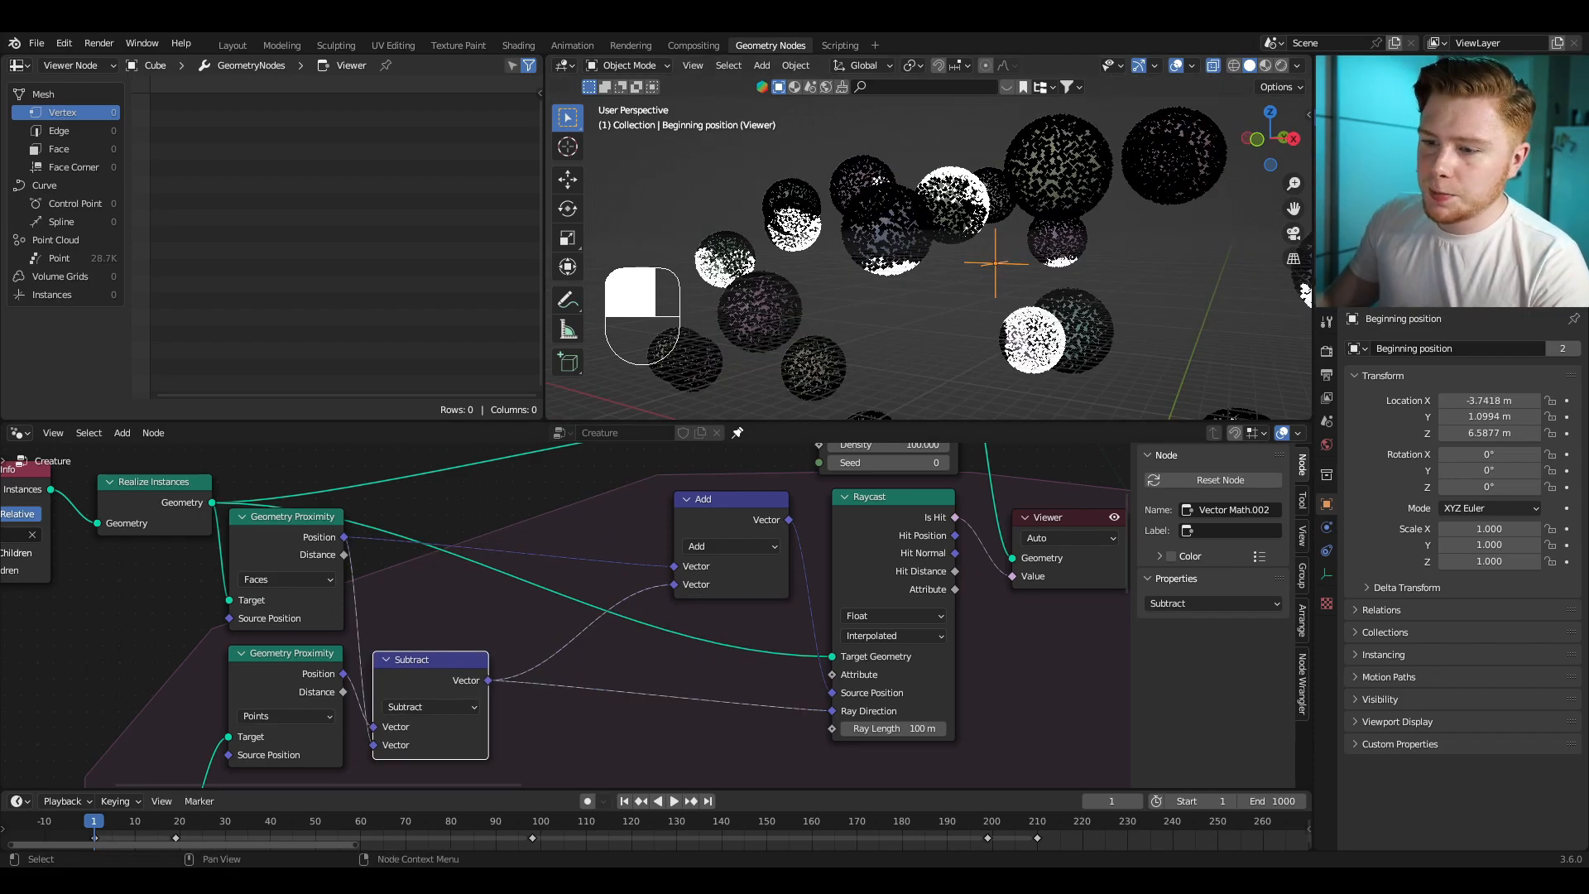
Step: Duplicate the Subtract node into its link to the Add node and set the copy to Normalize
scroll(514, 568, "up", 2)
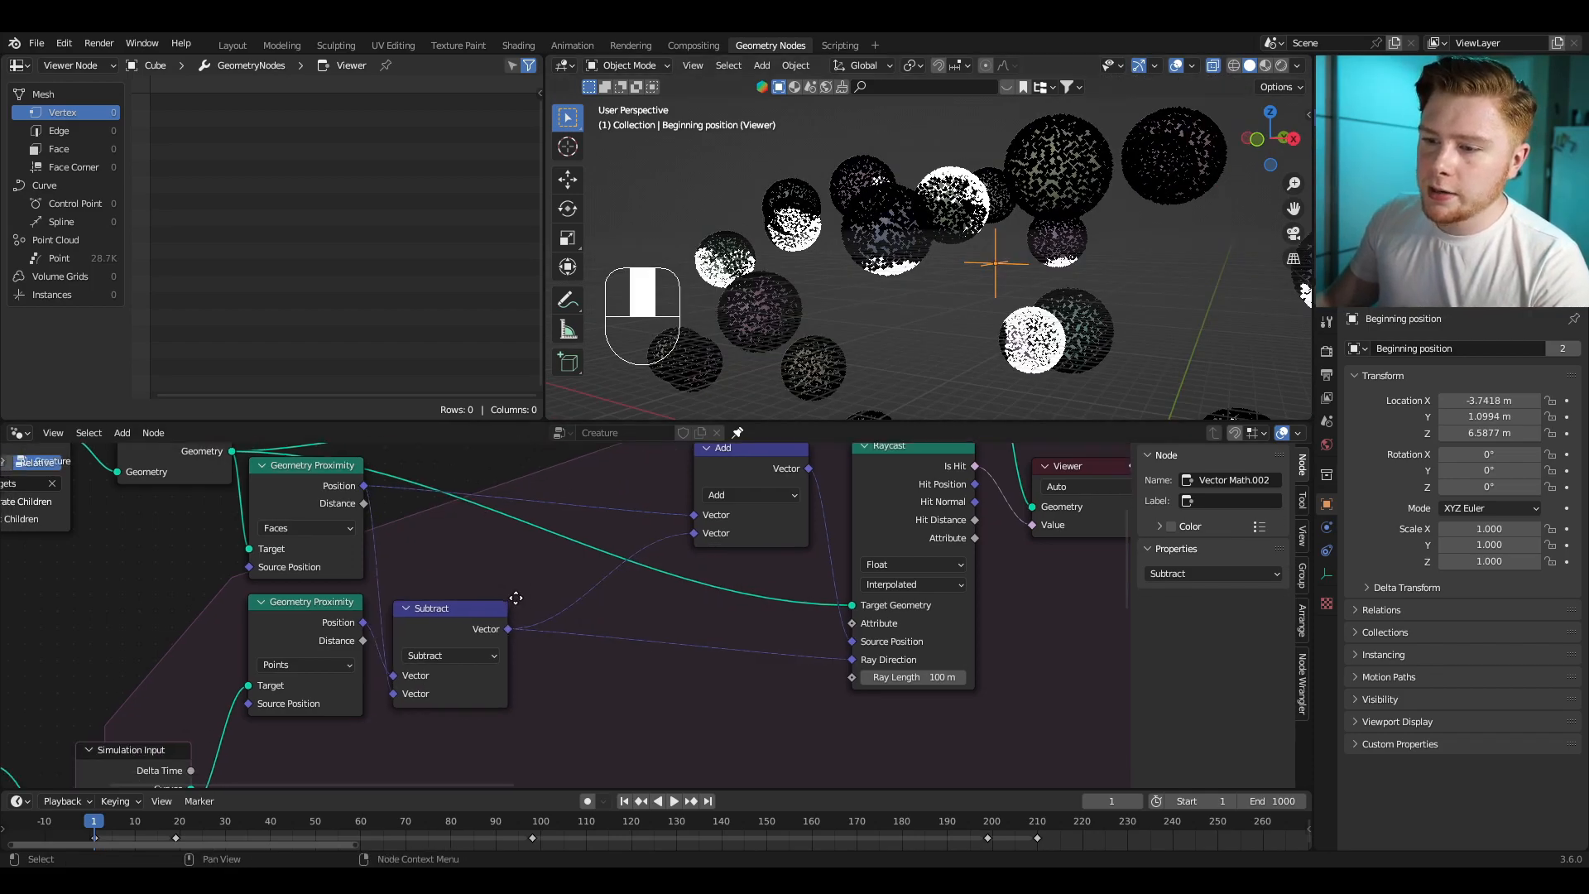
left_click(483, 582)
middle_click_drag(499, 612, 529, 672)
key("shift+d")
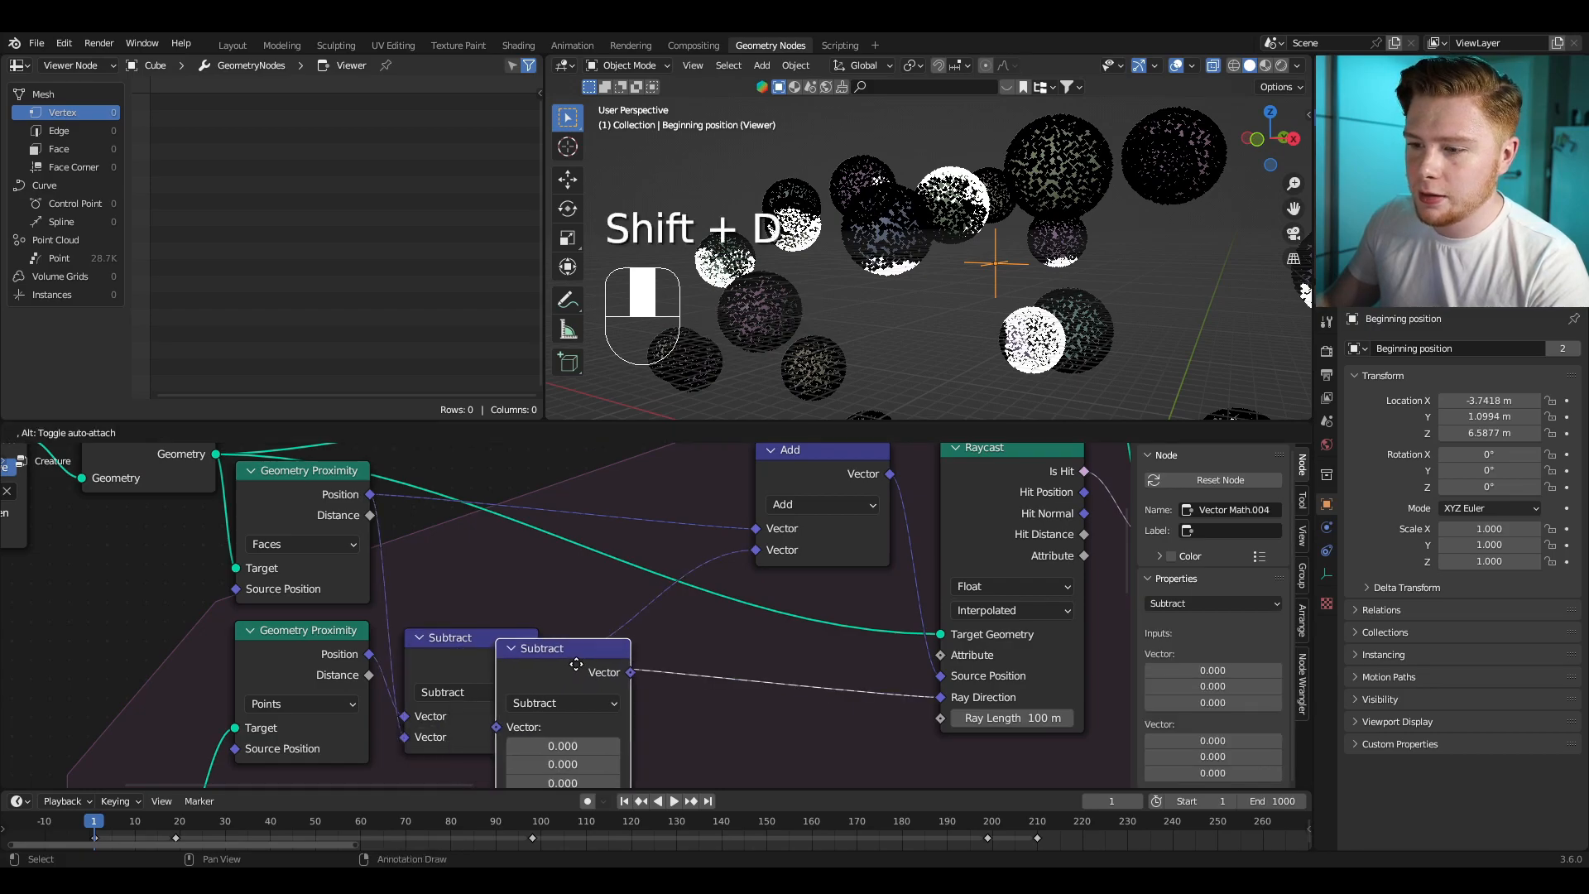
left_click(658, 633)
left_click(630, 663)
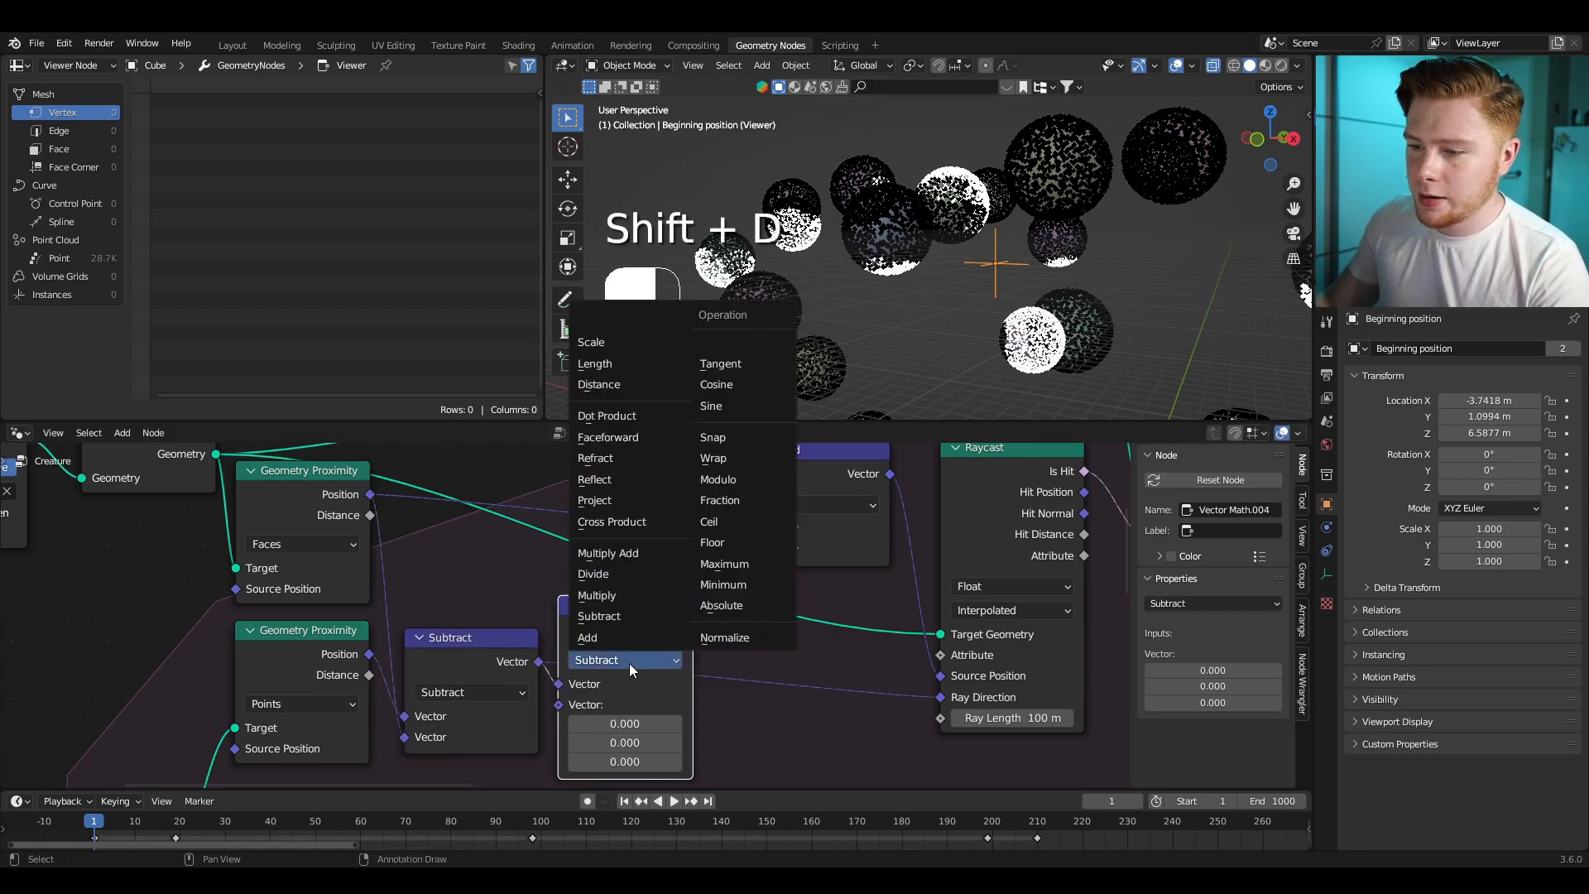
left_click(722, 643)
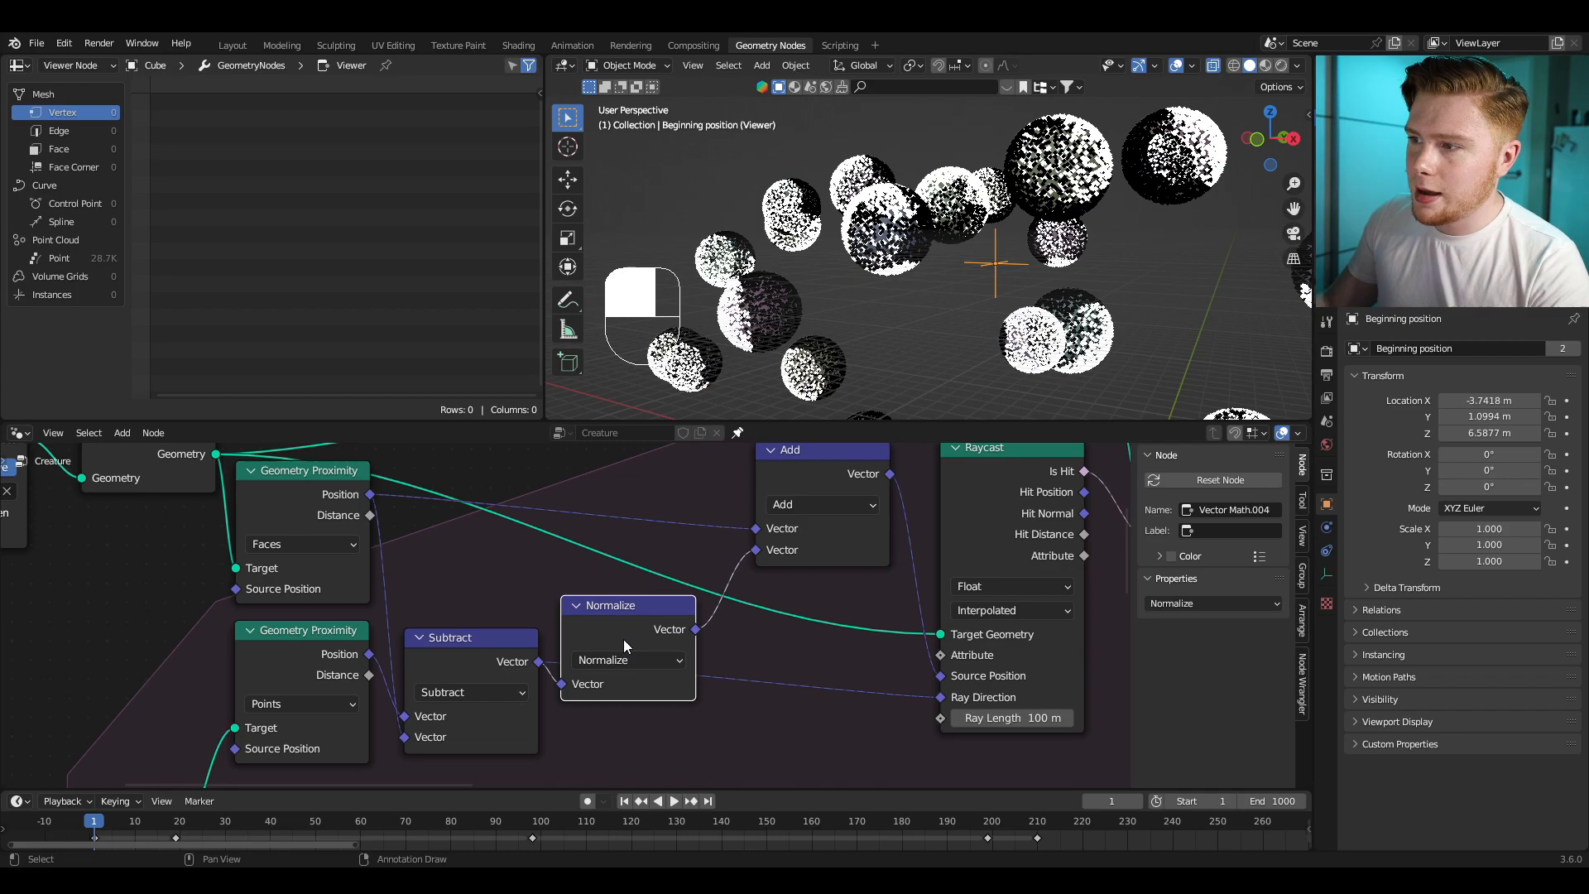
Step: Duplicate the Normalize node into the link before Add, set the copy to Scale and its factor to .0001
middle_click_drag(623, 639, 581, 629)
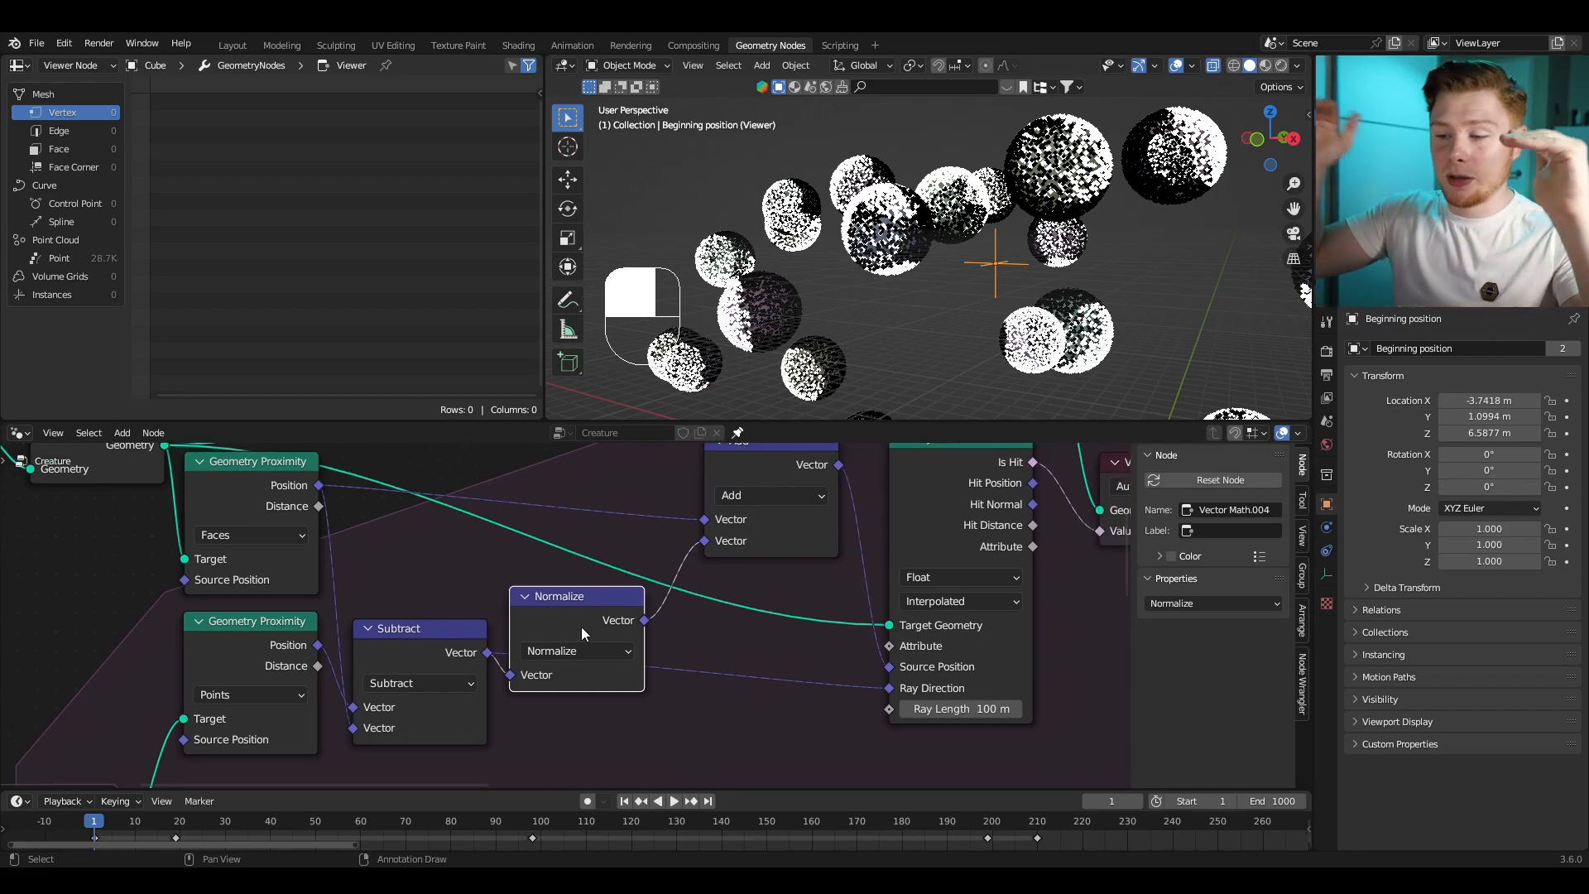
key("shift+d")
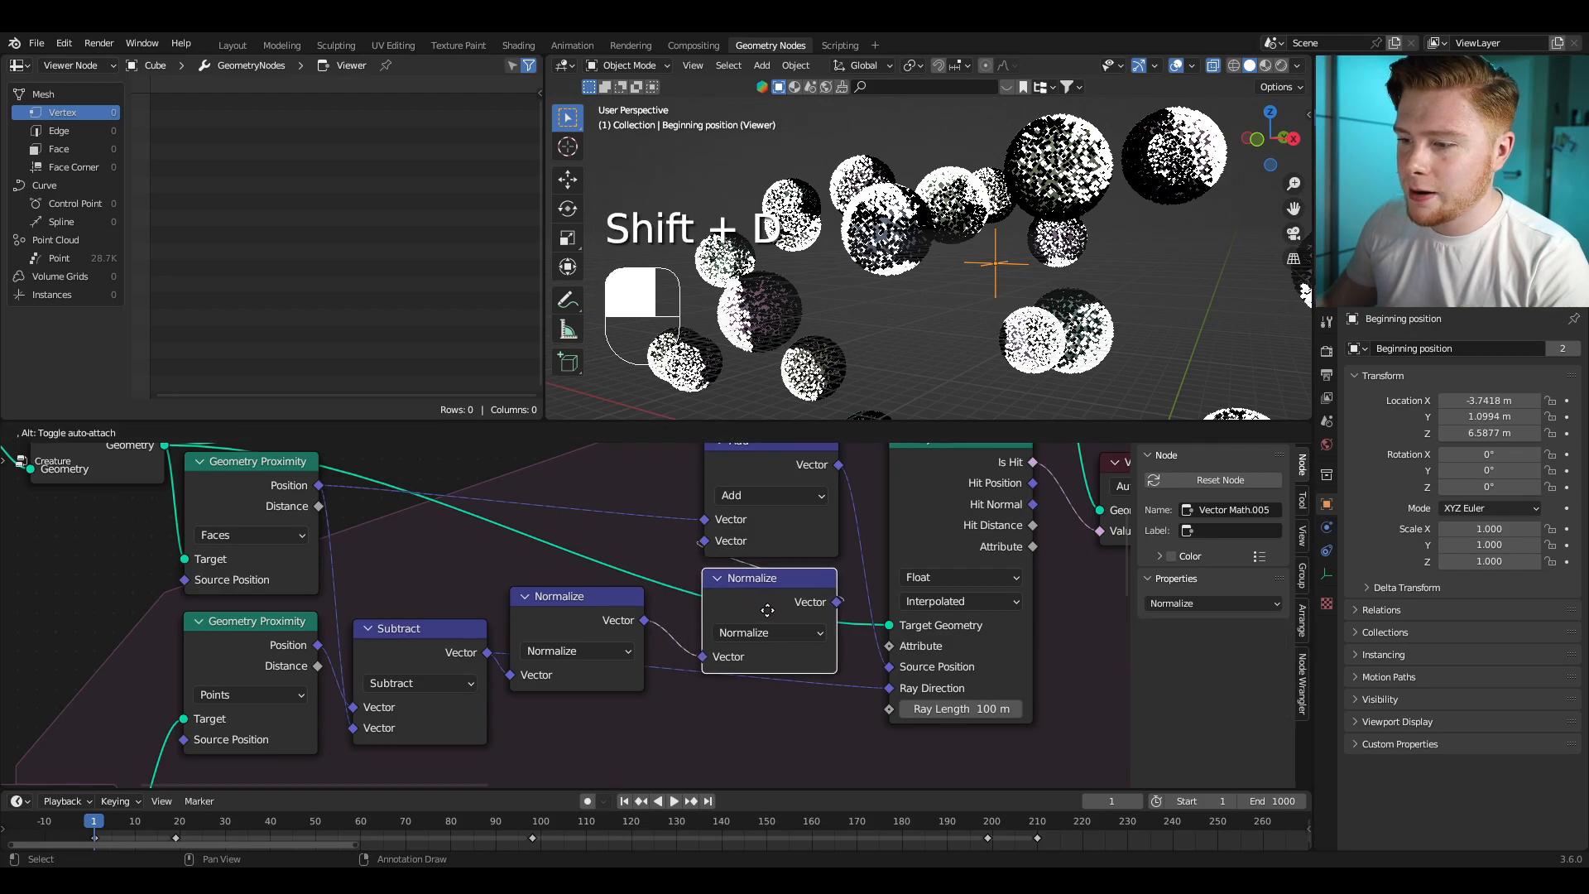
left_click(774, 608)
left_click(769, 632)
left_click(748, 324)
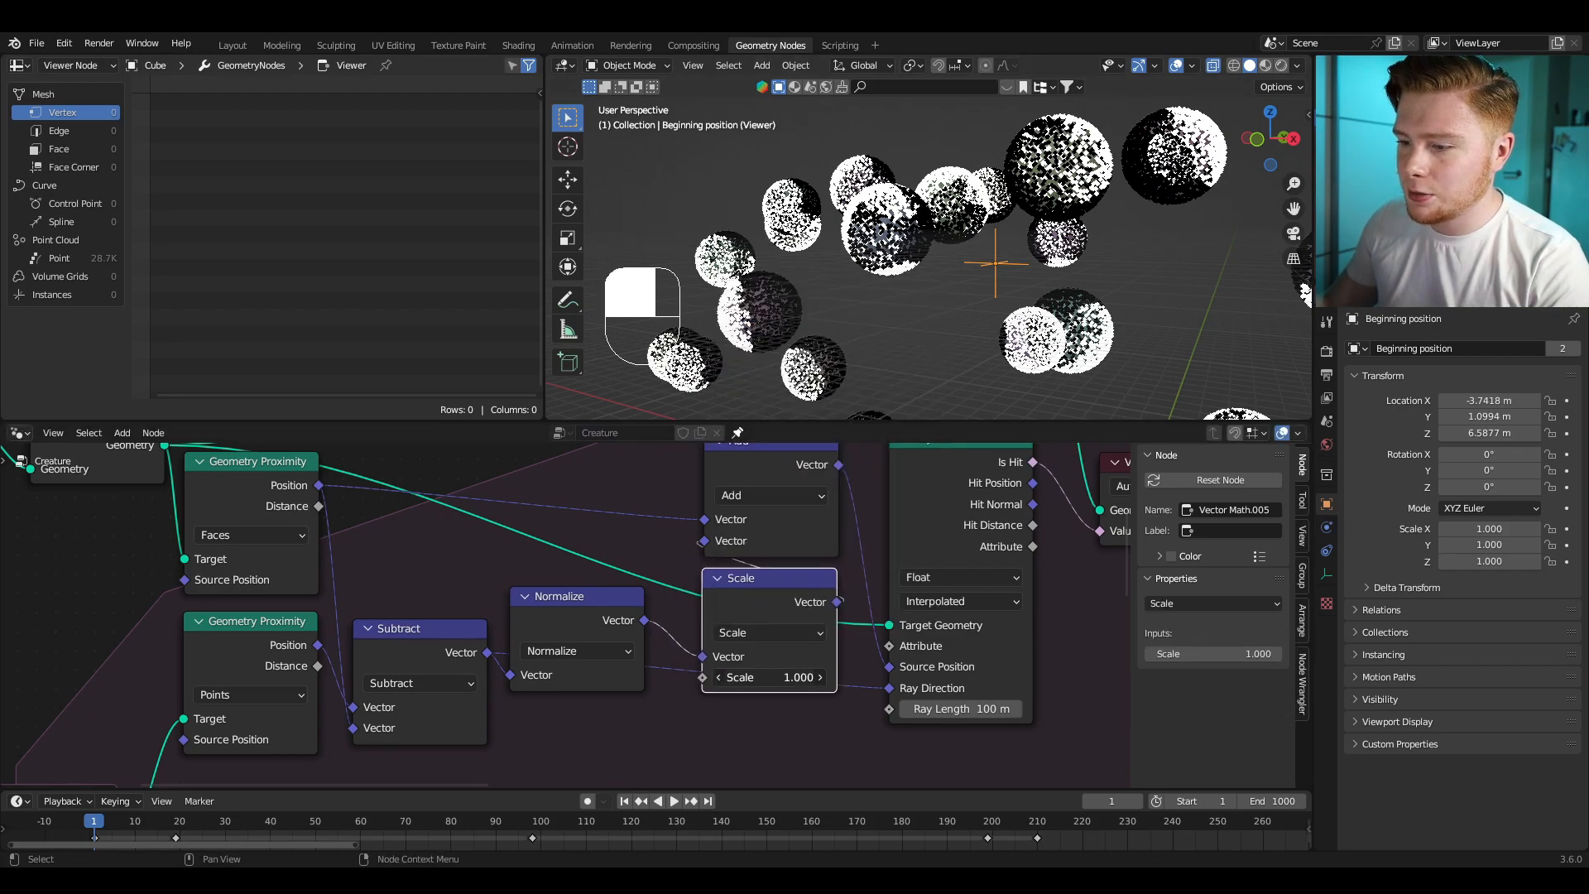
left_click(758, 677)
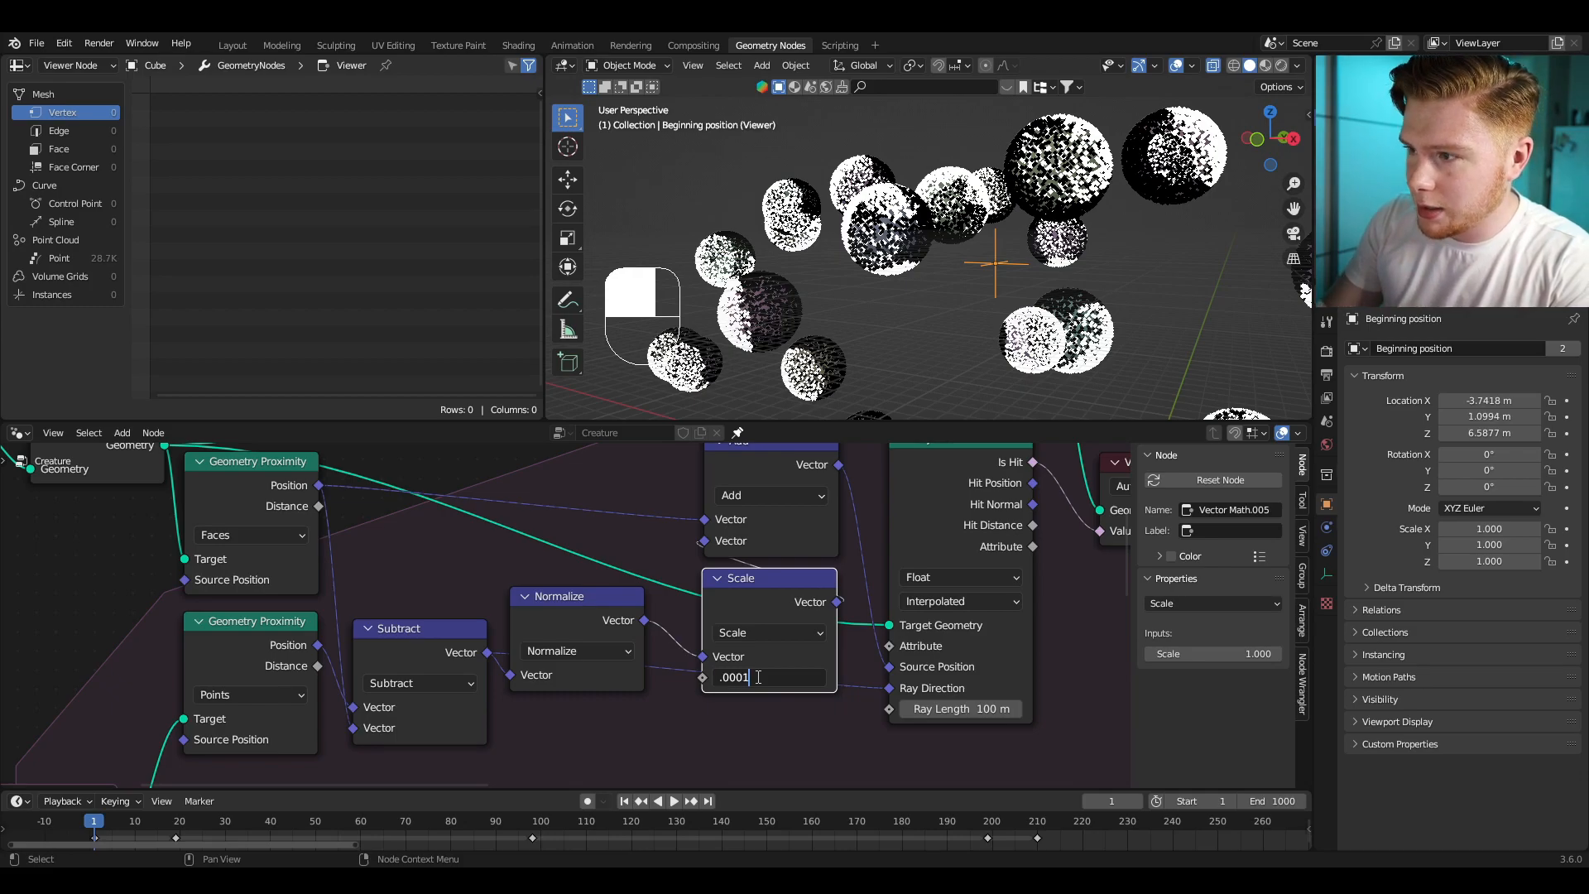
key("Return")
Step: Move the Beginning position empty around between the target spheres to test the raycast masking on their surfaces
key("g")
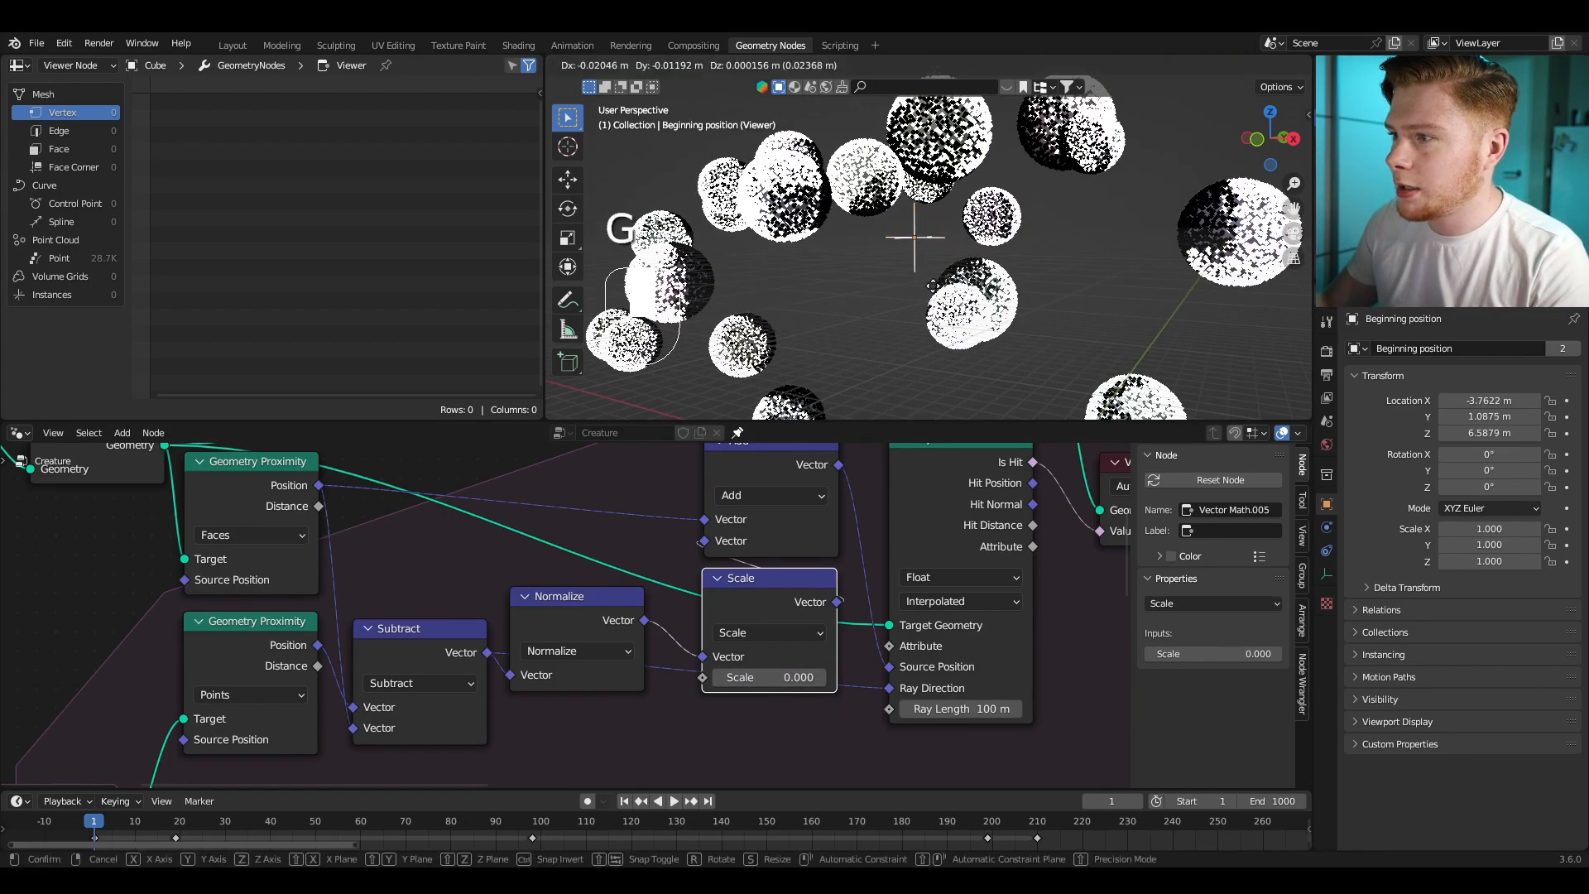
left_click(878, 333)
key("g")
key("g")
left_click(879, 281)
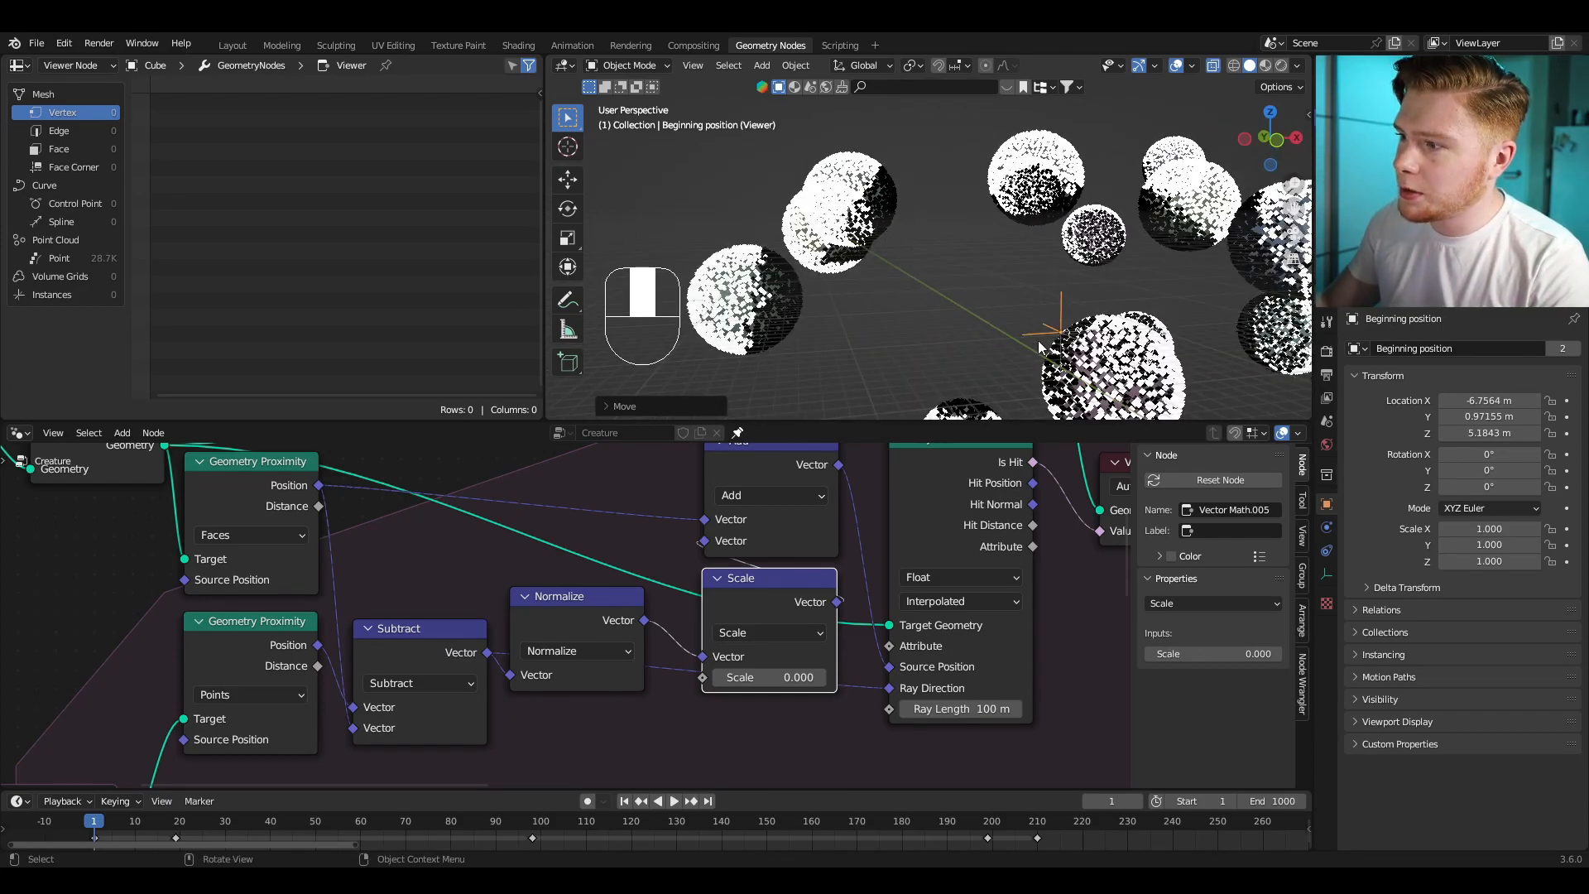
middle_click_drag(844, 321, 878, 302, "shift")
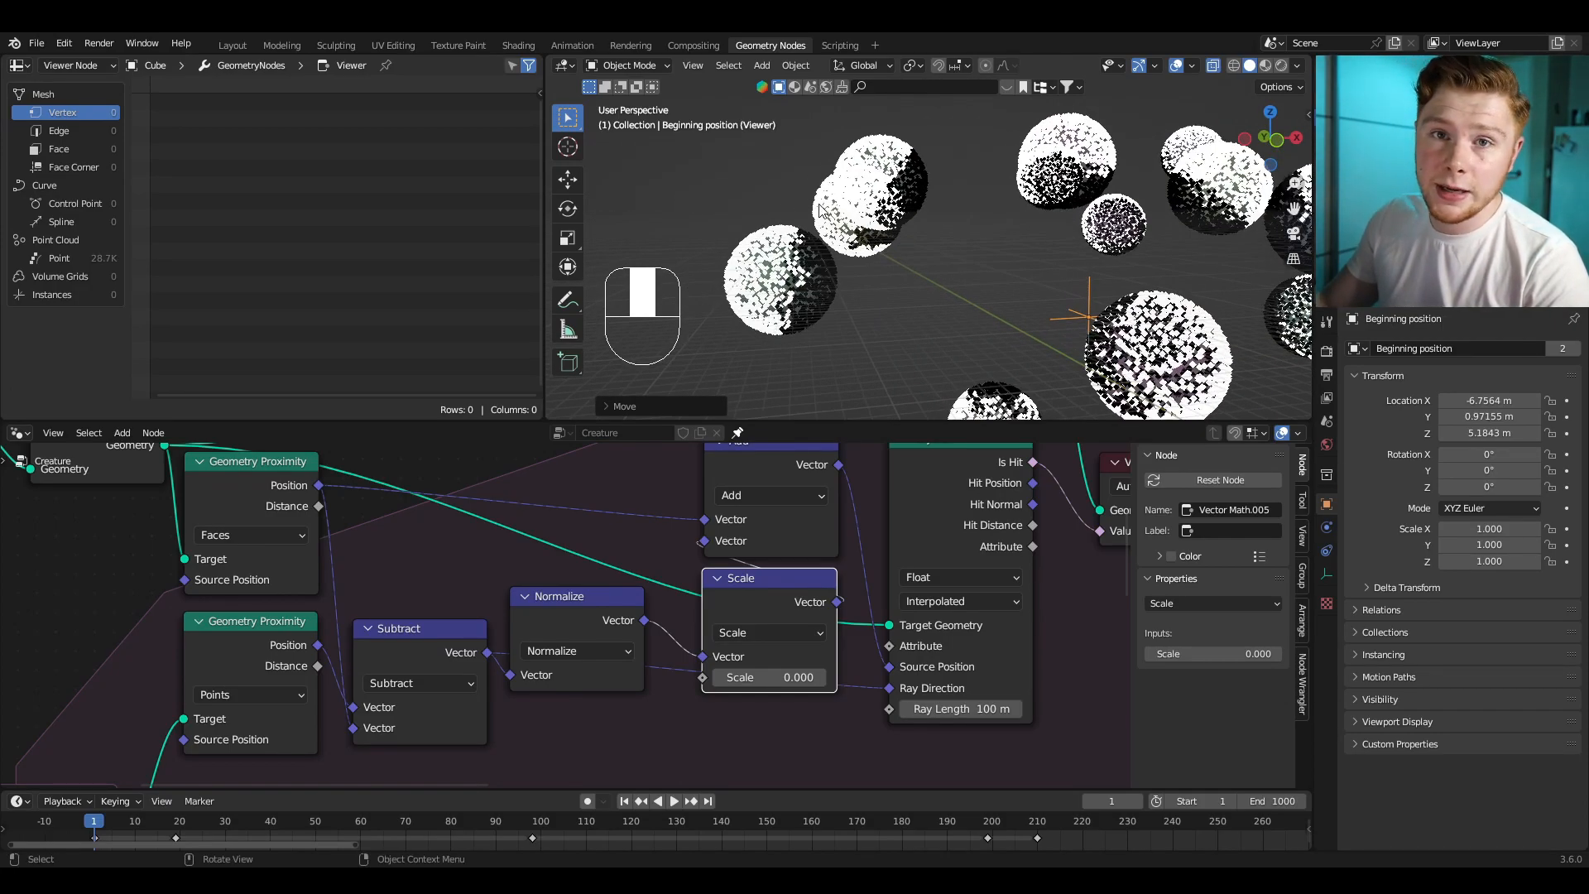
left_click(942, 341)
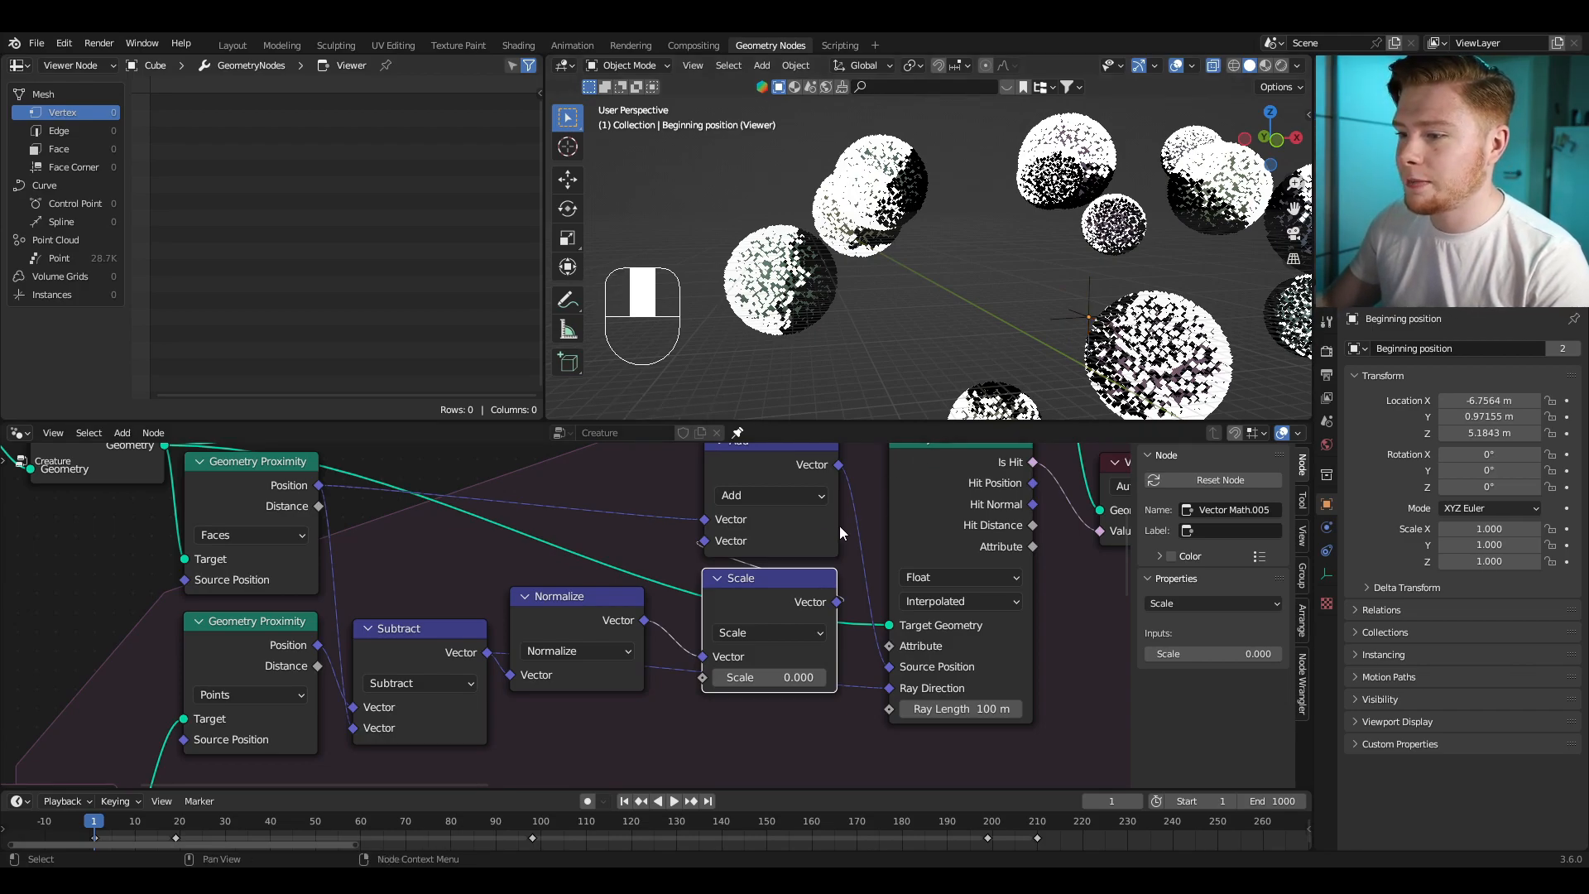
Step: Delete the Viewer node connected to the Raycast node
scroll(837, 538, "down", 10)
middle_click_drag(832, 567, 687, 606, "shift")
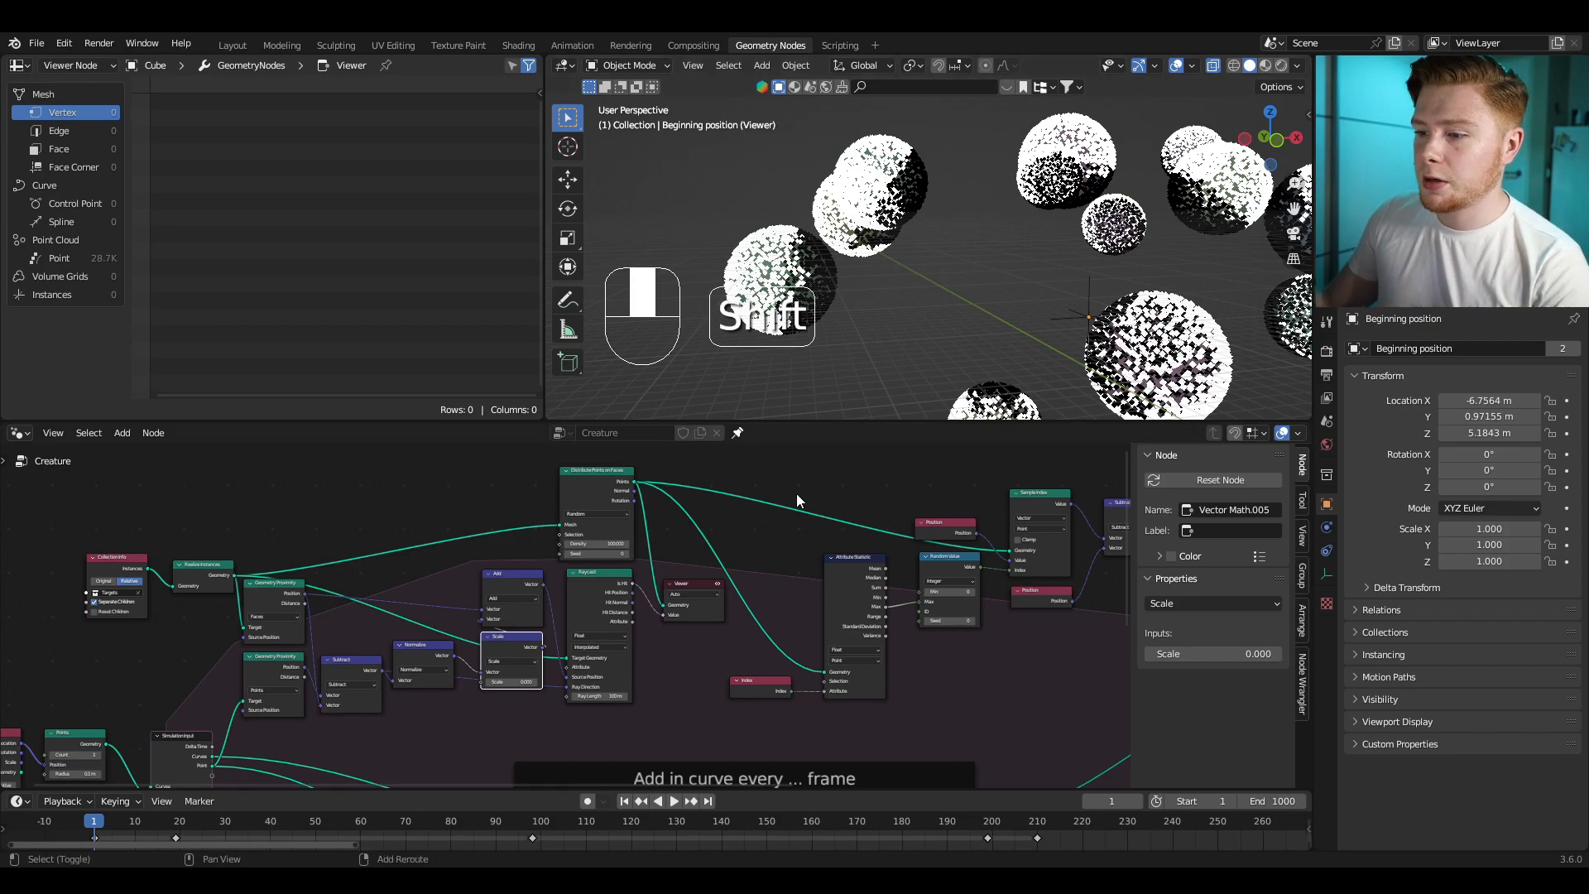
middle_click_drag(797, 495, 800, 546, "shift")
scroll(756, 653, "up", 10)
left_click(682, 644)
key("x")
Step: Merge the two links leaving Distribute Points on Faces' Points output into one reroute and shift it toward Attribute Statistic
scroll(702, 633, "down", 3)
scroll(681, 629, "up", 2)
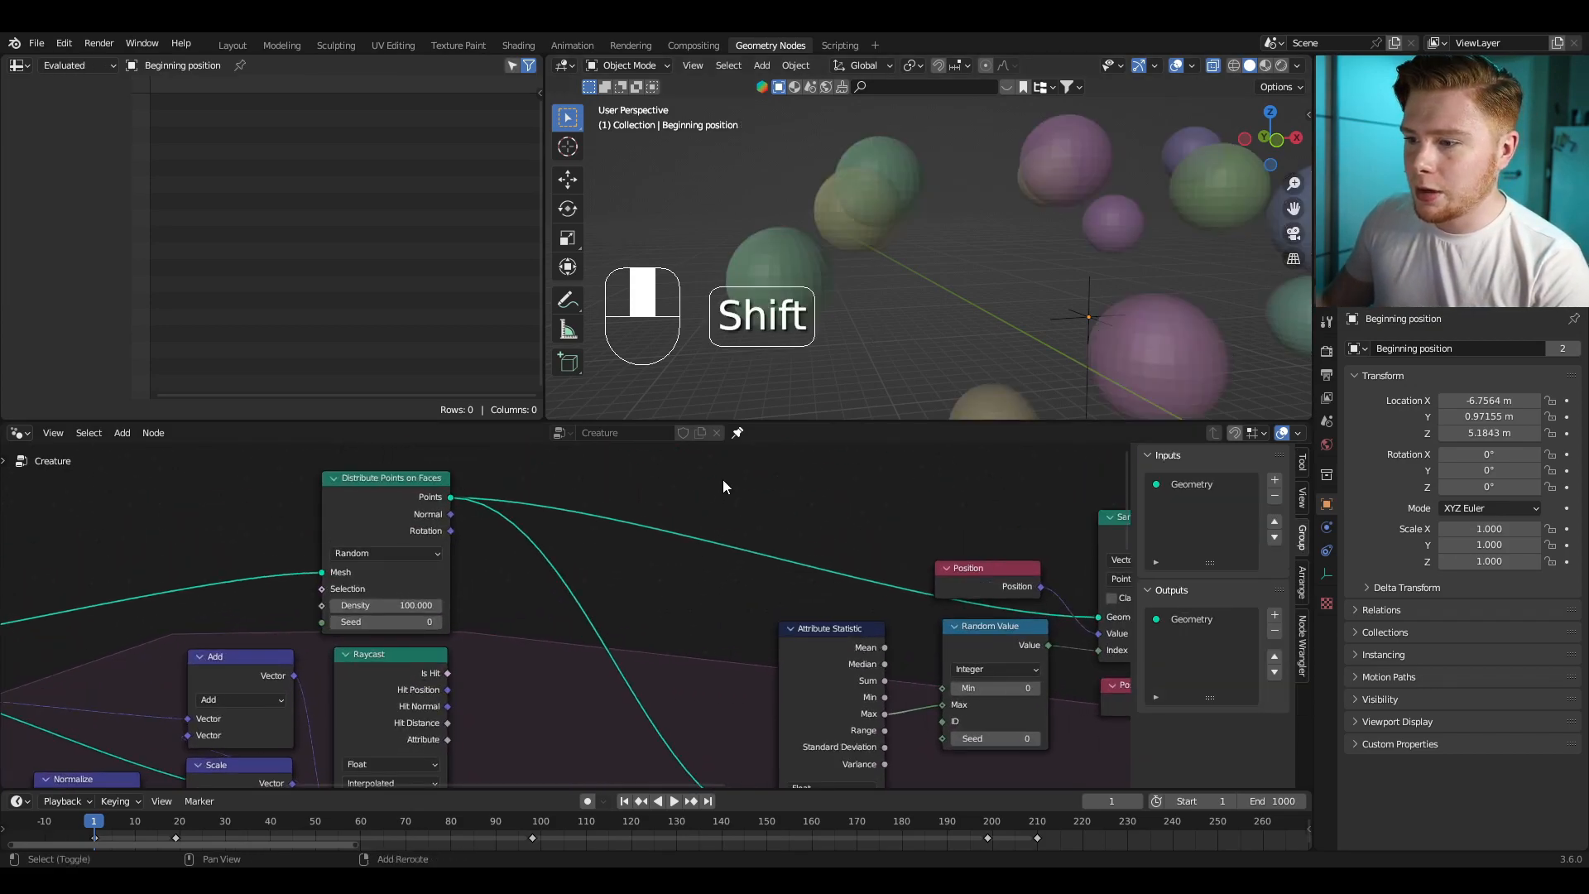
mouse_move(723, 487)
right_mouse_down("shift")
mouse_move(692, 589)
mouse_move(580, 749)
right_mouse_up("shift")
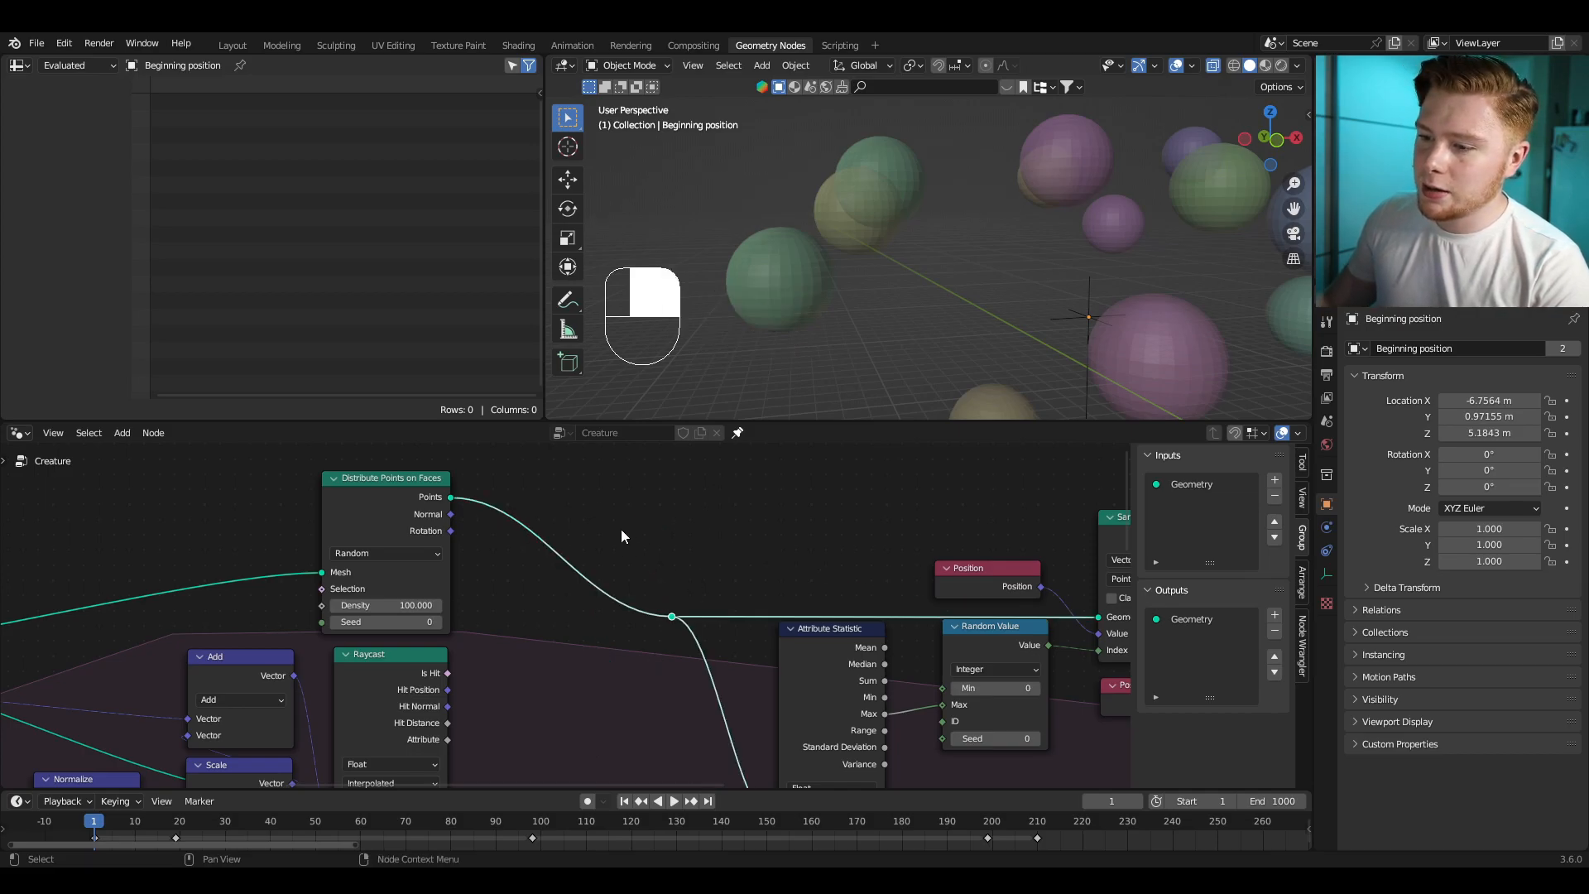
key("g")
Step: Insert a Delete Geometry node between Distribute Points on Faces and the reroute, and connect the Raycast's Is Hit to its Selection
key("shift+a")
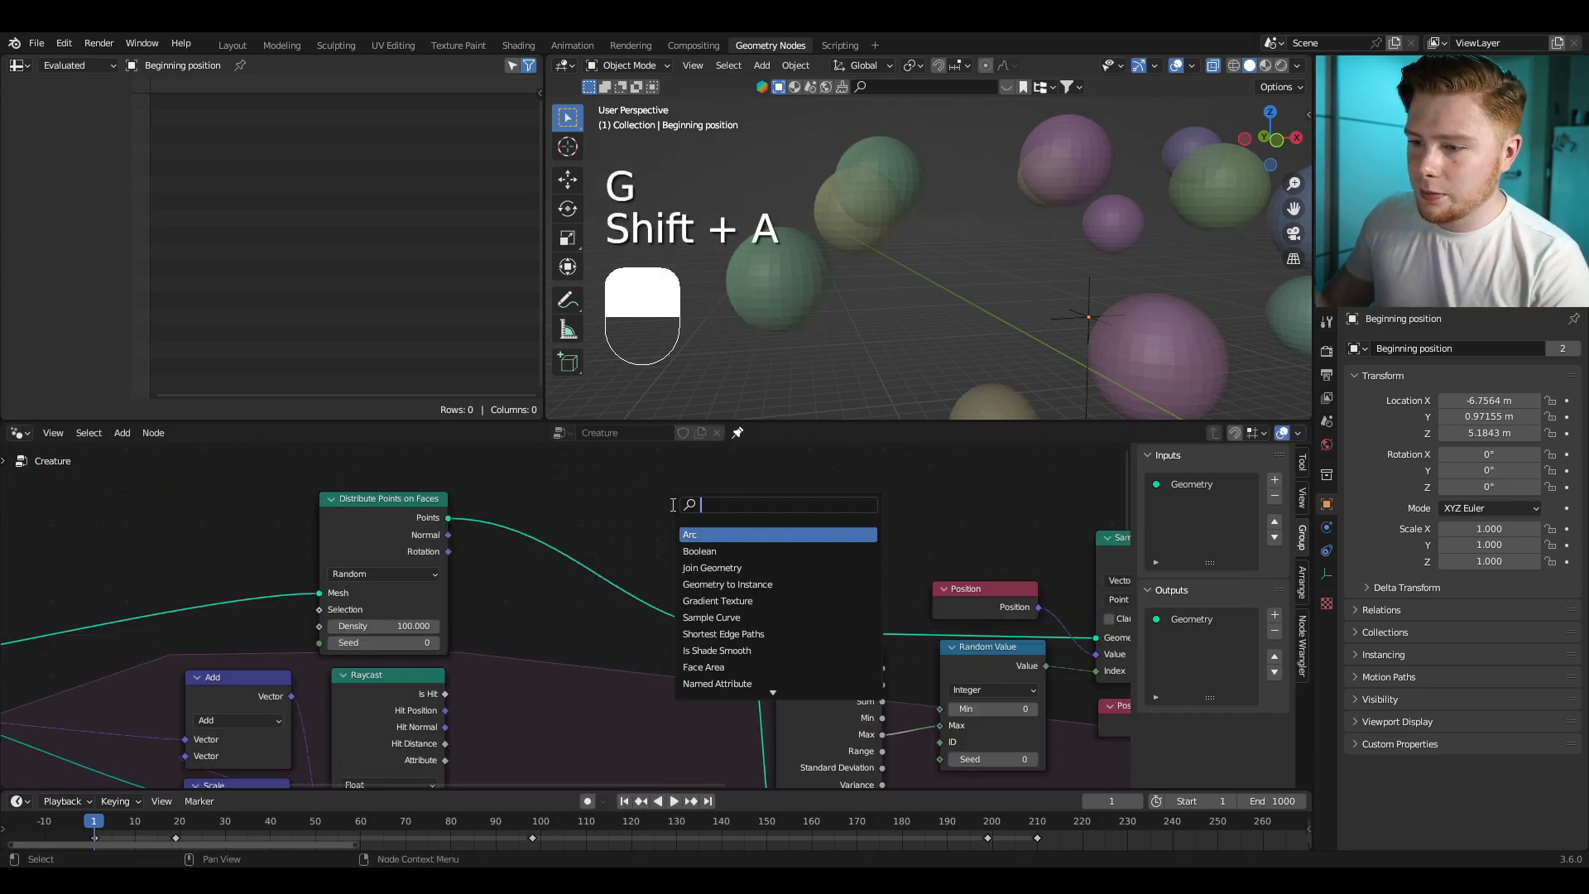
type("delete")
key("Return")
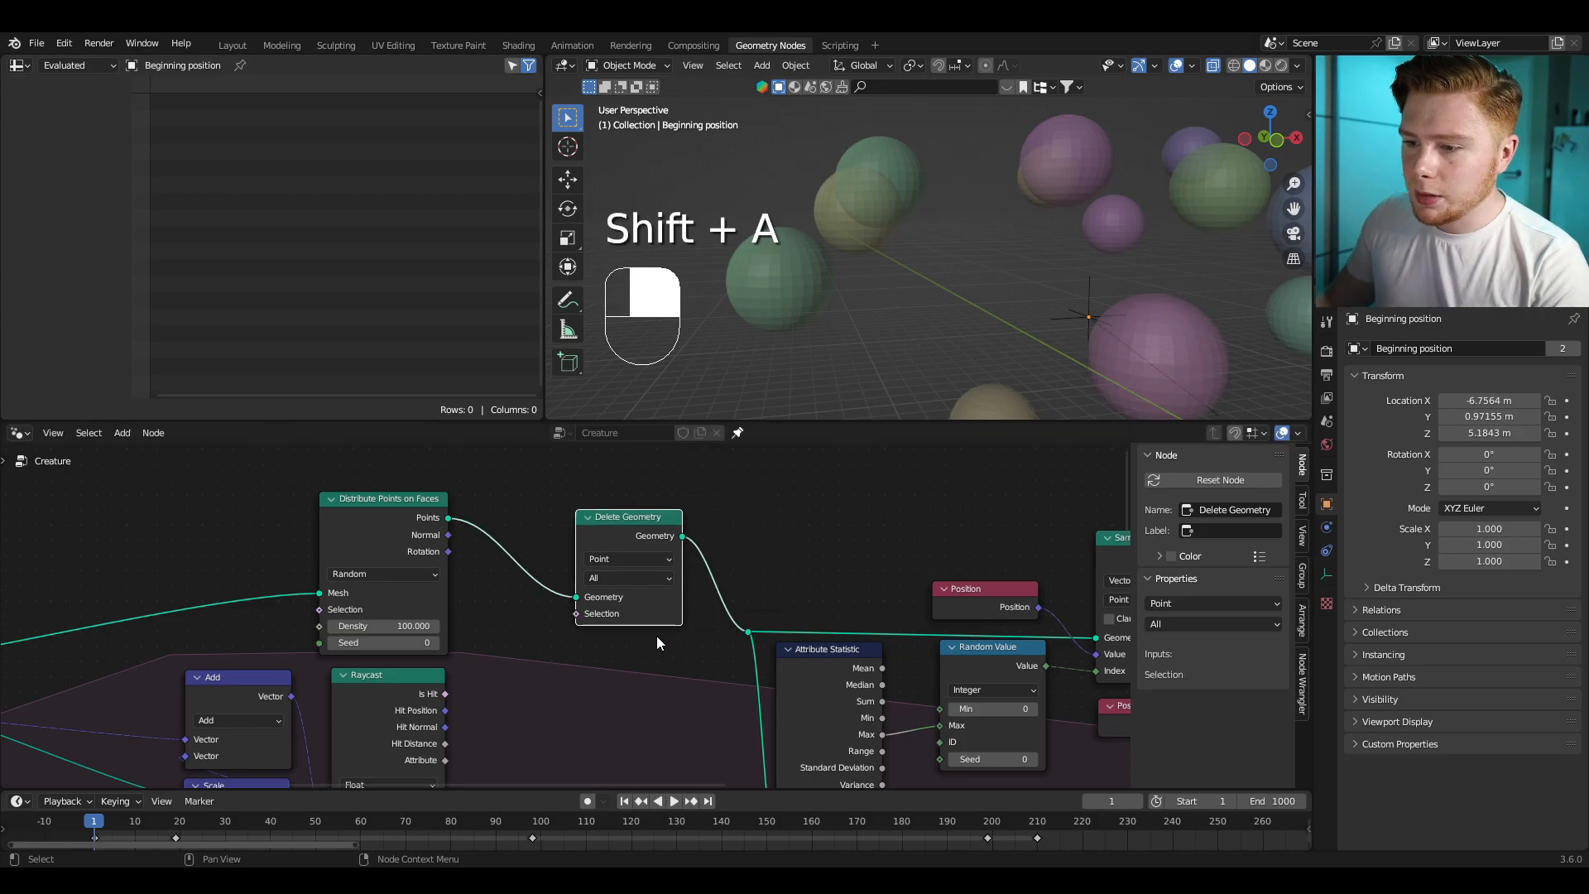
left_click(581, 508)
scroll(629, 530, "up", 2)
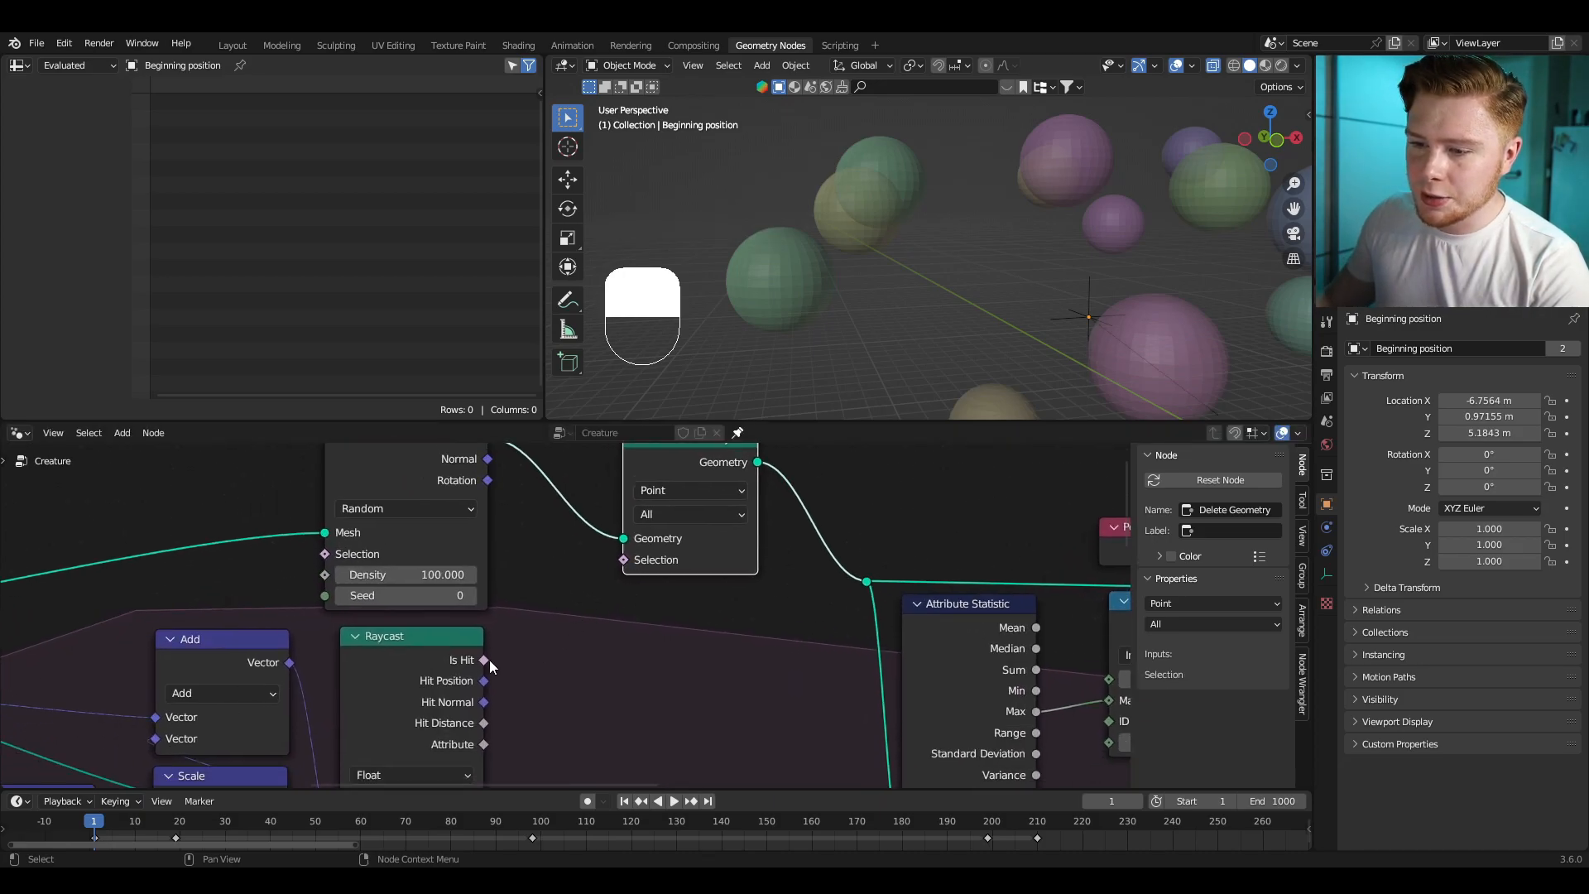
left_click_drag(489, 659, 623, 560)
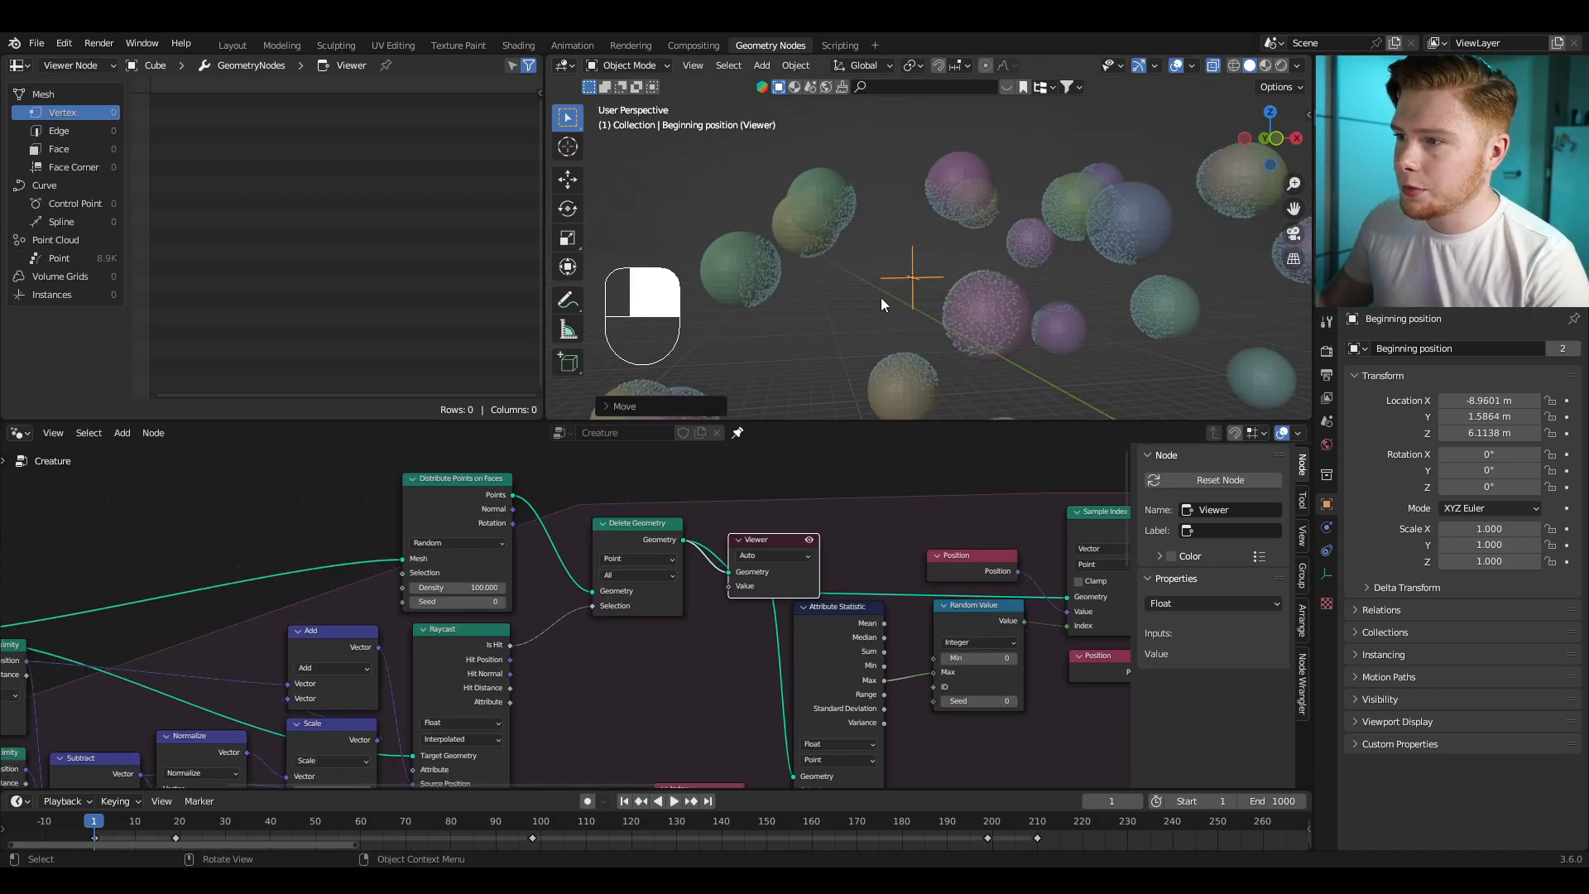
Step: Turn off X-ray shading and move the Beginning position empty to about X -4.98, Y 1.11, Z 6.11 m
key("alt+z")
key("g")
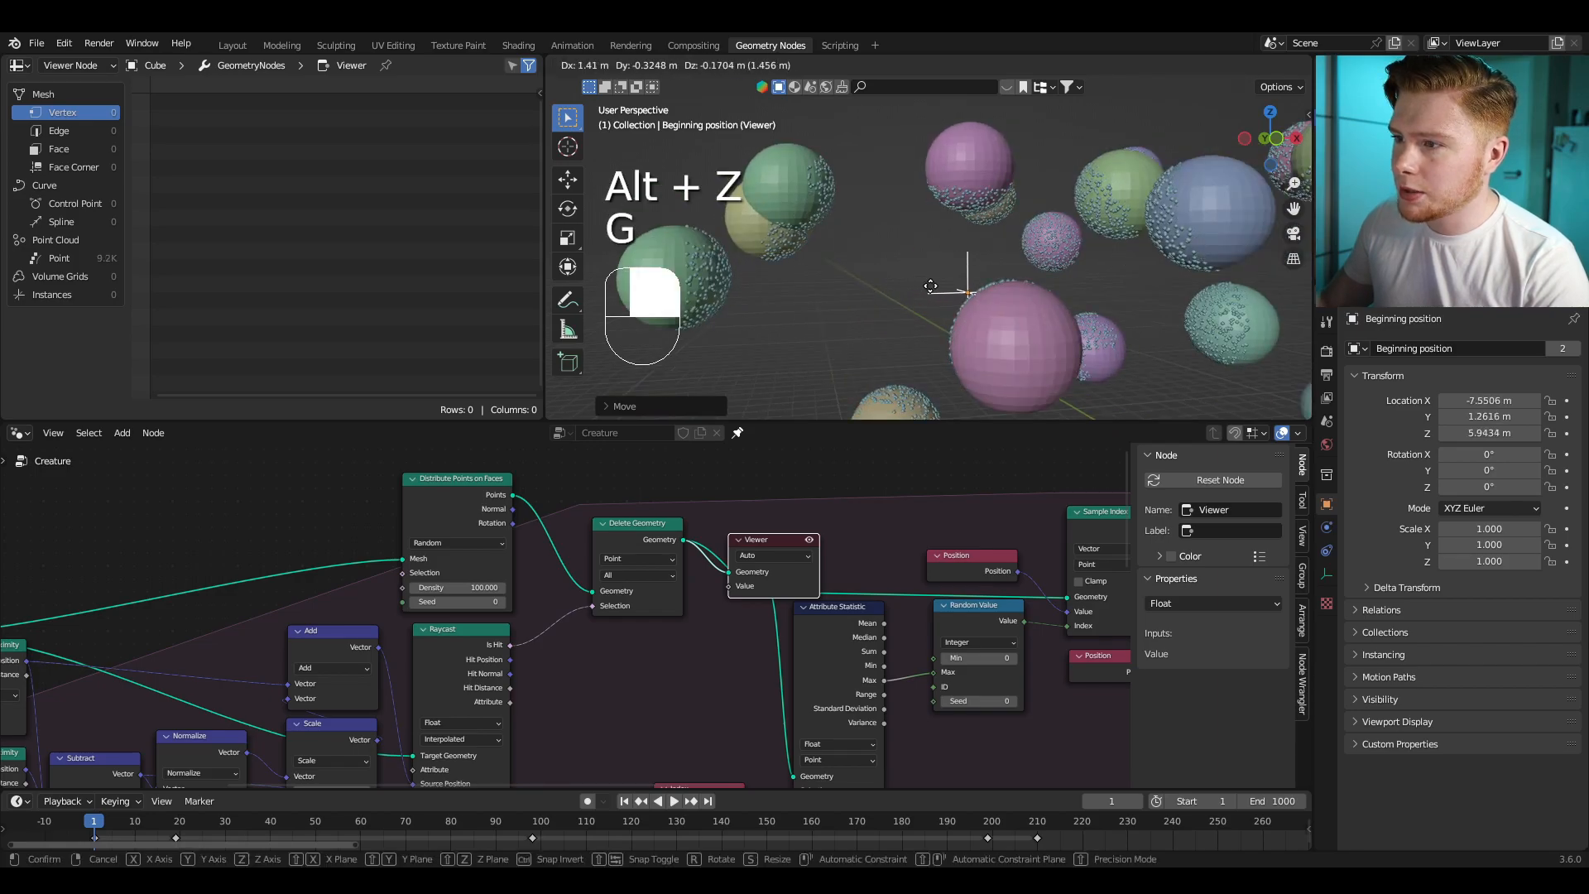
right_click(931, 286)
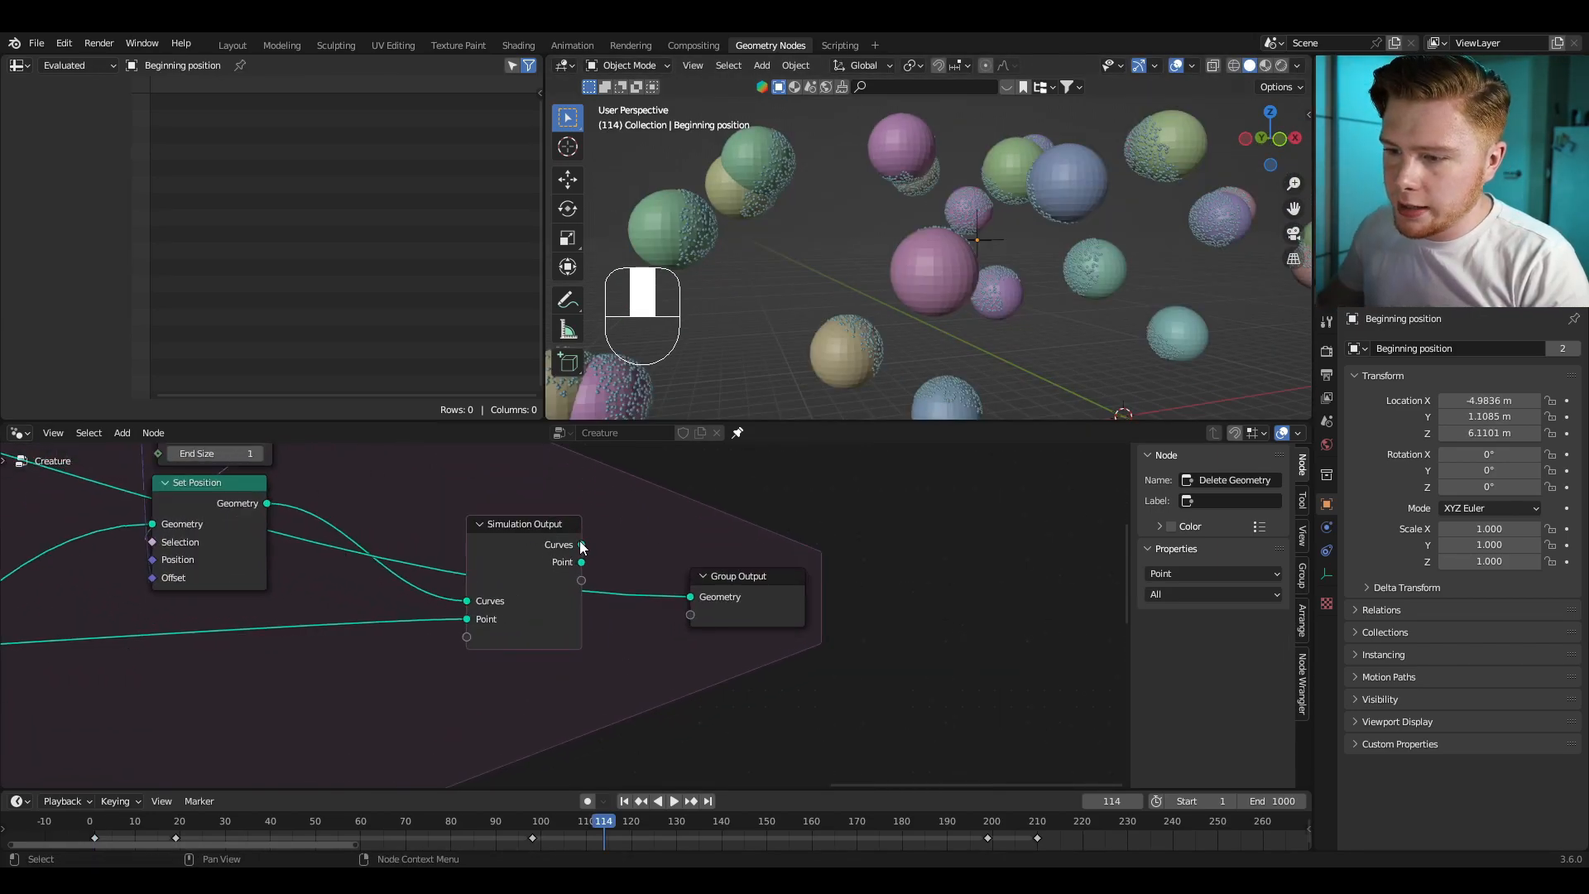
Step: Connect the Simulation Output's Curves to the Group Output's Geometry and play the simulation
left_click_drag(582, 545, 691, 597)
key("space")
key("space")
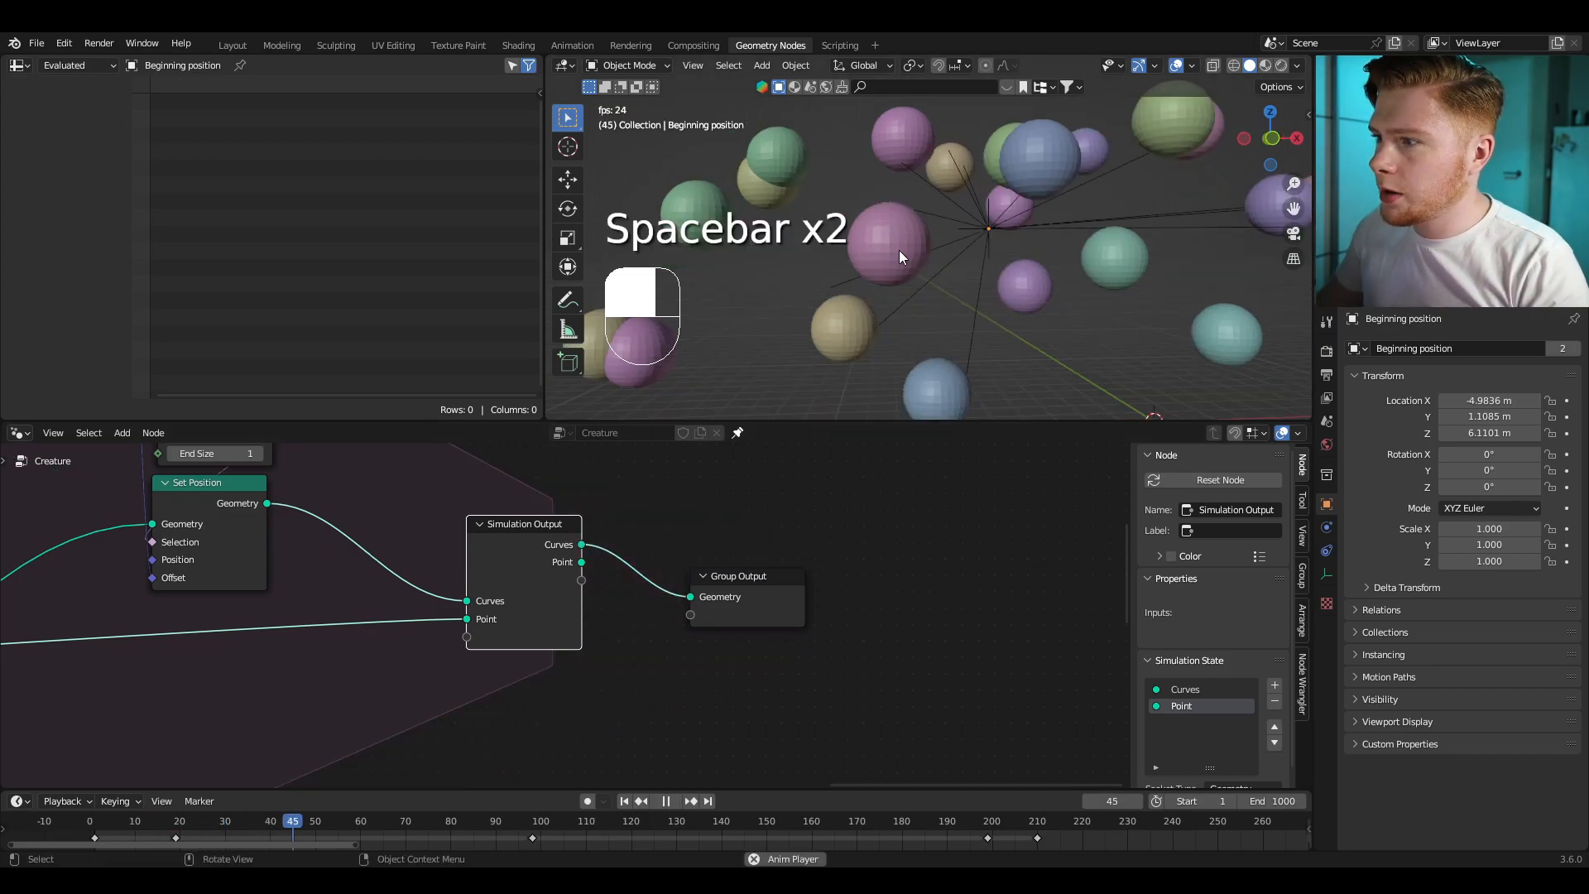
key("space")
key("space")
key("space")
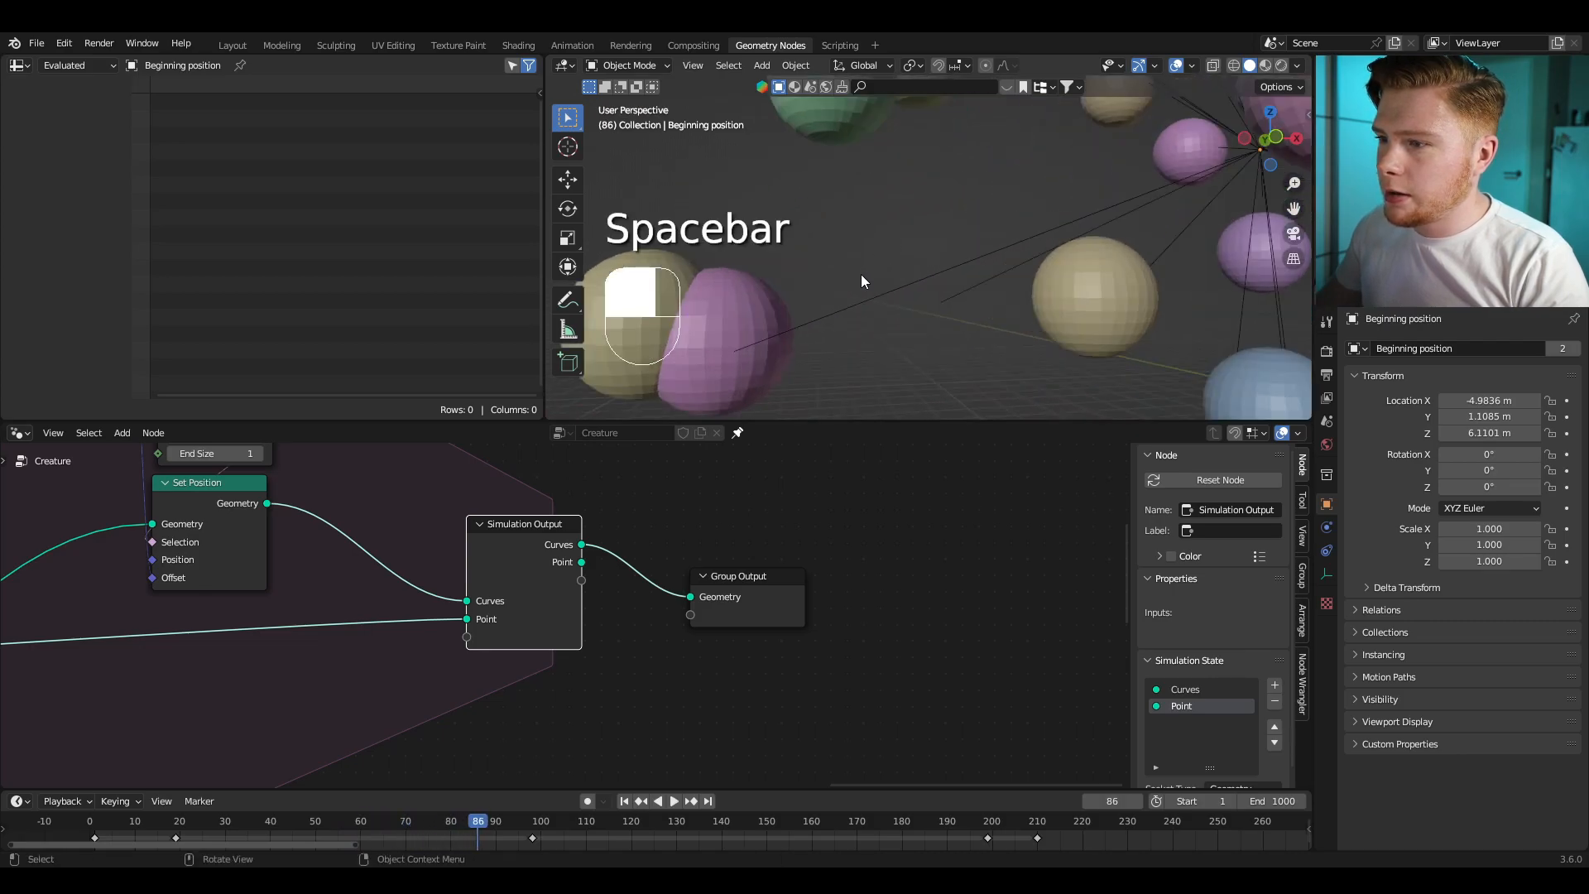
Step: Examine the spawned curves between the empty and the target spheres, with and without X-ray shading
key("alt+z")
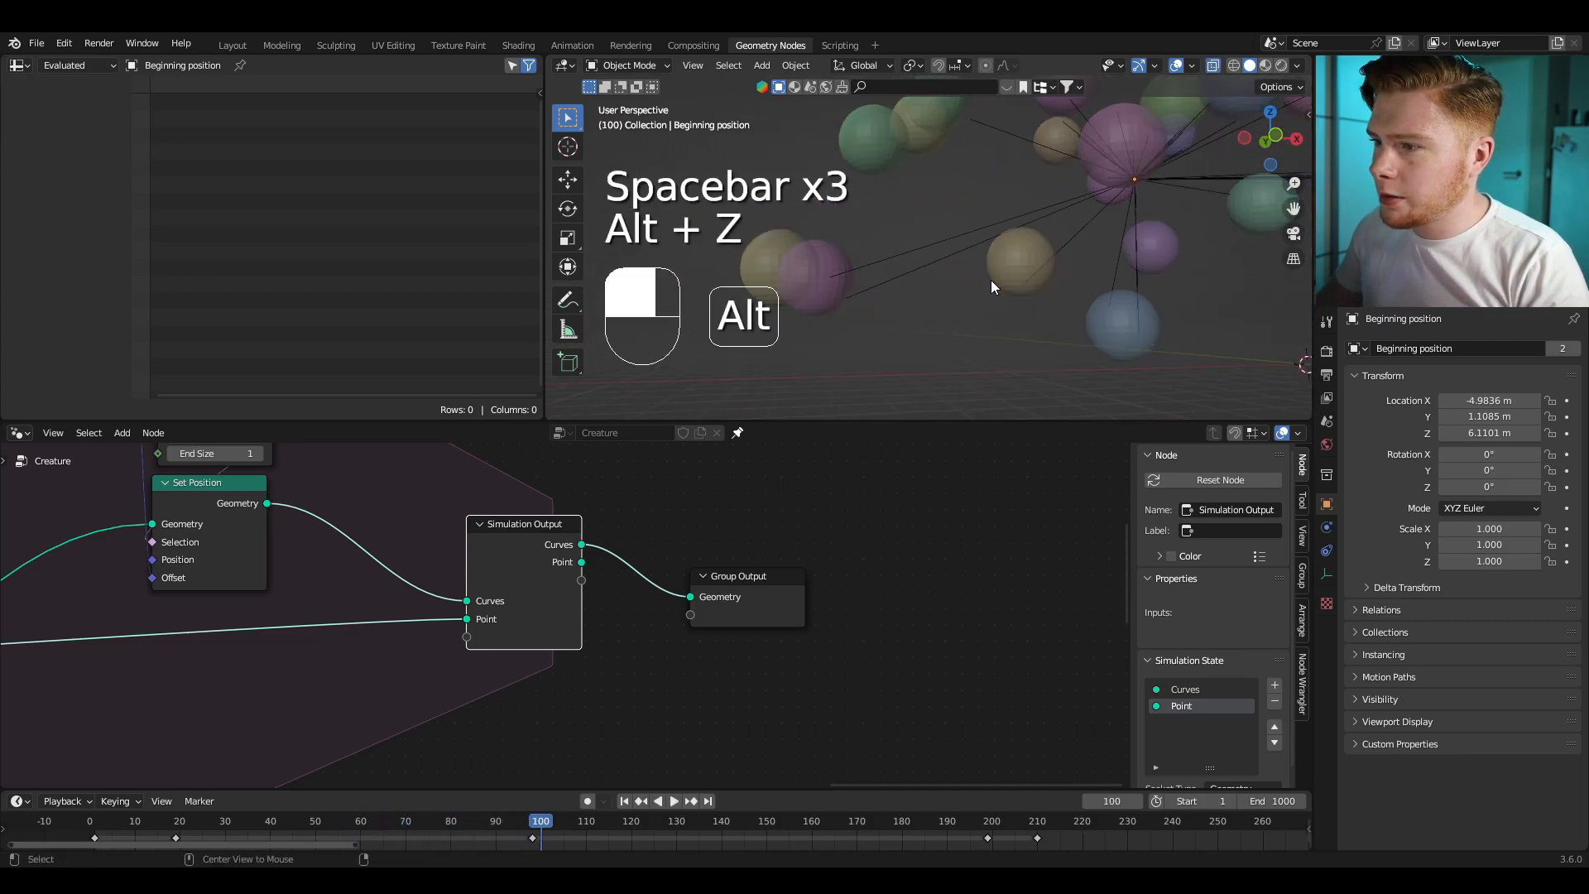
scroll(990, 279, "down", 3)
mouse_move(991, 280)
middle_mouse_down()
mouse_move(960, 344)
mouse_move(1042, 326)
mouse_move(988, 312)
mouse_move(1028, 297)
middle_mouse_up()
scroll(988, 312, "up", 3)
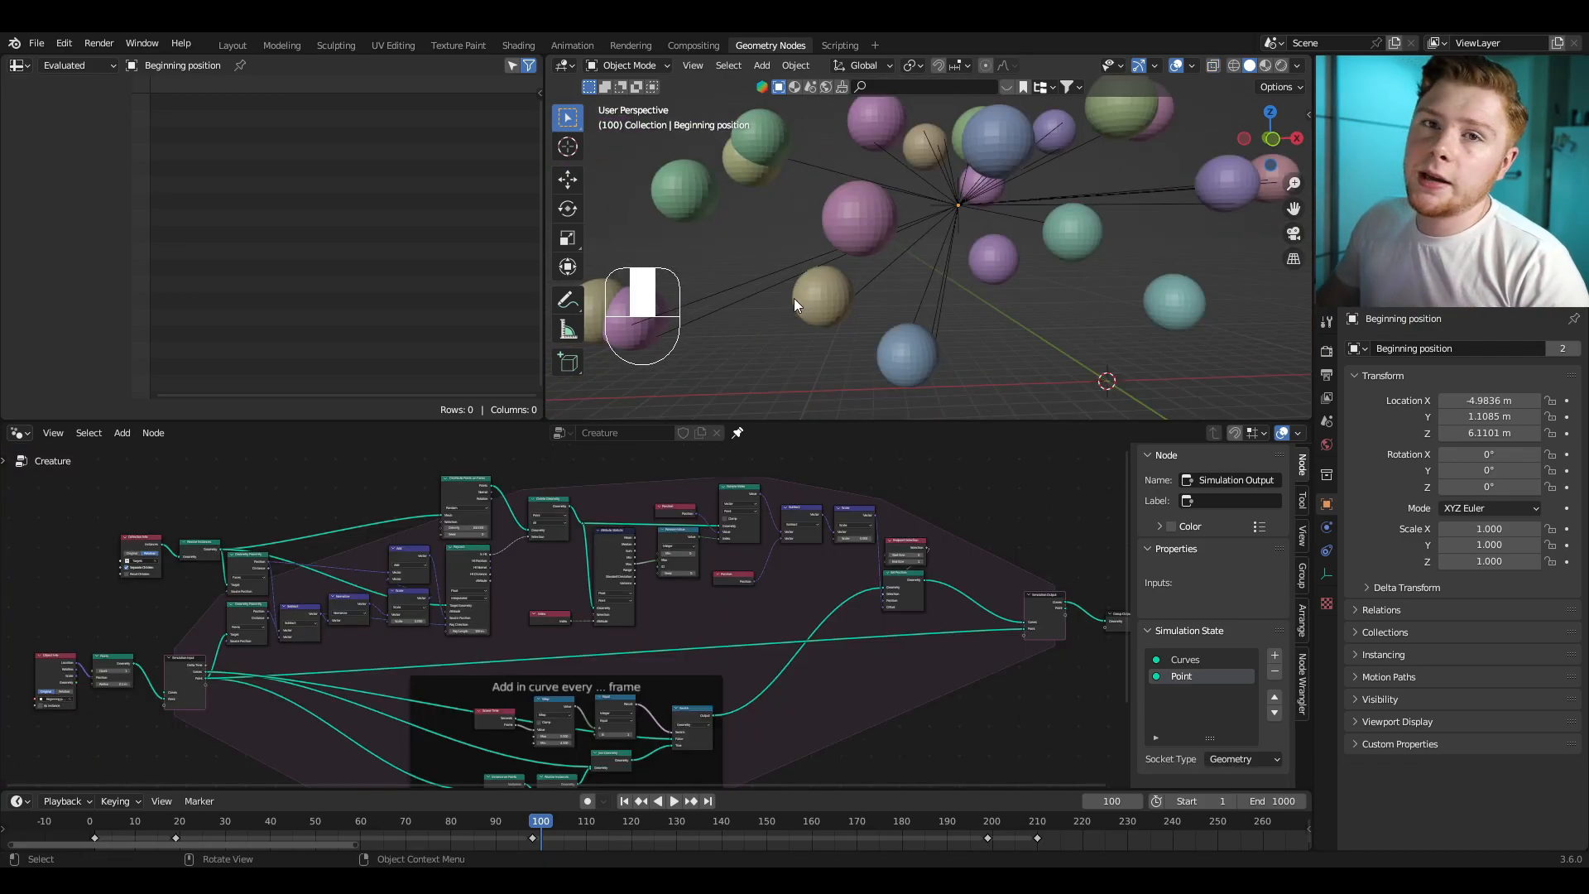
middle_click_drag(793, 298, 904, 270, "shift")
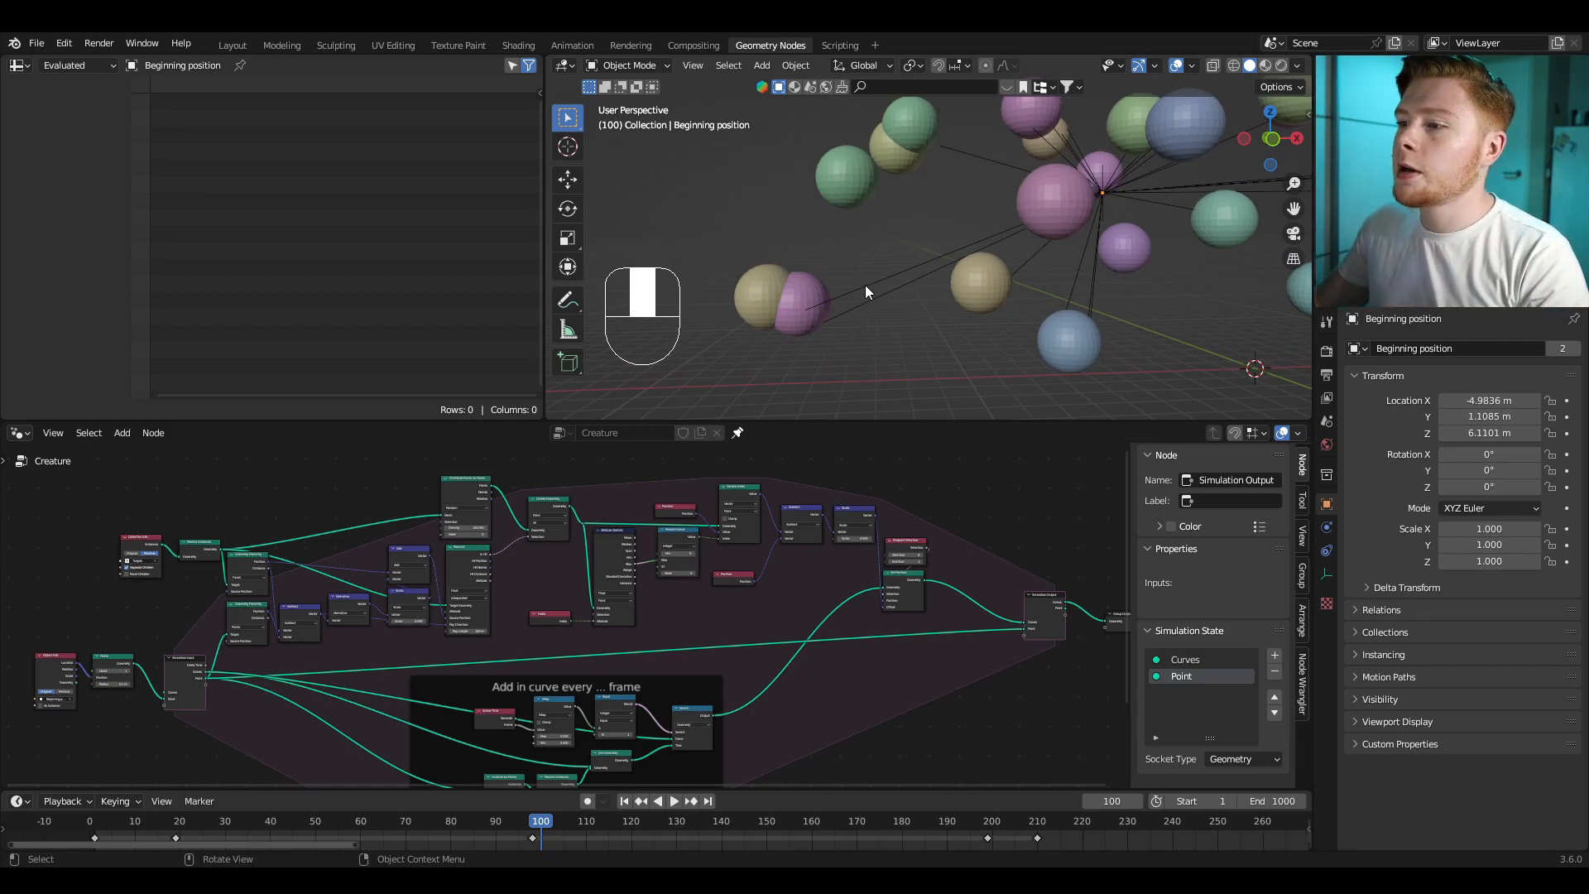
middle_click_drag(866, 291, 785, 304)
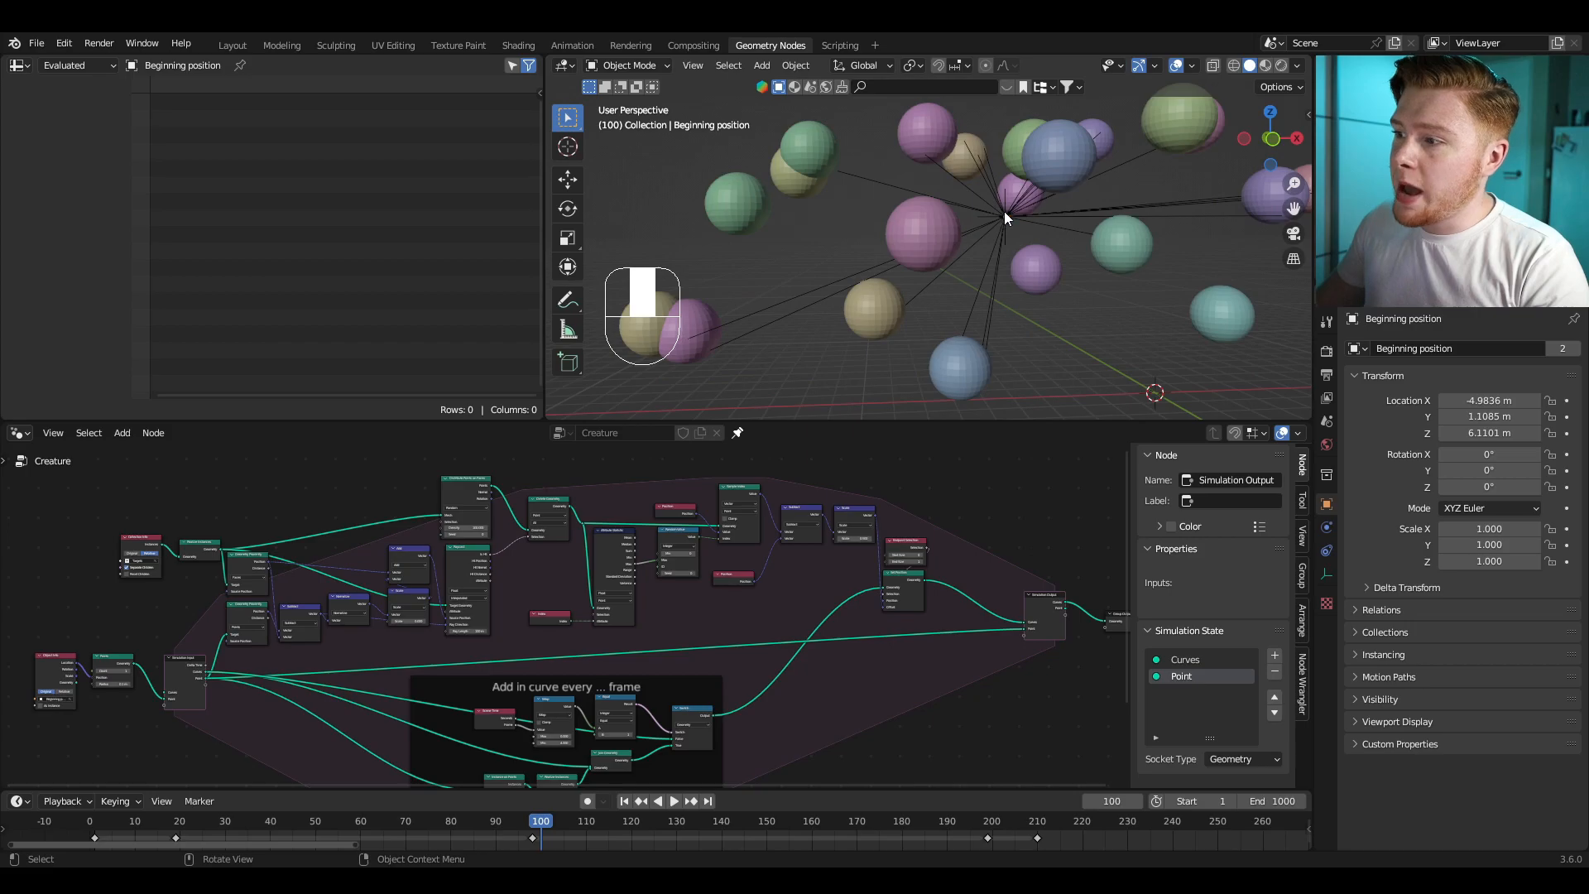
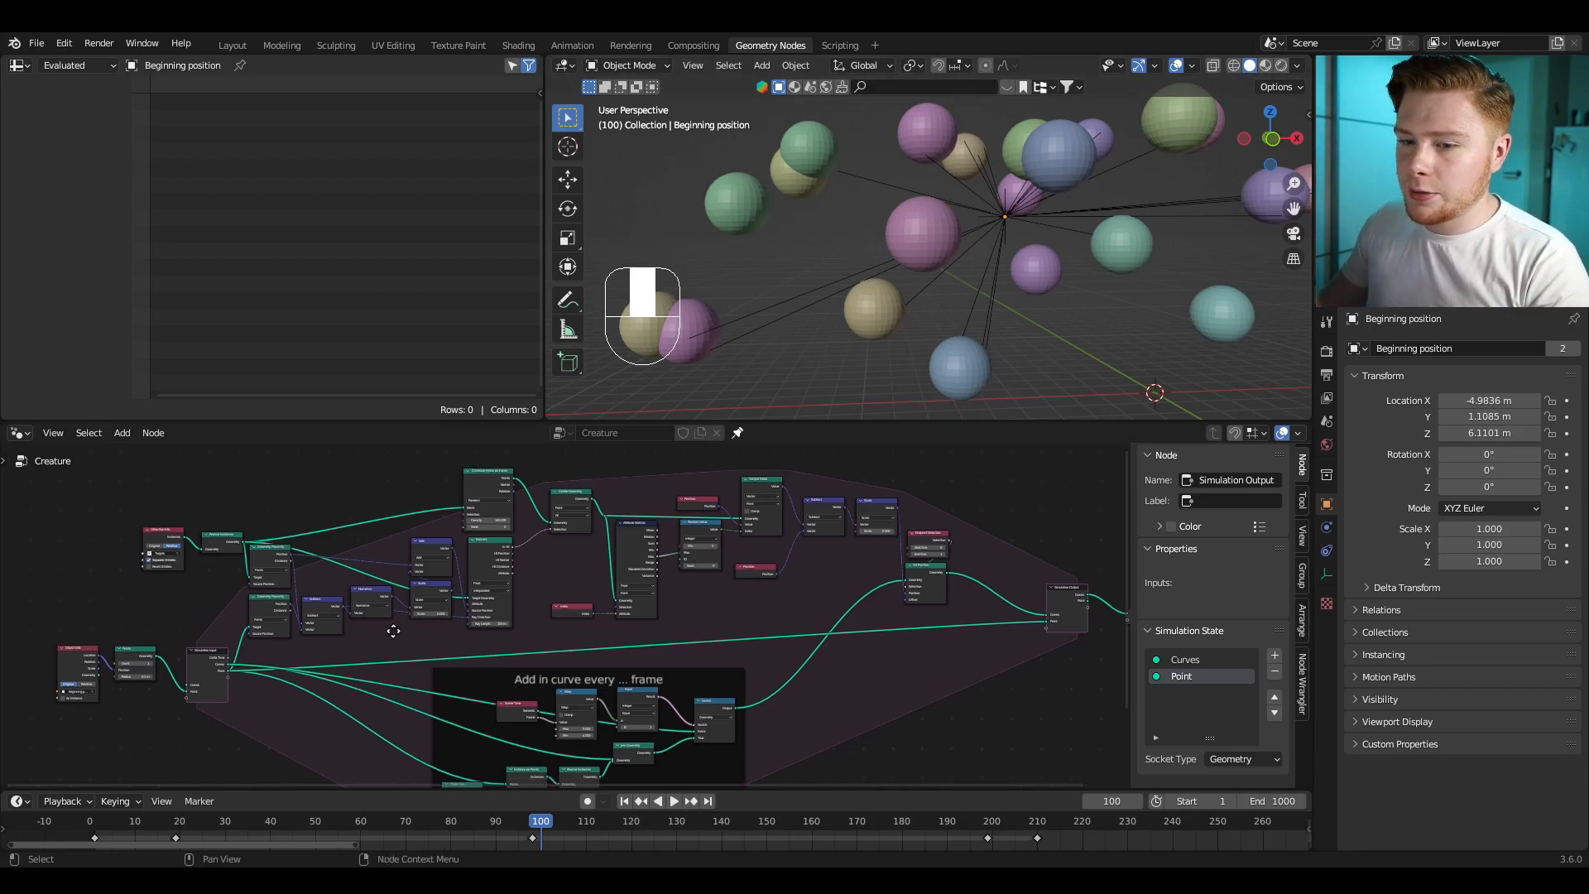
Step: Add a simulation state item named Age after Curves and set its socket type to Integer
scroll(455, 583, "up", 4)
left_click(538, 534)
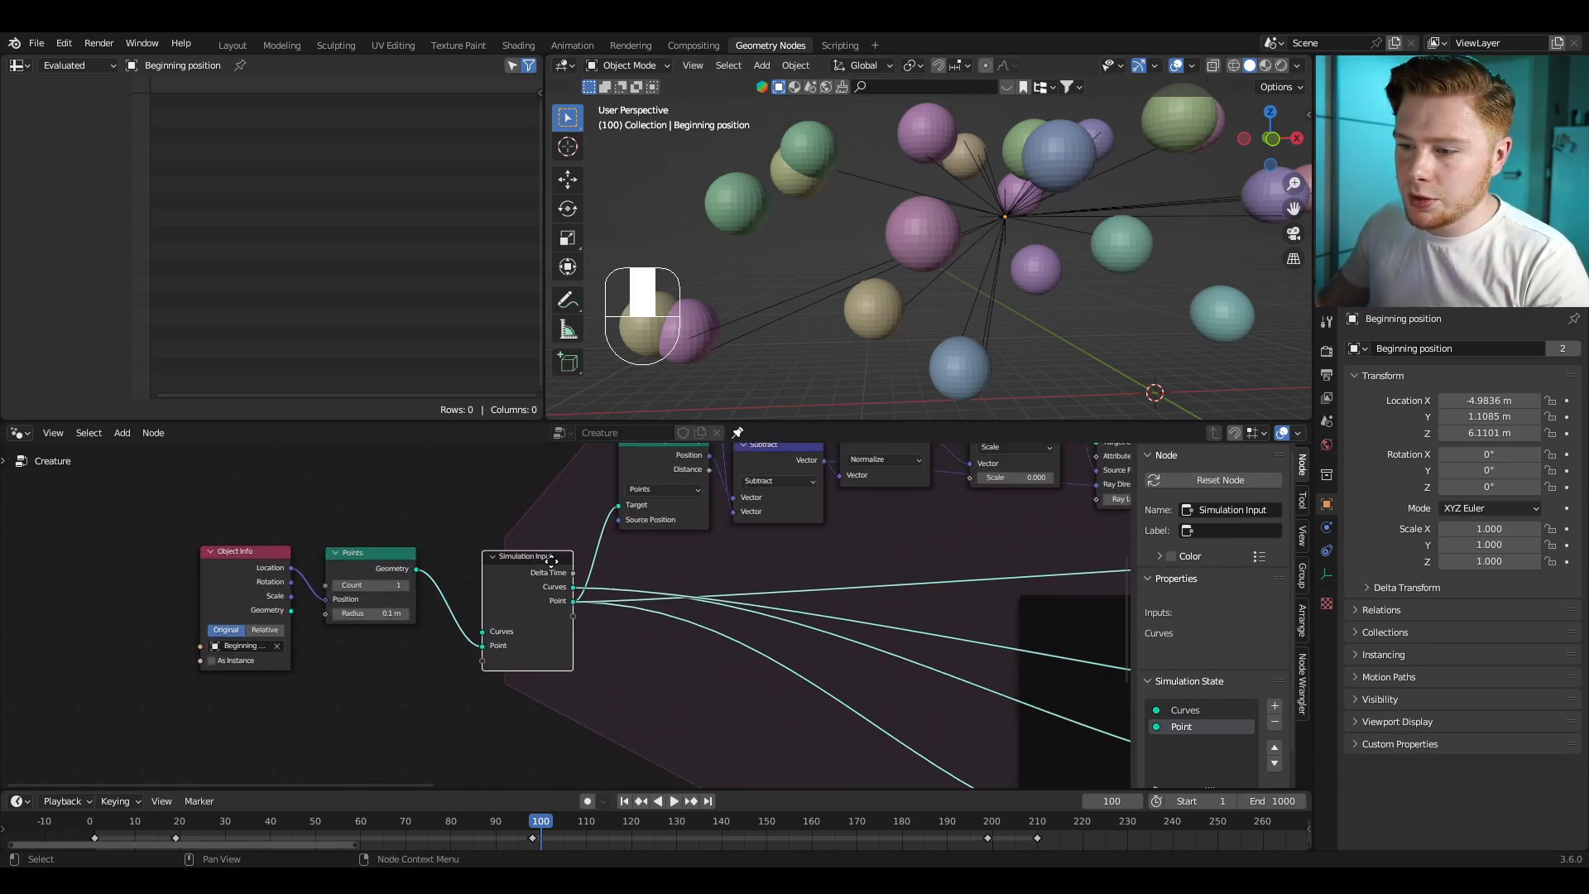
scroll(580, 628, "up", 1)
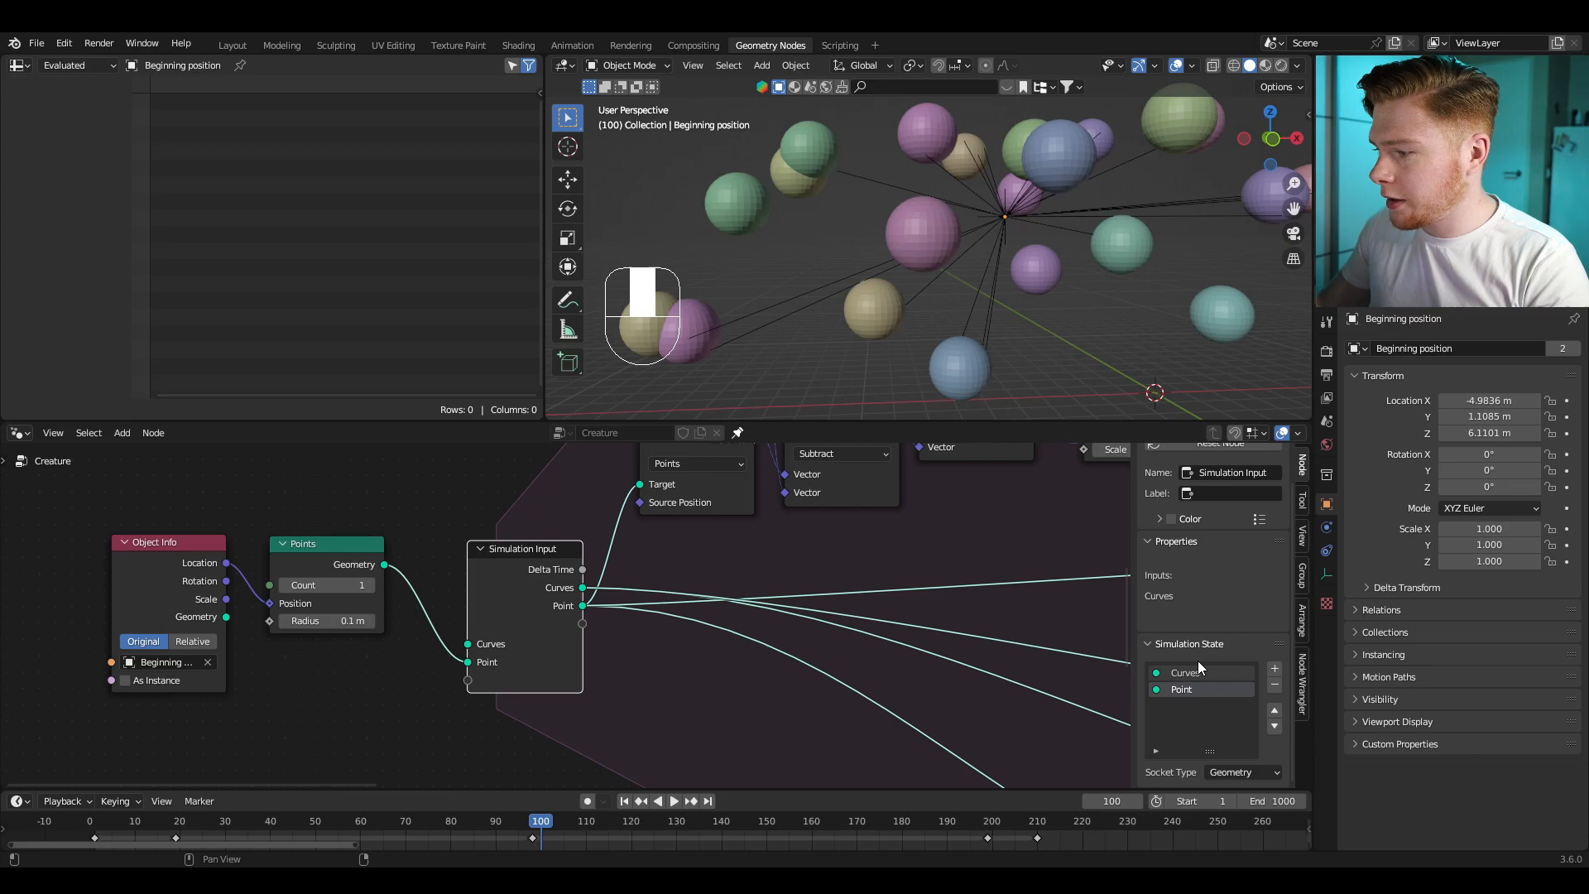
left_click(1193, 674)
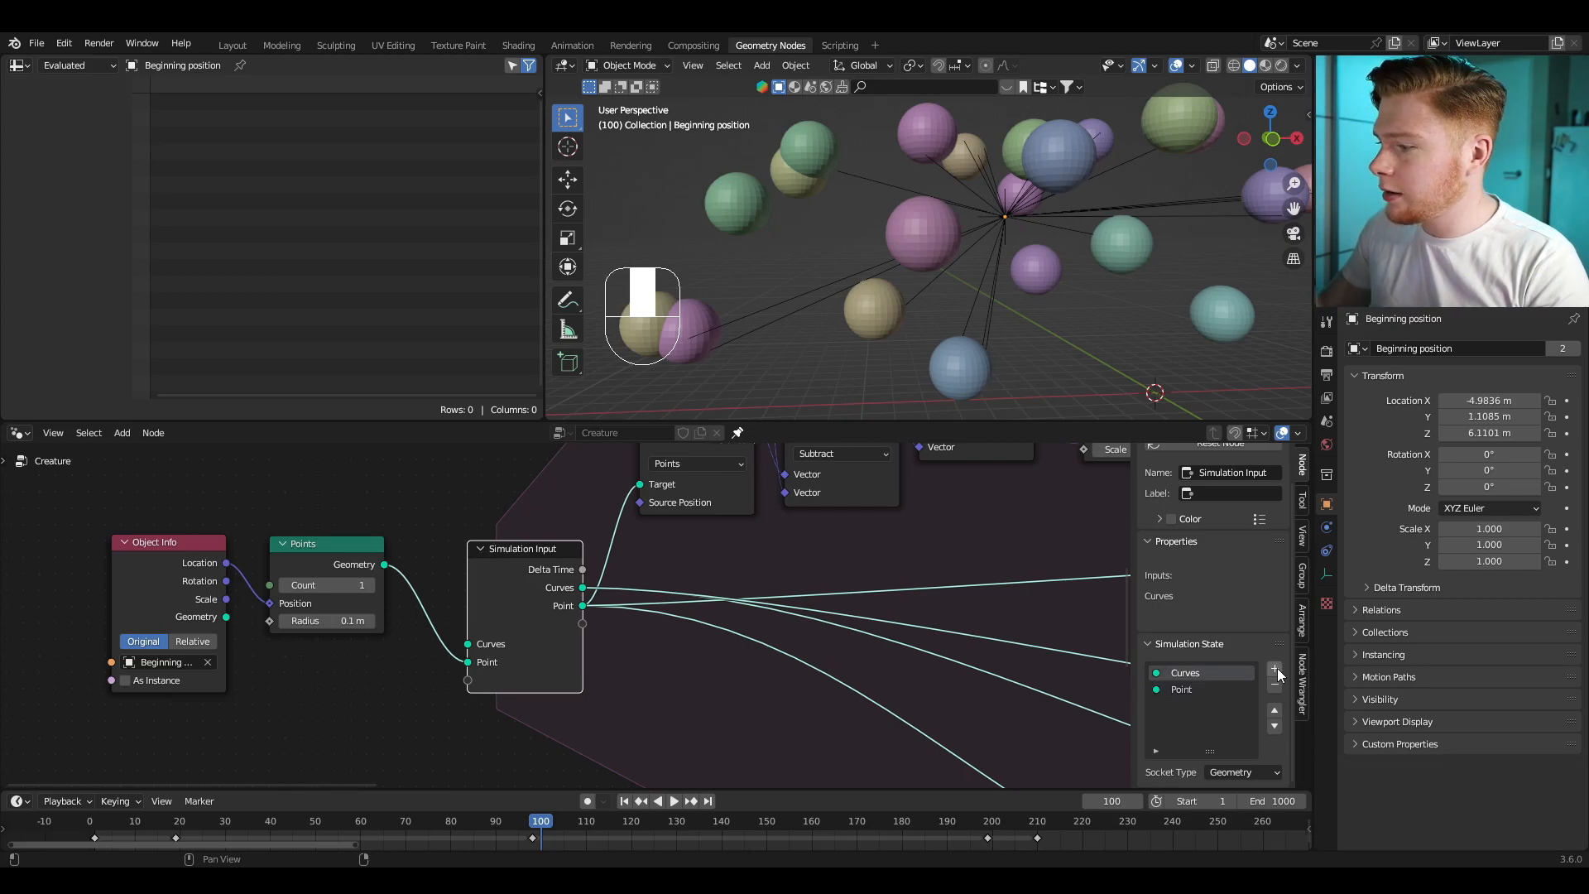
left_click(1274, 669)
double_click(1192, 710)
type("Age")
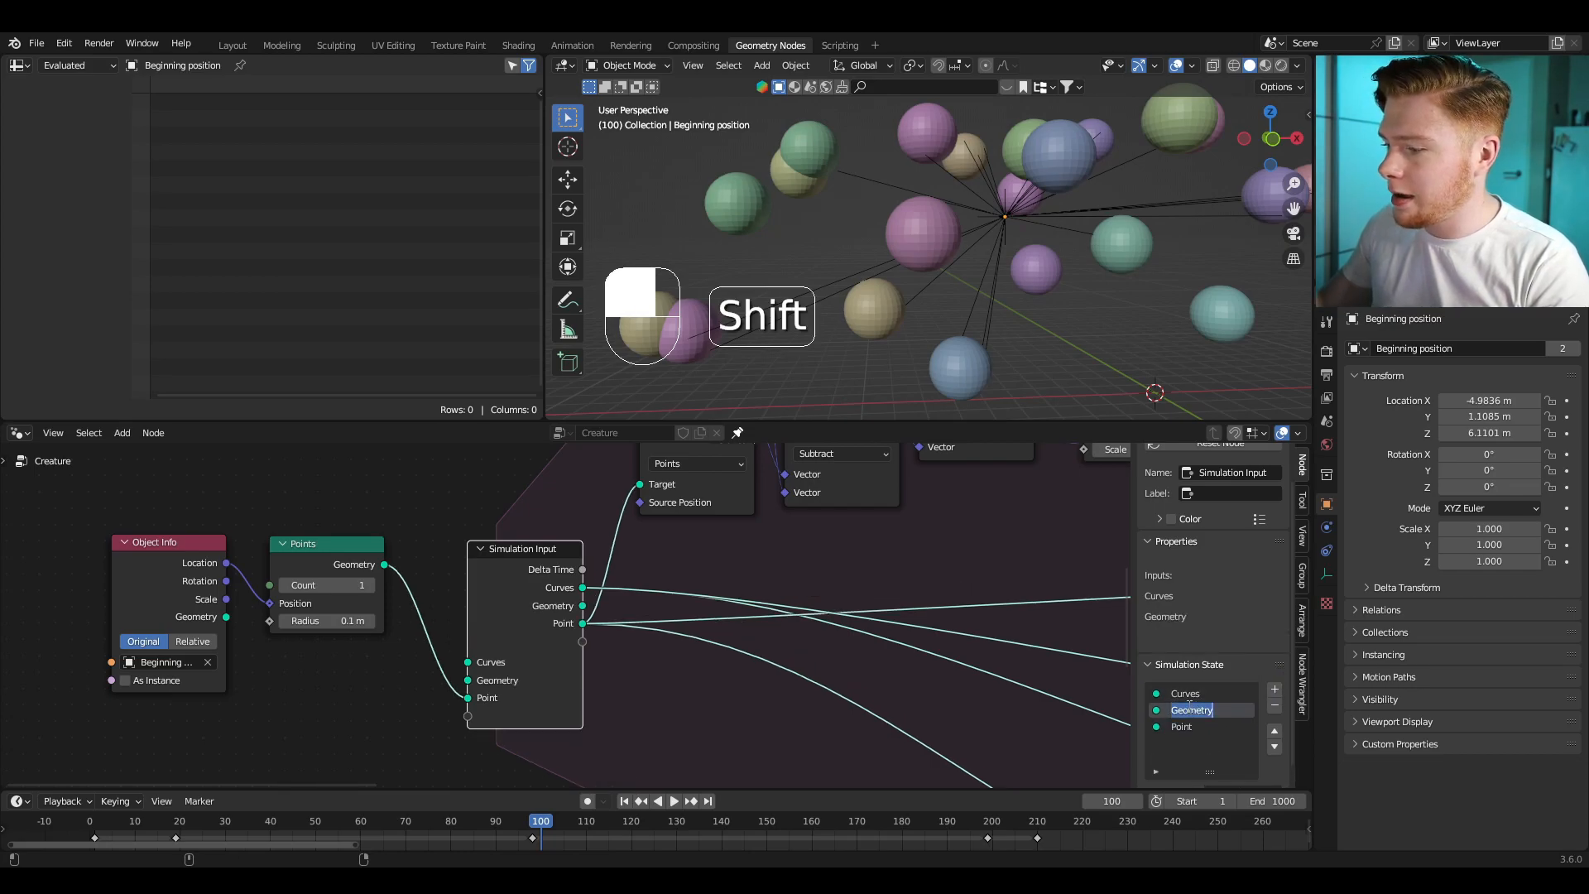
key("Return")
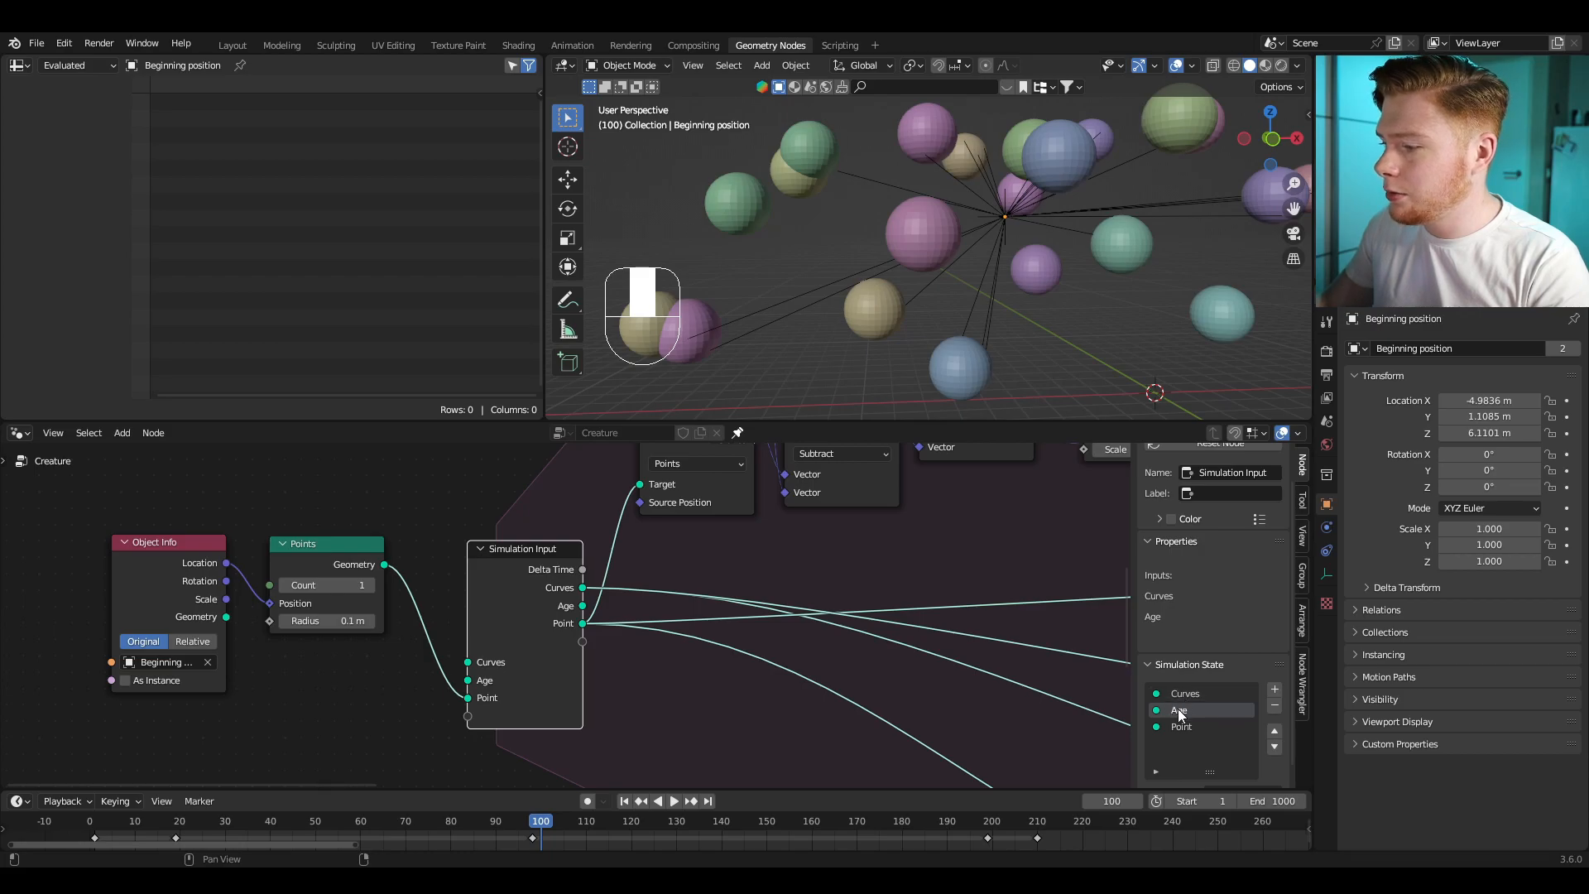
scroll(1184, 710, "down", 1)
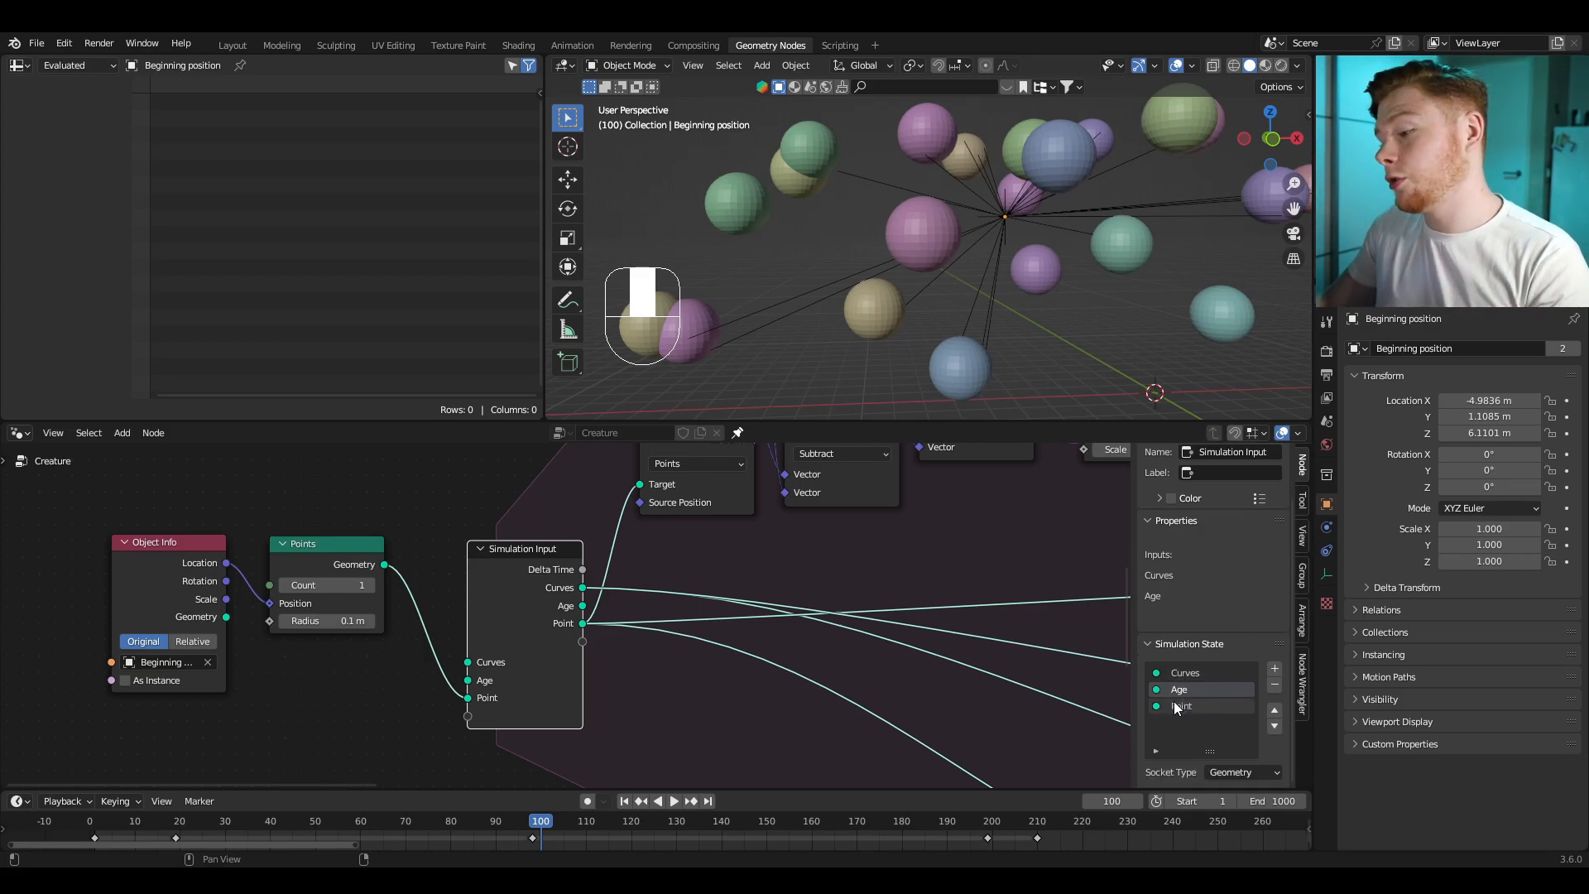
left_click(1225, 773)
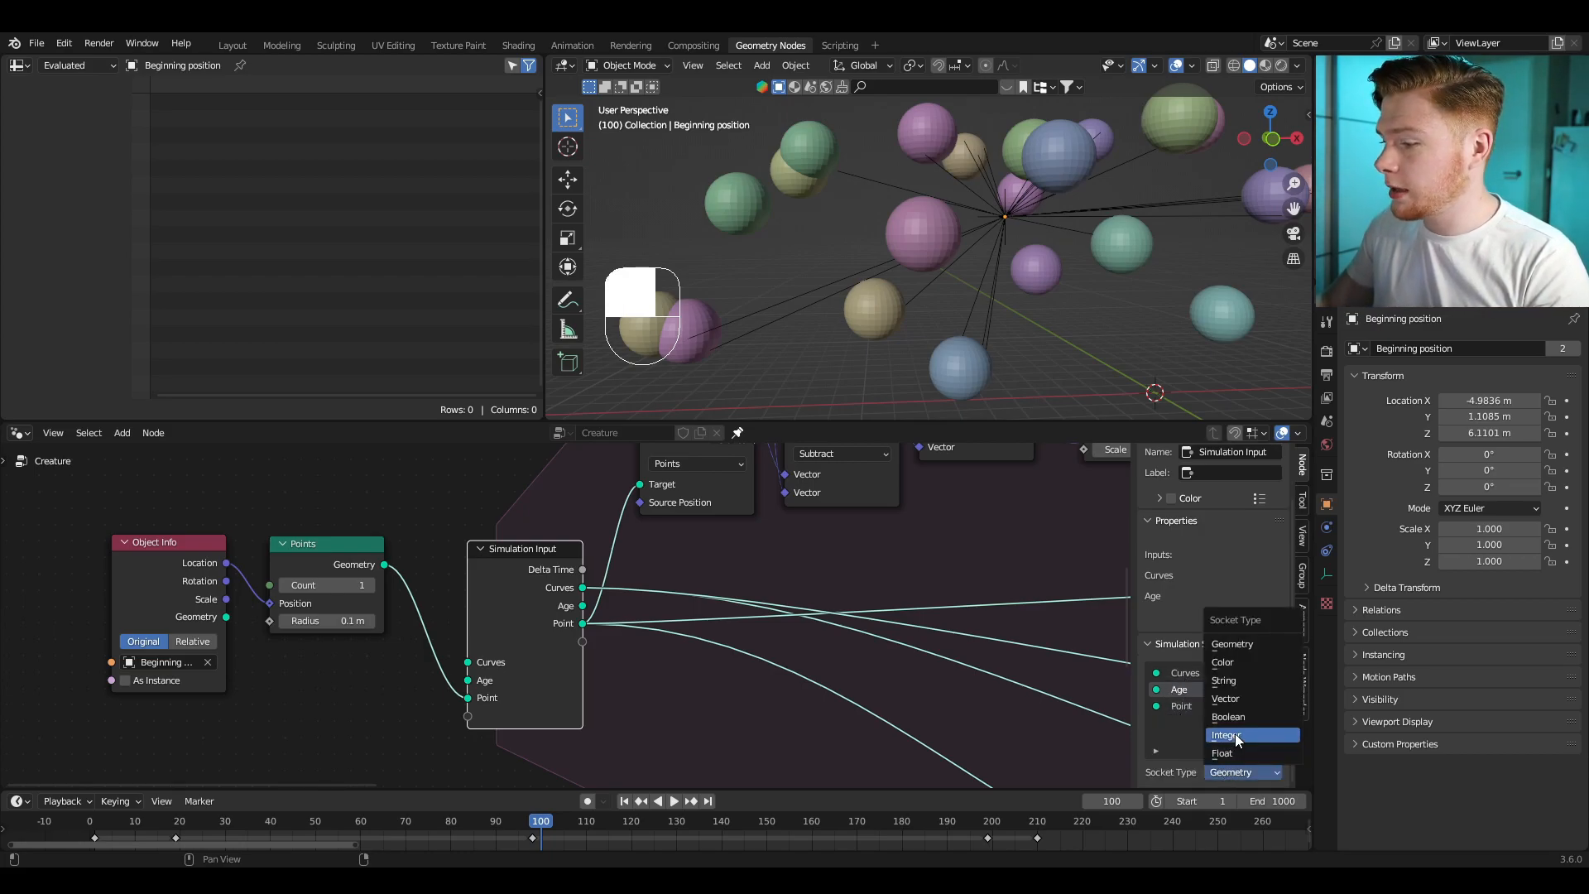
left_click(1233, 733)
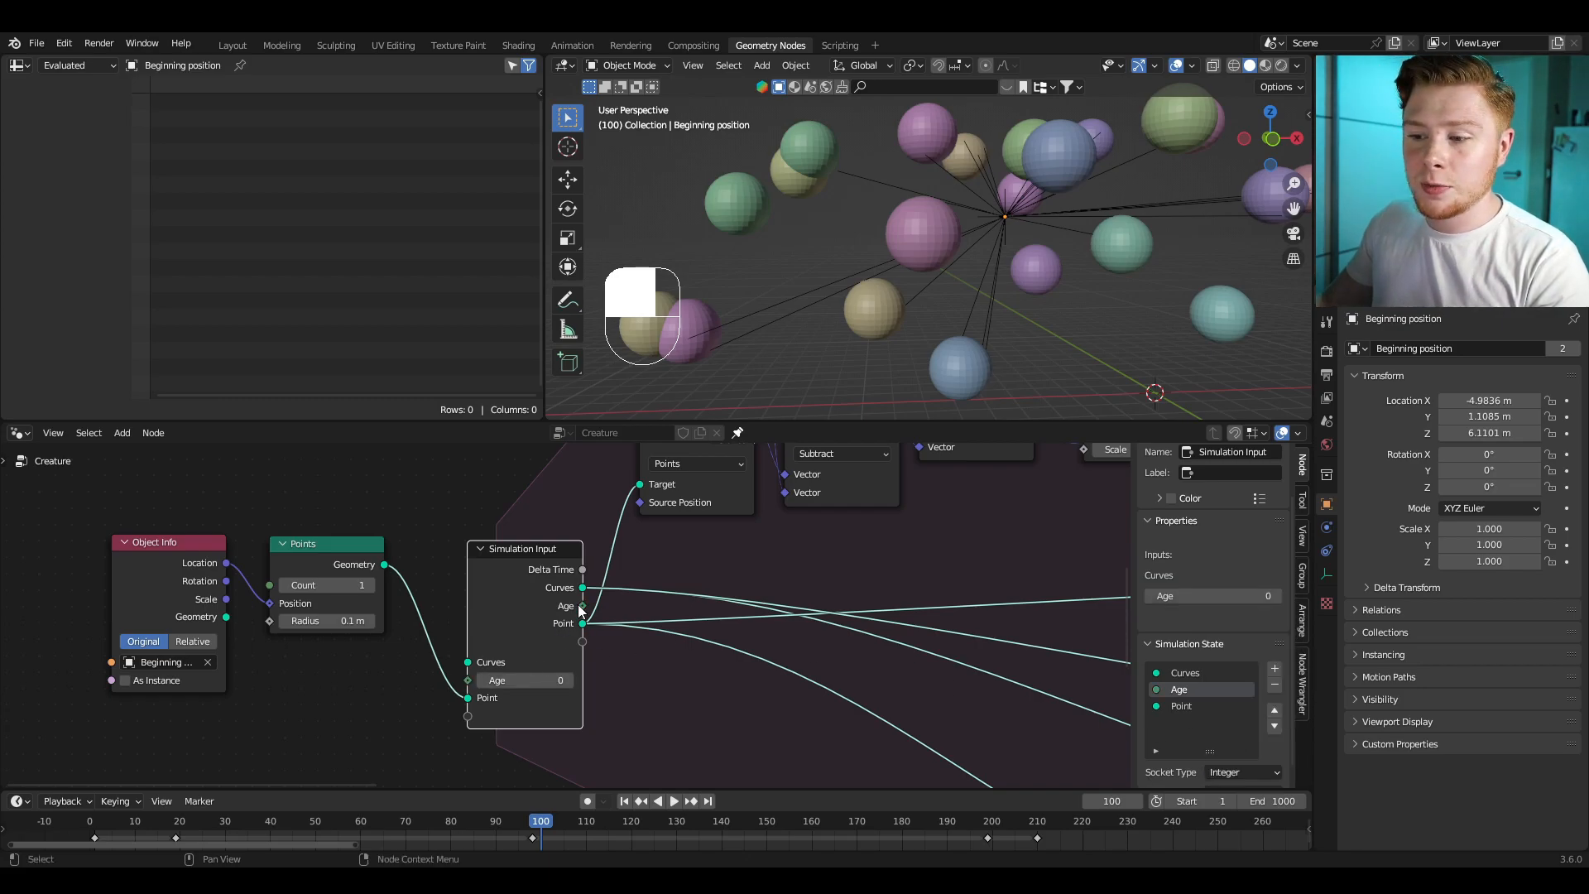
Step: Insert a Capture Attribute node between Set Position and the Simulation Output's Curves input
scroll(1006, 606, "down", 5)
middle_click_drag(831, 555, 624, 598)
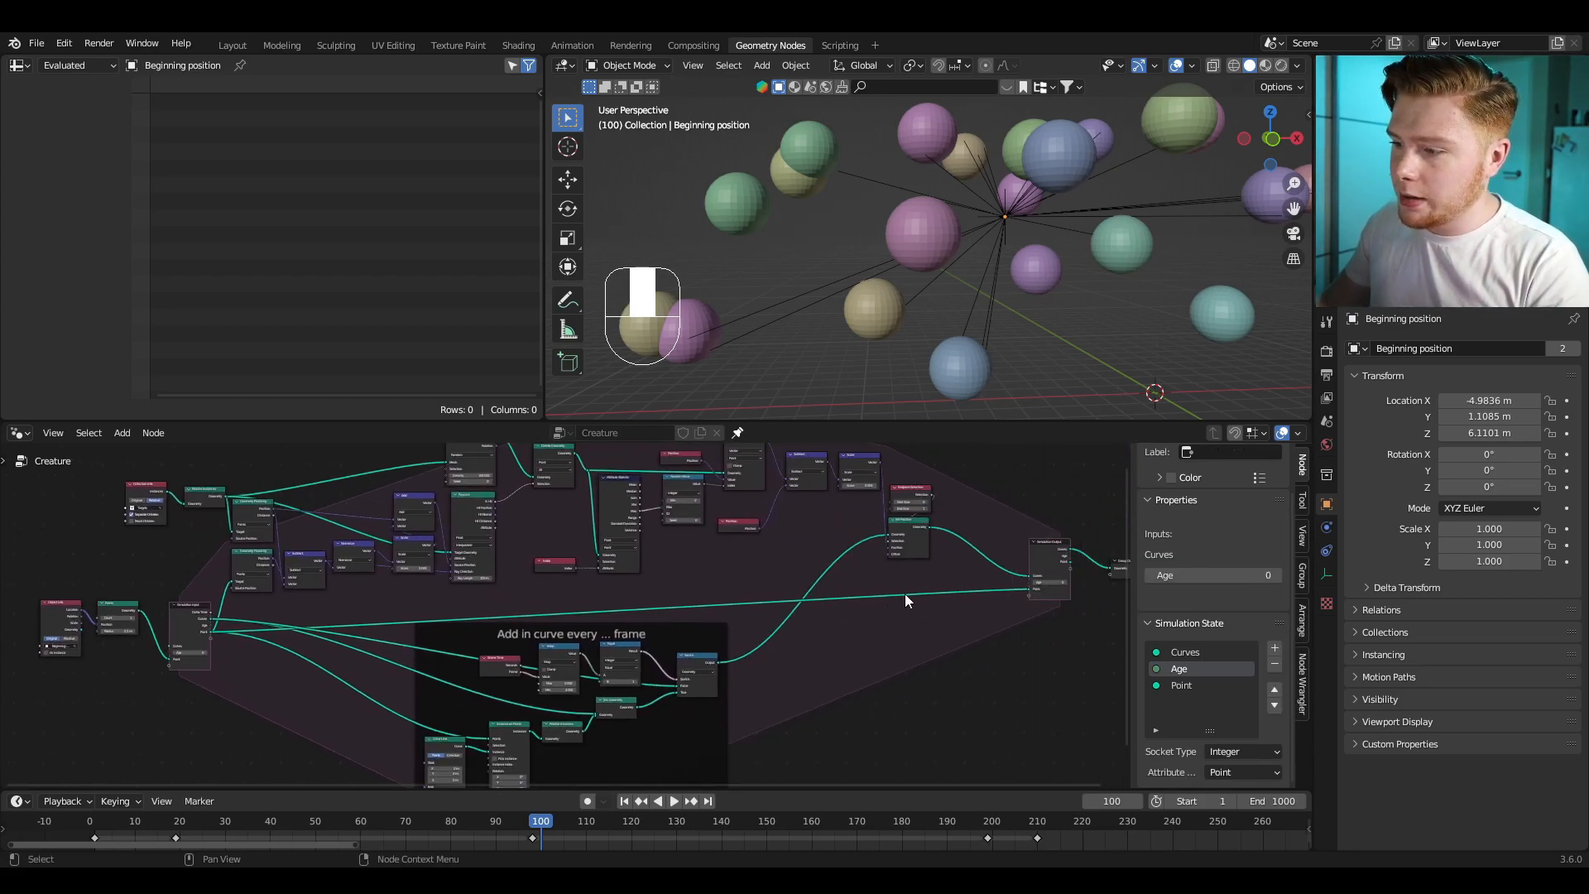
scroll(1025, 513, "up", 4)
key("shift+a")
type("capture")
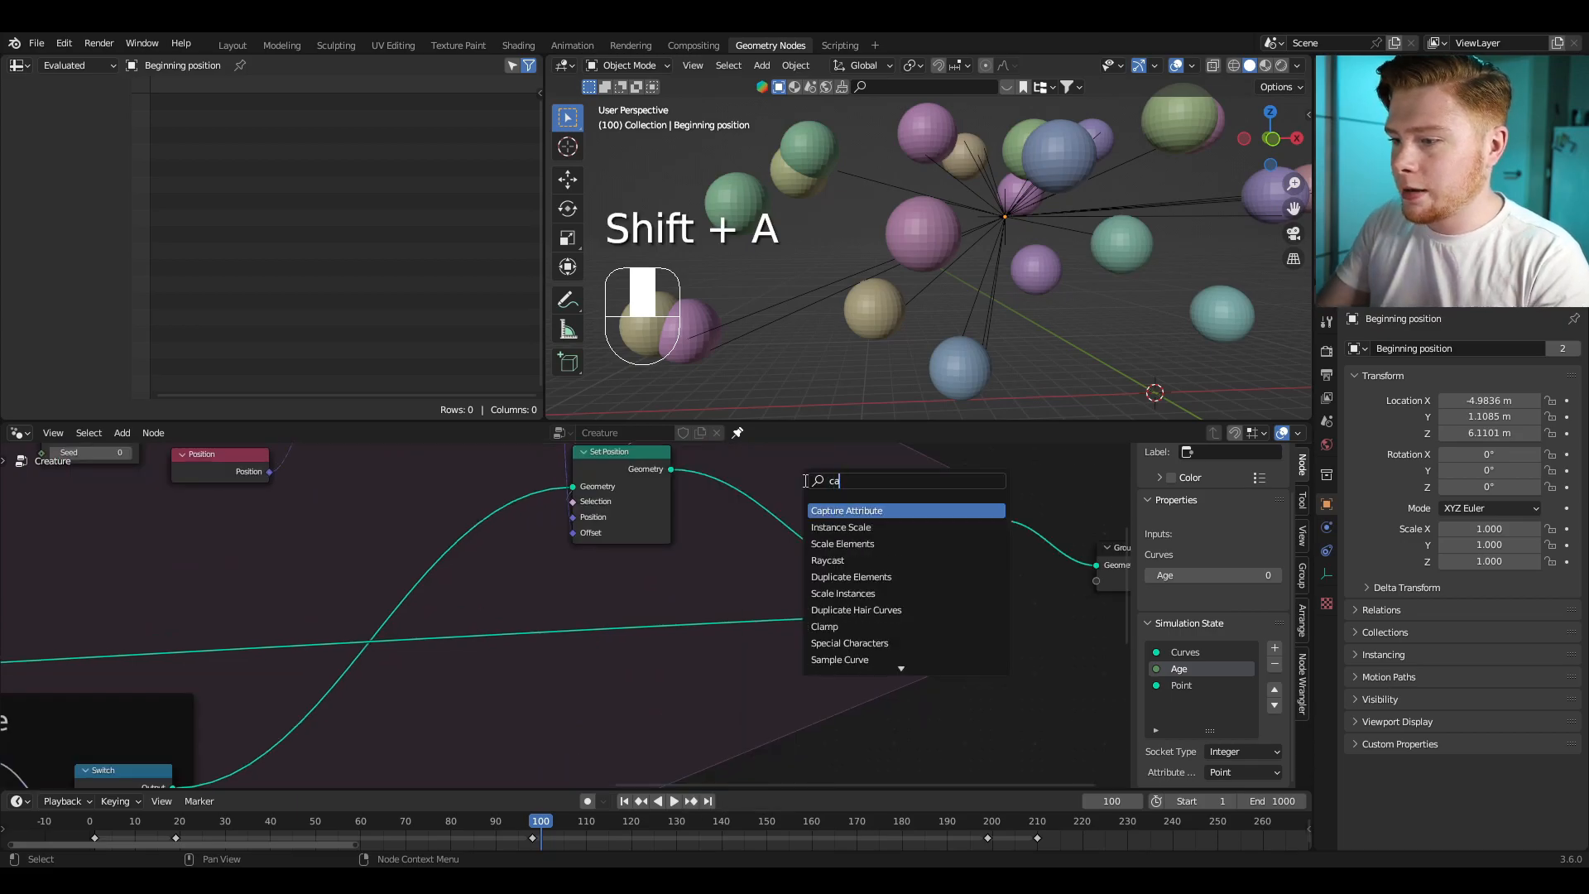
key("Return")
left_click(745, 473)
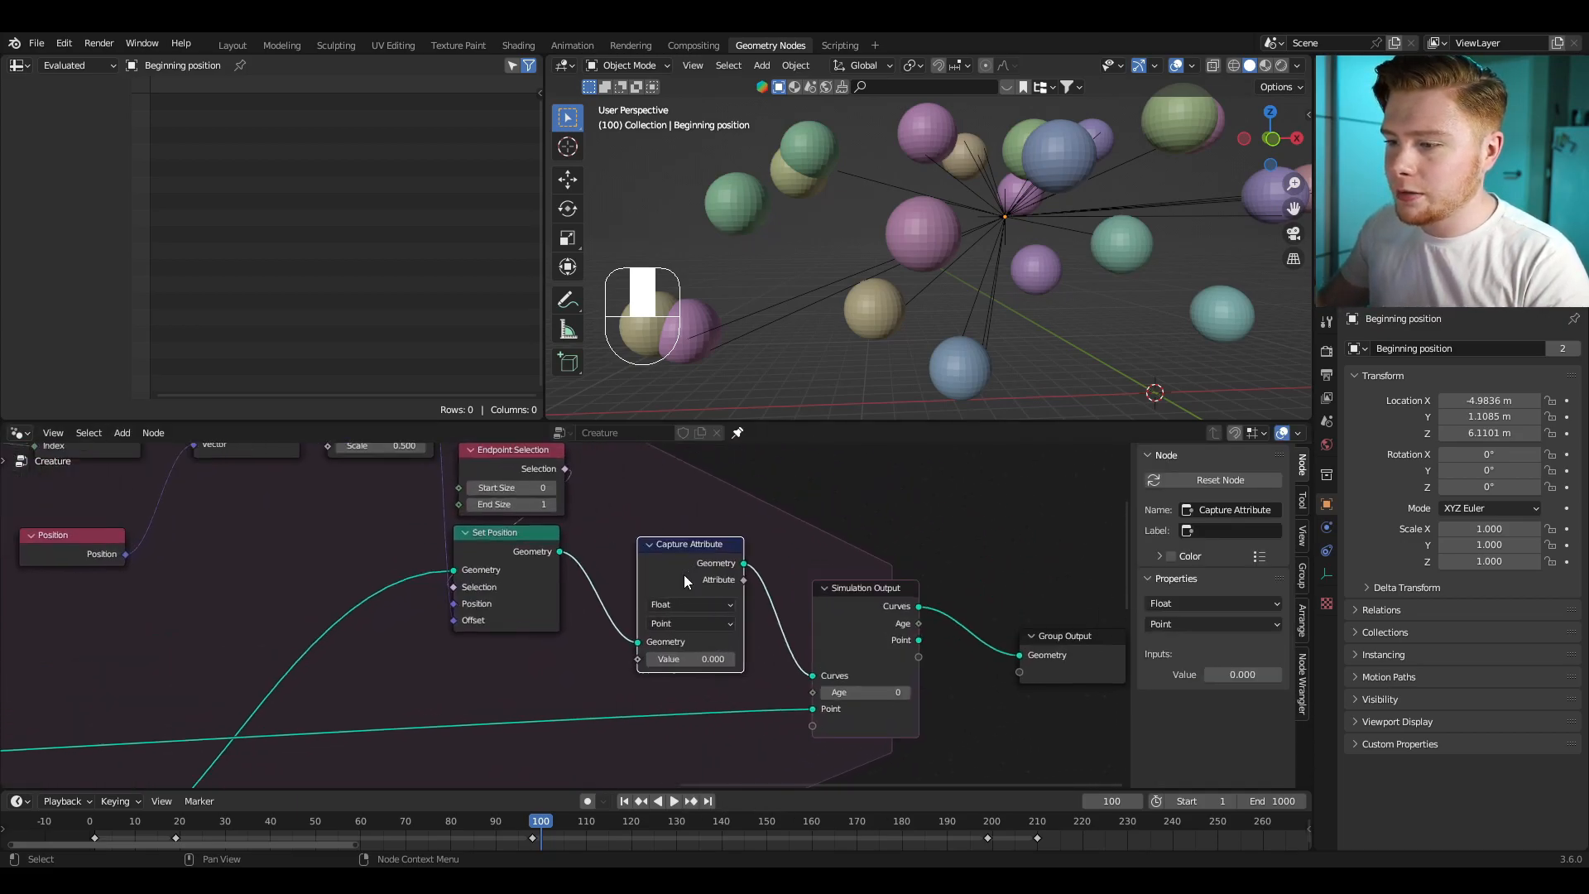
Step: Set the Capture Attribute node's data type to Integer
scroll(662, 563, "up", 3)
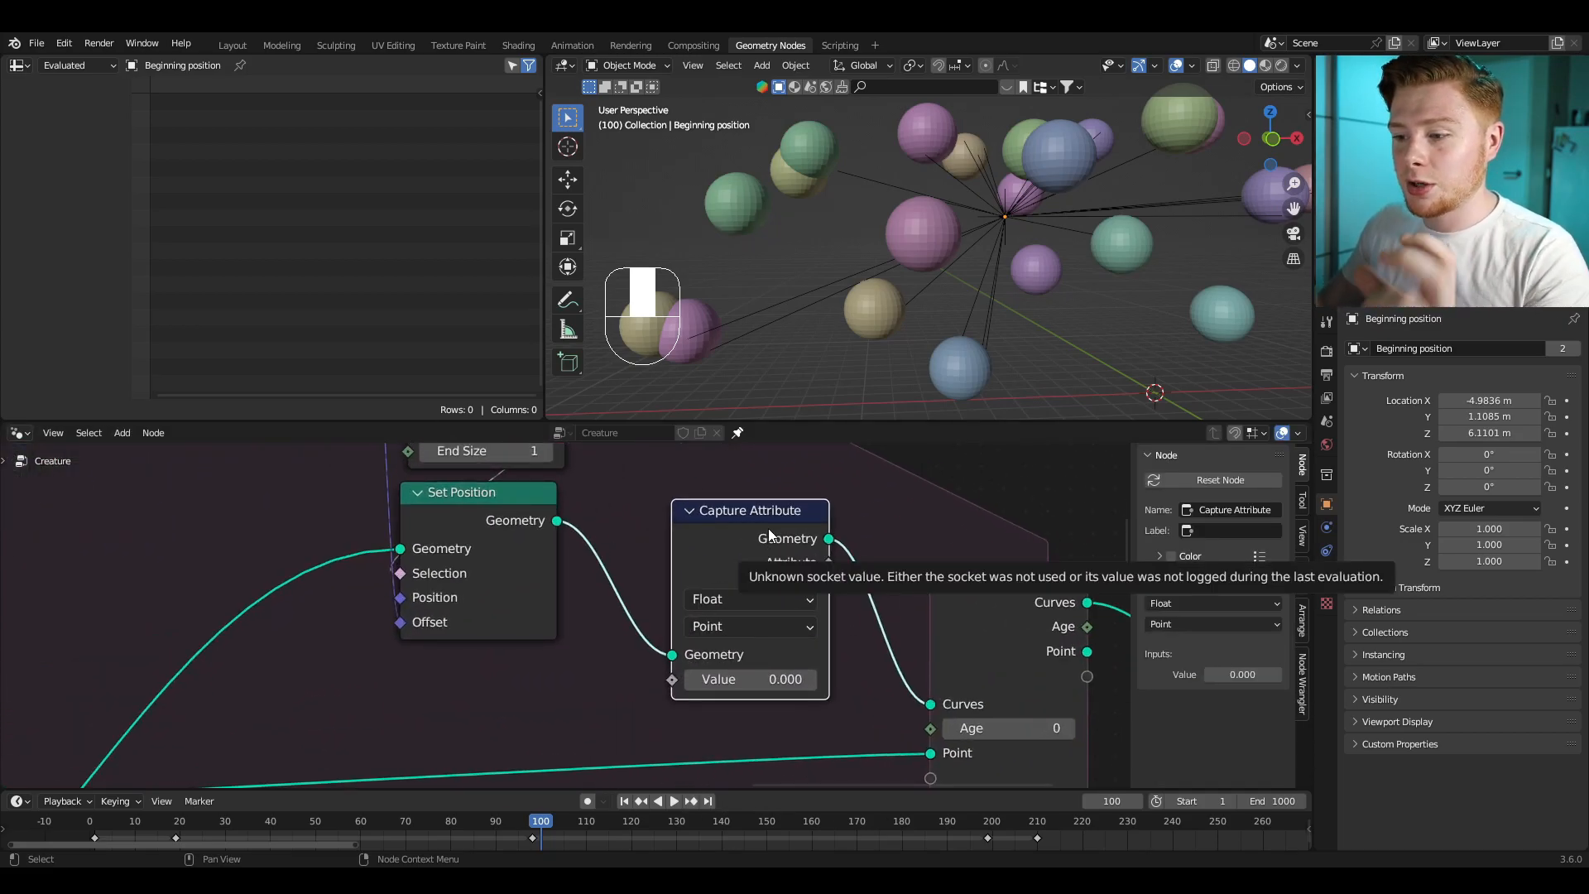
middle_click_drag(773, 612, 745, 586)
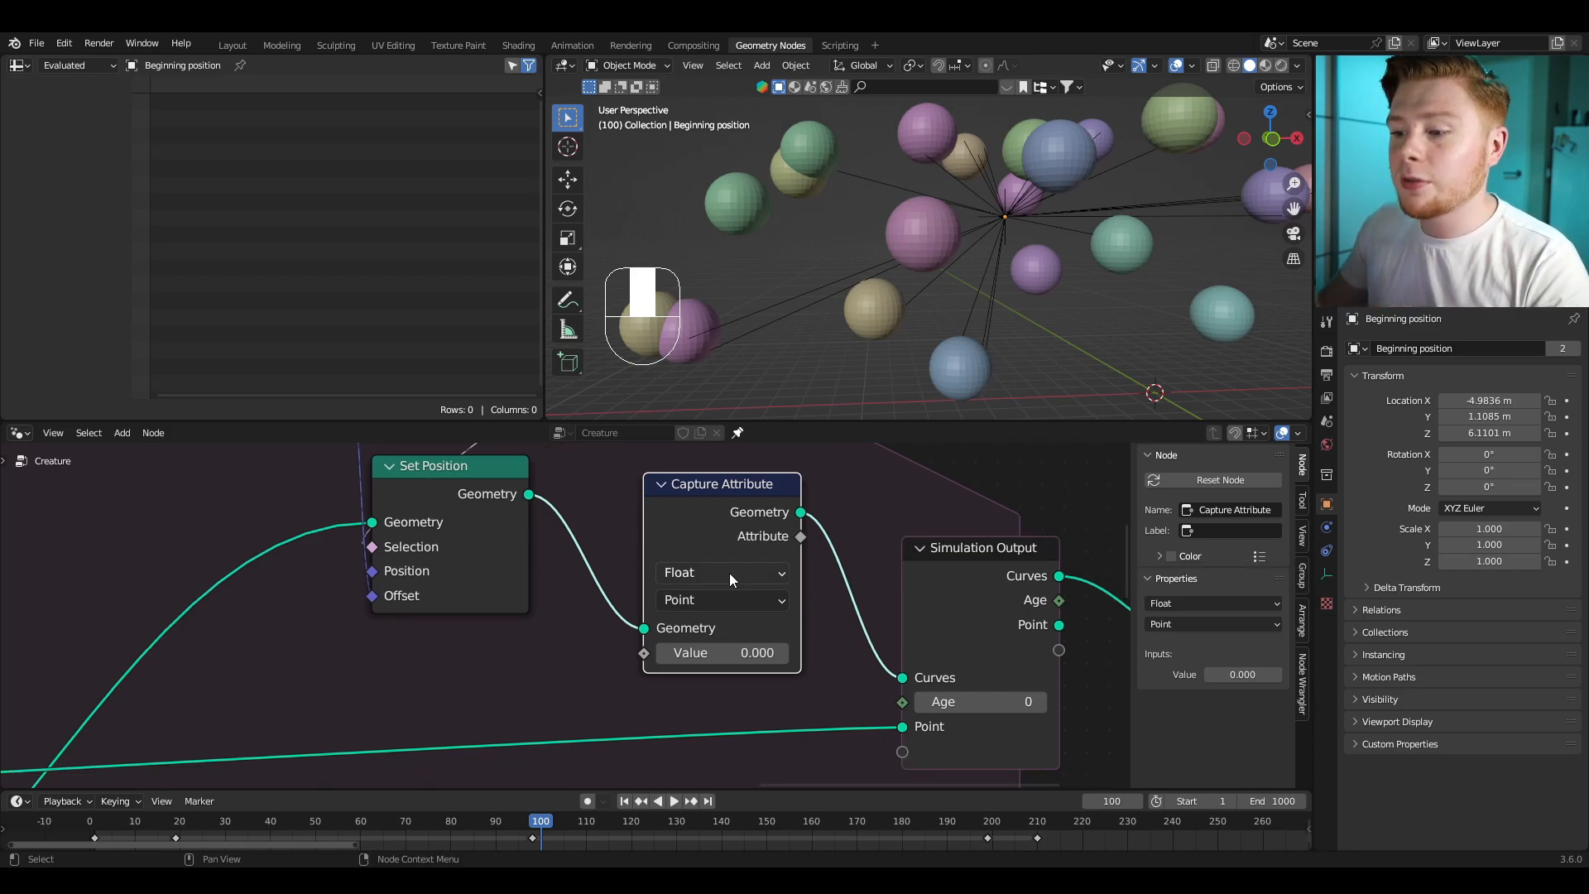
left_click(726, 573)
left_click(710, 622)
middle_click_drag(634, 673, 720, 634)
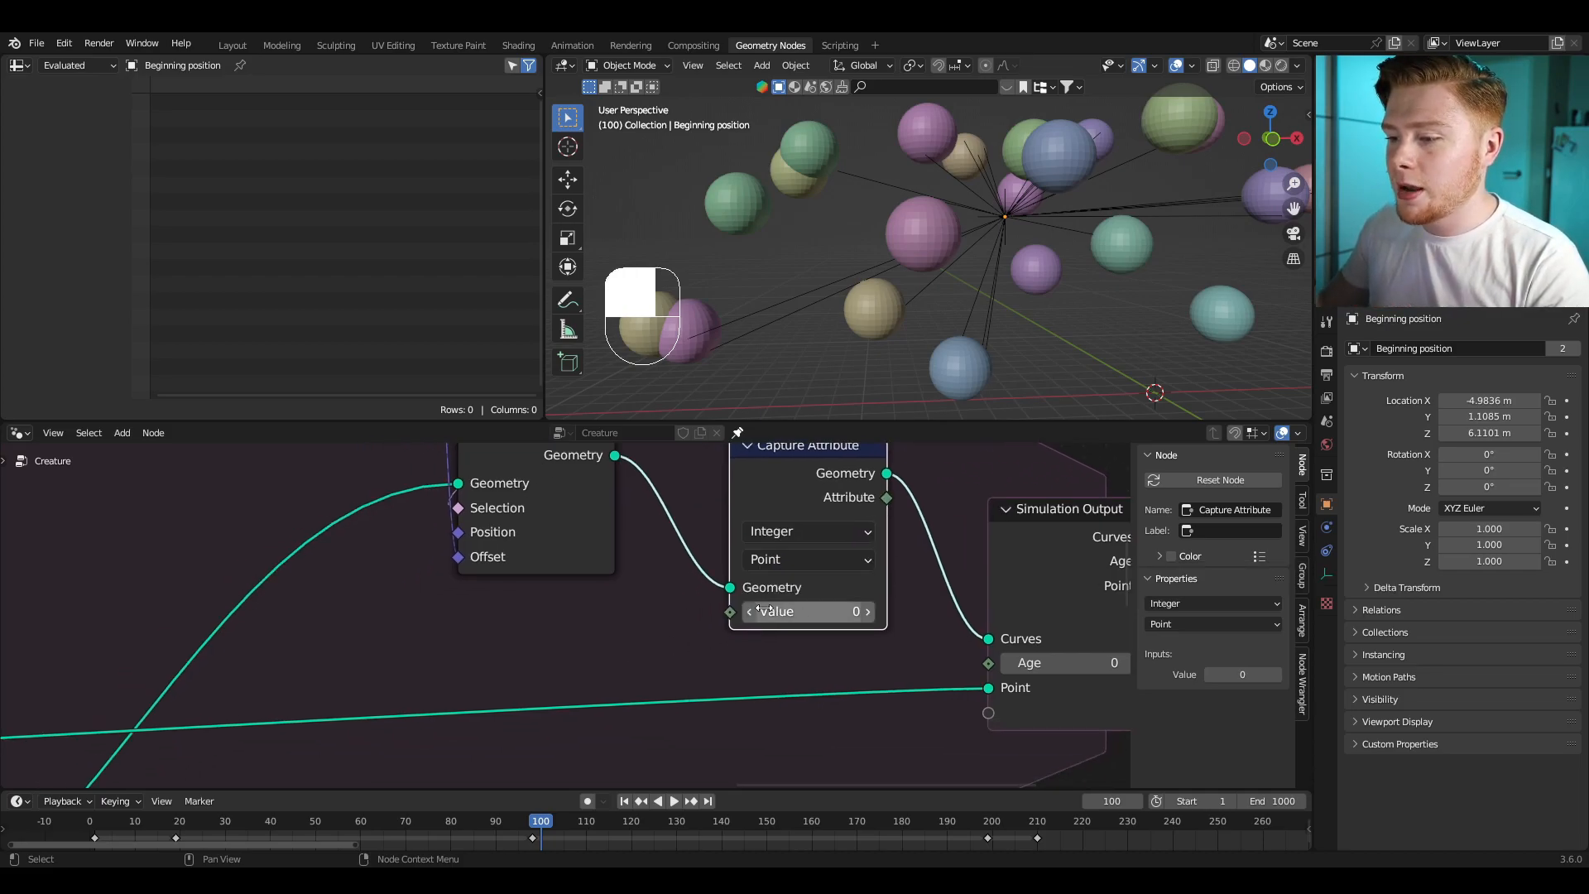
Step: Connect the Simulation Input's Age to Capture Attribute's Value, and its Attribute output to the Simulation Output's Age
scroll(745, 635, "down", 8)
left_click_drag(67, 651, 878, 590)
scroll(994, 583, "up", 8)
left_click_drag(629, 495, 726, 661)
left_click(608, 678)
scroll(591, 677, "down", 4)
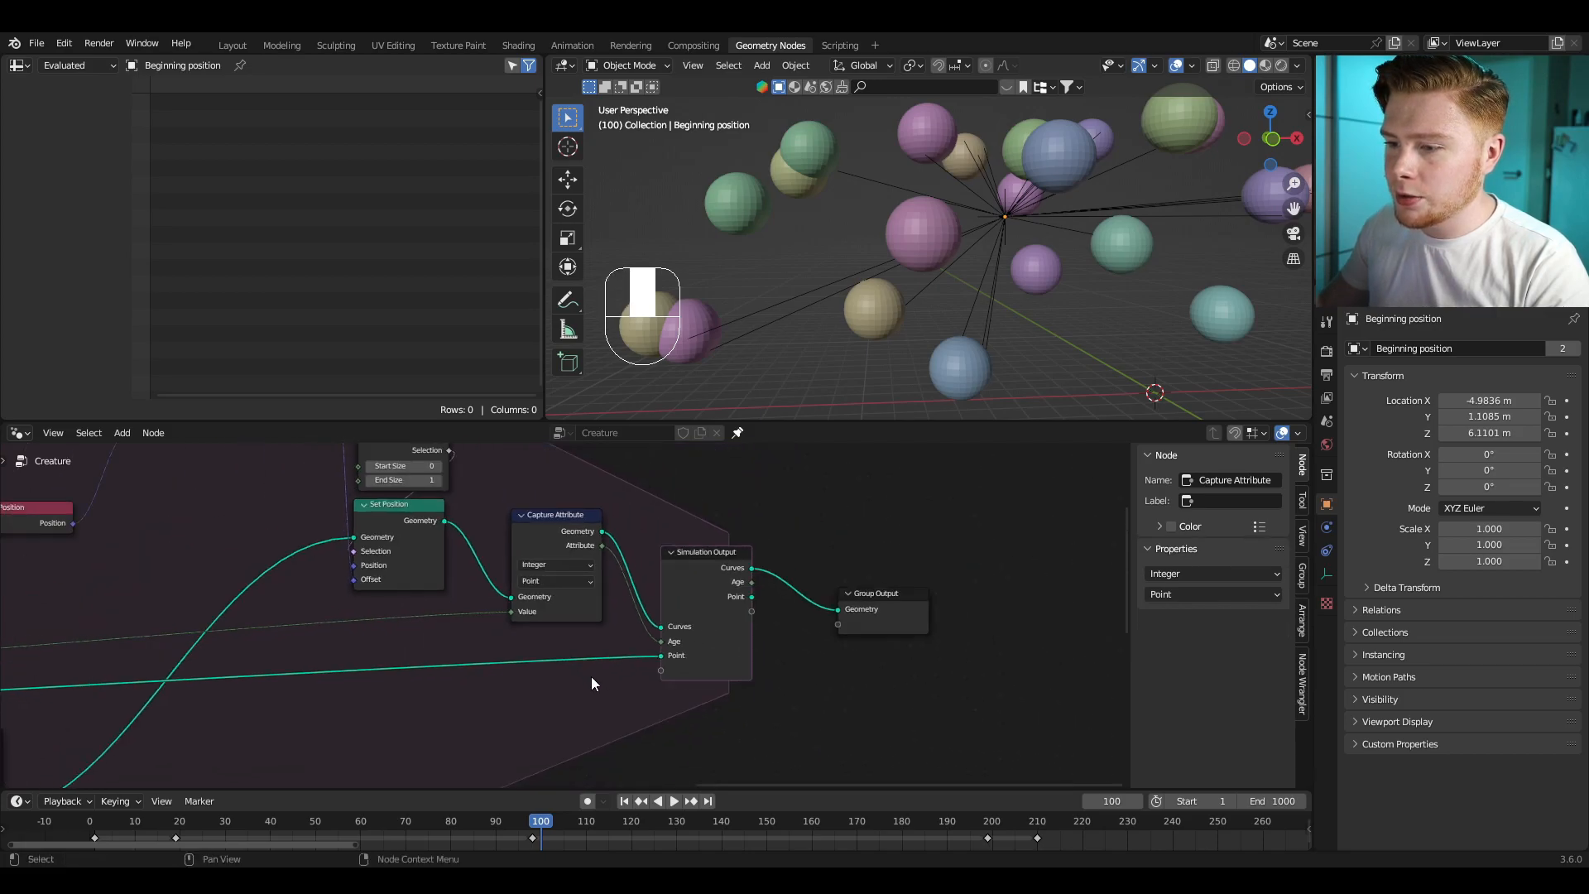
Step: Insert an Add Math node between Capture Attribute's Attribute output and the Simulation Output's Age, placed below Capture Attribute
middle_click_drag(591, 677, 643, 652)
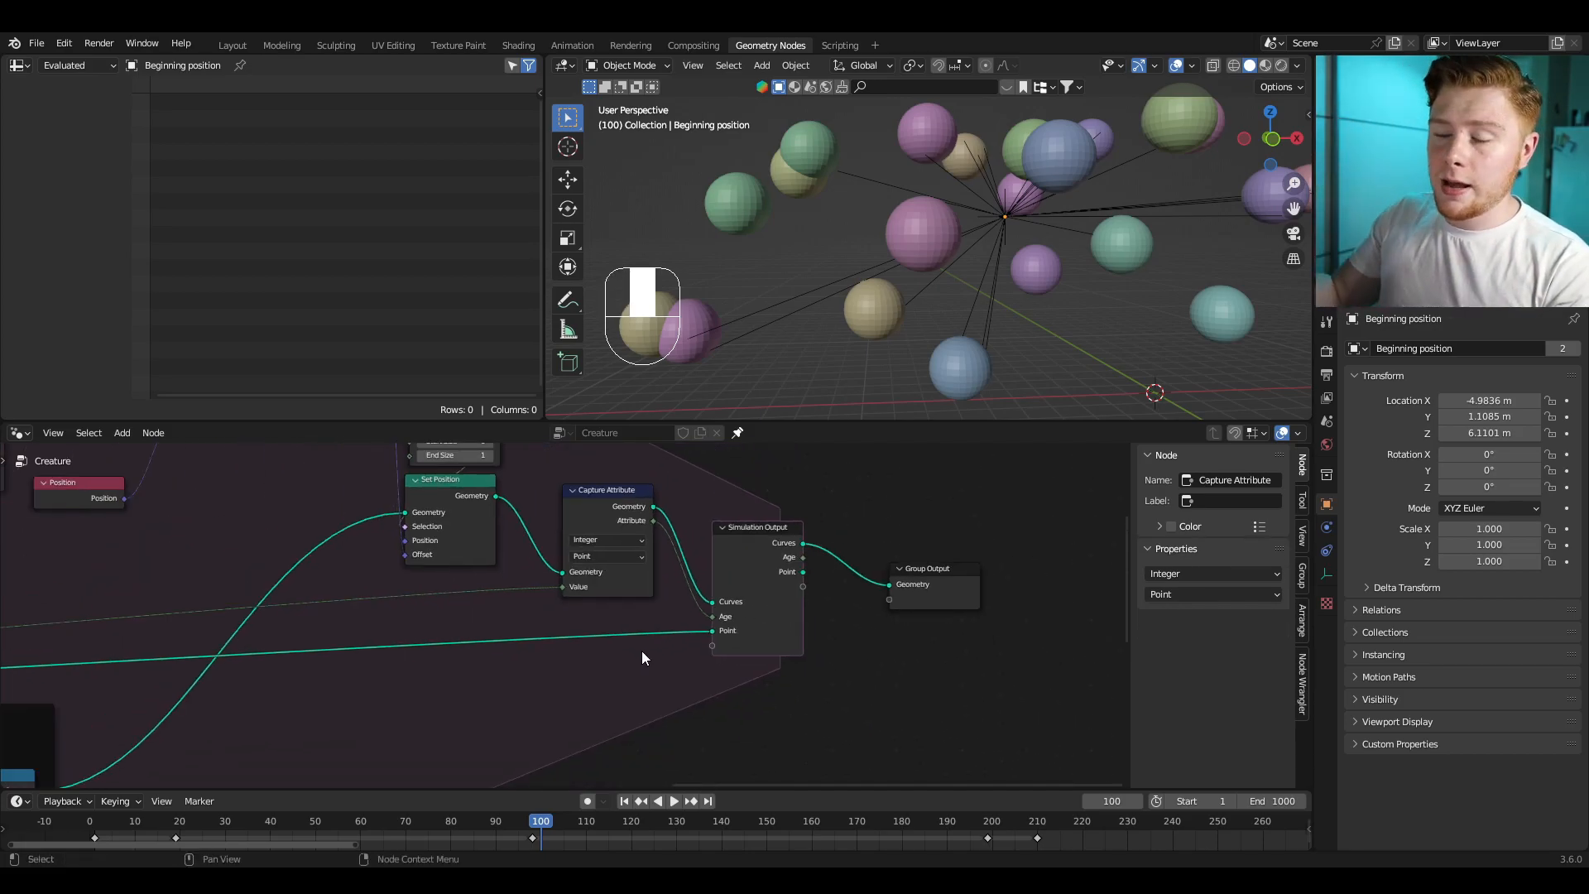
key("shift+a")
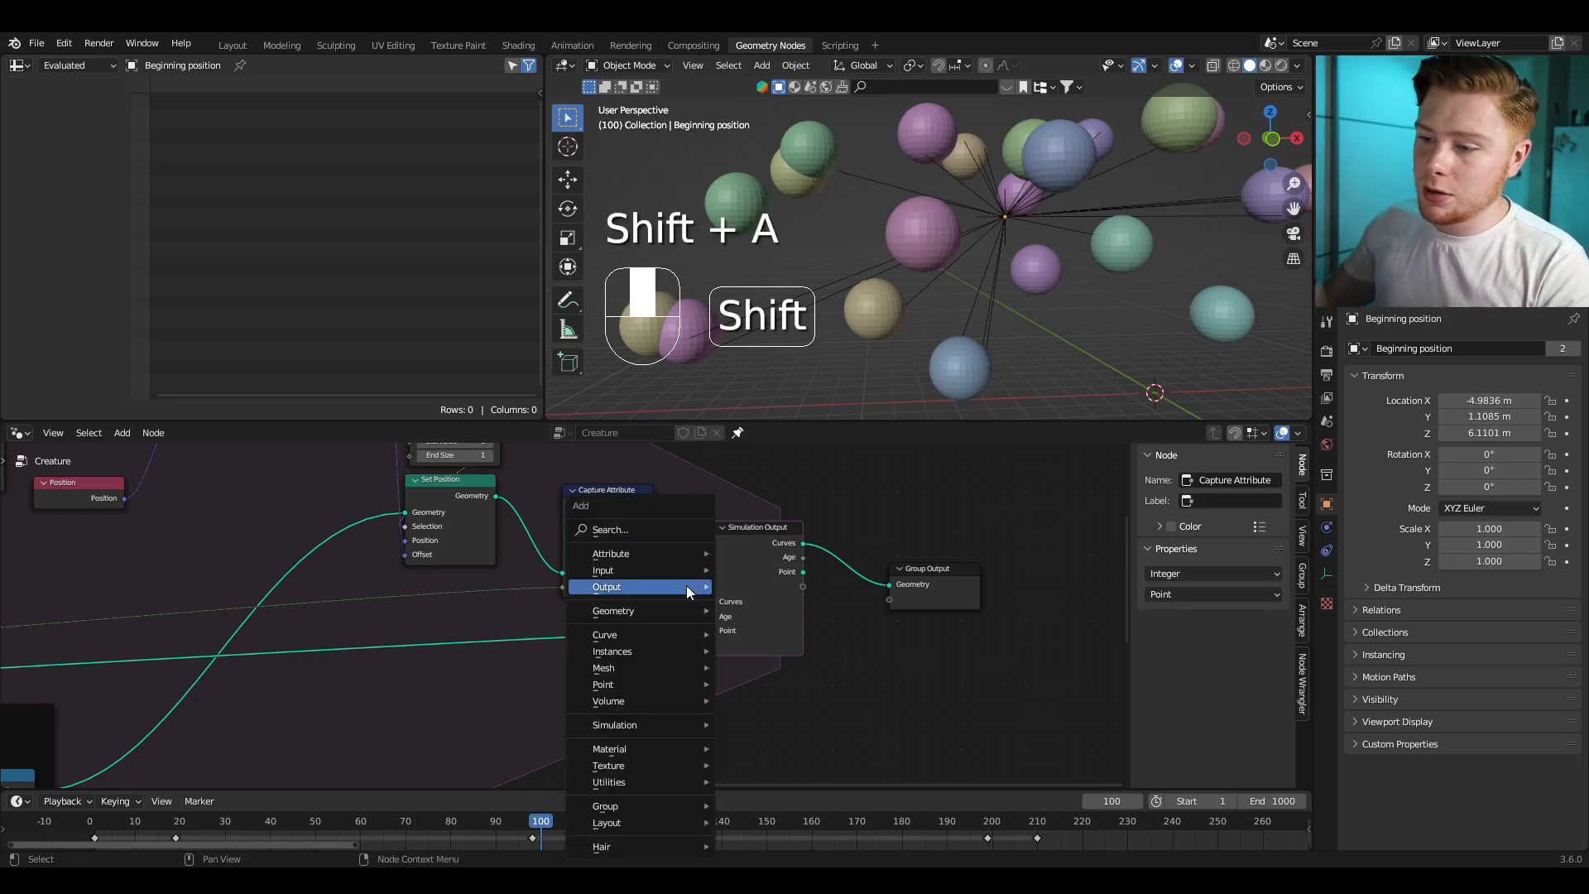
left_click(651, 530)
type("add")
key("Return")
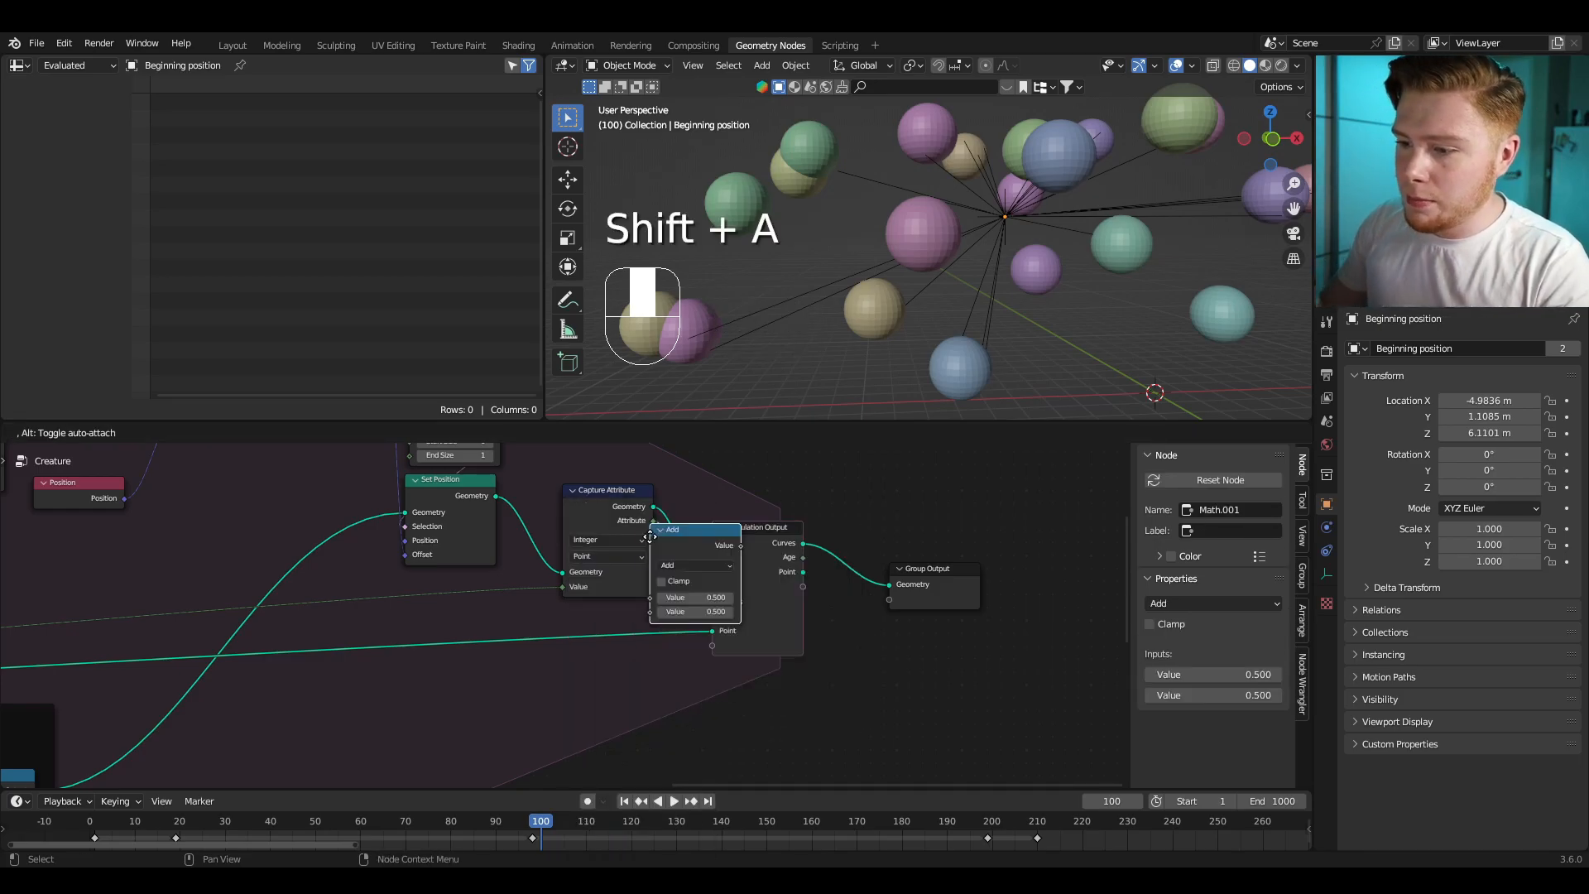
left_click(693, 606)
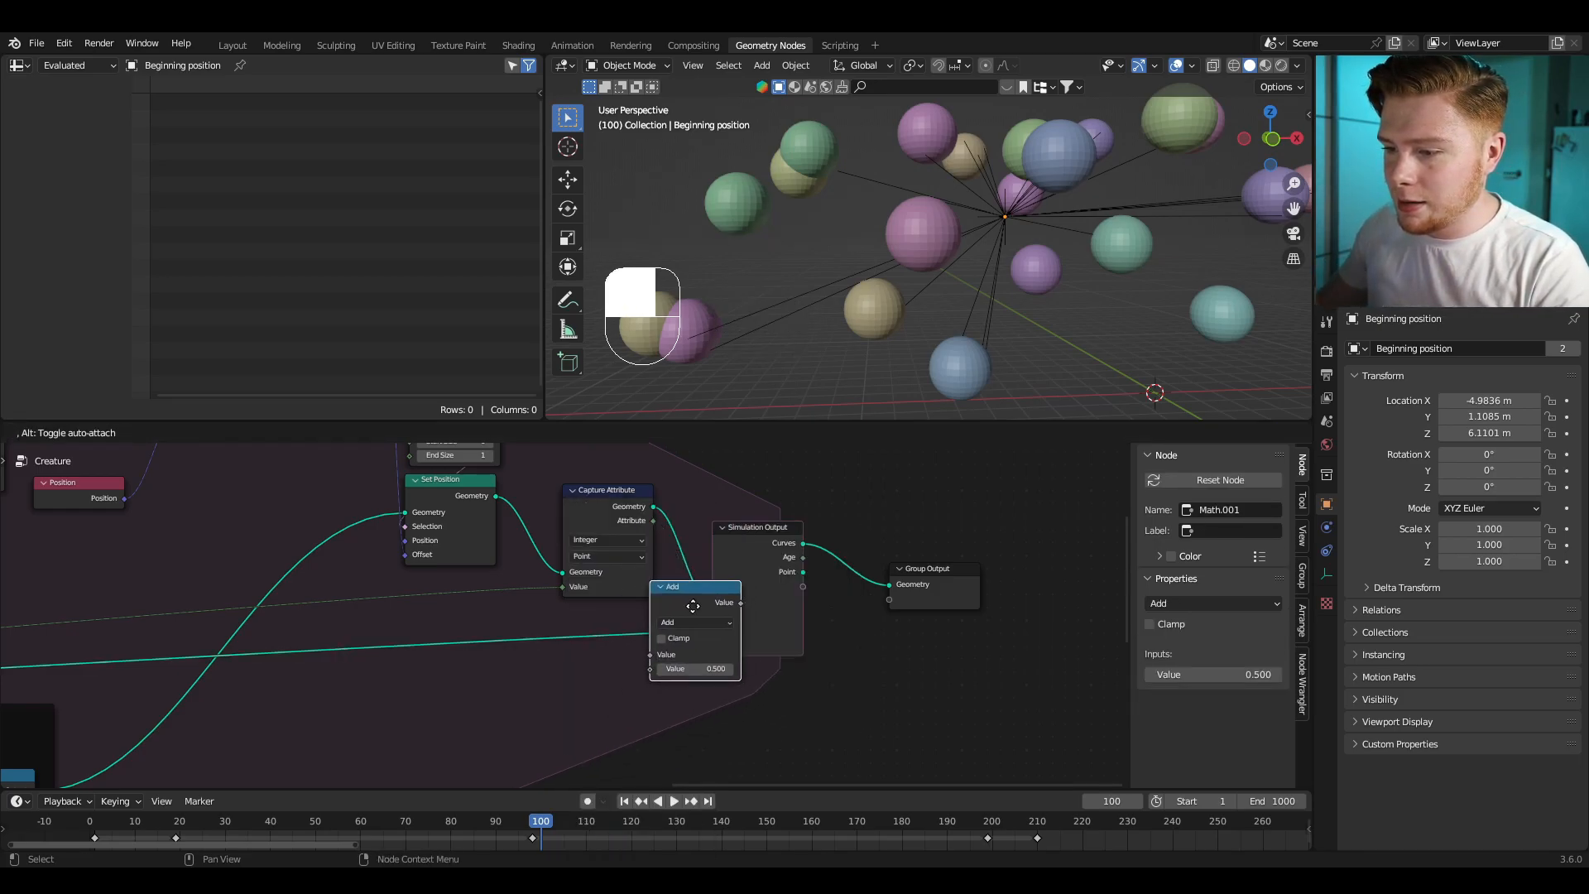
left_click_drag(693, 606, 609, 625)
Step: Set the Add node's second value to 1 so Age increases each frame
left_click(693, 704)
double_click(618, 689)
type("1")
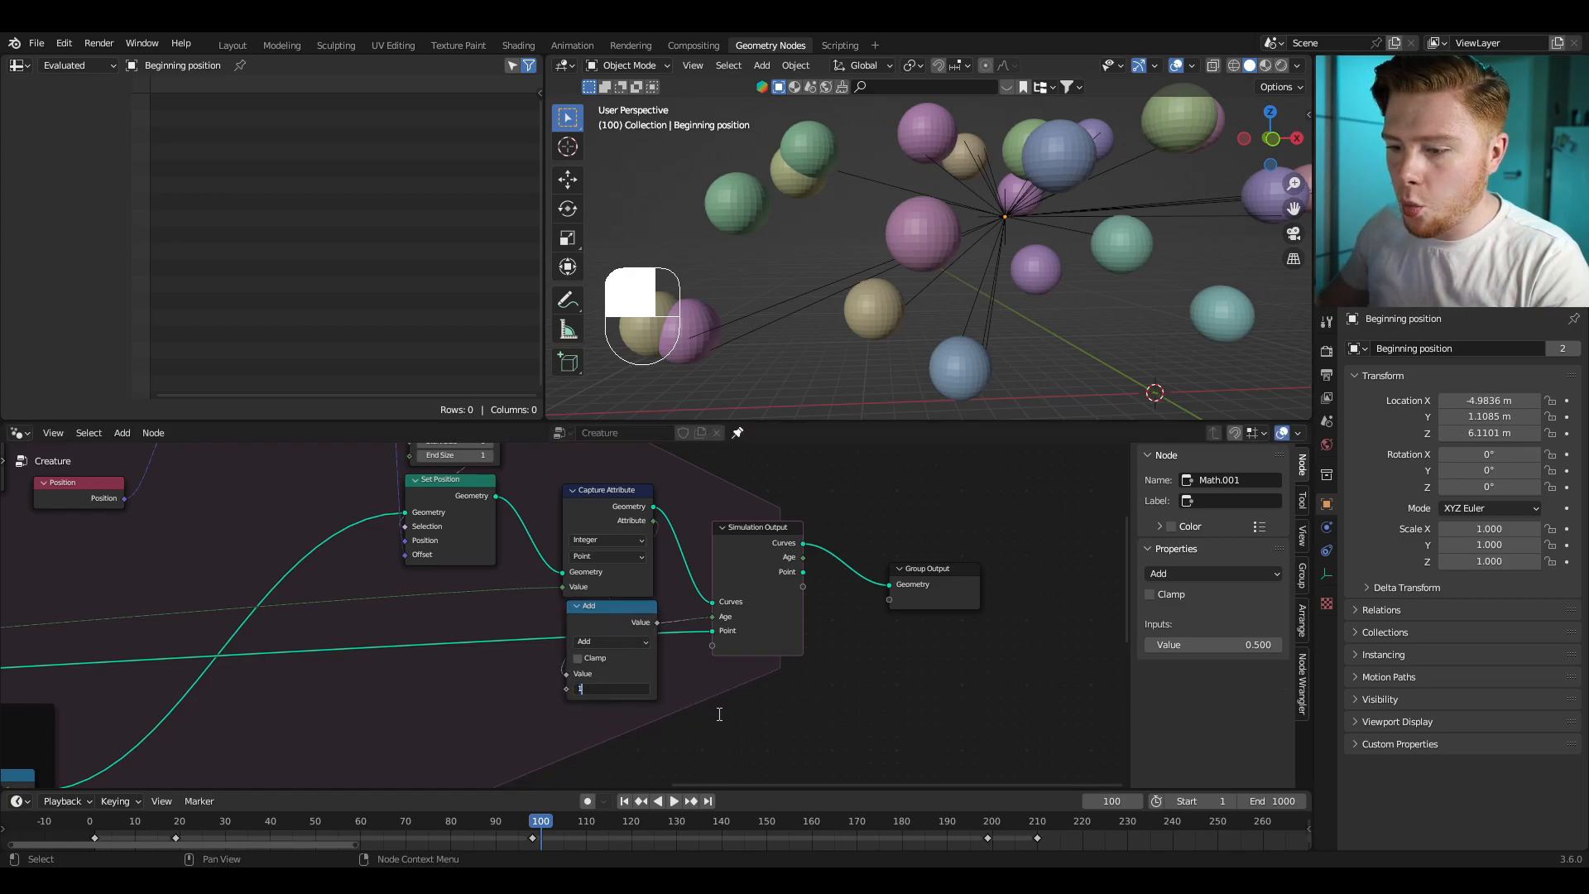
key("Return")
Step: Add a Greater Than Compare node near the Simulation Input and set its data type to Integer
middle_click_drag(816, 720, 596, 579)
key("shift+a")
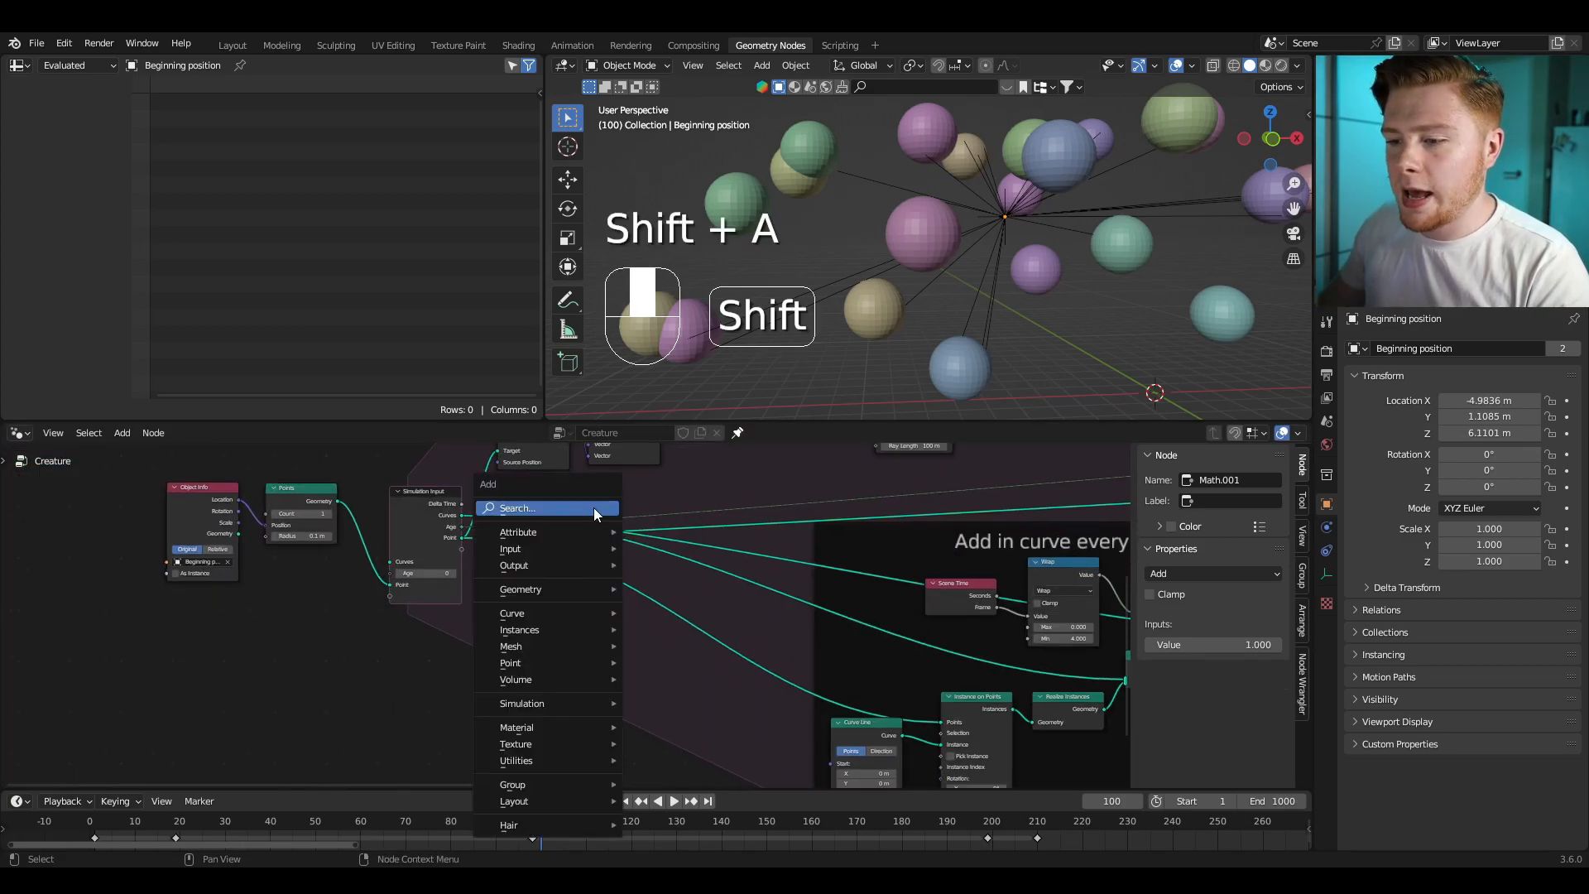
left_click(593, 508)
type("comp")
key("Return")
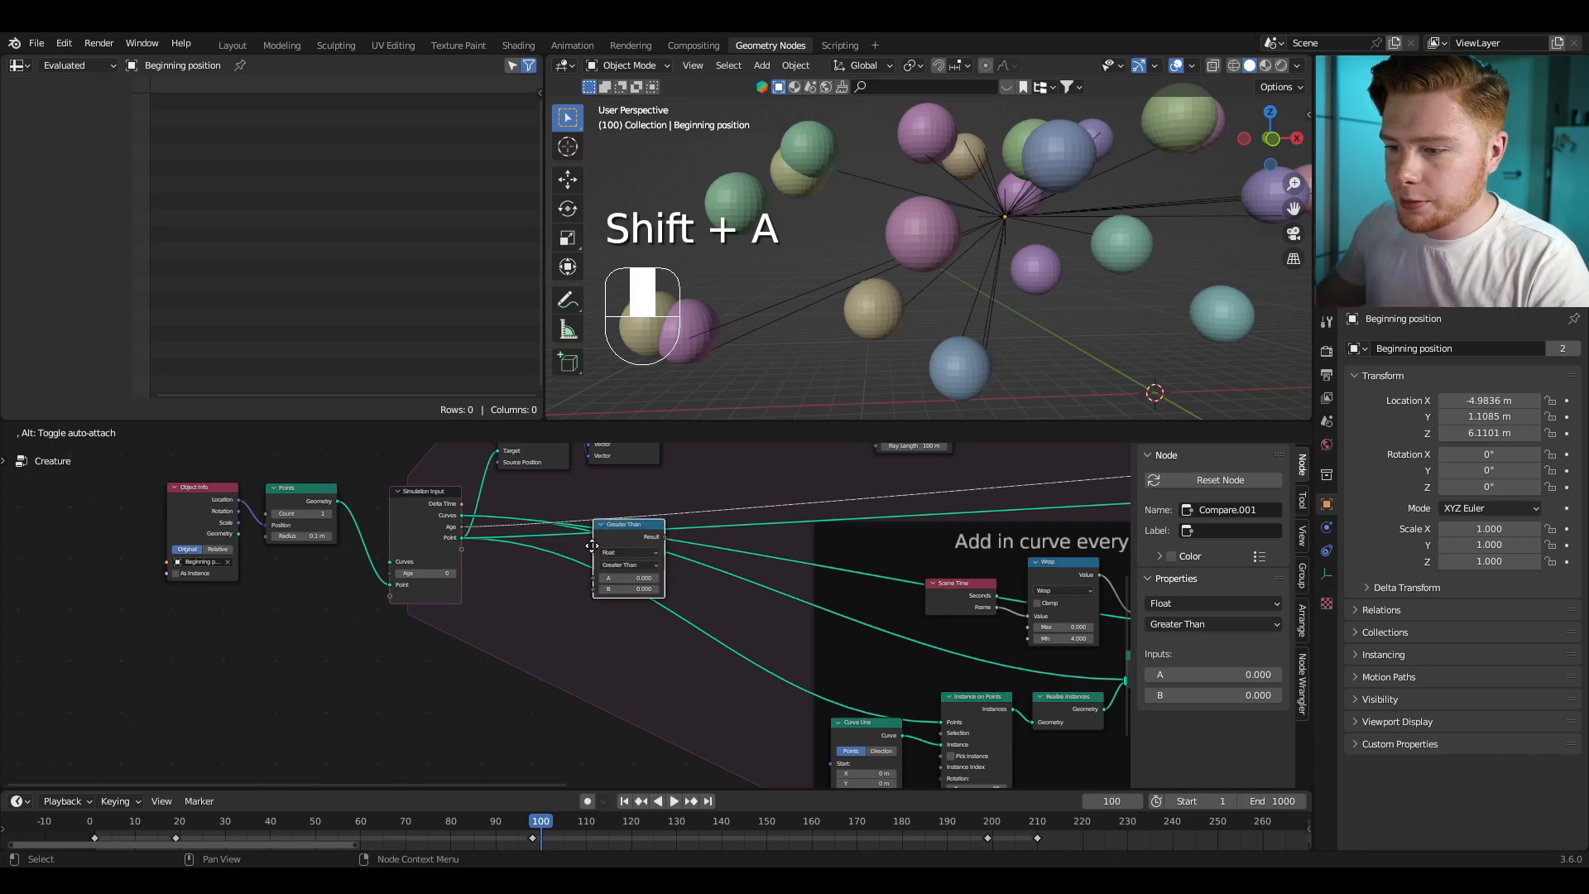
left_click(593, 546)
scroll(578, 629, "up", 2)
left_click(568, 636)
left_click(571, 673)
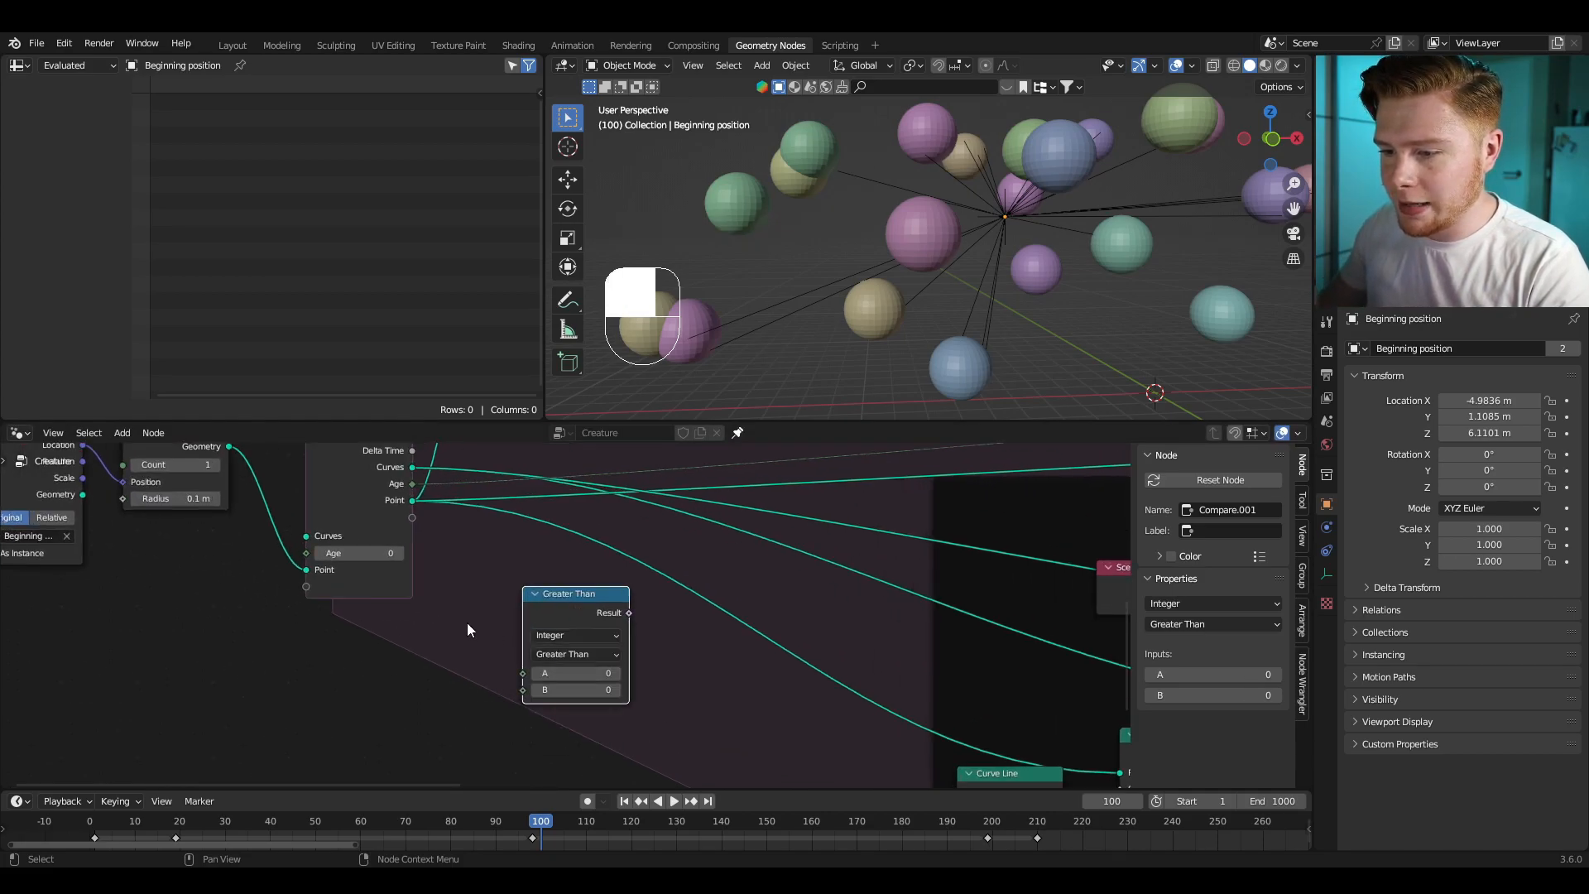
Step: Connect the Simulation Input's Age to the Greater Than node's A and set B to 30
middle_click_drag(467, 622, 569, 650)
left_click_drag(514, 513, 625, 701)
scroll(625, 701, "up", 2)
middle_click_drag(712, 766, 587, 690)
left_click(587, 690)
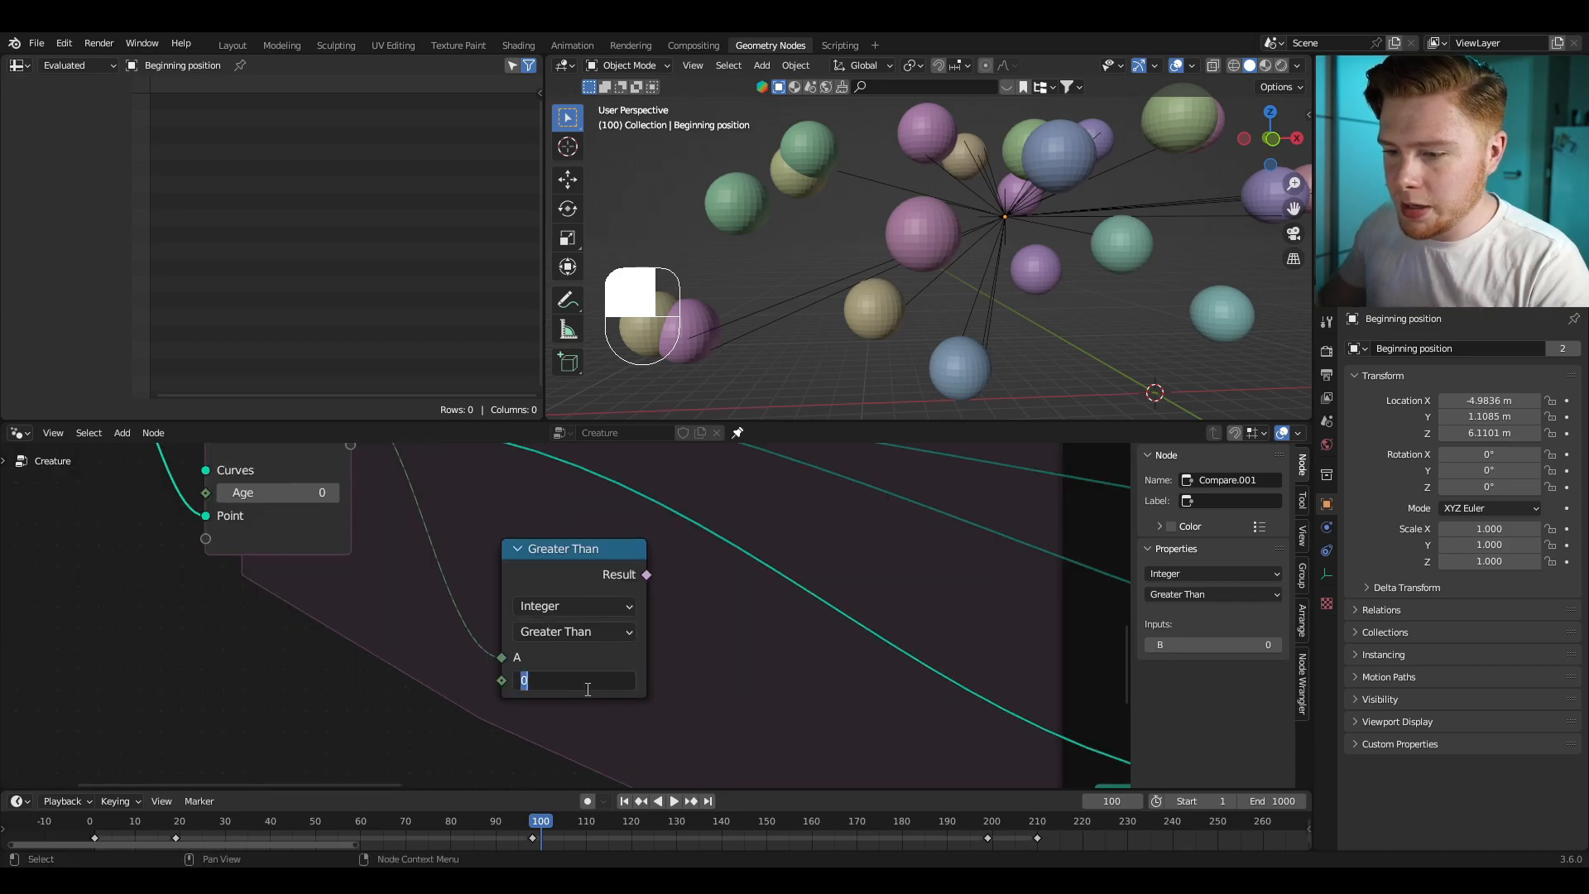
type("30")
key("Return")
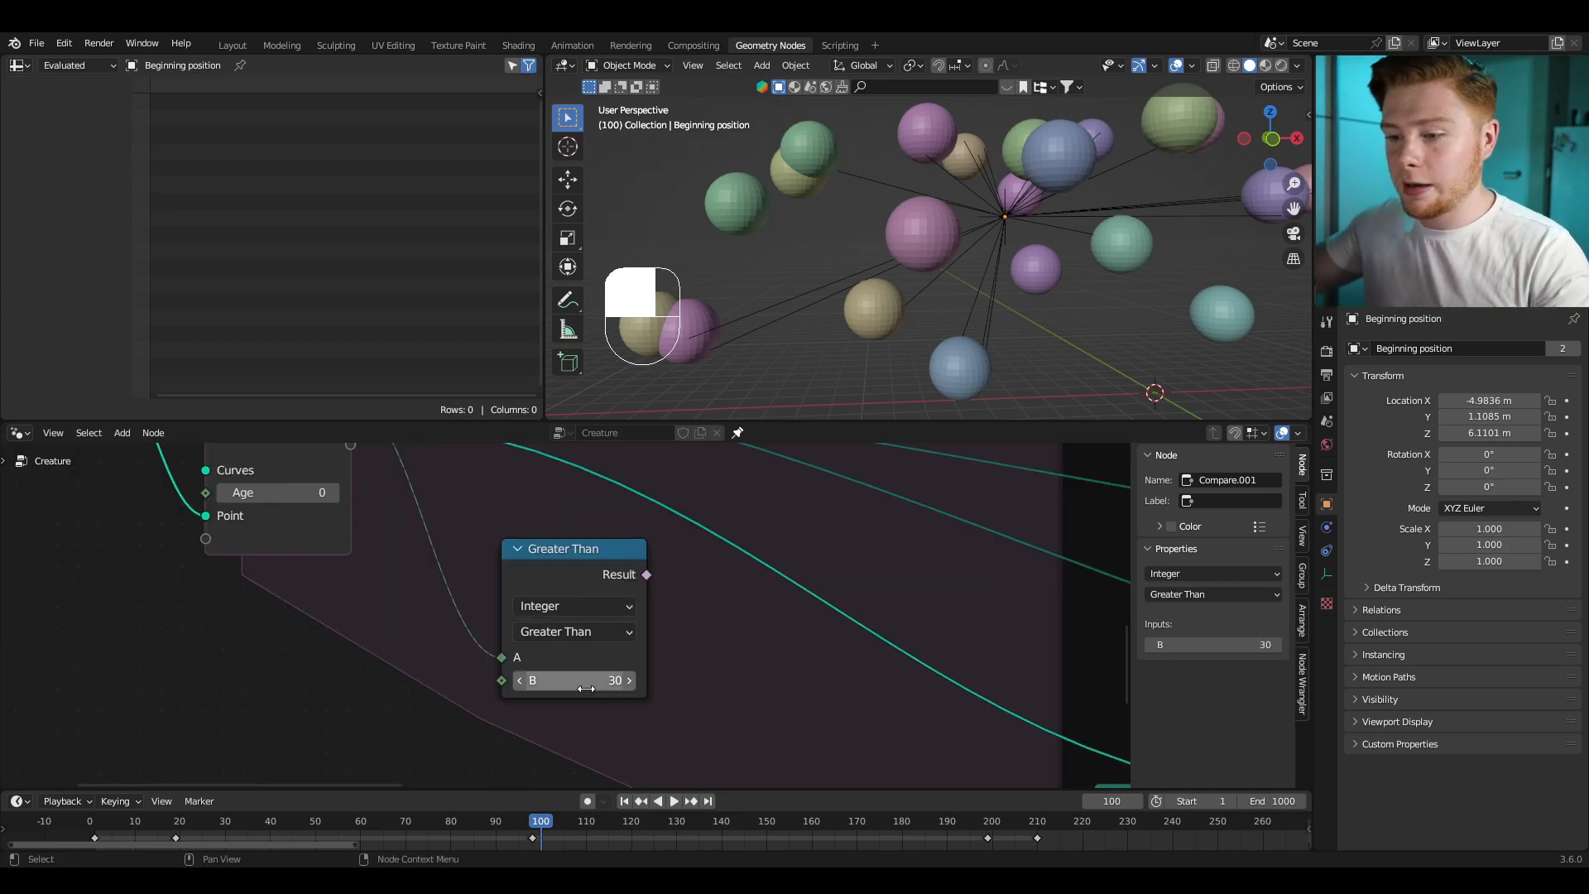
Step: Move the Greater Than node above the Scale node, and shift the nodes from Endpoint Selection to Group Output away to make room
left_click(586, 554)
scroll(586, 555, "down", 4)
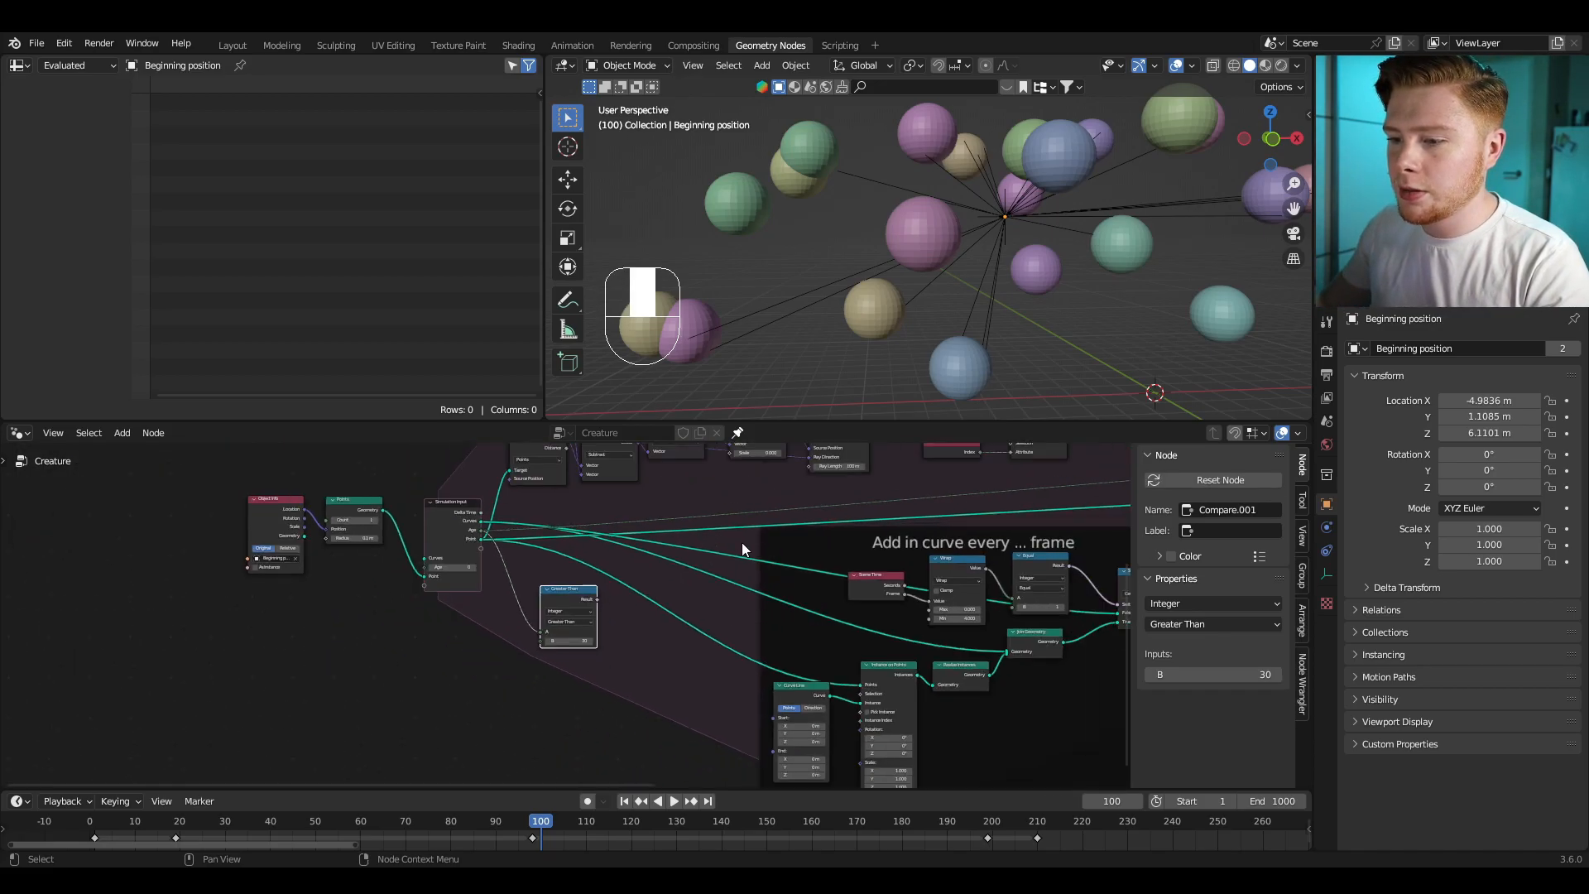
scroll(741, 543, "down", 4)
key("g")
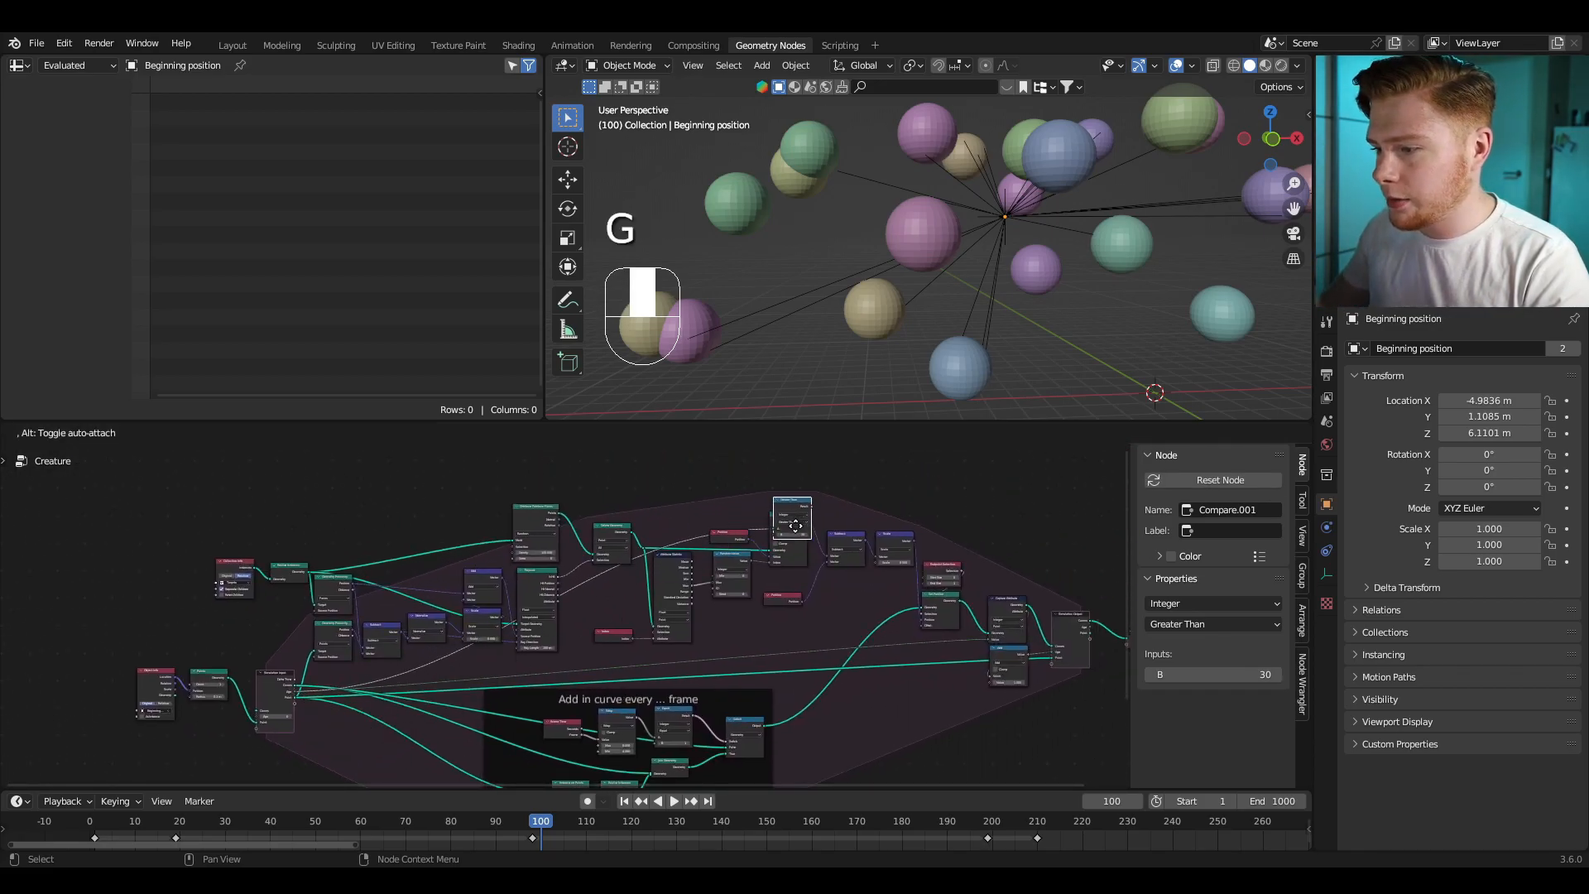
left_click(892, 519)
left_click_drag(972, 499, 555, 766)
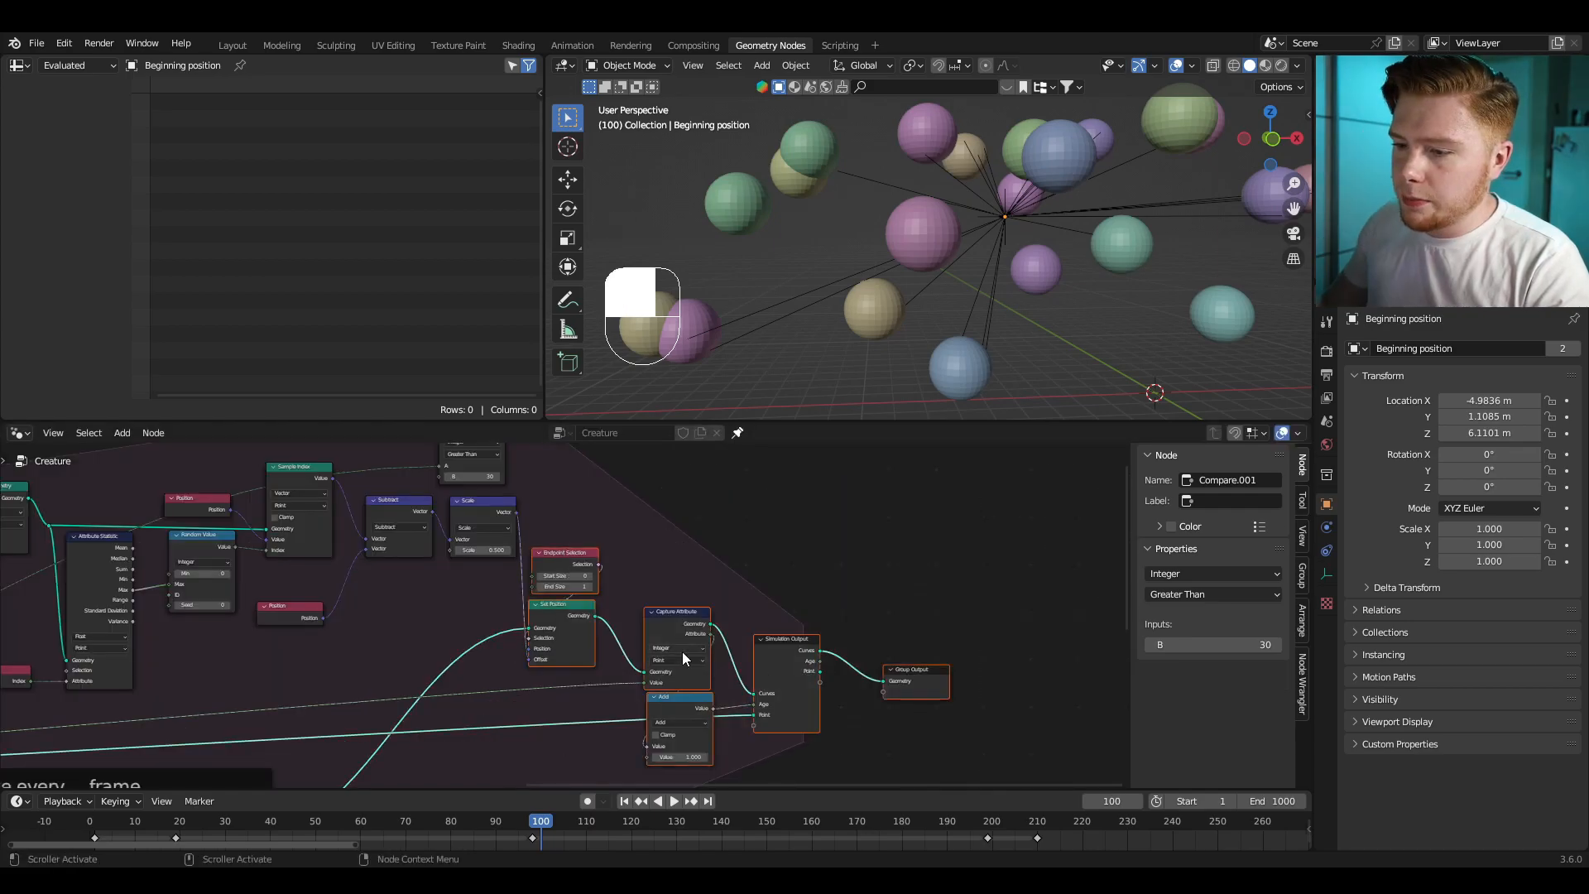
key("g")
left_click(814, 651)
Step: Add a Switch node of type Vector and insert it between the Scale node and Set Position's Offset, feeding Scale into False
middle_click_drag(672, 503, 695, 594)
scroll(695, 595, "up", 2)
key("shift+a")
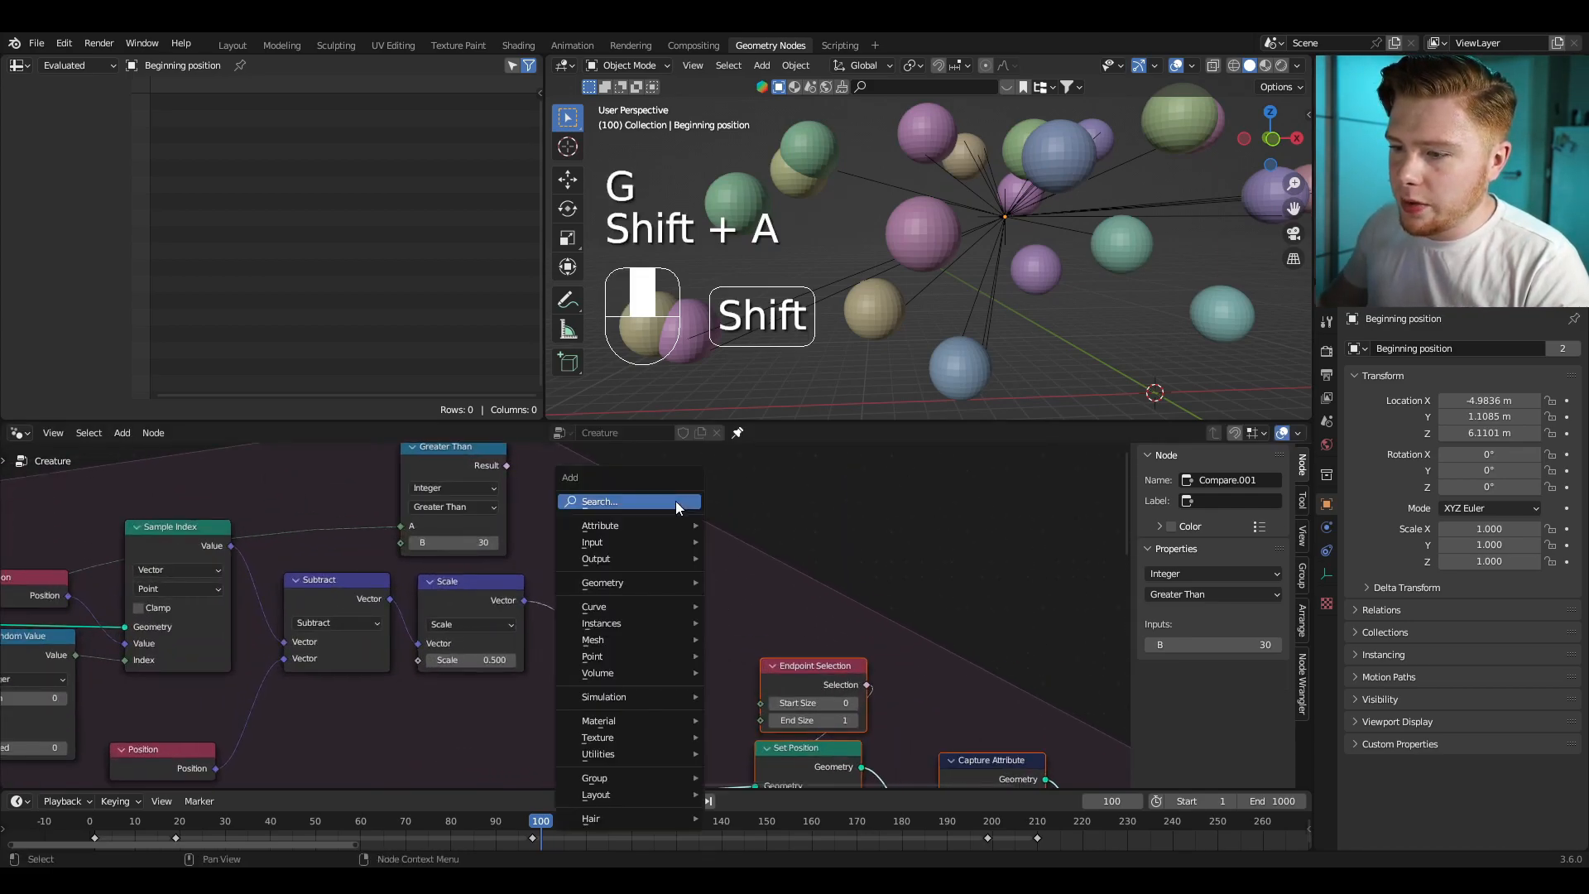
type("sw")
key("Return")
left_click(646, 503)
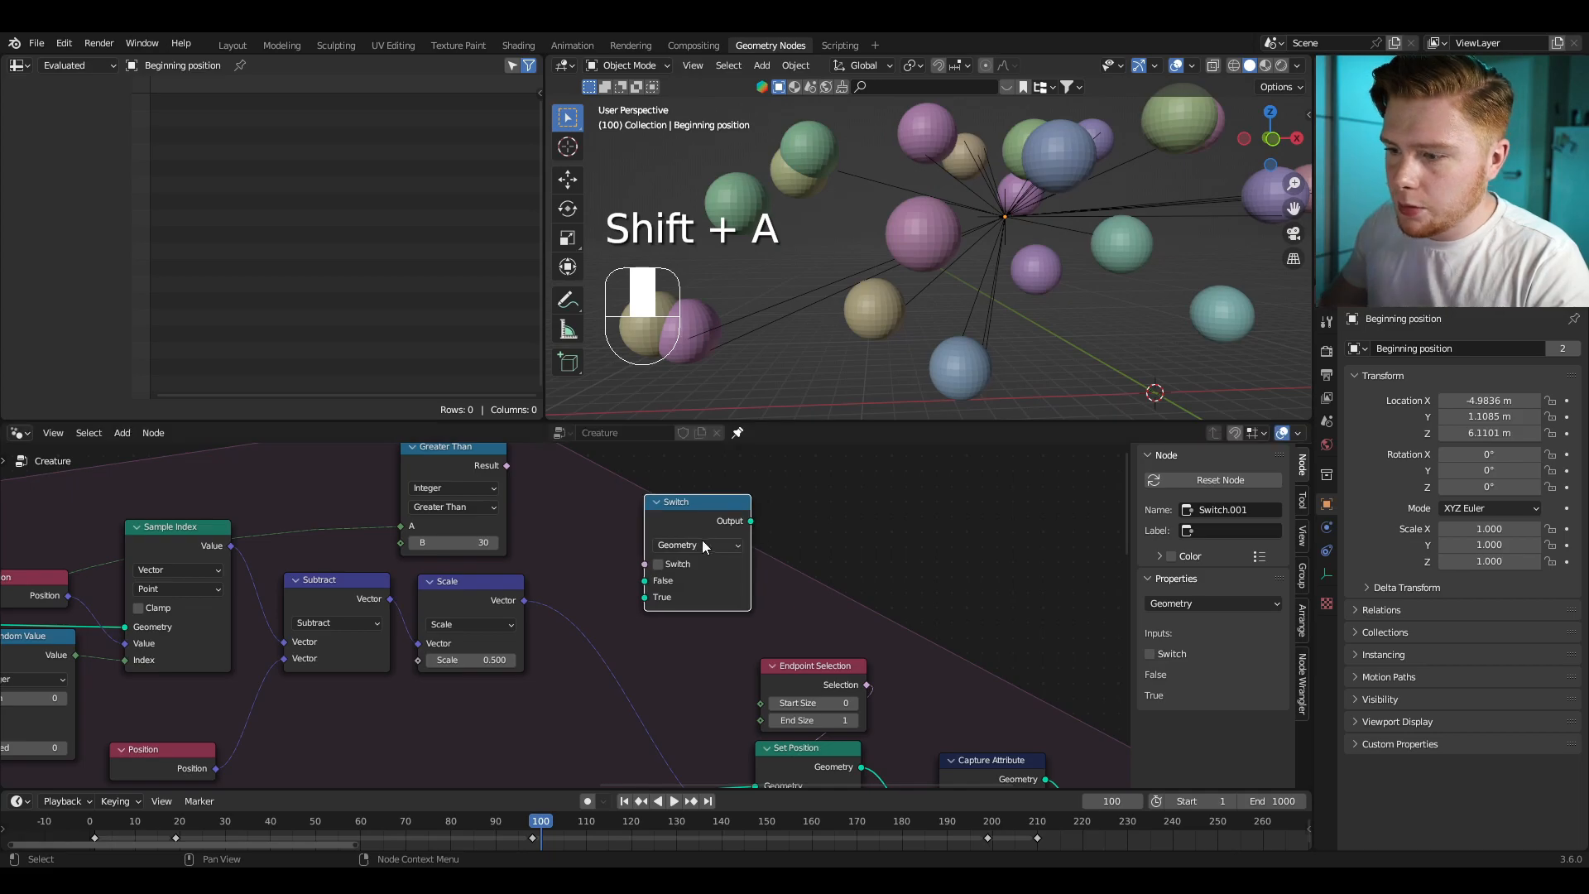
left_click(704, 542)
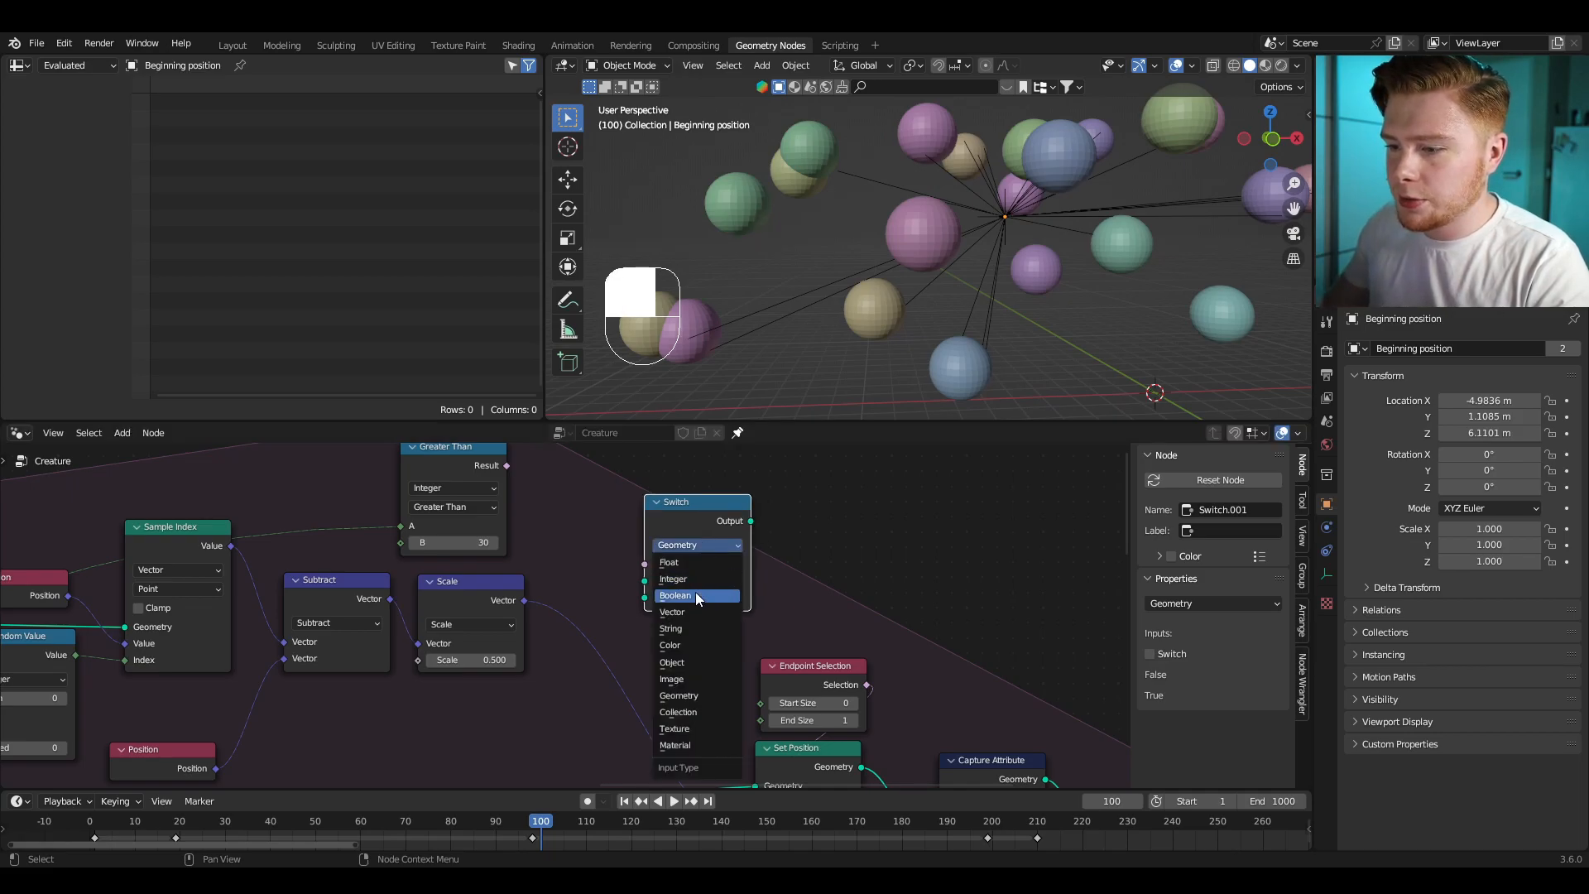
left_click(672, 611)
left_click_drag(692, 505, 637, 524)
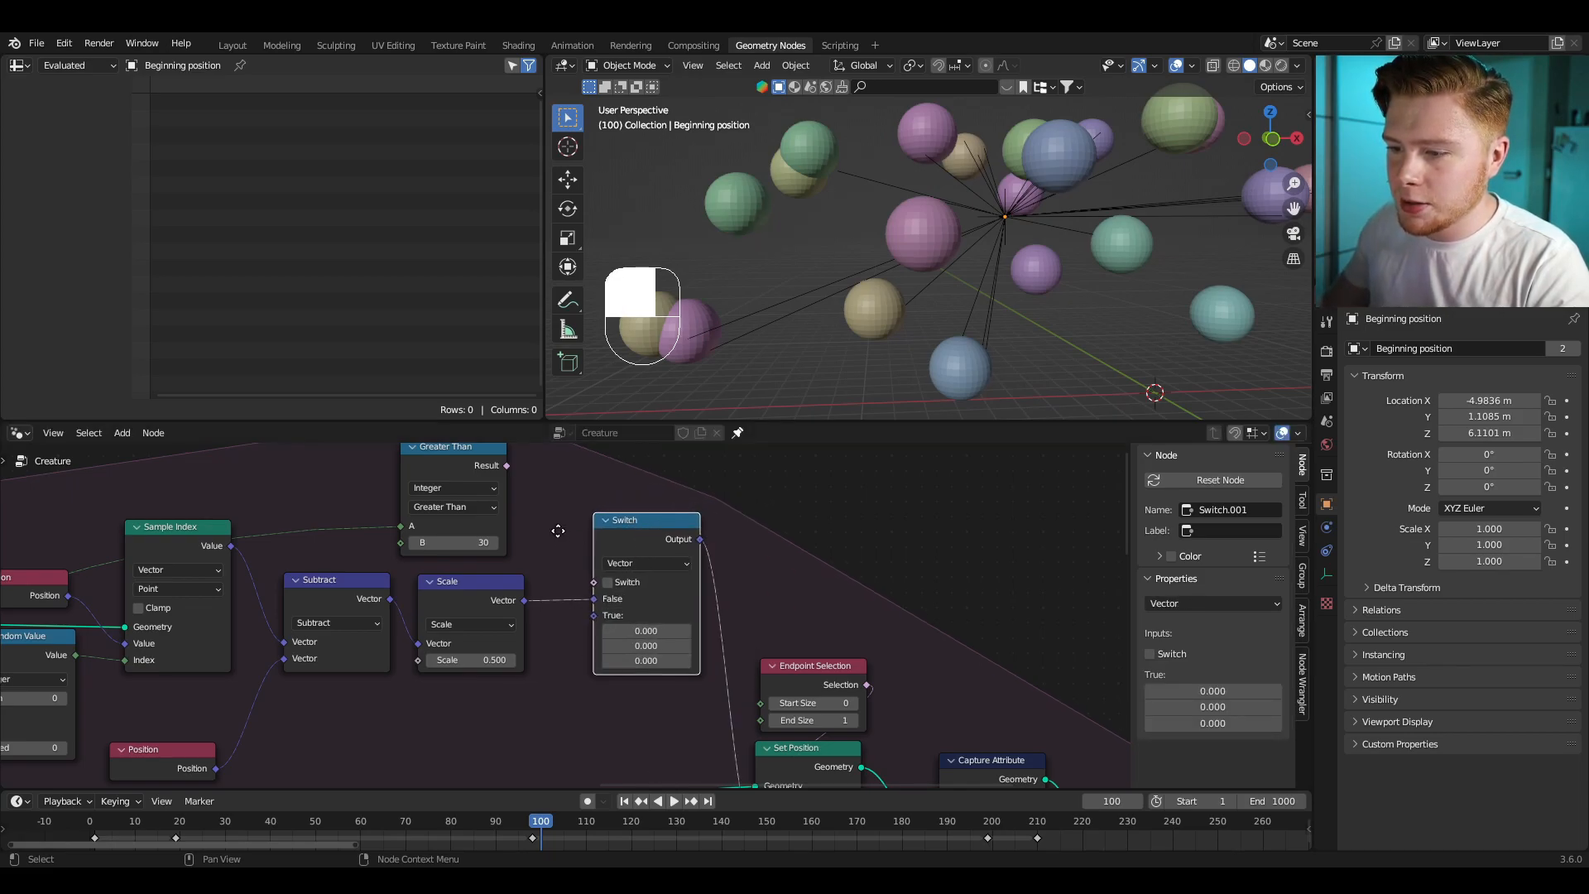
Step: Connect the Greater Than node's Result to the Switch node's Switch input
middle_click_drag(557, 530, 583, 578)
scroll(582, 578, "up", 1)
left_click_drag(681, 584, 650, 588)
left_click_drag(529, 506, 553, 524)
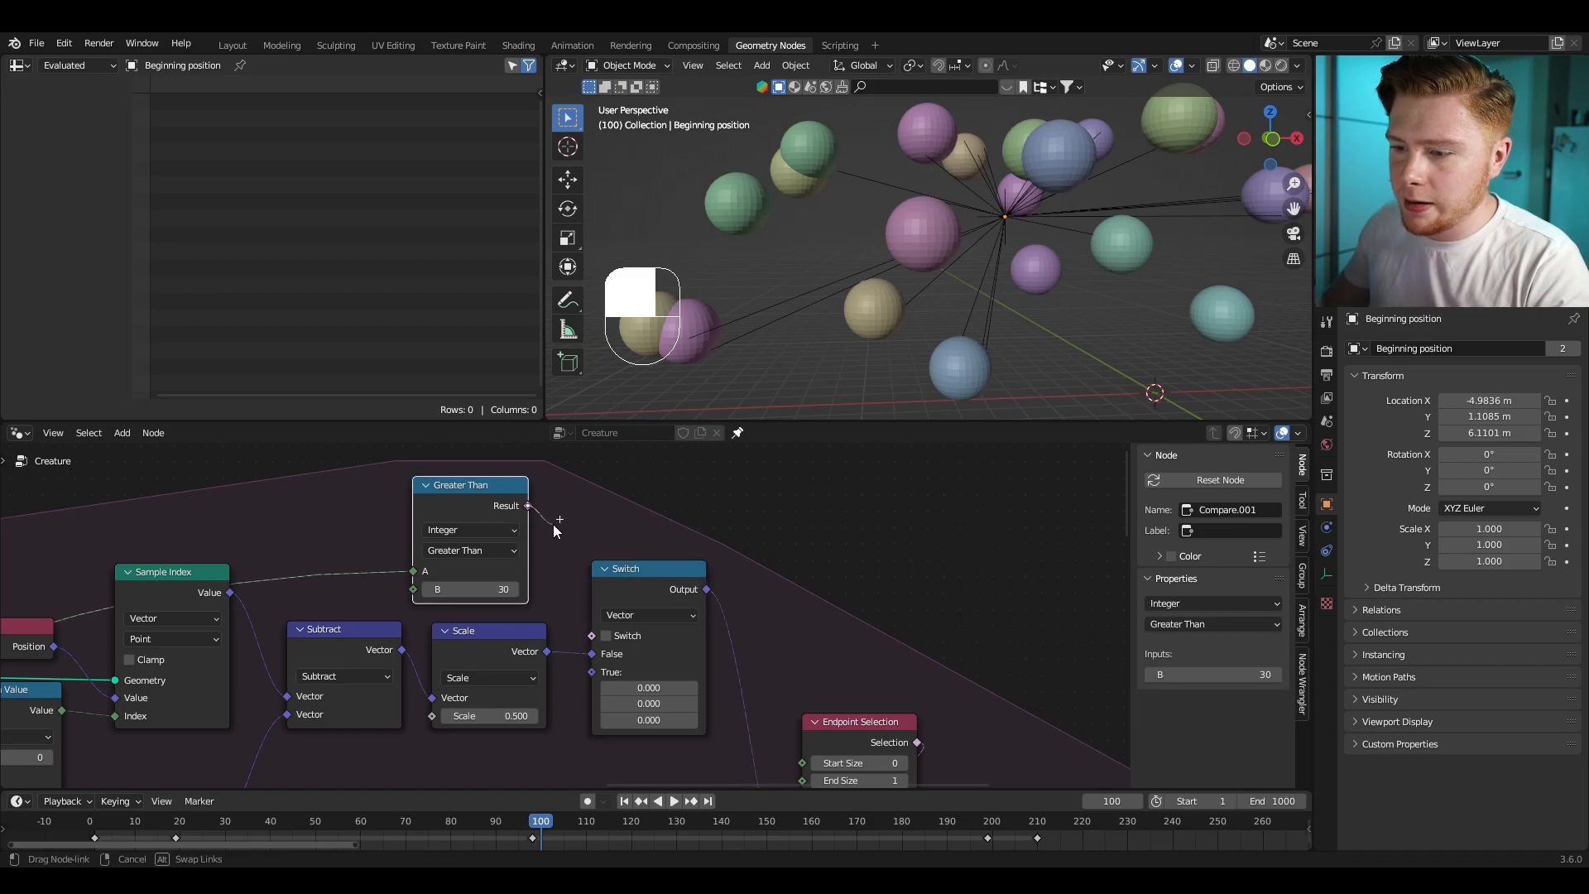
left_click_drag(560, 590, 591, 635)
Step: Add a Geometry Proximity node below the Subtract node and set its target type to Points
scroll(592, 636, "up", 2)
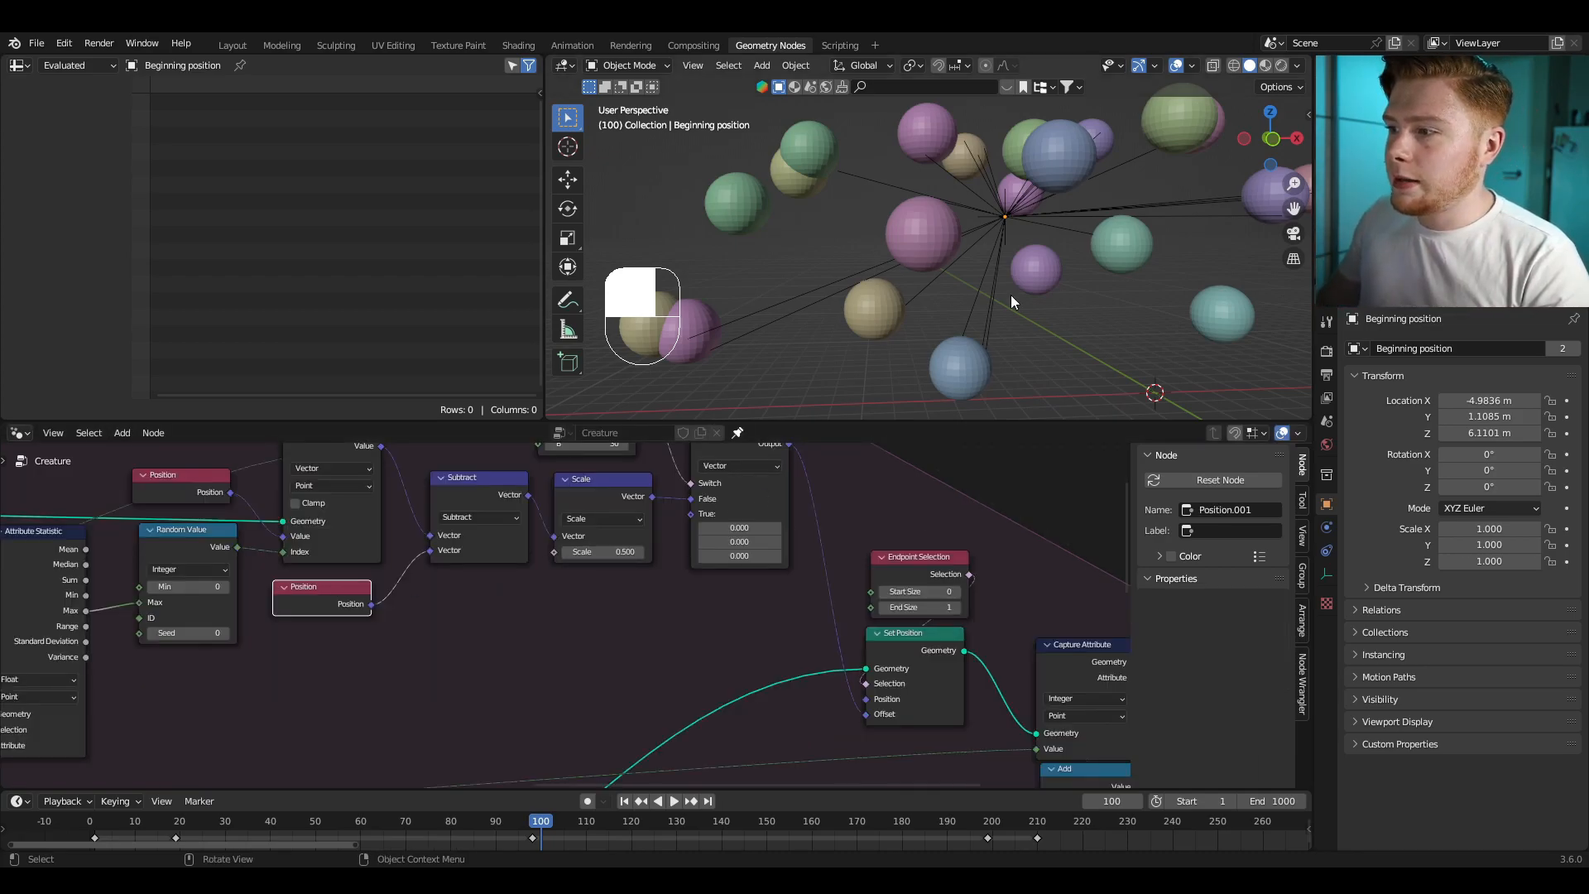
key("shift+a")
type("geo")
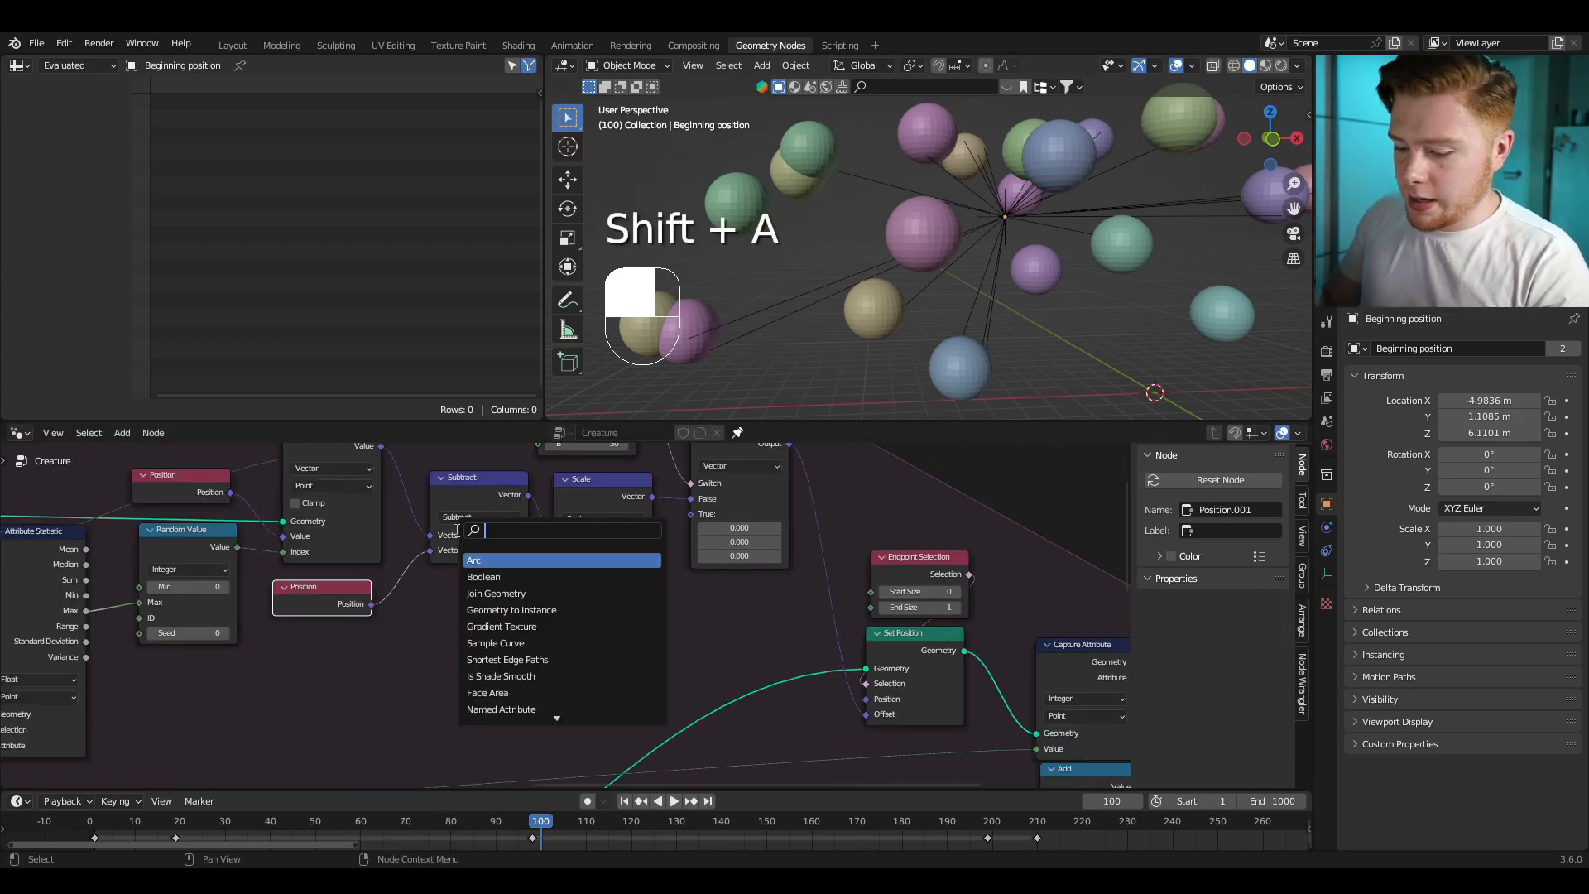
type("p")
key("Return")
left_click(441, 589)
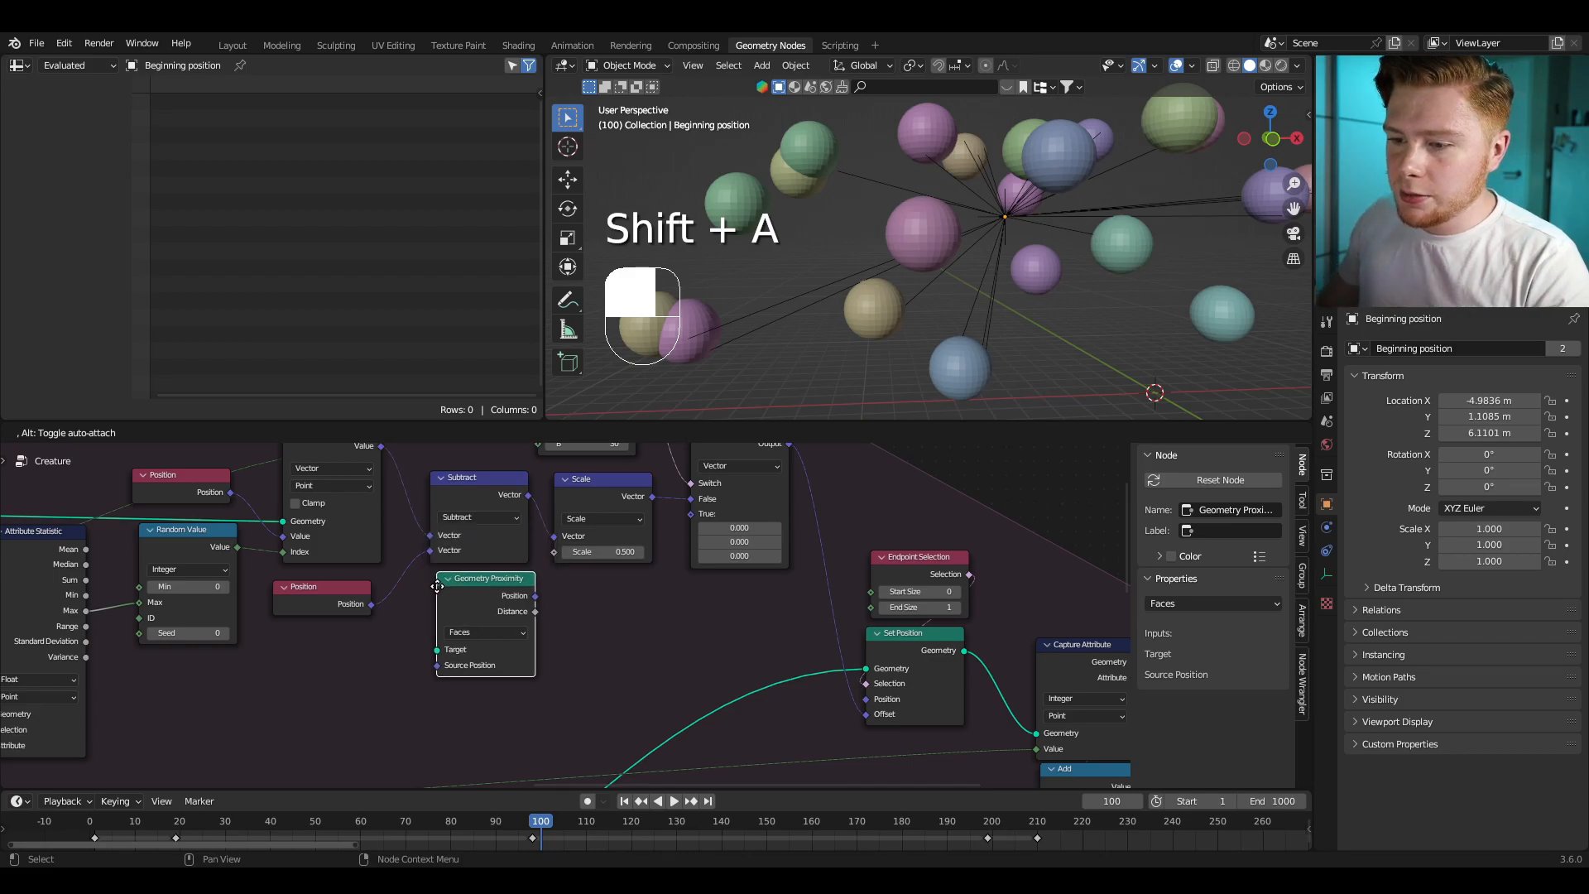
middle_click_drag(456, 662, 530, 619)
scroll(530, 619, "up", 4)
left_click(572, 586)
left_click(570, 629)
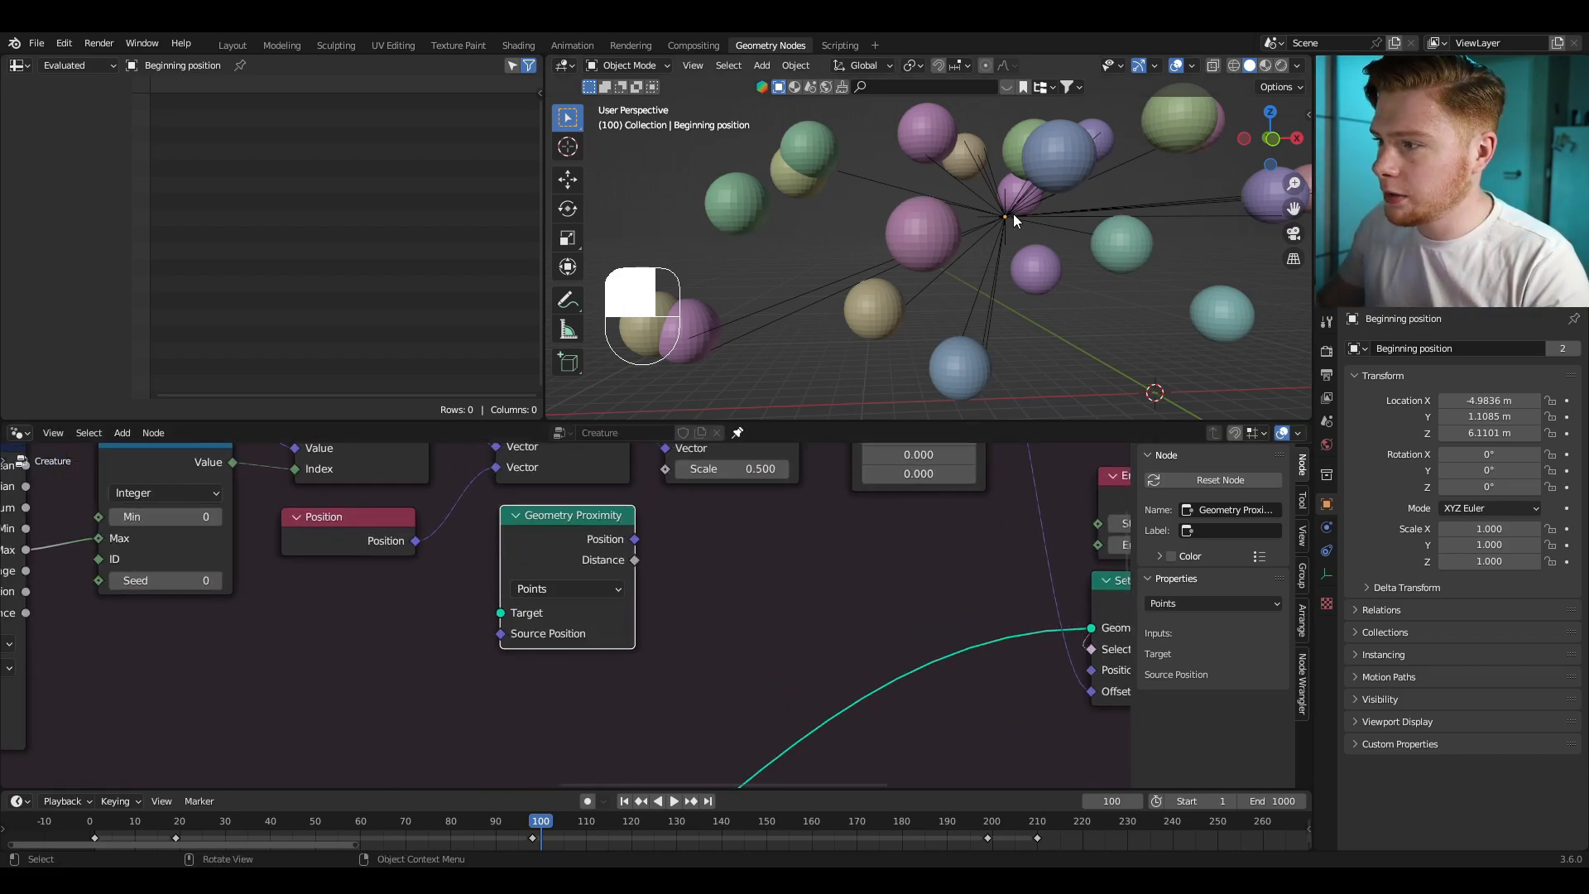
Step: Connect the Simulation Input's Point output to Geometry Proximity's Target
scroll(428, 679, "down", 3)
scroll(427, 674, "down", 4)
middle_click_drag(427, 674, 604, 574)
scroll(133, 612, "up", 6)
left_click_drag(125, 551, 948, 636)
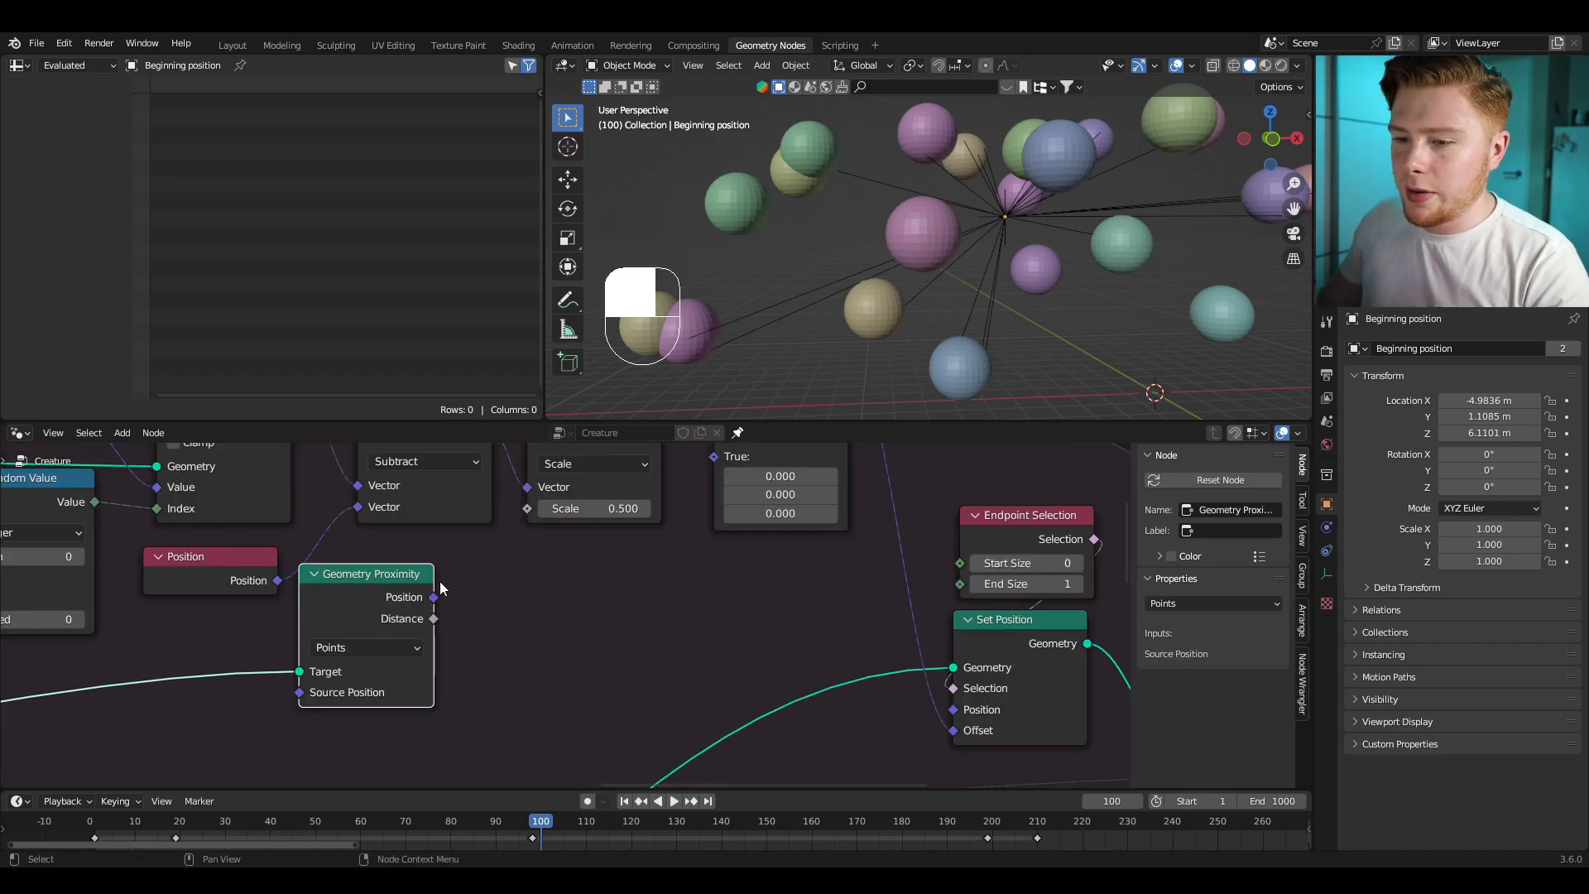
Step: Arrange the Geometry Proximity node directly below the Position node that feeds the Subtract node
left_click_drag(362, 603, 206, 661)
middle_click_drag(348, 646, 485, 619)
scroll(485, 619, "up", 1)
mouse_move(332, 531)
left_mouse_down()
mouse_move(349, 542)
mouse_move(335, 540)
left_mouse_up()
left_click(510, 593)
middle_click_drag(451, 613, 496, 658)
scroll(426, 564, "down", 5)
Step: Duplicate the Subtract node, connecting Geometry Proximity's Position to its first vector and the Position node to its second
left_click(603, 484)
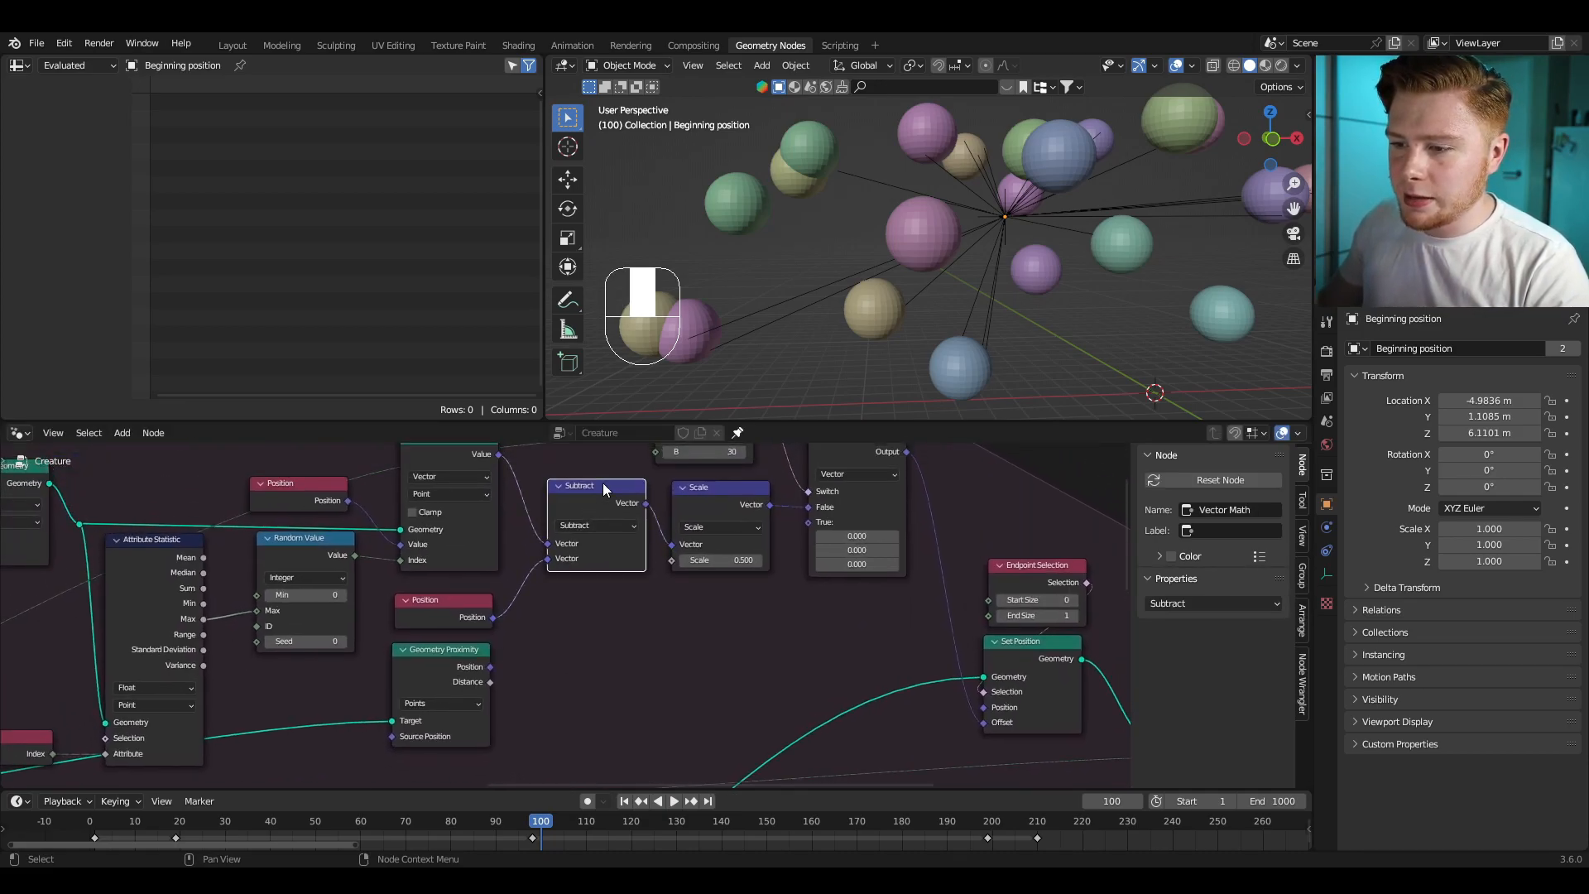
key("shift+d")
left_click(639, 686)
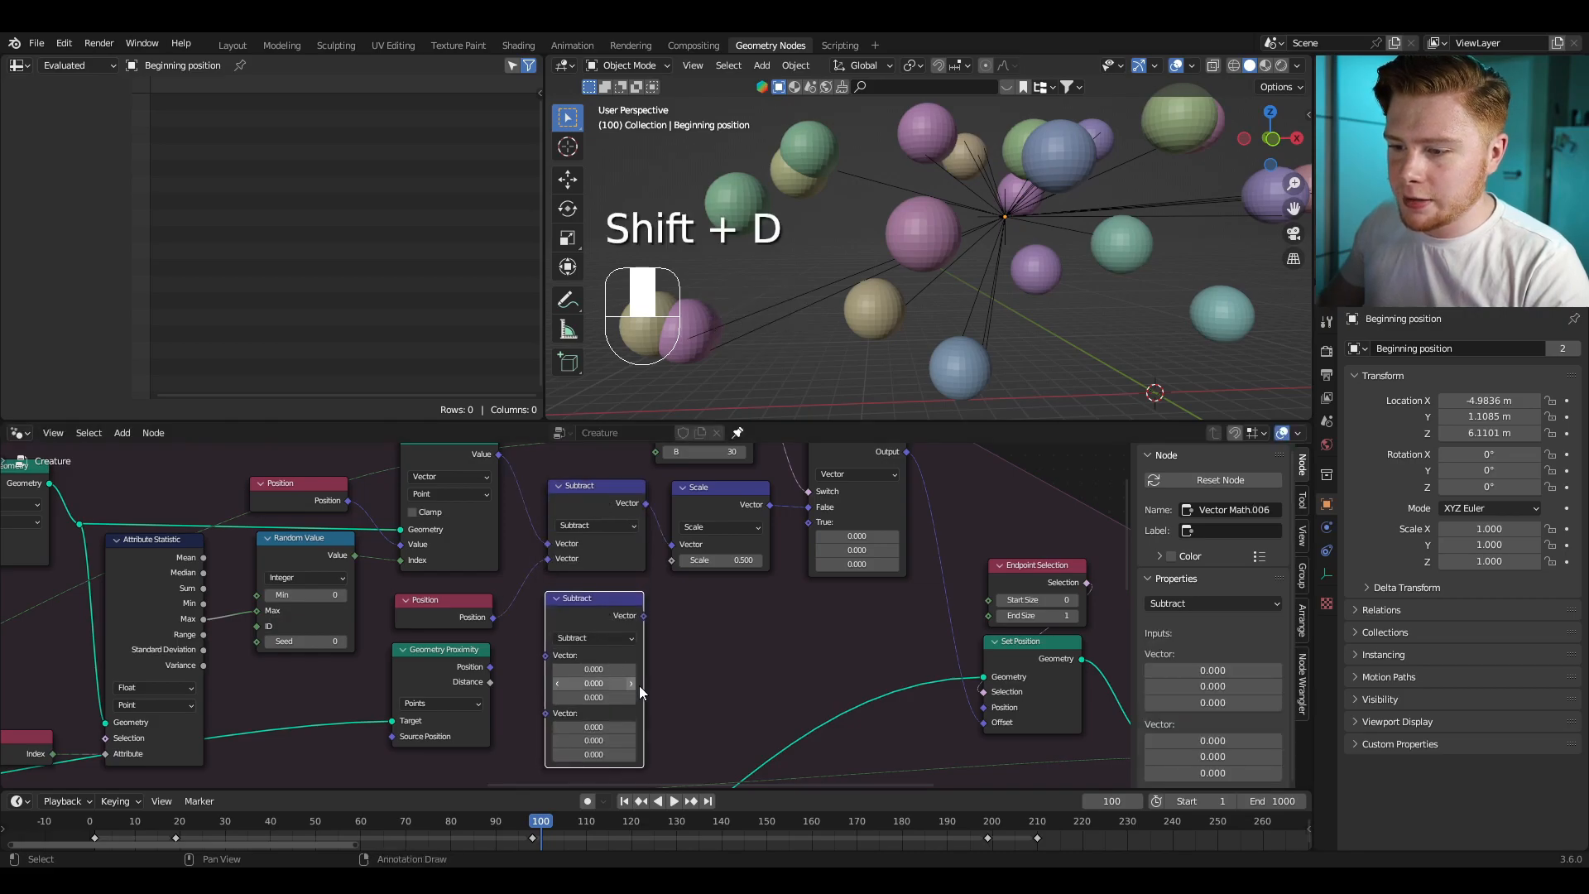
scroll(612, 654, "up", 4)
scroll(581, 615, "down", 1)
left_click_drag(506, 529, 572, 692)
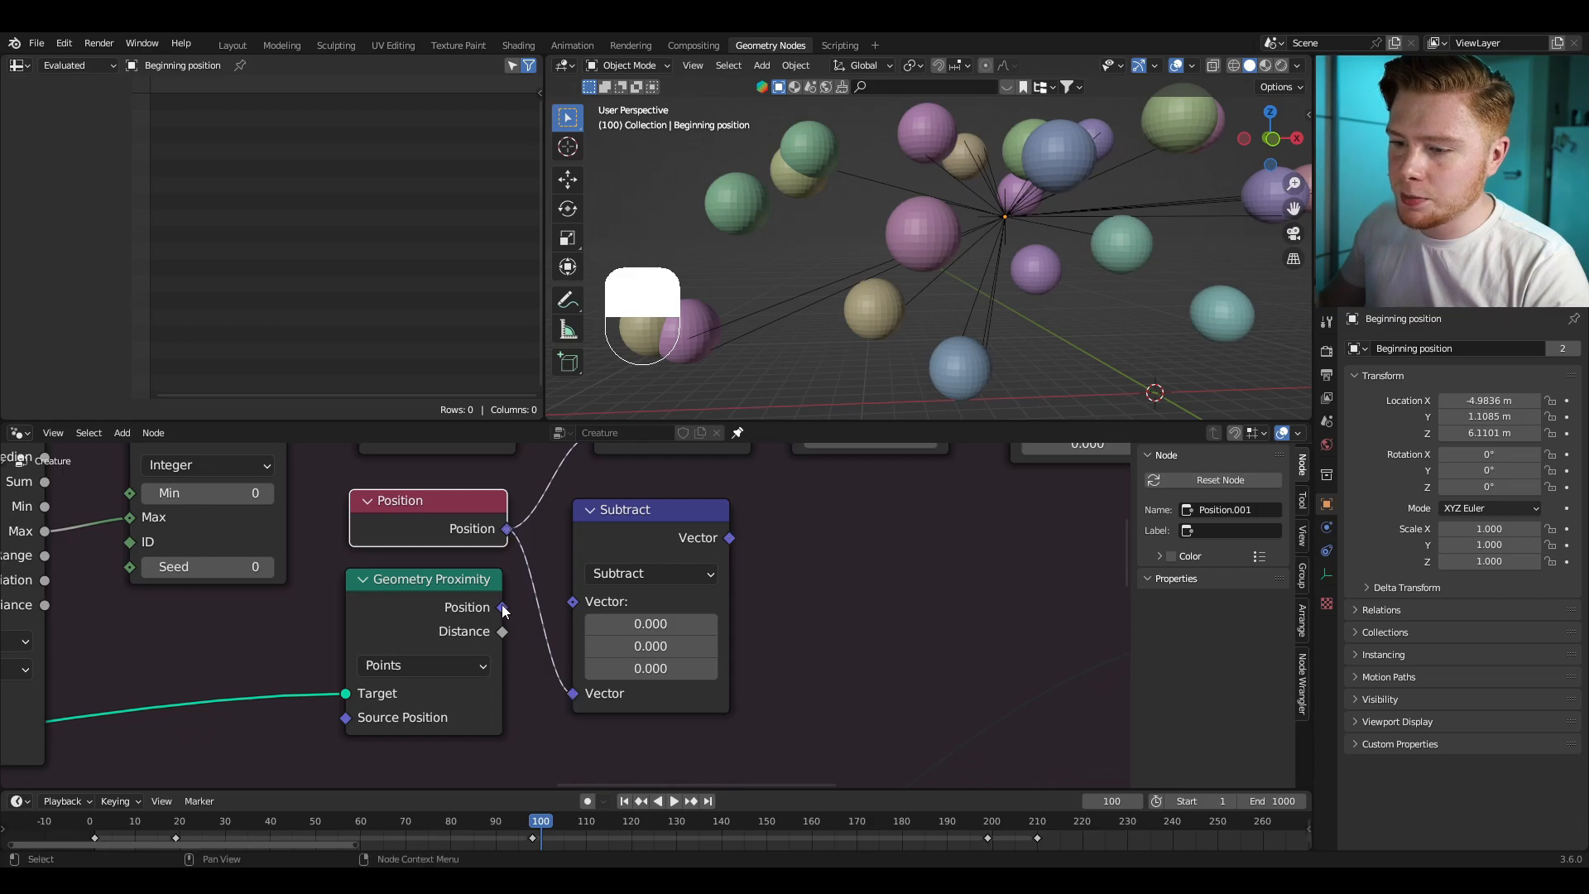
left_click_drag(503, 607, 581, 603)
Step: Duplicate the Scale node, feed it from the new Subtract node, and connect its output to the Switch node's True input
scroll(649, 538, "down", 3)
left_click(564, 505)
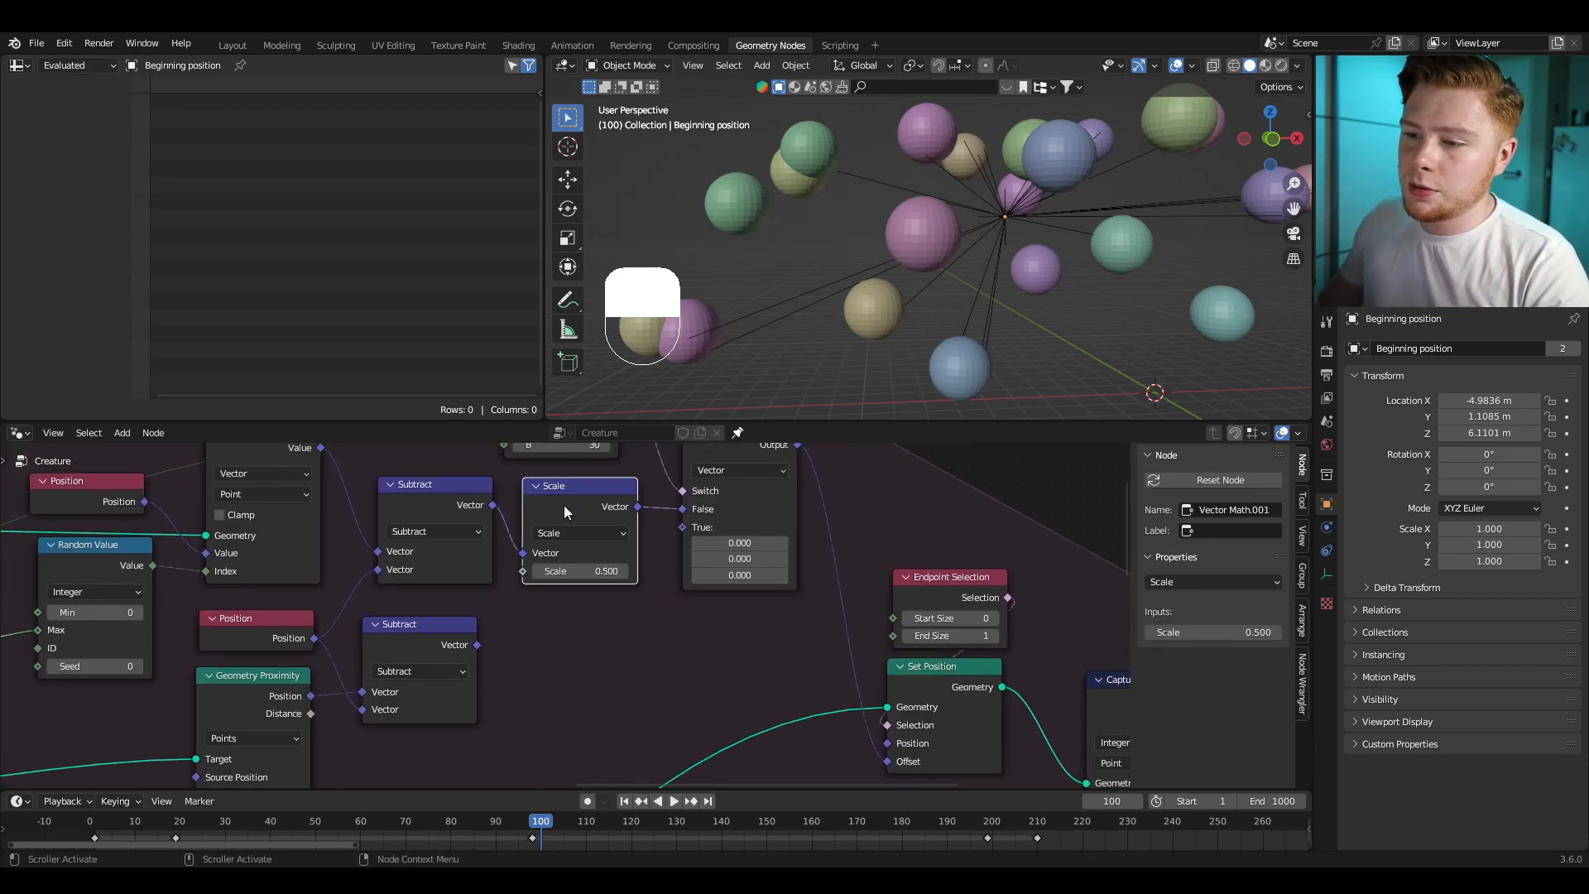
key("shift")
key("shift+d")
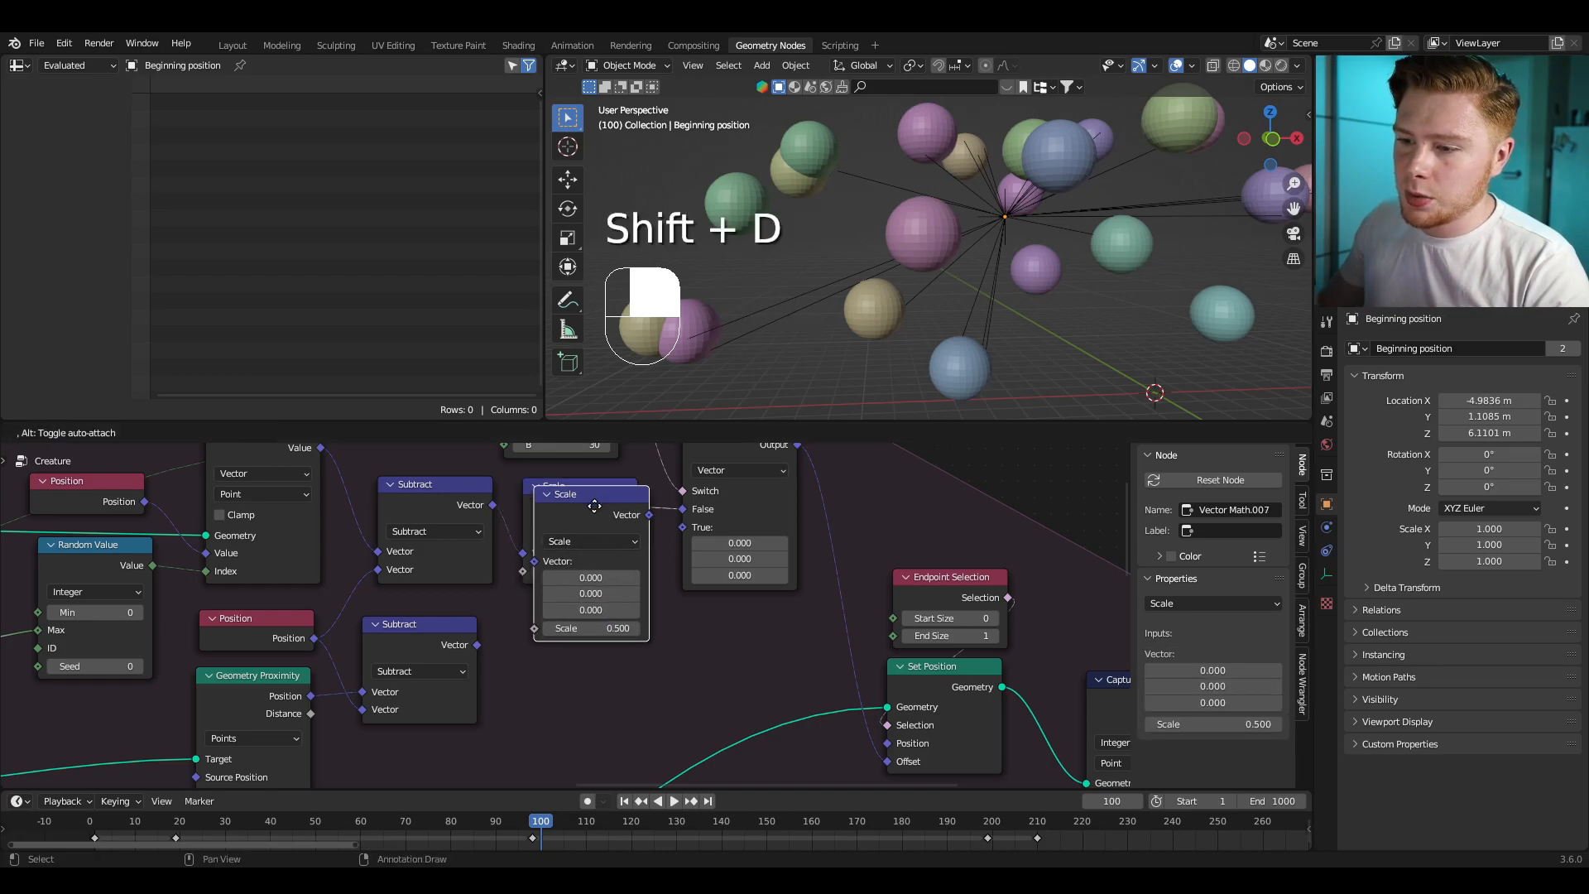
left_click(575, 595)
left_click_drag(477, 645, 519, 660)
left_click_drag(629, 625, 689, 525)
left_click(770, 513)
Step: Play the simulation from the beginning and examine how the curves extend from and retract to the empty
middle_click_drag(801, 508, 664, 618)
left_click(90, 823)
key("space")
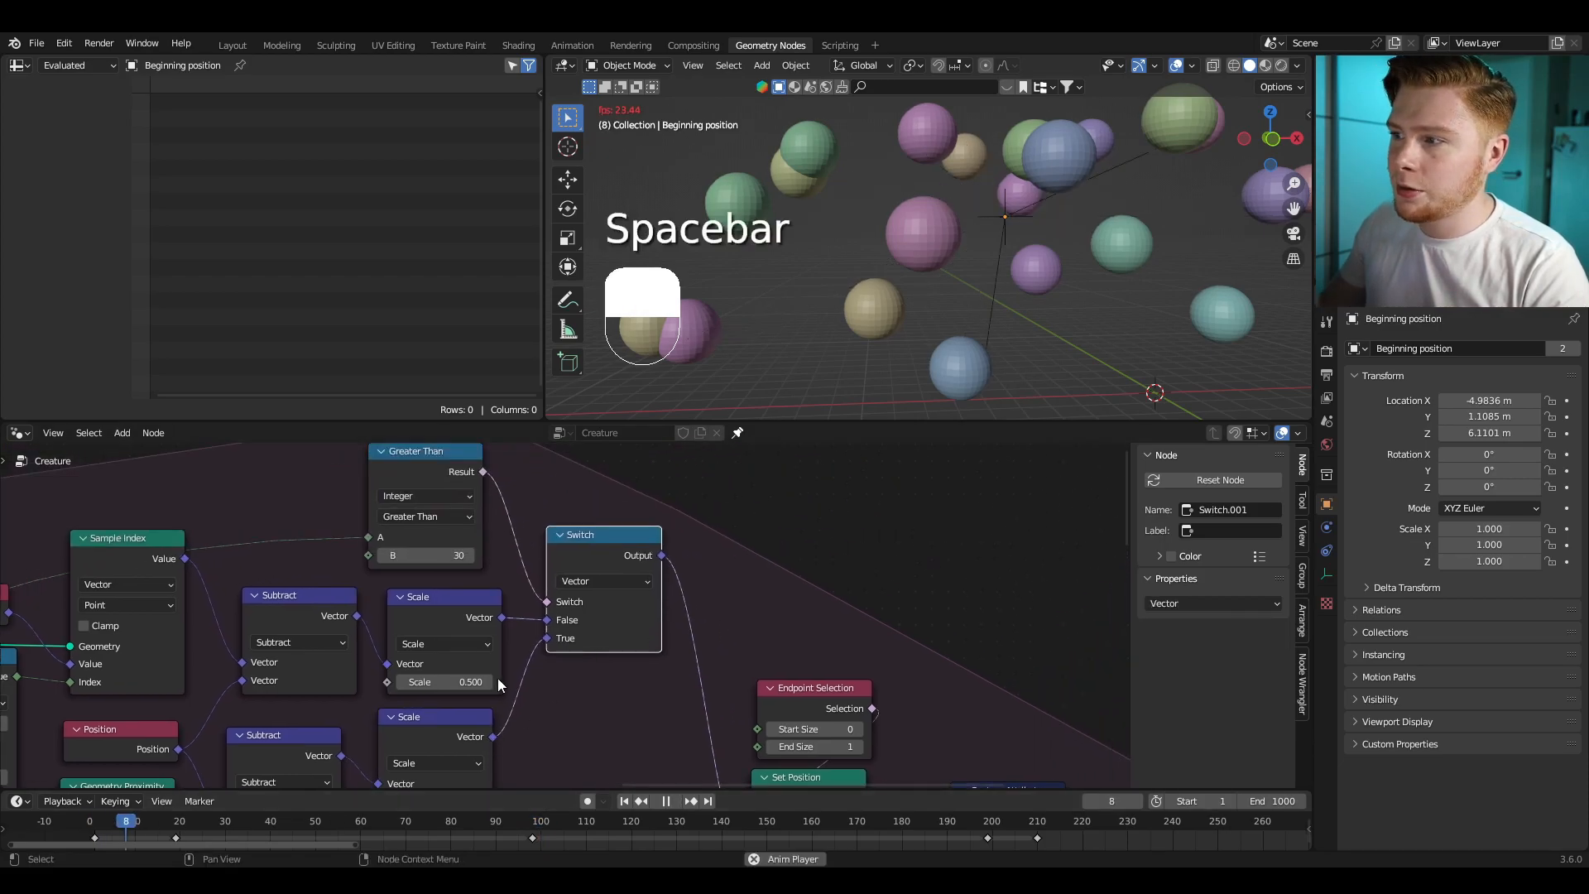
middle_click_drag(970, 246, 908, 248, "shift")
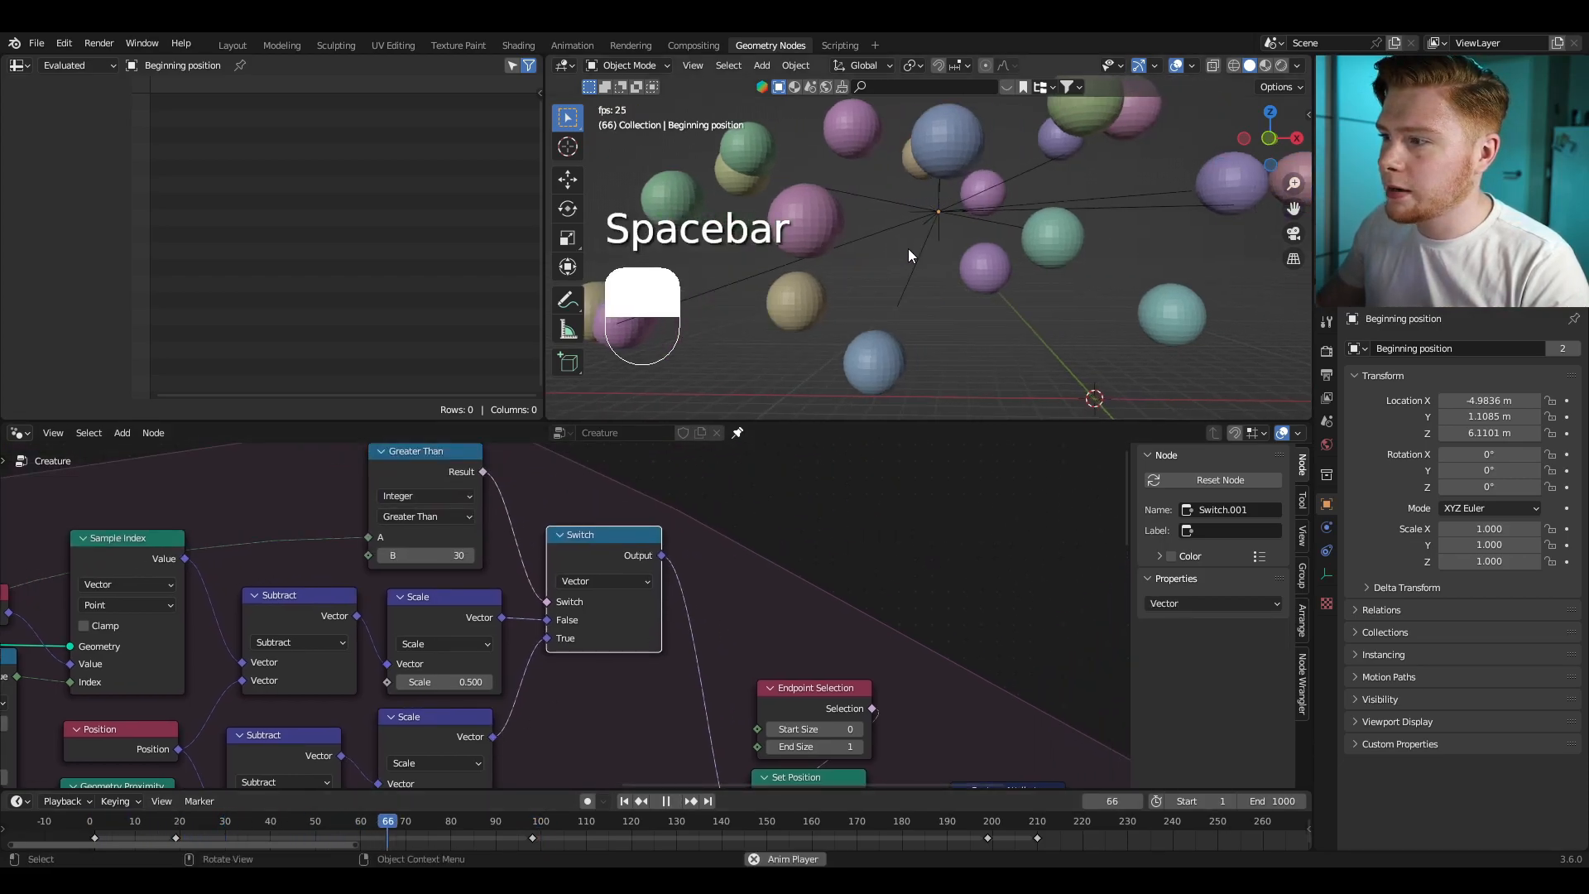
scroll(910, 246, "up", 3)
middle_click_drag(946, 191, 943, 261, "shift")
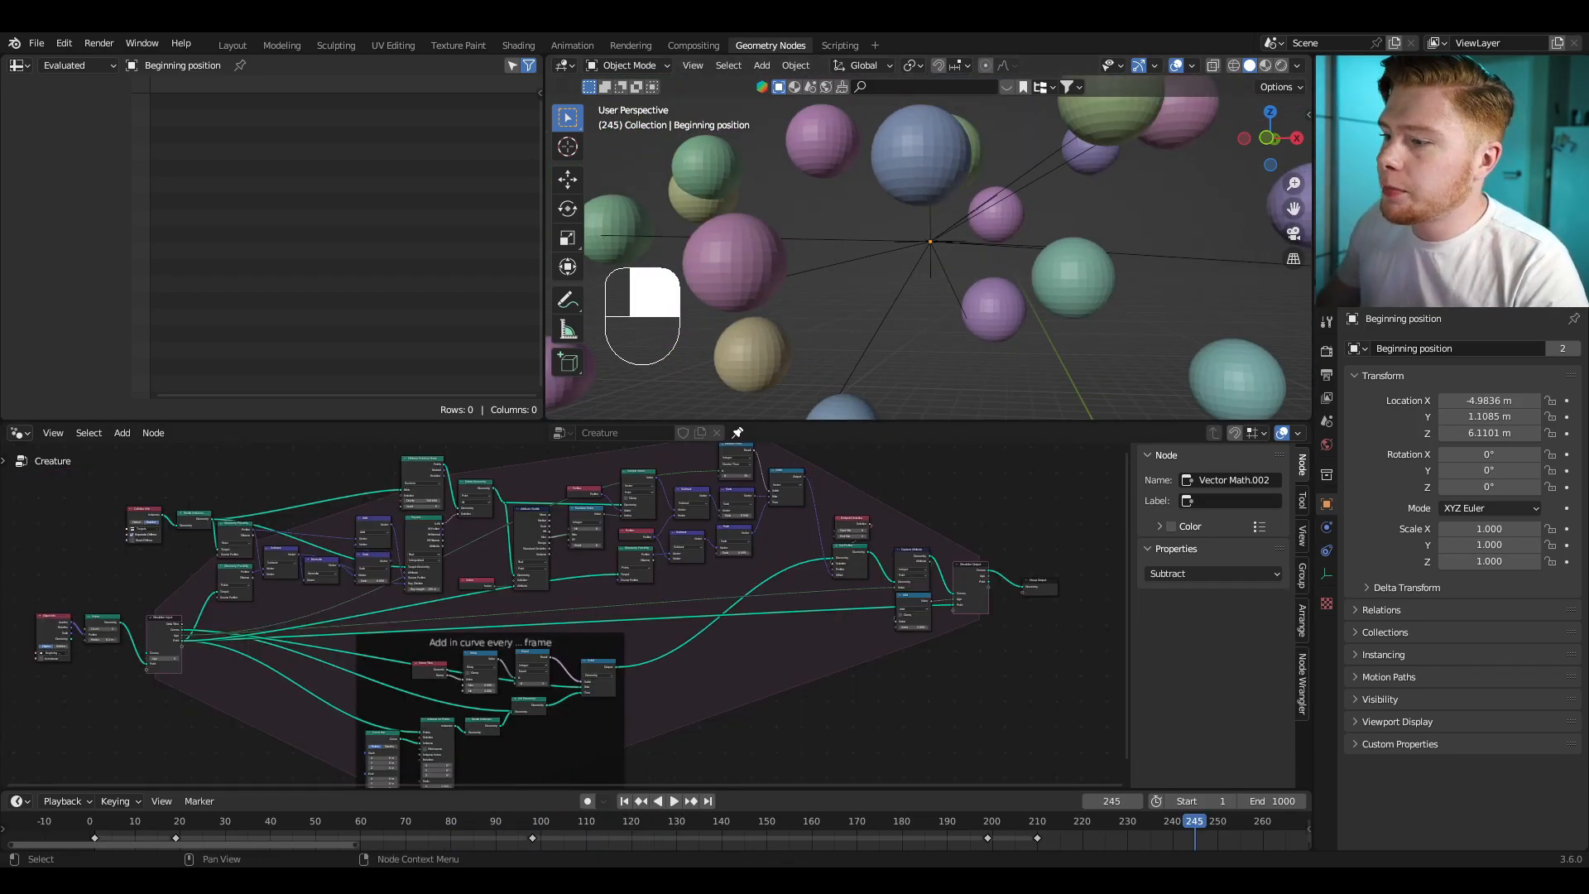
Step: Insert a Join Geometry node before the Group Output, connect the Simulation Output's Point to it, and inspect the point in the viewport
scroll(747, 550, "up", 6)
key("shift+a")
type("join")
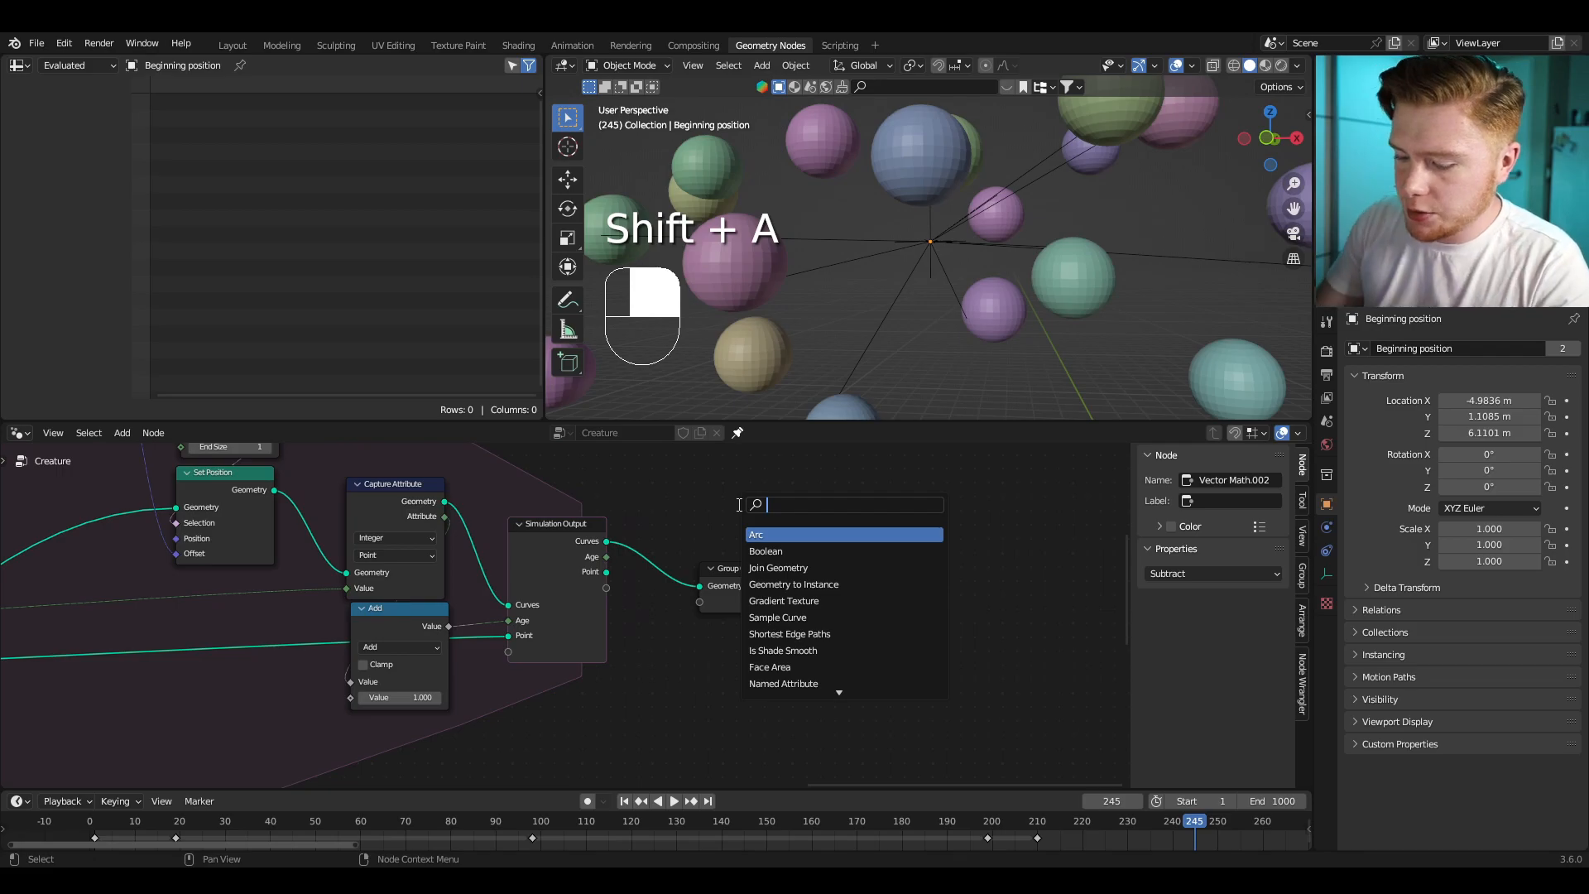
key("Return")
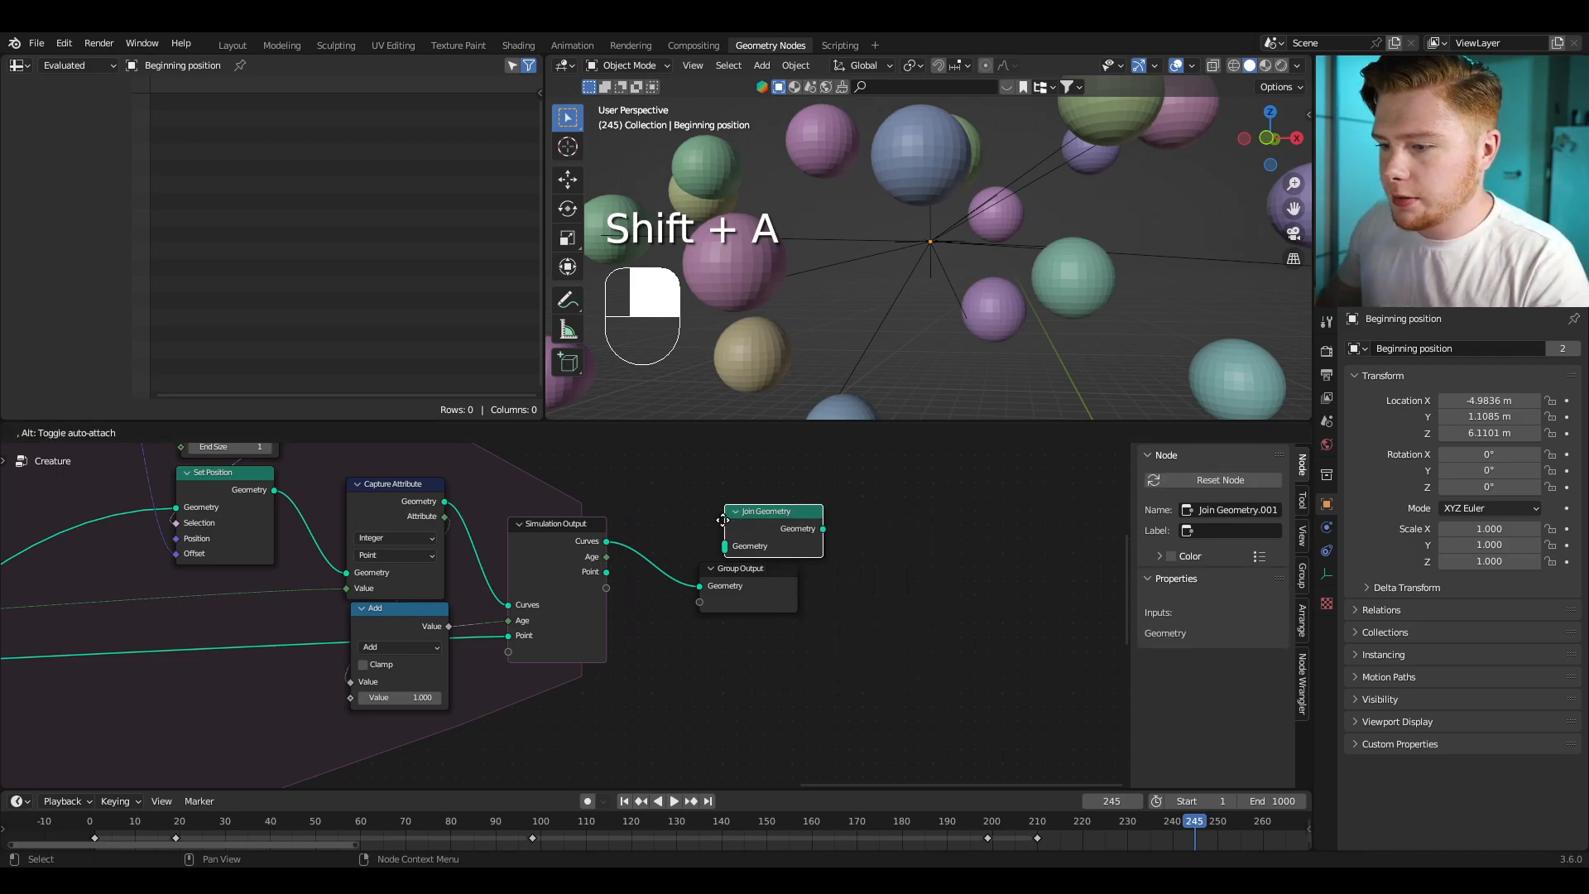
left_click(742, 553)
left_click_drag(607, 571, 738, 584)
scroll(936, 197, "up", 3)
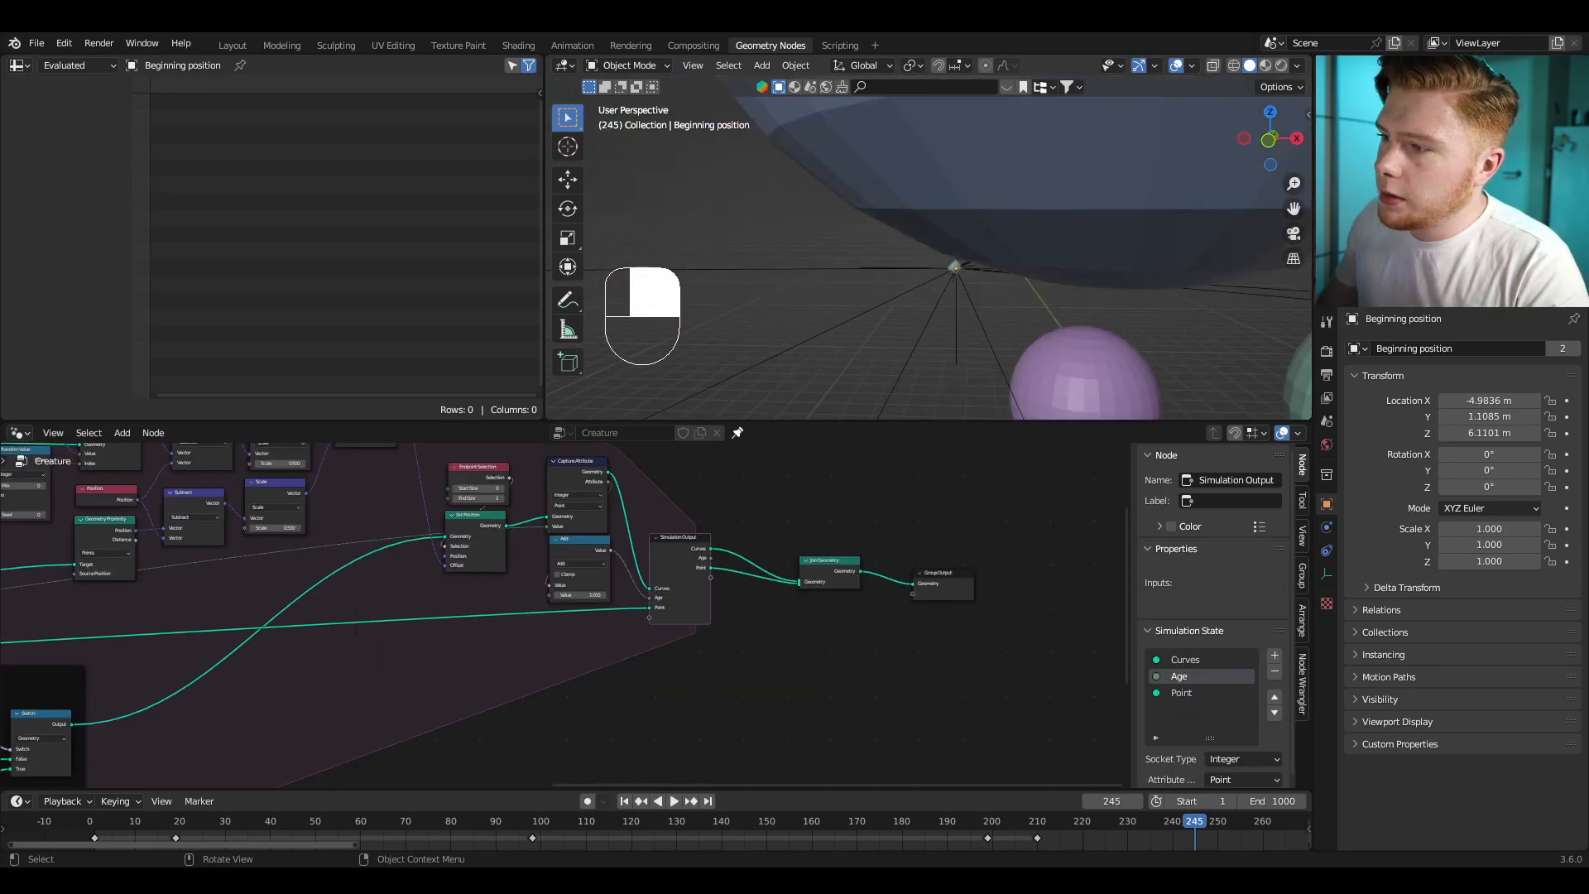
middle_click_drag(952, 273, 985, 282)
scroll(950, 248, "down", 5)
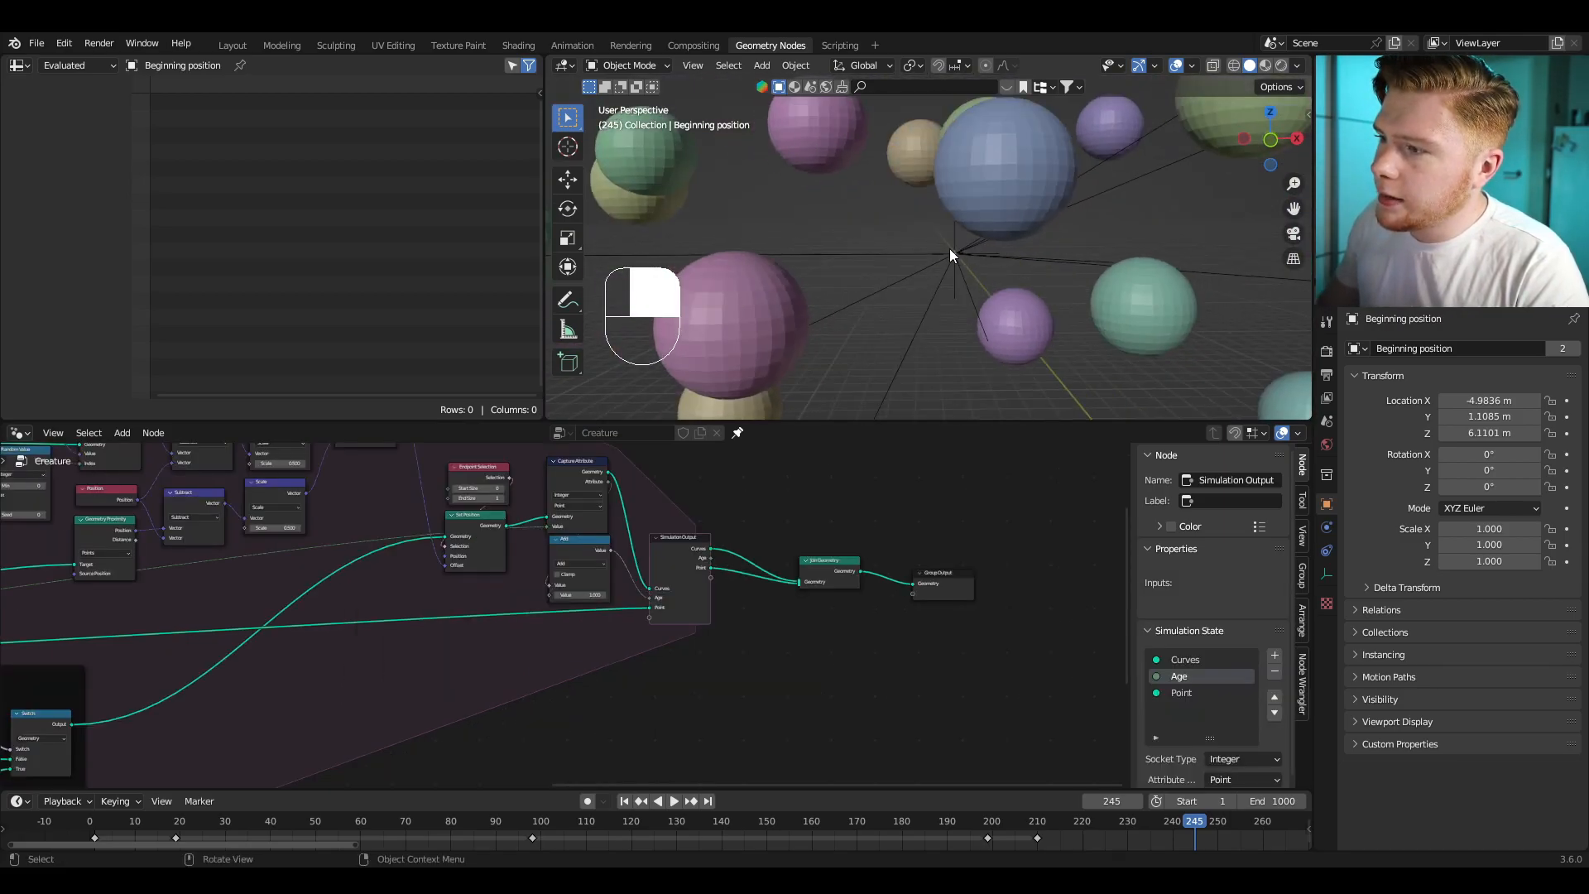
Step: Insert a Set Position node on the Point link just before the Simulation Output
scroll(981, 288, "down", 6)
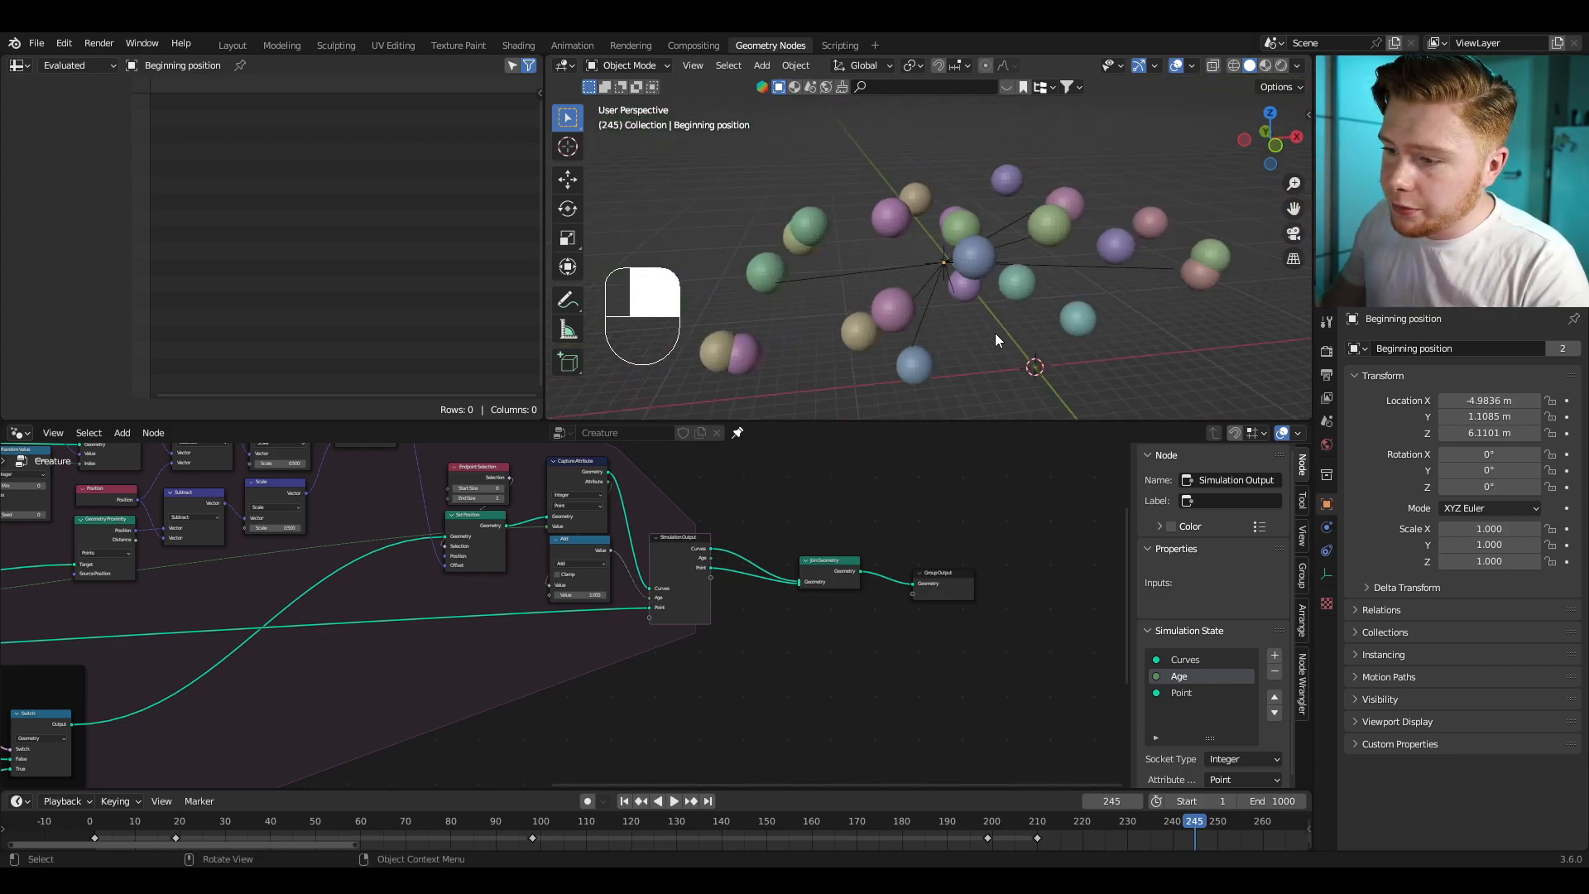
scroll(504, 567, "up", 5)
middle_click_drag(504, 567, 688, 532)
key("shift+a")
left_click(689, 533)
type("set position")
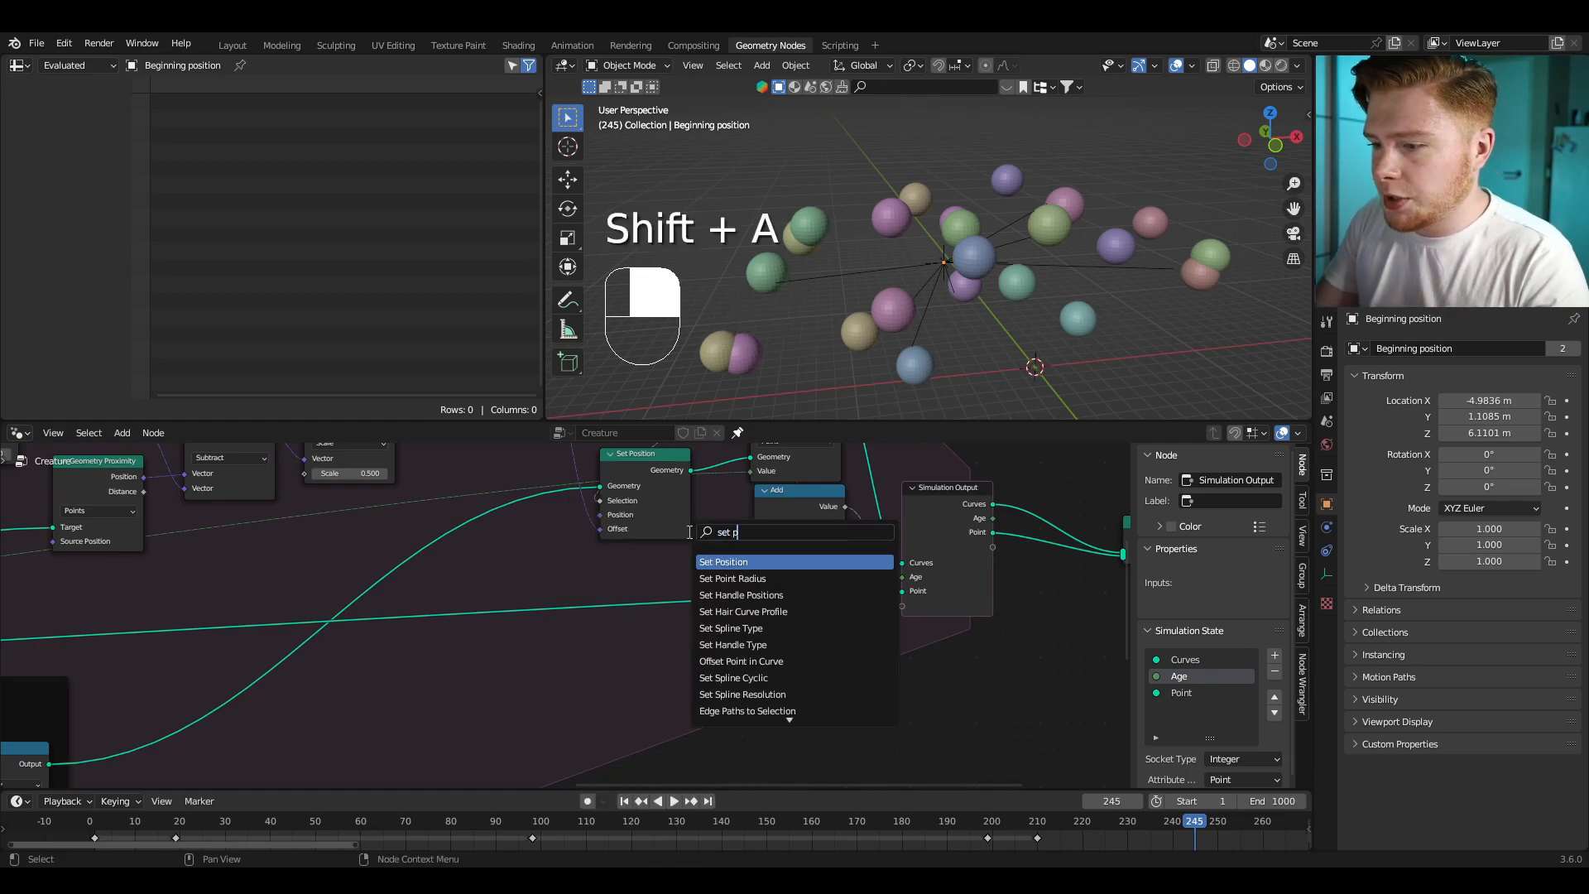
key("Return")
left_click(658, 580)
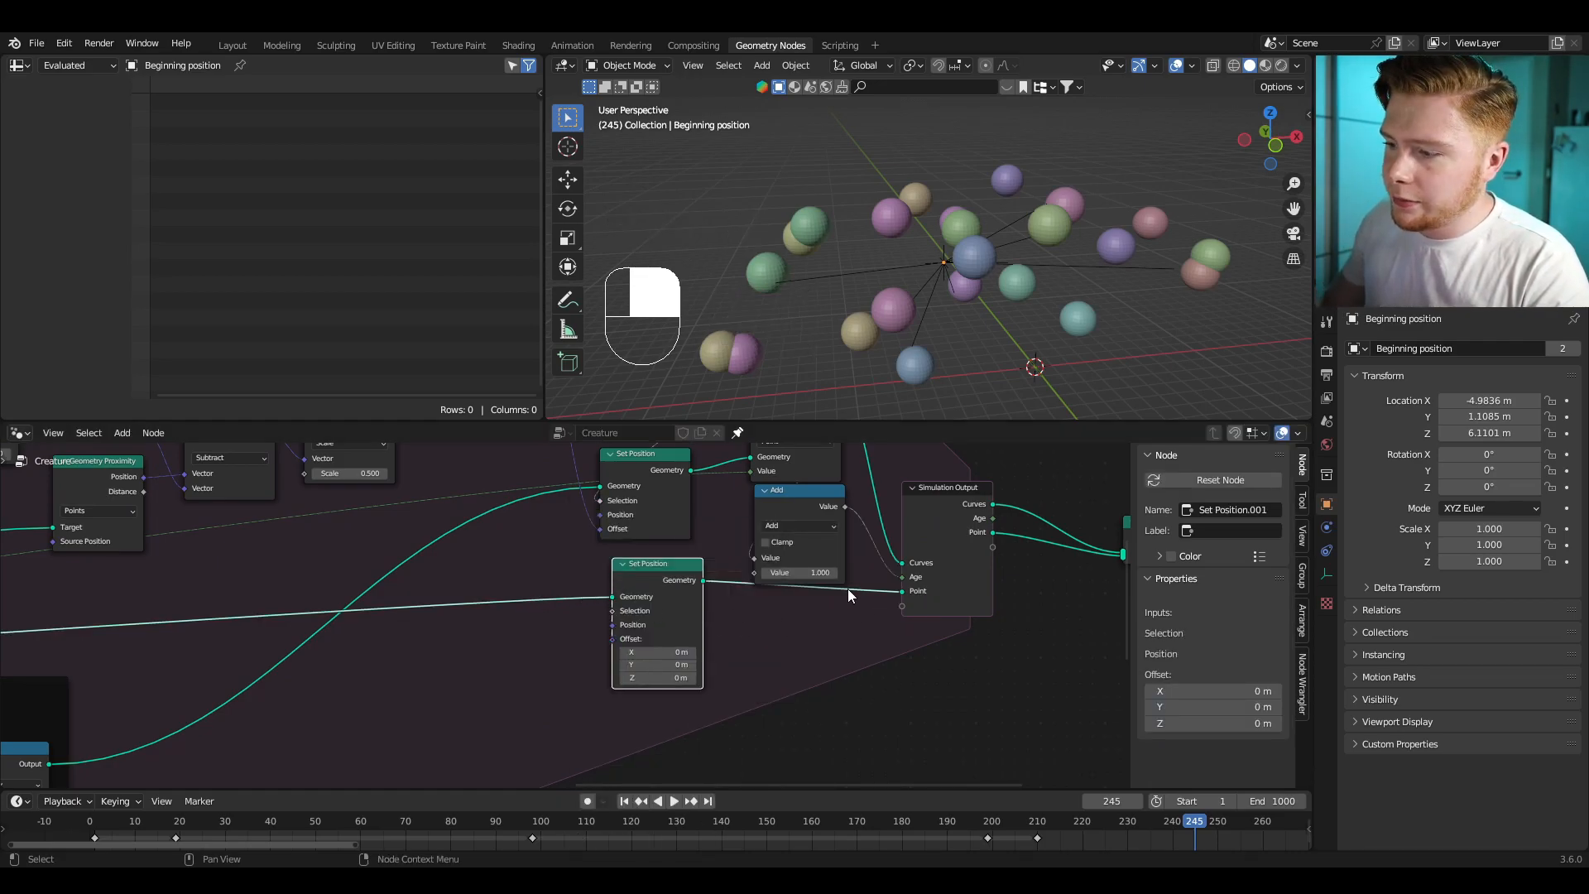
left_click_drag(672, 584, 678, 620)
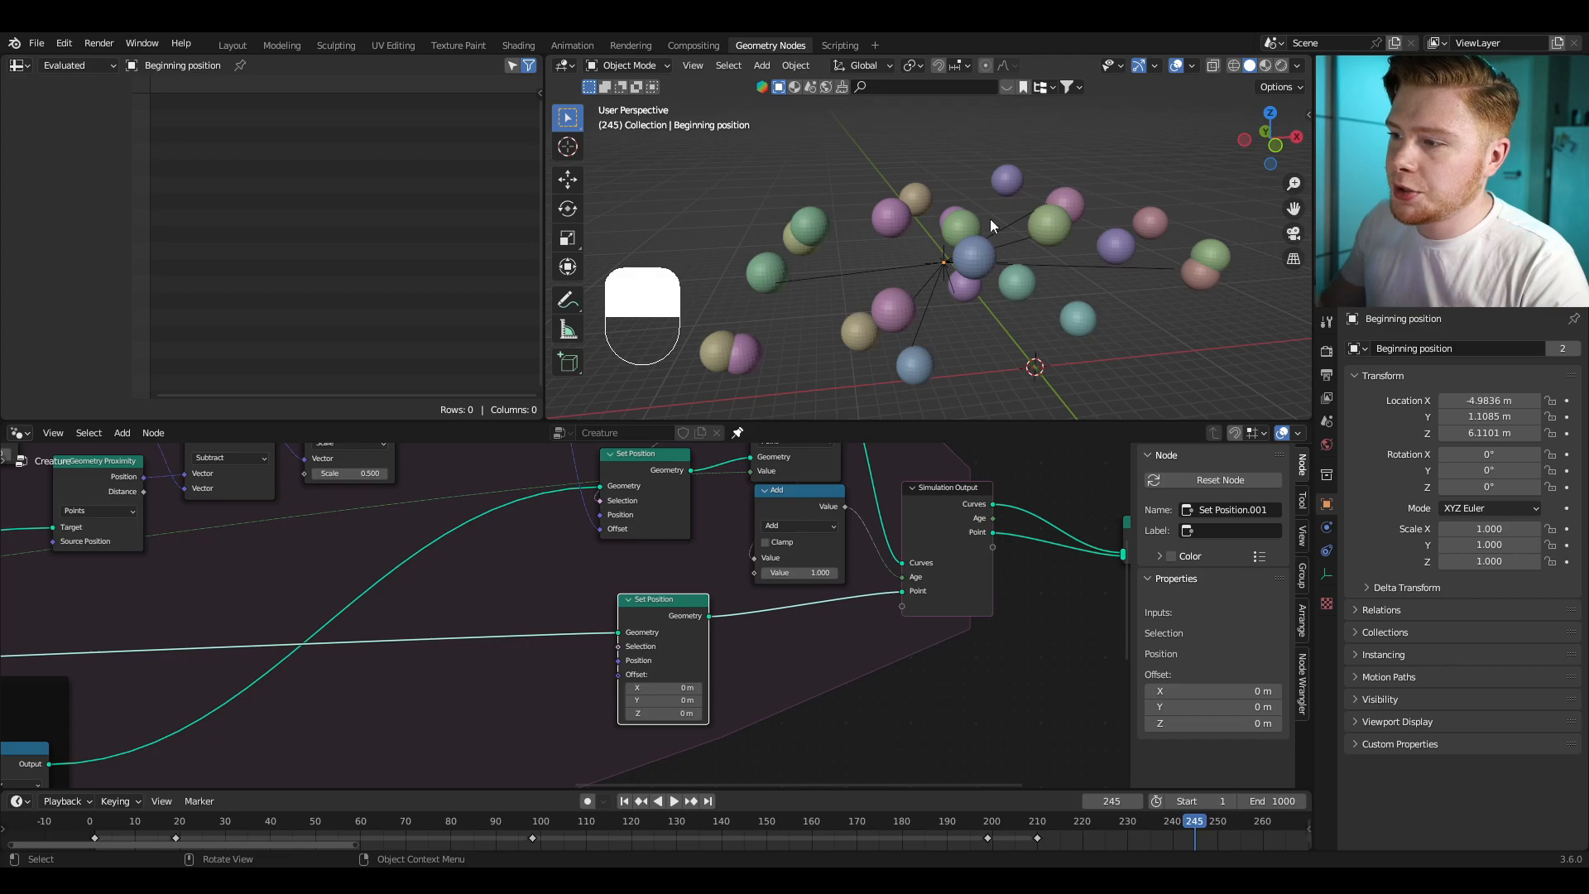
Step: Add an Attribute Statistic node beside the new Set Position and connect the Simulation Input's Curves to its Geometry
middle_click_drag(563, 568, 663, 528)
key("shift+a")
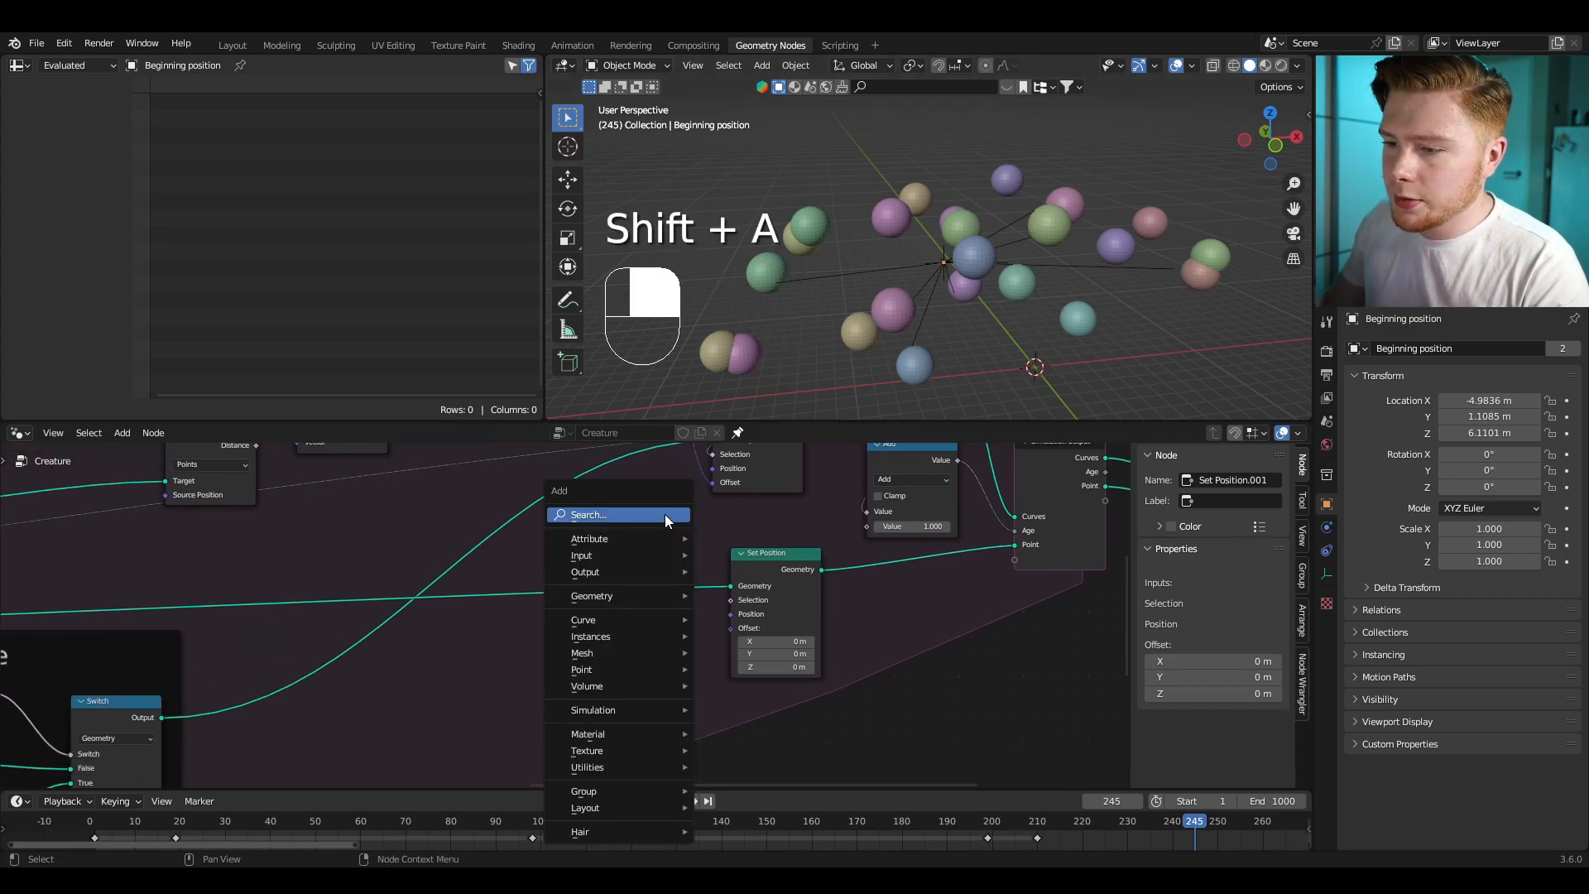
left_click(664, 514)
type("att s")
key("Return")
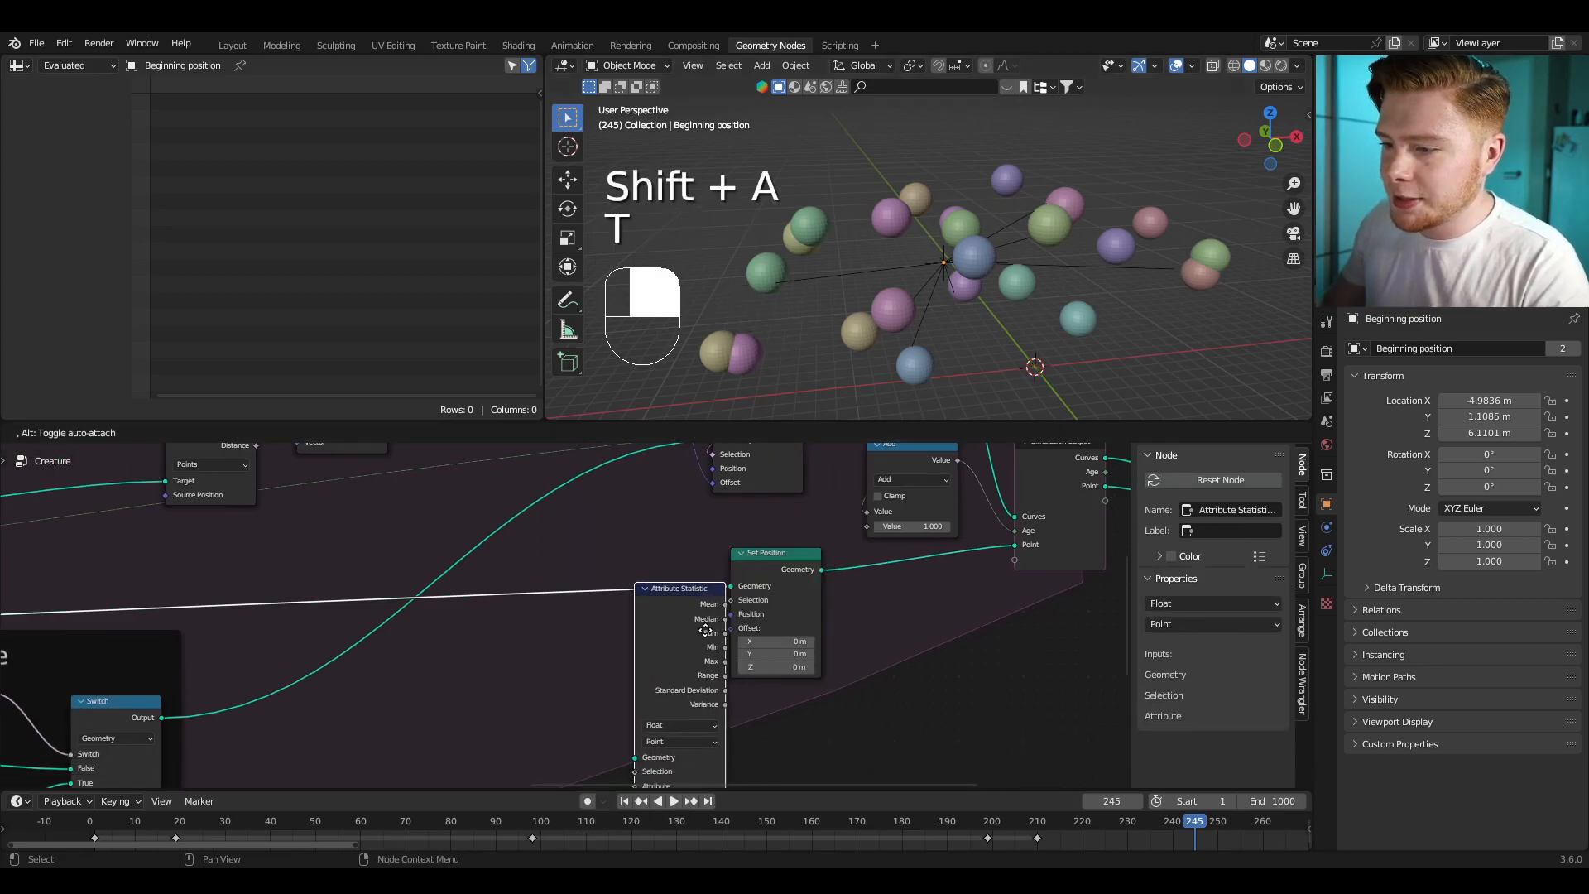
left_click(680, 658)
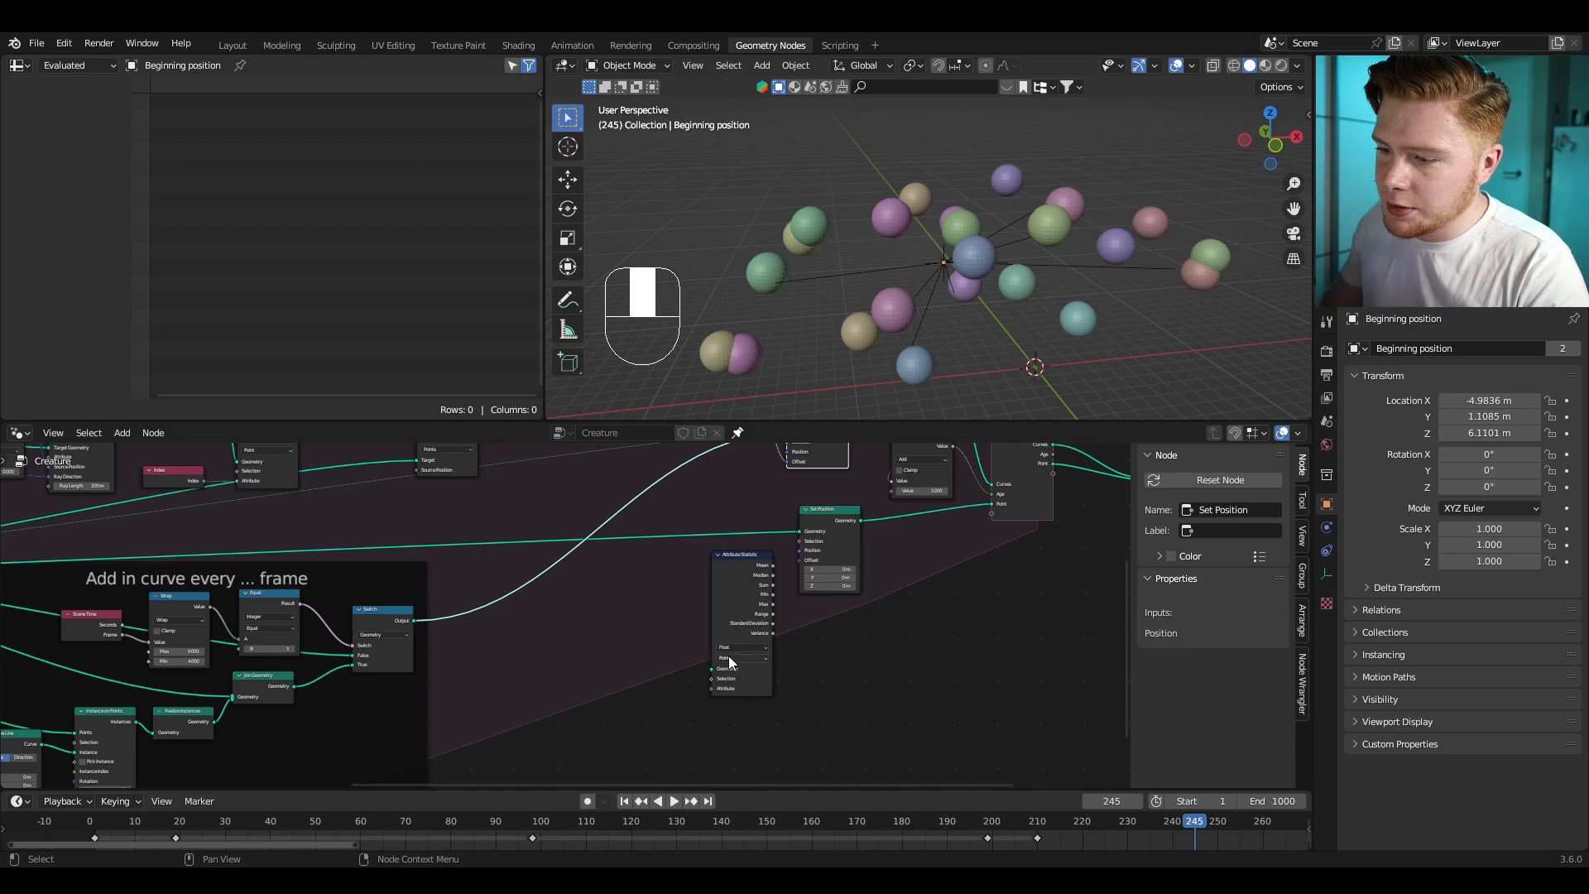
middle_click_drag(488, 621, 919, 665)
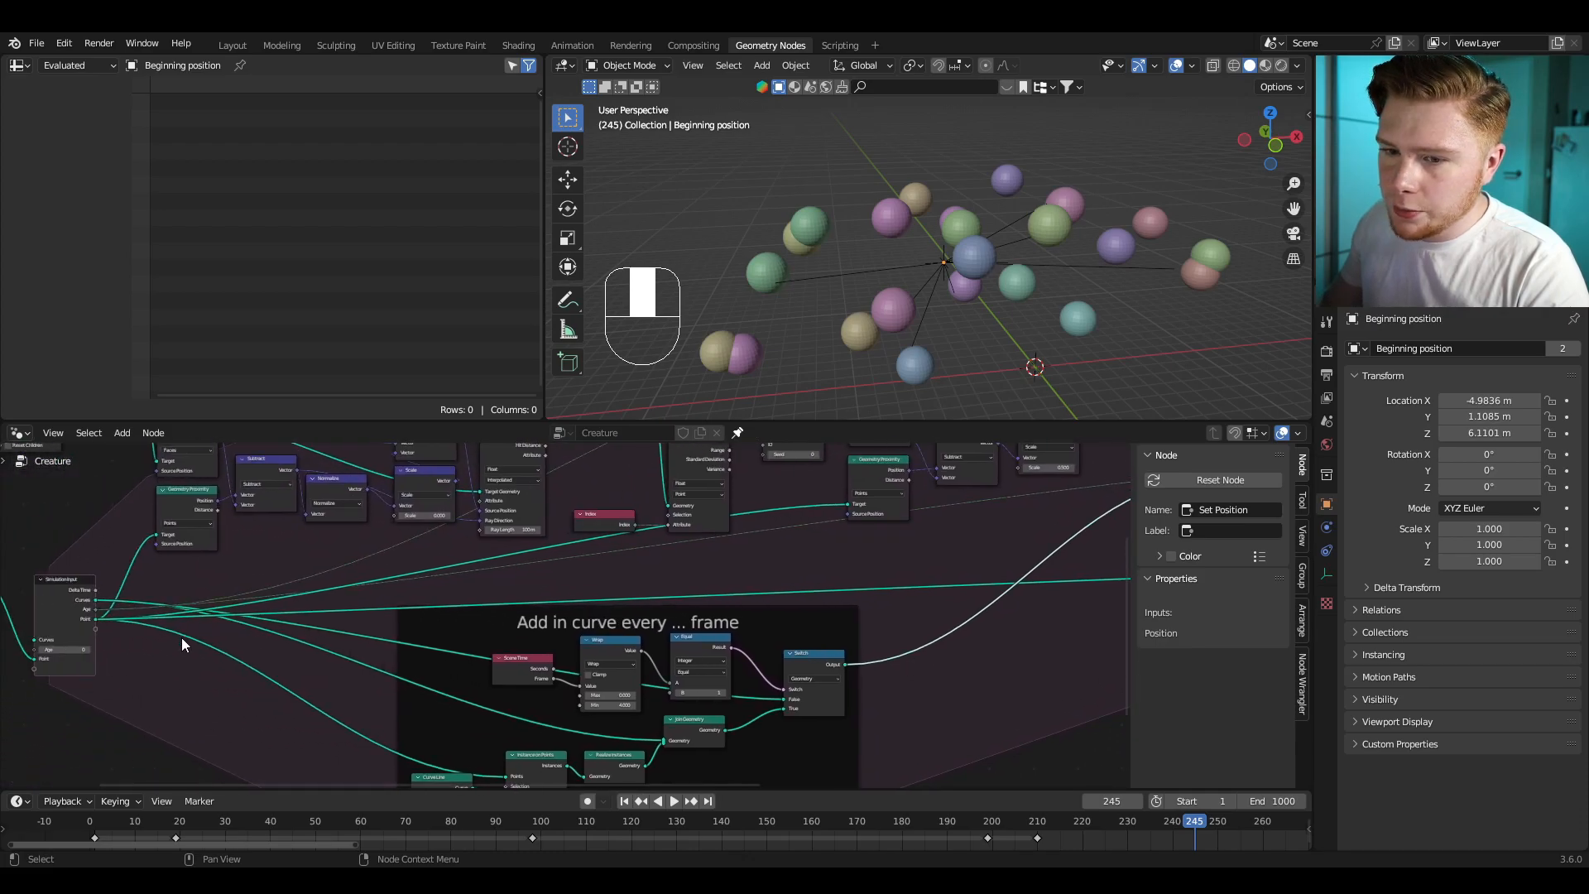
left_click_drag(97, 607, 1017, 722)
middle_click_drag(1041, 730, 693, 616)
scroll(673, 618, "up", 6)
scroll(670, 625, "up", 1)
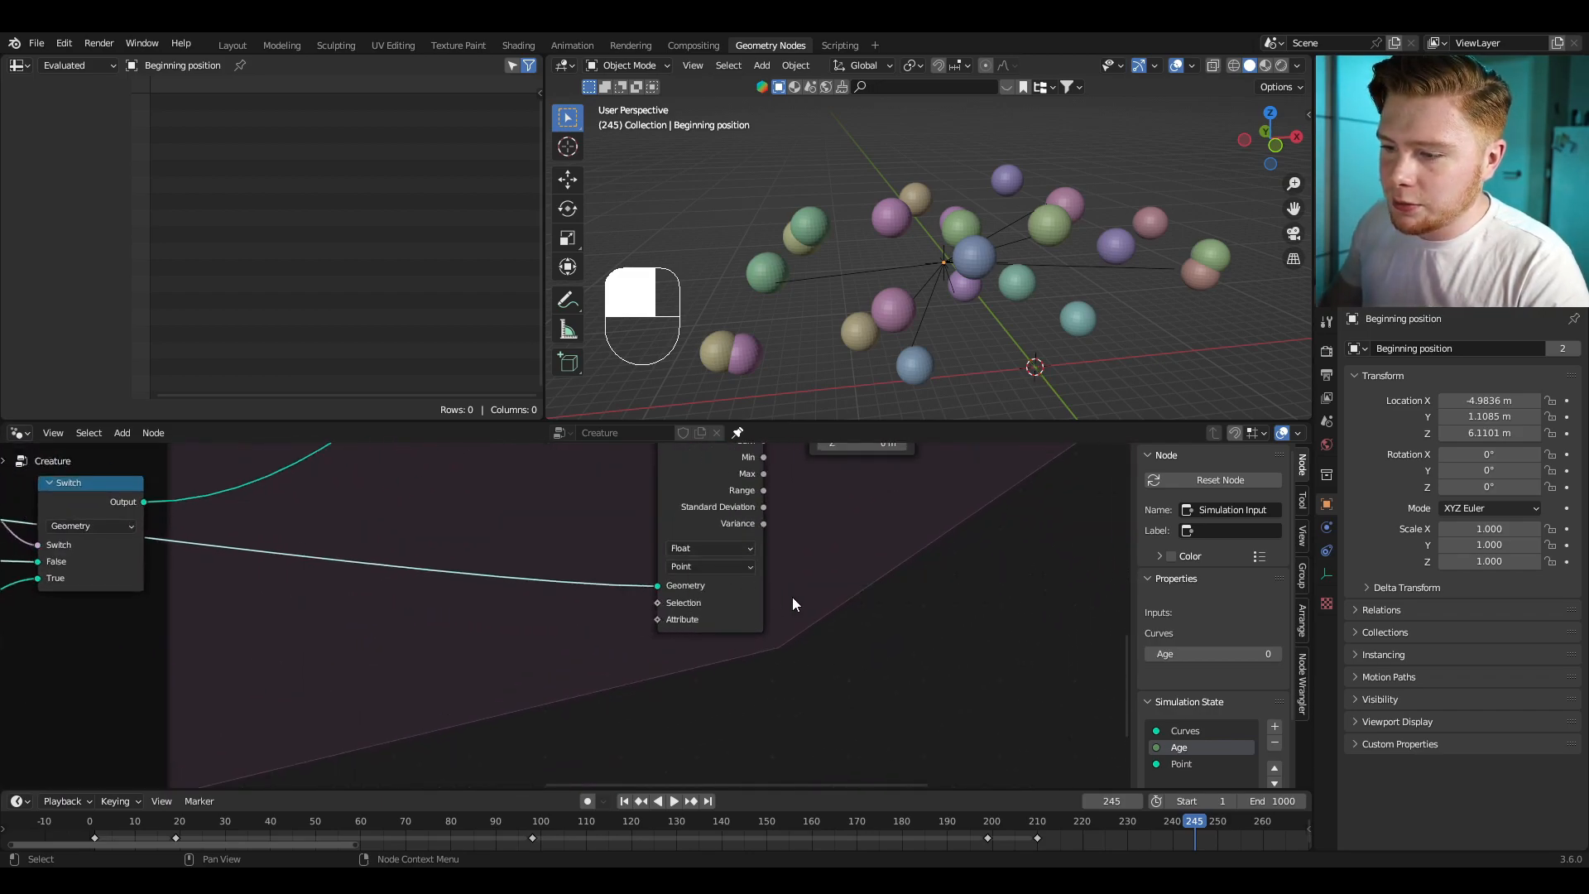
Step: Set the Attribute Statistic's data type to Vector and feed its Attribute input from a new Position node
left_click(710, 548)
left_click(700, 579)
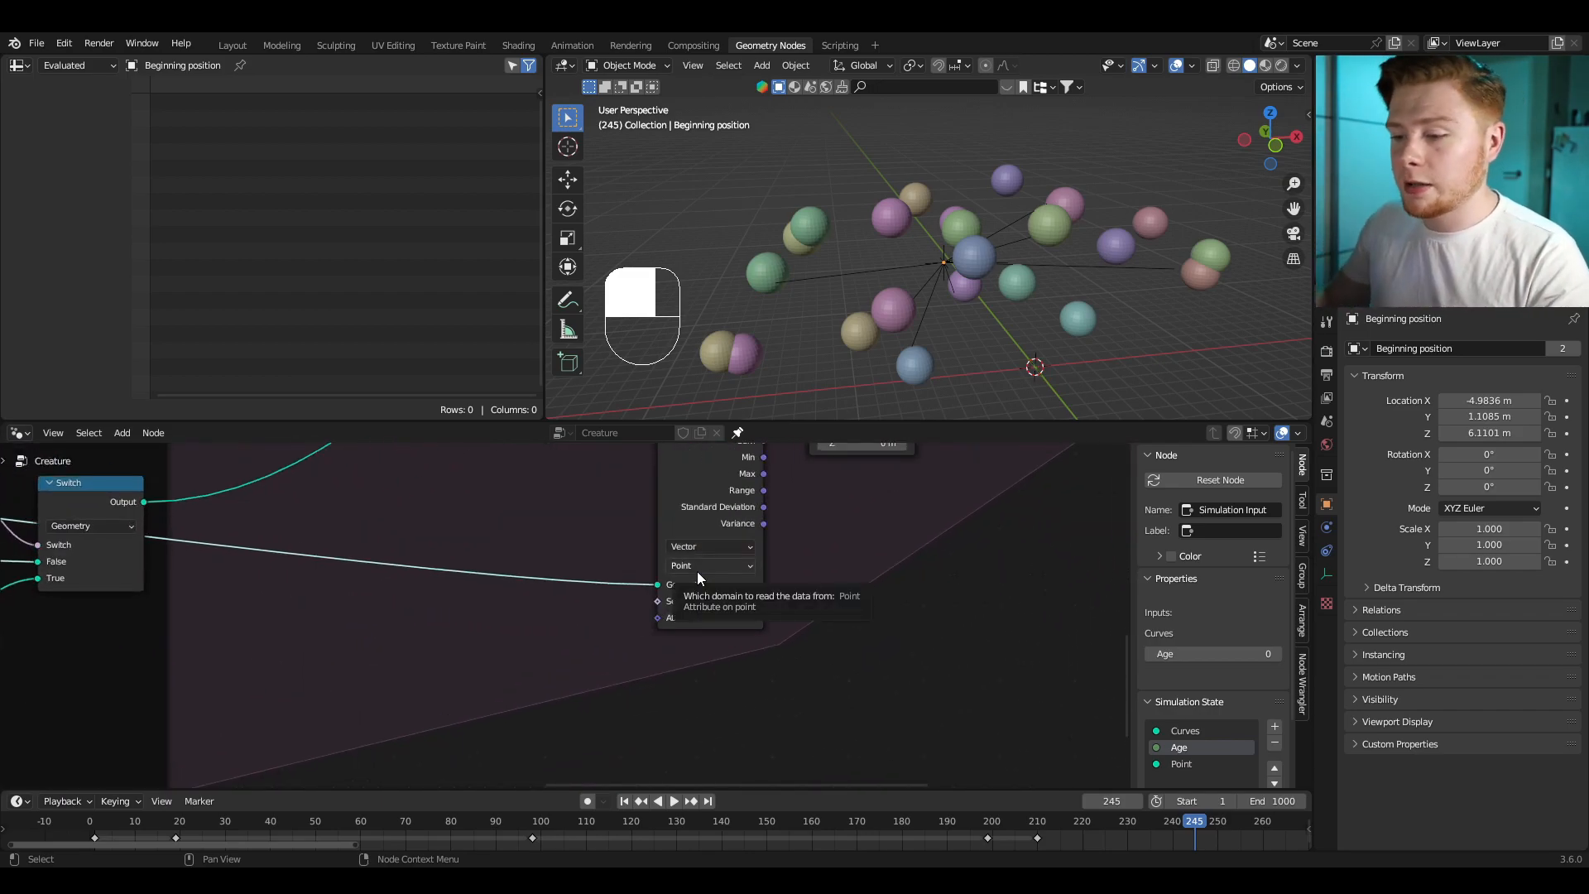
key("shift+a")
type("pos")
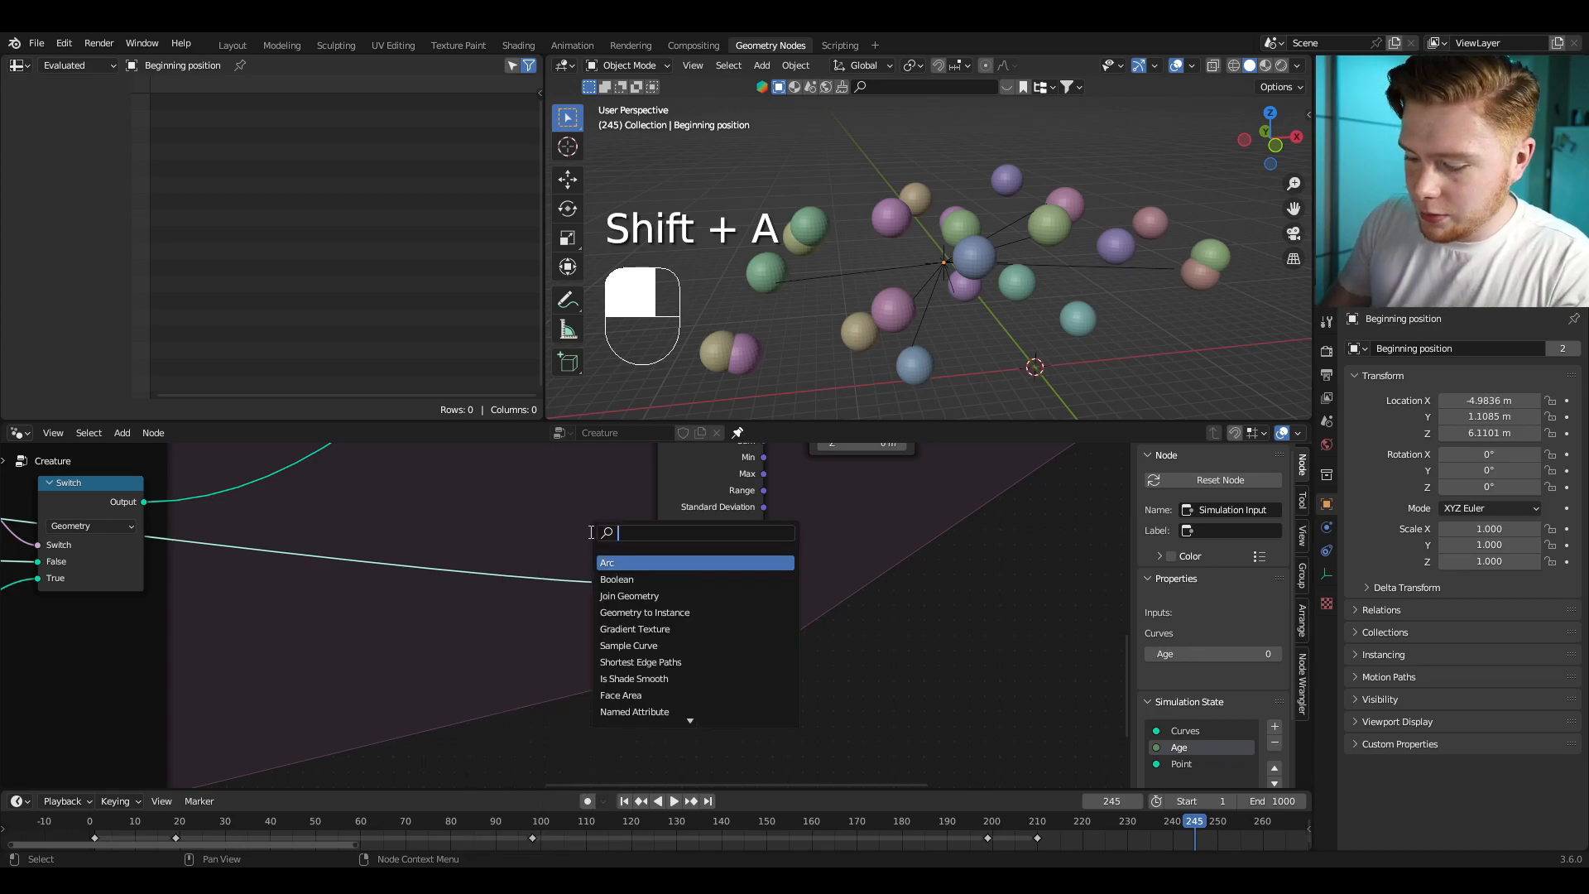
key("Return")
left_click(634, 638)
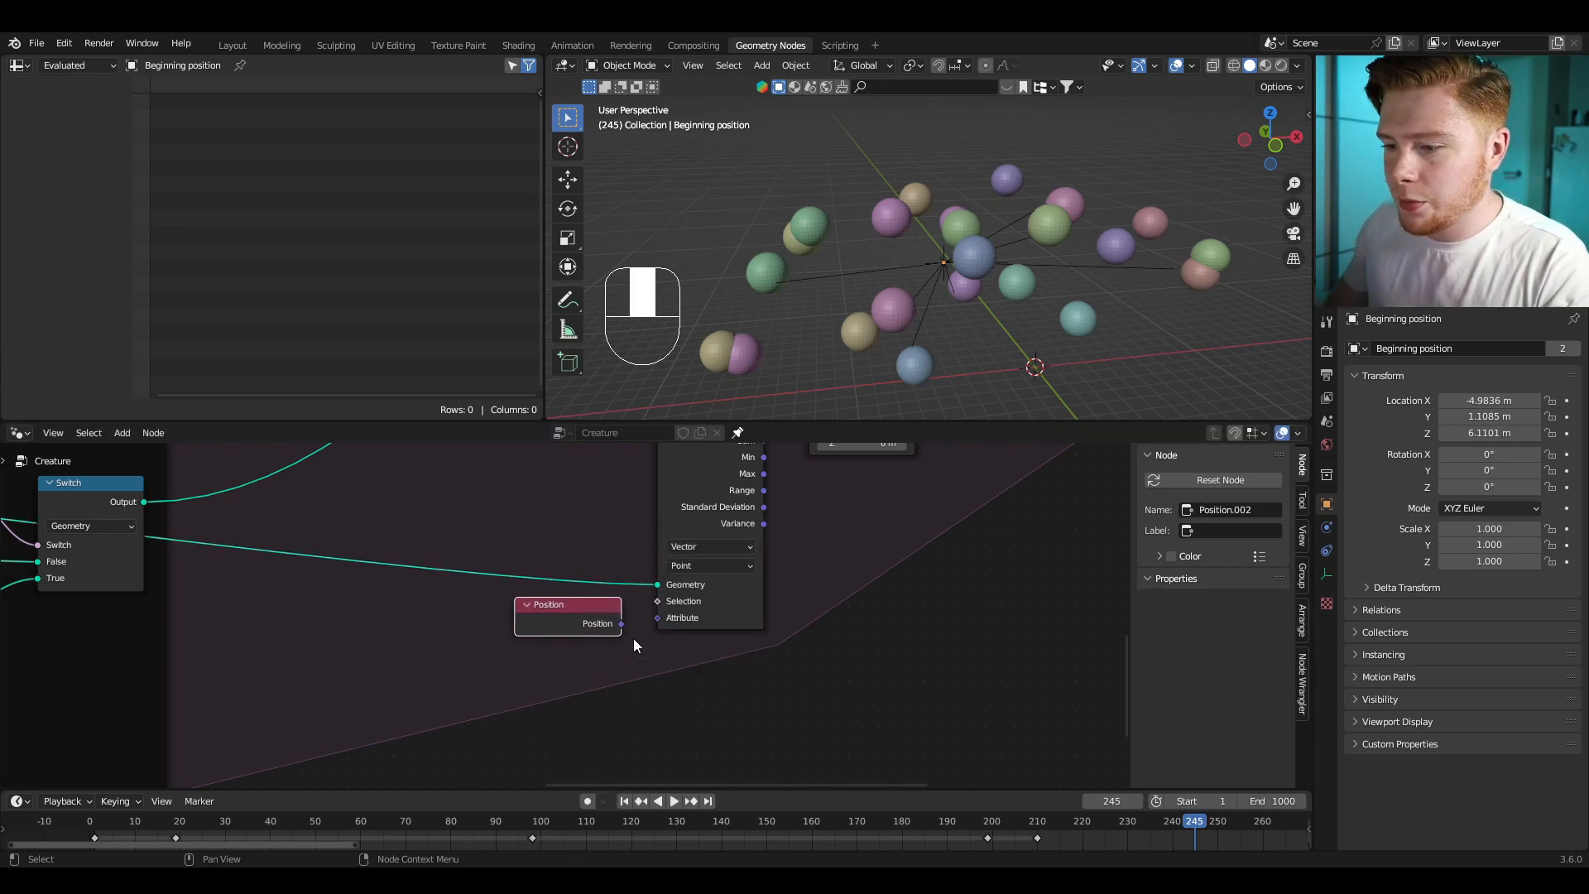
left_click_drag(622, 626, 657, 620)
Step: Connect the Attribute Statistic's Mean to the Position input of the point's Set Position node
middle_click_drag(861, 477, 692, 642)
scroll(662, 582, "up", 2)
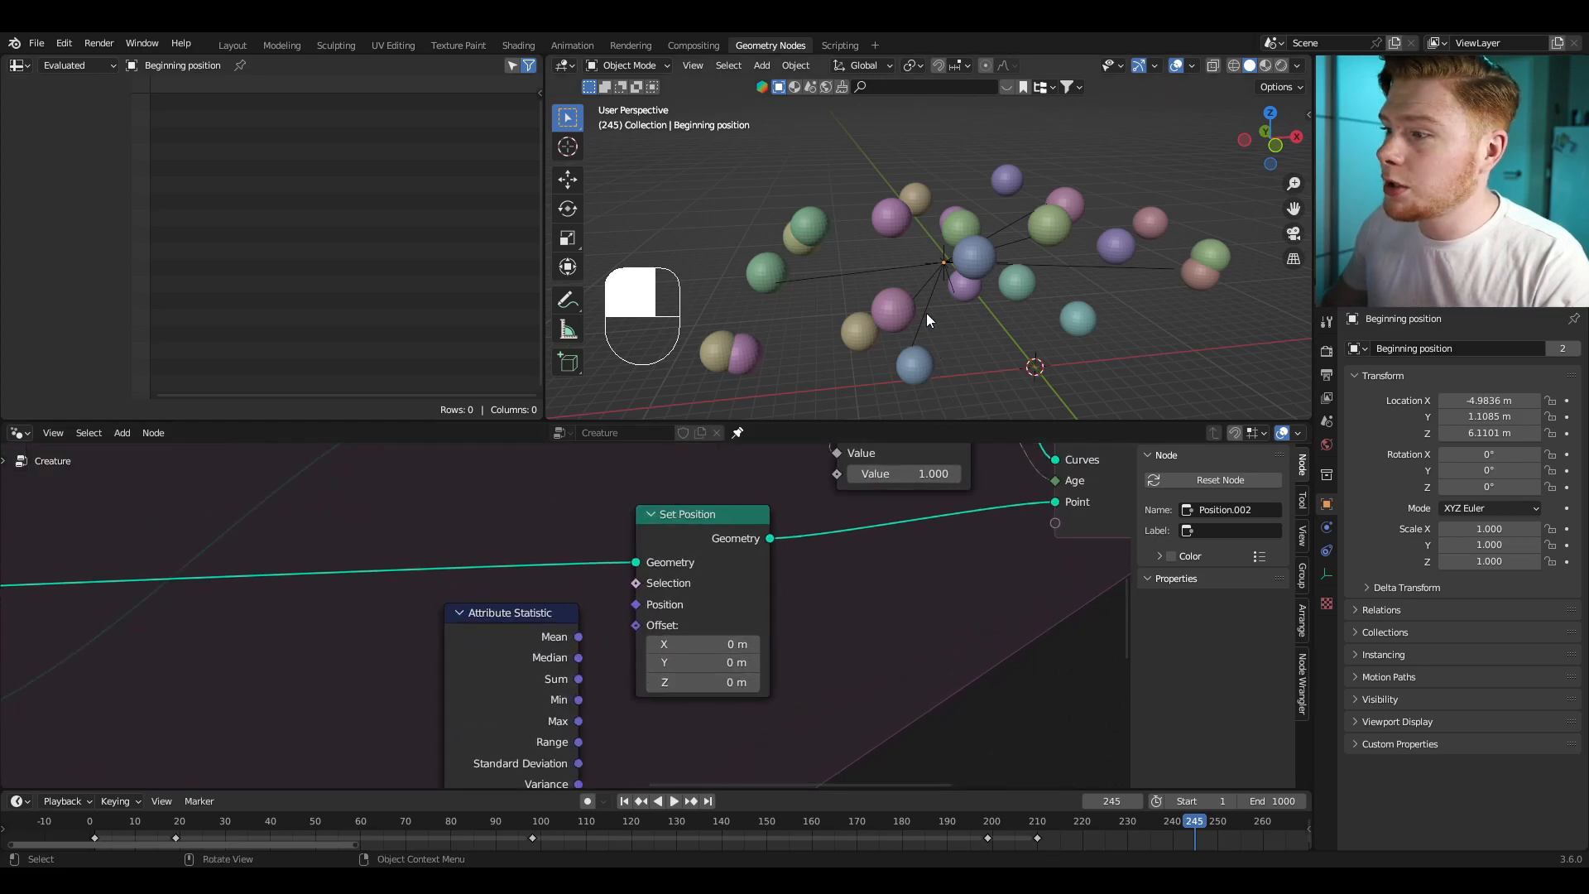
scroll(984, 305, "up", 8)
left_click_drag(578, 637, 635, 604)
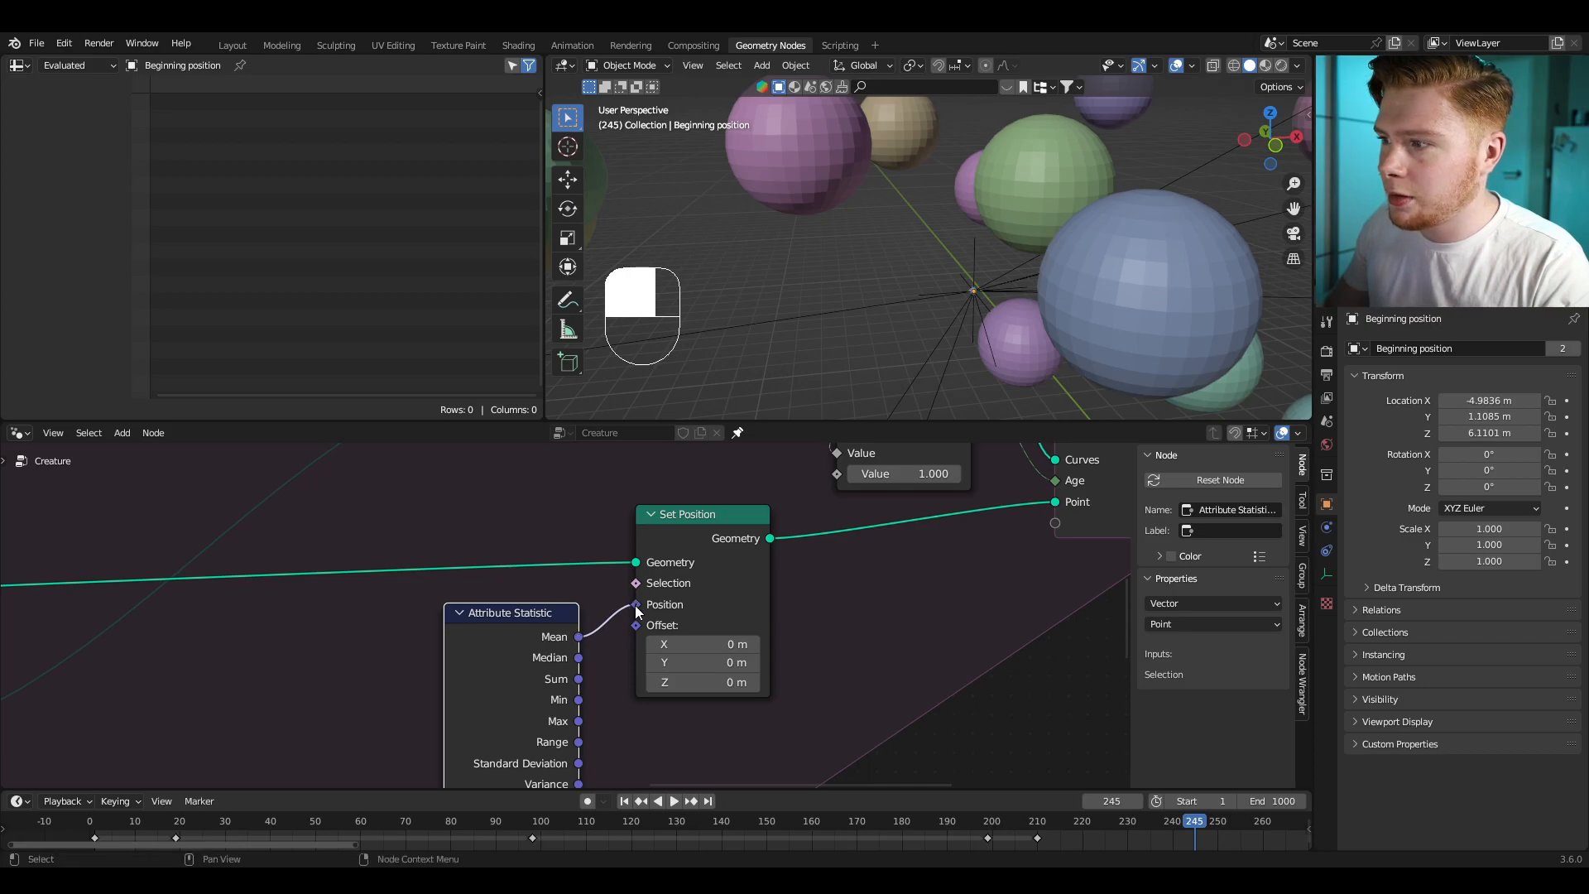
Step: Play the simulation and examine how the center point and the curve ends behave around the empty
key("space")
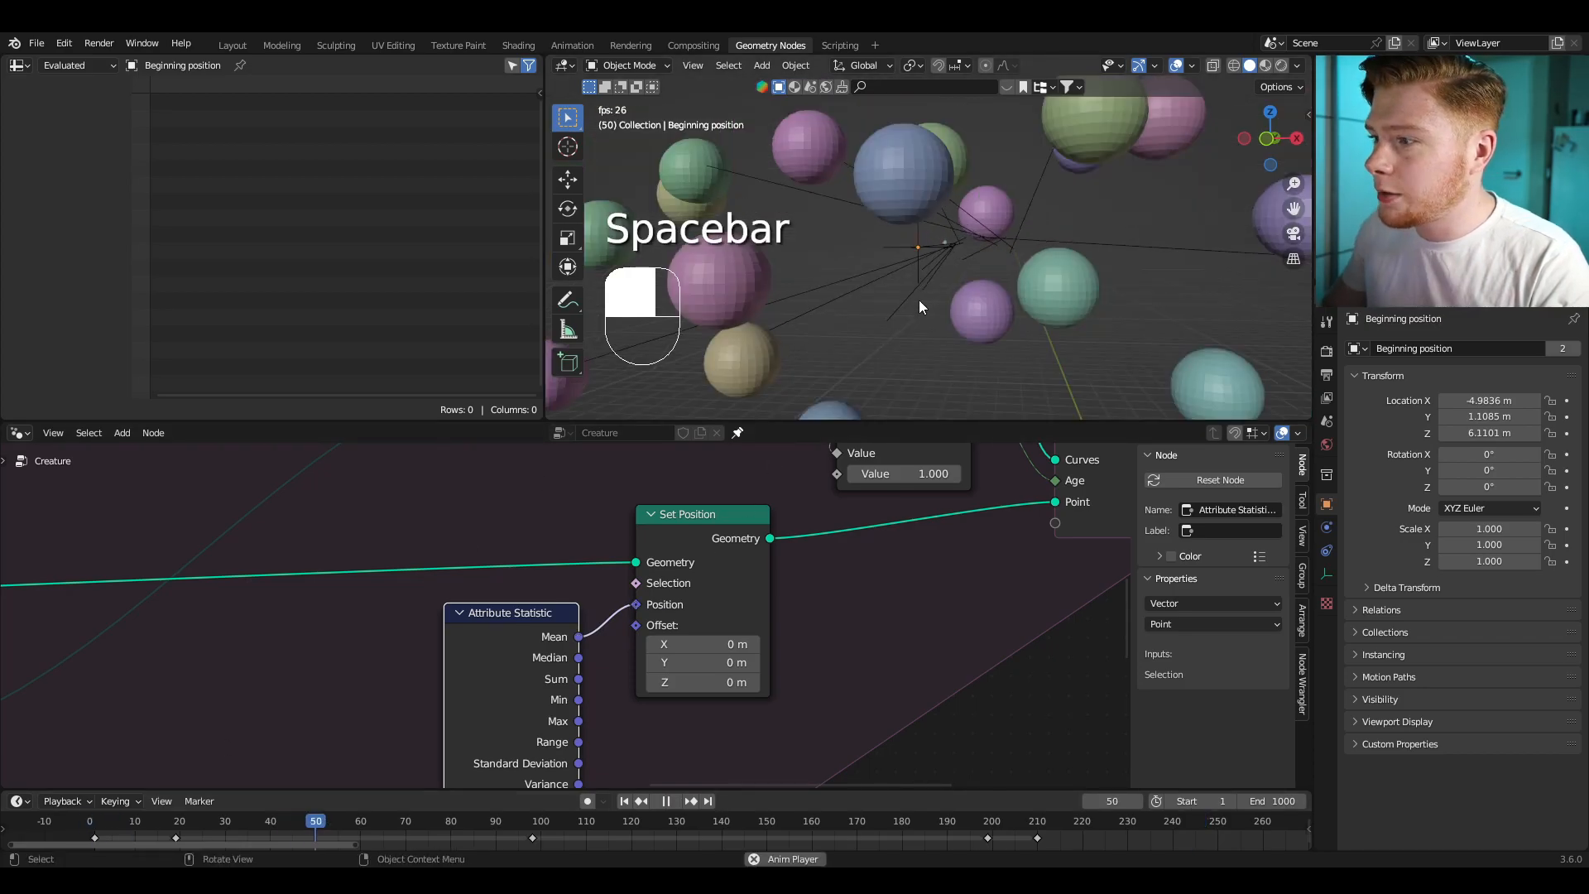
key("space")
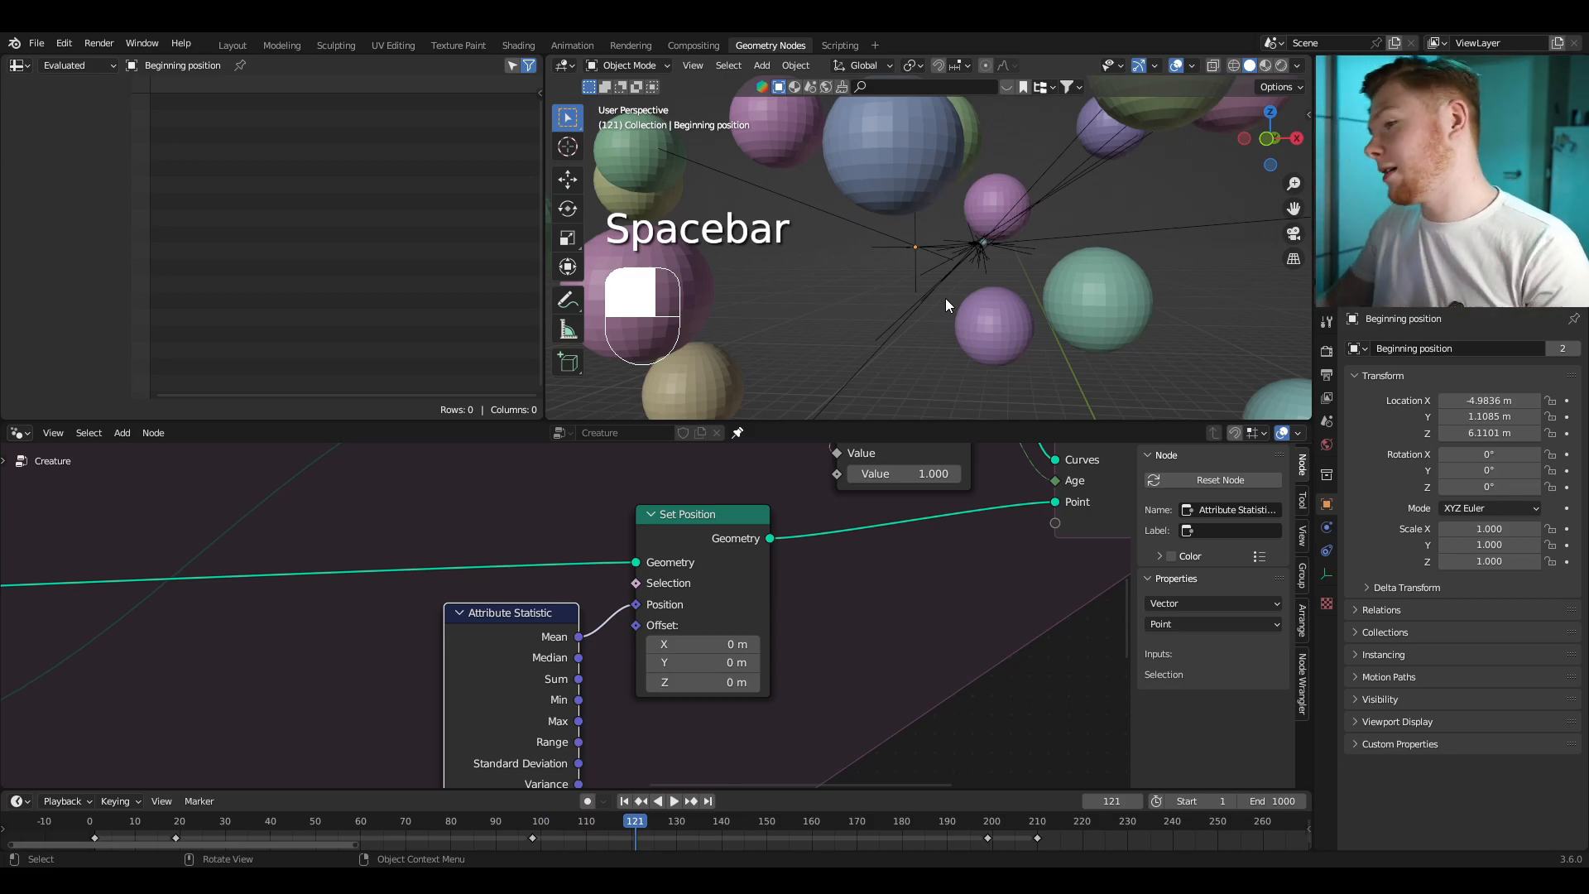
middle_click_drag(945, 298, 902, 295, "shift")
scroll(957, 262, "up", 3)
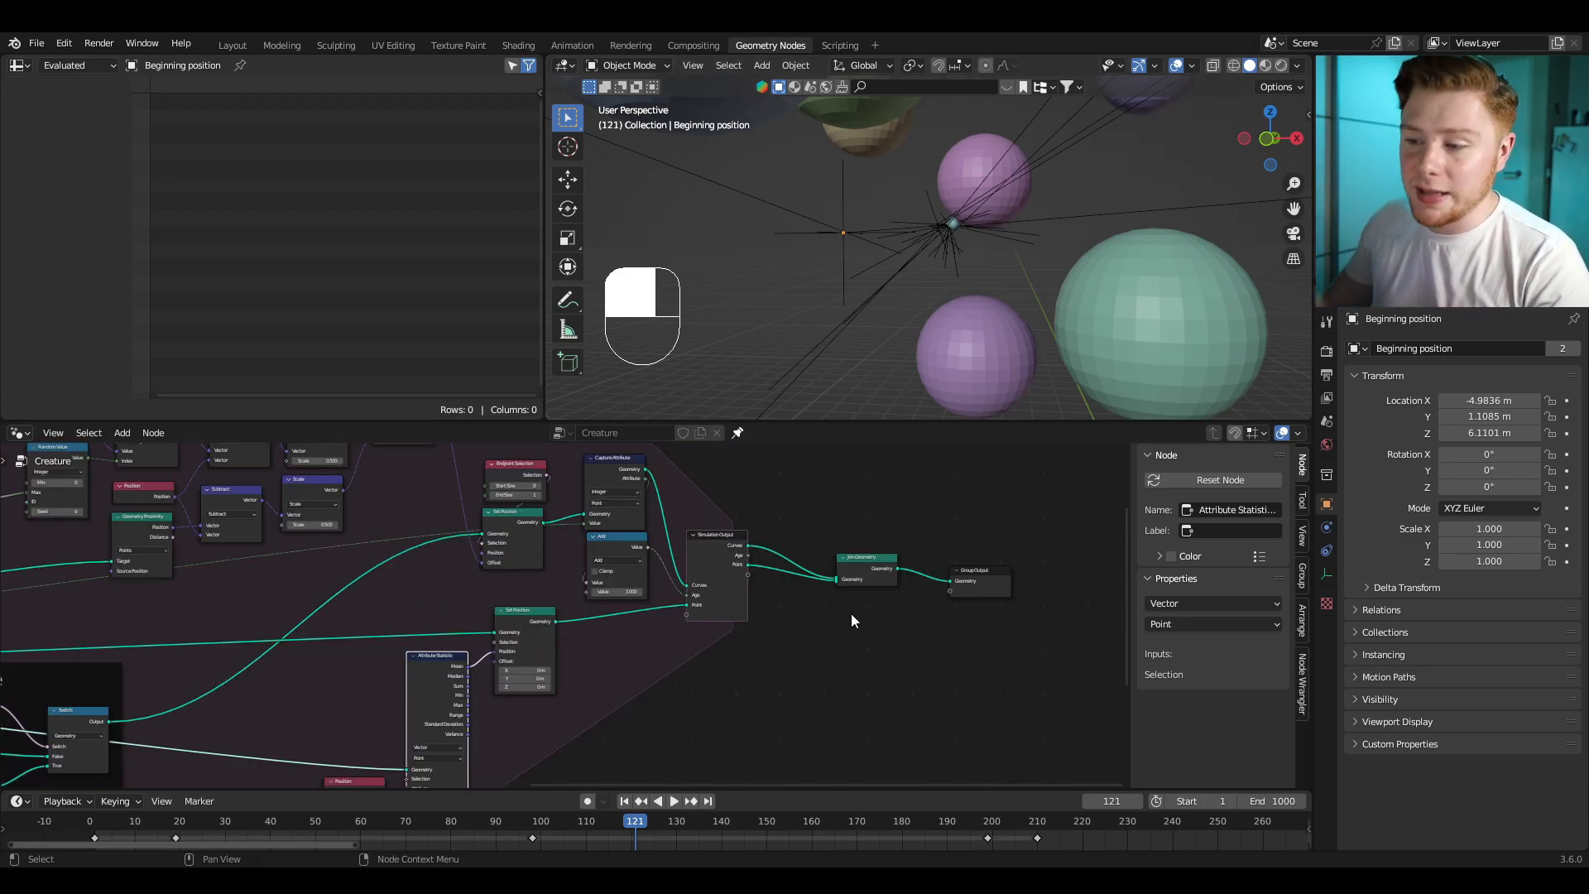
Step: Move the Simulation Output, Join Geometry and Group Output nodes farther right to make room for more nodes
middle_click_drag(859, 613, 760, 634)
scroll(759, 634, "up", 1)
scroll(583, 582, "up", 2)
left_click_drag(557, 492, 994, 674)
middle_click_drag(643, 646, 621, 663)
key("g")
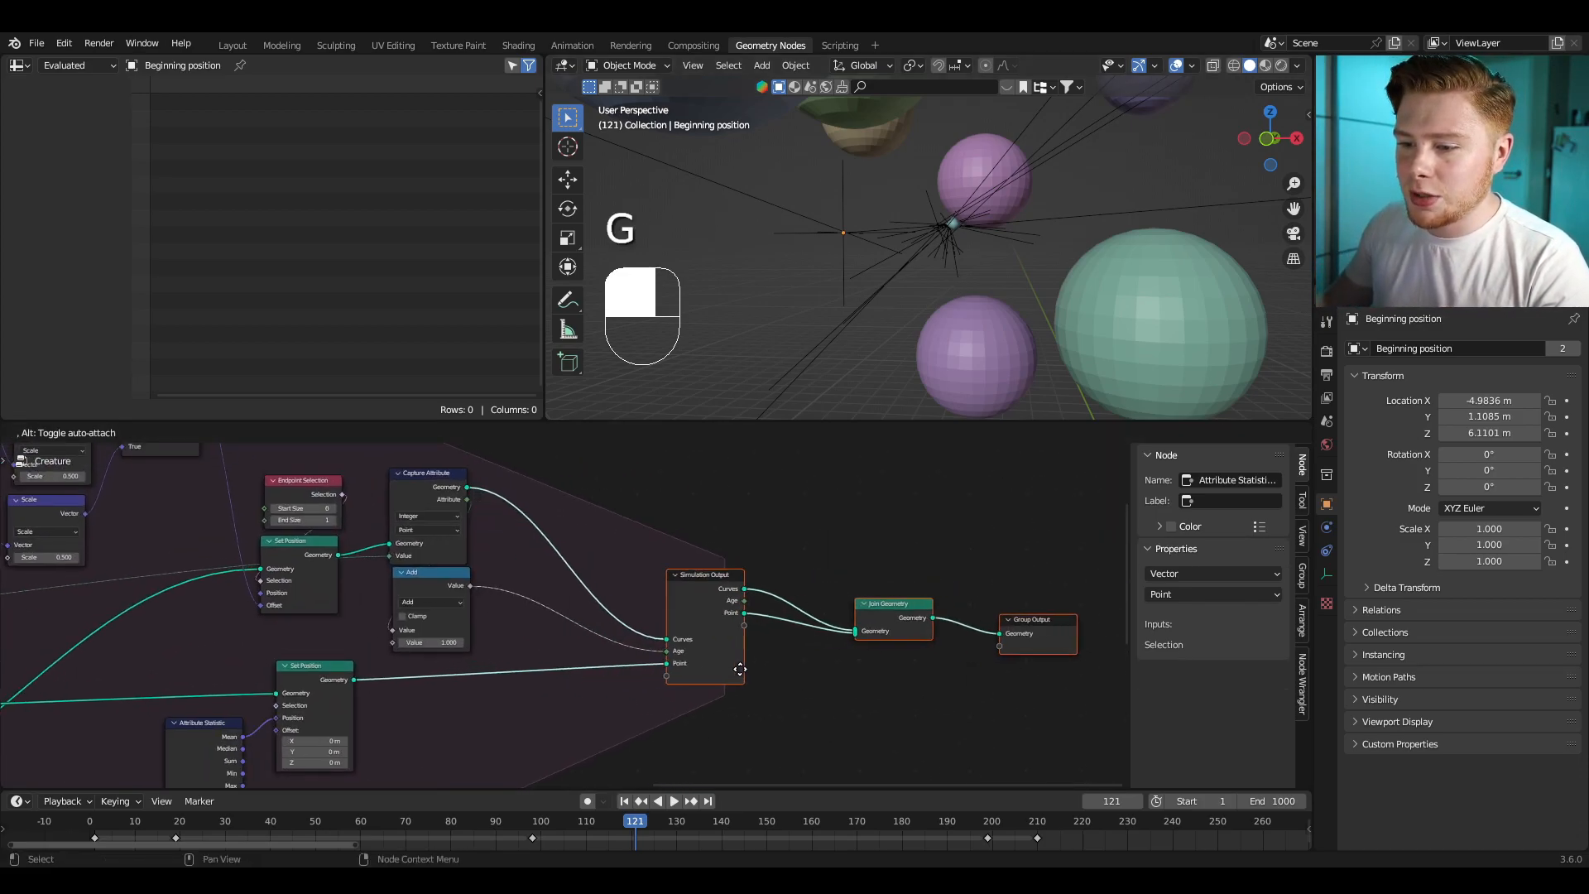
left_click(775, 667)
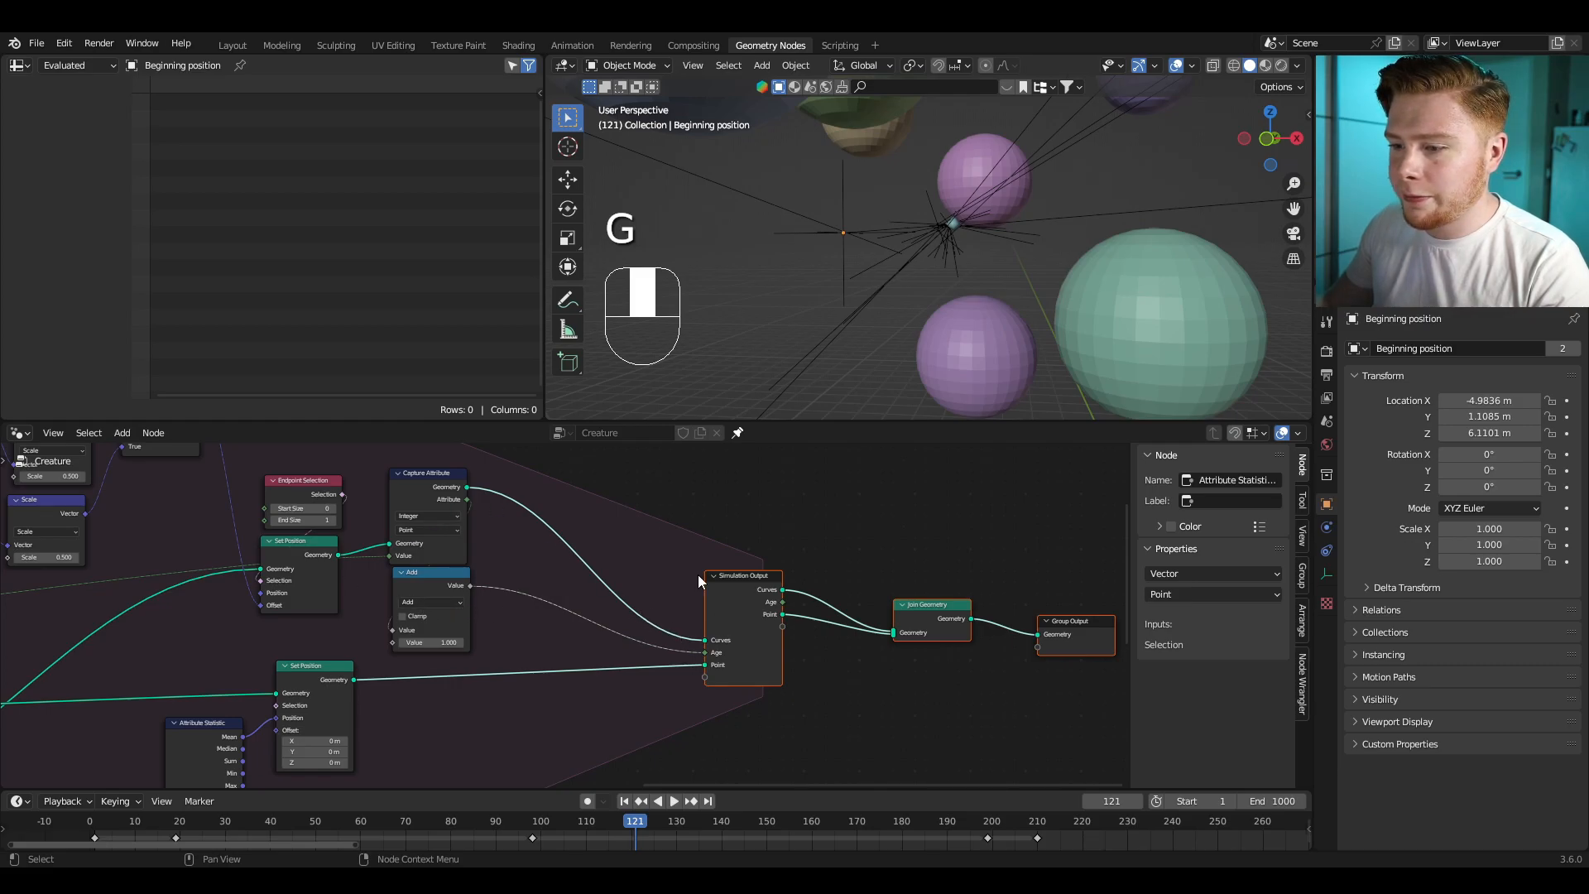
Step: Insert a Set Position node on the Curves link between Capture Attribute and the Simulation Output
middle_click_drag(698, 575, 682, 538)
key("shift+a")
type("s")
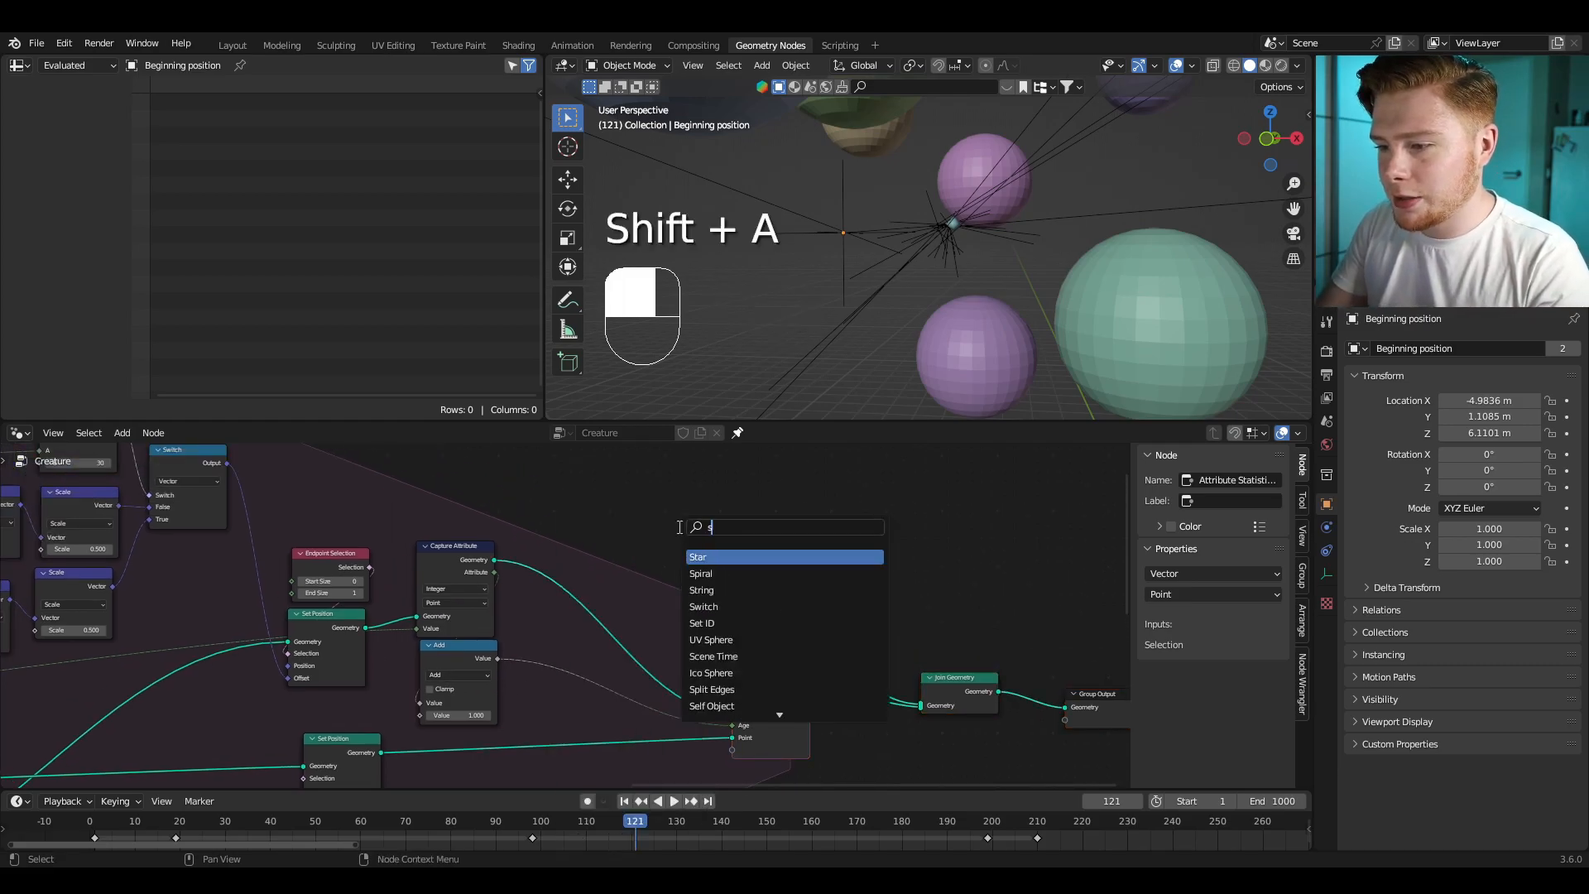
type("et p")
key("Return")
left_click(624, 580)
scroll(568, 621, "up", 4)
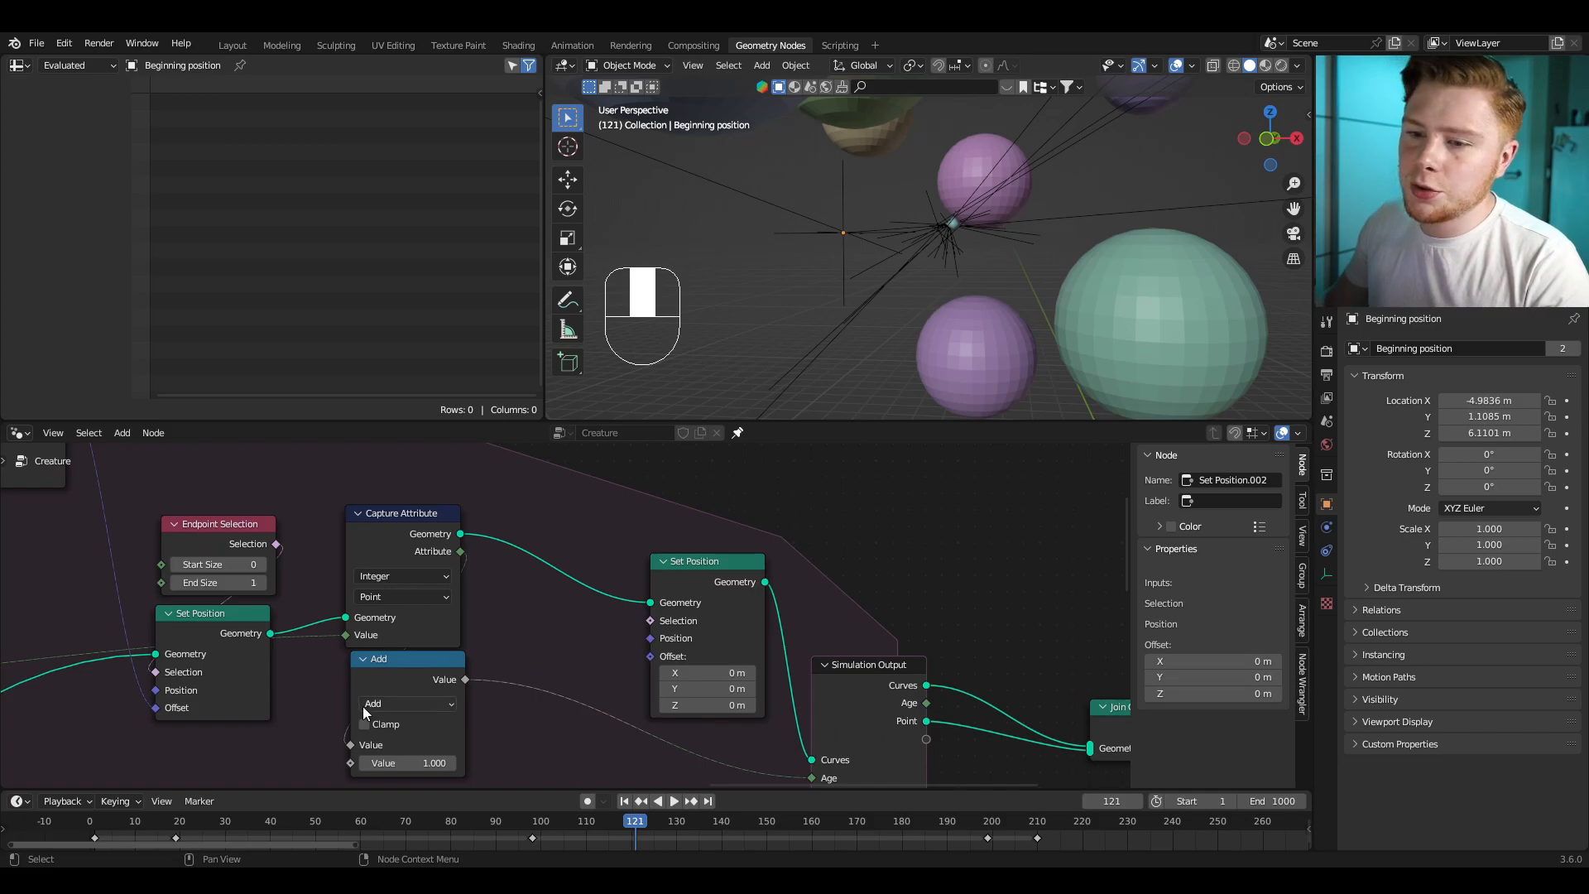
Step: Duplicate the Endpoint Selection node above the new Set Position and set its Start Size to 1 and End Size to 0
left_click(221, 540)
middle_click_drag(271, 546, 202, 613)
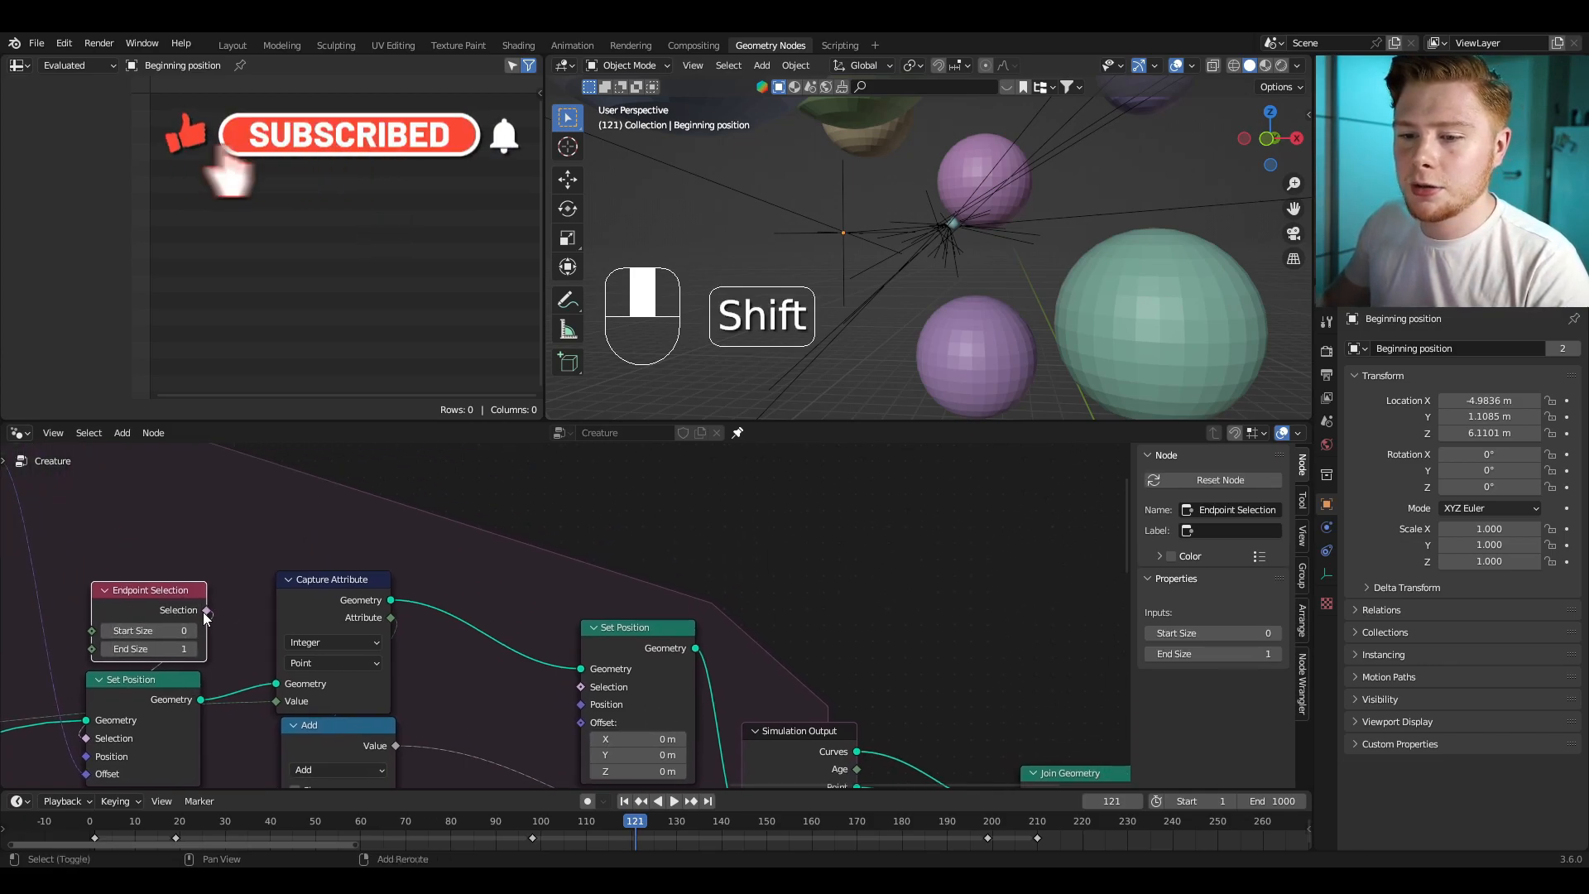
key("shift+d")
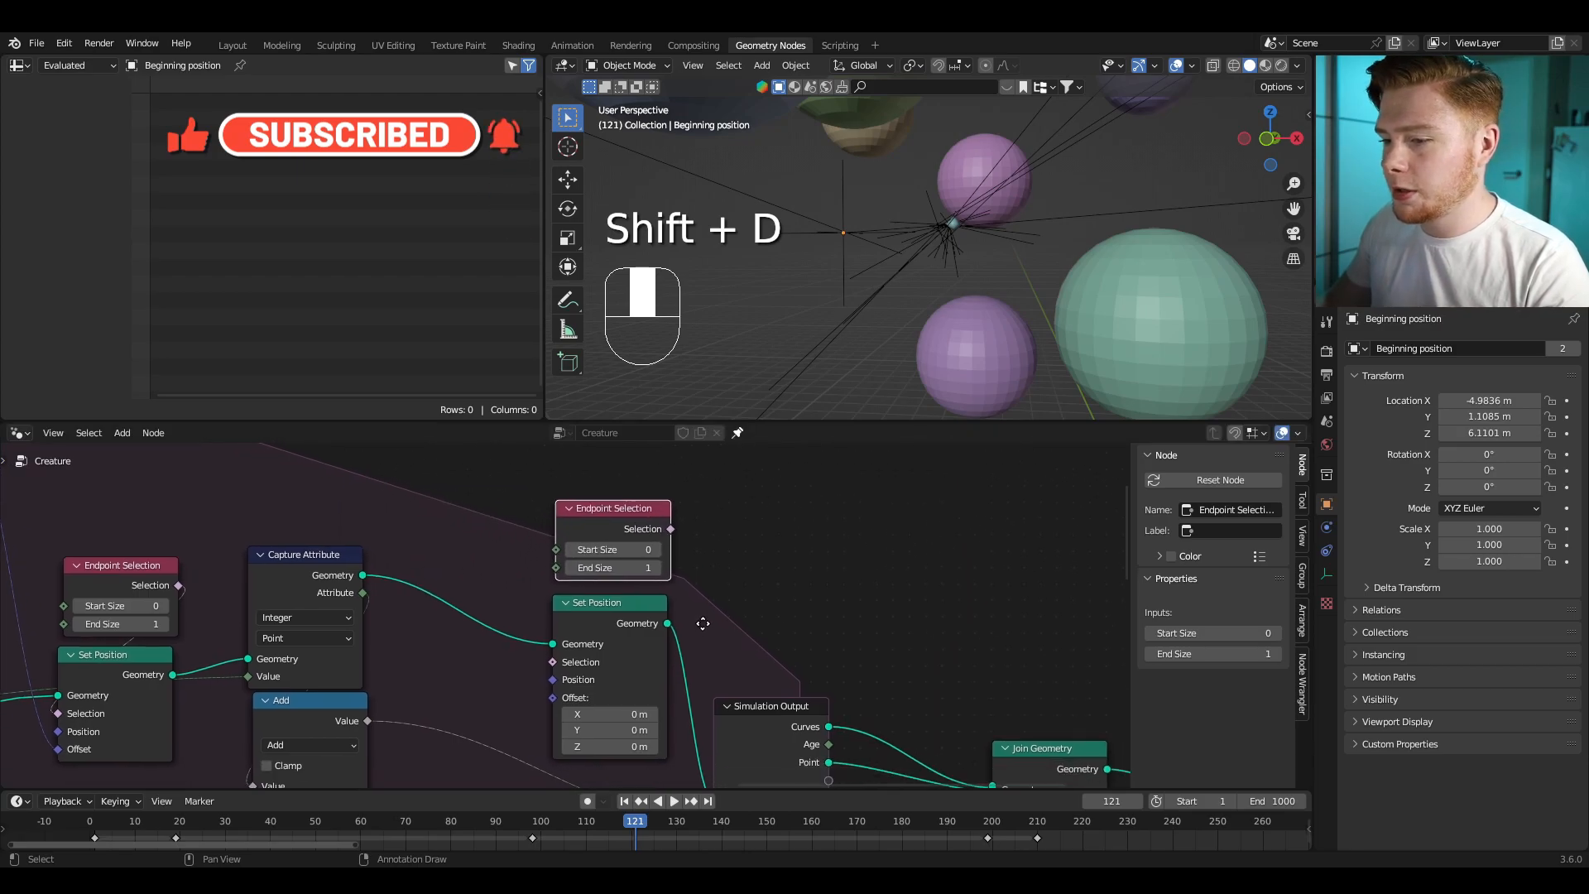
left_click(703, 623)
scroll(708, 618, "up", 1)
left_click(682, 531)
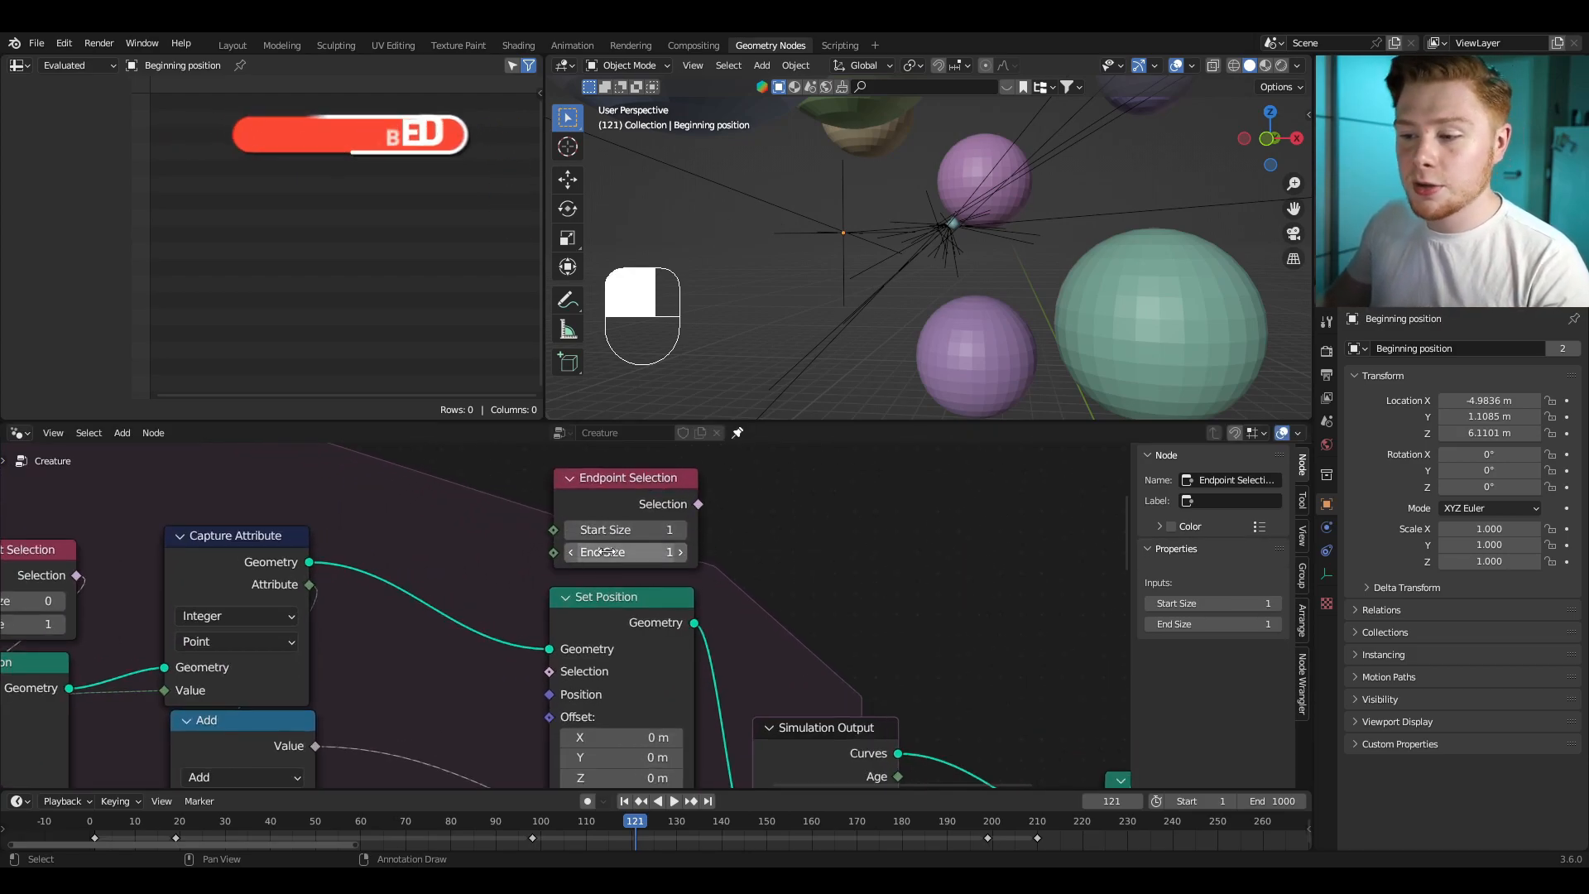
left_click(572, 552)
scroll(704, 613, "down", 2)
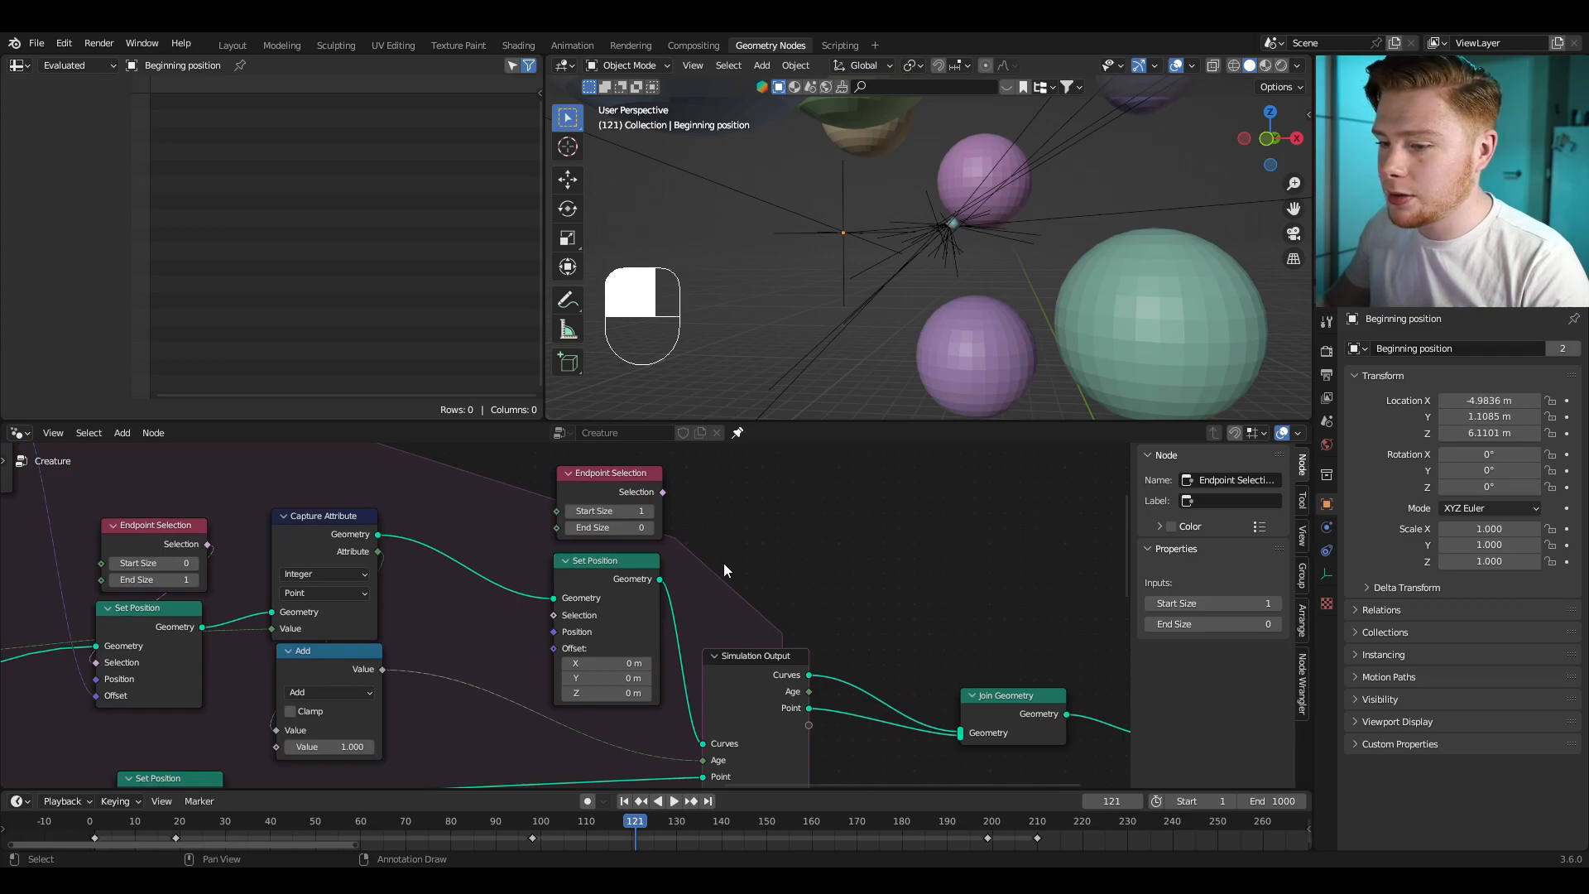
Step: Connect the duplicated Endpoint Selection to the new Set Position's Selection and shift the end nodes right to make space
scroll(724, 569, "up", 1)
left_click(680, 498)
left_click_drag(684, 496, 546, 651)
scroll(745, 663, "down", 3)
key("g")
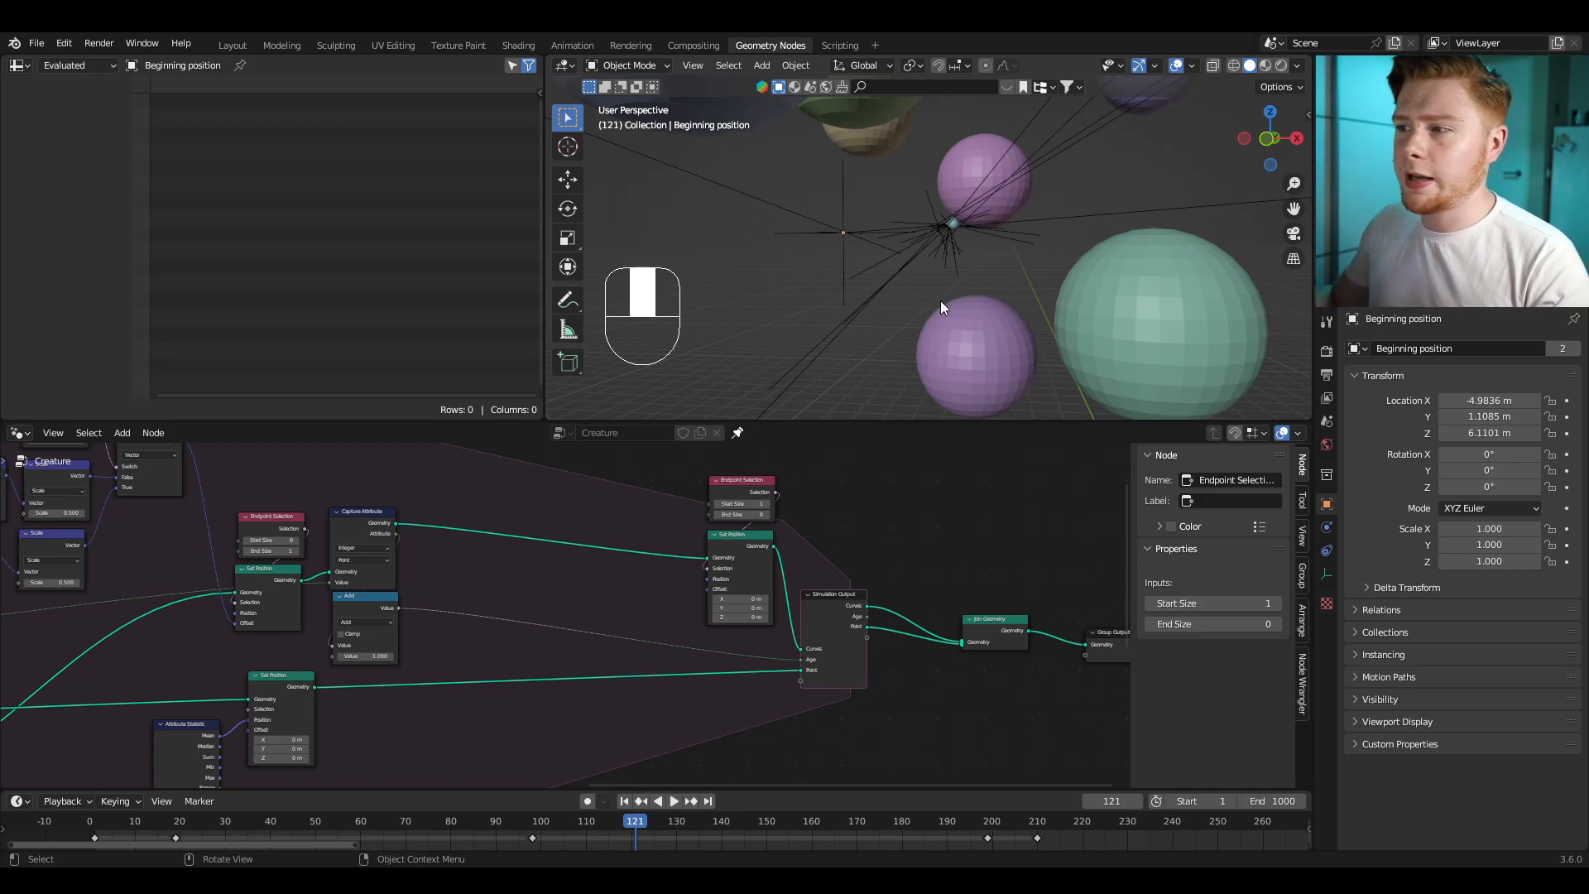
Step: Duplicate the Position, Geometry Proximity, Subtract and Scale nodes and place the copies before the new Set Position
middle_click_drag(167, 510, 619, 558)
scroll(380, 558, "up", 3)
scroll(619, 558, "up", 2)
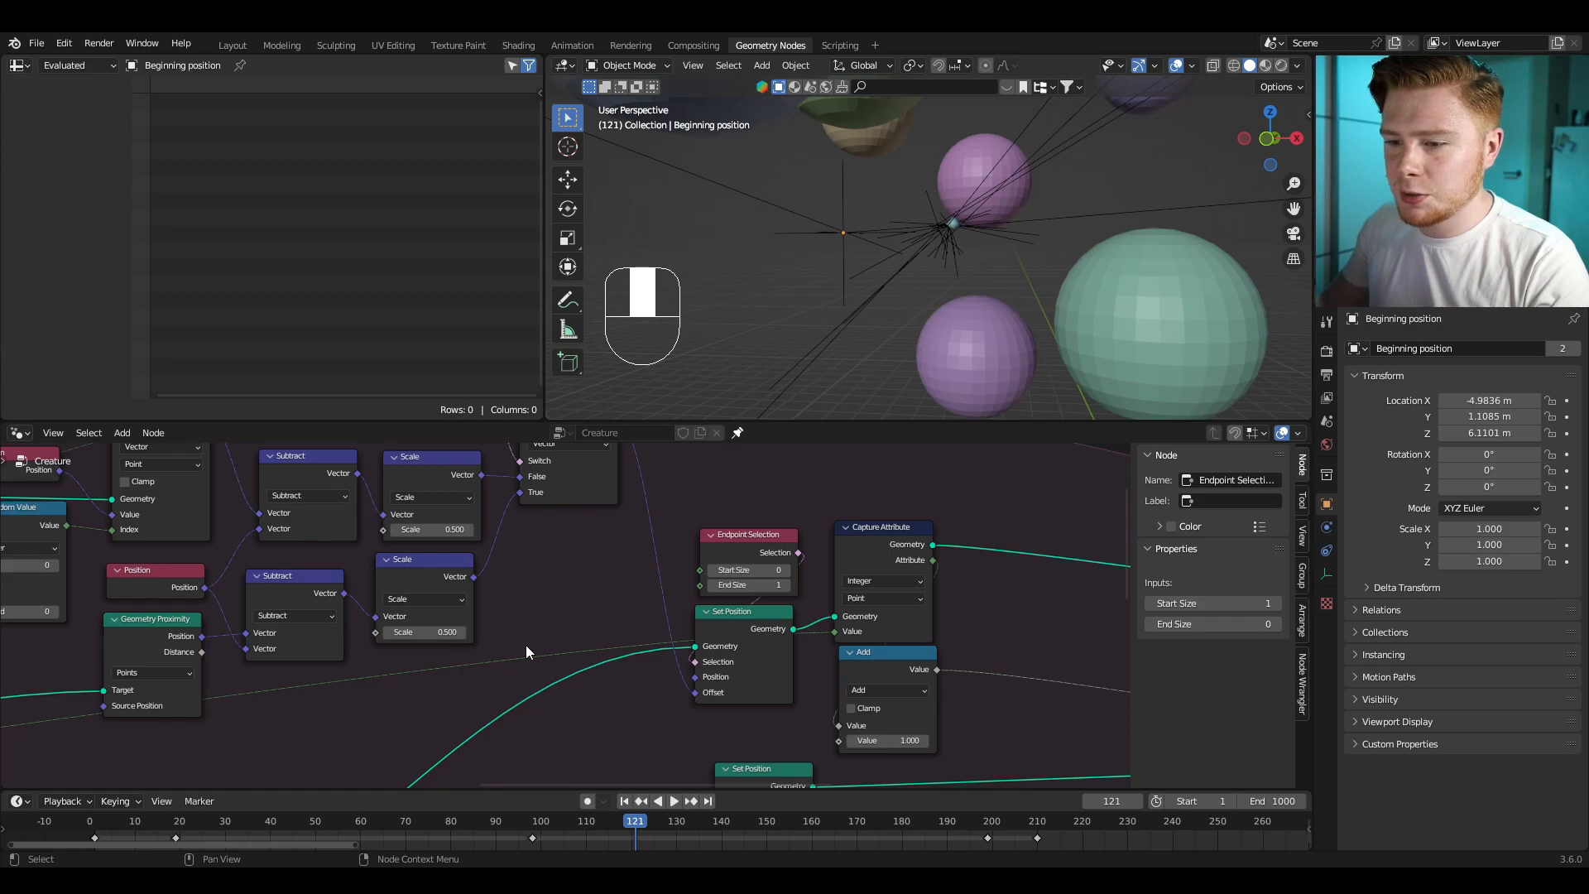
scroll(464, 639, "up", 2)
middle_click_drag(298, 635, 620, 634)
left_click(441, 568)
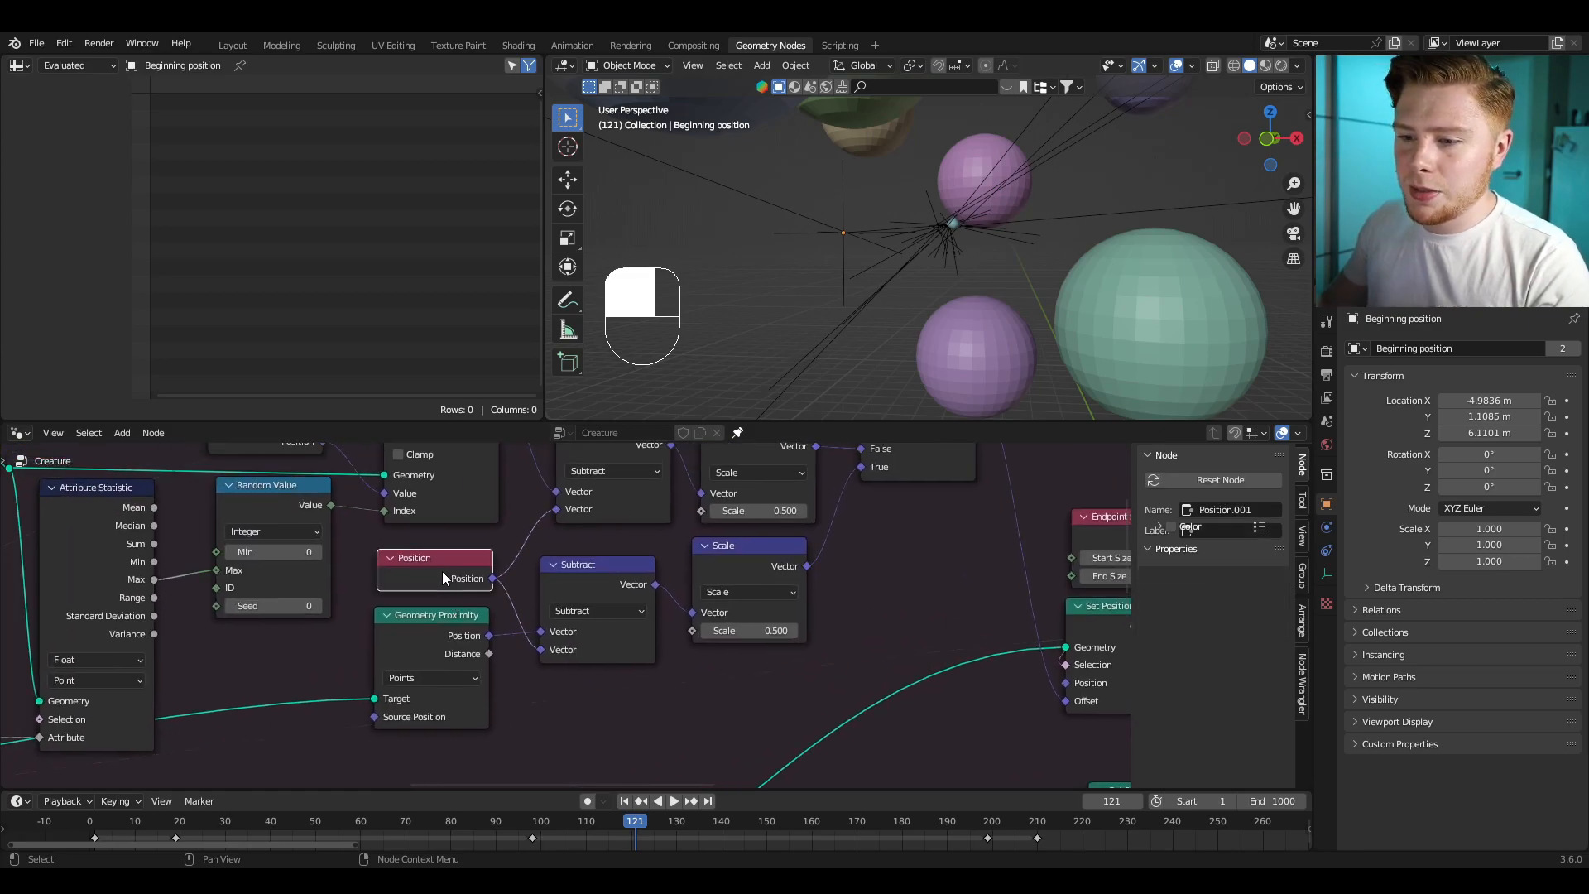
left_click(422, 644, "shift")
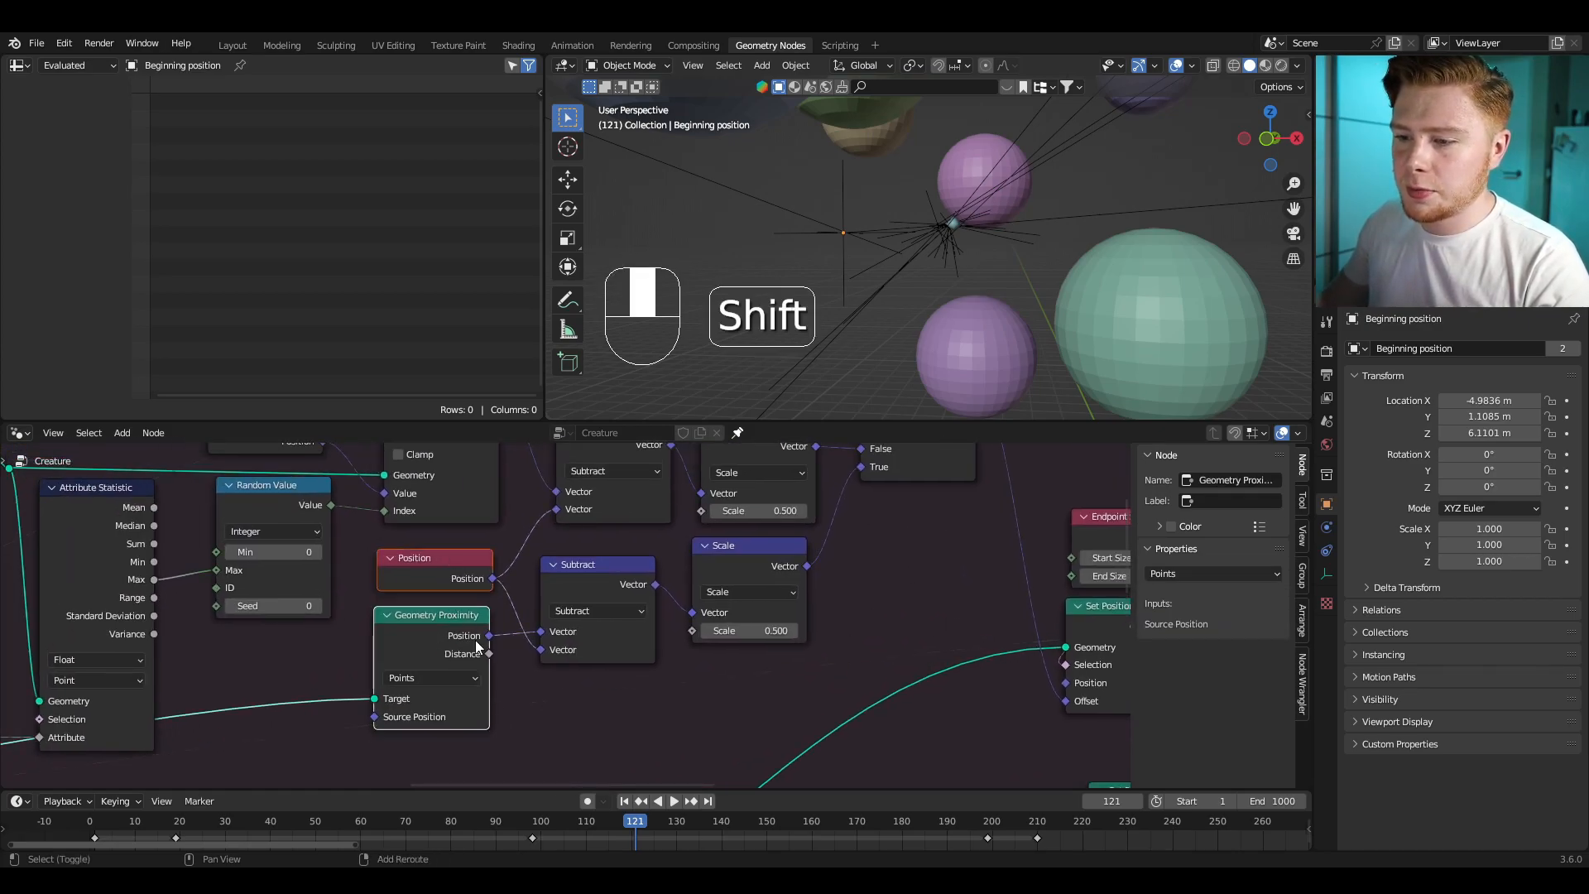
left_click(593, 584, "shift")
left_click(722, 584, "shift")
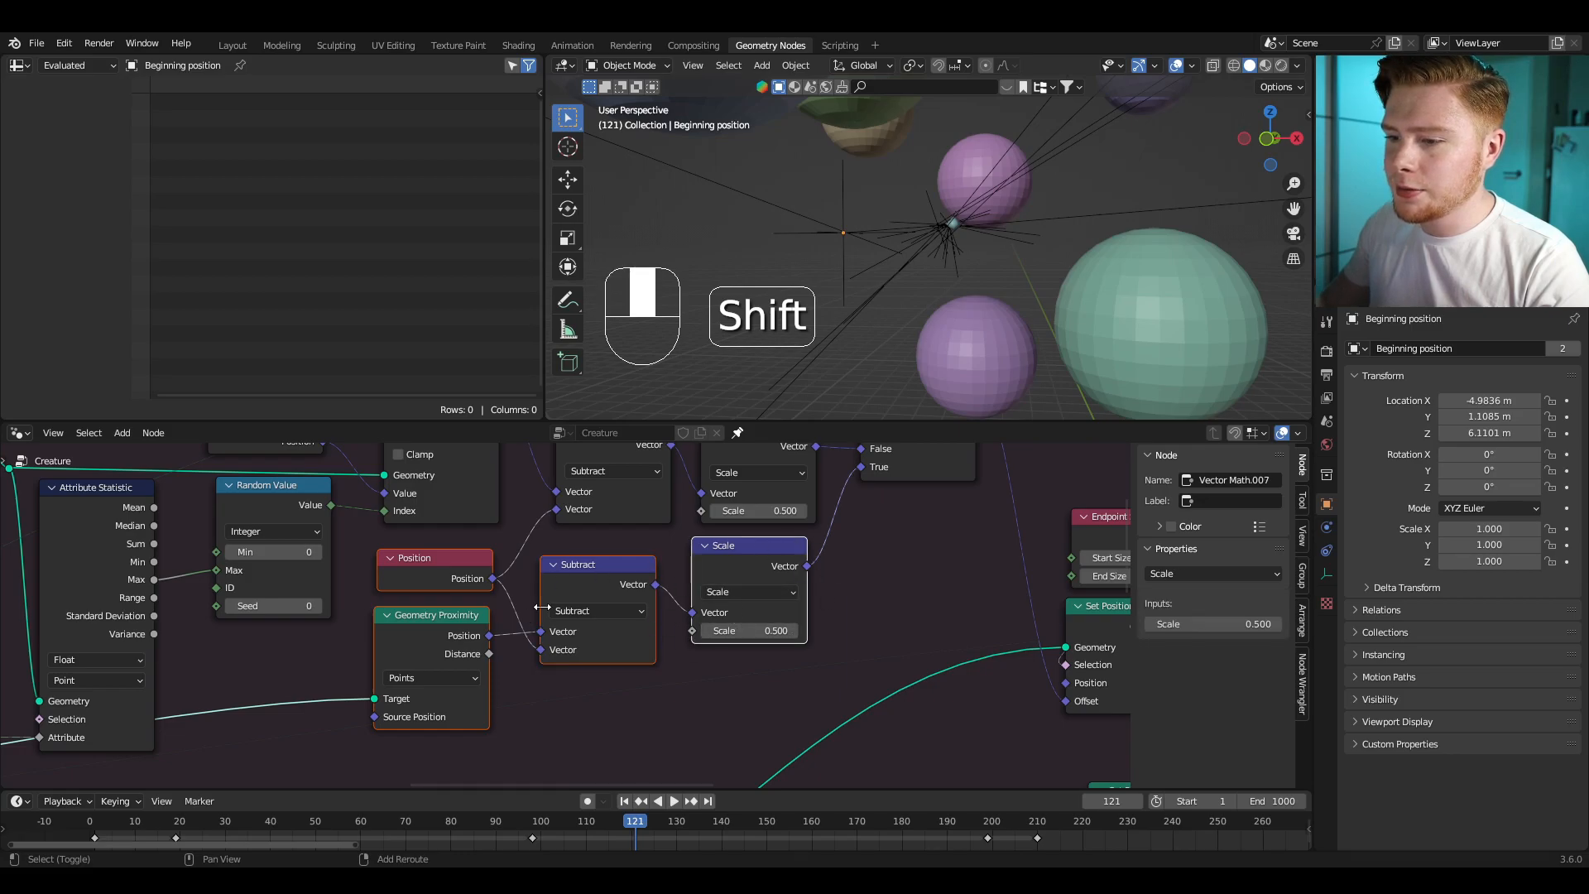
scroll(542, 608, "down", 5)
key("shift+d")
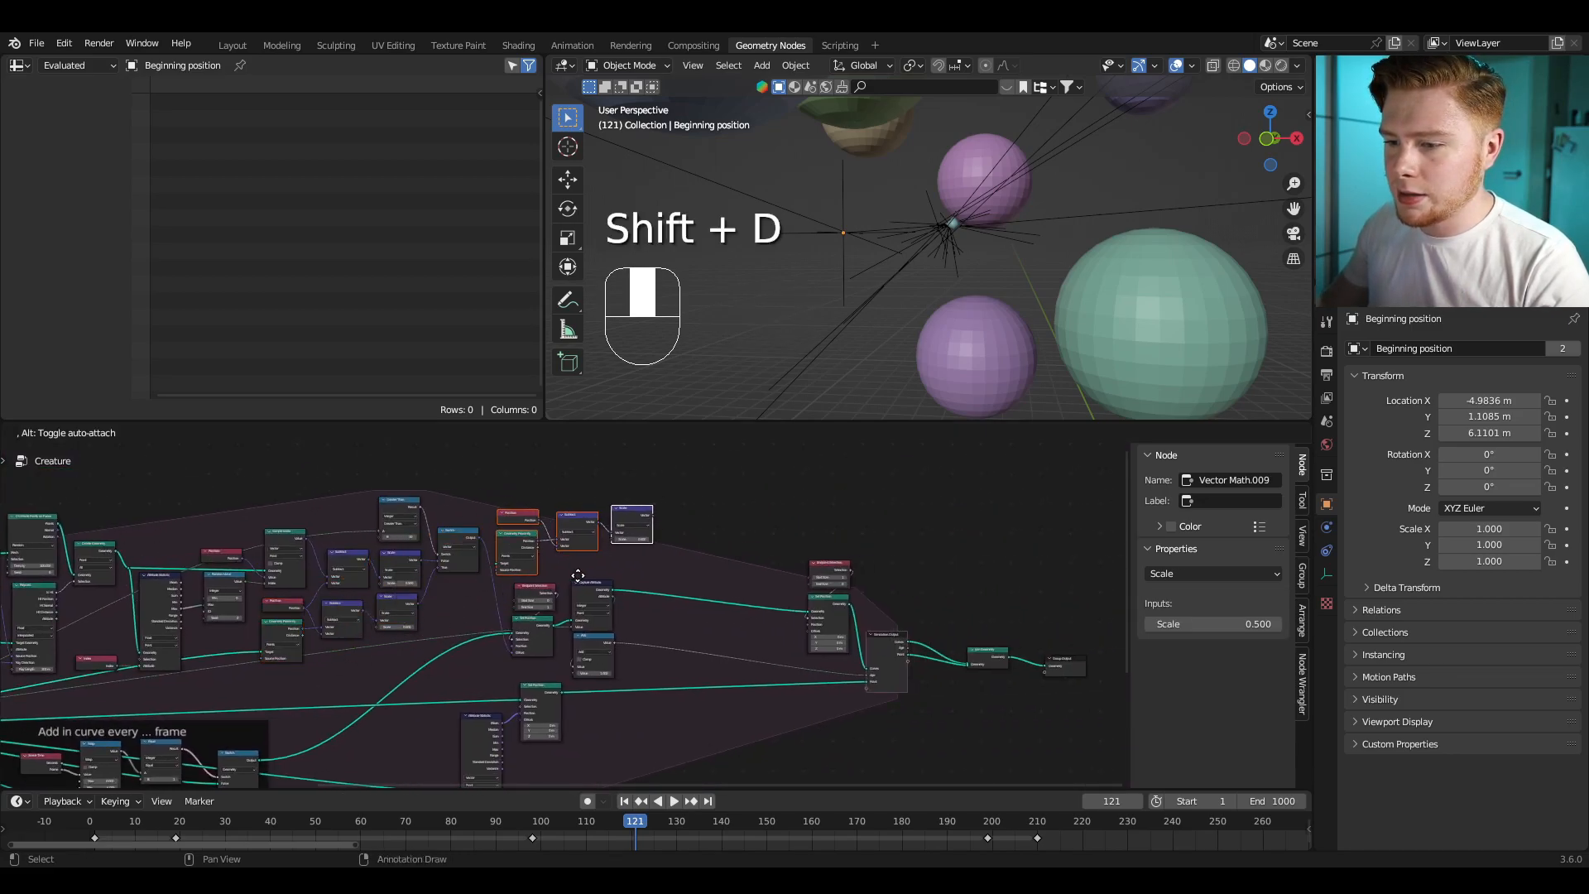
left_click(710, 658)
scroll(687, 650, "up", 3)
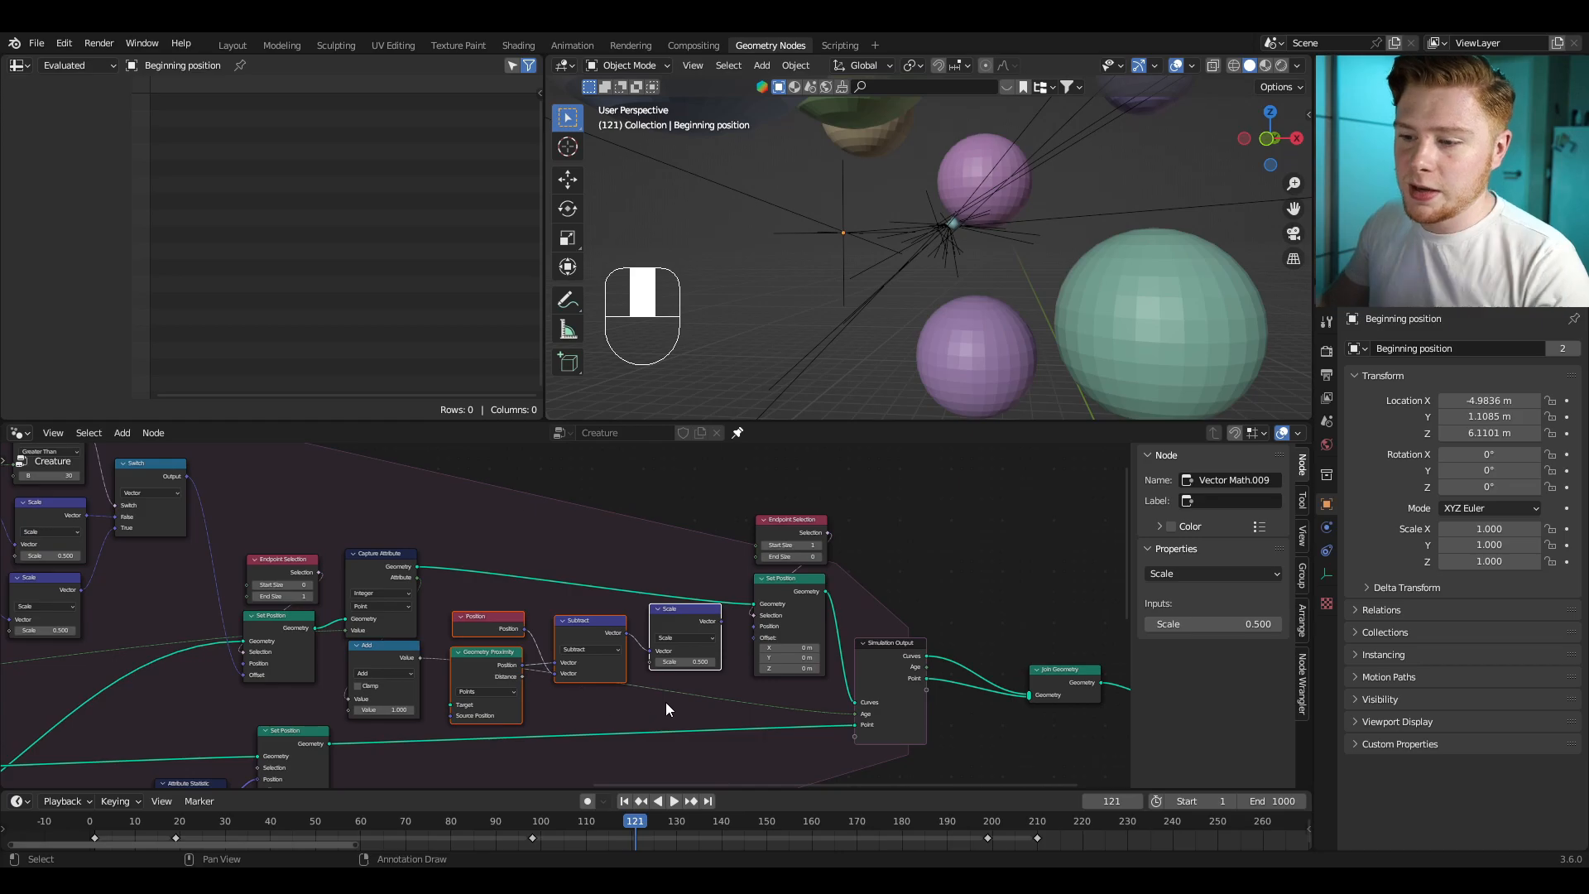
Step: Connect the duplicated Scale node's Vector to the new Set Position's Offset and play the simulation to check it
middle_click_drag(666, 702, 564, 659)
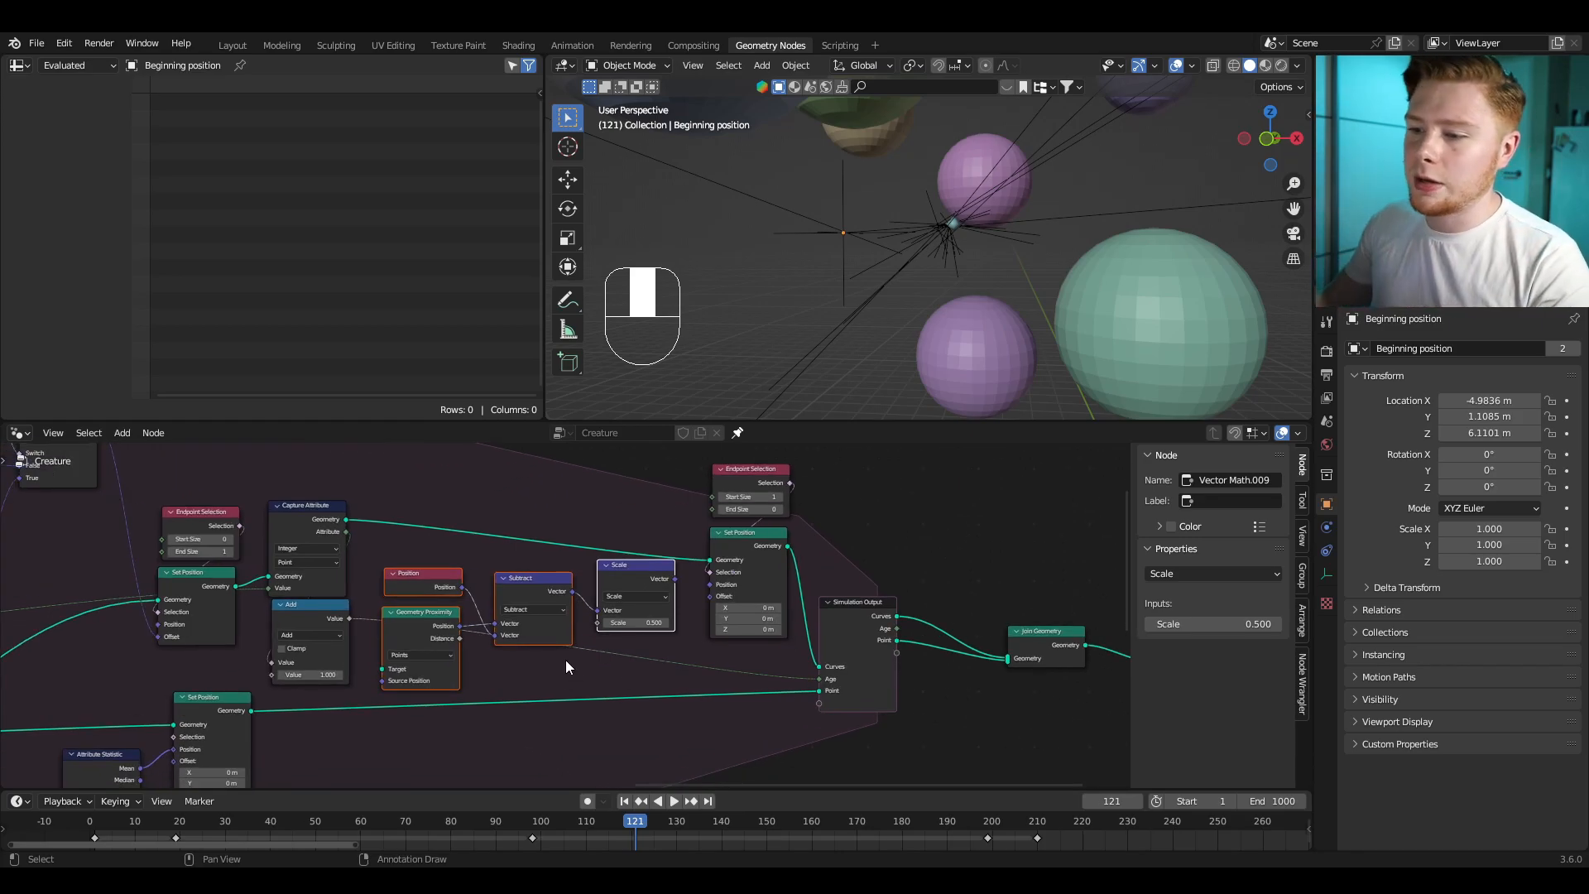
scroll(629, 629, "up", 3)
left_click_drag(704, 540, 769, 574)
key("space")
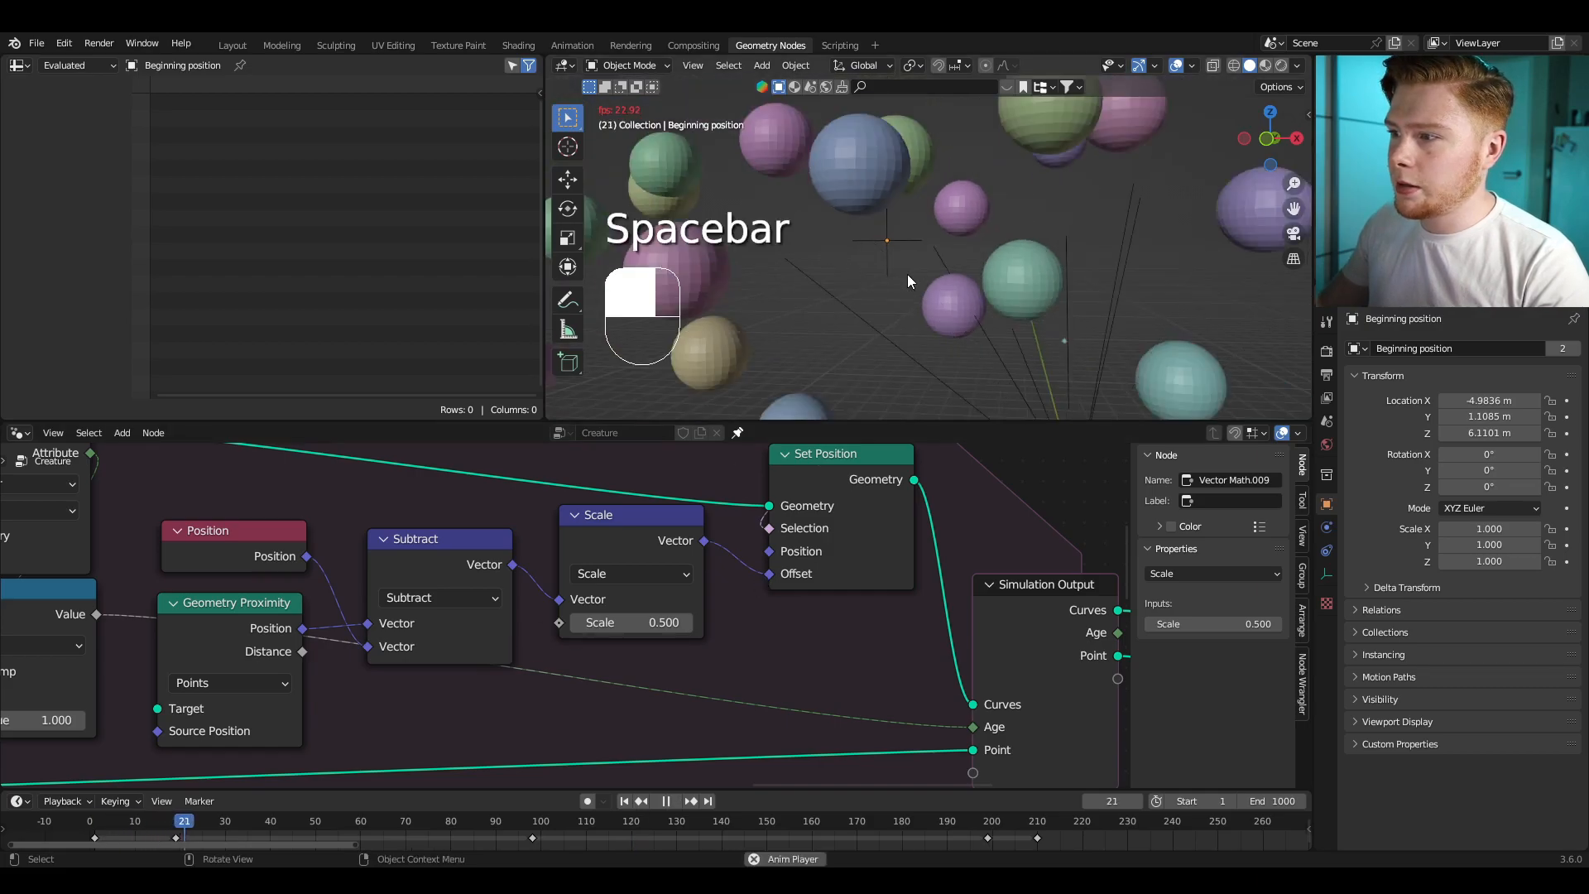
key("shift")
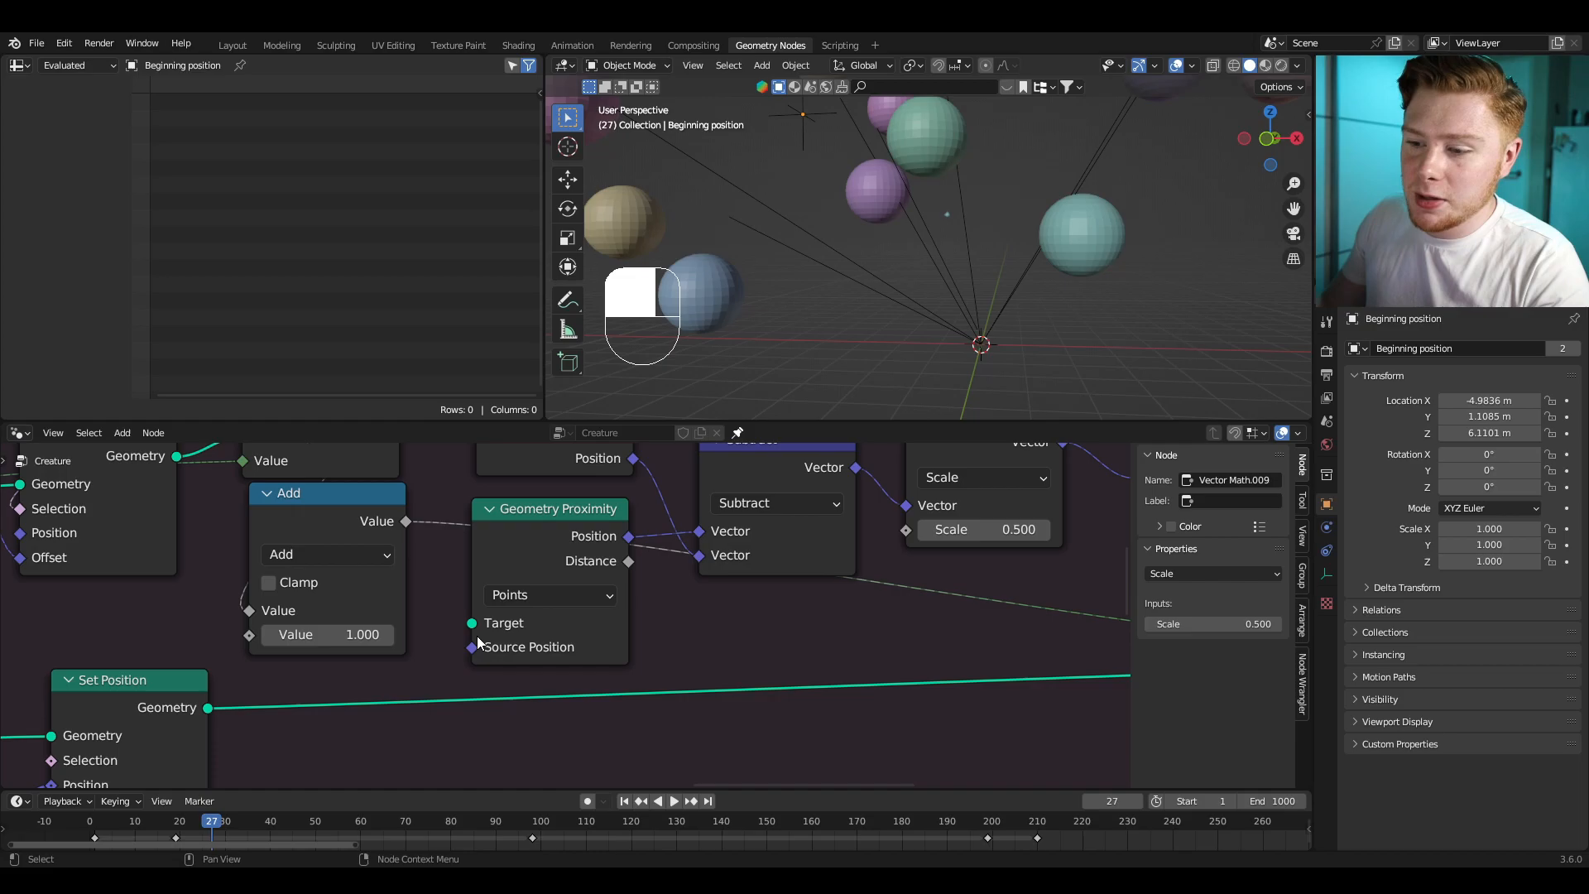
Step: Connect the Simulation Input's Point output to the duplicated Geometry Proximity's Target
scroll(321, 673, "down", 6)
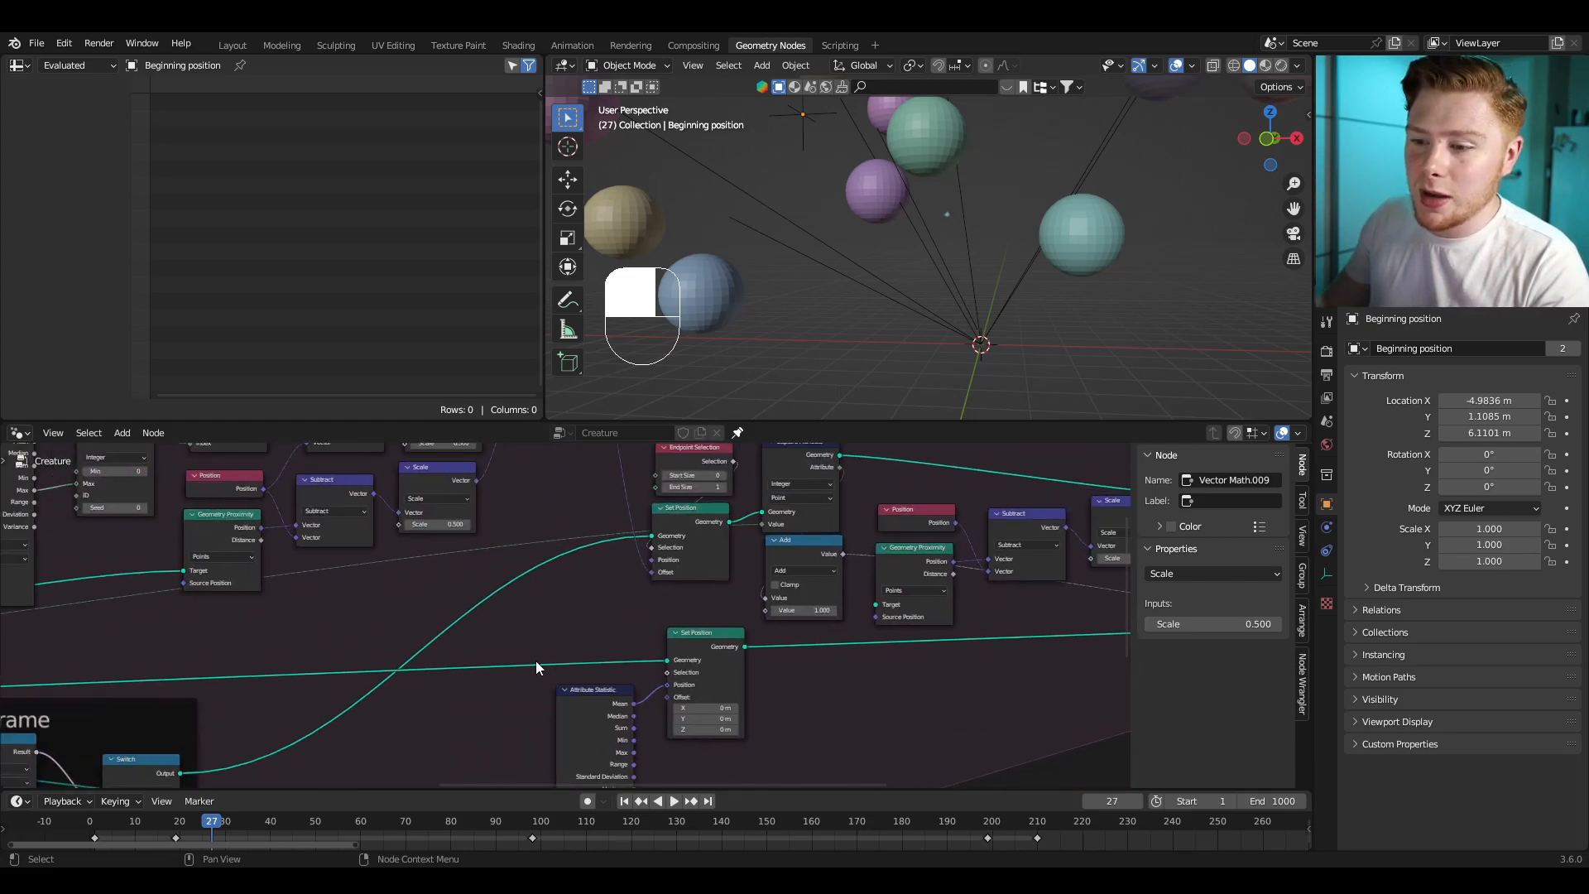
scroll(214, 608, "up", 4)
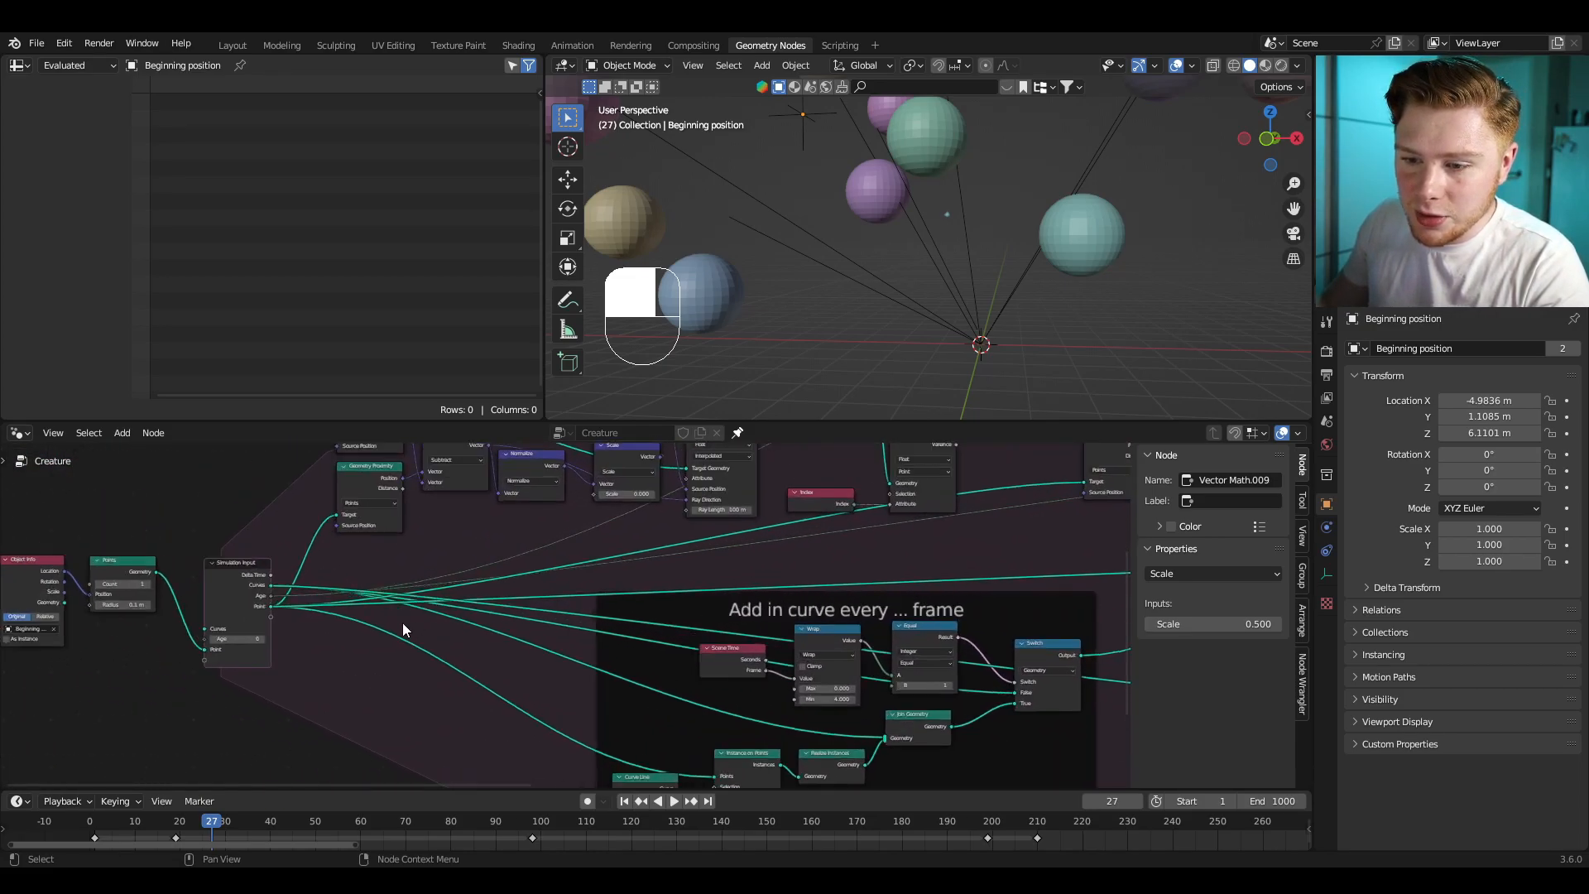
left_click_drag(130, 601, 838, 625)
middle_click_drag(1026, 634, 674, 656)
Step: Play the simulation and inspect how the curve start points follow the moving center point
key("space")
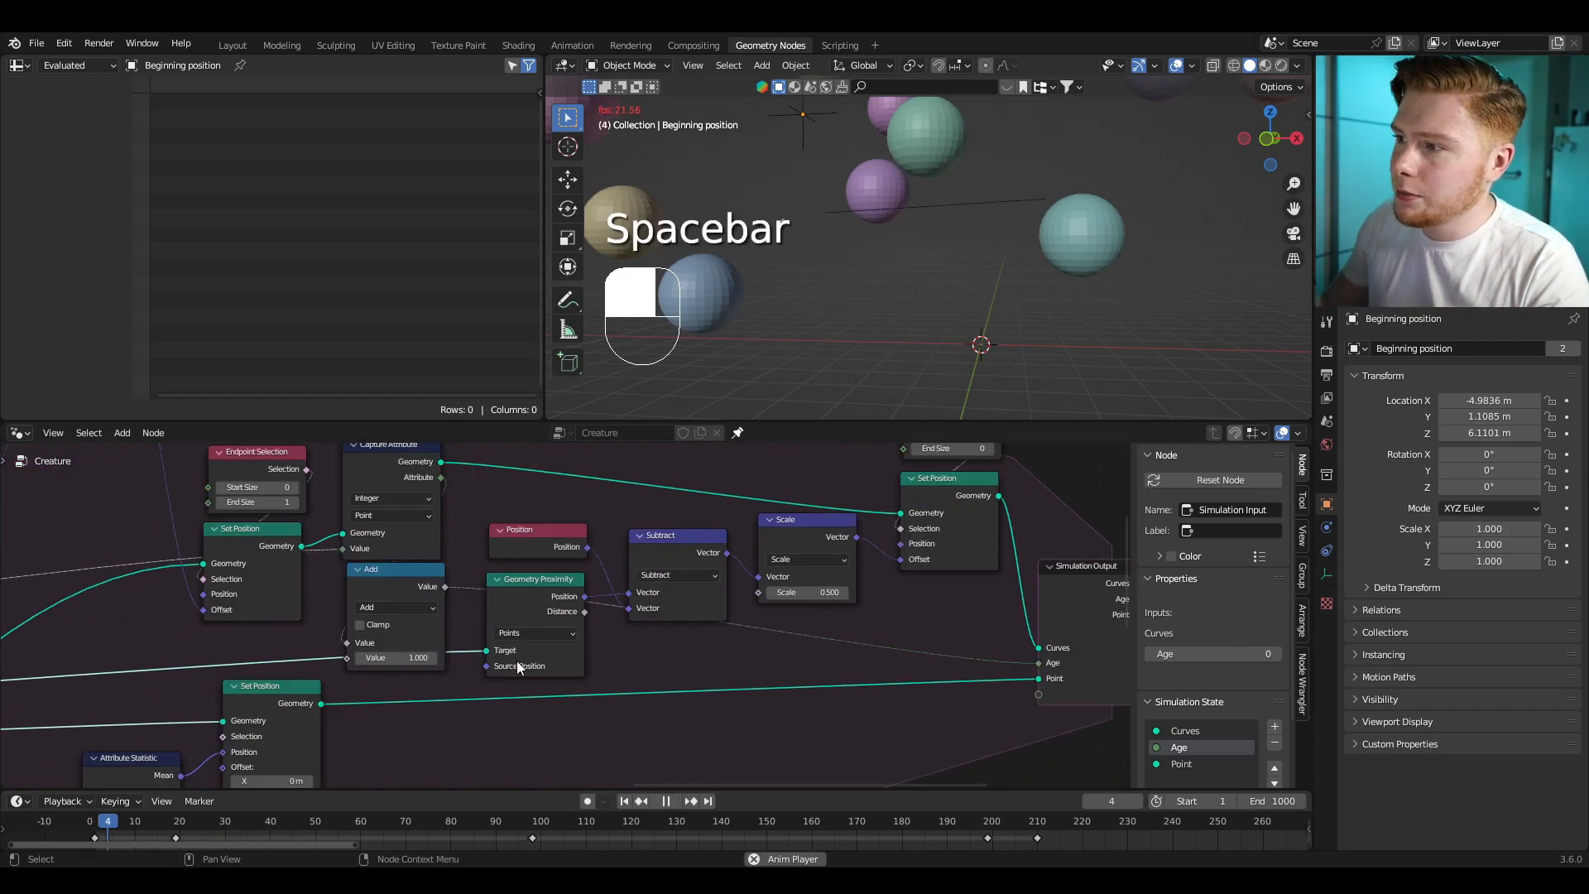
middle_click_drag(861, 274, 935, 307, "shift")
middle_click_drag(964, 252, 967, 277)
scroll(967, 277, "up", 3)
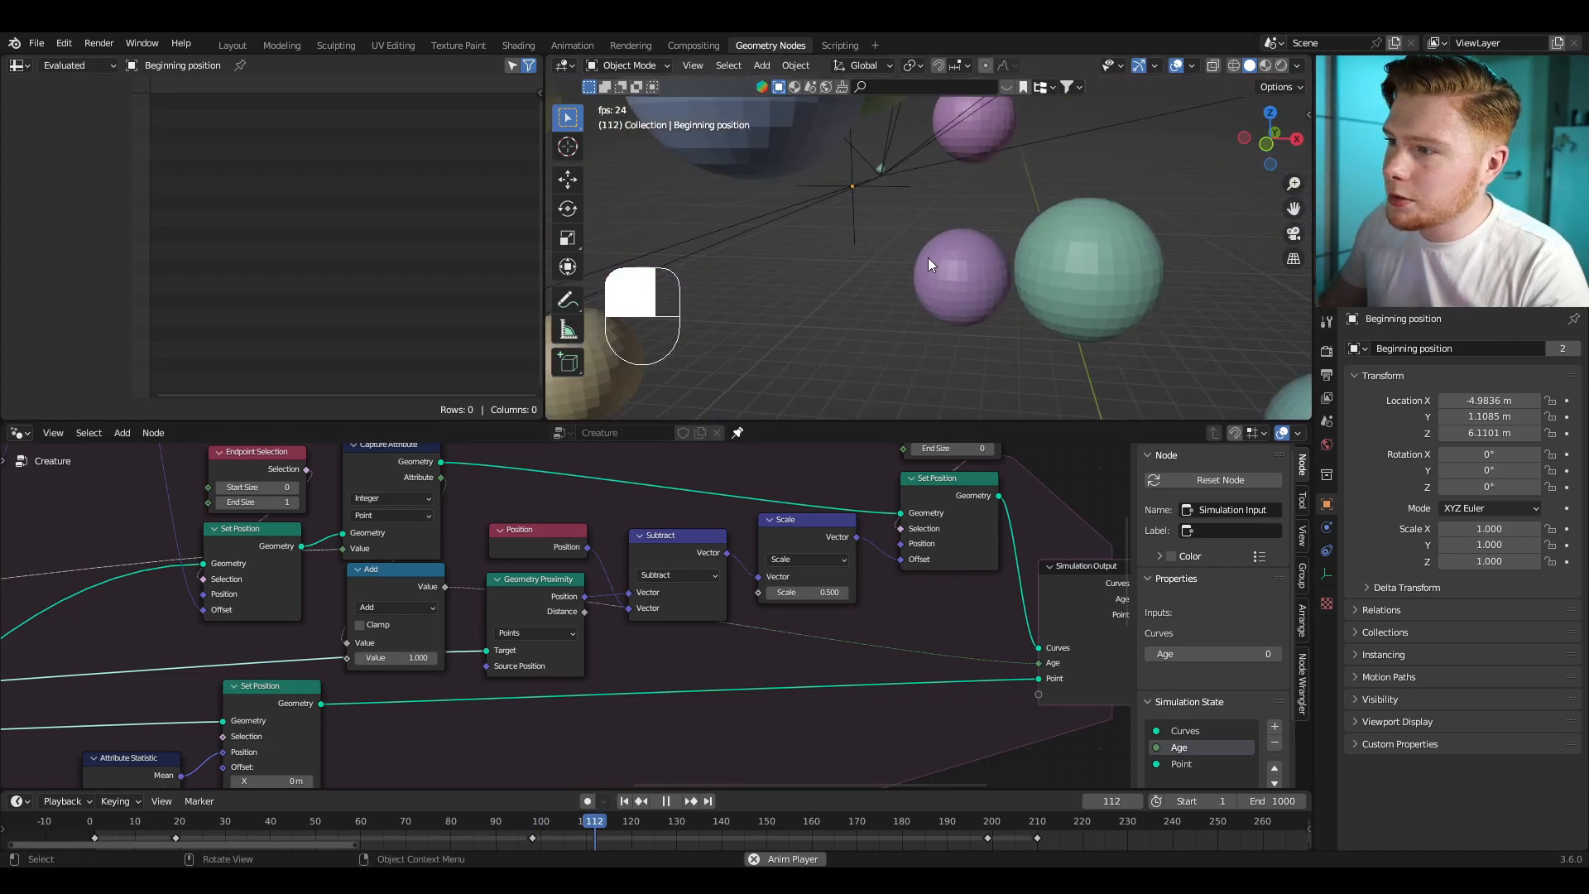
key("space")
scroll(914, 244, "up", 1)
scroll(745, 580, "up", 2)
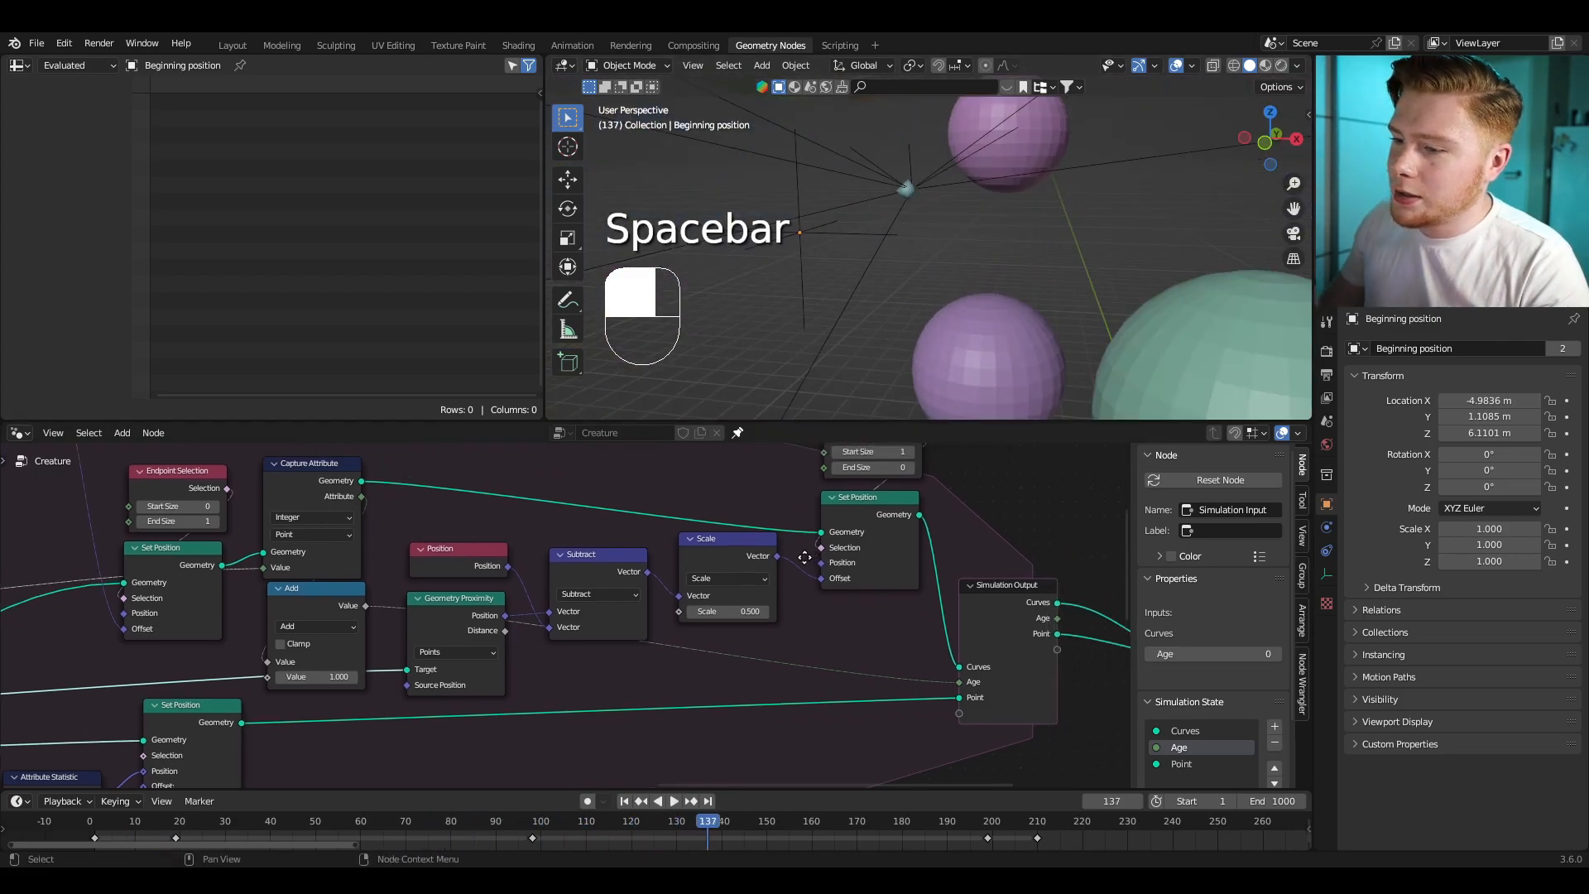
Step: Remove the duplicated Scale node, keeping Subtract linked to the last Set Position's Offset, and replay the simulation from the start
left_click(636, 573)
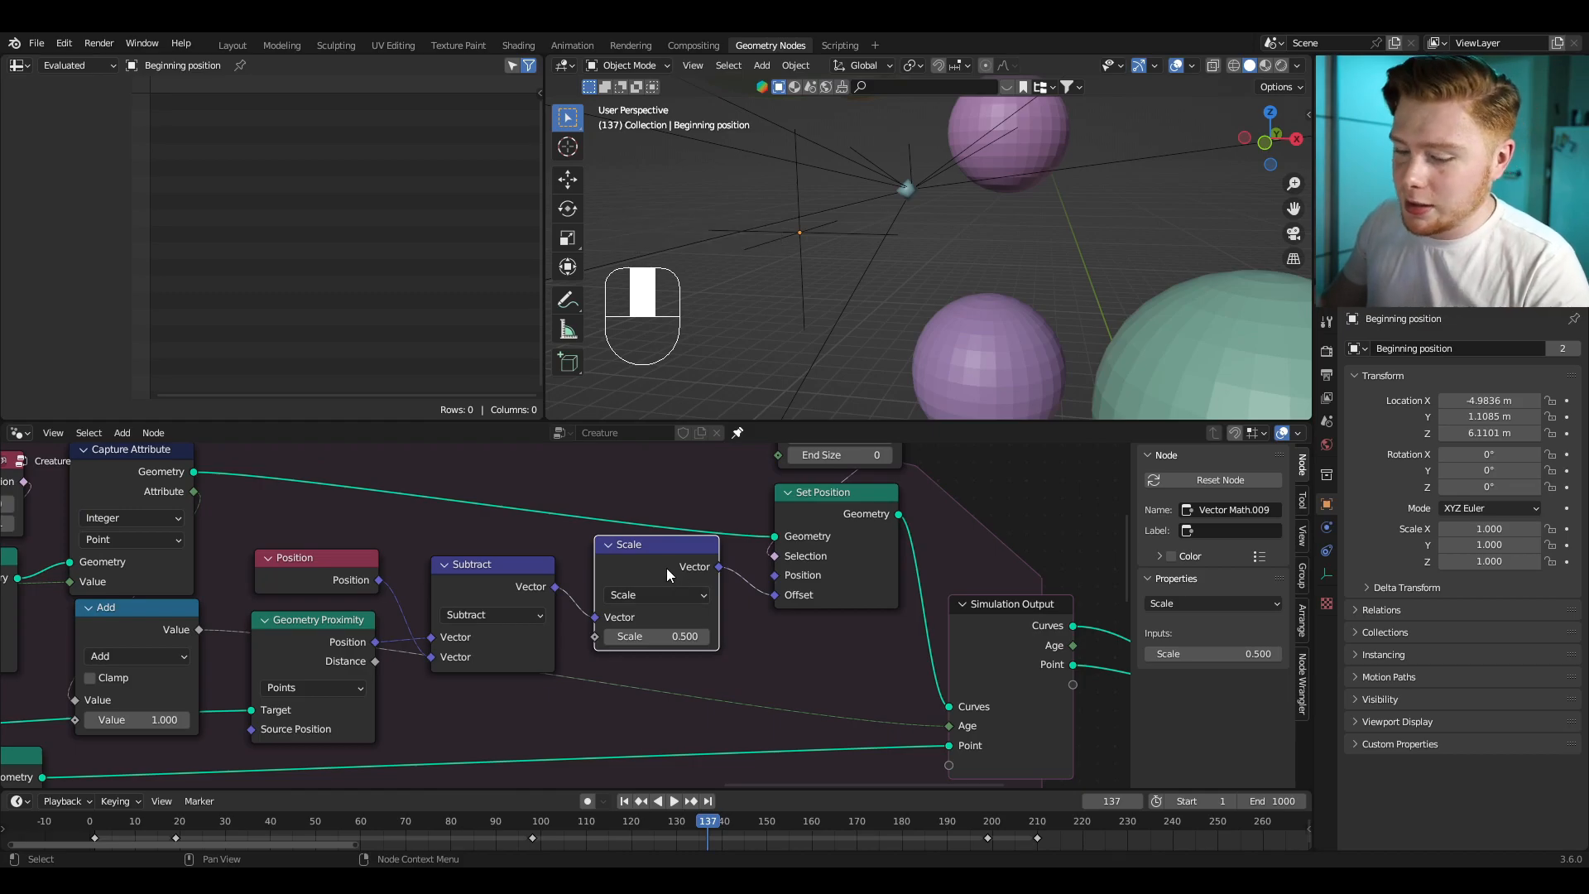
left_click_drag(596, 617, 773, 595)
key("x")
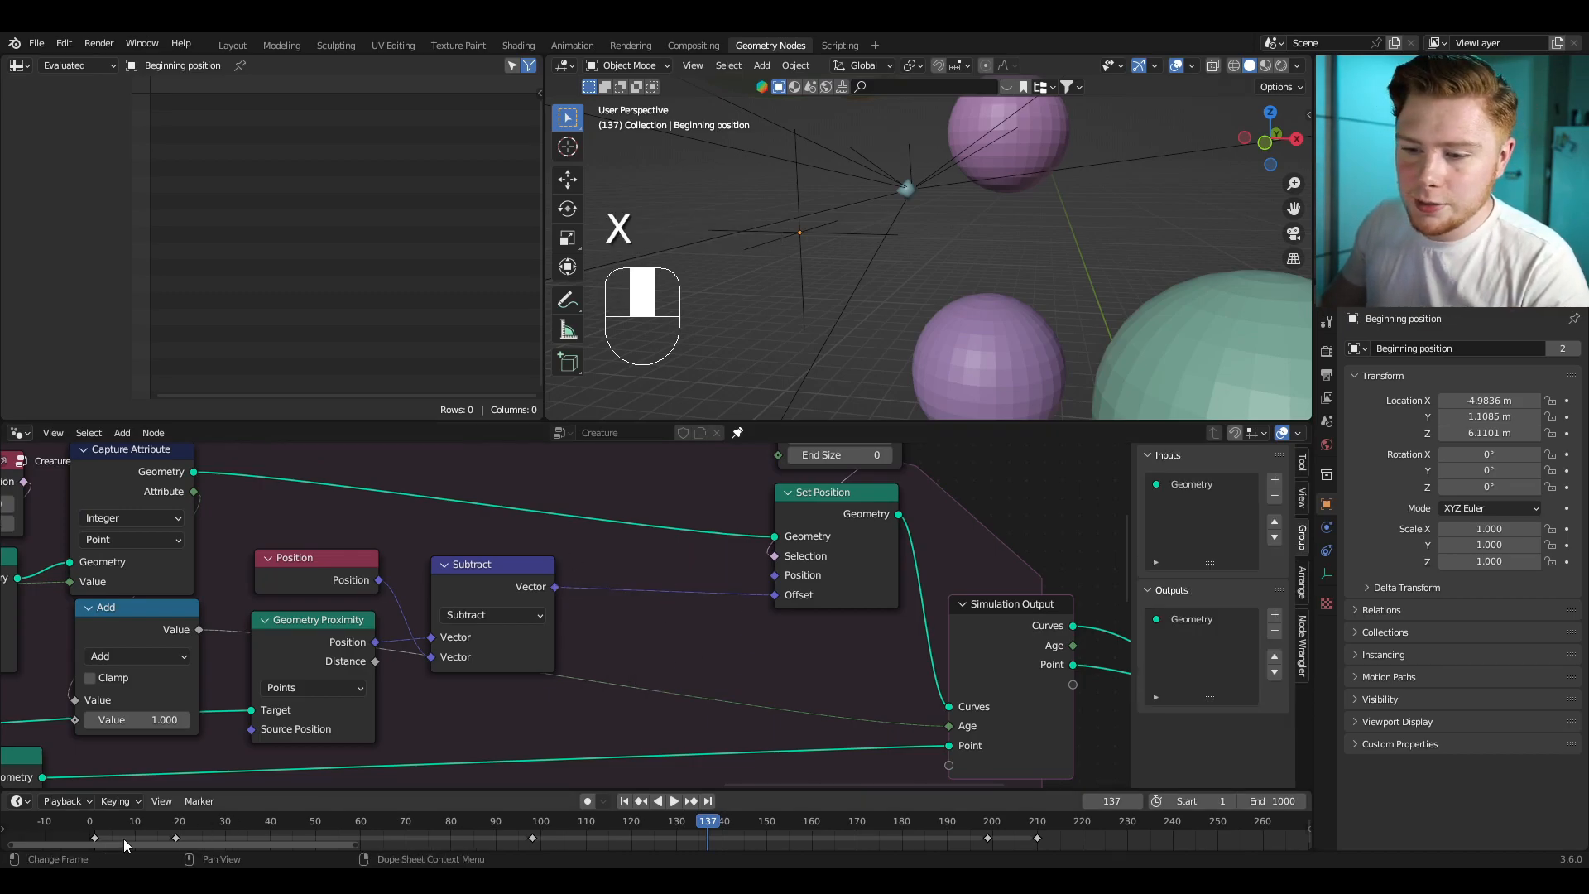
left_click(57, 814)
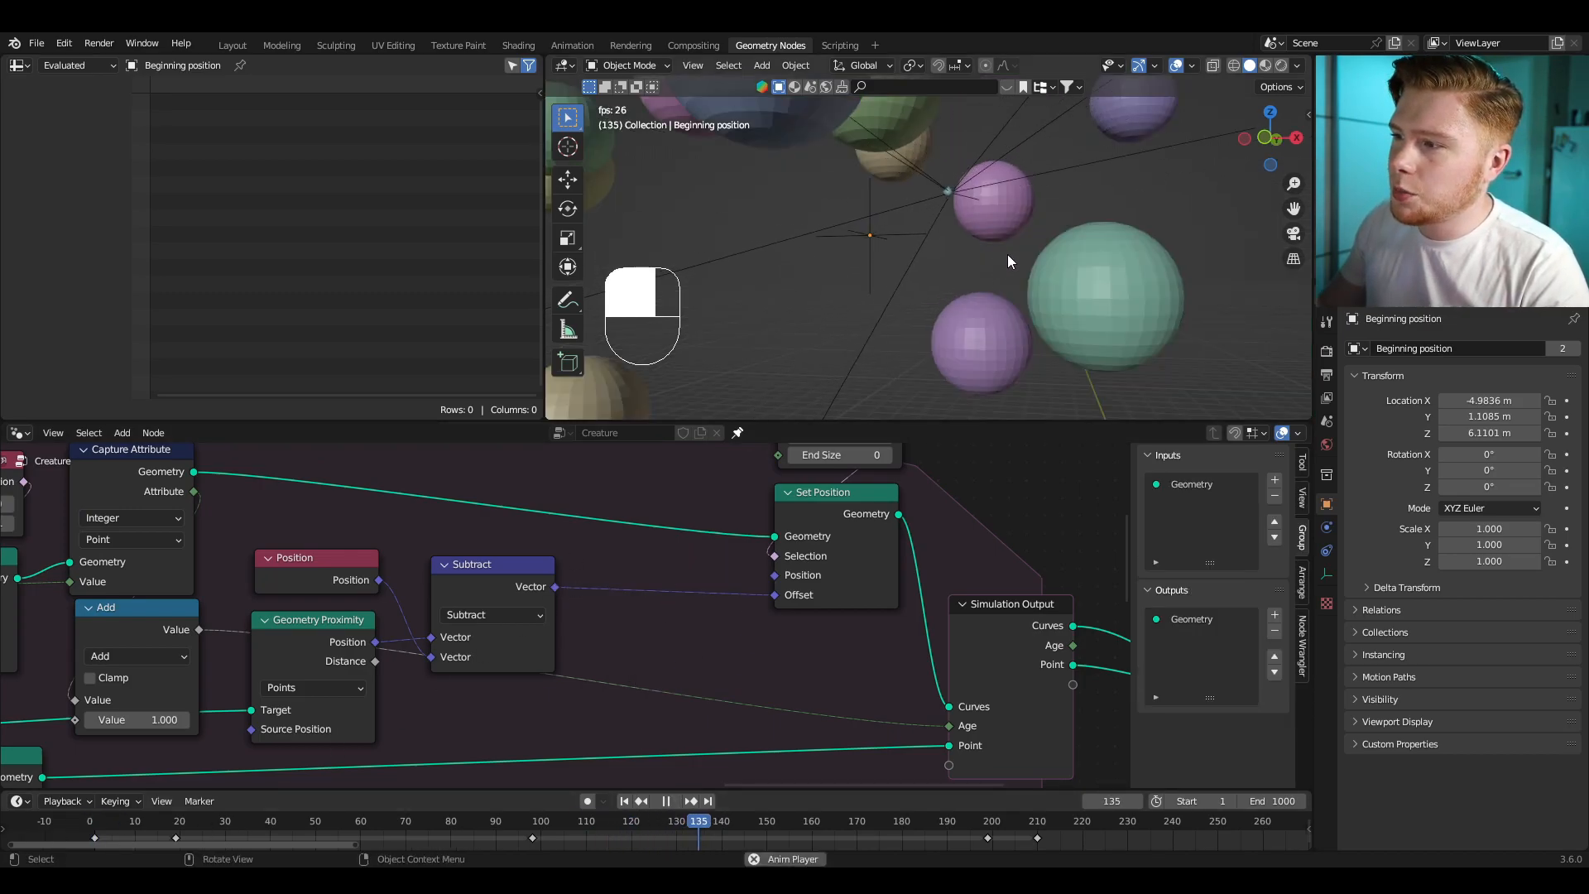
key("space")
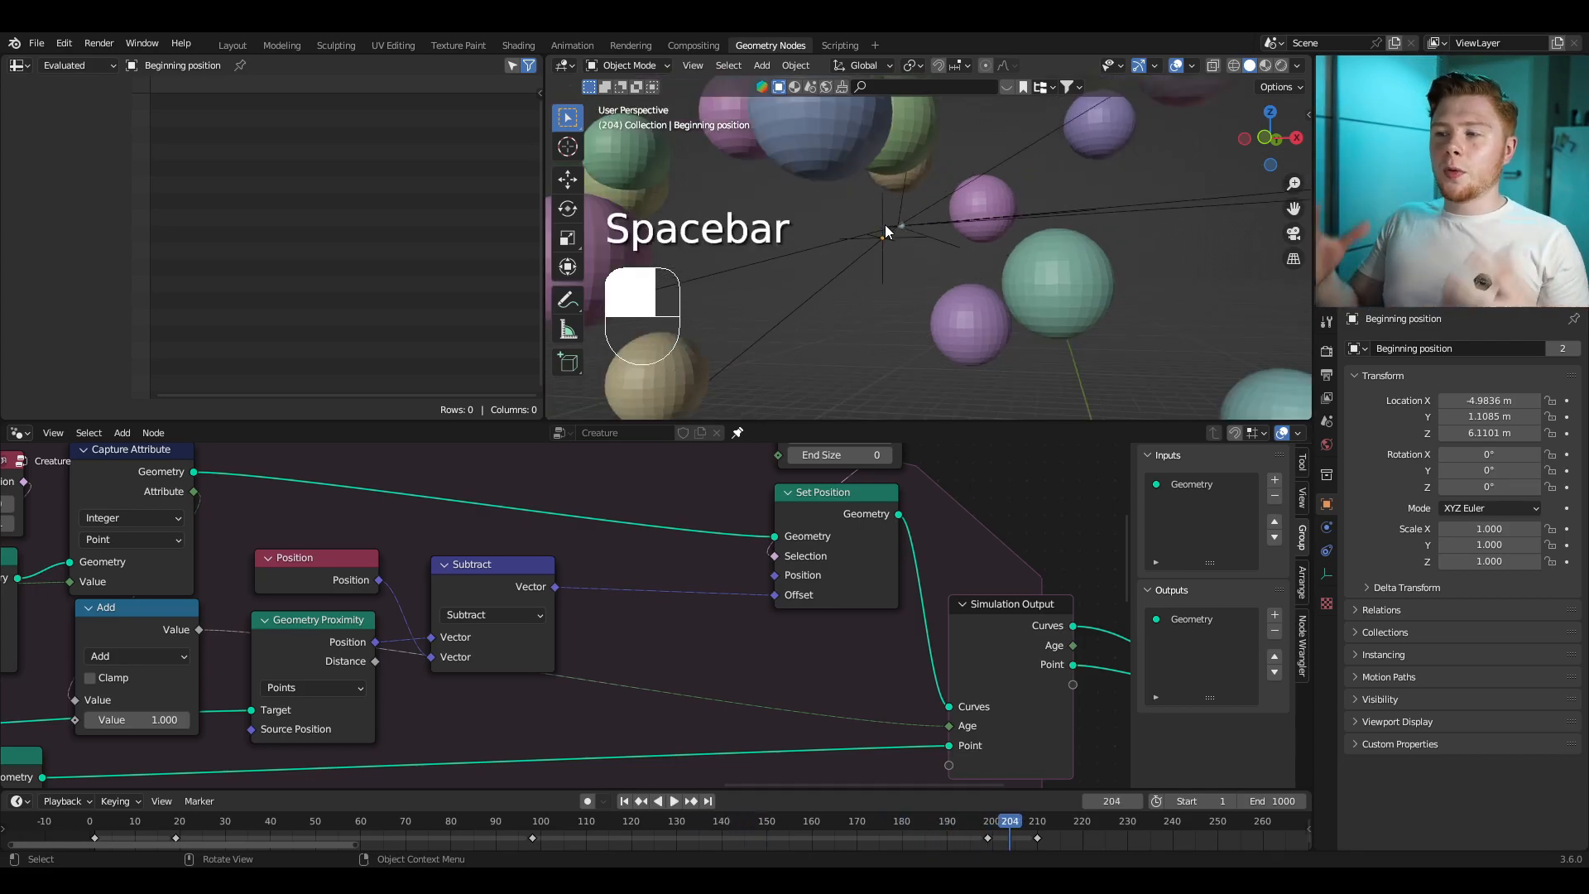
Step: Examine the node tree around the age Switch and view the curves around the center point from several angles
scroll(578, 609, "down", 8)
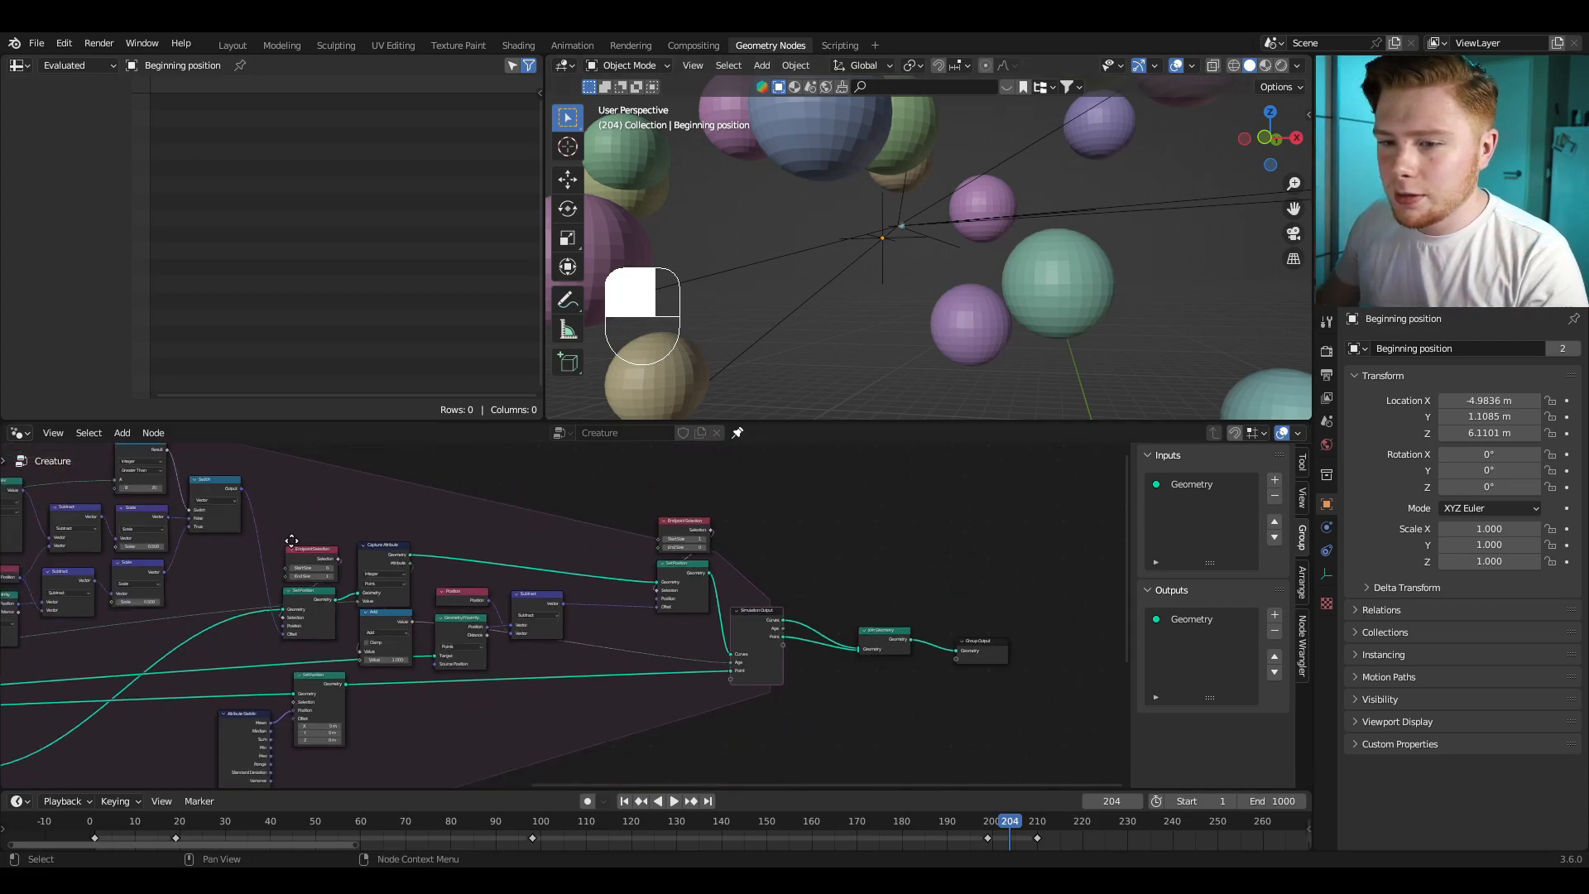
middle_click_drag(149, 589, 478, 619)
scroll(478, 619, "up", 5)
left_click(524, 549)
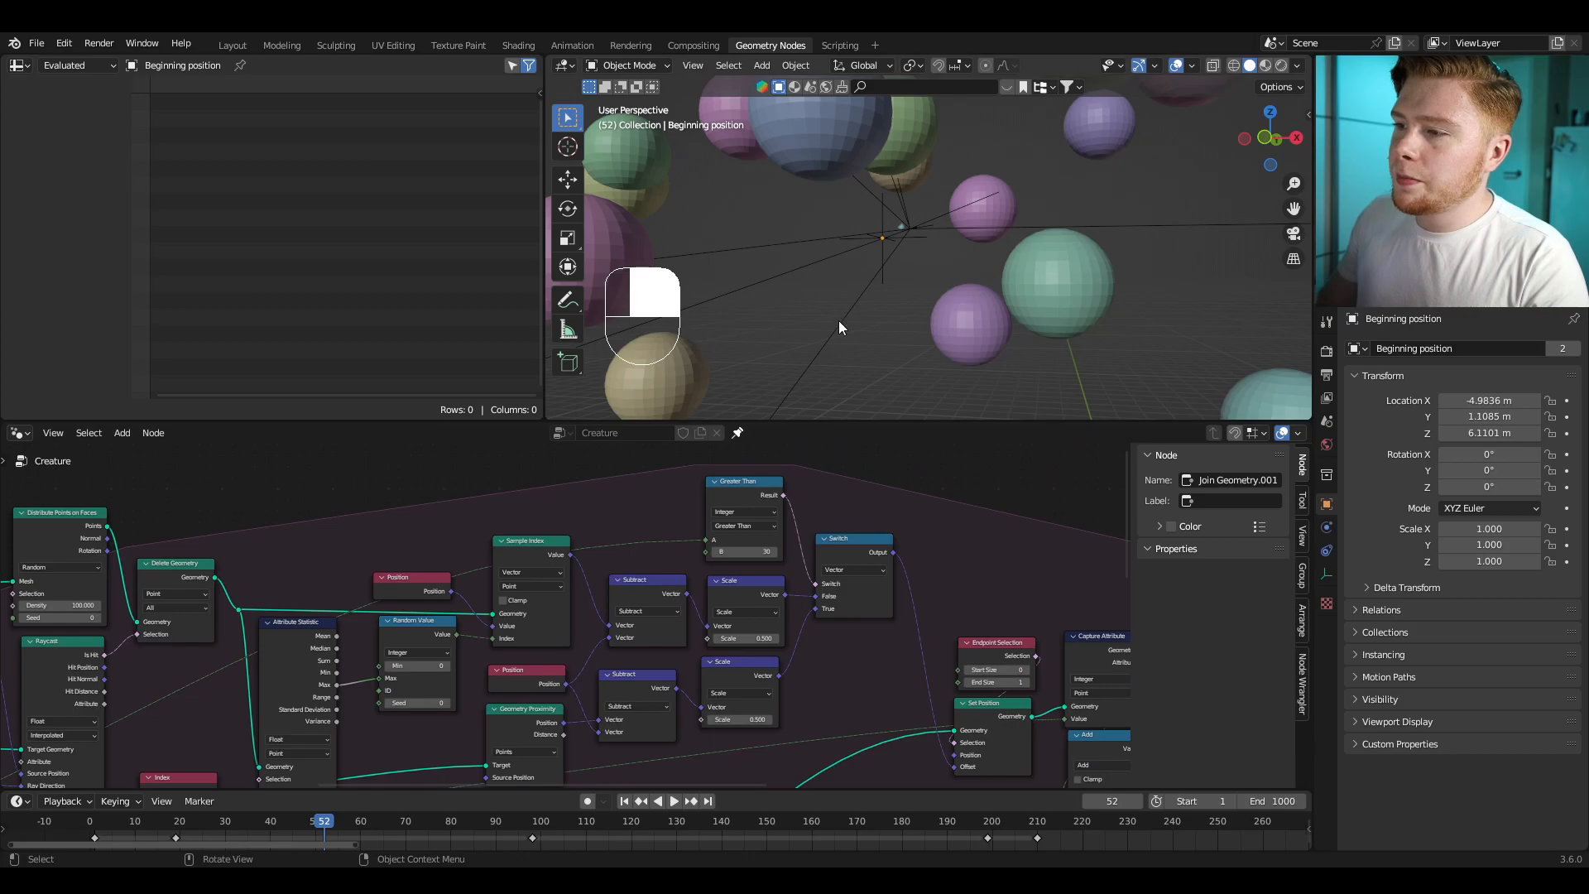
scroll(839, 327, "down", 5)
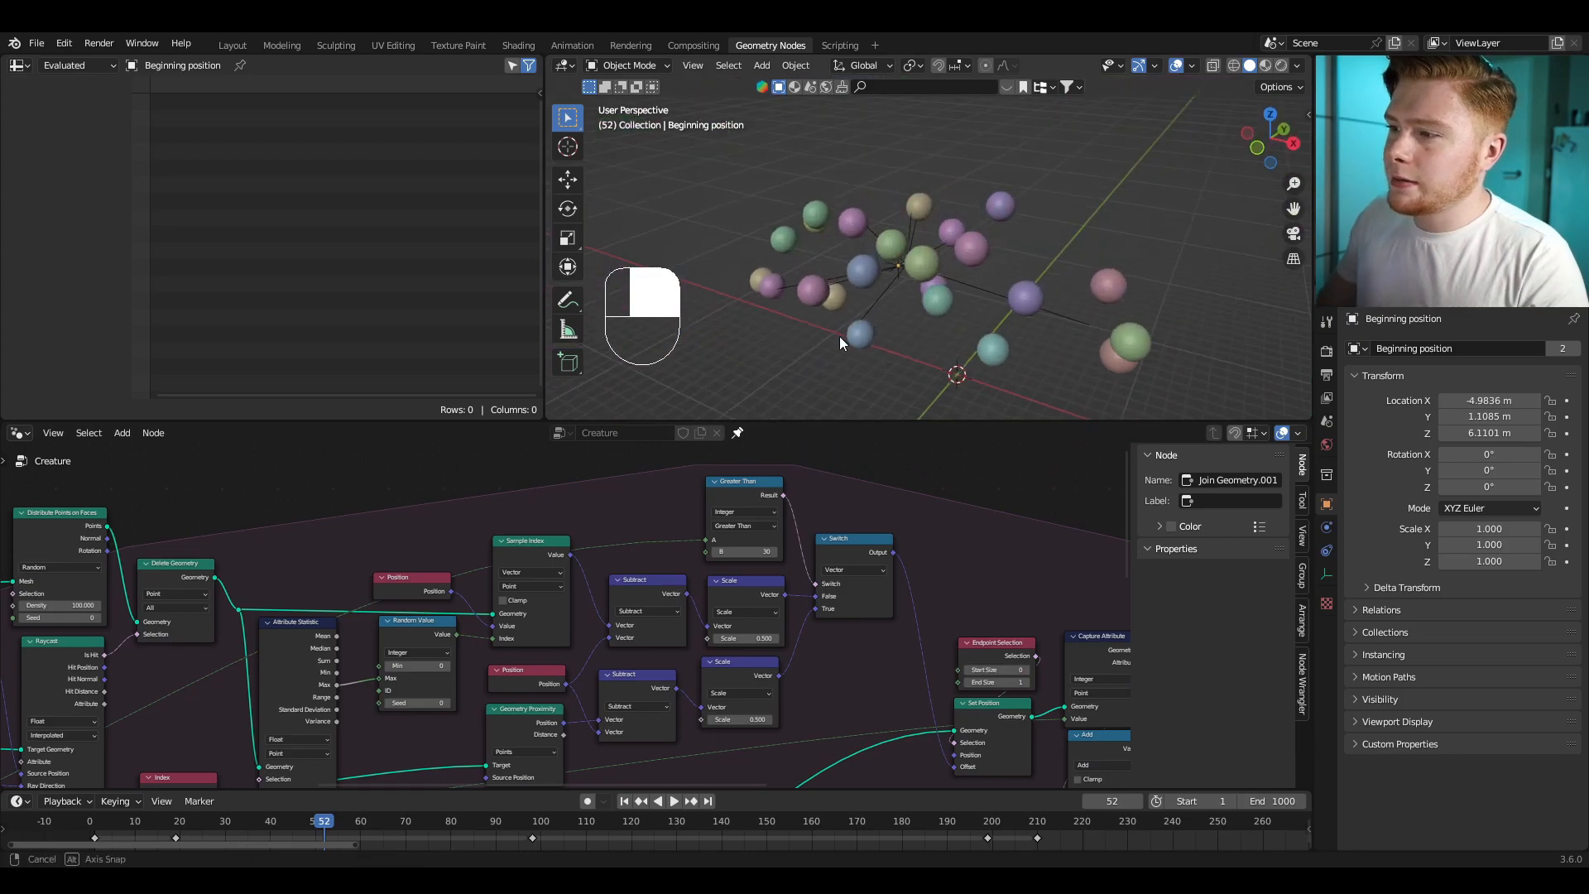
middle_click_drag(840, 336, 951, 270)
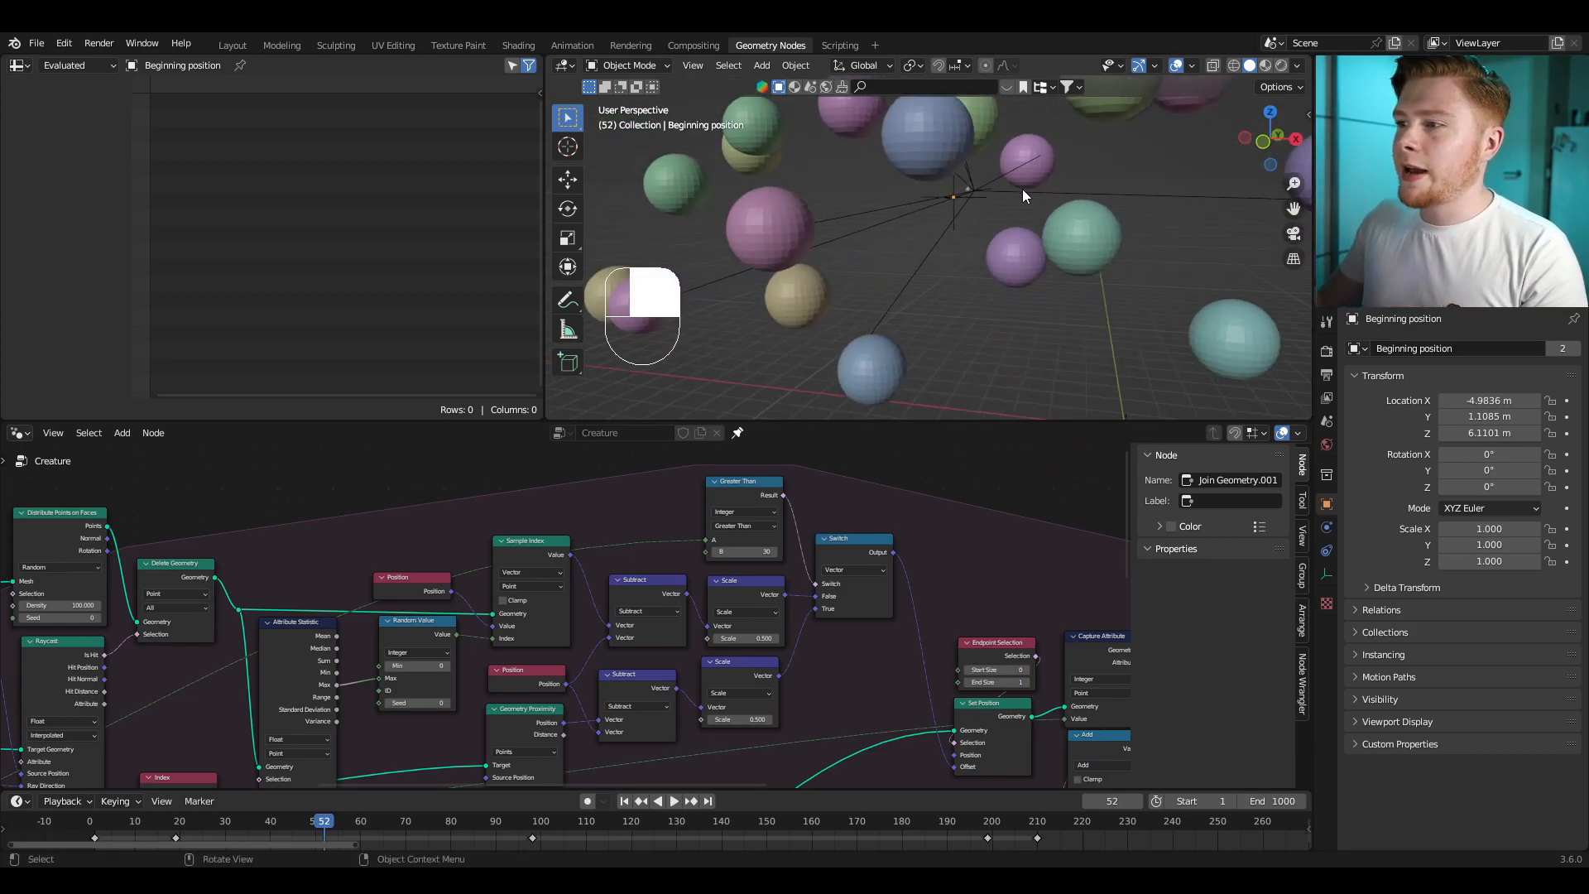
middle_click_drag(1048, 152, 989, 180)
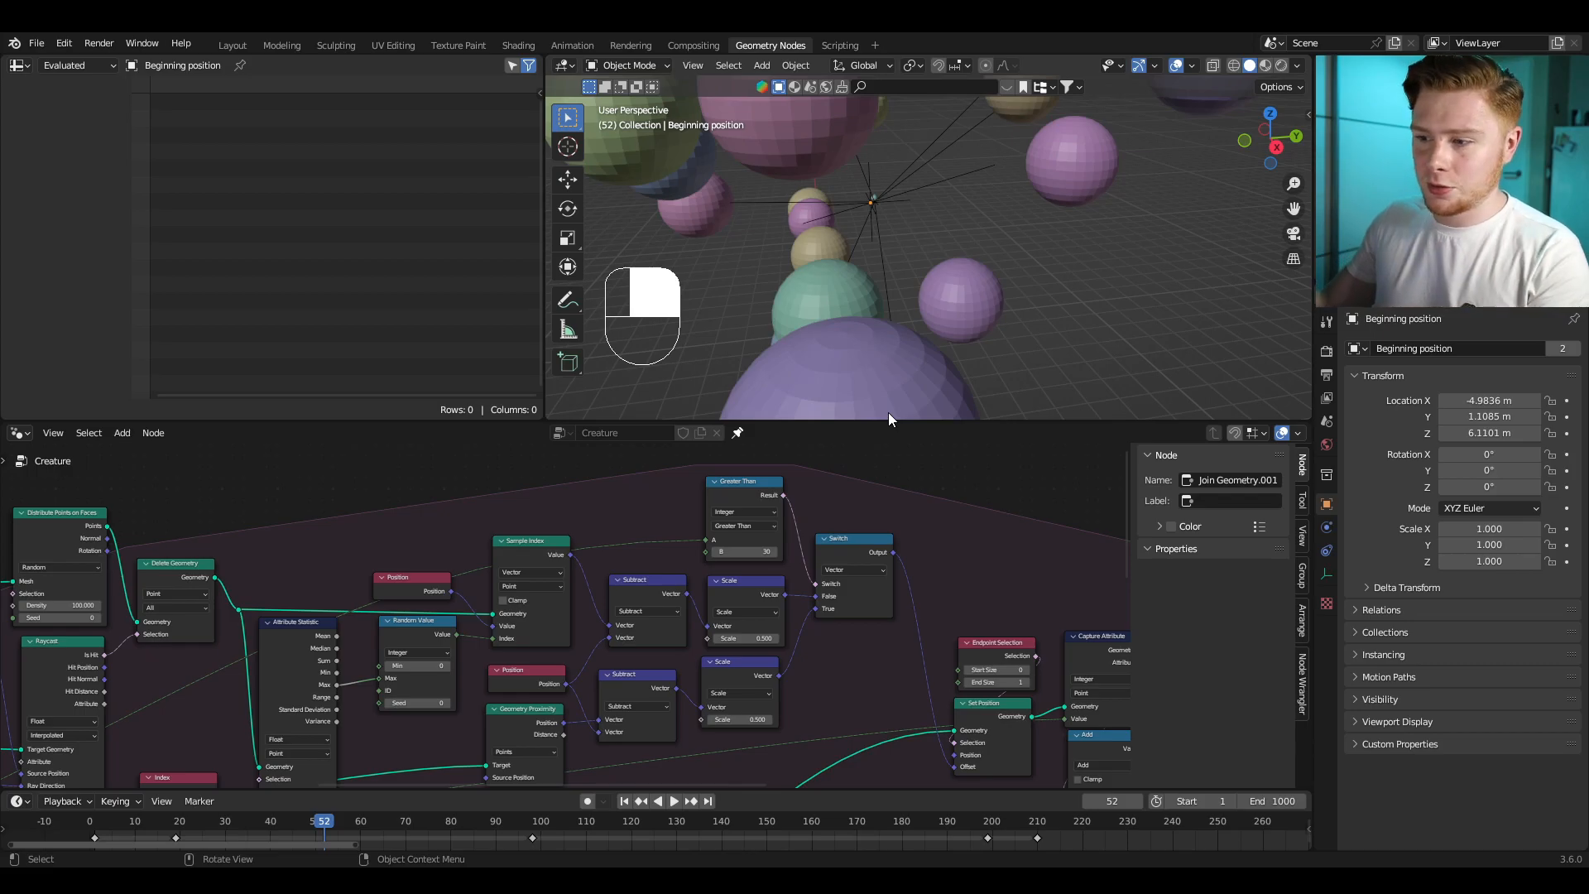
Step: Move the Greater Than node directly above the Switch node that feeds the first Set Position's Offset
scroll(861, 658, "down", 3)
middle_click_drag(861, 662, 653, 602)
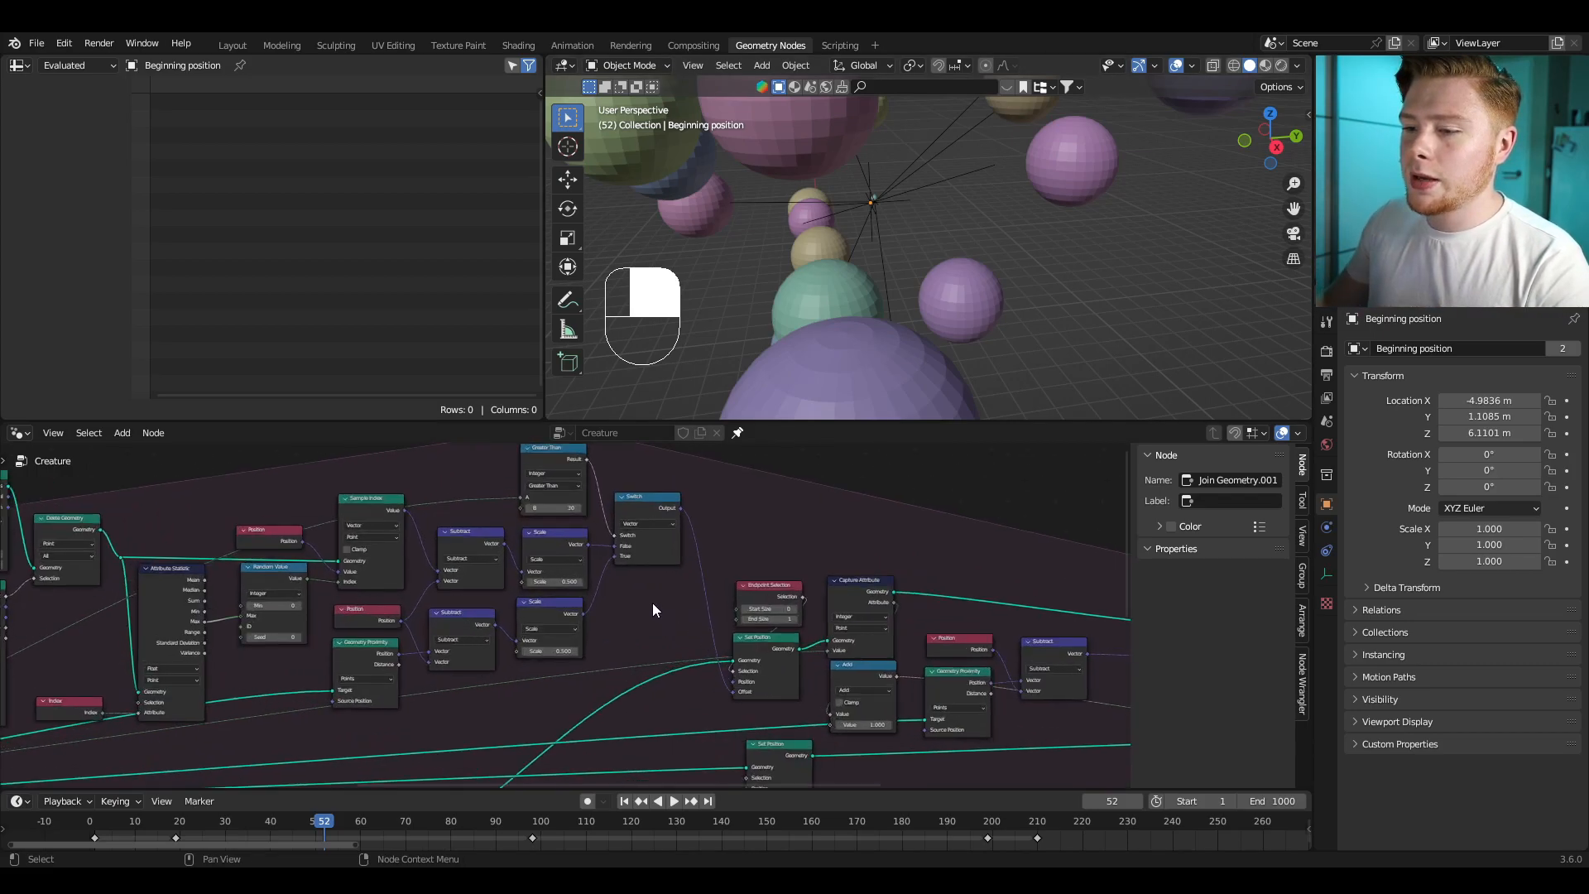
scroll(614, 553, "up", 5)
middle_click_drag(612, 553, 620, 660)
scroll(623, 665, "up", 1)
left_click_drag(538, 530, 681, 487)
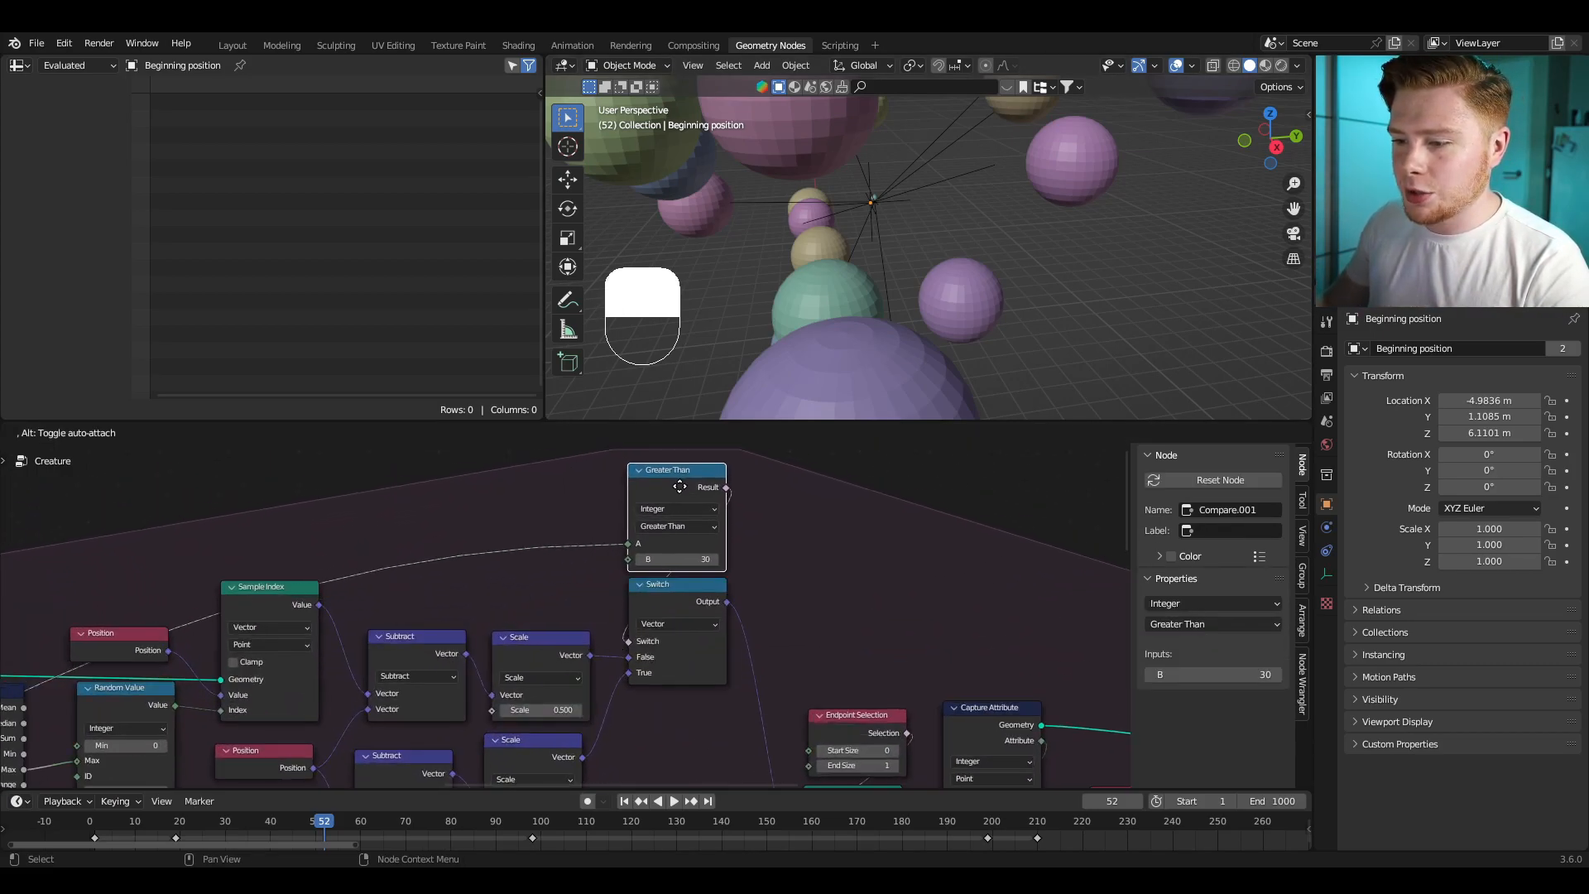
Step: Box-select the nodes after Sample Index and shift them right to make space before the Subtract nodes
scroll(437, 660, "down", 5)
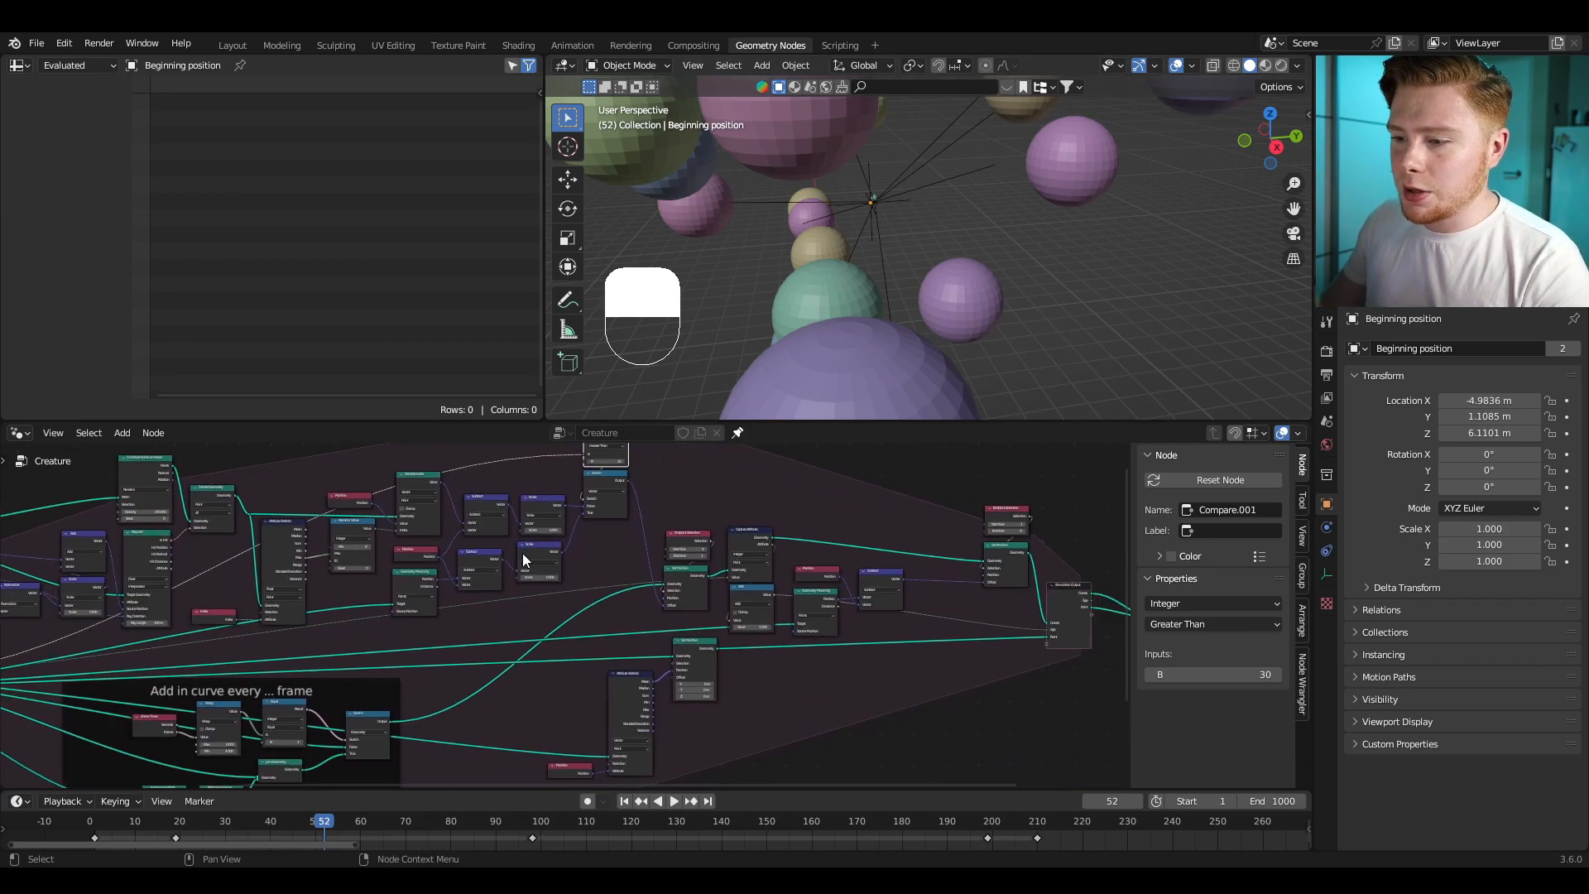
key("b")
left_click_drag(509, 471, 1002, 736)
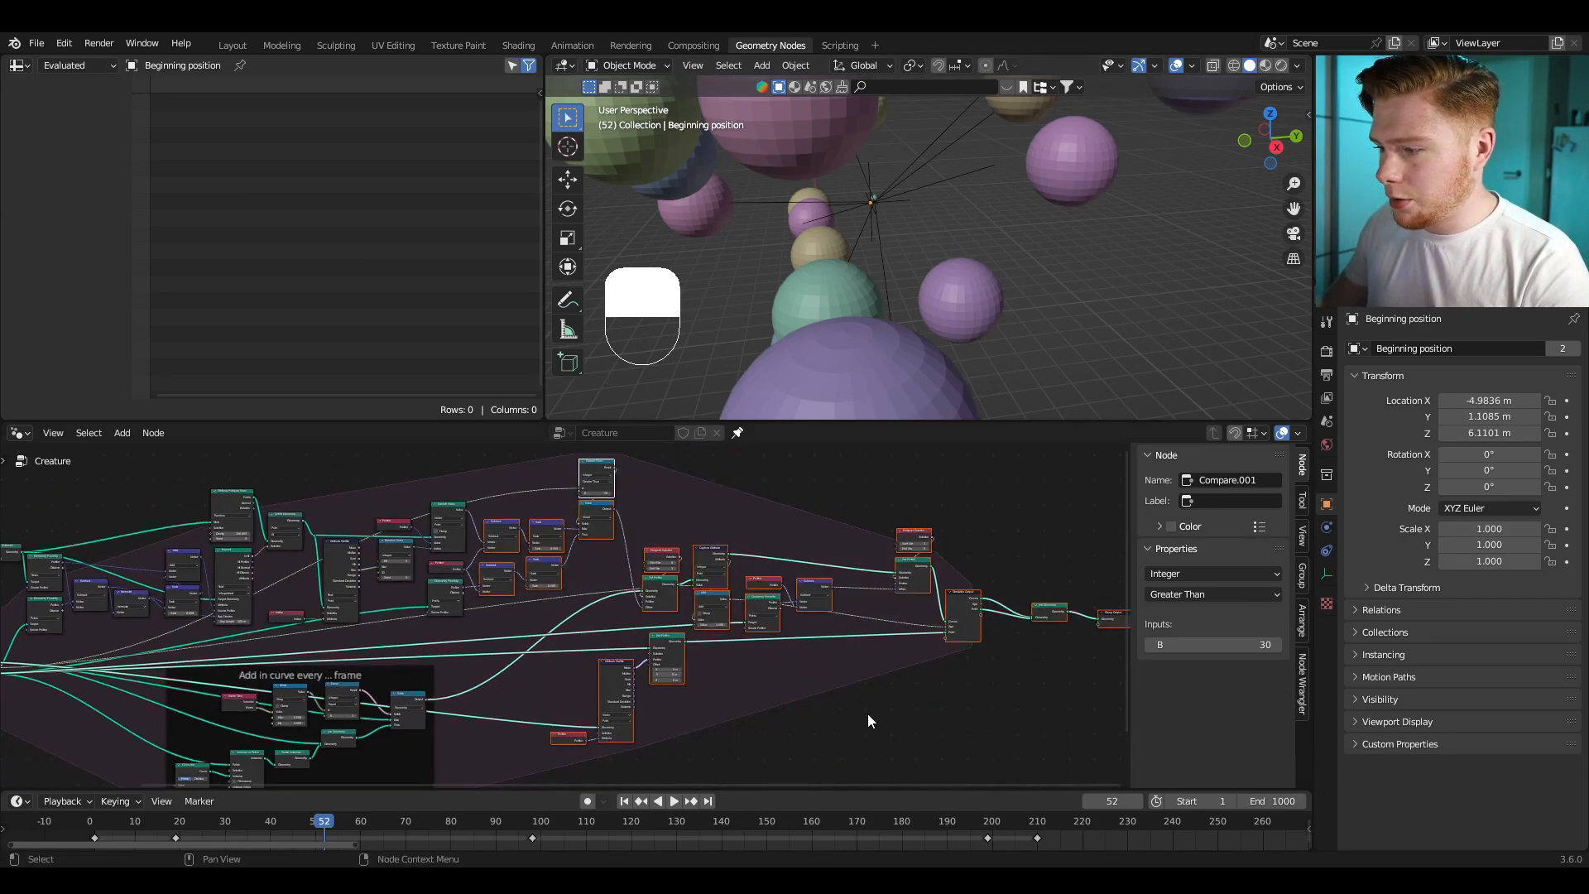
scroll(866, 721, "up", 4)
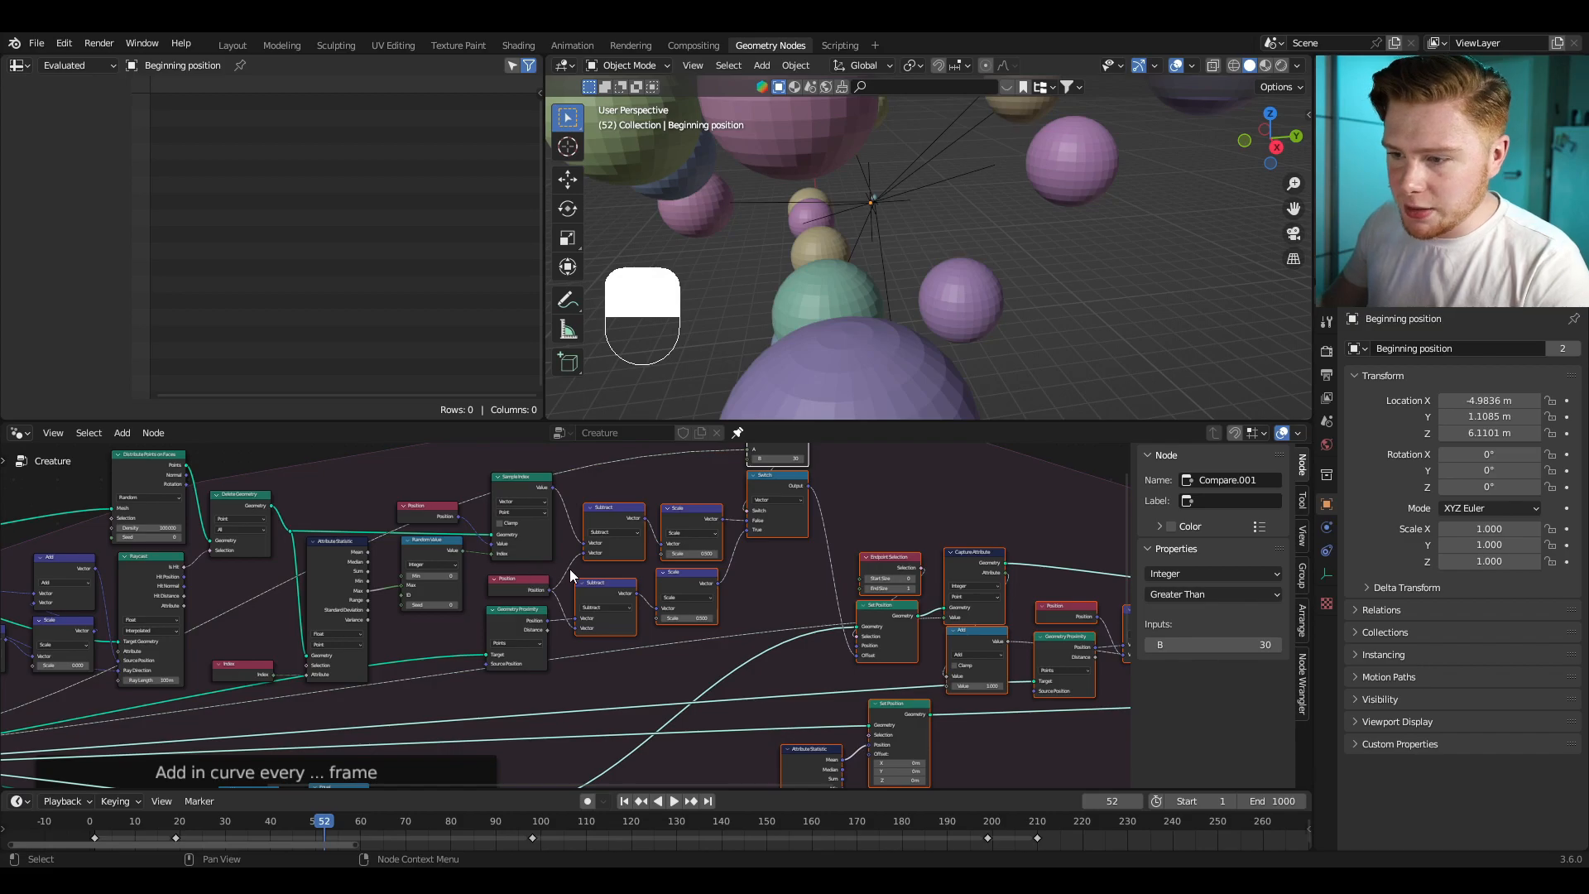
key("g")
left_click(571, 580)
Step: Duplicate the vector Switch node and insert the copy between Sample Index and the upper Subtract node
scroll(781, 523, "up", 1)
middle_click_drag(781, 523, 917, 616)
scroll(815, 600, "up", 2)
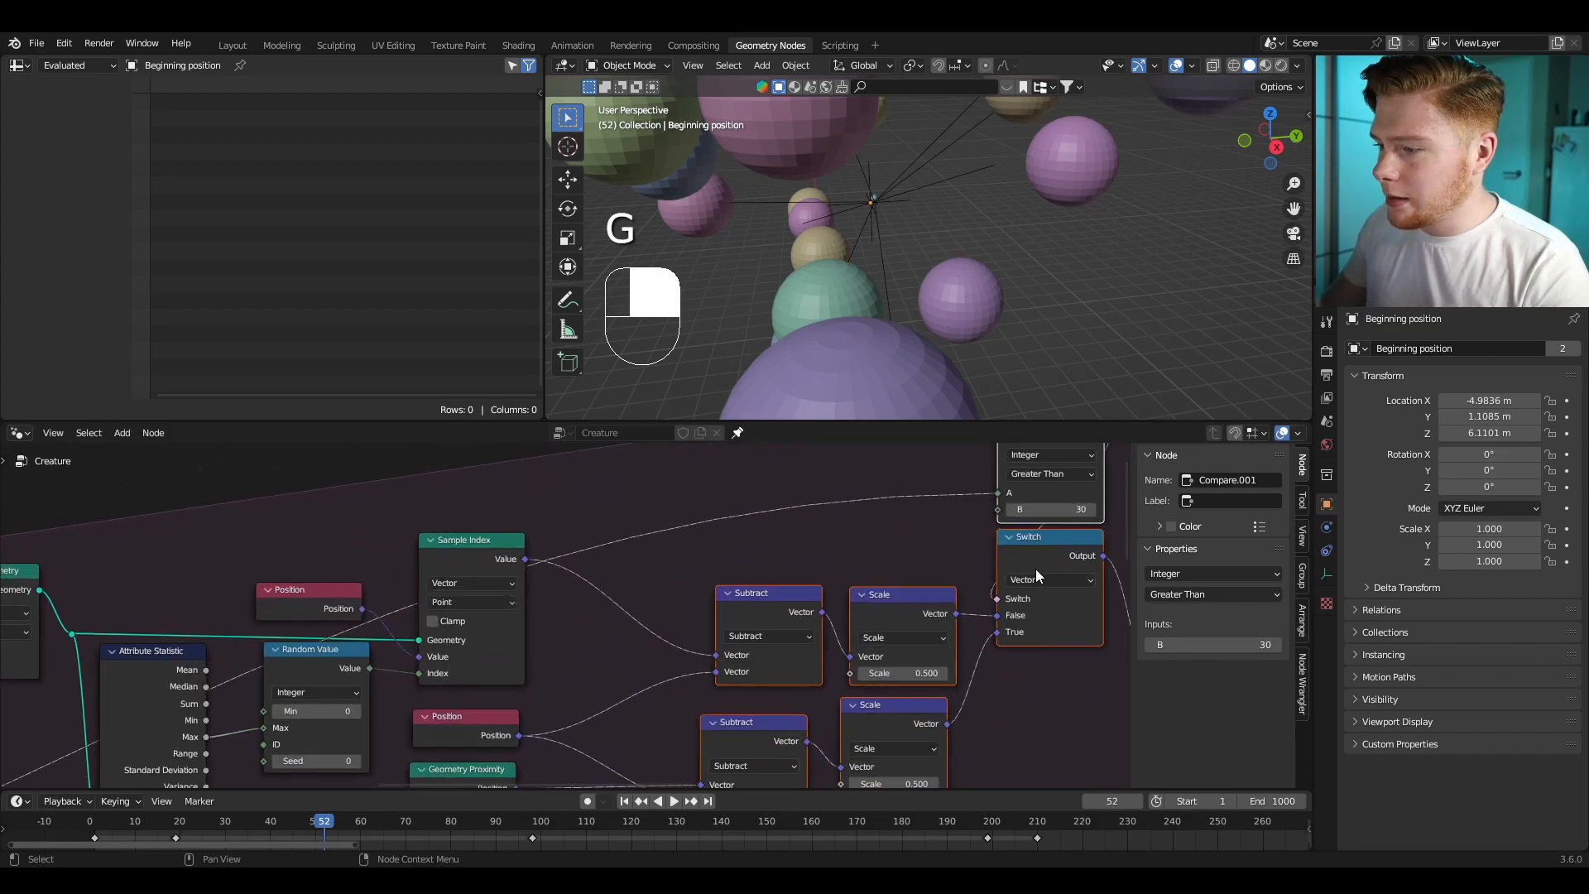
left_click(1007, 566)
key("shift+d")
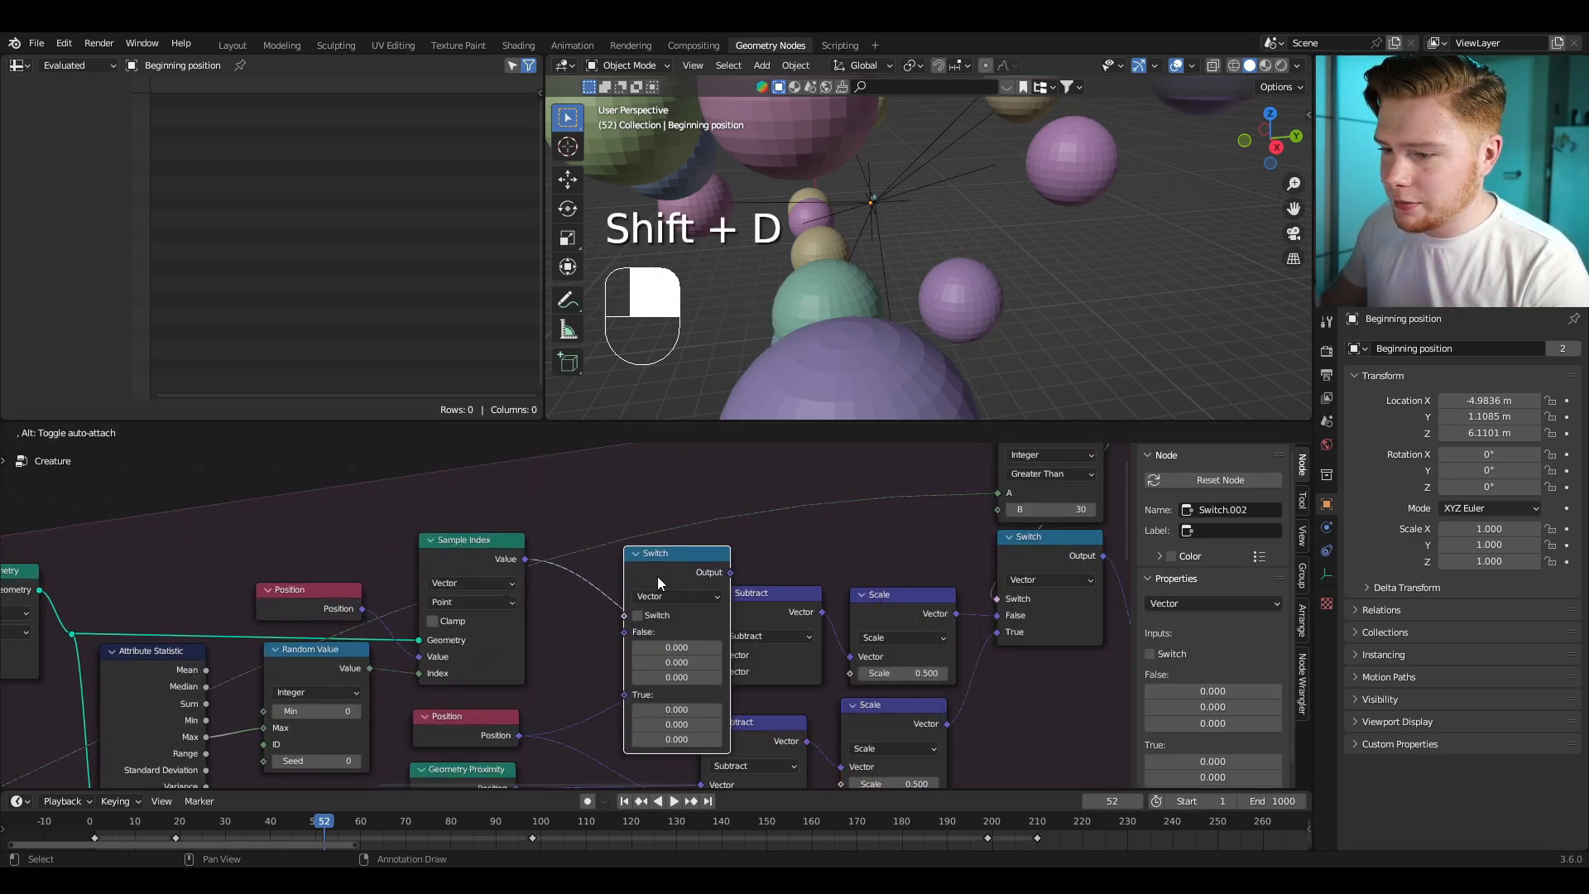
left_click(630, 576)
Step: Duplicate the Greater Than node and place the copy above the new Switch
middle_click_drag(1044, 442, 999, 571)
left_click(999, 571)
key("shift+d")
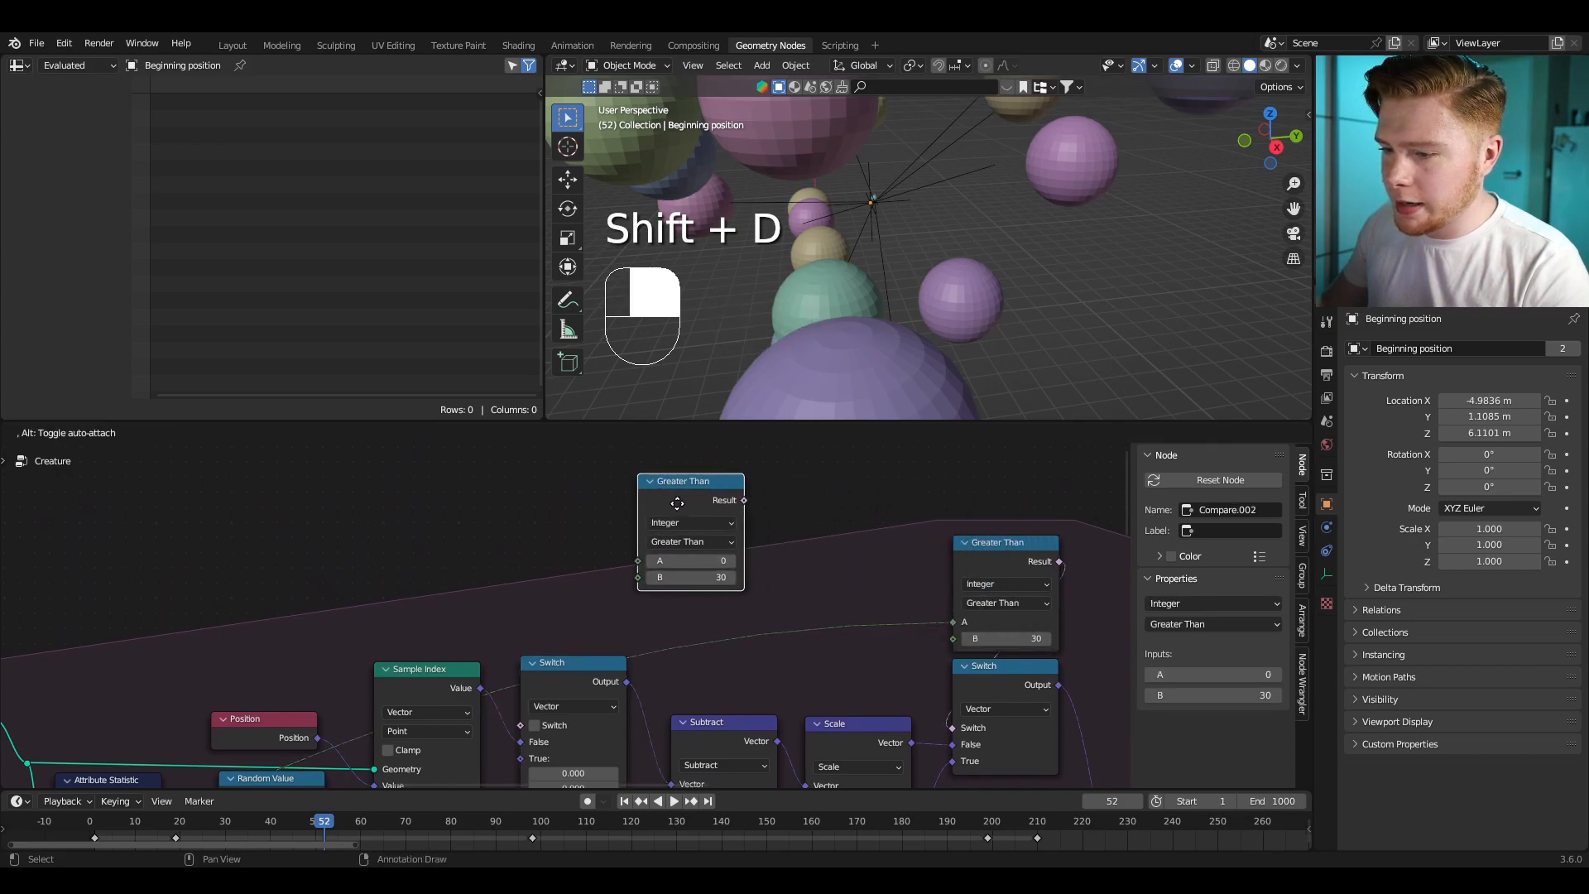
middle_click_drag(707, 663, 684, 543)
scroll(878, 577, "up", 2)
left_click(891, 579)
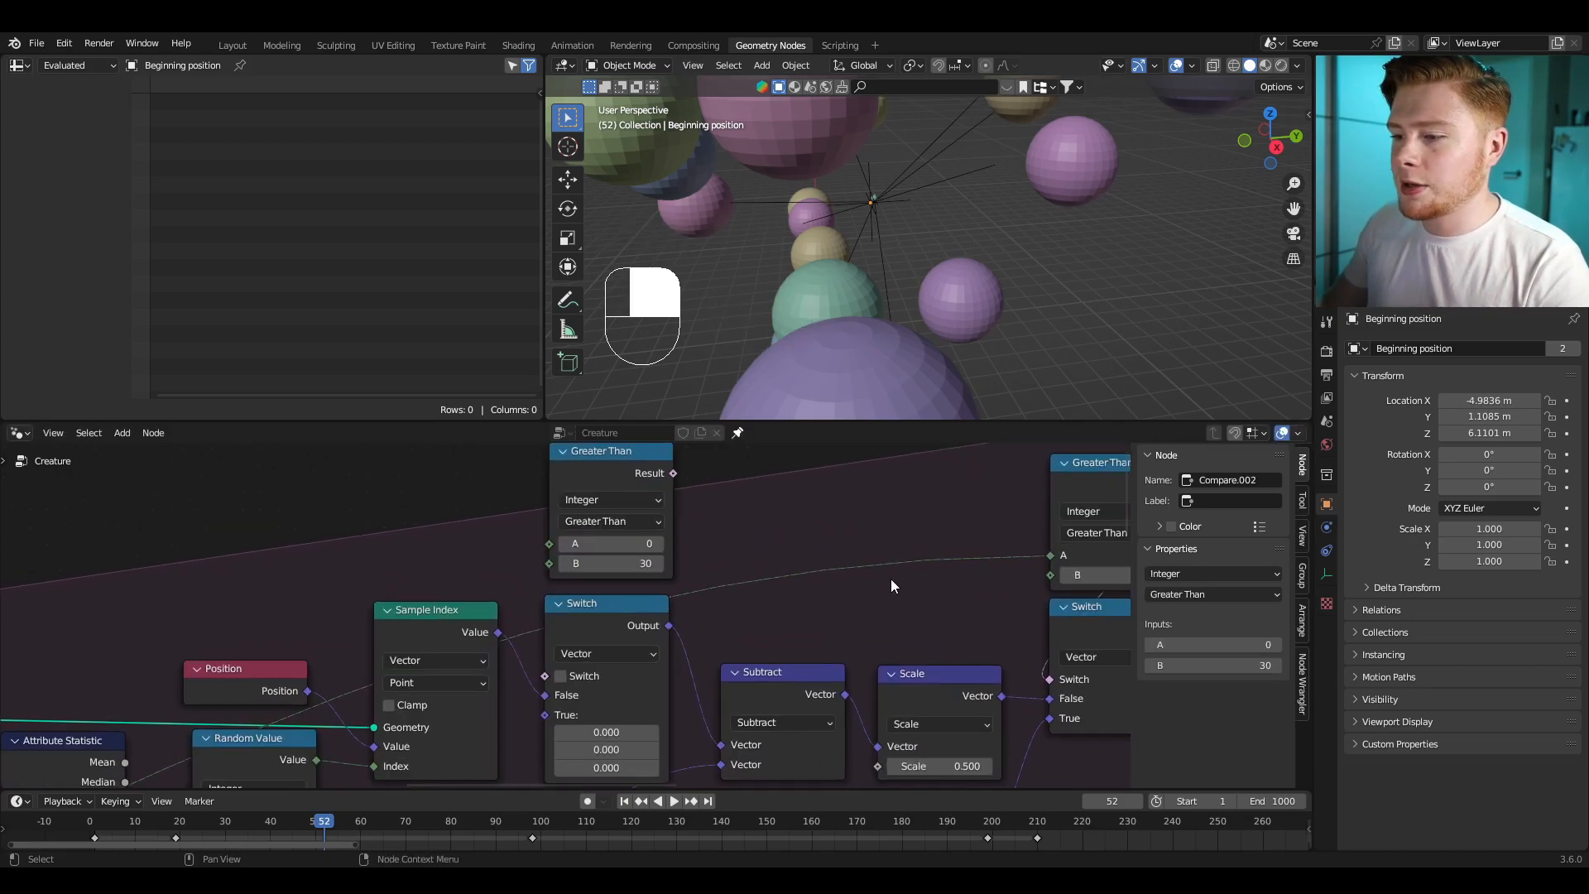
Step: Add a reroute on the link into the original Greater Than node and connect it to the duplicate's A input
right_click_drag(821, 518, 828, 602, "shift")
key("g")
left_click(448, 616)
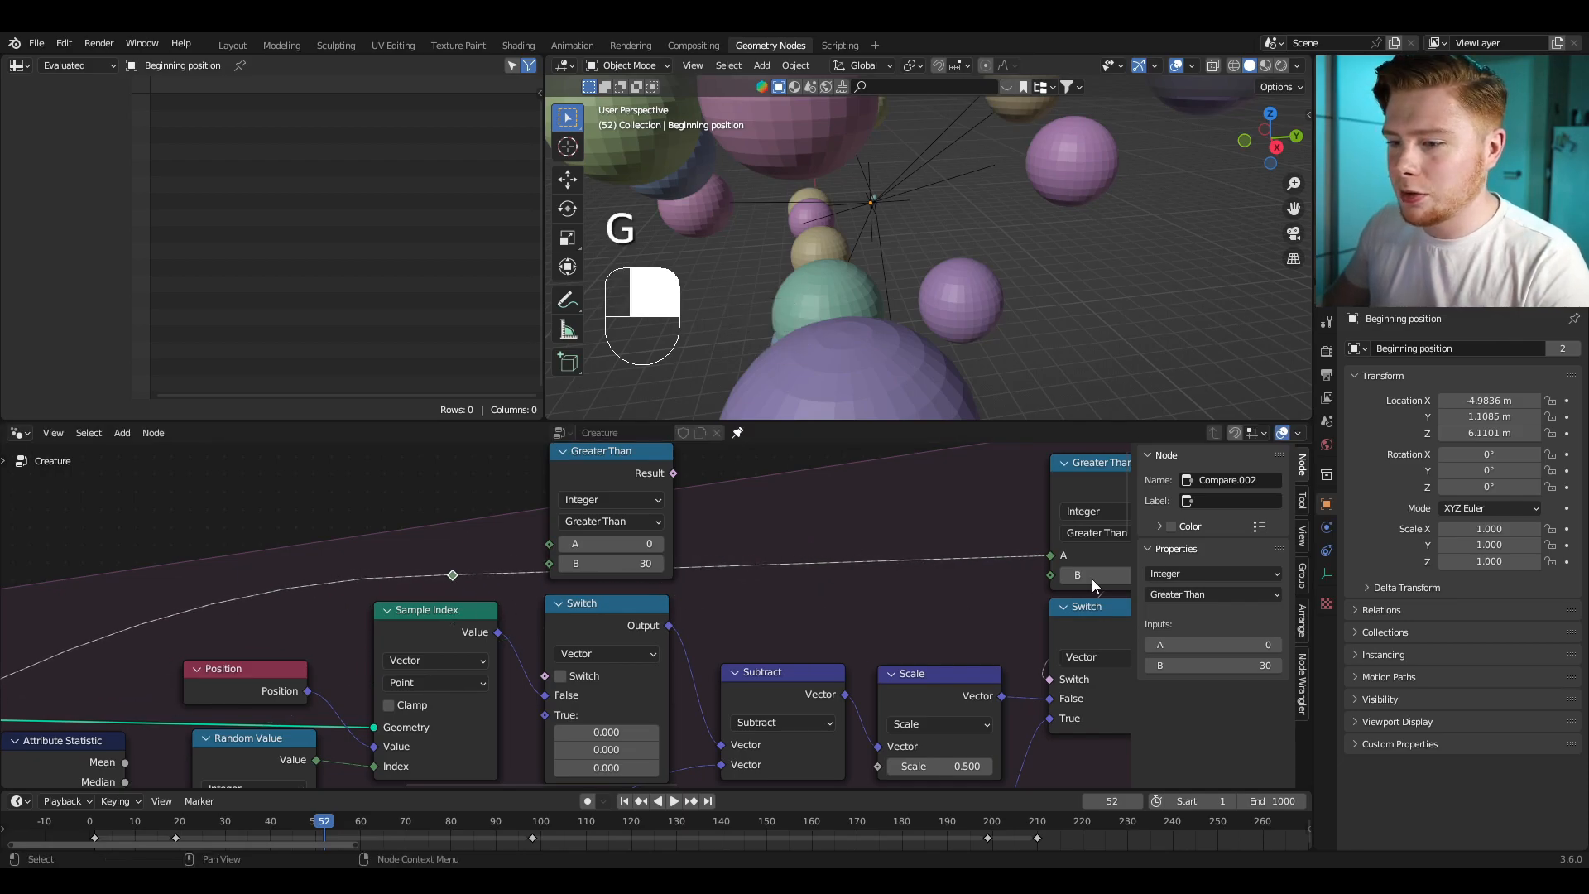
left_click_drag(454, 575, 549, 545)
Step: Set the duplicated compare node to Equal with B at 0 and connect its Result to the new Switch's Switch input
scroll(650, 552, "up", 2)
middle_click_drag(770, 541, 775, 578)
left_click(601, 549)
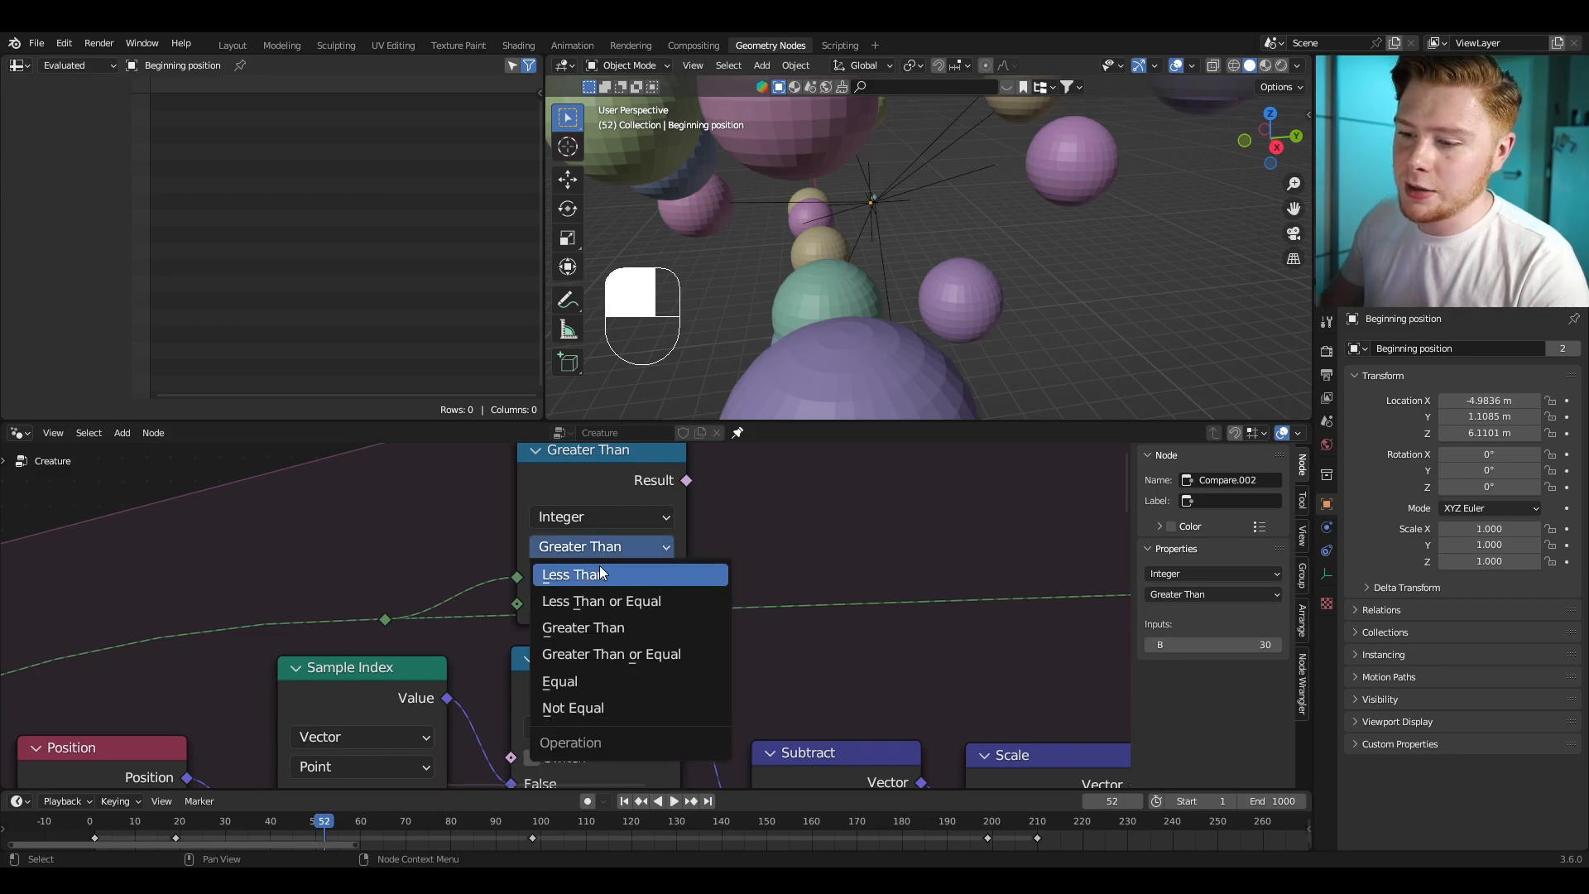
left_click(573, 681)
left_click(605, 603)
type("0")
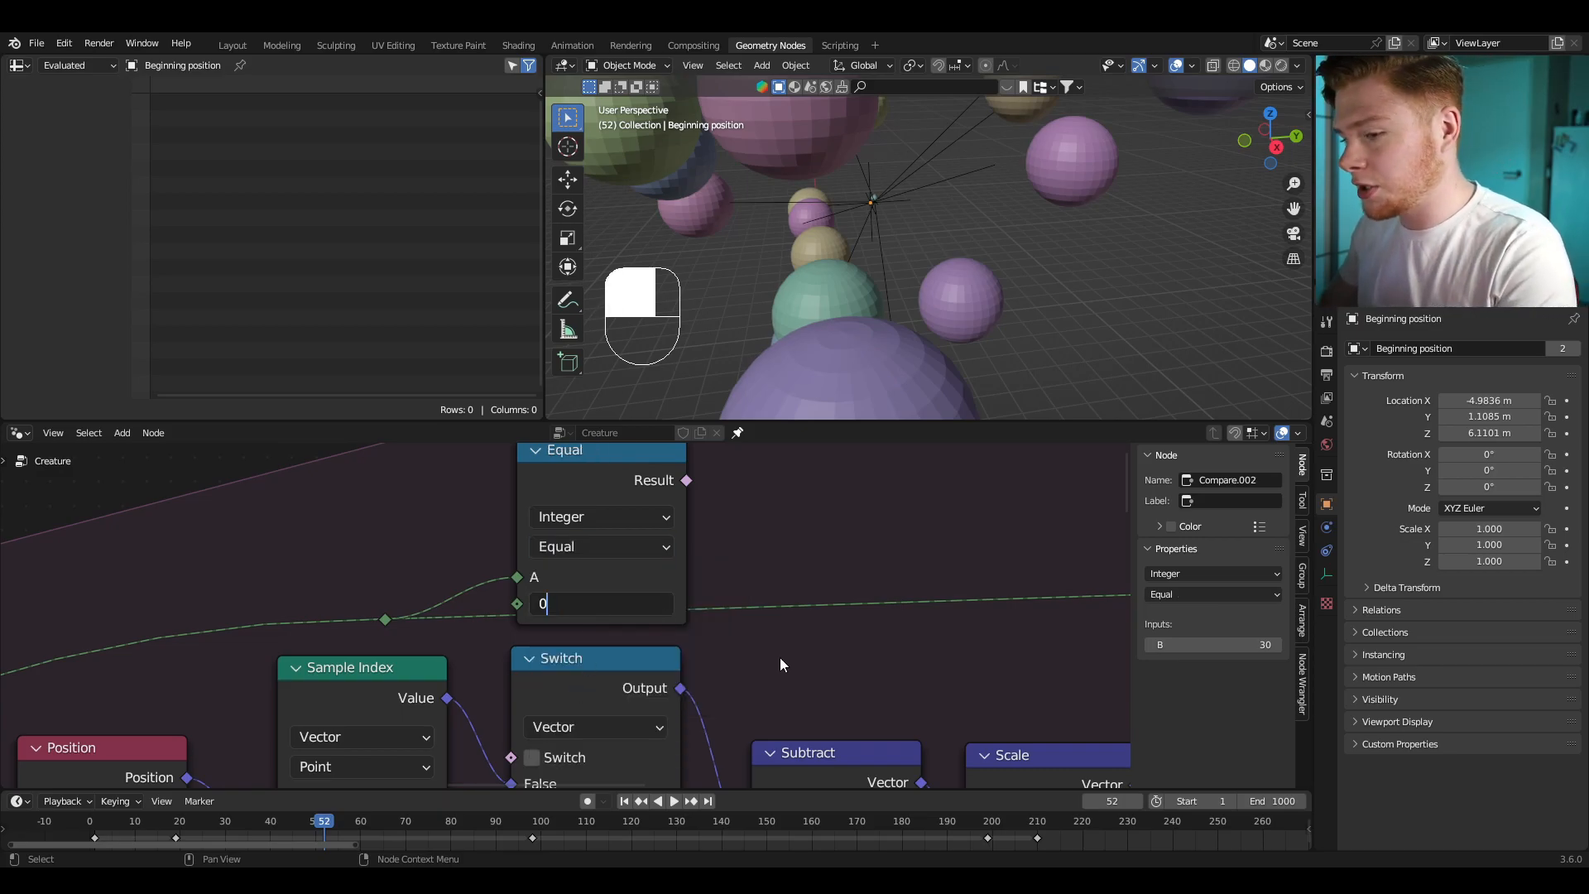
key("Return")
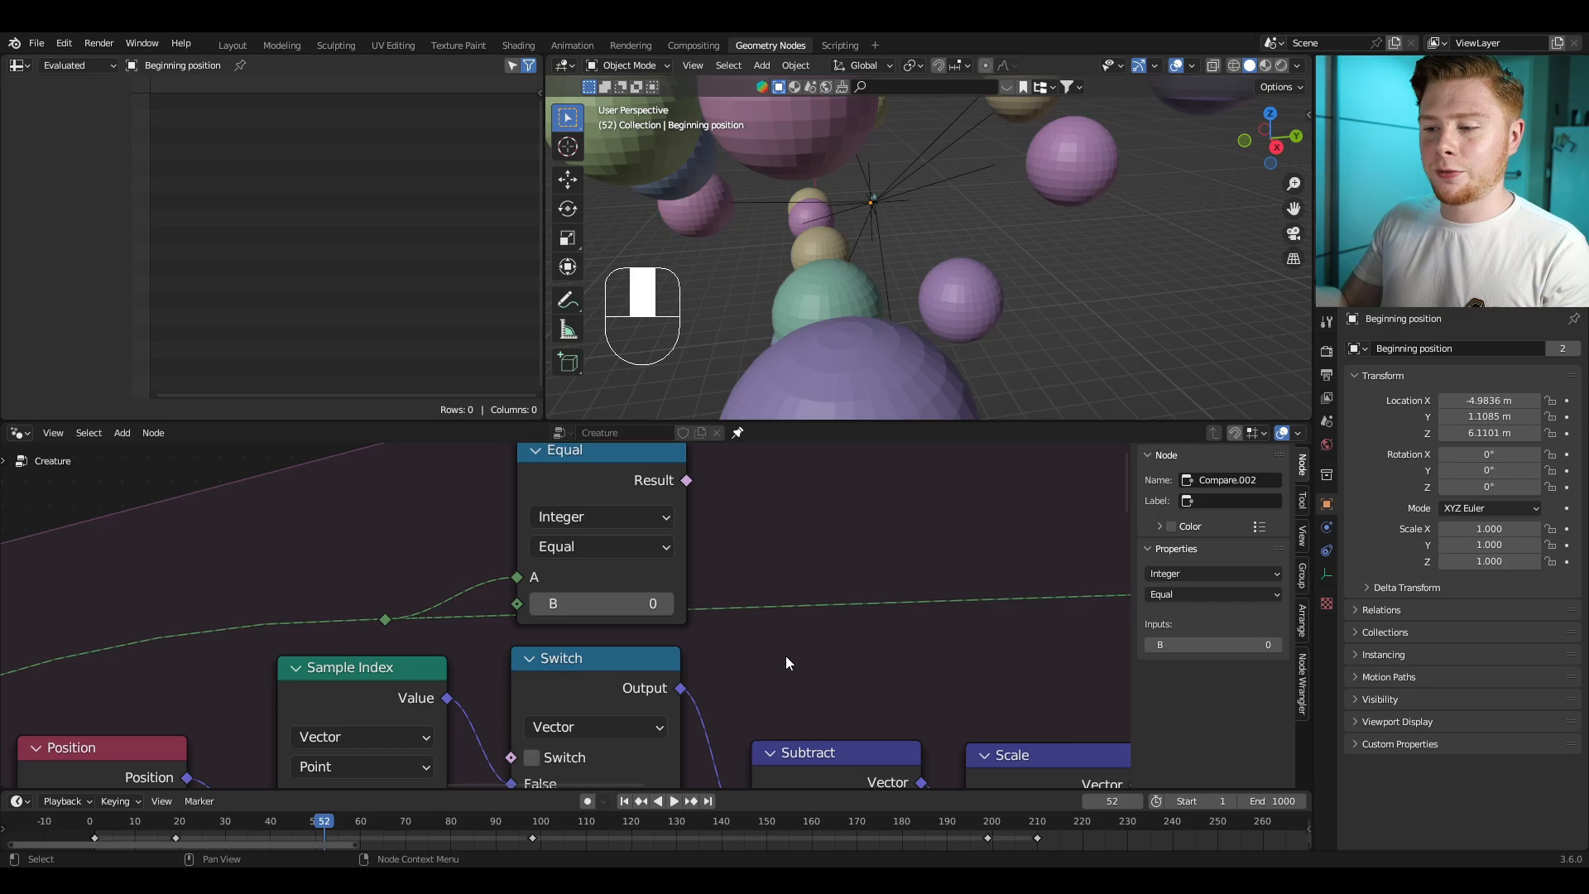
scroll(887, 649, "down", 2)
left_click_drag(660, 485, 532, 687)
middle_click_drag(270, 680, 396, 607)
middle_click_drag(609, 666, 577, 605)
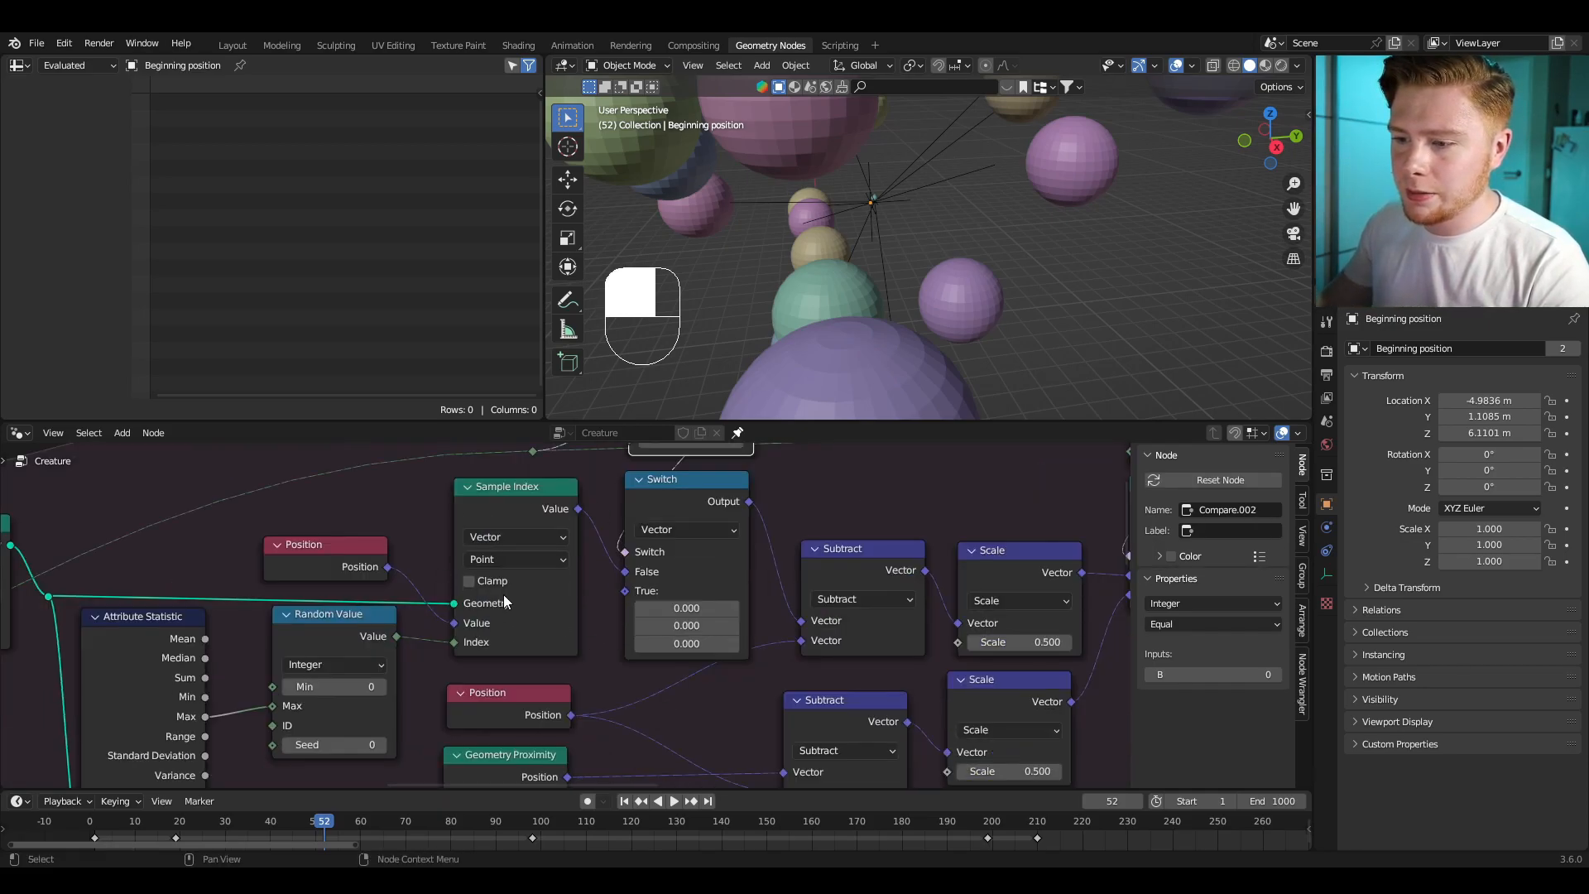
scroll(488, 643, "down", 3)
scroll(490, 667, "up", 2)
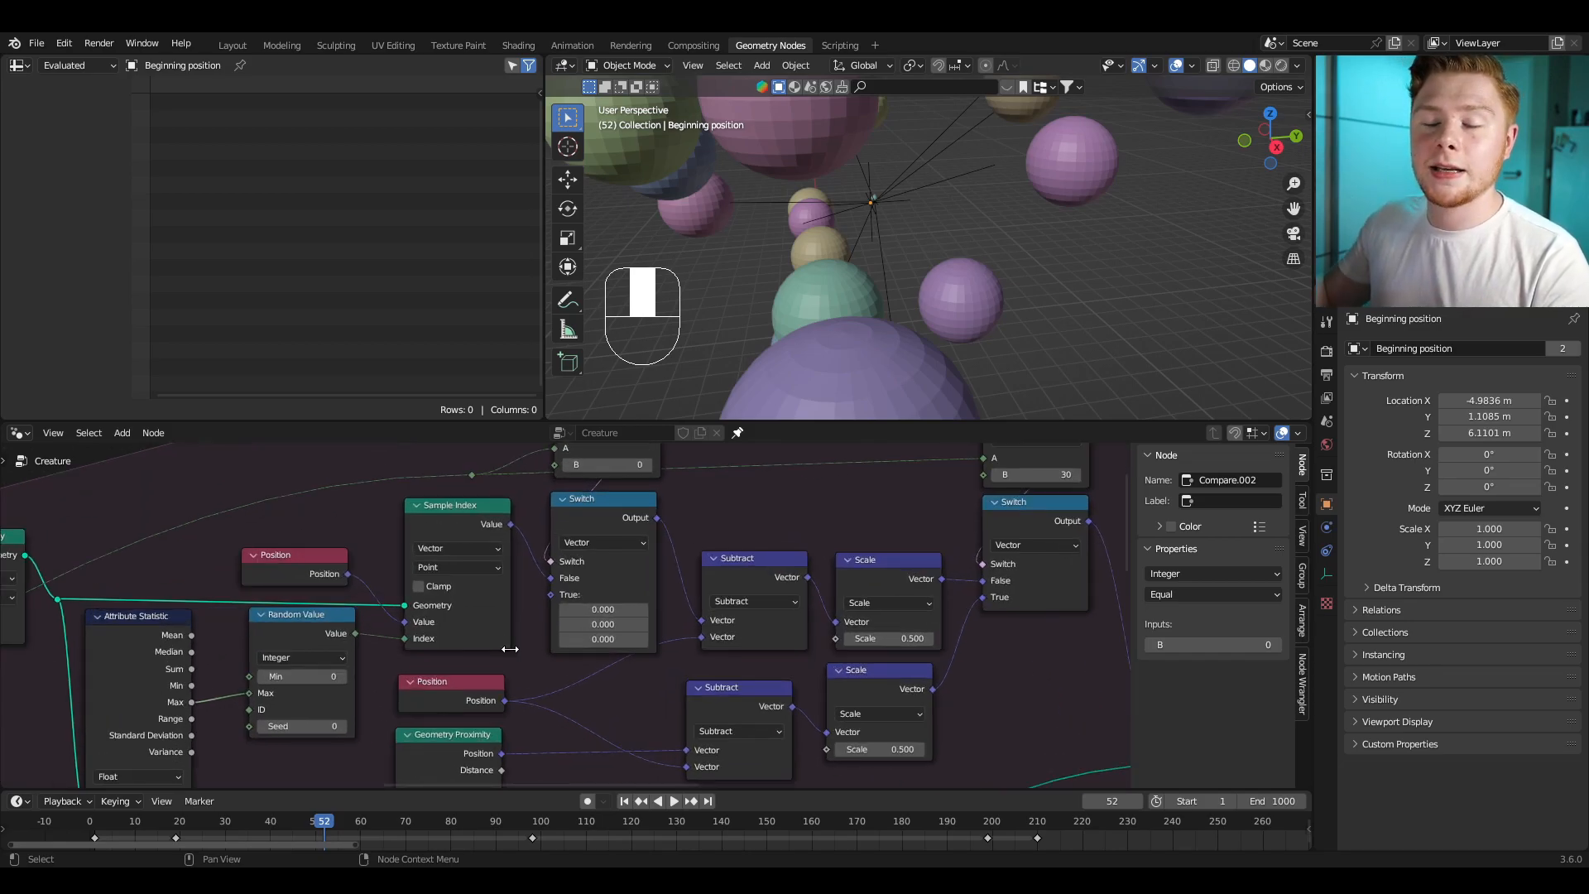
scroll(563, 604, "up", 1)
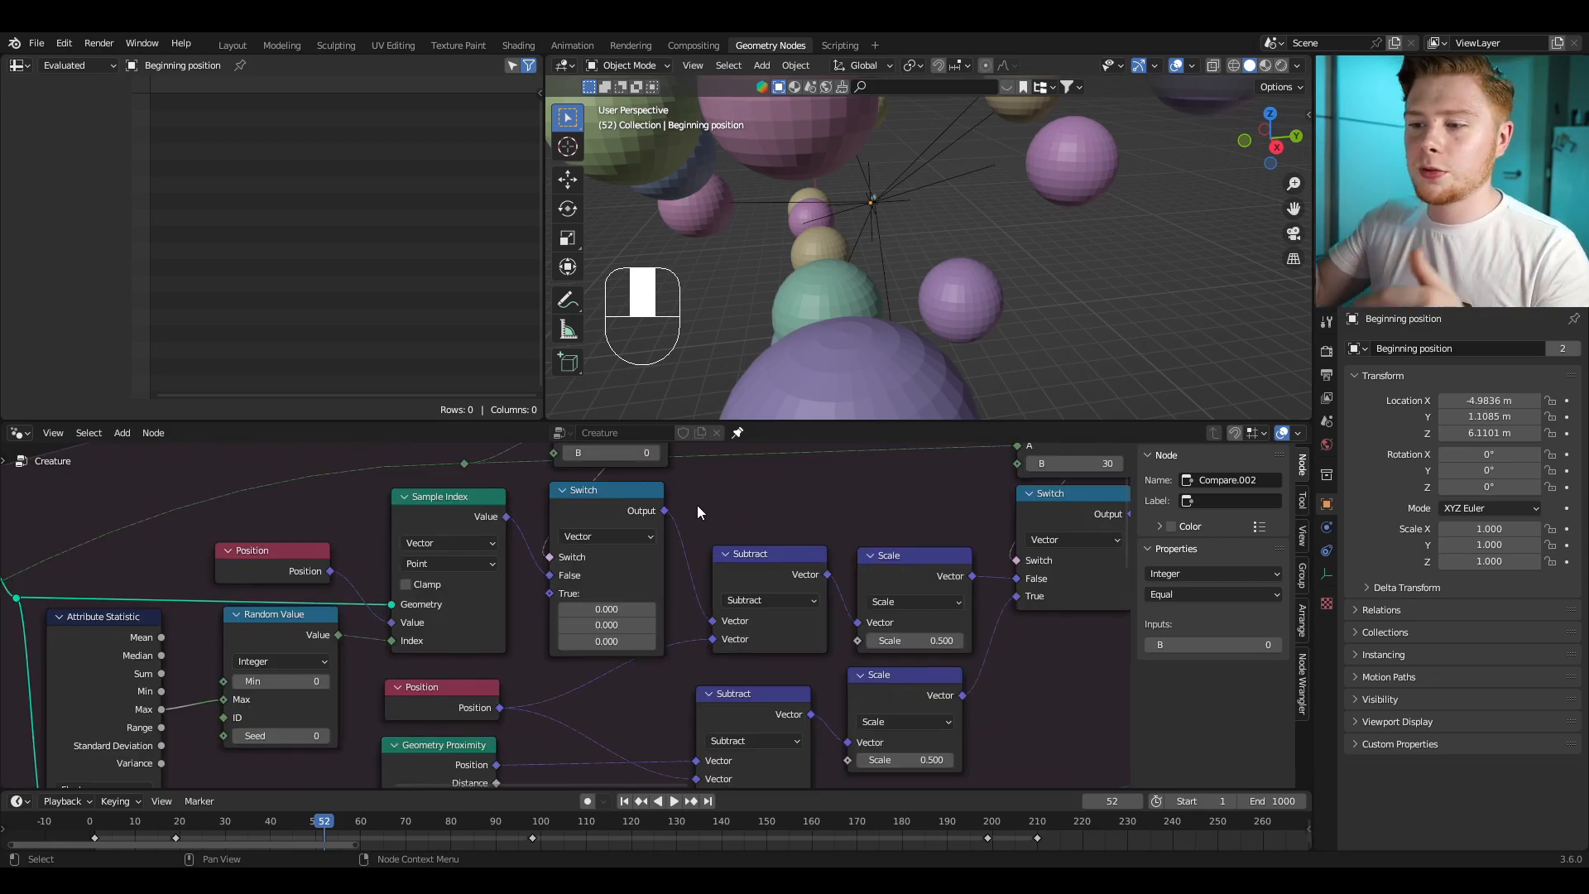
scroll(704, 503, "down", 2)
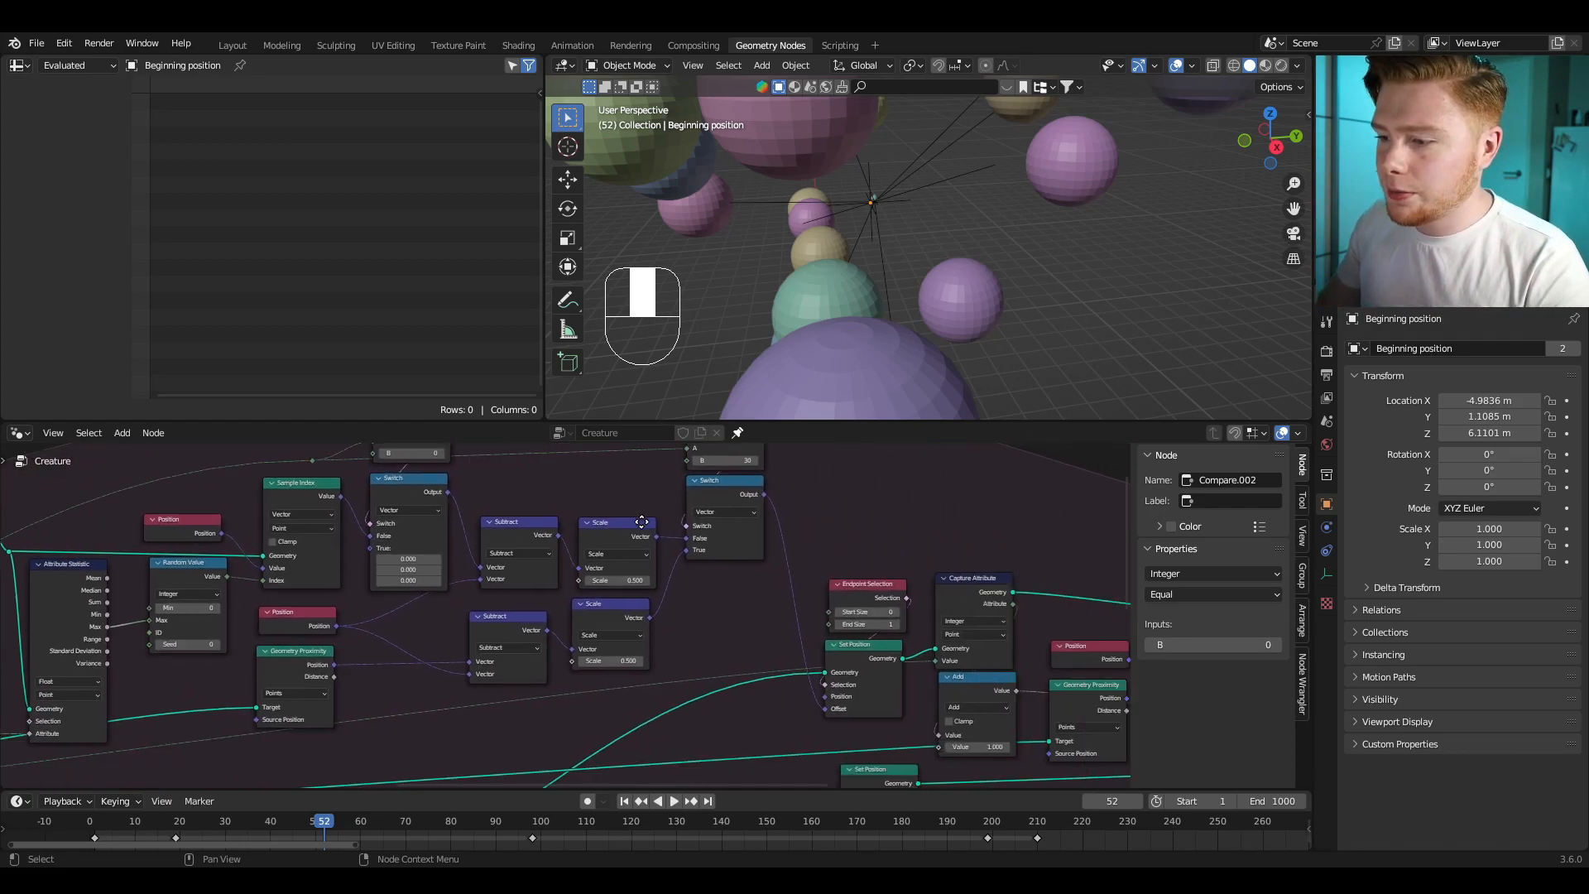
Step: Add a simulation state item below Age on the Simulation Output and name it End point velocity
middle_click_drag(641, 522, 570, 624)
scroll(569, 624, "up", 4)
left_click(613, 587)
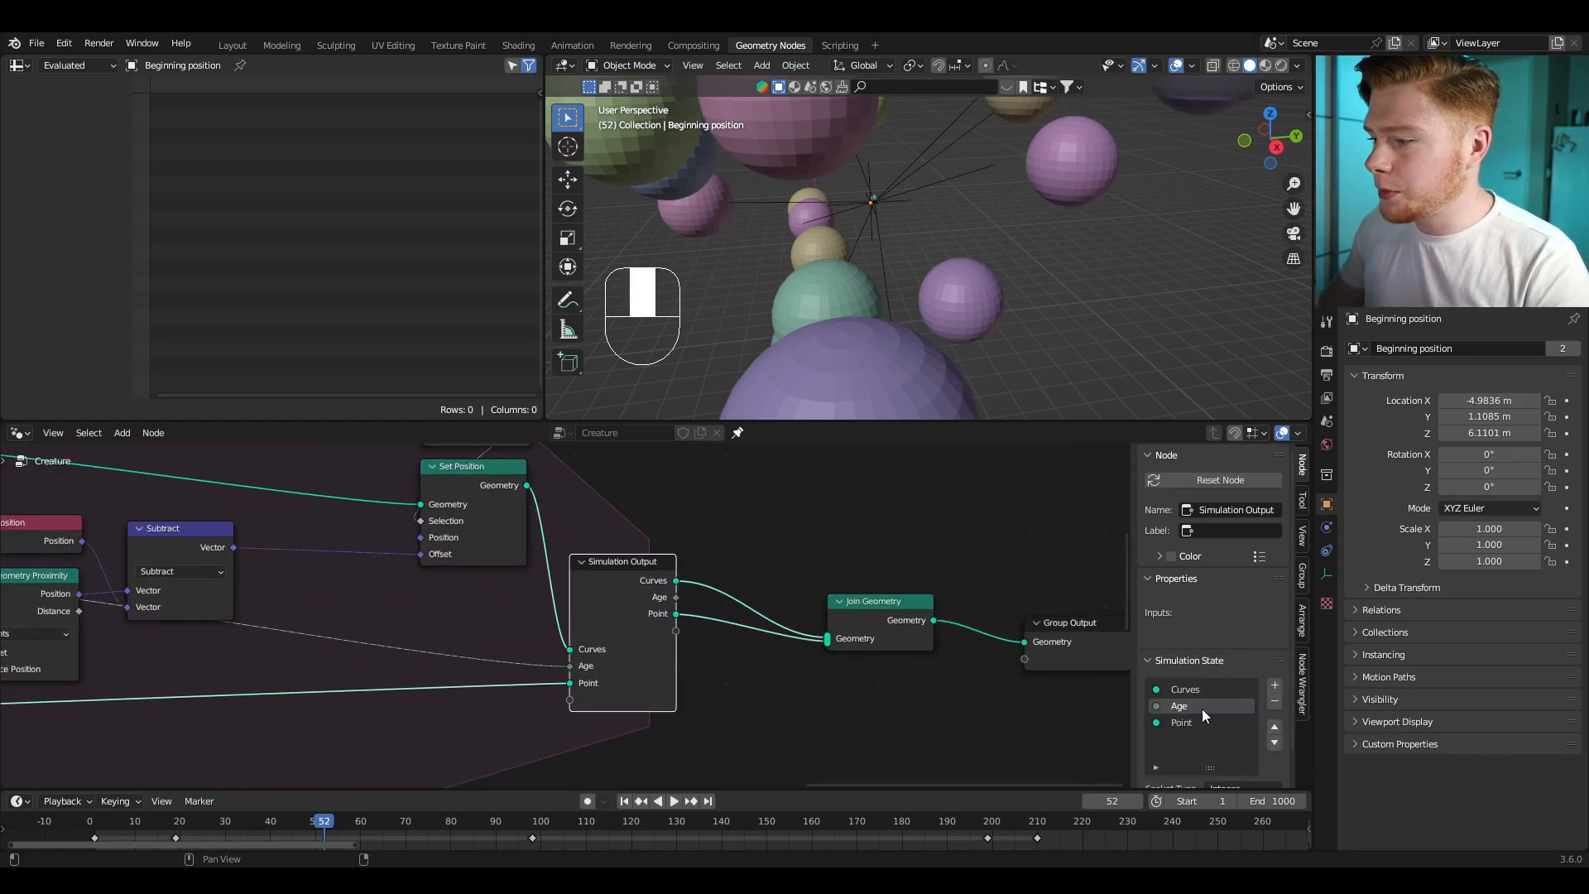
left_click(1279, 684)
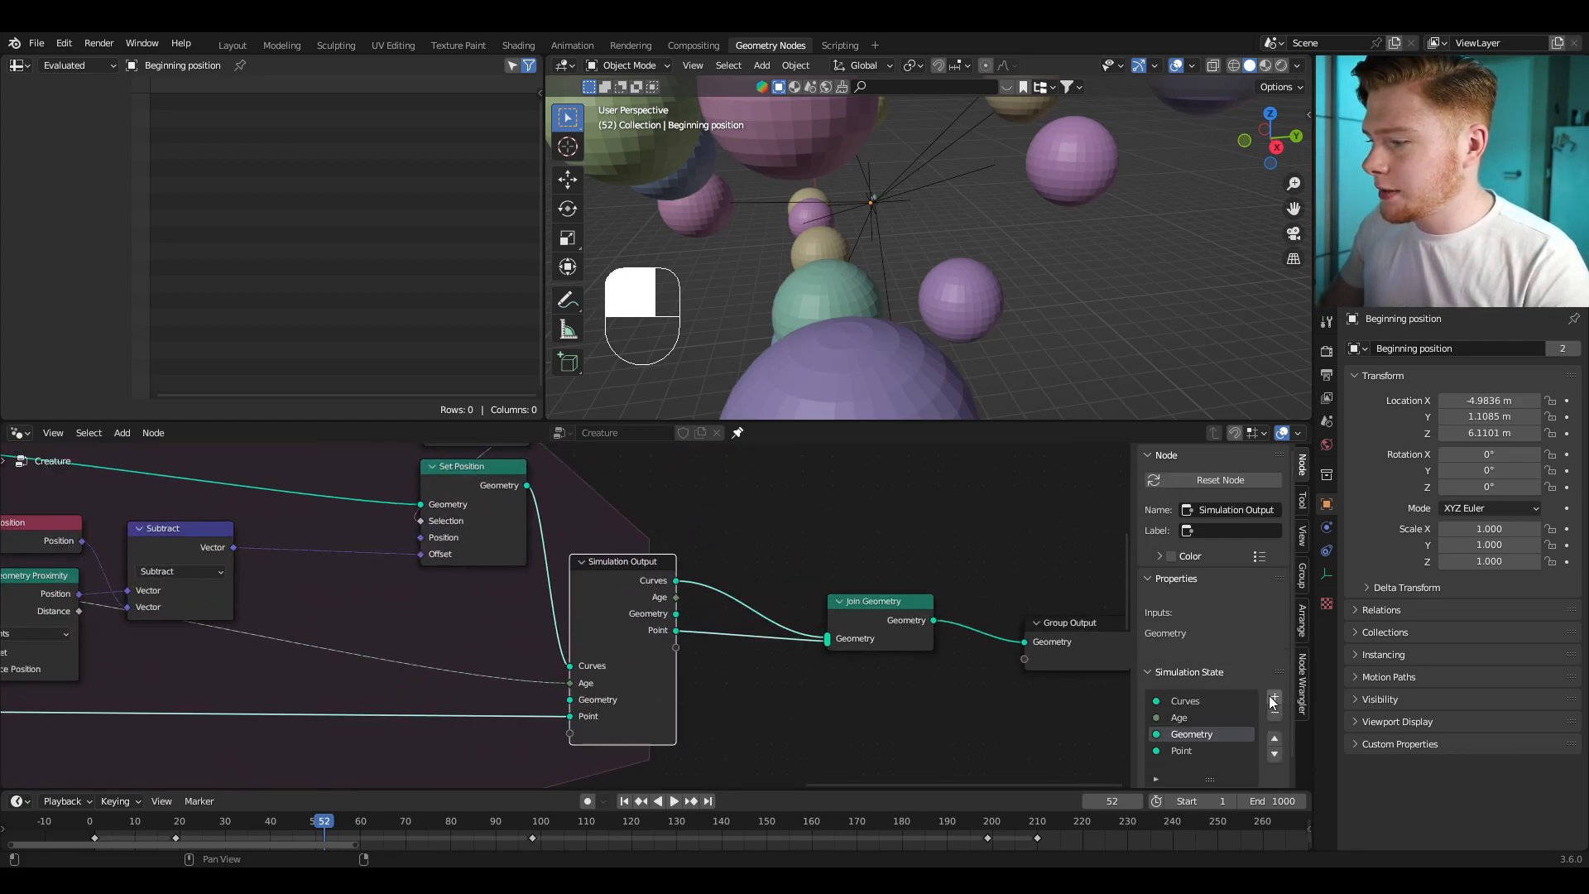
double_click(1201, 742)
type("End point veloci")
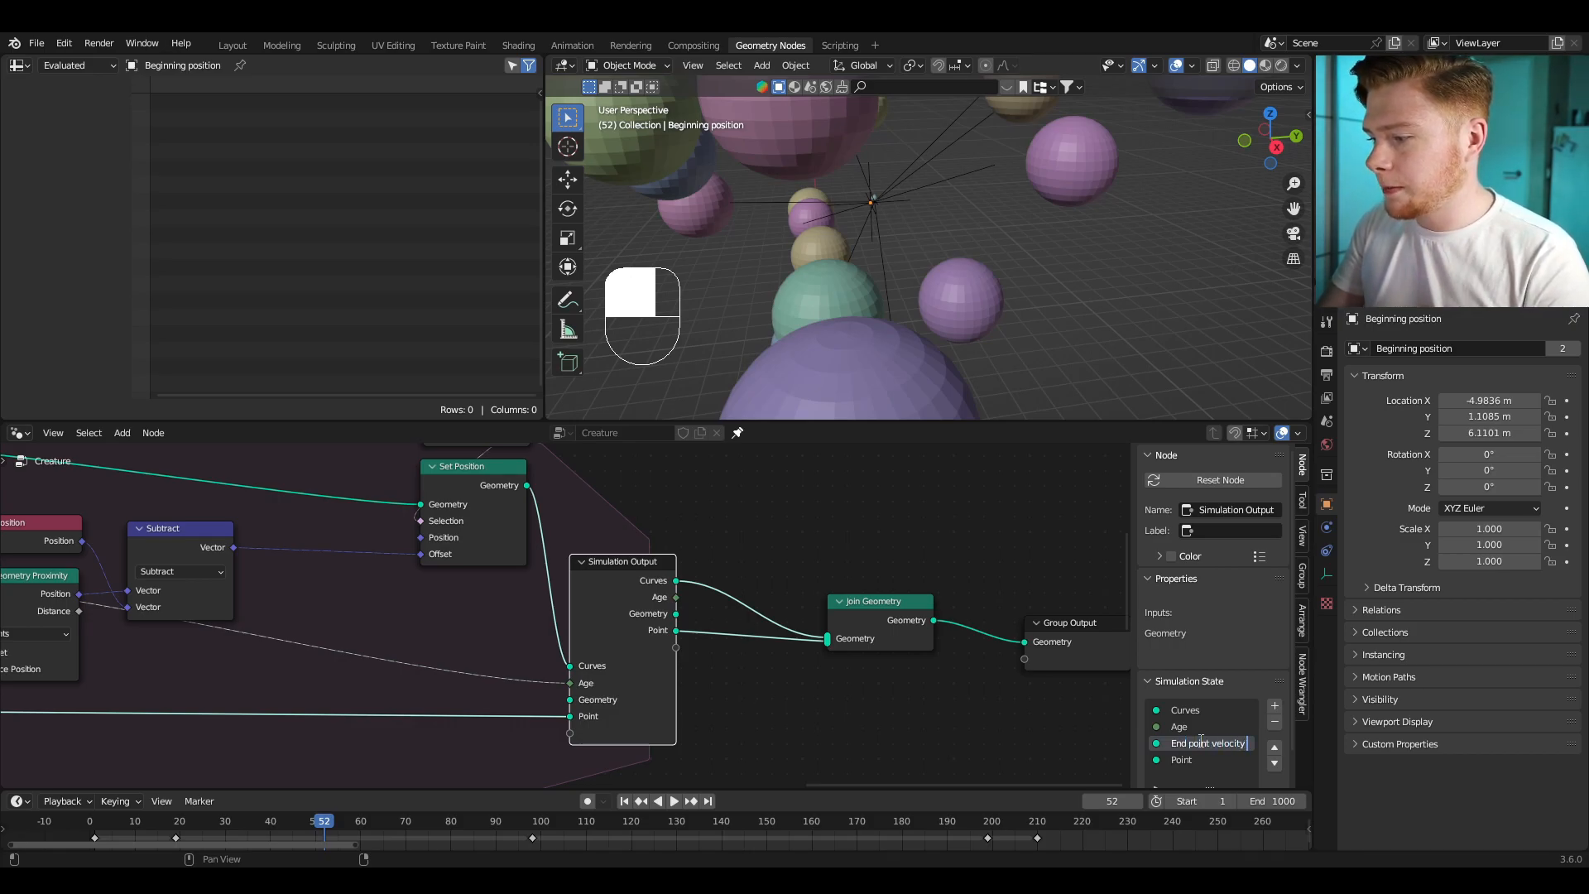
key("Return")
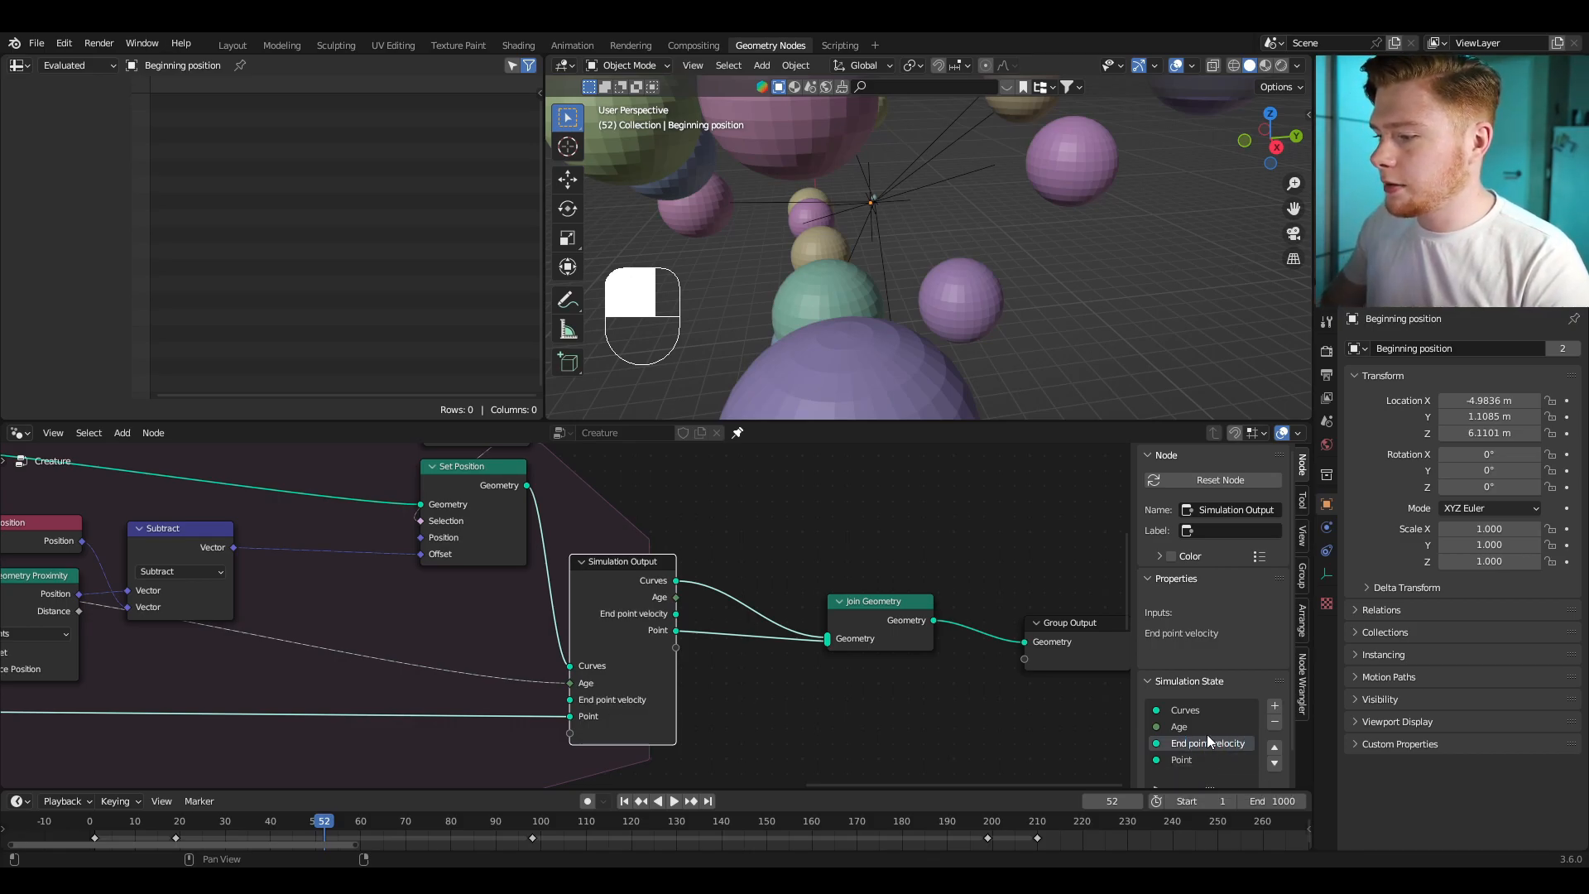
Step: Set the End point velocity simulation item's socket type to Vector and move it above Age
scroll(1207, 739, "down", 2)
left_click(1230, 773)
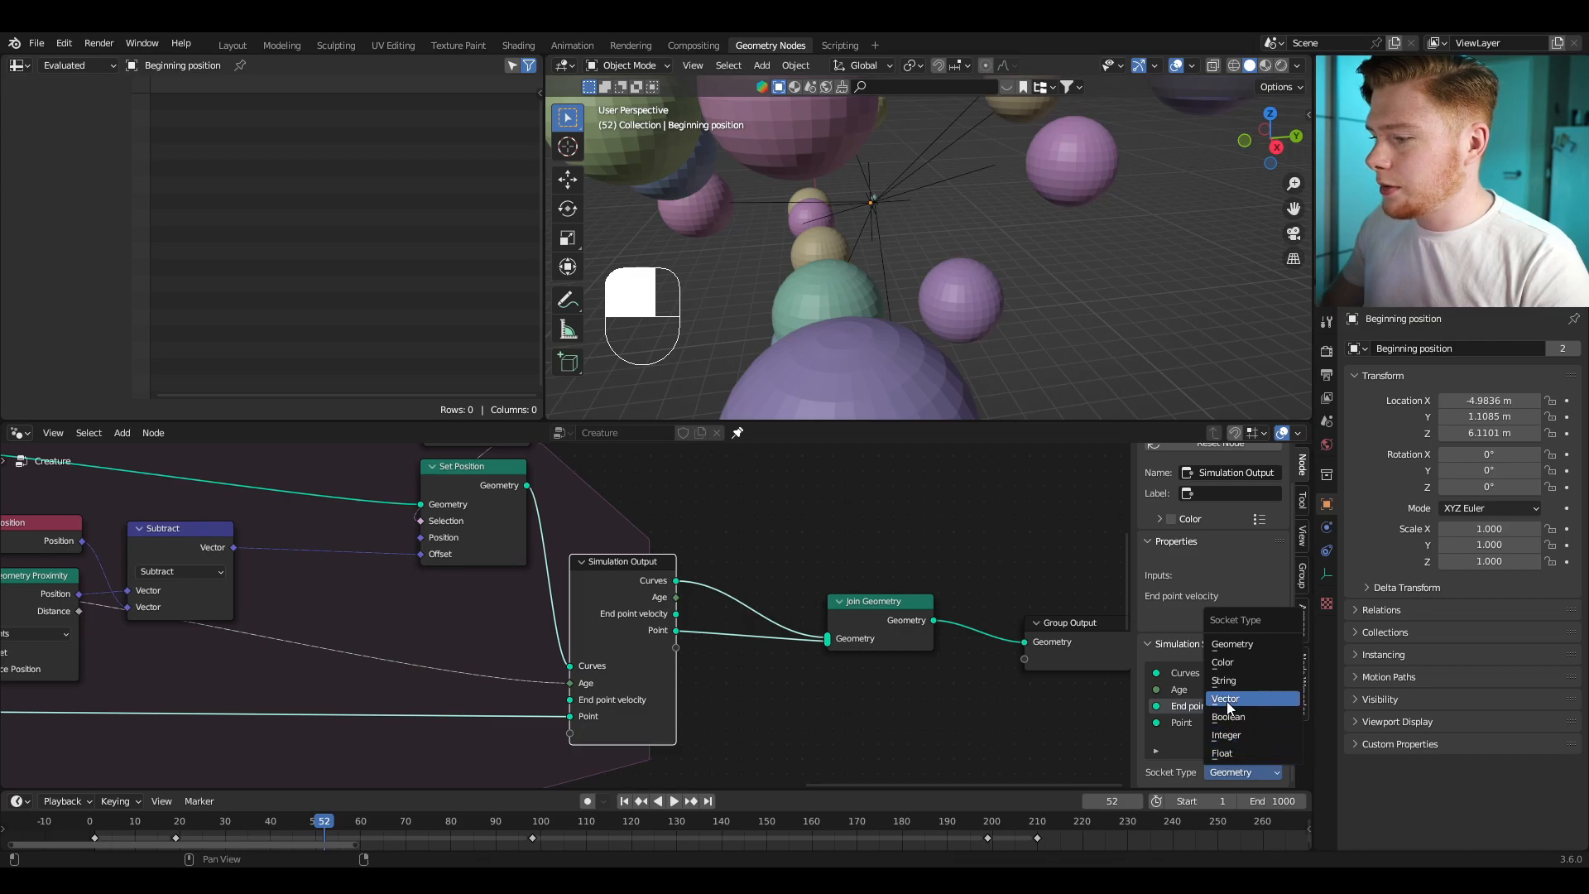
left_click(1230, 700)
scroll(1197, 696, "down", 2)
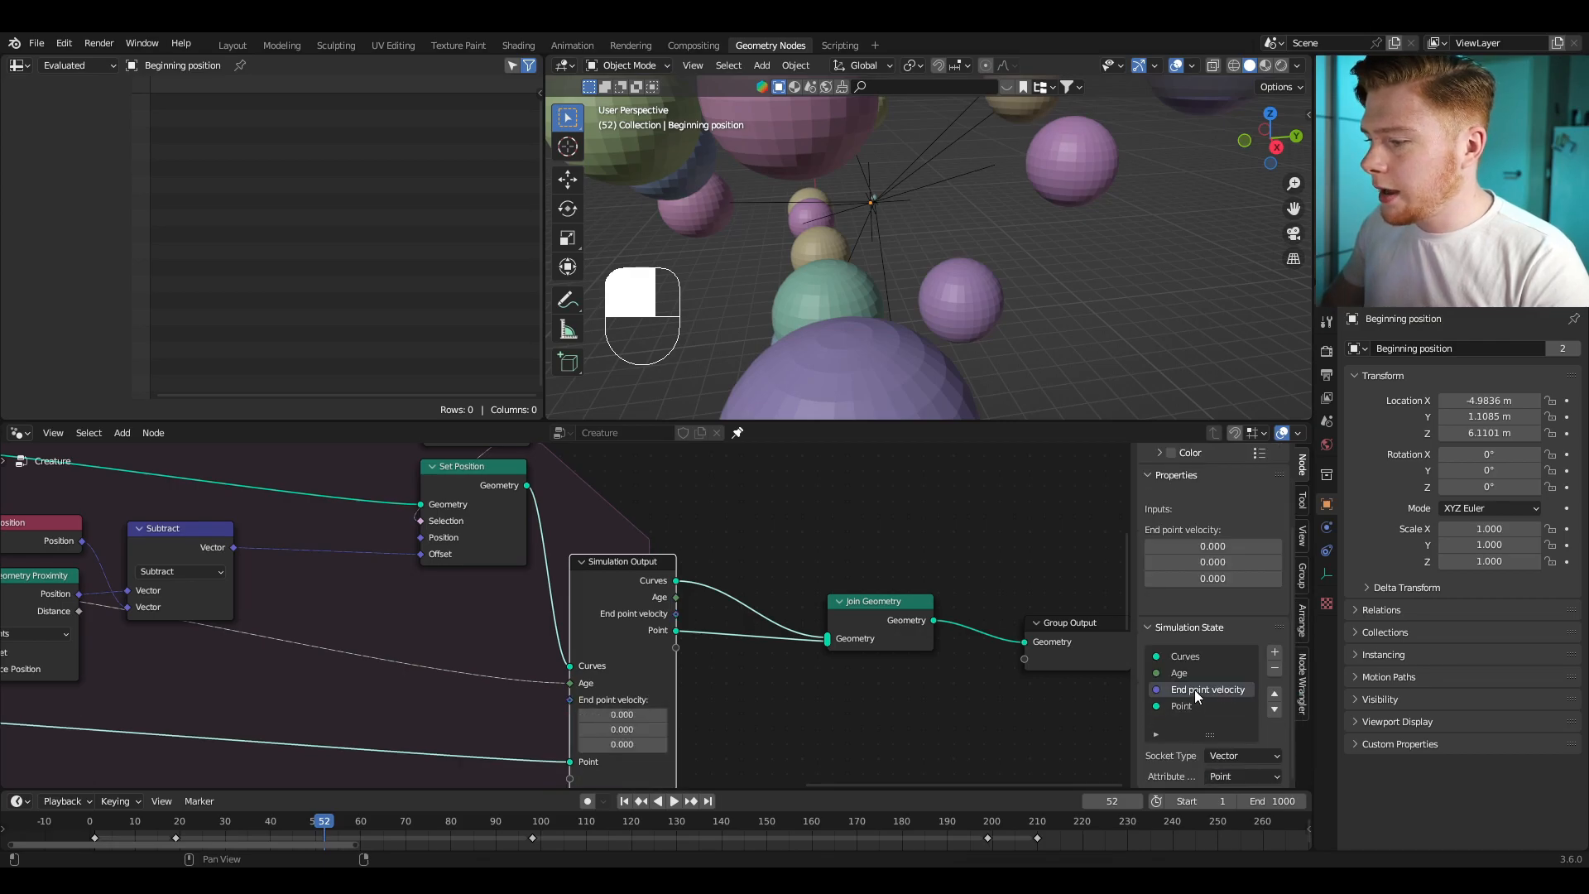
left_click(1274, 695)
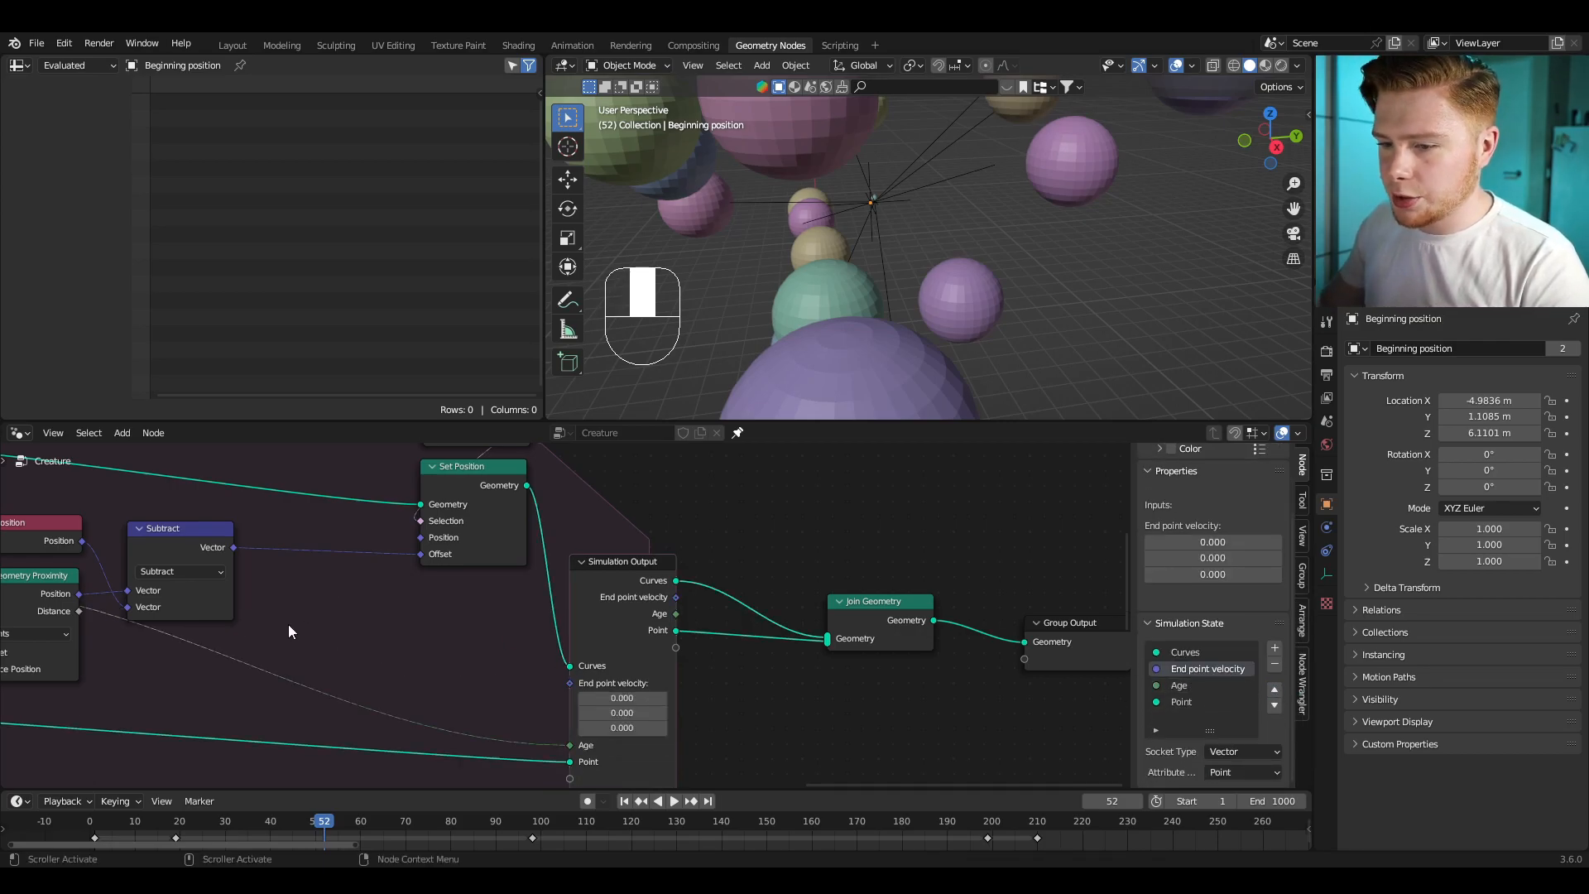
Step: Link the Simulation Input's End point velocity to the new Switch's True input, and the Switch's Output to End point velocity on the Simulation Output
key("Home")
middle_click_drag(248, 690, 308, 692)
middle_click_drag(194, 635, 564, 638)
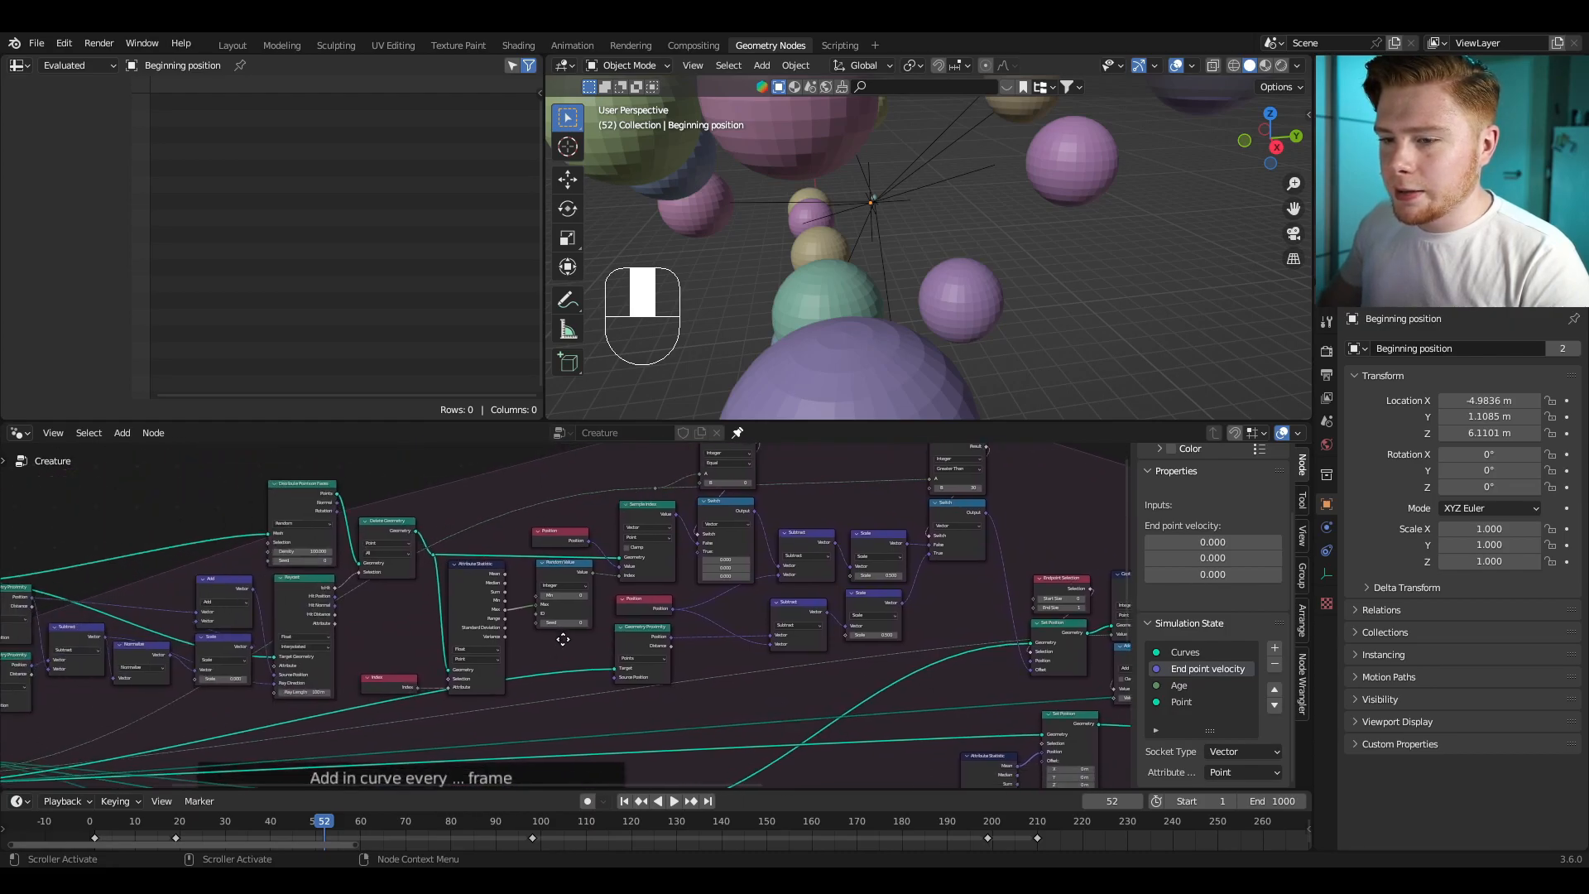
middle_click_drag(285, 716, 405, 677)
scroll(405, 677, "up", 4)
scroll(404, 672, "up", 1)
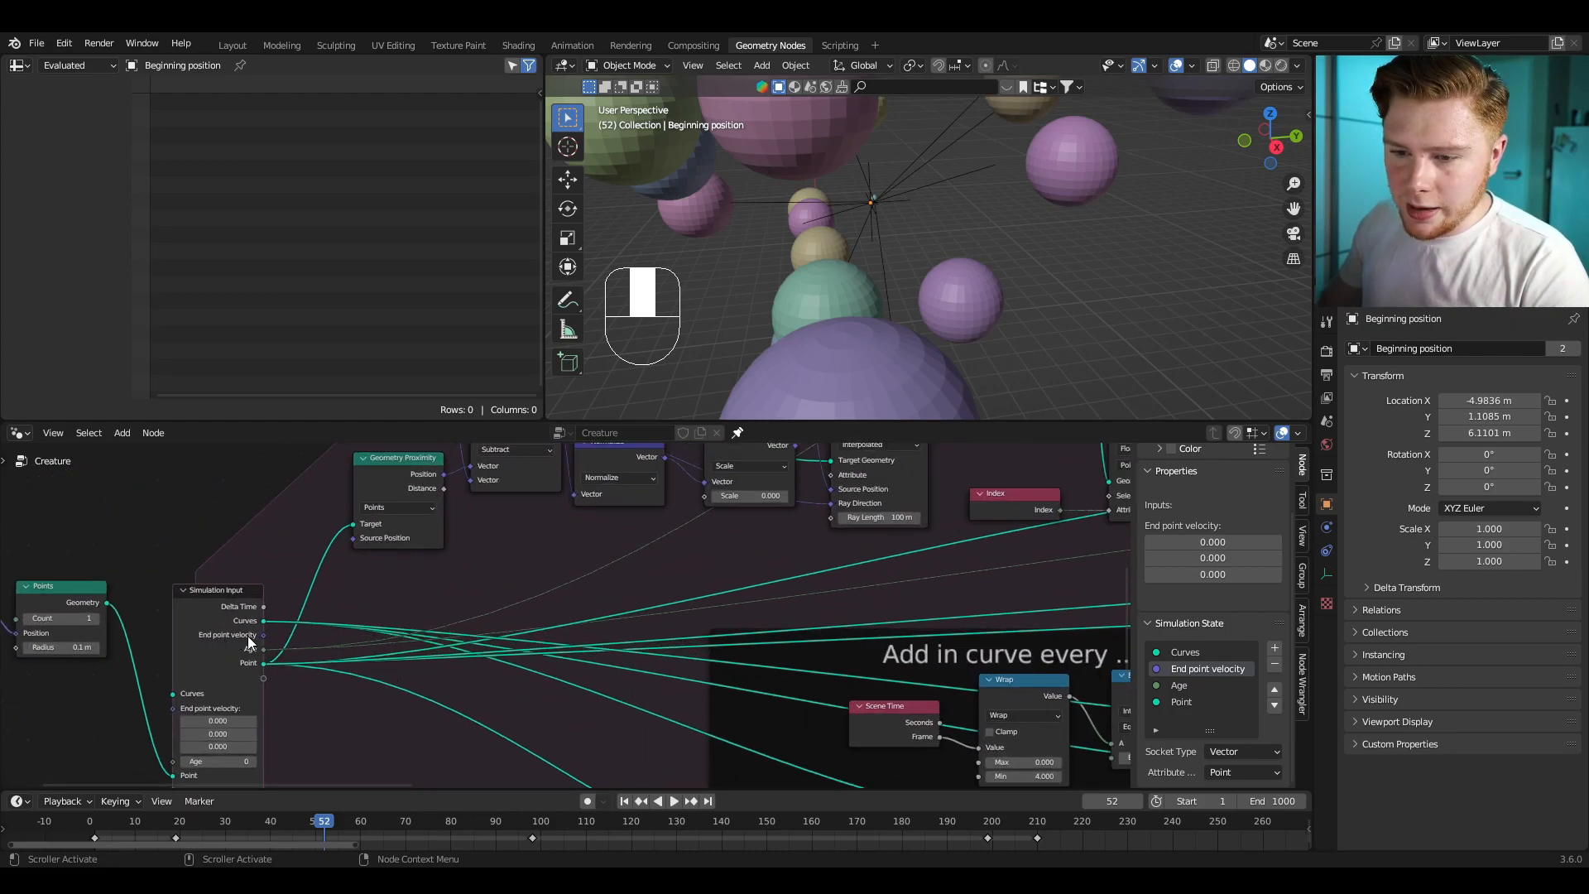
left_click_drag(263, 639, 867, 660)
middle_click_drag(864, 588, 753, 504)
scroll(753, 504, "up", 3)
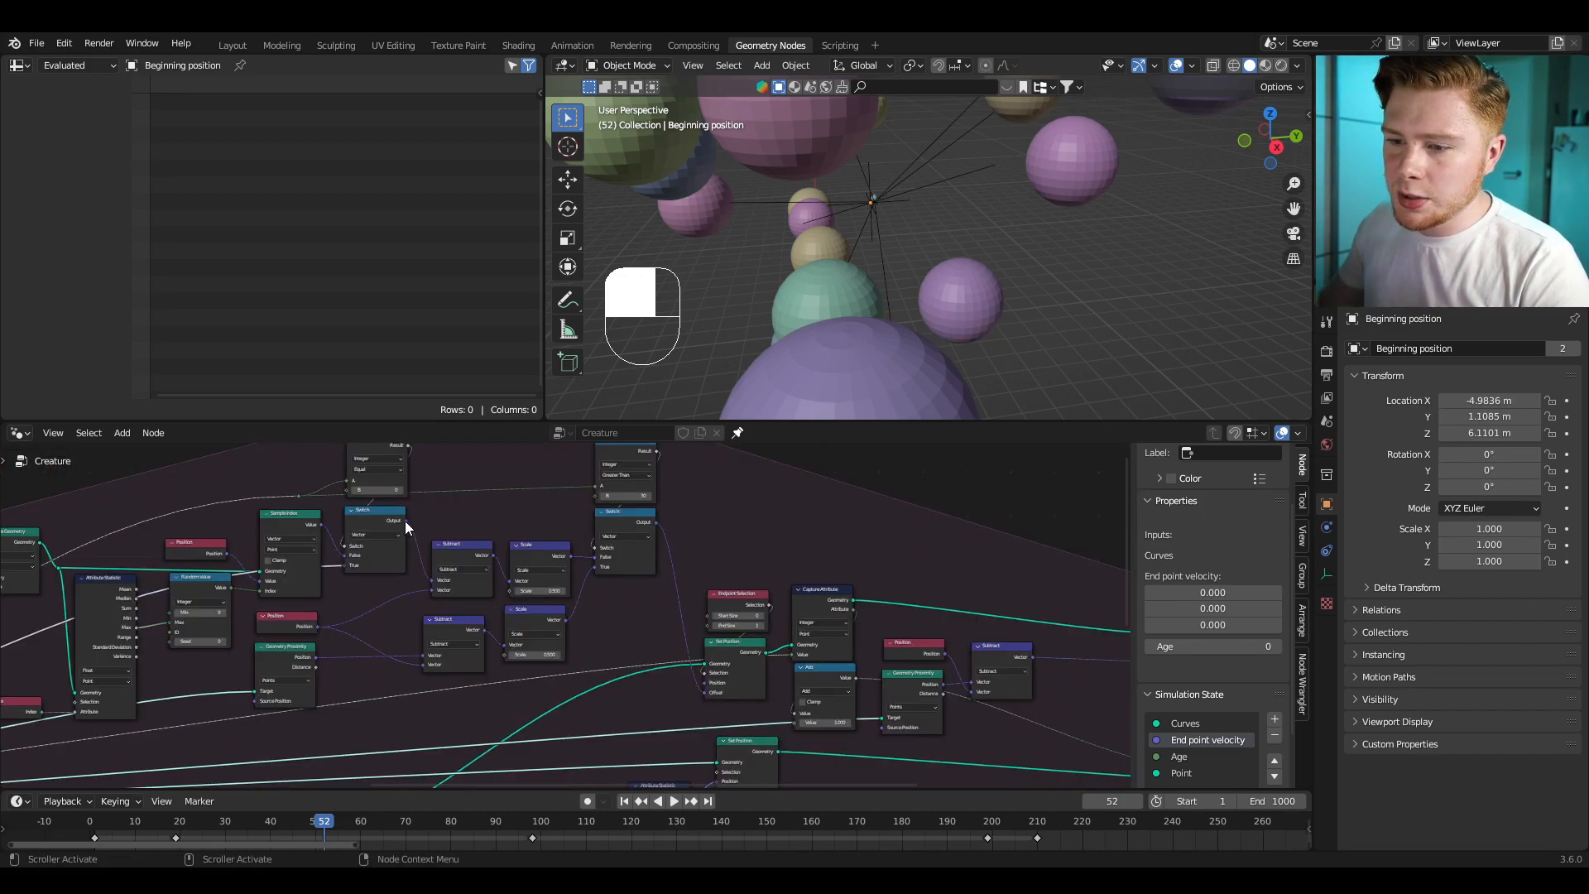
left_click_drag(406, 521, 867, 522)
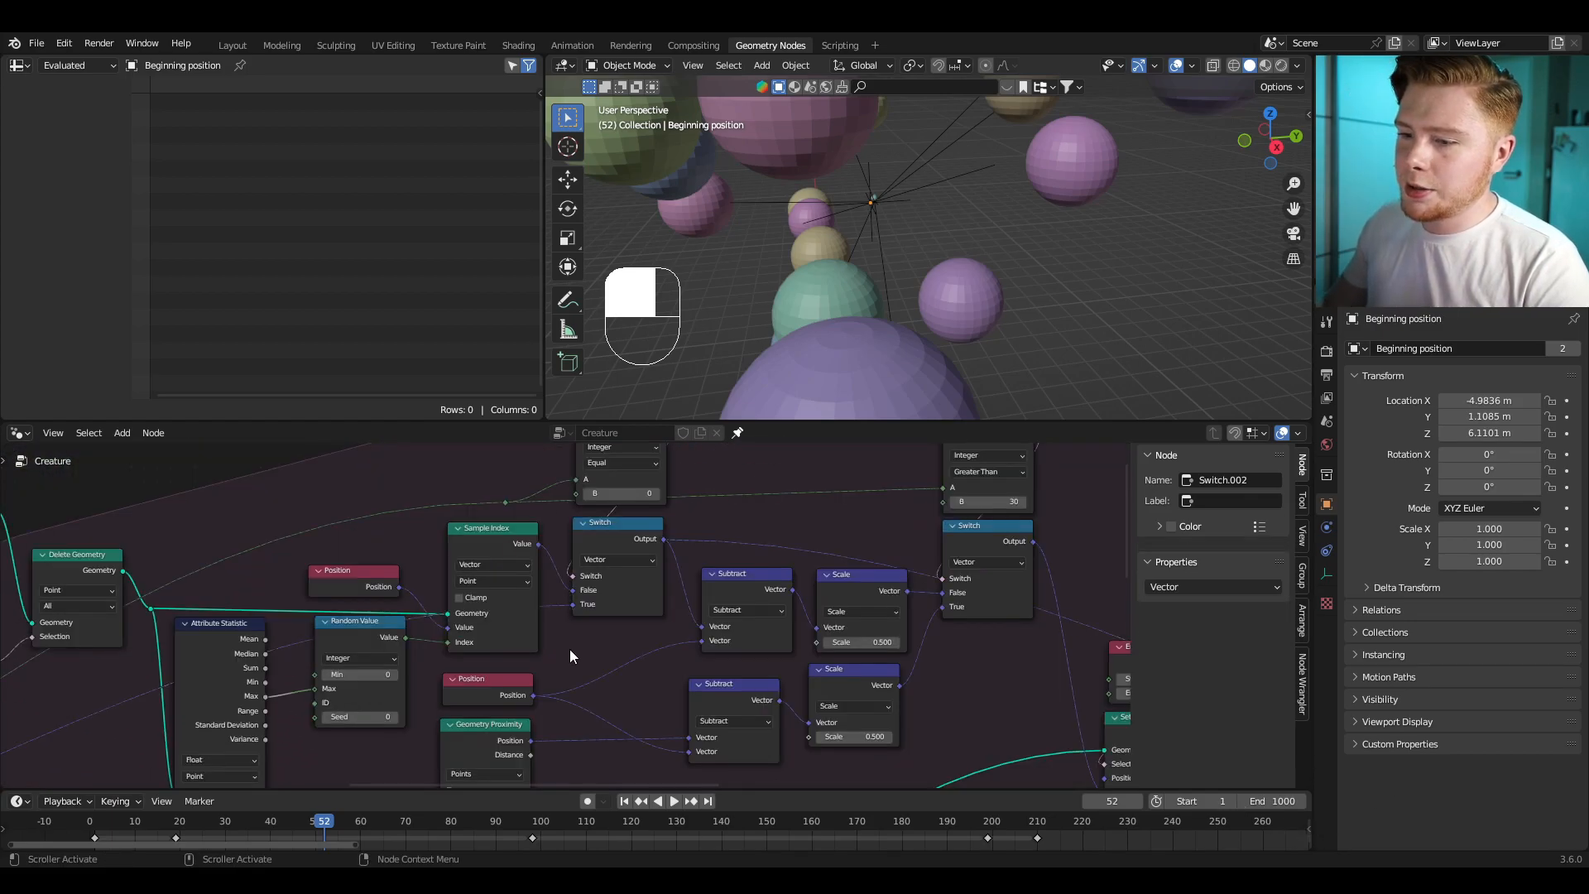
Step: Swap the new Switch's inputs so End point velocity feeds False and the Sample Index Value feeds True
scroll(570, 656, "up", 3)
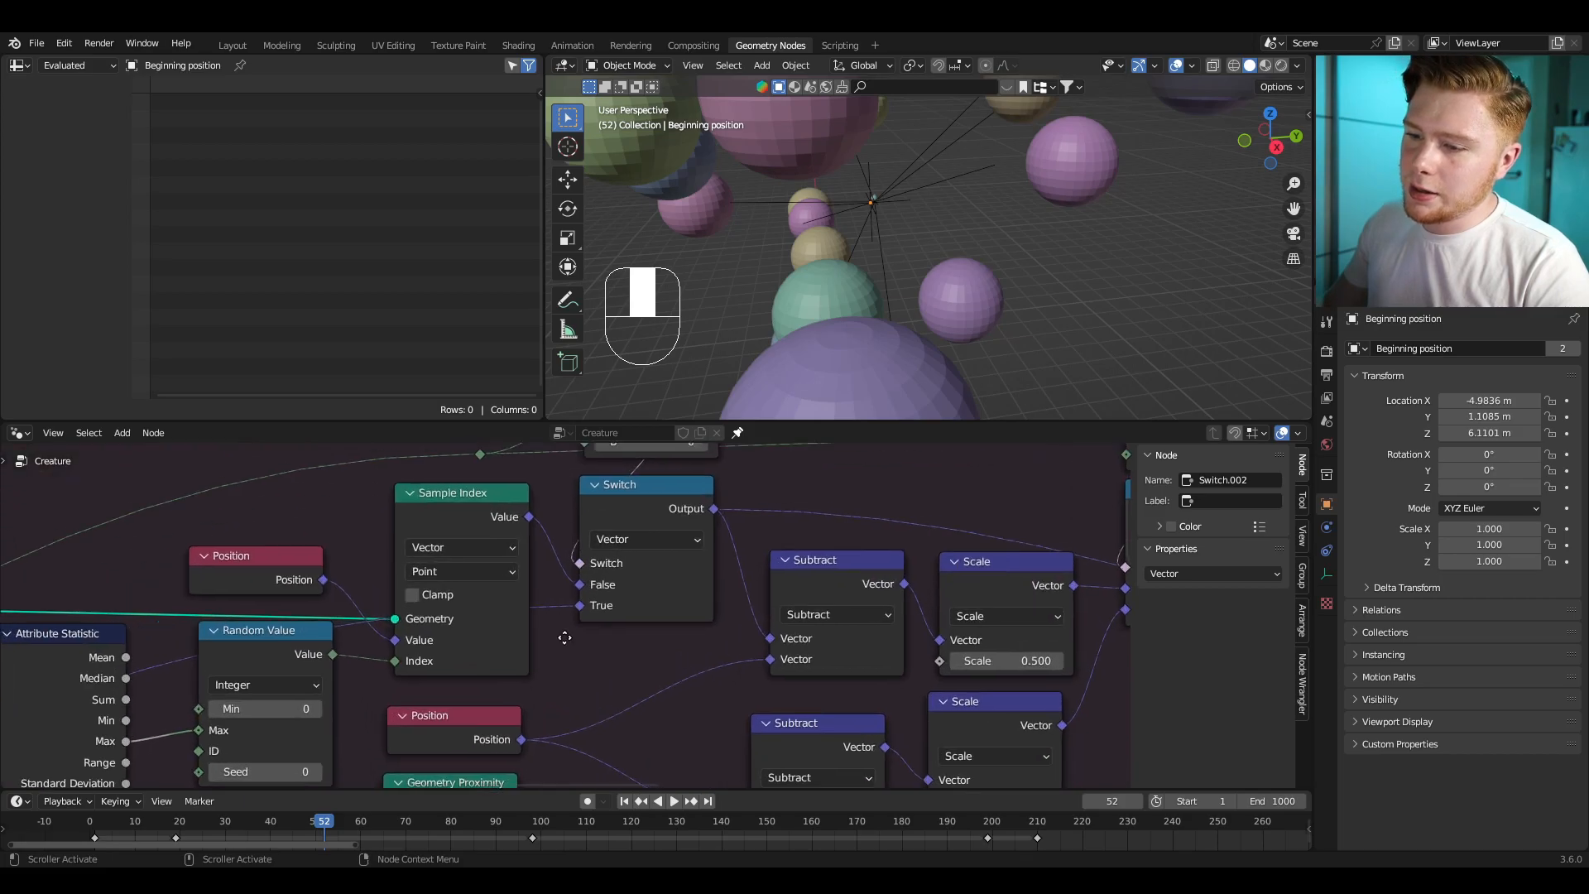
left_click_drag(627, 686, 625, 653)
left_click_drag(563, 578, 624, 679)
scroll(364, 654, "down", 3)
Step: Play the animation from frame 0 and examine from several angles how the curves reach and hold onto the spheres
left_click(106, 819)
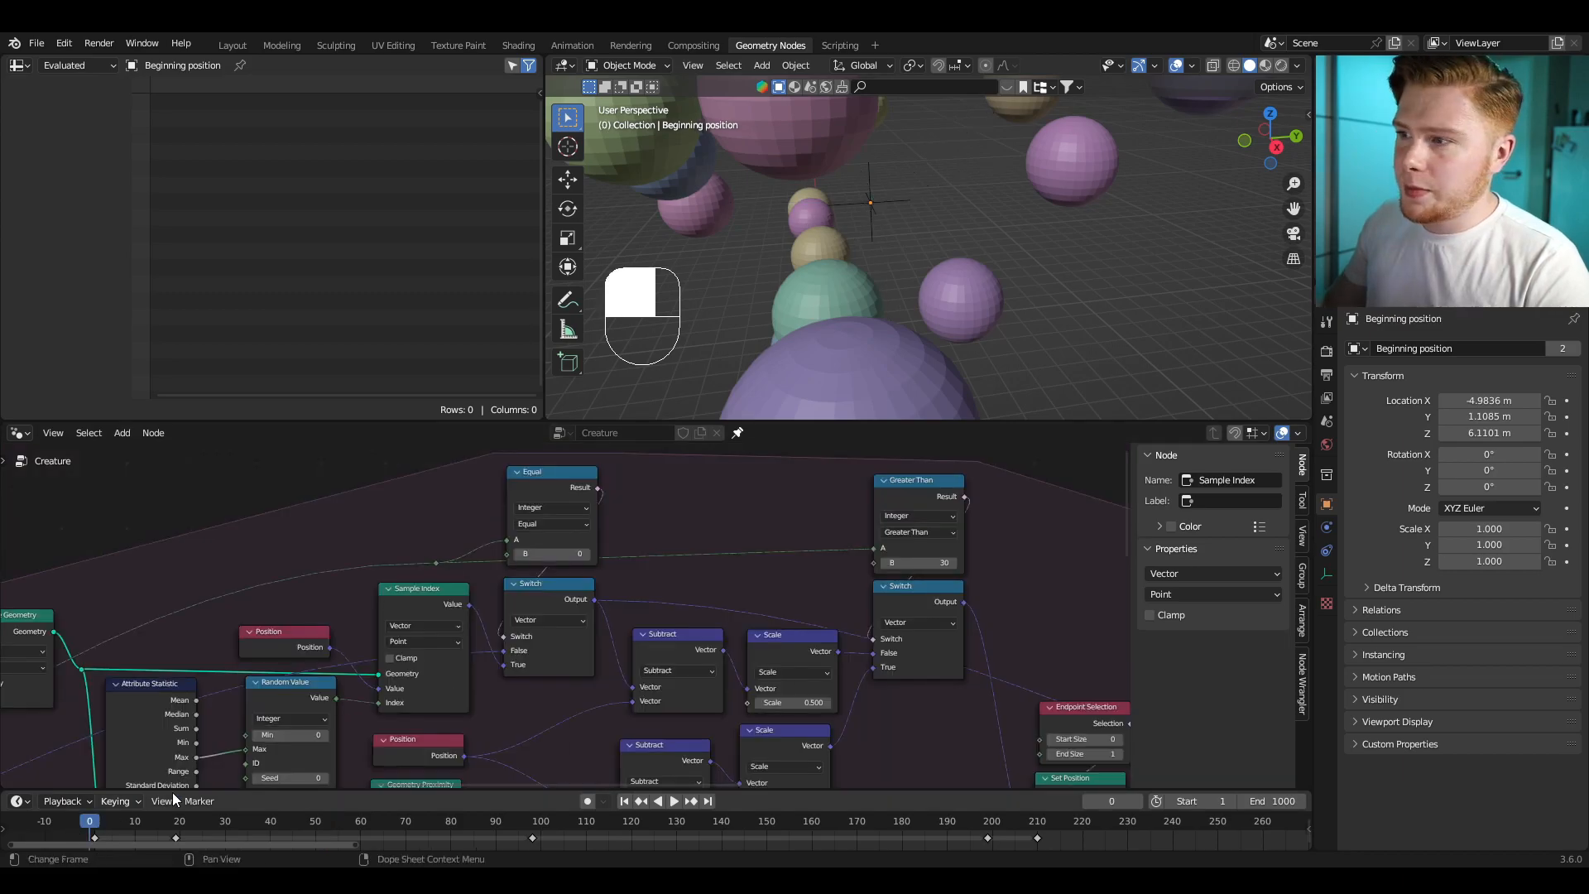
key("space")
middle_click_drag(889, 308, 834, 302)
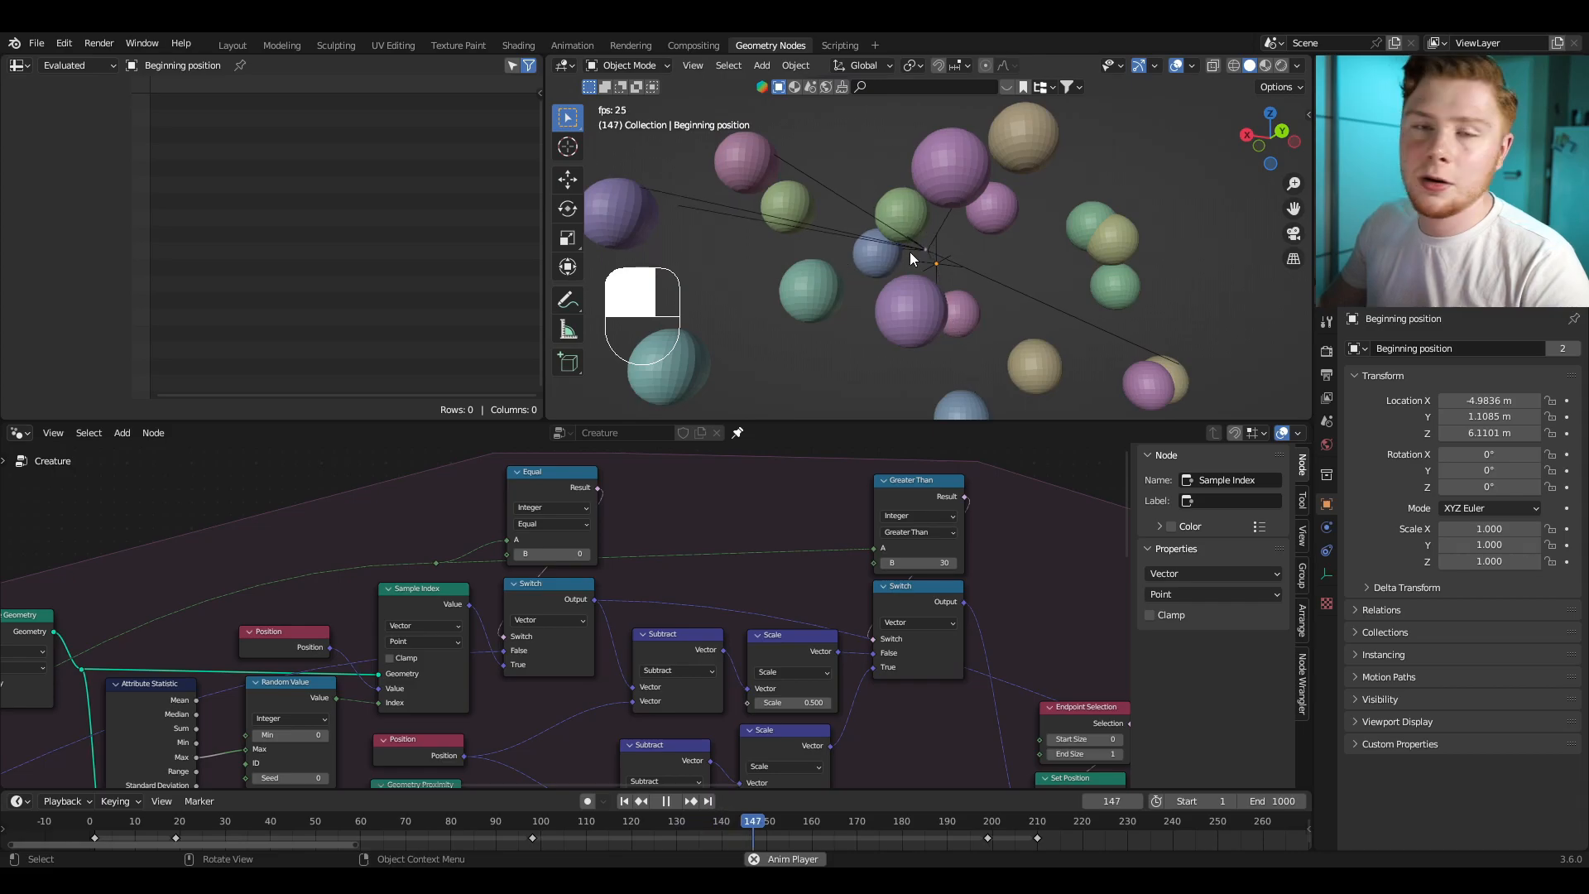
middle_click_drag(907, 259, 956, 77)
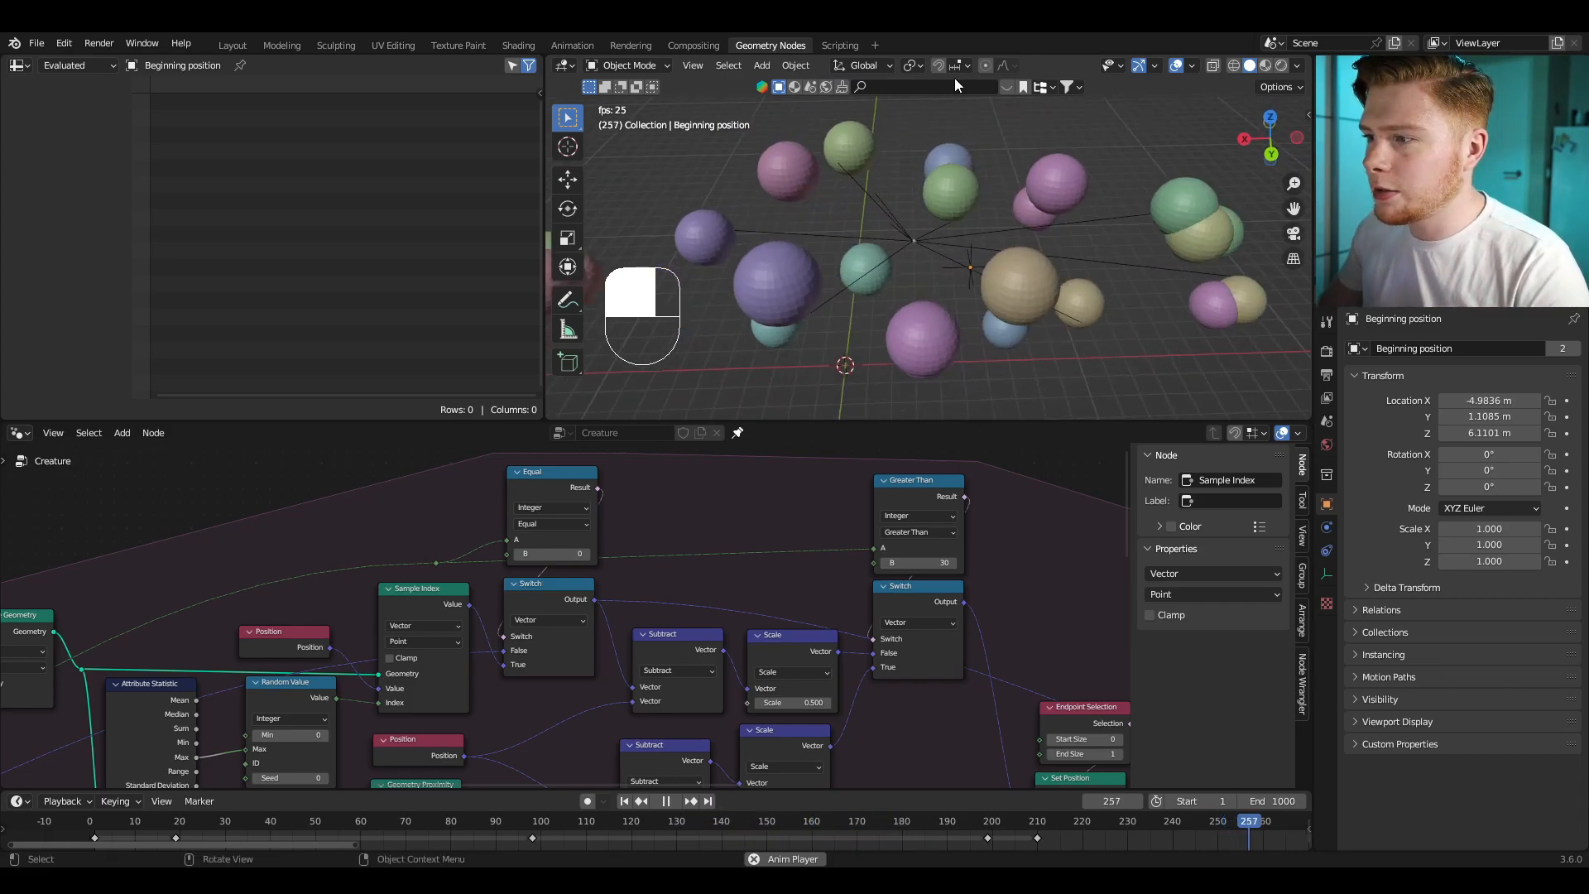
middle_click_drag(939, 282, 877, 177)
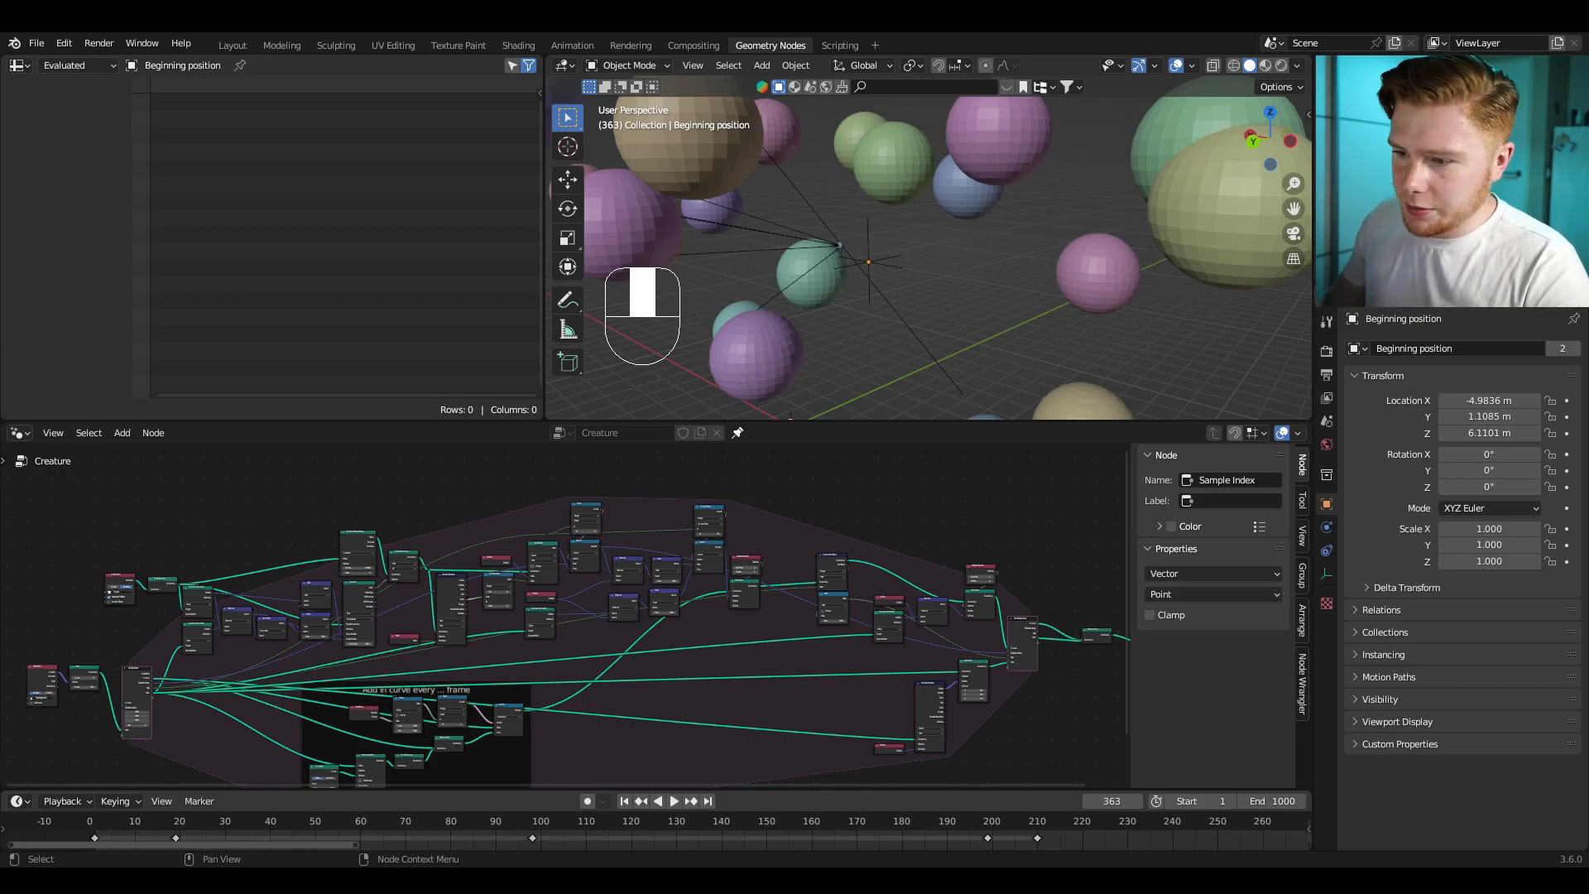
Step: Select the upper chain of nodes that moves the curve end points, from the sphere input nodes through the Set Position node
middle_click_drag(162, 594, 280, 594)
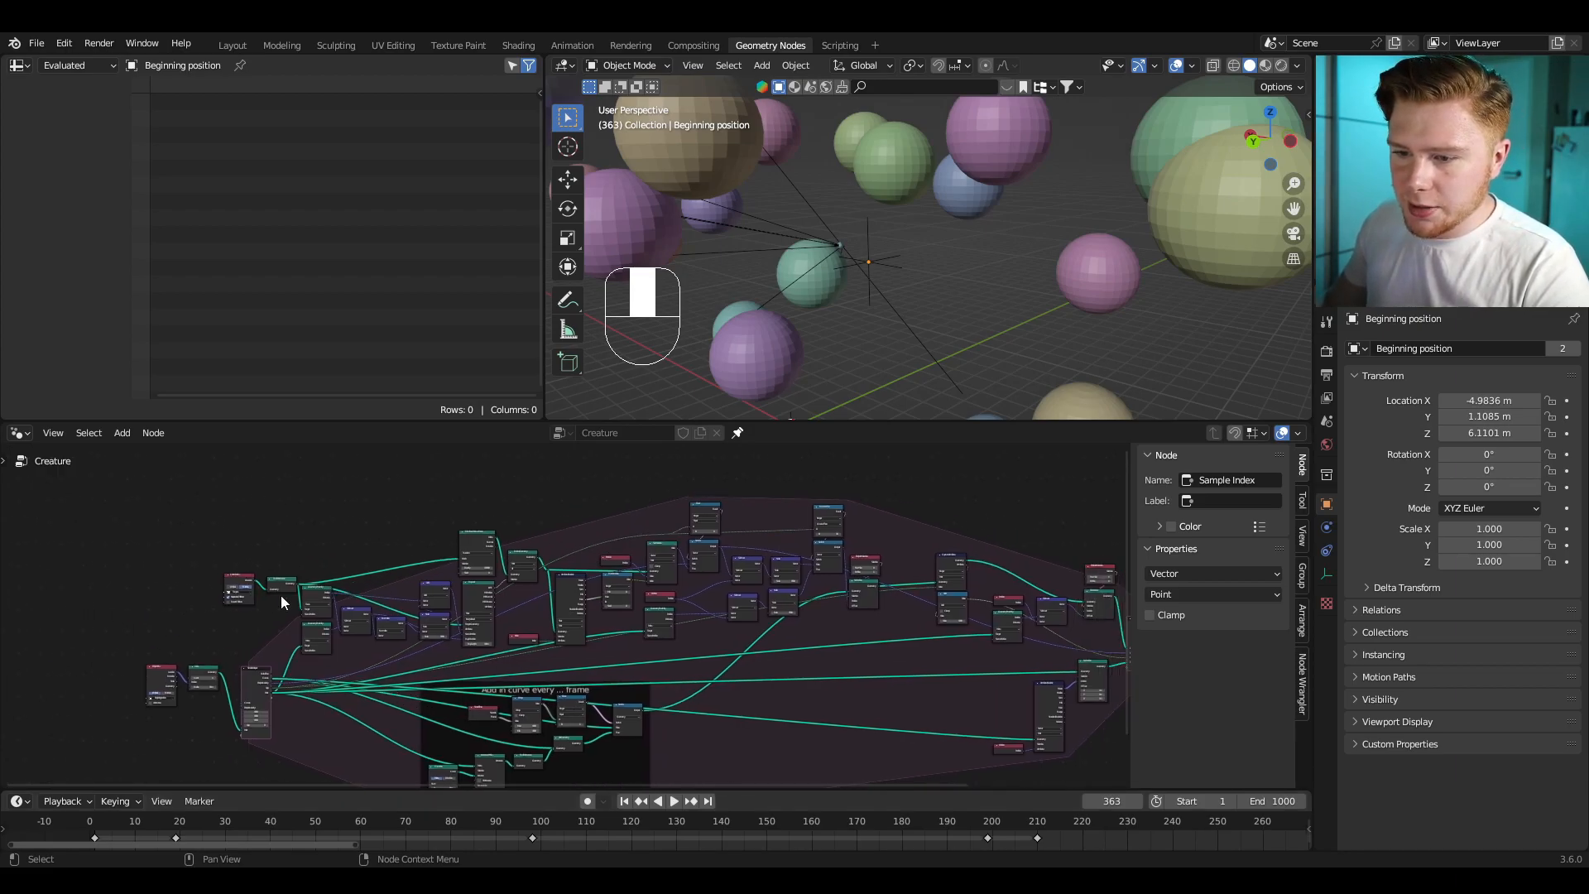
left_click_drag(166, 494, 898, 657)
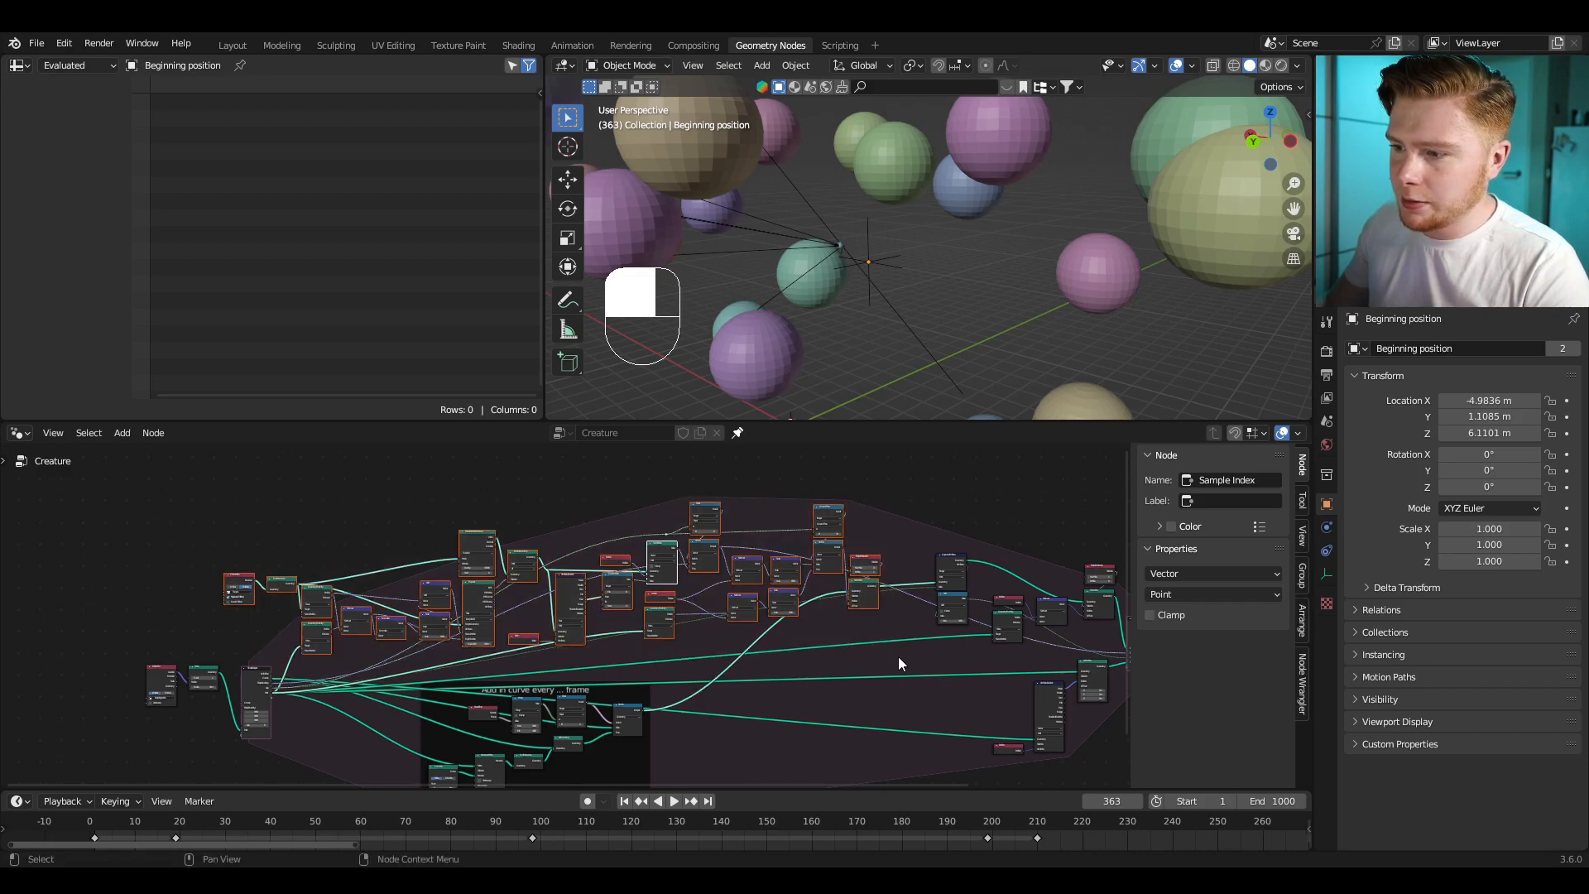
Step: Group the selected nodes that drive the curve end points into a frame labelled "End point movement"
middle_click_drag(816, 265, 942, 336, "shift")
scroll(337, 556, "up", 1)
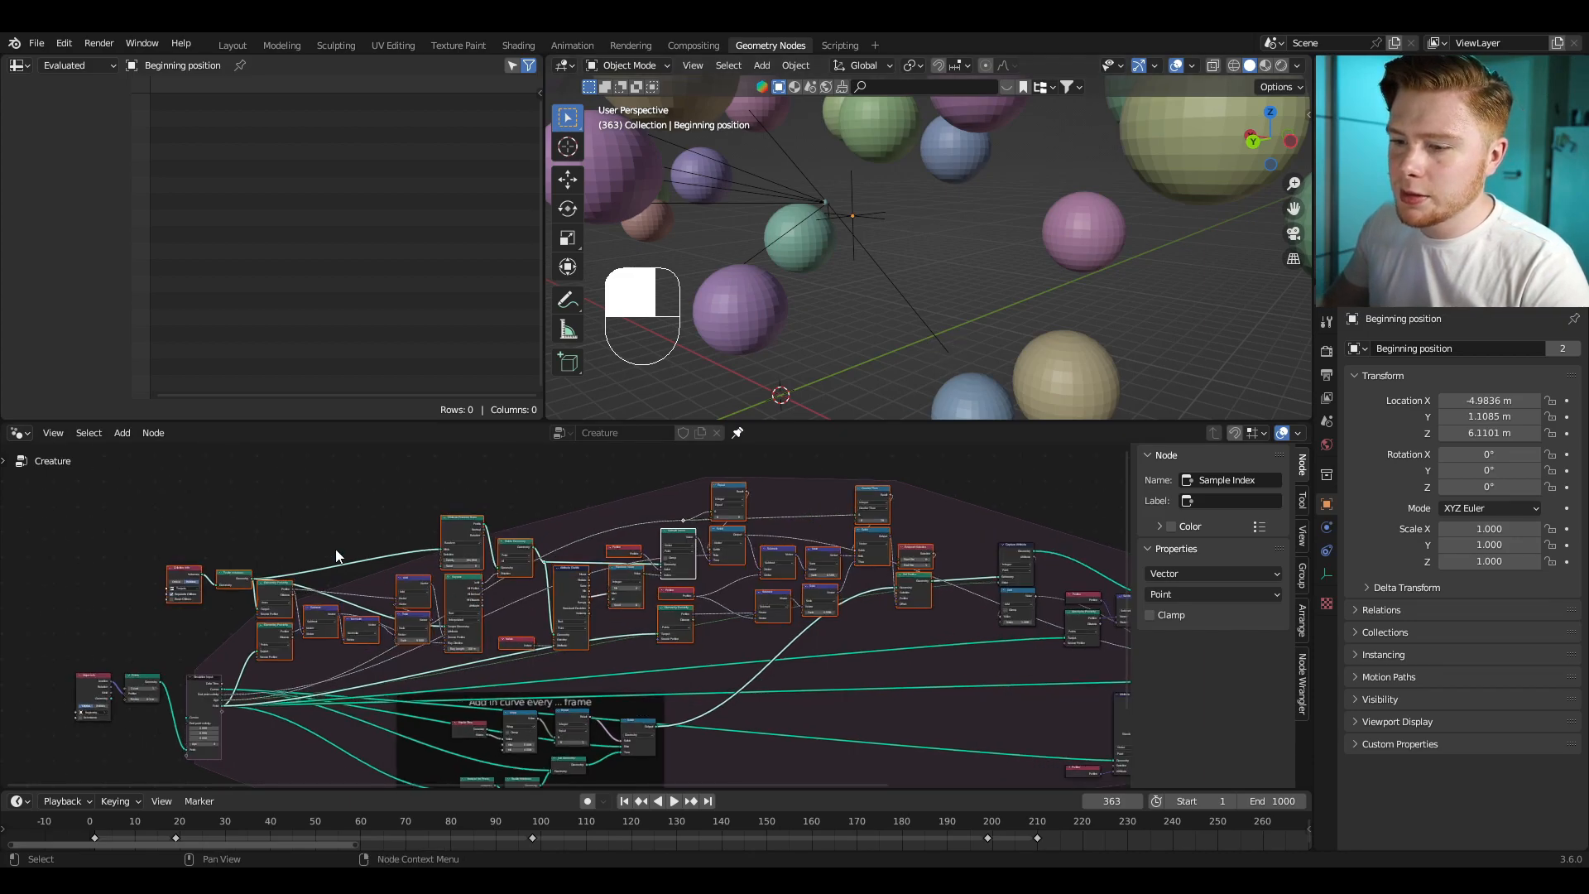
key("ctrl+j")
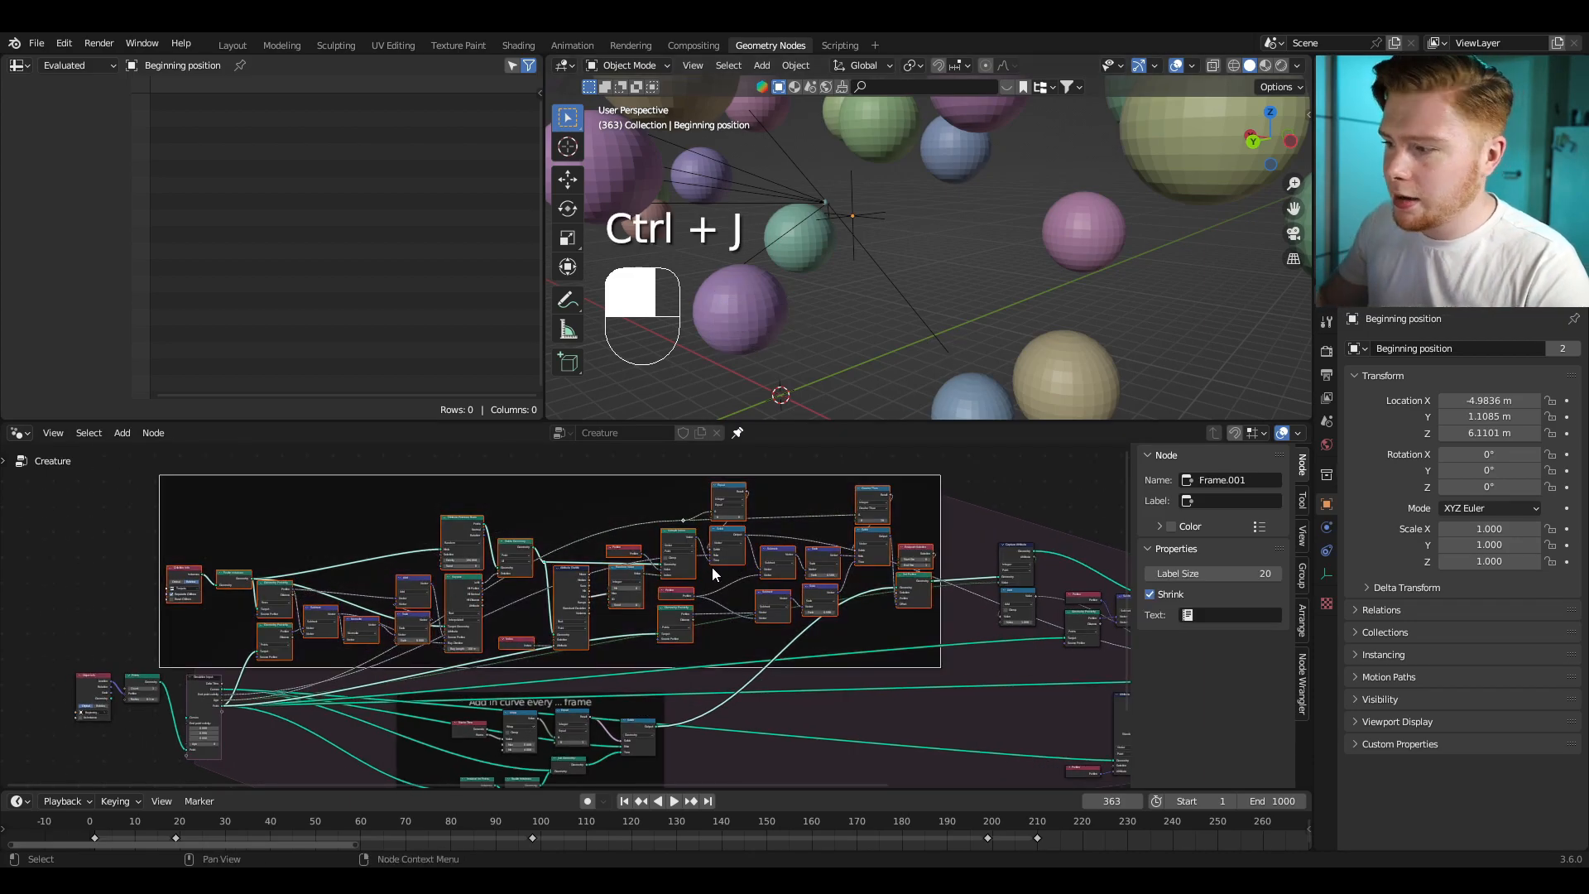
type("End")
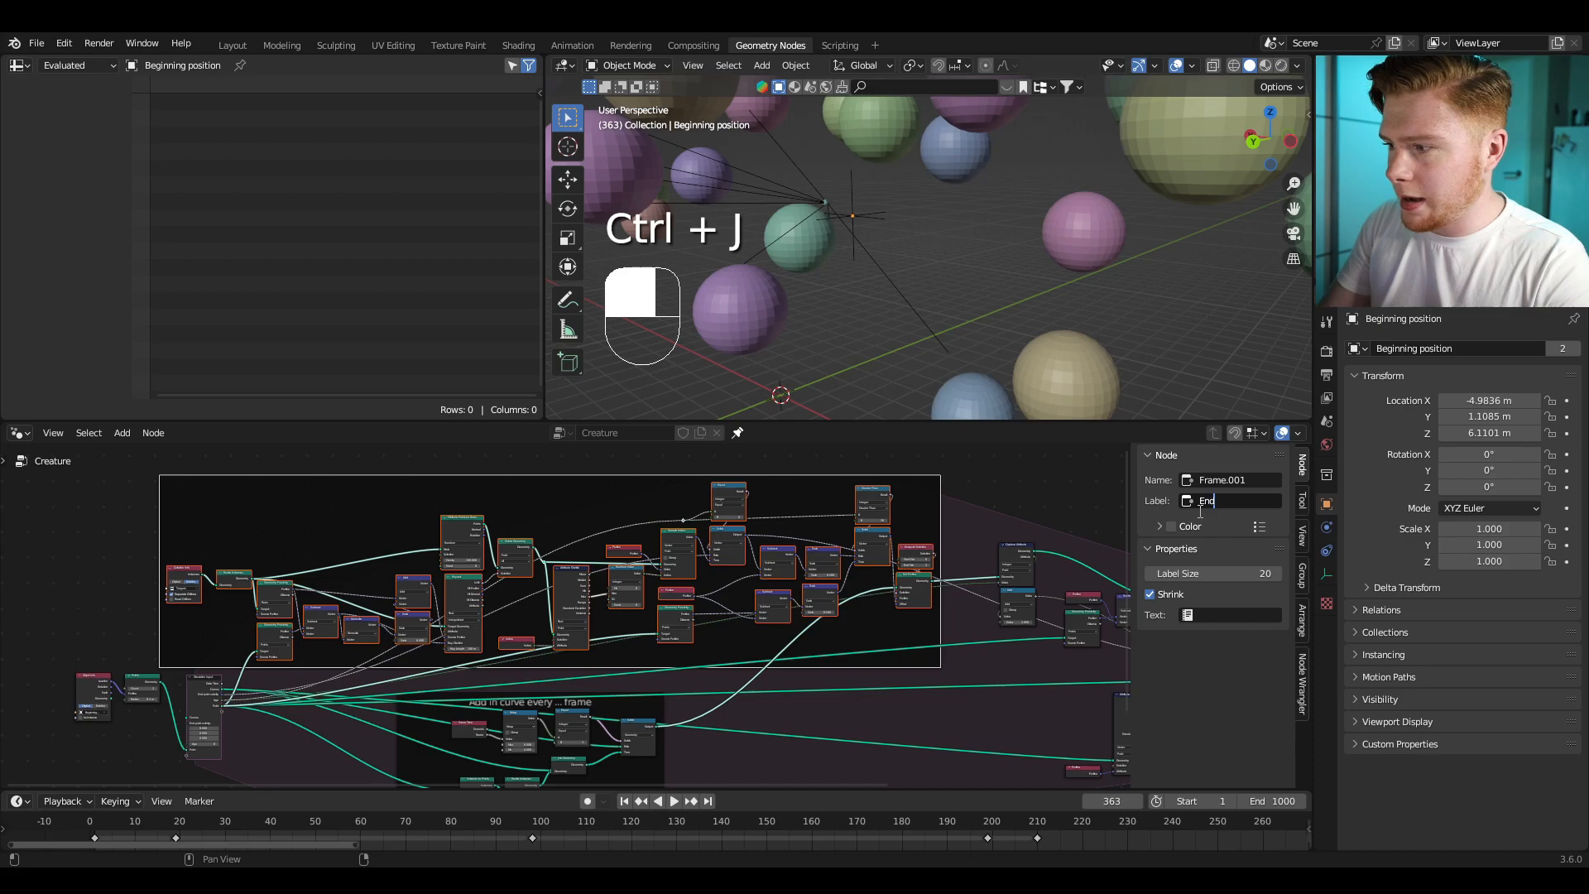
type(" point movement")
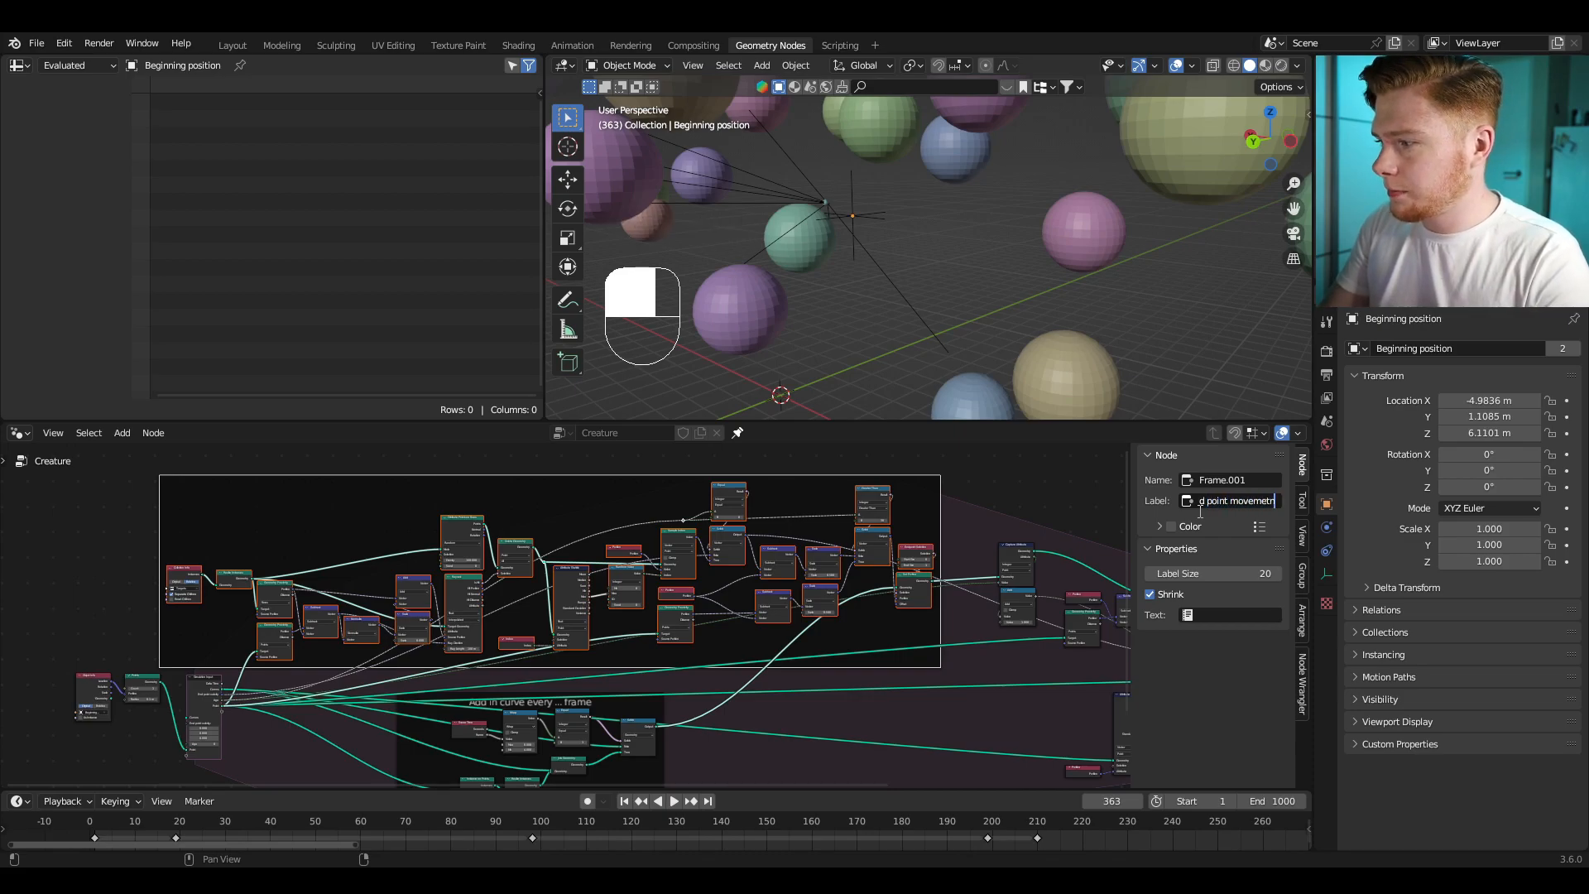
key("BackSpace")
type("t")
key("Return")
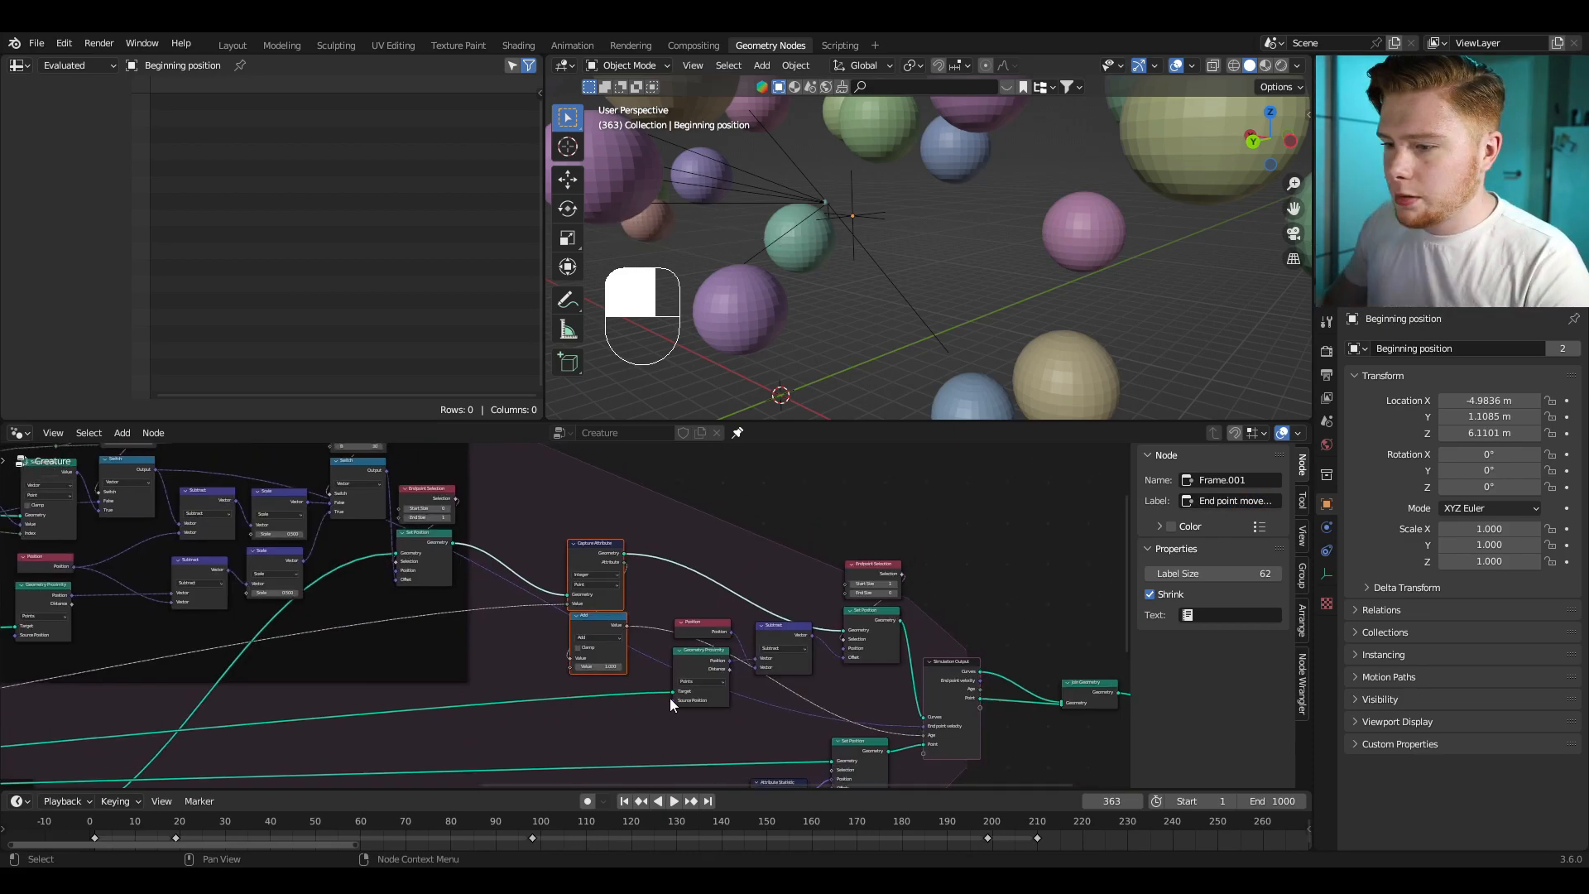
Step: Reposition the Capture Attribute and Add nodes and group them in a frame labelled "Age Tracking"
scroll(669, 698, "up", 1)
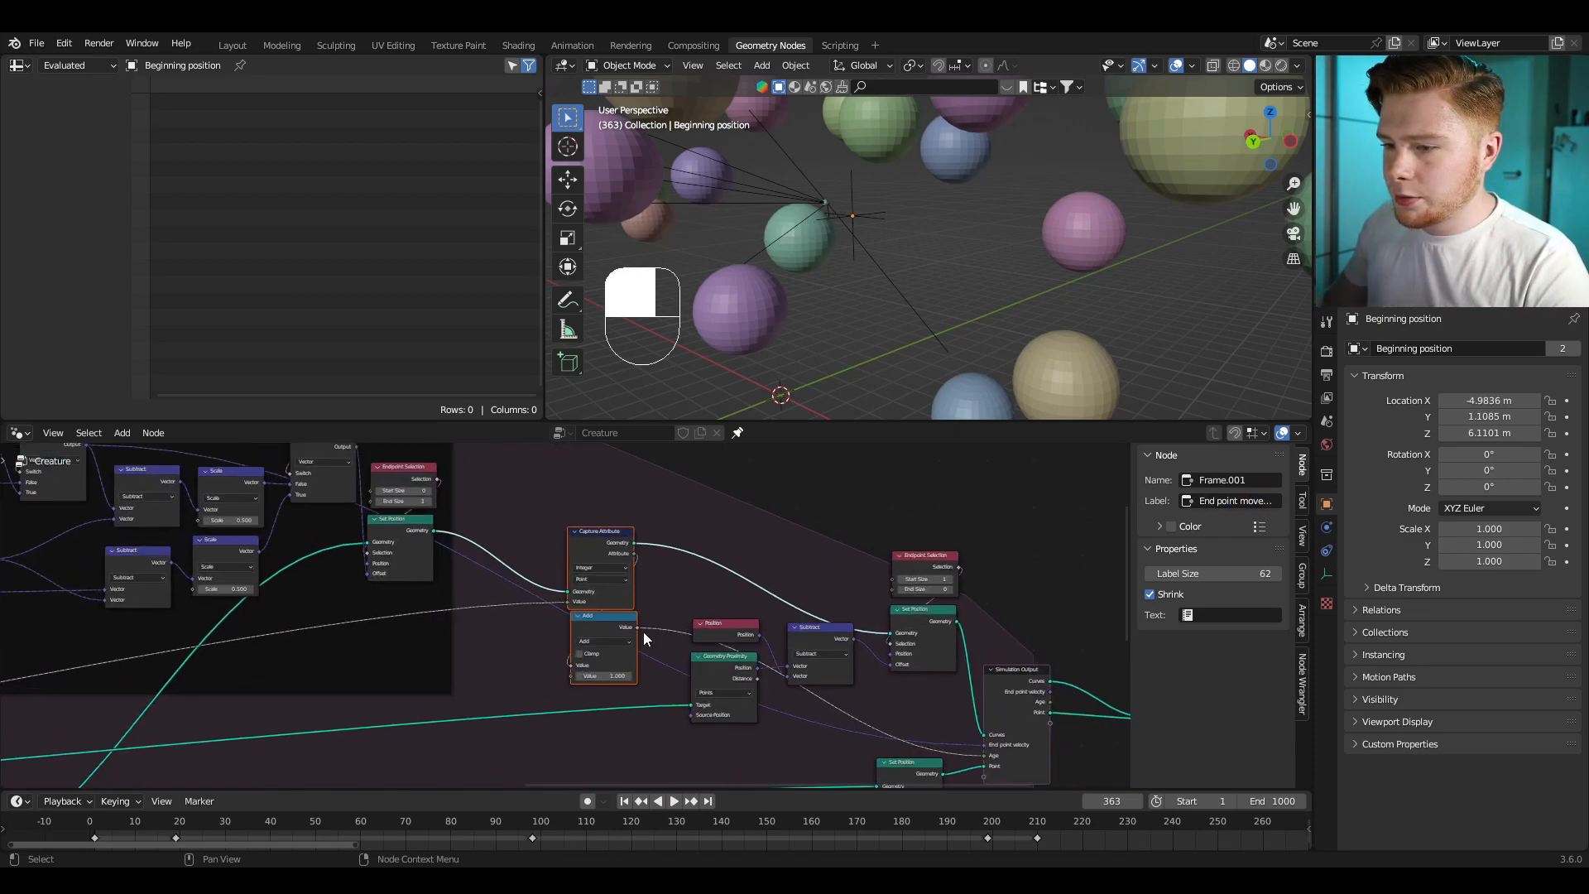
key("g")
left_click(620, 543)
key("ctrl+j")
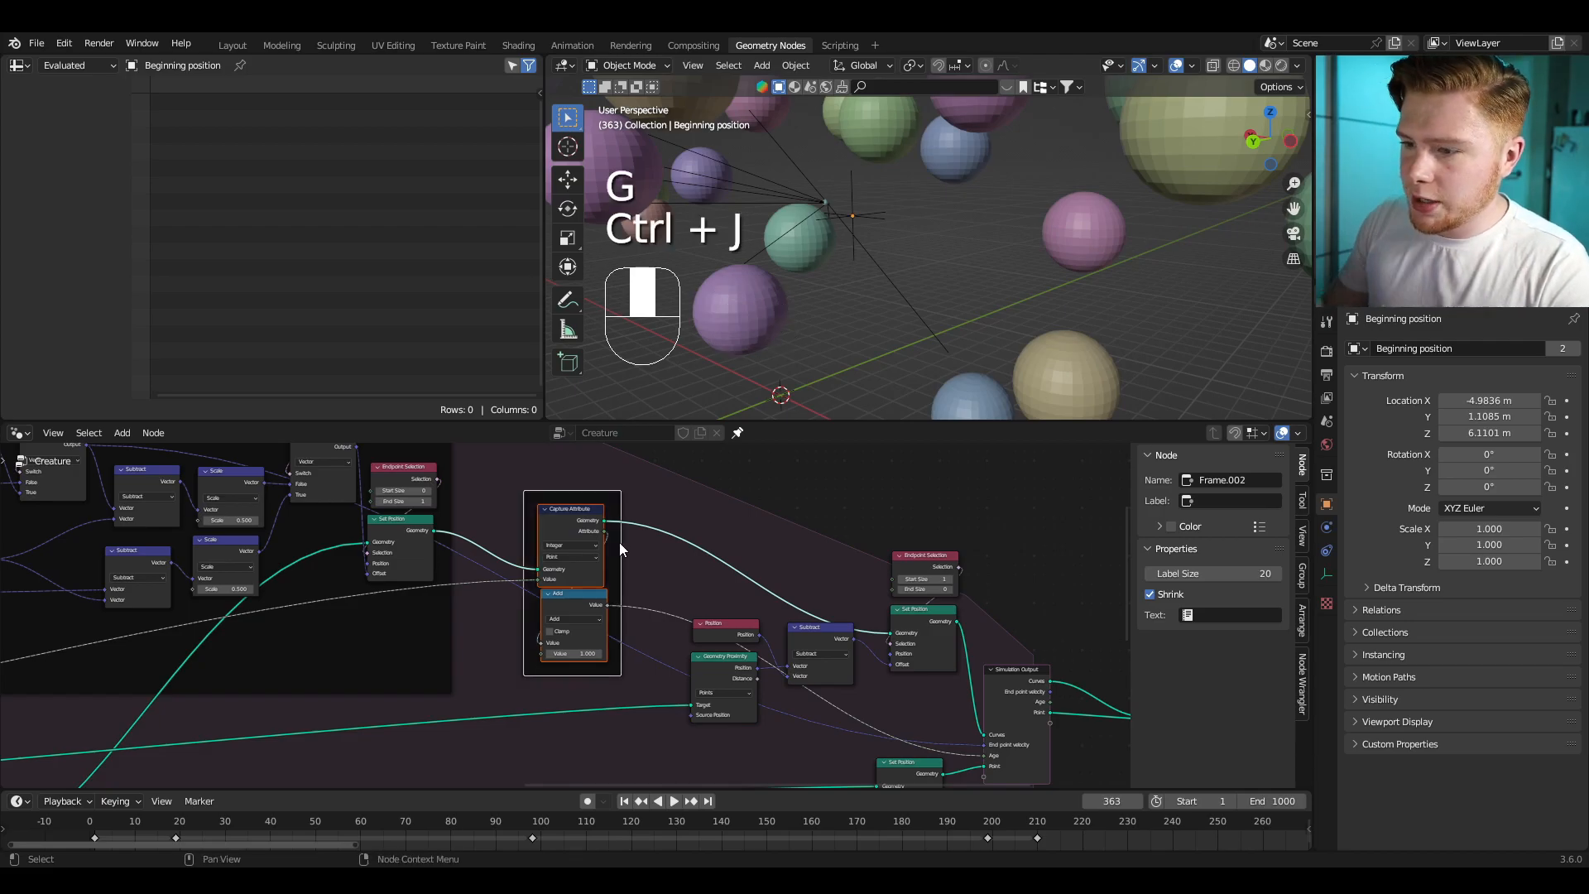
left_click(1216, 500)
type("Ag")
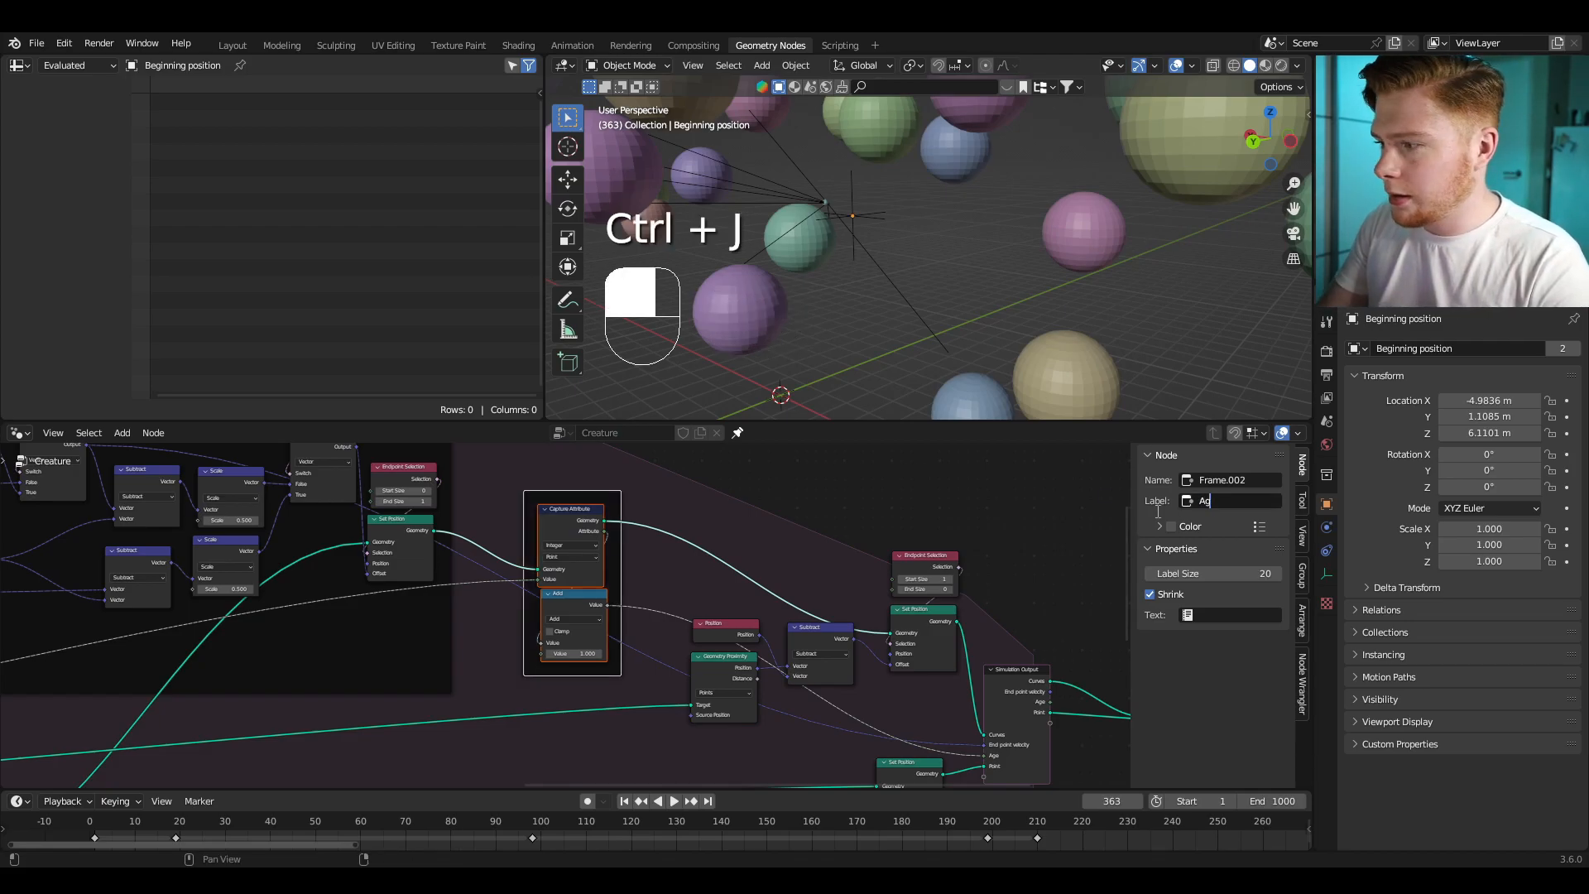
type("e Tac")
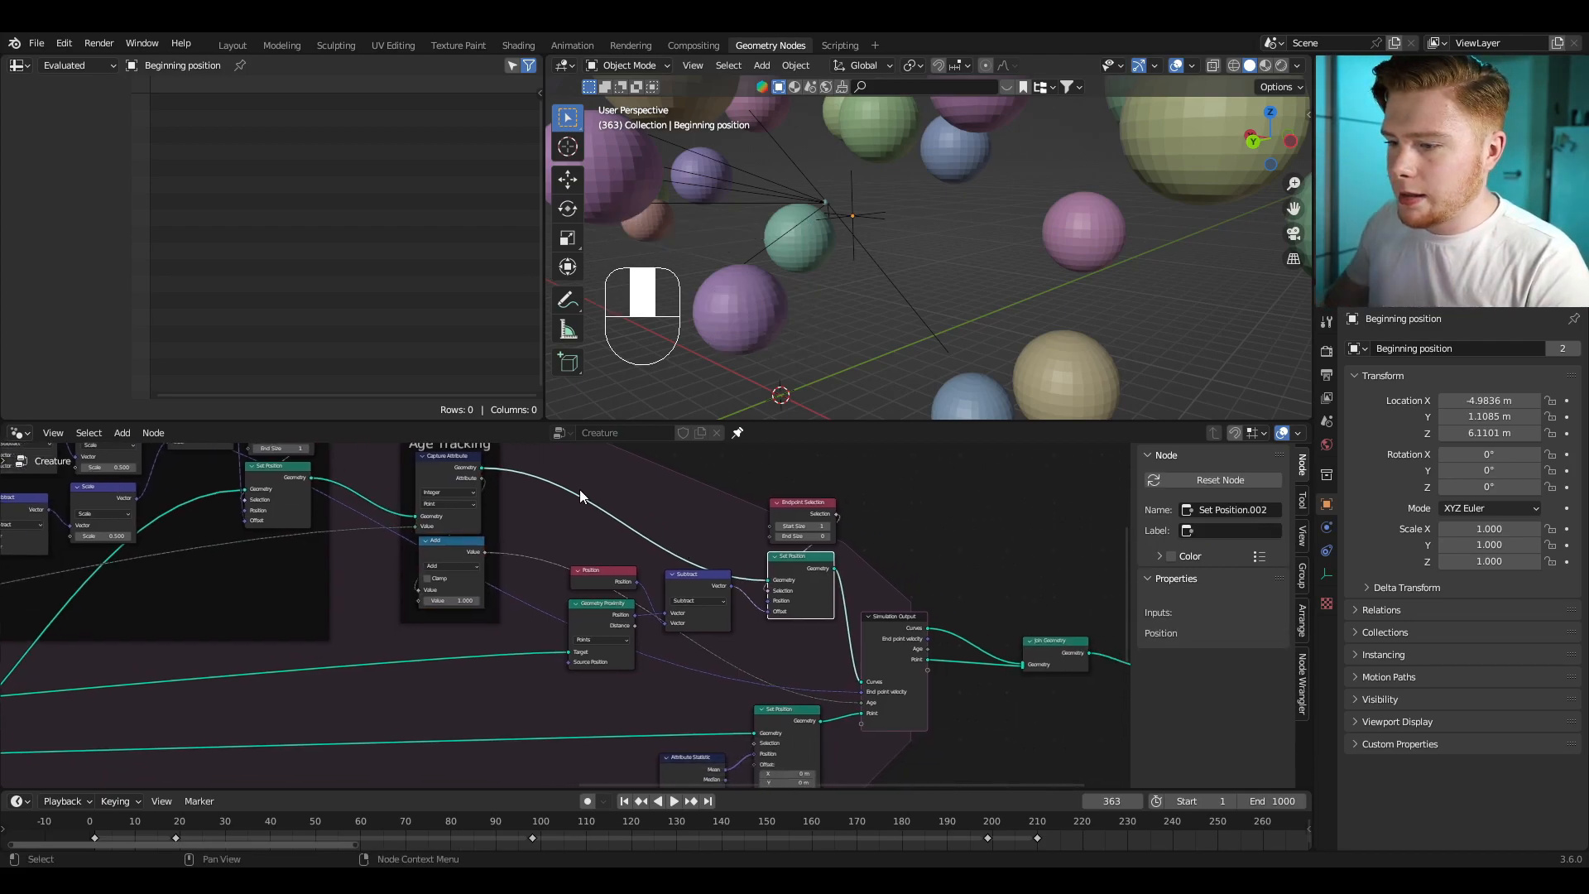
Step: Frame the Position, Geometry Proximity, Subtract, Endpoint Selection and Set Position nodes before the Simulation Output, labelled "Start point movement"
left_click_drag(580, 493, 849, 658)
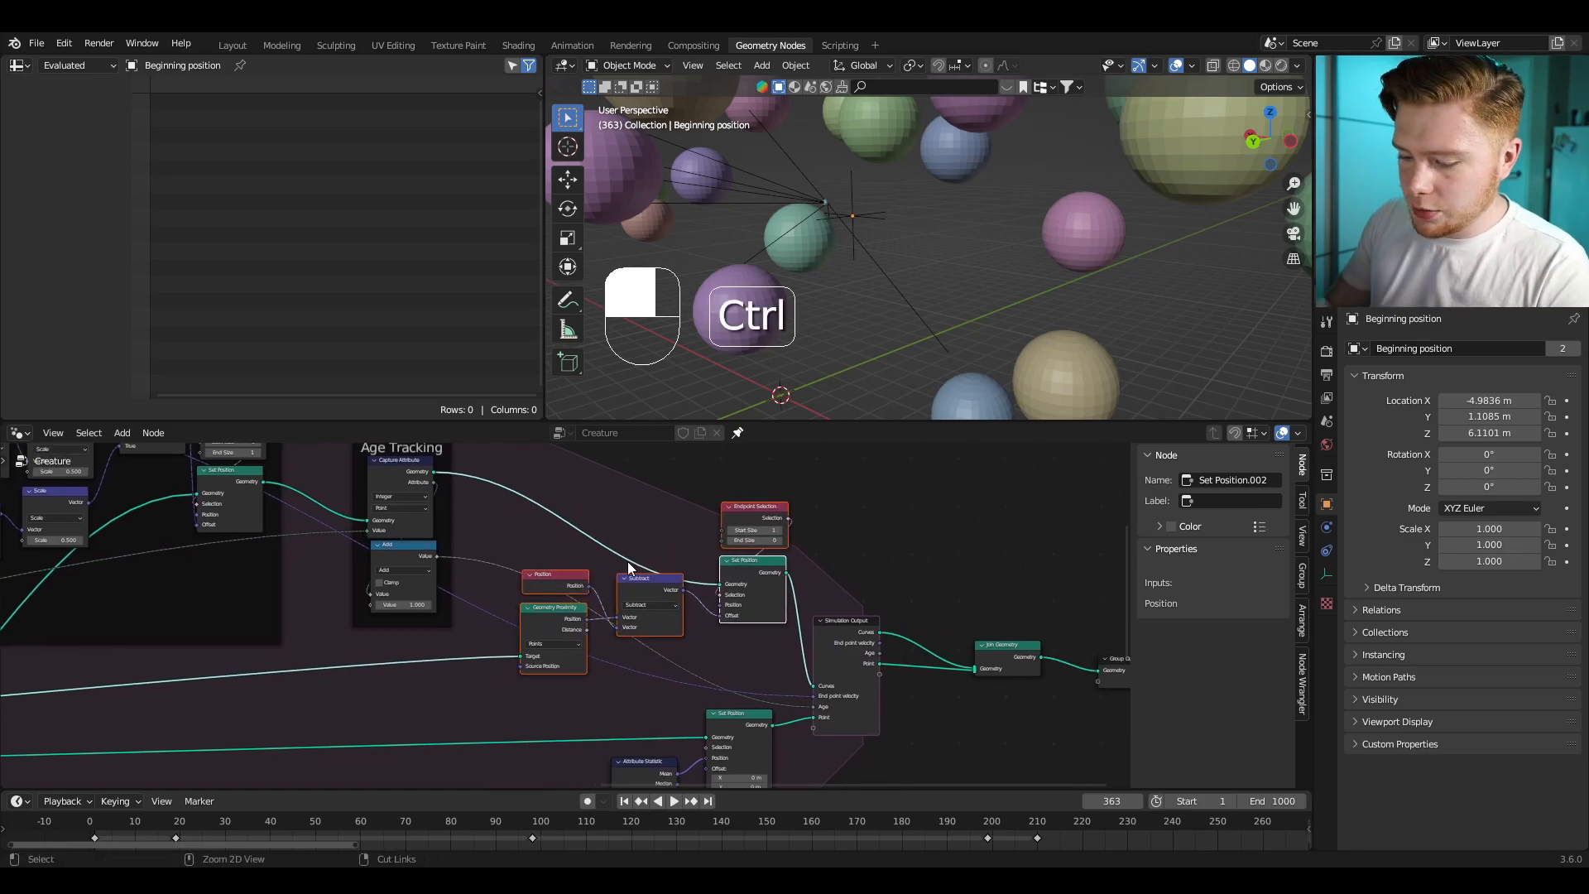
key("ctrl+j")
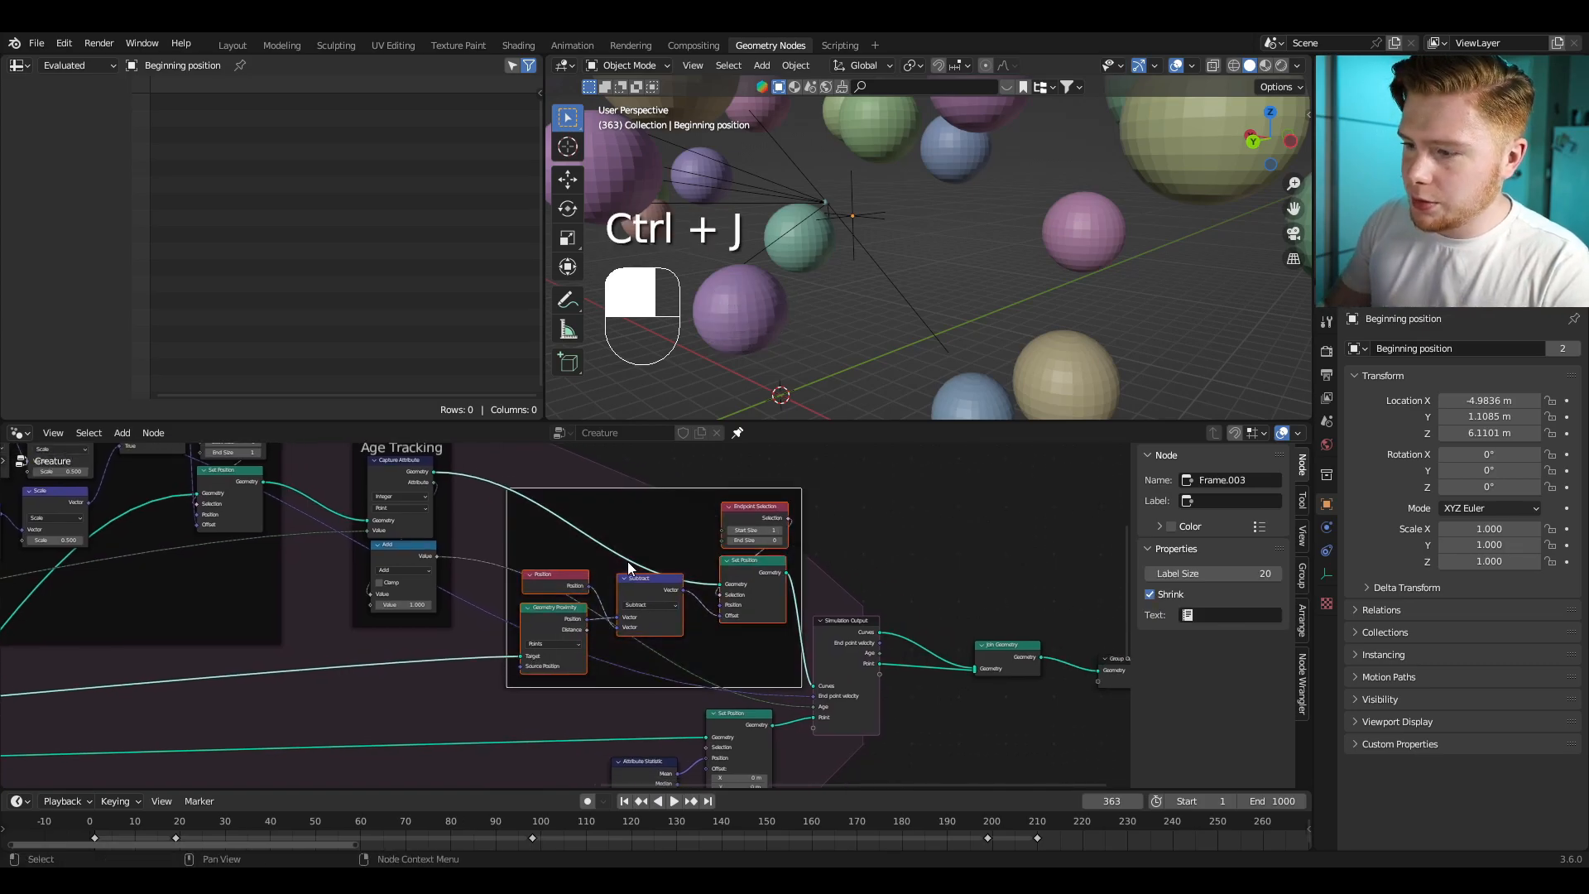
left_click(1233, 501)
type("Start")
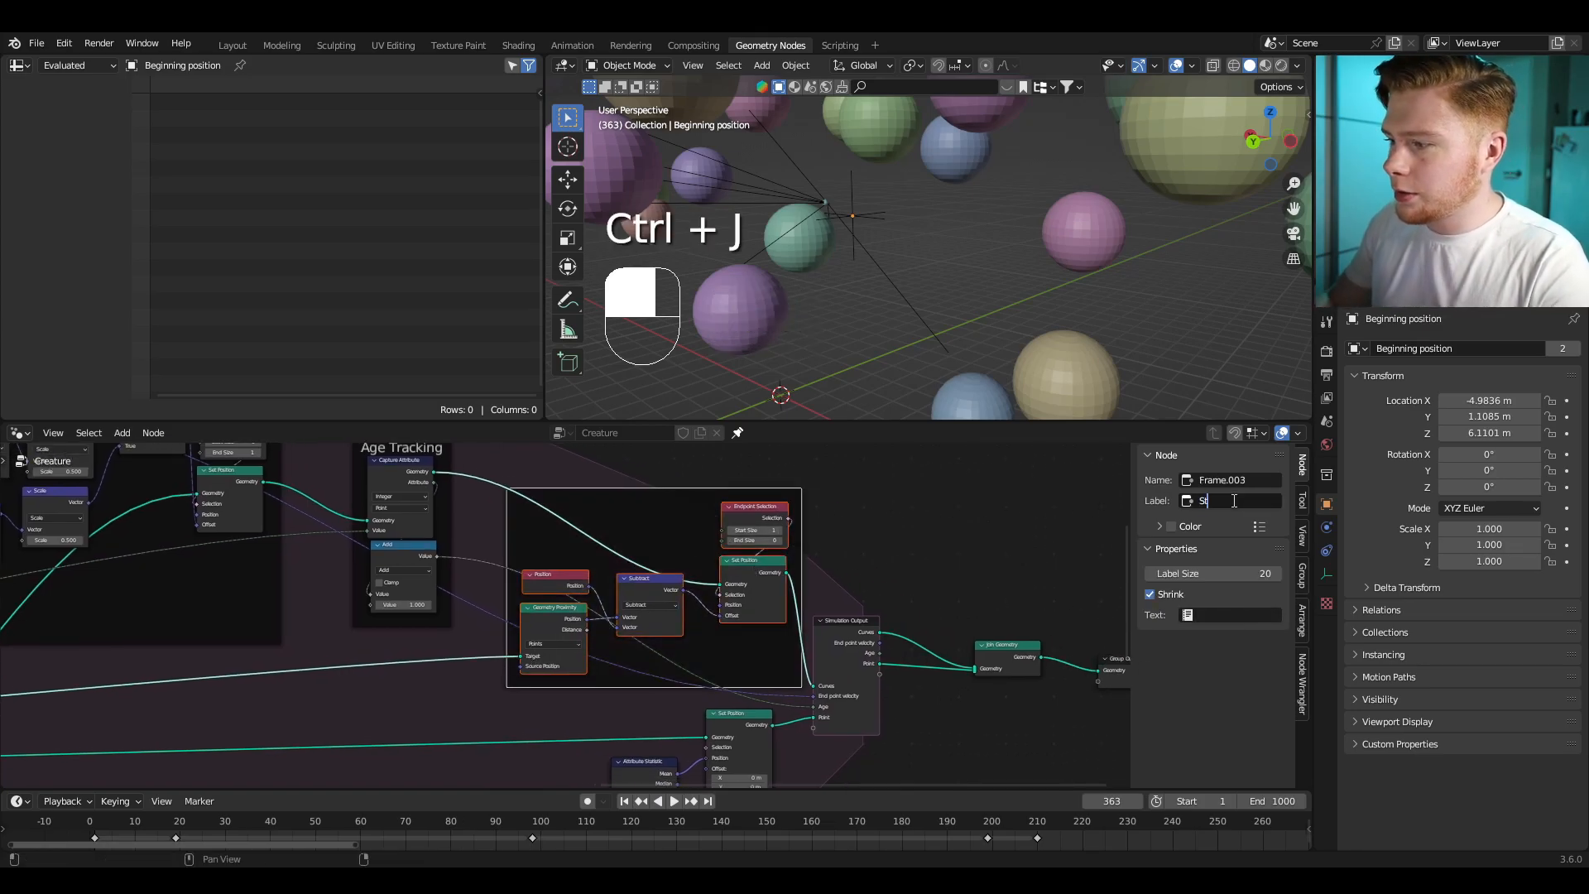
type(" point moveme")
type("nt")
key("Return")
Step: Play the simulation, stop it and examine the curves and the scattered points on the spheres from different angles
key("space")
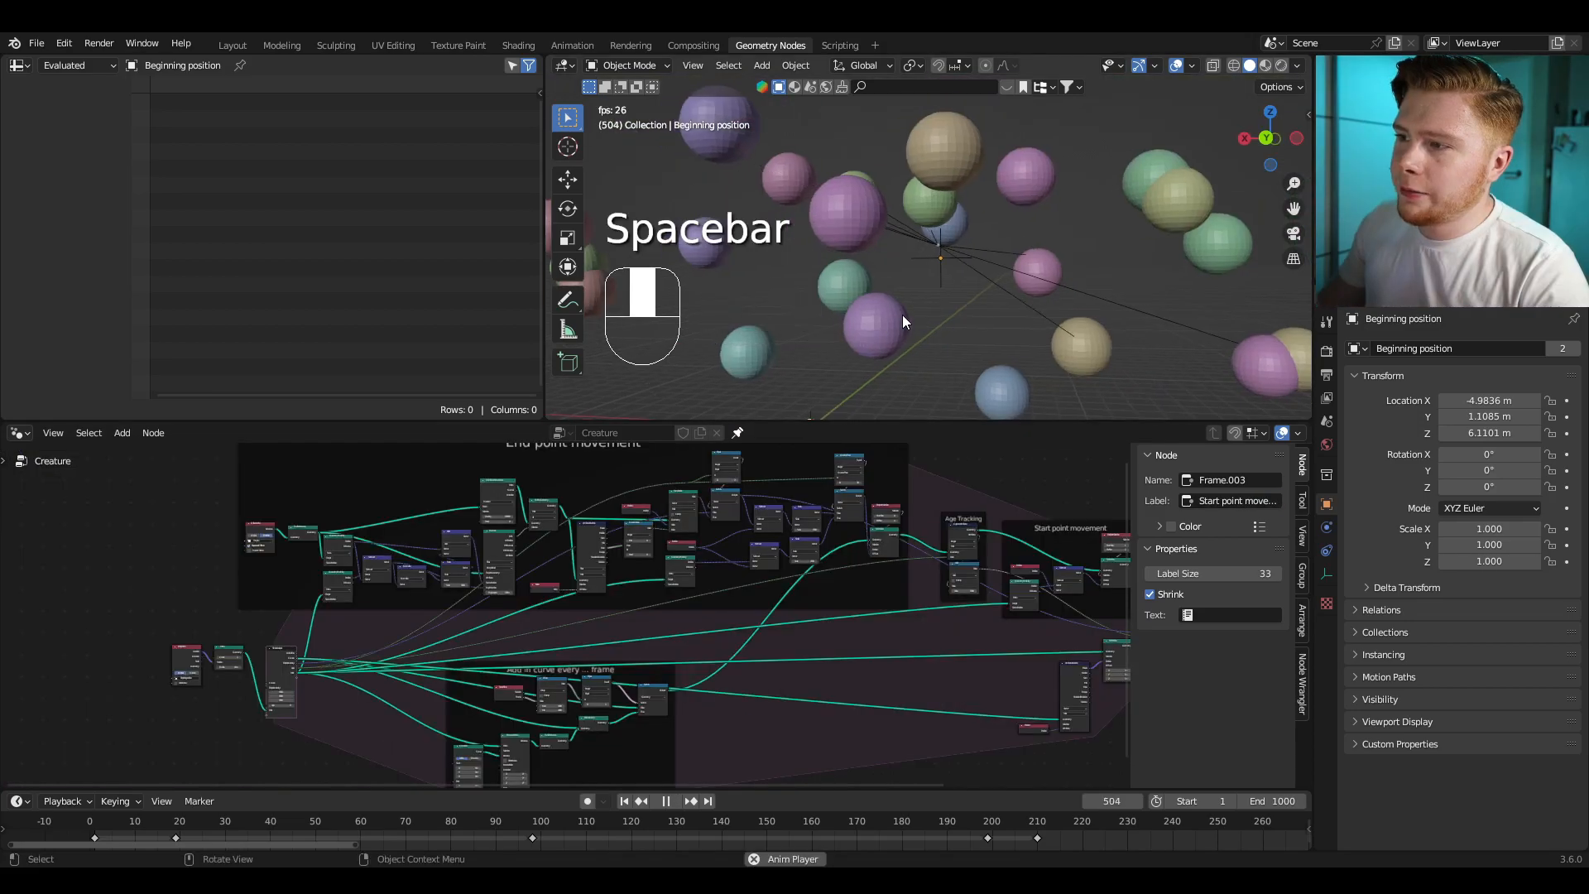
middle_click_drag(946, 310, 899, 243, "shift")
key("space")
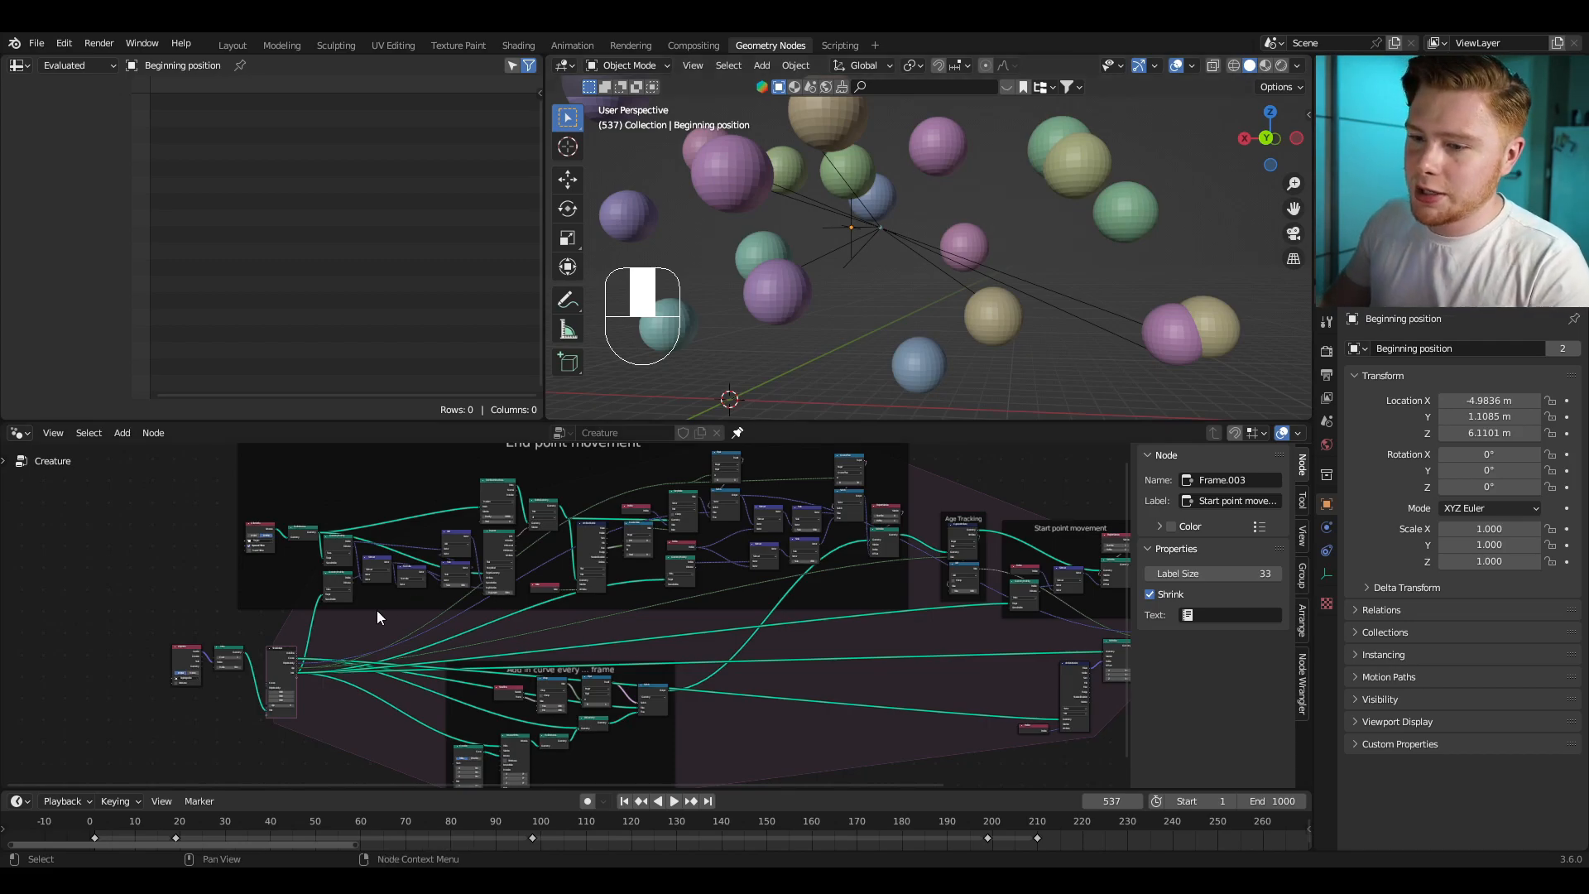
key("ctrl+z")
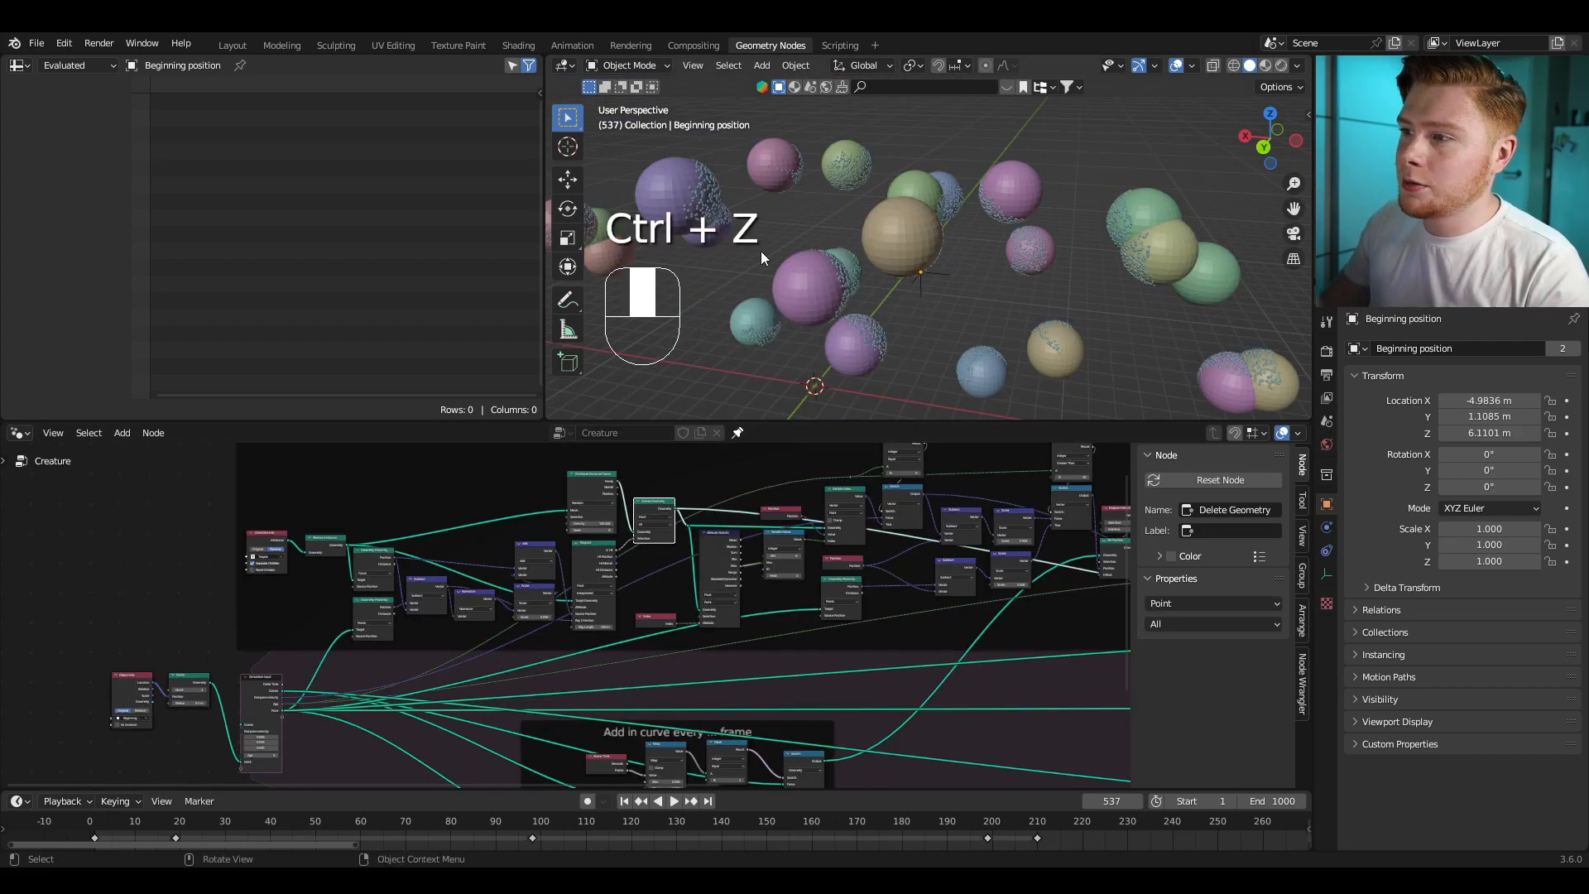
middle_click_drag(762, 251, 879, 288)
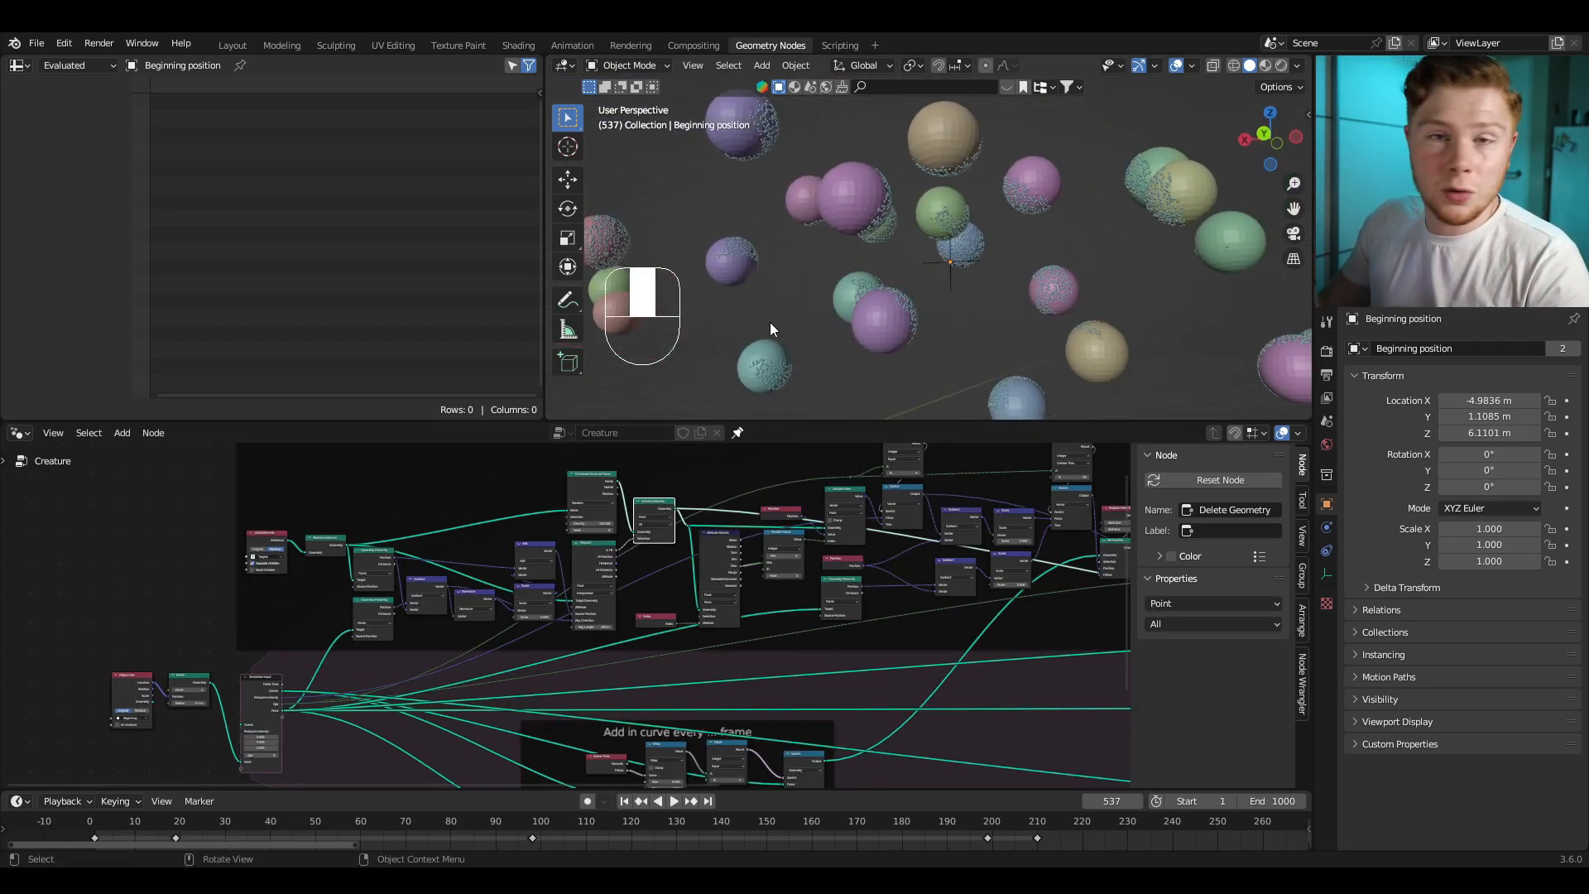
Step: Add a Math node set to Less Than and feed it the Distance from the Geometry Proximity node set to Points
scroll(648, 608, "up", 8)
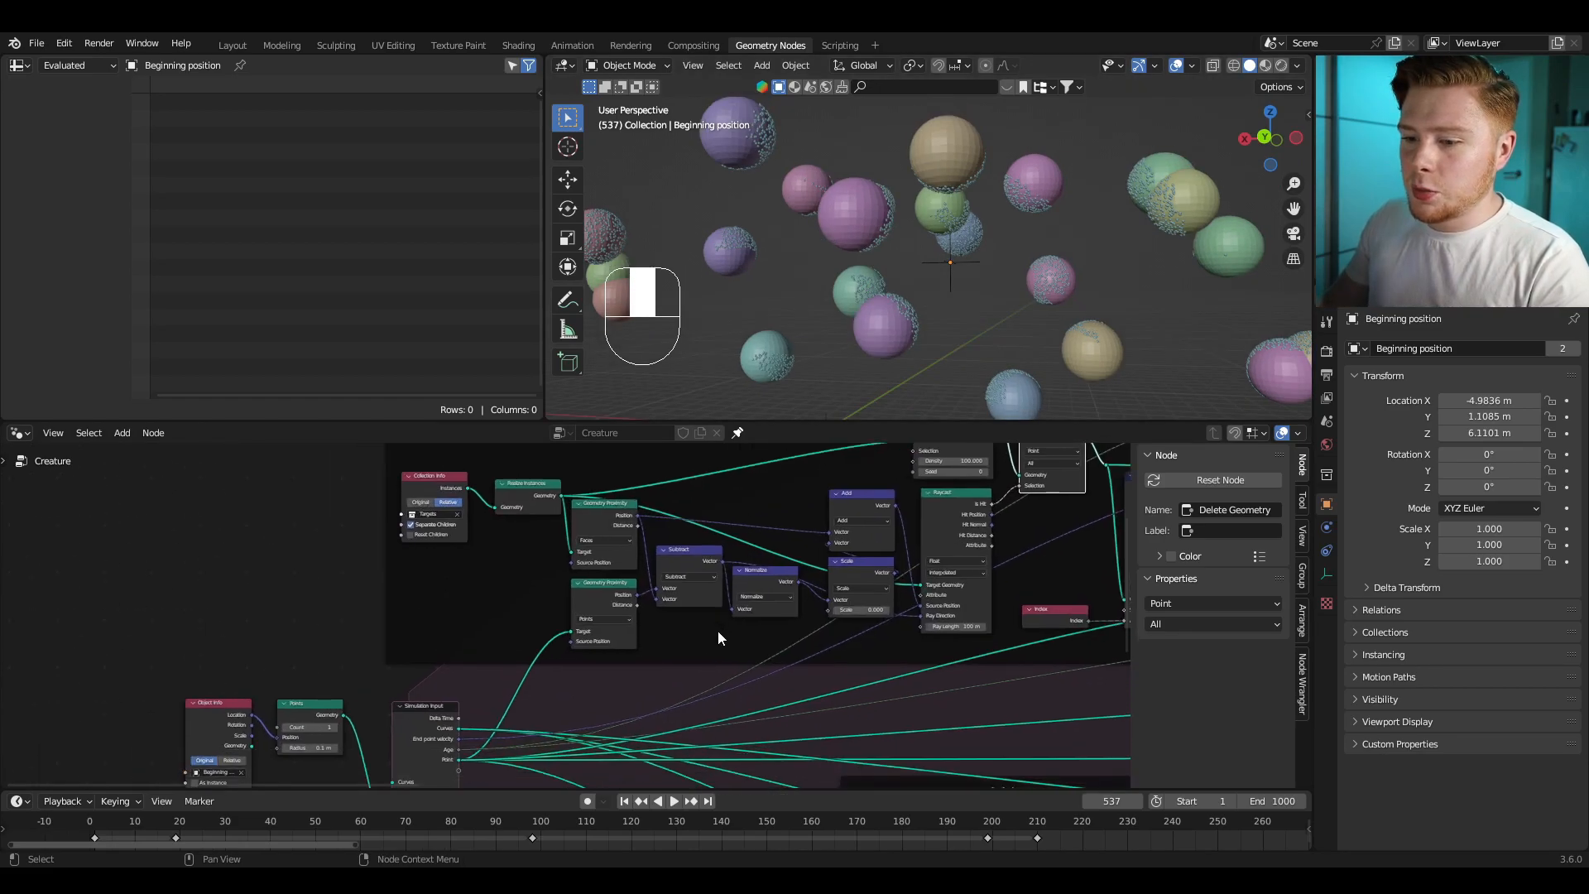
left_click_drag(614, 585, 598, 583)
middle_click_drag(638, 635, 495, 696)
scroll(497, 675, "up", 4)
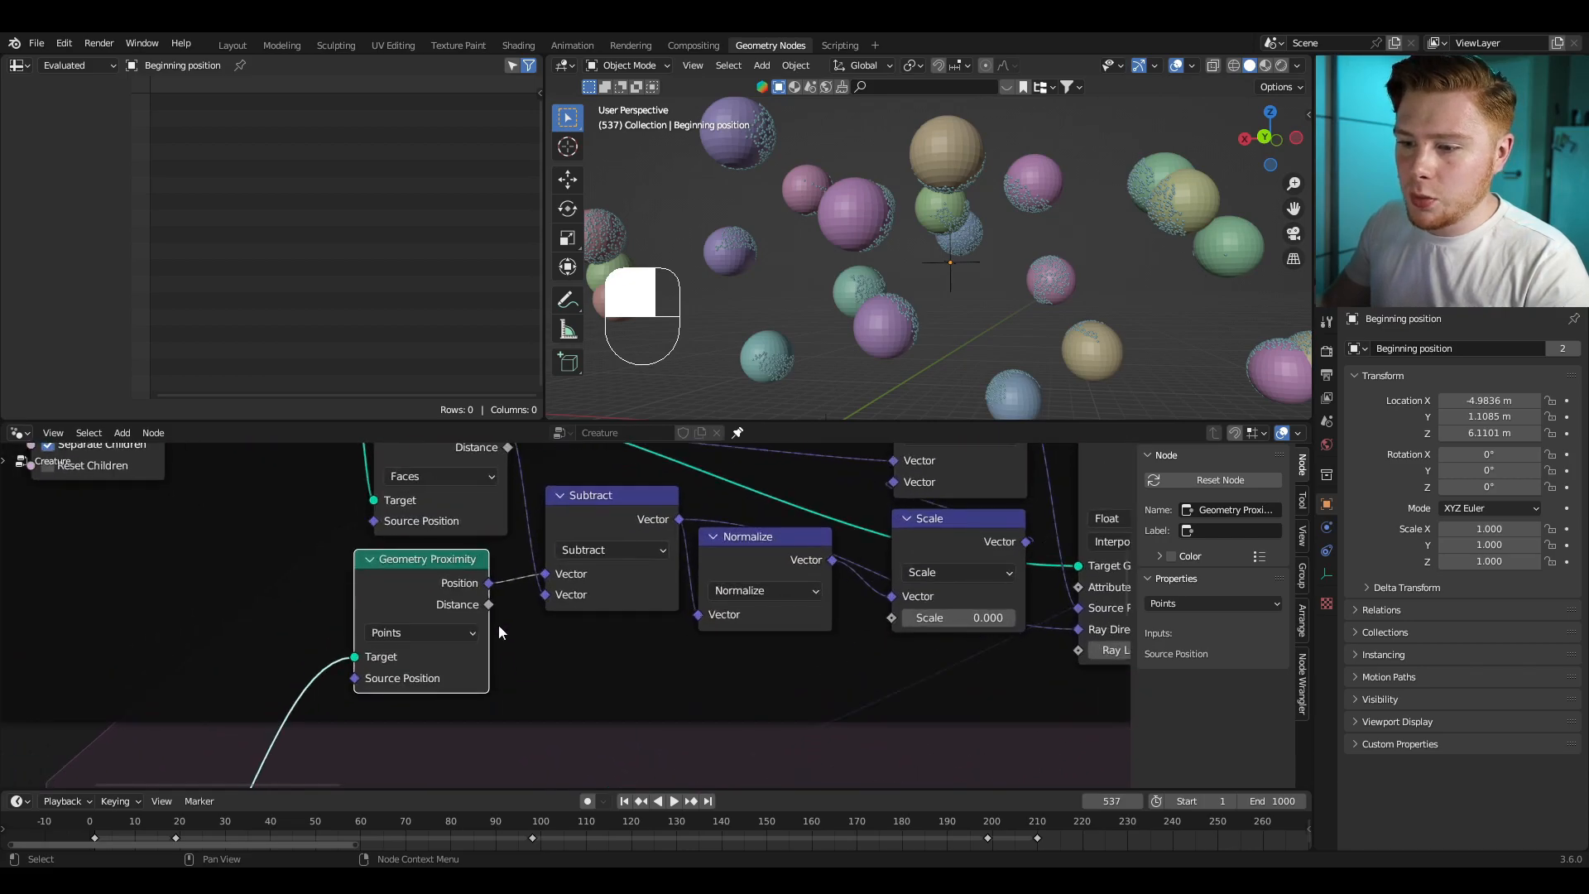
scroll(500, 609, "down", 1)
scroll(608, 635, "down", 3)
middle_click_drag(624, 638, 646, 597)
scroll(652, 575, "up", 3)
key("shift+a")
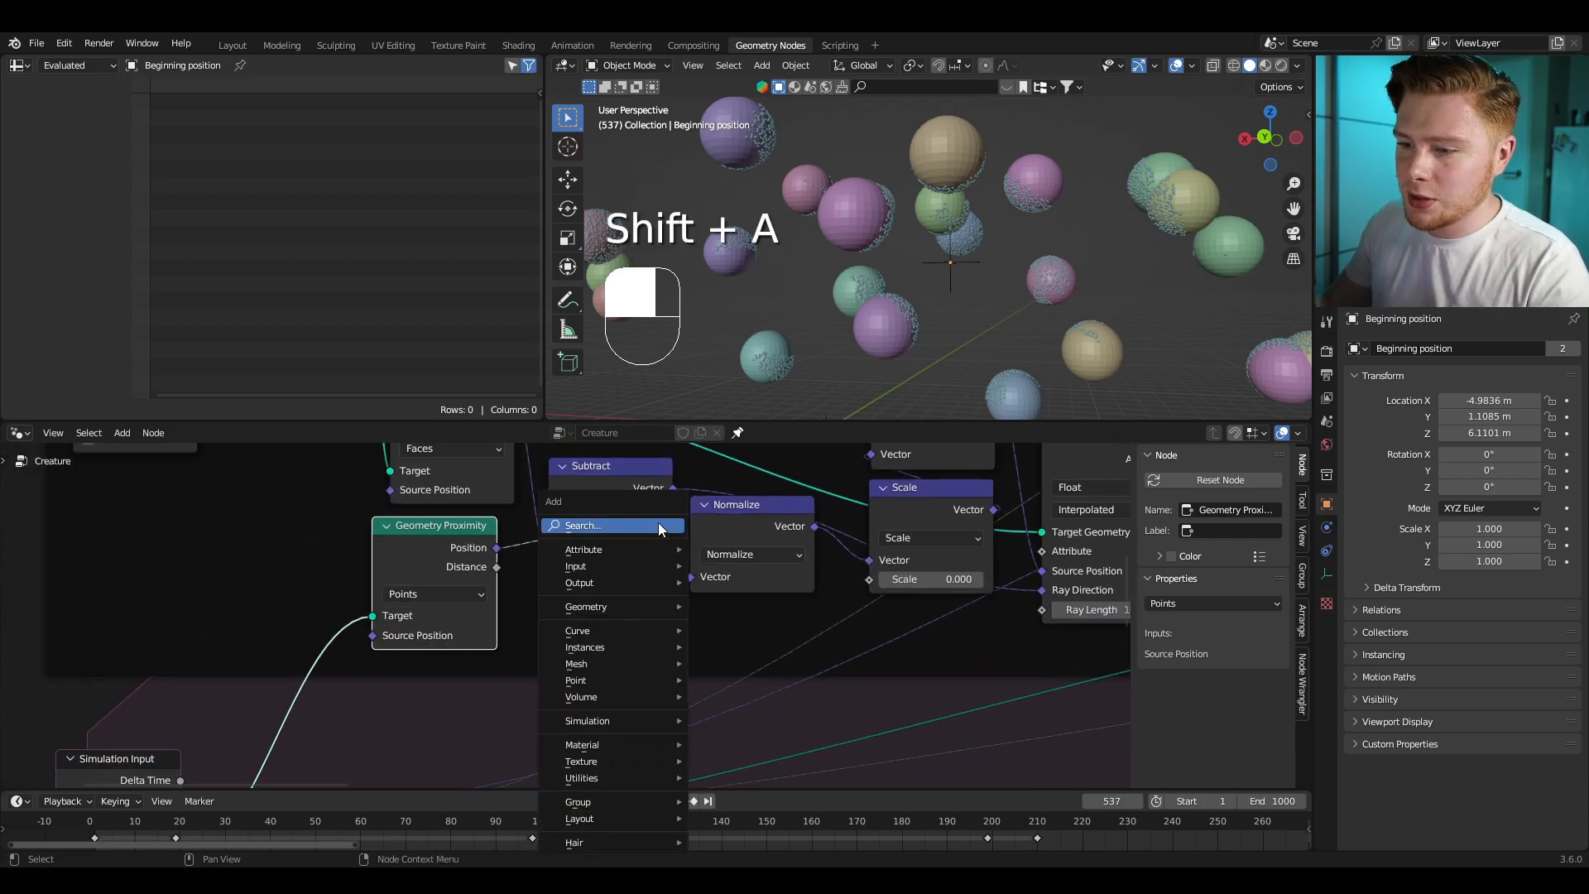
left_click(712, 629)
left_click(570, 642)
left_click(572, 642)
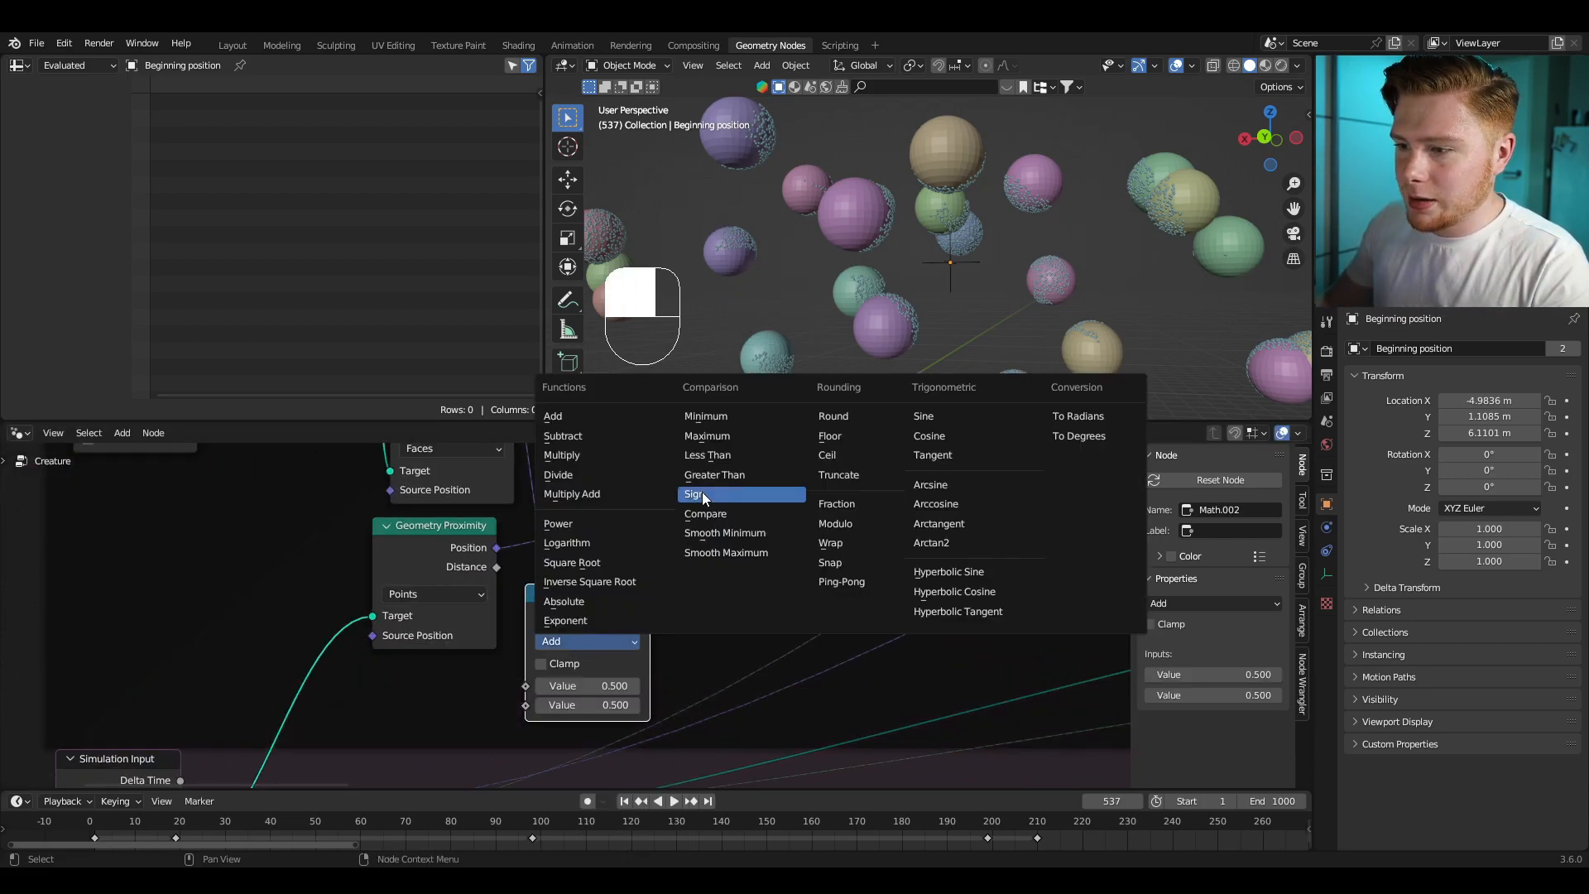
left_click(714, 457)
left_click(495, 571)
left_click_drag(497, 568, 526, 686)
Step: Preview the Less Than result on the Delete Geometry points with a Viewer node and set the threshold to 6
left_click(598, 617, "ctrl+shift")
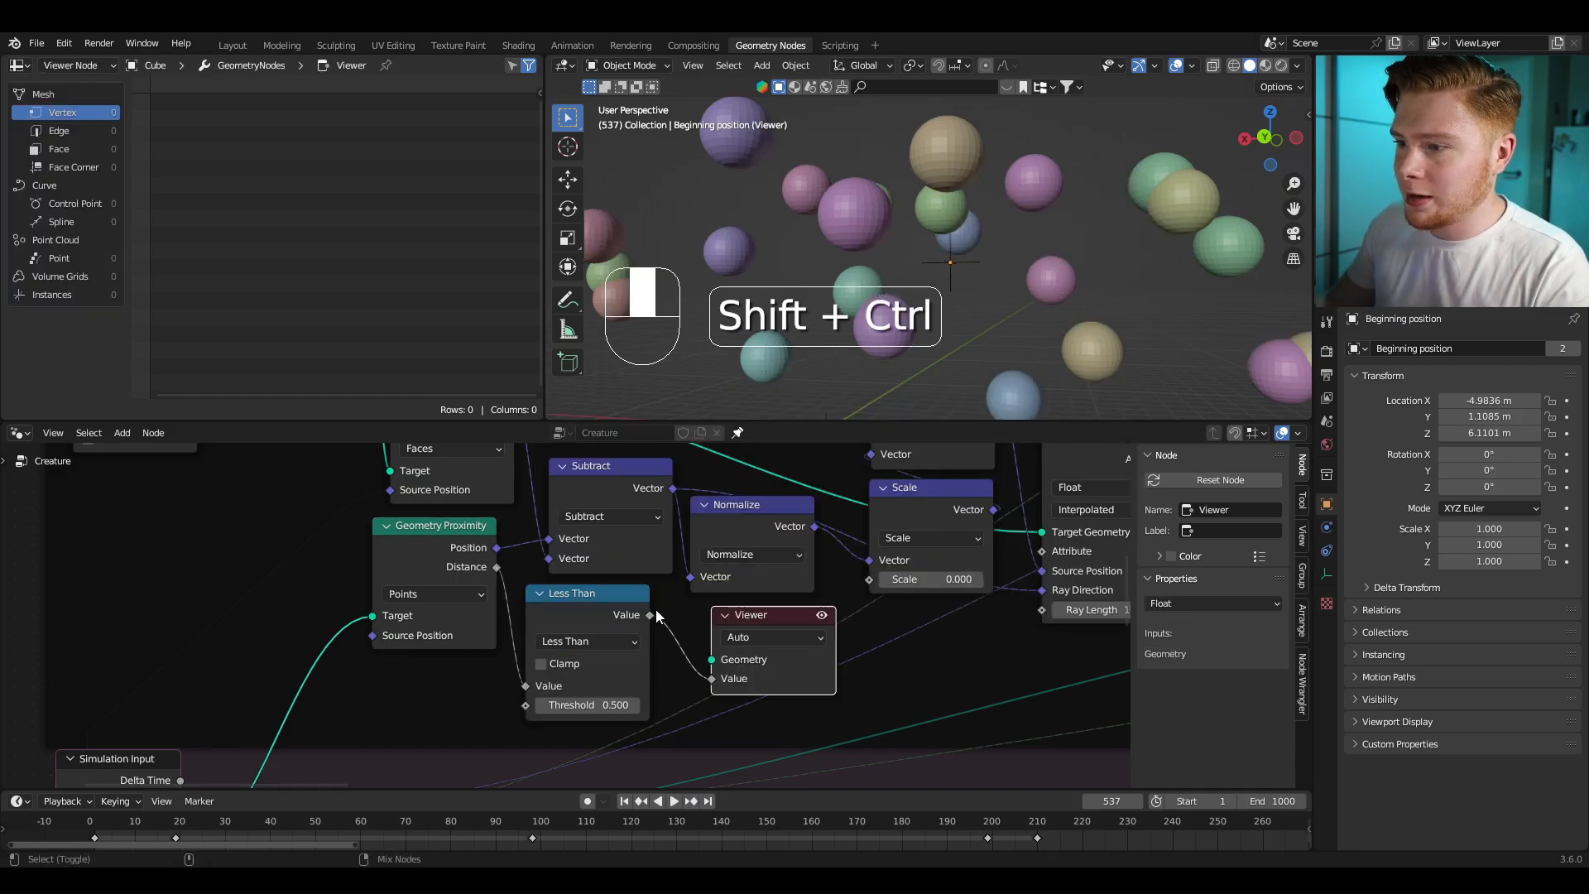
key("Home")
left_click(717, 507, "ctrl+shift")
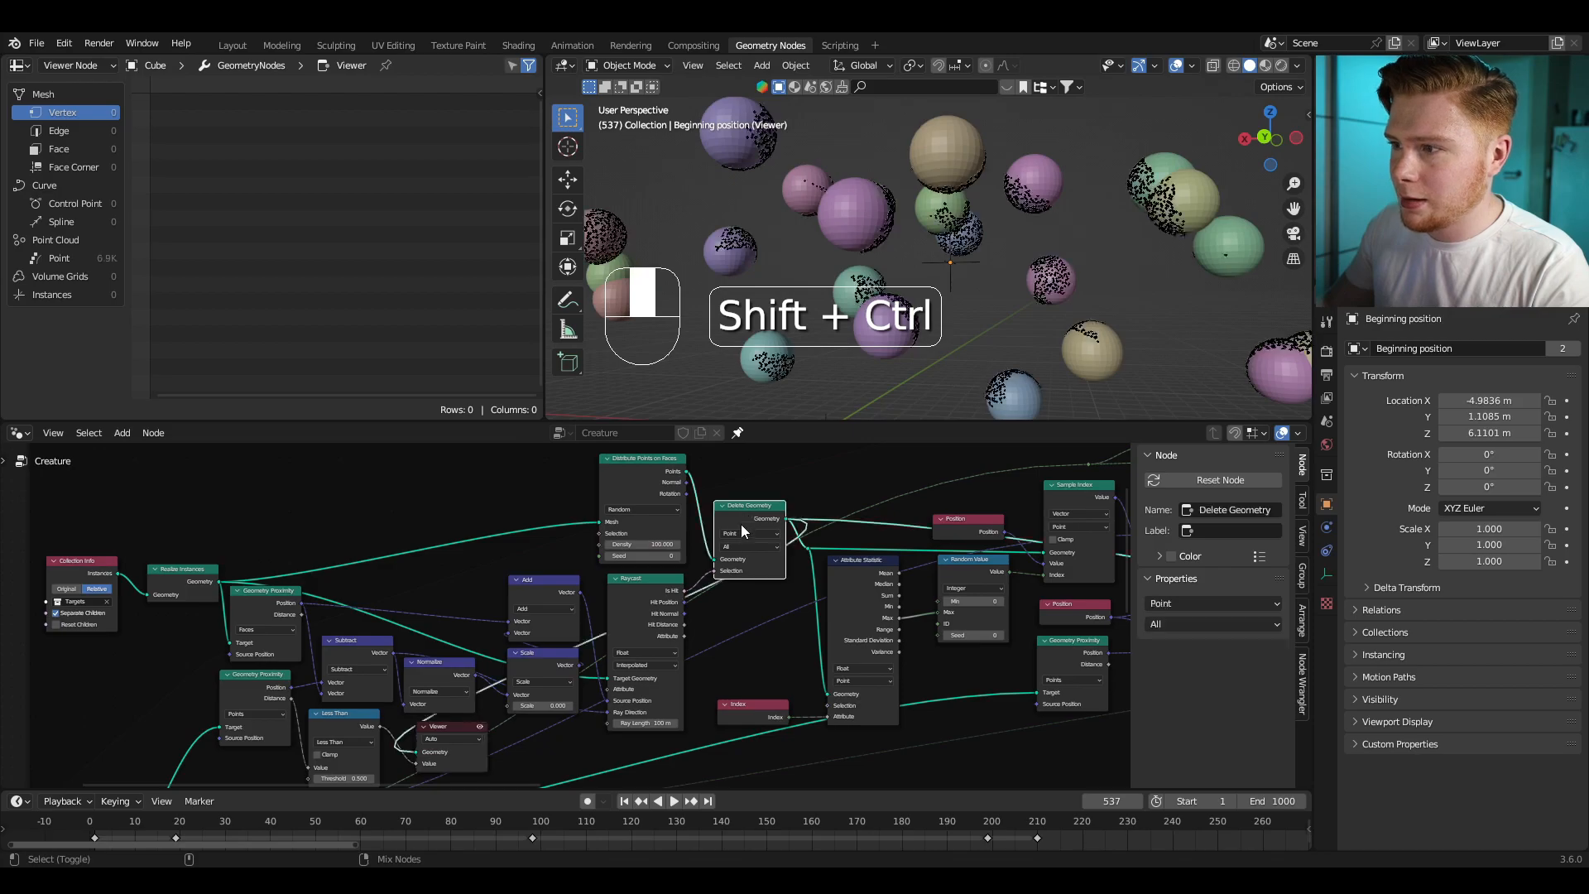
scroll(515, 688, "up", 5)
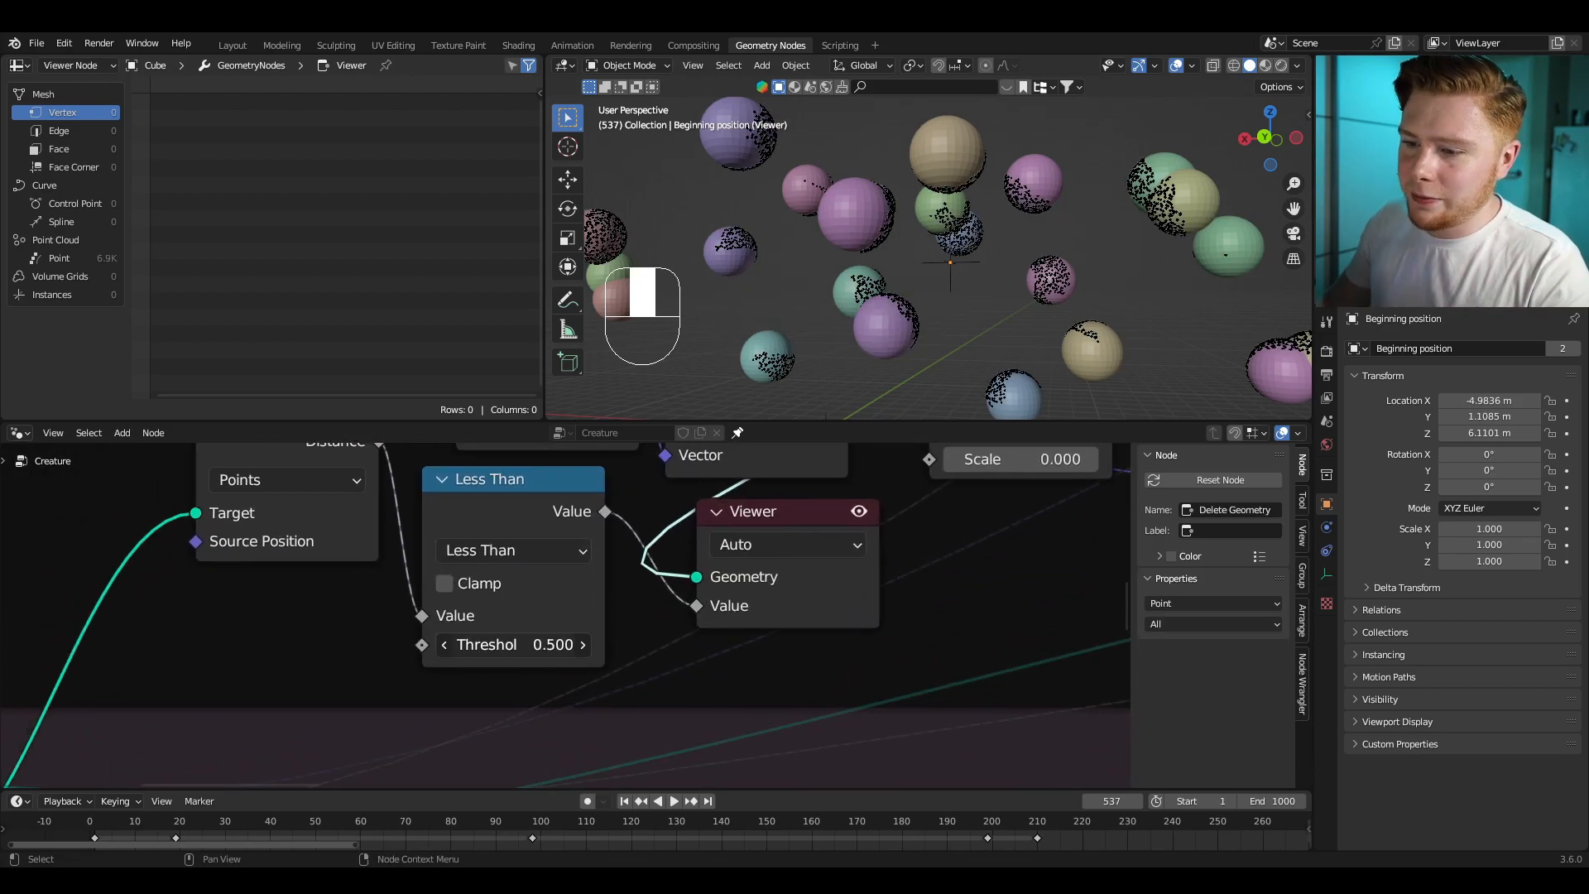
left_click_drag(513, 633, 694, 633)
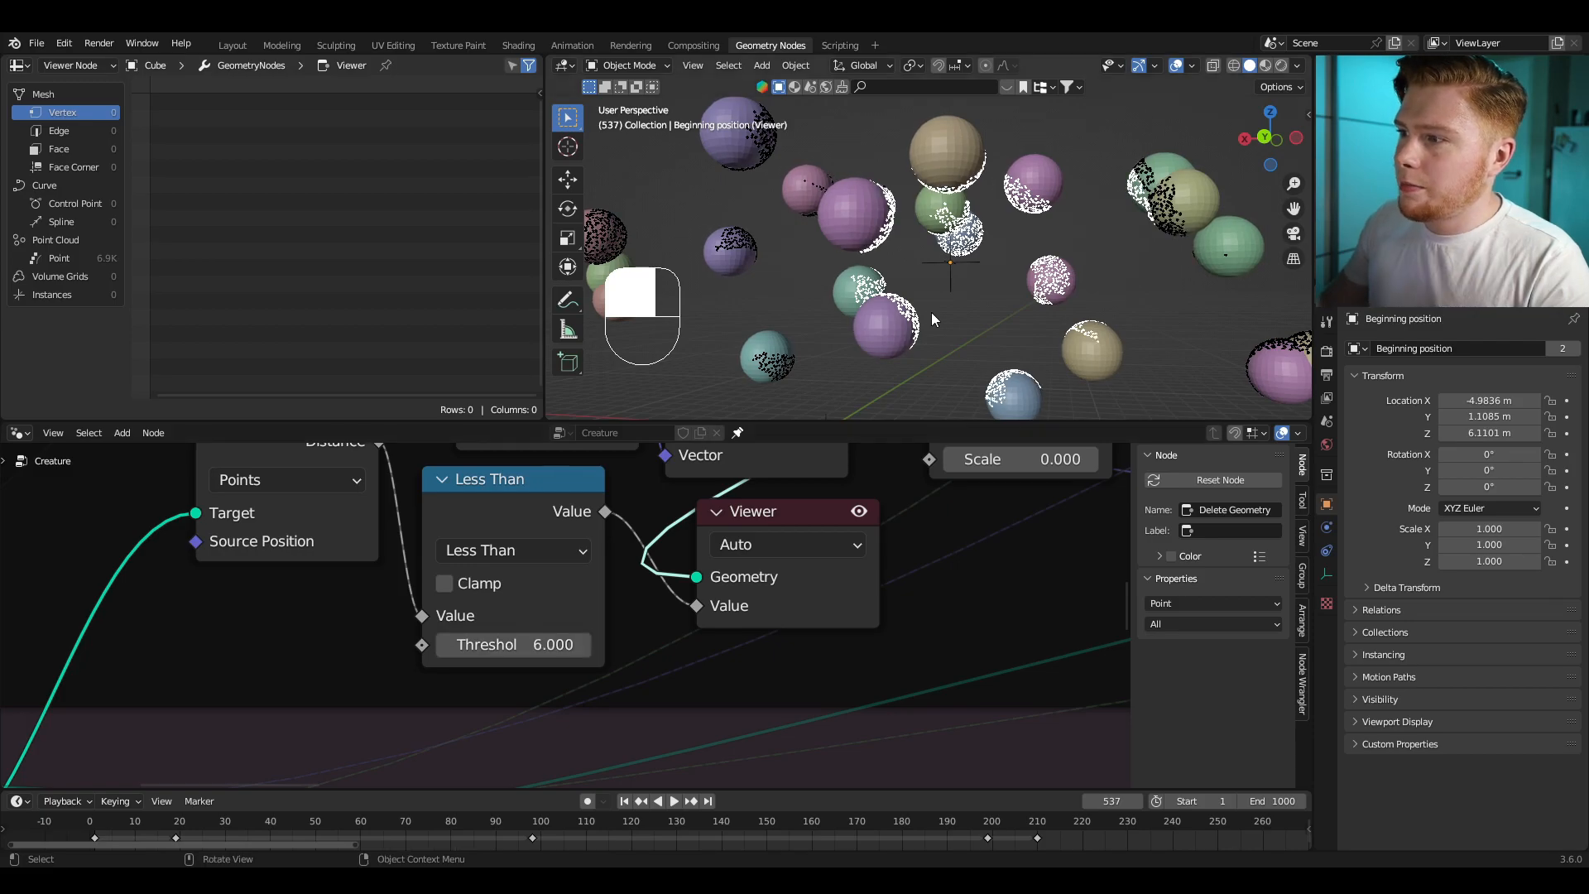
Step: Switch the distance comparison to Greater Than and delete the Viewer node
left_click(484, 553)
left_click(698, 303)
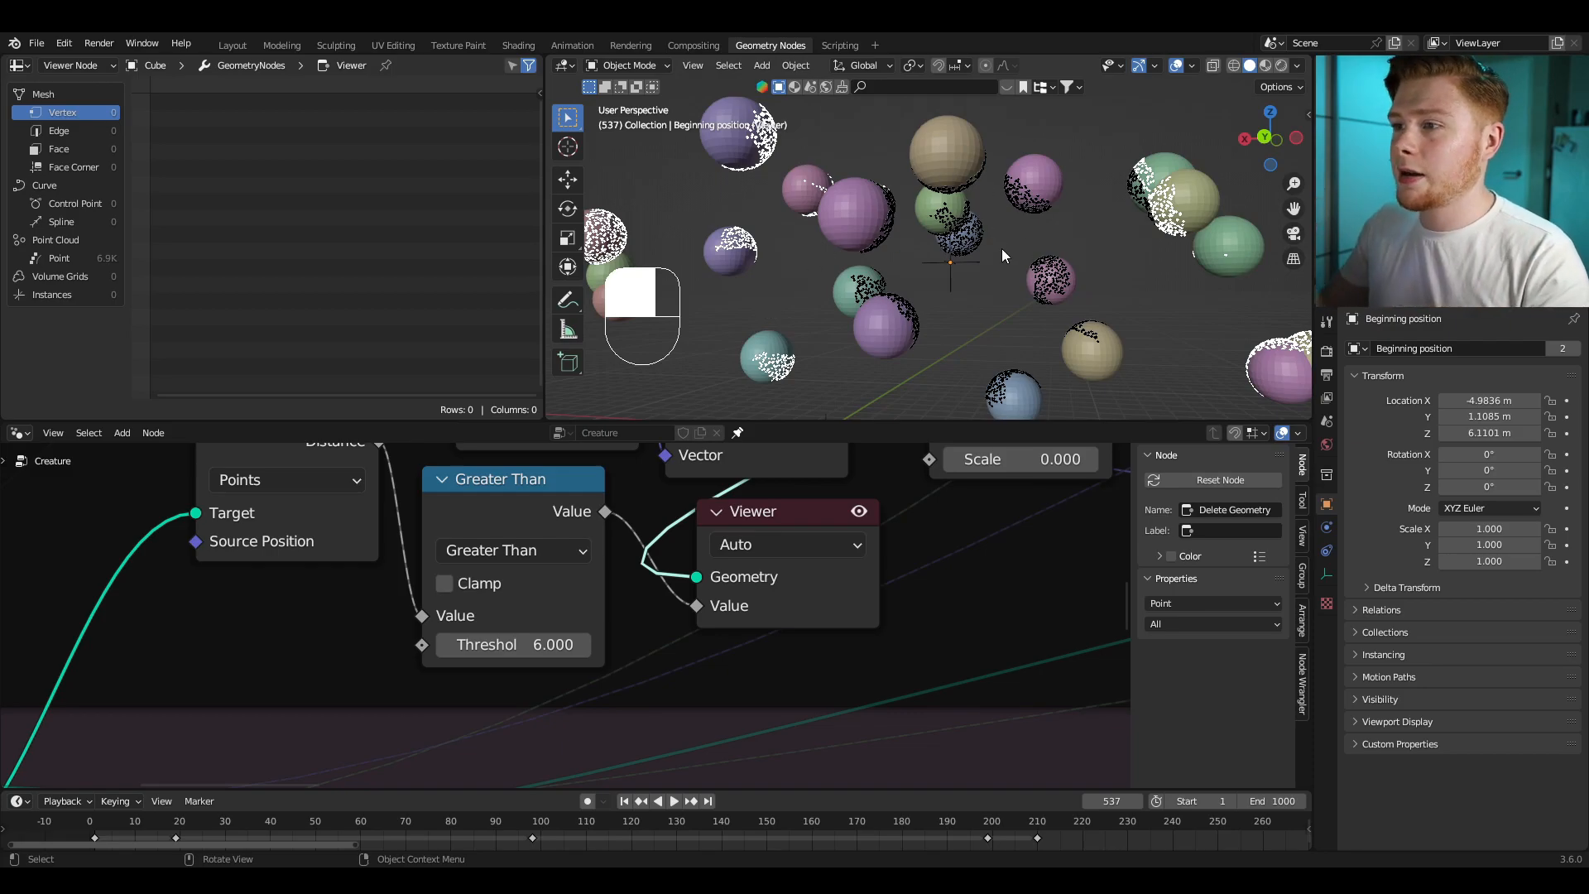
left_click(763, 523)
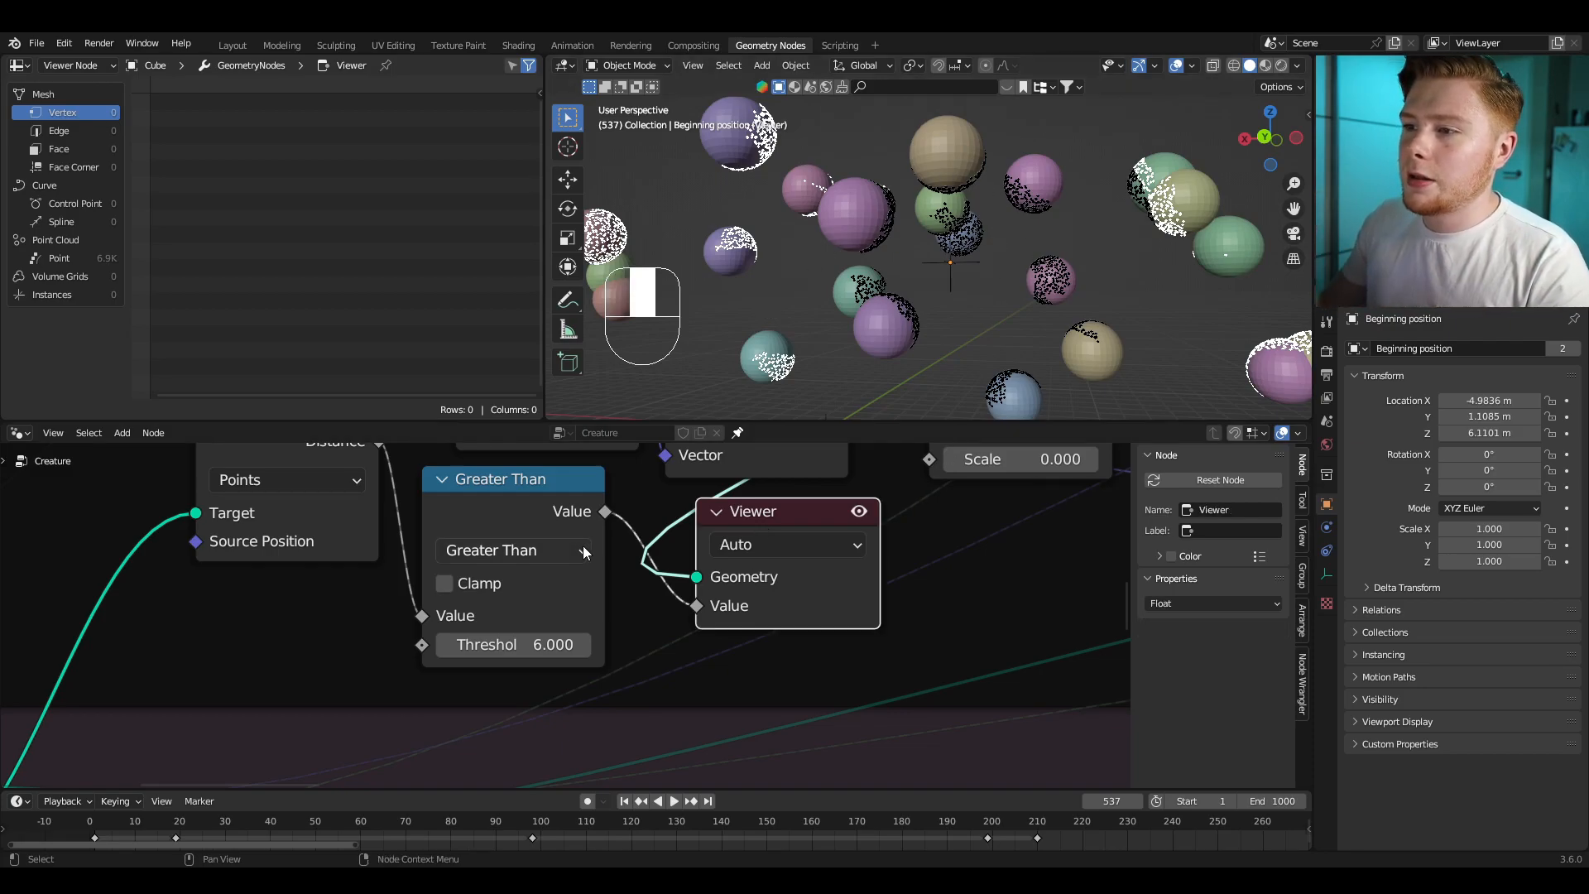
scroll(787, 555, "down", 4)
scroll(579, 613, "up", 1)
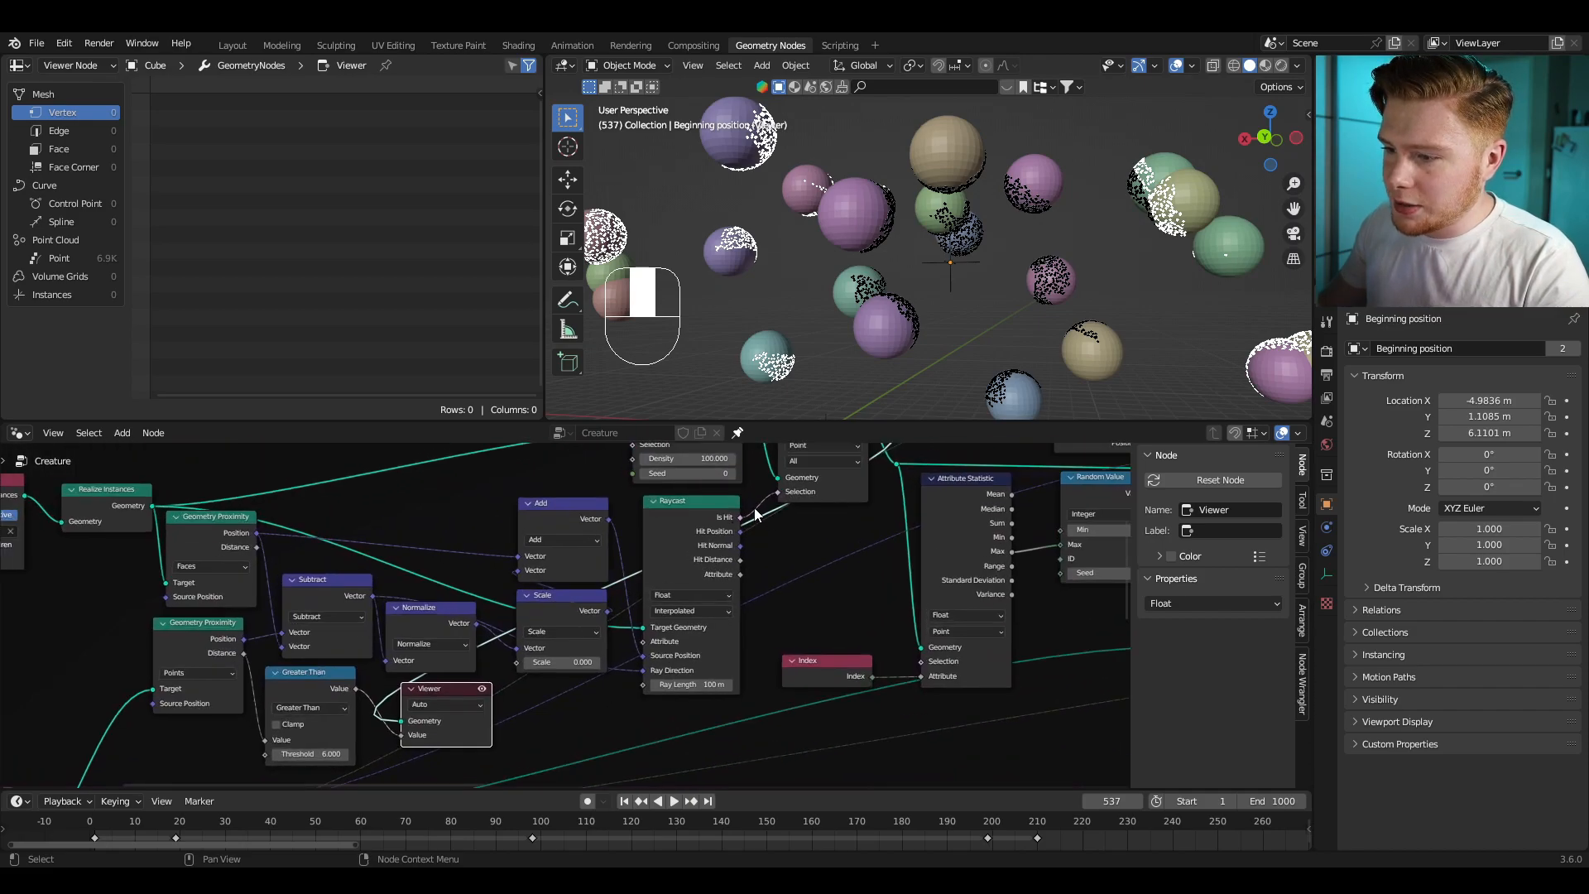
key("x")
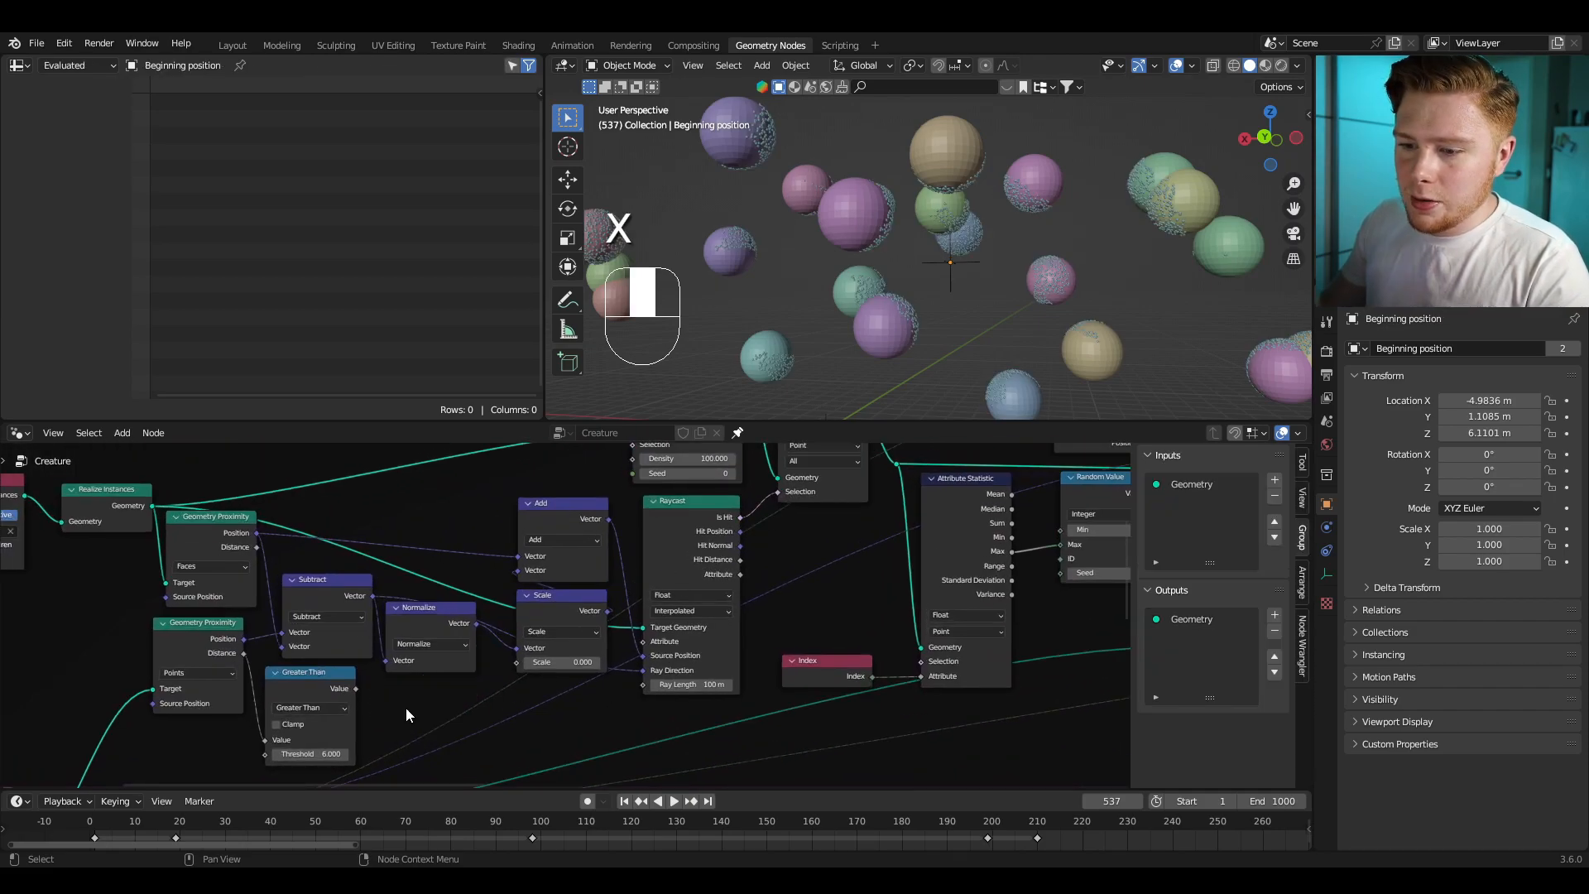
Step: Insert an Add math node between Raycast's Is Hit and Delete Geometry's Selection, with the Greater Than result as its second value
key("shift+a")
type("add")
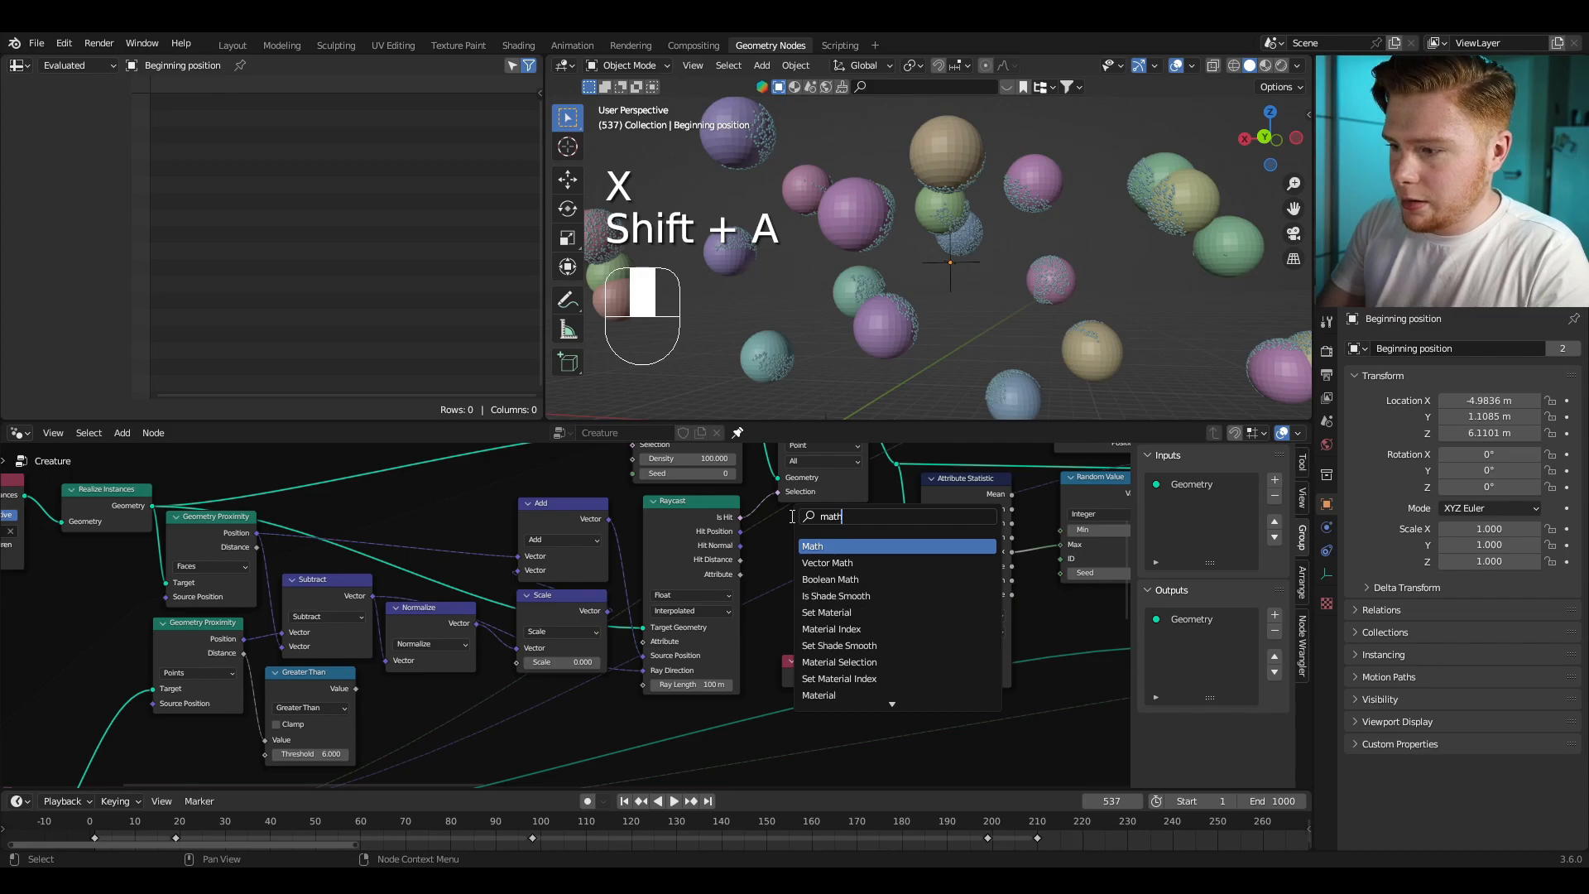
key("Return")
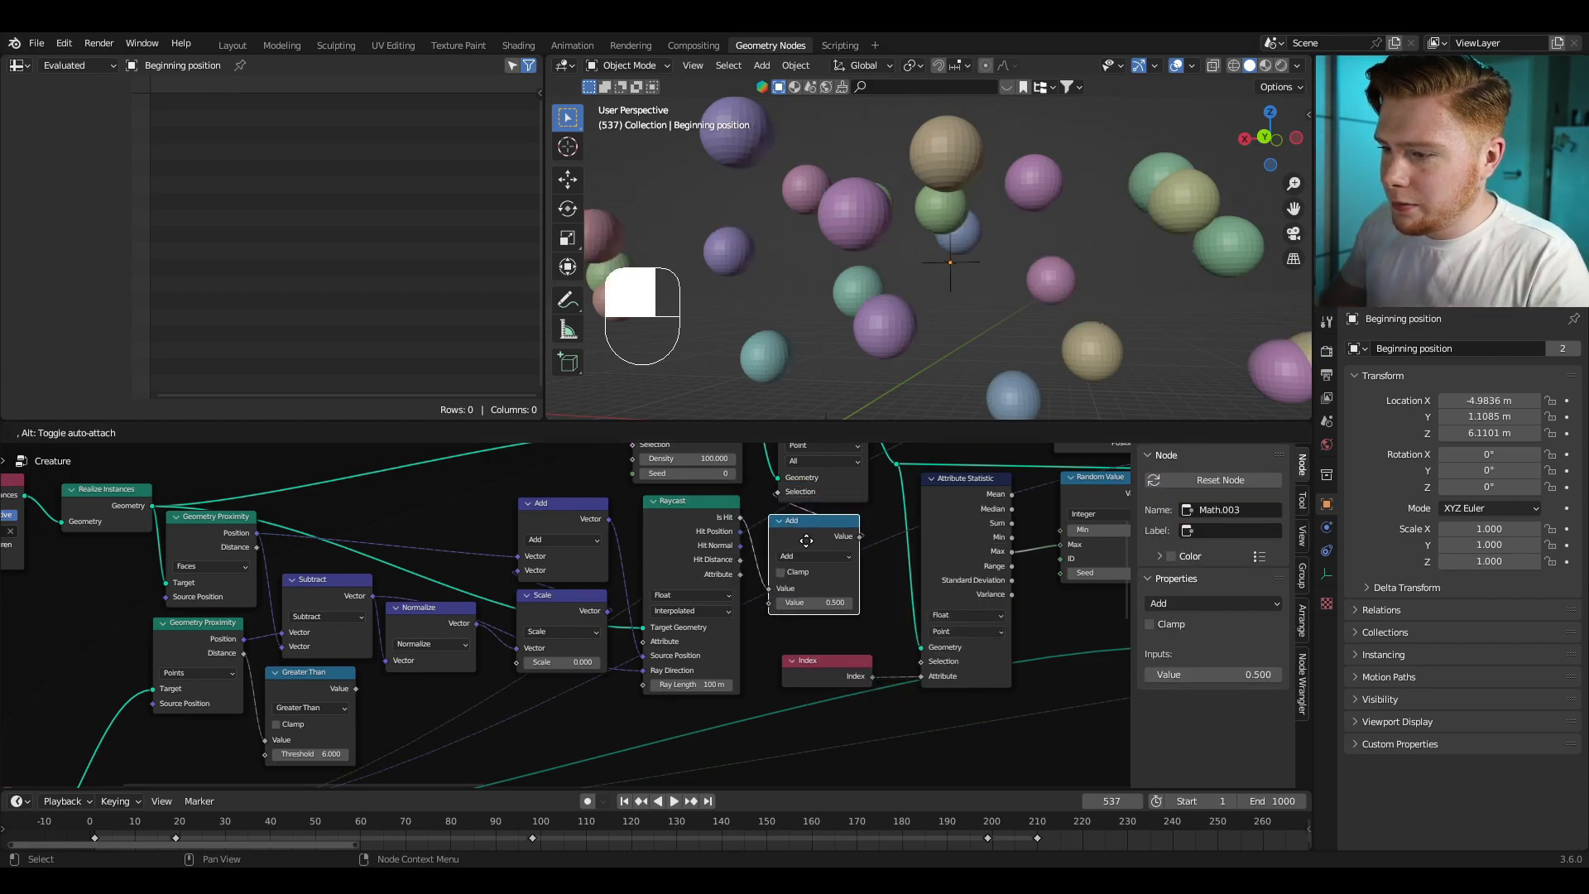
left_click(778, 517)
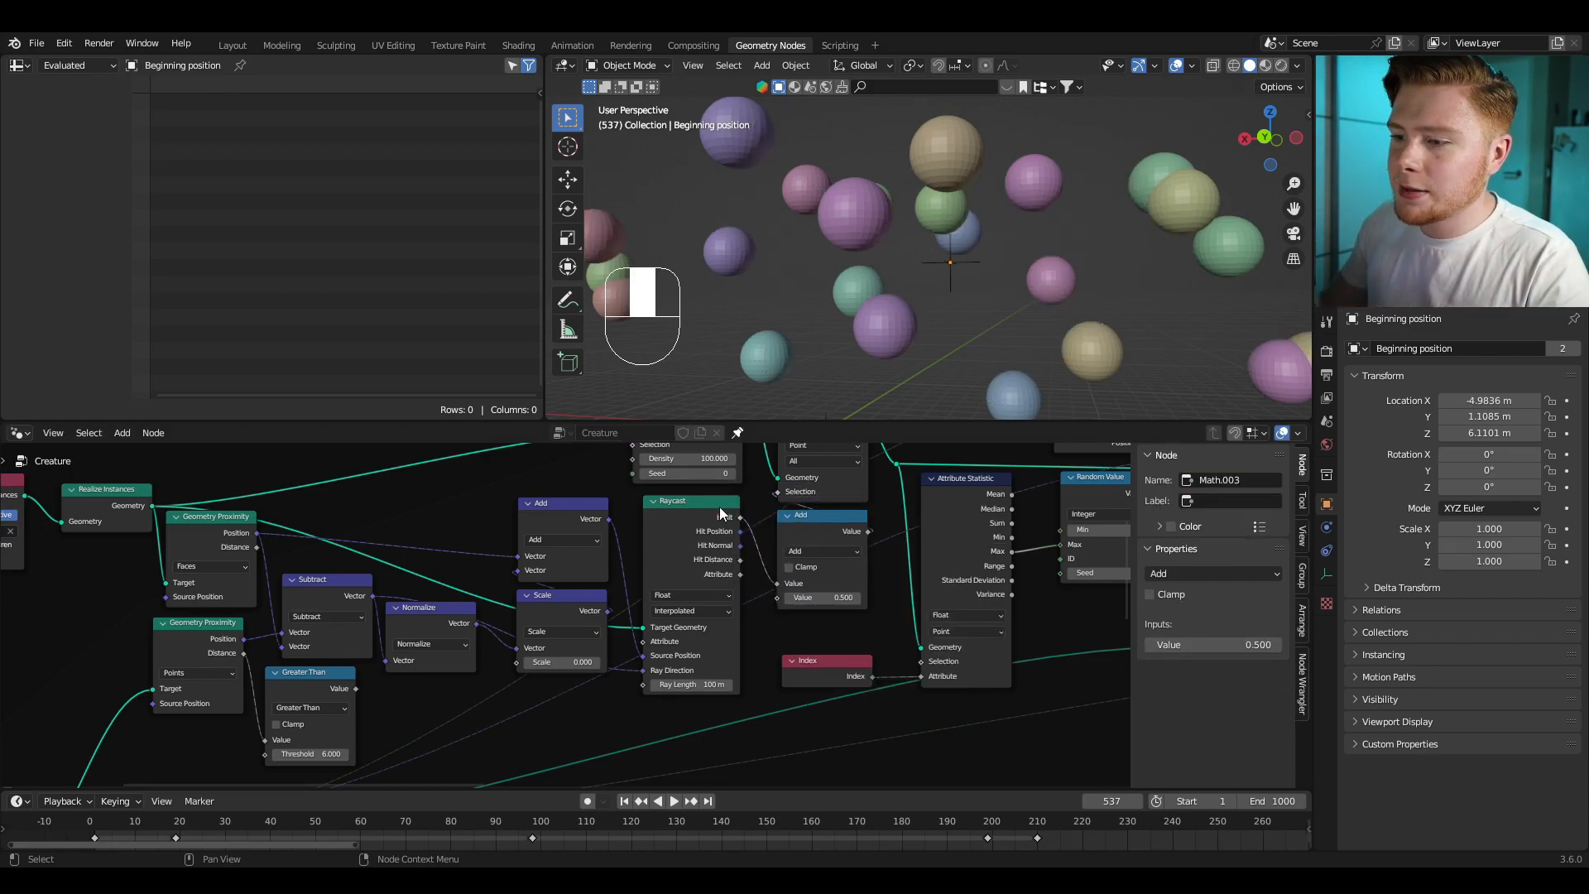
left_click_drag(356, 689, 785, 623)
middle_click_drag(1024, 313, 996, 312, "shift")
scroll(993, 316, "up", 2)
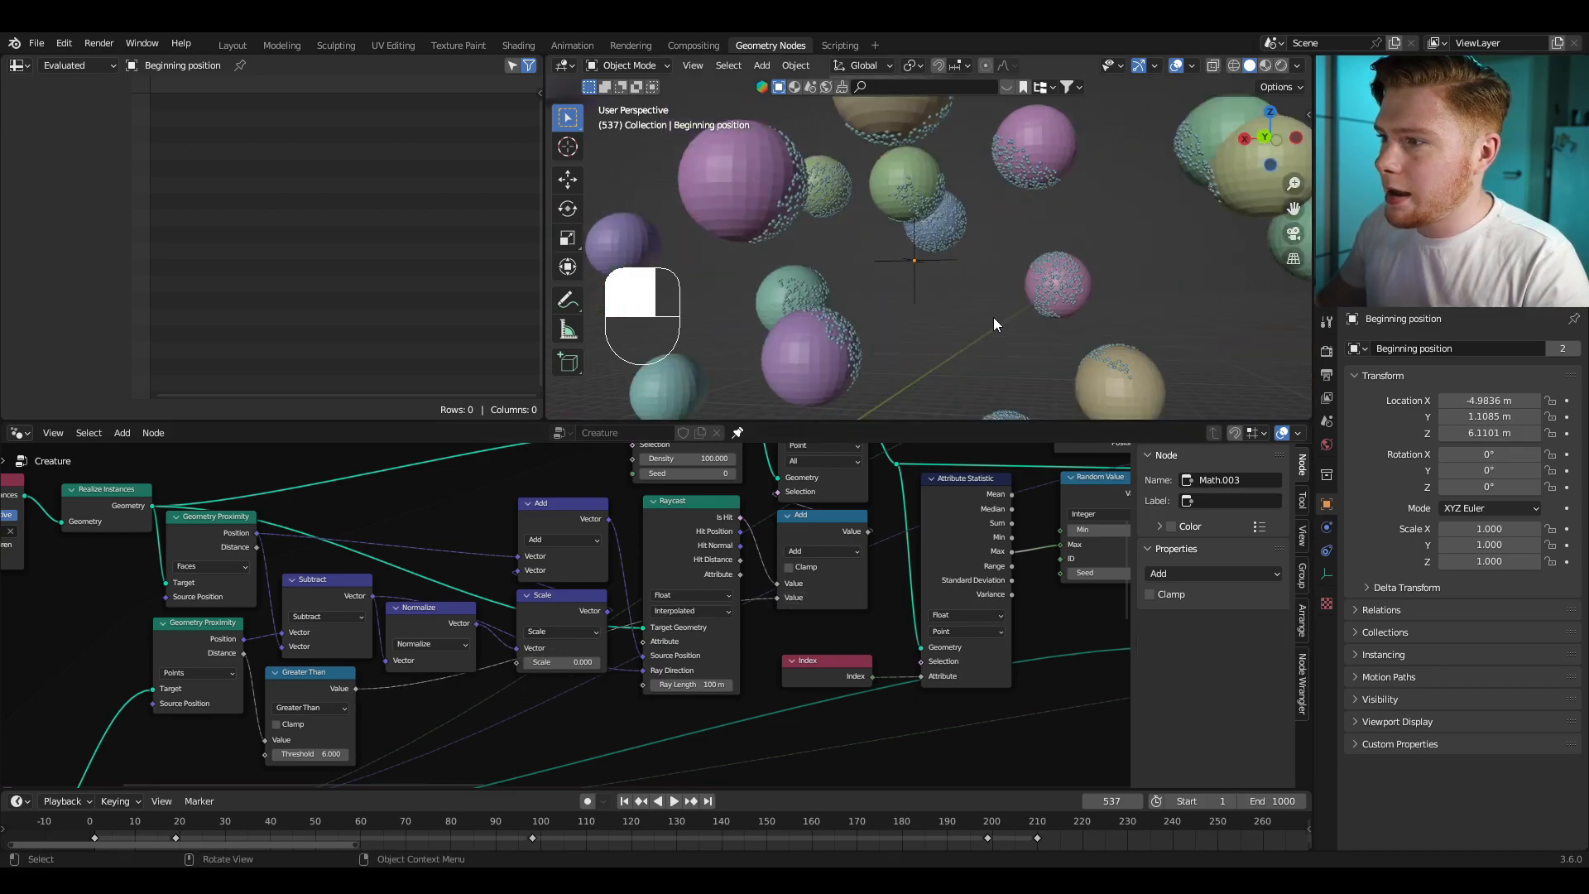
scroll(992, 319, "down", 1)
scroll(988, 323, "up", 1)
scroll(983, 318, "down", 3)
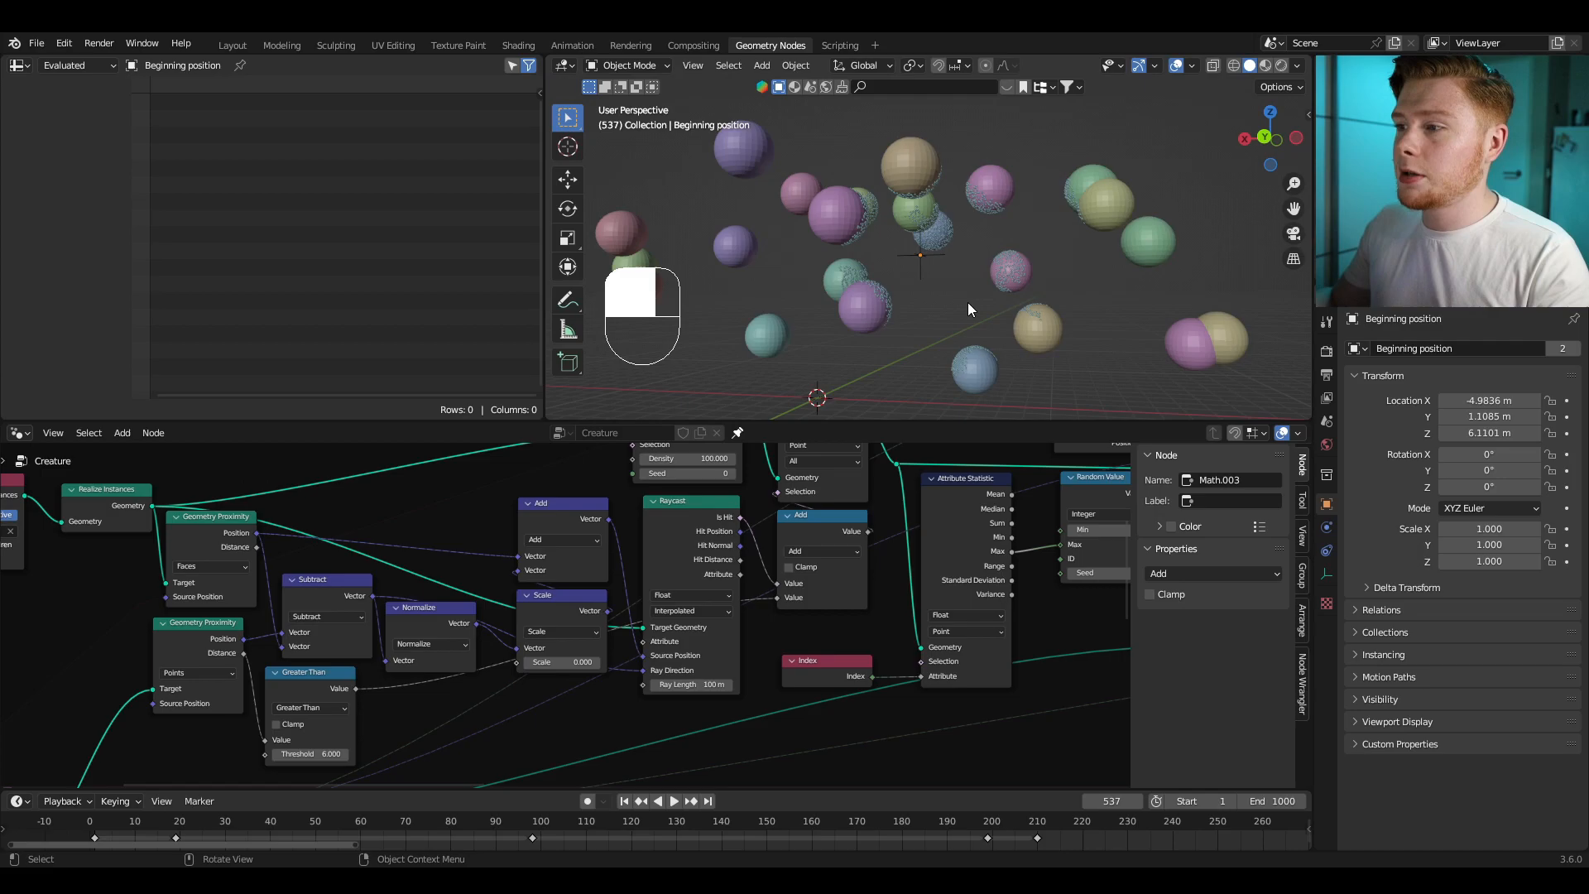
Step: Connect the Join Geometry output to the Group Output and play the simulation
scroll(960, 341, "up", 1)
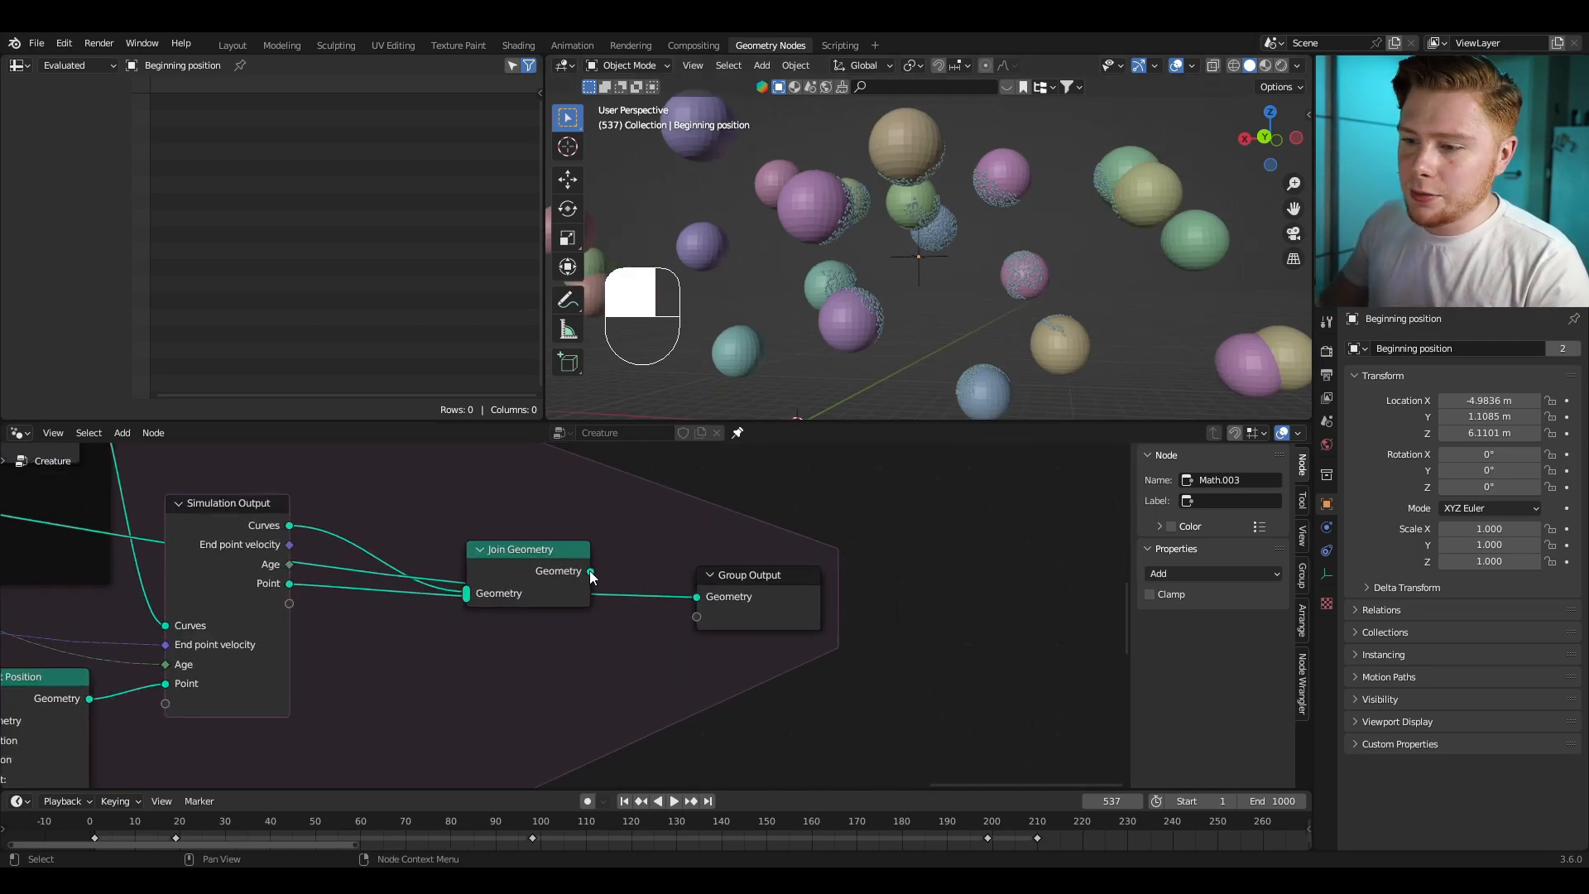
left_click_drag(590, 571, 696, 597)
key("space")
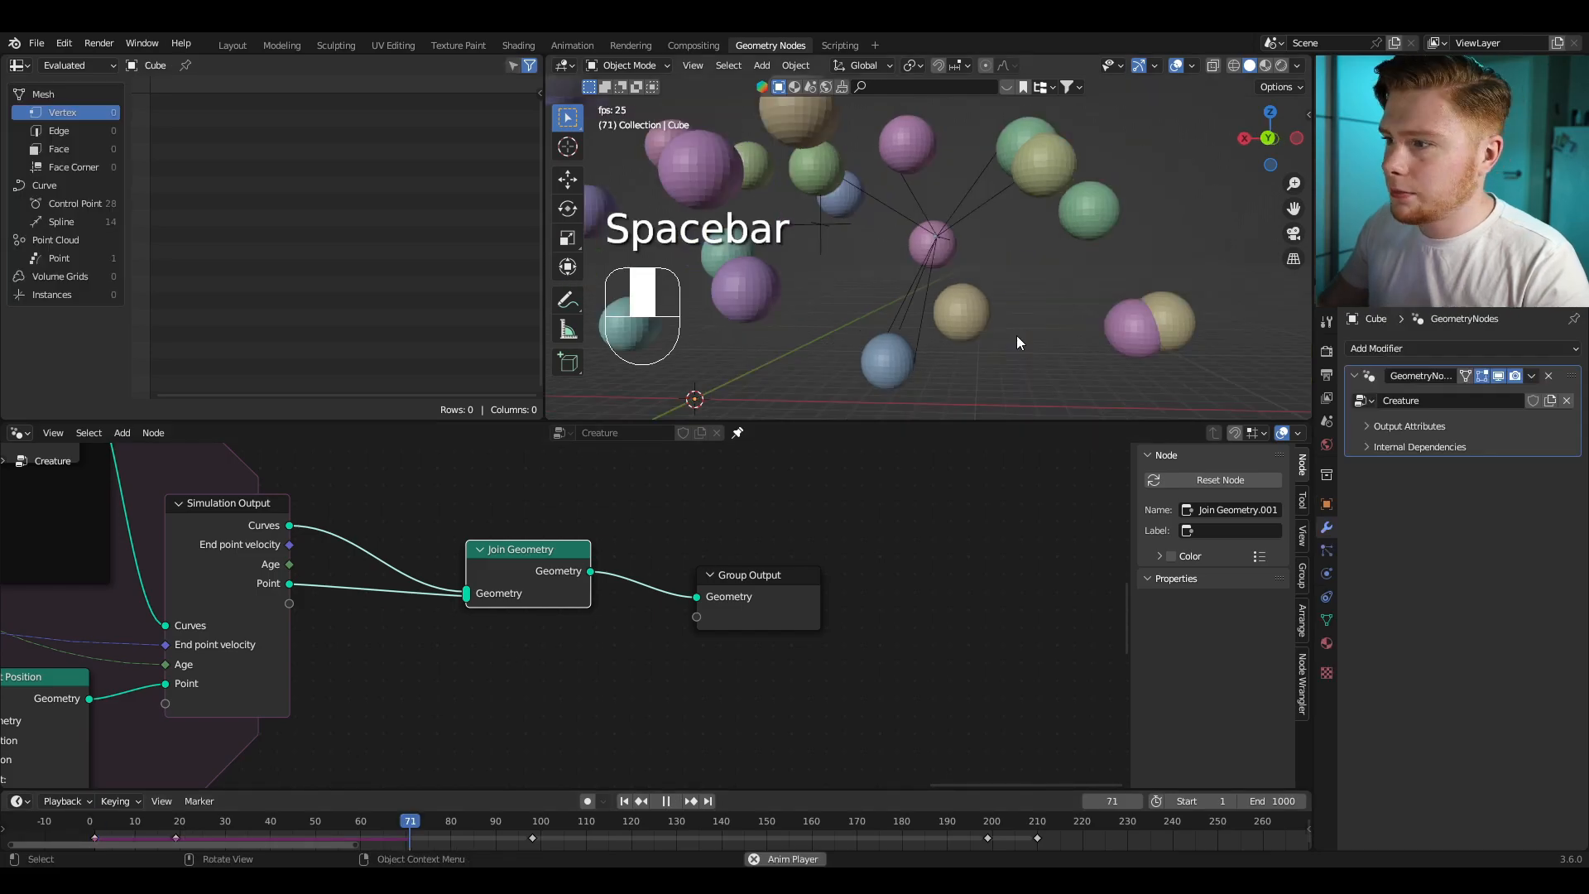
Step: Annotate short division marks along one of the creature's curves in the viewport with the Annotate tool
middle_click_drag(1017, 342, 971, 315, "shift")
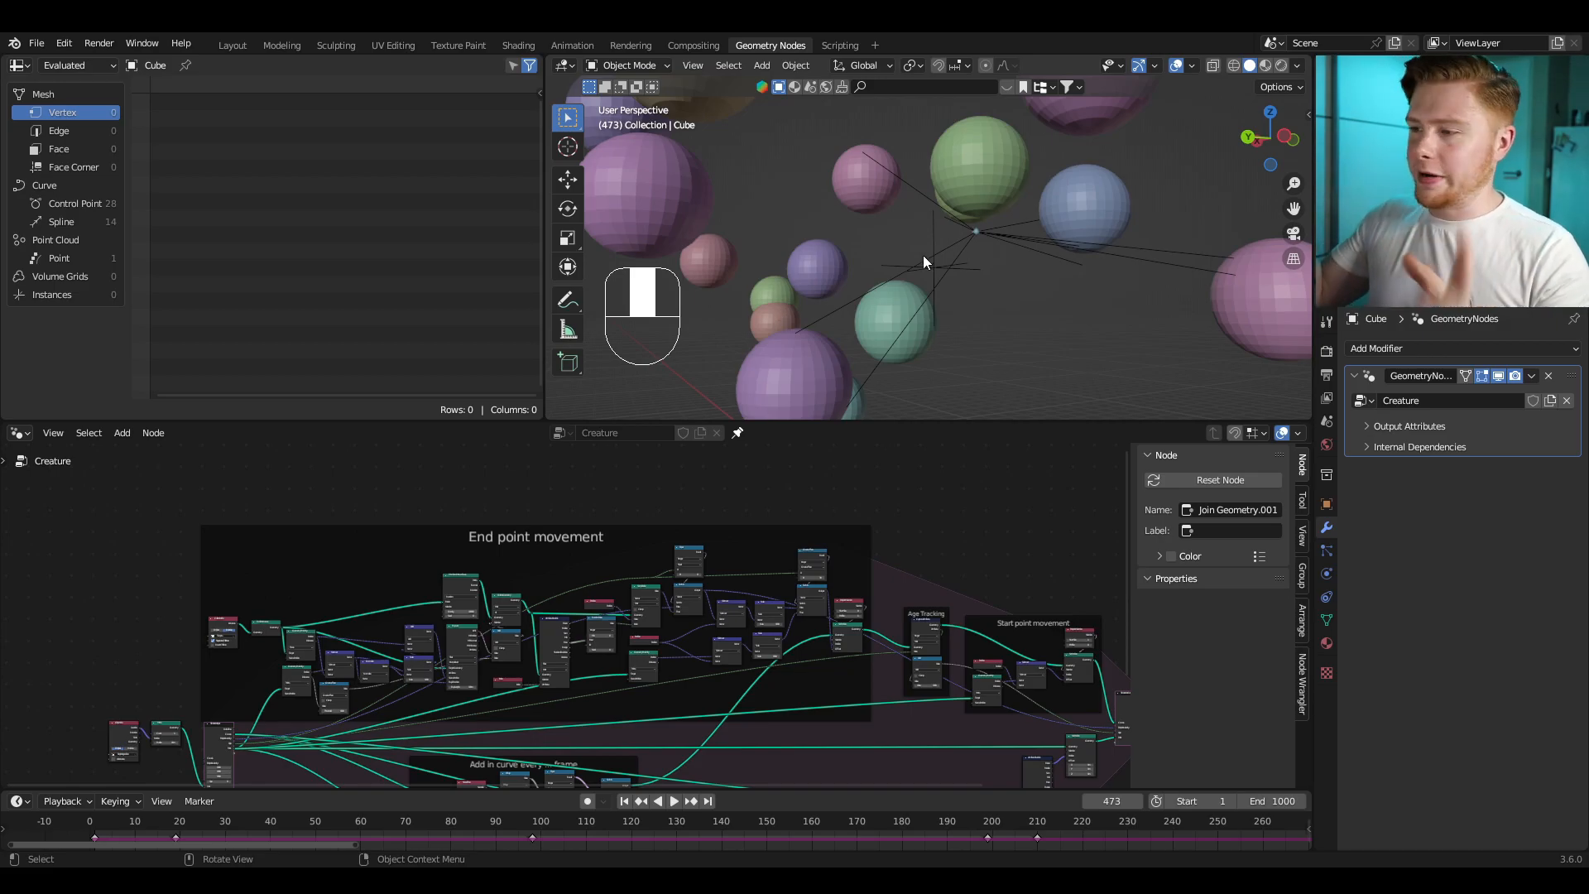
left_click(570, 300)
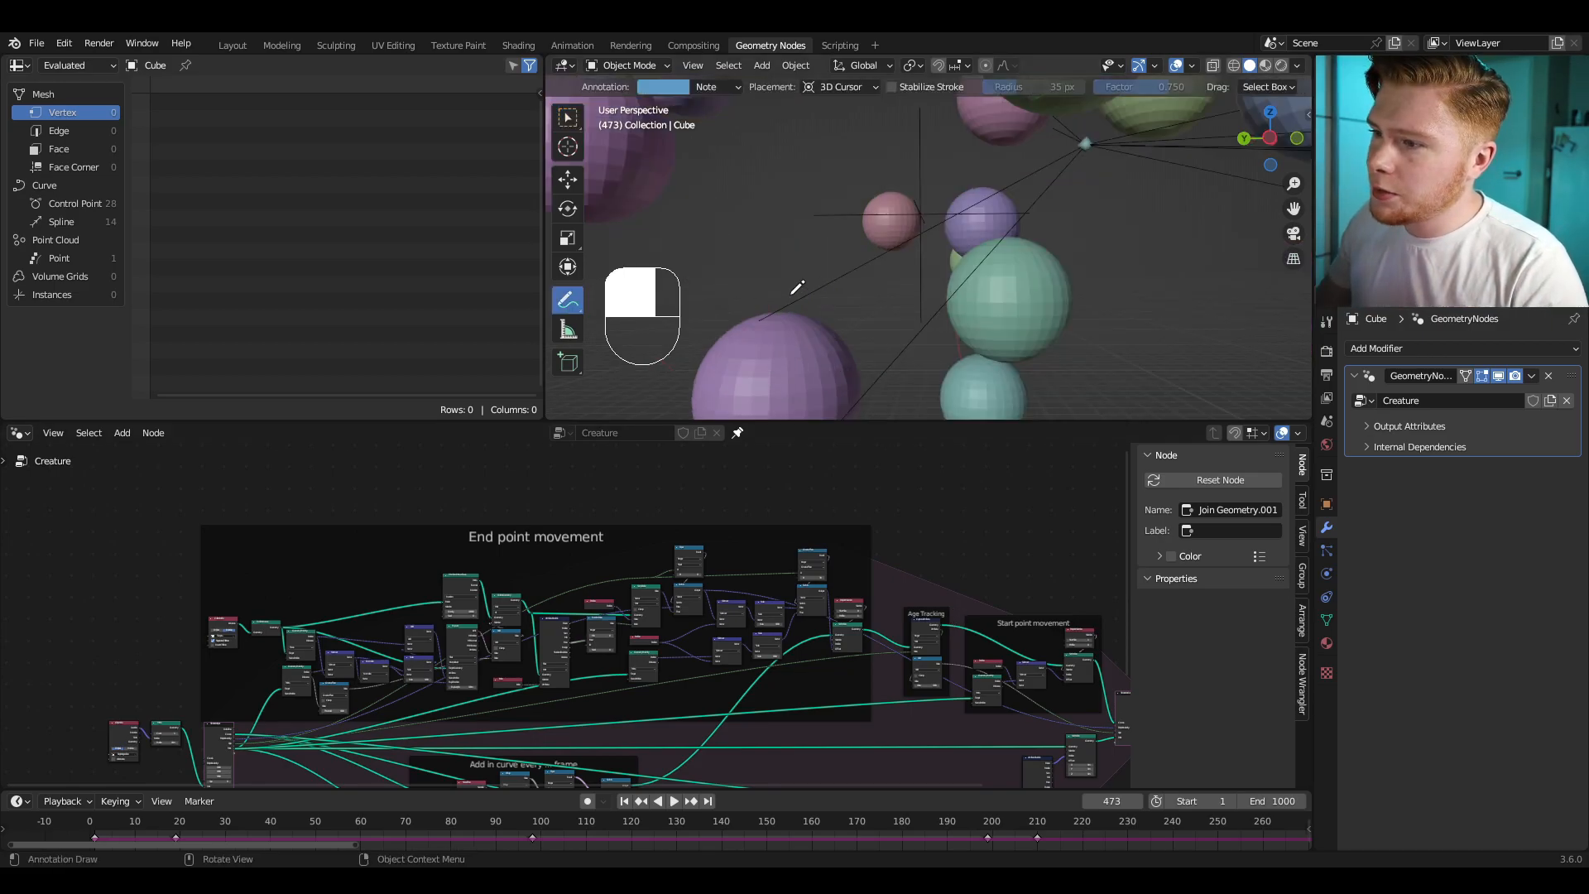
left_click_drag(792, 296, 813, 313)
left_click_drag(829, 264, 851, 291)
left_click_drag(864, 242, 902, 275)
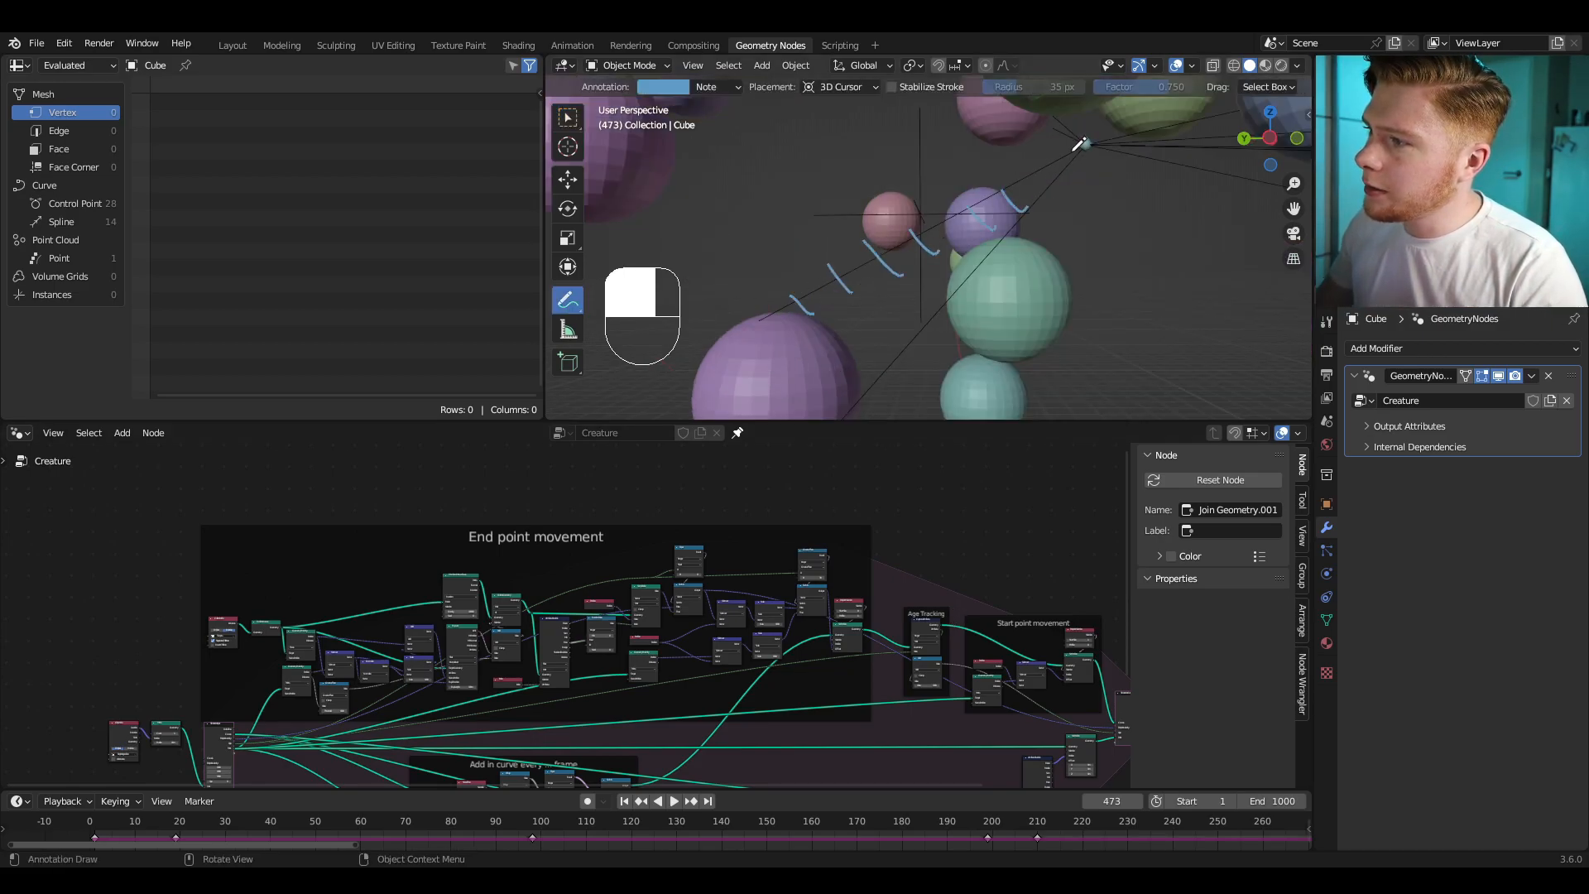
mouse_move(1081, 144)
left_mouse_down()
mouse_move(998, 242)
mouse_move(761, 300)
left_mouse_up()
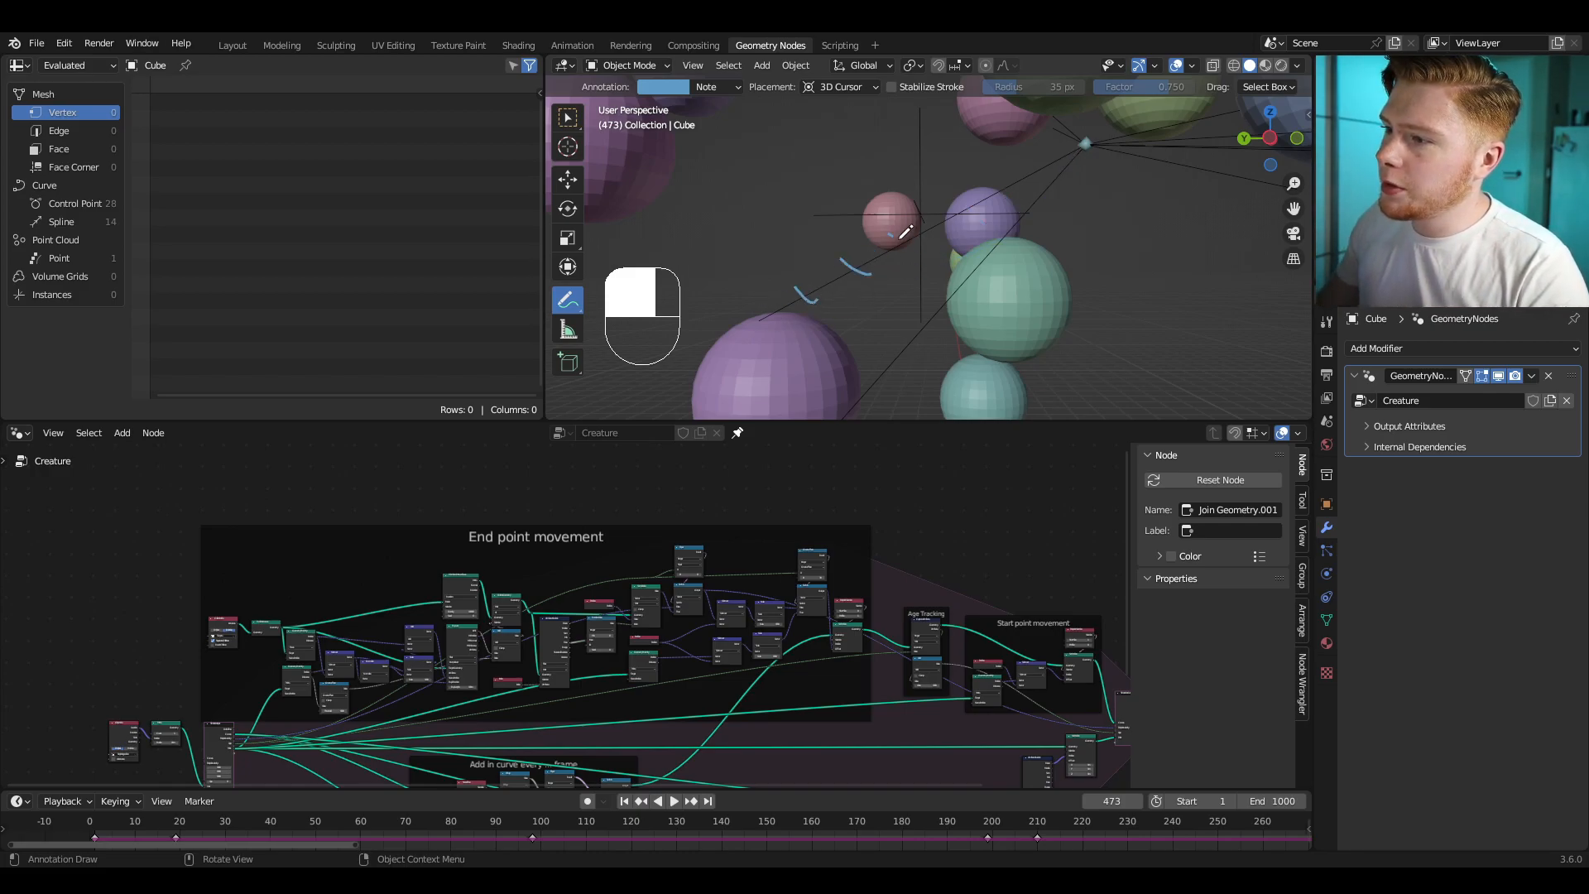
Step: Insert a Resample Curve node with Count 10 between Curve Line and Instance on Points' Instance input
key("shift+a")
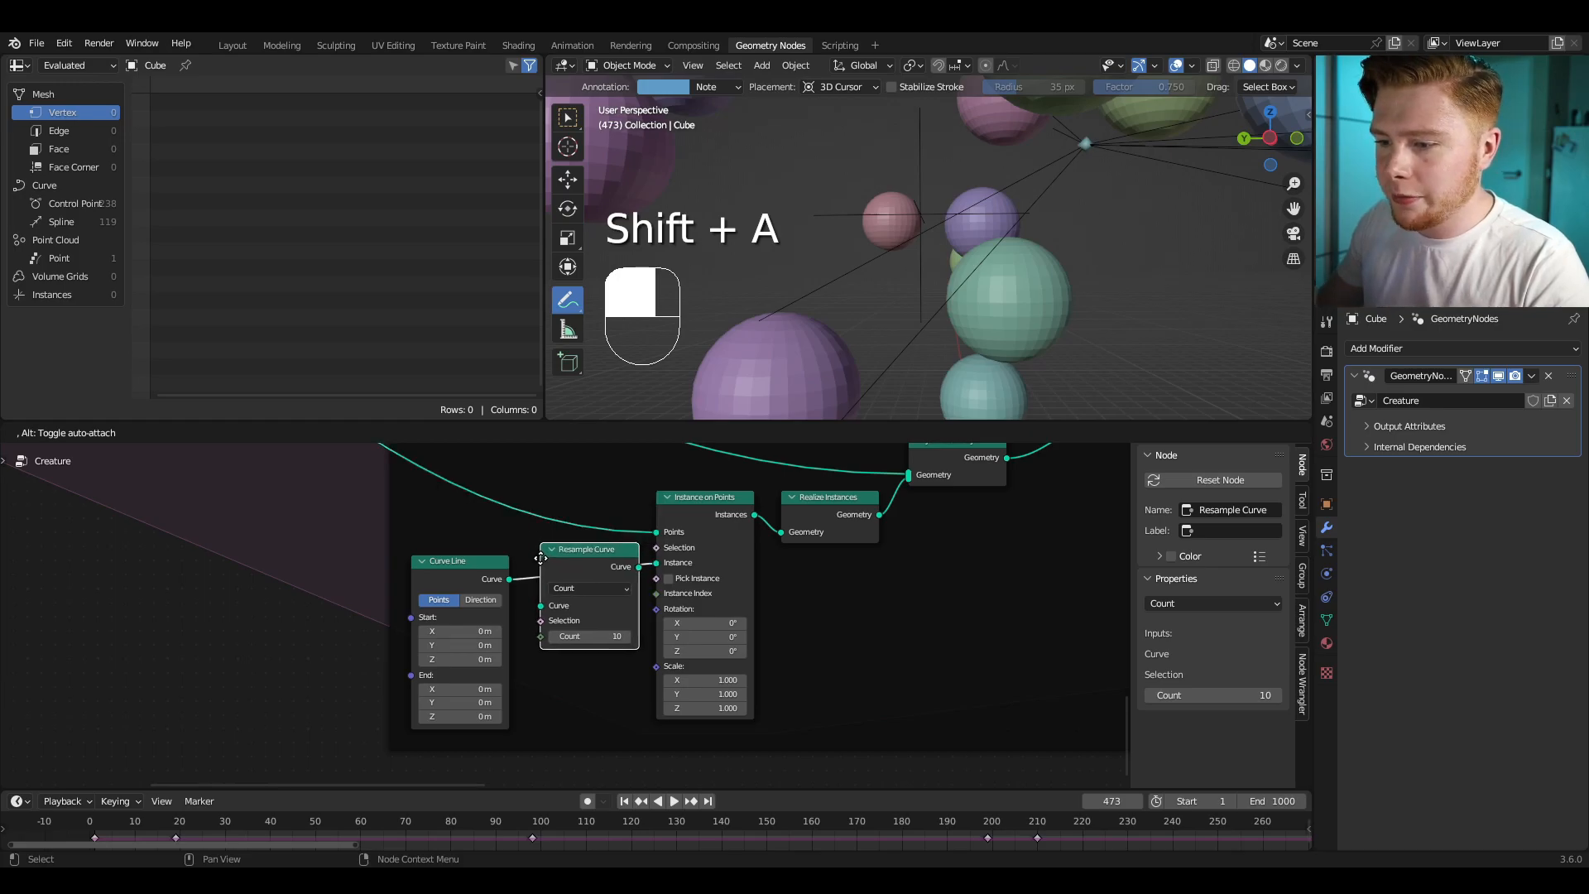
left_click(617, 642)
scroll(623, 654, "up", 1)
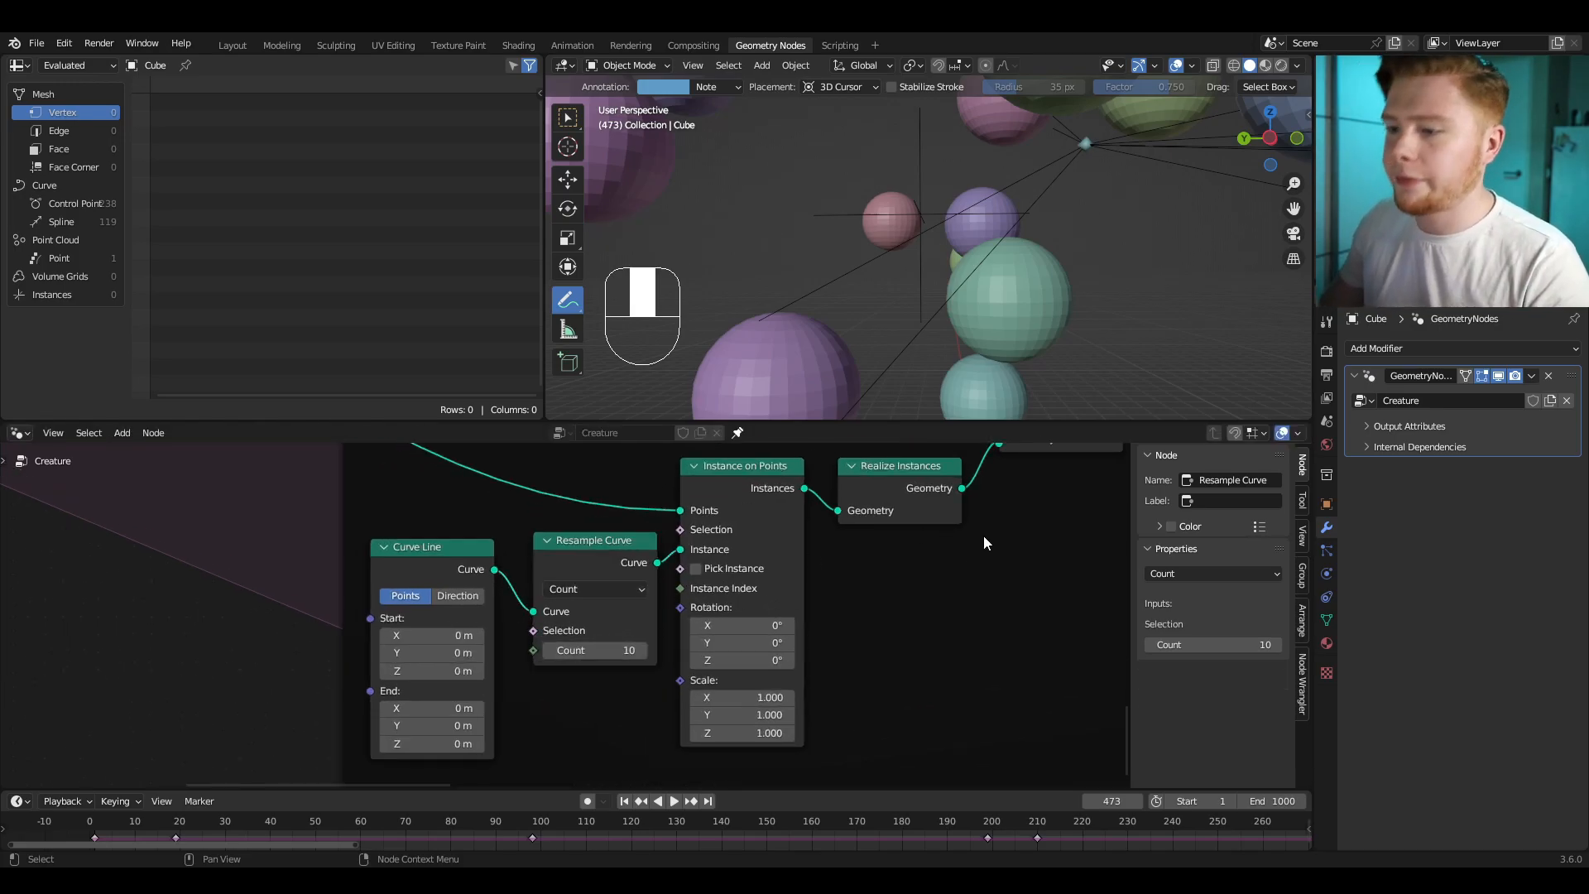
scroll(983, 534, "down", 2)
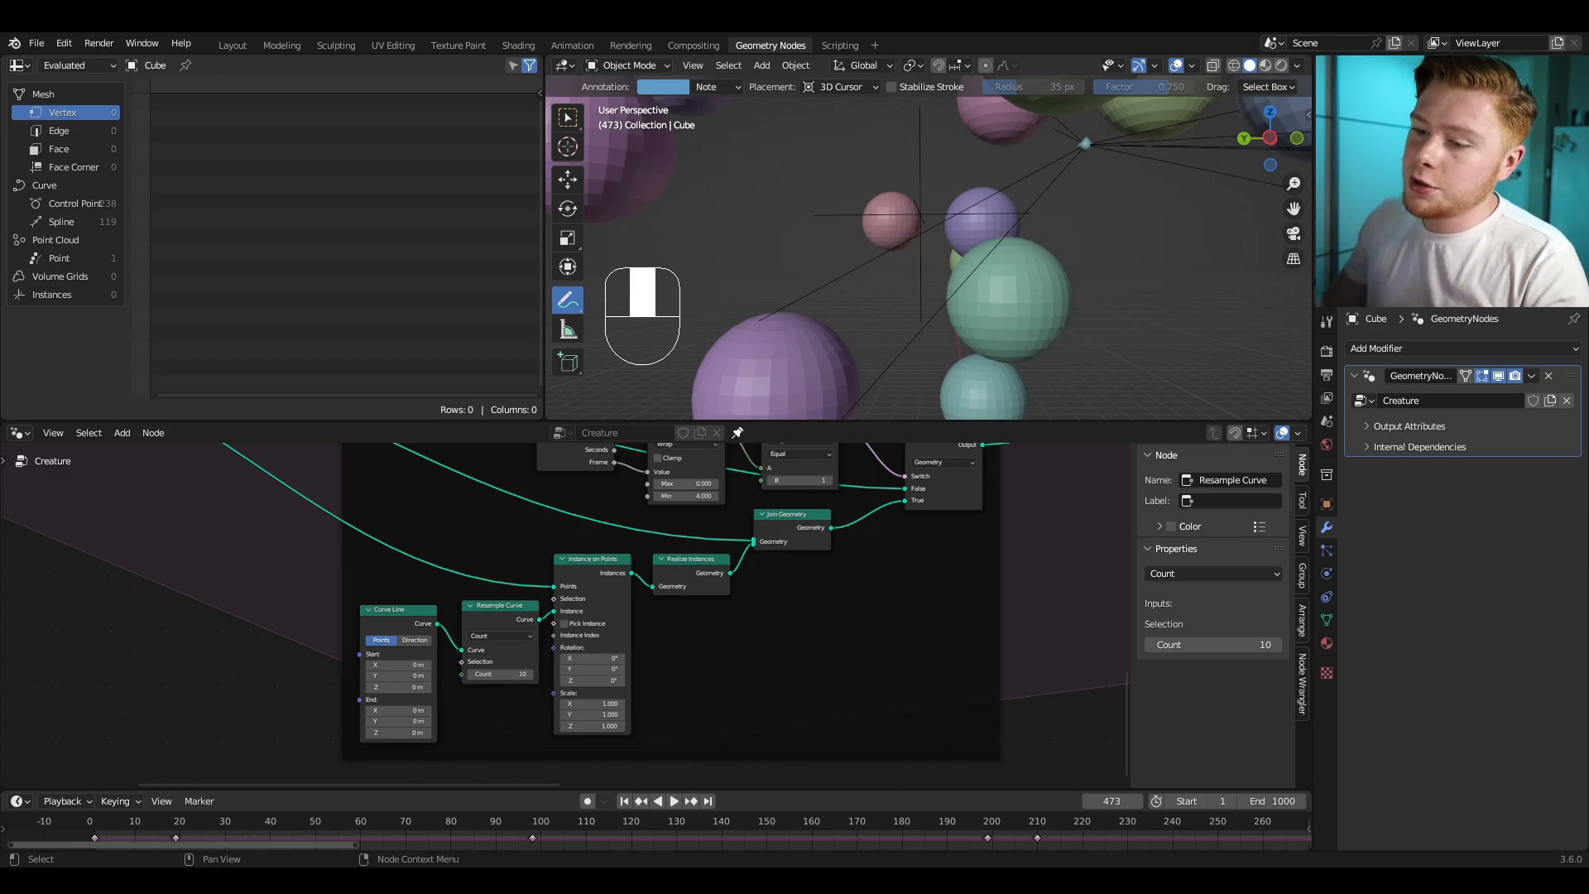
Step: Move the Simulation Output, Join Geometry, Group Output and the point's Set Position nodes away from the Start point movement frame to make room
scroll(543, 661, "down", 5)
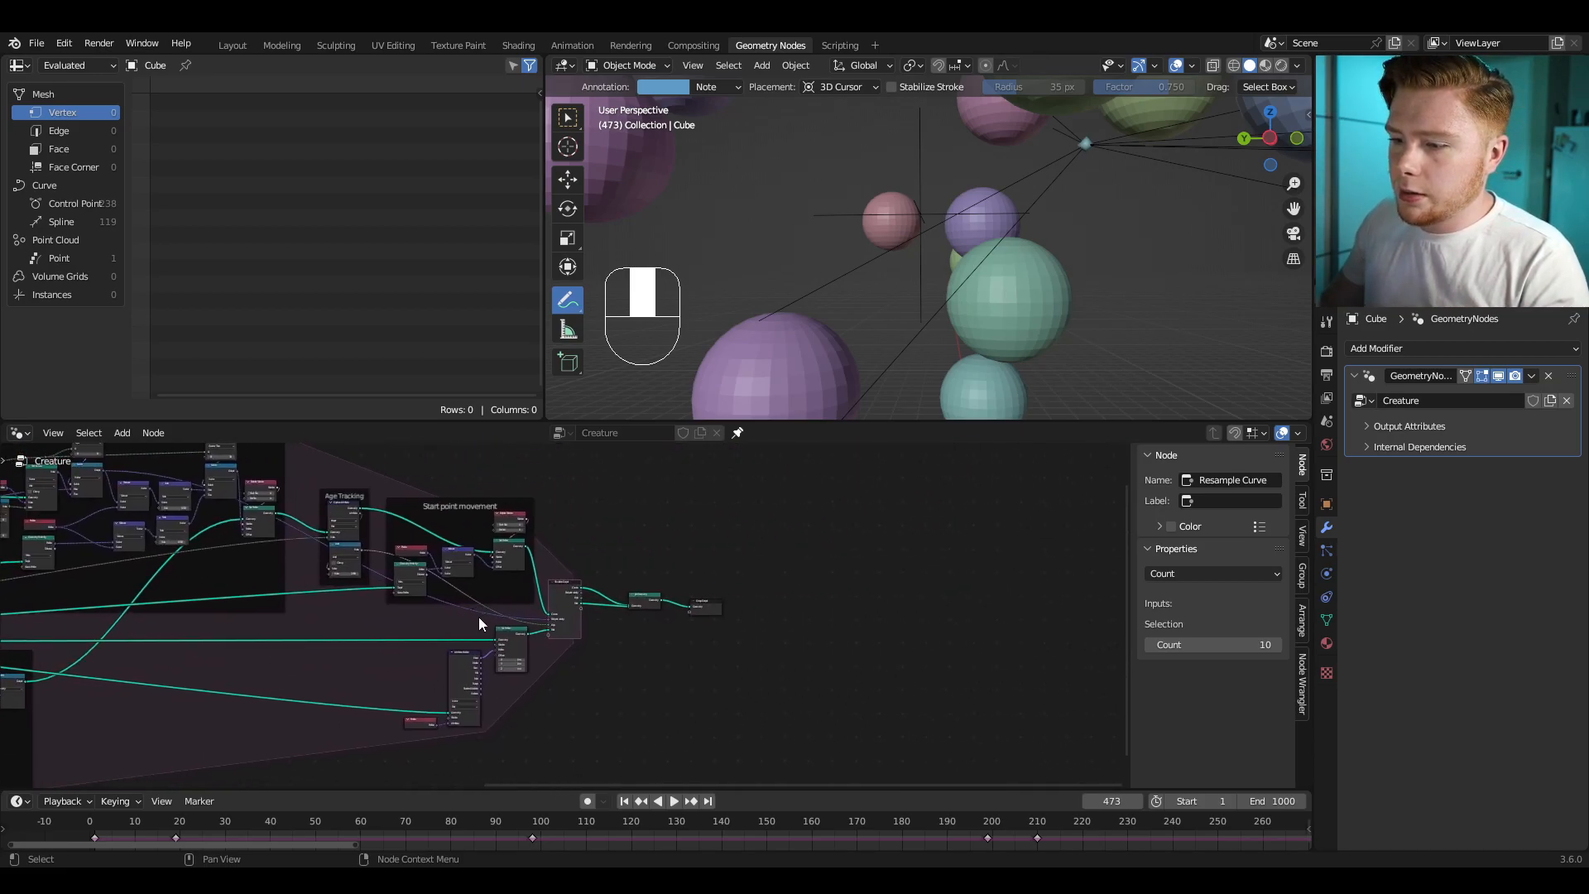
left_click_drag(398, 630, 536, 729)
left_click_drag(557, 548, 705, 637, "shift")
key("g")
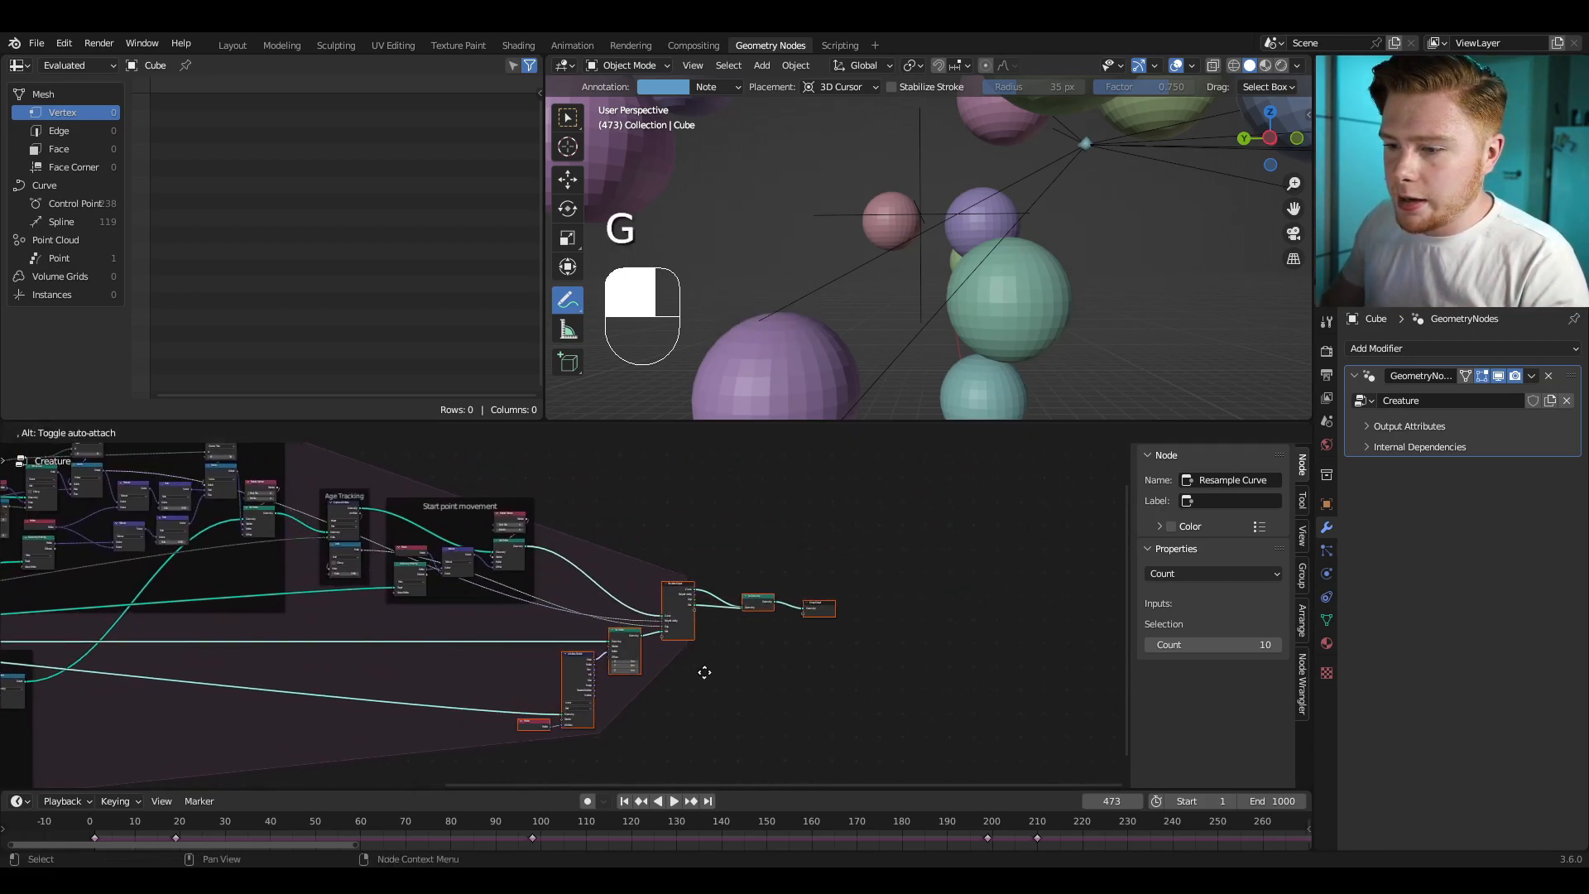
left_click(705, 672)
Step: Insert a Set Position node on the curve link between the Start point movement frame and the Simulation Output
scroll(696, 612, "up", 6)
key("shift+a")
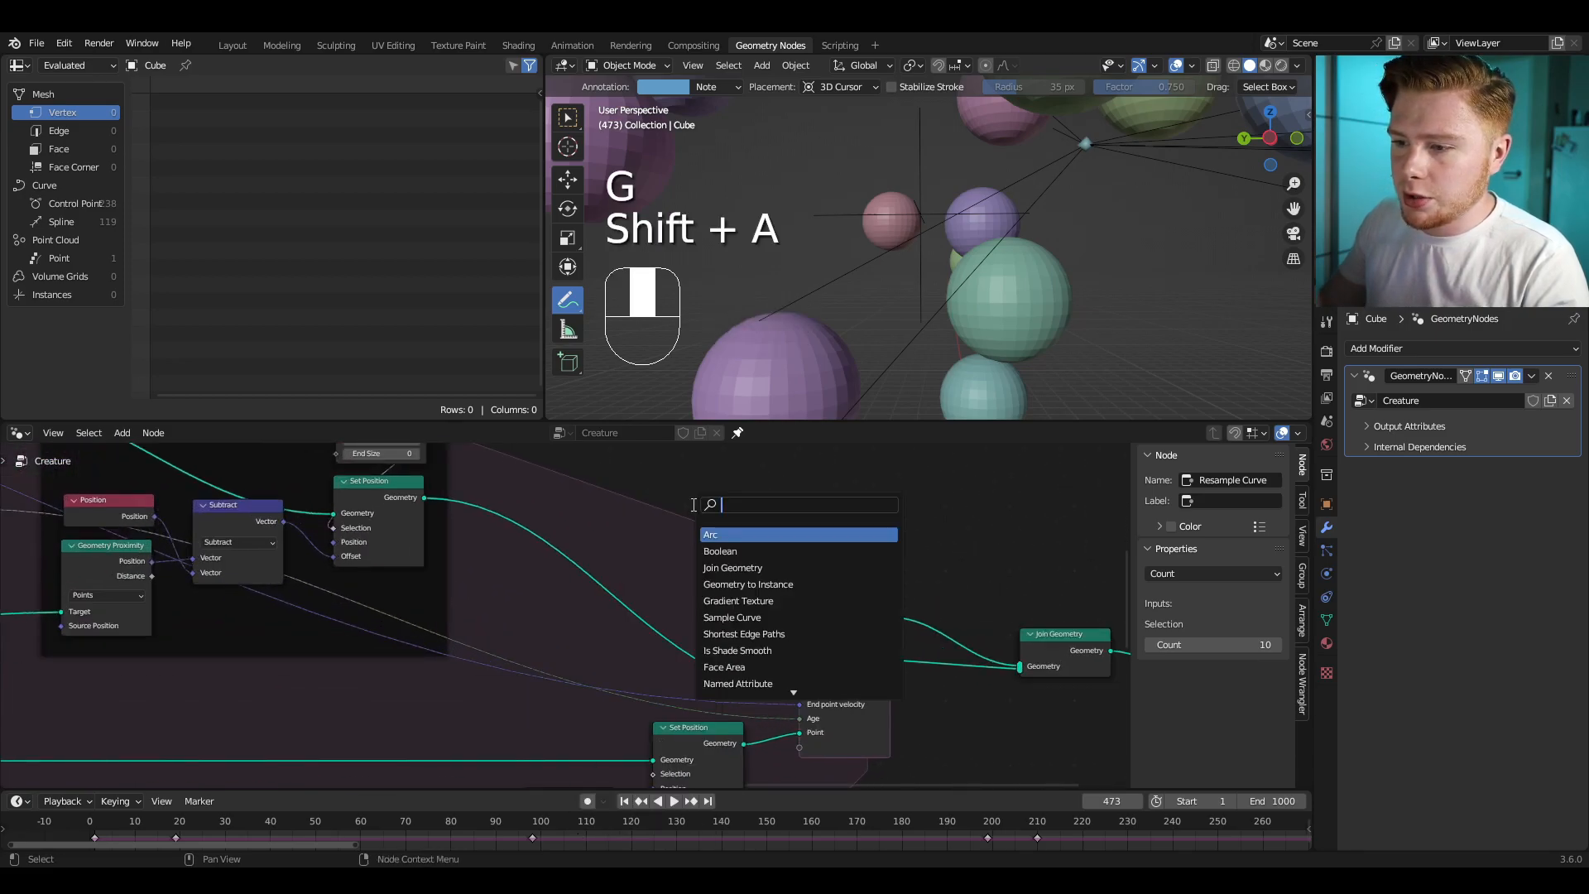
type("set")
left_click(729, 568)
left_click(699, 550)
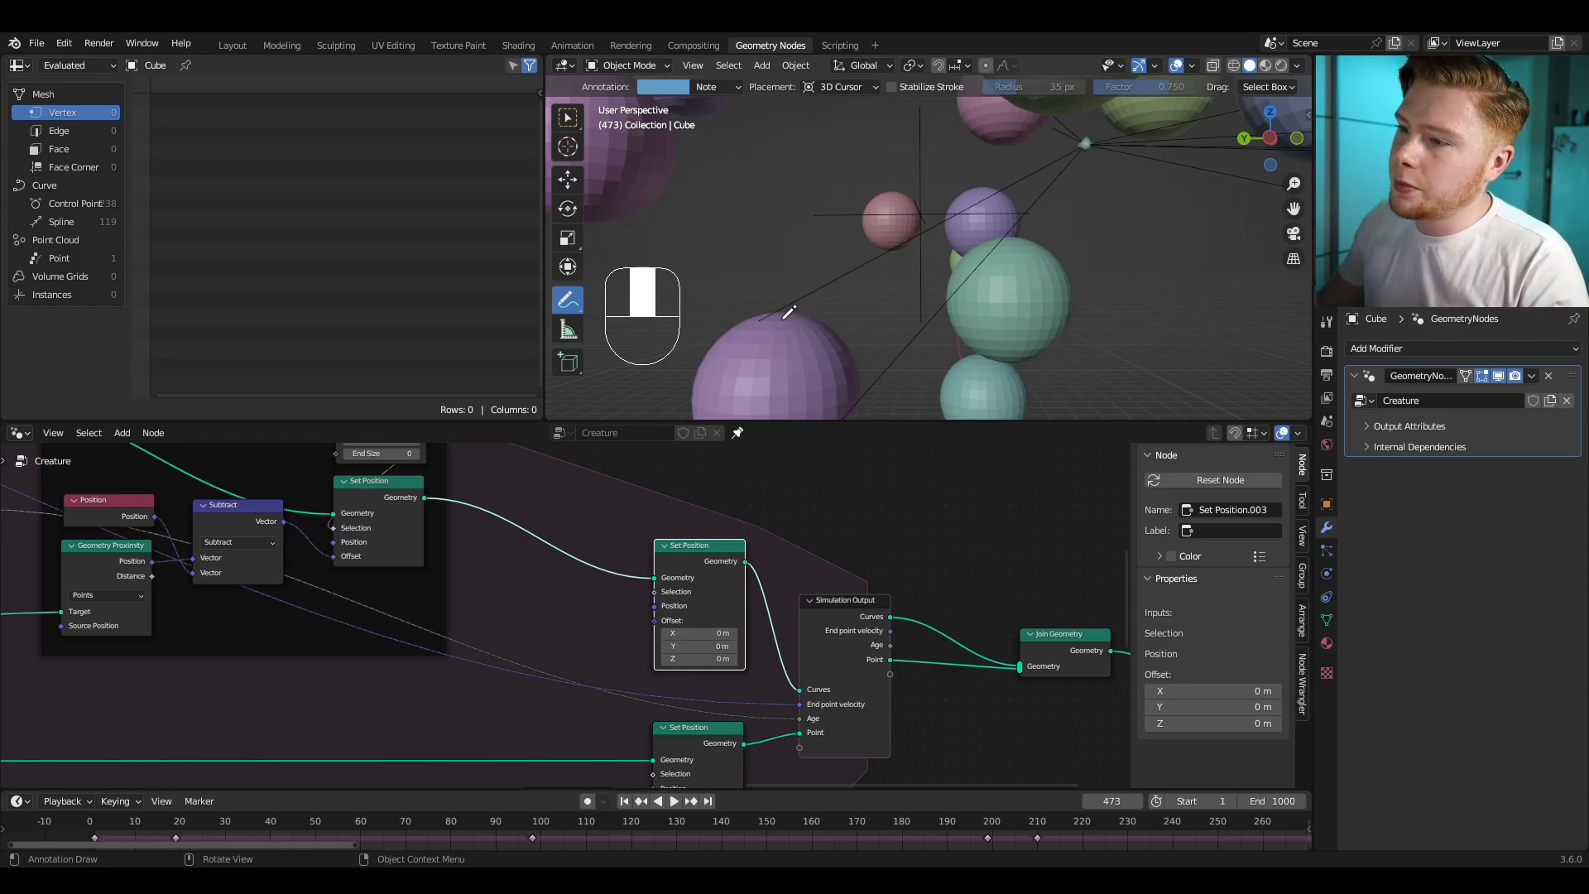
Step: Add an Endpoint Selection node and connect it to the new Set Position's Selection
scroll(628, 611, "up", 4)
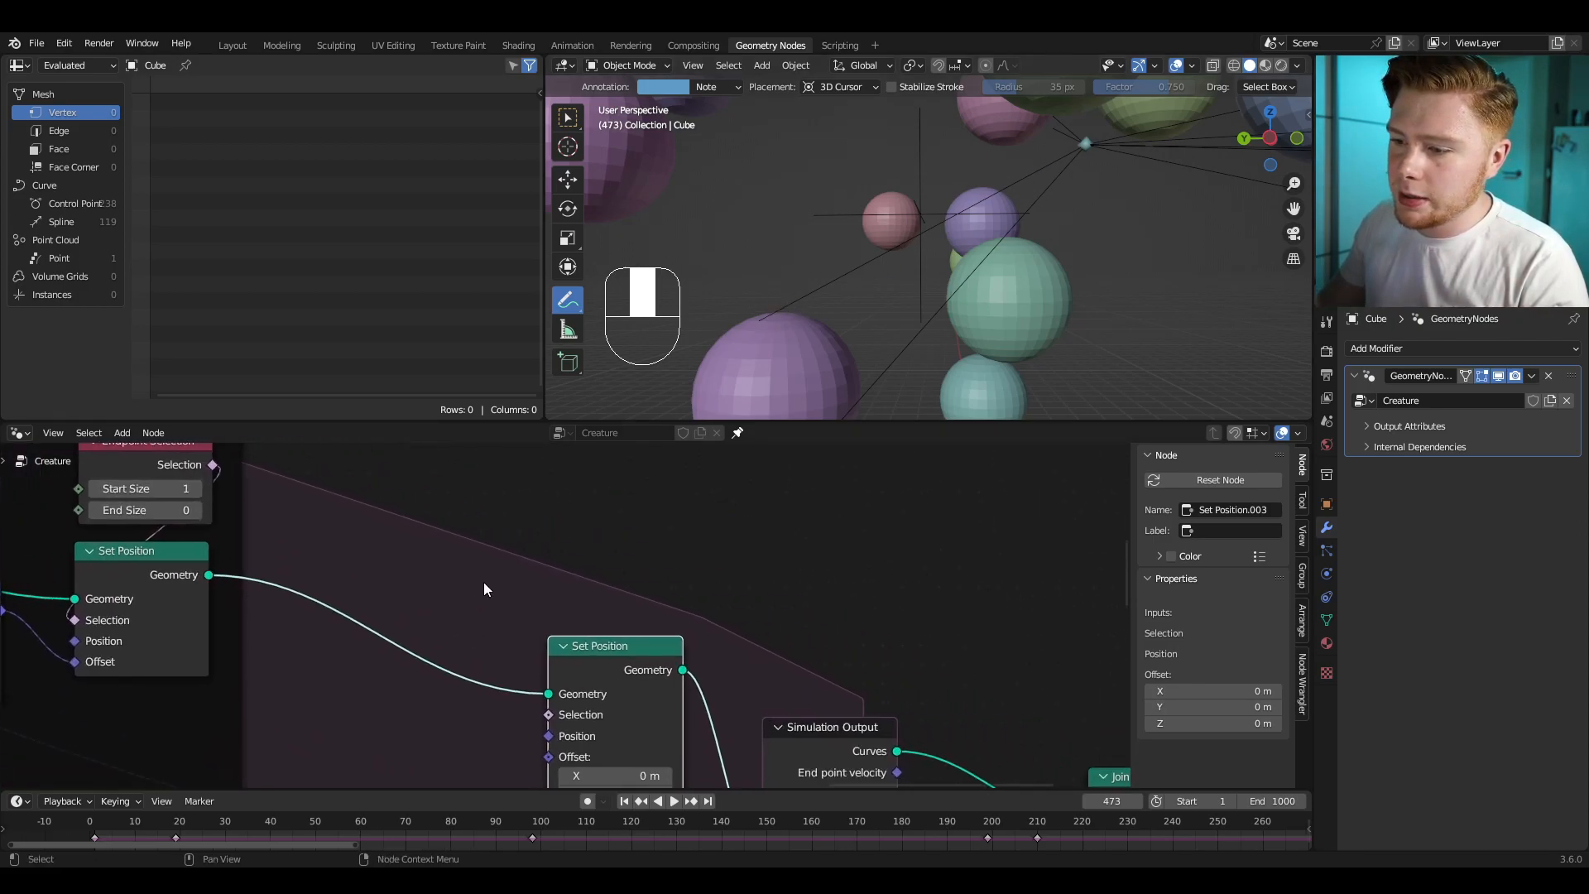
key("shift+a")
type("end")
key("Return")
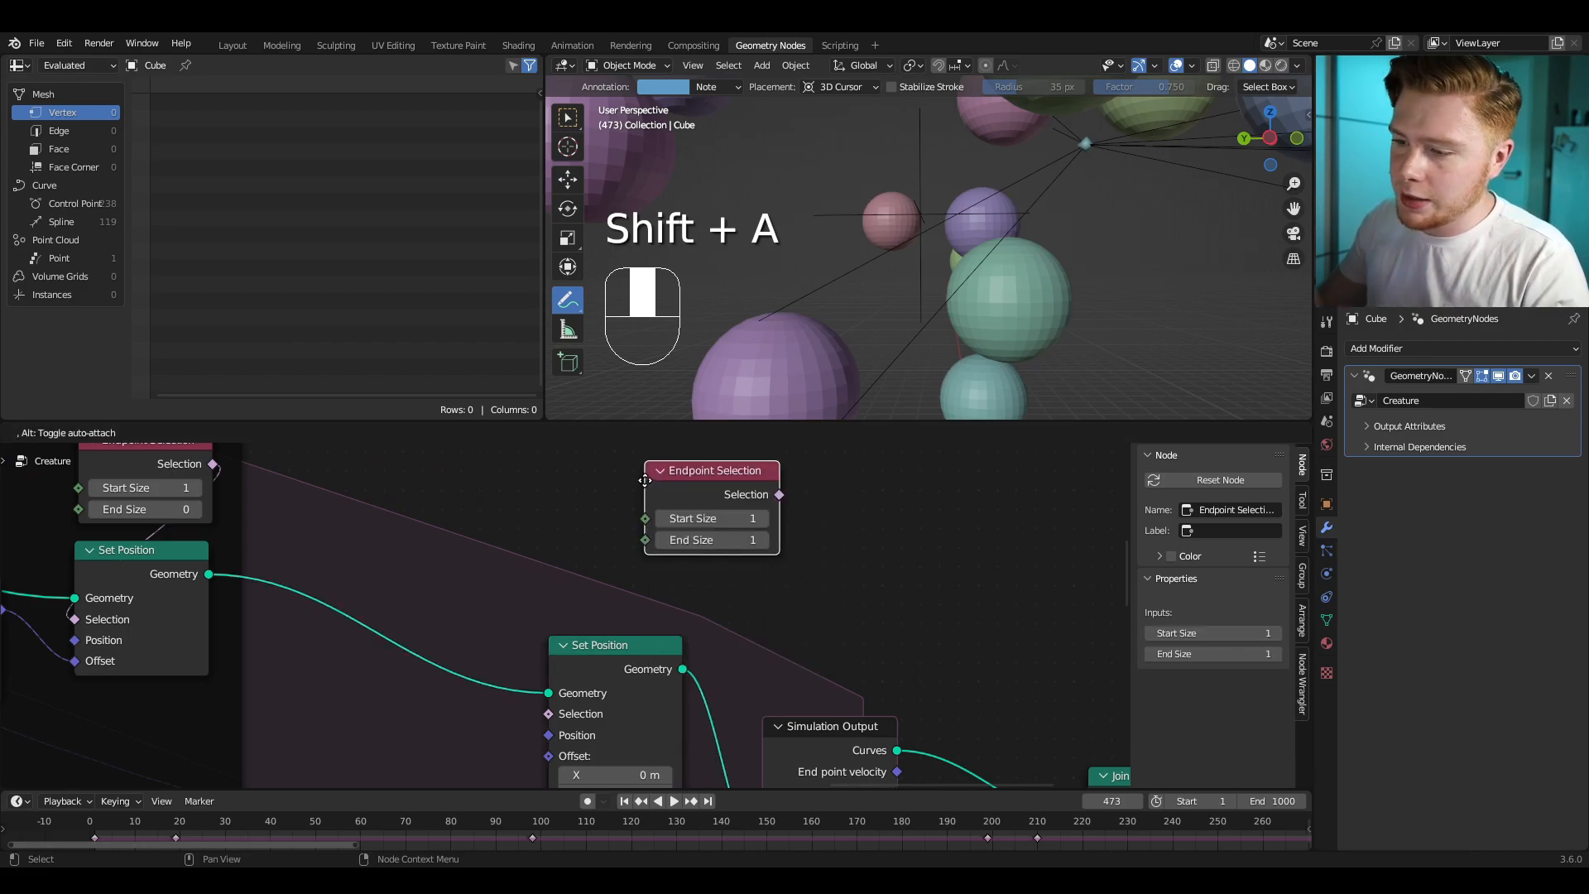
left_click(550, 529)
middle_click_drag(629, 575, 645, 522)
left_click_drag(697, 492, 564, 661)
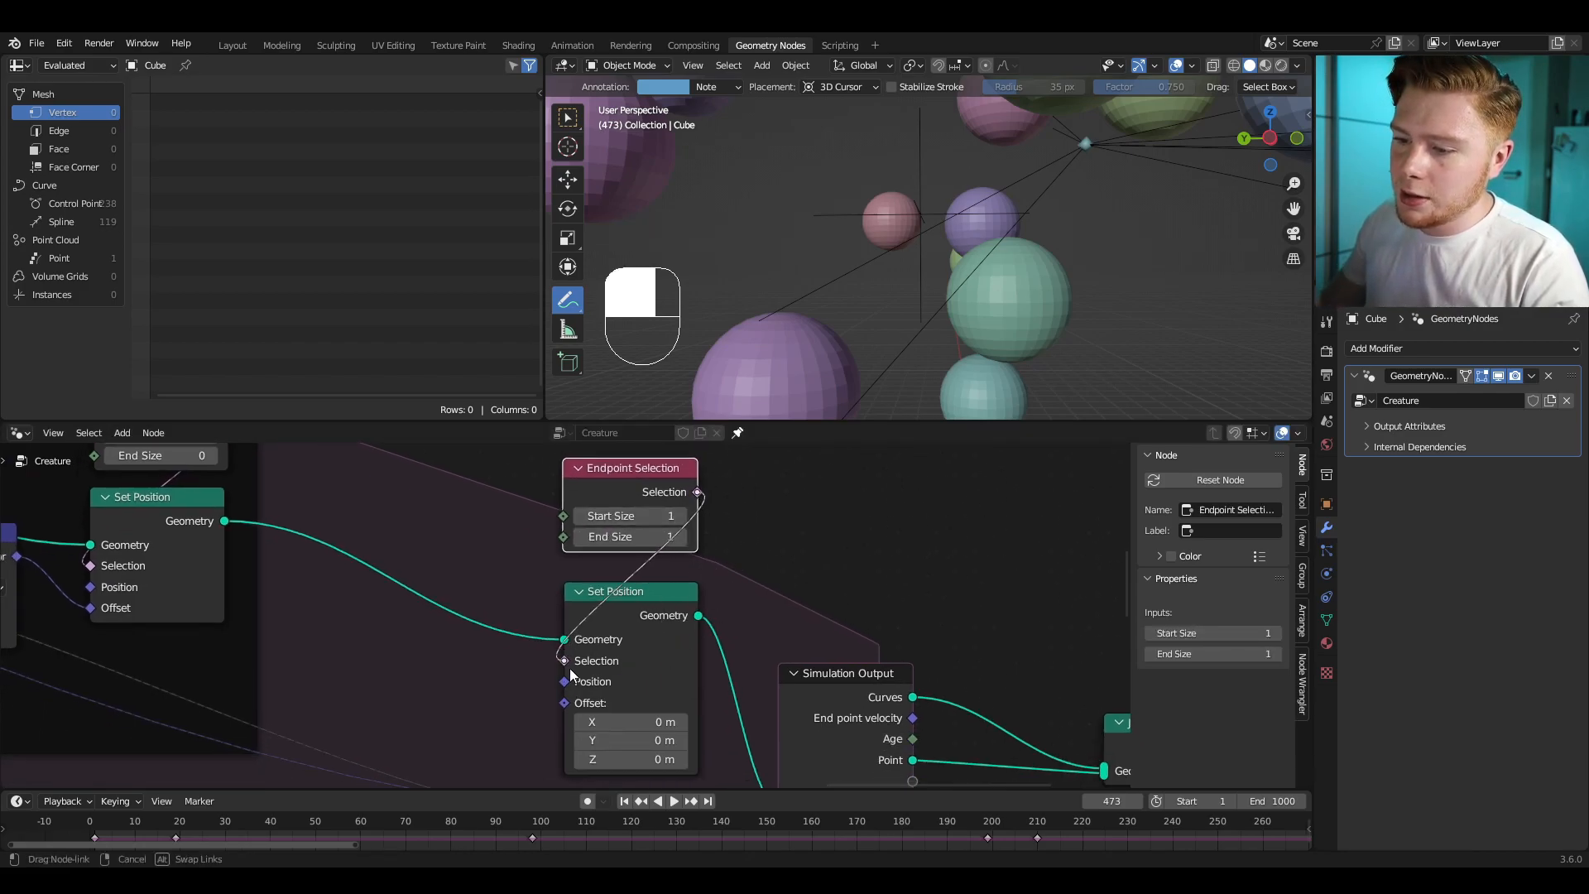
Step: Insert a Map Range node between the new Endpoint Selection and the Set Position's Selection
middle_click_drag(745, 529, 737, 704)
left_click_drag(625, 642, 626, 447)
key("shift+a")
type("map")
key("Return")
left_click(575, 544)
middle_click_drag(739, 677, 717, 607)
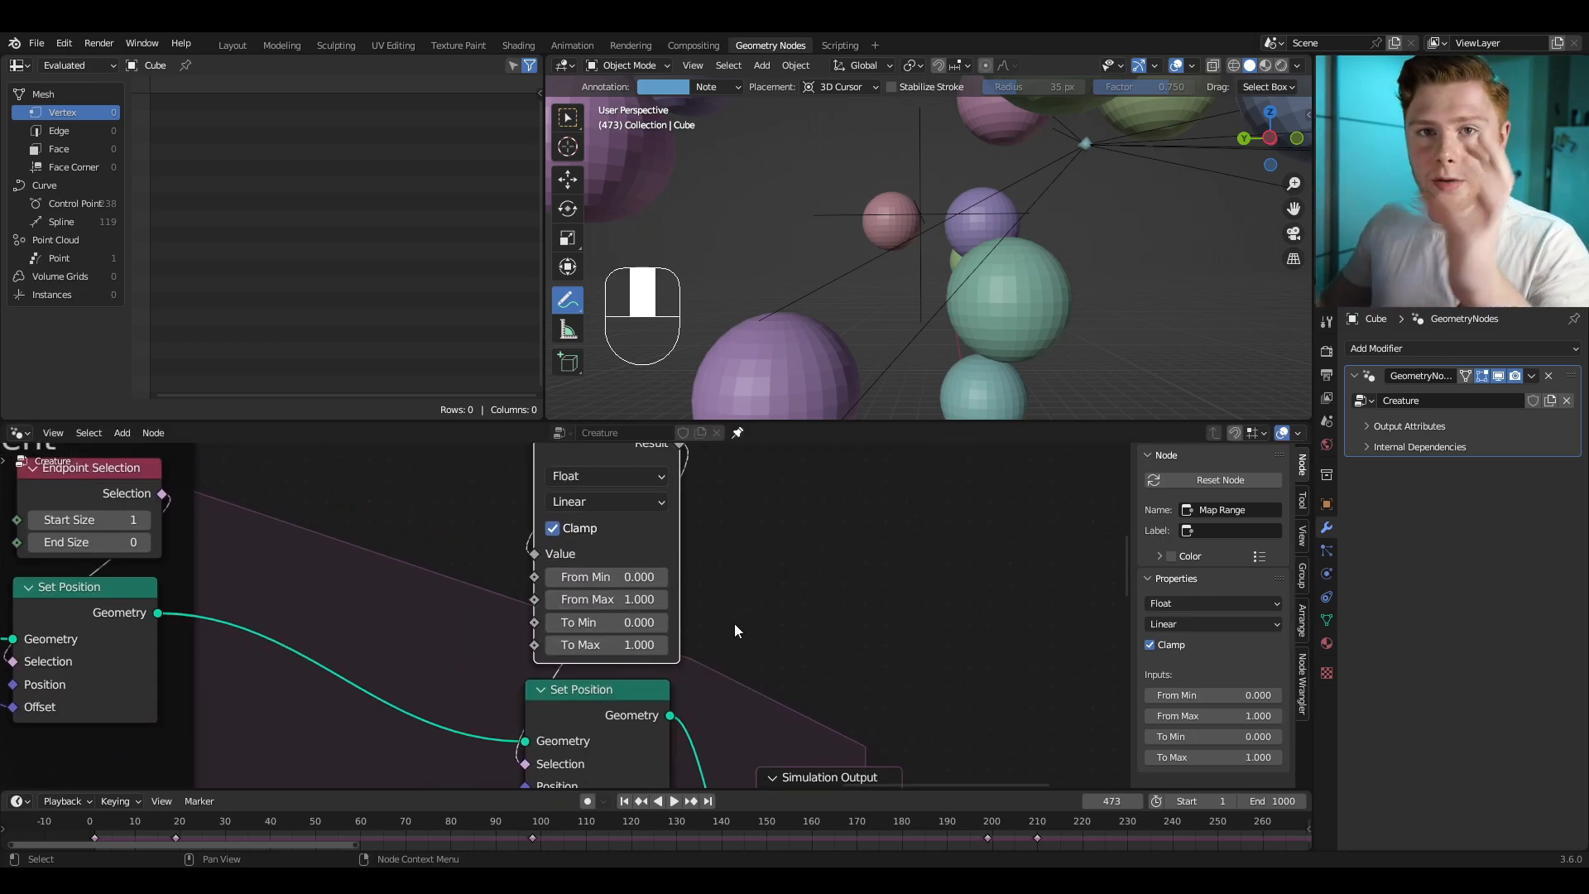
Step: Invert the selection by setting the Map Range's To Min to 1 and To Max to 0
left_click(629, 626)
type("1")
key("Return")
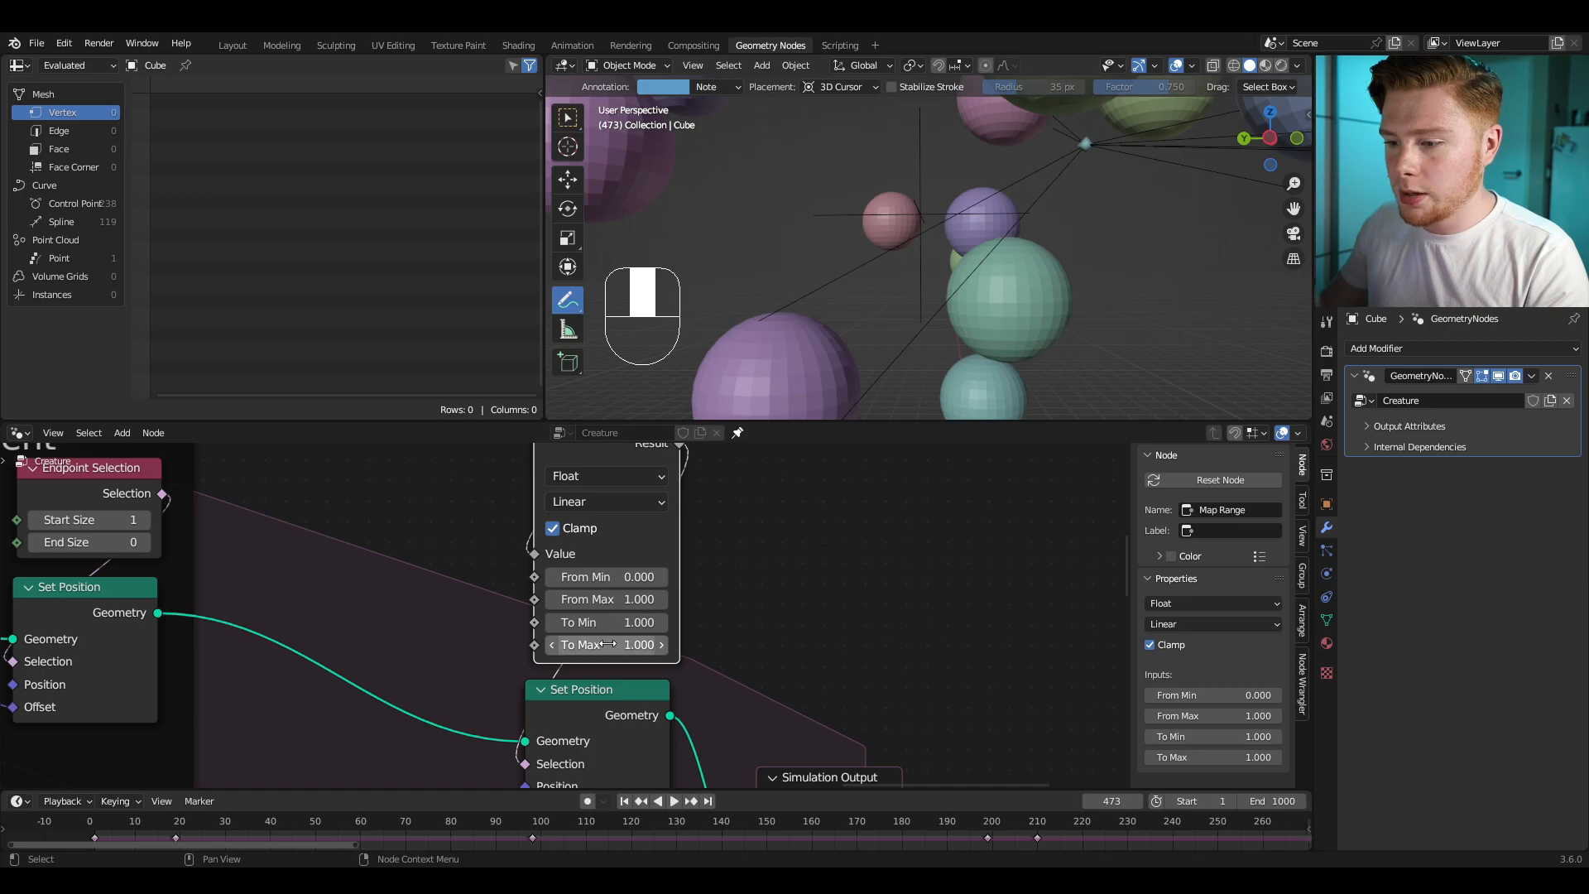
left_click(620, 645)
type("0")
key("Return")
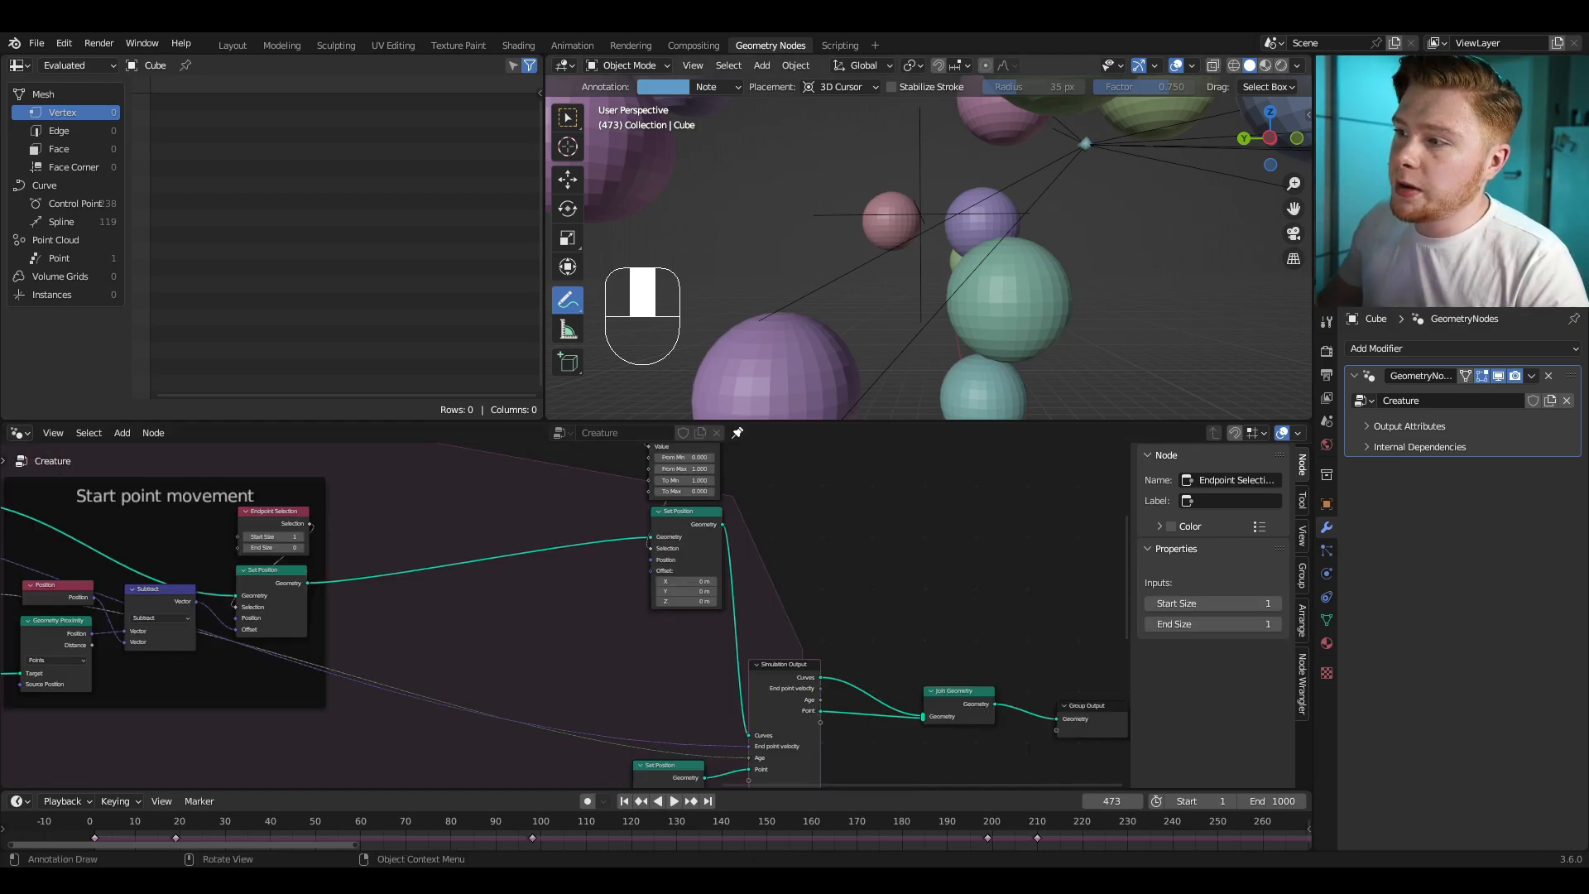
Step: Add a new simulation state item after End point velocity on the Simulation Output
middle_click_drag(536, 617, 550, 608)
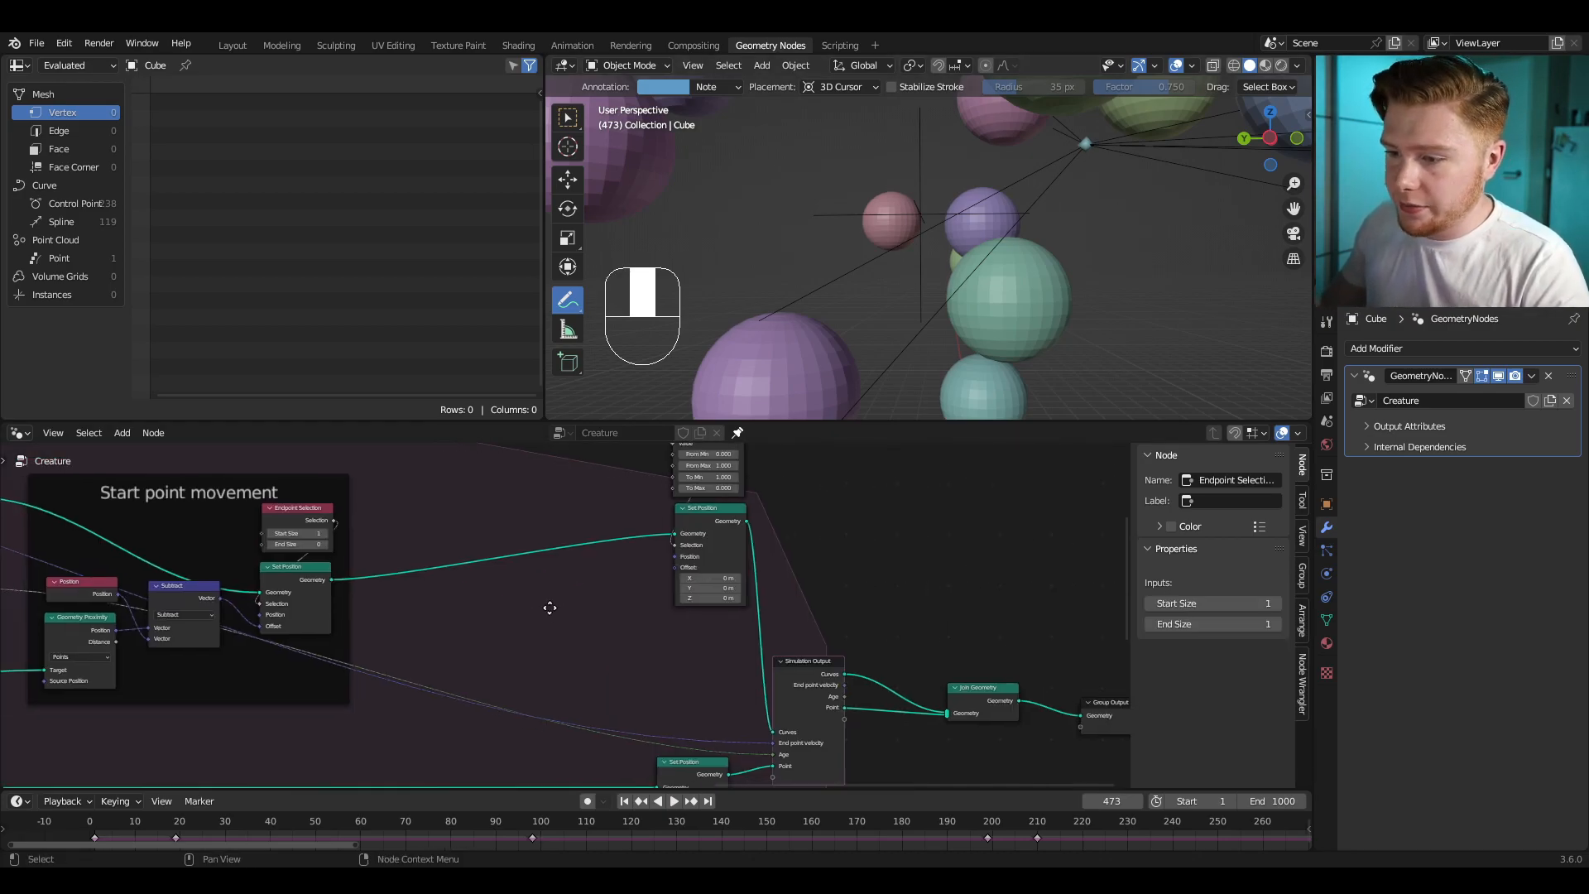
middle_click_drag(687, 667, 601, 597)
scroll(601, 596, "up", 4)
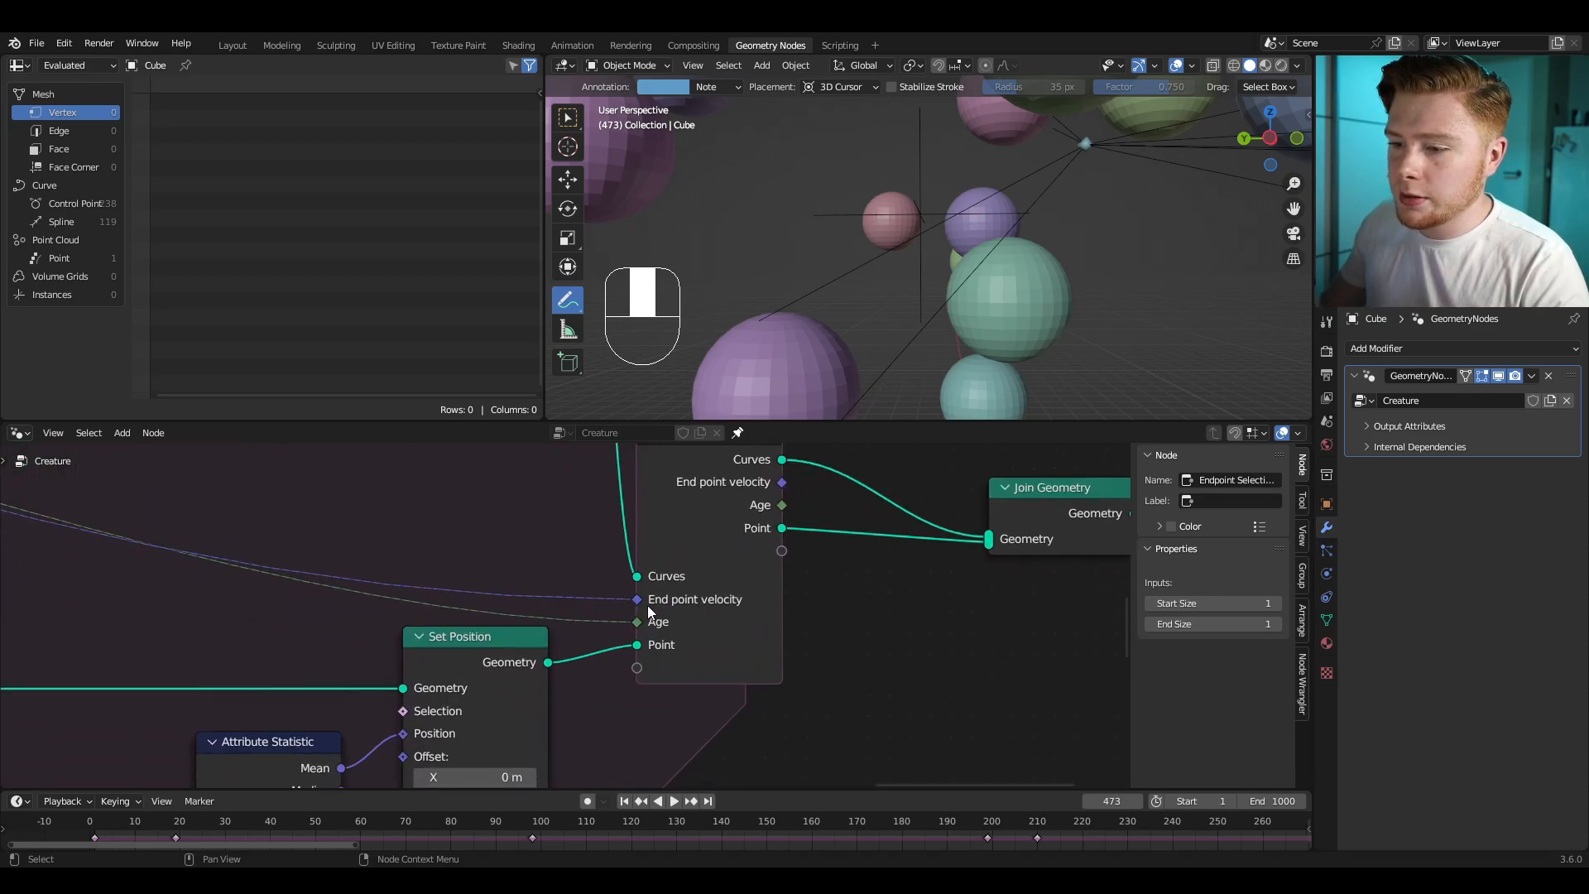
middle_click_drag(702, 489, 685, 555)
left_click(703, 511)
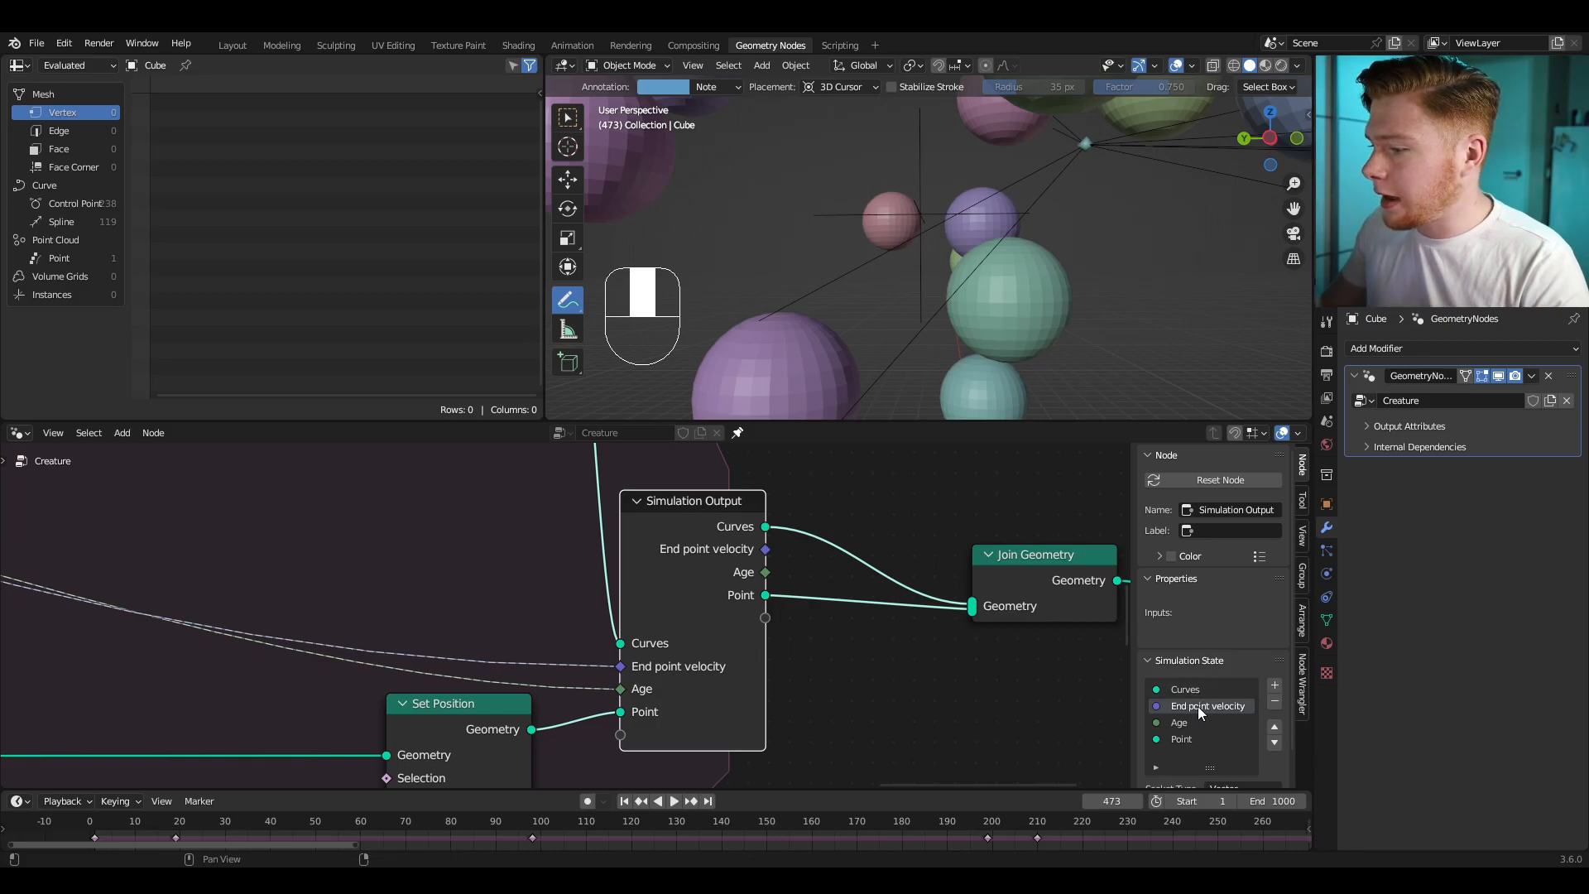
left_click(1275, 689)
scroll(1195, 725, "down", 2)
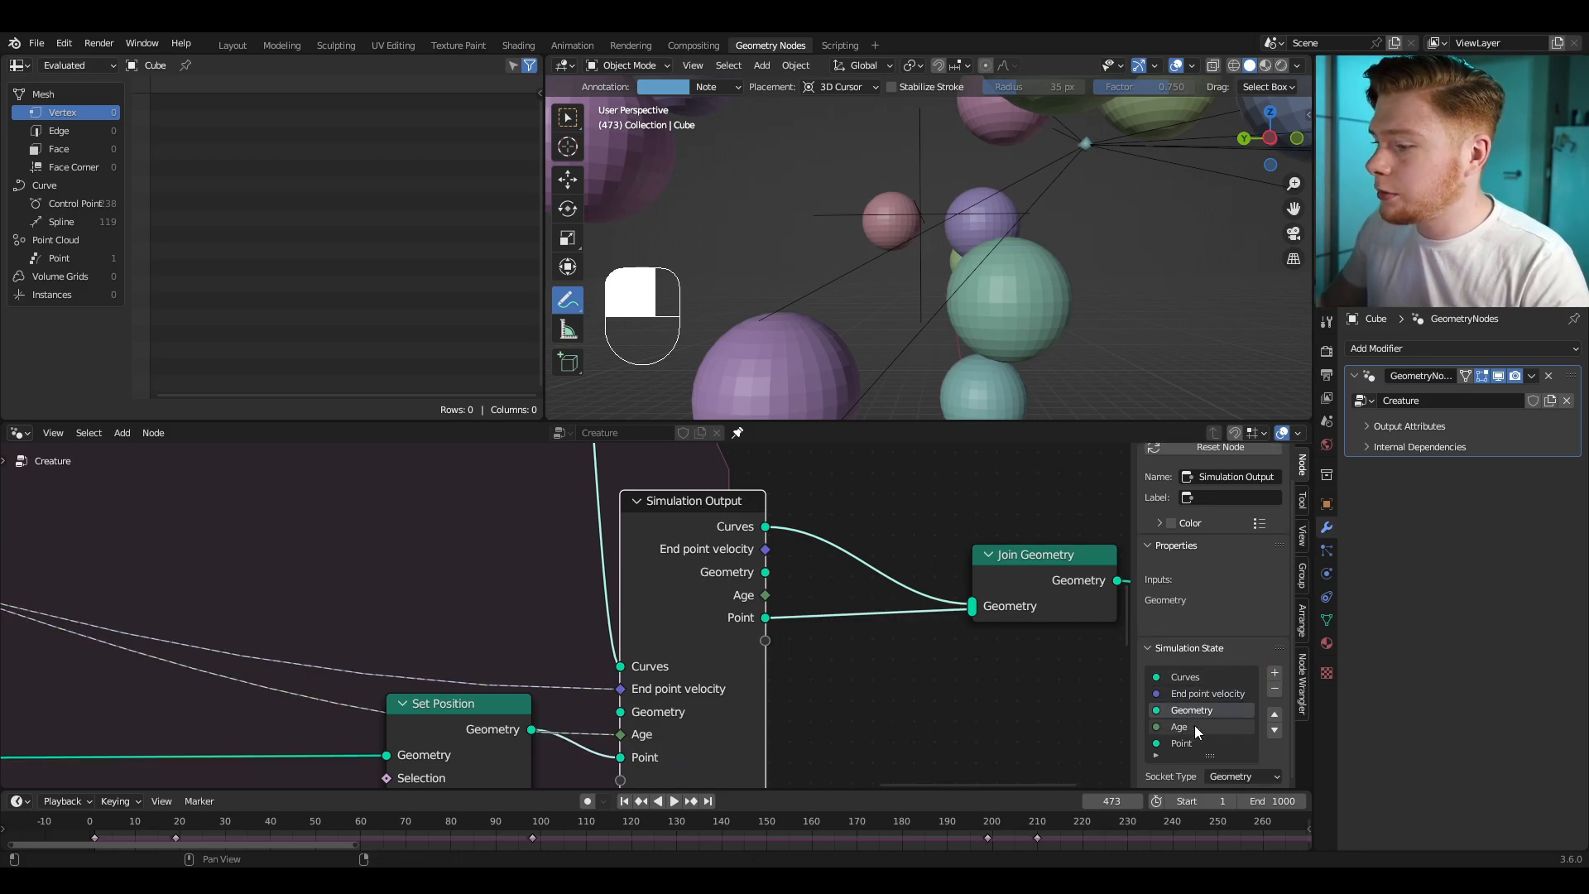
Step: Rename the new simulation state item to "Middle point velocity" and set its socket type to Vector
double_click(1188, 709)
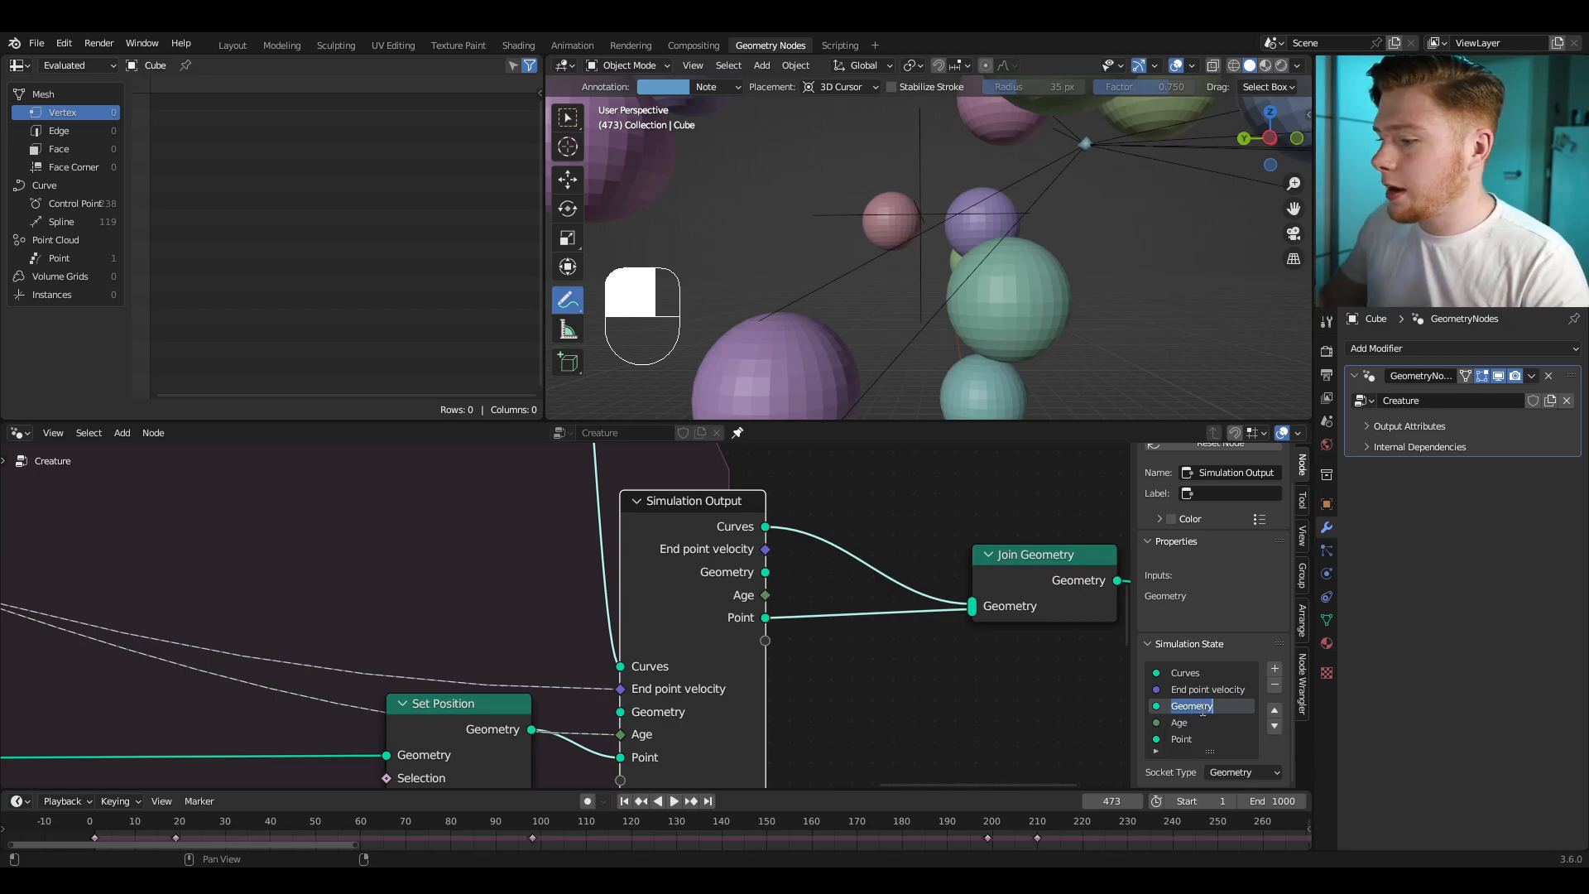
type("Middle poin")
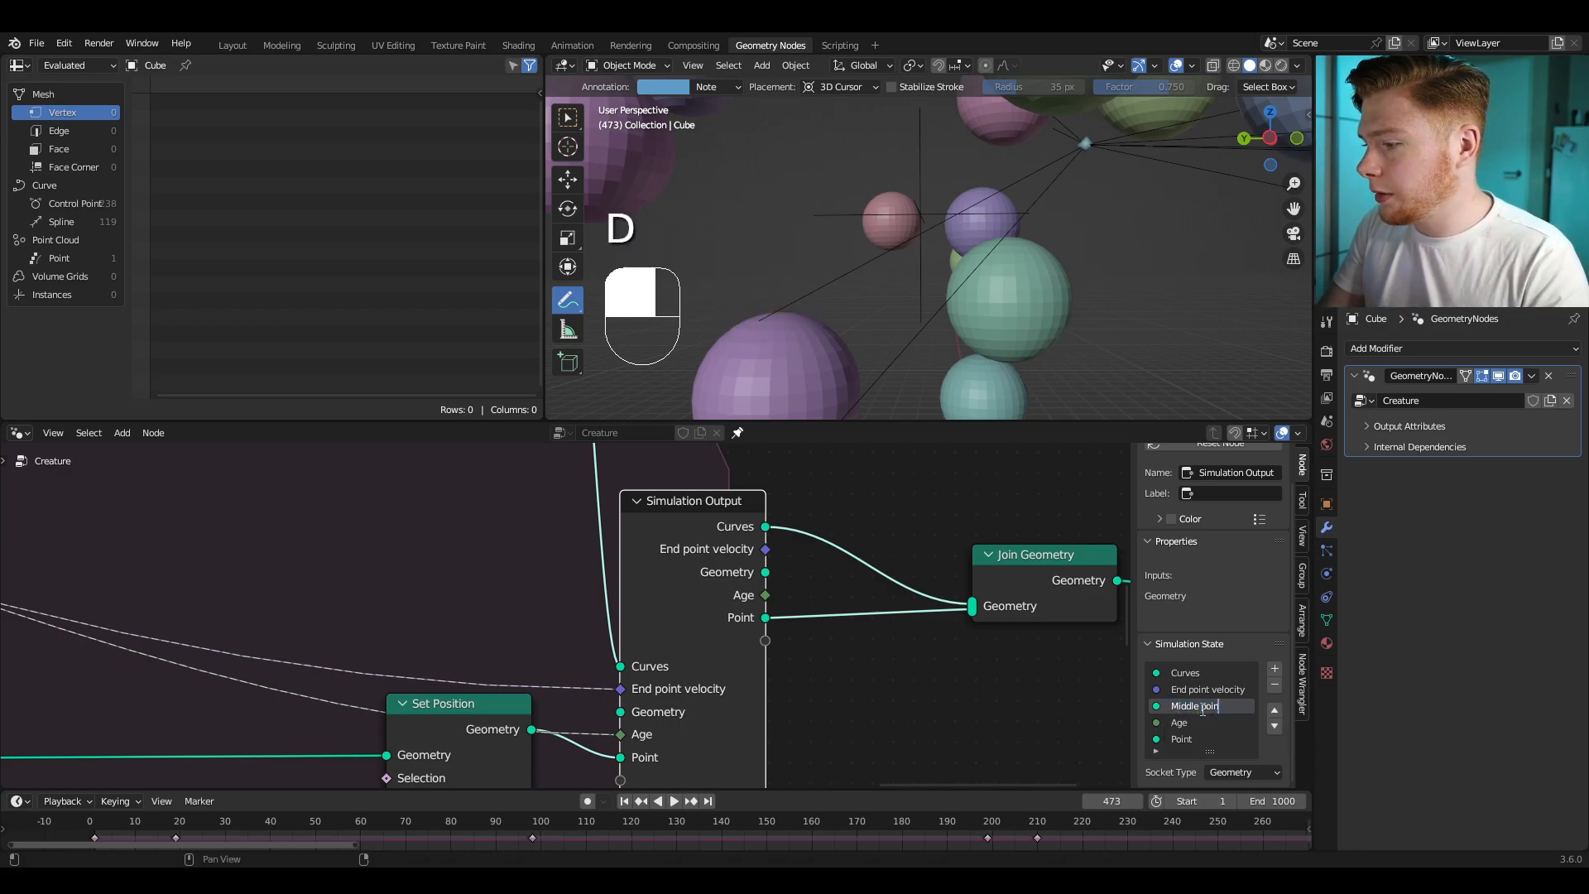
type("t velocity")
key("Return")
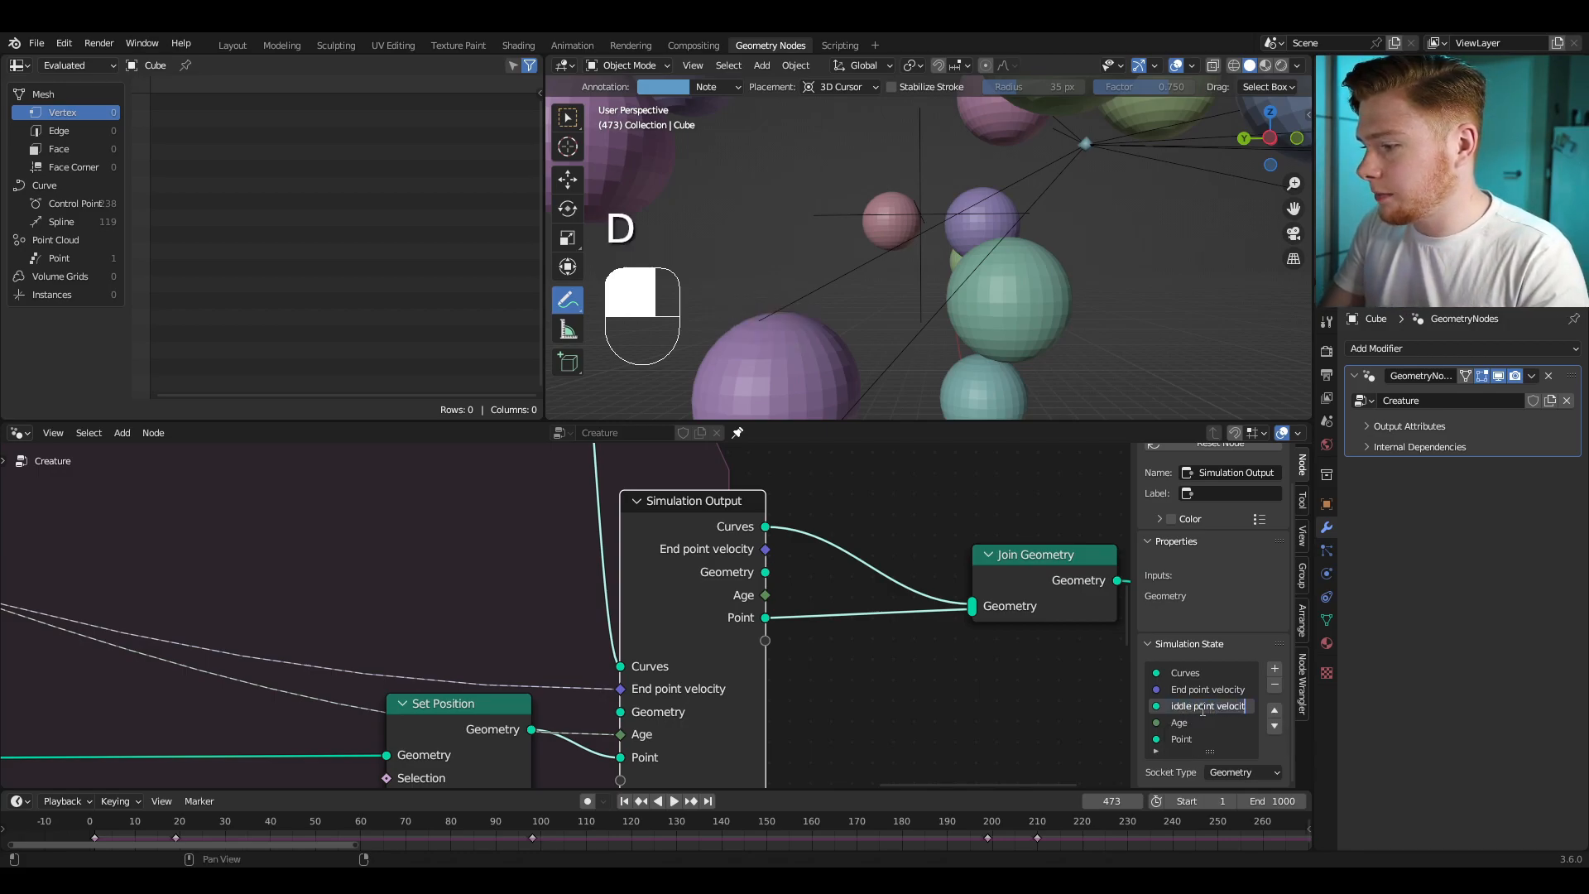
left_click(1225, 769)
left_click(1229, 704)
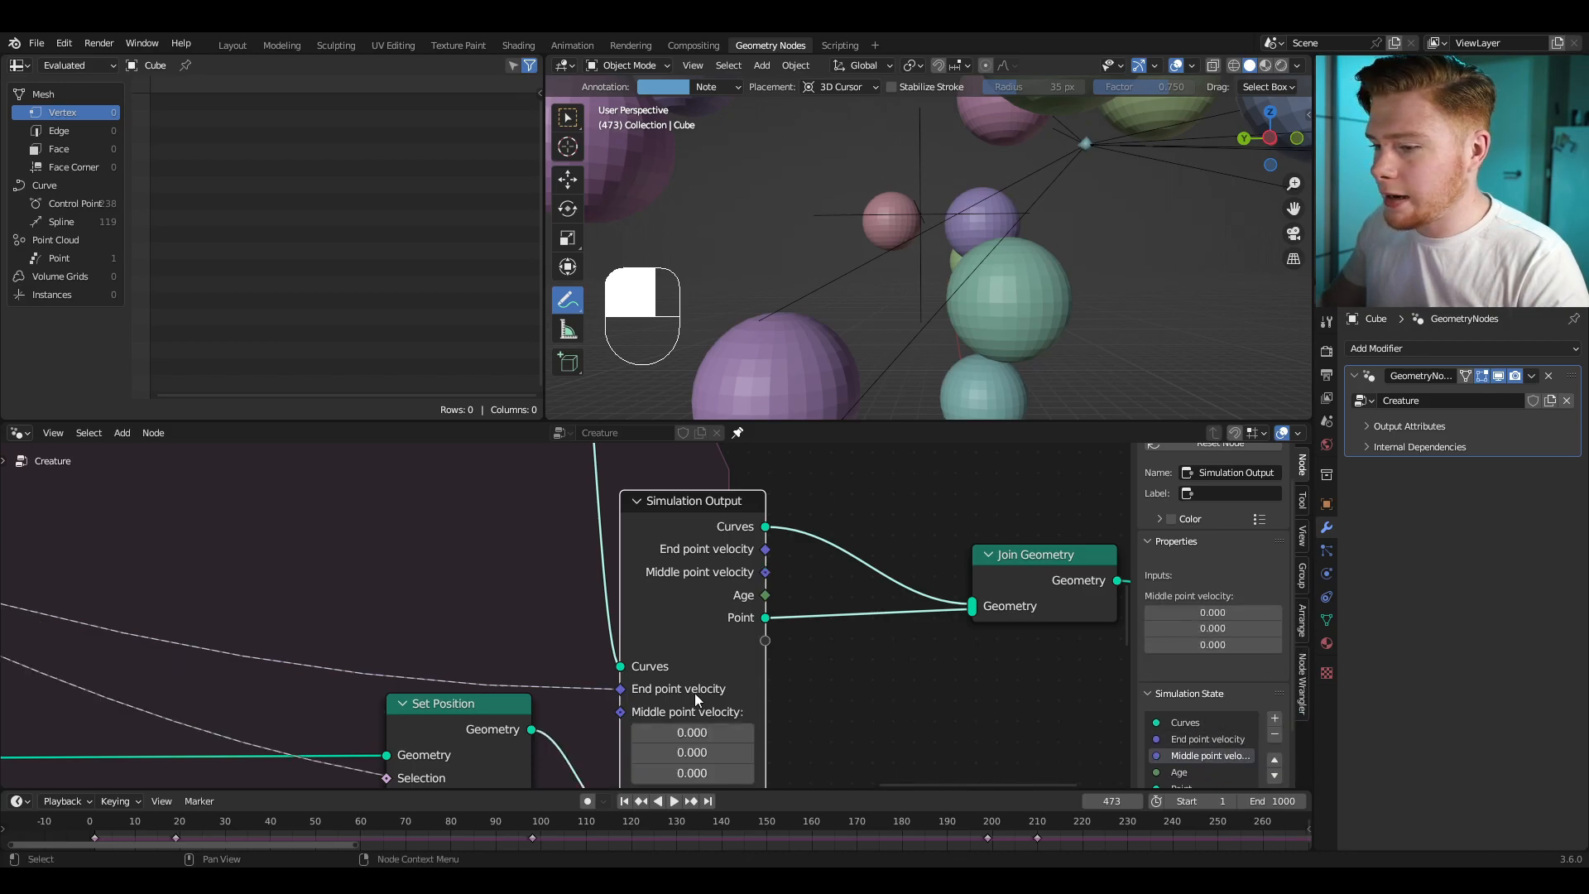
Step: Connect the Simulation Input's Middle point velocity to the Offset of the Set Position before the Simulation Output
scroll(359, 649, "down", 3)
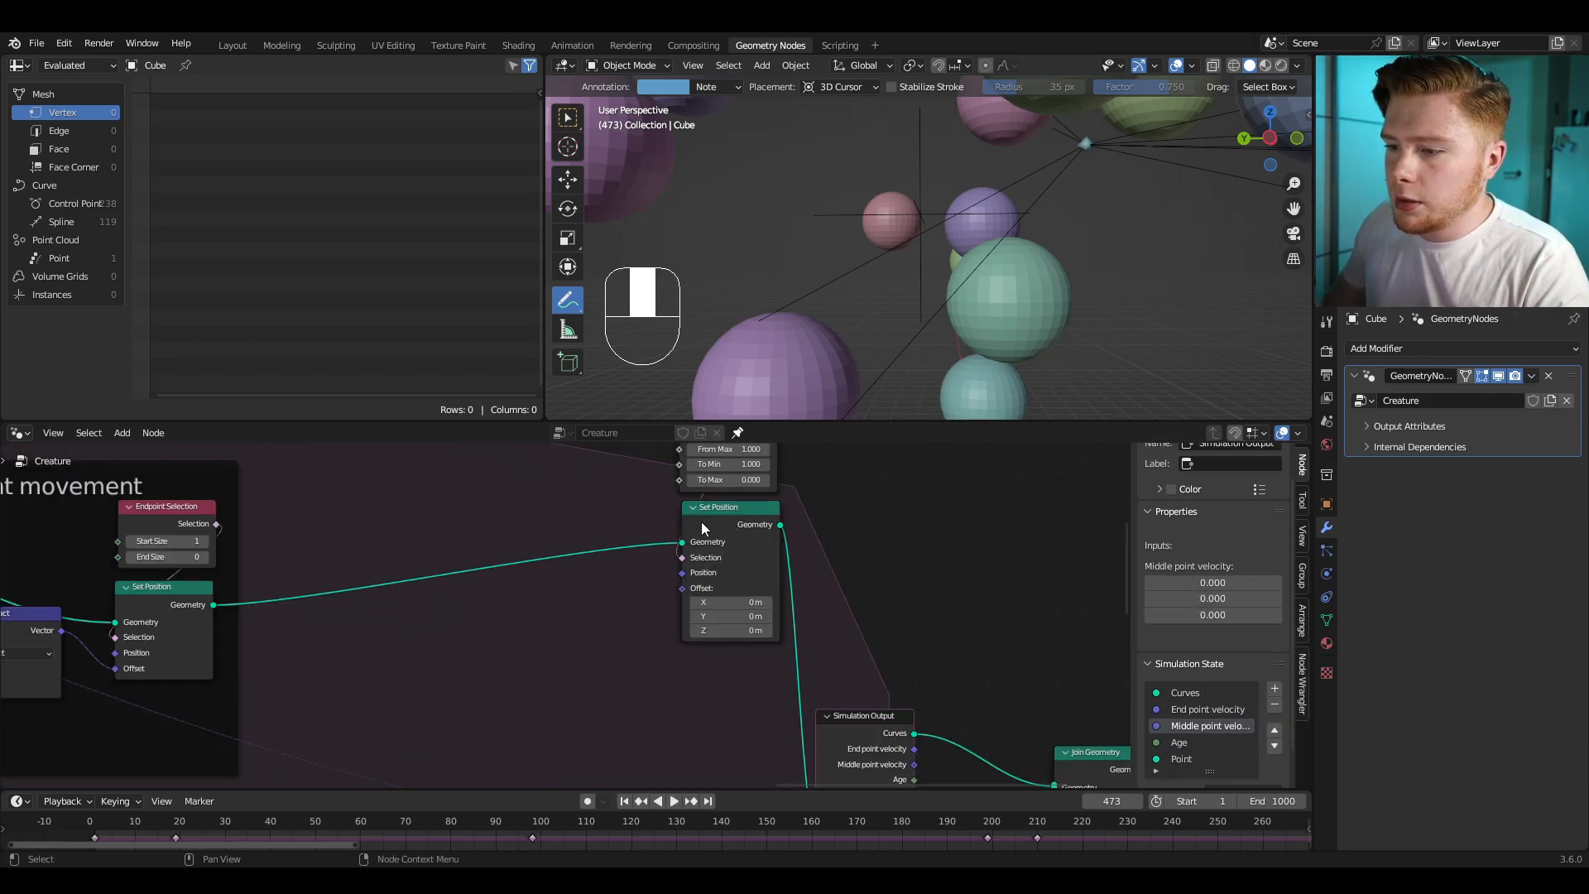
scroll(668, 600, "down", 8)
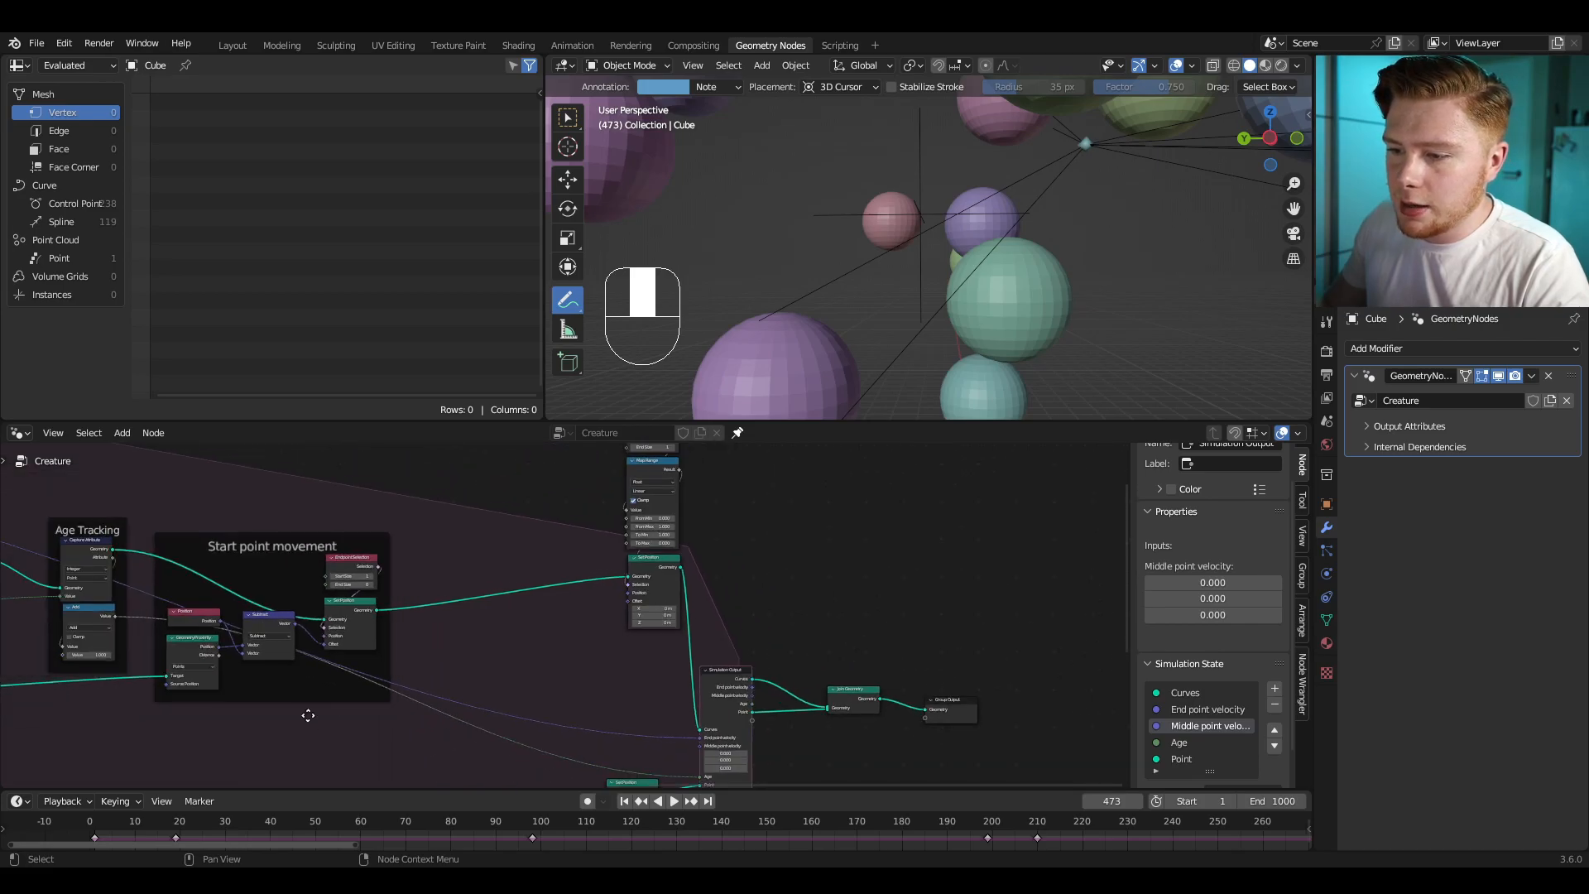
middle_click_drag(303, 712, 640, 614)
scroll(639, 614, "down", 4)
middle_click_drag(479, 650, 1294, 568)
scroll(596, 577, "up", 9)
middle_click_drag(343, 563, 371, 604)
scroll(572, 568, "down", 2)
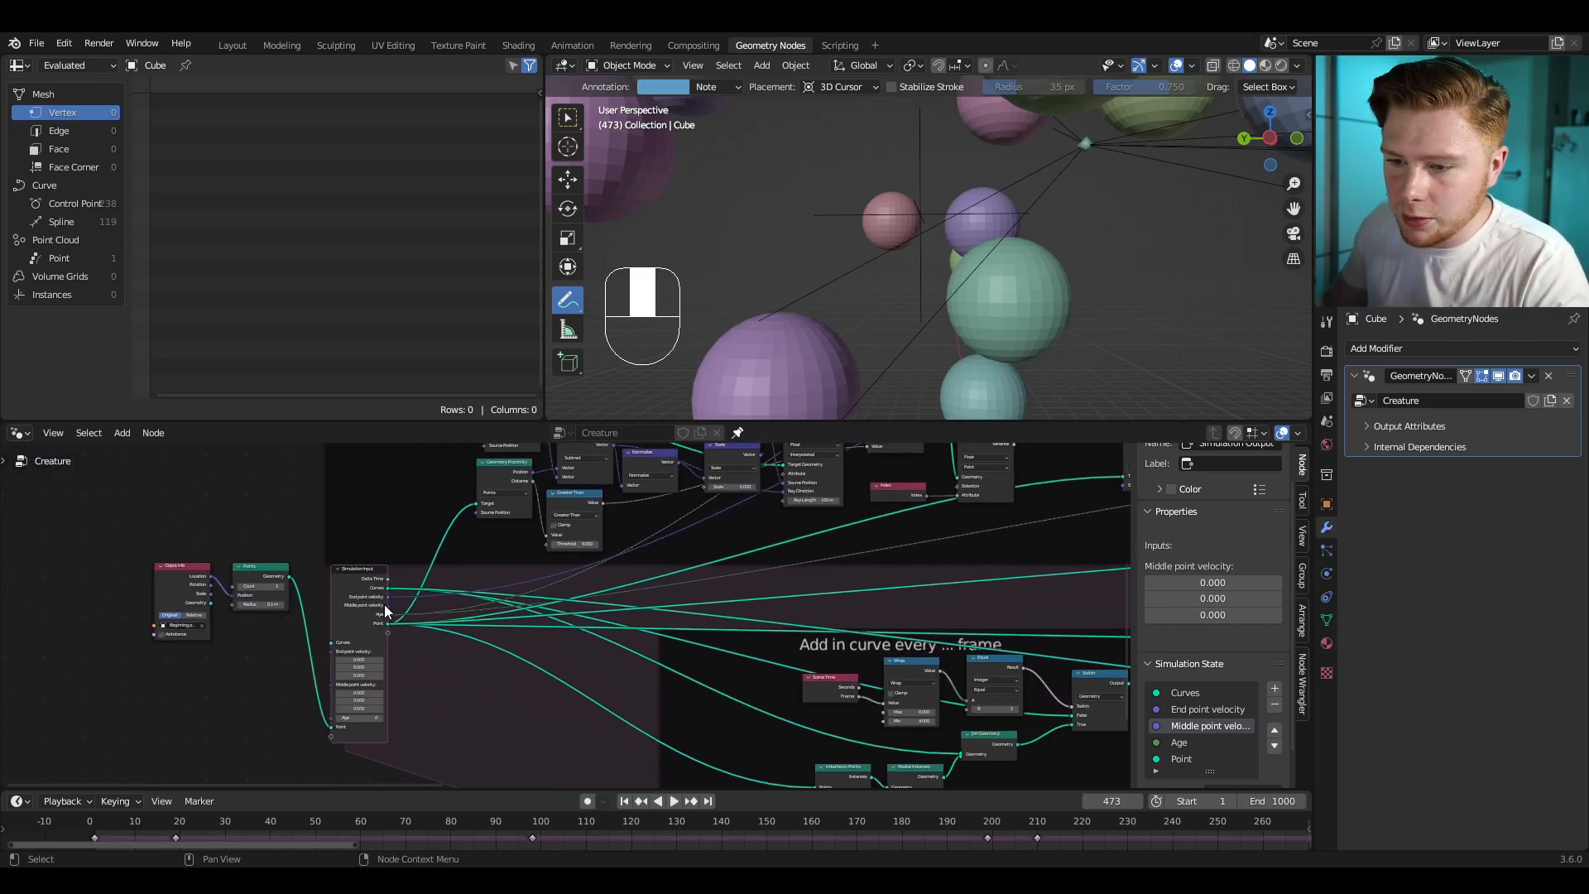
left_click_drag(384, 604, 847, 514)
scroll(920, 611, "down", 1)
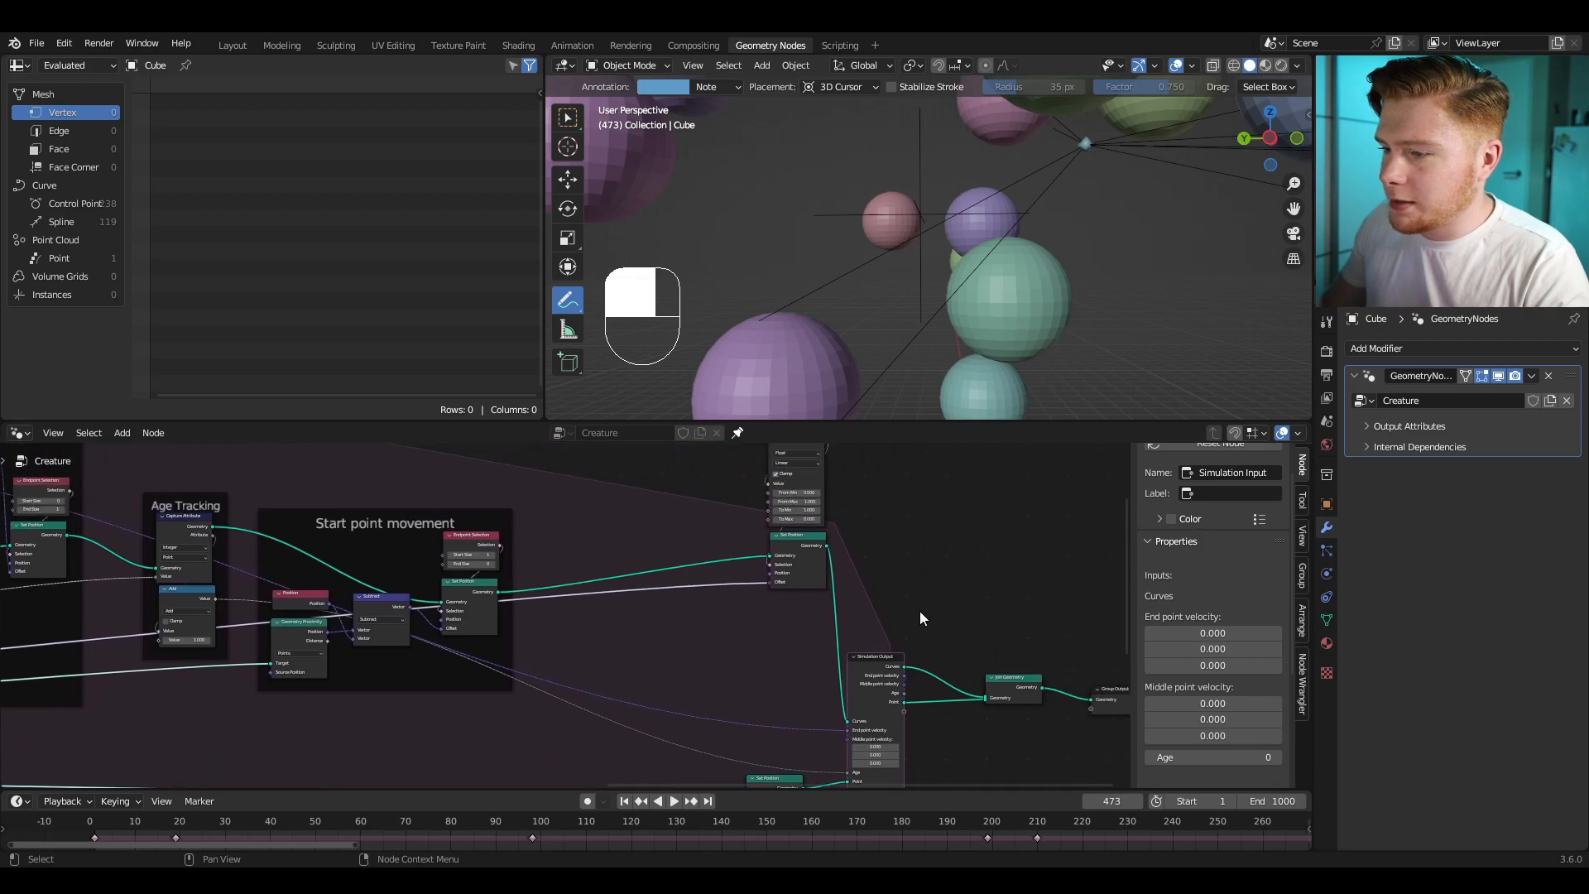
Step: Insert a Vector Math Add node between Middle point velocity and the Set Position's Offset
scroll(565, 594, "up", 5)
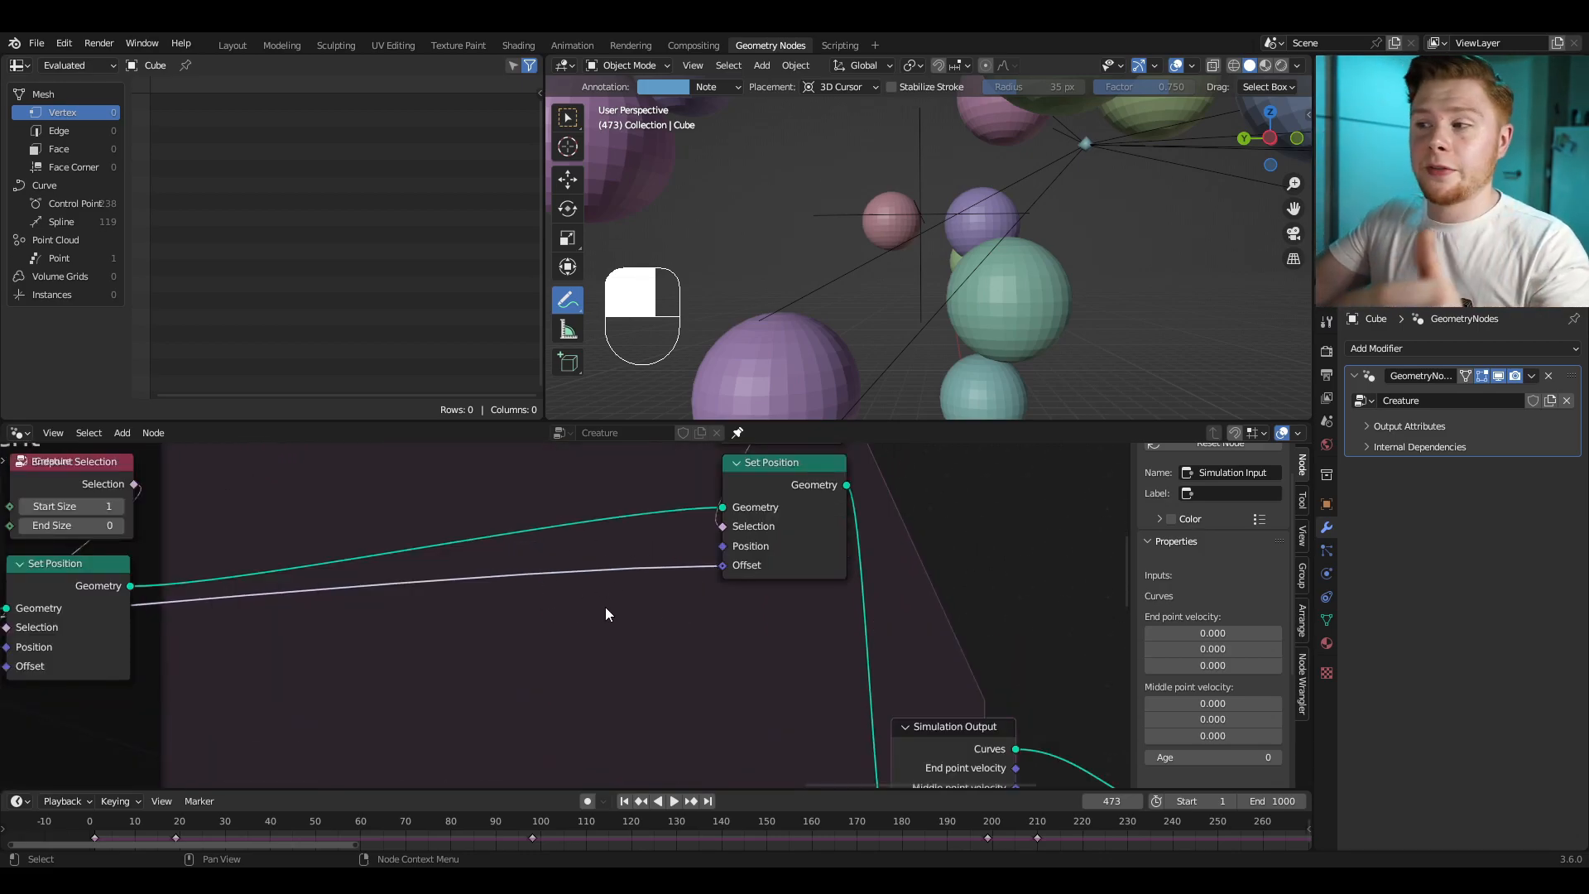
key("shift")
key("shift+a")
left_click(583, 536)
type("vm")
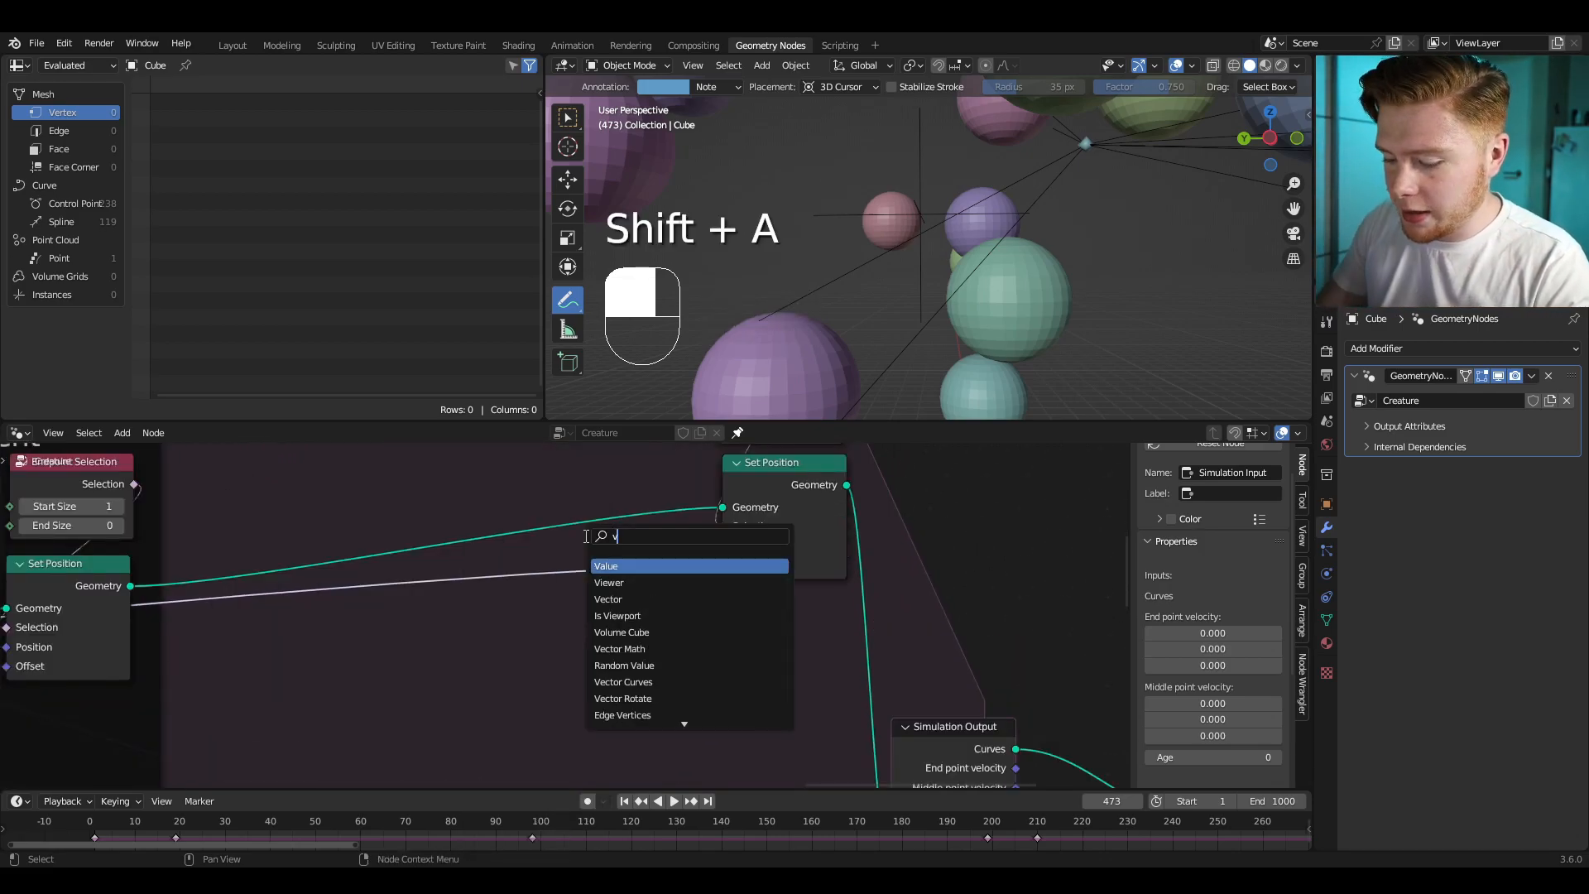
key("Return")
left_click(585, 535)
Step: Set the Z value of the Add node's second vector to -0.04 and play the simulation
scroll(649, 625, "up", 3)
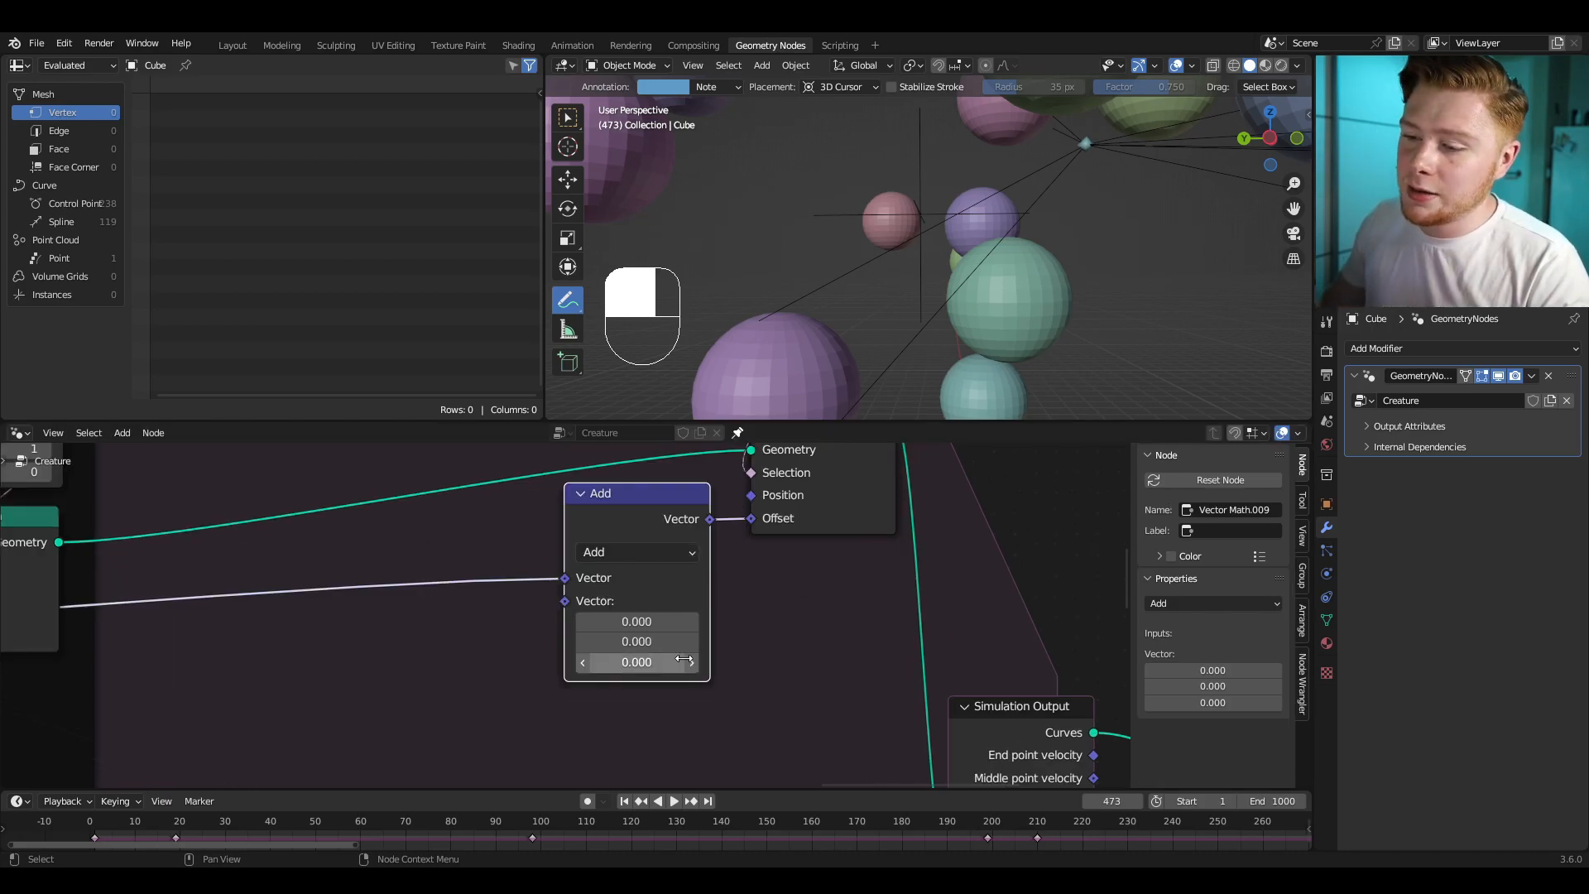
left_click(649, 625)
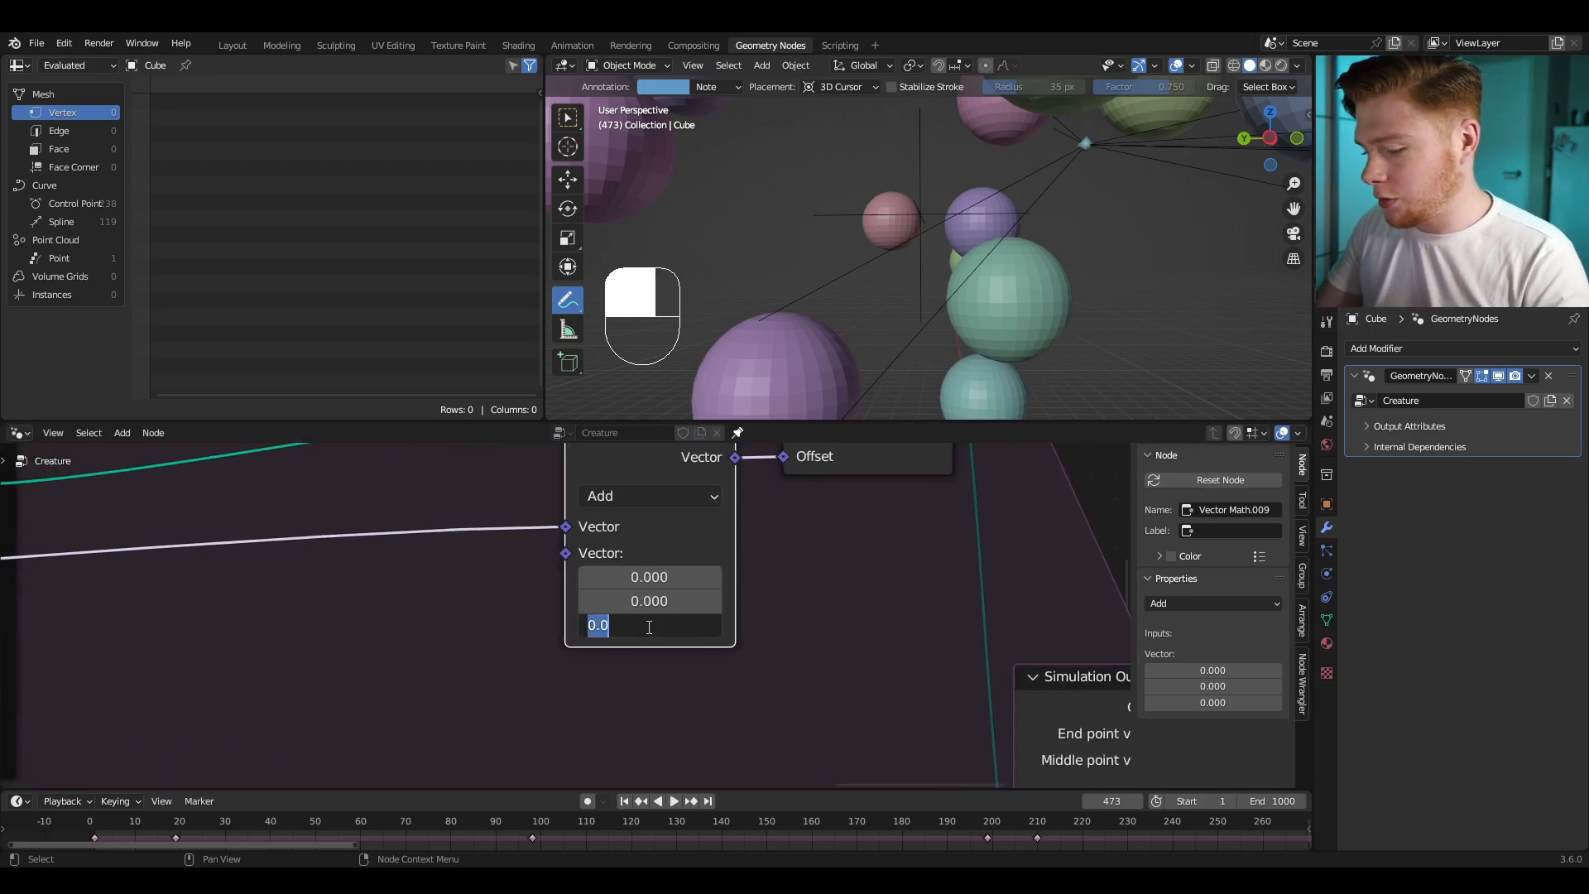
key("BackSpace")
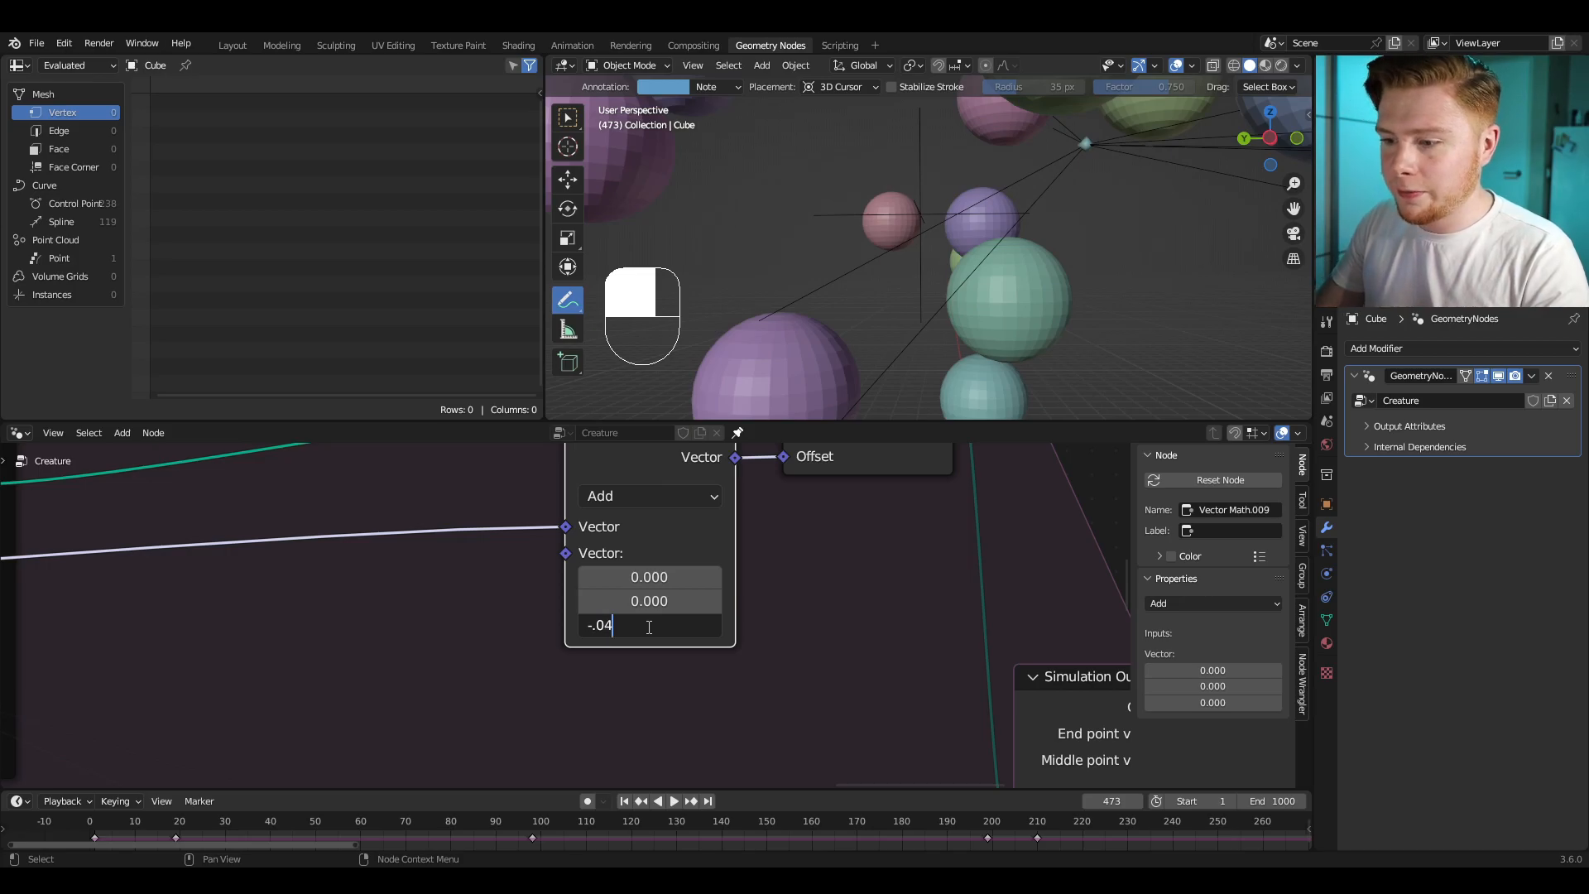
type("-.04")
key("Return")
middle_click(72, 831)
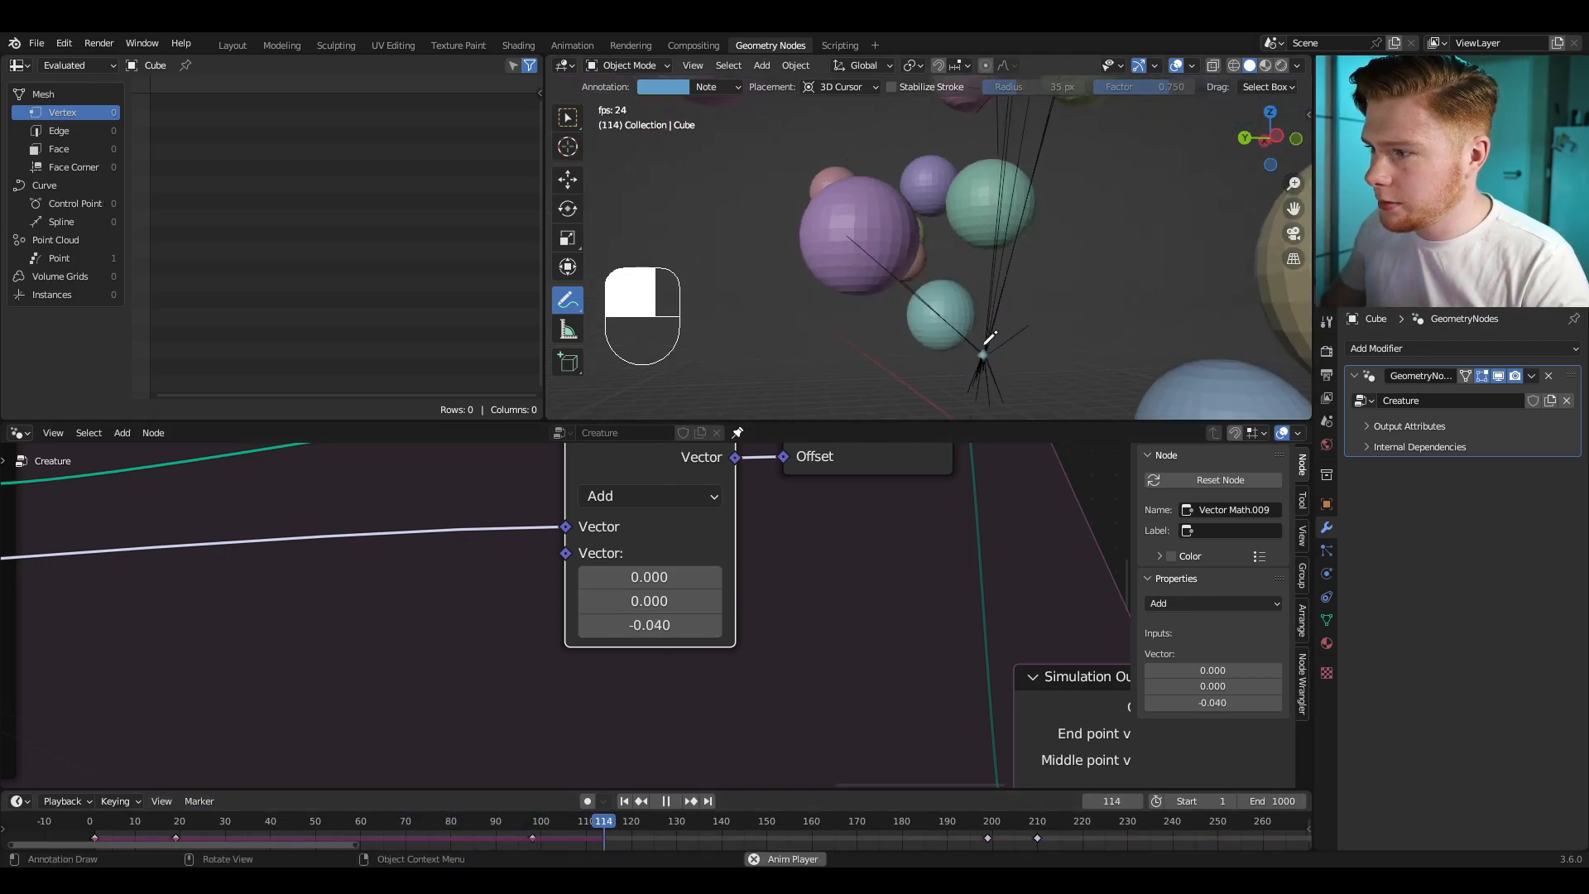
Step: Stop playback and move the Add node, Set Position, Simulation Output and final output nodes farther away from the Start point movement frame
key("space")
scroll(561, 528, "down", 4)
scroll(632, 545, "up", 2)
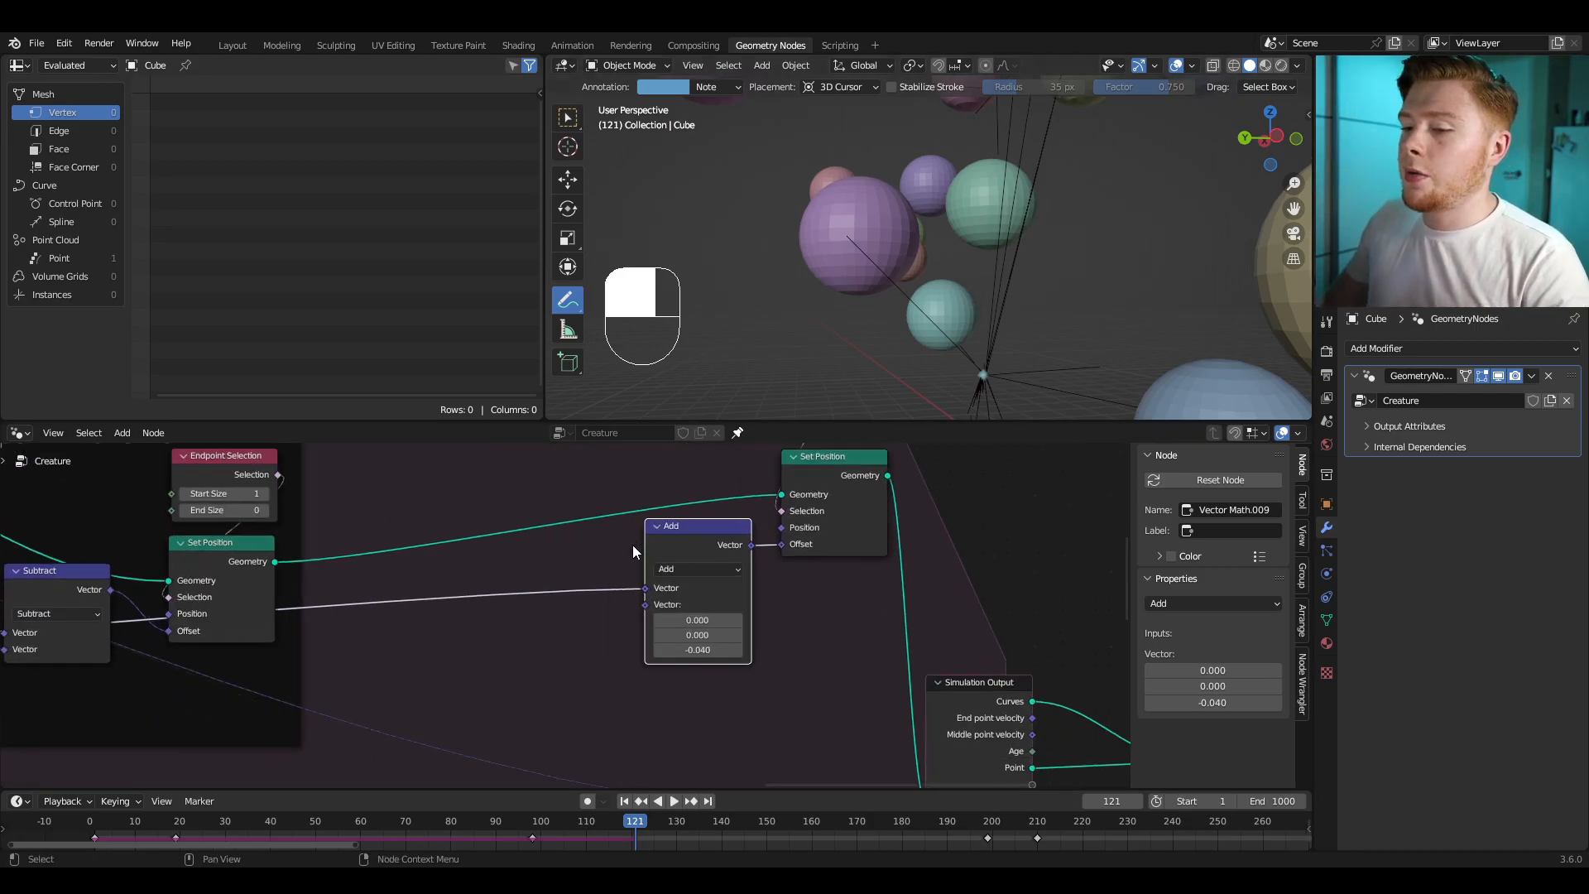
scroll(632, 544, "up", 1)
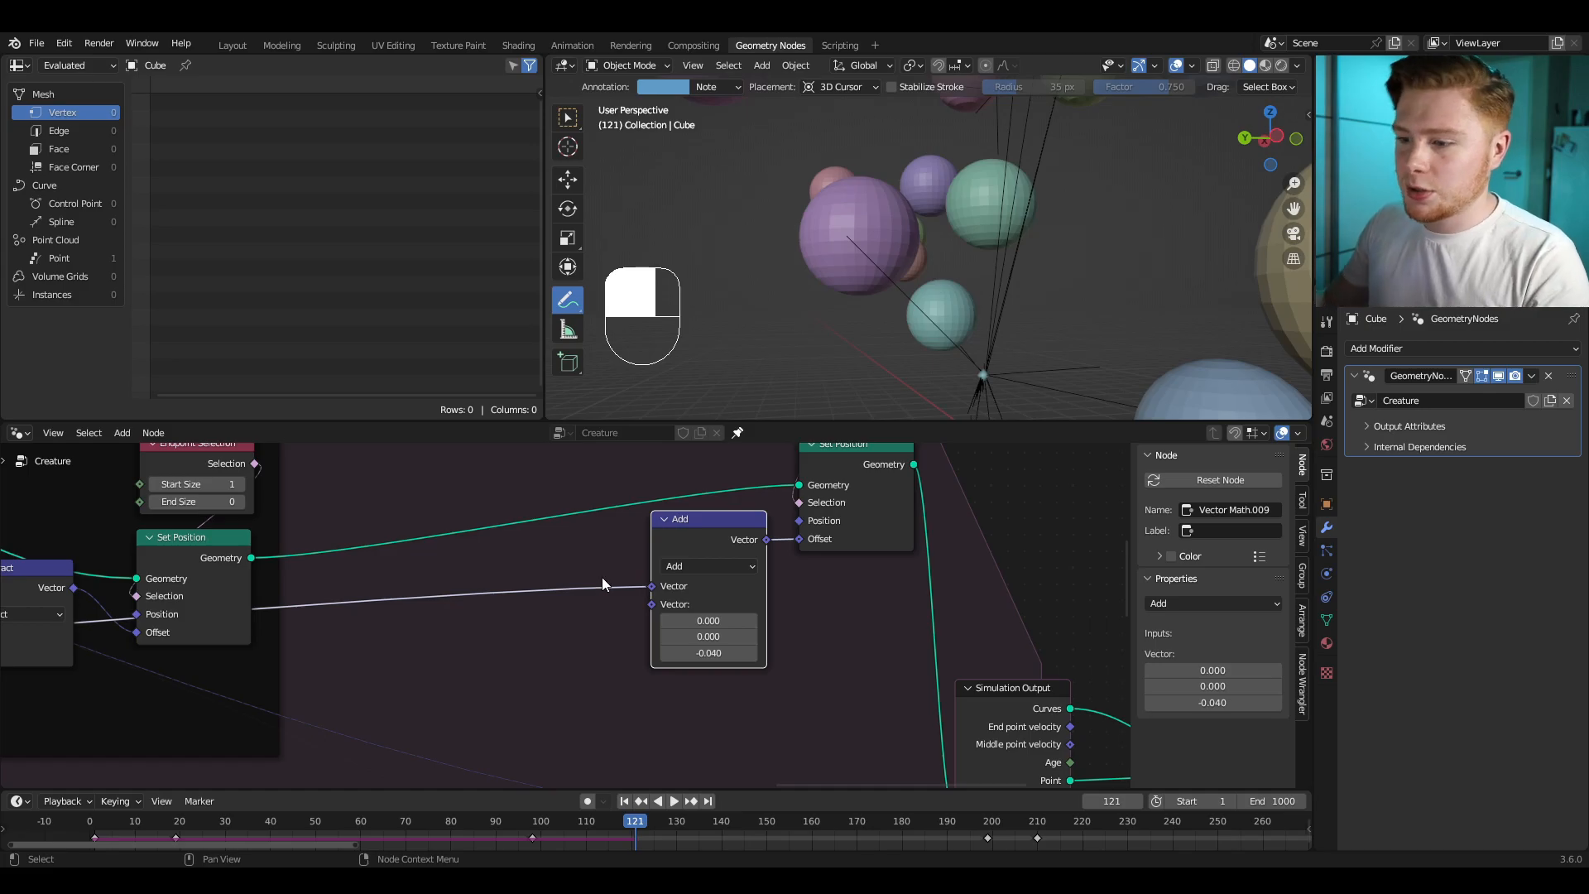
scroll(659, 540, "down", 4)
scroll(515, 610, "down", 4)
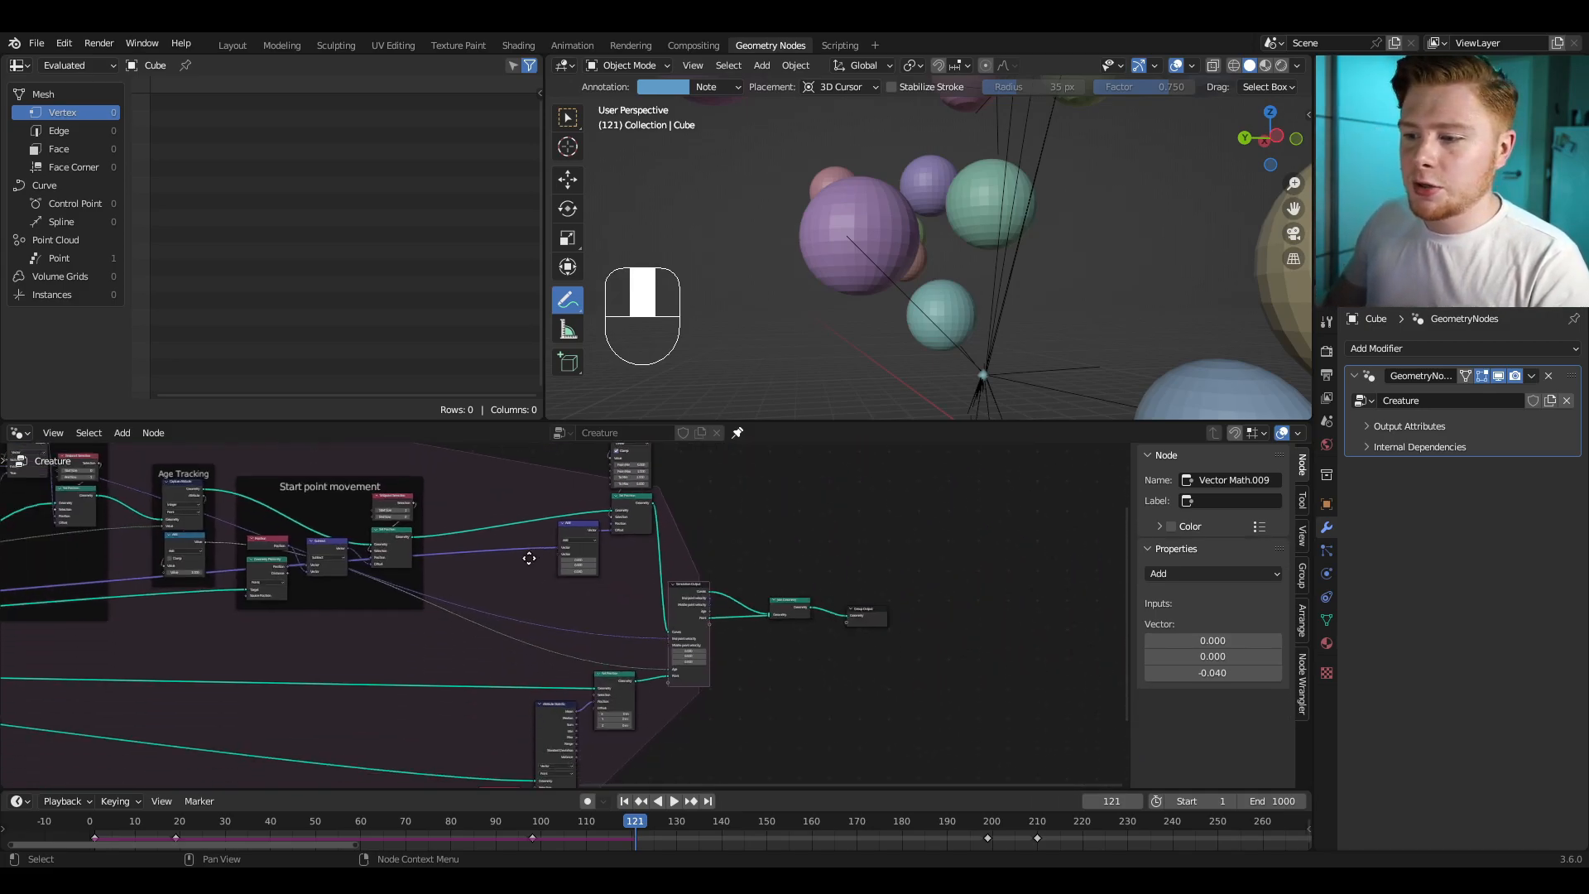
left_click_drag(488, 497, 709, 687)
left_click(725, 604, "shift")
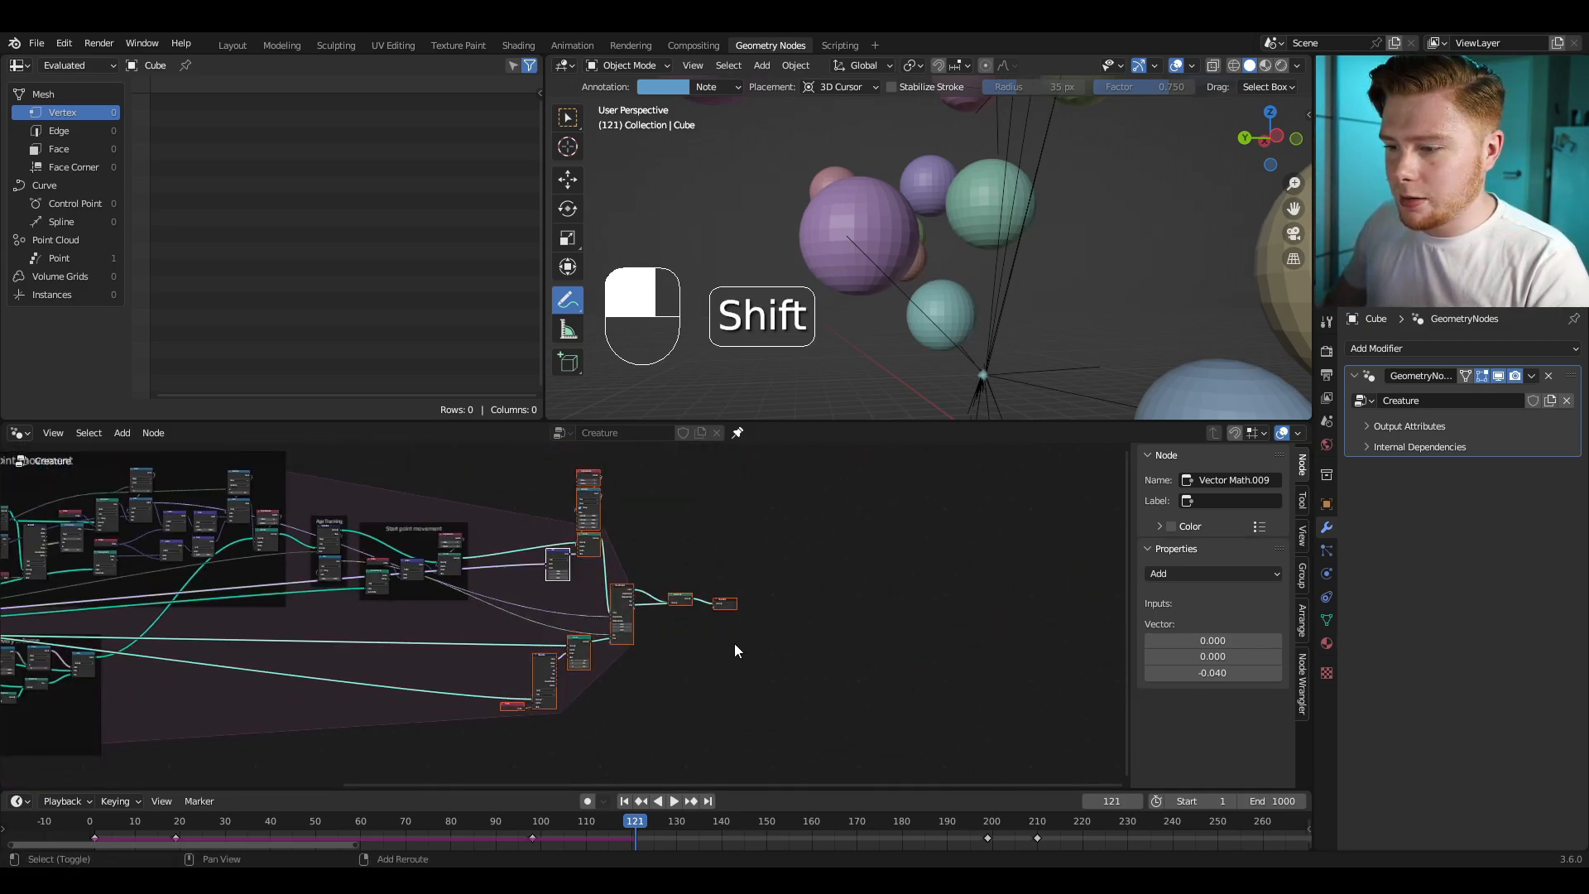
key("g")
left_click(674, 641)
Step: Add a Position node below the Middle point velocity link, in the gap before the Add node
scroll(529, 596, "up", 8)
key("shift+a")
left_click(613, 488)
type("pos")
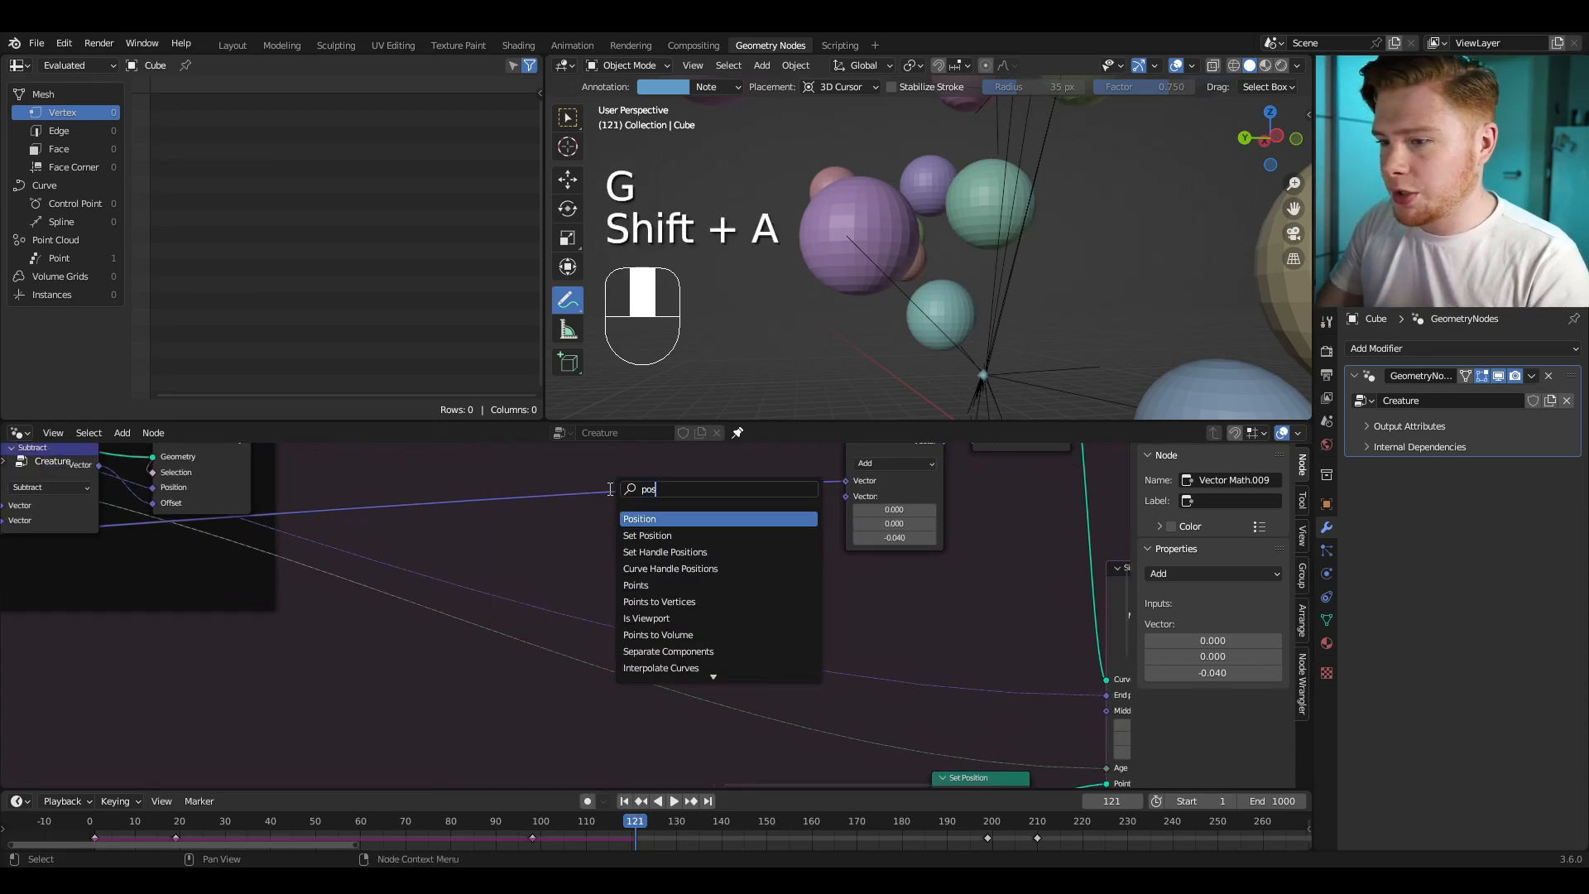
key("Return")
left_click(463, 551)
scroll(632, 553, "up", 4)
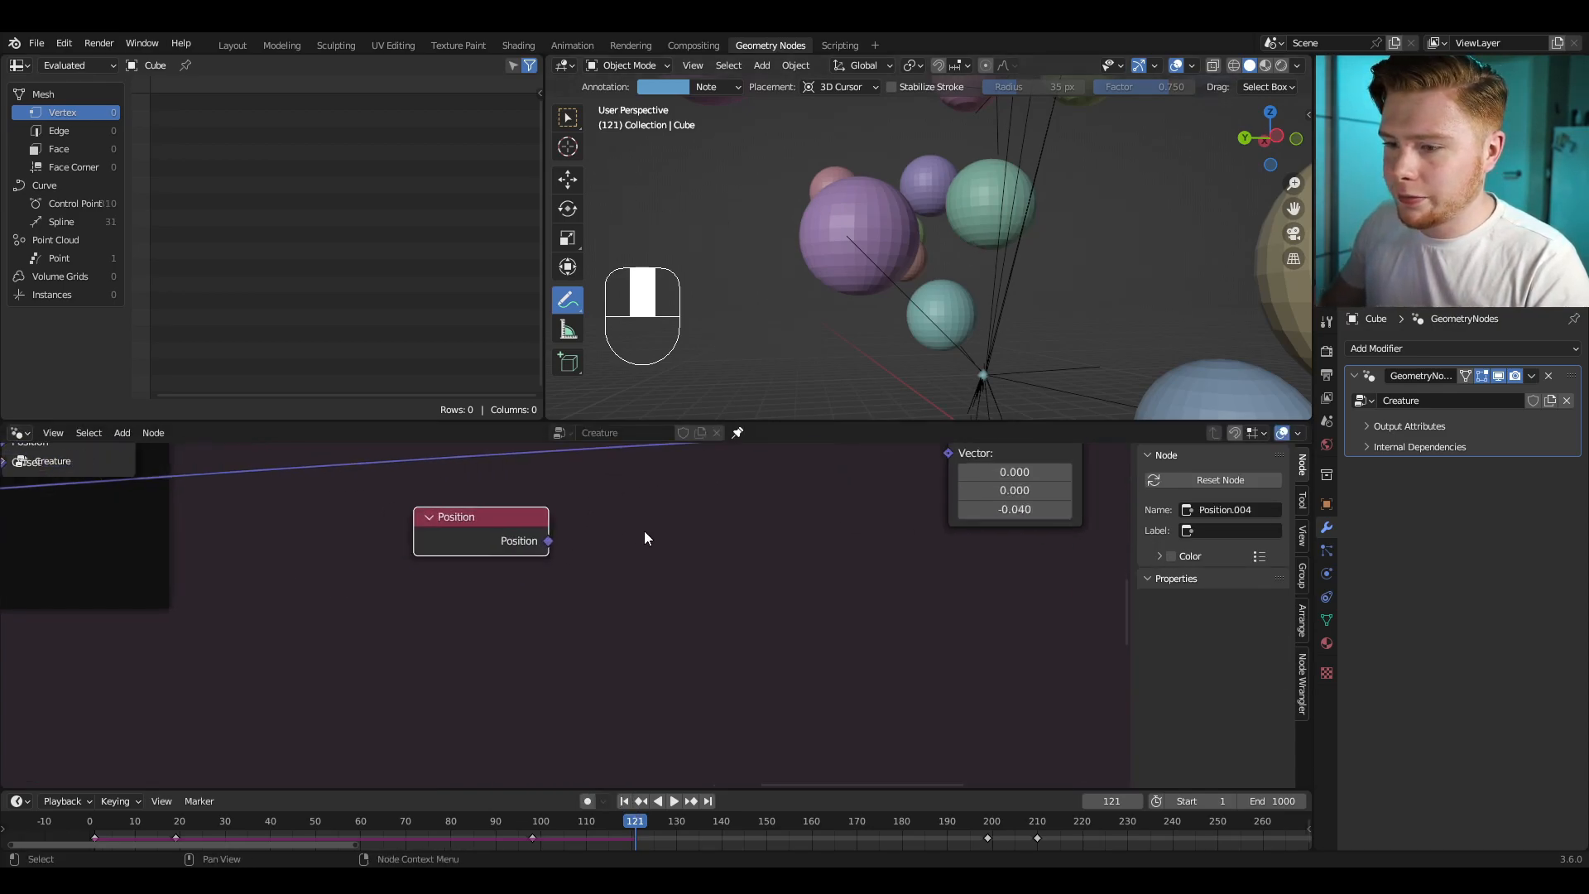
Step: Add a Blur Attribute node beside the new Position node
middle_click_drag(663, 480, 609, 550)
scroll(609, 550, "down", 2)
key("shift+a")
left_click(618, 500)
type("blur")
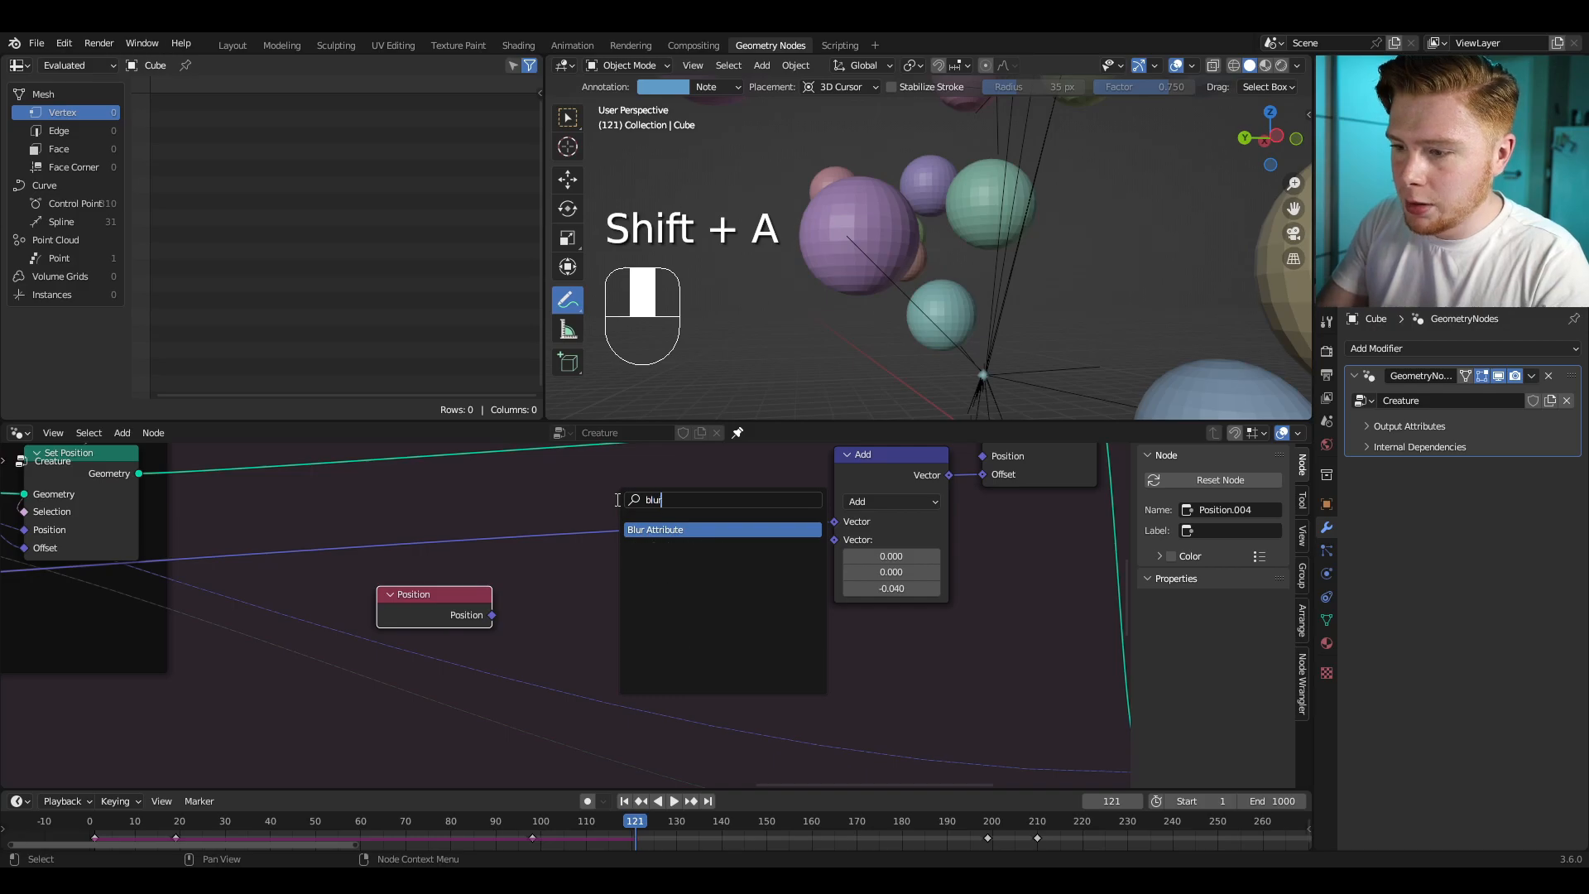
key("Return")
left_click(637, 588)
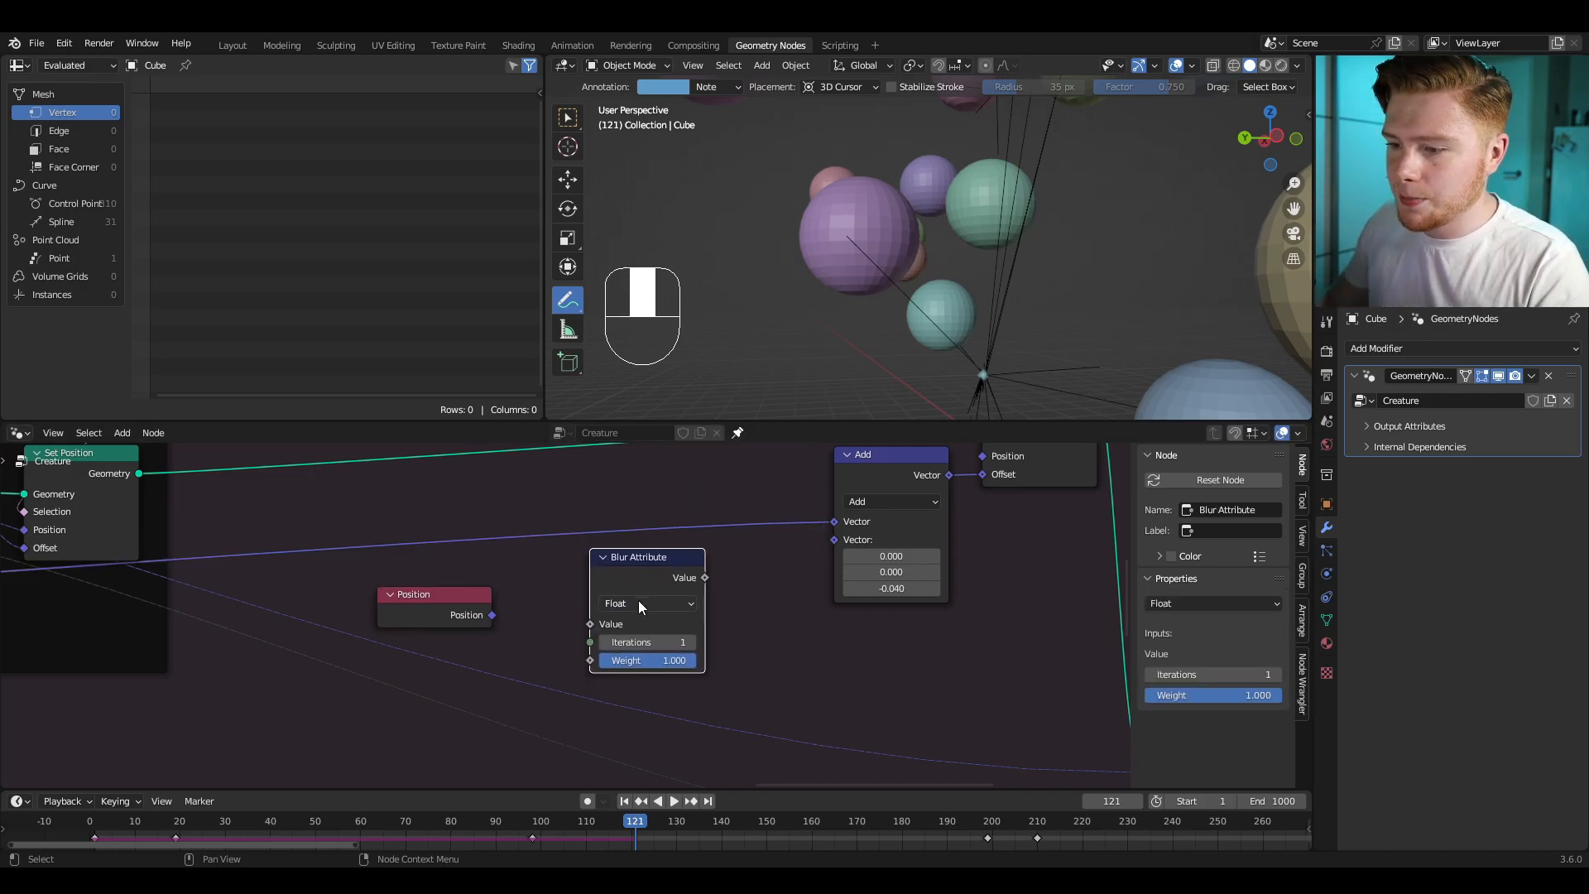
scroll(598, 631, "up", 1)
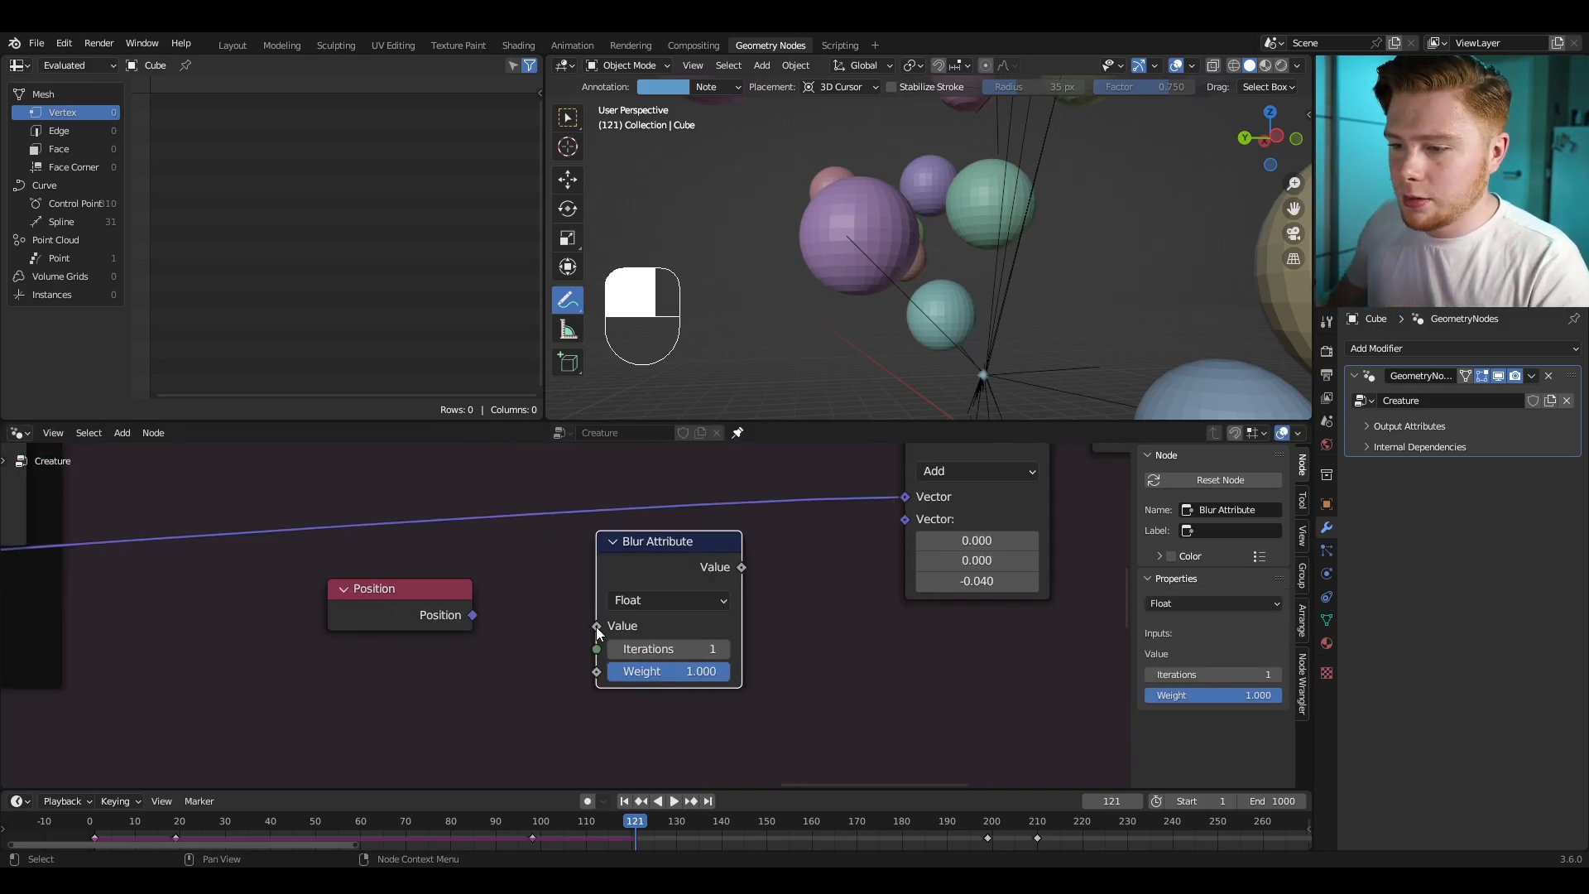
Step: Set the Blur Attribute's data type to Vector and connect Position to its Value input
left_click(654, 600)
left_click(629, 667)
left_click_drag(472, 614, 578, 525)
left_click(654, 600)
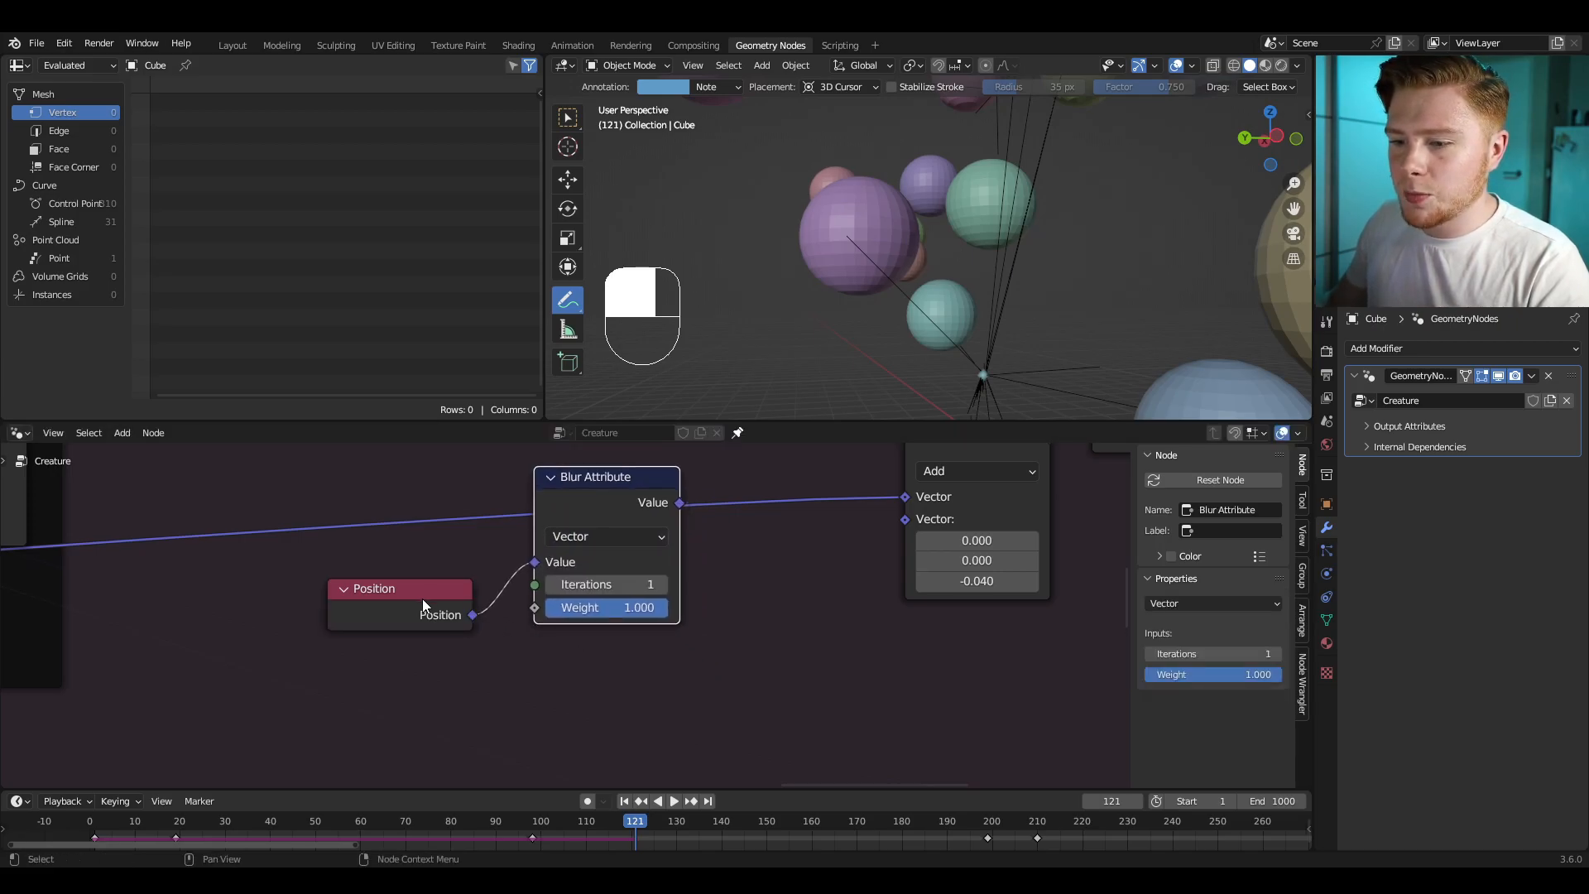
left_click_drag(420, 603, 366, 620)
middle_click_drag(395, 629, 343, 644)
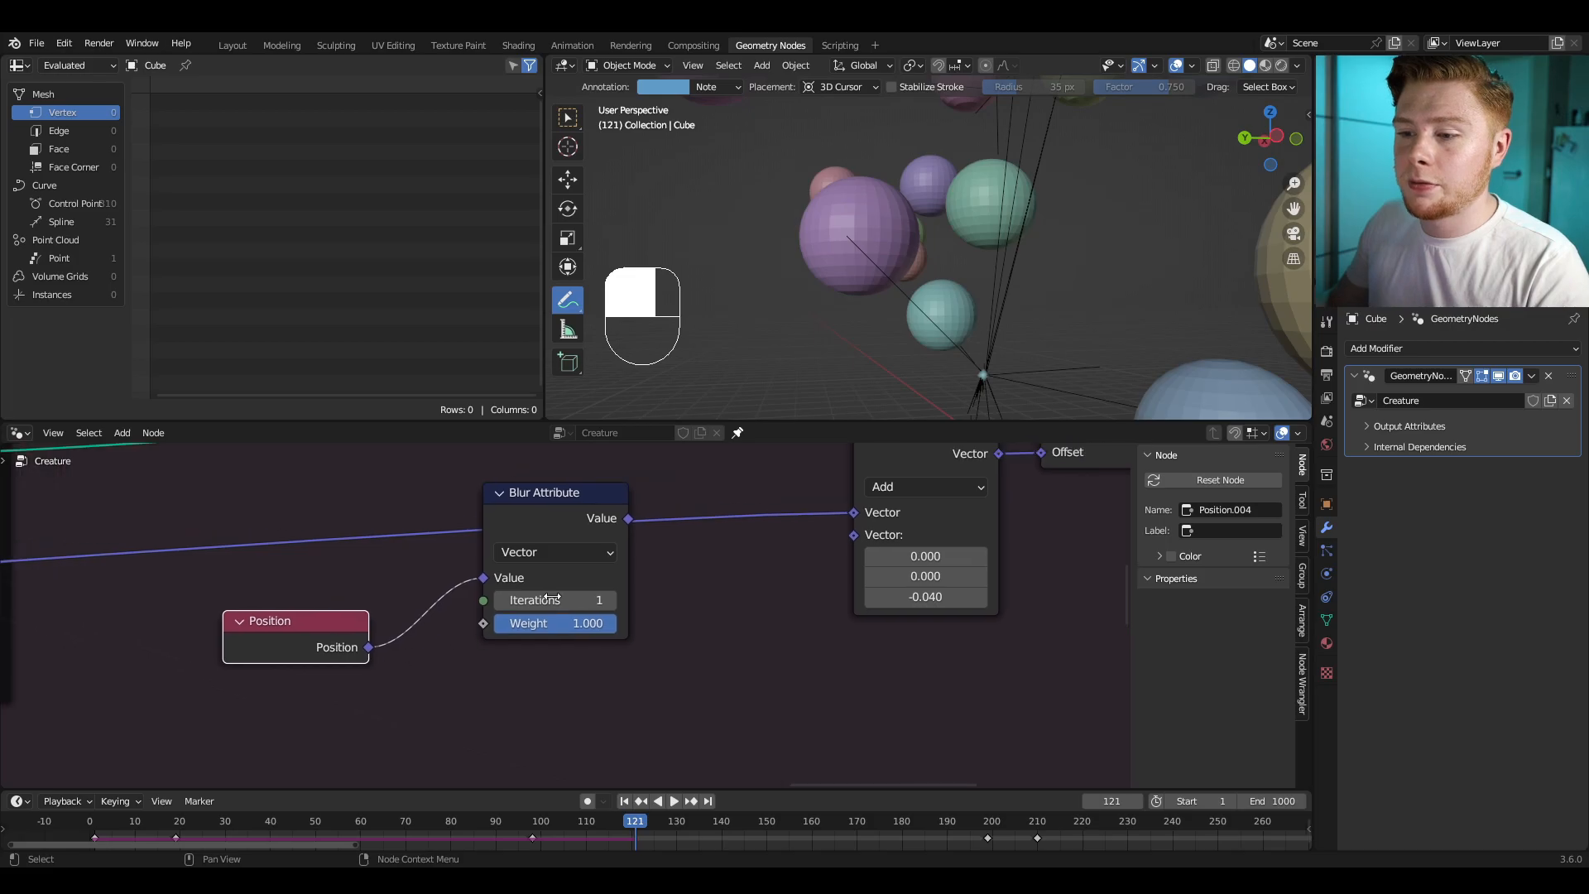
Step: Add a Vector Math node after the Blur Attribute and set its operation to Subtract
key("shift+a")
type("vec m")
key("Return")
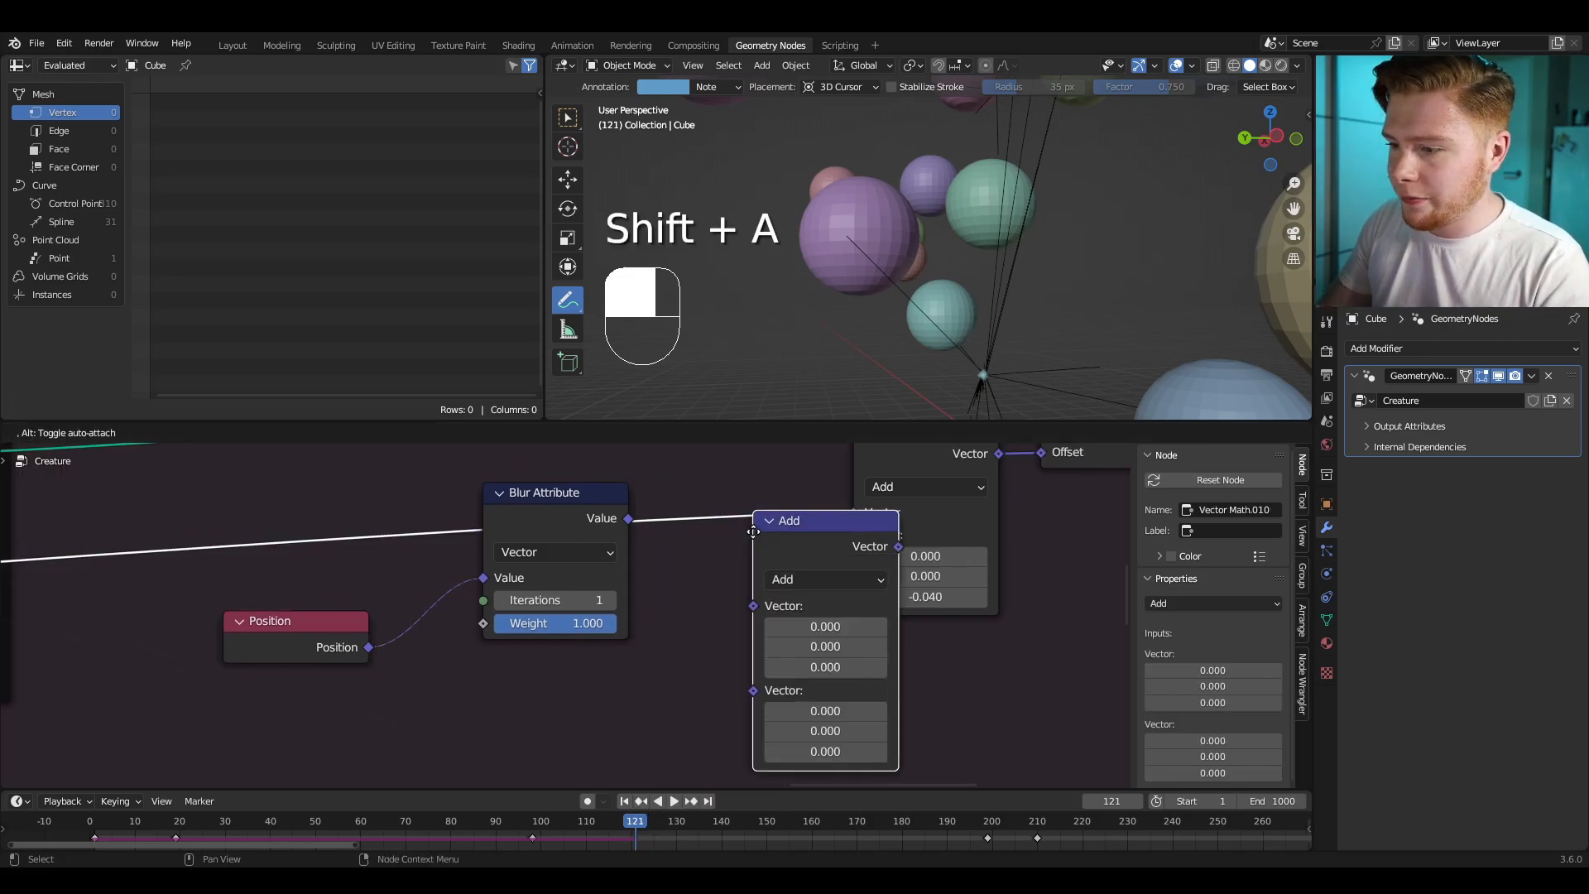
left_click(744, 567)
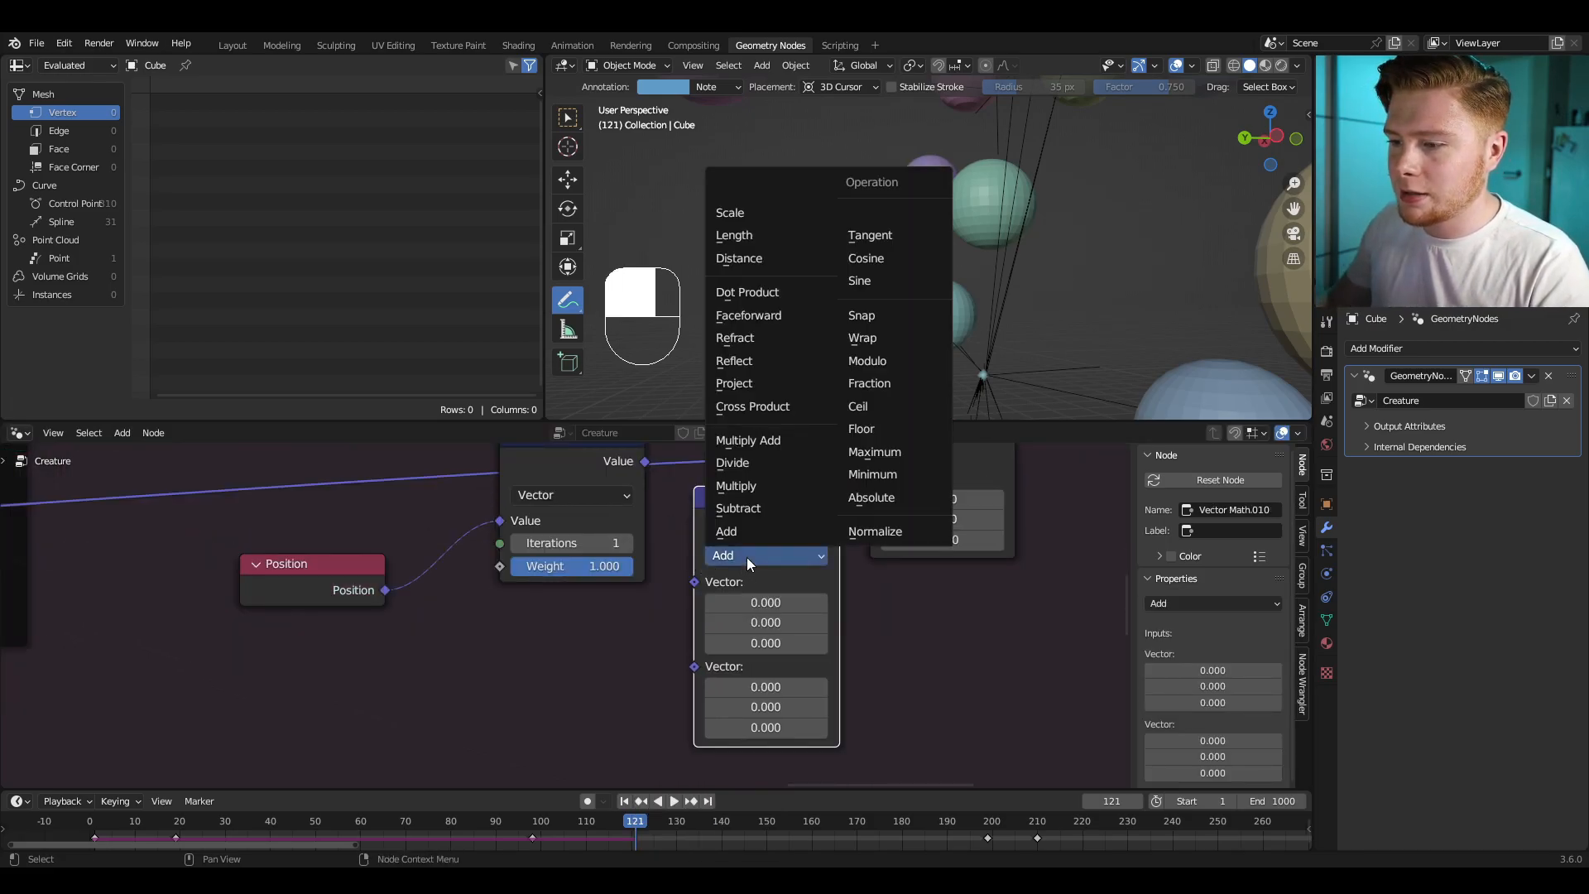
left_click(745, 538)
middle_click_drag(681, 538, 651, 586)
scroll(634, 632, "down", 1)
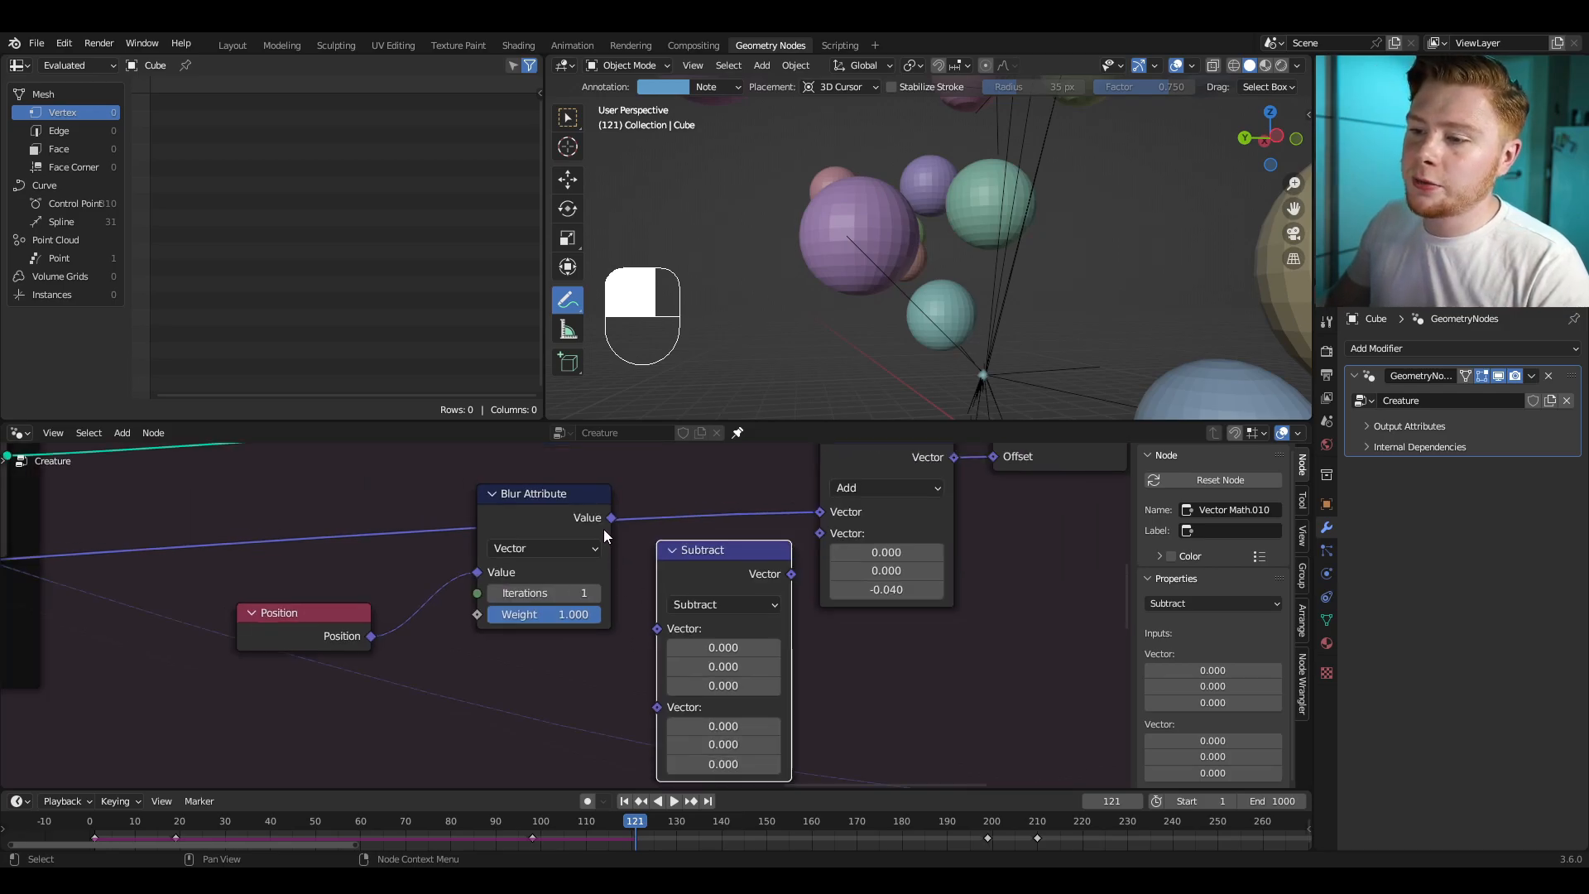
Step: Connect the blurred Value to Subtract's first vector and the Position to its second vector
left_click_drag(611, 519, 660, 505)
left_click_drag(643, 586, 657, 628)
left_click_drag(372, 636, 405, 644)
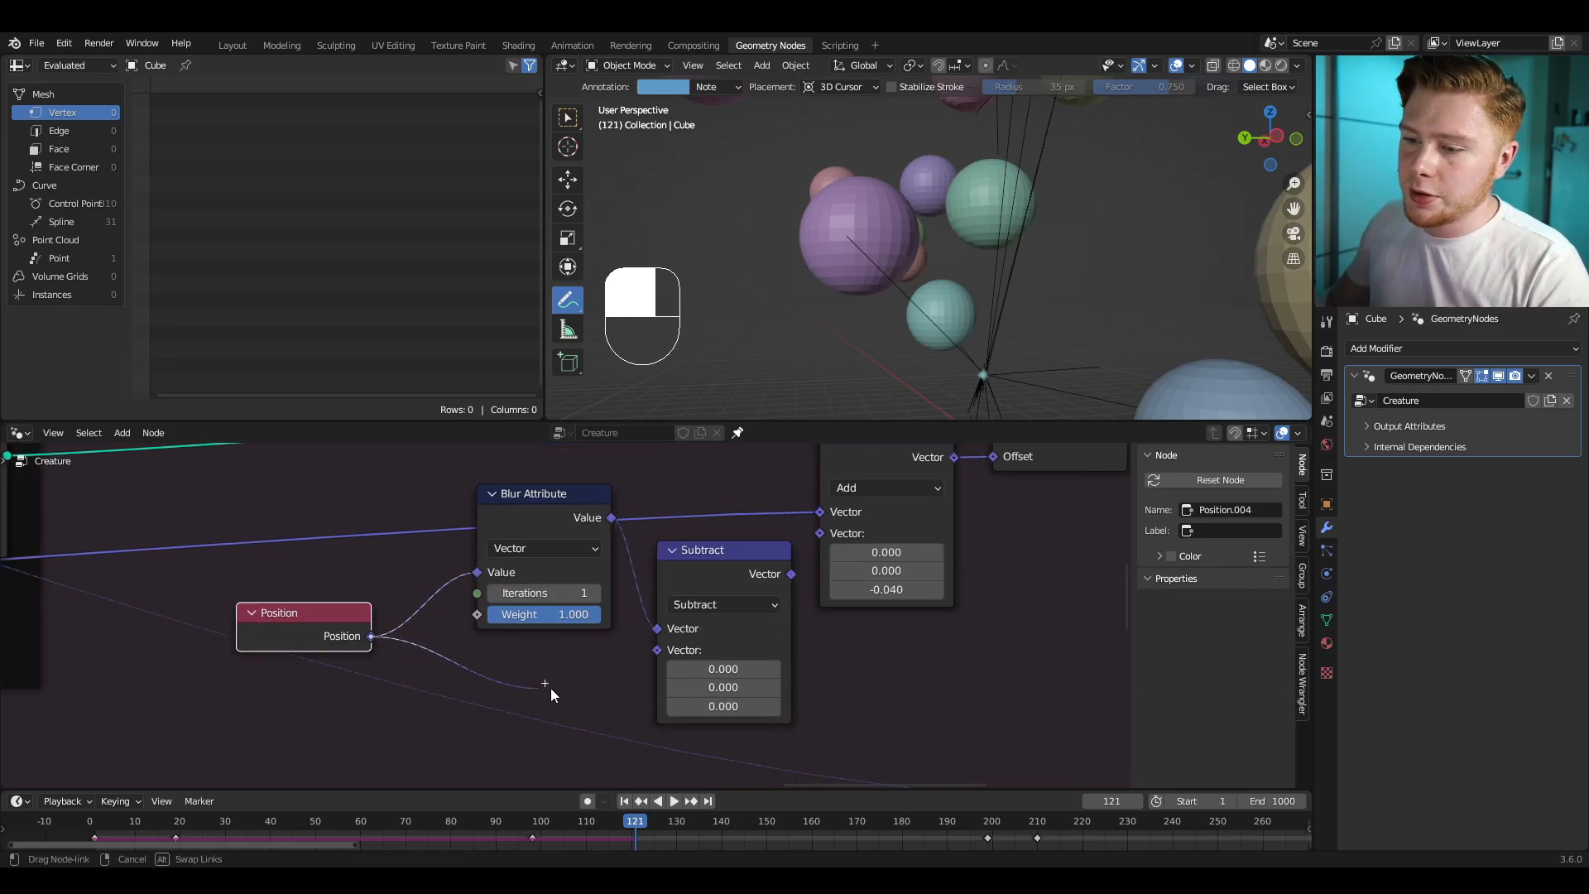
left_click_drag(657, 653, 658, 652)
Step: Move the Position, Blur Attribute and Subtract nodes together to the free area beneath the Middle point velocity link
left_click_drag(331, 704, 757, 586)
key("g")
left_click(522, 672)
key("r")
left_click(587, 619)
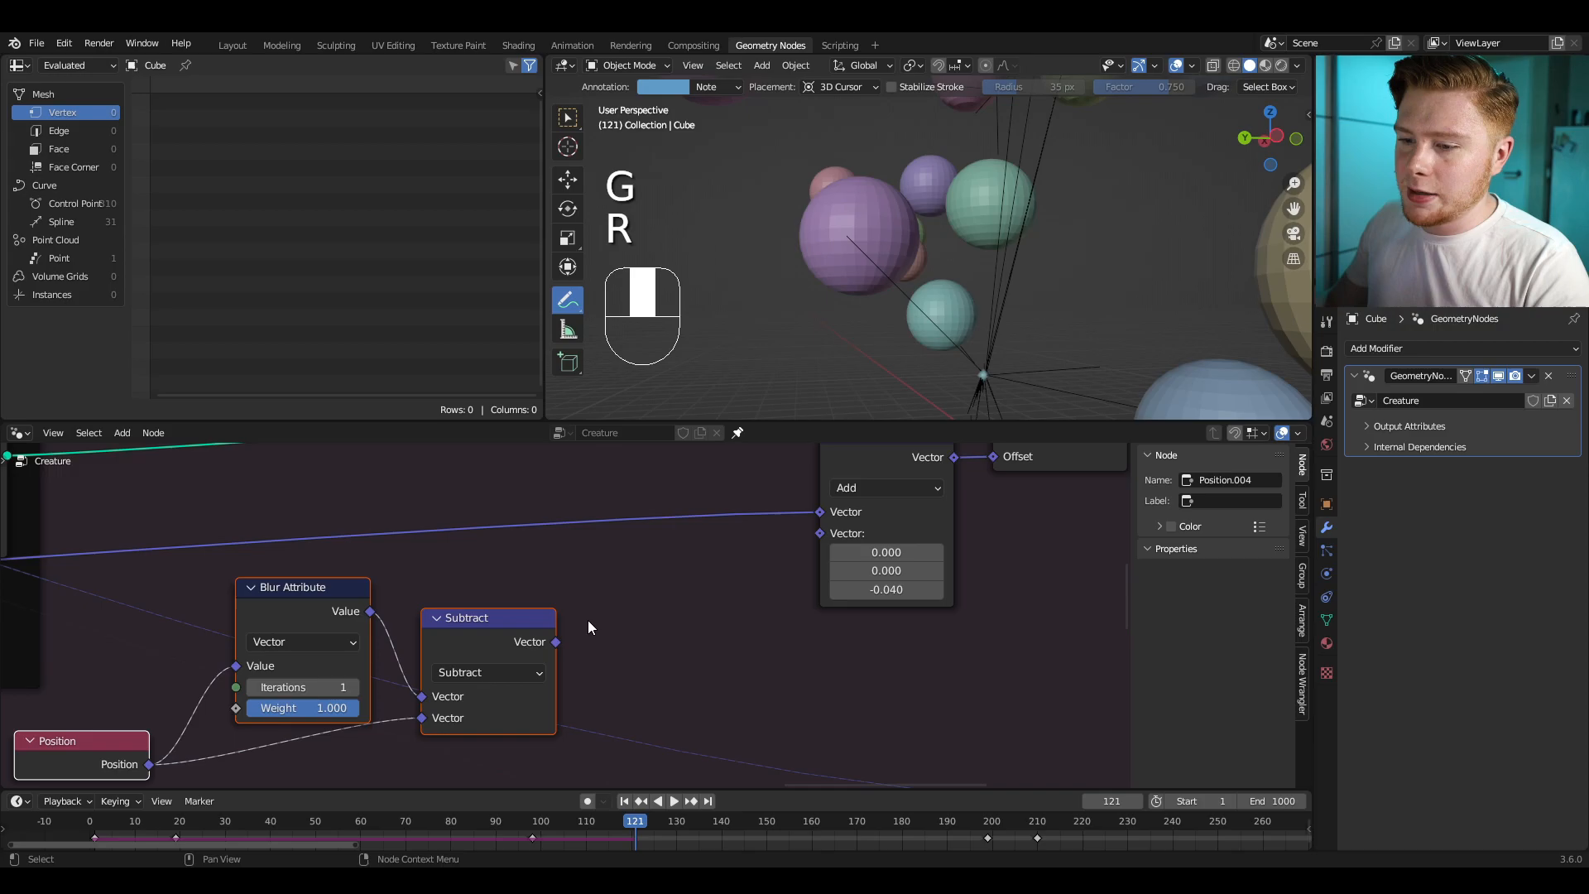
key("g")
left_click(525, 629)
middle_click_drag(651, 670, 653, 670)
Step: Duplicate the Add node onto the velocity link before the original and connect the Subtract result to its second vector
left_click(819, 546)
middle_click_drag(819, 545, 808, 539)
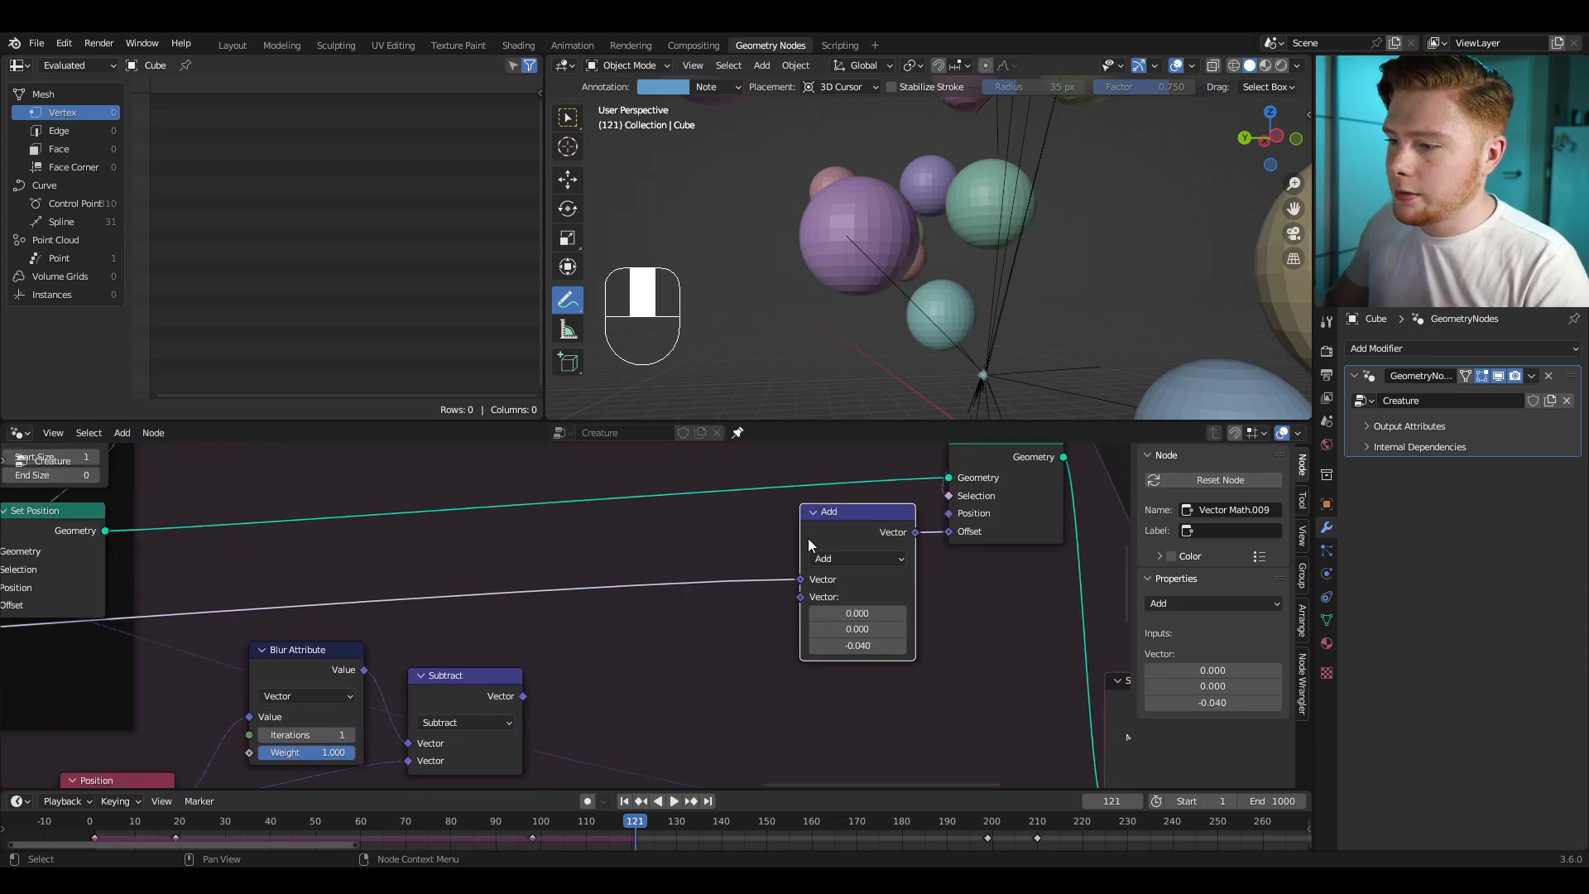
key("shift+d")
left_click(614, 674)
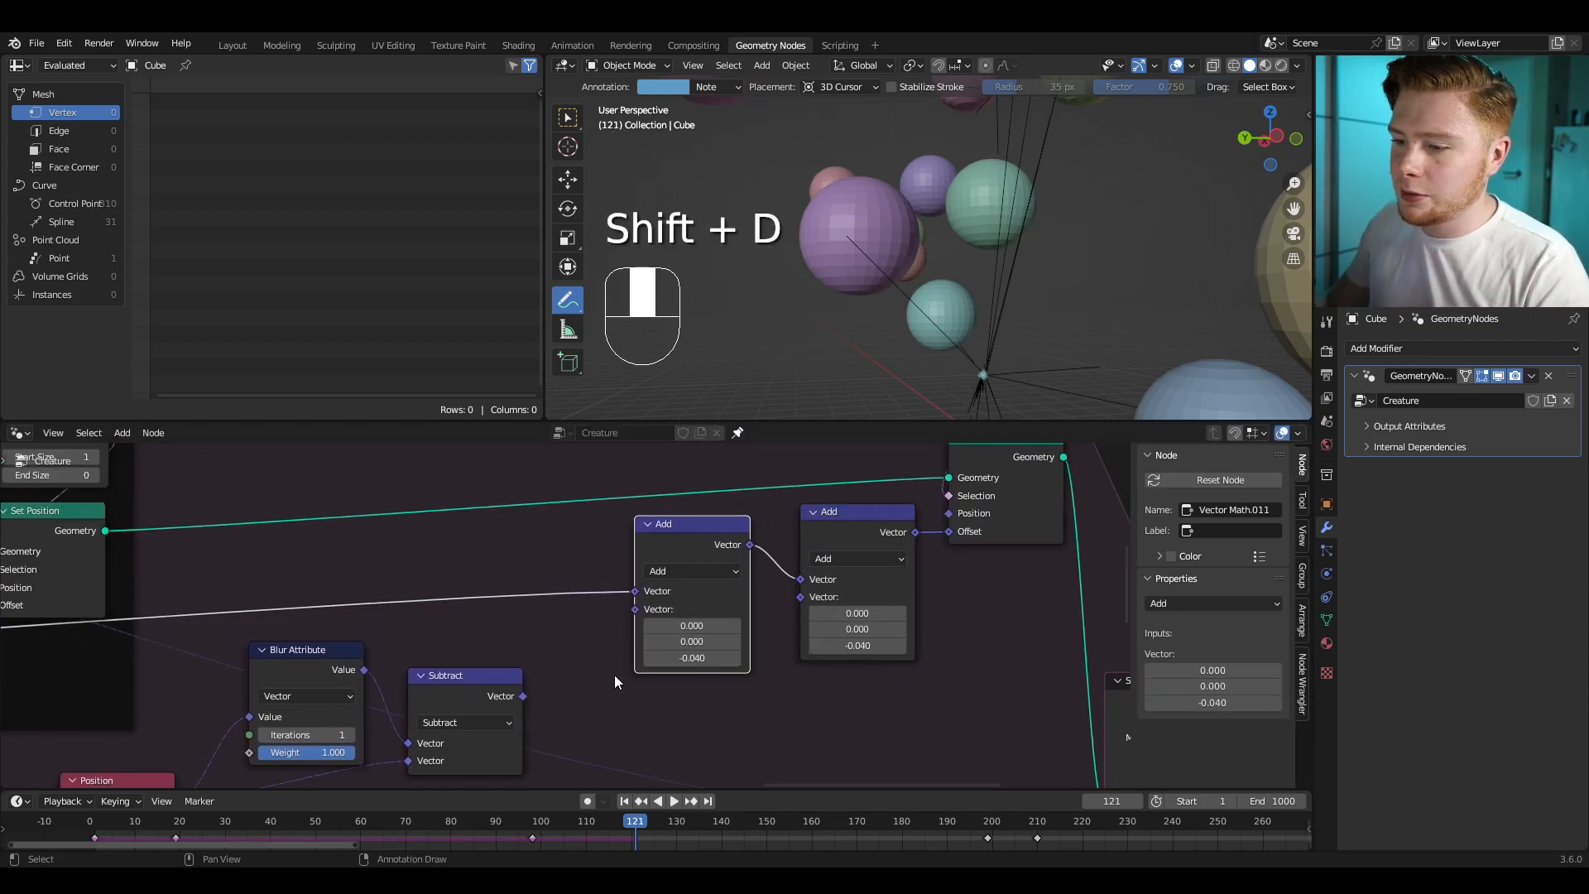
left_click_drag(524, 696, 654, 624)
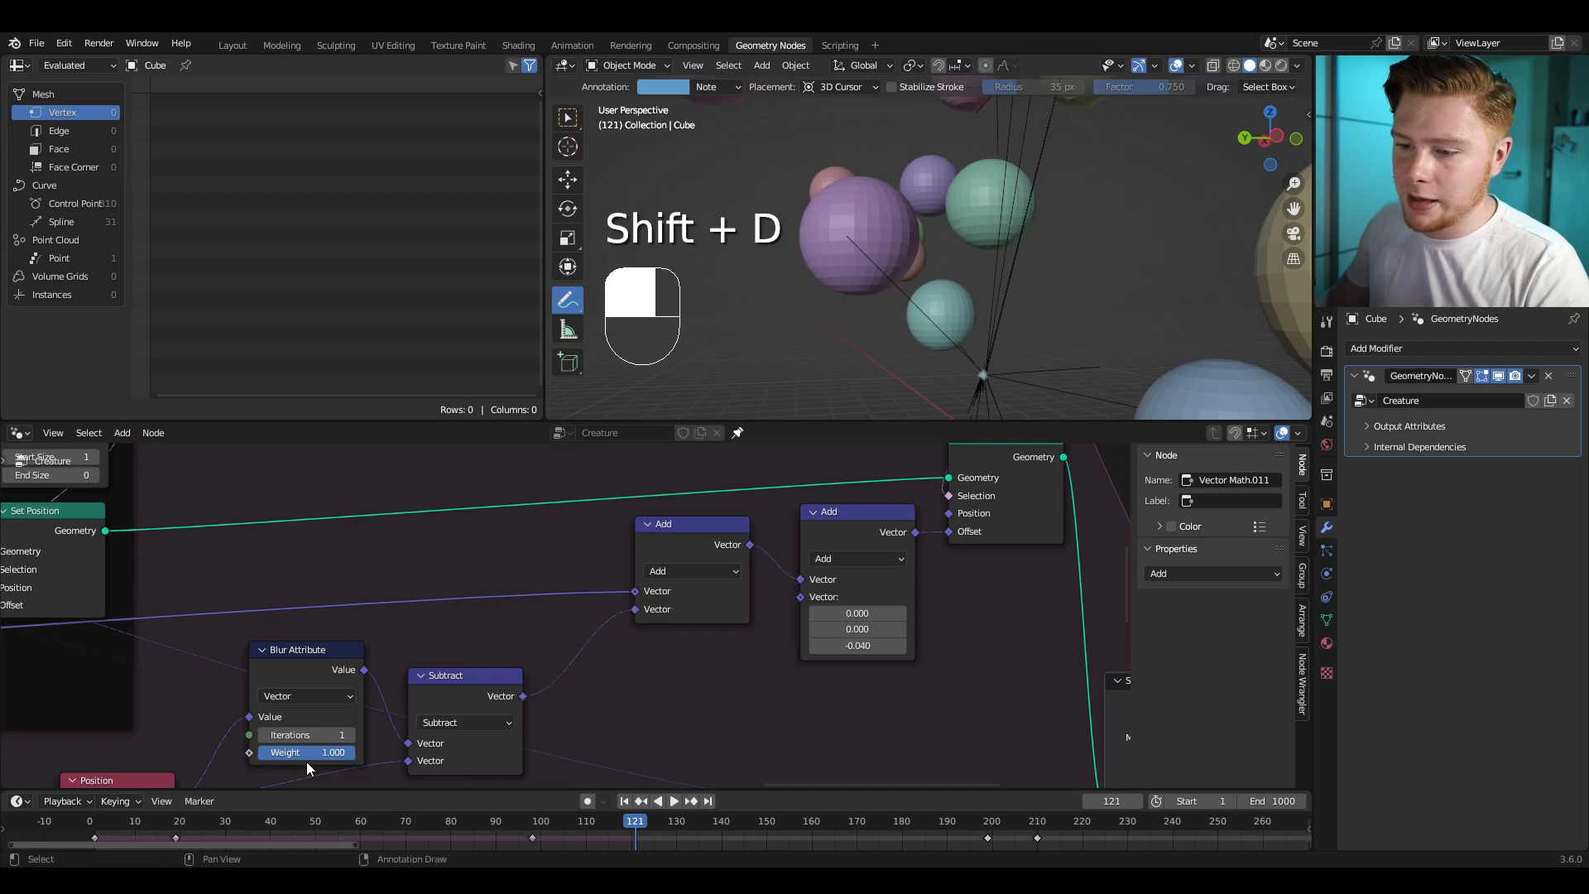
Step: Play the simulation to check how the blurred positions affect the curves, then stop playback
key("space")
key("space")
key("space")
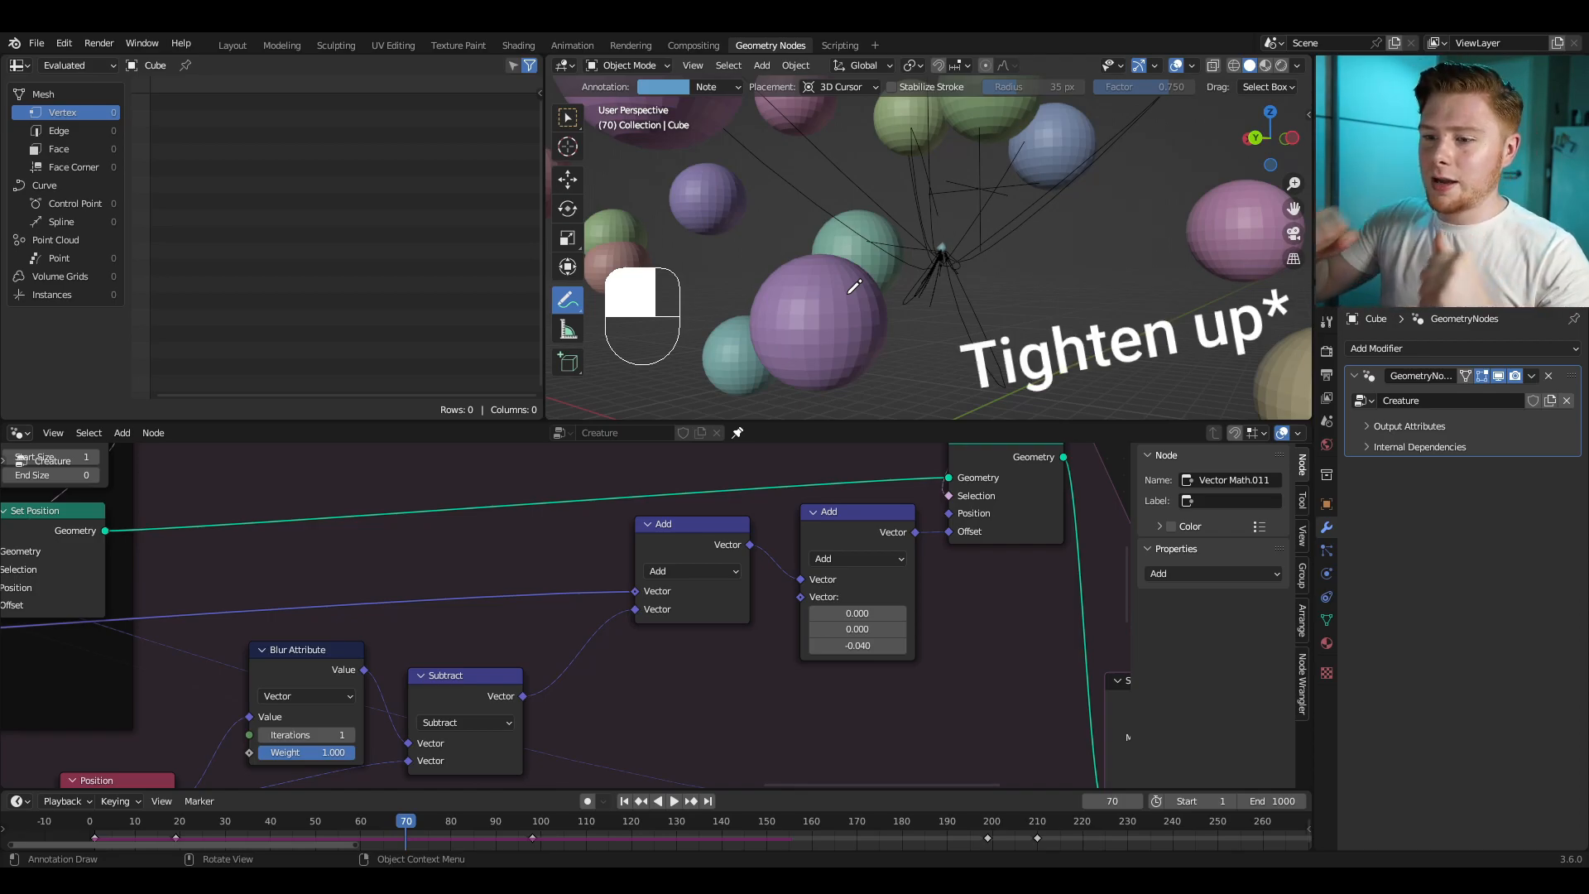
Step: Set the Blur Attribute's Iterations to 10
scroll(391, 680, "up", 4)
middle_click_drag(391, 680, 747, 538)
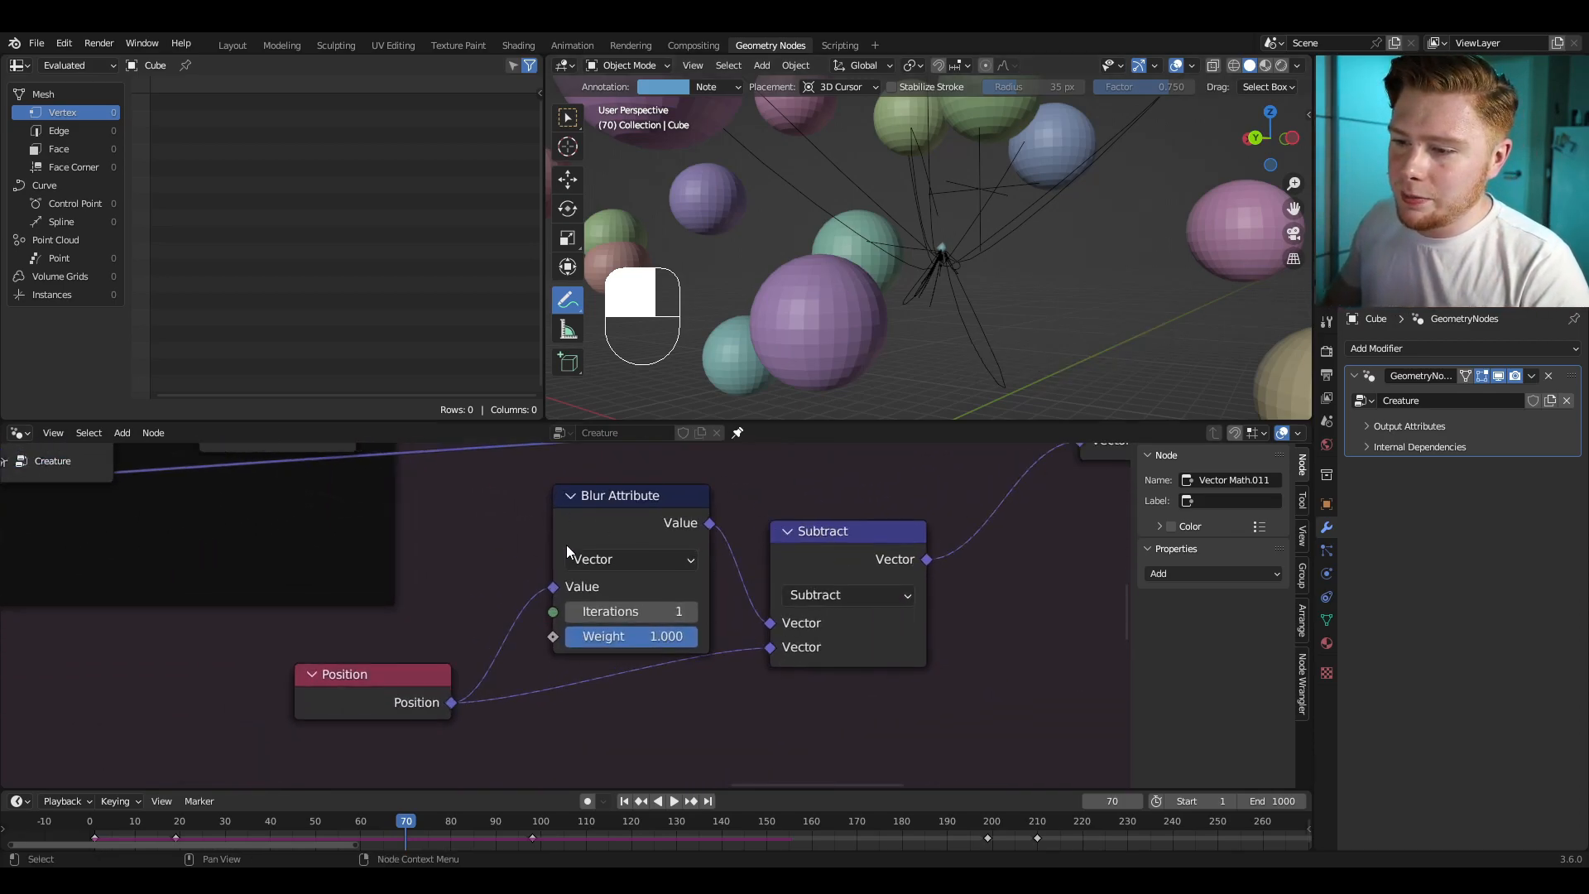
left_click_drag(641, 611, 646, 611)
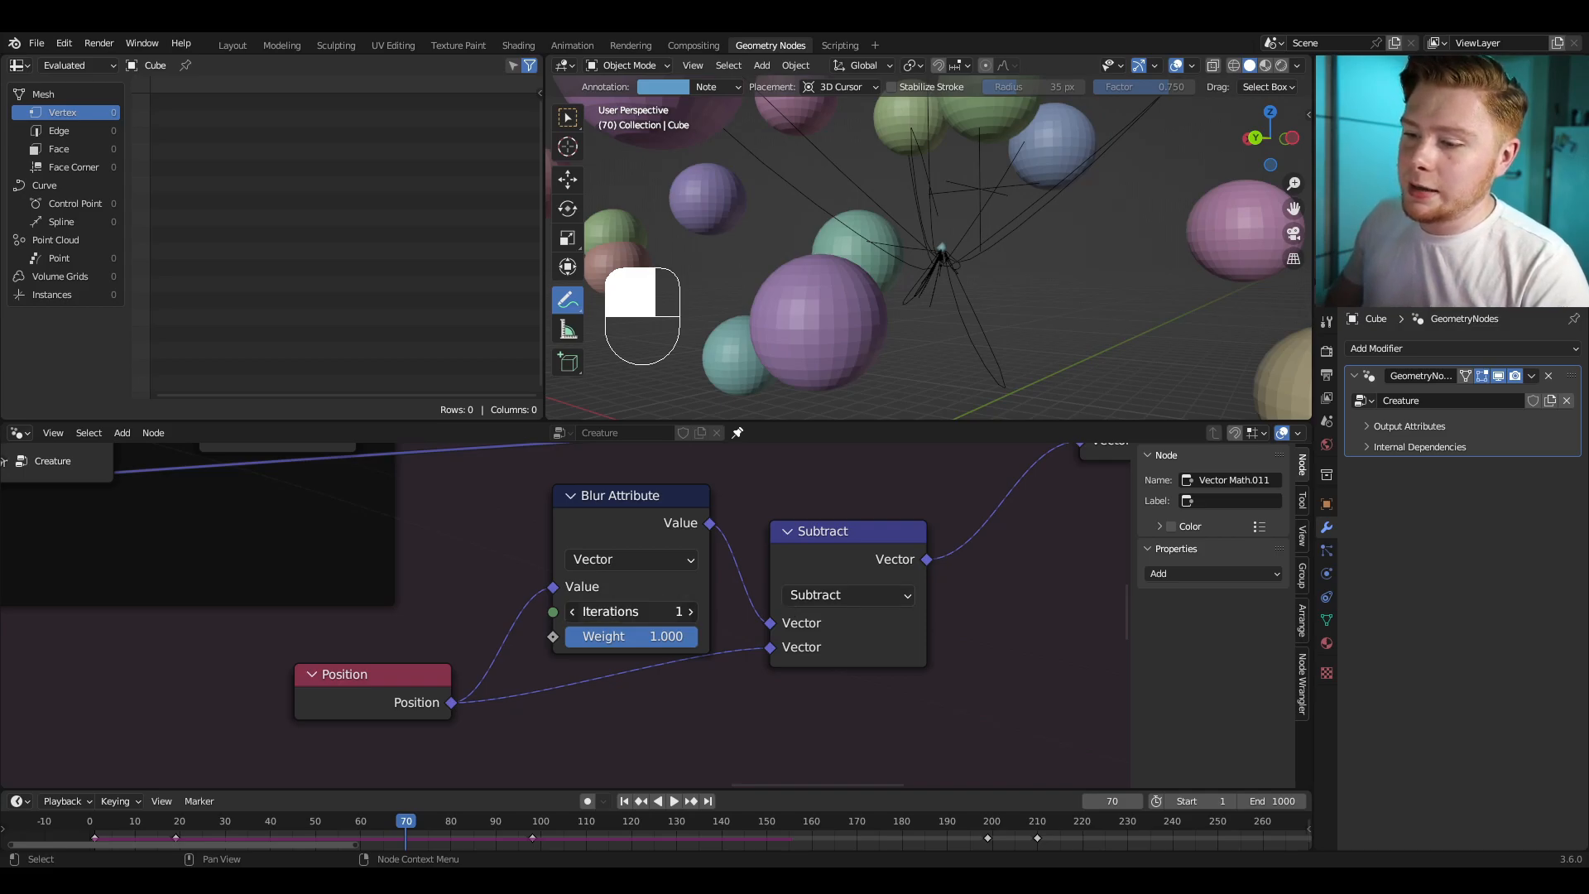
key("Return")
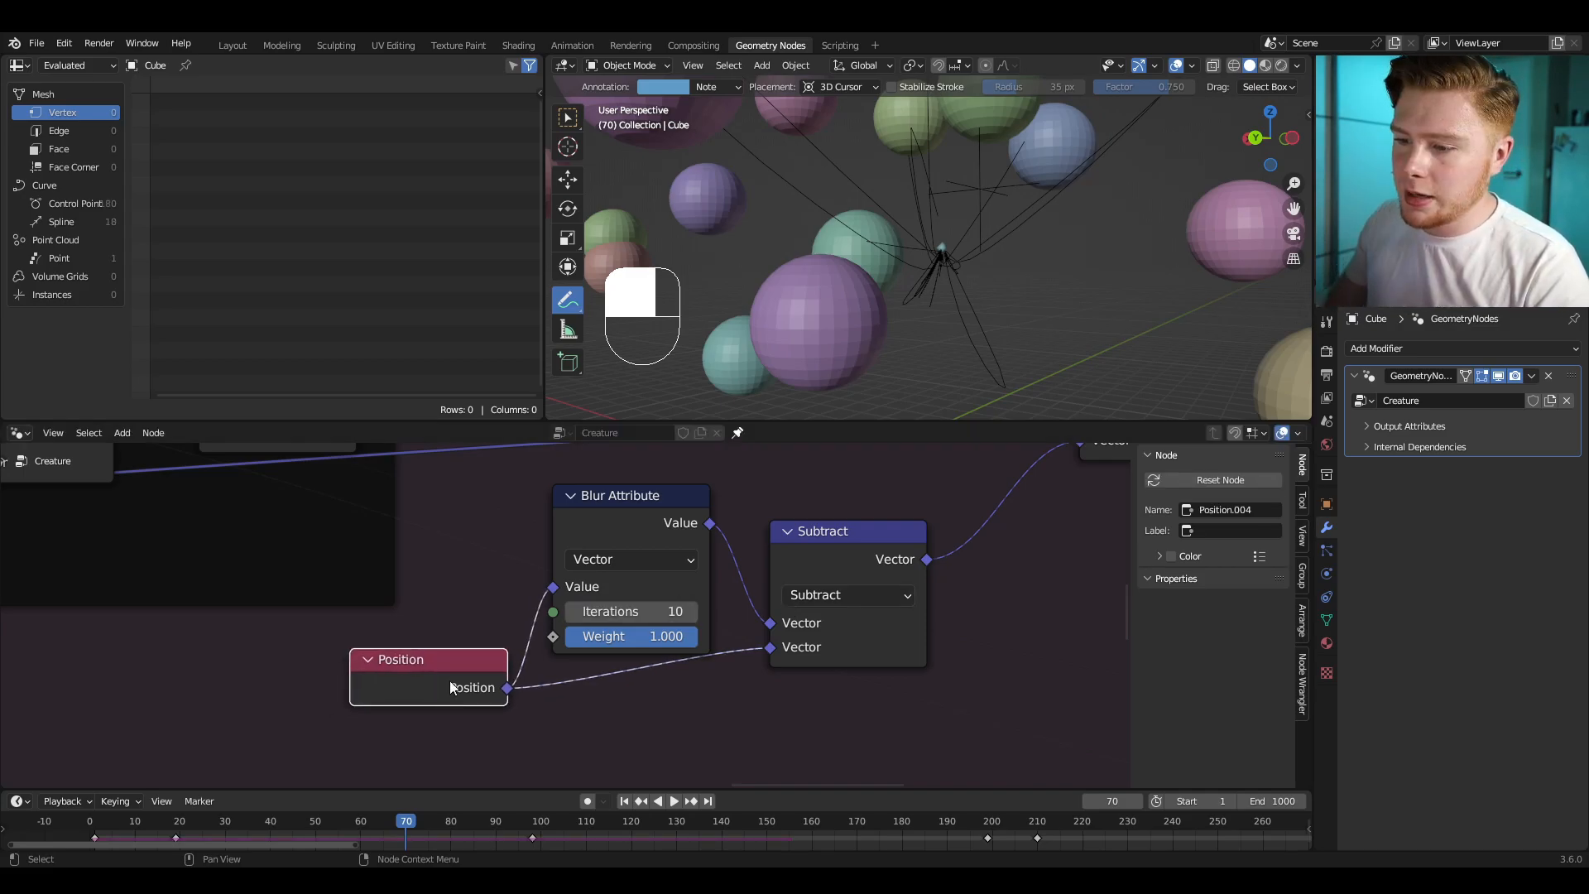
Step: Play the simulation to check the curves and undo the annotation stroke drawn in the viewport
scroll(502, 581, "down", 3)
middle_click_drag(413, 721, 220, 802)
key("space")
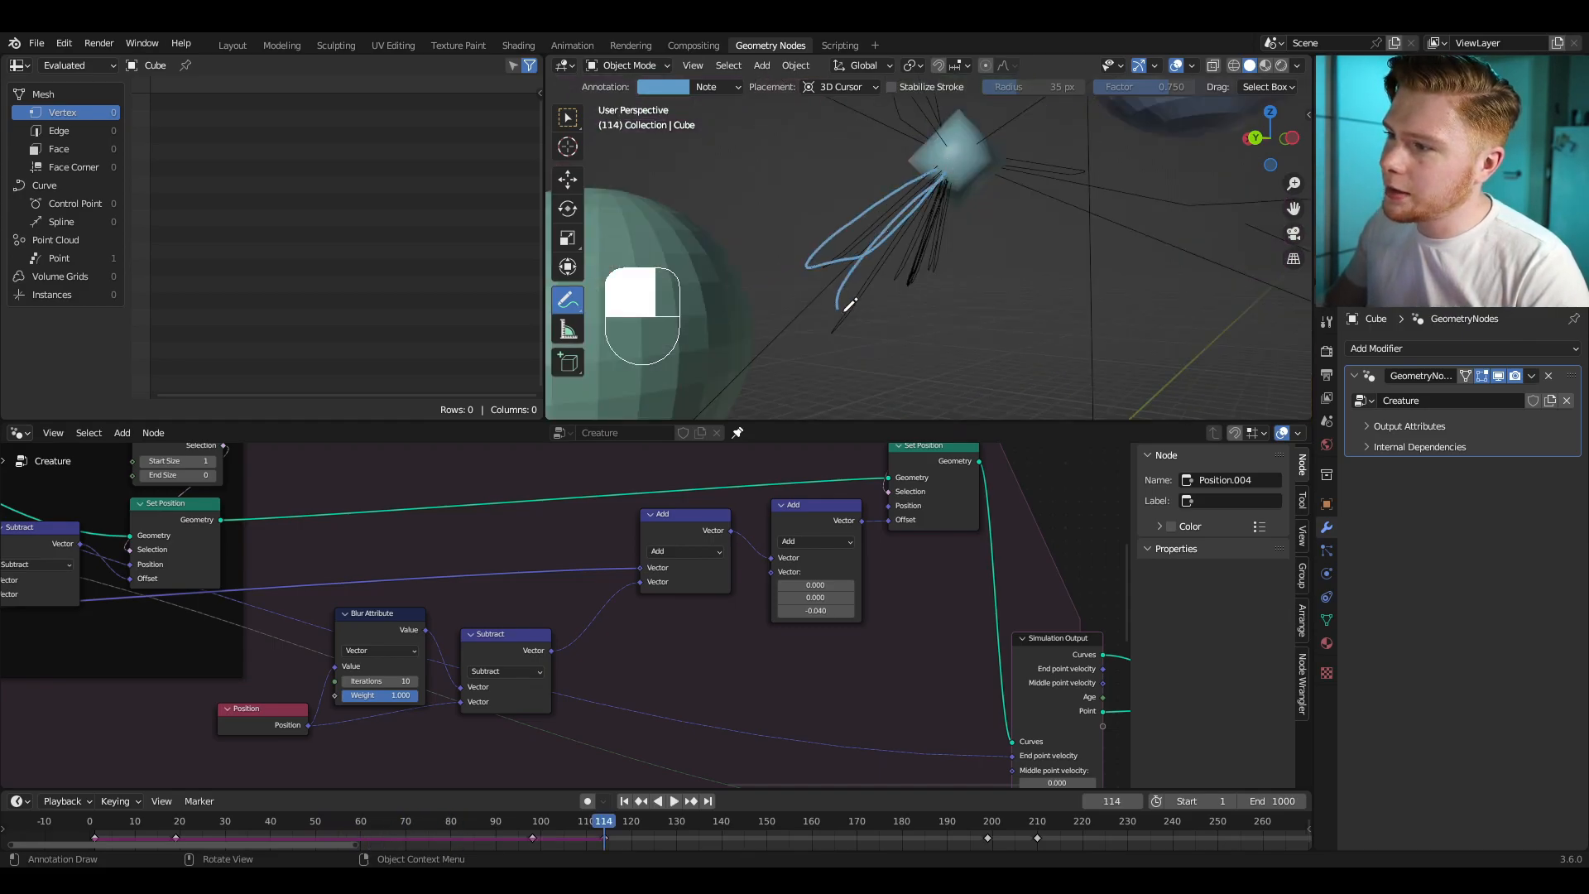
key("ctrl+z")
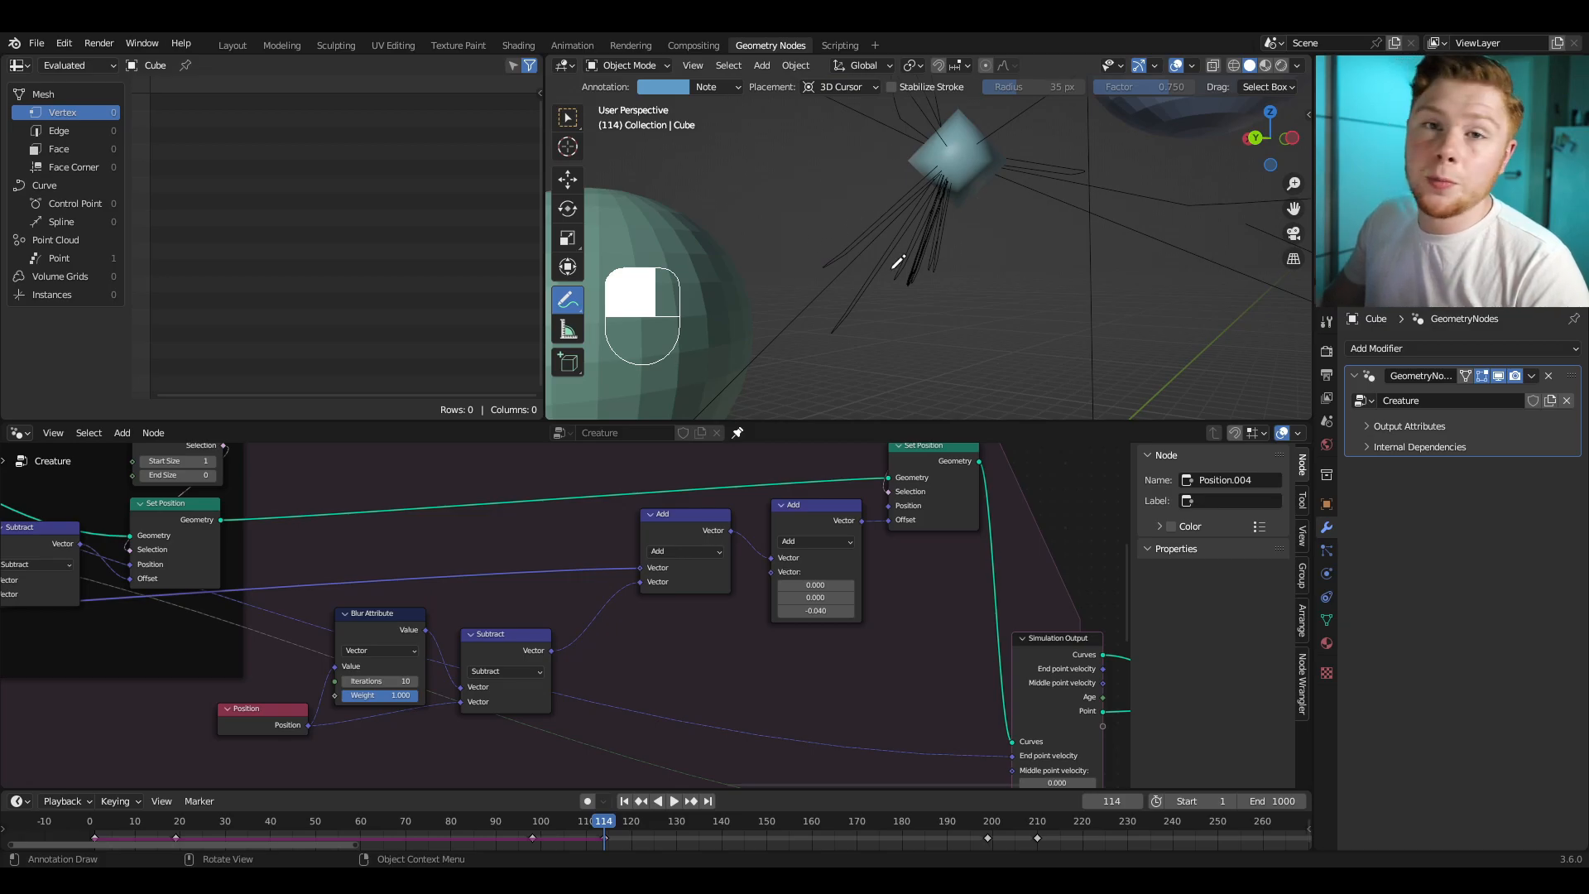
Step: Nudge the Position, Blur Attribute and Subtract group slightly closer to the two Add nodes
scroll(899, 262, "down", 4)
scroll(654, 597, "down", 5)
left_click_drag(362, 649, 540, 719)
key("g")
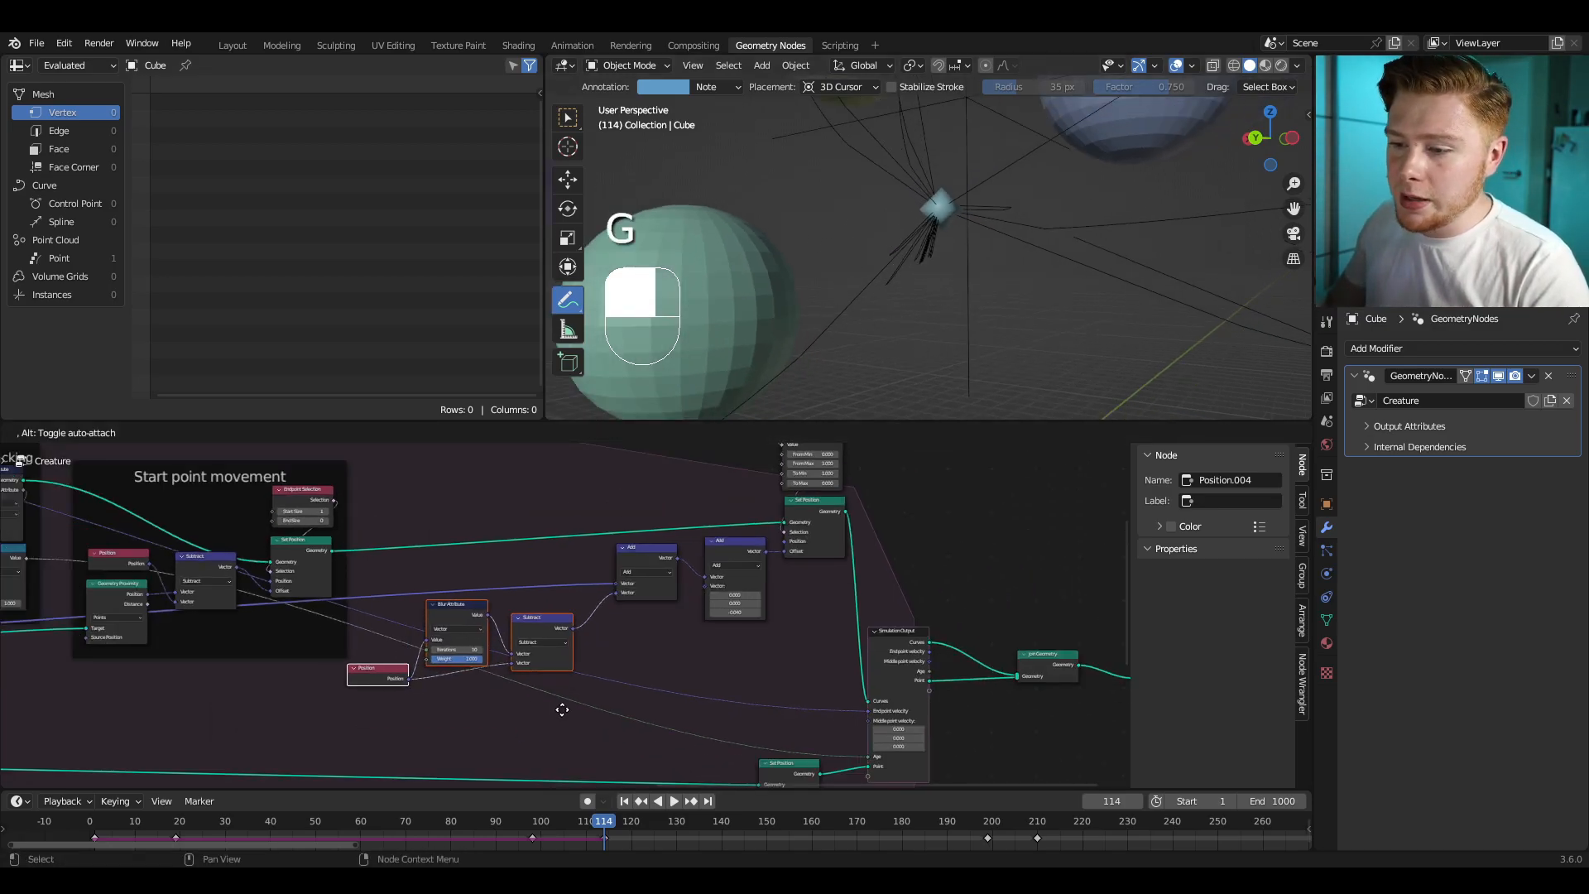
left_click(561, 708)
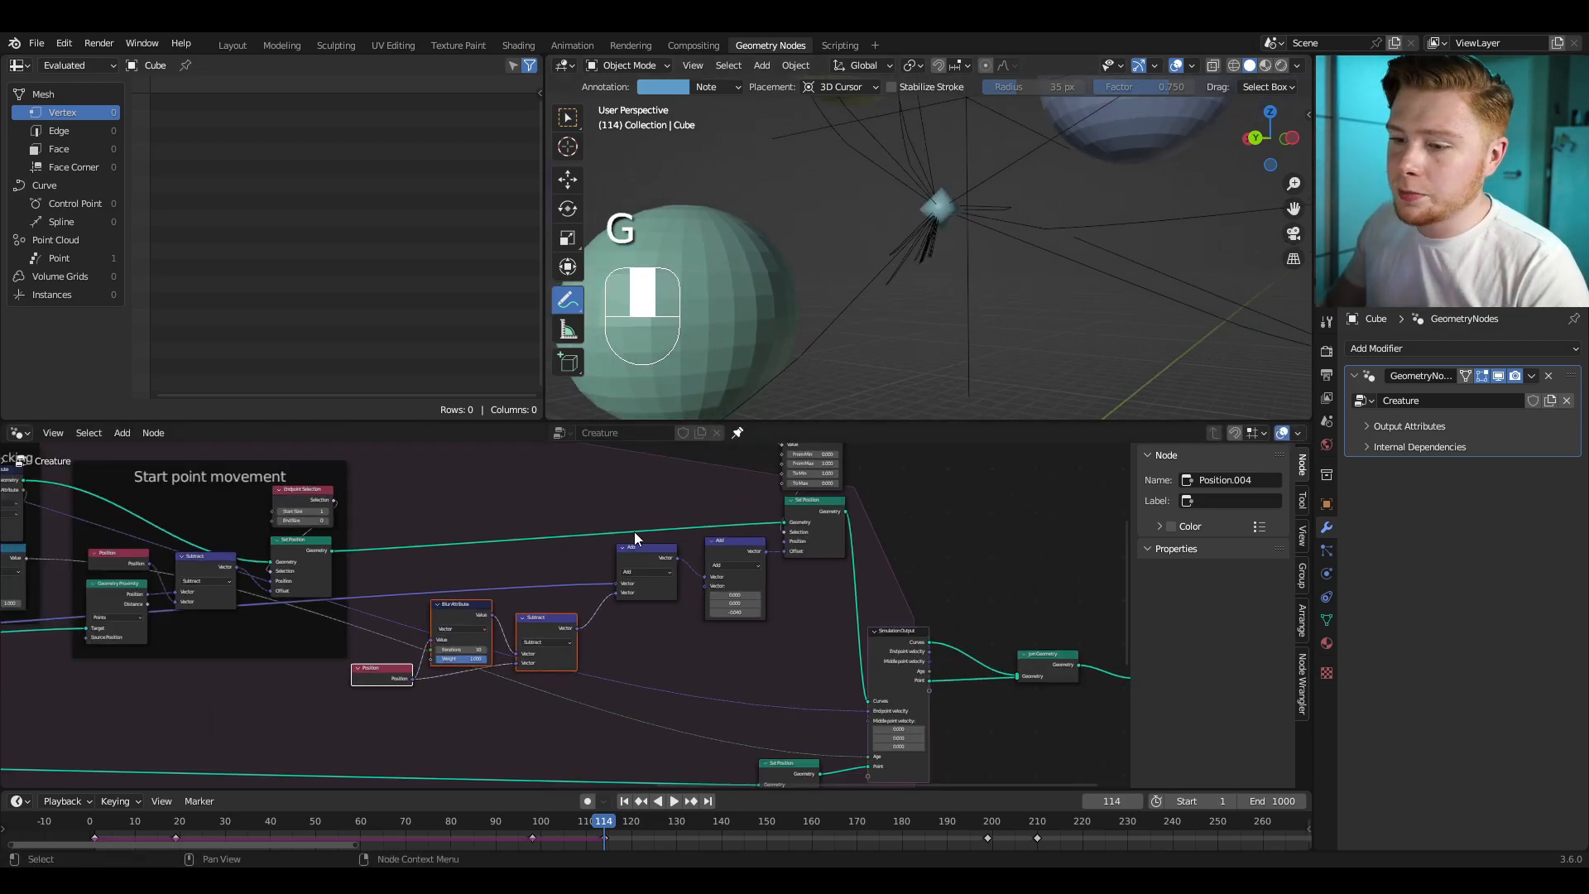
Step: Examine the creature's curves in the viewport and the node setup of the End point movement frame
scroll(673, 657, "down", 4)
scroll(636, 658, "up", 2)
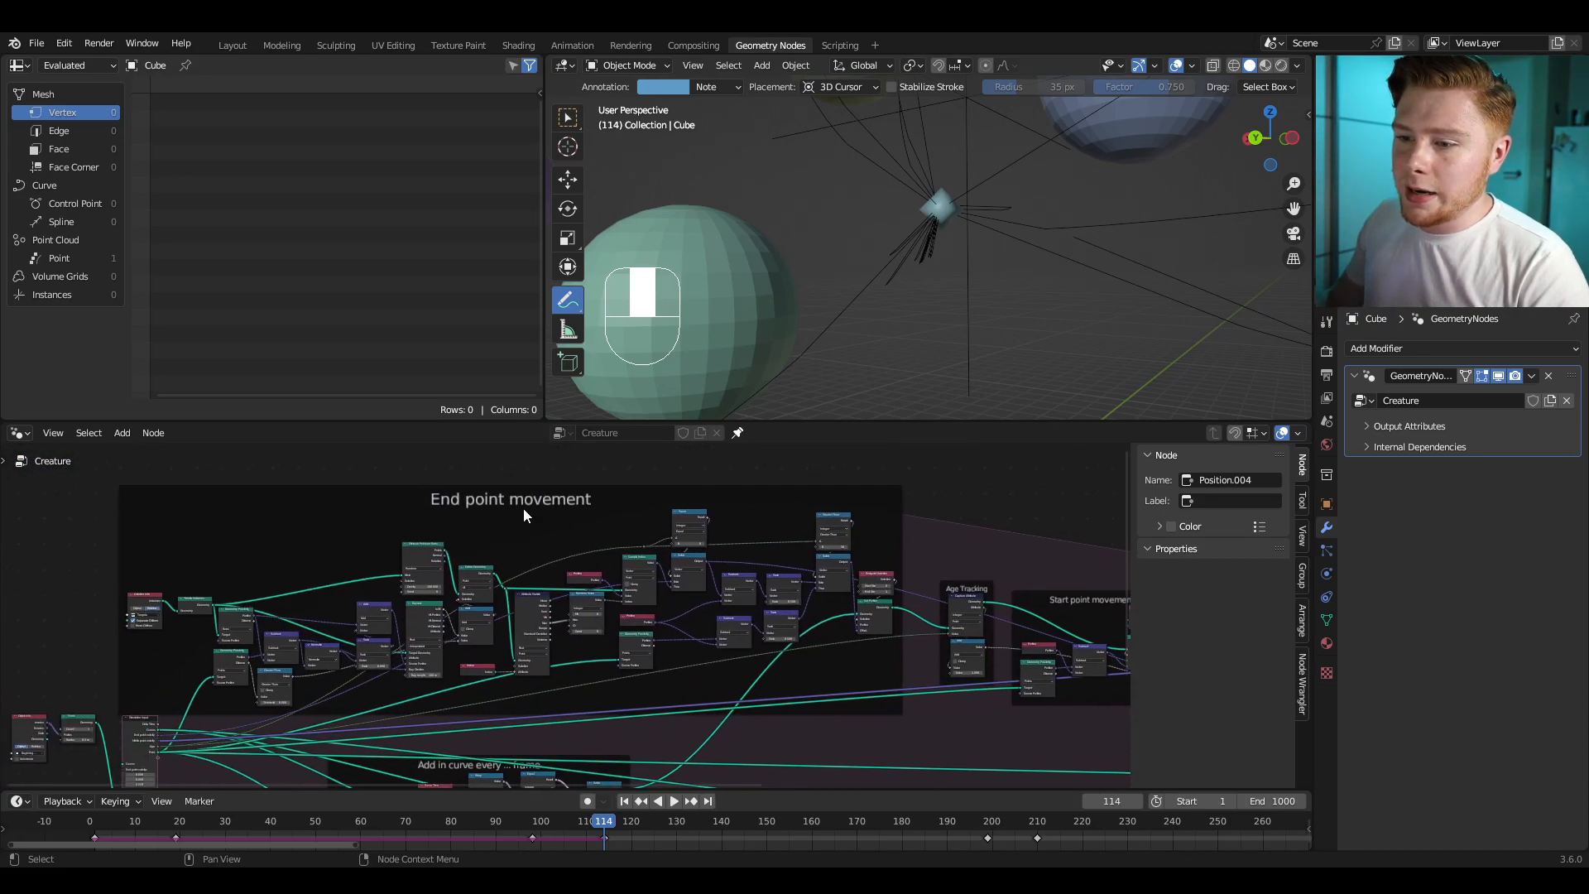
middle_click_drag(1124, 288, 993, 276)
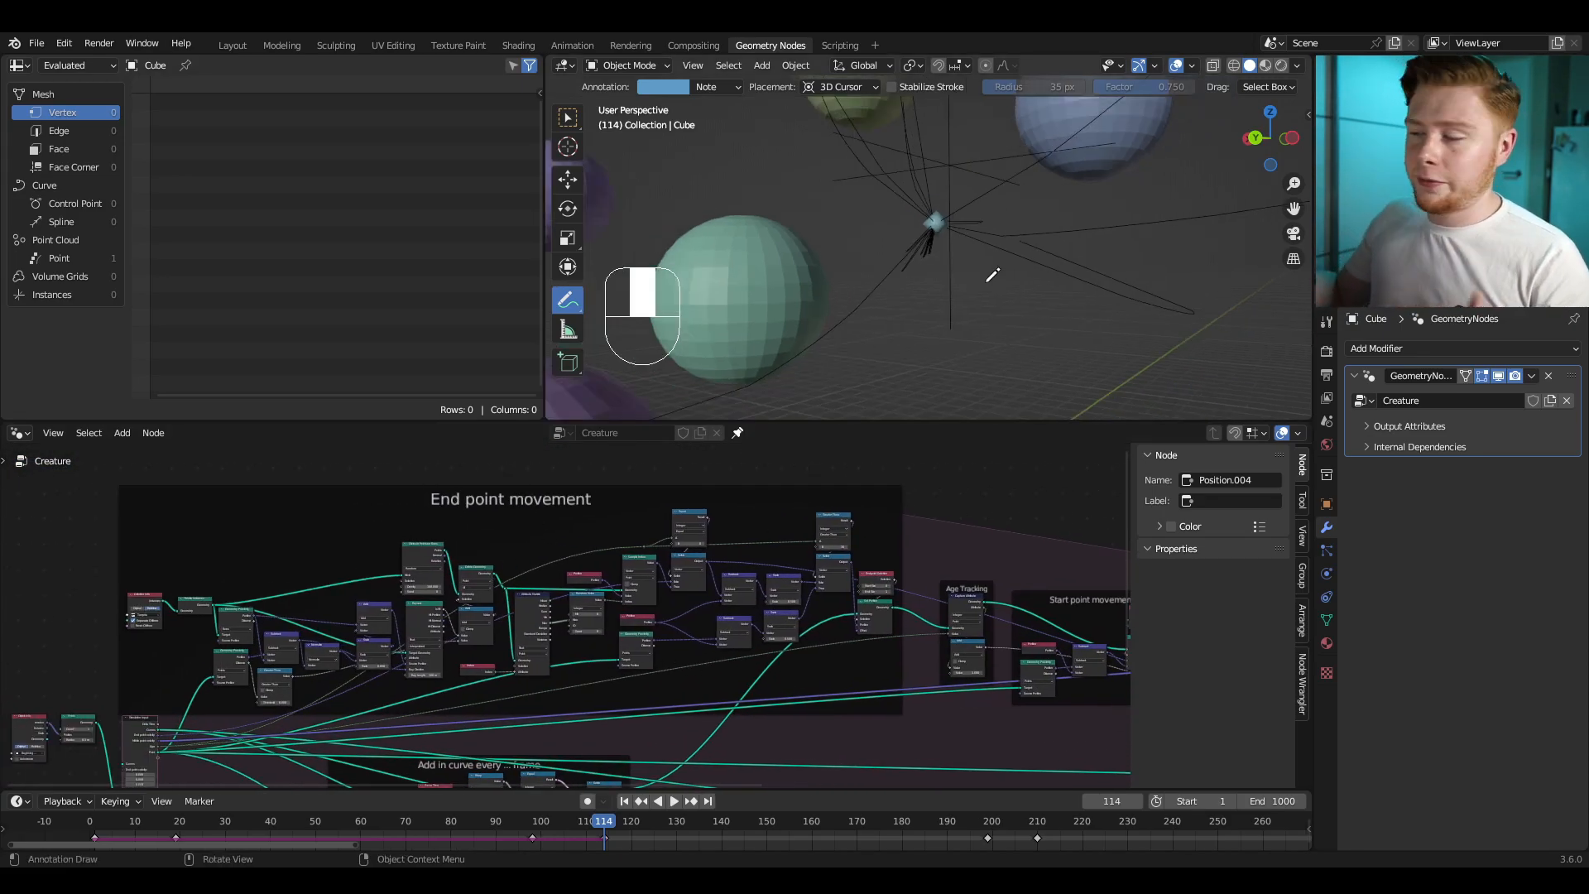
middle_click_drag(993, 276, 931, 247)
scroll(836, 563, "down", 3)
scroll(793, 664, "up", 5)
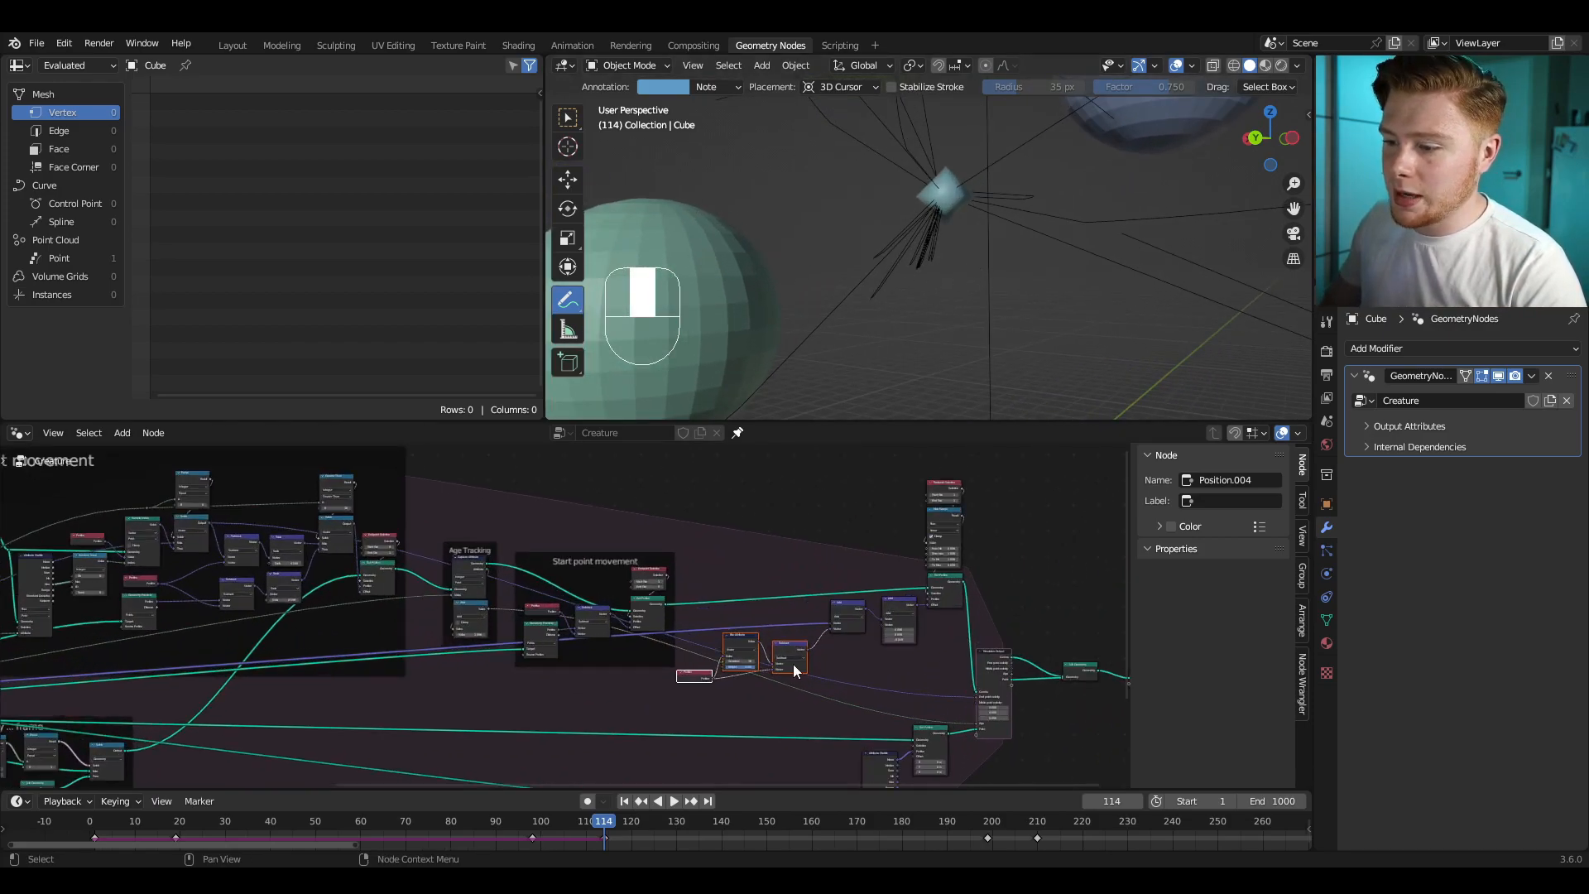
left_click(321, 612)
middle_click_drag(219, 574, 435, 612)
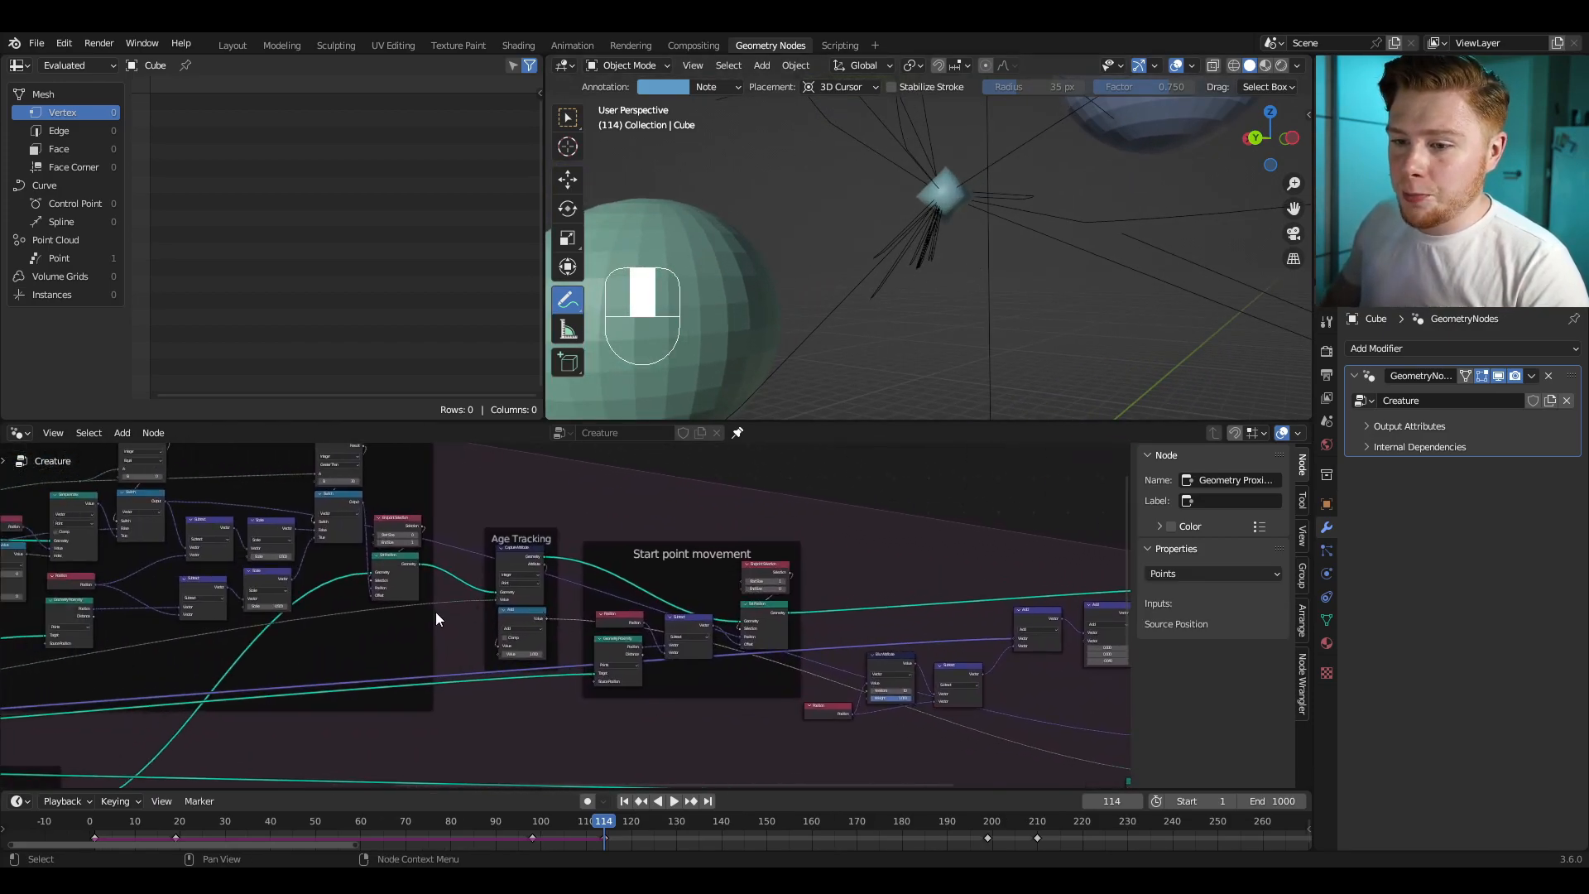
scroll(672, 490, "up", 2)
Step: Duplicate the End point movement frame's Greater Than, Switch, Scale, Subtract, Position and Geometry Proximity nodes, keeping their input links
left_click(636, 519)
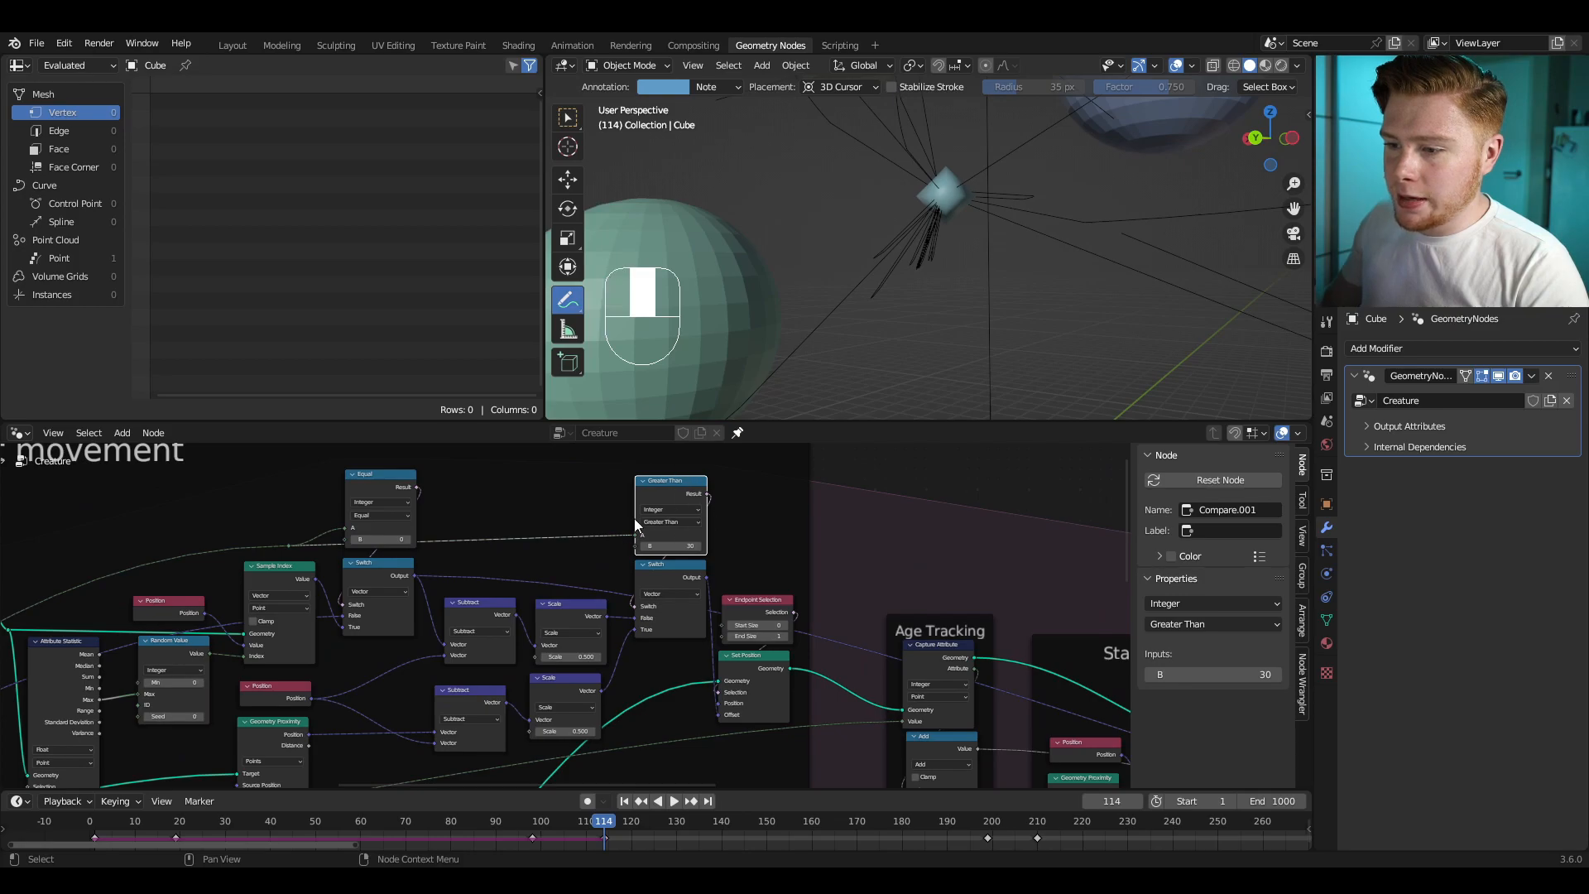
left_click(660, 574, "shift")
middle_click_drag(592, 706, 707, 601)
left_click(688, 584, "shift")
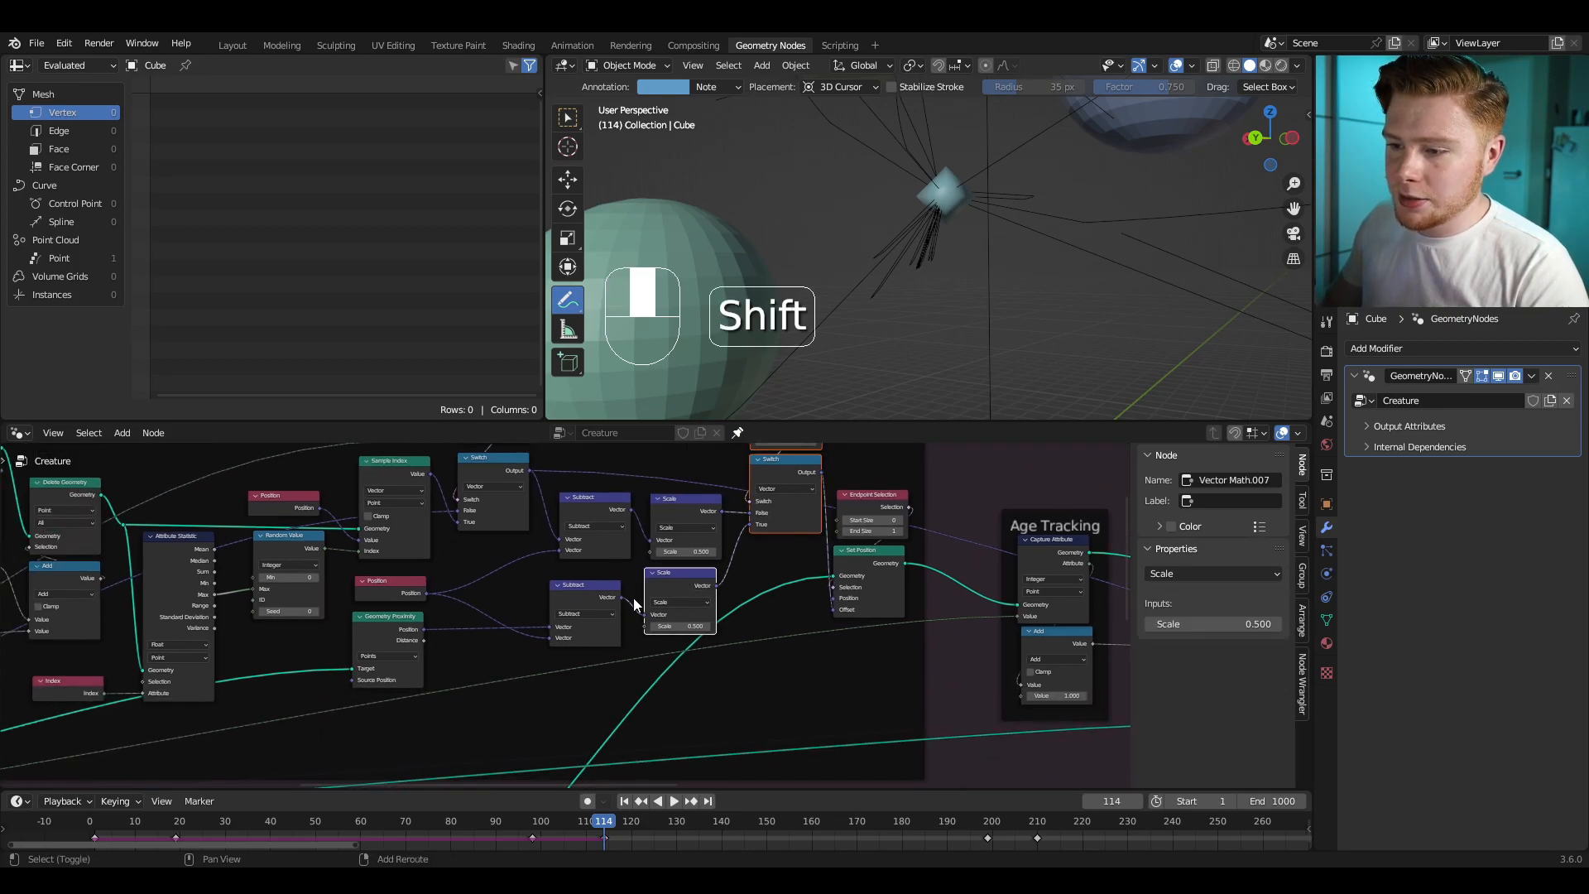
left_click(582, 602, "shift")
scroll(571, 609, "up", 2)
left_click(279, 581, "shift")
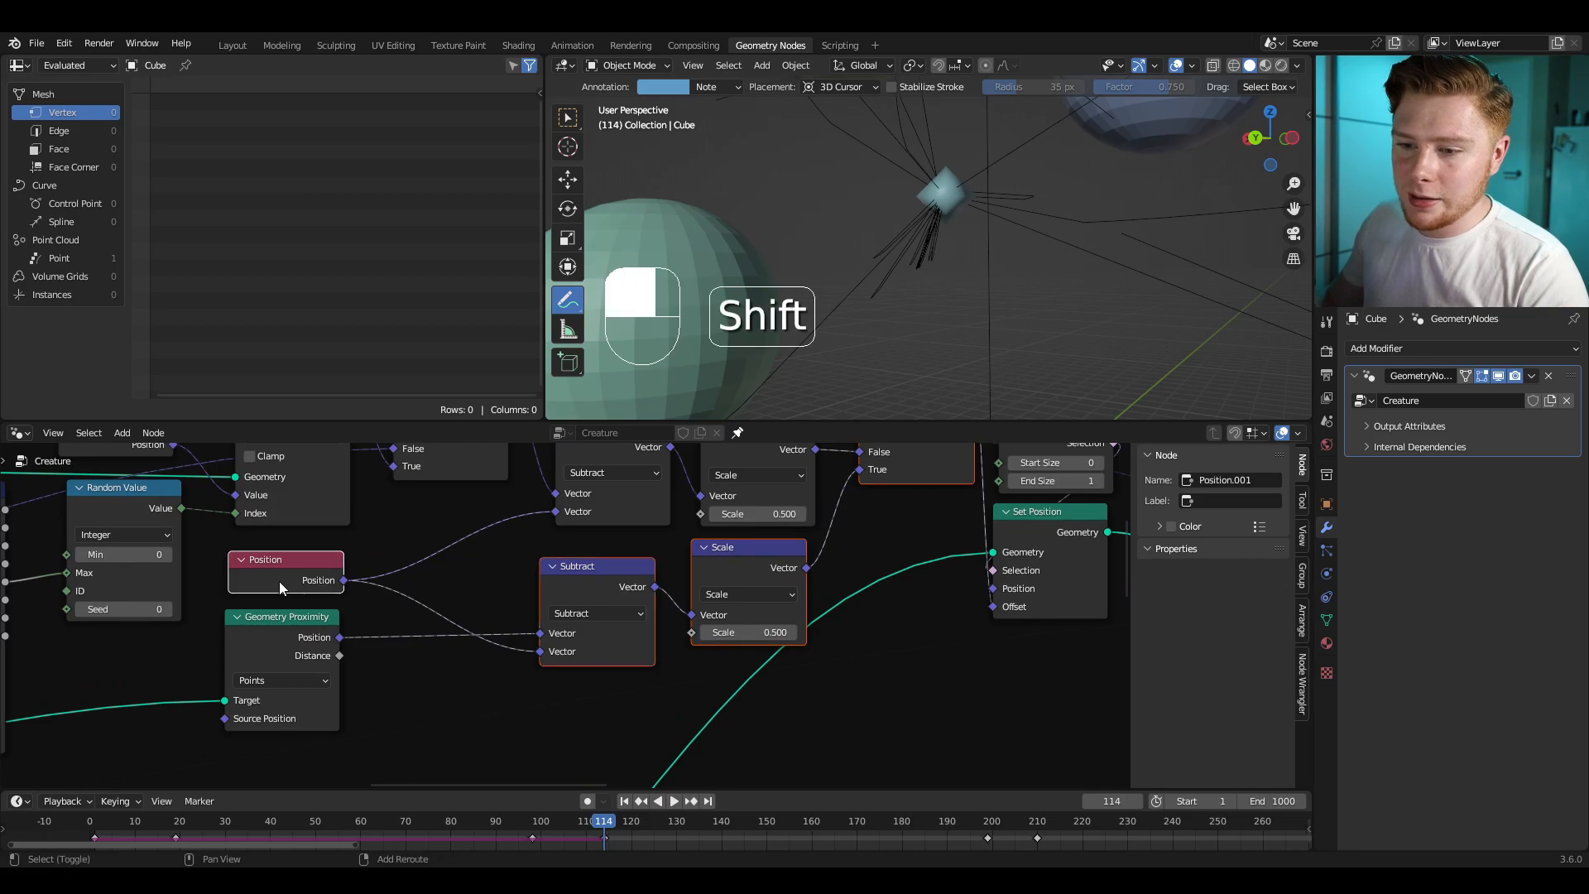
left_click(271, 644, "shift")
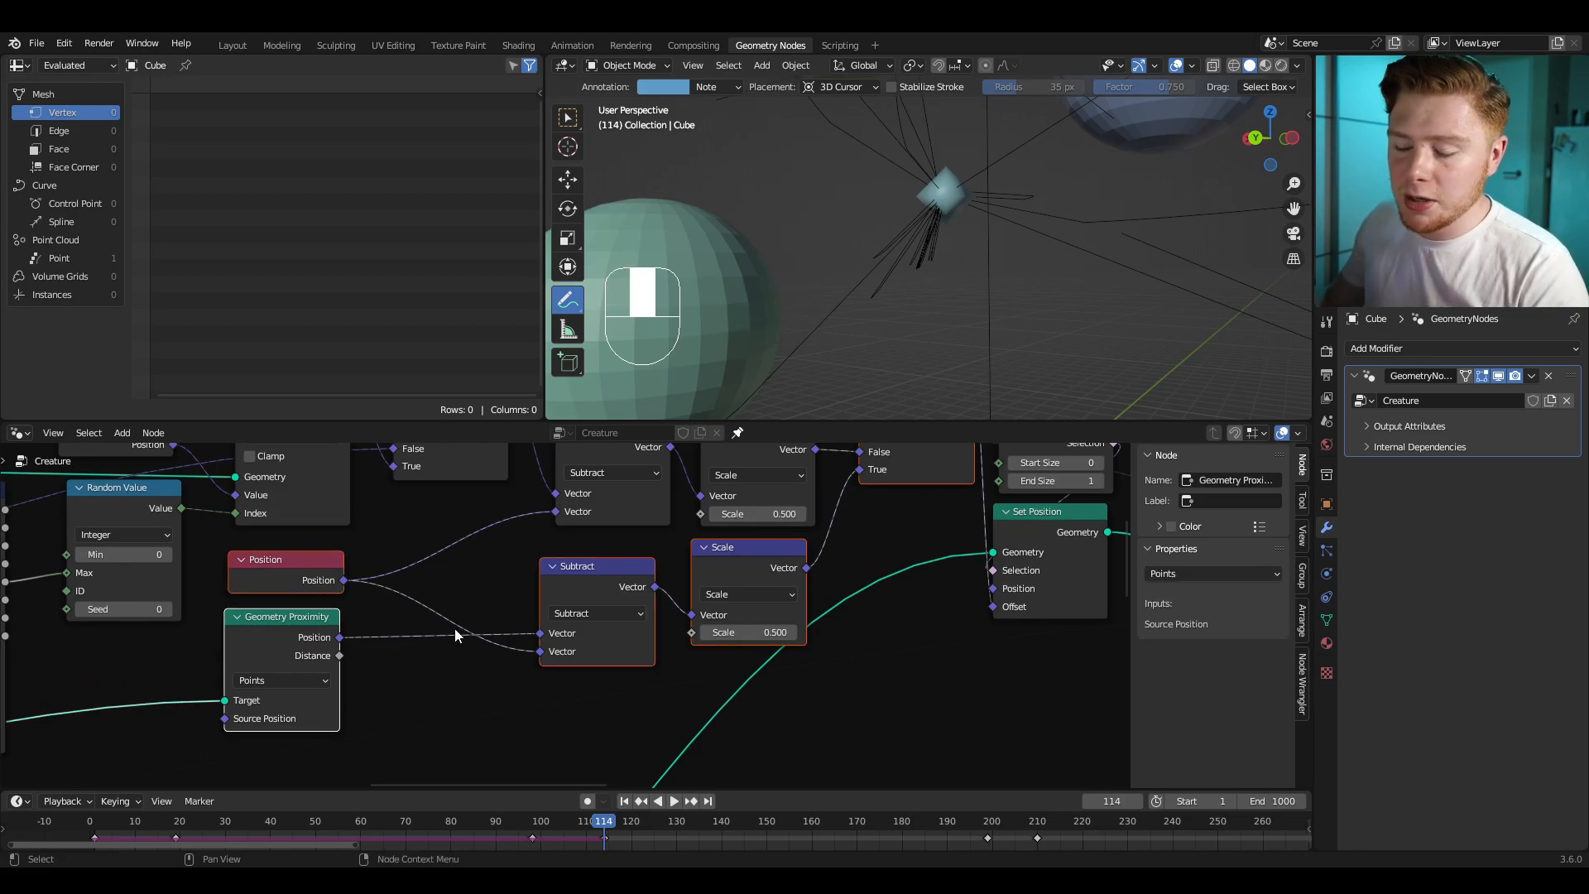
scroll(455, 628, "down", 4)
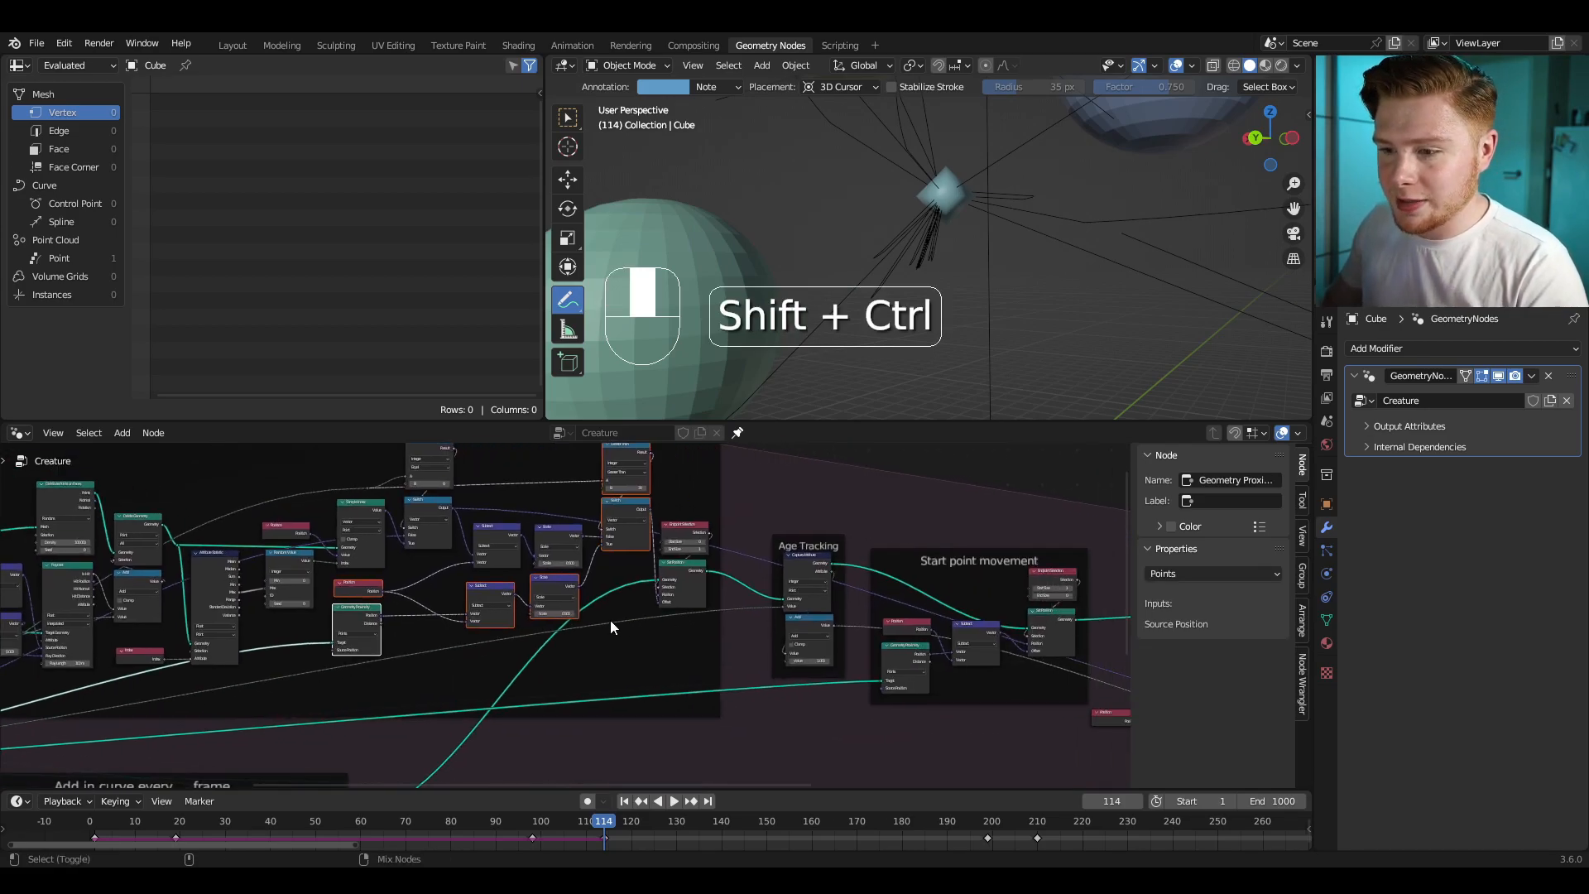
key("ctrl+shift+d")
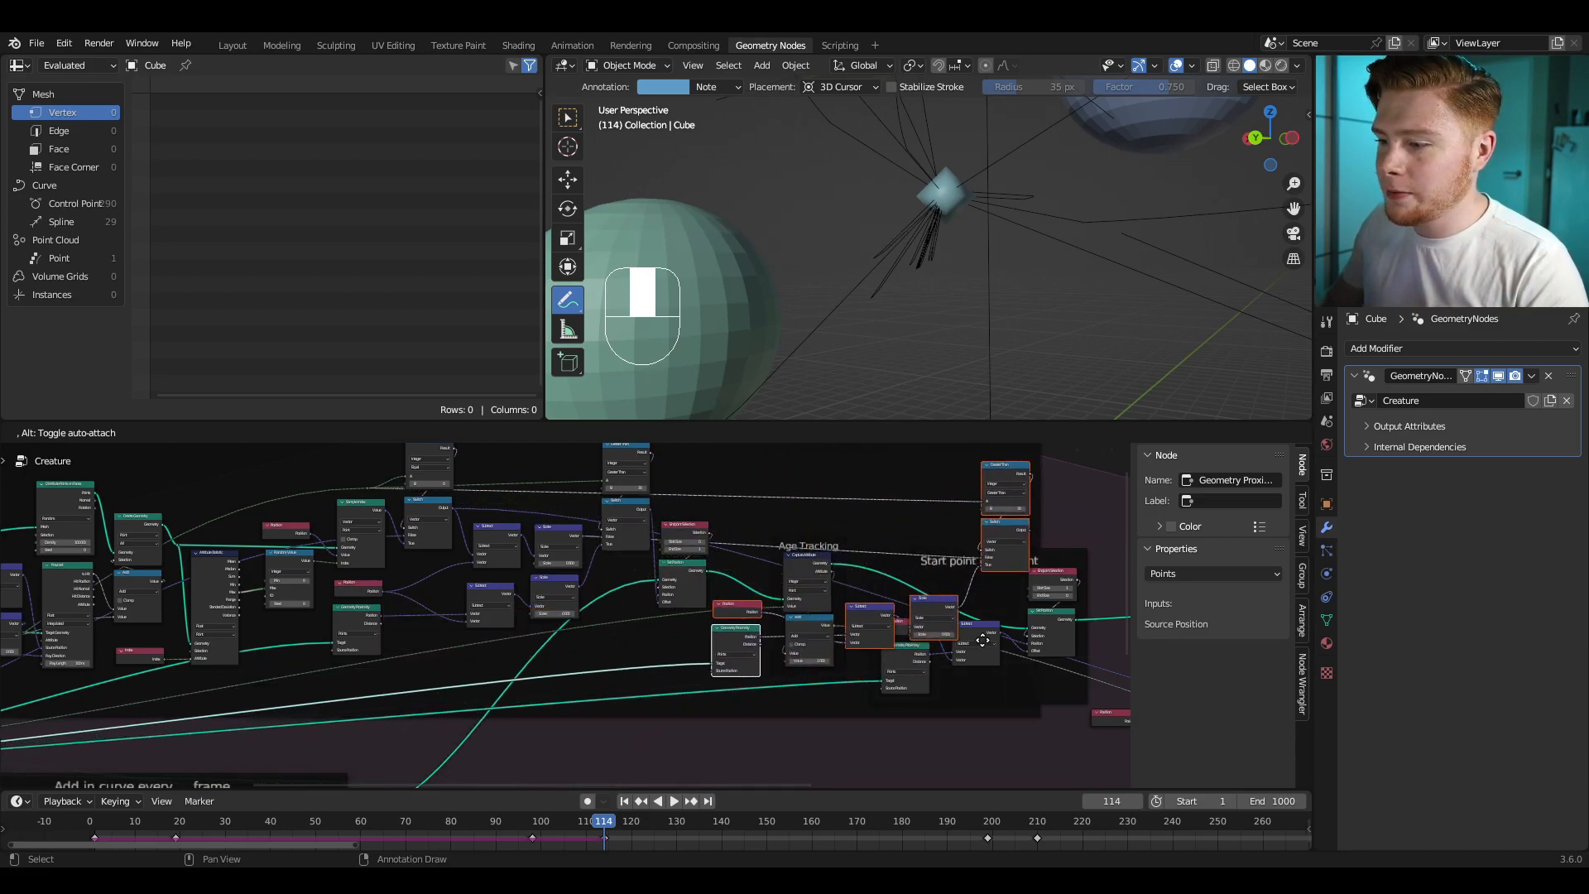
left_click(1063, 616)
Step: Detach the duplicated nodes from the End point movement frame and move them over to the middle point nodes
middle_click_drag(1035, 639, 683, 658)
scroll(683, 659, "down", 2)
scroll(687, 654, "up", 1)
key("g")
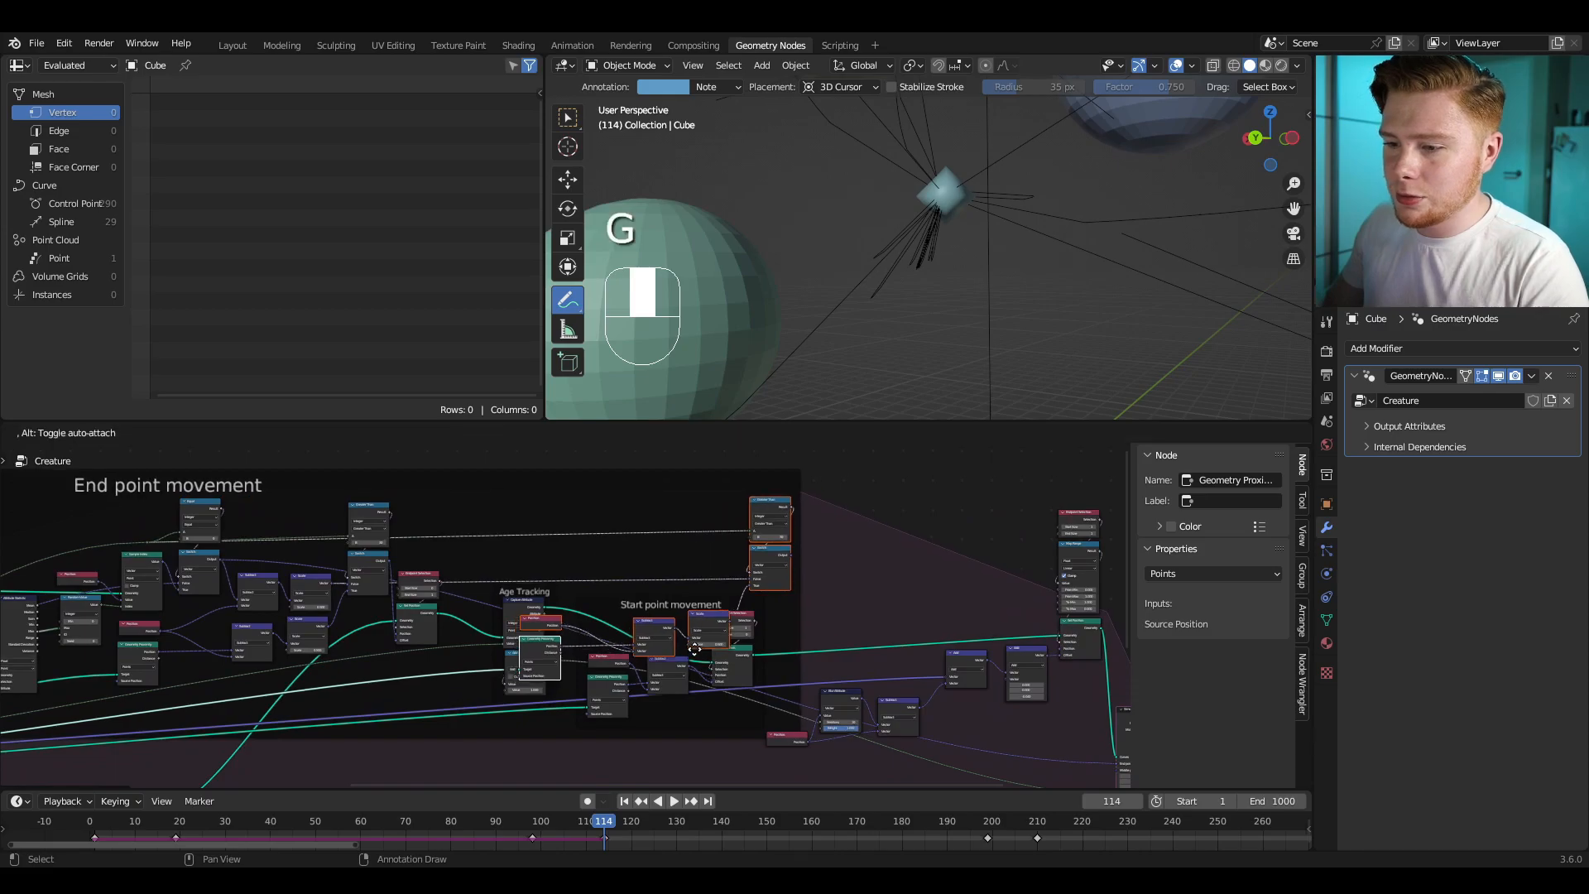
left_click(665, 649)
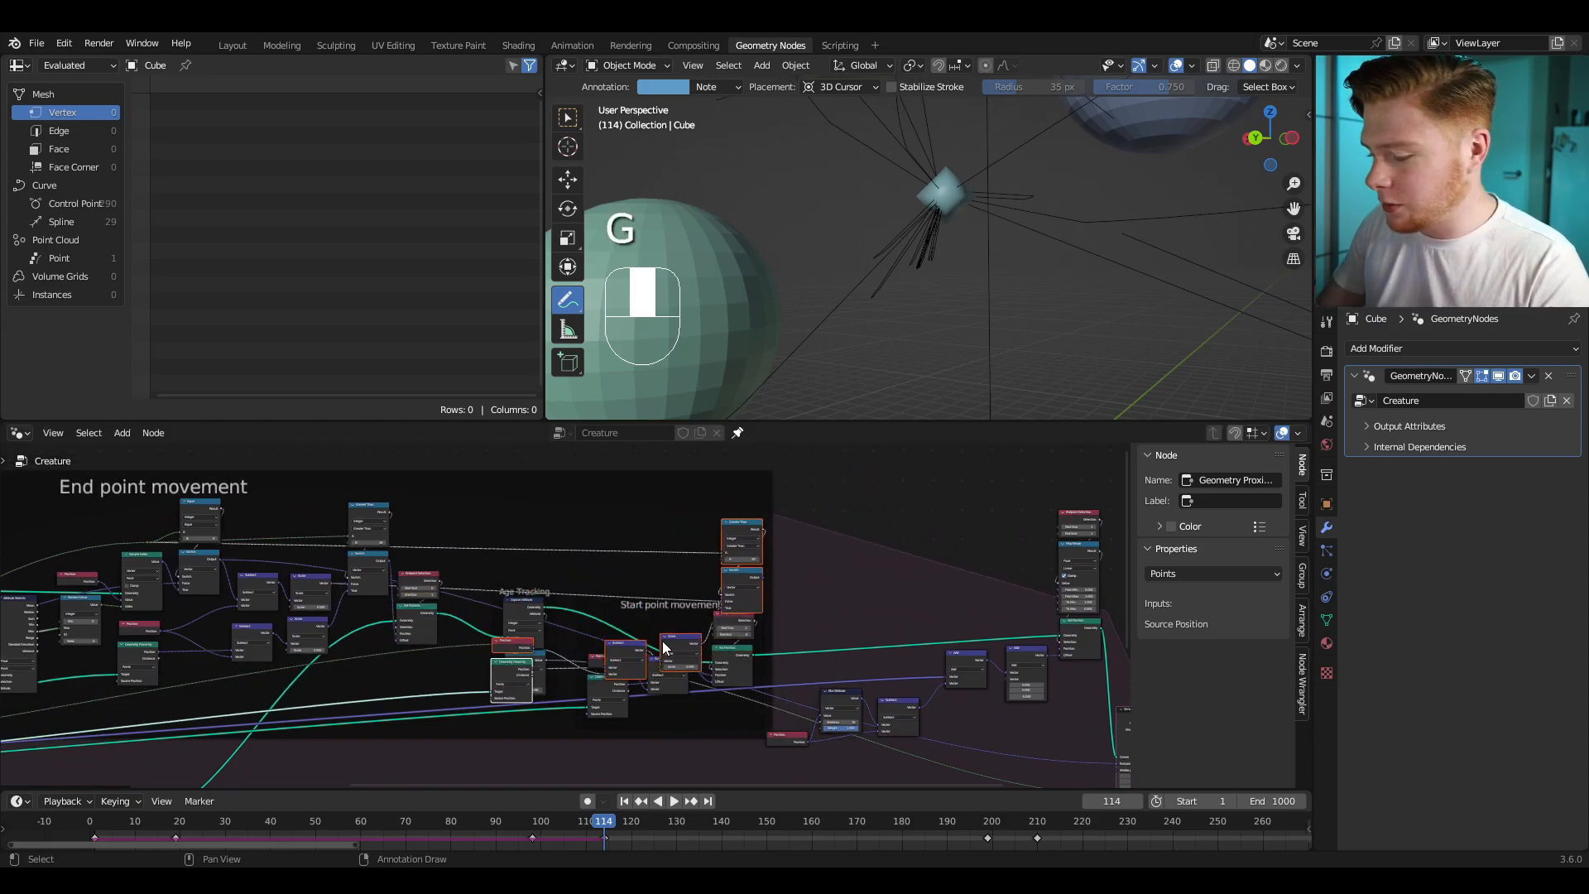
key("alt+p")
scroll(623, 553, "down", 3)
middle_click_drag(786, 625, 543, 537)
key("g")
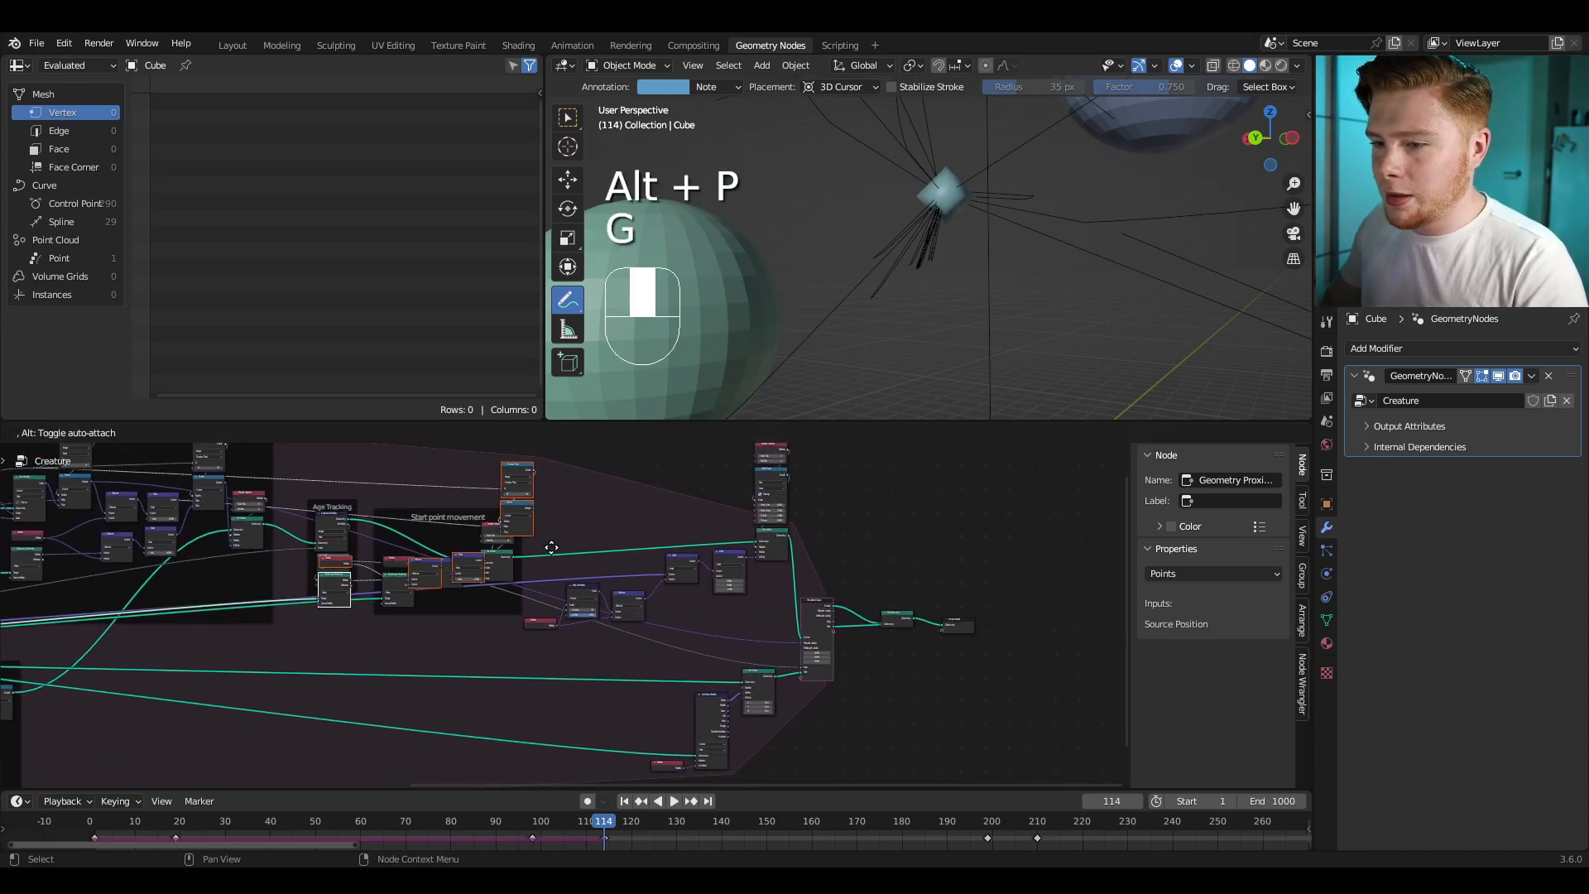
left_click(751, 629)
Step: Shift the gravity Add, Set Position, Simulation Output and final output nodes further along to make room for the duplicates
middle_click_drag(745, 498, 552, 551)
left_click_drag(550, 522, 882, 786)
left_click(530, 755, "shift")
middle_click_drag(548, 737, 572, 679)
left_click(606, 452, "shift")
key("g")
left_click(674, 477)
left_click(681, 505)
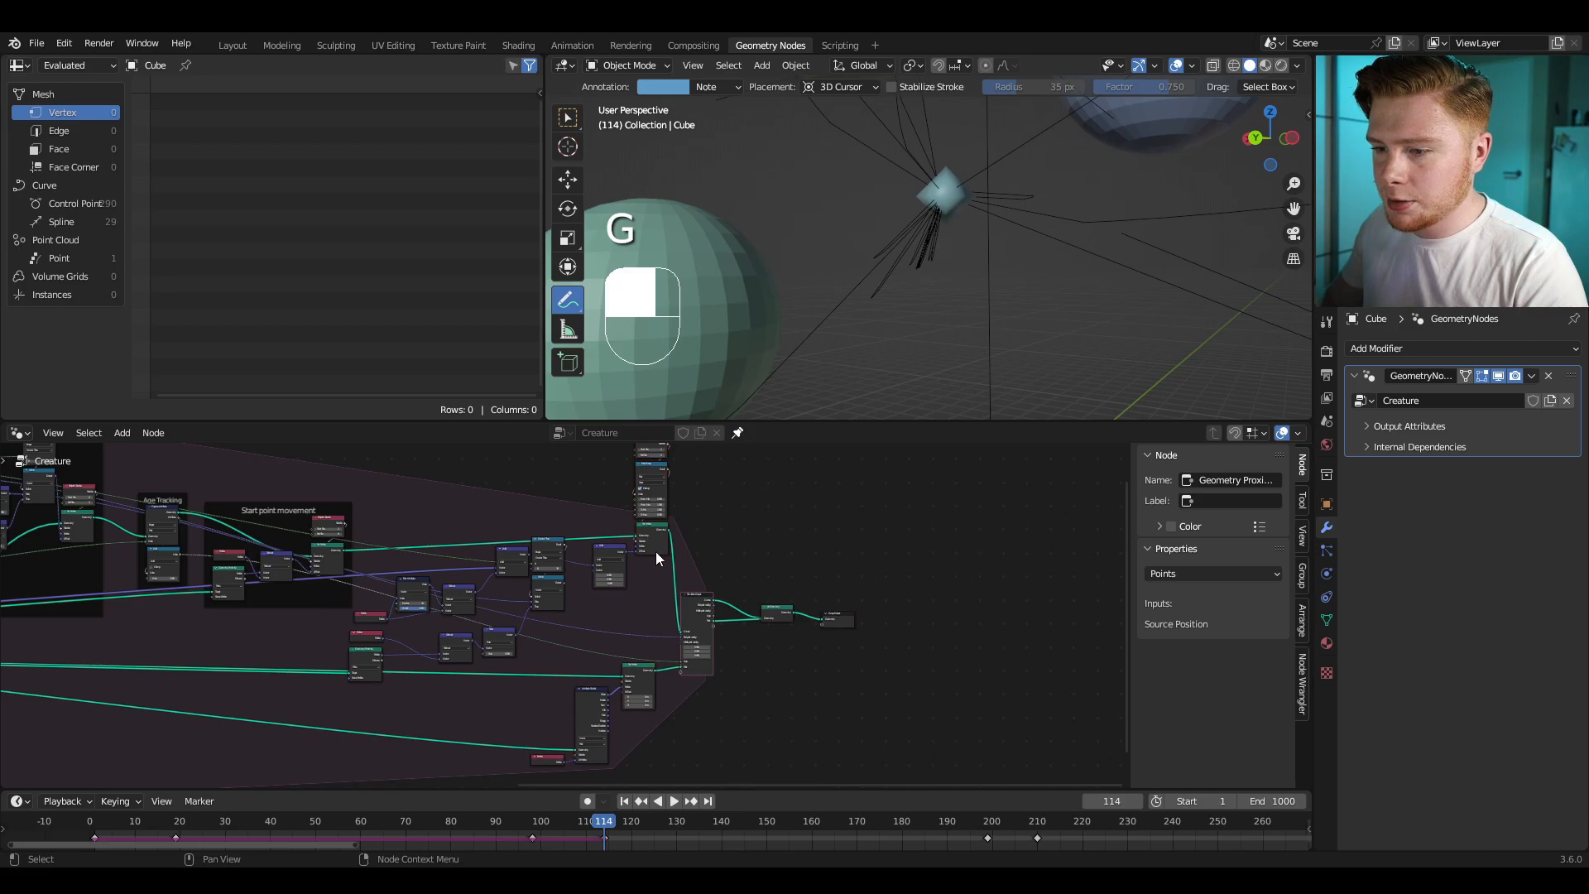
Step: Place the duplicated Greater Than and Switch nodes between the gravity Add node and the Set Position node
scroll(587, 549, "up", 4)
left_click_drag(469, 499, 550, 667)
key("g")
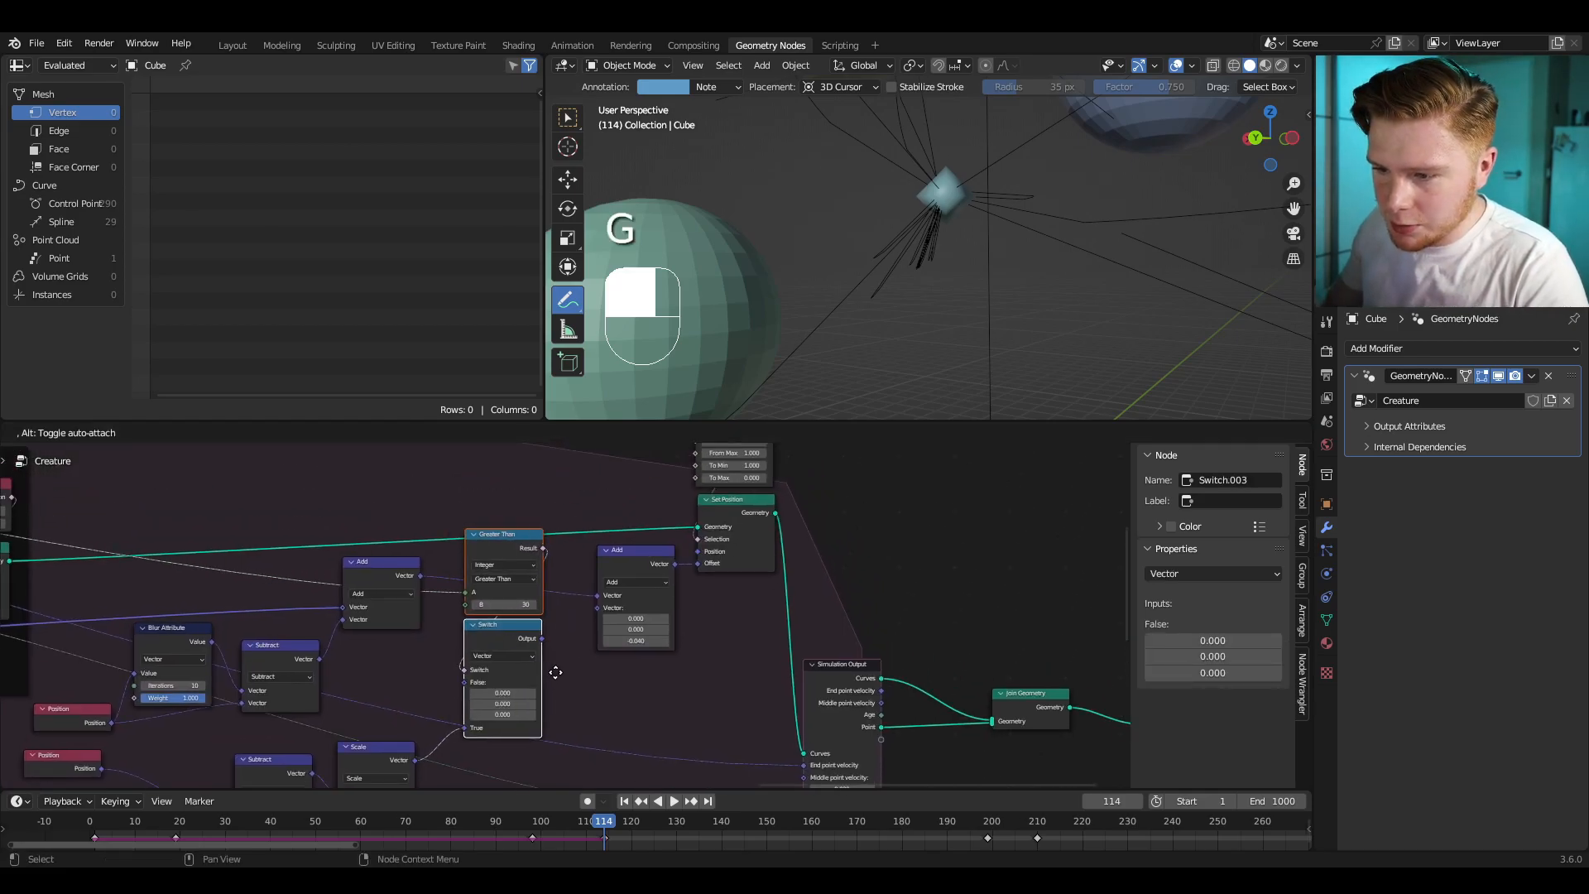
left_click(607, 574)
key("g")
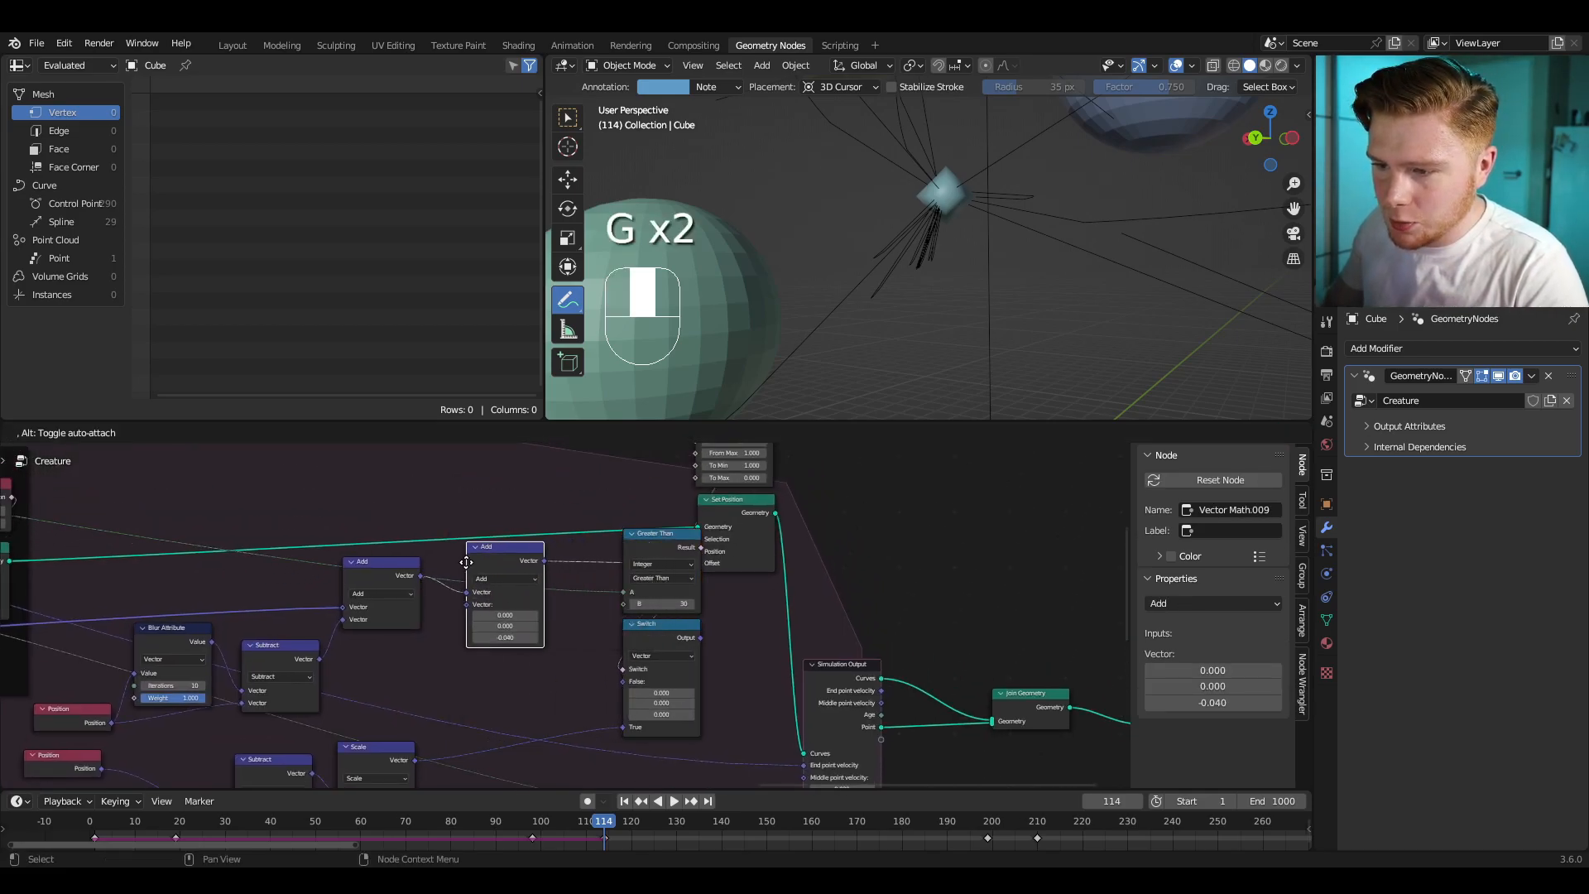
left_click(463, 570)
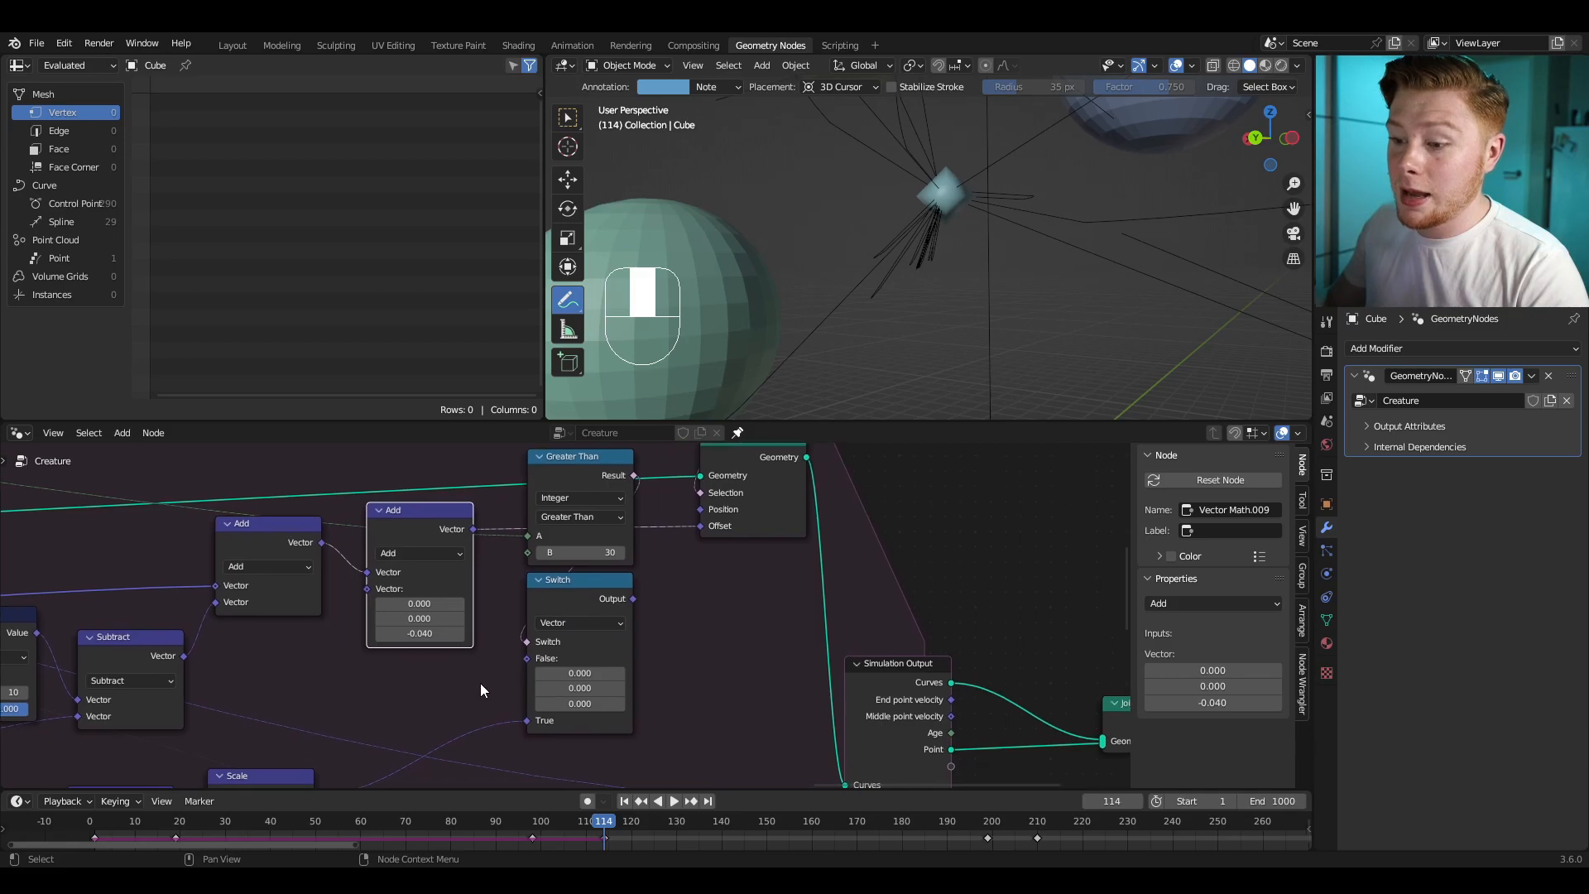
Step: Link the gravity Add node's Vector to the Switch's False input and the Switch's Output to Set Position's Offset
middle_click_drag(480, 683, 498, 696)
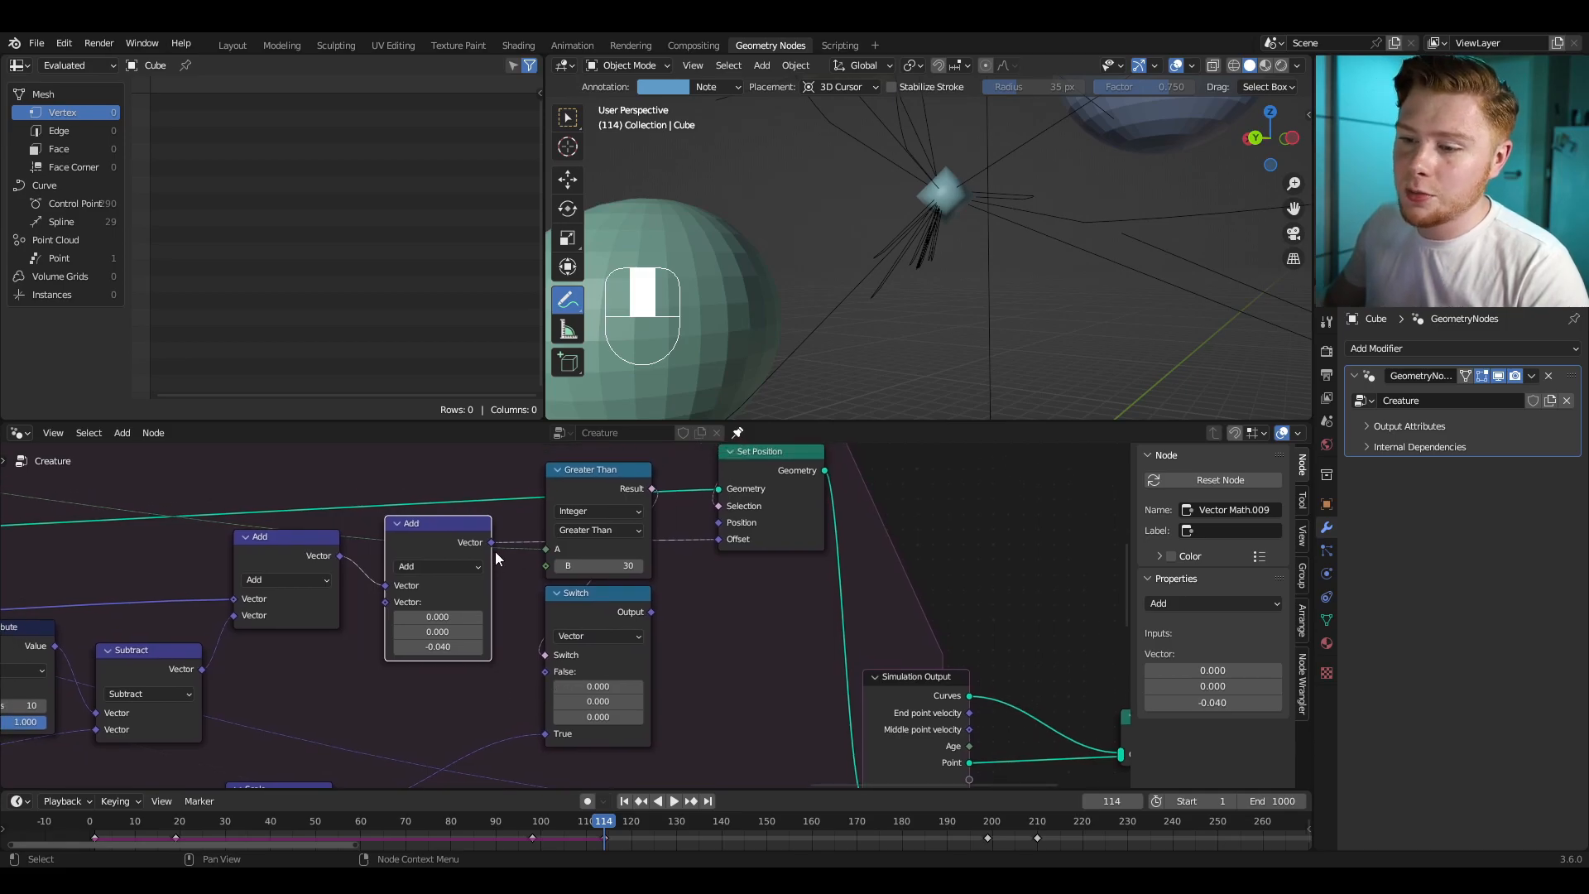
left_click_drag(492, 543, 521, 526)
left_click_drag(511, 677, 545, 672)
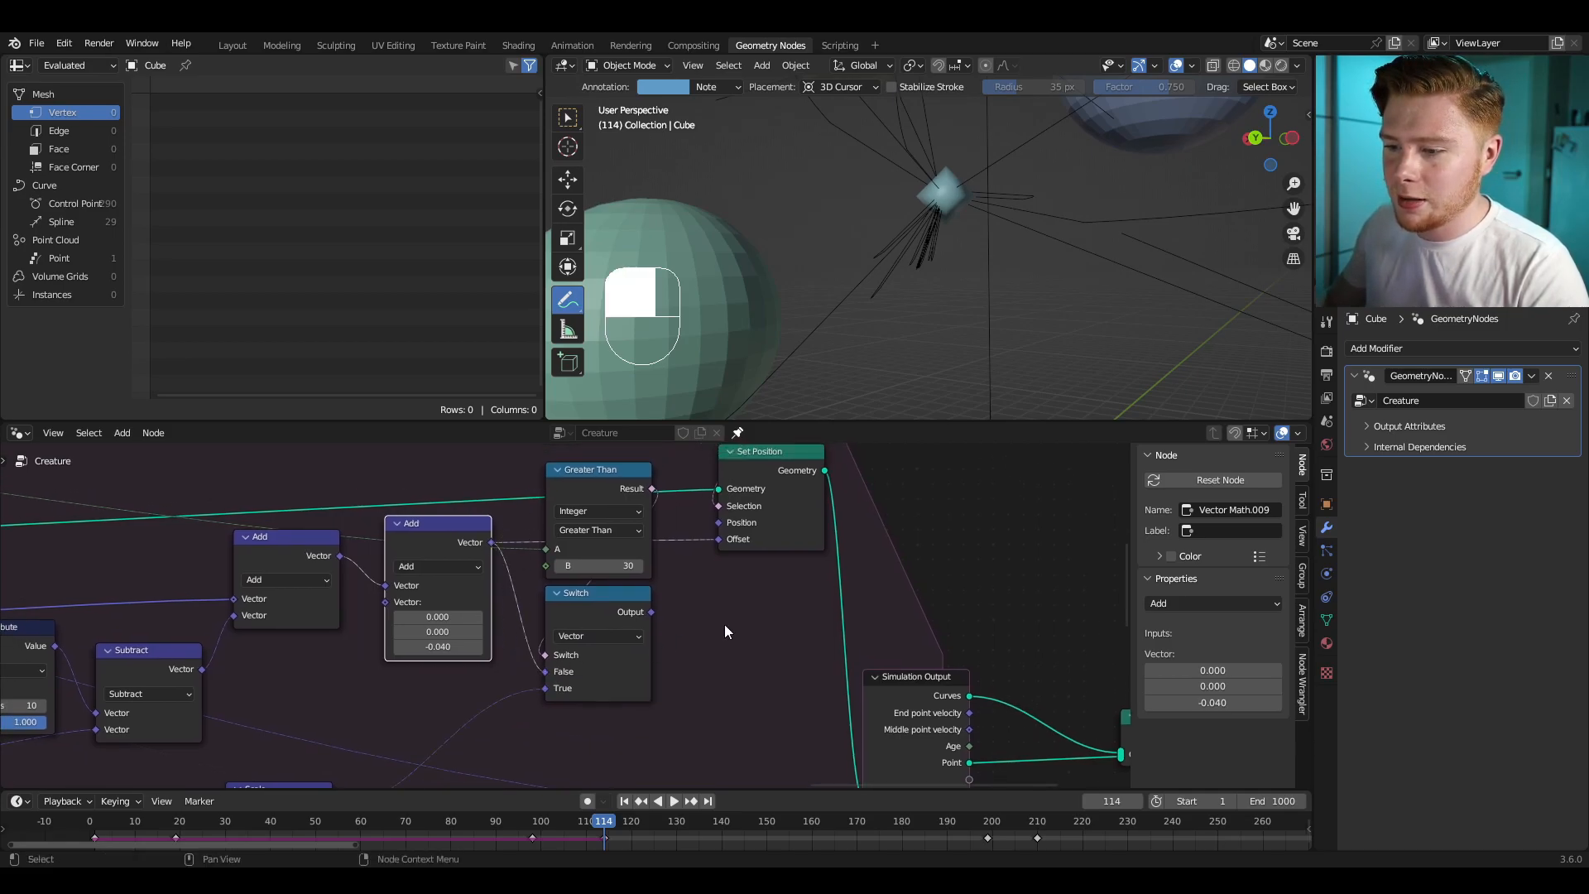
middle_click_drag(723, 624, 595, 661)
left_click(543, 649)
left_click_drag(544, 648, 600, 579)
Step: Link the Switch's Output to the Simulation Output's Middle point velocity and play the simulation to check the curves
scroll(564, 628, "down", 5)
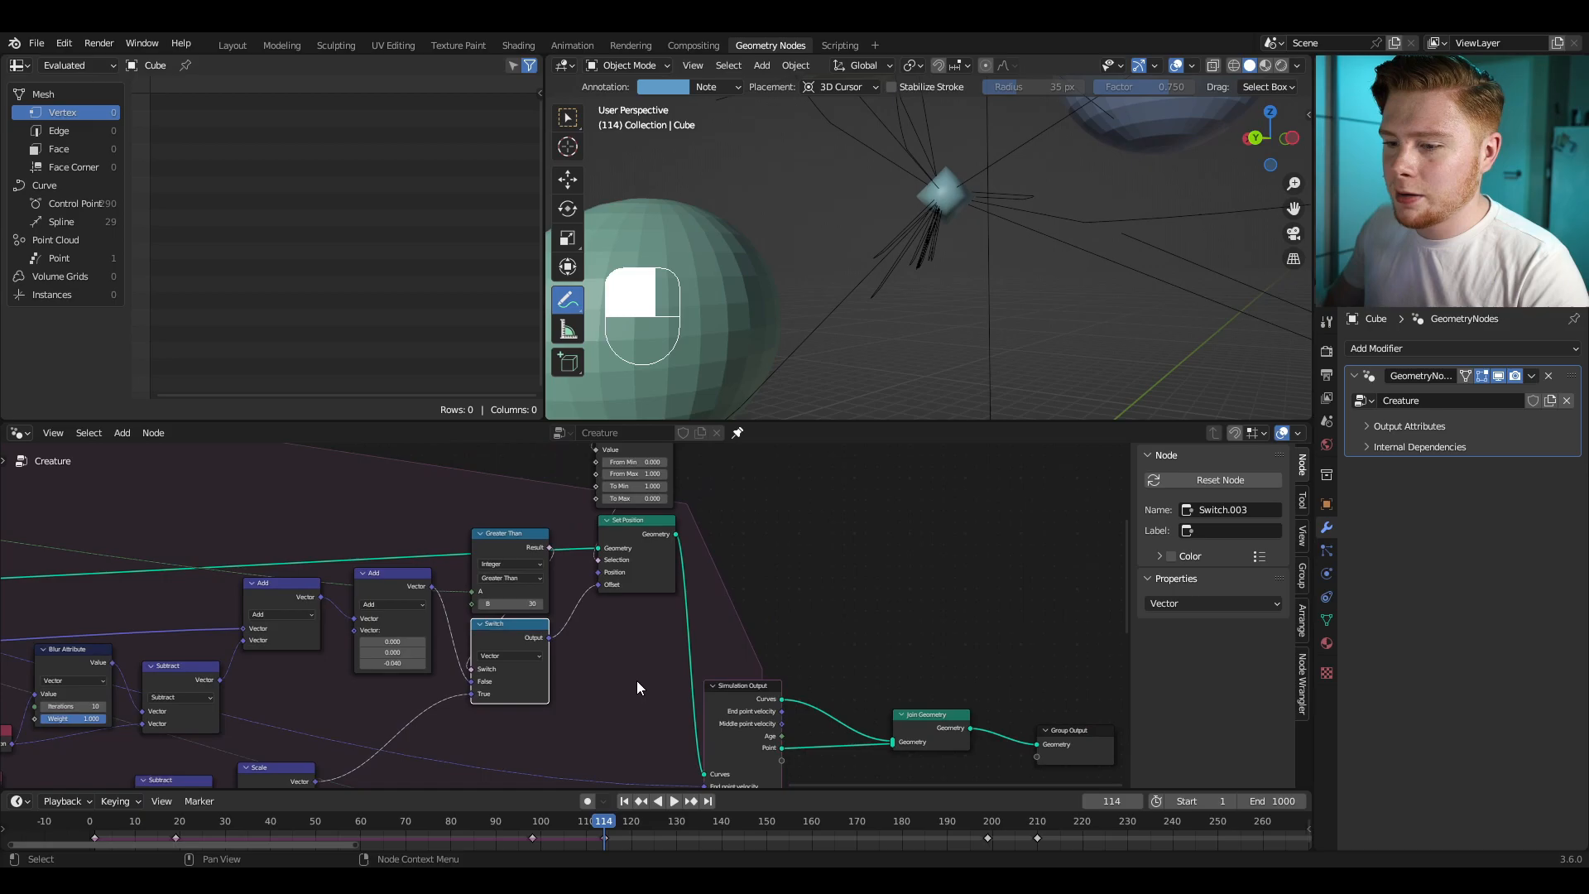
middle_click_drag(637, 681, 558, 598)
scroll(539, 628, "up", 3)
left_click_drag(528, 537, 546, 542)
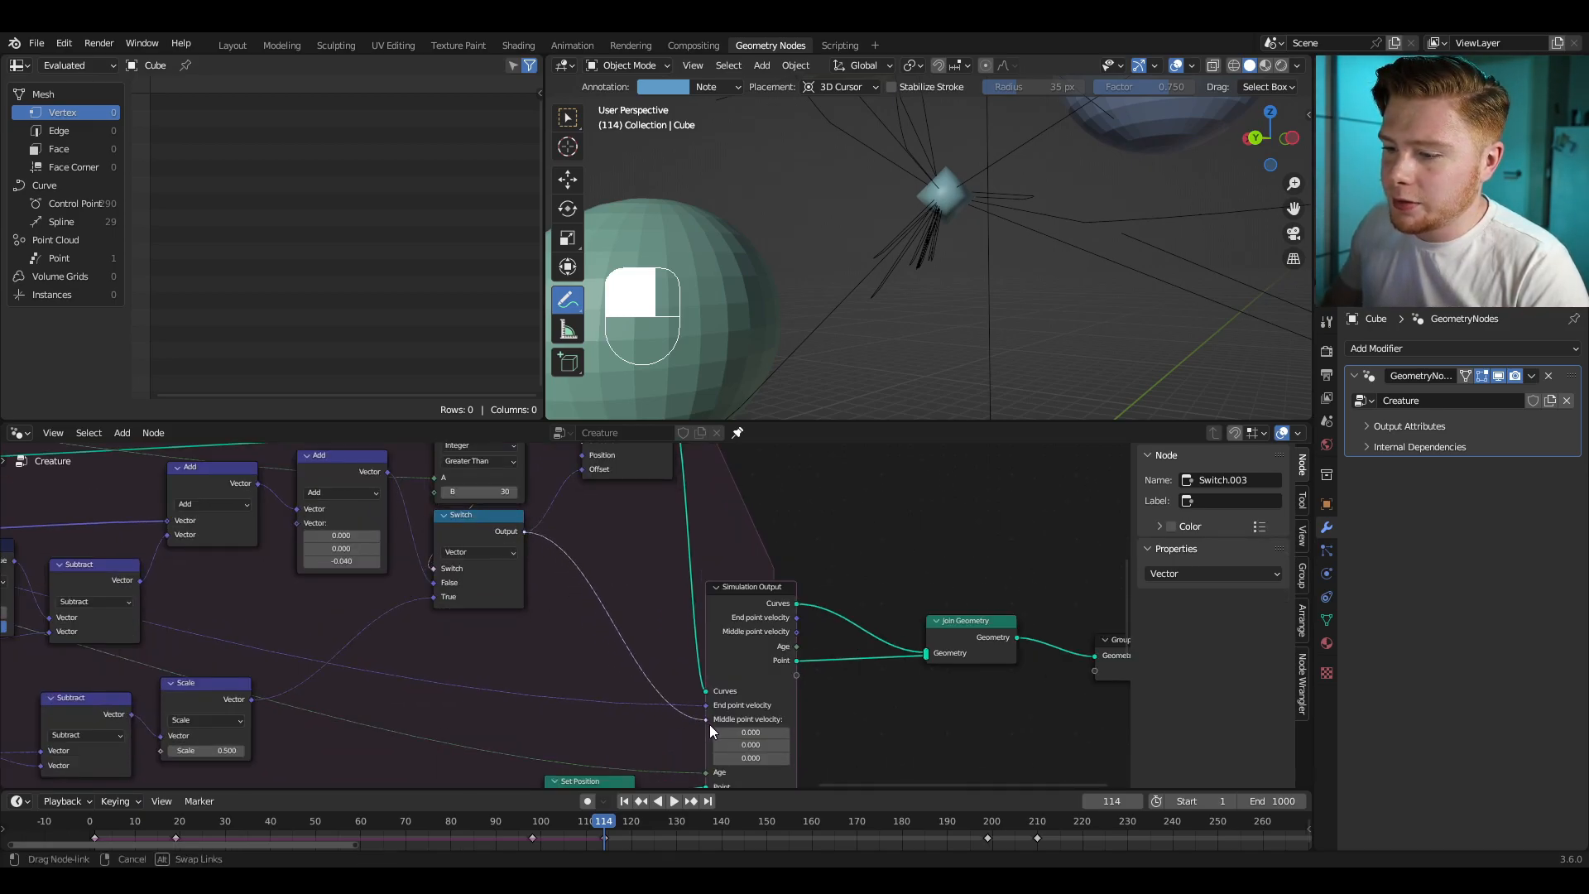
left_click_drag(708, 724, 709, 723)
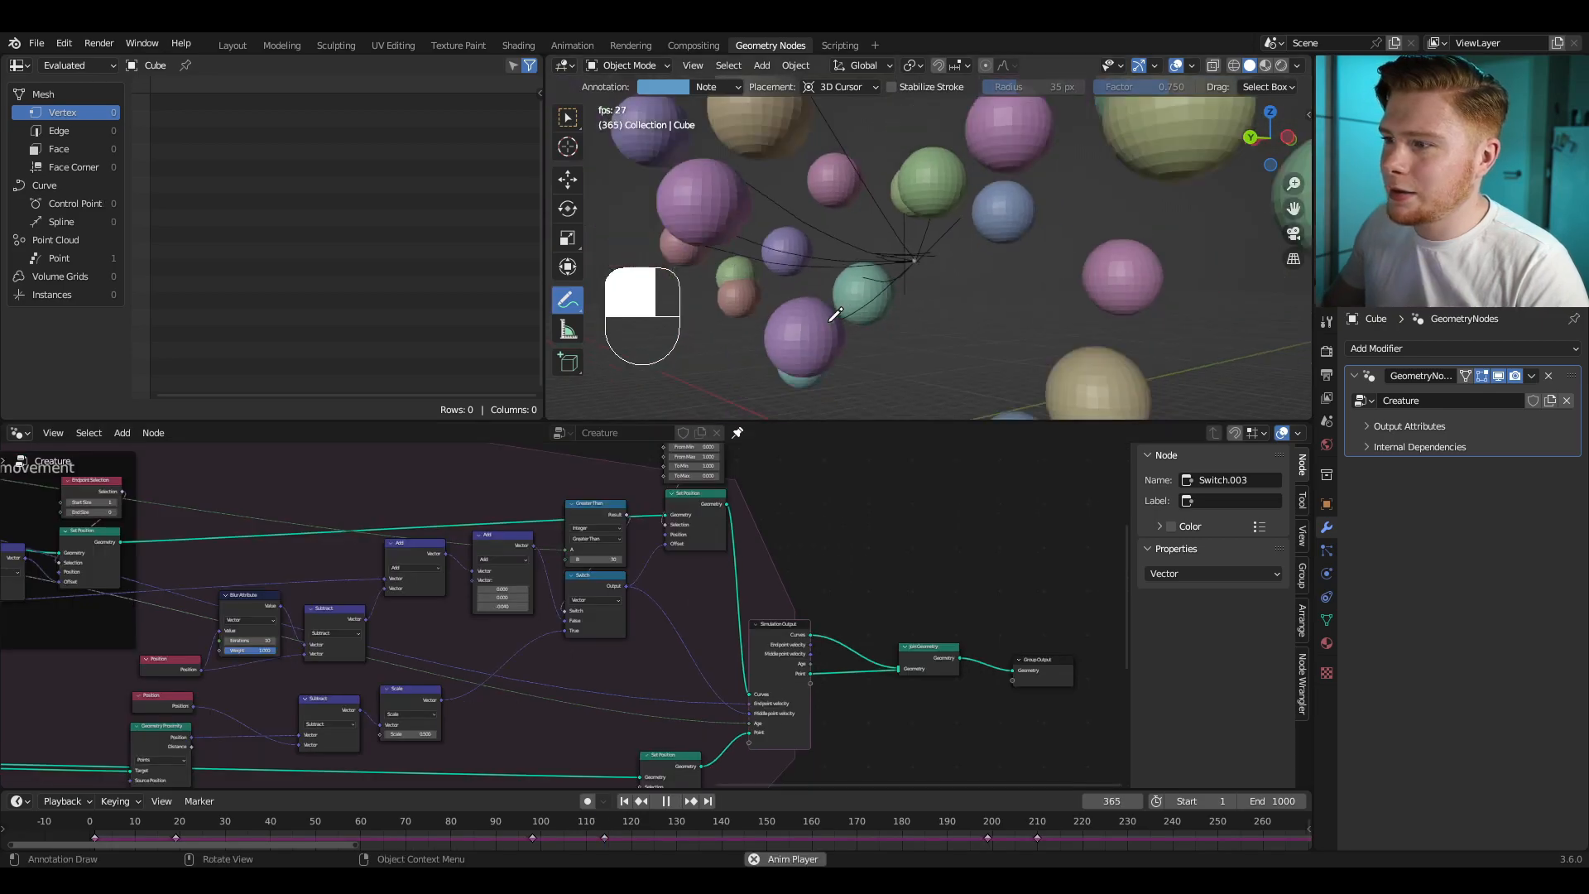
middle_click_drag(886, 349, 828, 182, "shift")
middle_click_drag(828, 182, 832, 290)
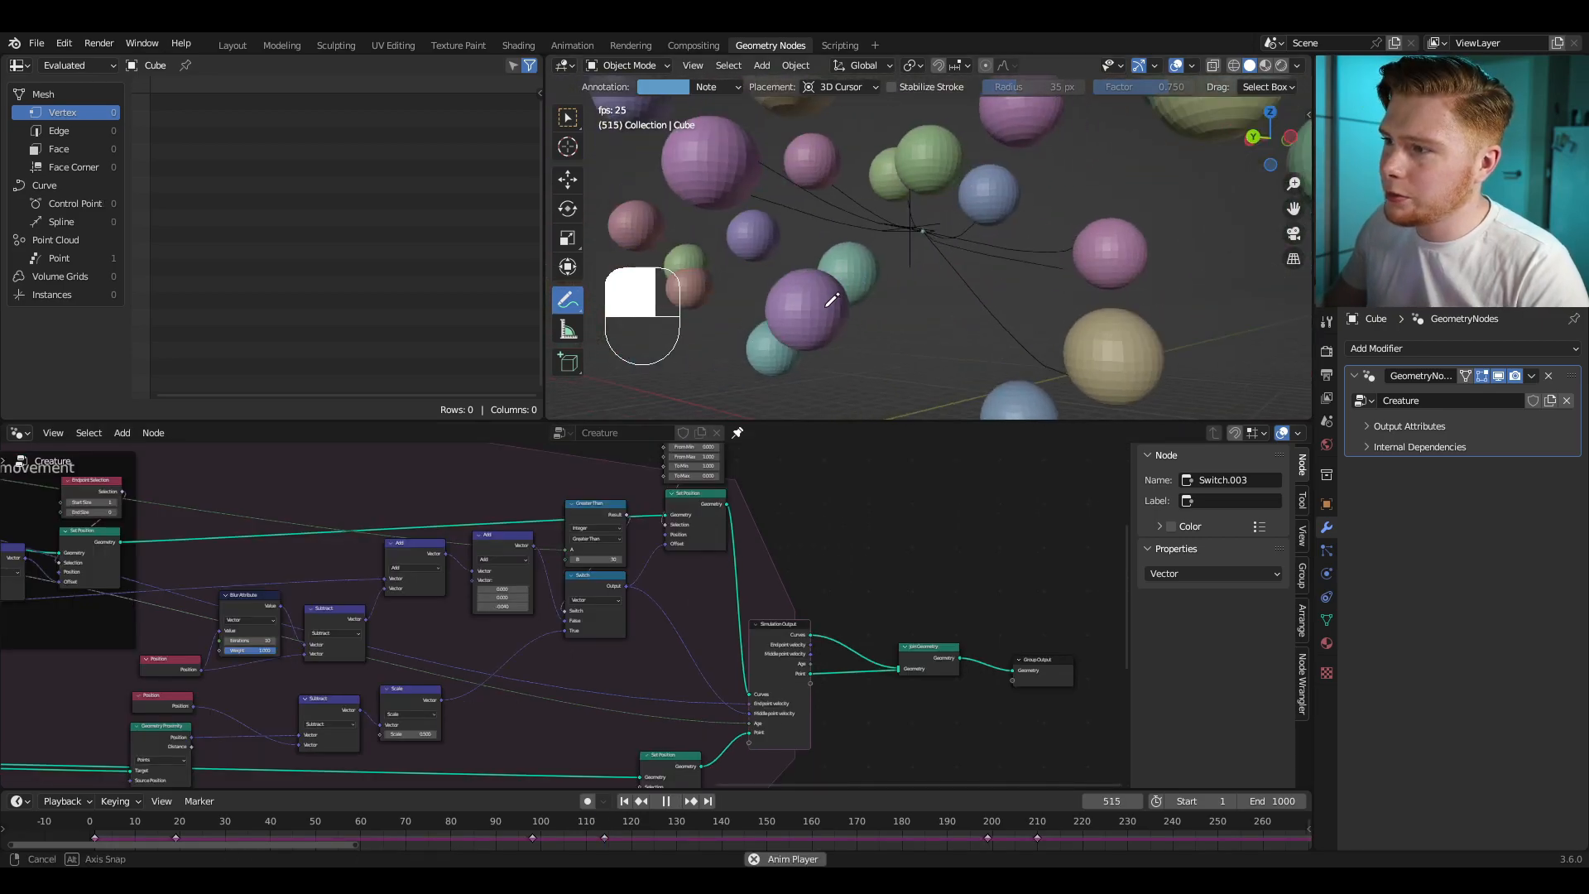
Step: Group the middle point nodes in a frame labelled "Middle part movement" with a label size of 39
left_click_drag(330, 457, 747, 703)
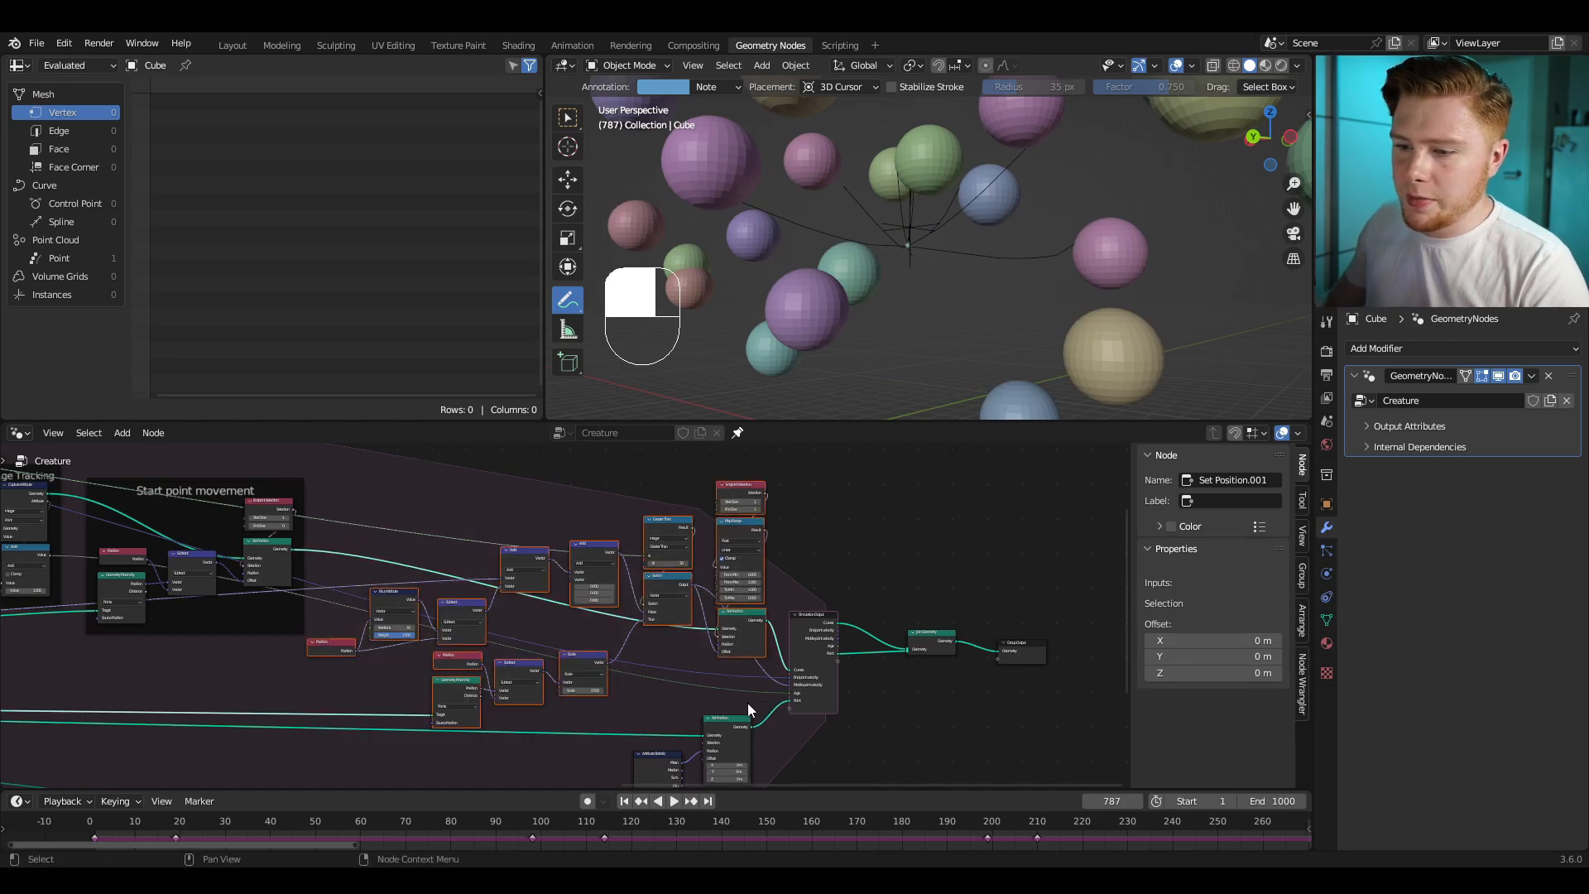
key("ctrl+j")
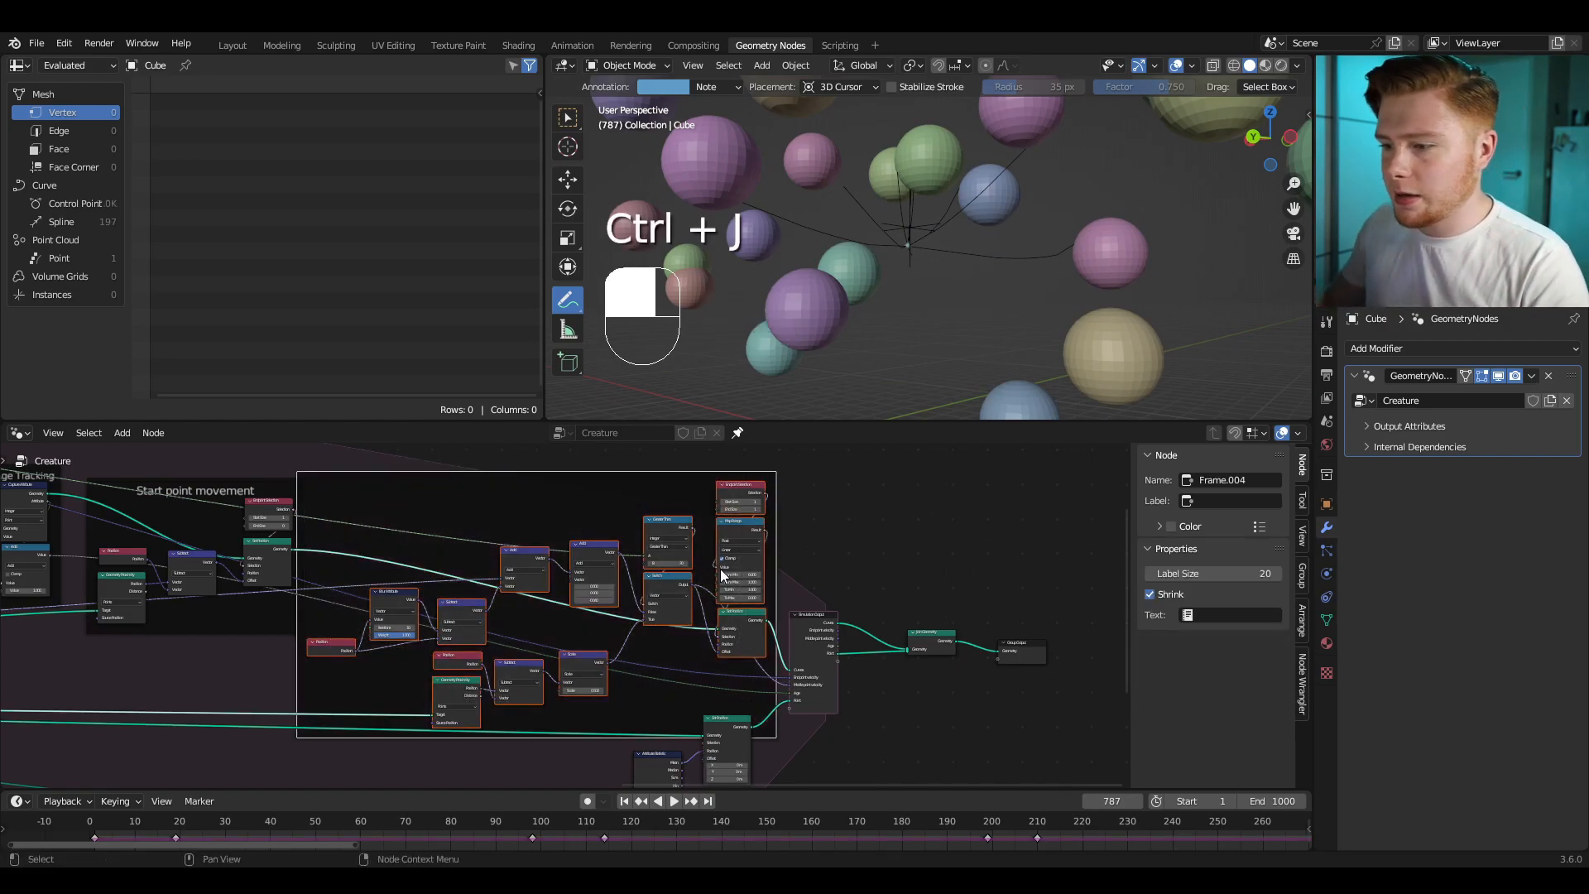
type("Middle part mov")
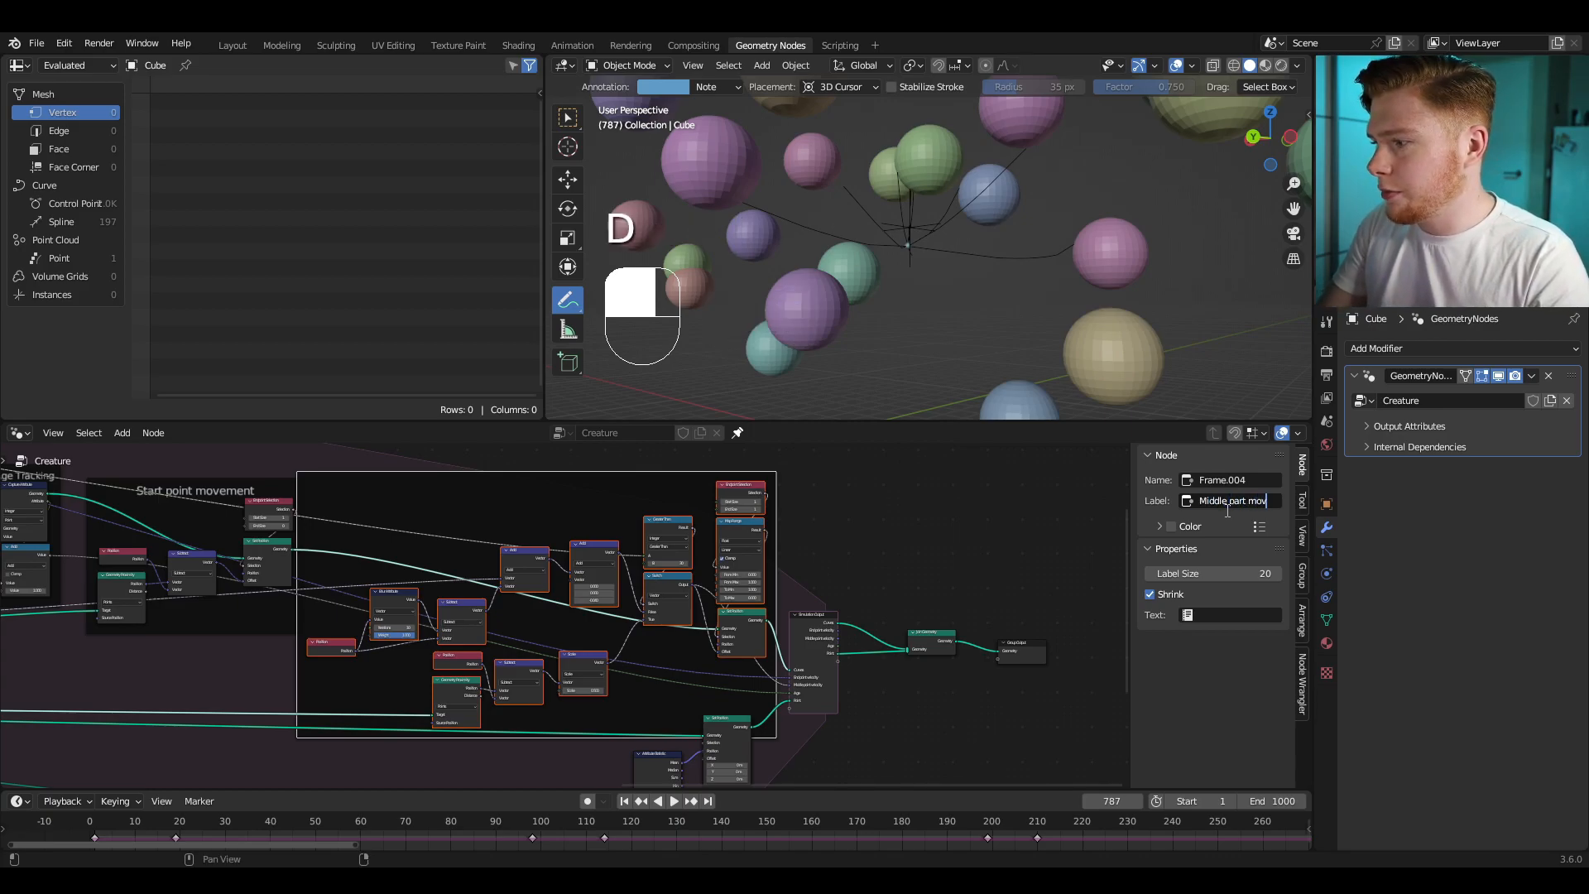
type("emen")
type("t")
key("Return")
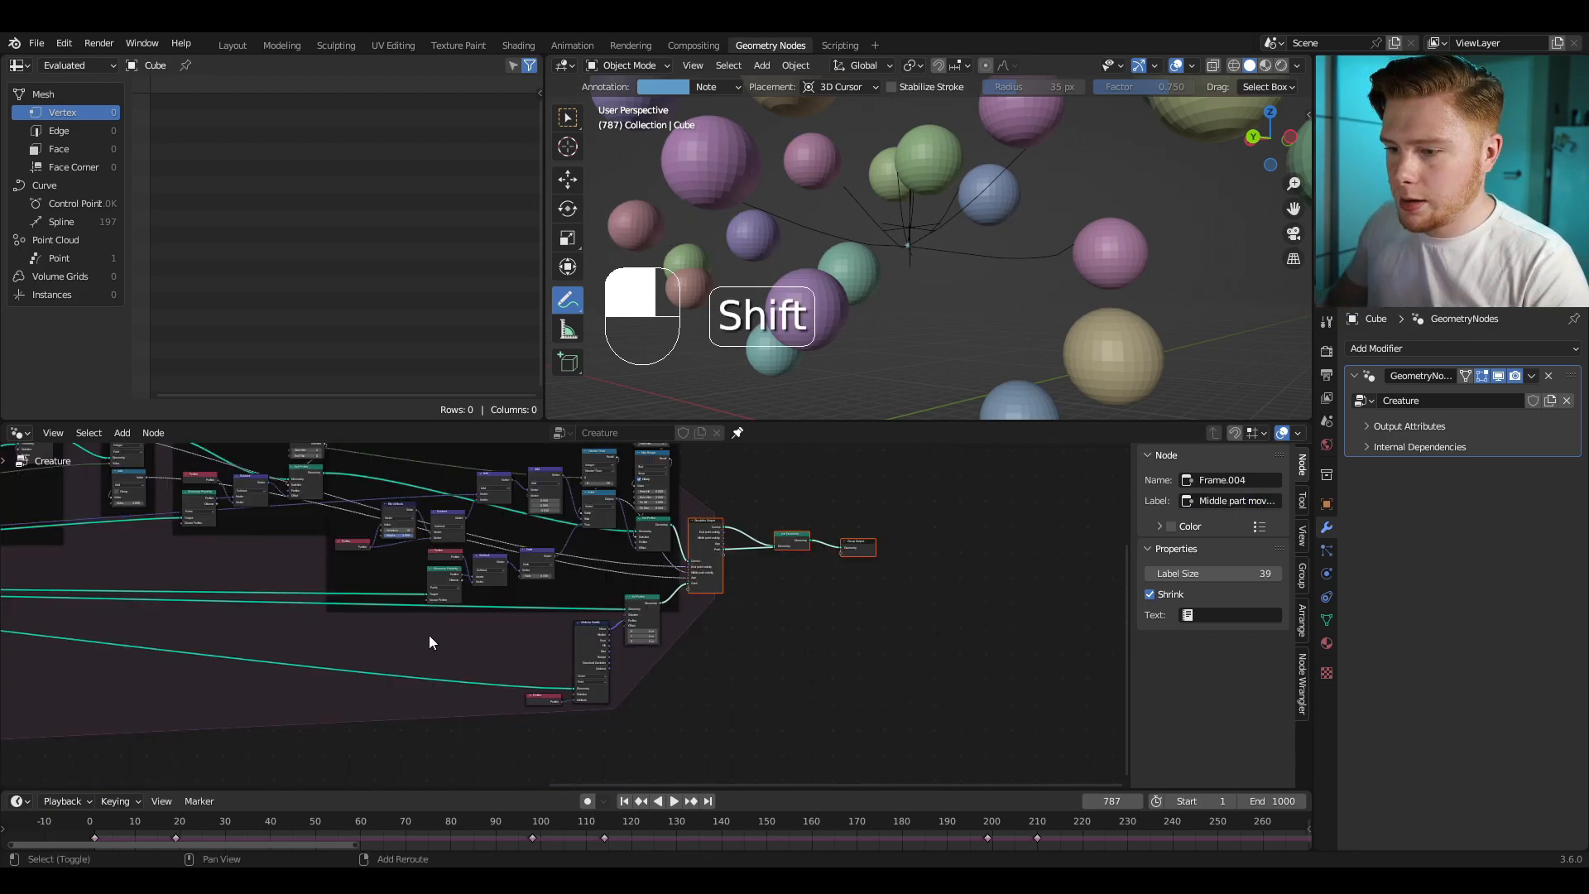
Step: Space out the node layout by moving the Middle part movement frame and output nodes clear of the Start point movement frame
left_click_drag(504, 621, 654, 702, "shift")
middle_click_drag(595, 602, 709, 673)
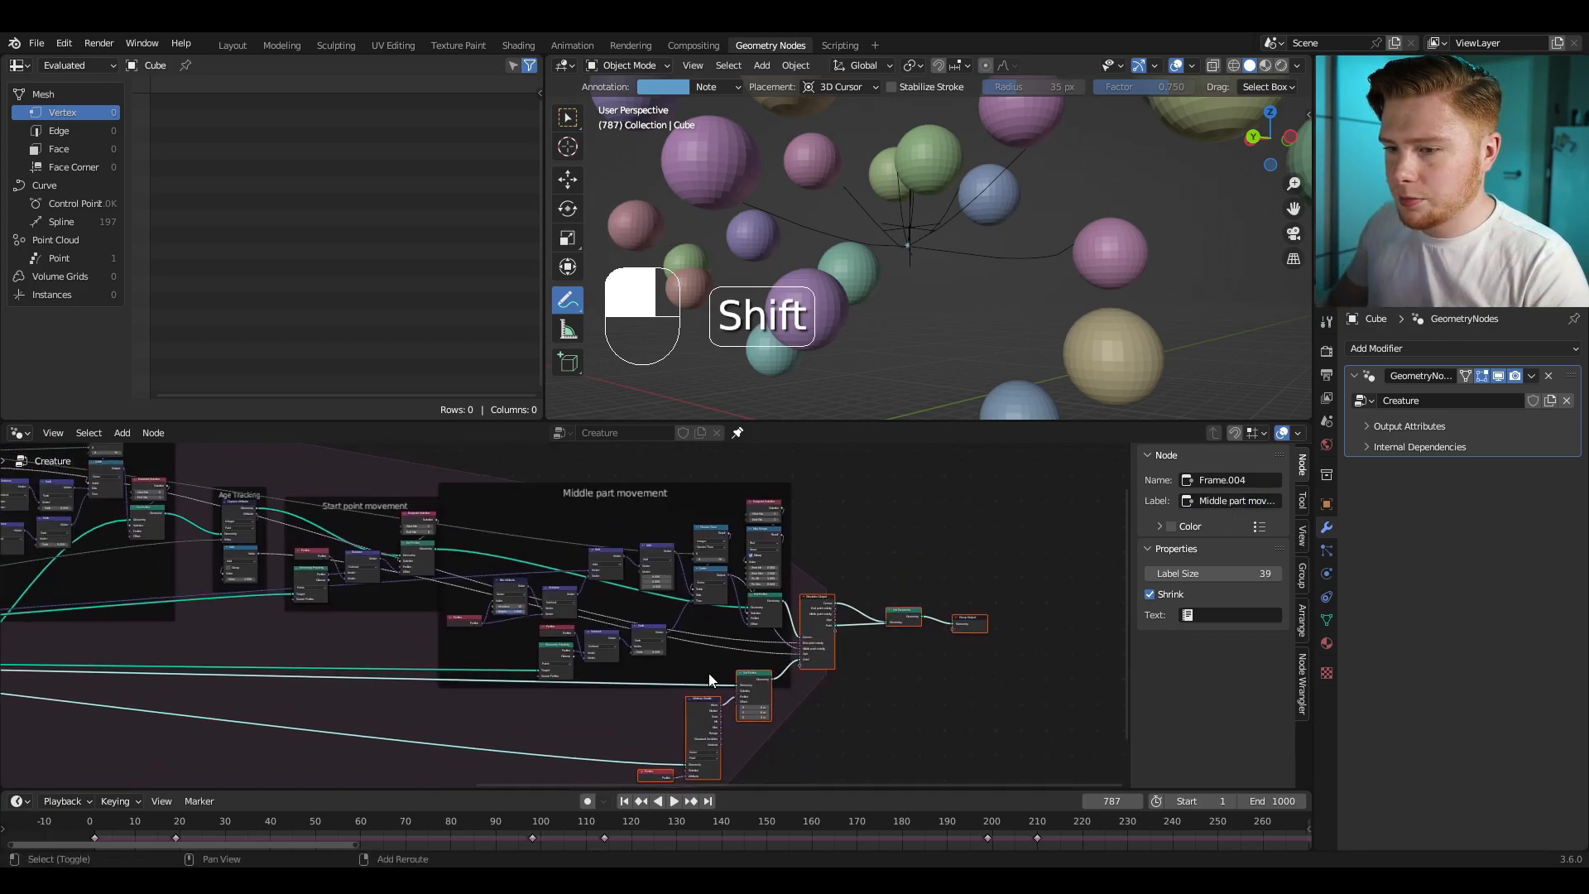
left_click_drag(489, 452, 604, 548, "shift")
key("g")
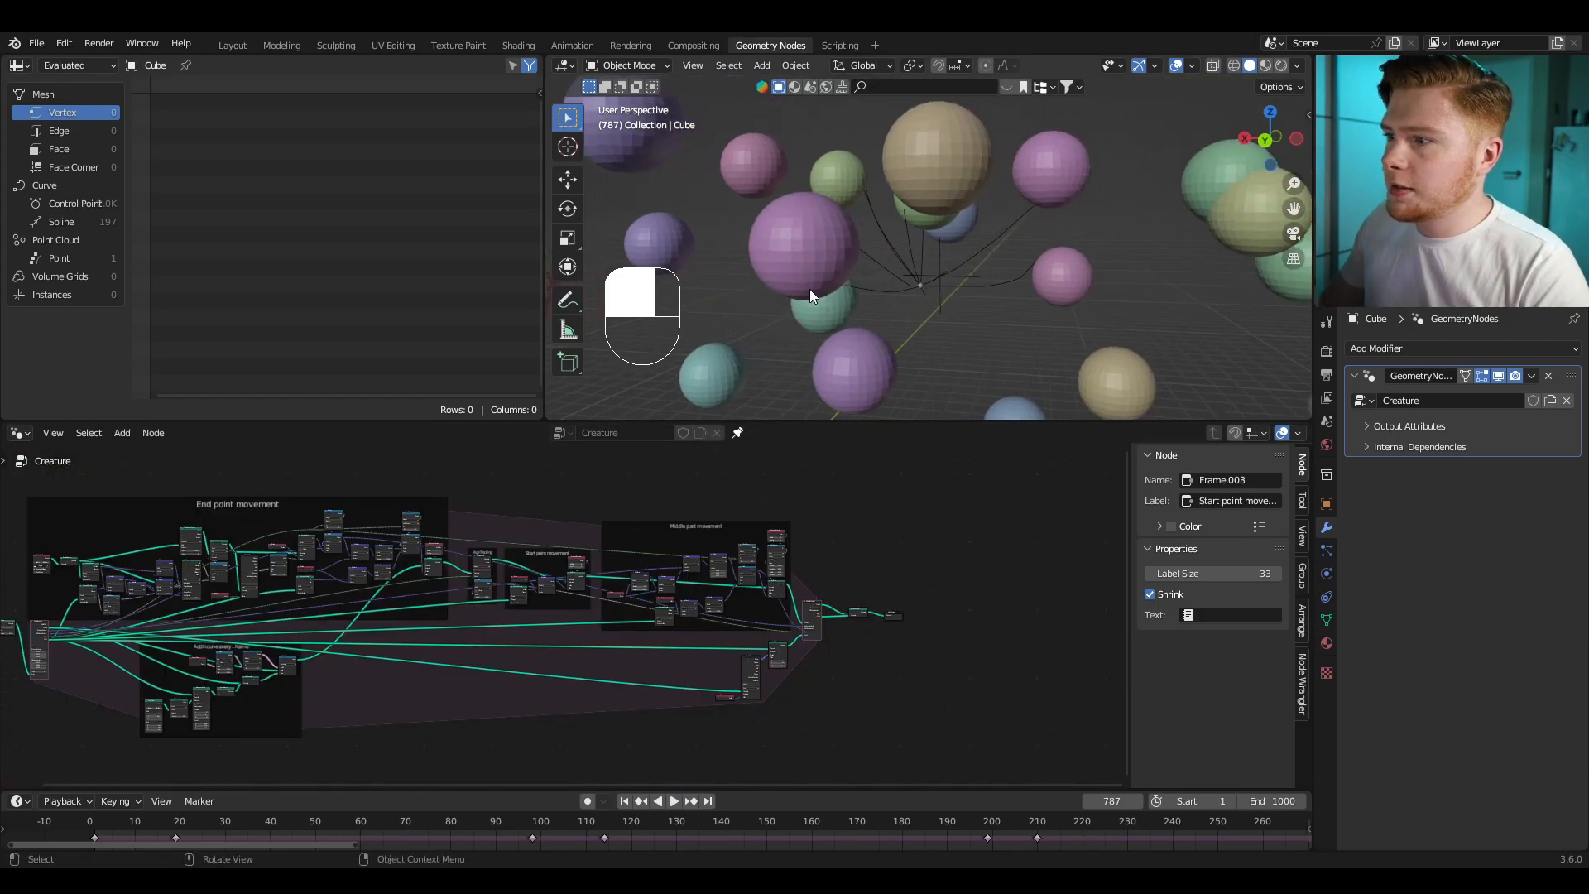
Step: Return to frame 0 and move the Beginning position empty to about X 1.34 m, Y 0.69 m, Z 6.86 m
left_click(92, 829)
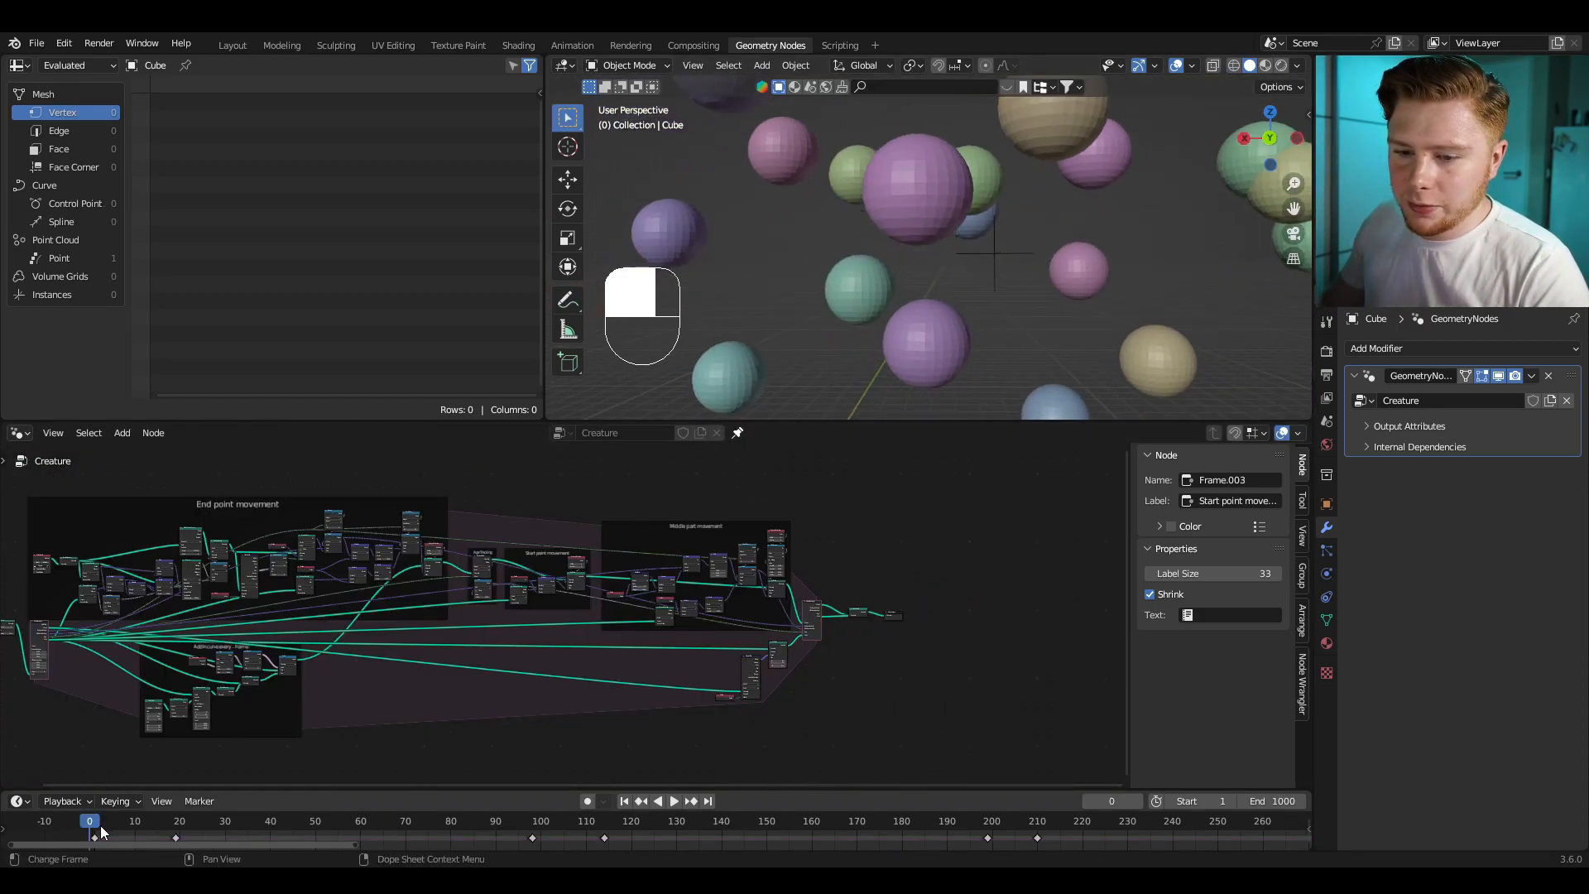
left_click(997, 256)
middle_click_drag(904, 314, 1000, 290, "shift")
scroll(1000, 290, "down", 4)
key("g")
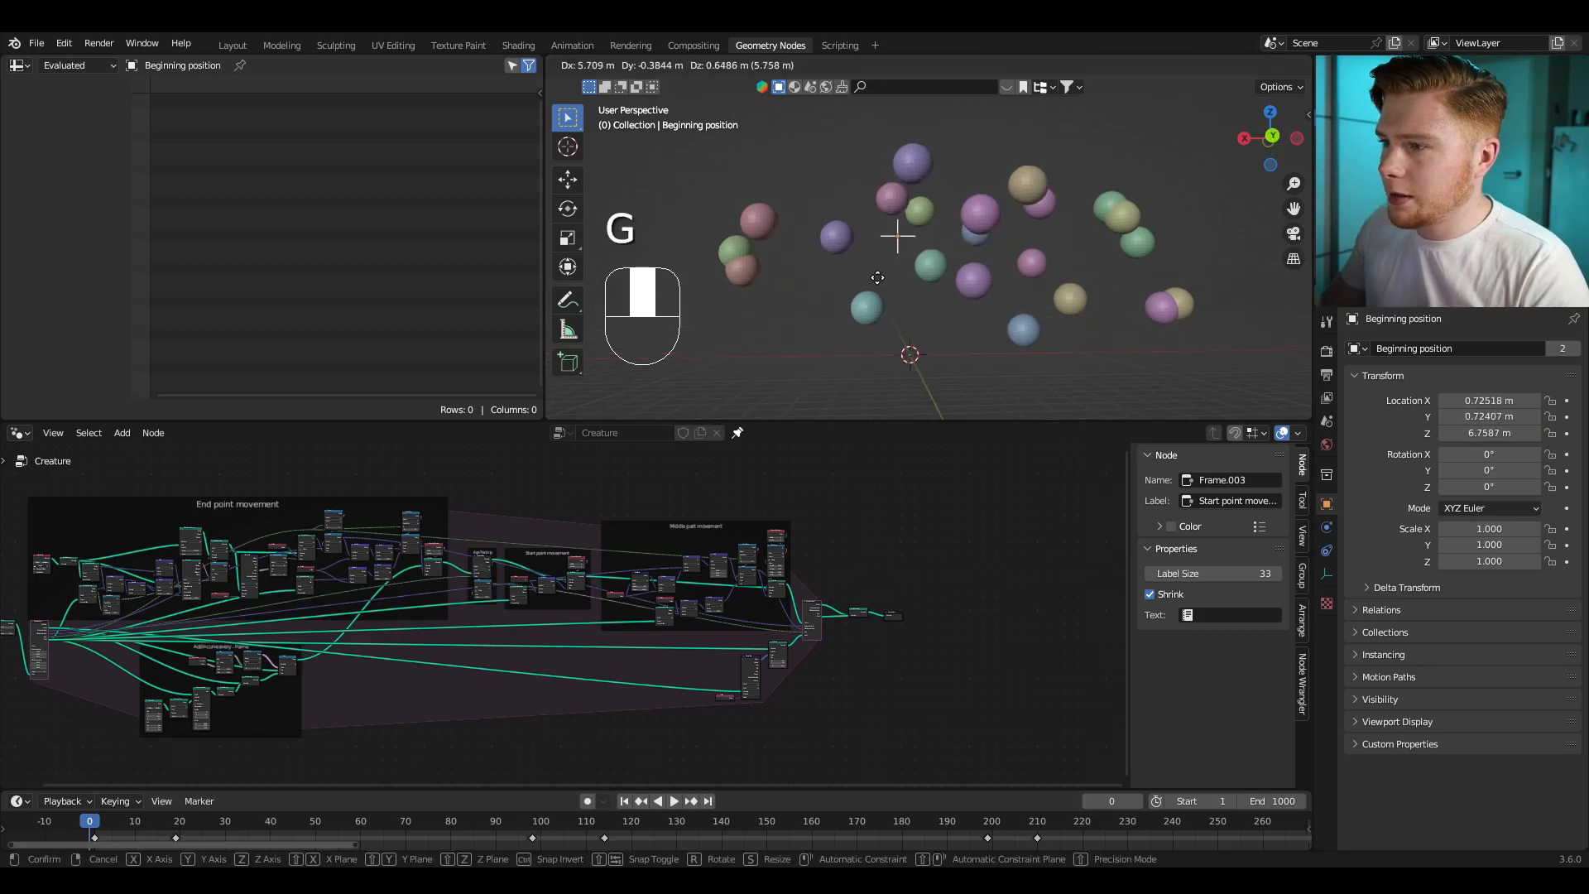
left_click(879, 276)
Step: Play the simulation and inspect from several angles how the creature's curves move between the spheres
key("space")
scroll(888, 258, "up", 4)
scroll(931, 177, "down", 3)
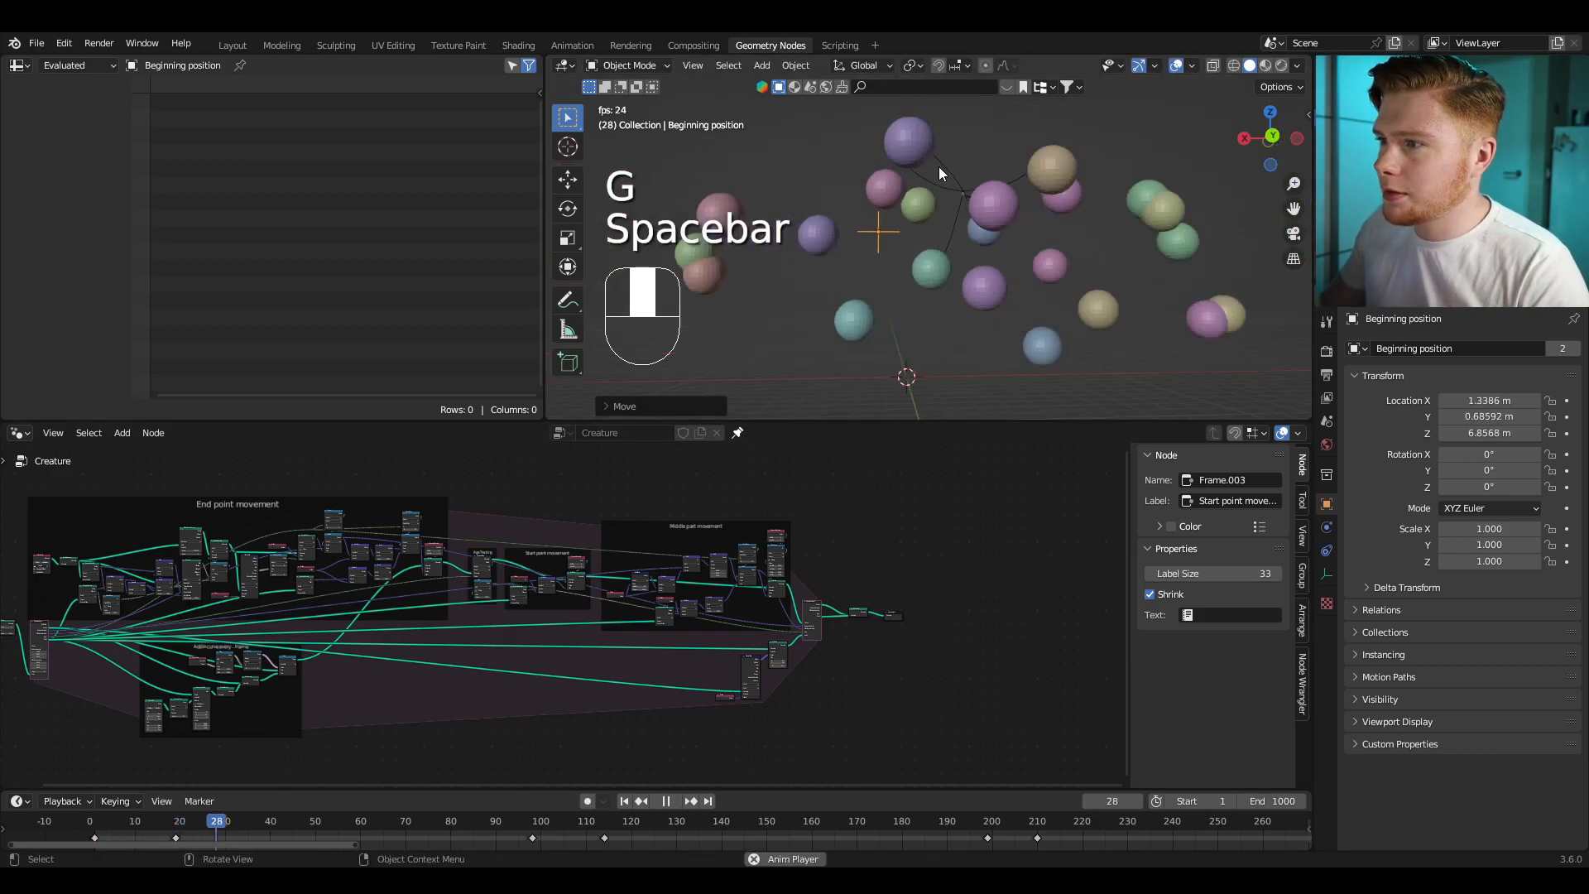
middle_click_drag(944, 219, 992, 285, "shift")
scroll(957, 291, "up", 3)
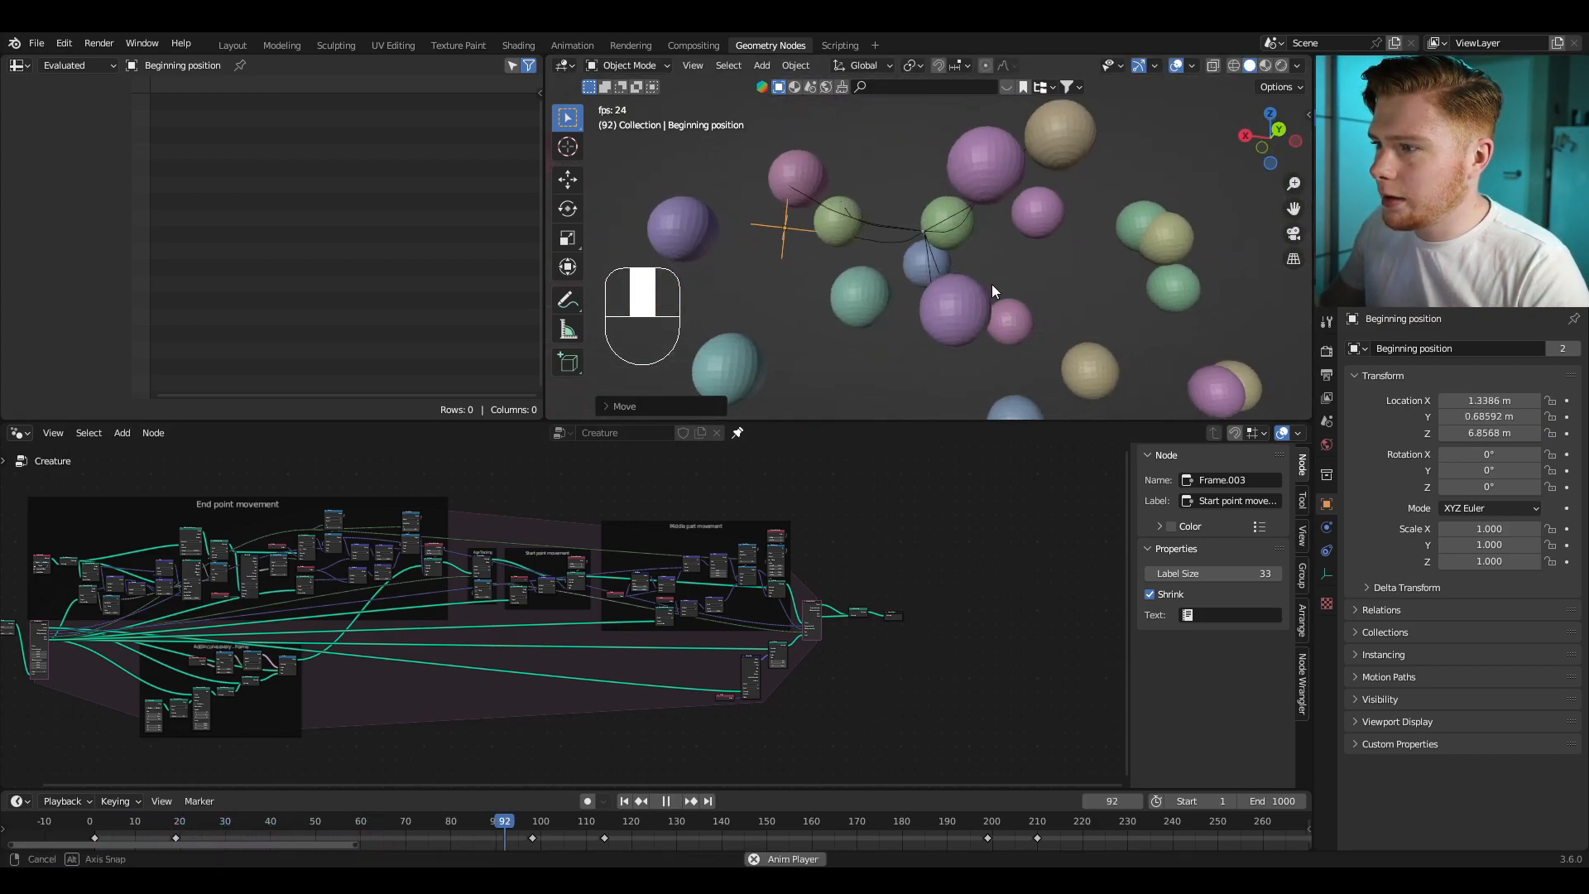
middle_click_drag(898, 253, 828, 364, "shift")
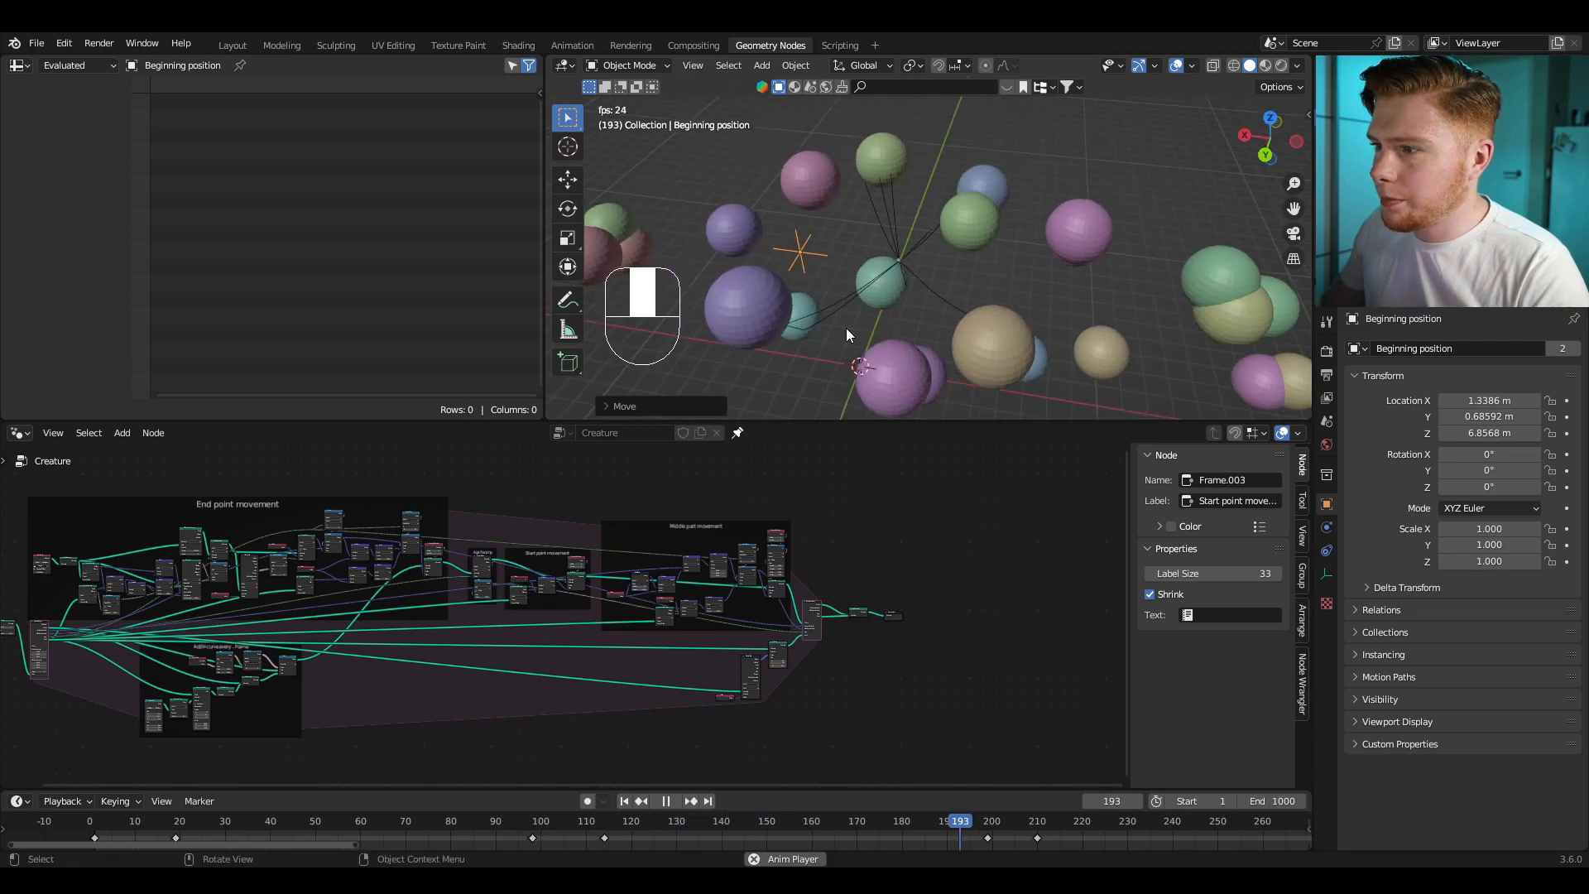
key("space")
Step: Set the Wrap node's Min to 30 in the "Add in curve every ... frame" group
key("Home")
scroll(482, 687, "up", 10)
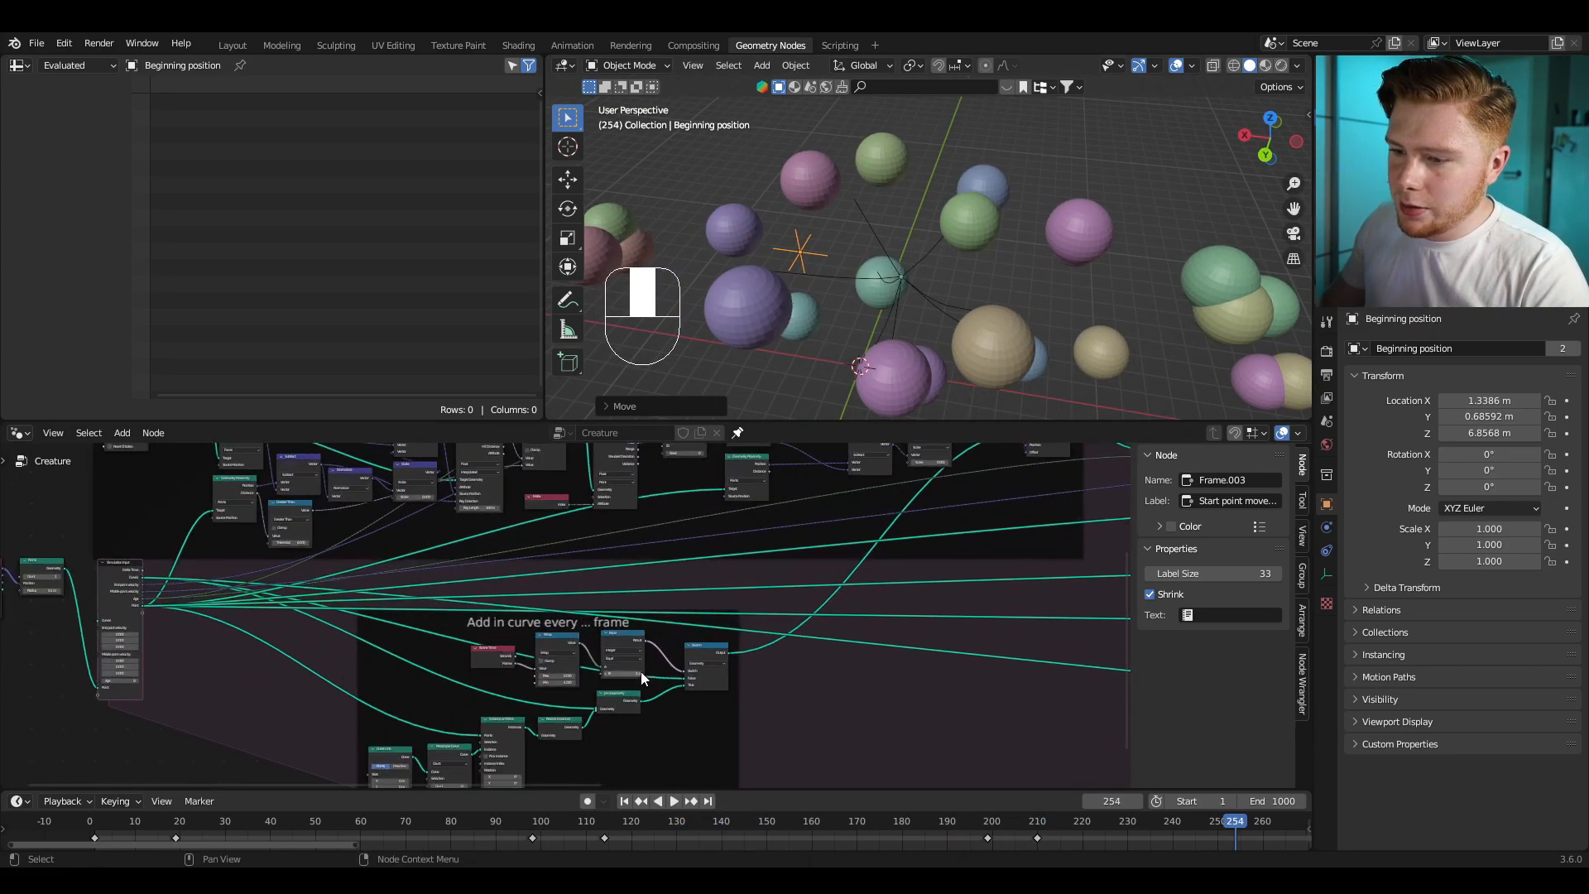
left_click(678, 679)
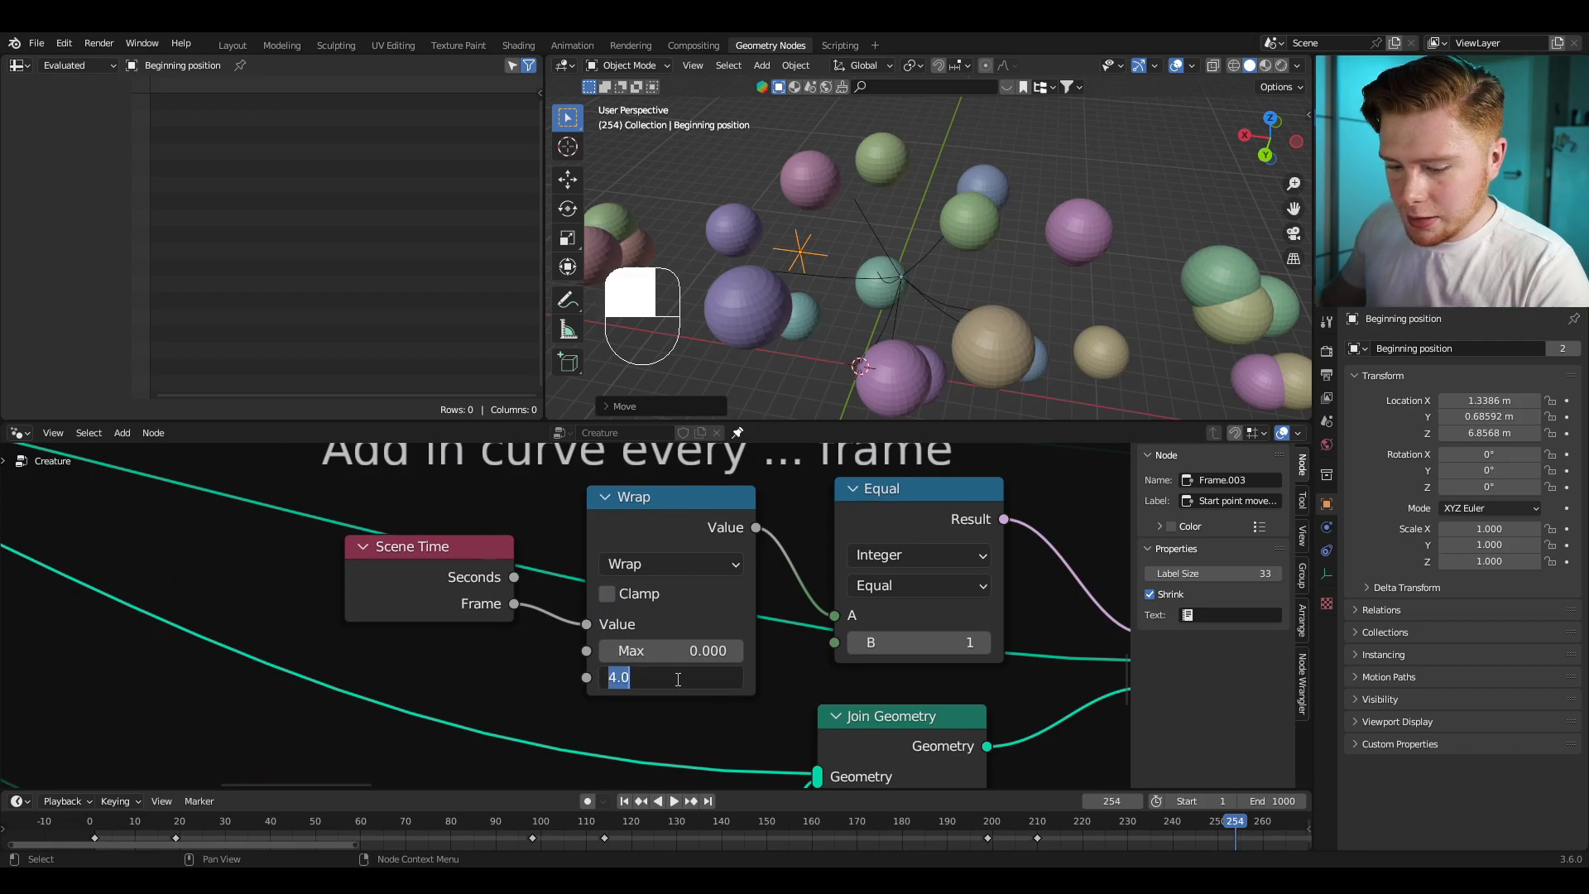
type("30")
key("Return")
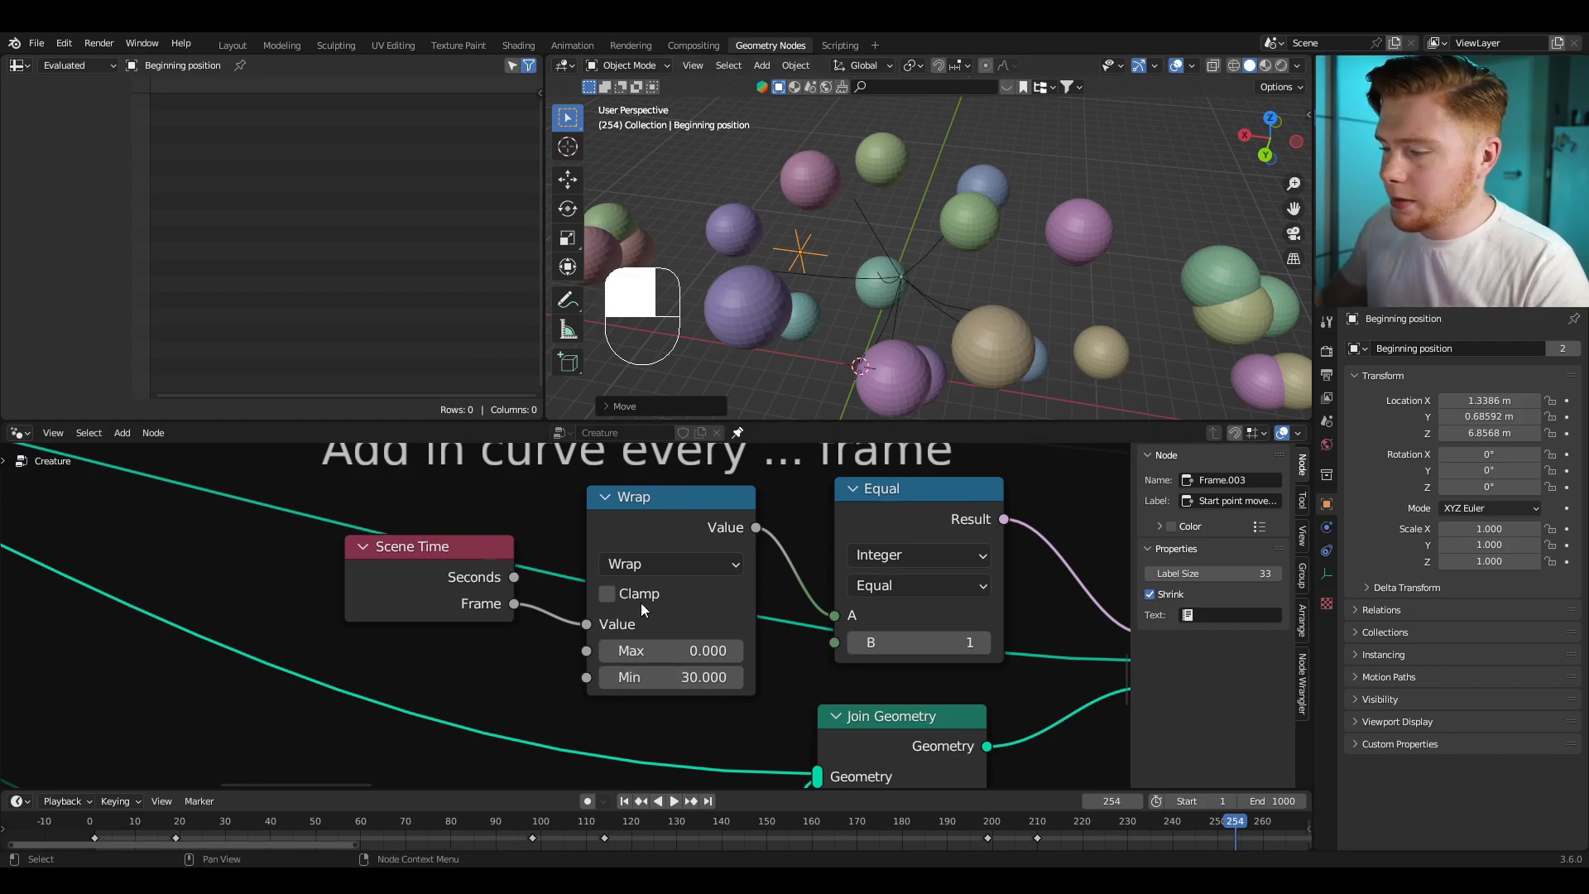
Step: Replay the simulation from the start to check the curve's behaviour with the new spawn interval
left_click(77, 821)
key("space")
middle_click_drag(806, 331, 851, 278)
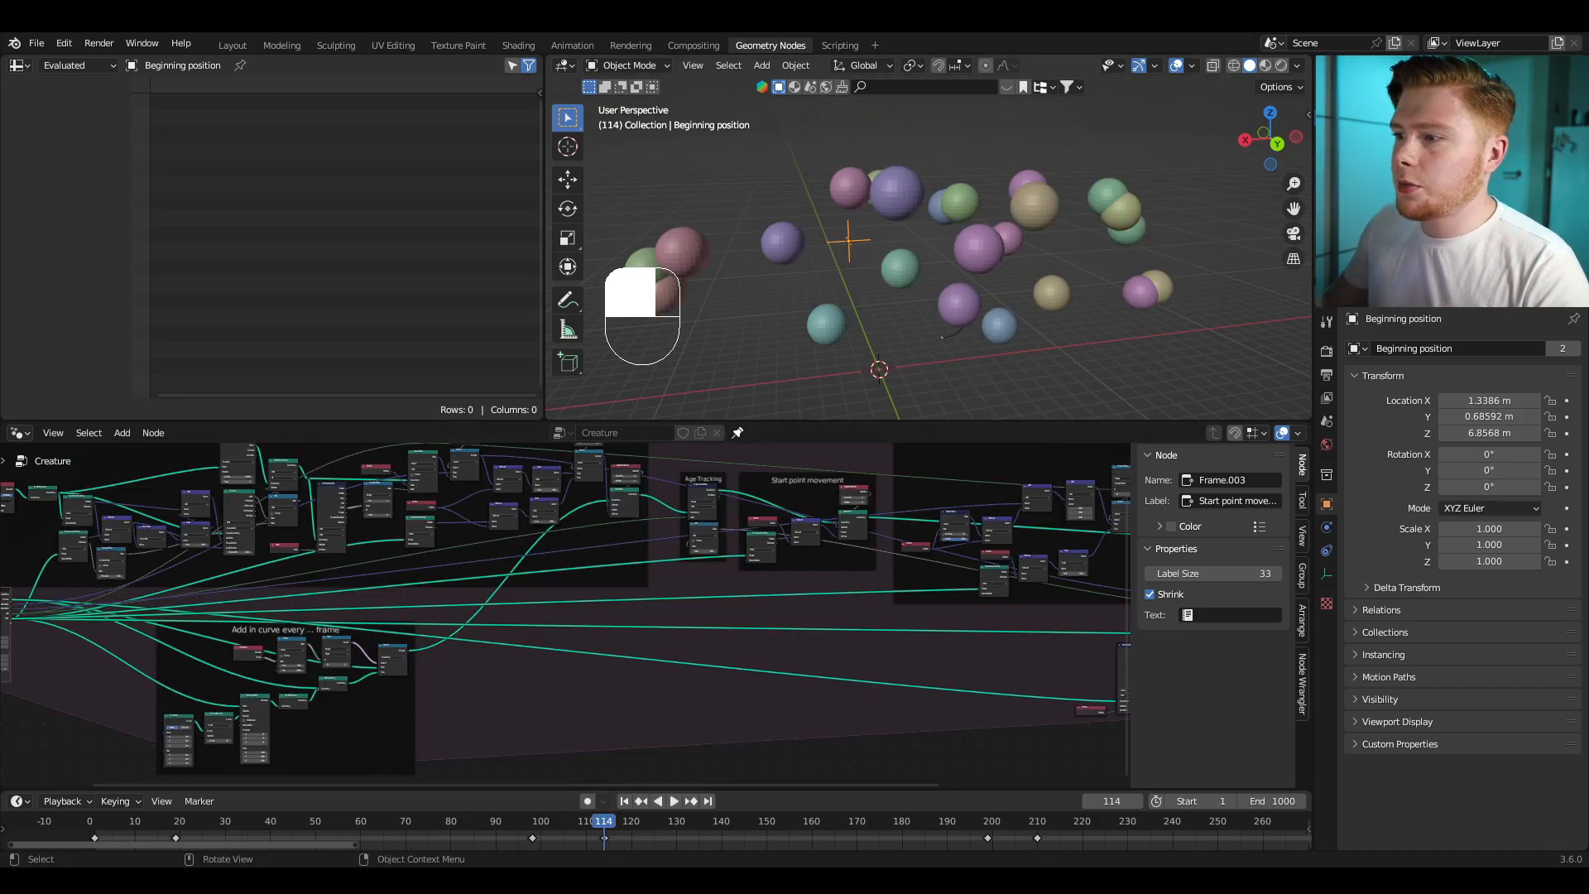
middle_click_drag(928, 257, 947, 291)
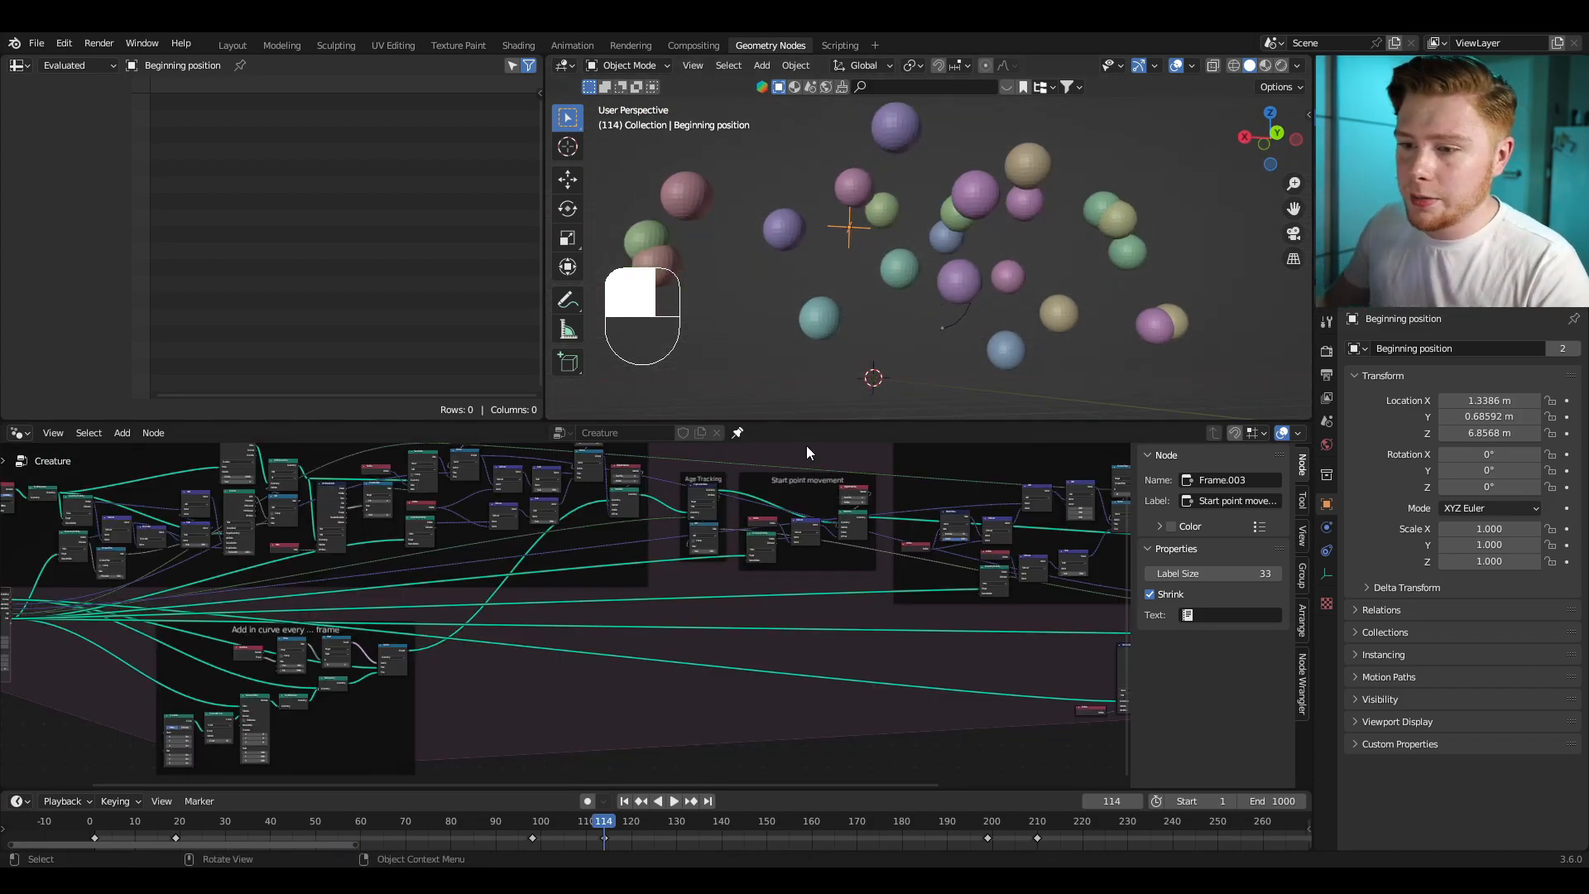
Step: Set the B value of the integer Greater Than node to 100 in the "End point movement" group
scroll(586, 576, "up", 8)
scroll(544, 592, "up", 4)
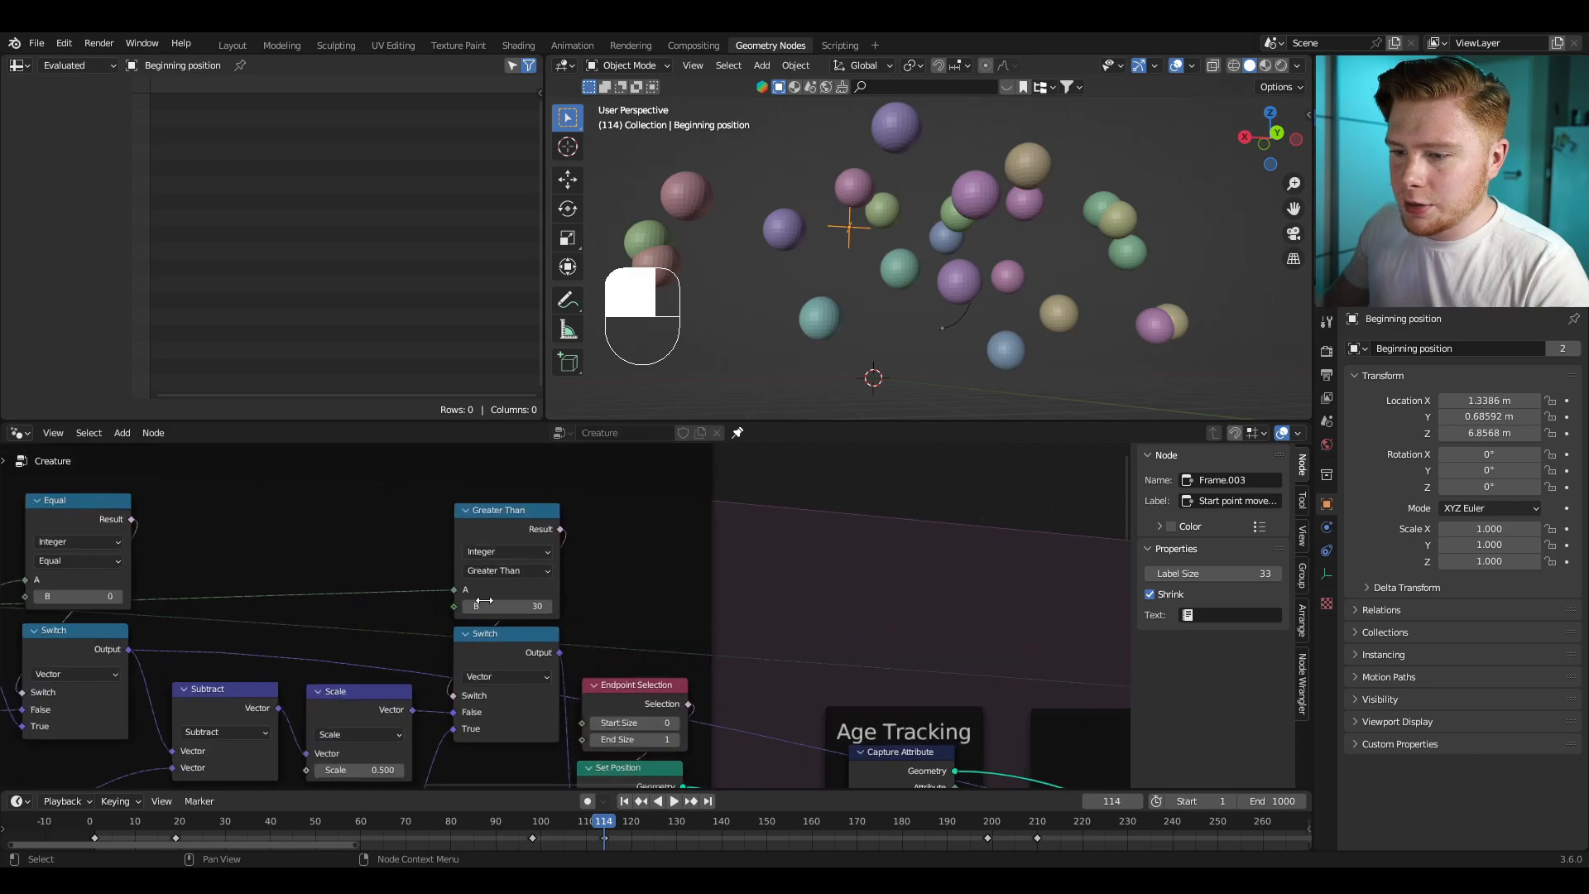
left_click(485, 604)
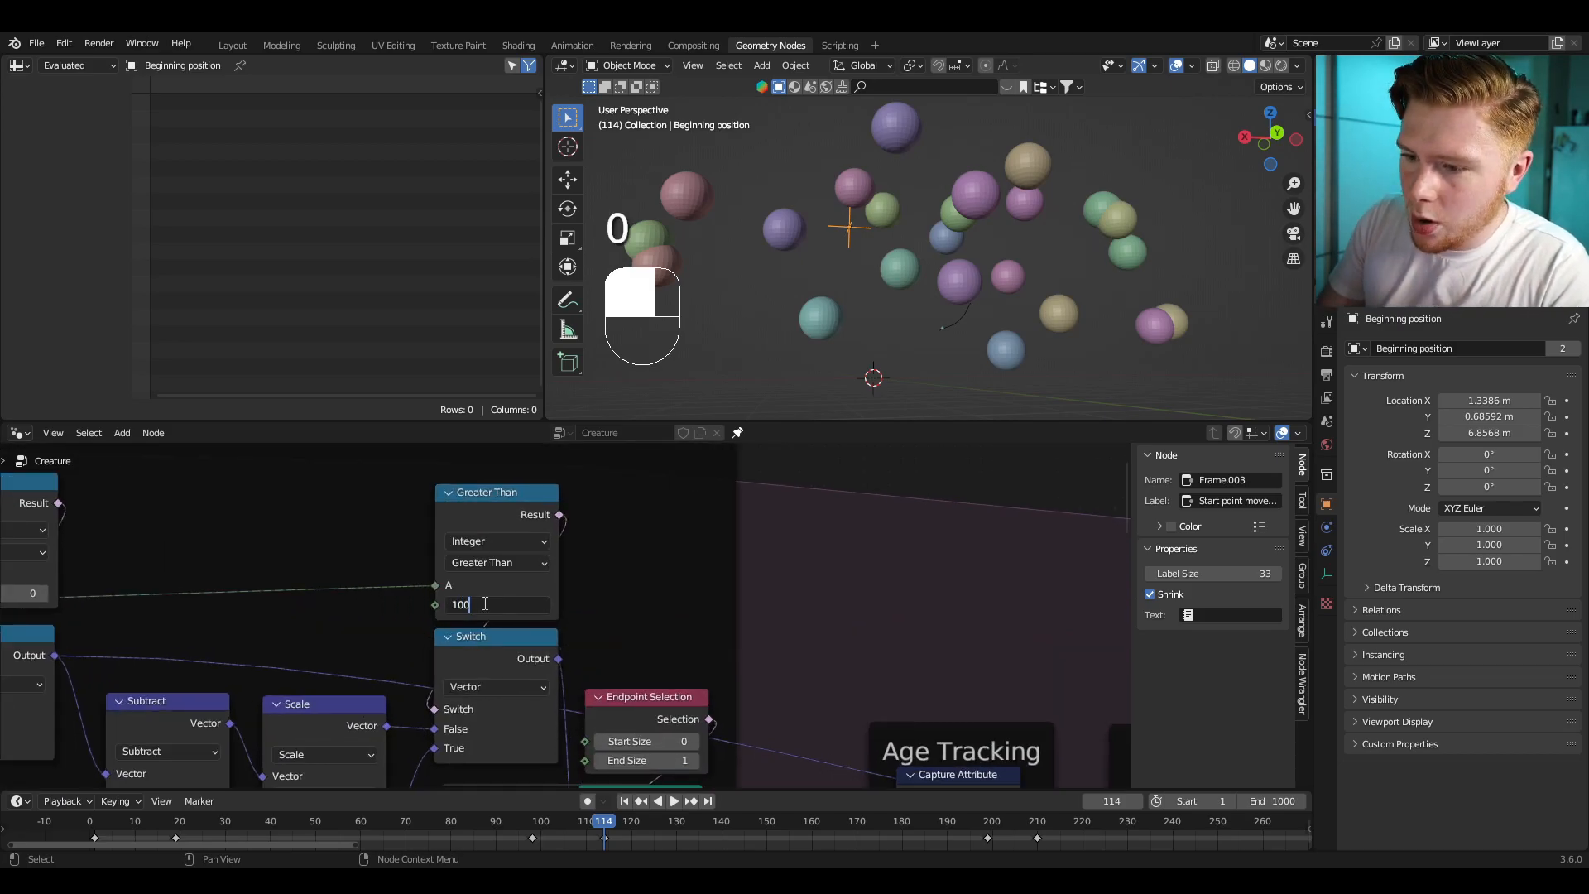
type("100")
key("Return")
Step: Set the B value of the integer Greater Than node to 100 in the "Middle part movement" group
scroll(652, 607, "down", 10)
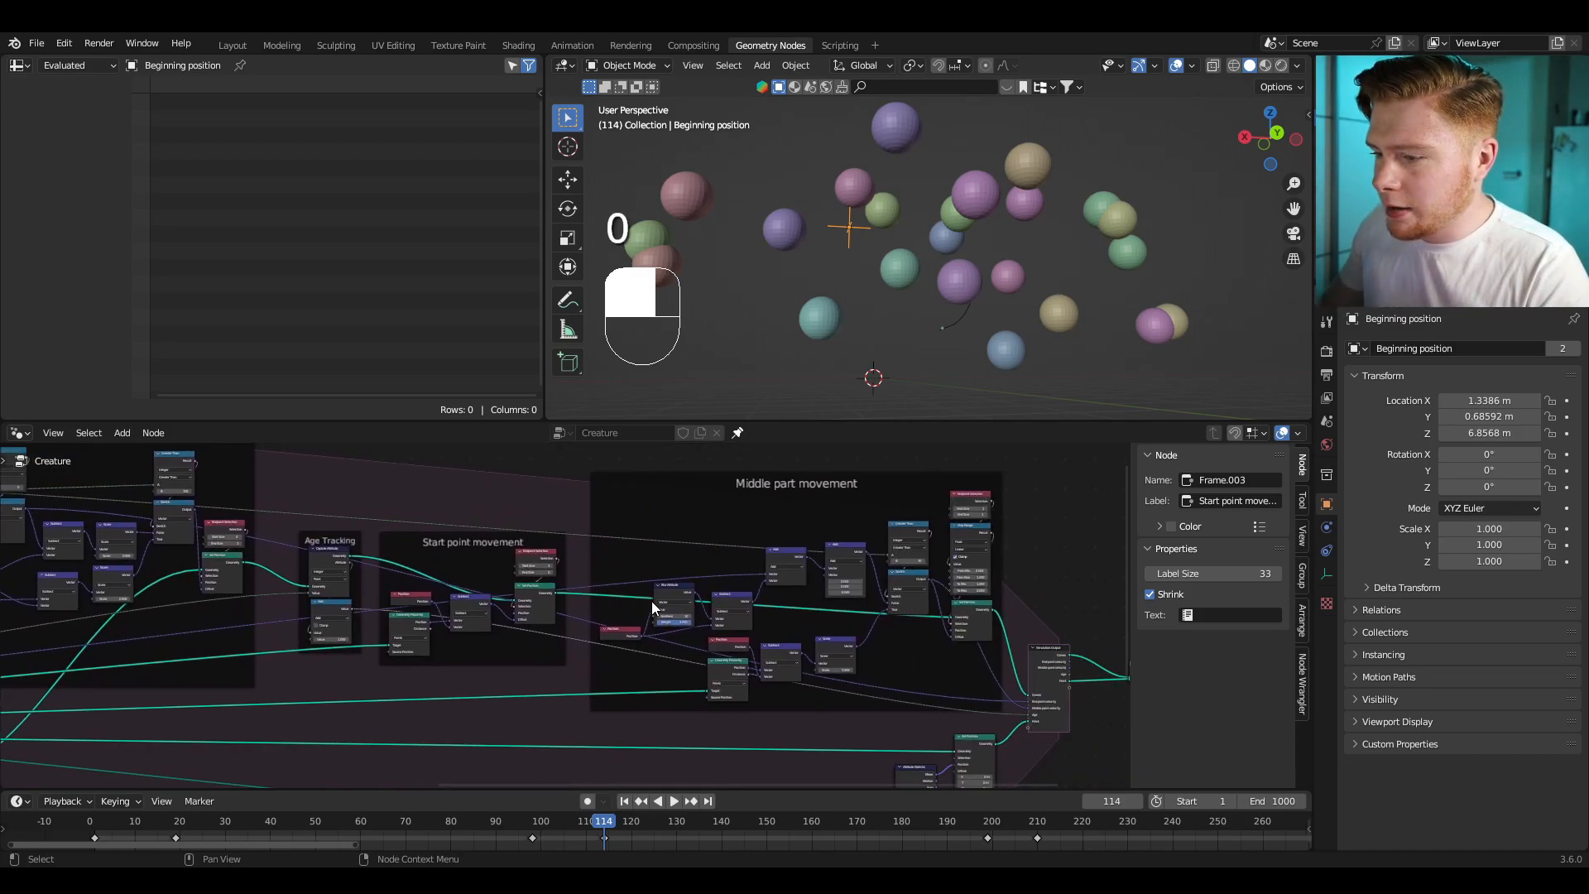
middle_click_drag(791, 616, 494, 637)
scroll(565, 605, "up", 7)
middle_click_drag(743, 543, 639, 616)
scroll(625, 629, "up", 7)
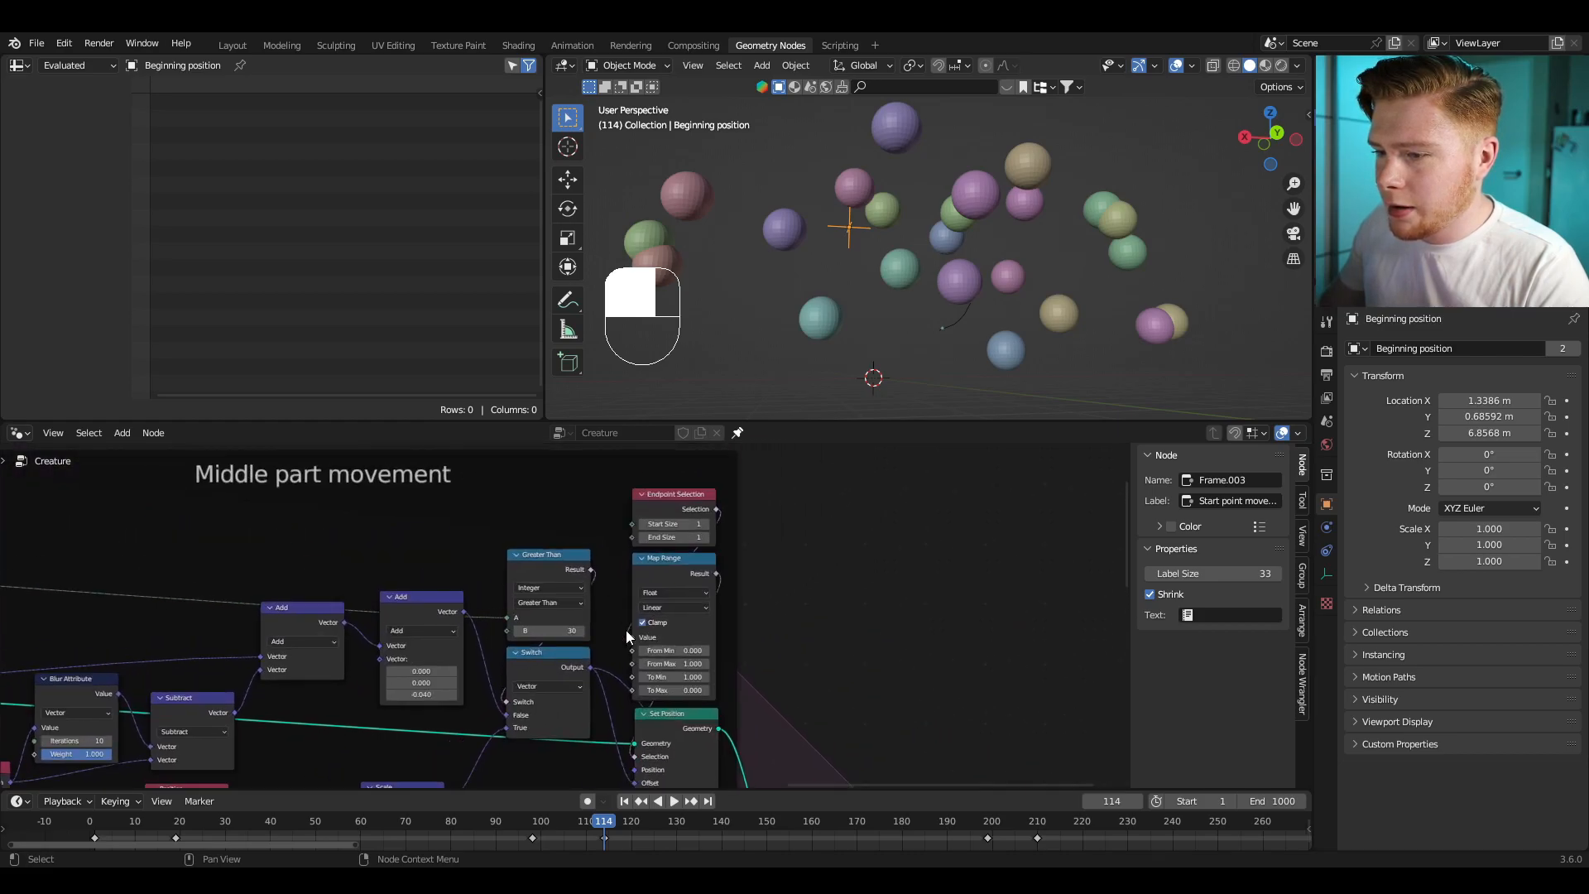
left_click(541, 639)
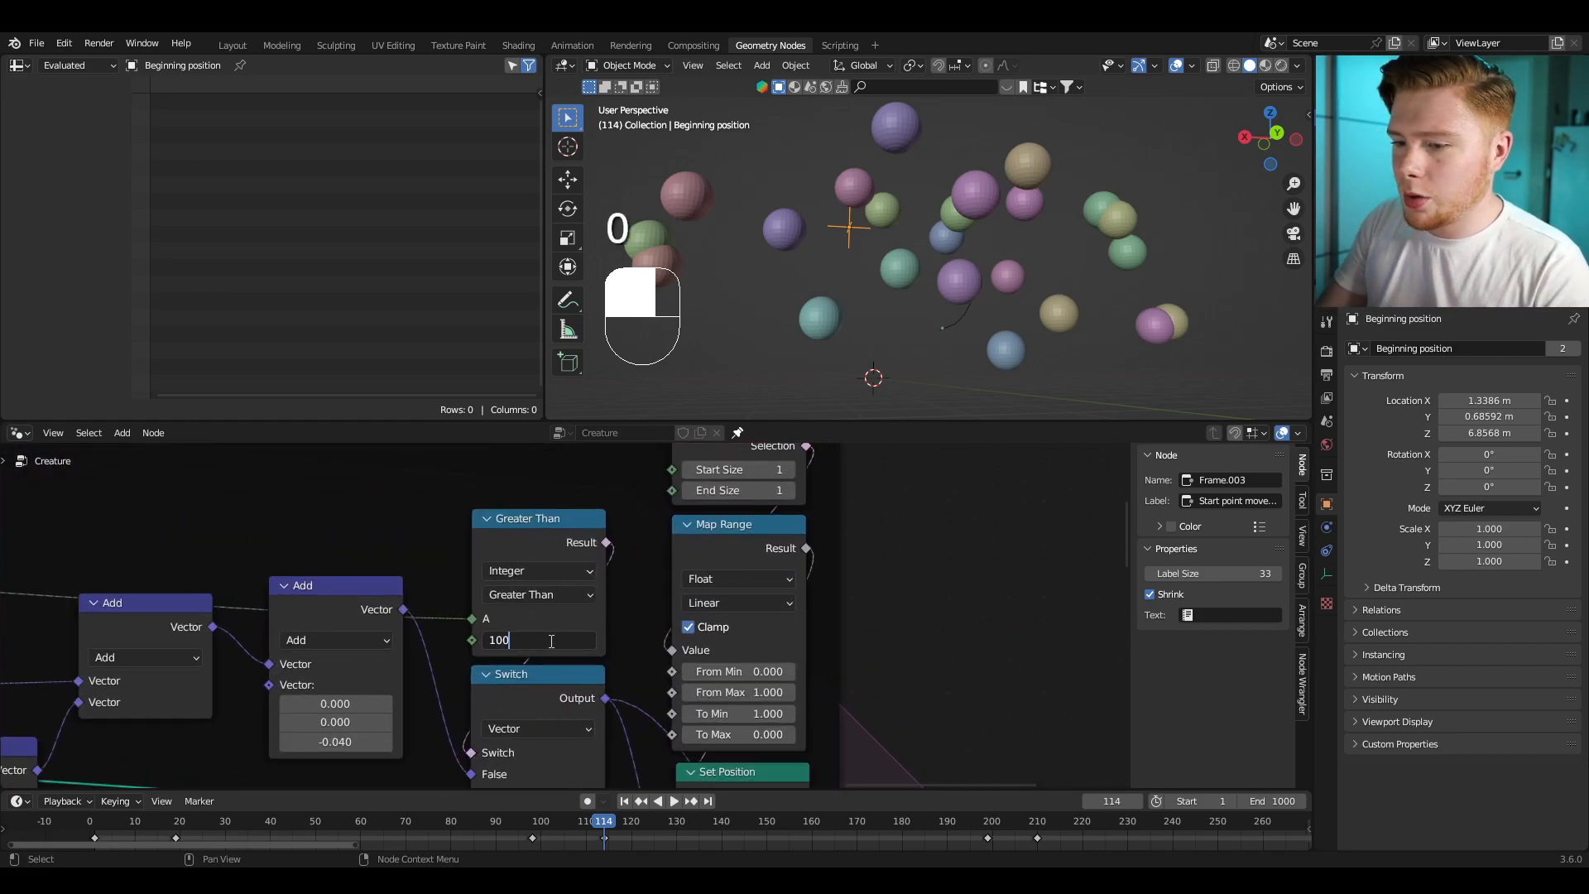
key("Return")
Step: Replay the simulation from the start and inspect the curves with the age limits of 100
key("shift+Left")
key("space")
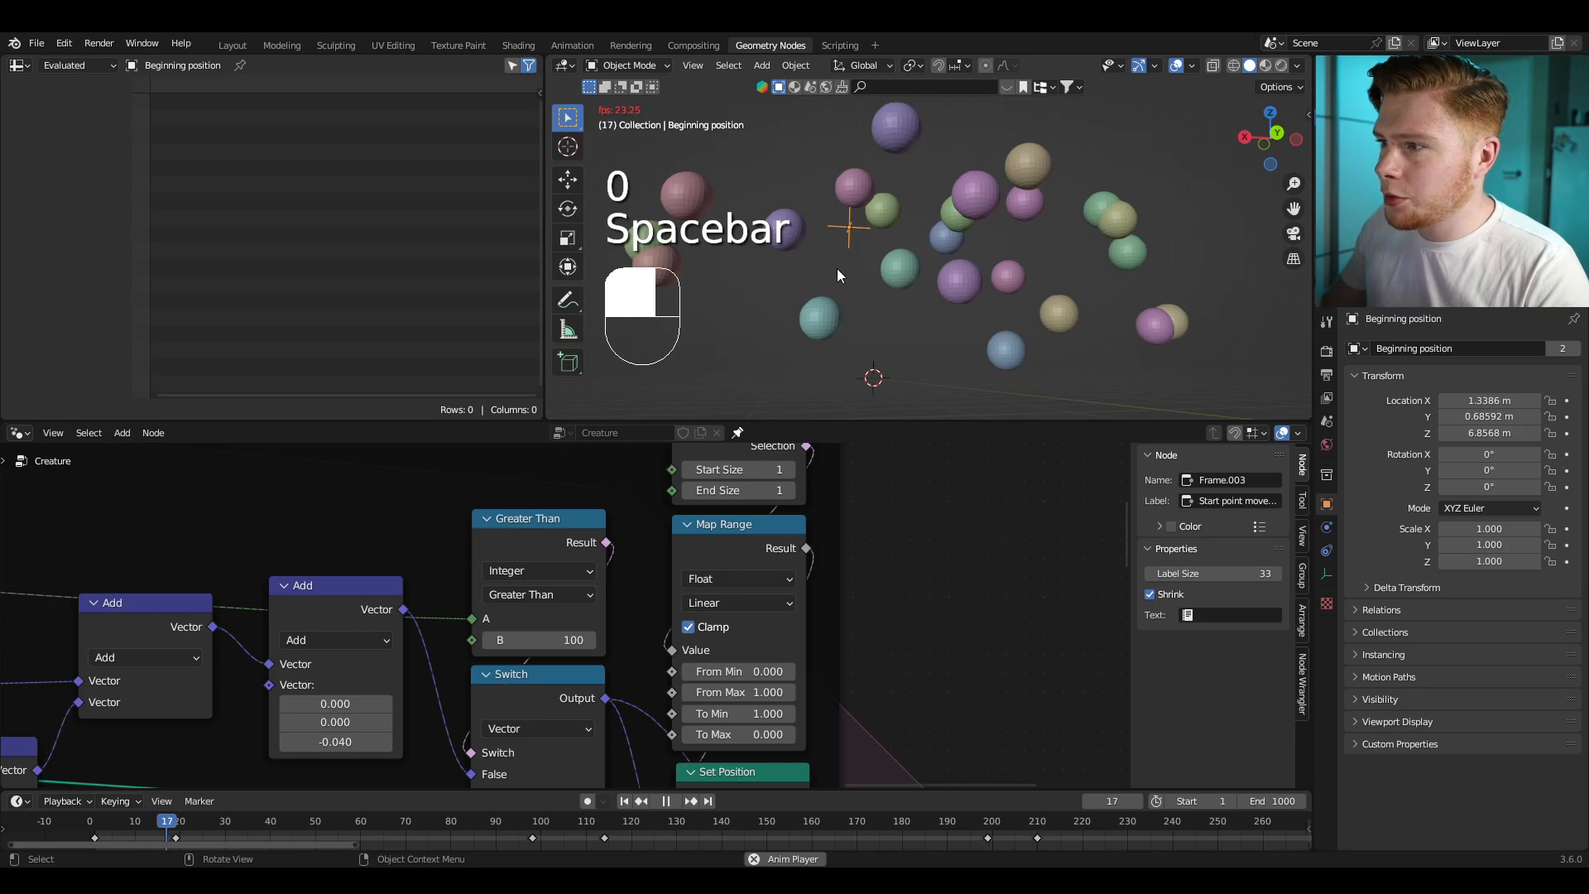
middle_click_drag(837, 268, 908, 267)
scroll(778, 326, "up", 1)
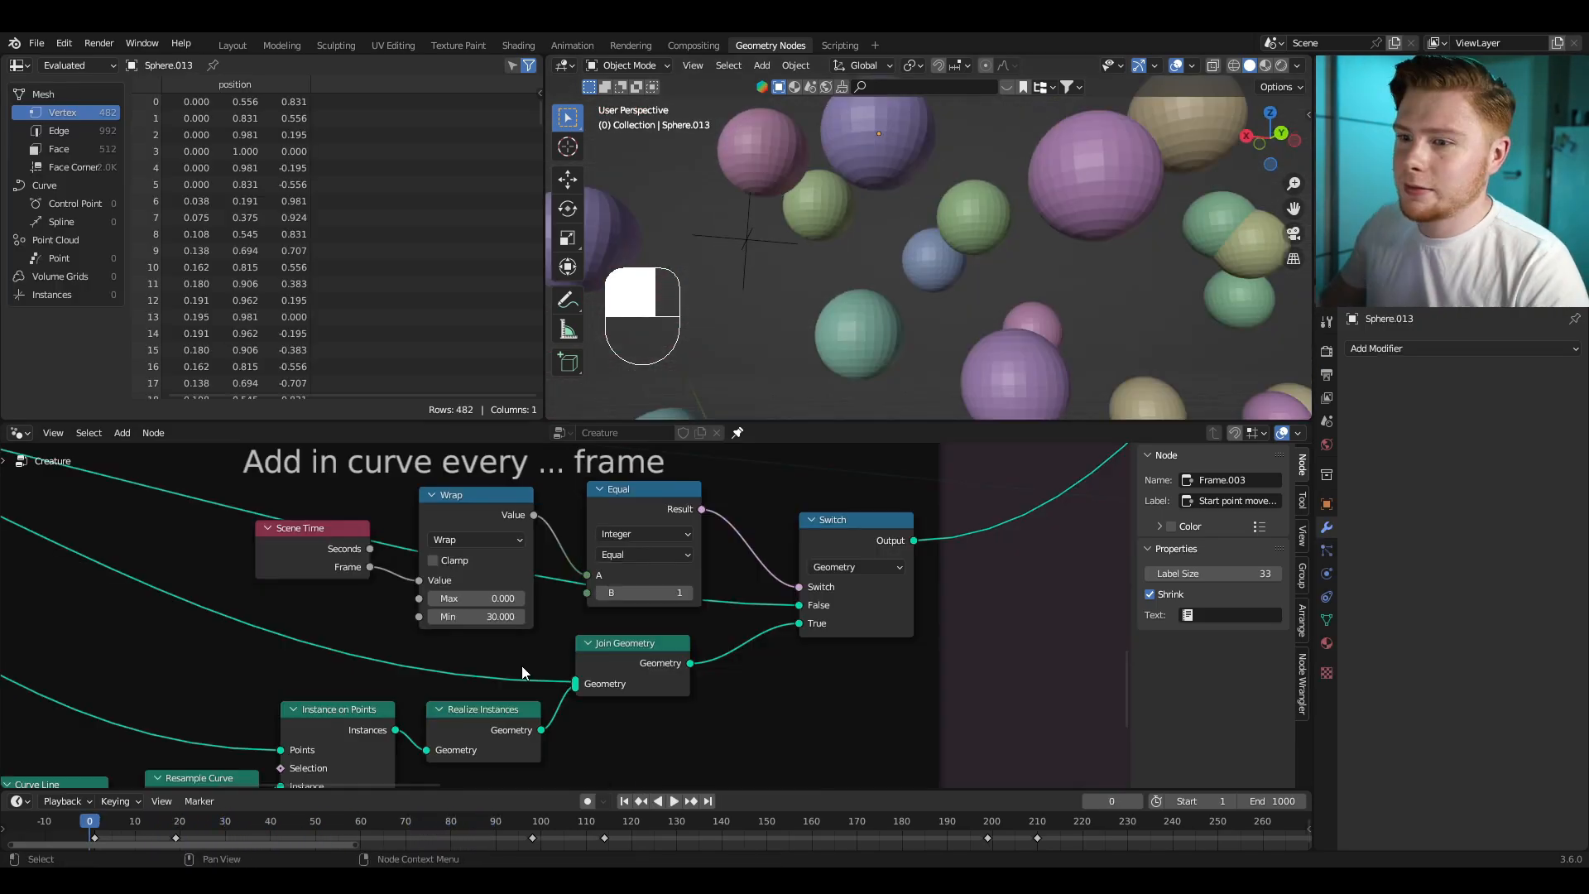
Step: Set the Wrap node's Min to 15 in the "Add in curve every ... frame" group
scroll(667, 657, "up", 3)
scroll(608, 641, "up", 1)
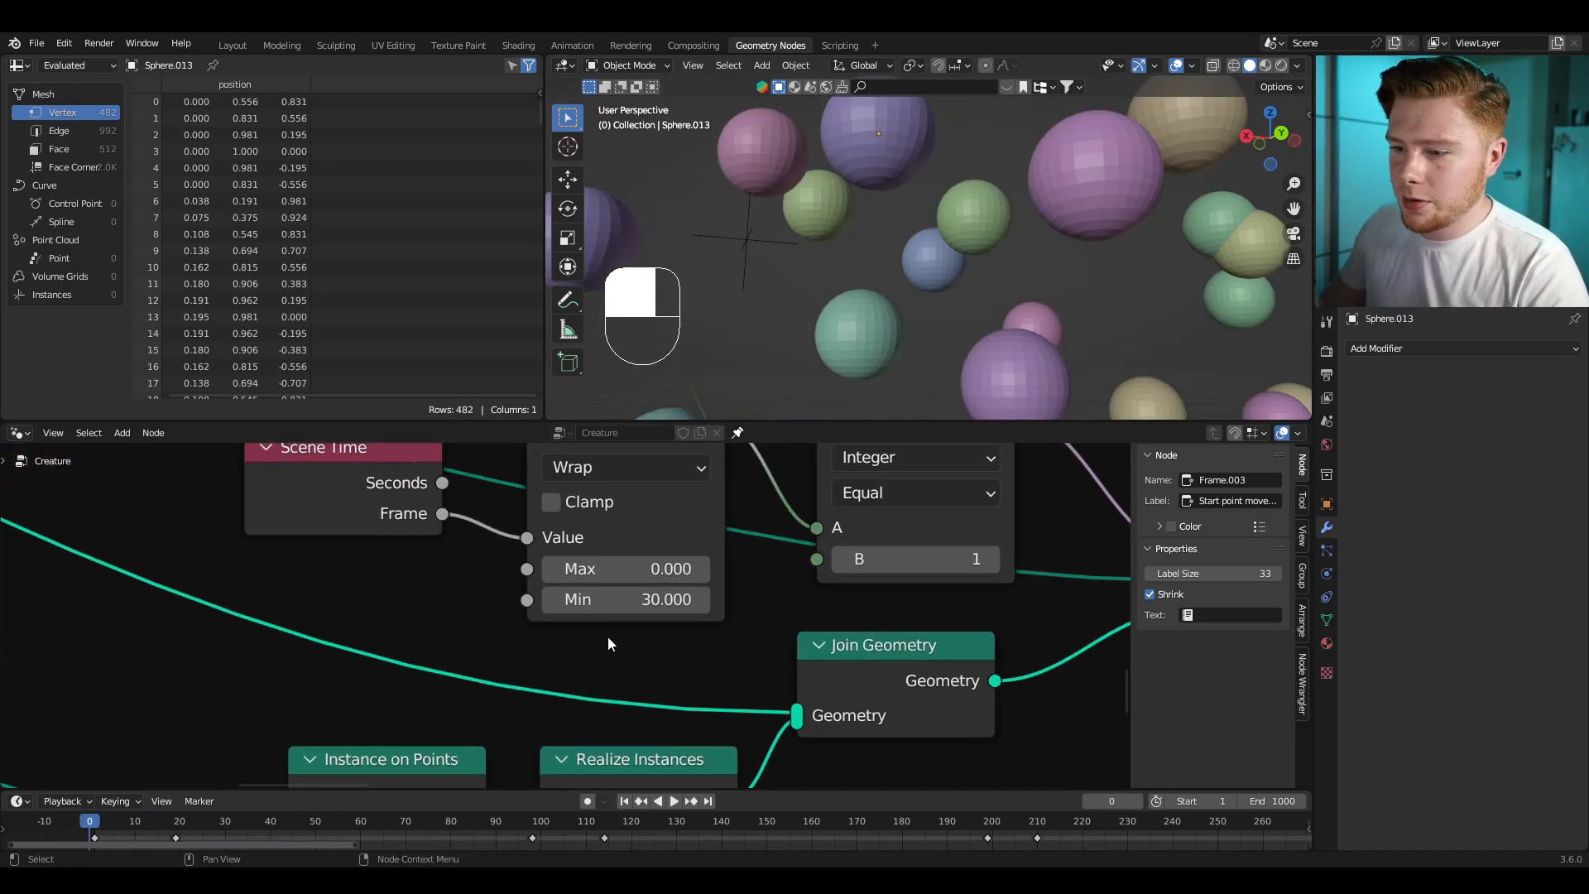
middle_click_drag(607, 643, 568, 715)
left_click(558, 672)
type("10")
key("Return")
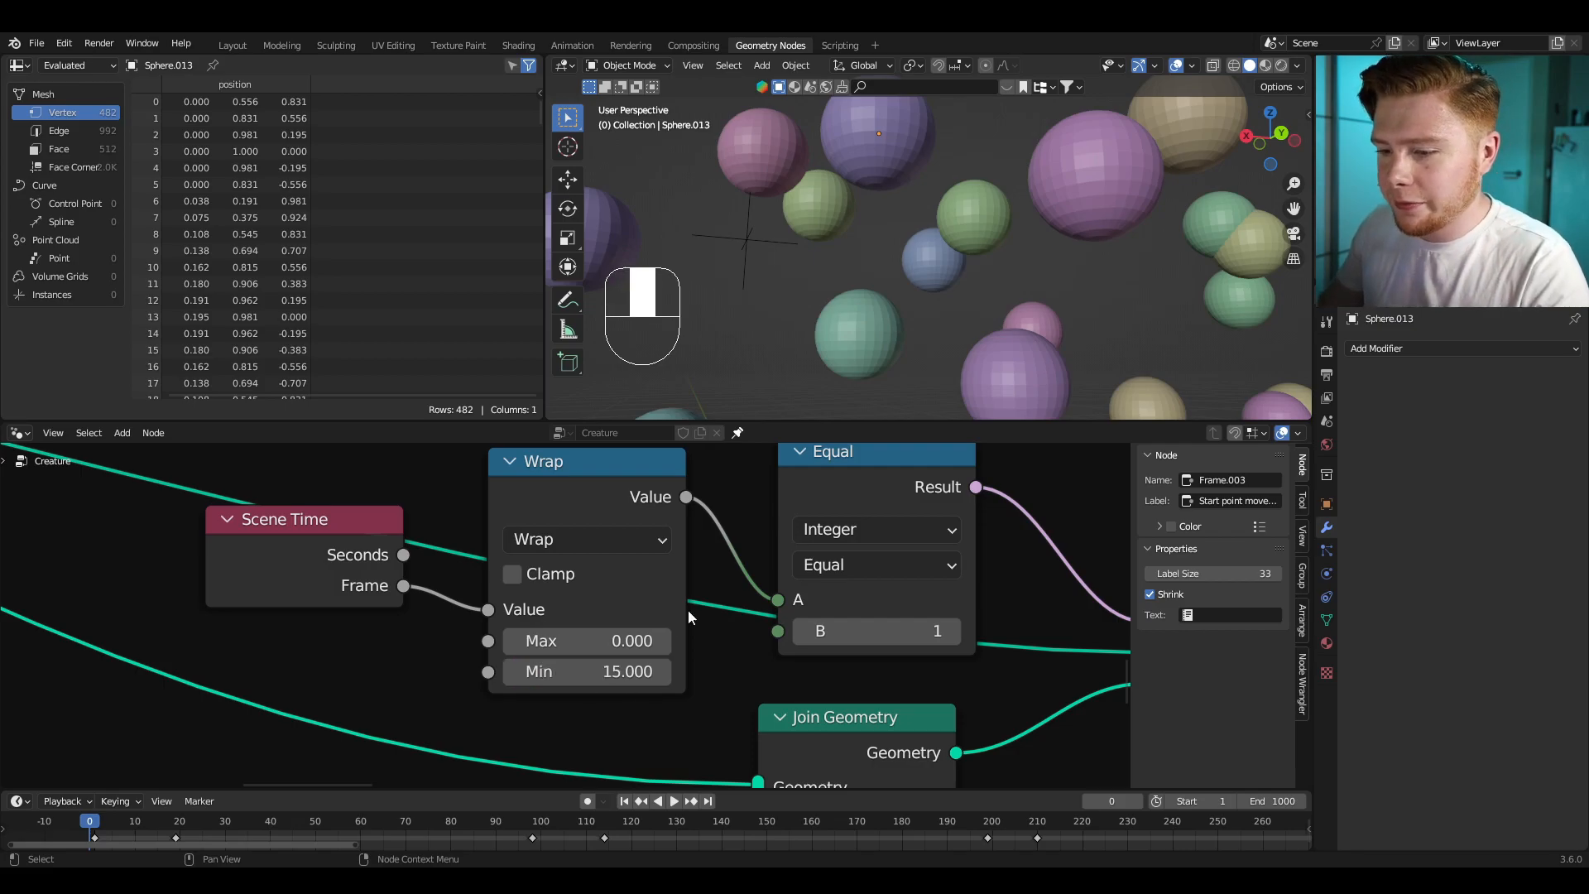
Step: Edit the Threshold of the Greater Than node fed by the Geometry Proximity distance in the "End point movement" group
scroll(684, 536, "down", 6)
middle_click_drag(713, 537, 723, 705)
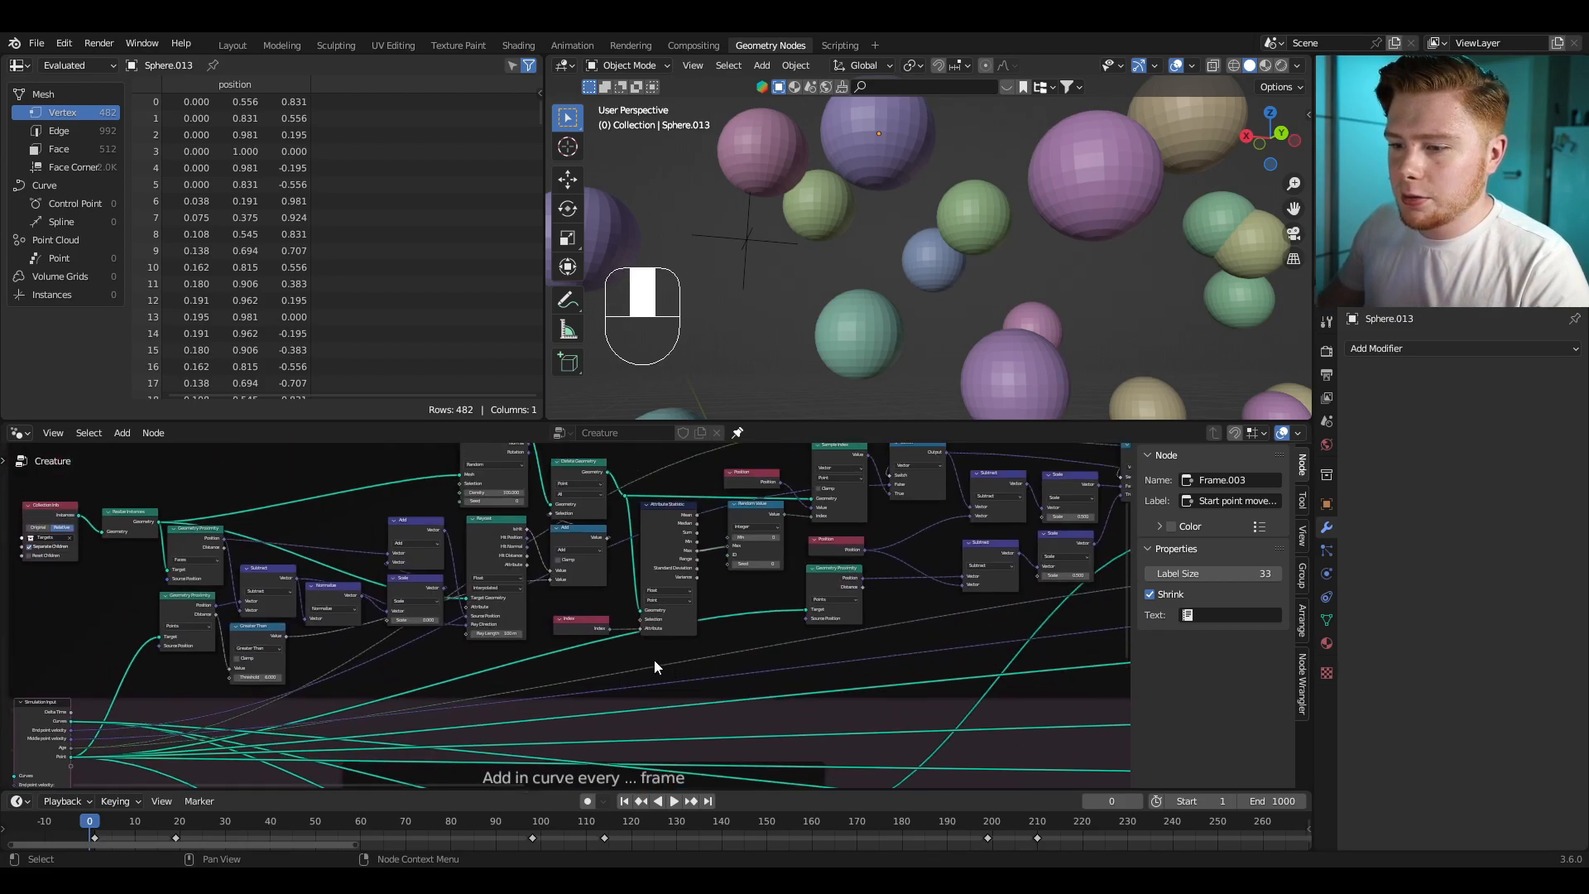
scroll(911, 320, "down", 5)
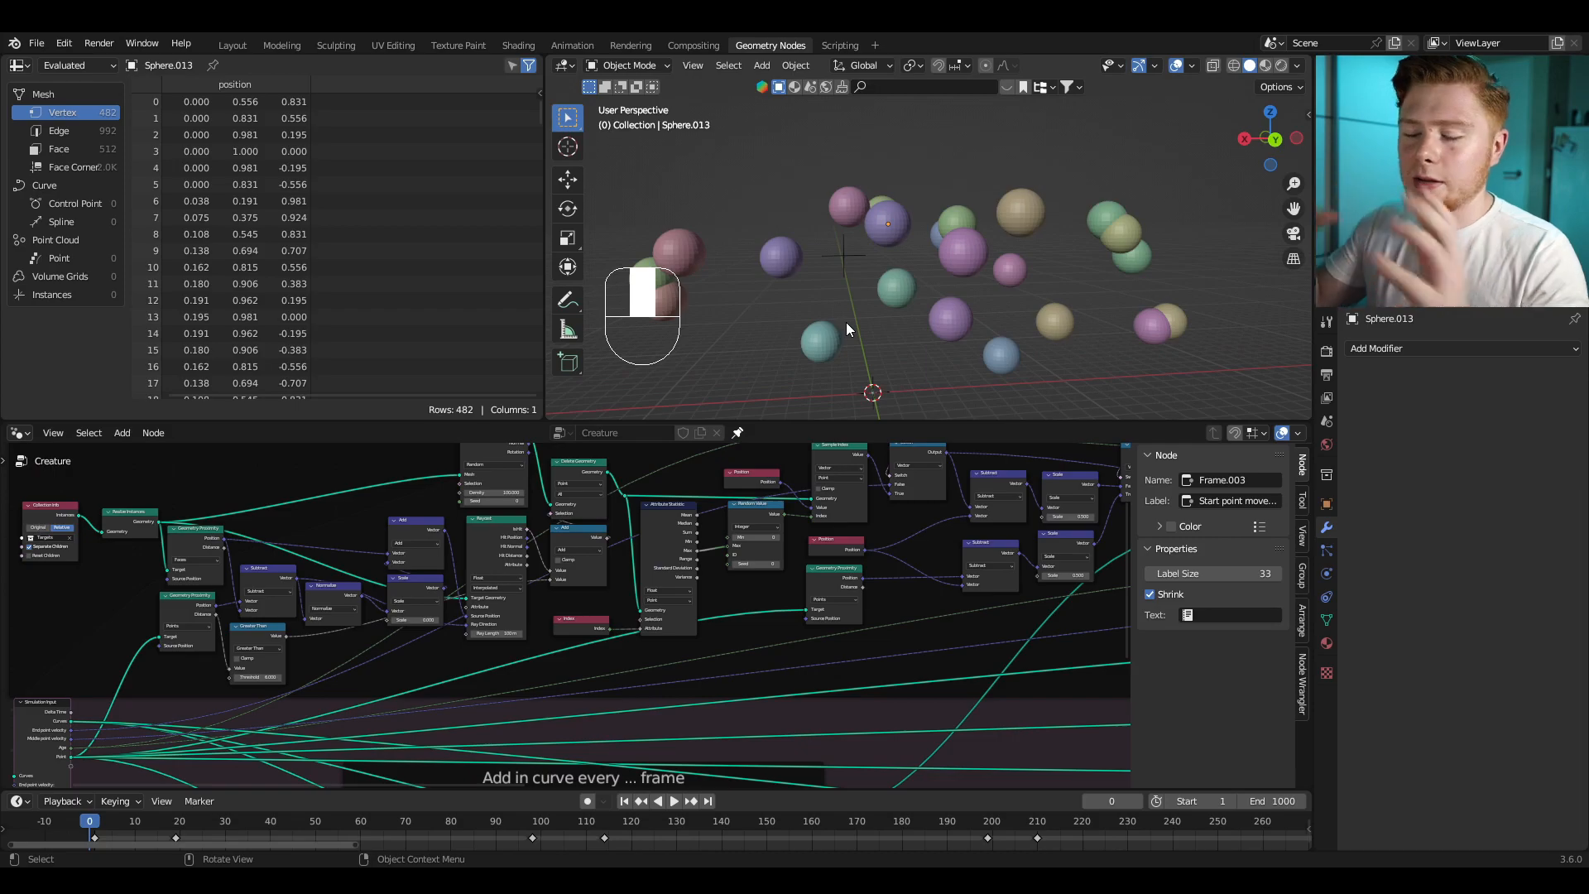
scroll(273, 668, "up", 8)
middle_click_drag(273, 669, 843, 632)
left_click(806, 646)
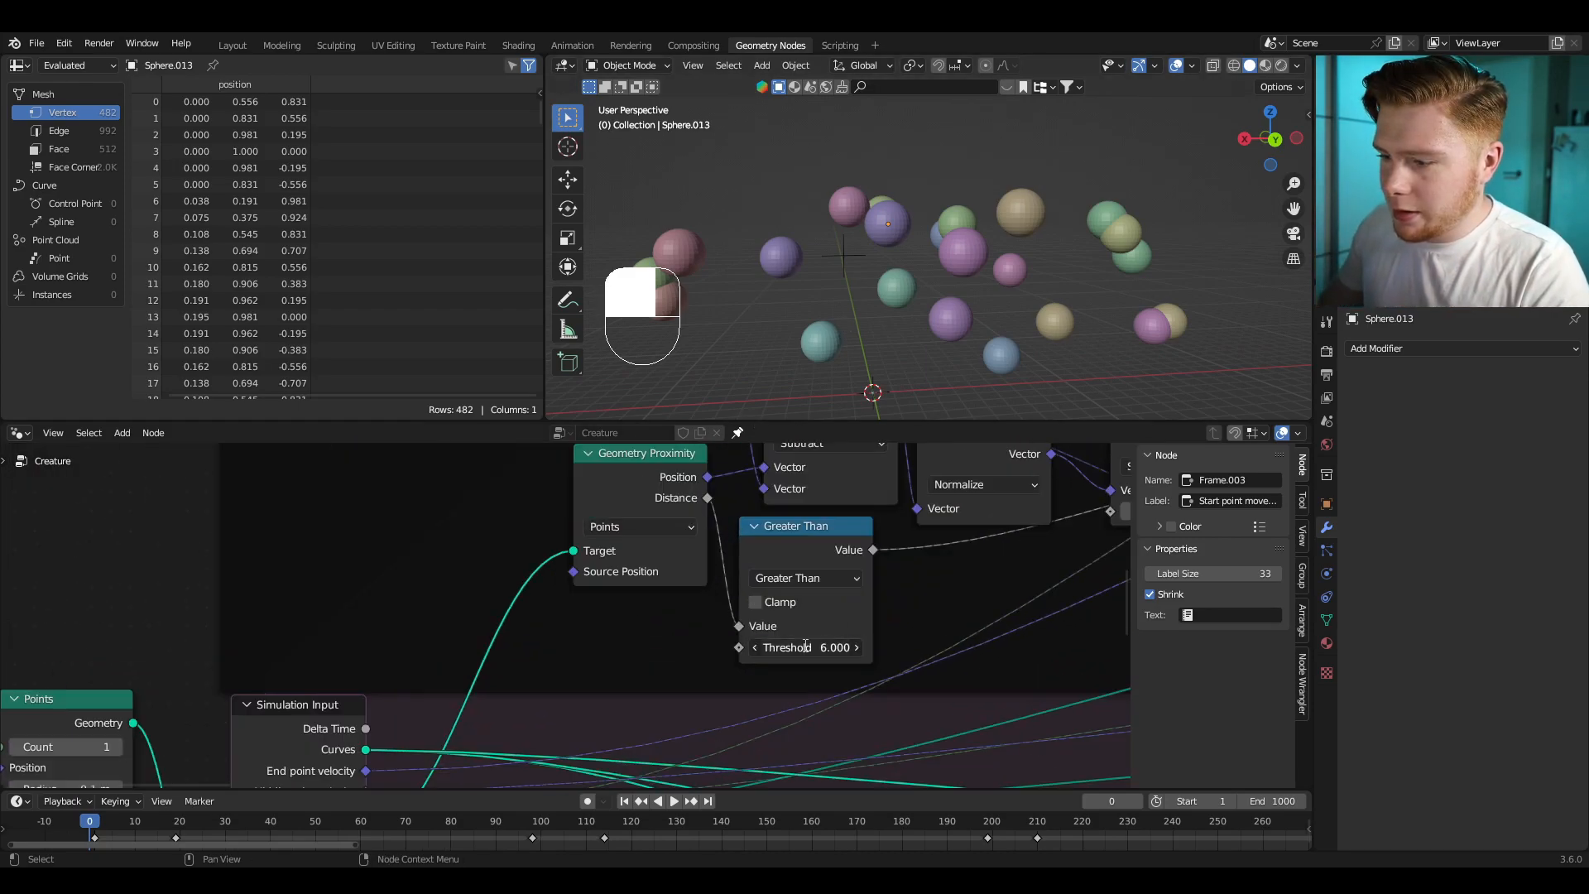
key("Return")
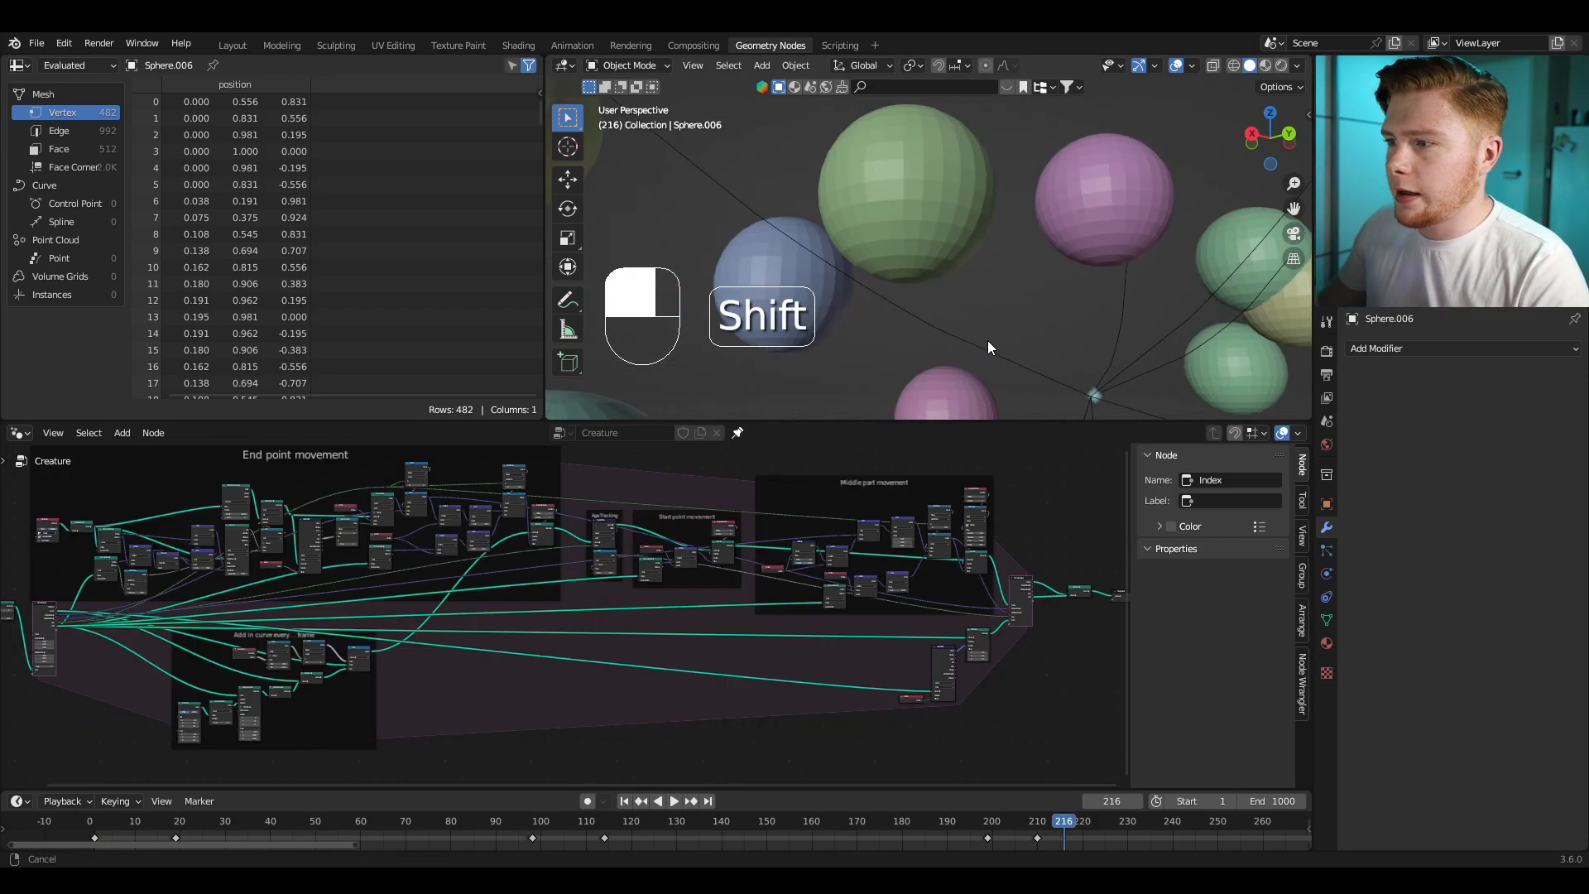
Step: Pause the playback at frame 241 and inspect where the curves pass through the green and blue spheres
key("space")
key("space")
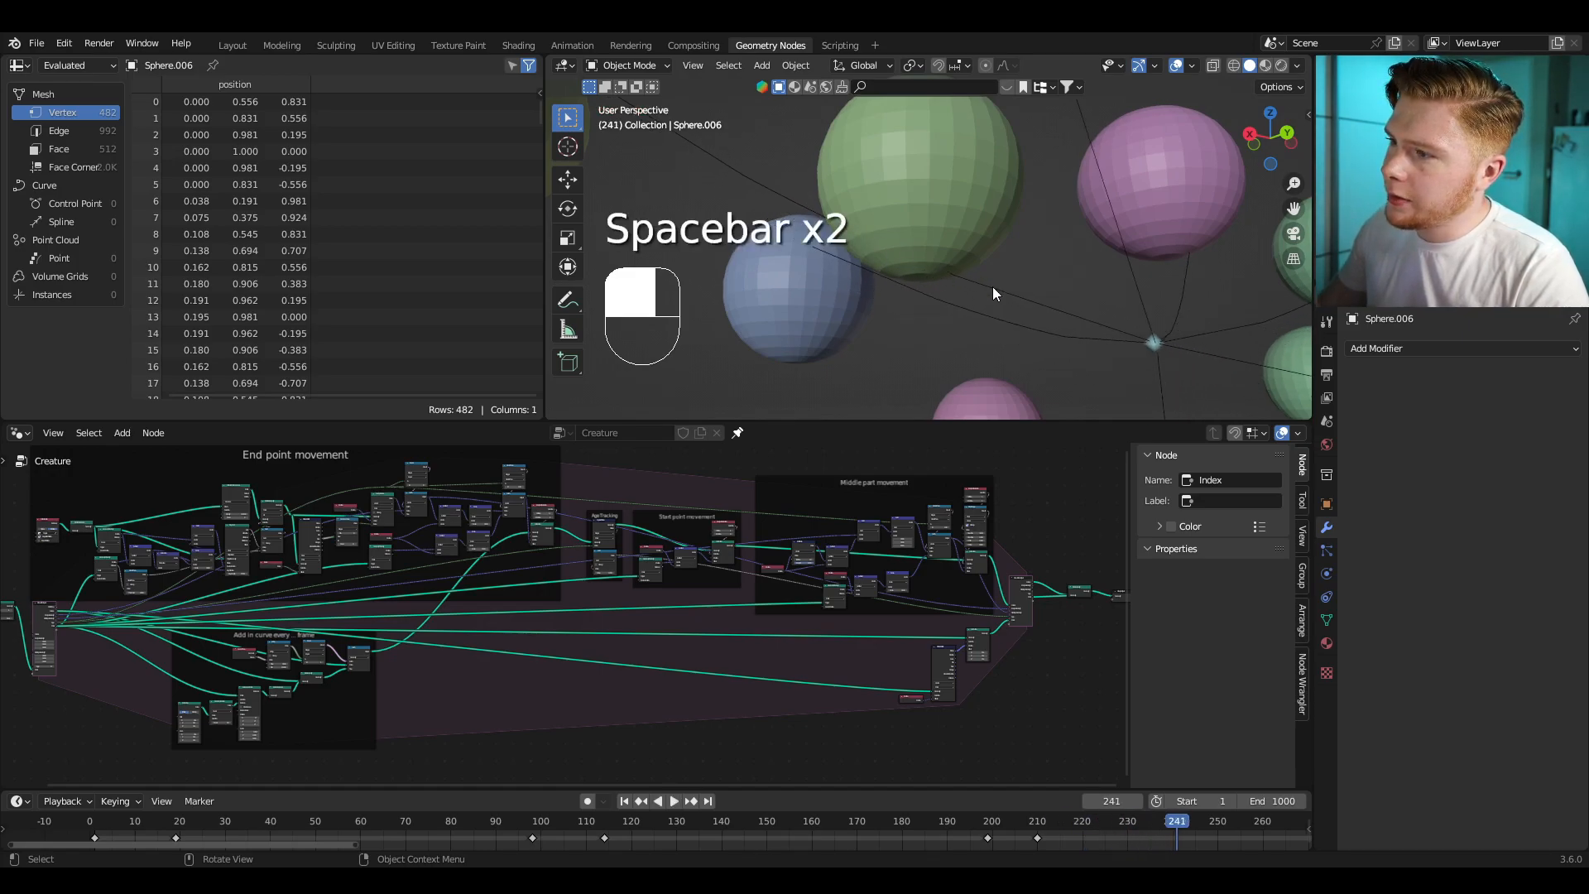
middle_click_drag(881, 266, 912, 316)
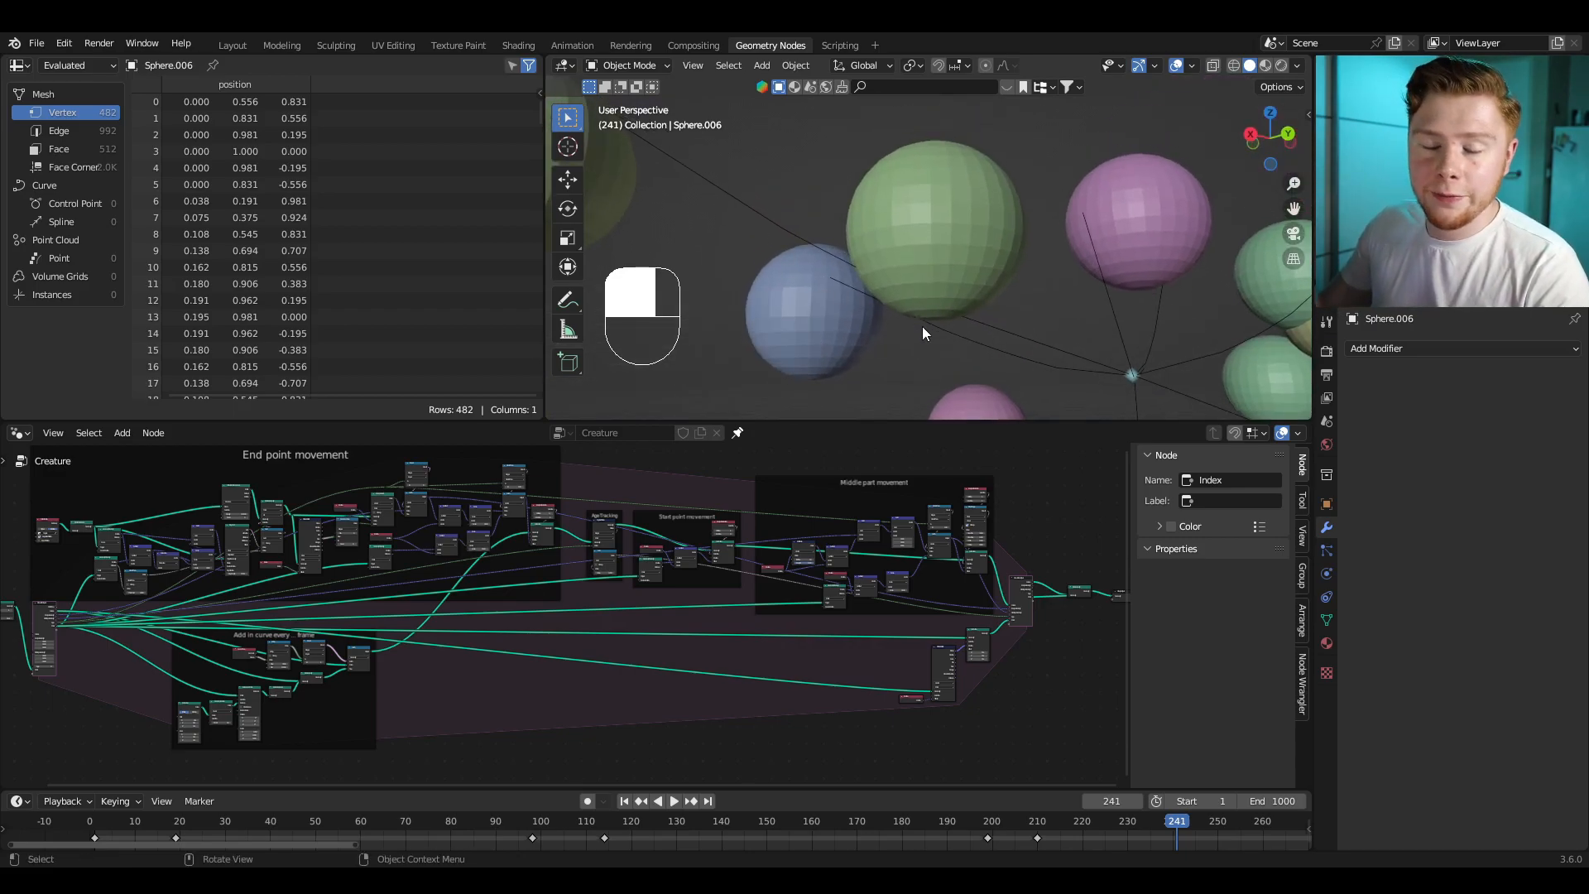
middle_click_drag(947, 321, 976, 296)
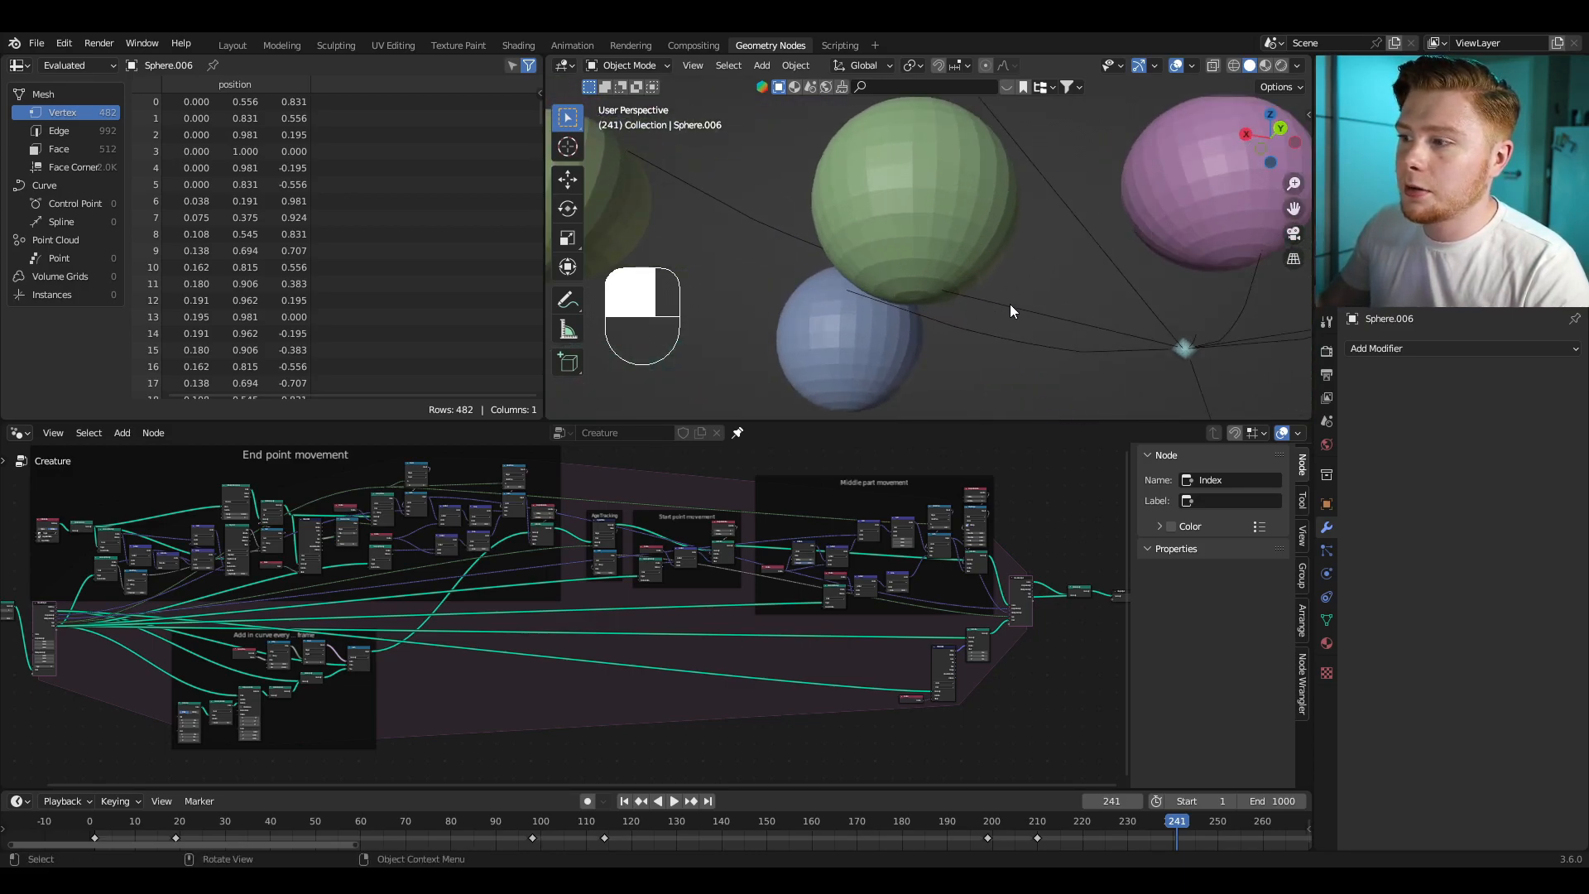
Step: Add a Collection Info node in the "Middle part movement" group and assign the Targets collection to it
scroll(852, 544, "up", 6)
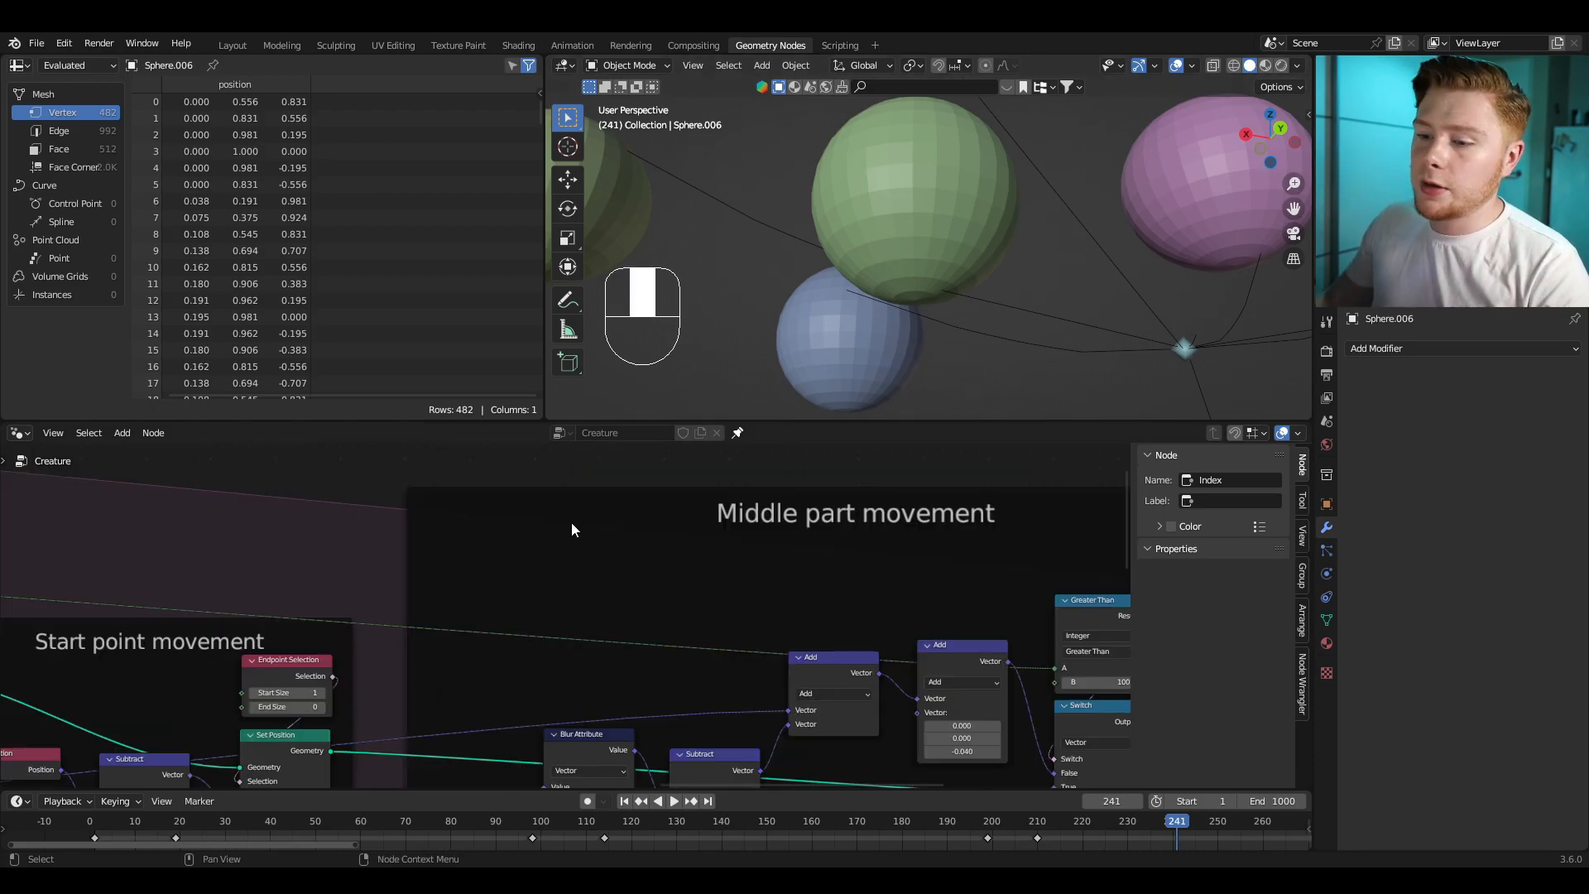
key("shift+a")
type("colle")
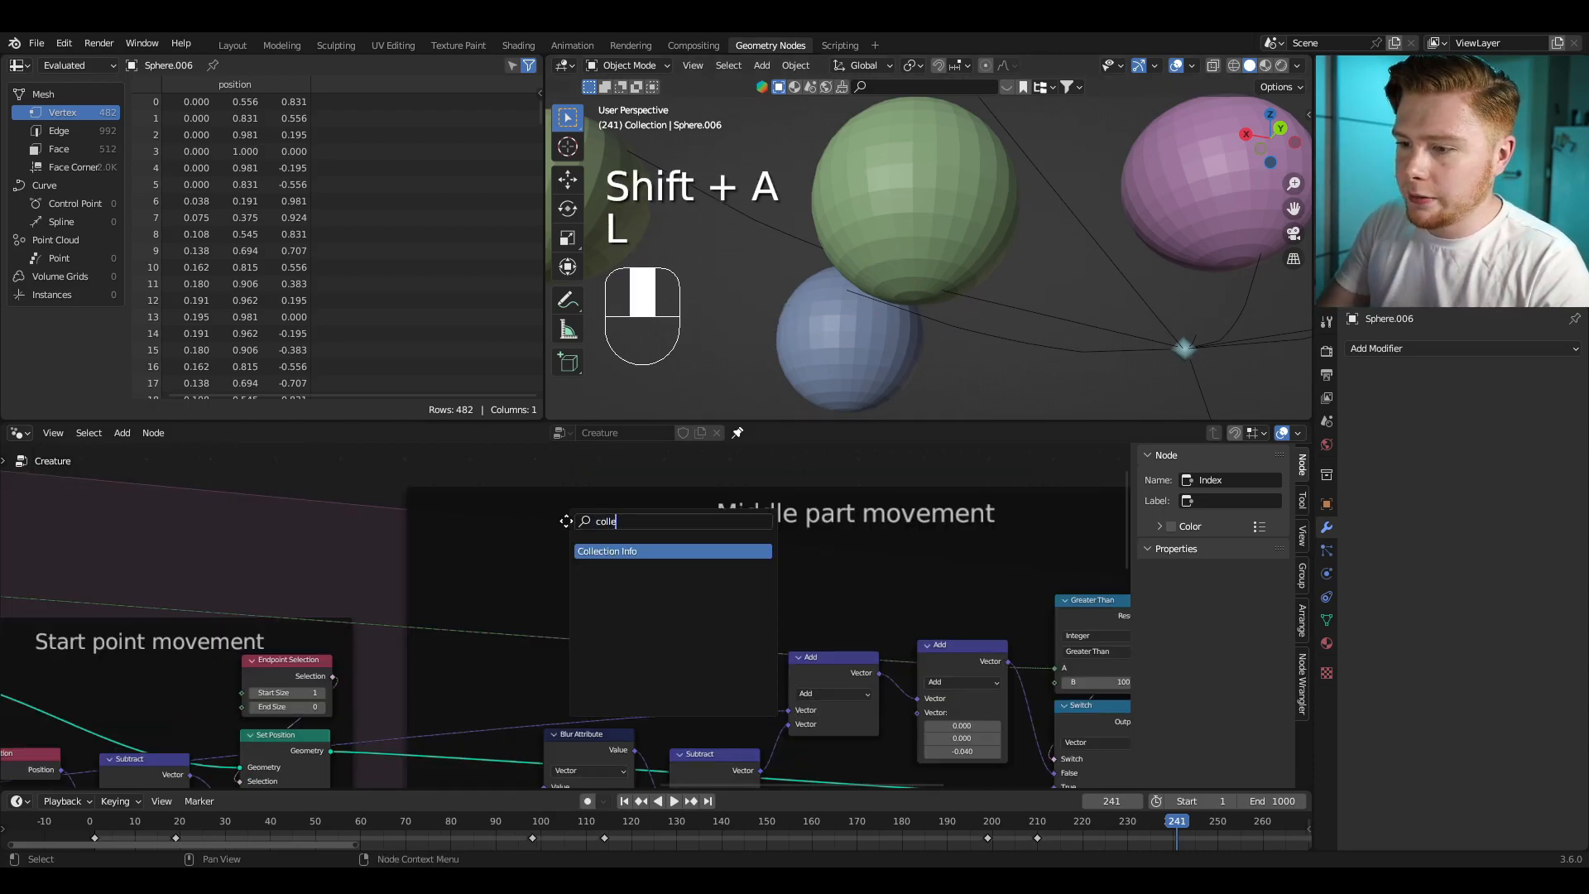
key("Return")
left_click(568, 522)
left_click(611, 565)
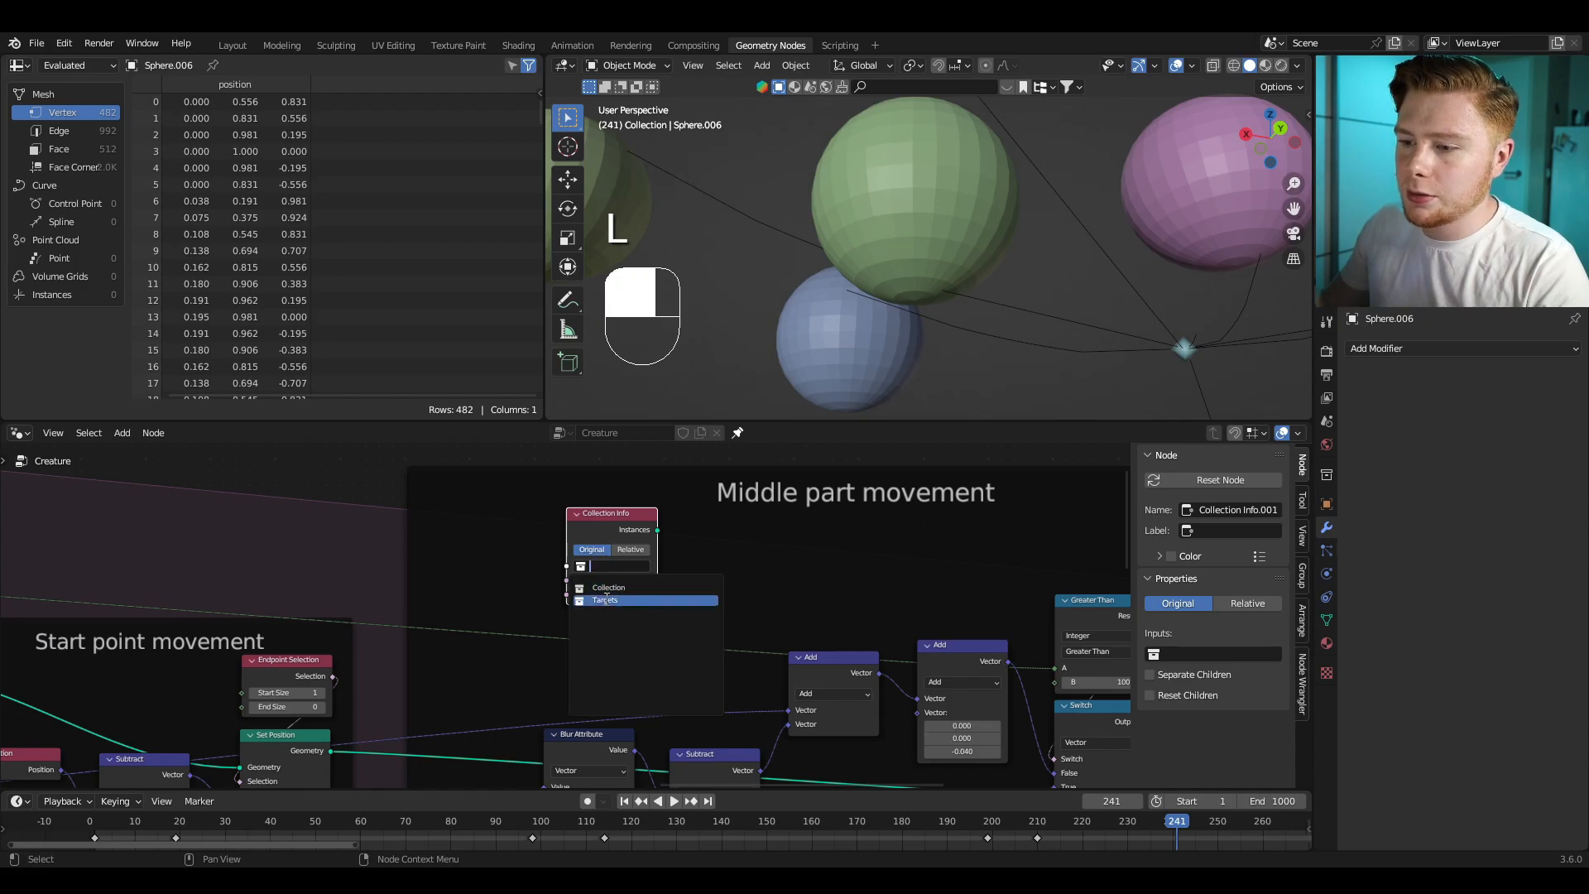
left_click(605, 600)
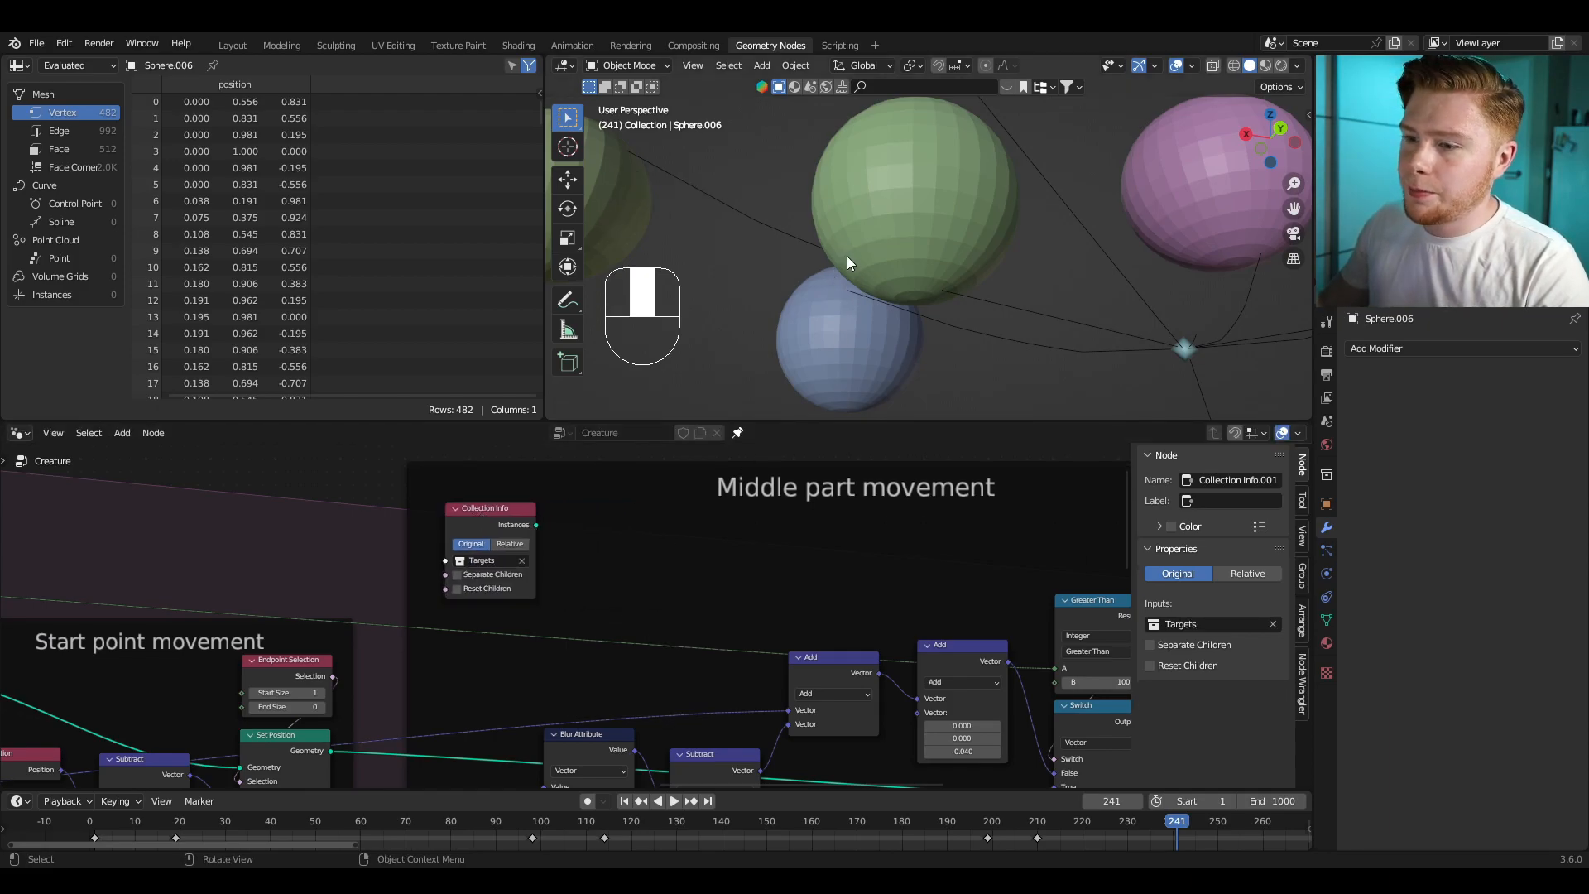
Step: Add a Realize Instances node and feed it the Instances output of the new Collection Info node
scroll(622, 553, "up", 1)
key("shift+a")
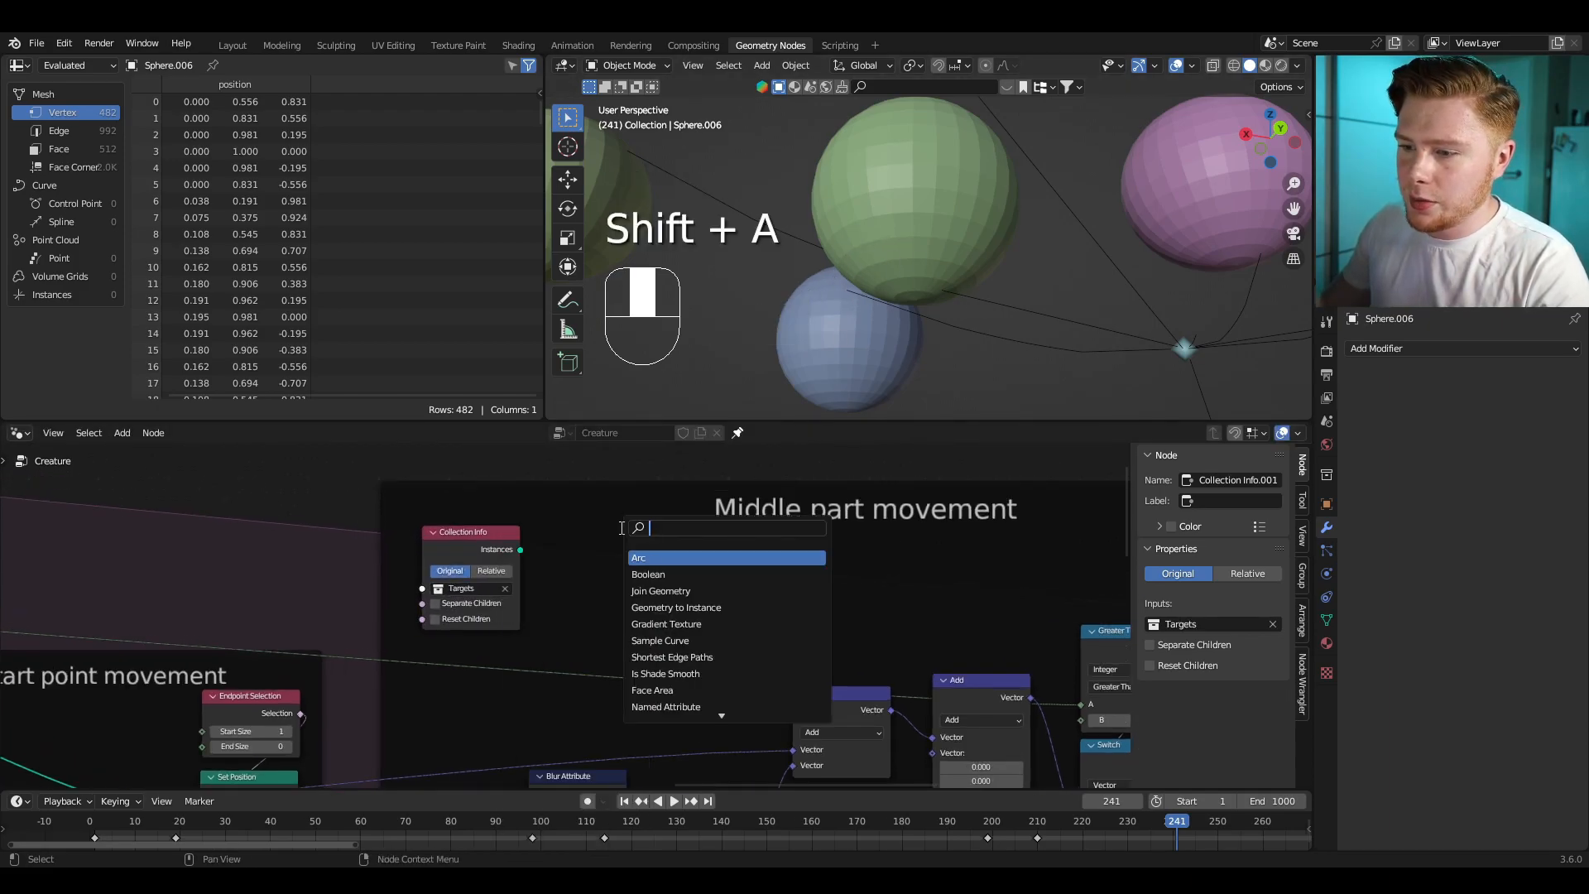
type("rea")
key("Return")
left_click_drag(568, 569, 520, 550)
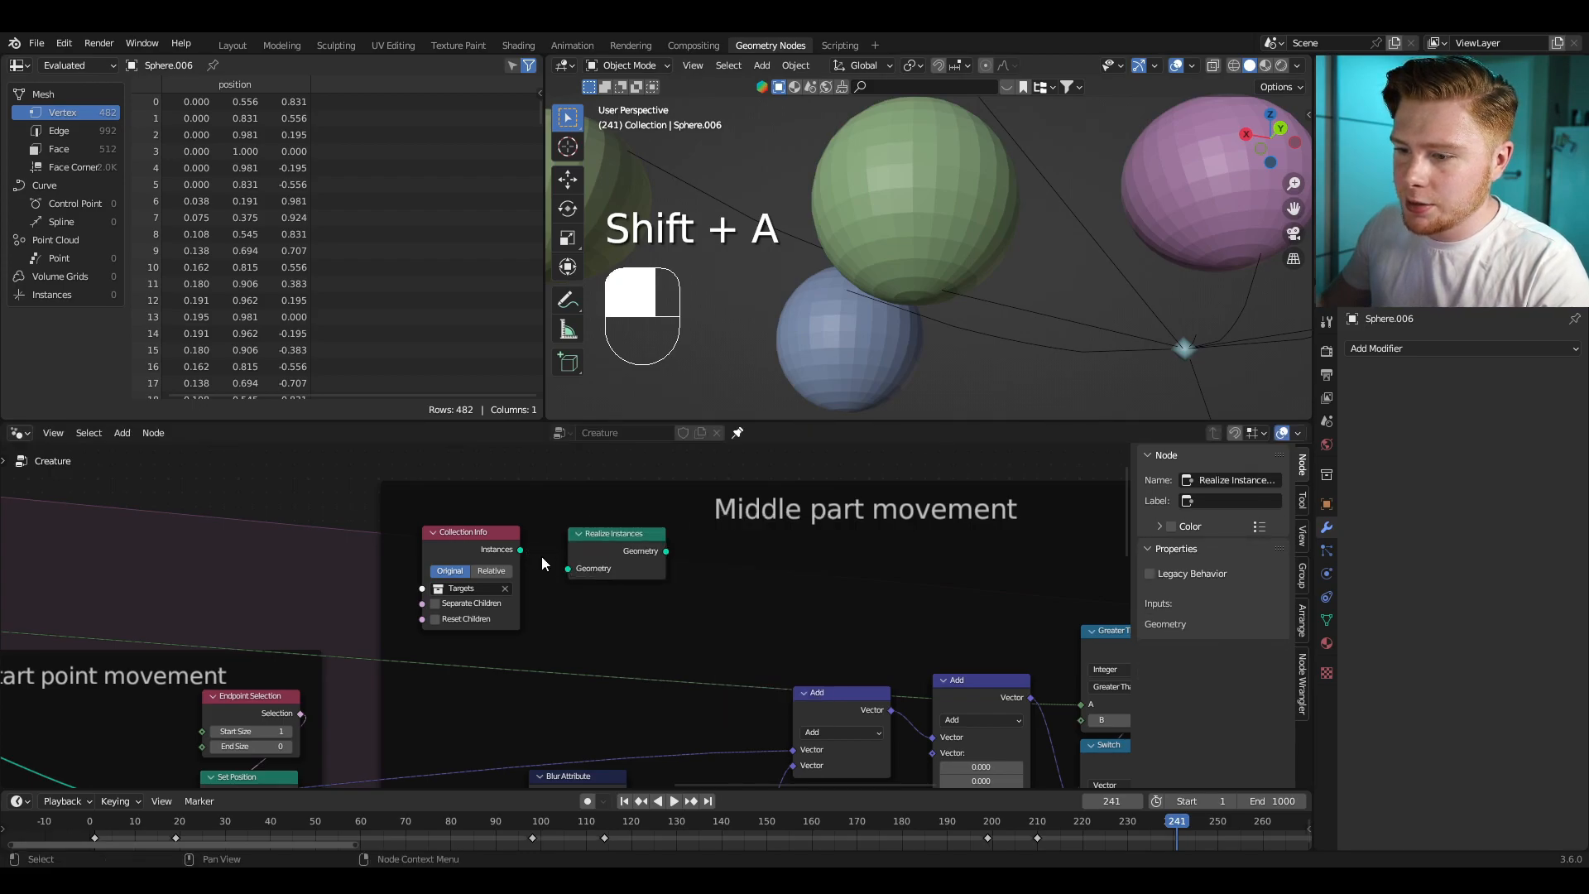
Step: Add a Sample Index node after Realize Instances, with its data type set to Vector and its domain to Face
middle_click_drag(541, 556, 436, 578)
key("shift+a")
type("sample i")
key("Return")
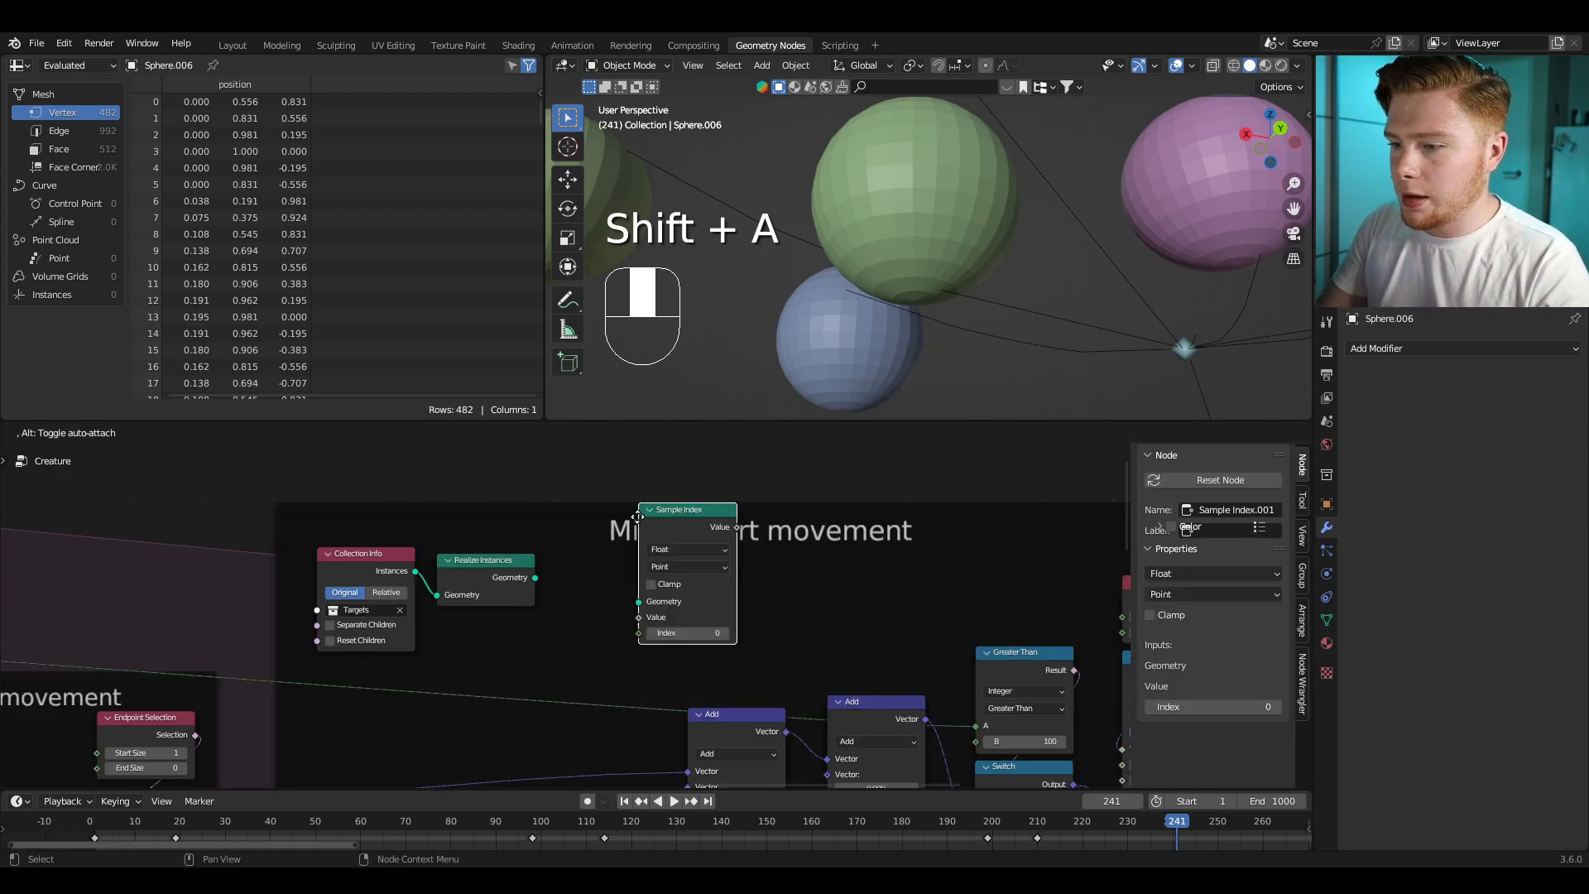
left_click(506, 557)
scroll(521, 617, "up", 3)
middle_click_drag(520, 621, 634, 588)
left_click(667, 558)
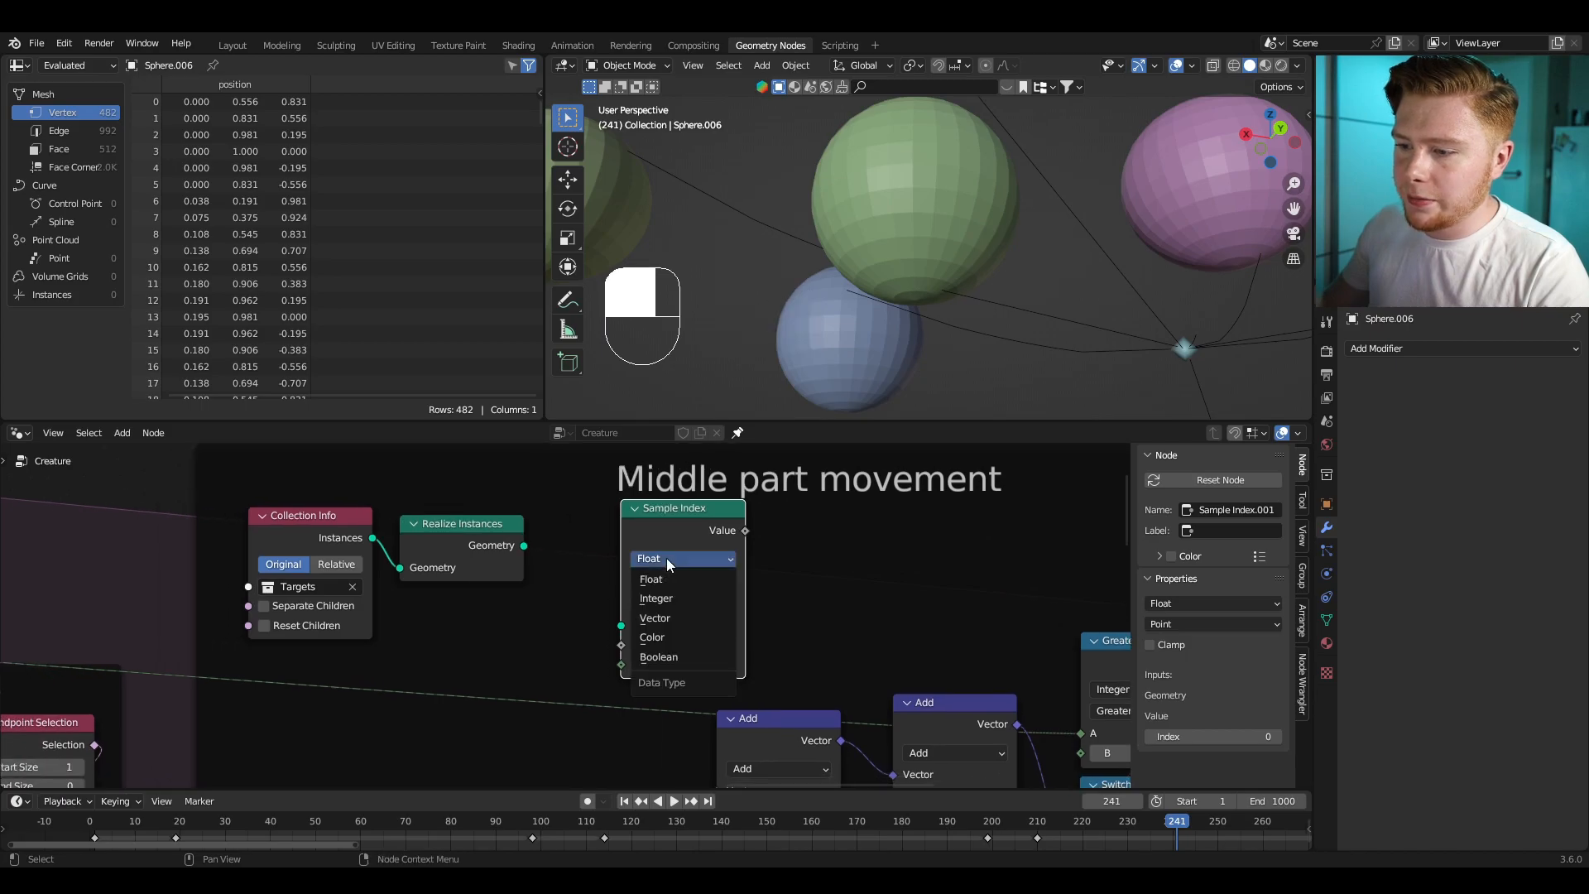
left_click(675, 617)
left_click(654, 584)
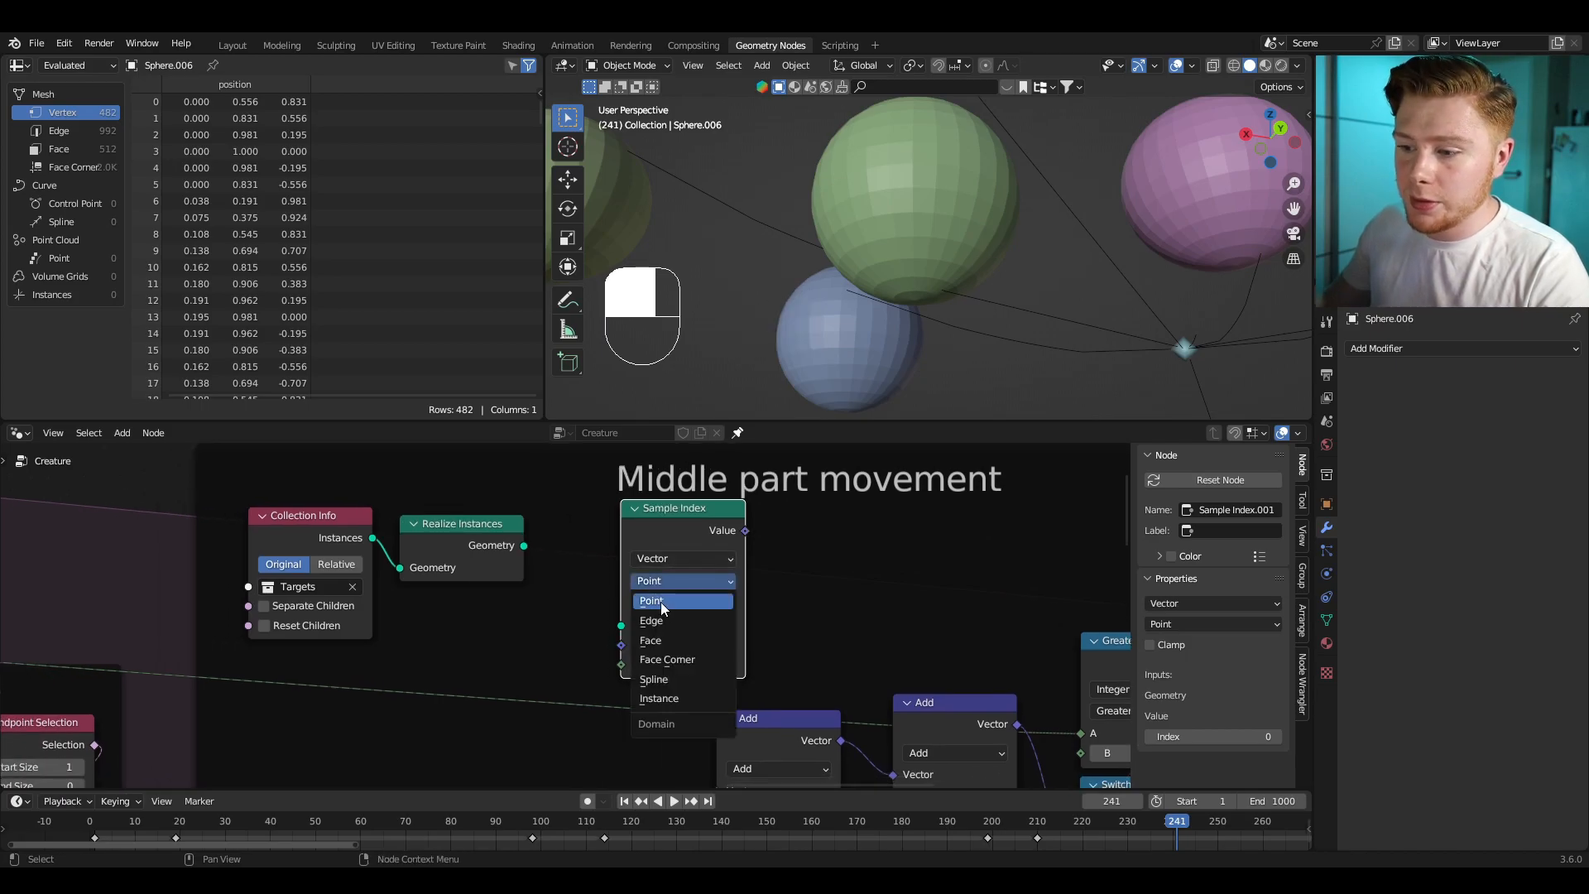
left_click(673, 643)
left_click_drag(668, 524, 724, 493)
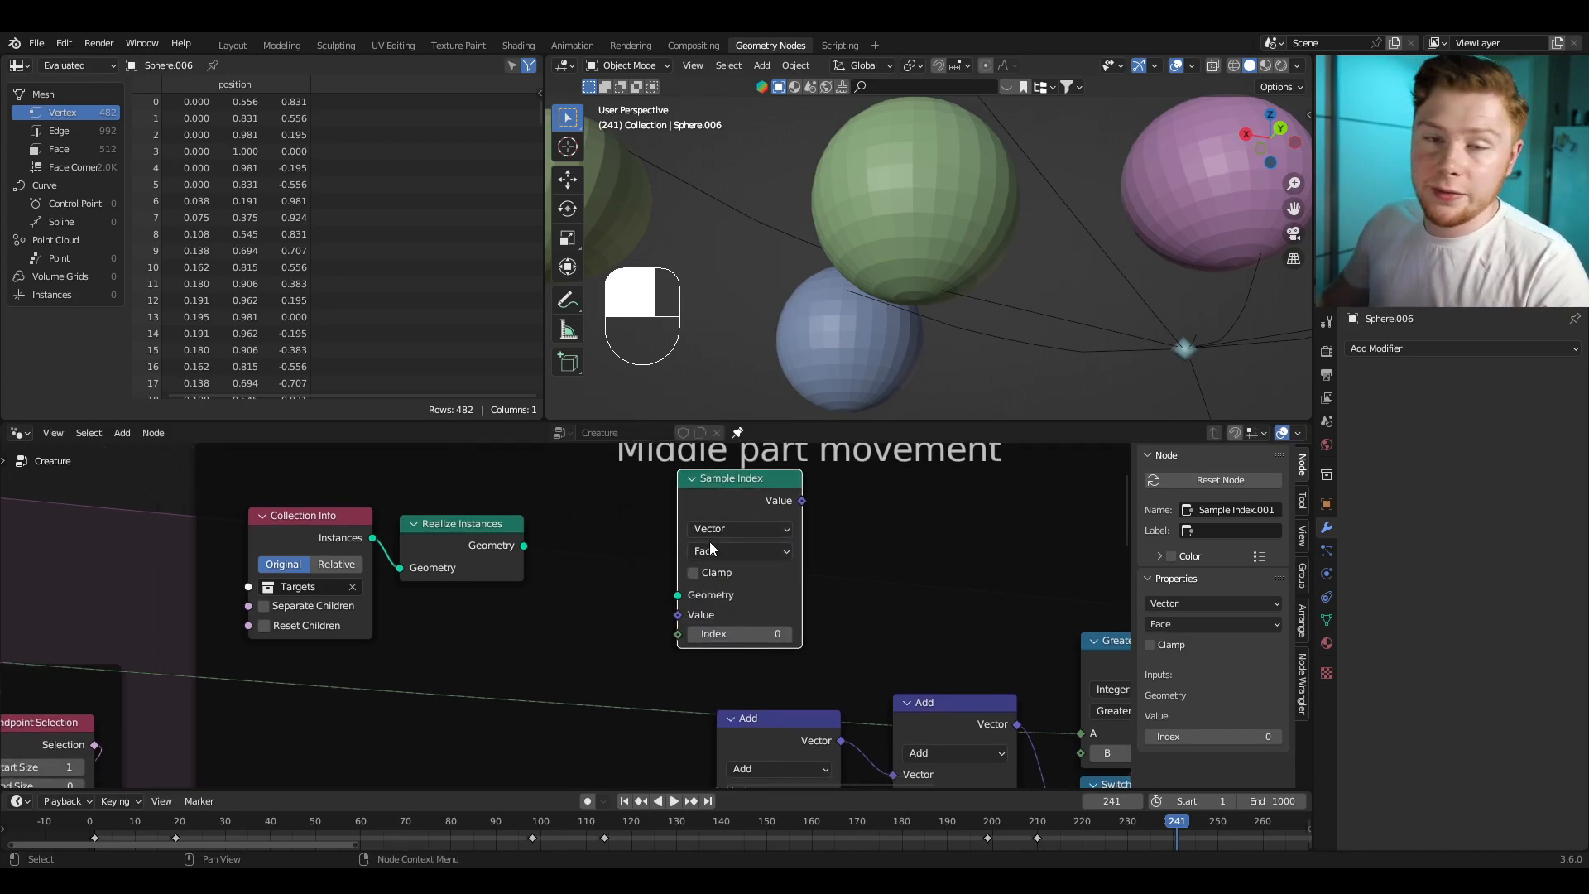
Step: Connect the Realize Instances geometry to the Geometry input of the Sample Index node
scroll(597, 610, "up", 1)
left_click_drag(544, 525, 570, 546)
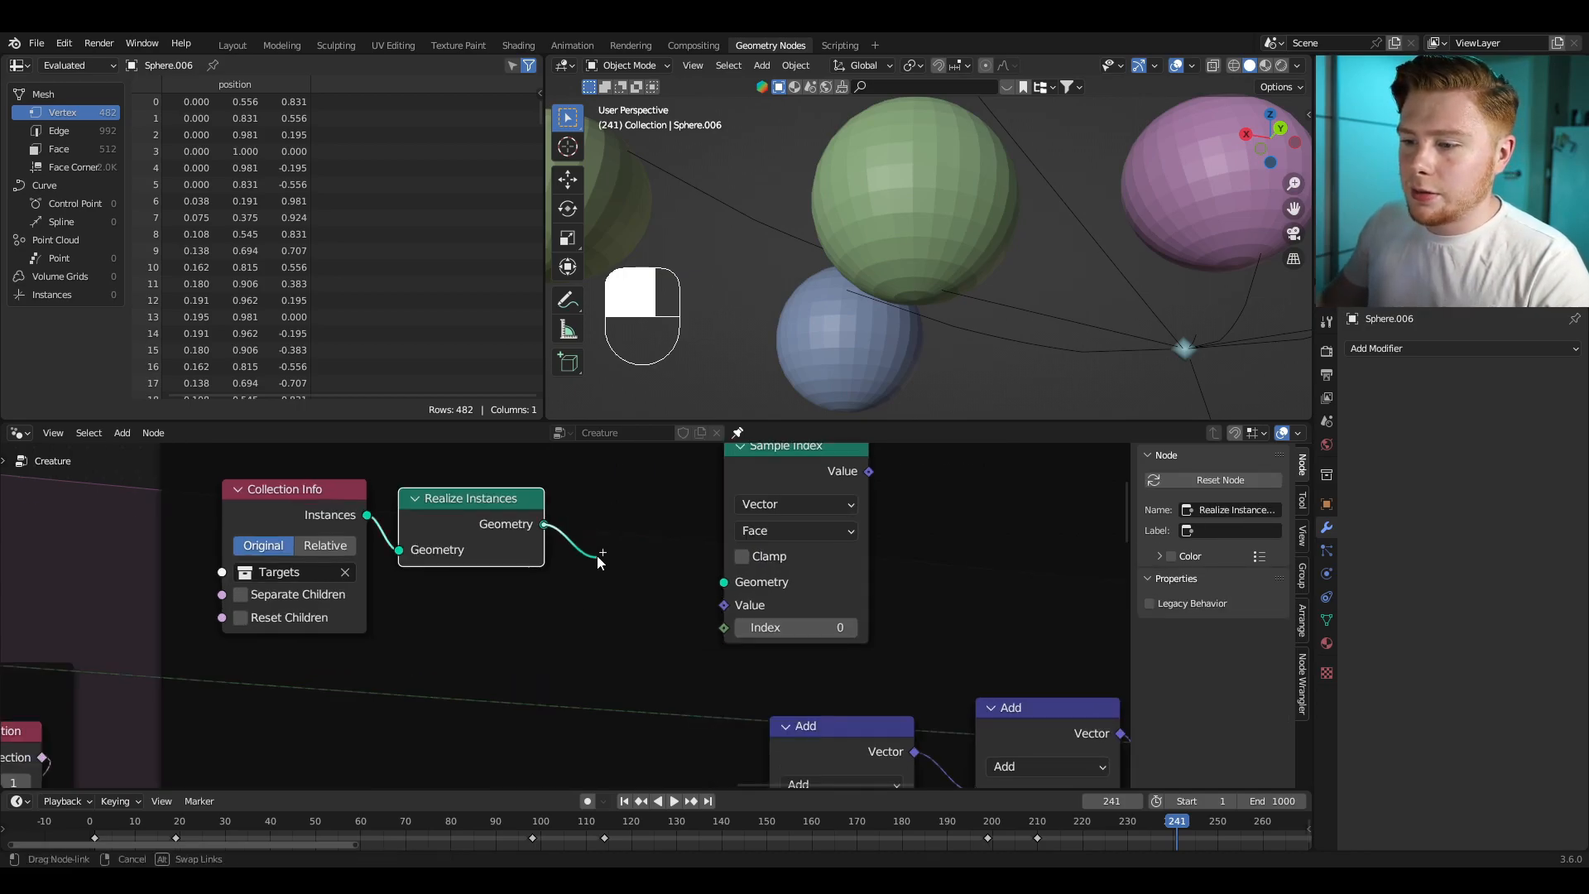
left_click_drag(733, 583, 732, 585)
middle_click_drag(651, 597, 609, 646)
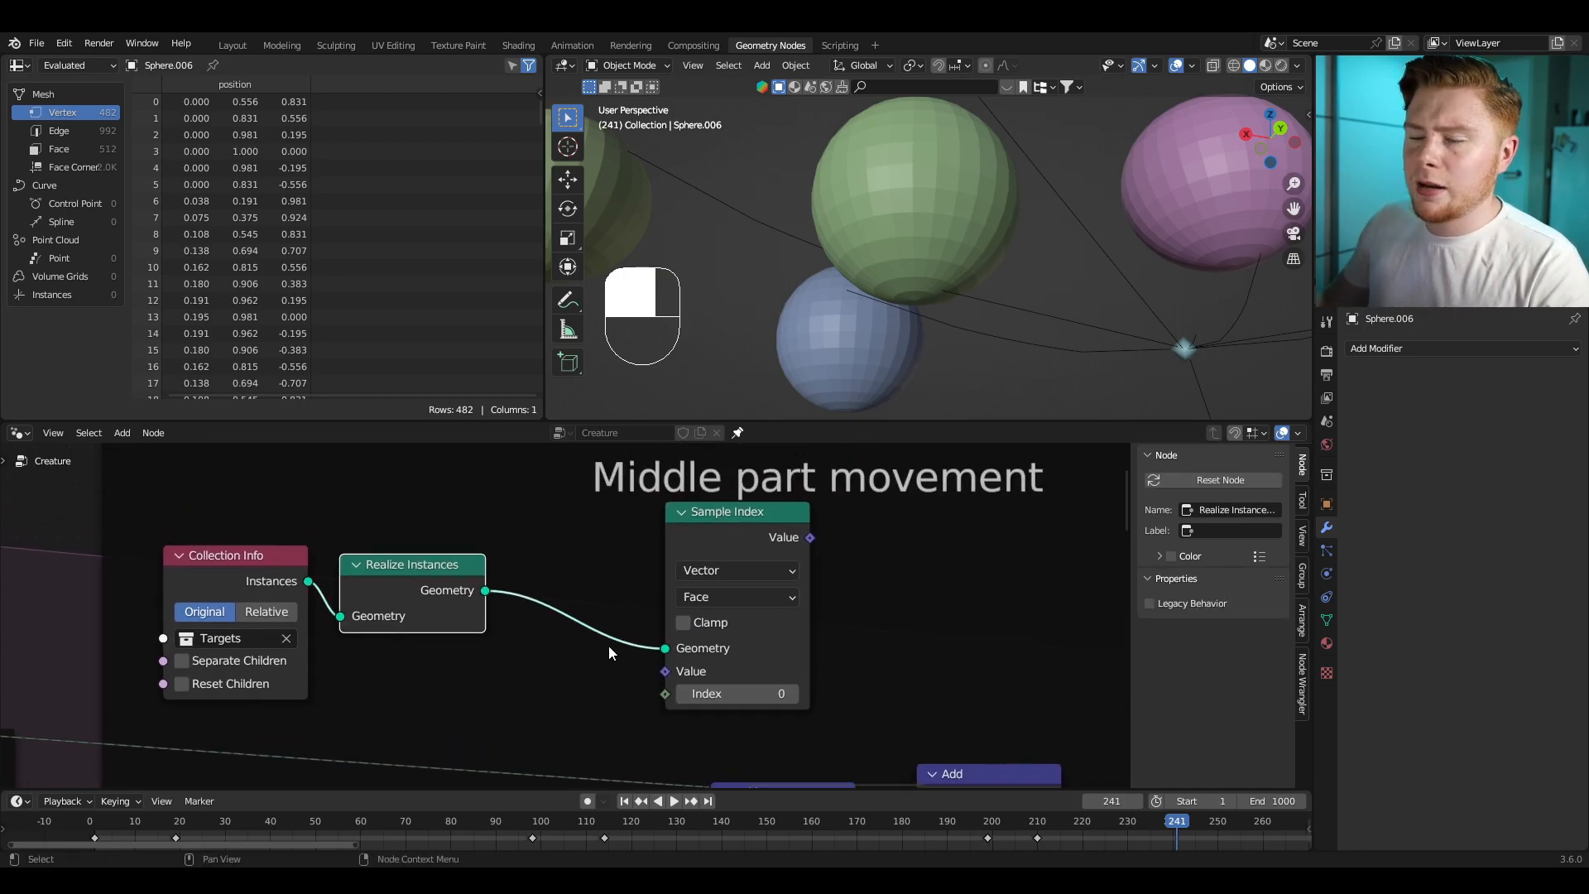
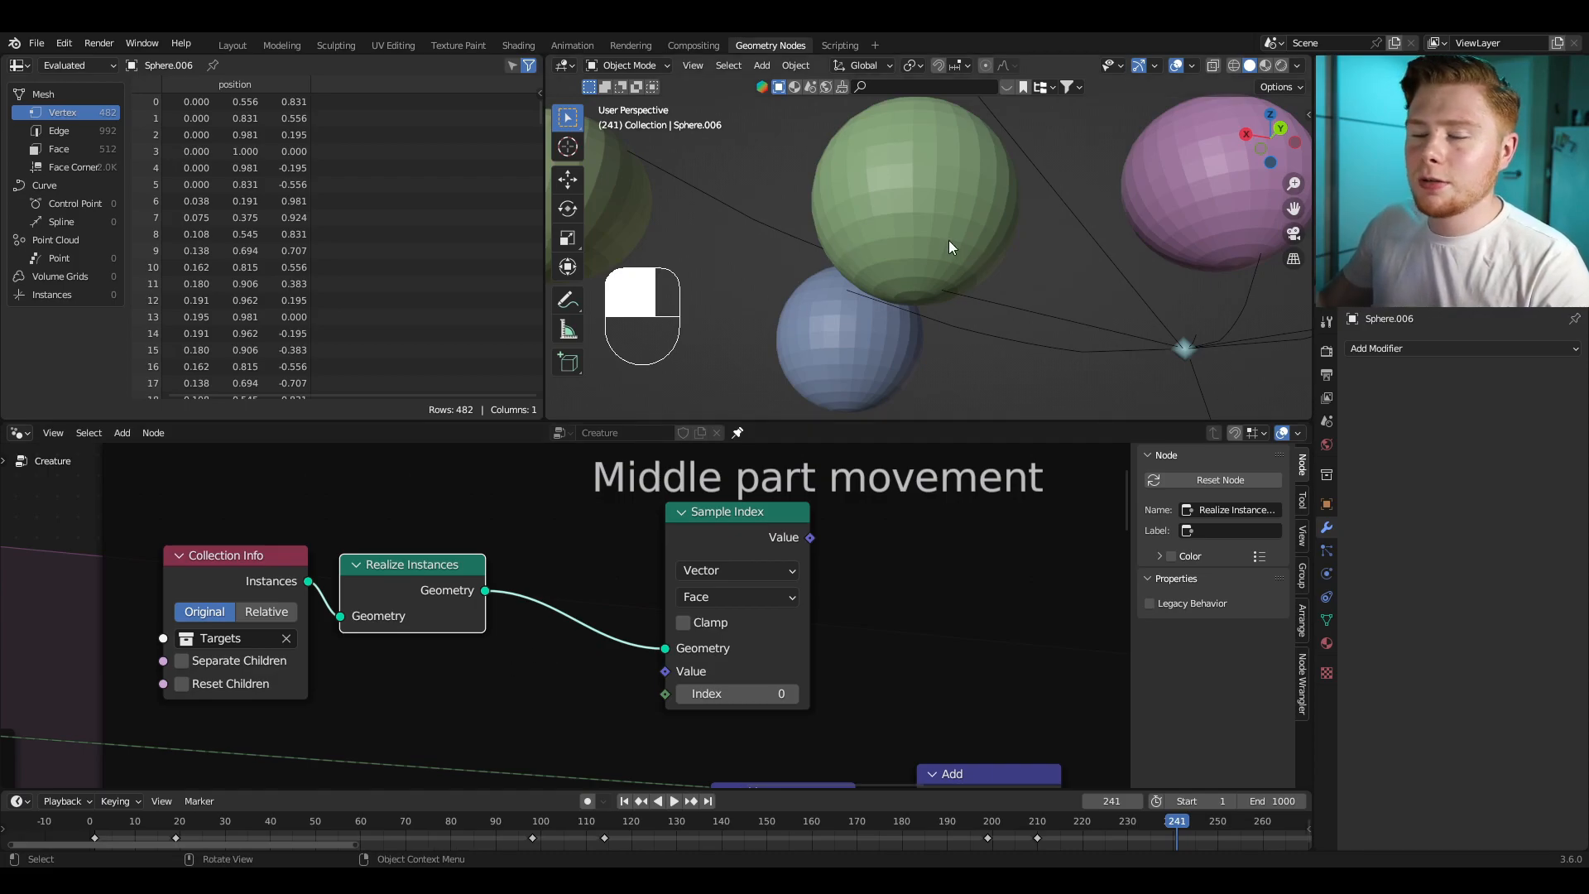
Step: Make room beside Collection Info and Realize Instances, then add a Normal node connected to the Sample Index node's Value input
scroll(230, 558, "up", 1)
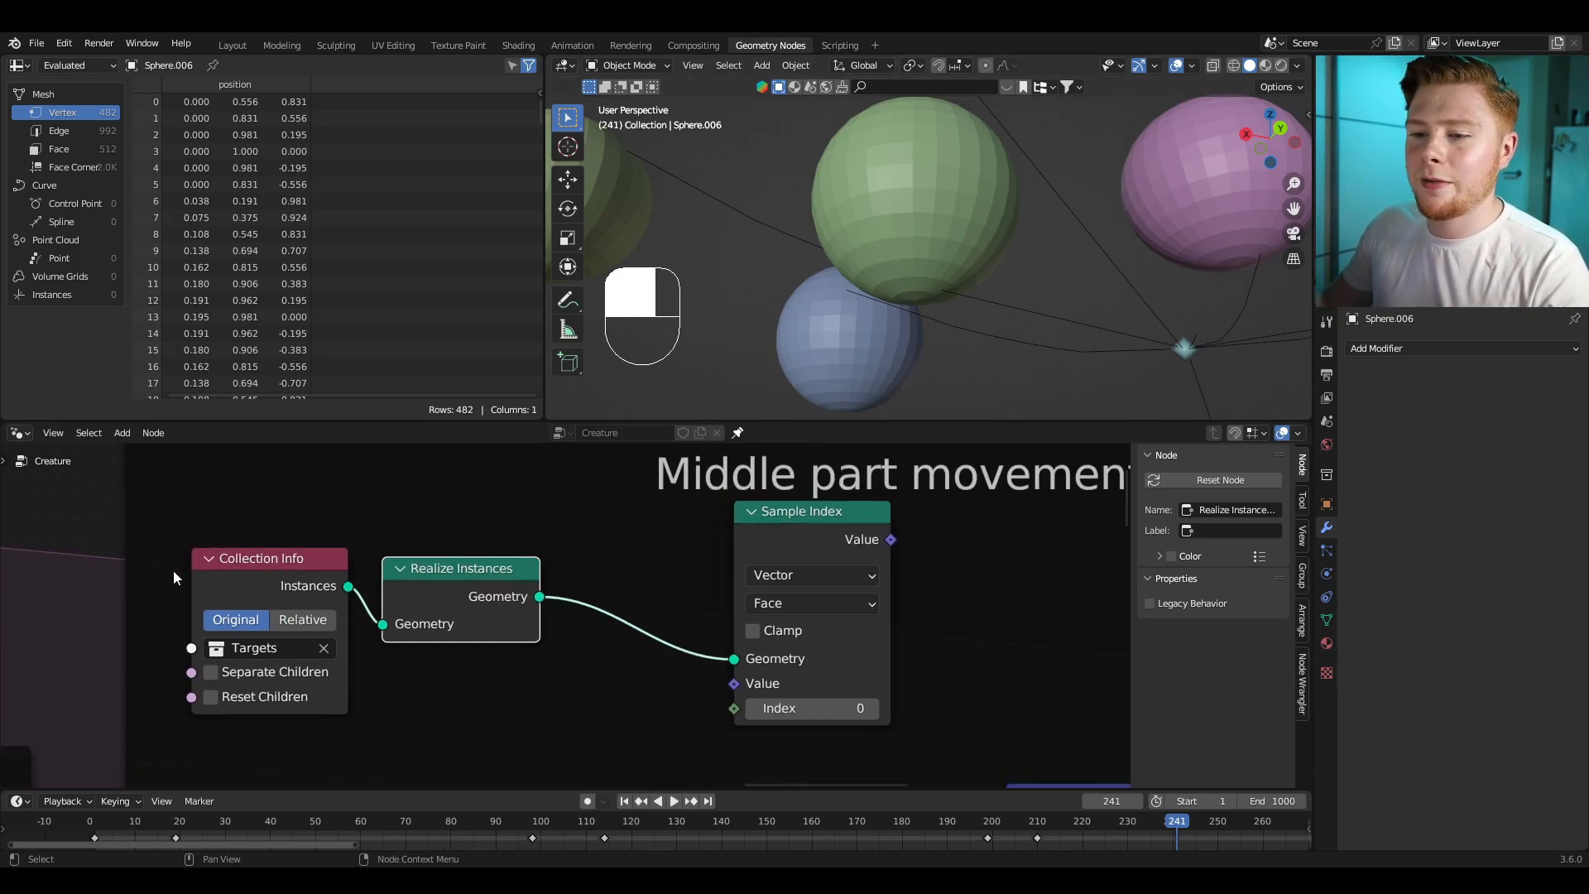
left_click_drag(172, 571, 496, 624)
key("g")
left_click(392, 626)
left_click(507, 569)
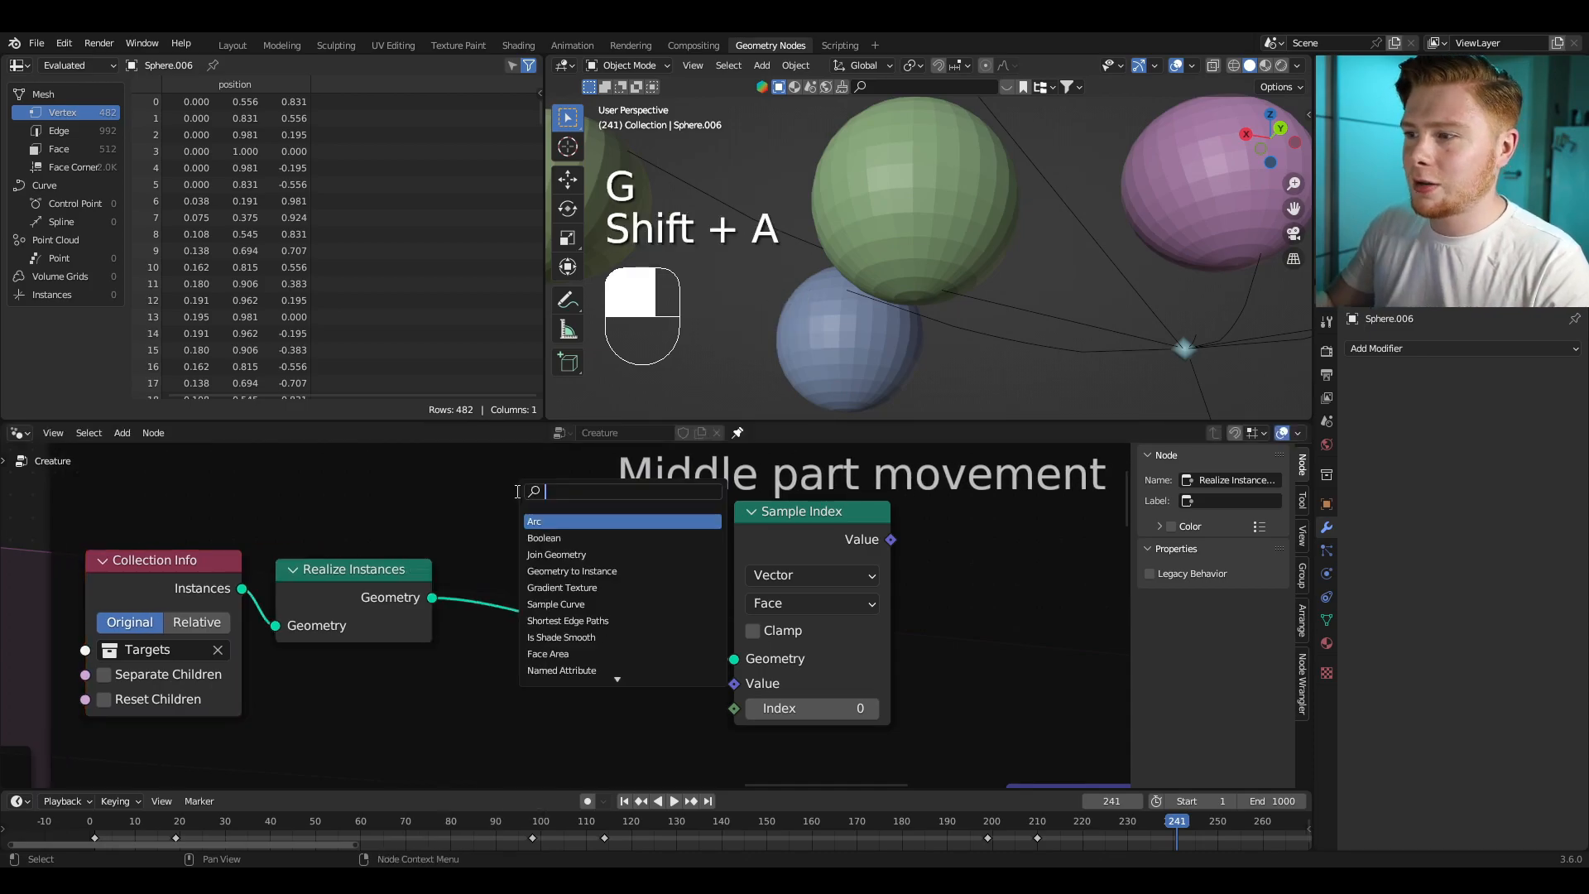
type("normal")
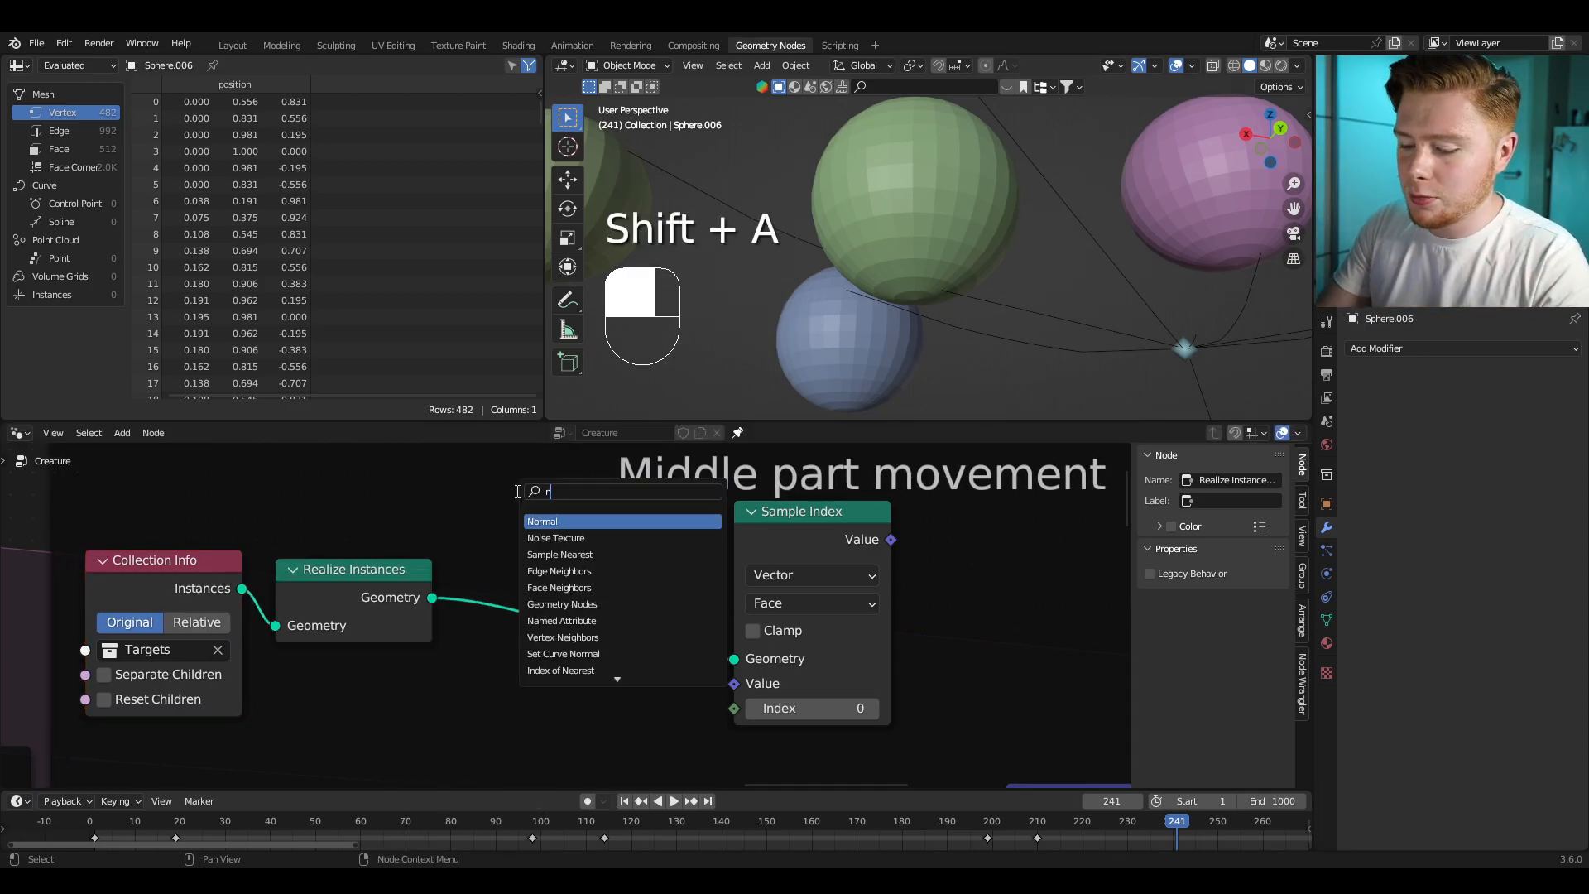
key("Return")
left_click(496, 564)
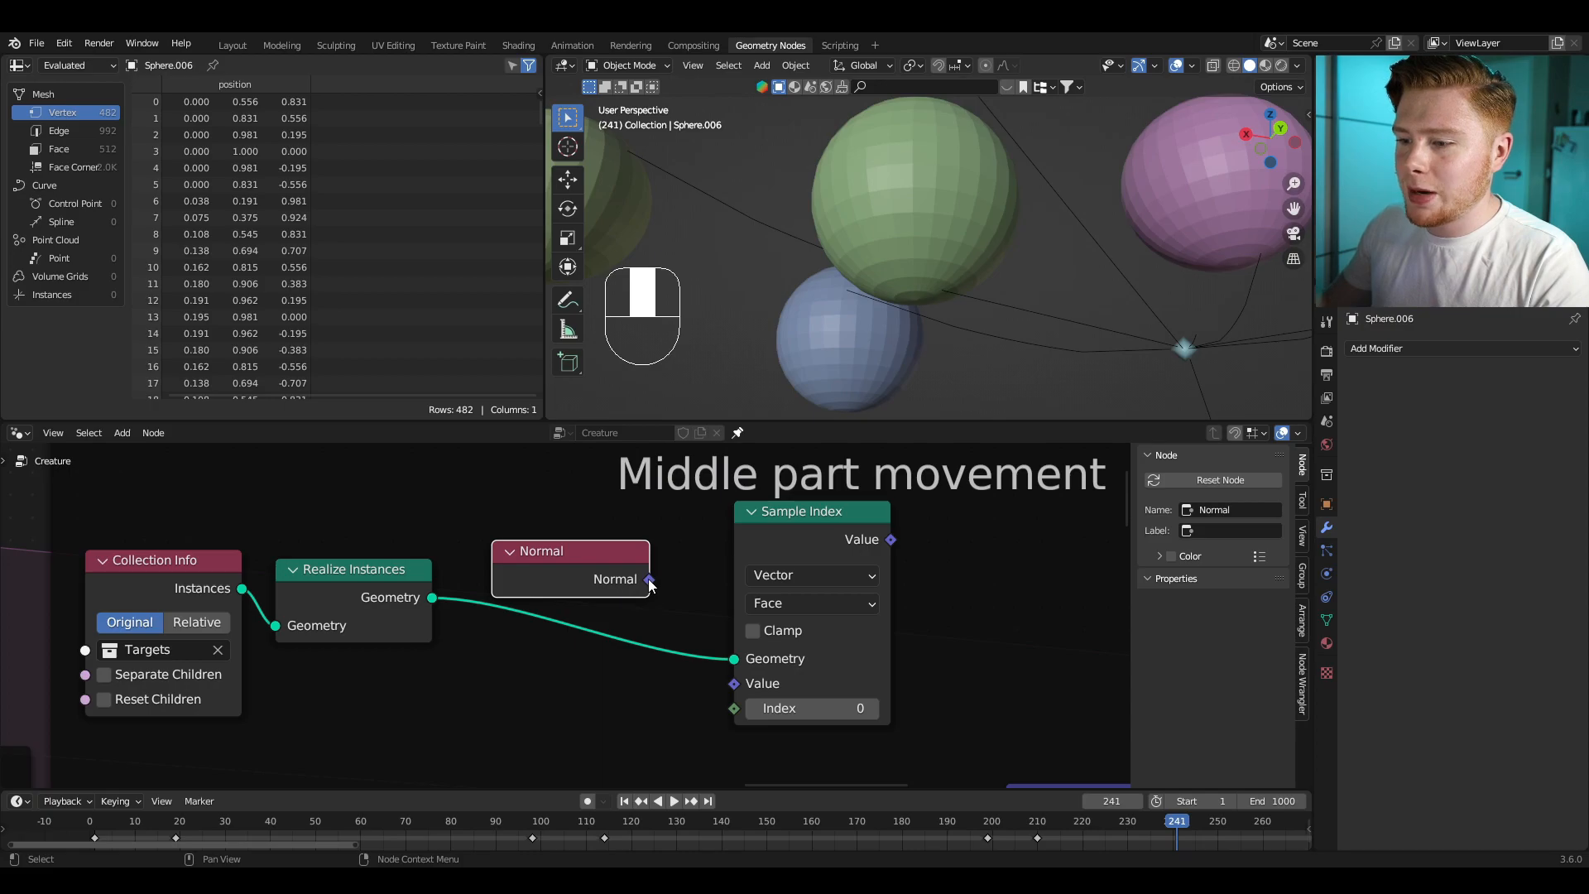
left_click_drag(650, 579, 733, 684)
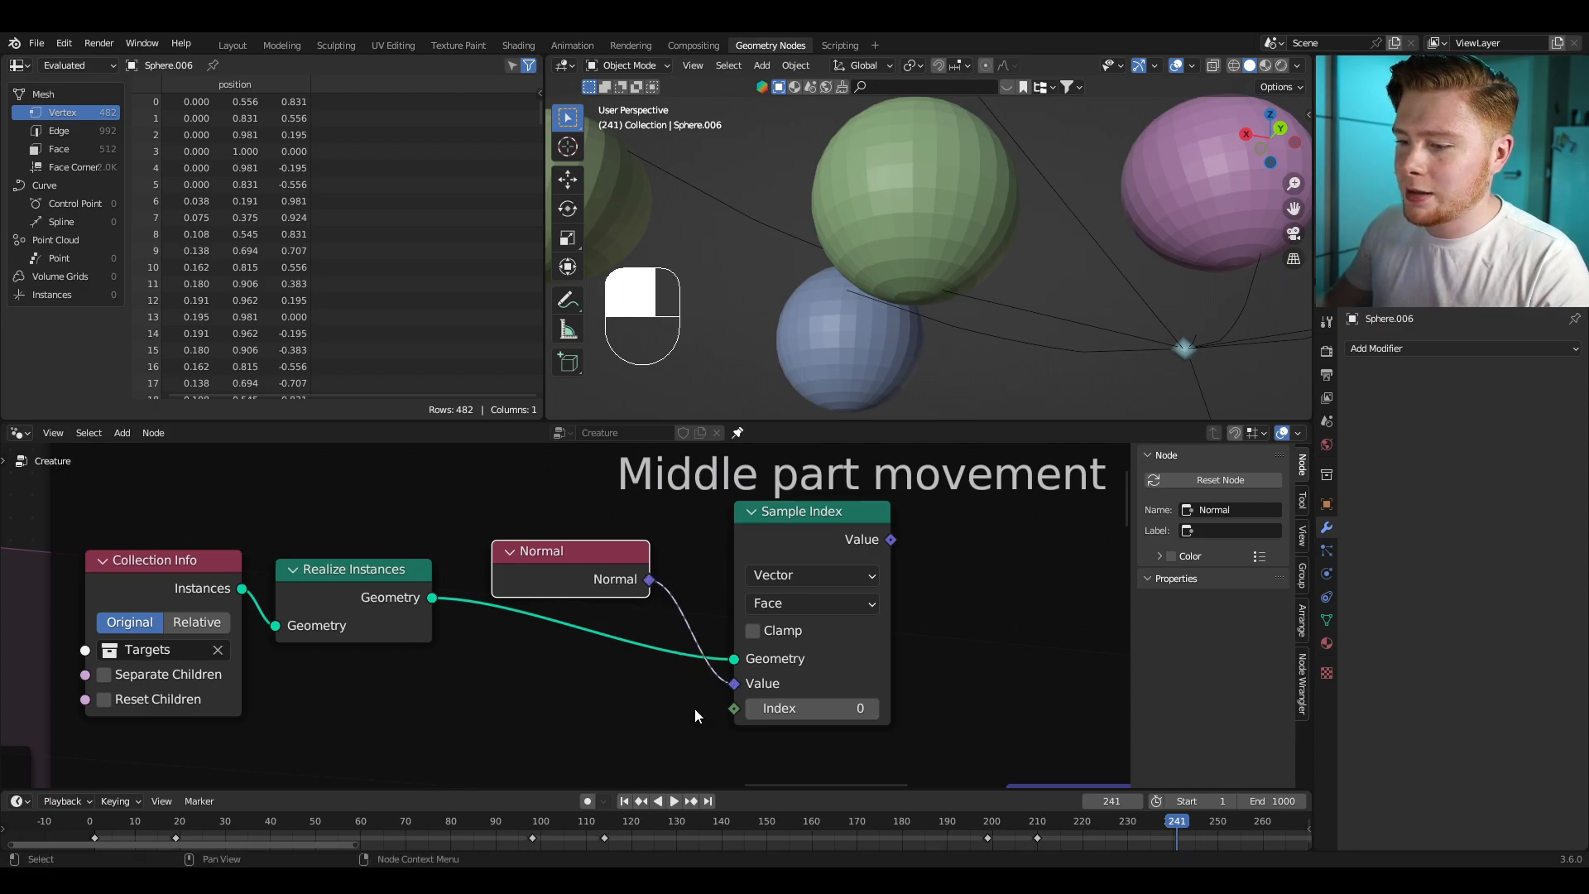
middle_click_drag(773, 741, 735, 668)
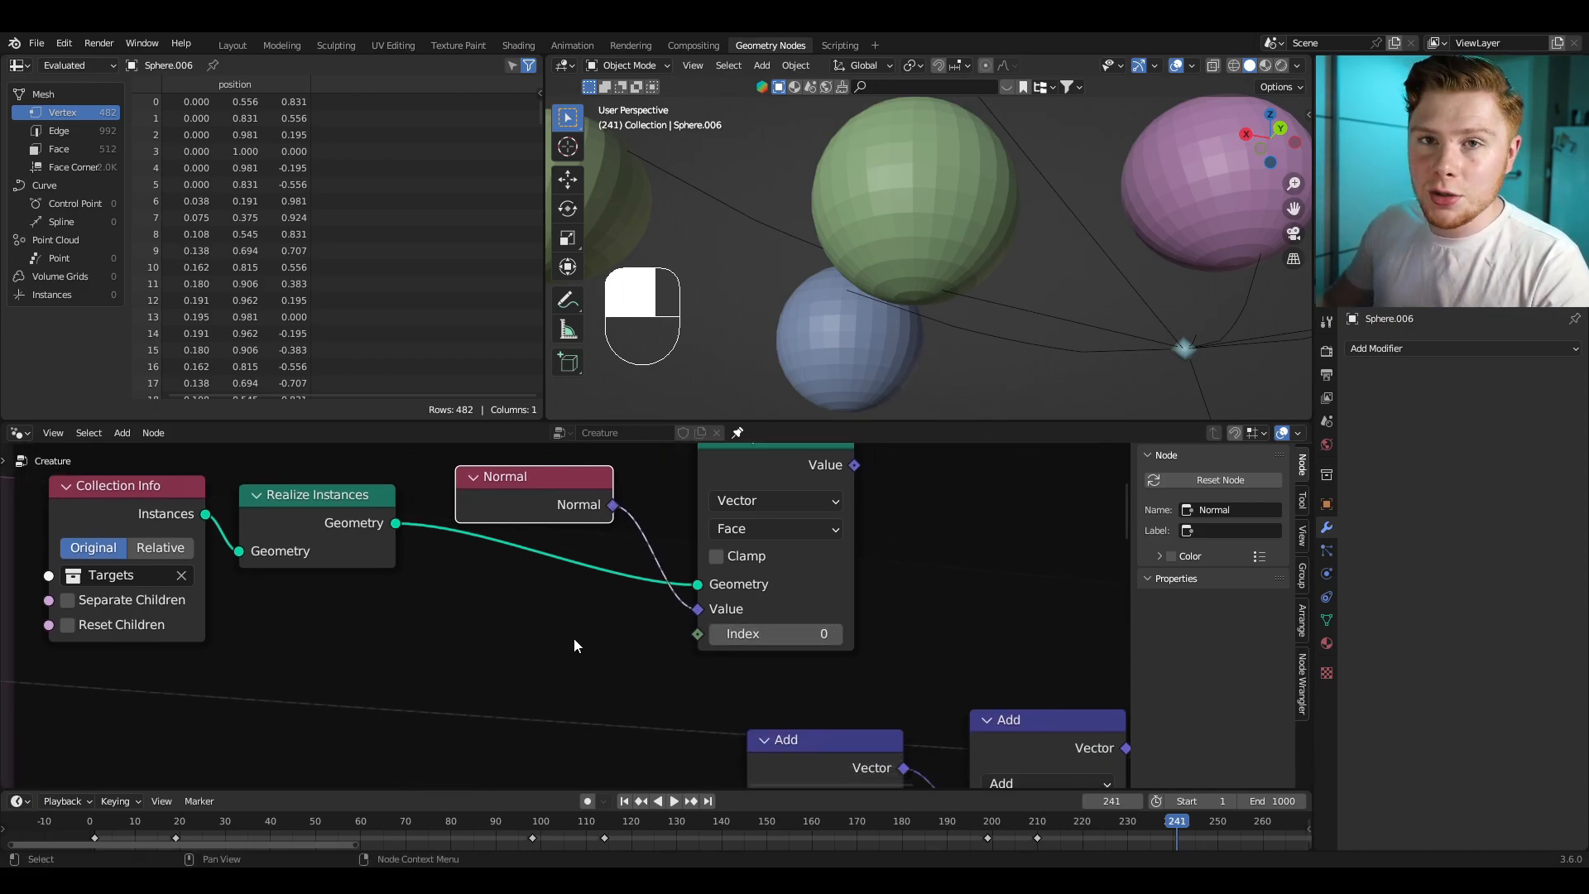
Step: Add a Sample Nearest node below the Normal node and set its domain to Face
scroll(594, 654, "down", 1)
middle_click_drag(594, 654, 695, 636)
key("shift+a")
left_click(609, 493)
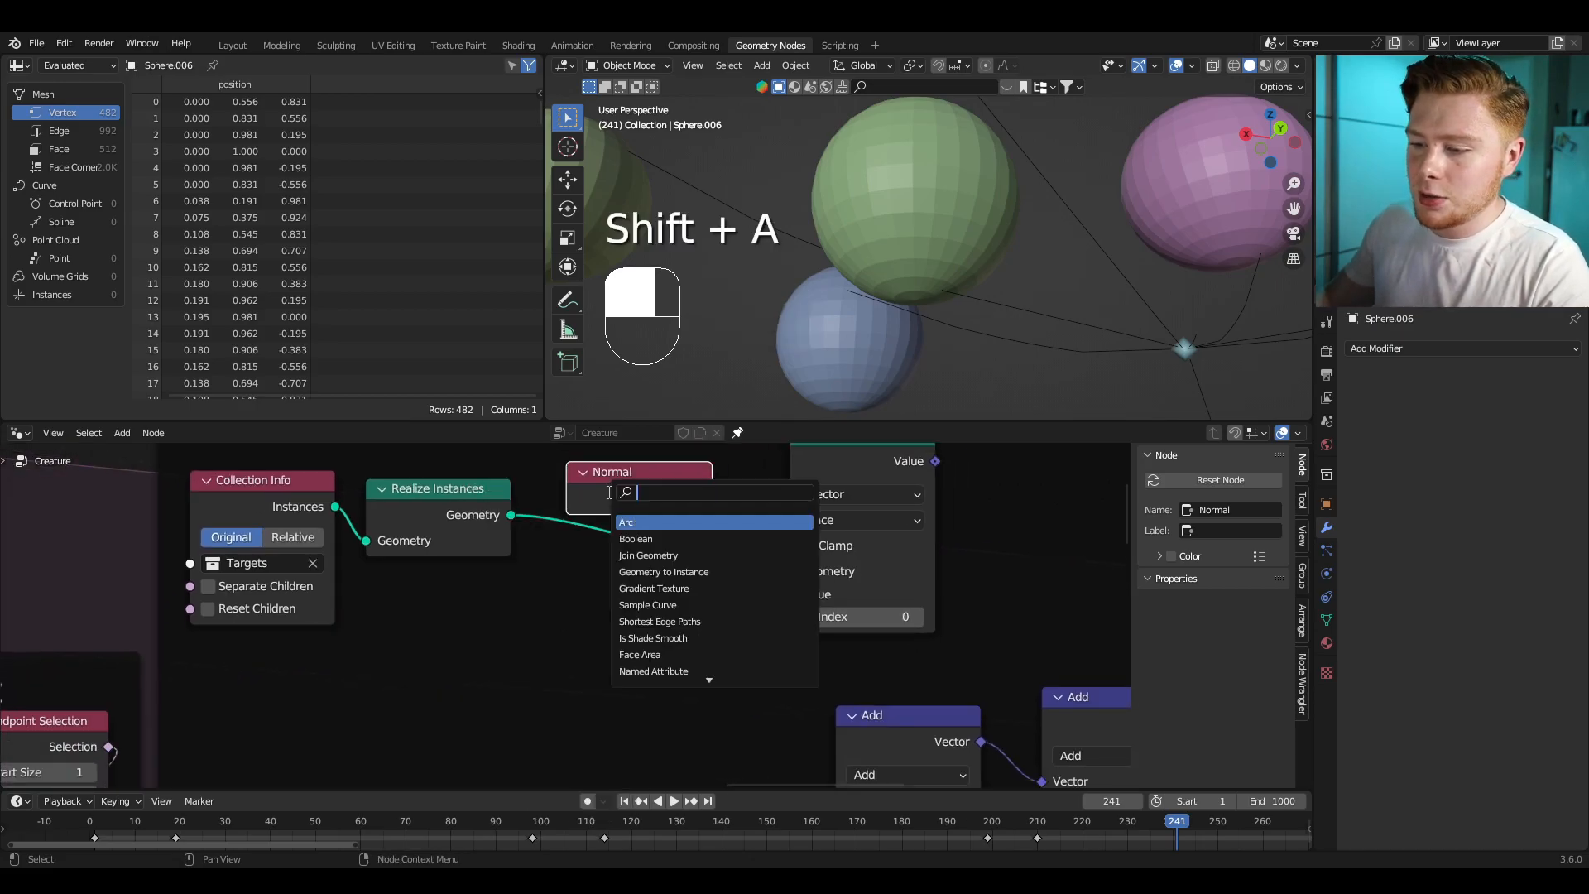
type("sam near")
key("Return")
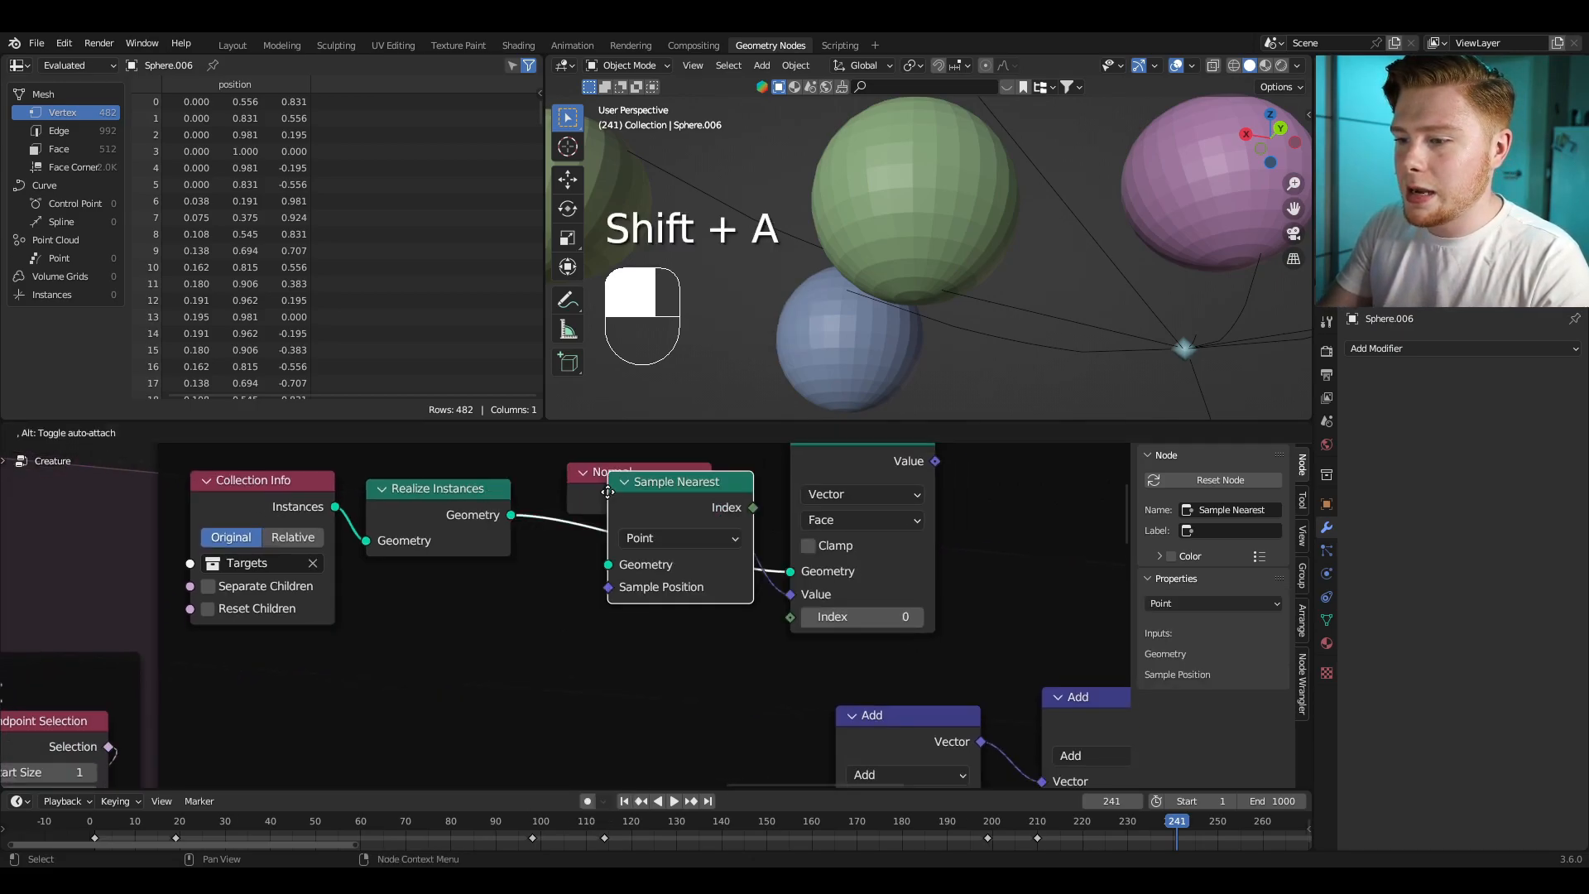
left_click_drag(607, 492, 567, 607)
middle_click_drag(582, 678, 582, 686)
left_click(616, 659)
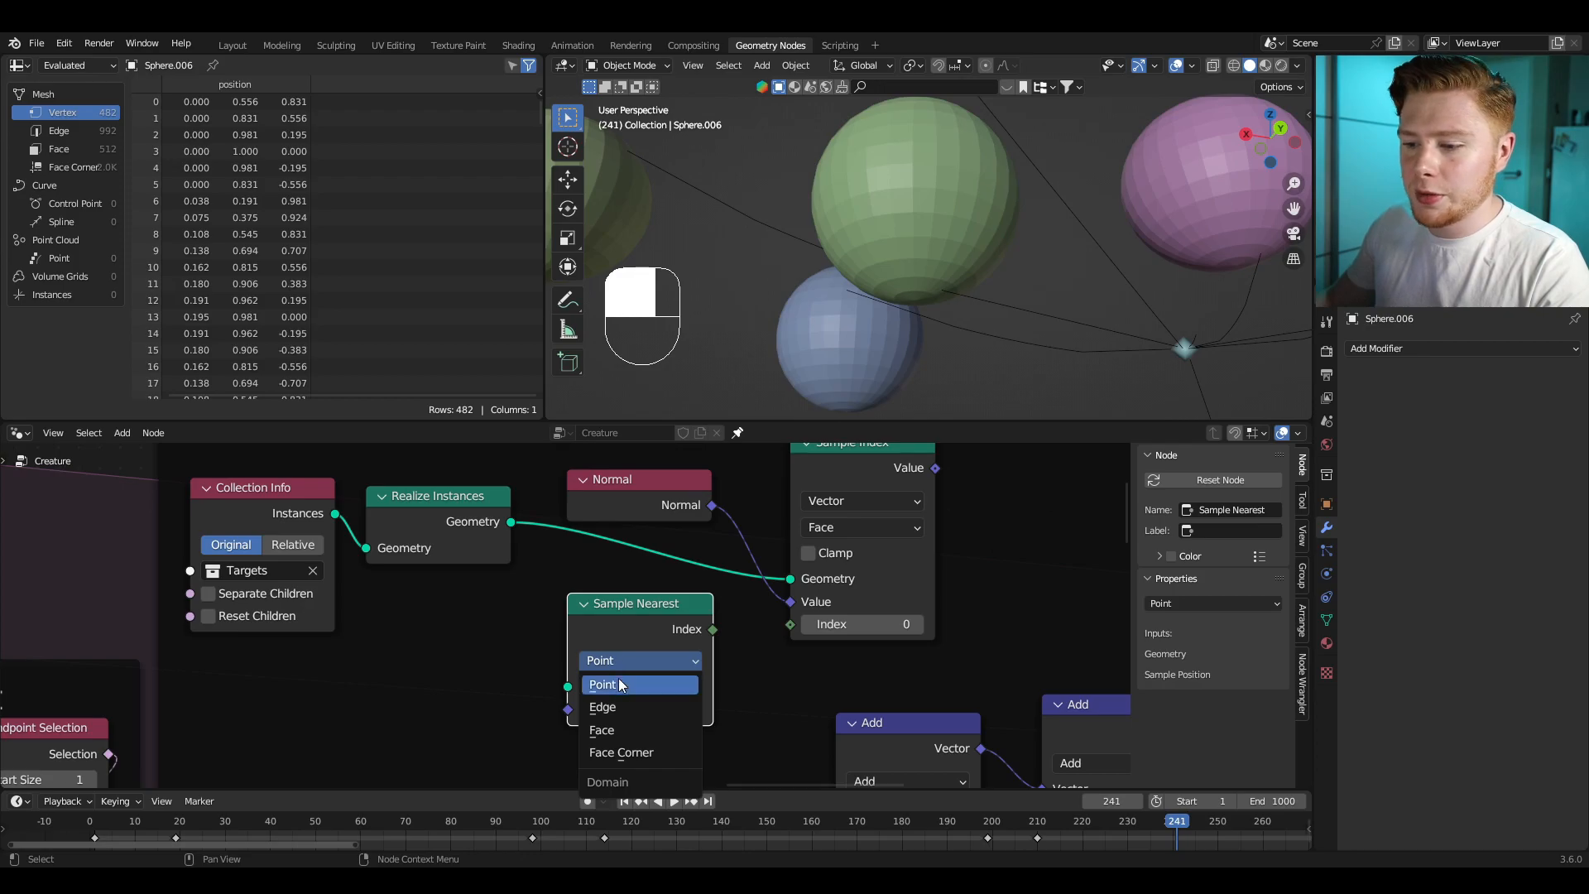
left_click(614, 726)
Step: Connect the Realize Instances geometry to Sample Nearest, and feed its Index output into the Sample Index node's Index input
left_click_drag(510, 522, 514, 626)
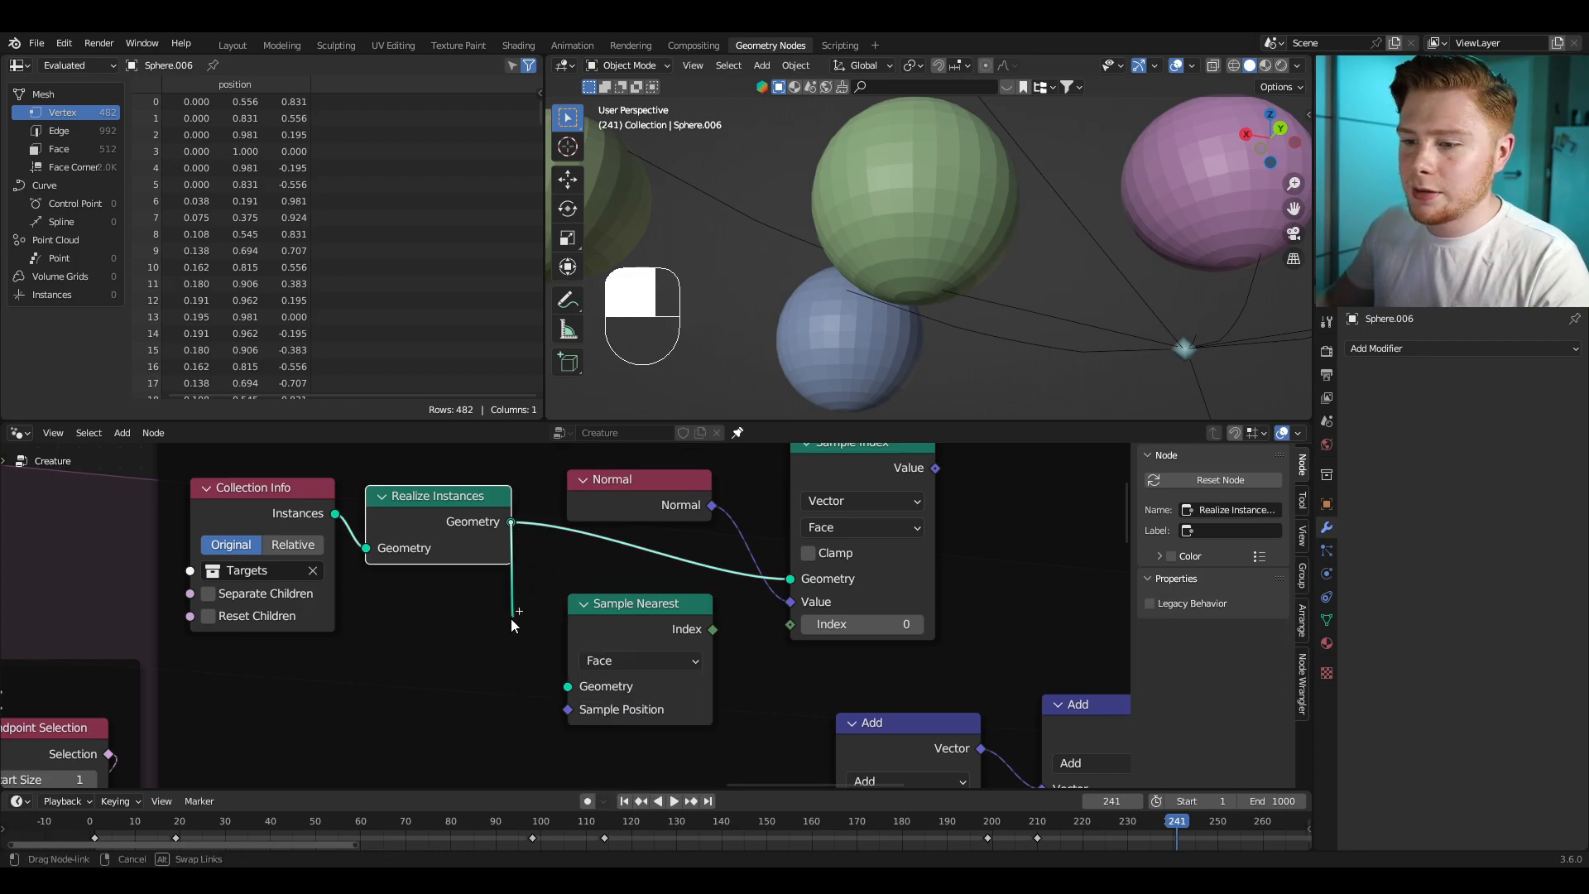
left_click_drag(530, 704, 559, 693)
scroll(742, 721, "up", 2)
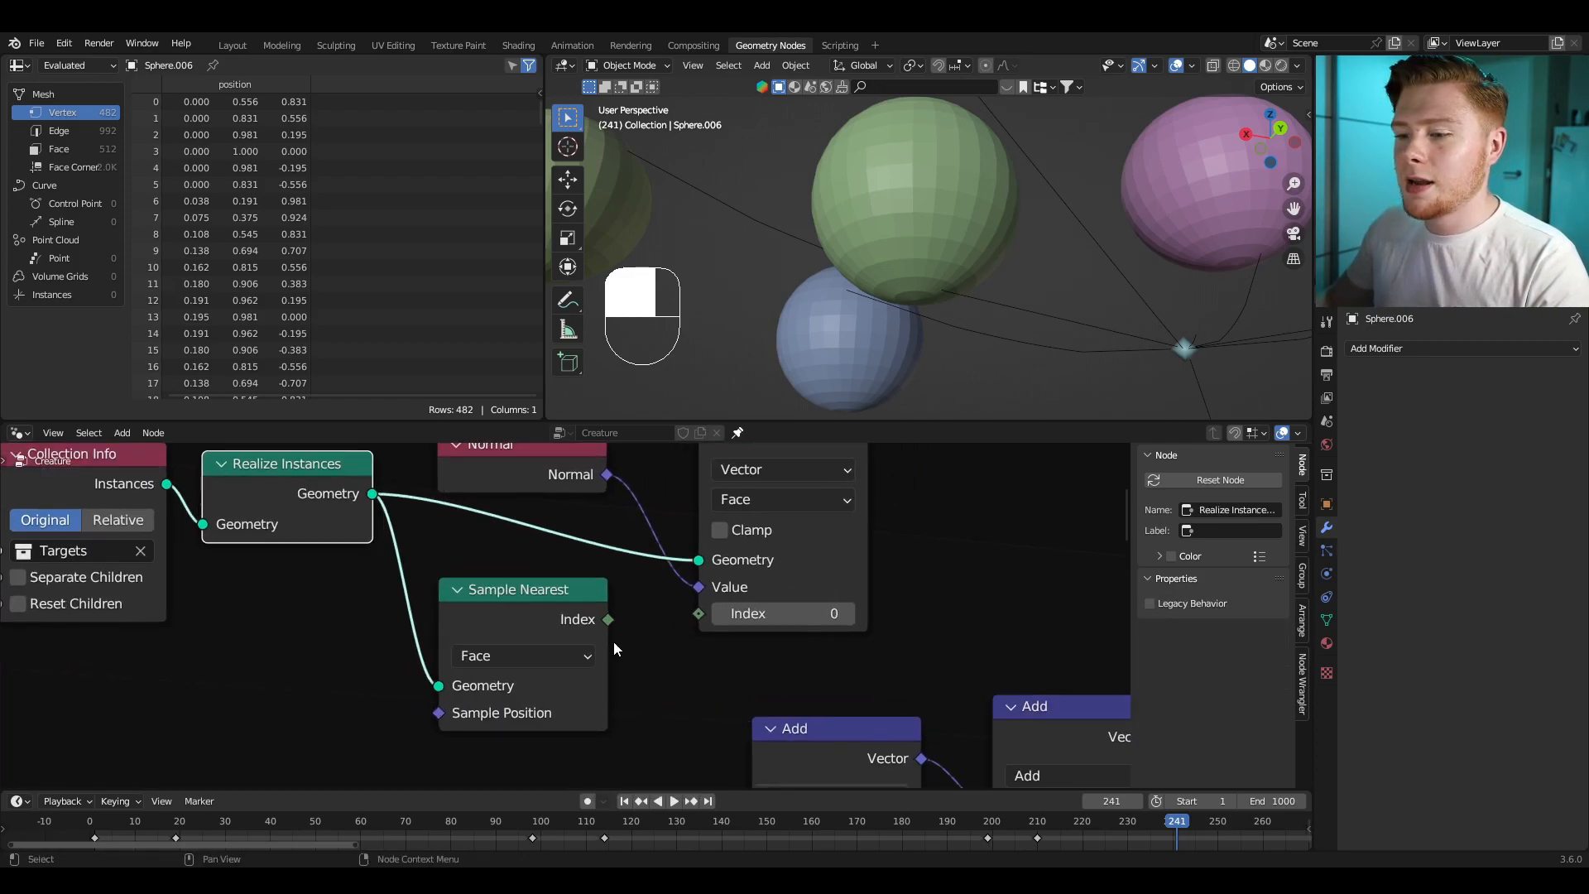
left_click_drag(609, 620, 699, 613)
scroll(736, 679, "down", 4)
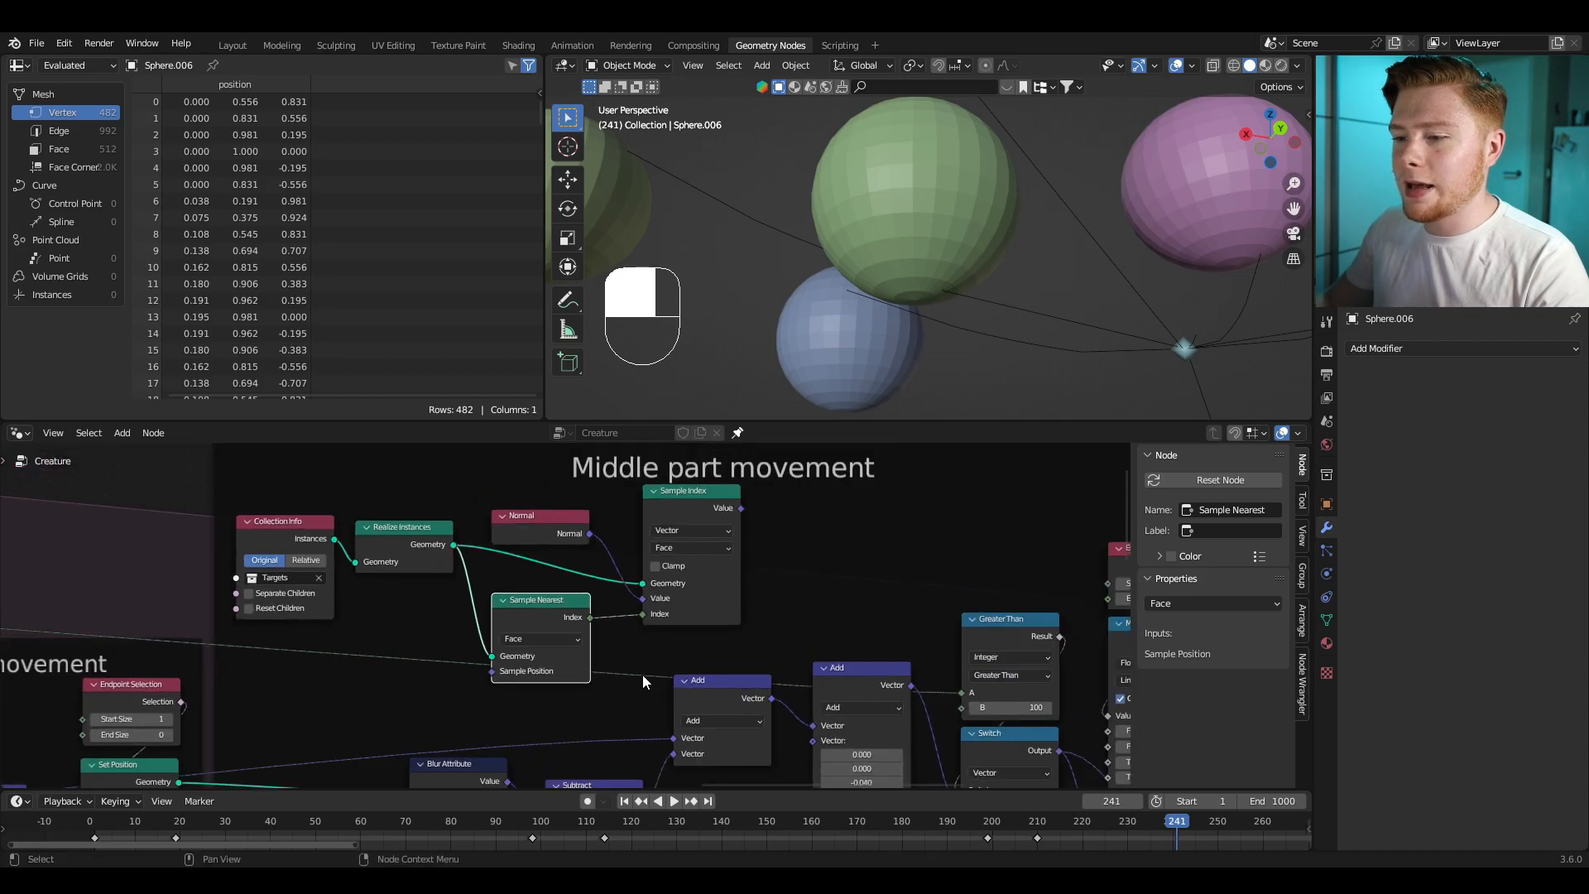
scroll(642, 674, "up", 2)
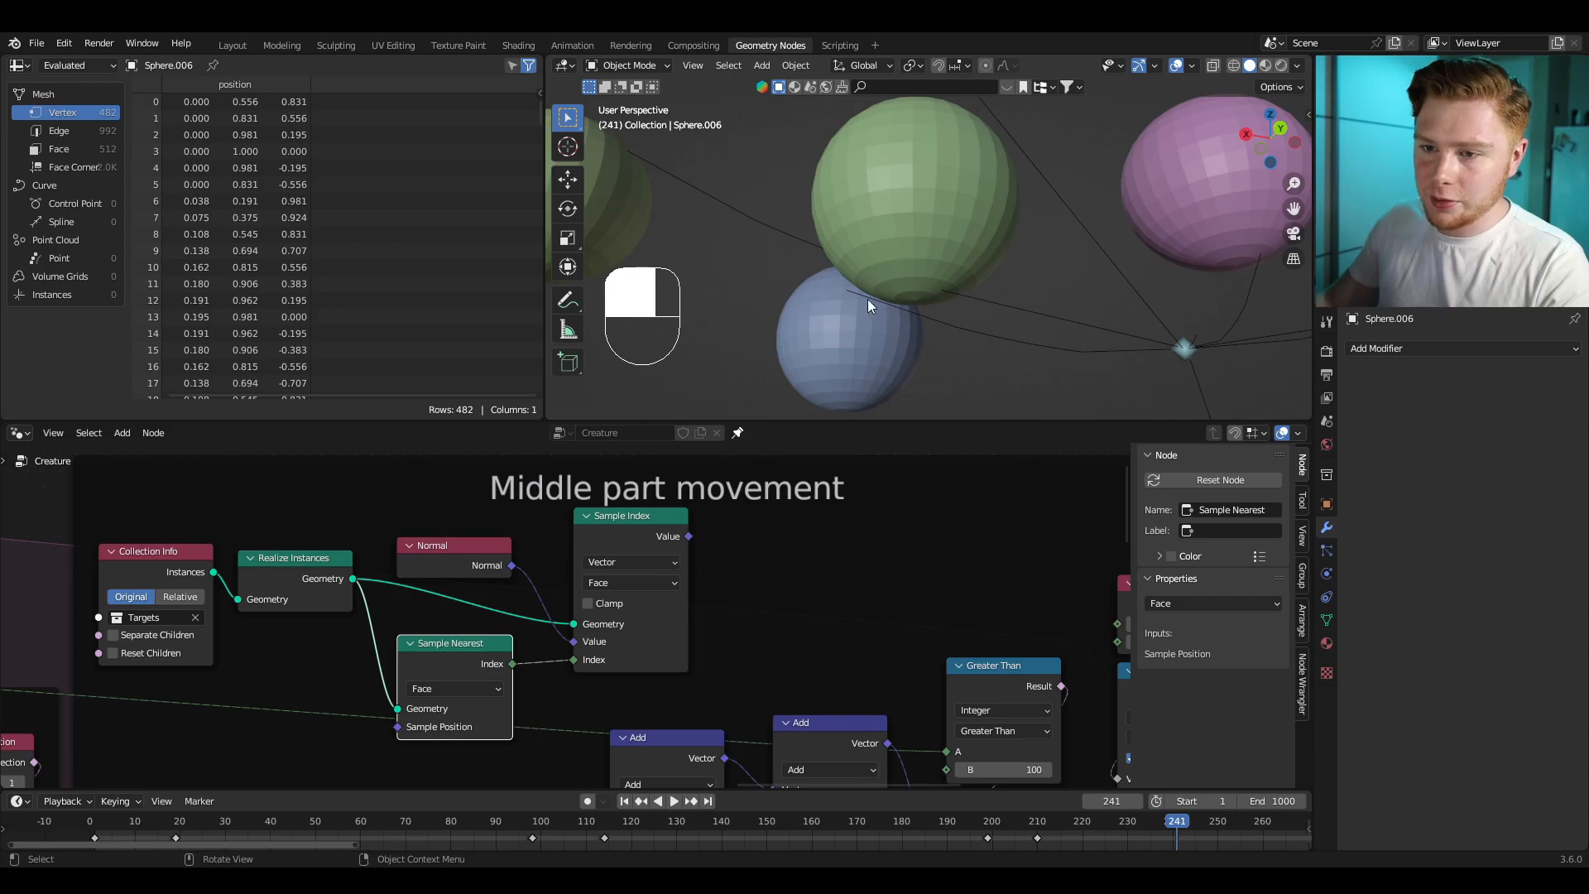
scroll(365, 640, "down", 2)
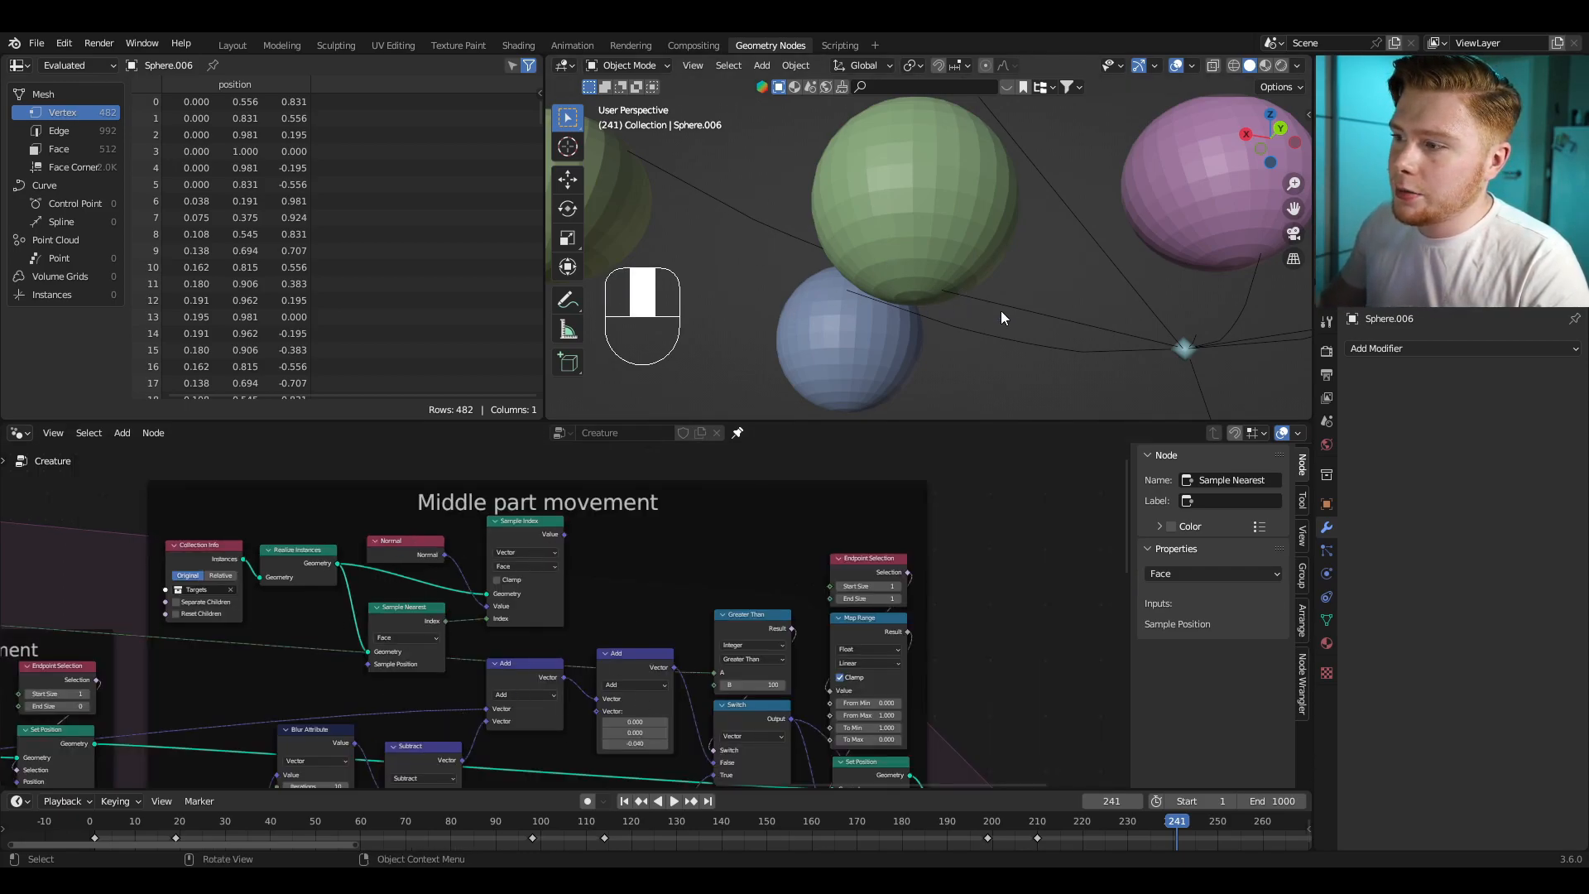
Step: Move the final Set Position group, the Simulation Output and the nodes around them aside to make room after the Switch node
scroll(841, 568, "down", 3)
key("ctrl+z")
left_click_drag(544, 476, 586, 615)
key("g")
right_click(626, 617)
left_click_drag(616, 602, 836, 679, "shift")
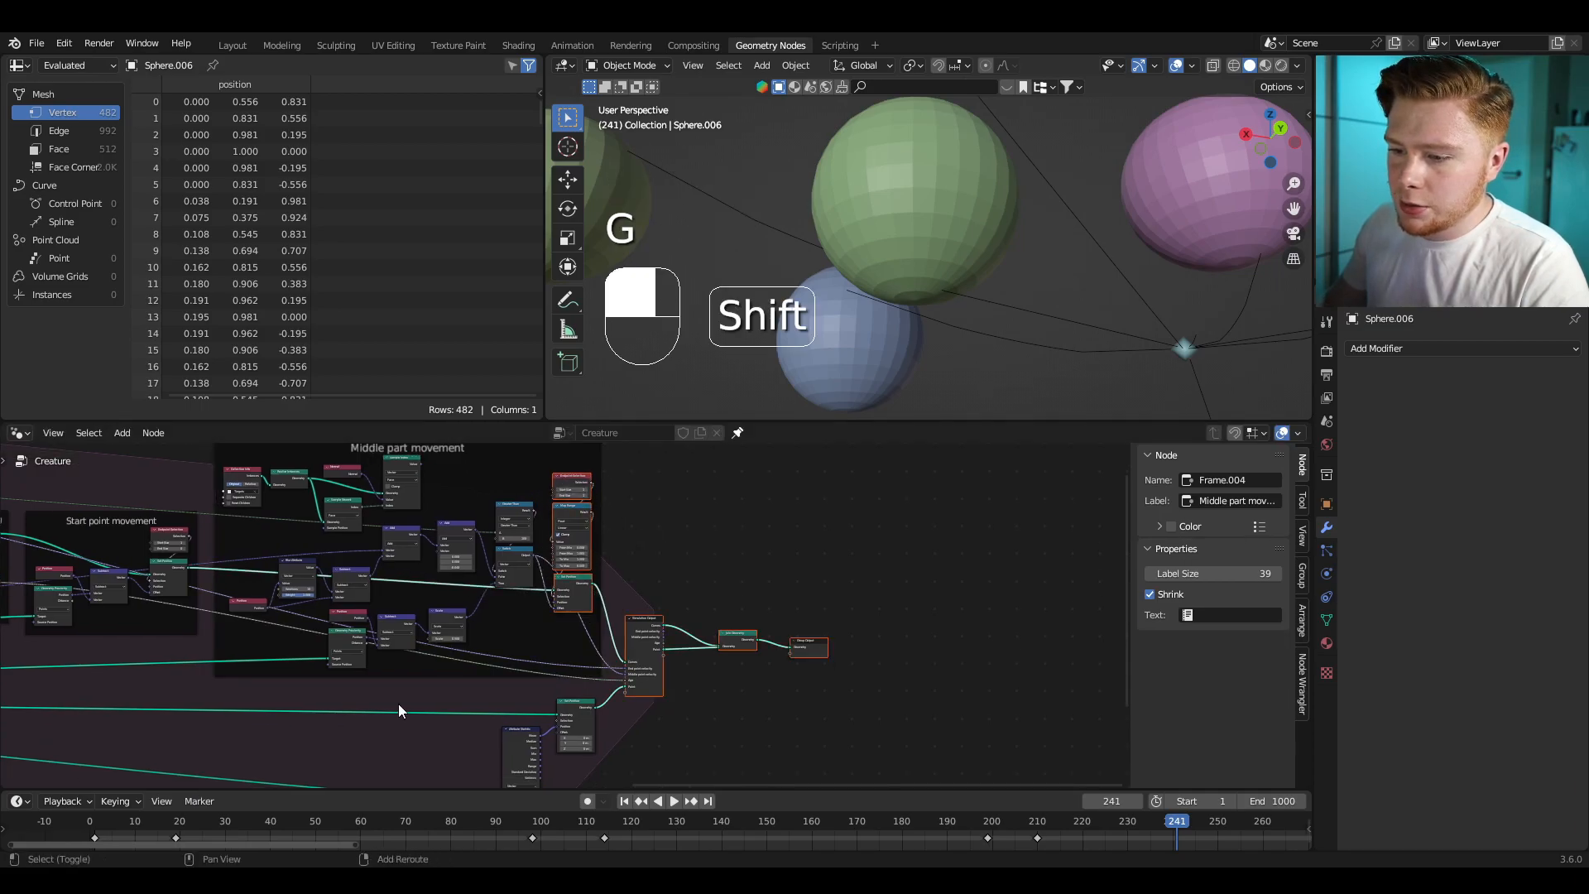
left_click_drag(401, 710, 625, 758, "shift")
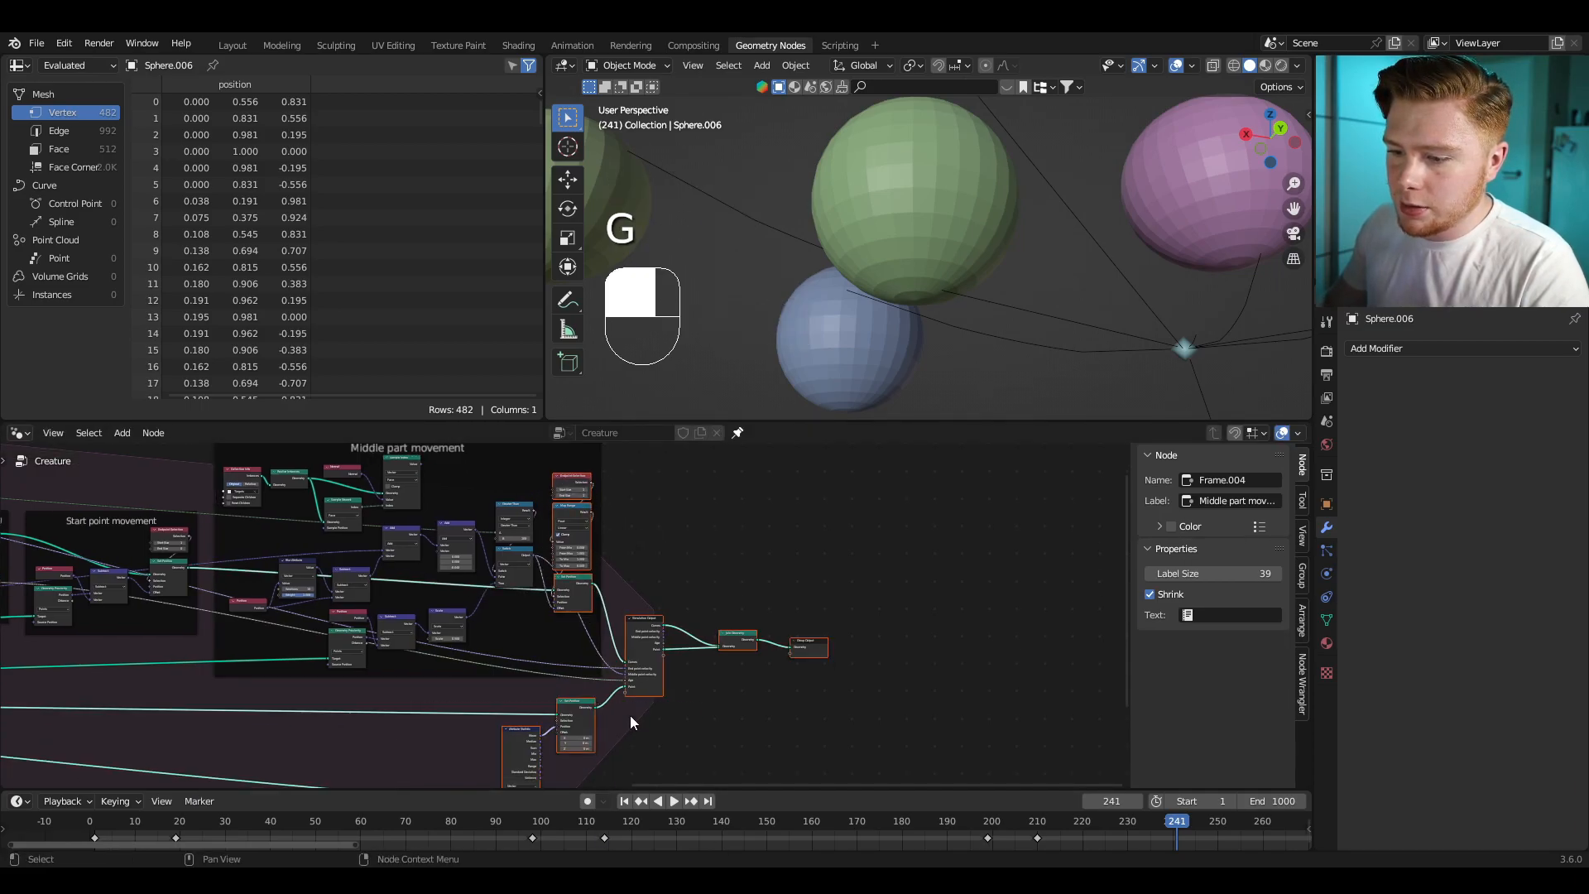
key("g")
left_click(726, 720)
Step: Add a Mix node between the Switch and Set Position nodes and set its data type to Vector
scroll(625, 501, "up", 3)
key("shift+a")
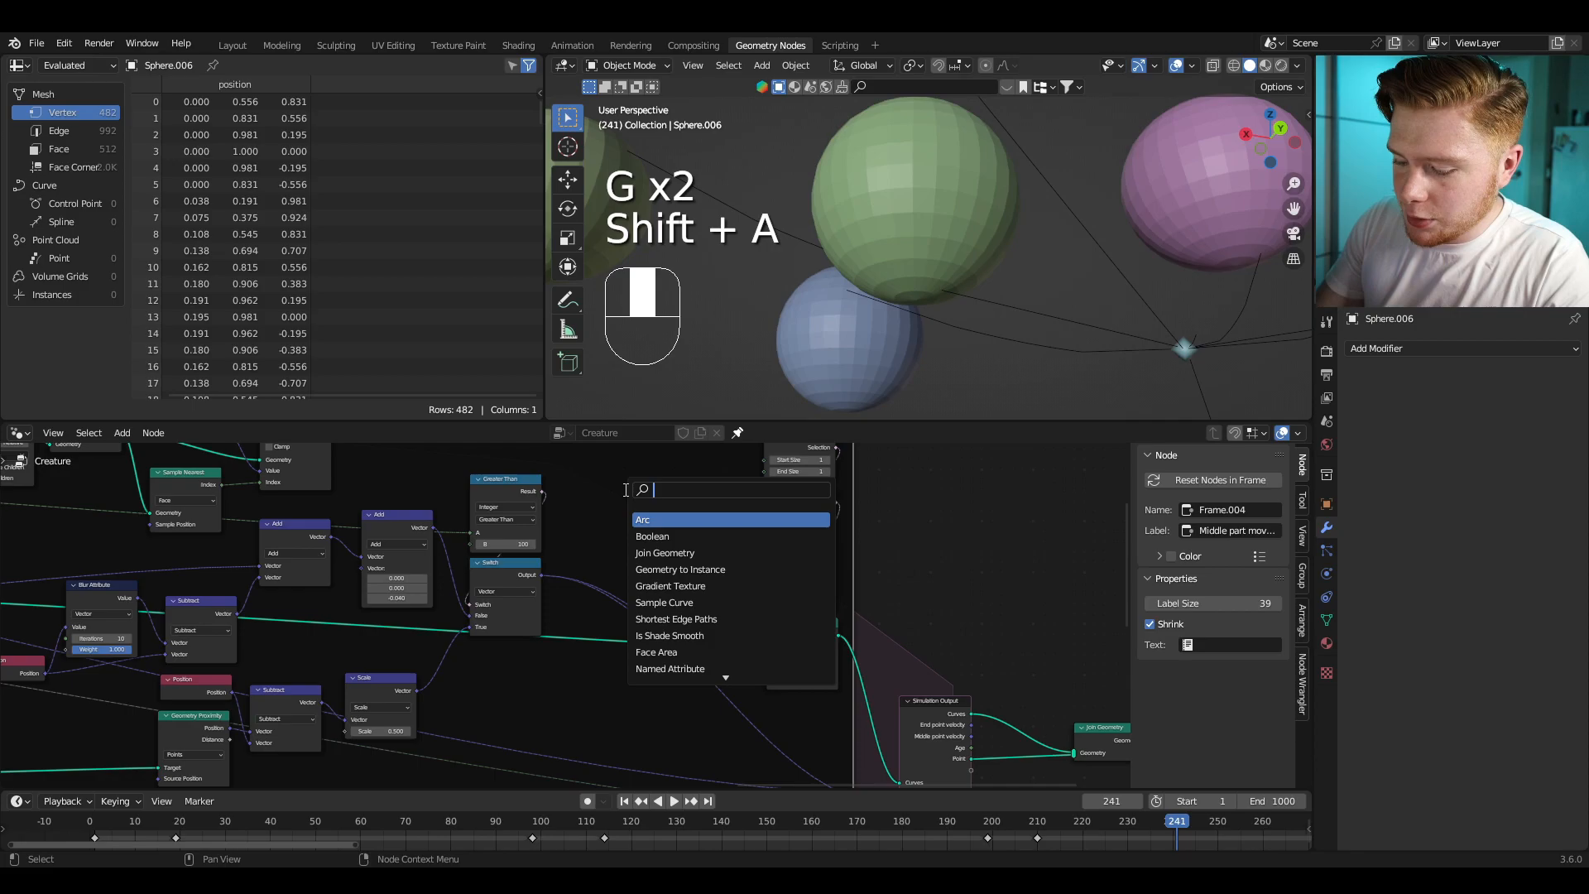
type("mix")
key("Return")
left_click(624, 490)
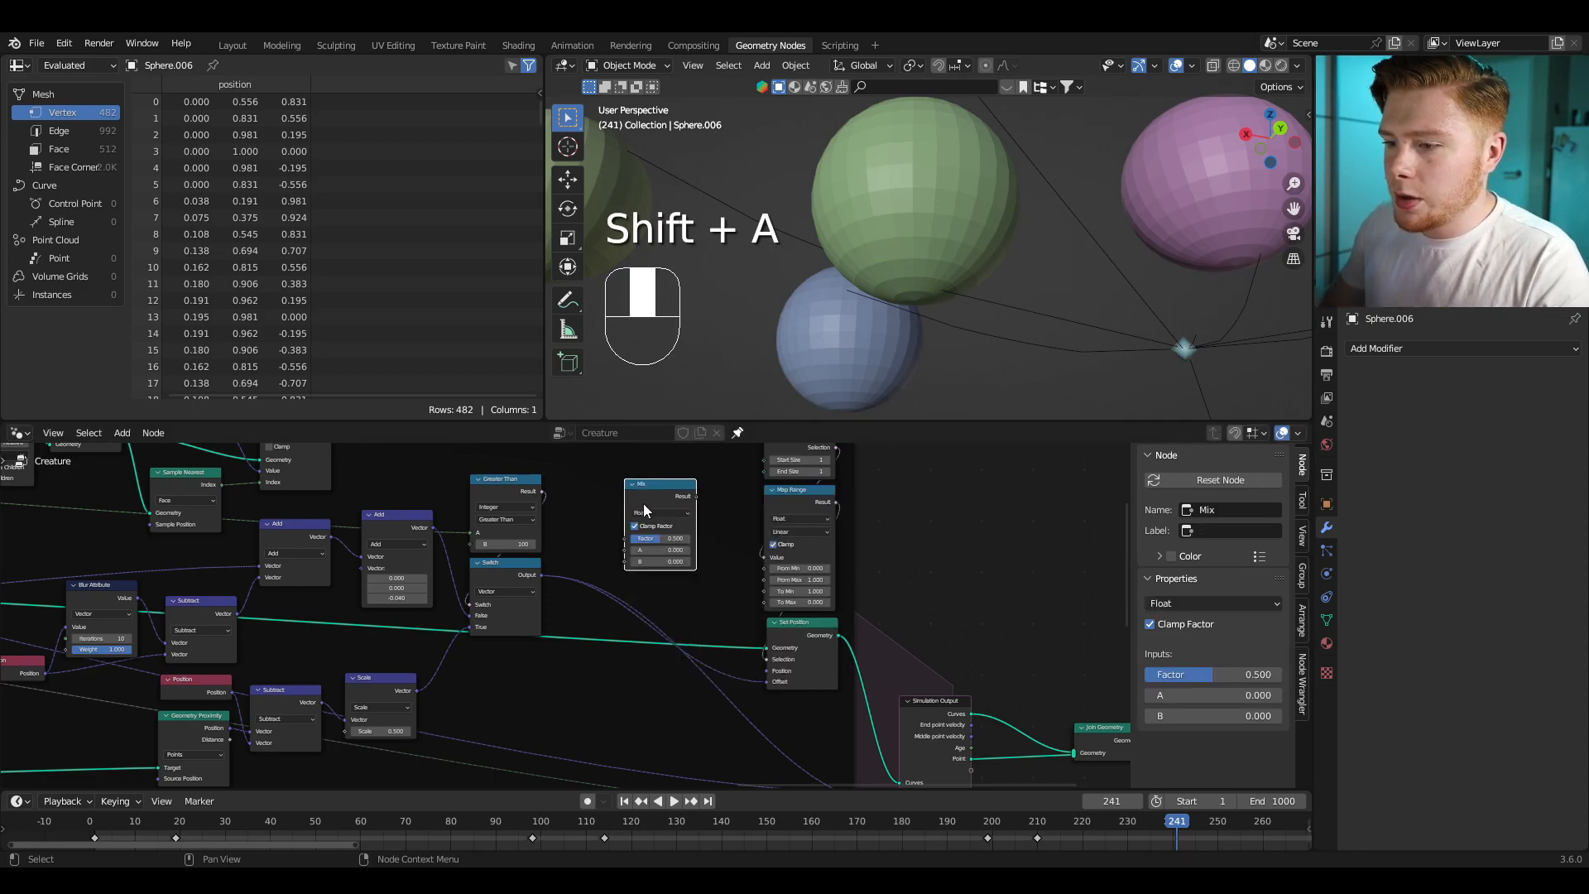
left_click(652, 510)
left_click(653, 535)
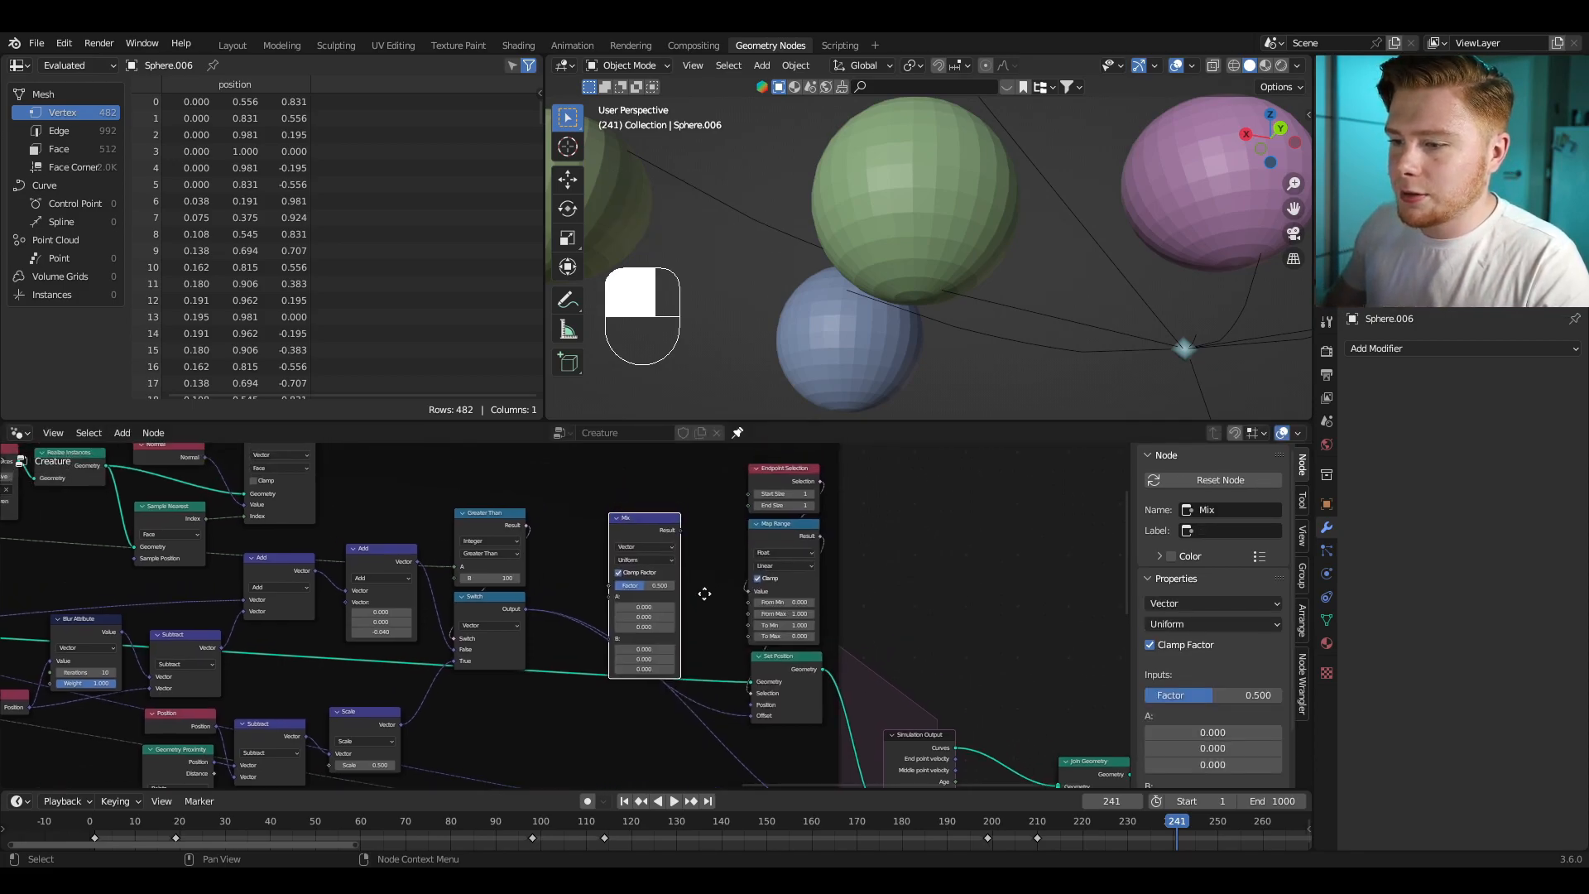
Step: Connect the Switch output to the Mix node's B input and the Sample Index value to its A input
scroll(677, 644, "up", 3)
left_click_drag(480, 642, 531, 608)
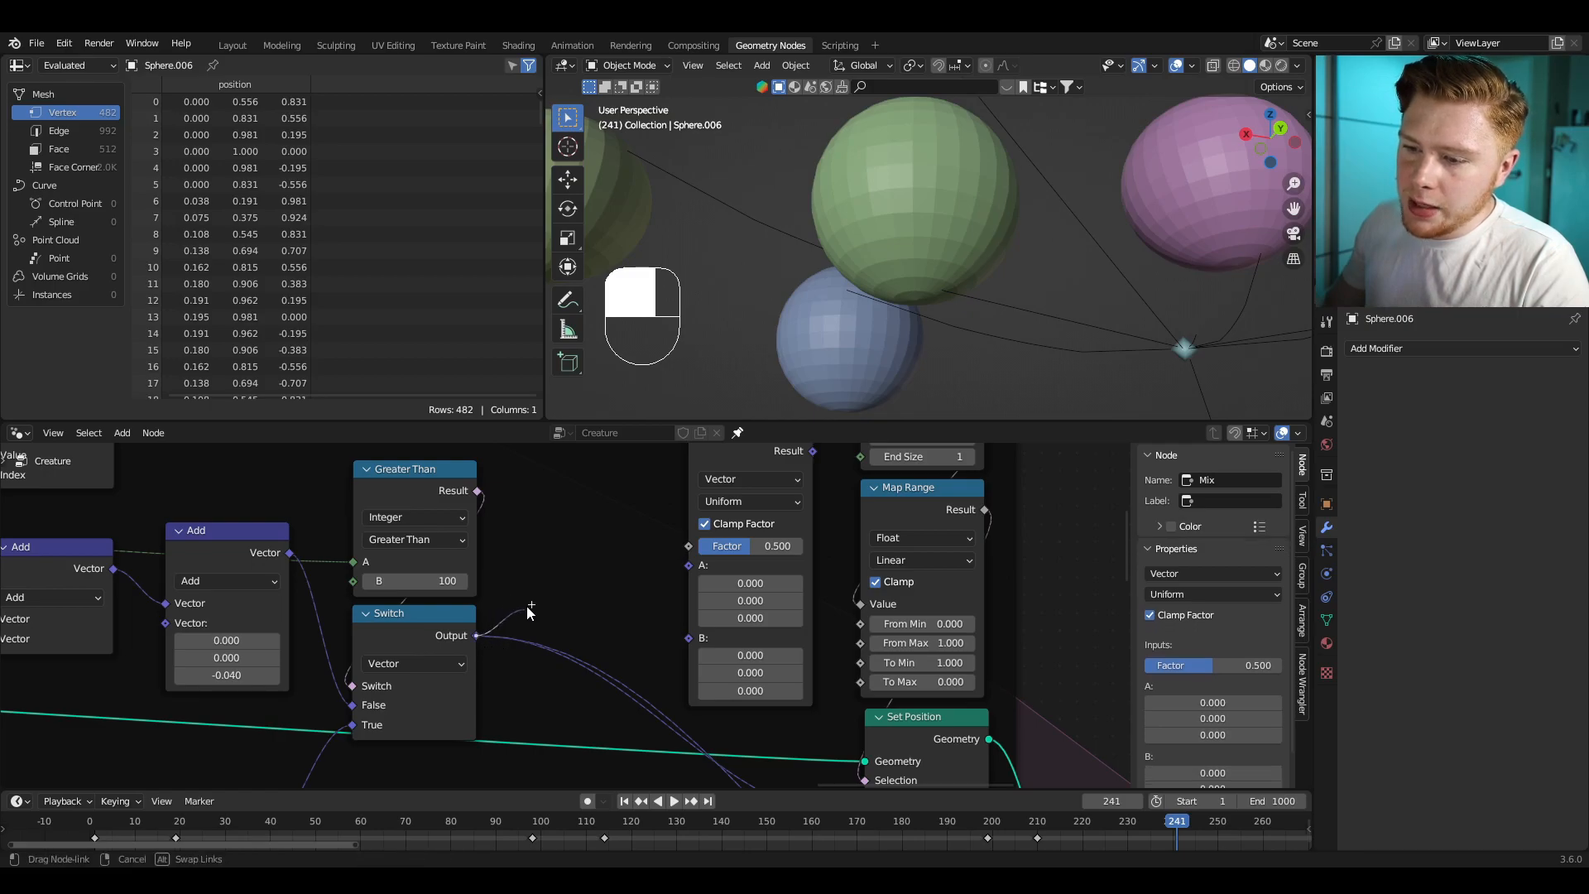
left_click_drag(666, 629, 689, 638)
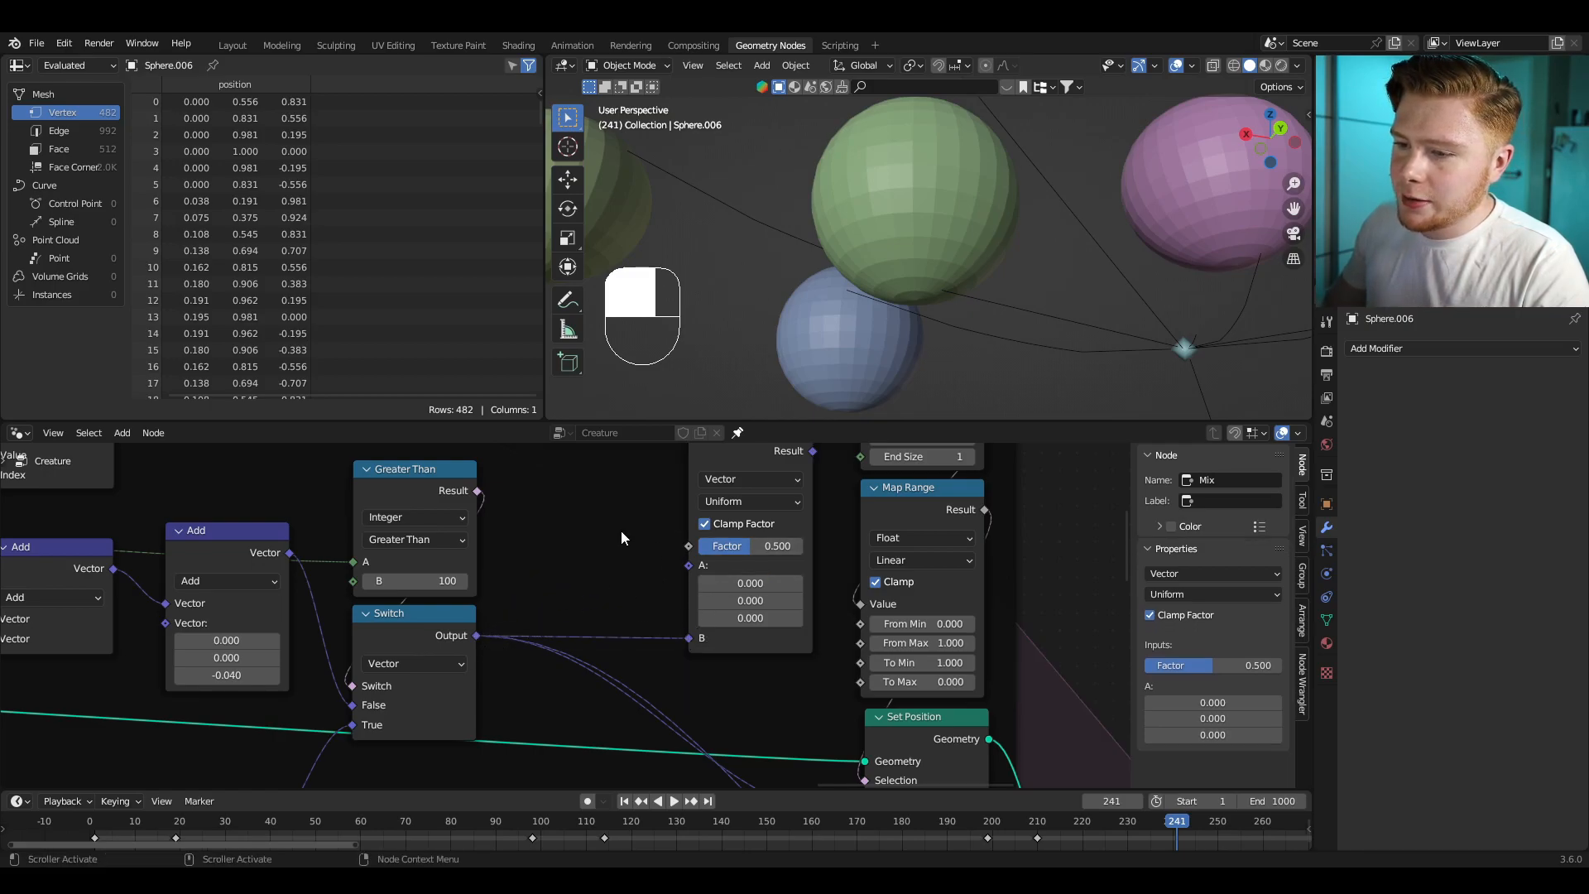
scroll(621, 530, "down", 2)
middle_click_drag(325, 497, 452, 614)
scroll(329, 523, "down", 1)
left_click_drag(330, 503, 791, 684)
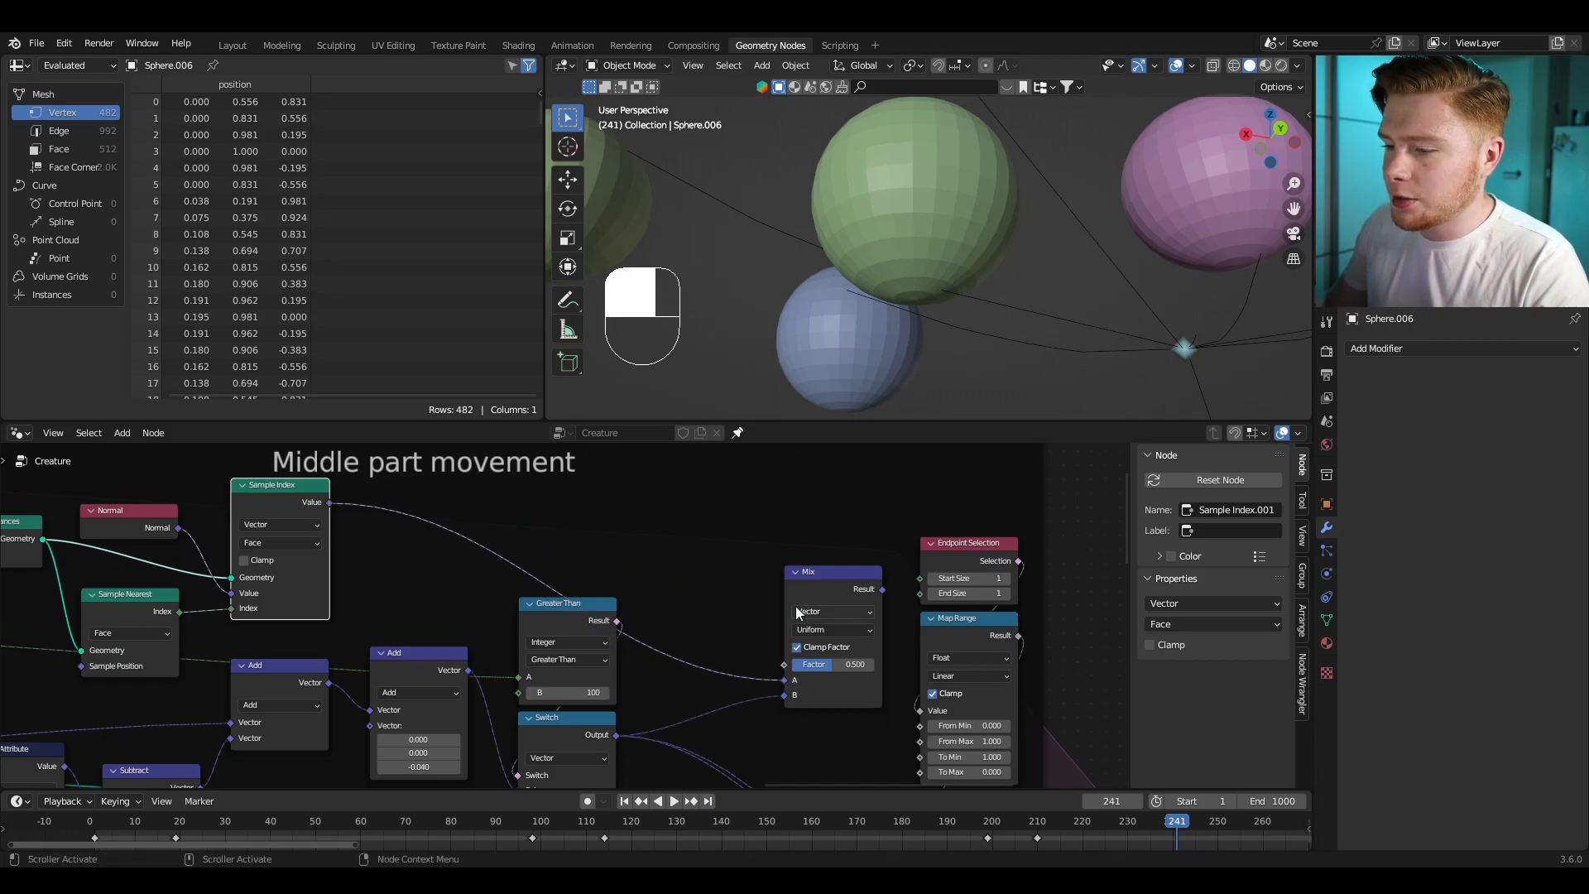
Step: Move the Mix node beside Switch and connect its Result to Set Position's Offset and the Simulation Output's Middle point velocity
left_click_drag(820, 581, 713, 677)
middle_click_drag(752, 700, 594, 538)
left_click_drag(558, 519, 704, 714)
scroll(713, 750, "down", 4)
middle_click_drag(713, 750, 629, 661)
left_click_drag(514, 503, 754, 756)
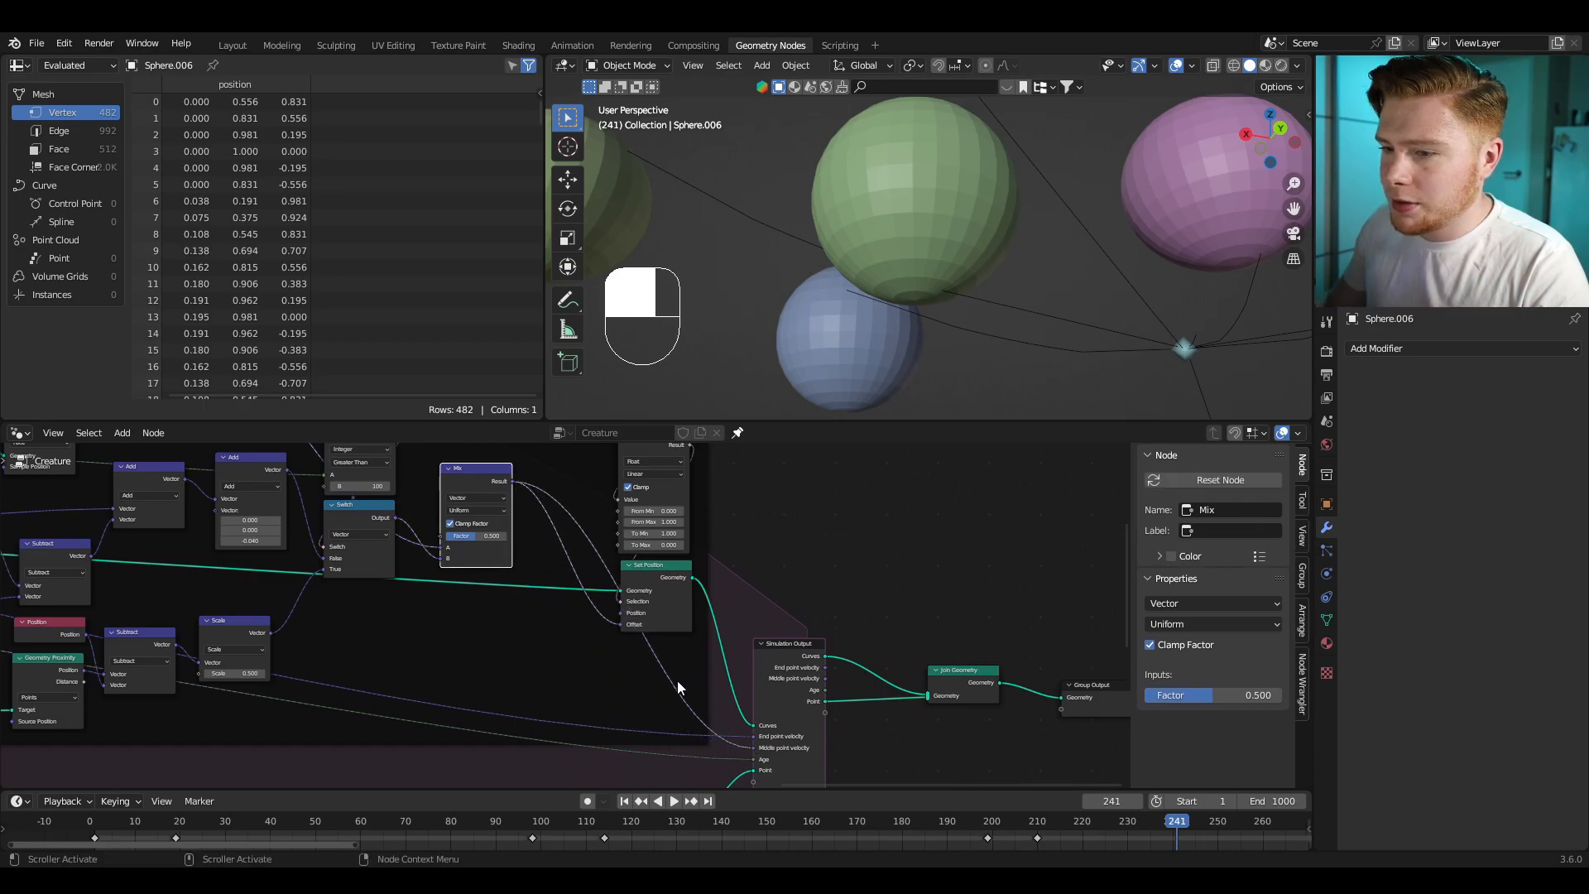
Step: Add a Geometry Proximity node above Realize Instances in the Middle part movement frame
scroll(568, 637, "up", 2)
scroll(591, 689, "up", 1)
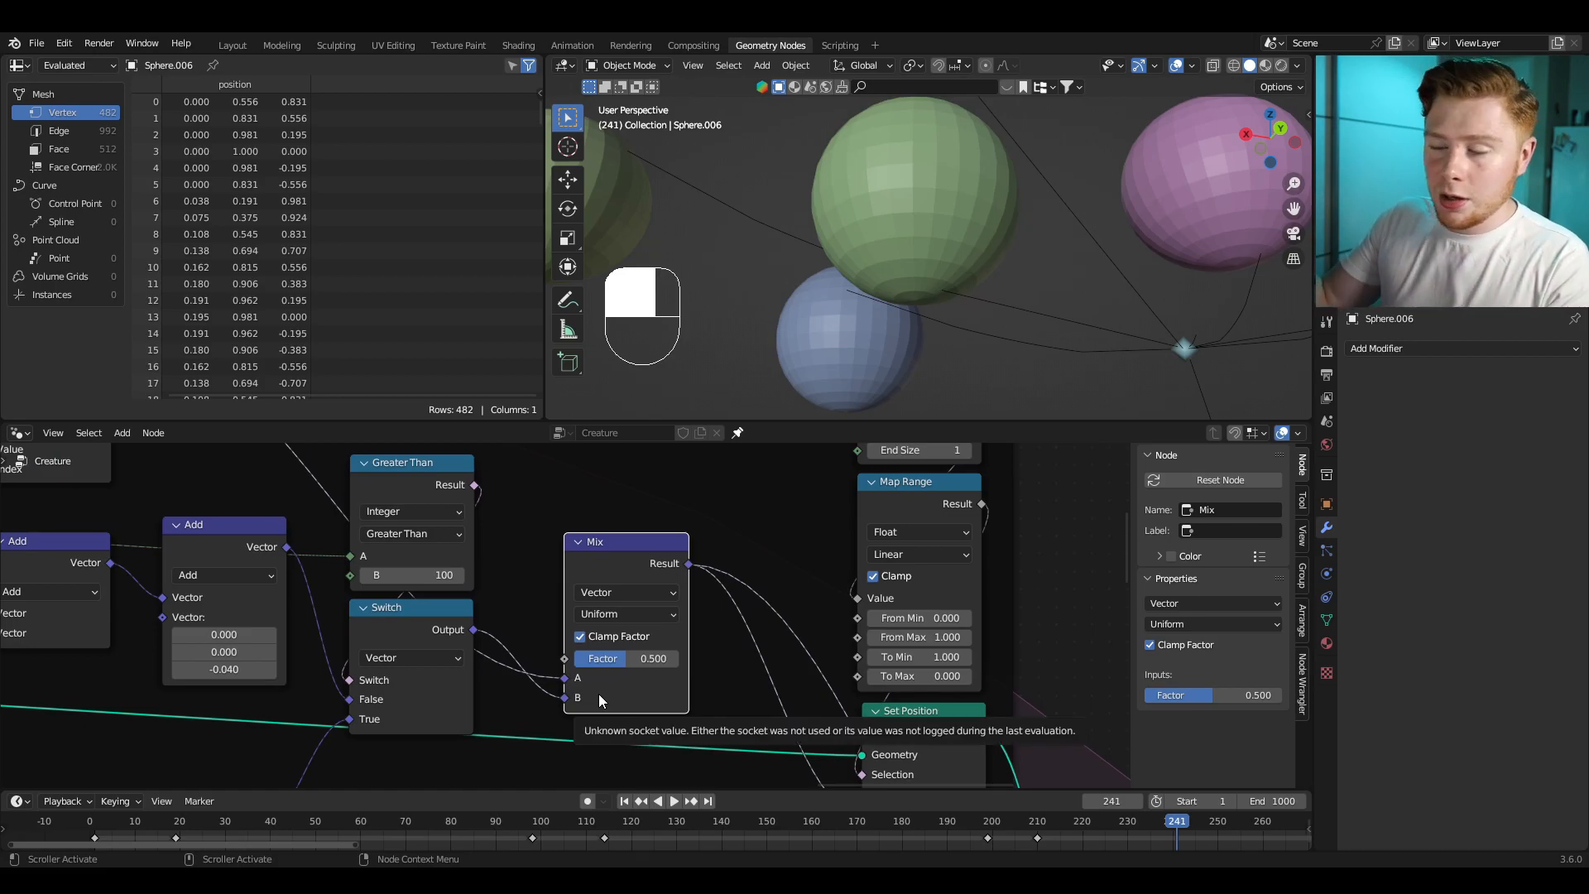
middle_click_drag(157, 472, 489, 580)
scroll(489, 580, "down", 2)
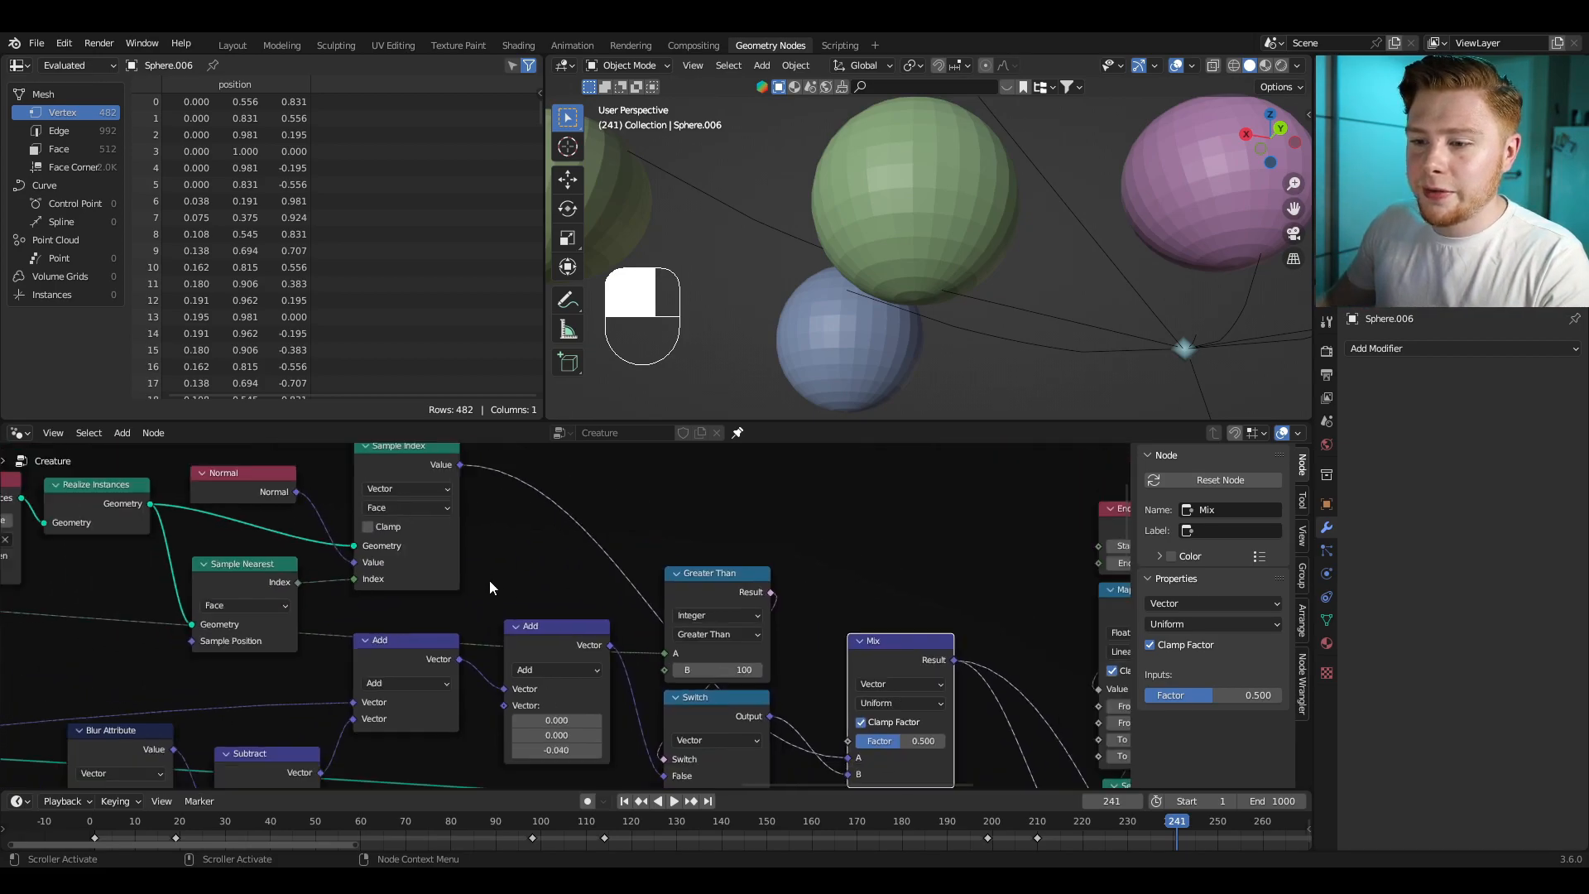
middle_click_drag(207, 528, 394, 627)
scroll(394, 628, "down", 1)
mouse_move(679, 668)
middle_mouse_down()
mouse_move(461, 634)
mouse_move(683, 642)
middle_mouse_up()
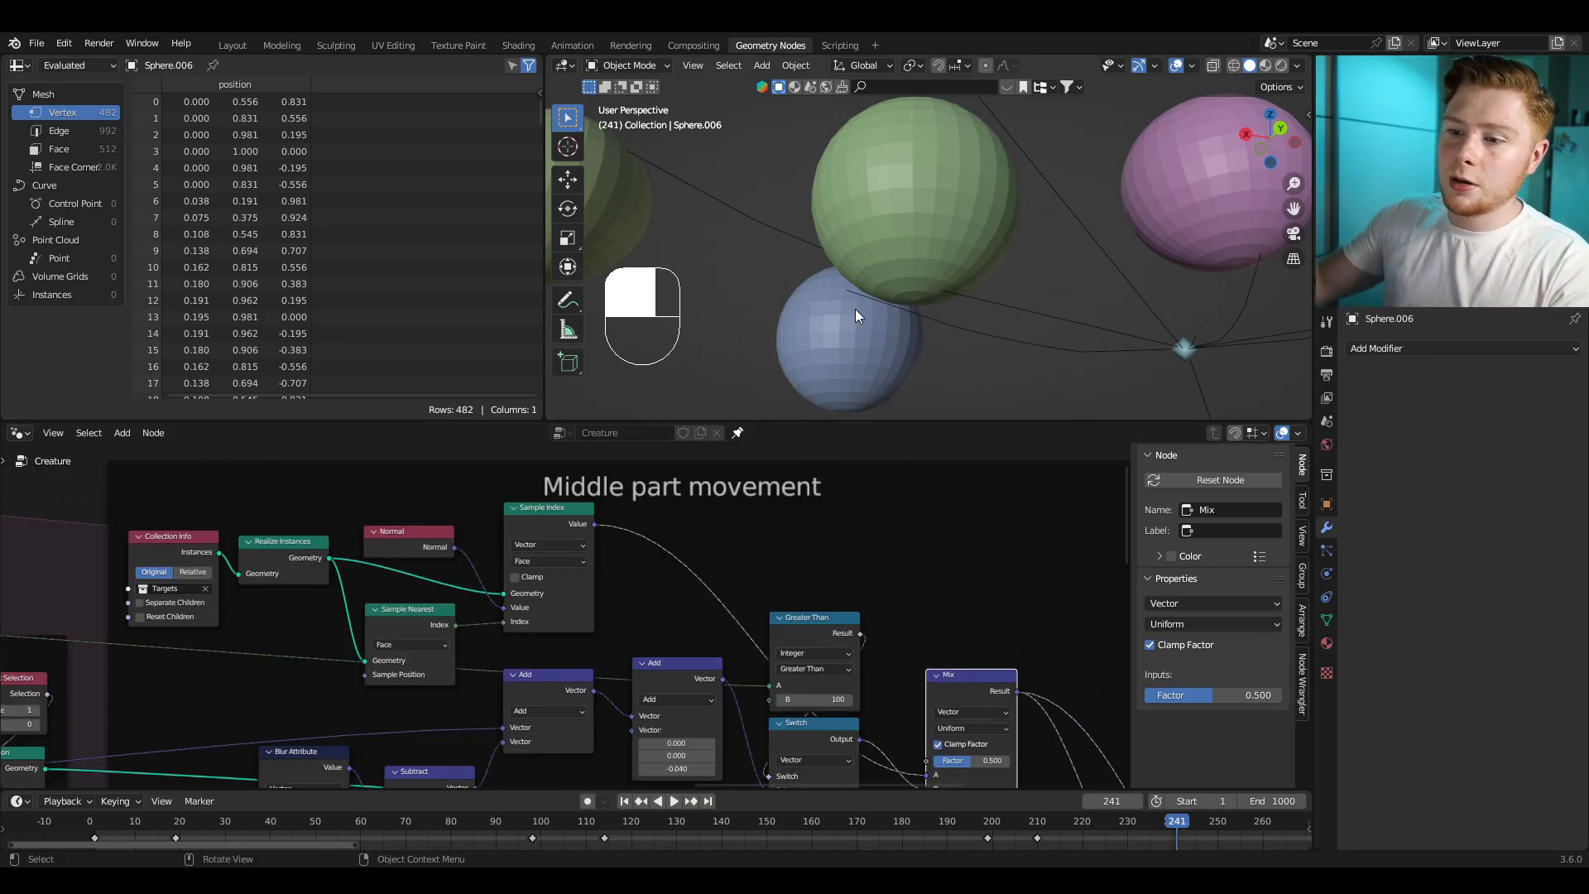
middle_click_drag(641, 495, 853, 568)
key("shift+a")
left_click(593, 530)
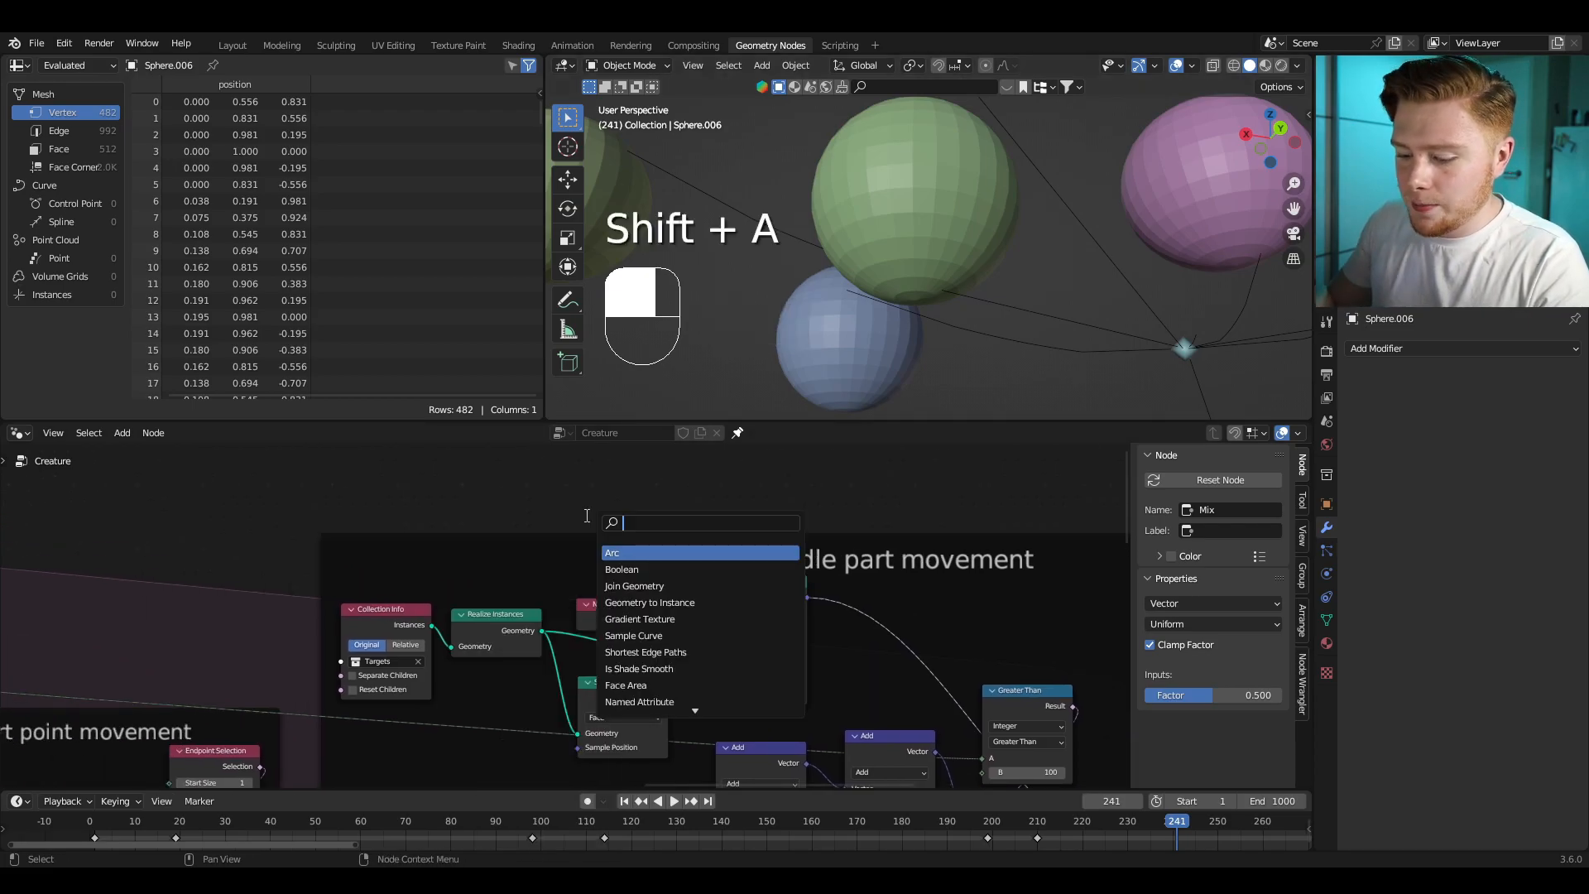
type("proximity")
key("Return")
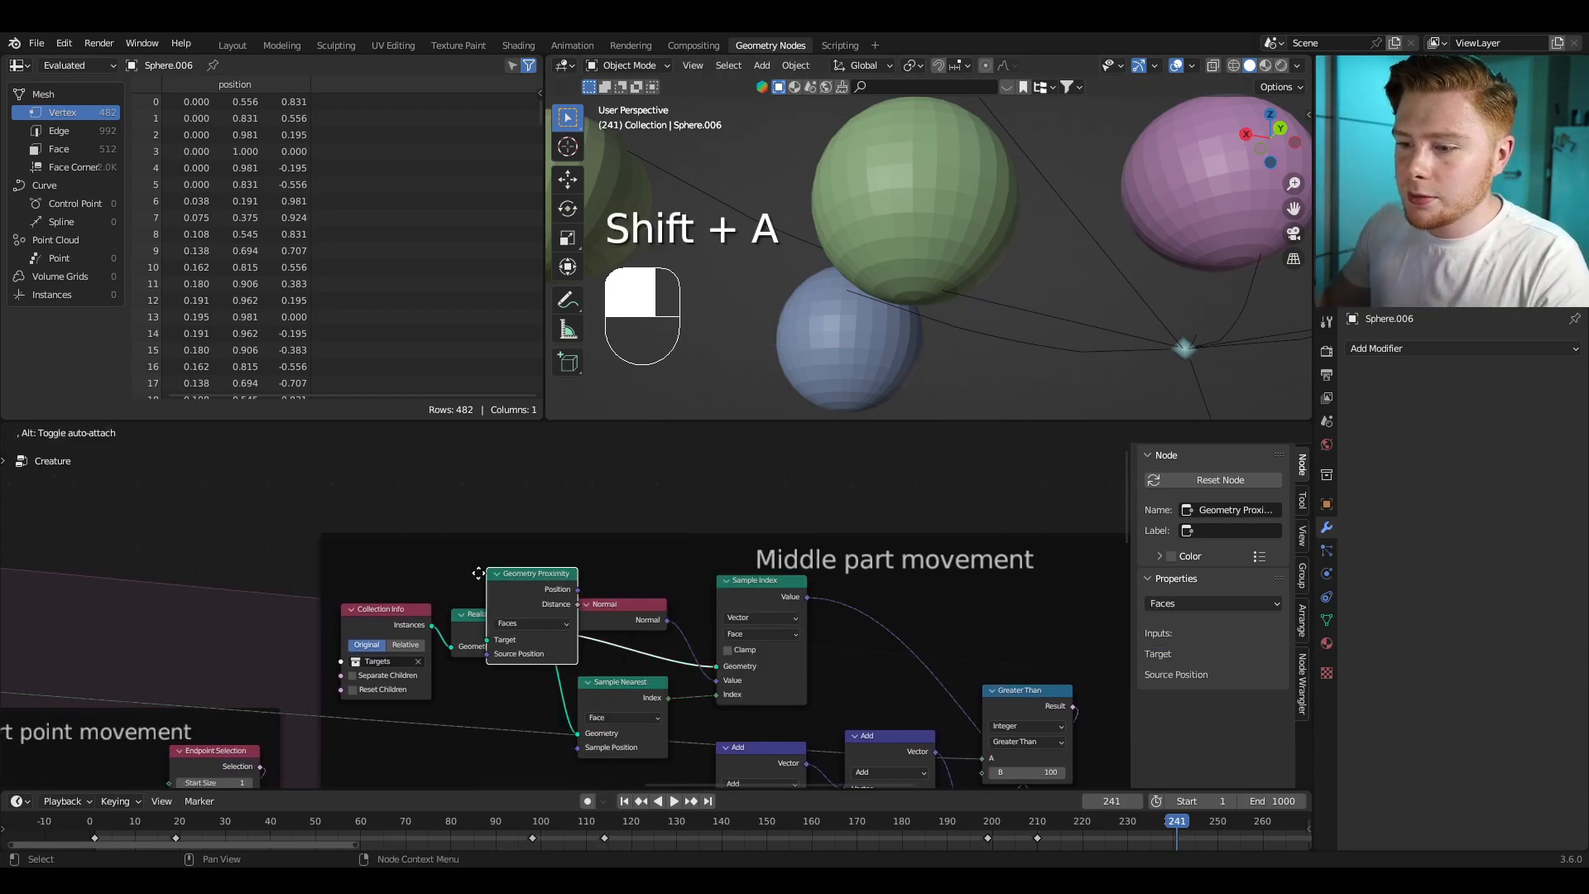
left_click(458, 517)
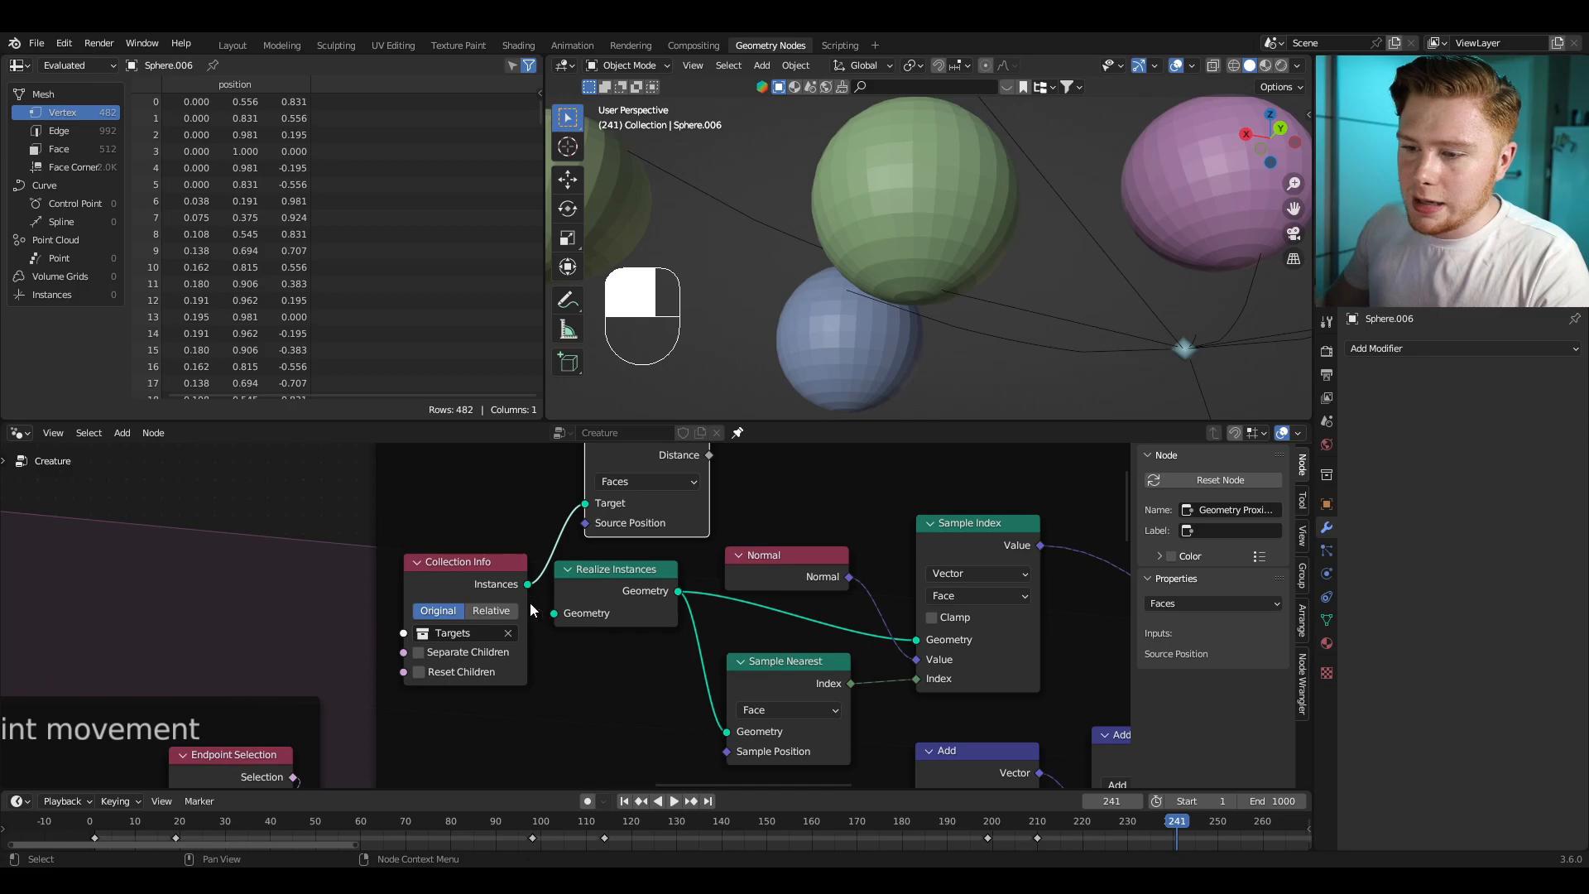
Step: Relink Collection Info's instances to Realize Instances, and feed the realized geometry into the Target of Geometry Proximity, placed above Normal
left_click_drag(527, 585, 552, 613)
middle_click_drag(655, 589, 557, 679)
left_click(624, 655)
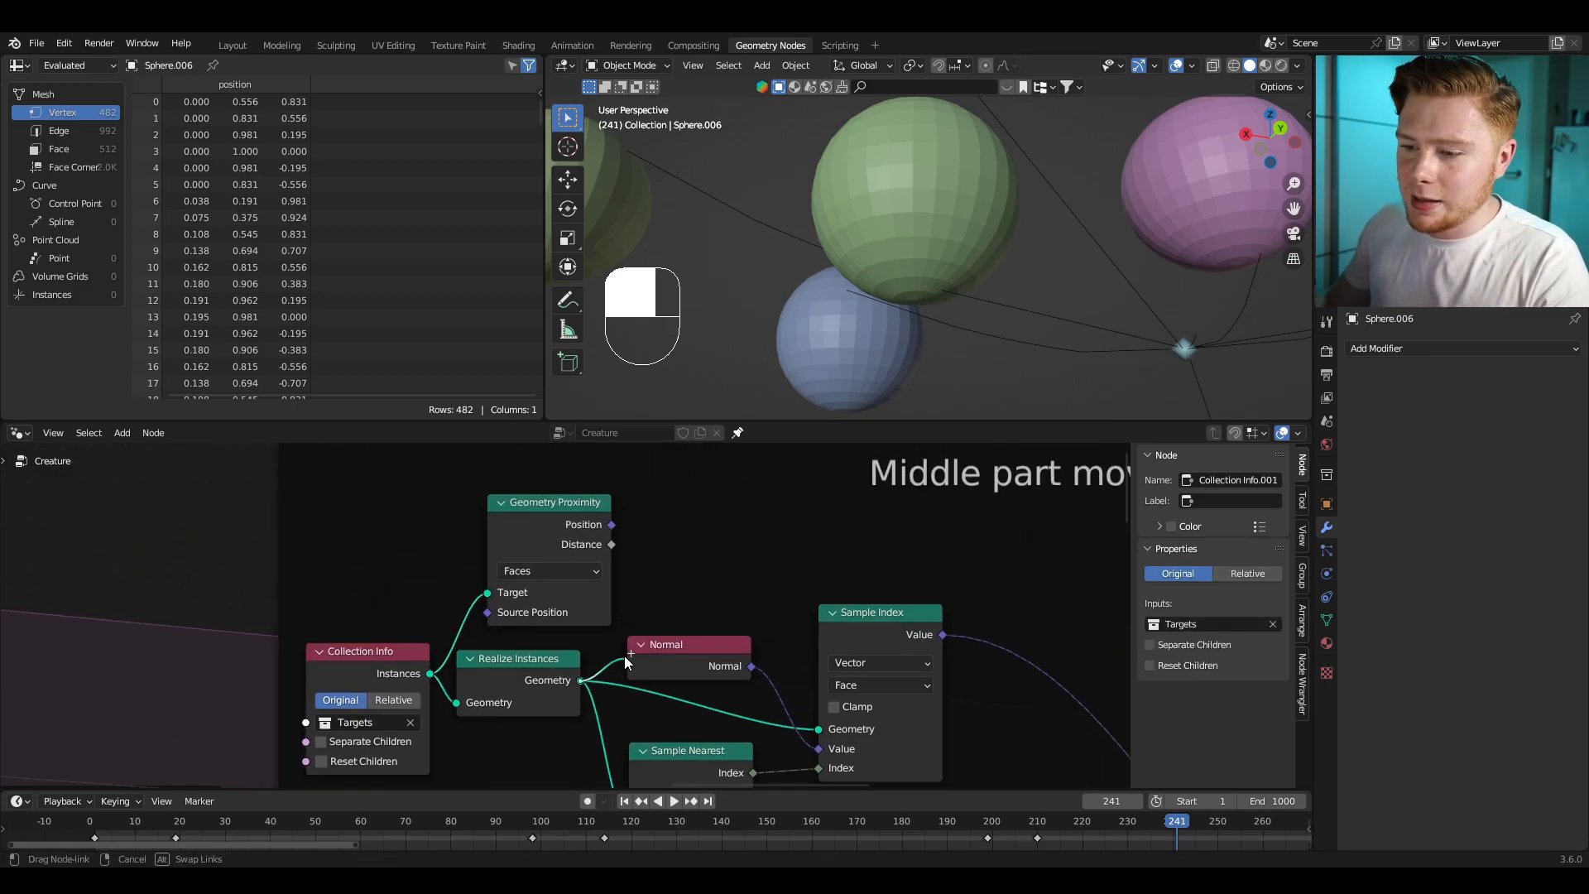
left_click_drag(534, 533, 690, 526)
scroll(495, 625, "down", 2)
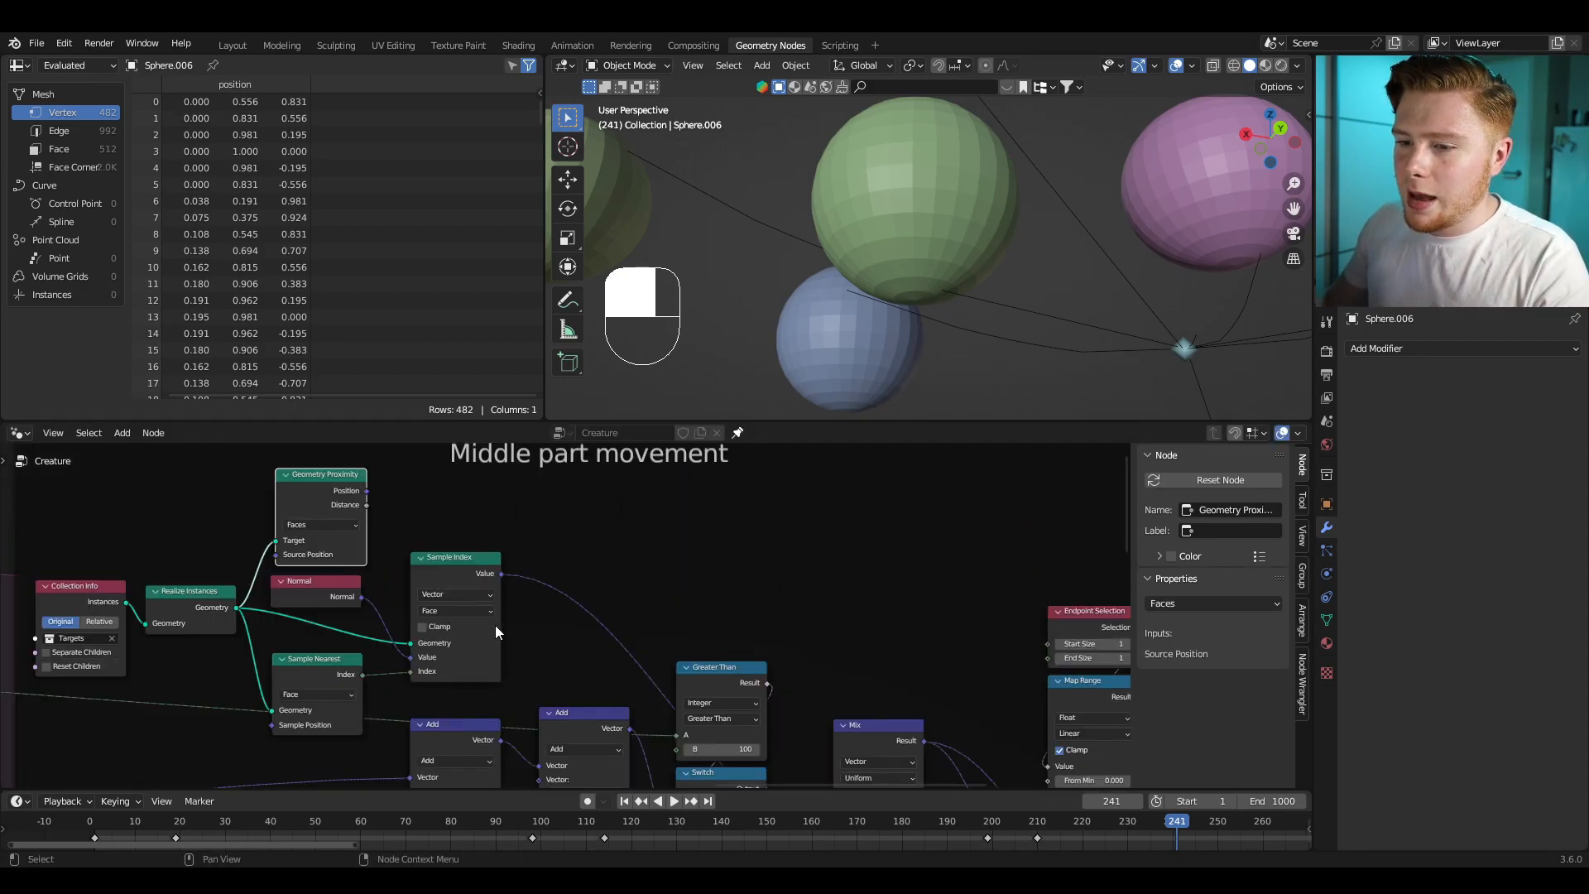
Step: Connect the Geometry Proximity node's Distance output to the Mix node's Factor
left_click_drag(367, 505, 835, 690)
middle_click_drag(856, 570, 757, 568)
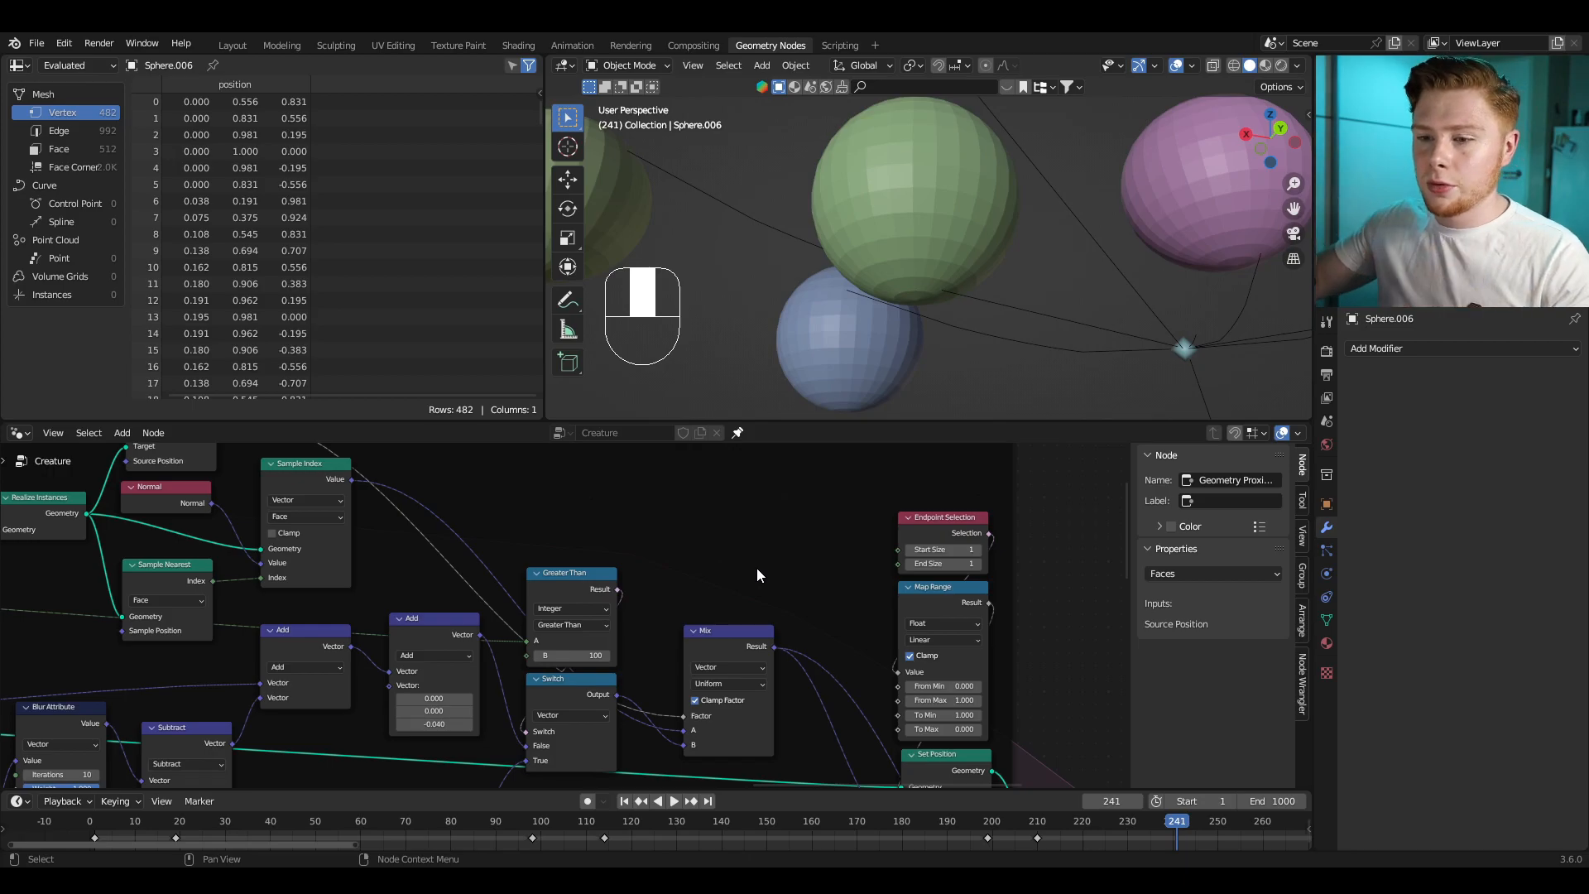
scroll(394, 575, "down", 3)
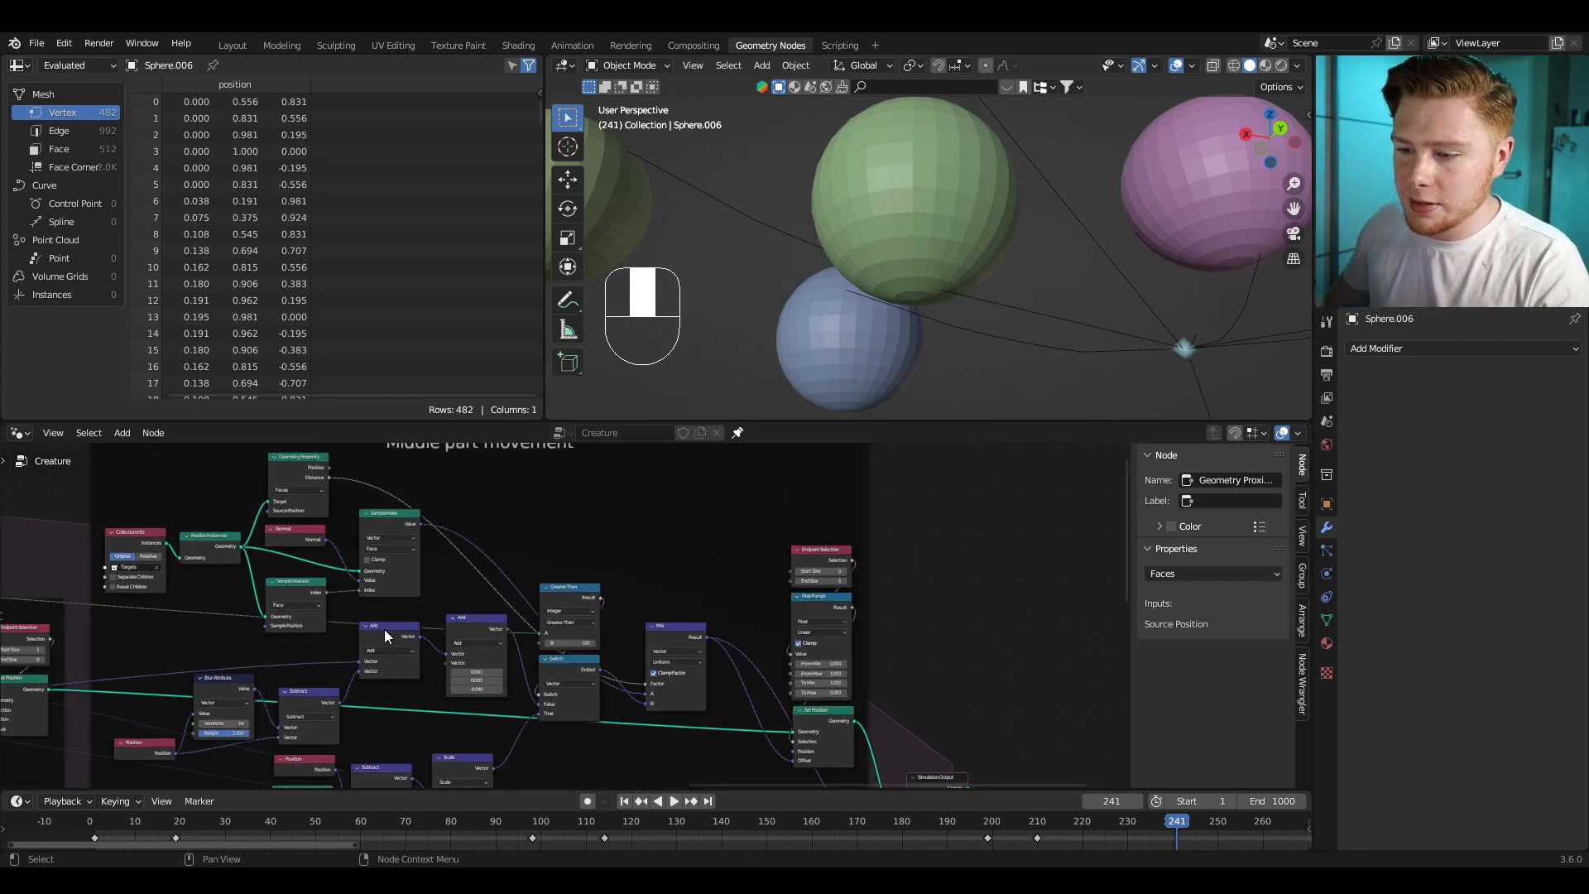
Step: Step the timeline back several frames and briefly play the animation to check the curves near the spheres
key("Left")
key("Left")
key("Left")
key("Left")
key("Left")
key("Left")
key("Left")
key("Left")
key("Left")
key("Left")
key("Left")
key("Left")
key("Left")
key("Left")
key("Left")
key("Left")
key("Left")
key("Left")
key("Left")
key("Left")
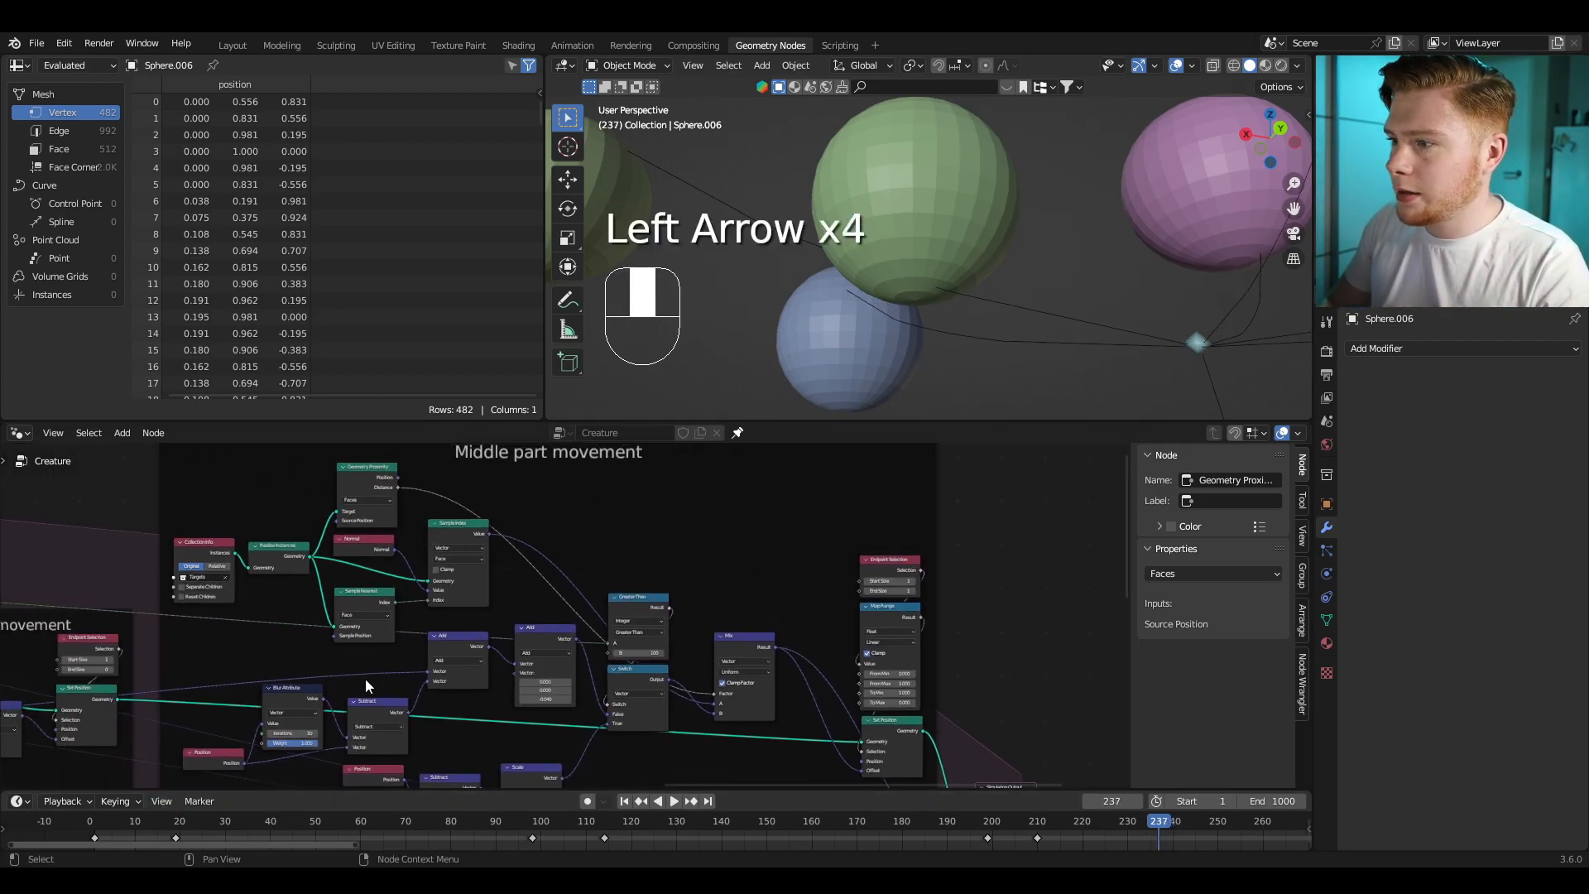
key("space")
key("space")
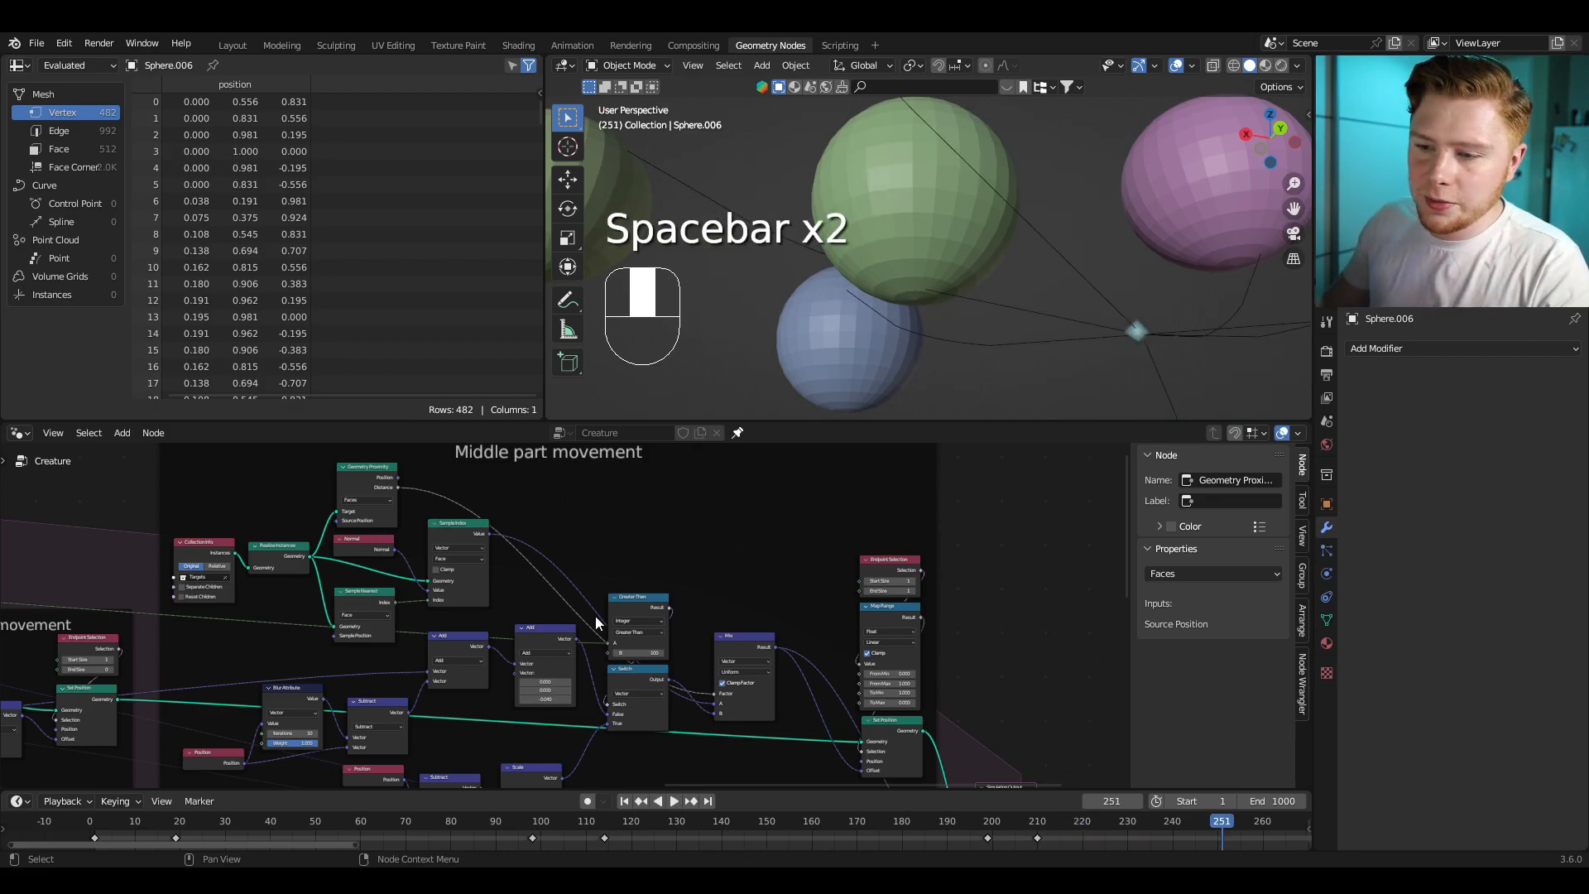
Step: Return to frame 0 and play the simulation, examining how the curves behave around the target spheres
left_click(85, 826)
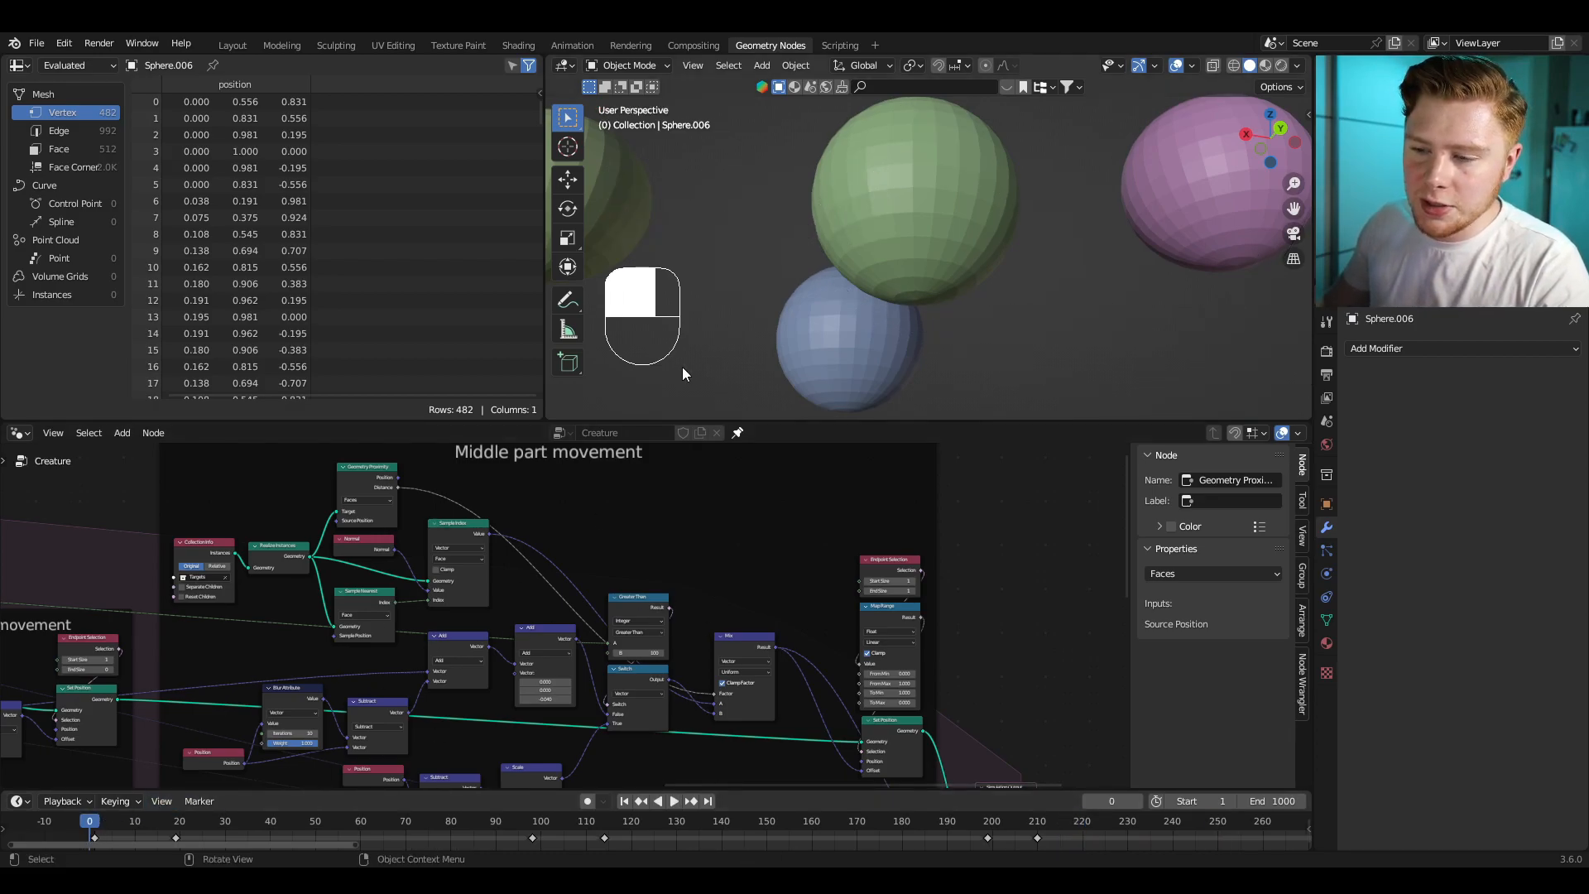
scroll(682, 366, "down", 4)
middle_click_drag(683, 366, 998, 252)
key("space")
scroll(784, 260, "down", 4)
scroll(1016, 228, "up", 5)
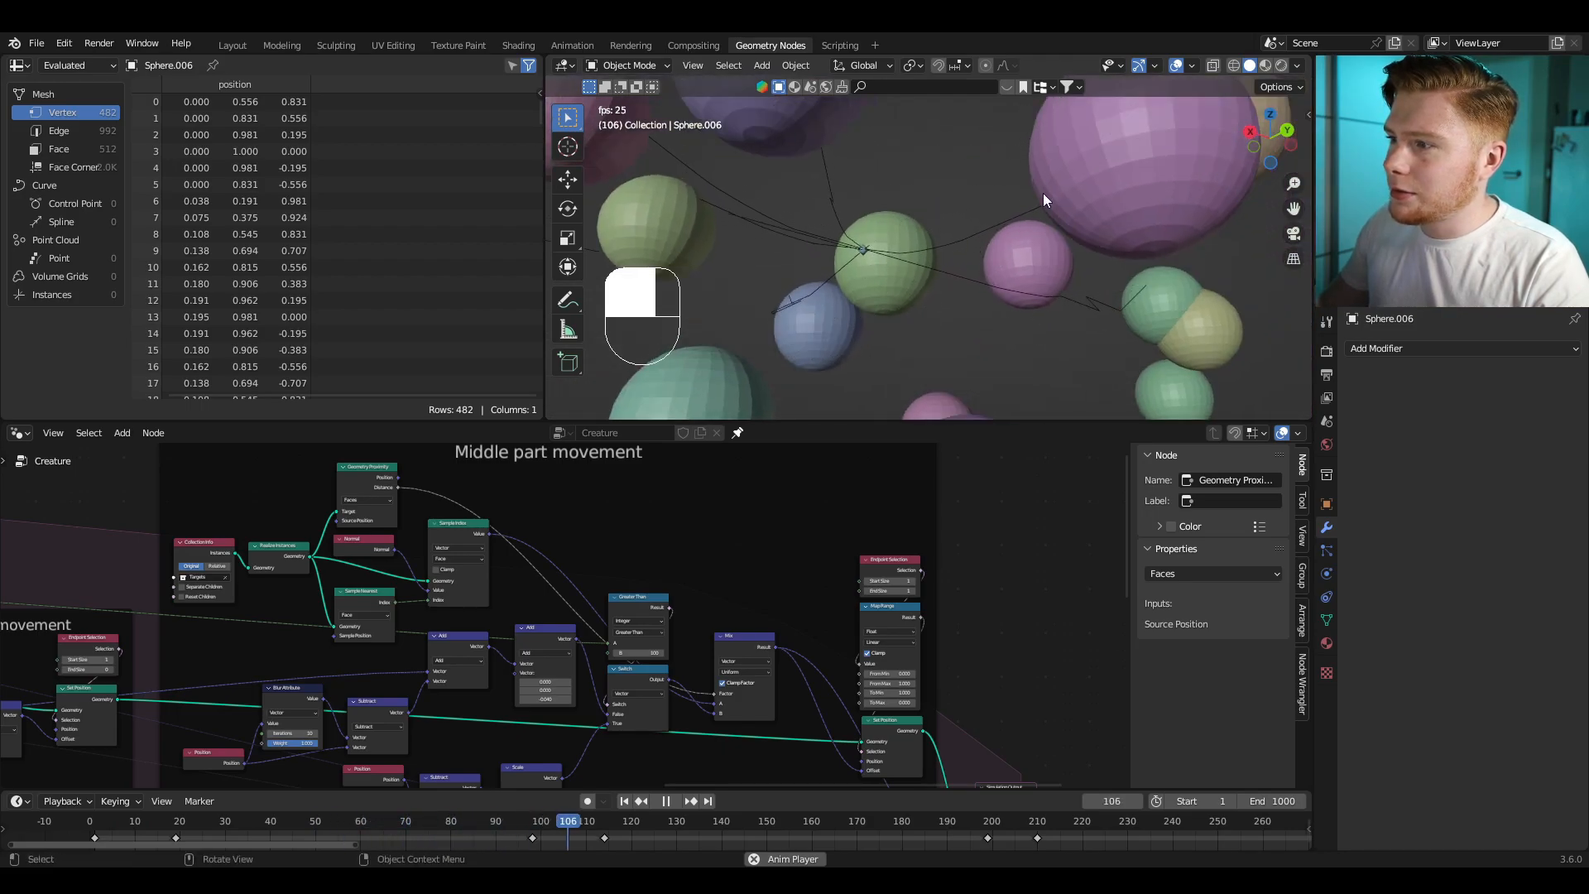
middle_click_drag(1043, 192, 932, 370)
key("space")
Step: Insert a Vector Math node on the link leaving Sample Index's Value output in the Middle part movement frame
scroll(497, 572, "up", 3)
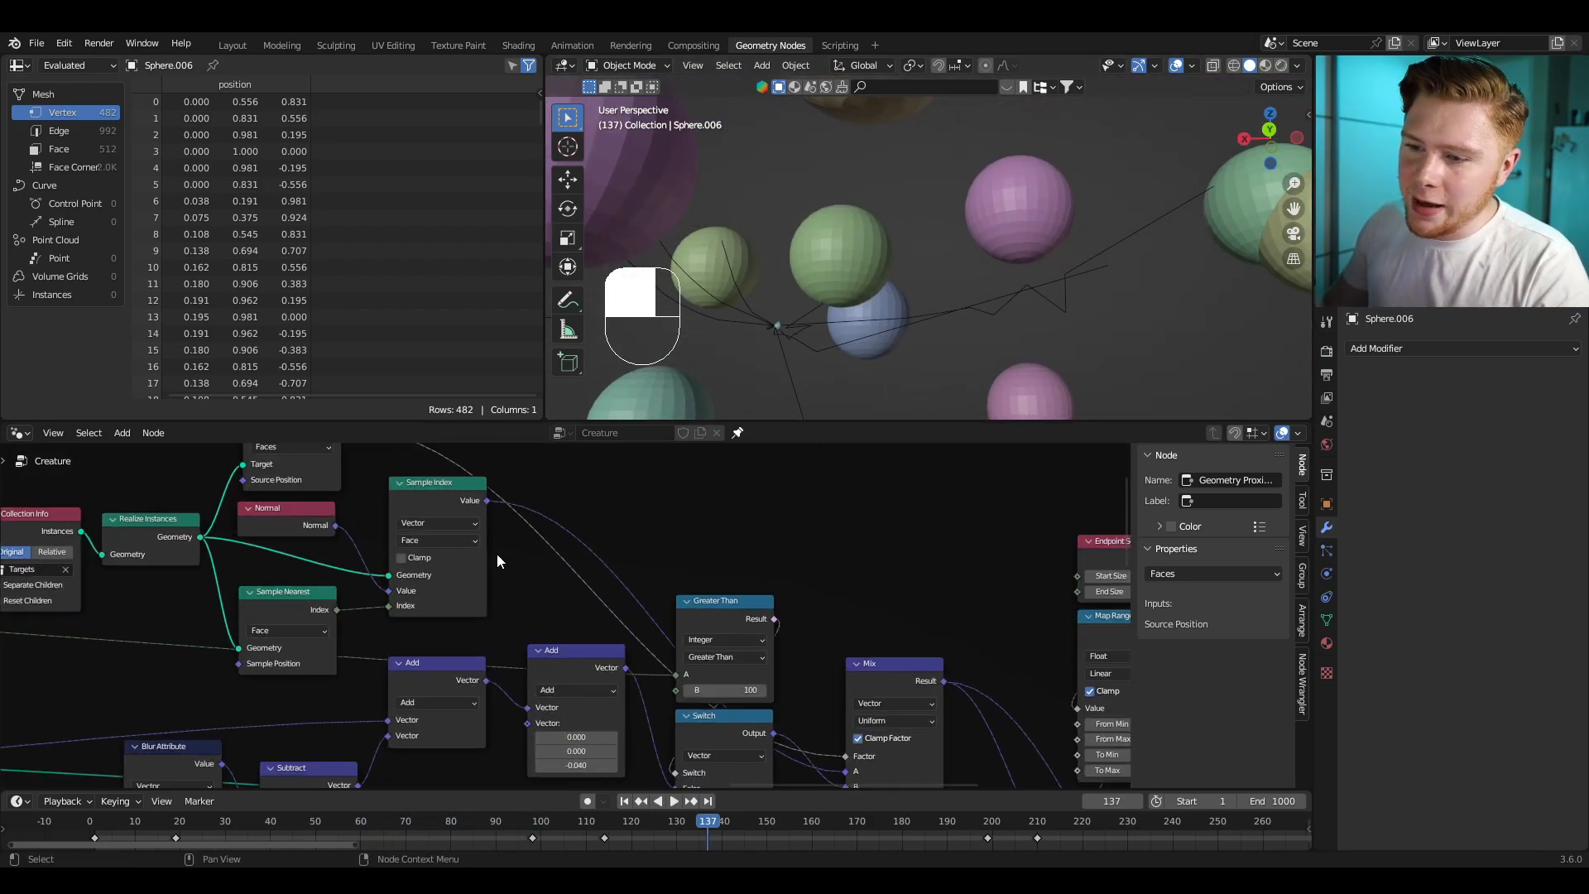
middle_click_drag(657, 480, 684, 515)
key("shift+a")
left_click(684, 515)
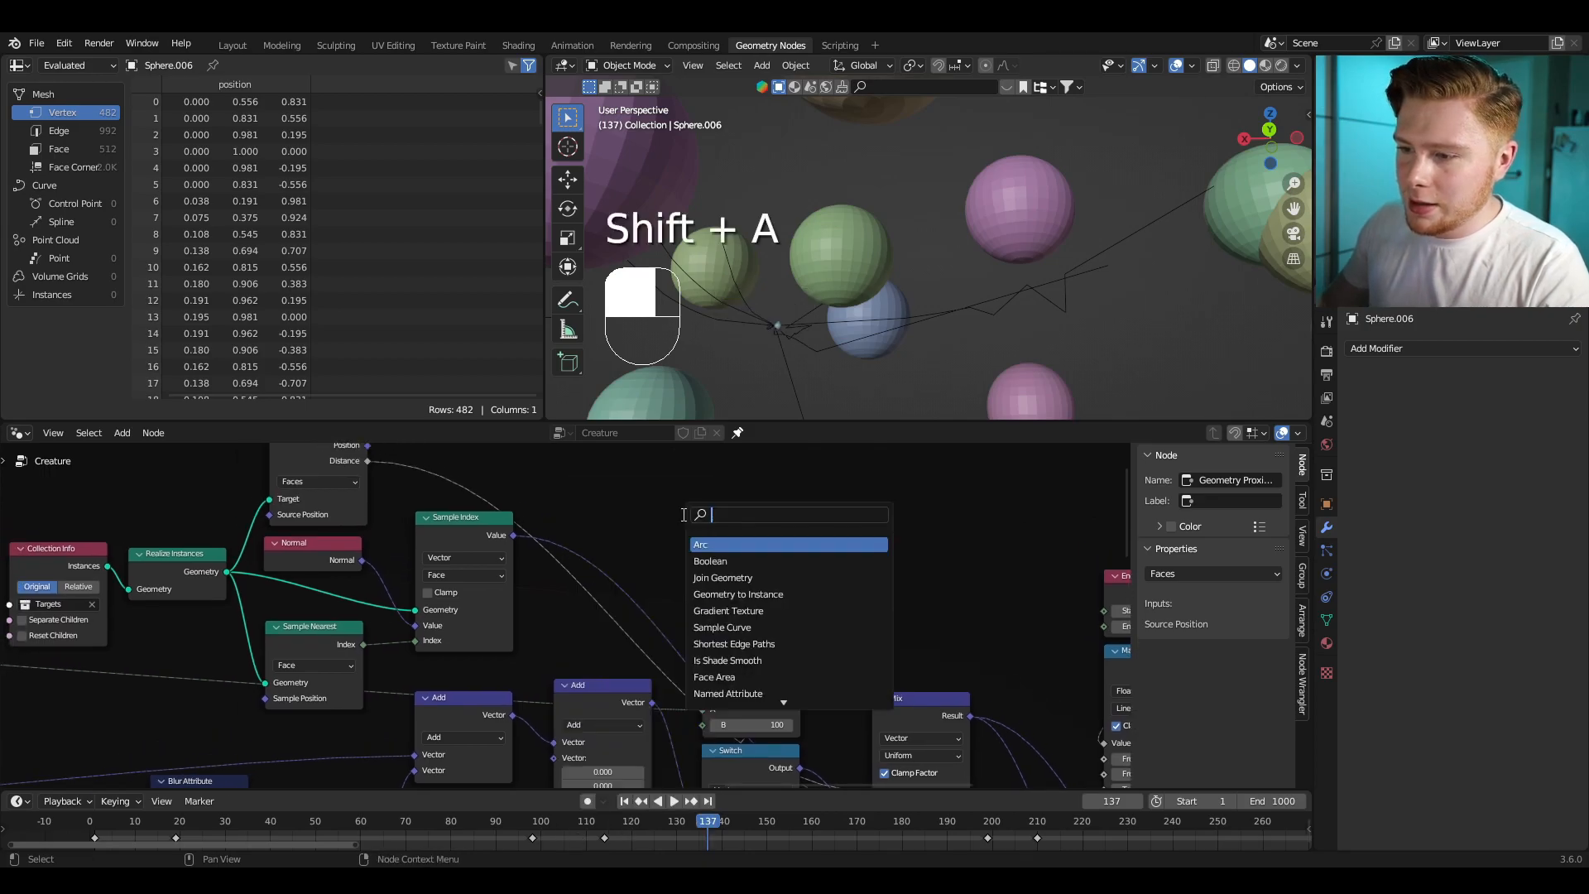
type("vec")
key("Return")
left_click(682, 514)
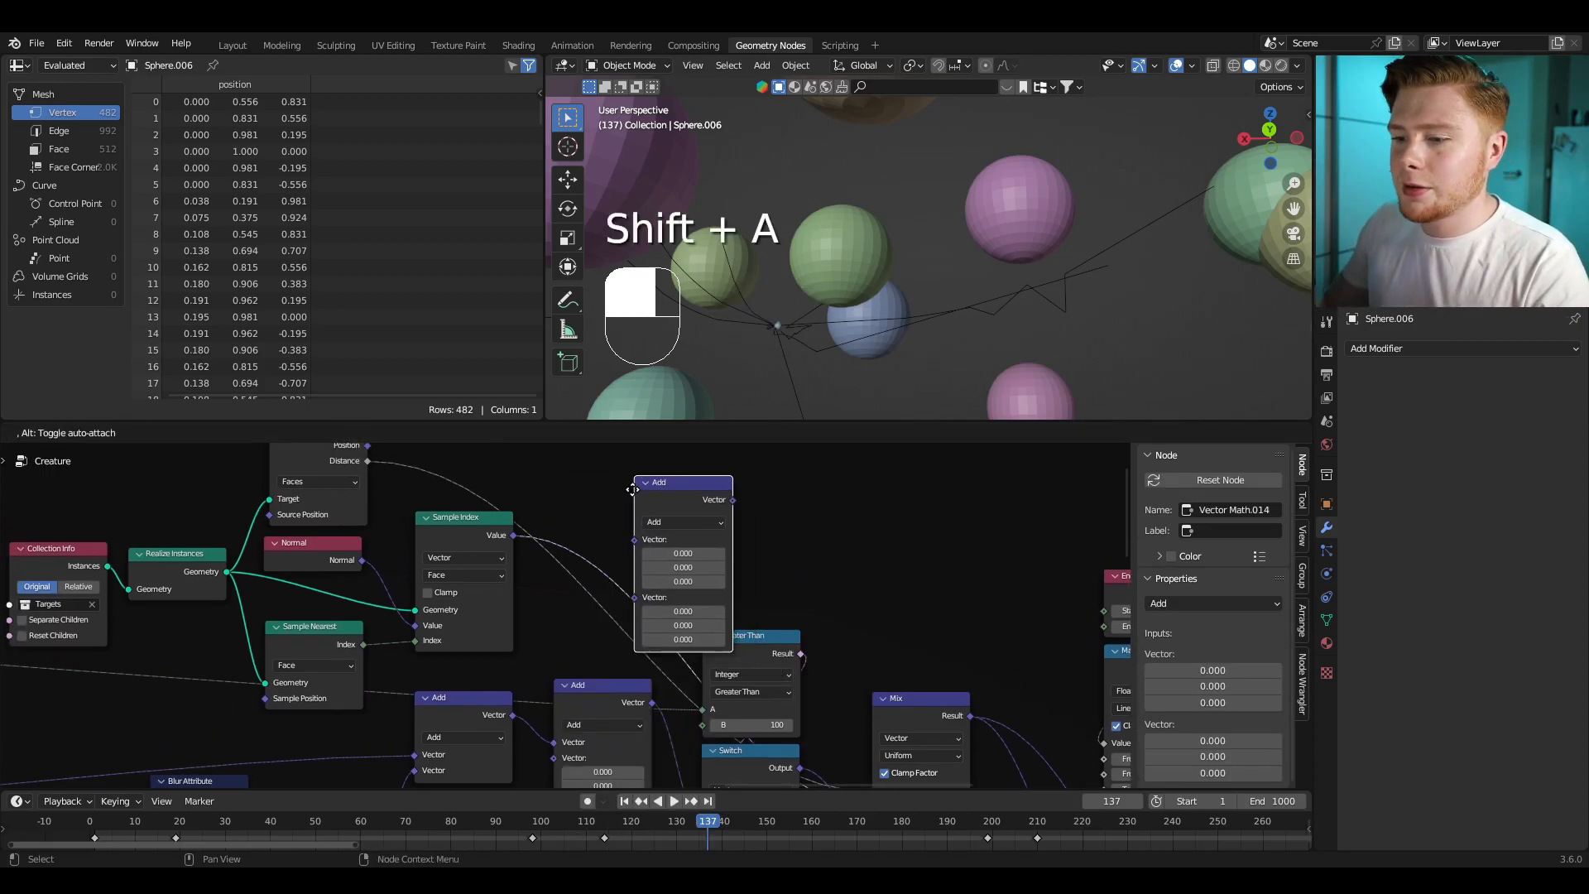
Step: Switch the inserted vector math node to Scale and set its scale factor to 0.1
middle_click_drag(682, 514, 669, 535)
scroll(669, 535, "up", 2)
left_click(650, 553)
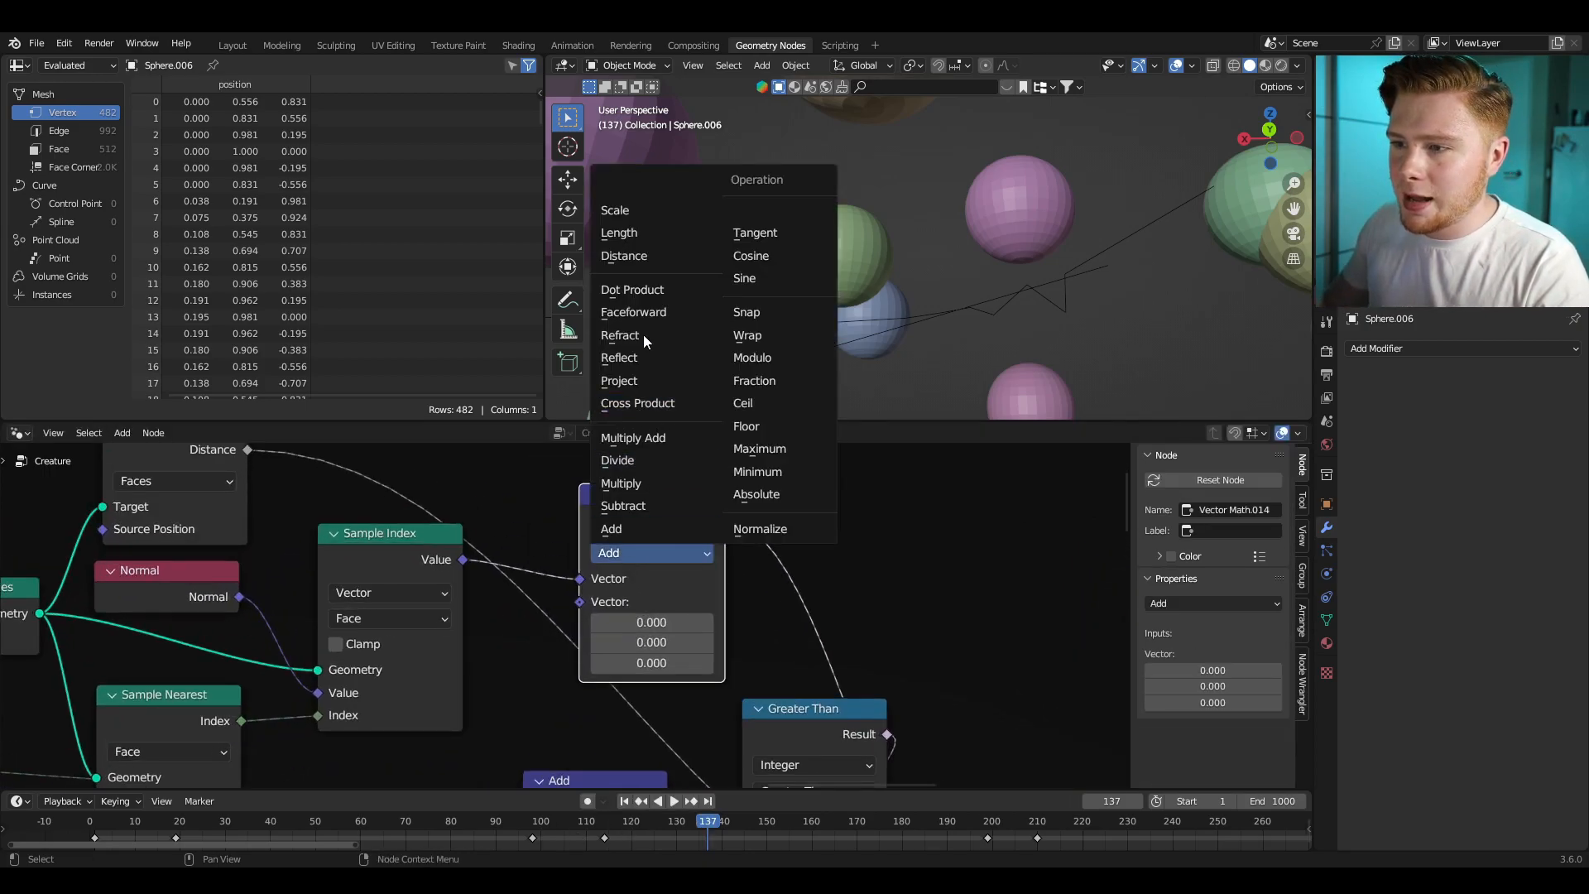
left_click(651, 209)
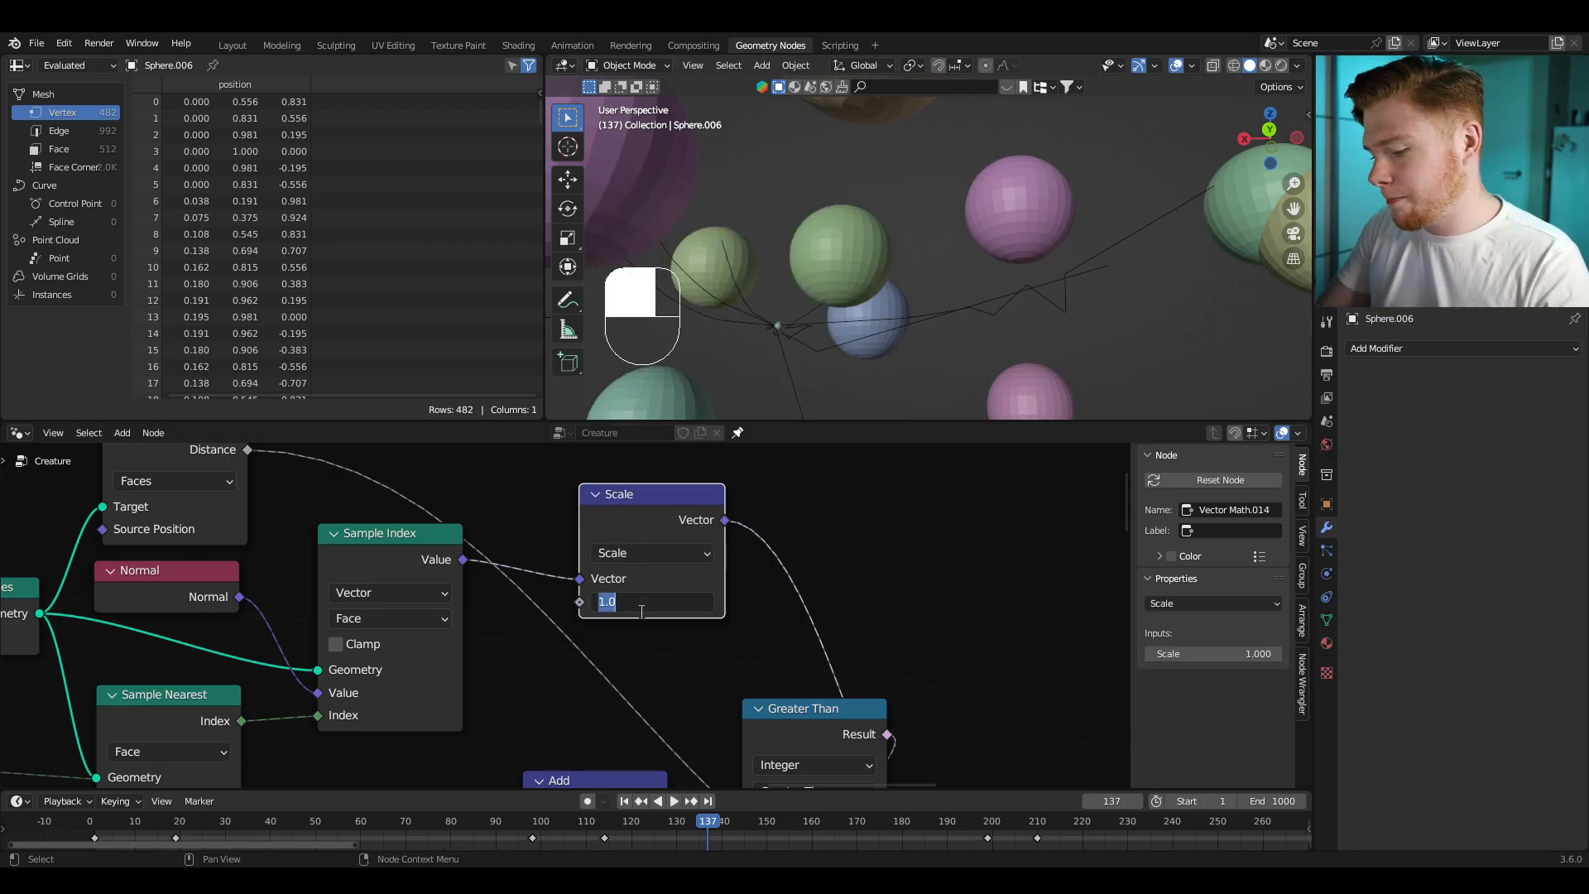
type(".1")
key("Return")
Step: Play the simulation and examine how the curves and their centre point behave near the spheres, and review the middle-part nodes
key("space")
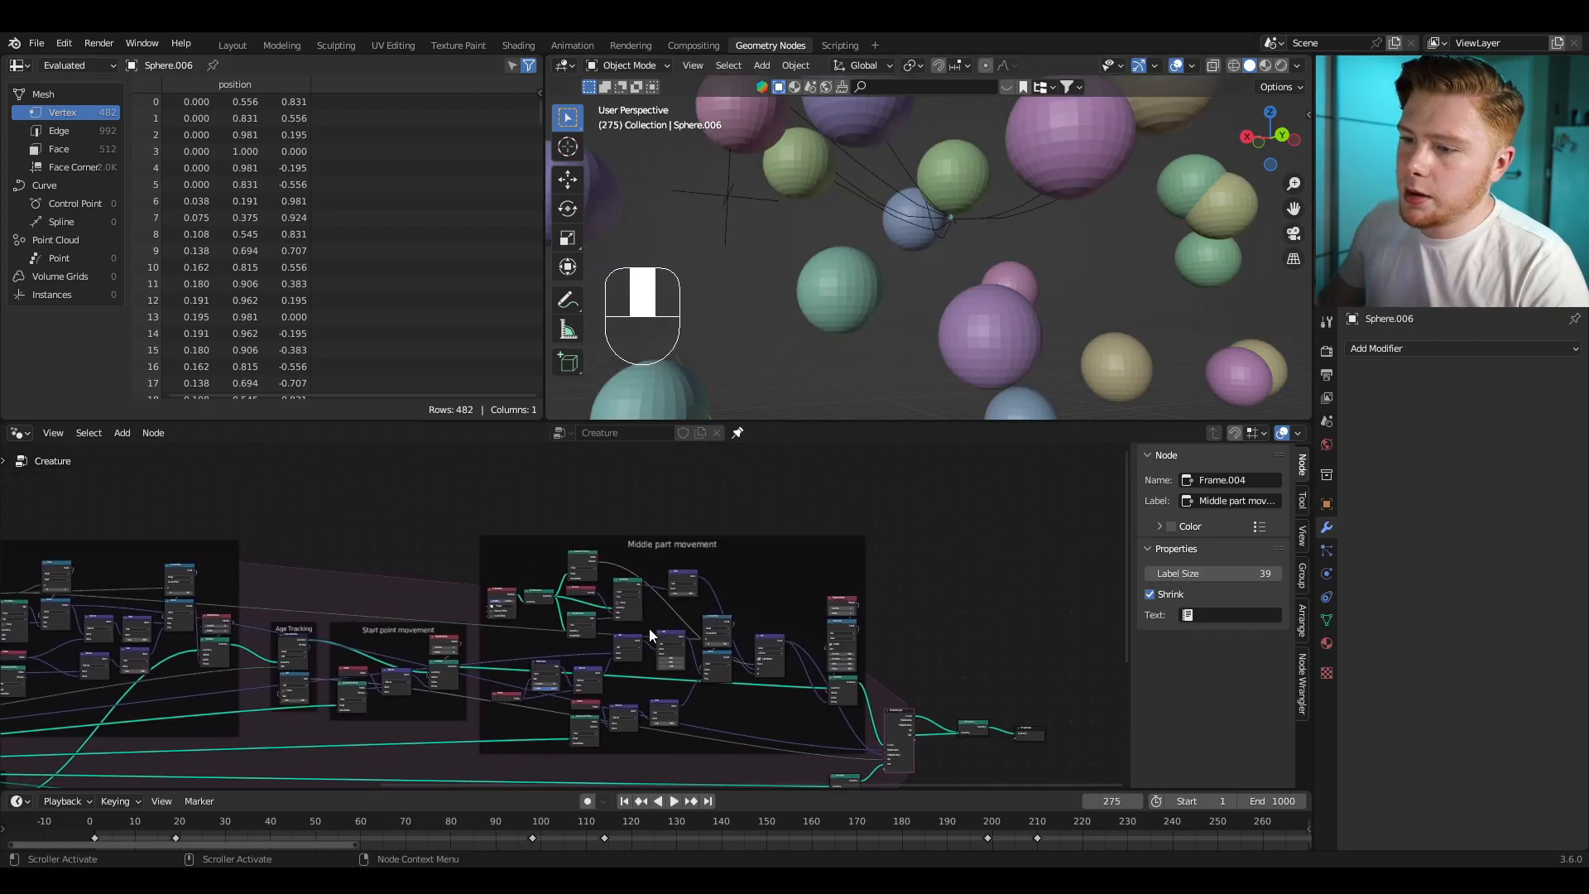
scroll(649, 628, "up", 4)
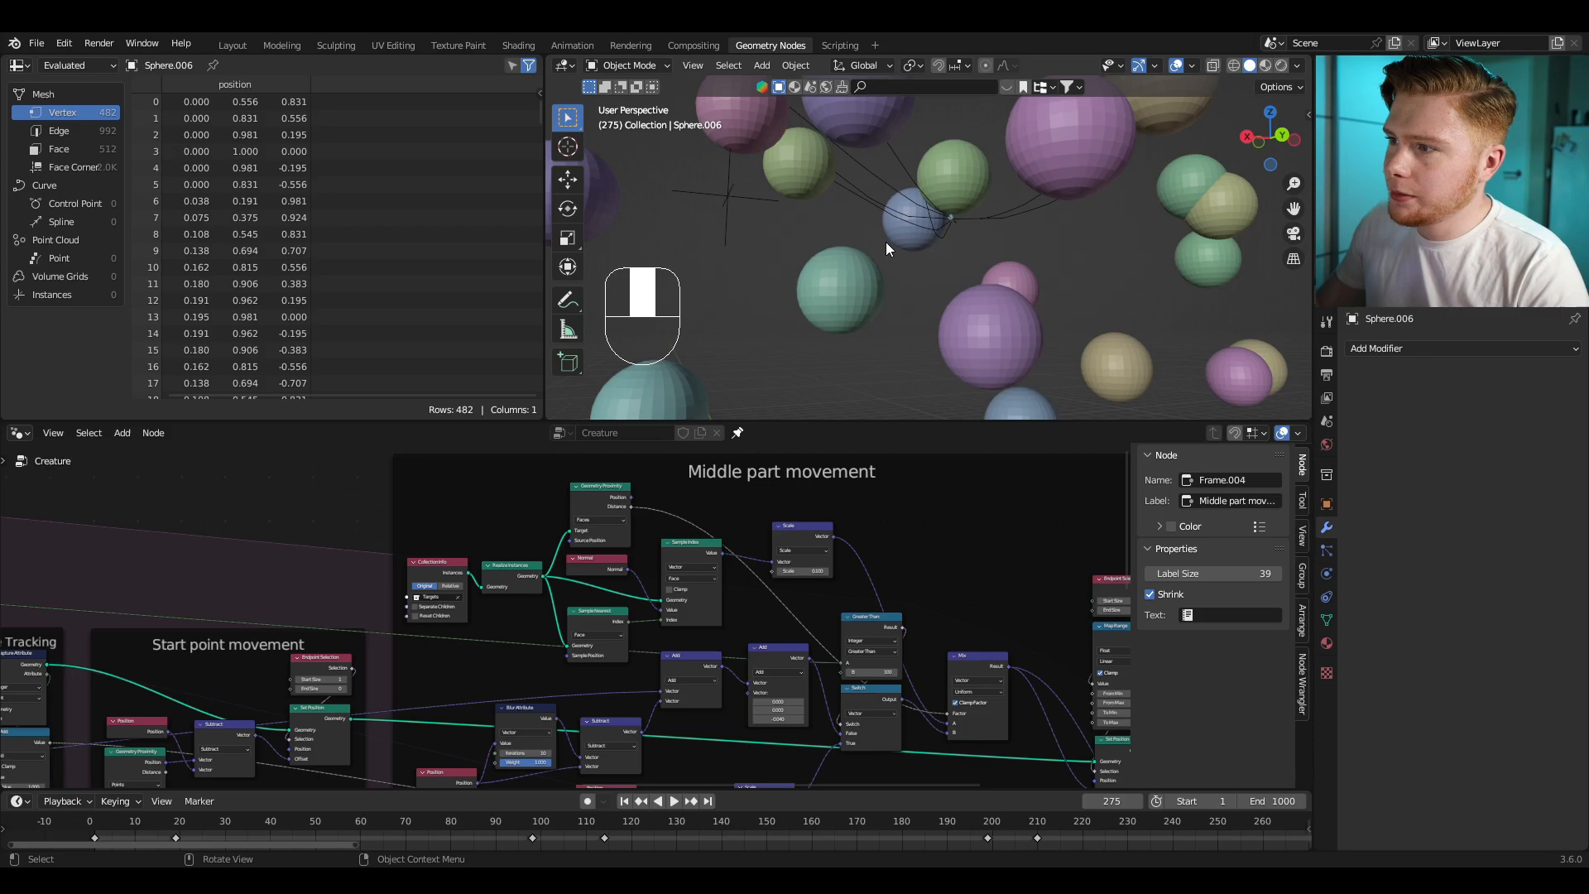
middle_click_drag(1018, 206, 917, 319, "shift")
scroll(1035, 232, "down", 2)
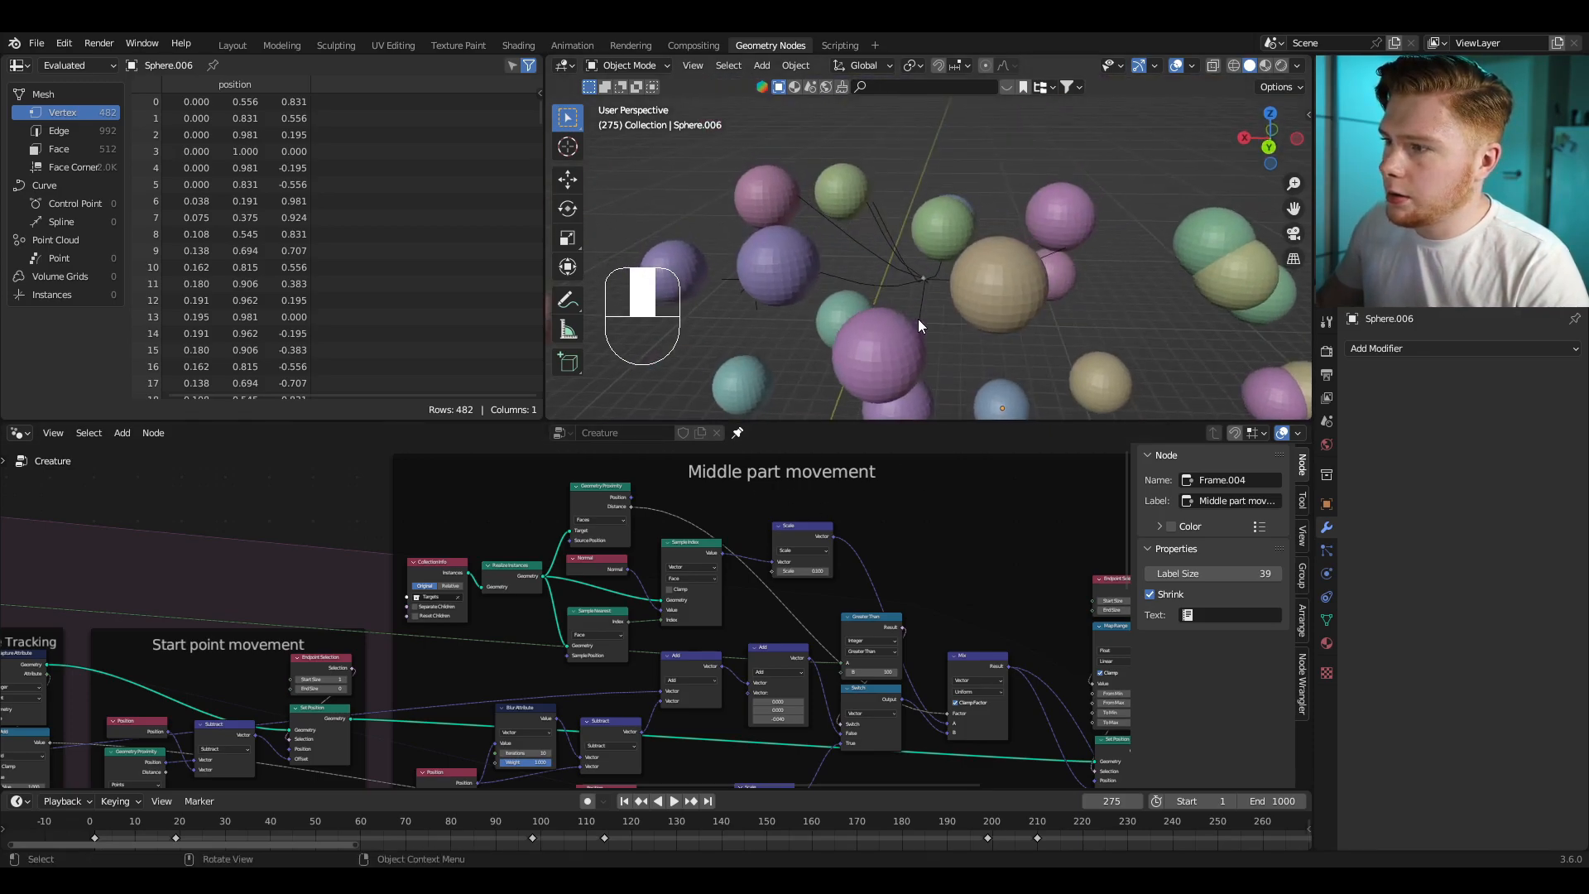
scroll(937, 266, "up", 6)
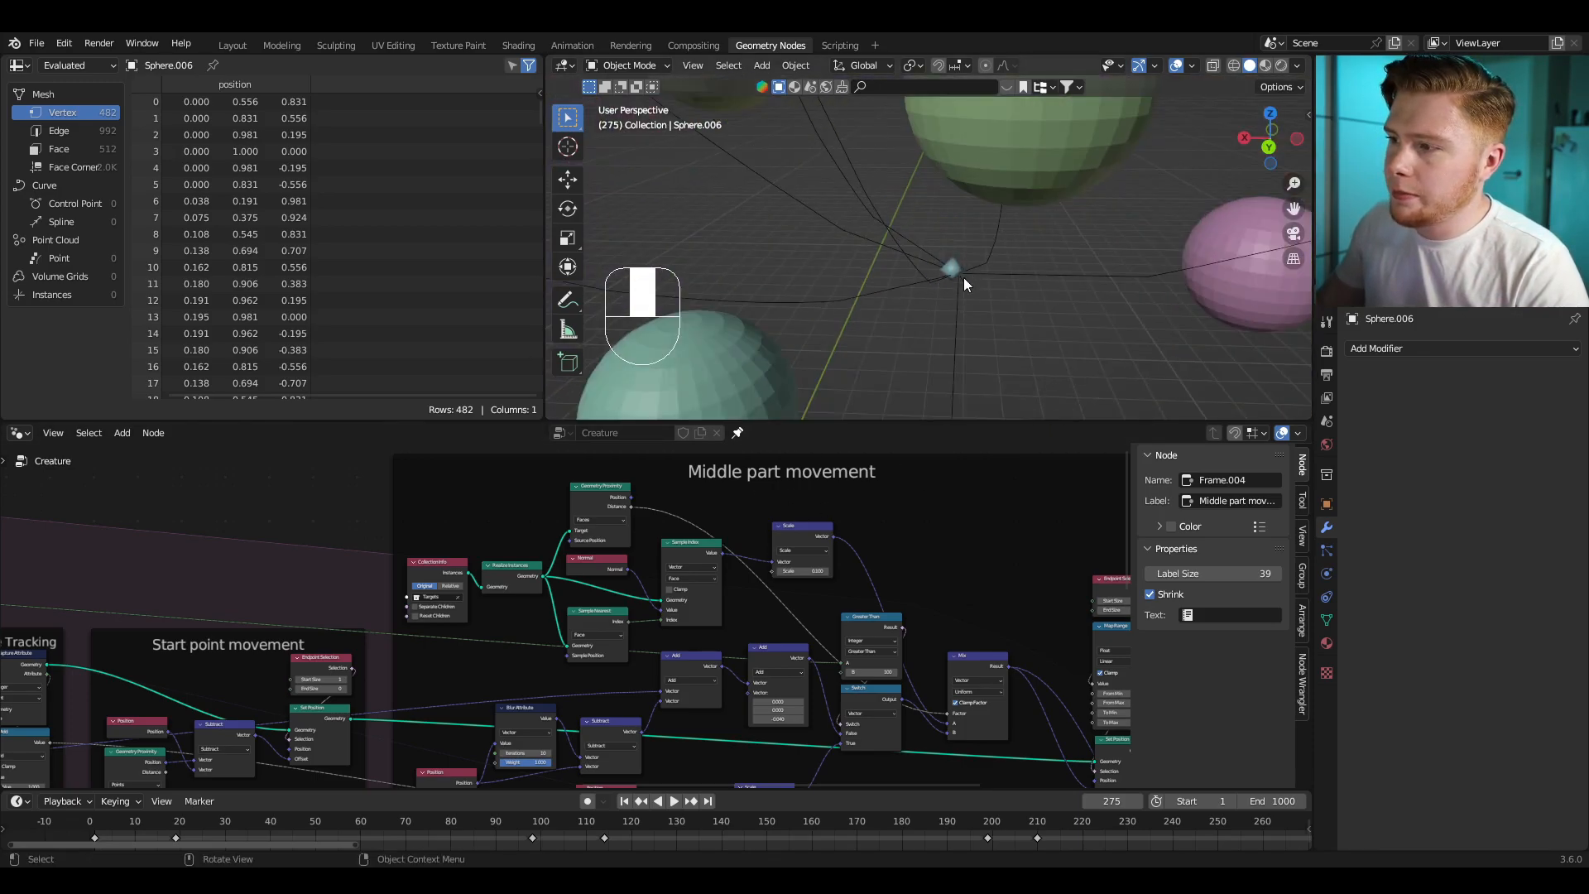
scroll(947, 271, "down", 1)
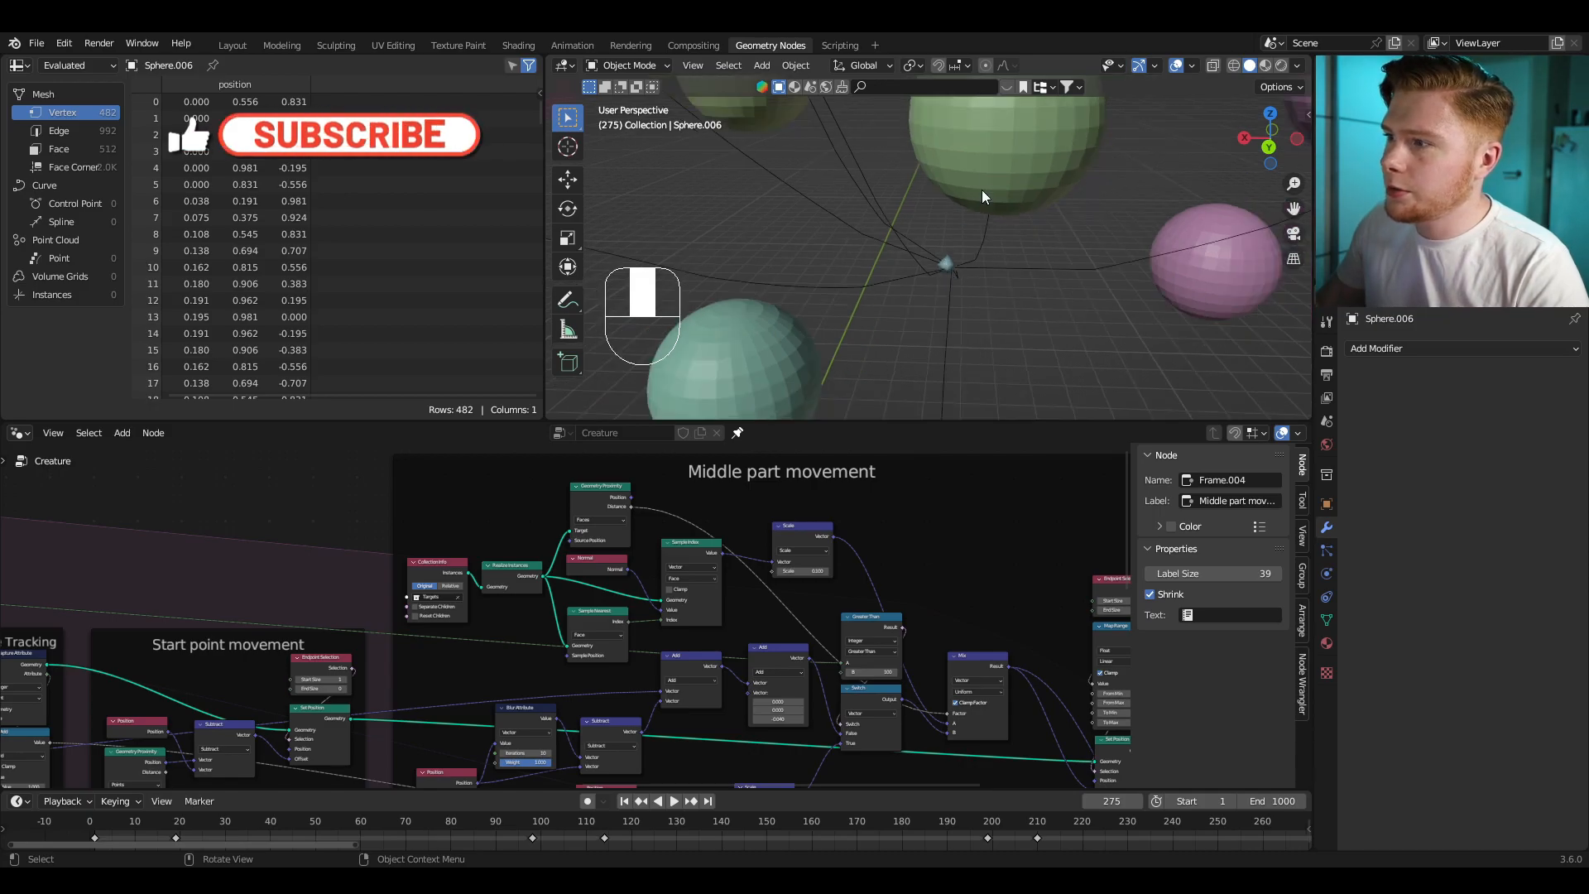
scroll(782, 520, "down", 3)
middle_click_drag(782, 520, 646, 511)
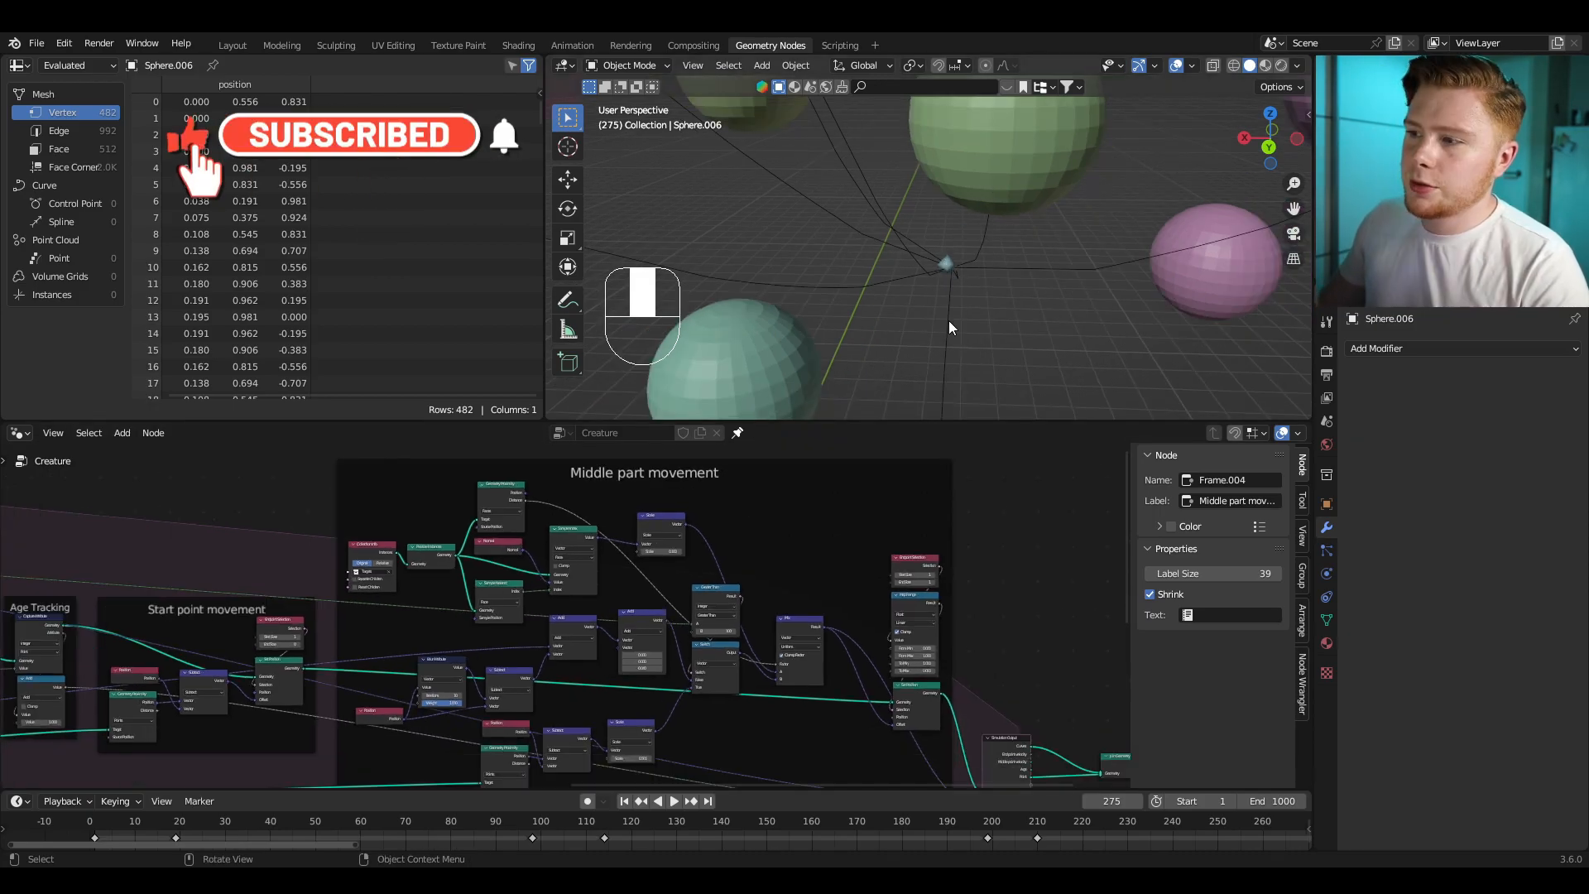
scroll(539, 539, "down", 7)
middle_click_drag(667, 667, 658, 615)
scroll(658, 614, "up", 2)
scroll(461, 490, "up", 9)
middle_click_drag(460, 490, 471, 620)
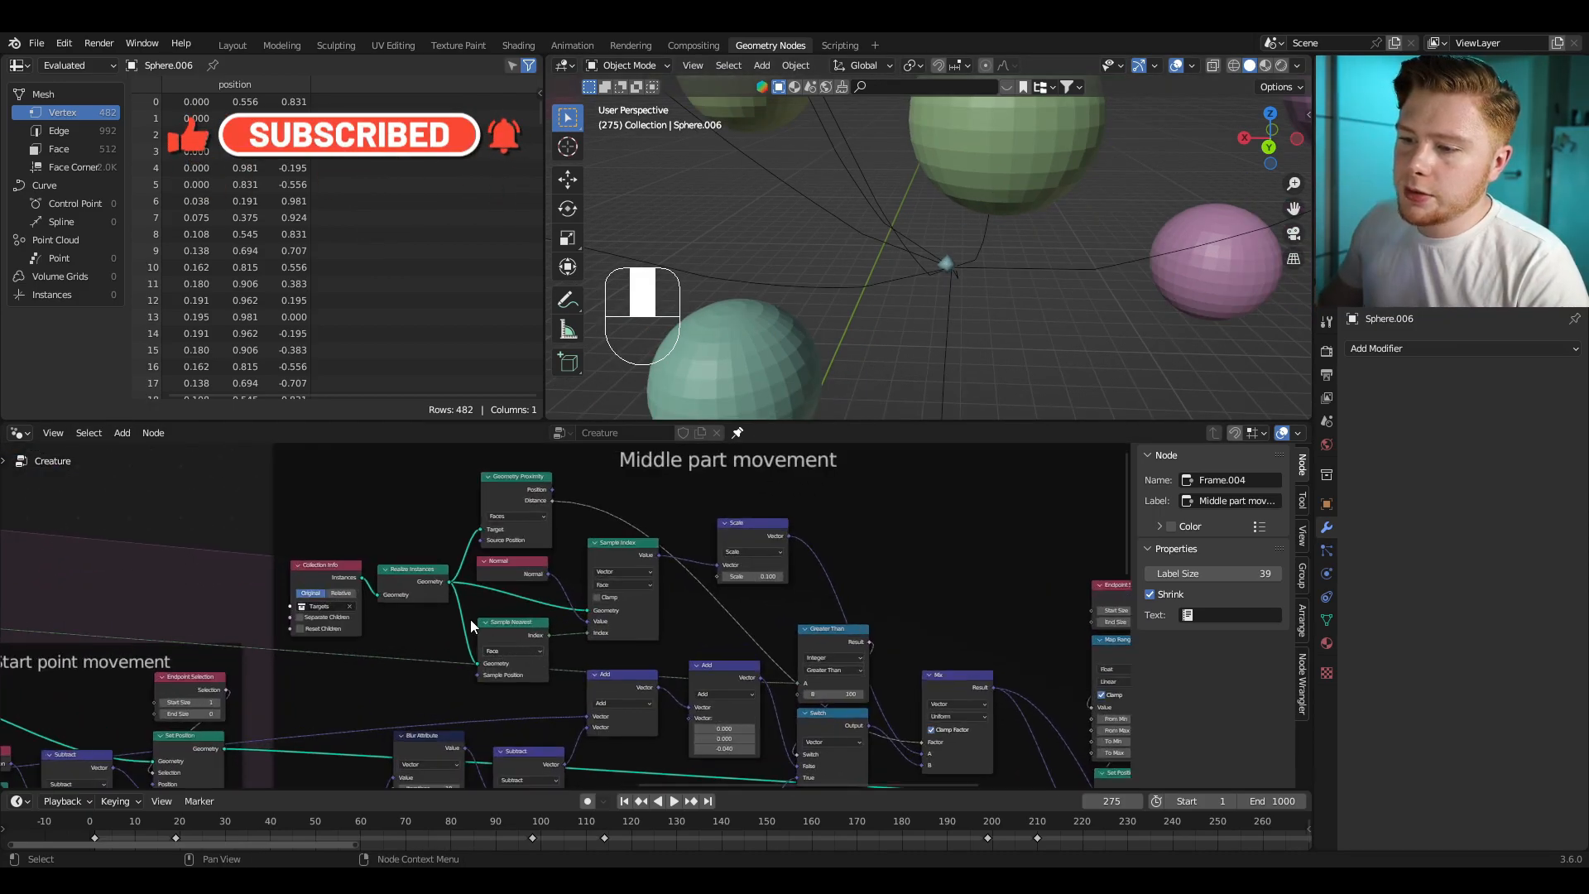
Step: Duplicate the middle-part Mix node and place the copy below the Attribute Statistic node
left_click_drag(347, 518, 787, 644)
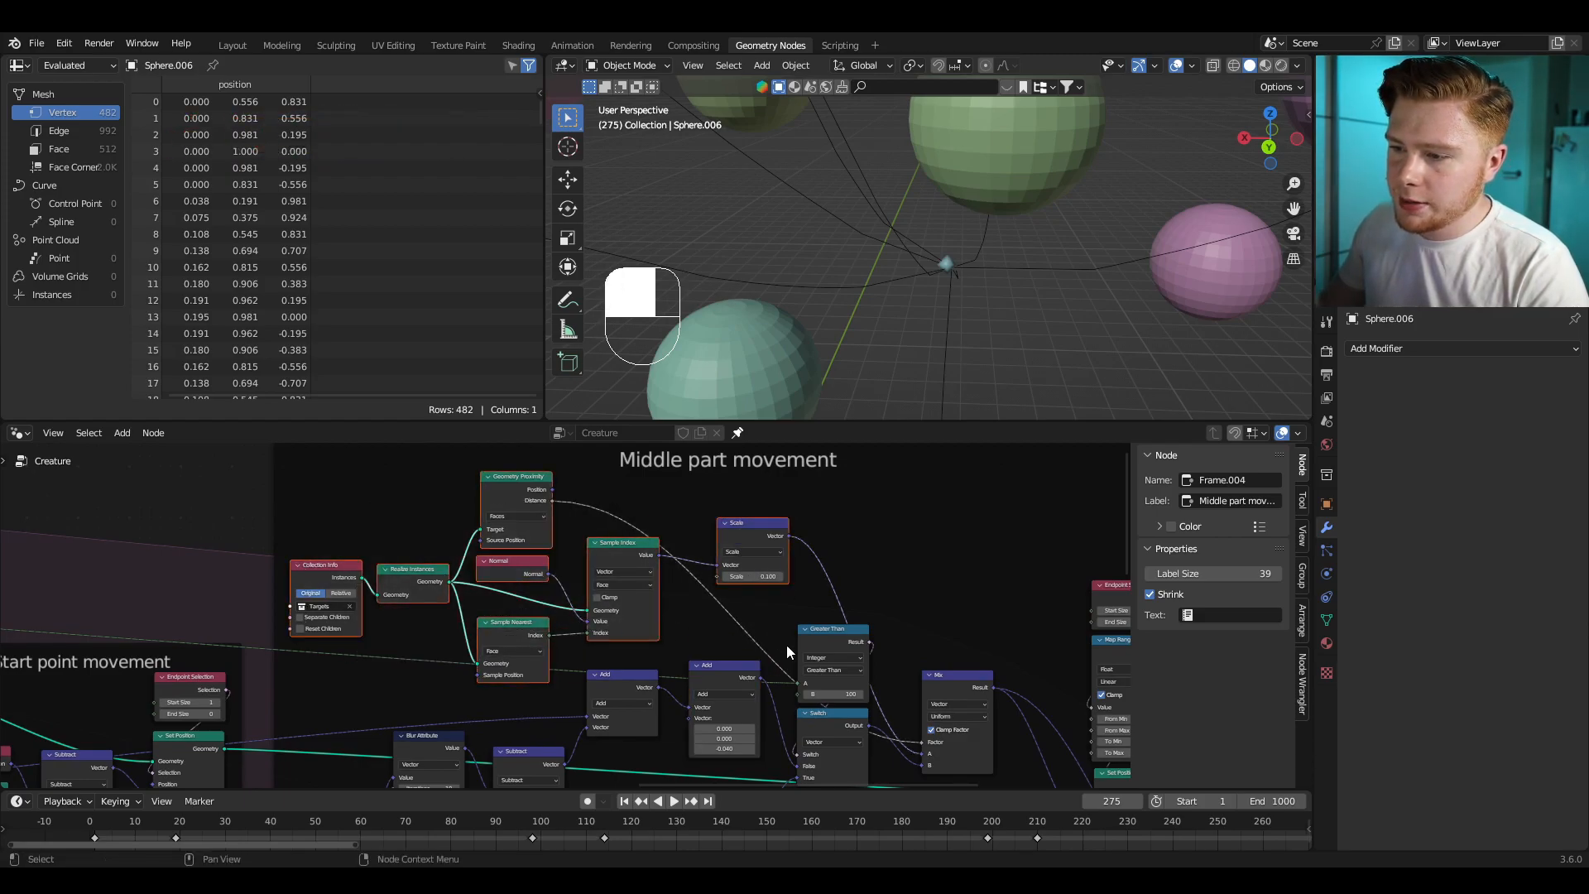
scroll(934, 693, "down", 1)
middle_click_drag(934, 692, 553, 573)
left_click(553, 573)
scroll(548, 647, "down", 6)
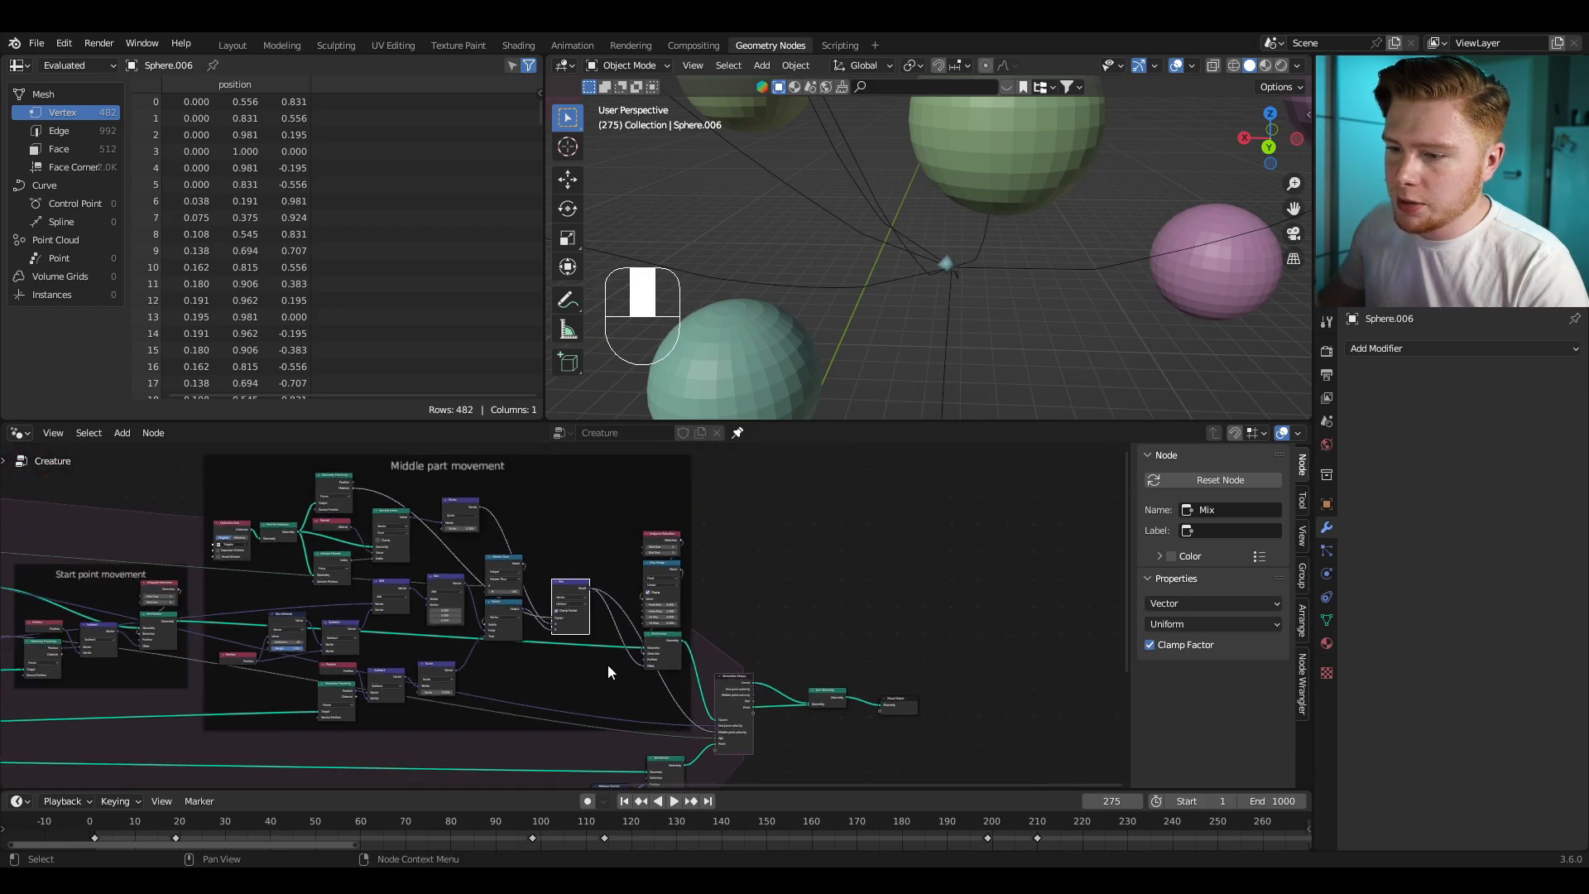
middle_click_drag(591, 624, 599, 493)
key("shift+d")
left_click(468, 768)
middle_click_drag(470, 735, 553, 618)
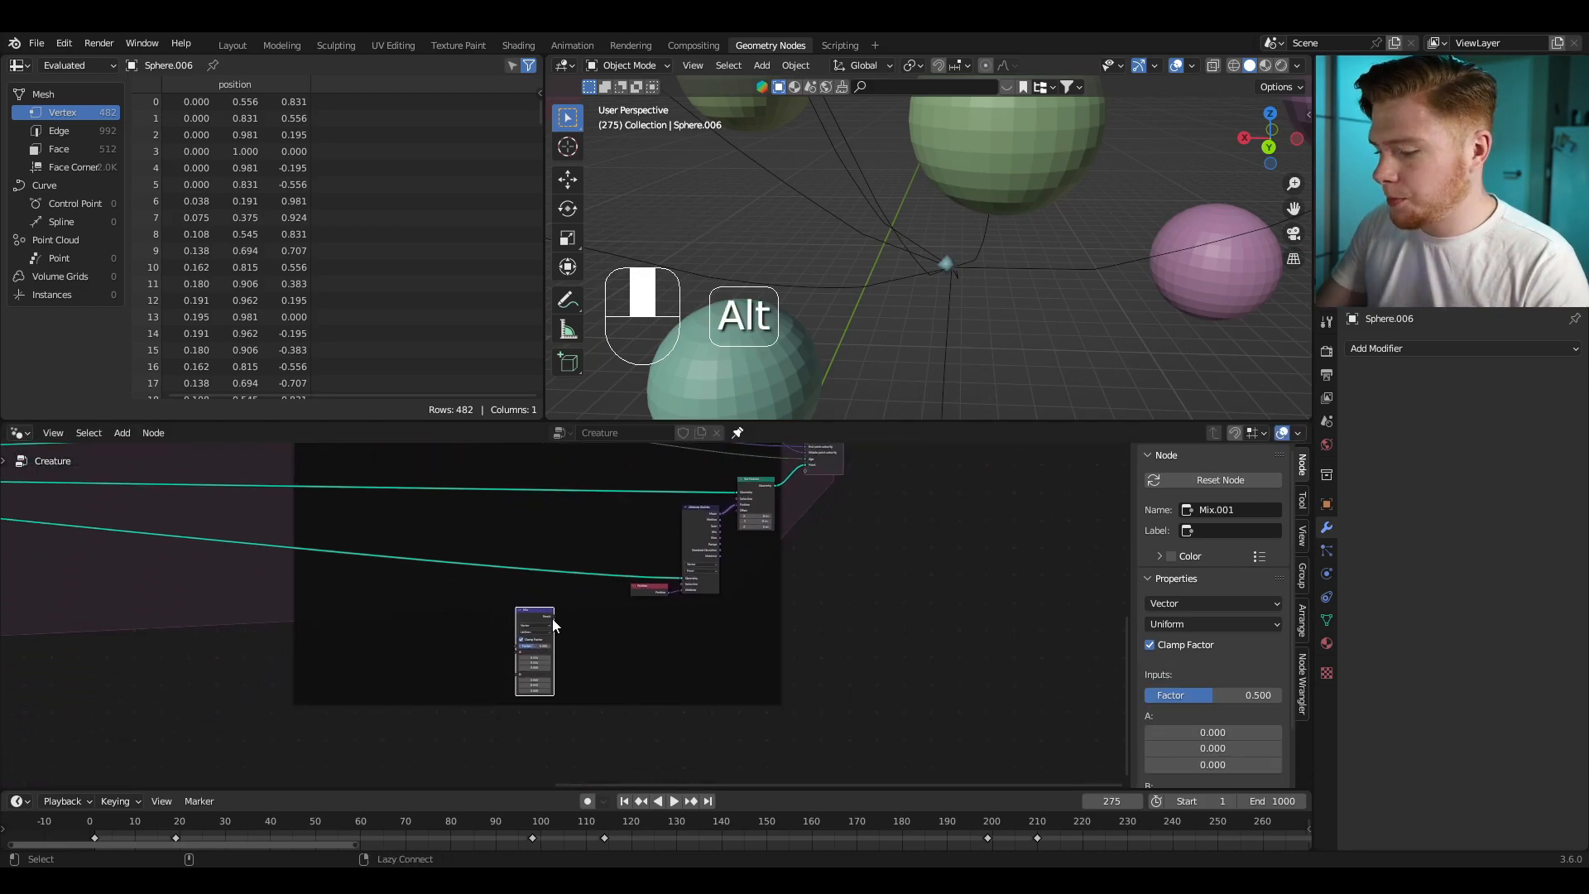
Step: Detach the duplicated Mix node from the Middle part movement frame and position it just below the Attribute Statistic node
key("alt+p")
key("alt+[")
scroll(553, 618, "up", 3)
left_click(622, 570)
scroll(468, 687, "up", 7)
middle_click_drag(468, 687, 499, 675)
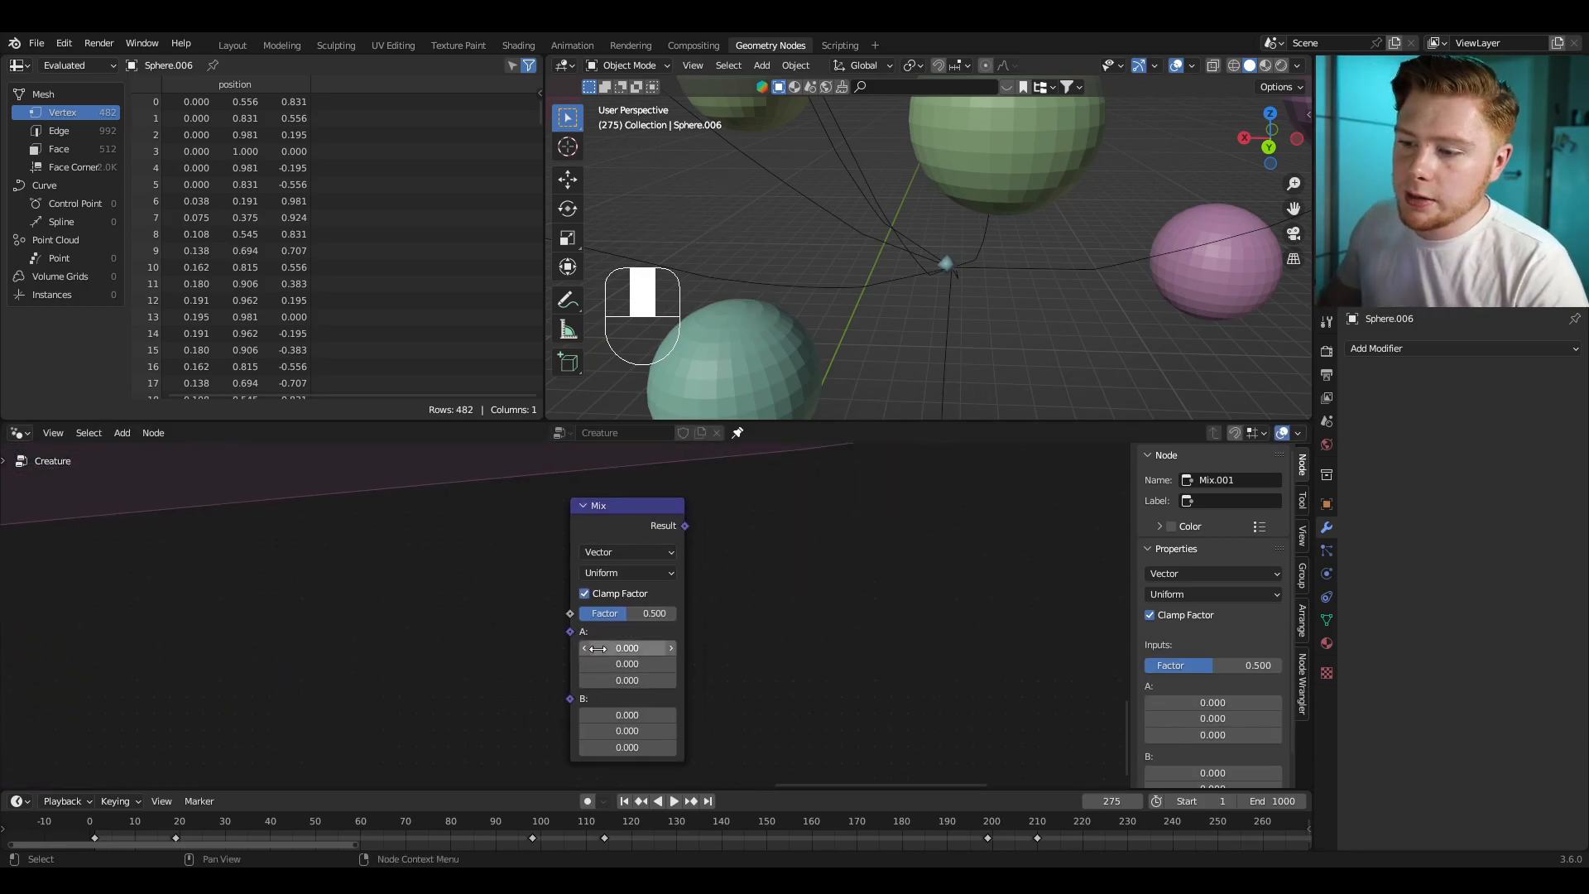
Step: Connect the 0.1 Scale node's Vector output to input A of the duplicated Mix node
scroll(545, 590, "down", 6)
middle_click_drag(494, 493, 571, 745)
scroll(563, 555, "up", 2)
left_click_drag(557, 547, 581, 529)
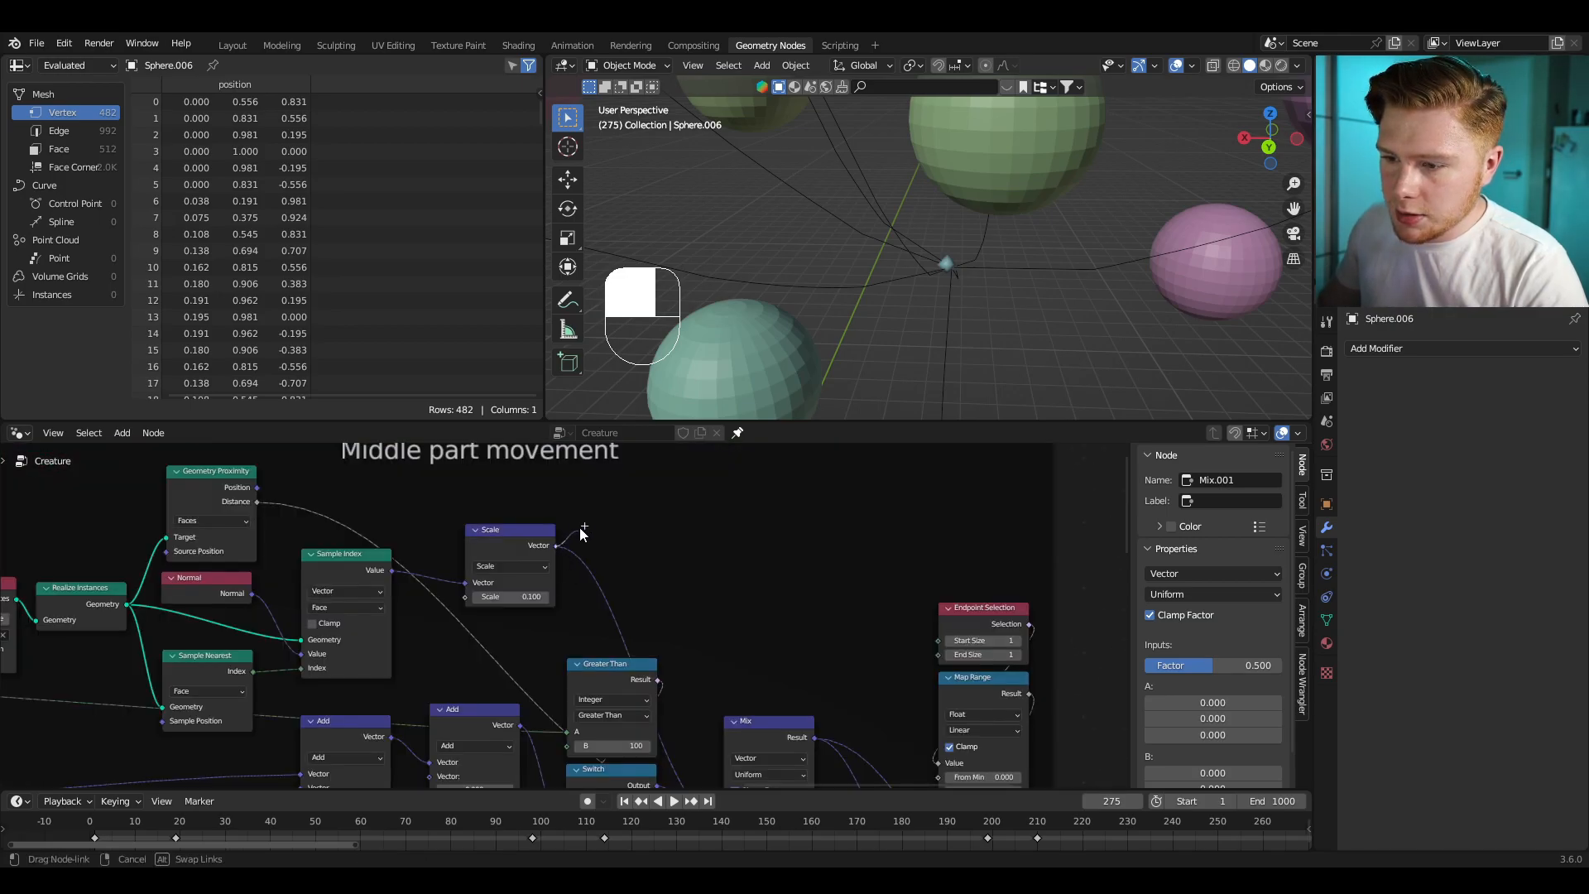
left_click_drag(315, 583, 726, 609)
middle_click_drag(590, 529, 548, 660)
scroll(546, 558, "up", 3)
scroll(548, 661, "down", 1)
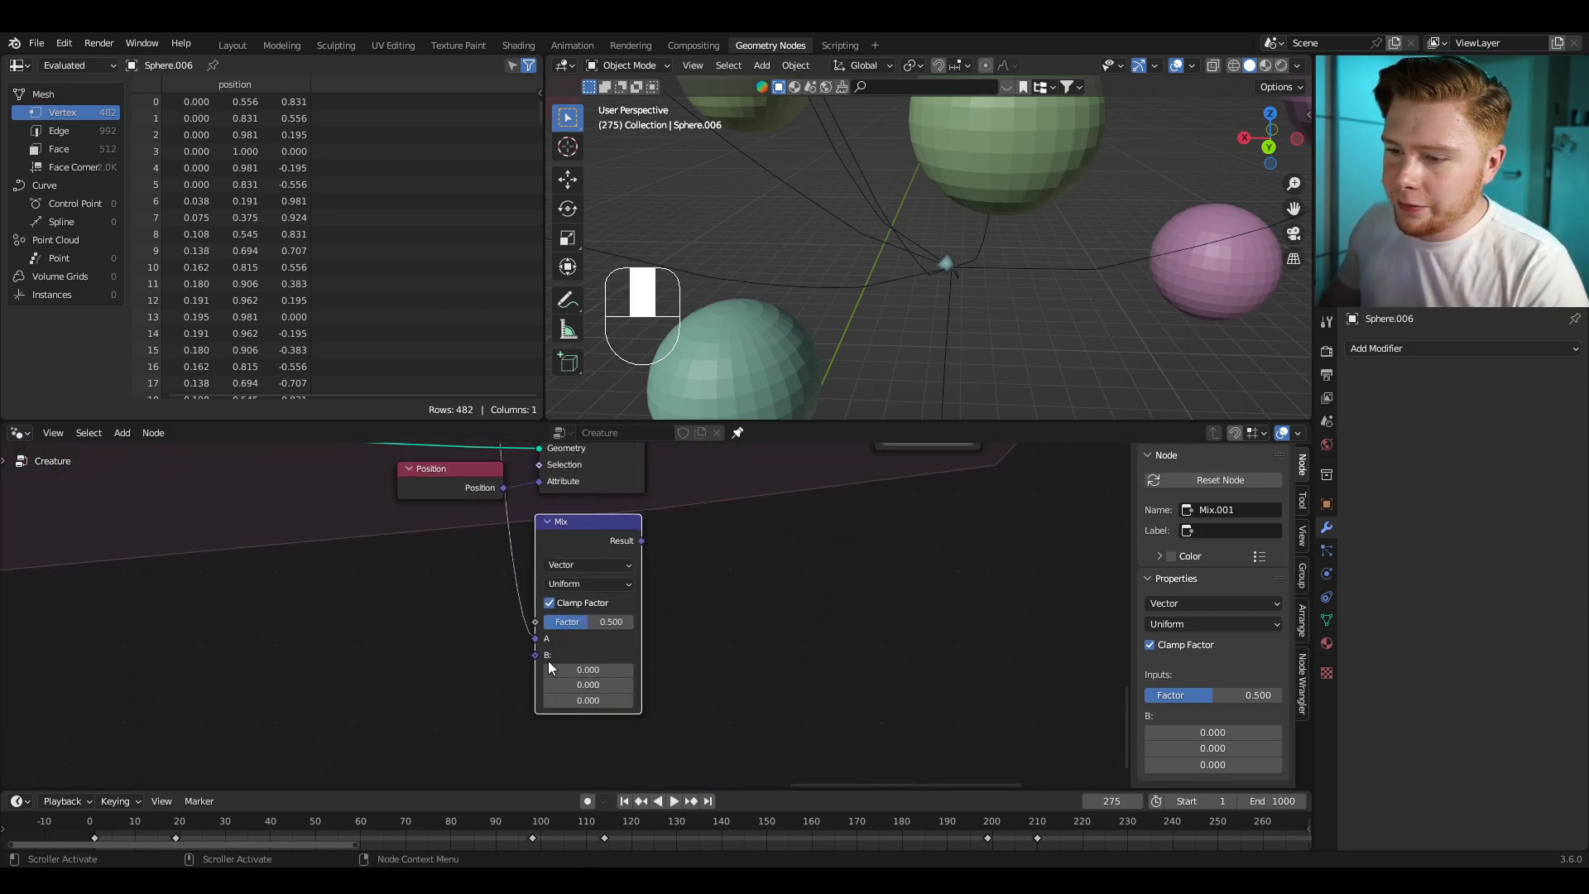
Step: Connect the middle part's Geometry Proximity Distance output to the Factor of the duplicated Mix node
scroll(530, 614, "down", 5)
middle_click_drag(477, 481, 574, 682)
scroll(574, 682, "down", 6)
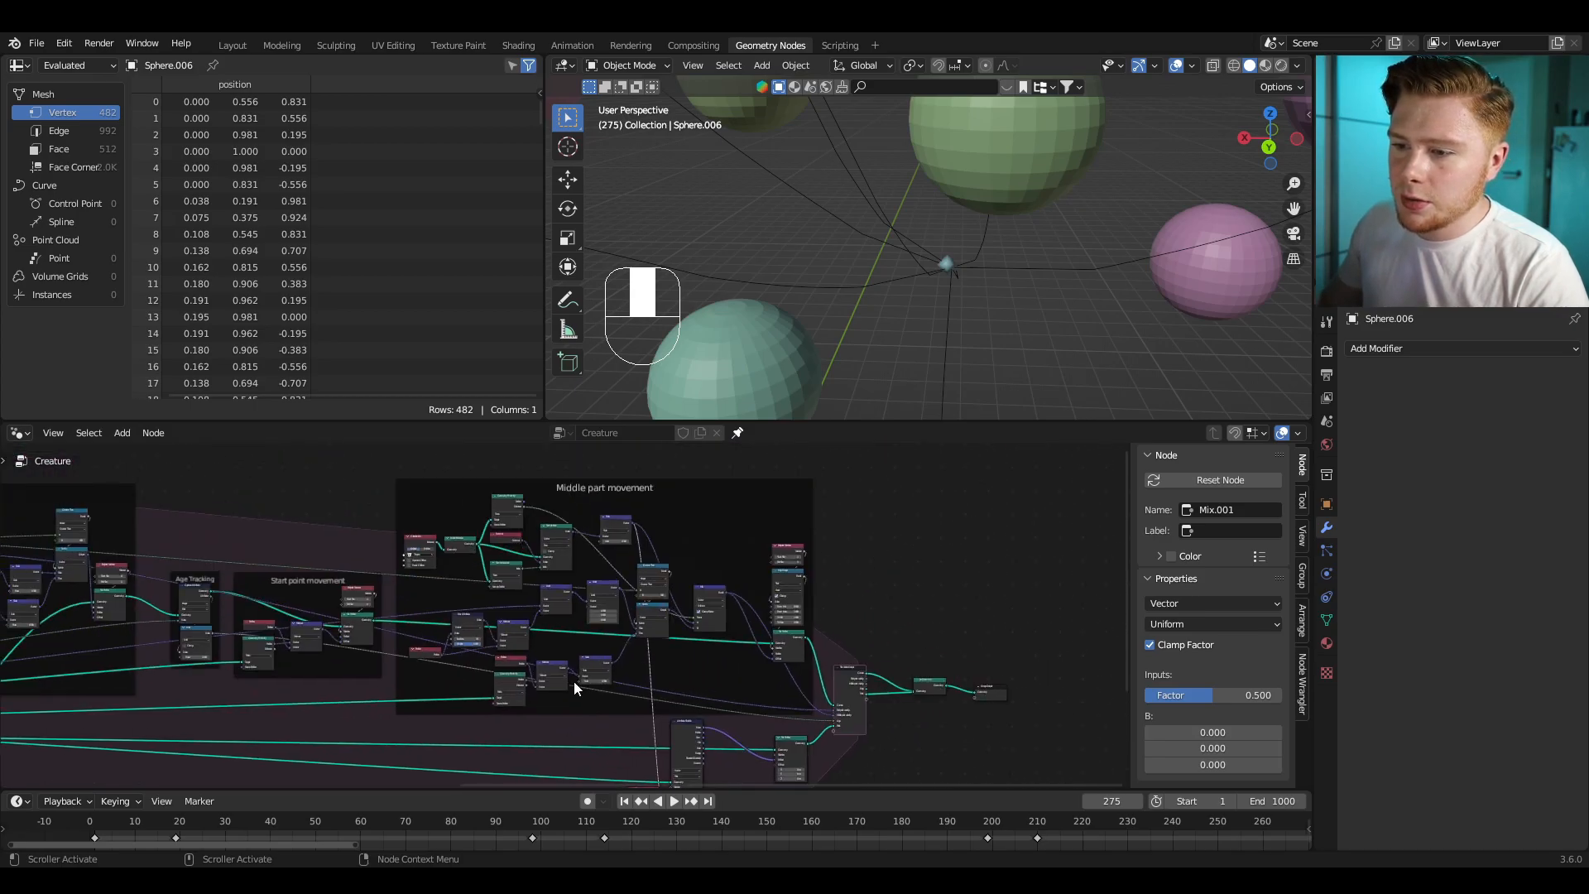
middle_click_drag(537, 598, 490, 724)
scroll(489, 723, "up", 6)
middle_click_drag(480, 571, 440, 553)
scroll(441, 553, "up", 4)
left_click_drag(426, 526, 791, 673)
middle_click_drag(916, 695, 544, 672)
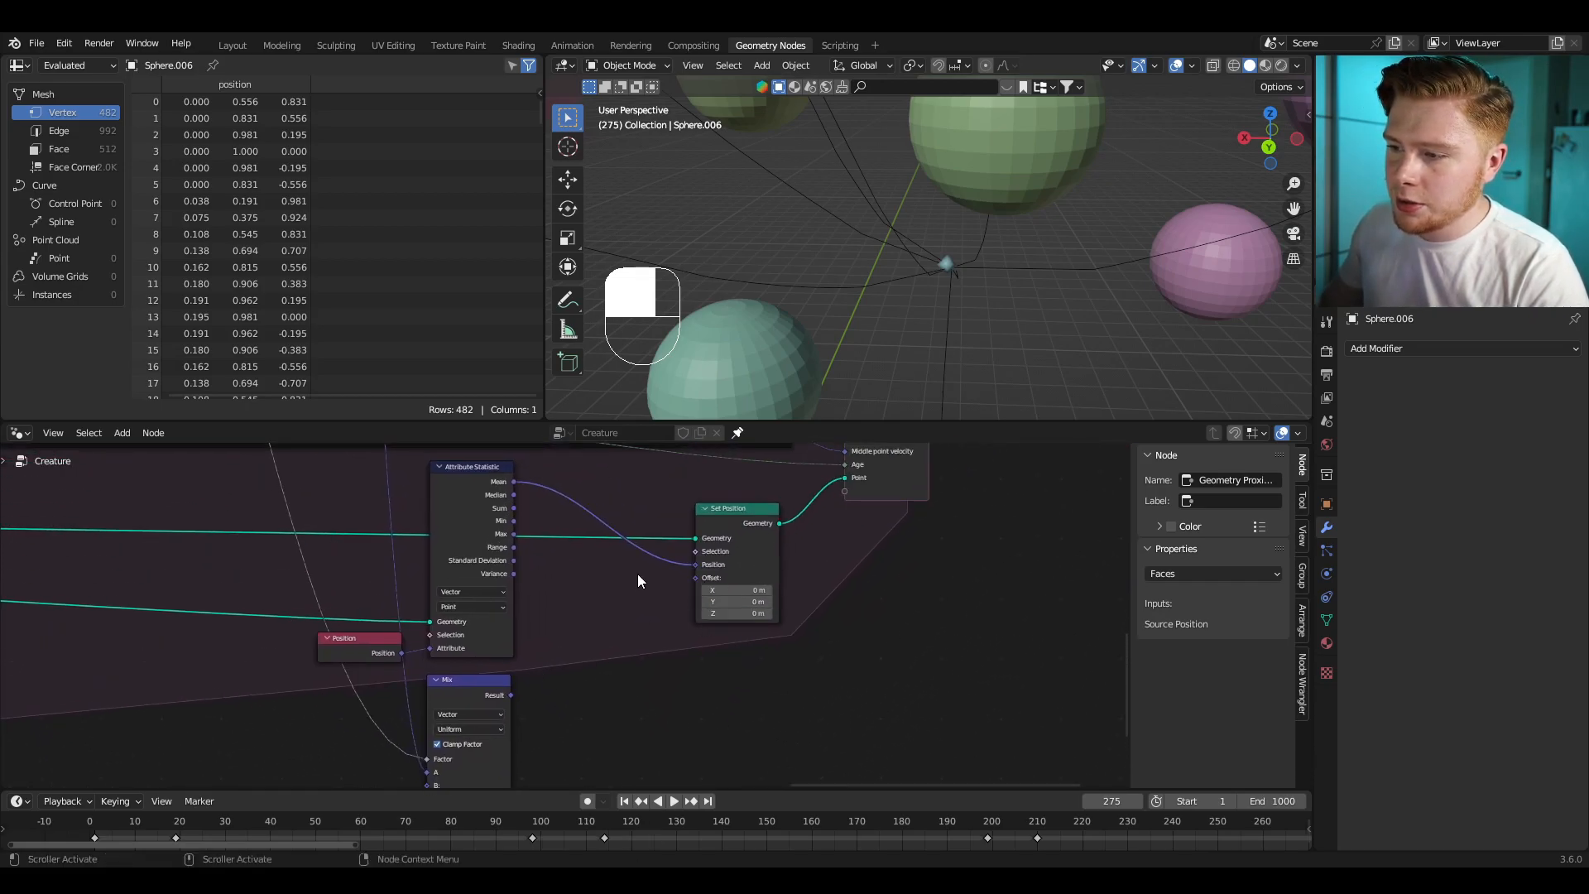
Step: Add a simulation state named Centre point velocity to the Simulation Output and set its socket type to Vector
middle_click_drag(637, 579, 564, 659)
left_click(692, 550)
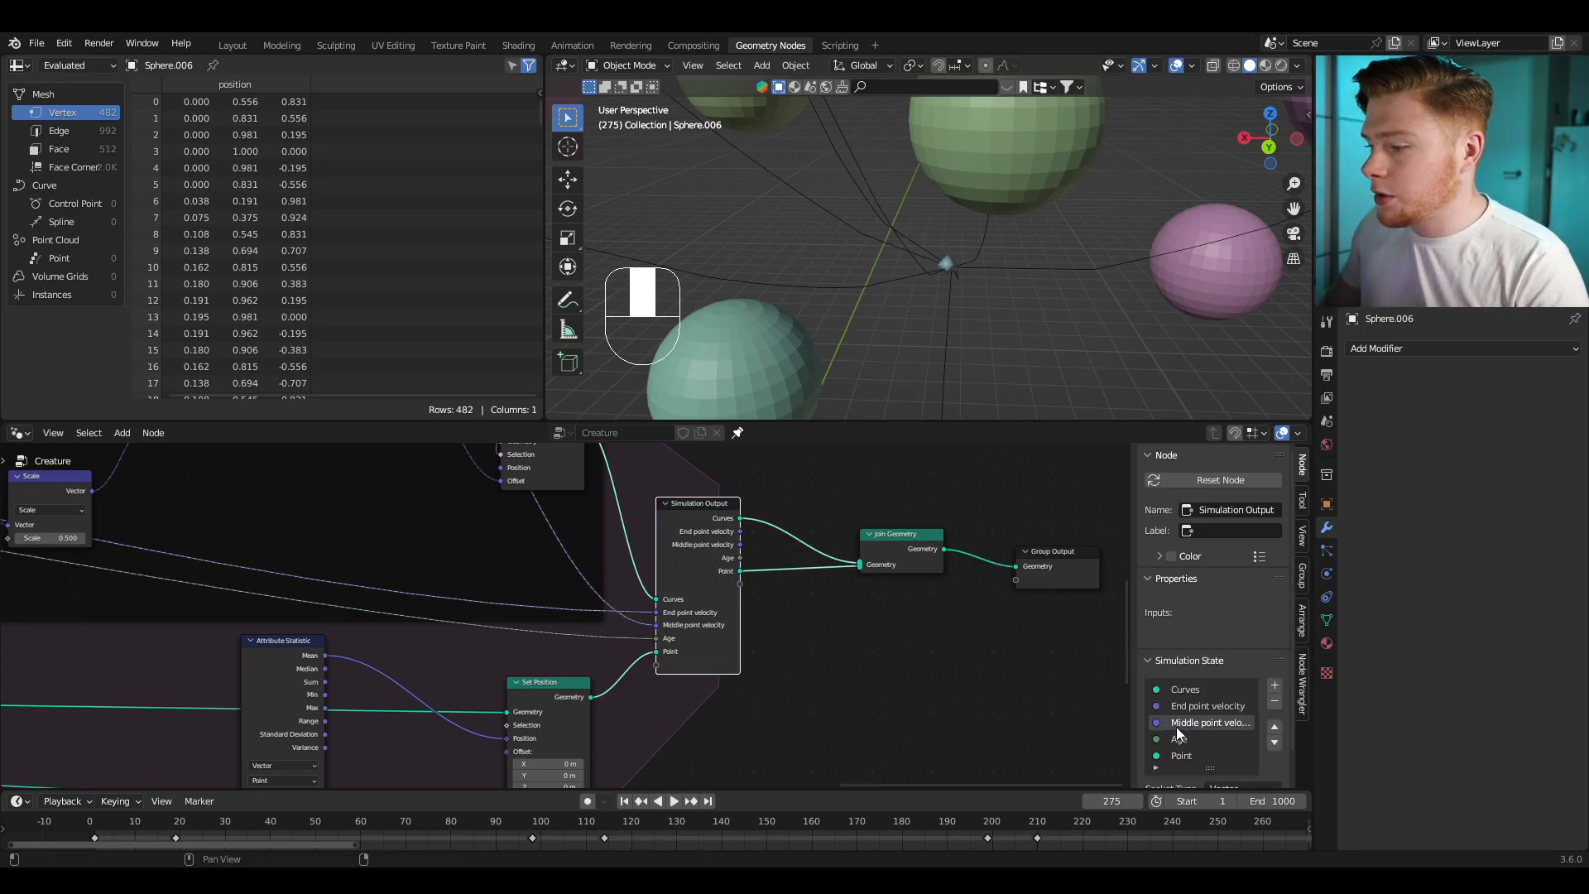
scroll(1176, 727, "down", 2)
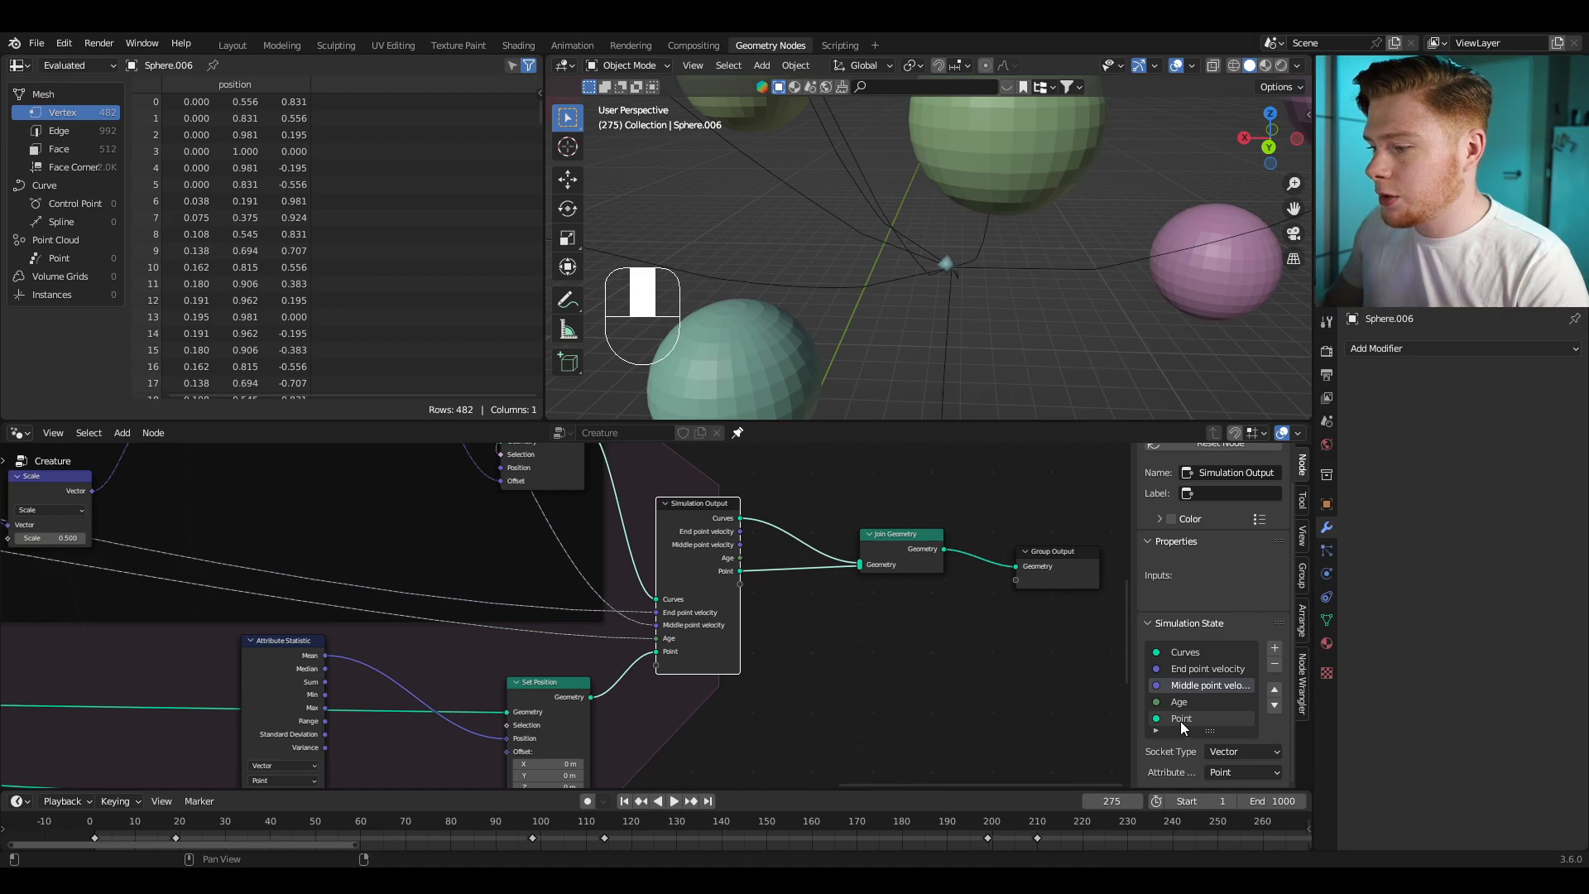
left_click(1181, 720)
scroll(1181, 722, "up", 1)
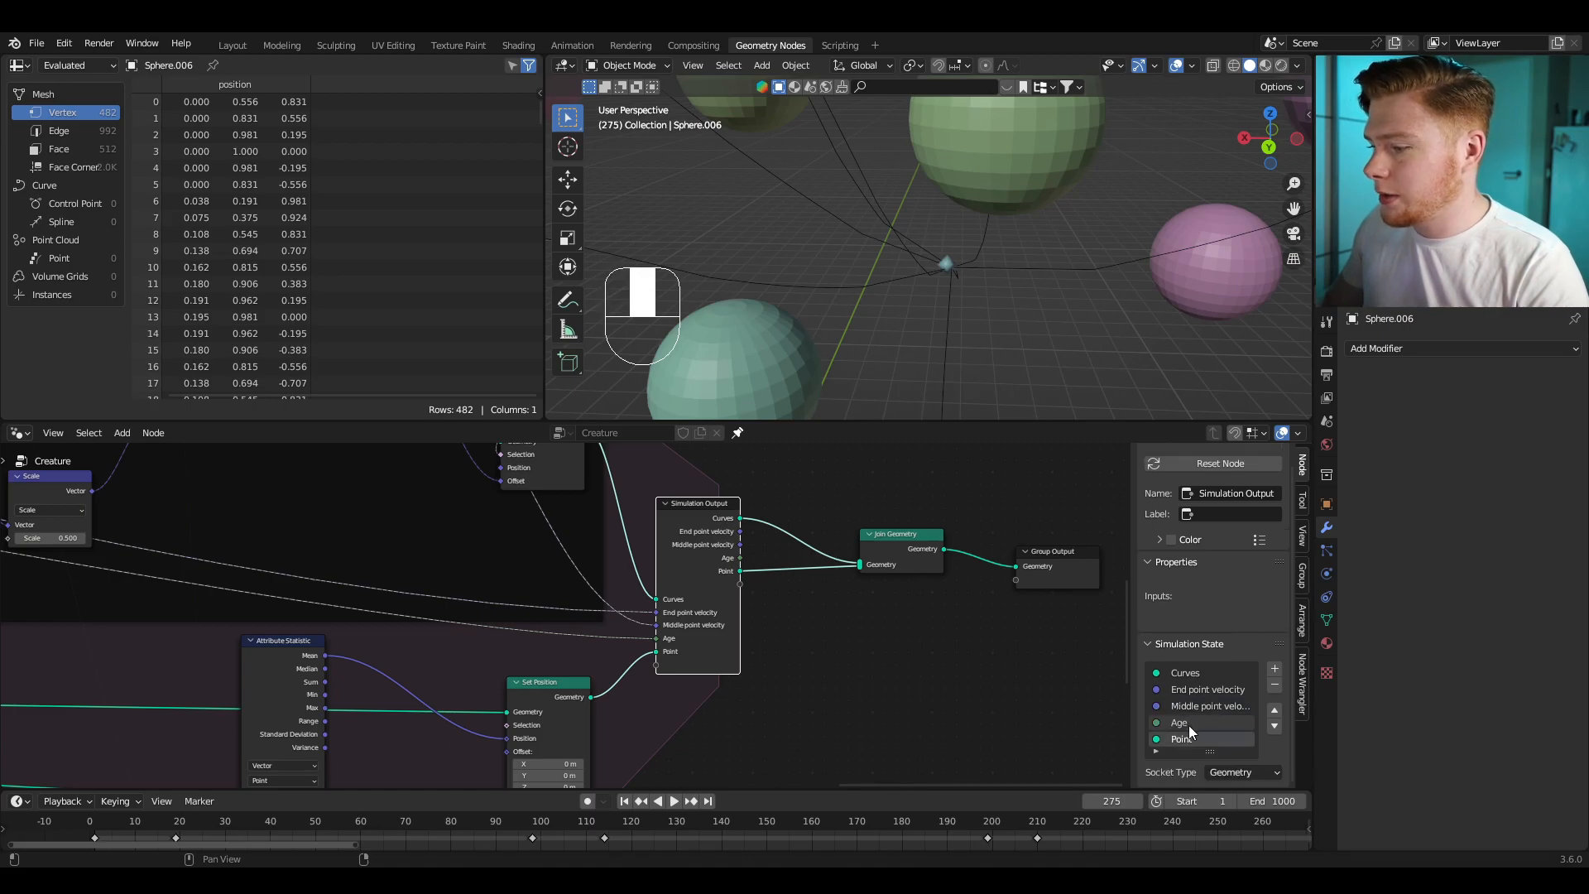
left_click(1275, 669)
type("Ce")
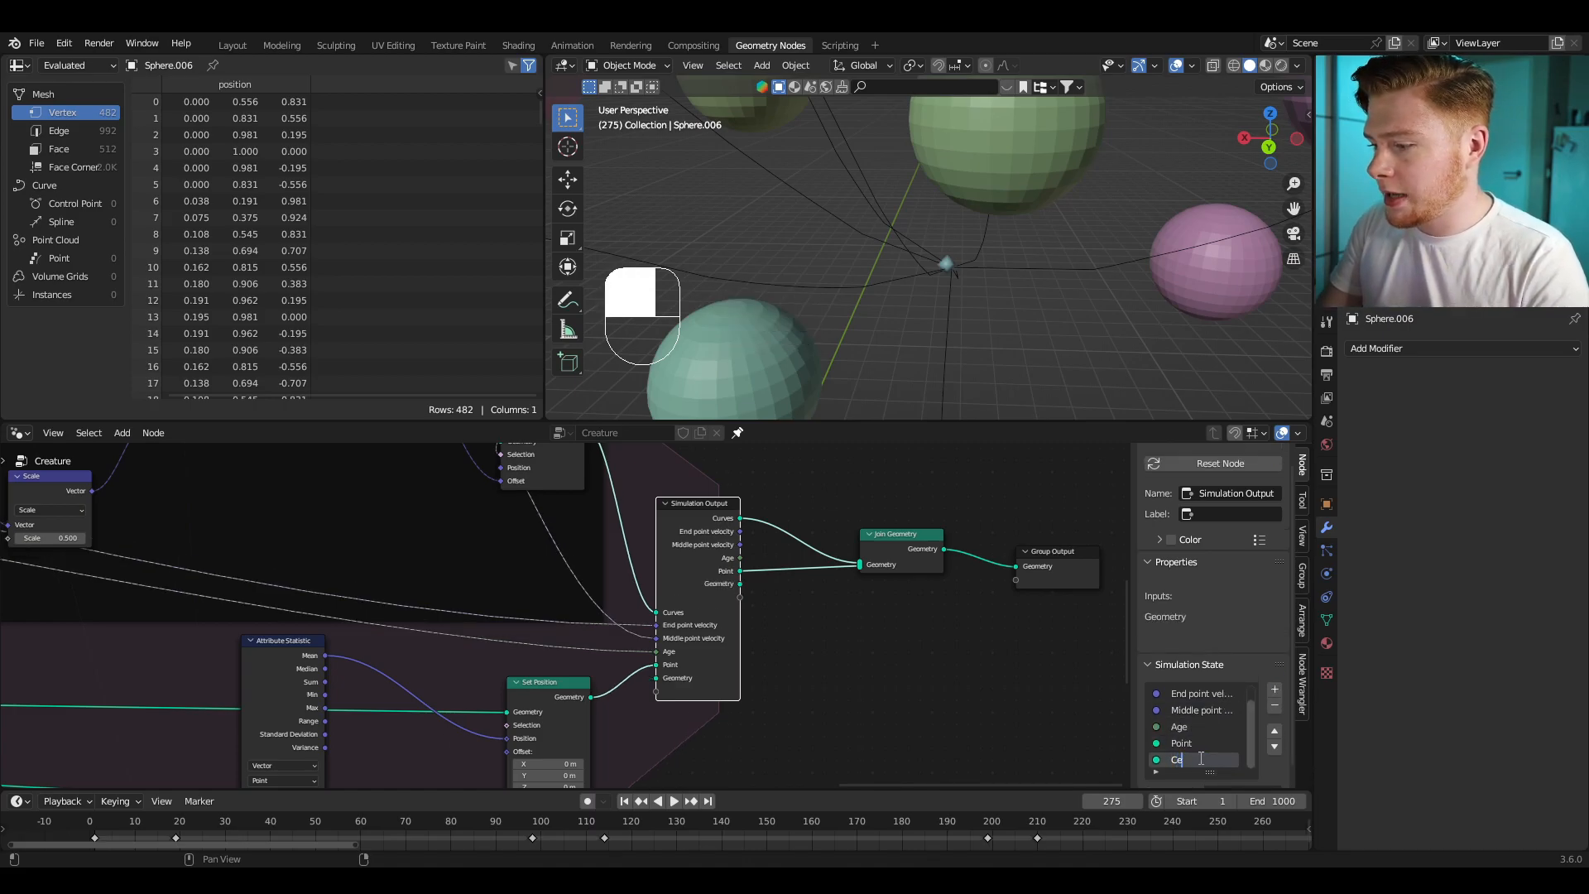
type("ntre point ve")
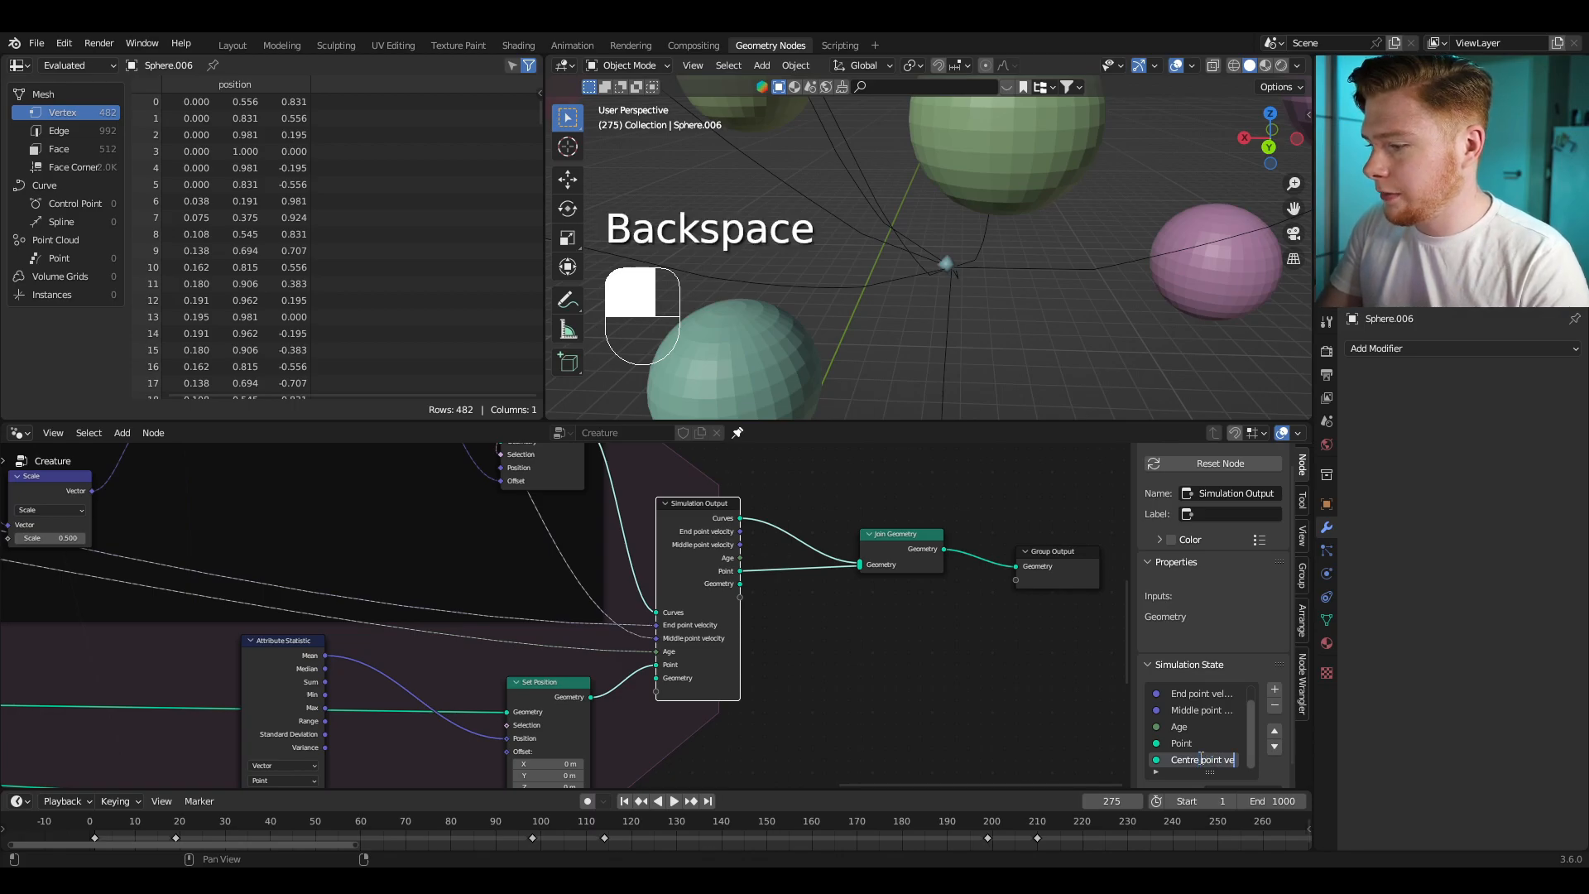
type("locity")
key("Return")
left_click(1220, 771)
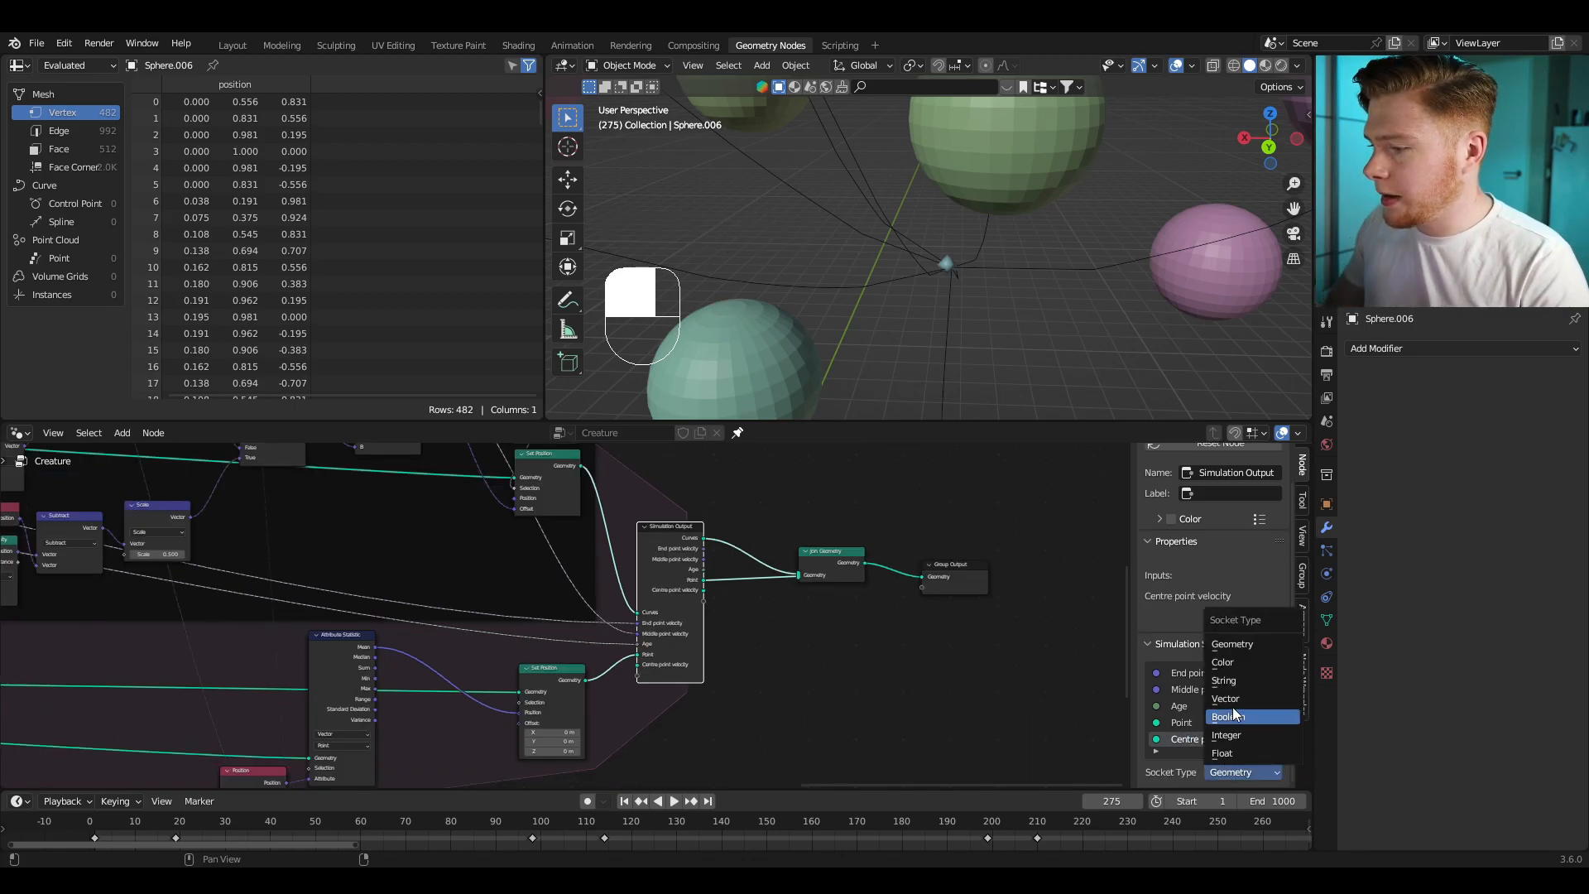
left_click(1234, 700)
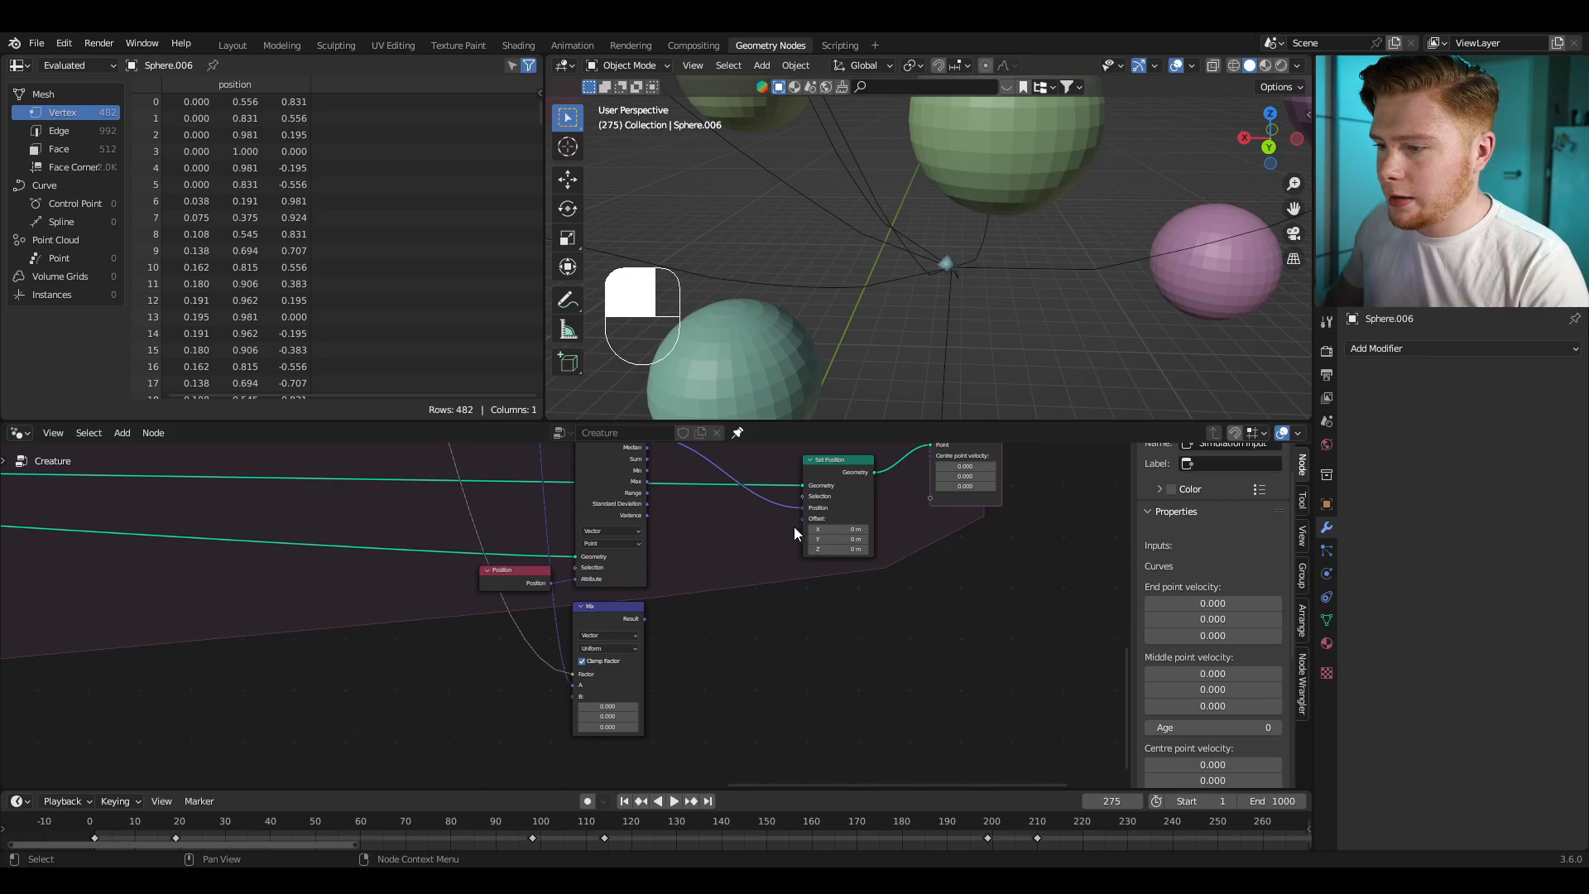
Step: Link Simulation Input's Centre point velocity to Set Position's Offset, and branch it through a reroute into Simulation Output's Centre point velocity
left_click_drag(803, 521, 311, 559)
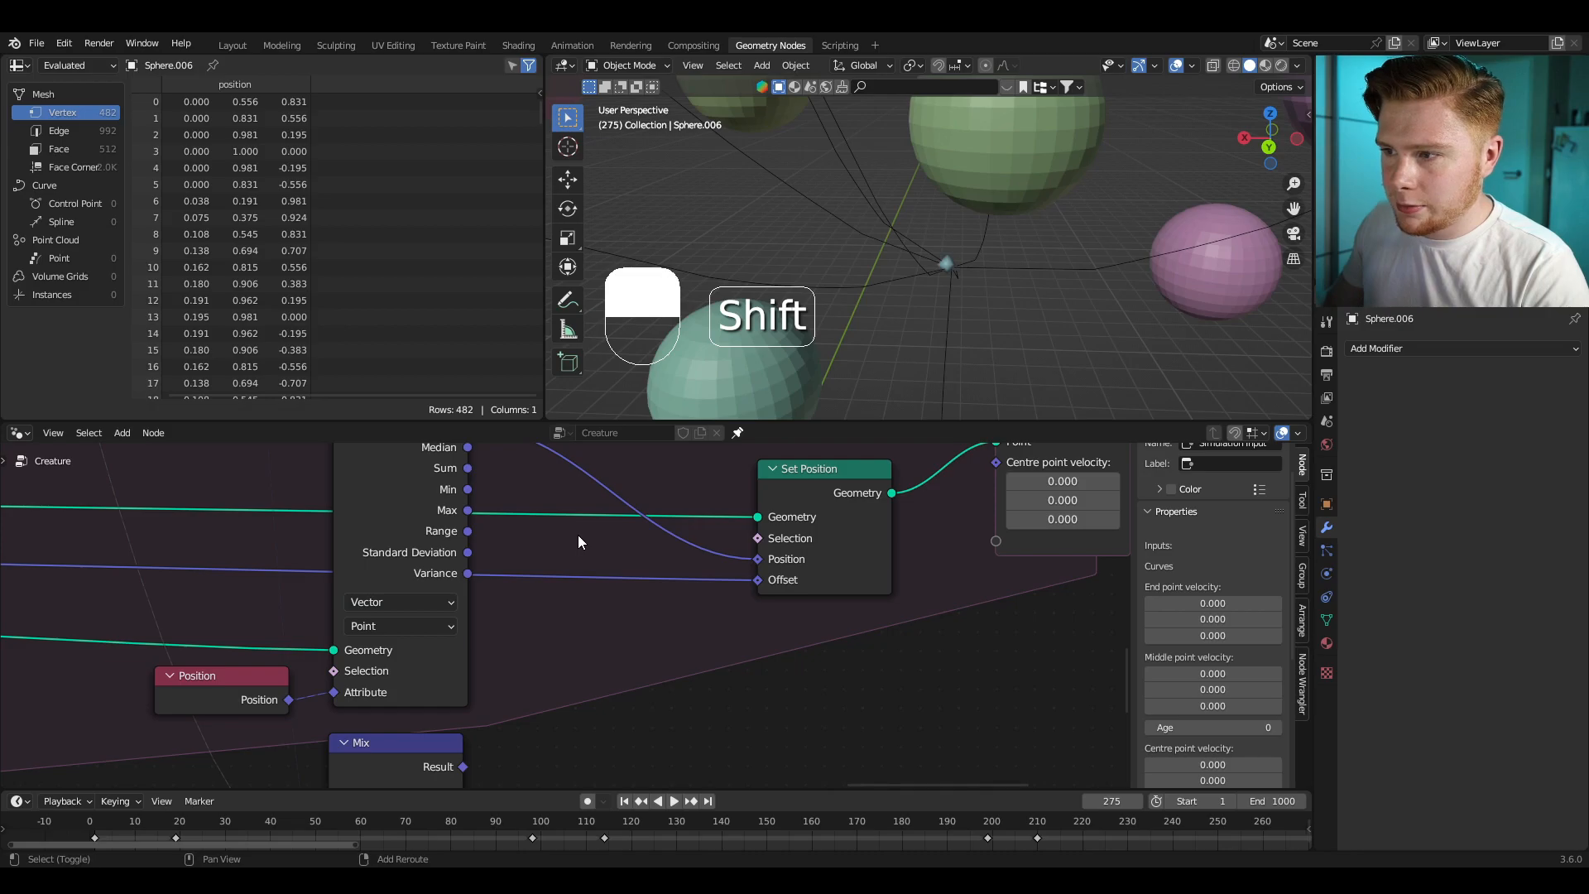
right_click_drag(578, 538, 584, 600, "shift")
middle_click_drag(606, 634, 527, 683)
key("g")
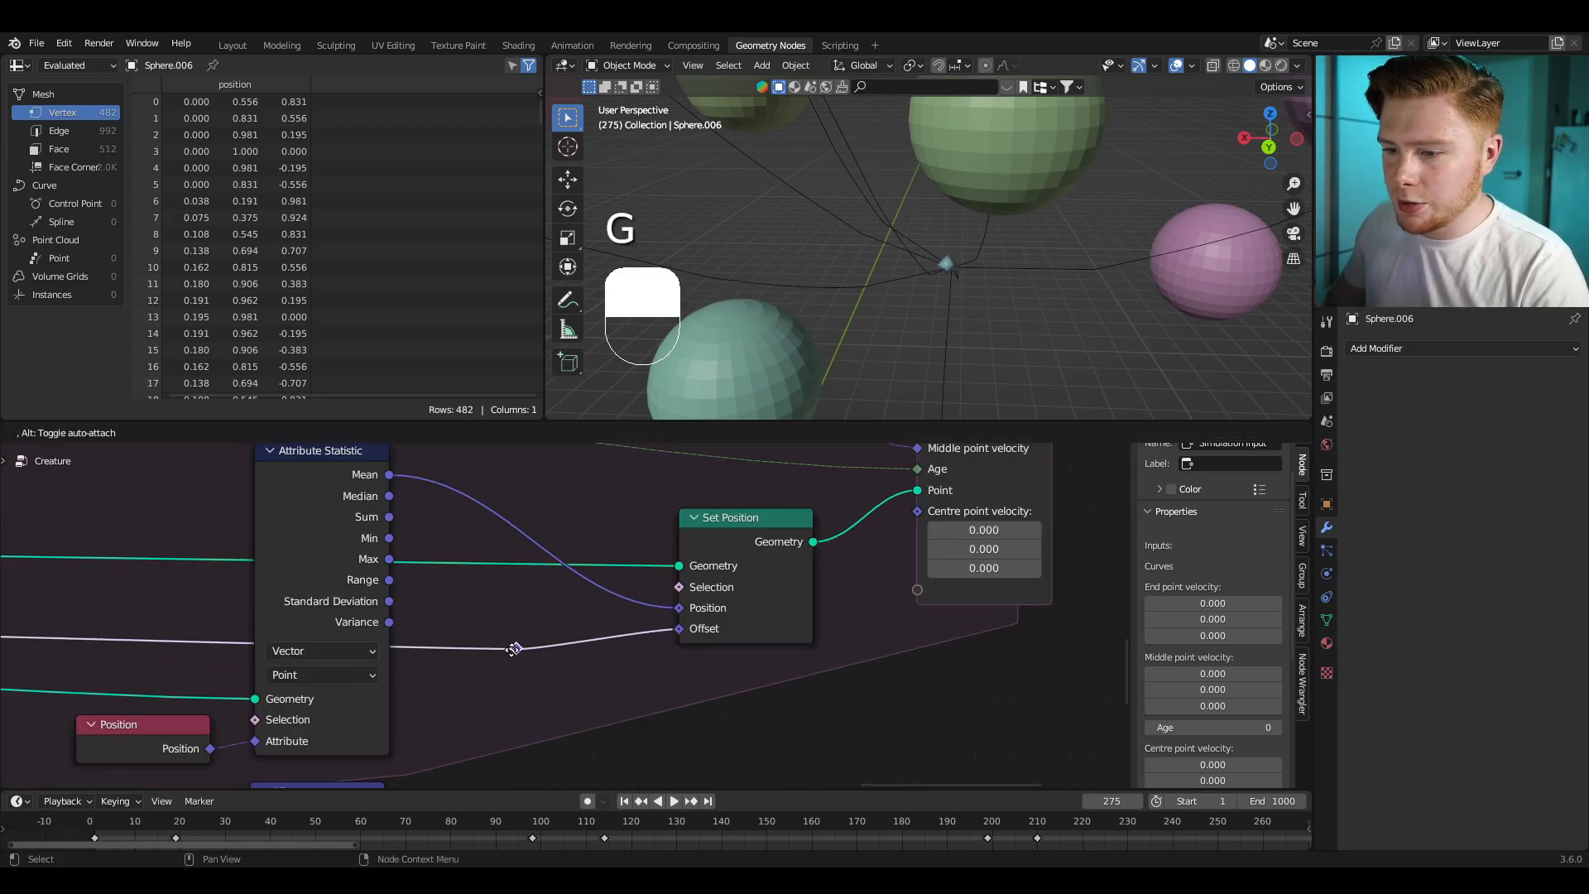
left_click(496, 631)
left_click_drag(503, 628, 927, 515)
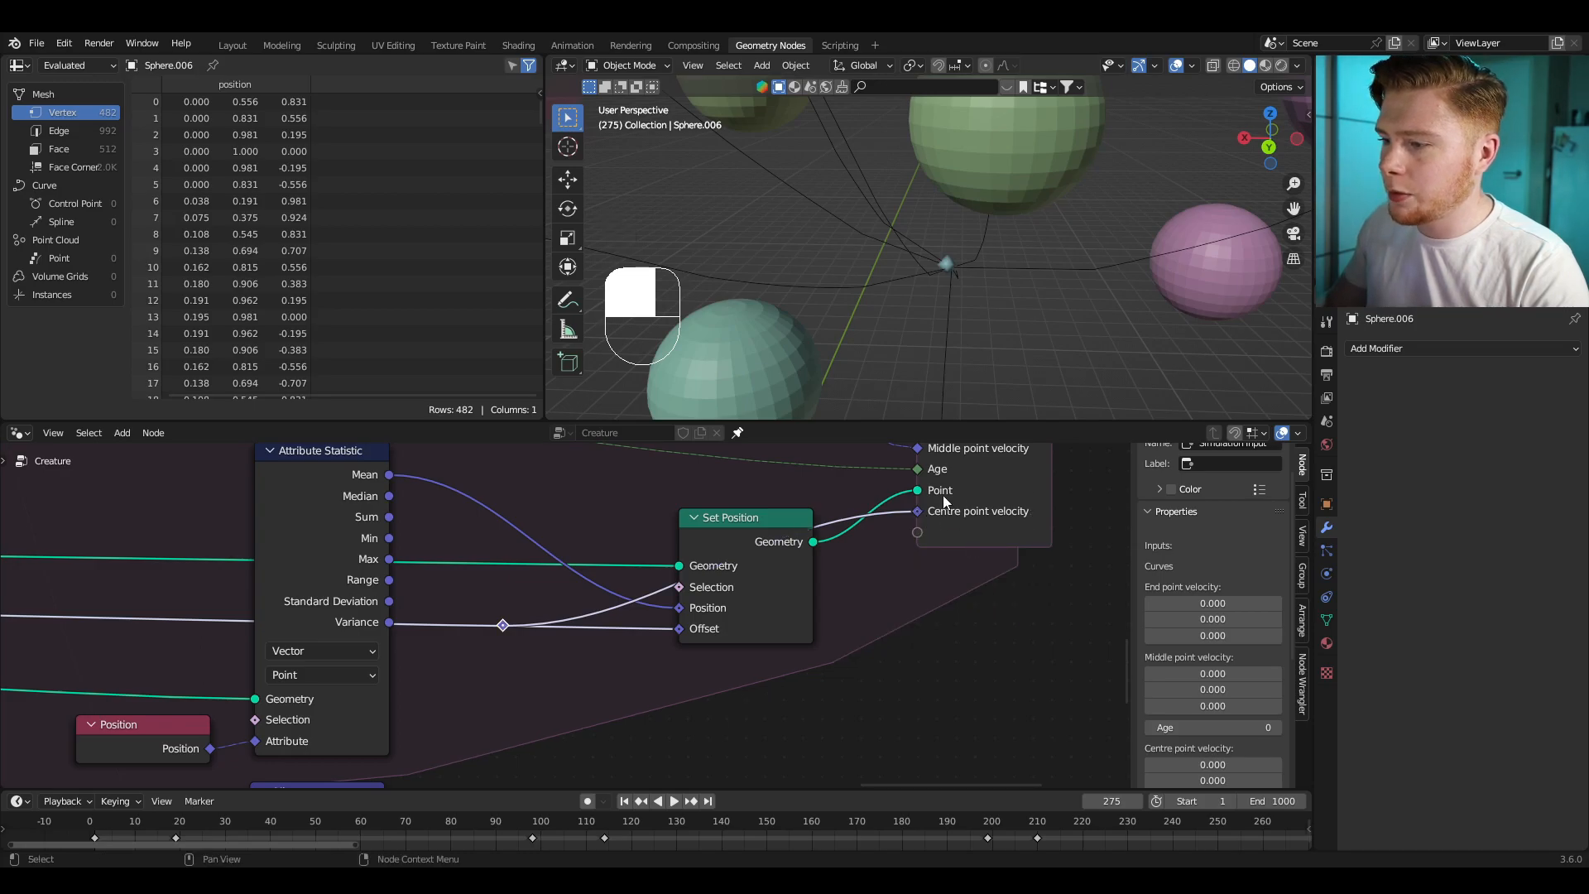
Step: Rearrange the duplicated Mix, Position and Attribute Statistic nodes to clear space around the centre point velocity link
left_click(565, 677)
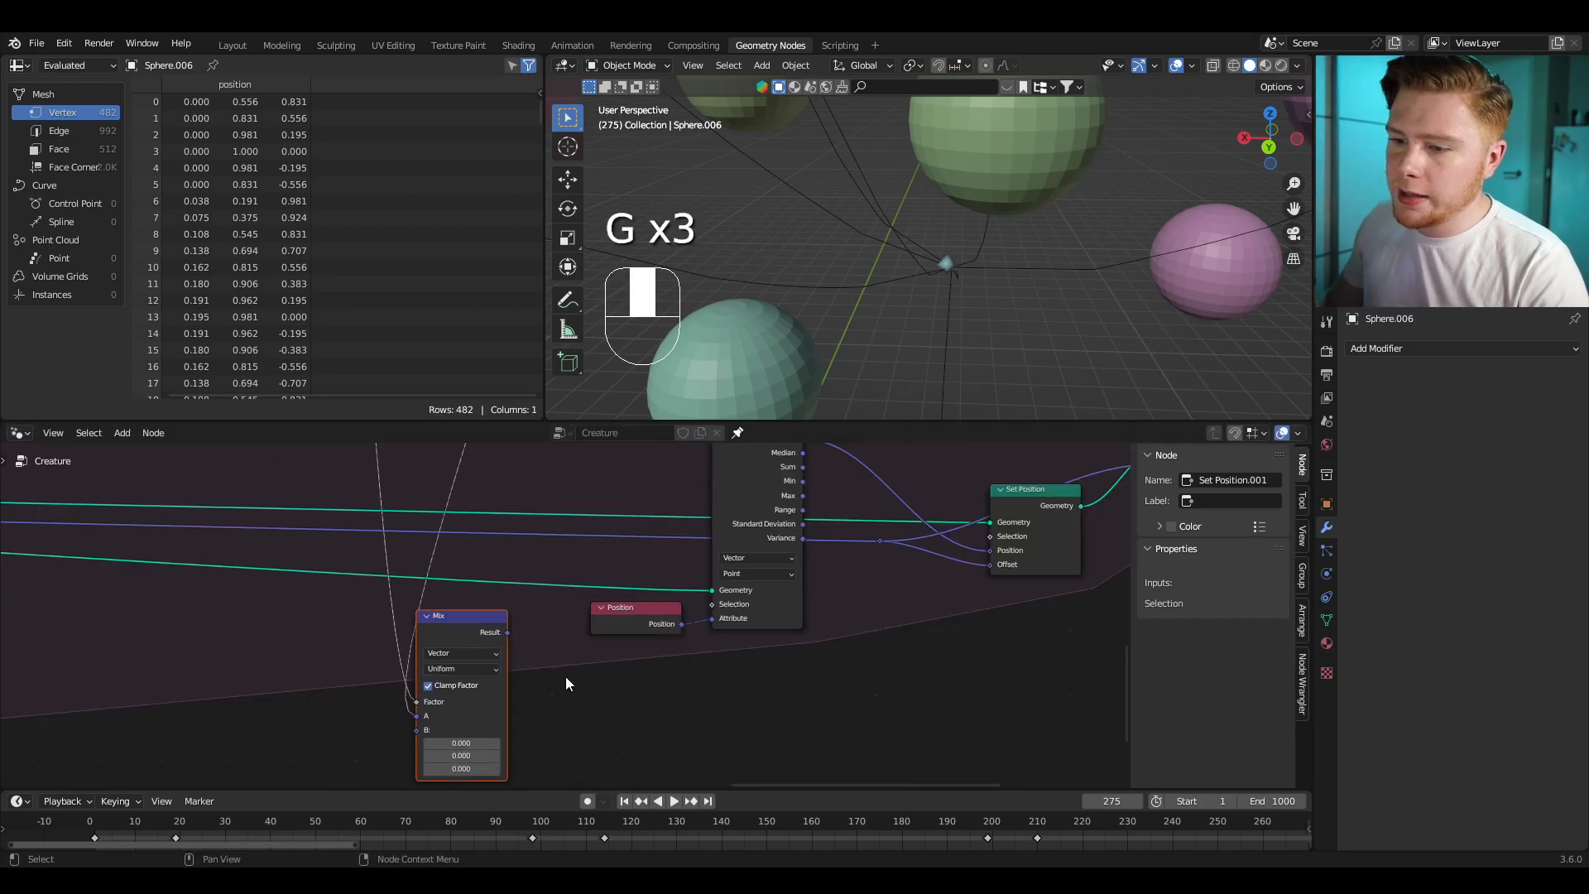
middle_click_drag(645, 631, 550, 716)
left_click_drag(556, 558, 687, 700)
key("g")
left_click(682, 570)
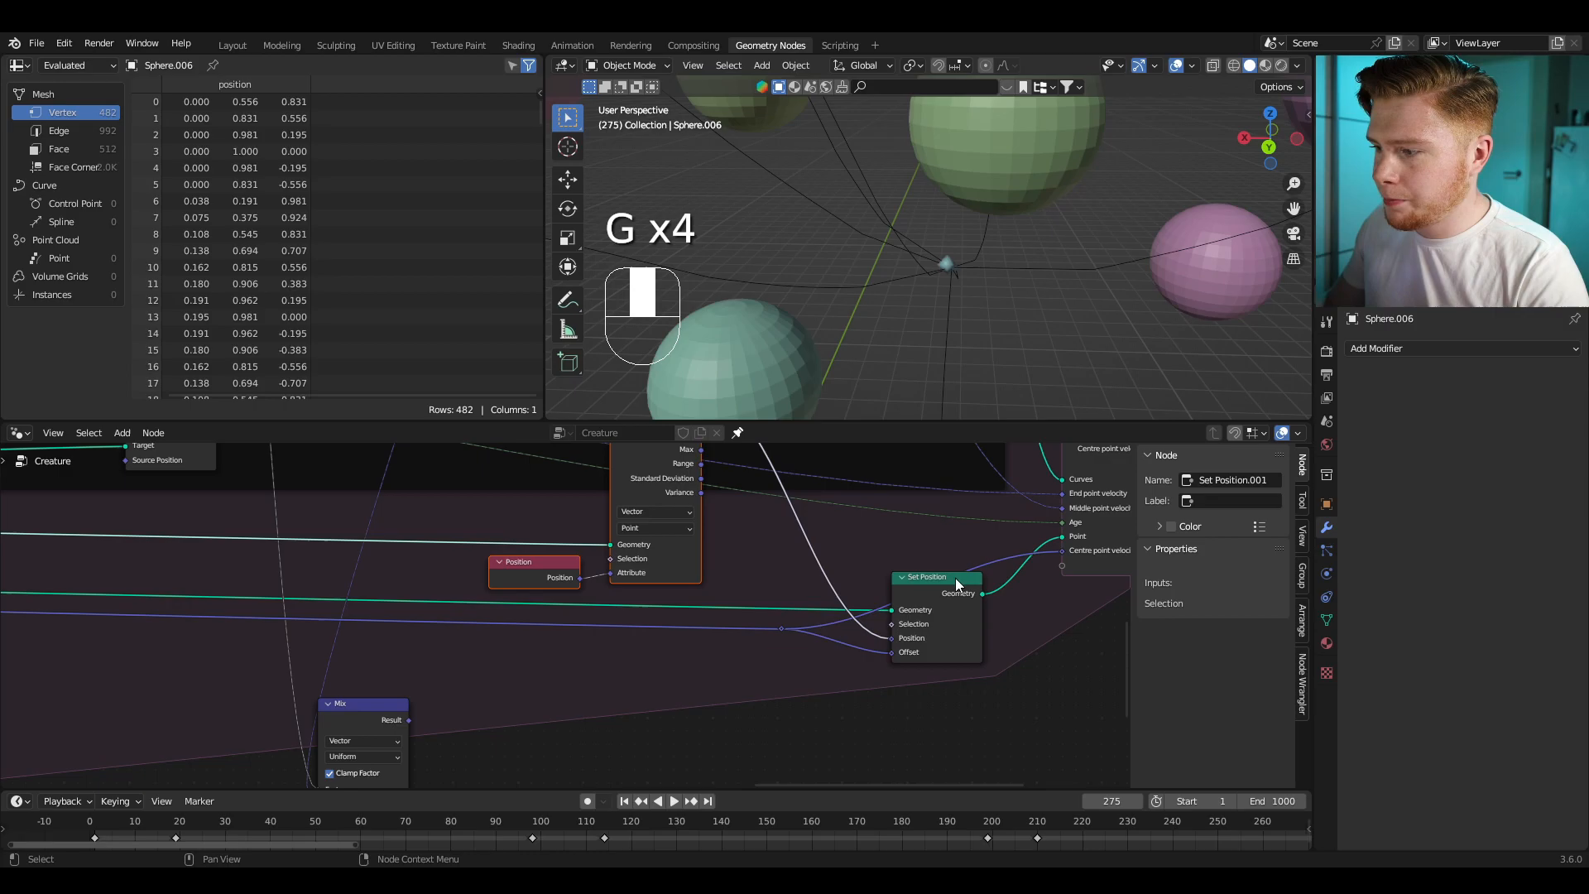
middle_click_drag(1097, 549, 1070, 550)
Step: Insert a Vector Math Add node on the centre point velocity link and feed the duplicated Mix's Result into its second vector
middle_click_drag(434, 725, 622, 585)
scroll(618, 673, "up", 2)
key("shift+a")
type("vm")
key("Return")
left_click(783, 559)
left_click_drag(500, 603, 726, 566)
left_click_drag(450, 600, 603, 585)
Step: Return to the start of the timeline and play the simulation, examining how the centre point moves among the spheres
scroll(566, 612, "down", 5)
left_click(93, 822)
key("space")
middle_click_drag(836, 365, 914, 349)
scroll(968, 305, "up", 3)
scroll(914, 349, "up", 2)
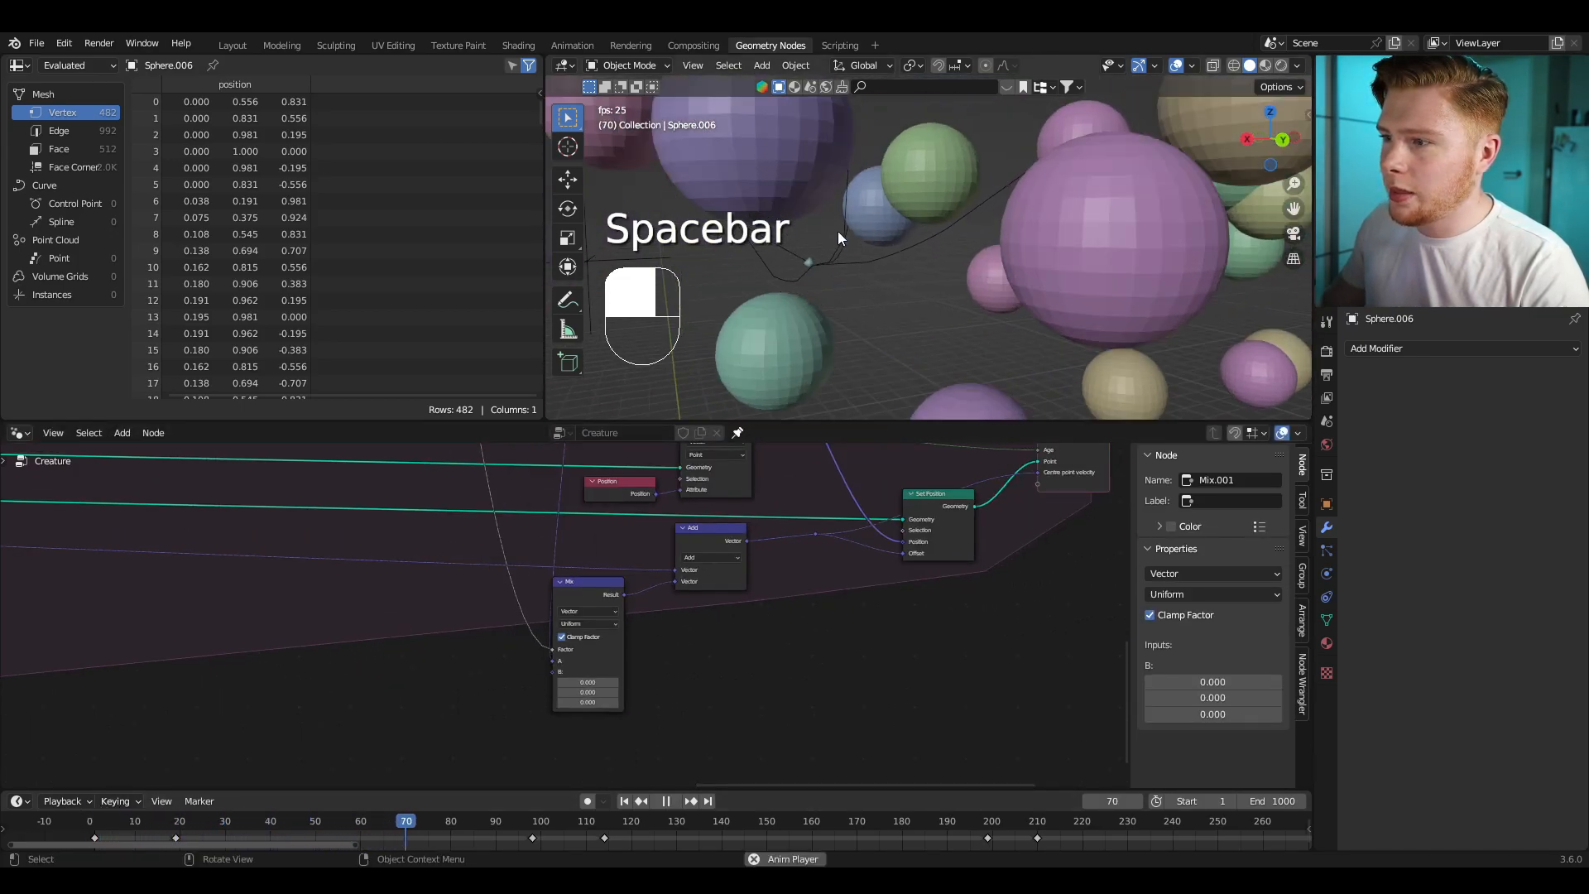
middle_click_drag(838, 231, 913, 260, "shift")
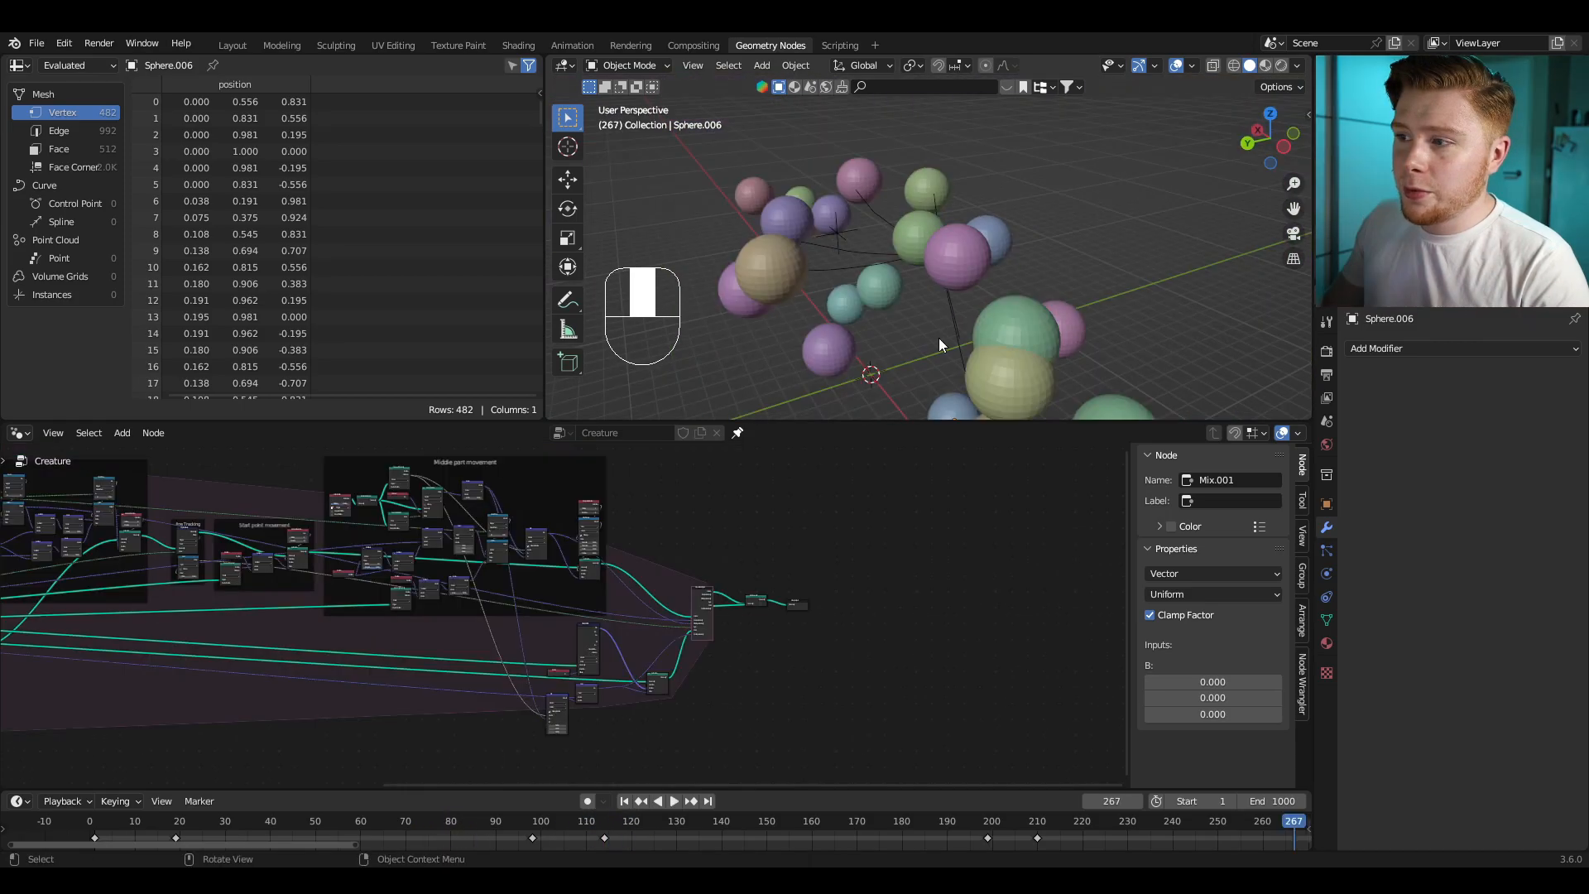
middle_click_drag(940, 345, 910, 305)
middle_click_drag(818, 259, 985, 226)
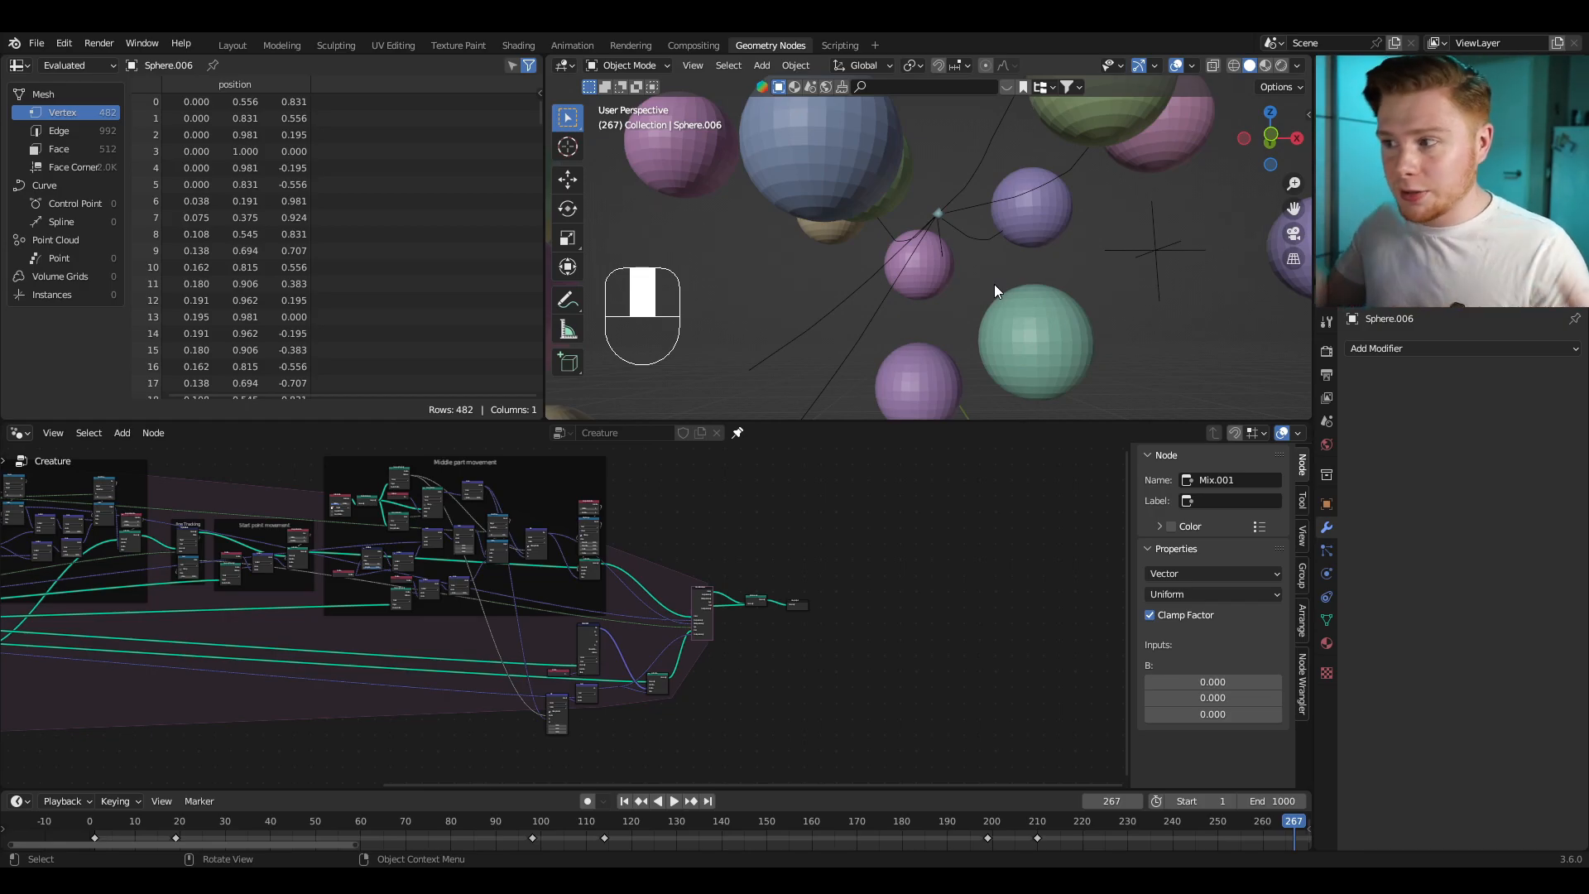
Step: Move the Join Geometry and Group Output nodes farther from Simulation Output to make room between them
scroll(925, 493, "up", 6)
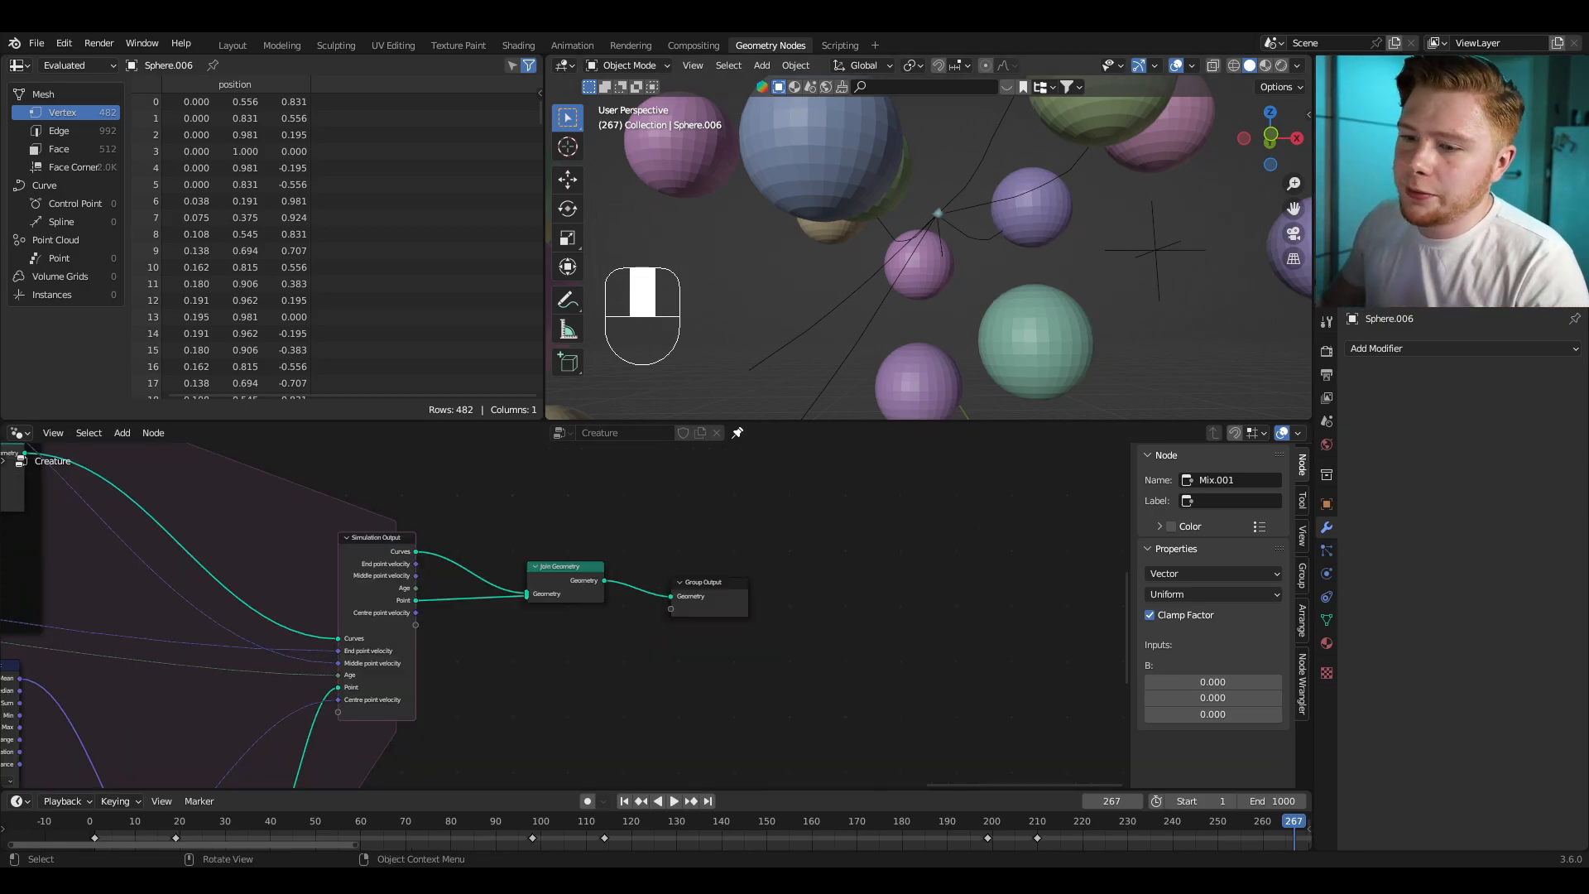
middle_click_drag(877, 331, 888, 245)
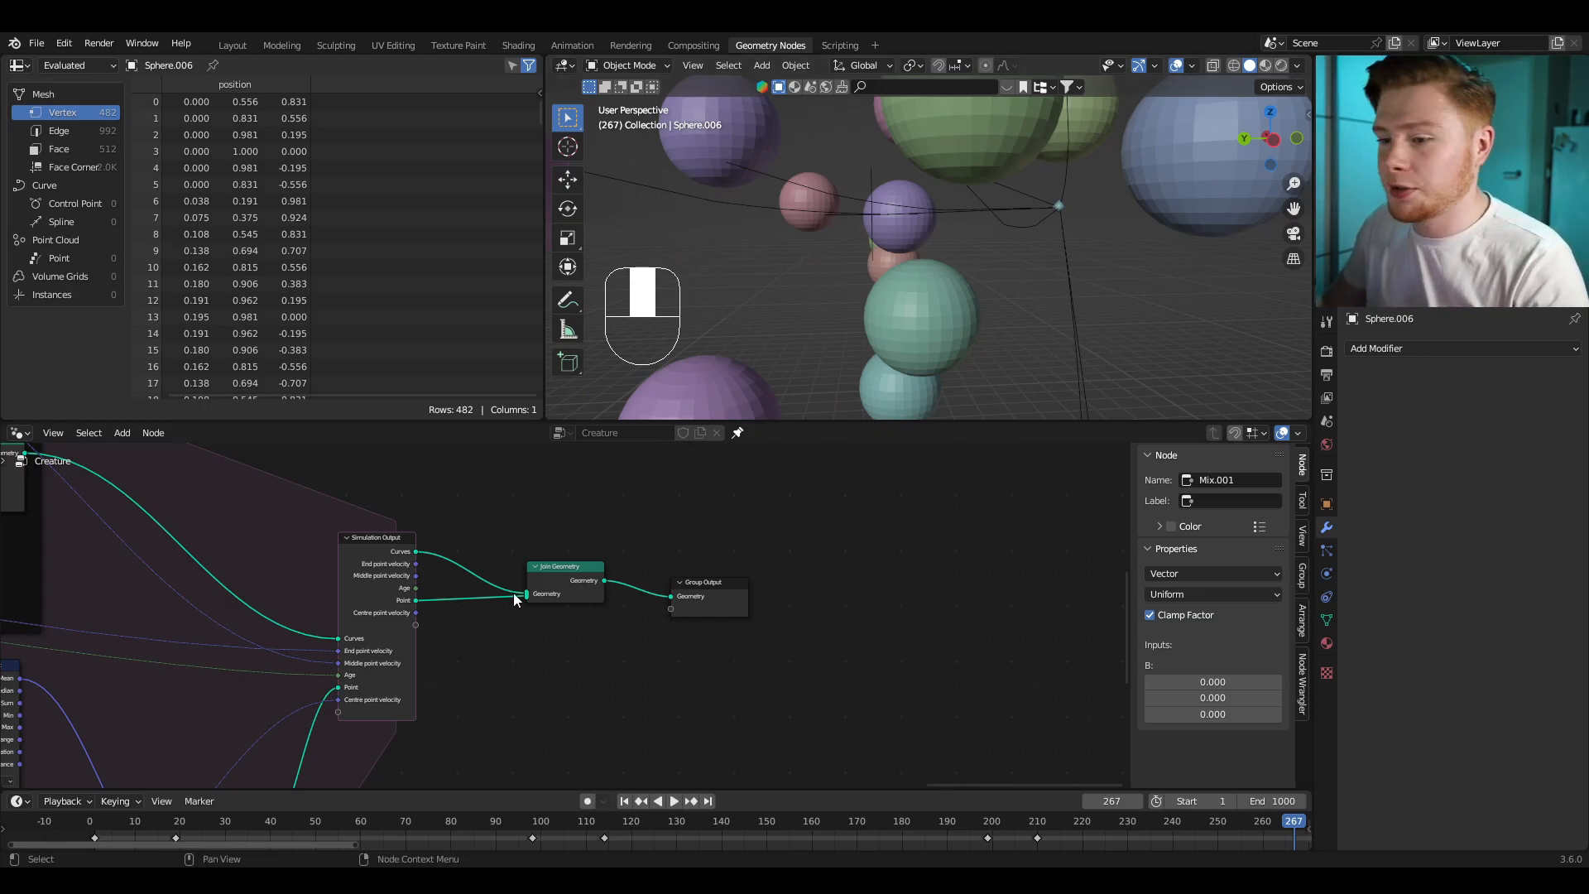
left_click_drag(527, 514, 574, 643)
key("g")
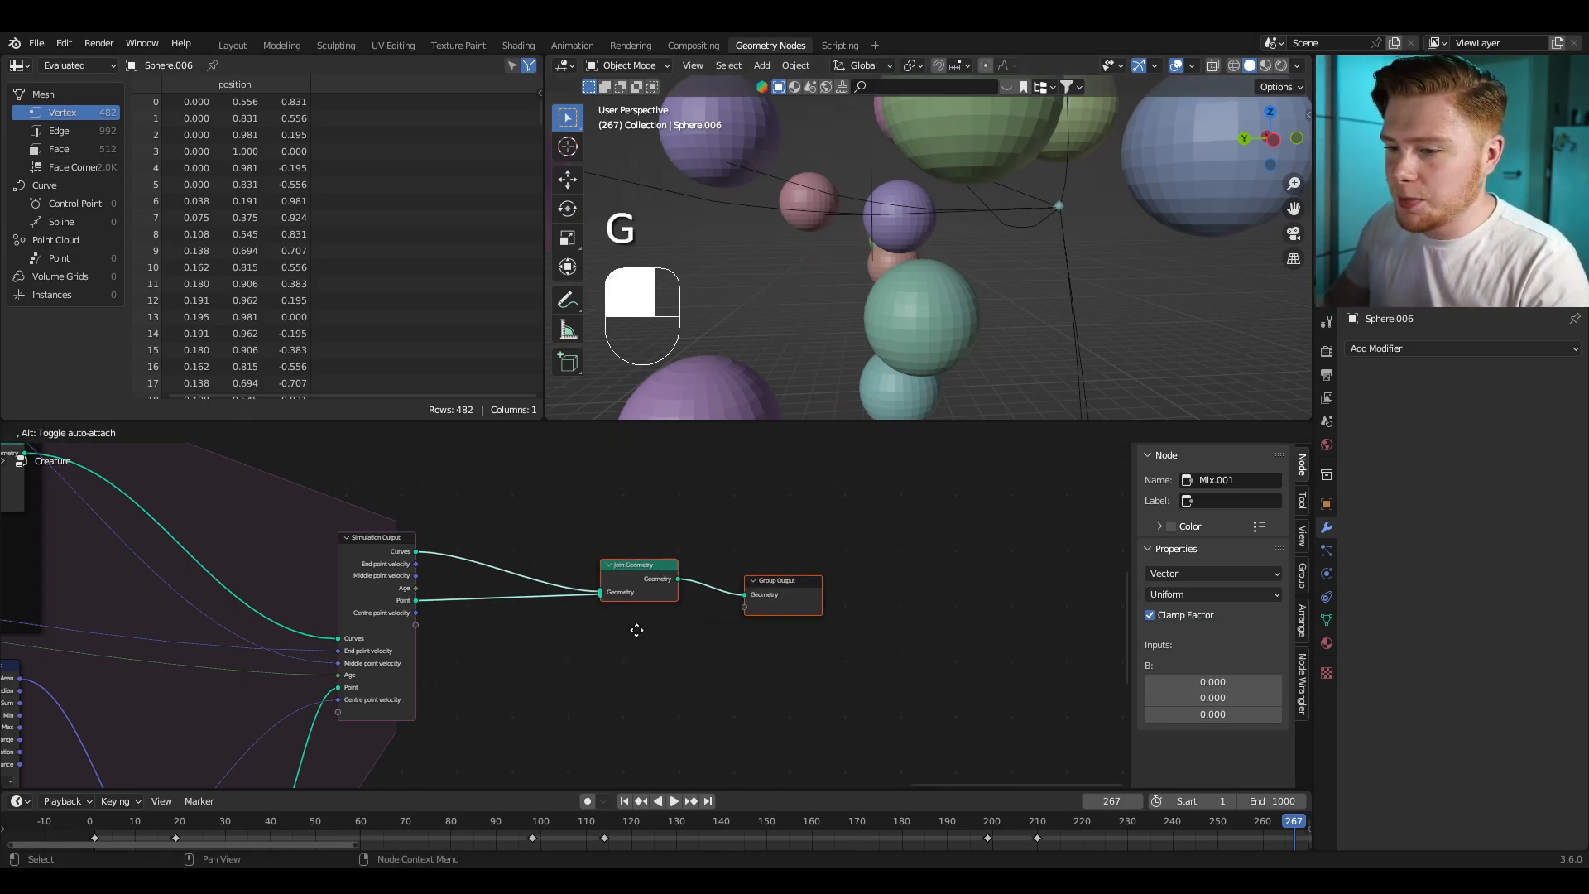
left_click(911, 640)
Step: Add a Curve to Mesh node and route Simulation Output's Curves through it into Join Geometry, replacing the direct link
scroll(654, 538, "up", 2)
key("shift+a")
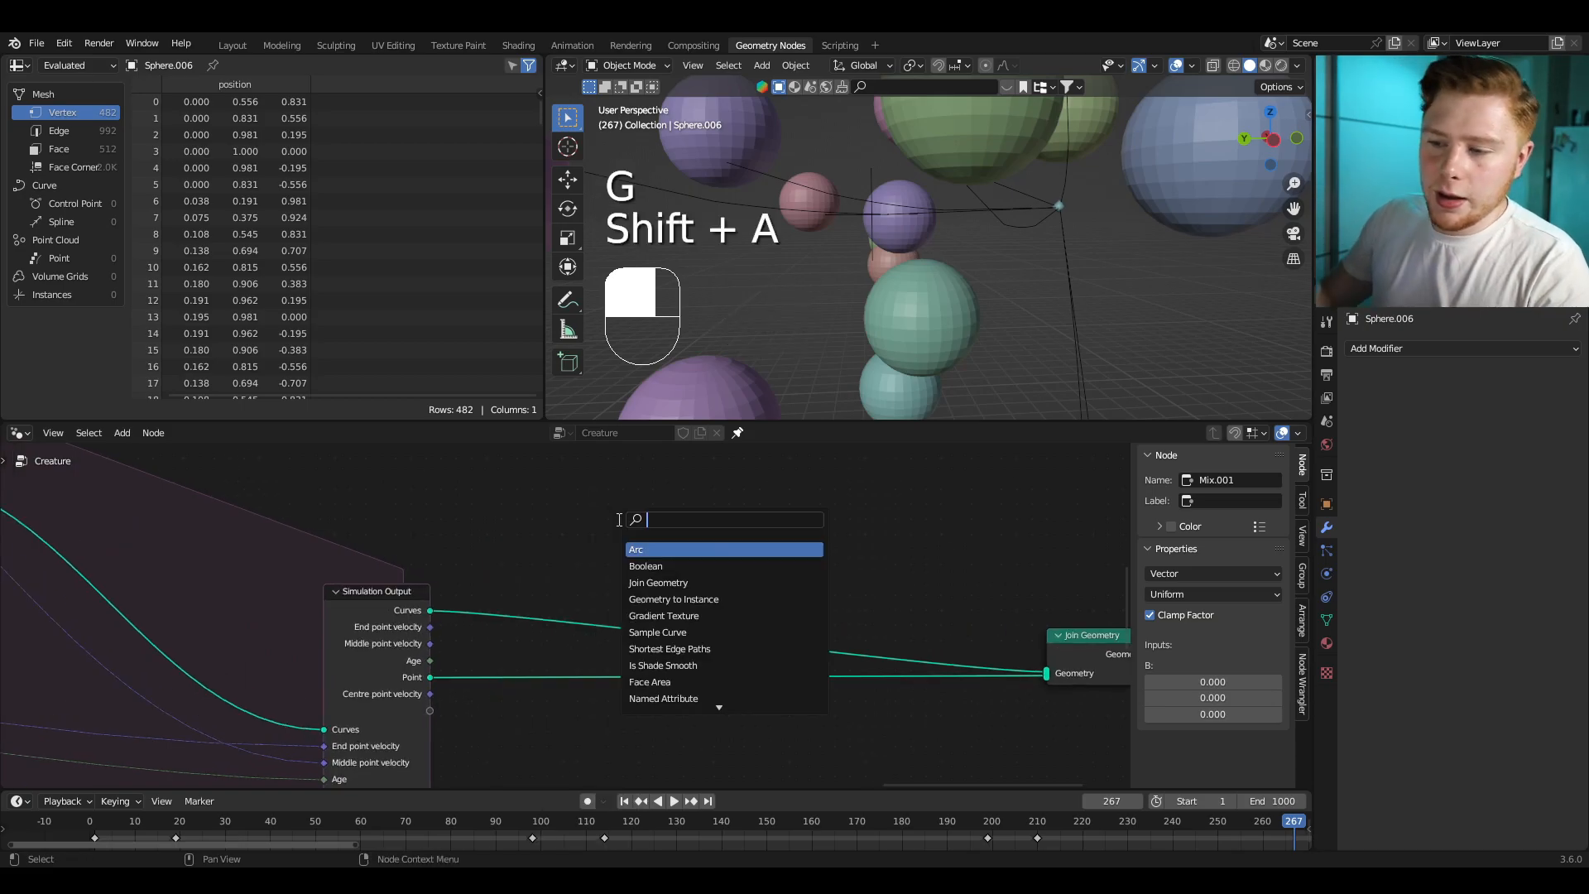
type("curve to")
key("Return")
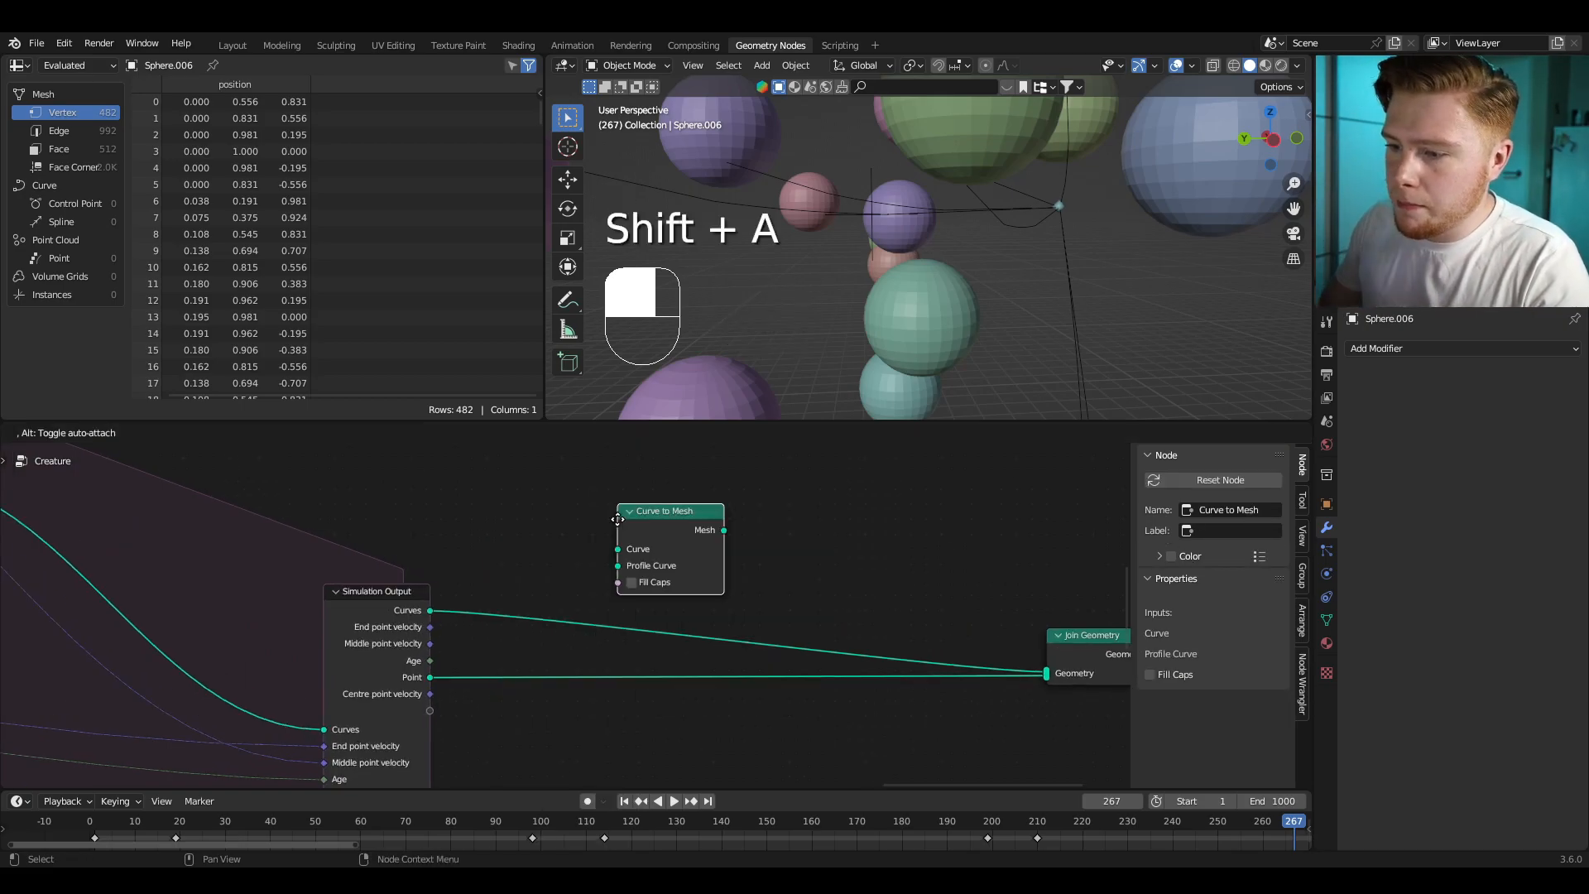
left_click(622, 519)
left_click_drag(431, 611, 625, 553)
middle_click_drag(824, 594, 604, 572)
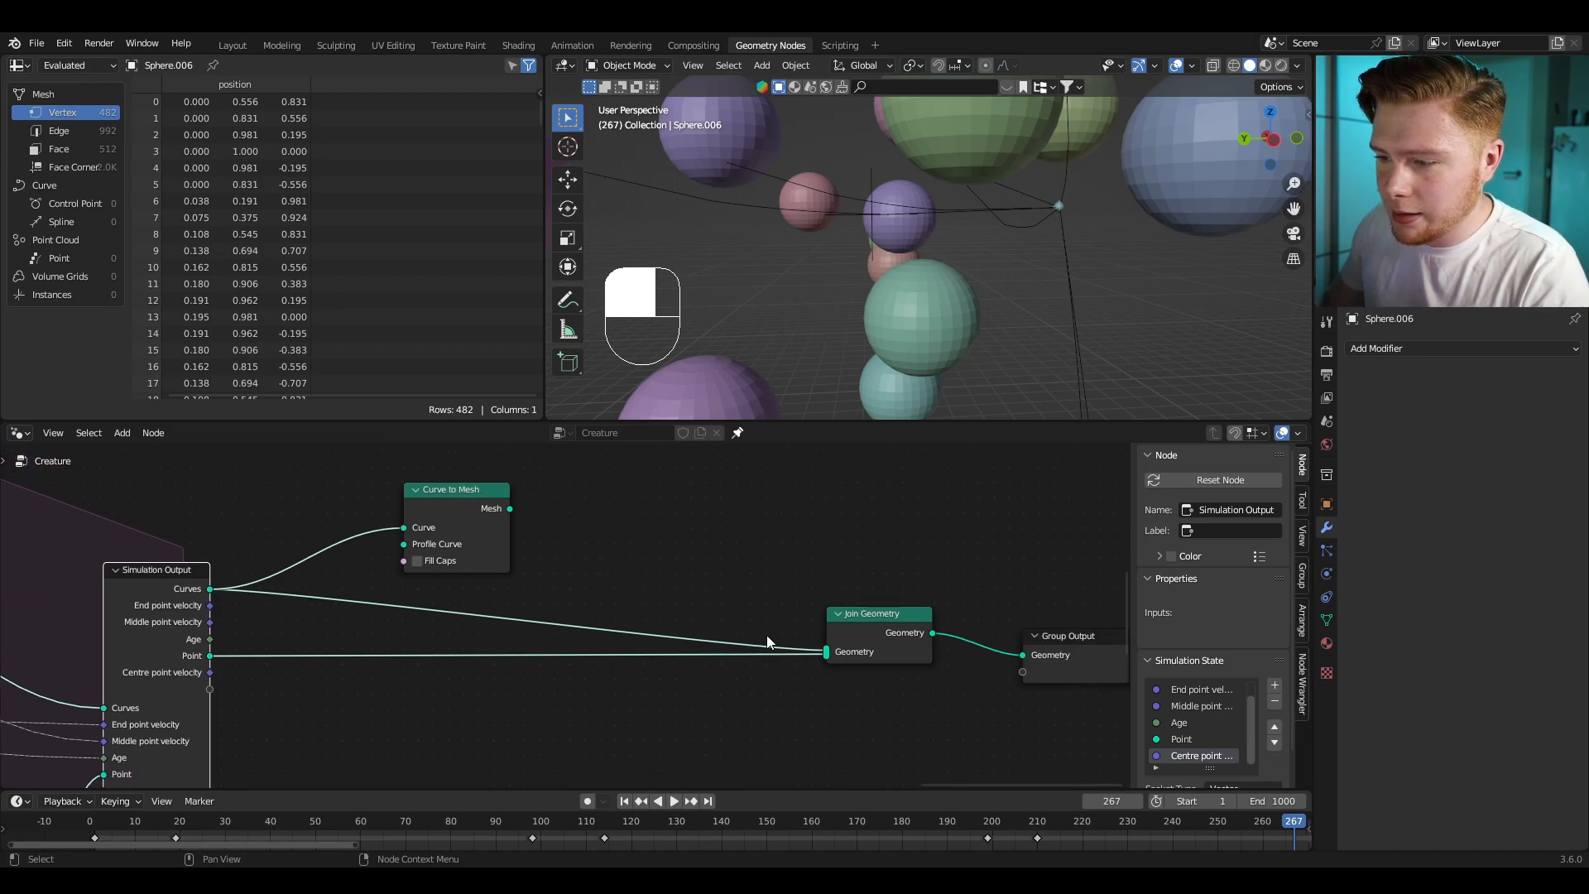
left_click_drag(828, 653, 684, 618)
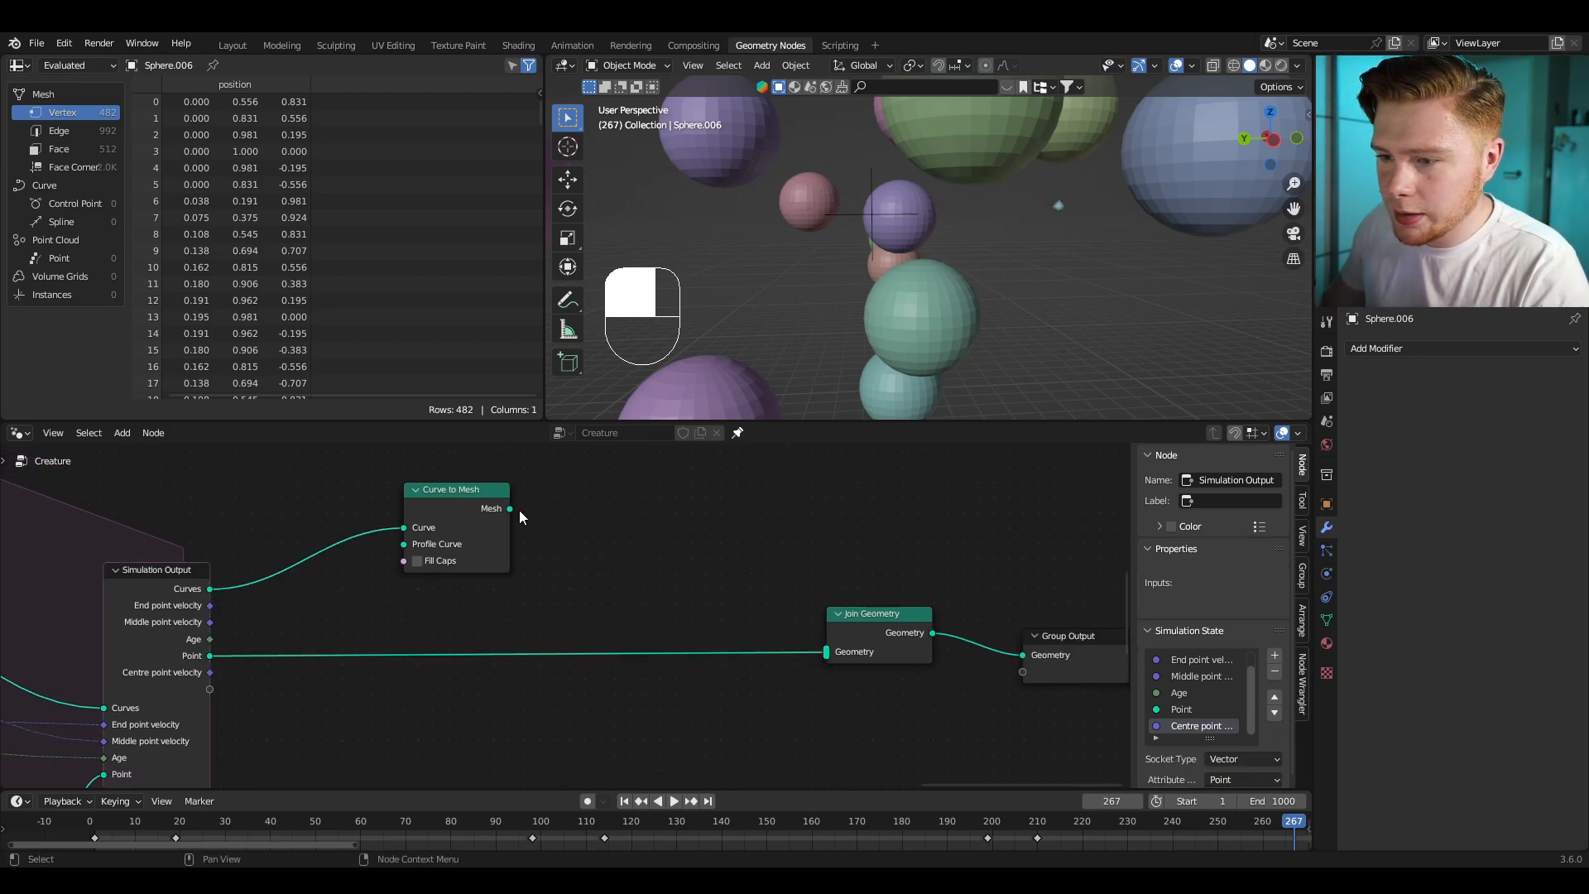
left_click_drag(518, 511, 826, 651)
left_click_drag(435, 495, 522, 528)
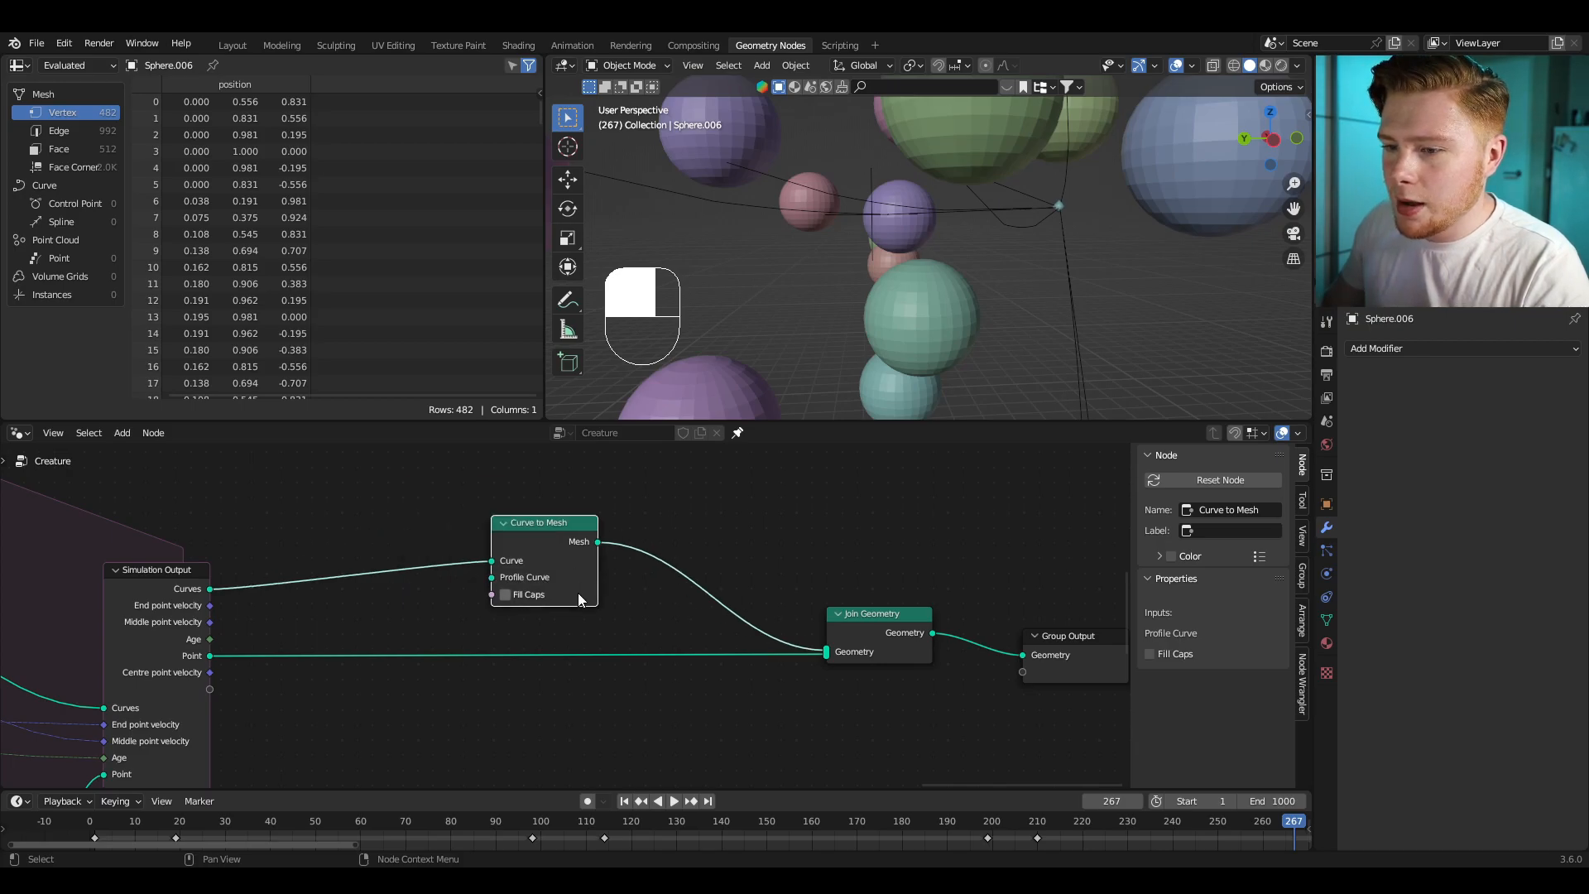
Step: Add a Curve Circle with resolution 16 and link it to Curve to Mesh's Profile Curve
key("shift+a")
type("cc")
left_click(538, 519)
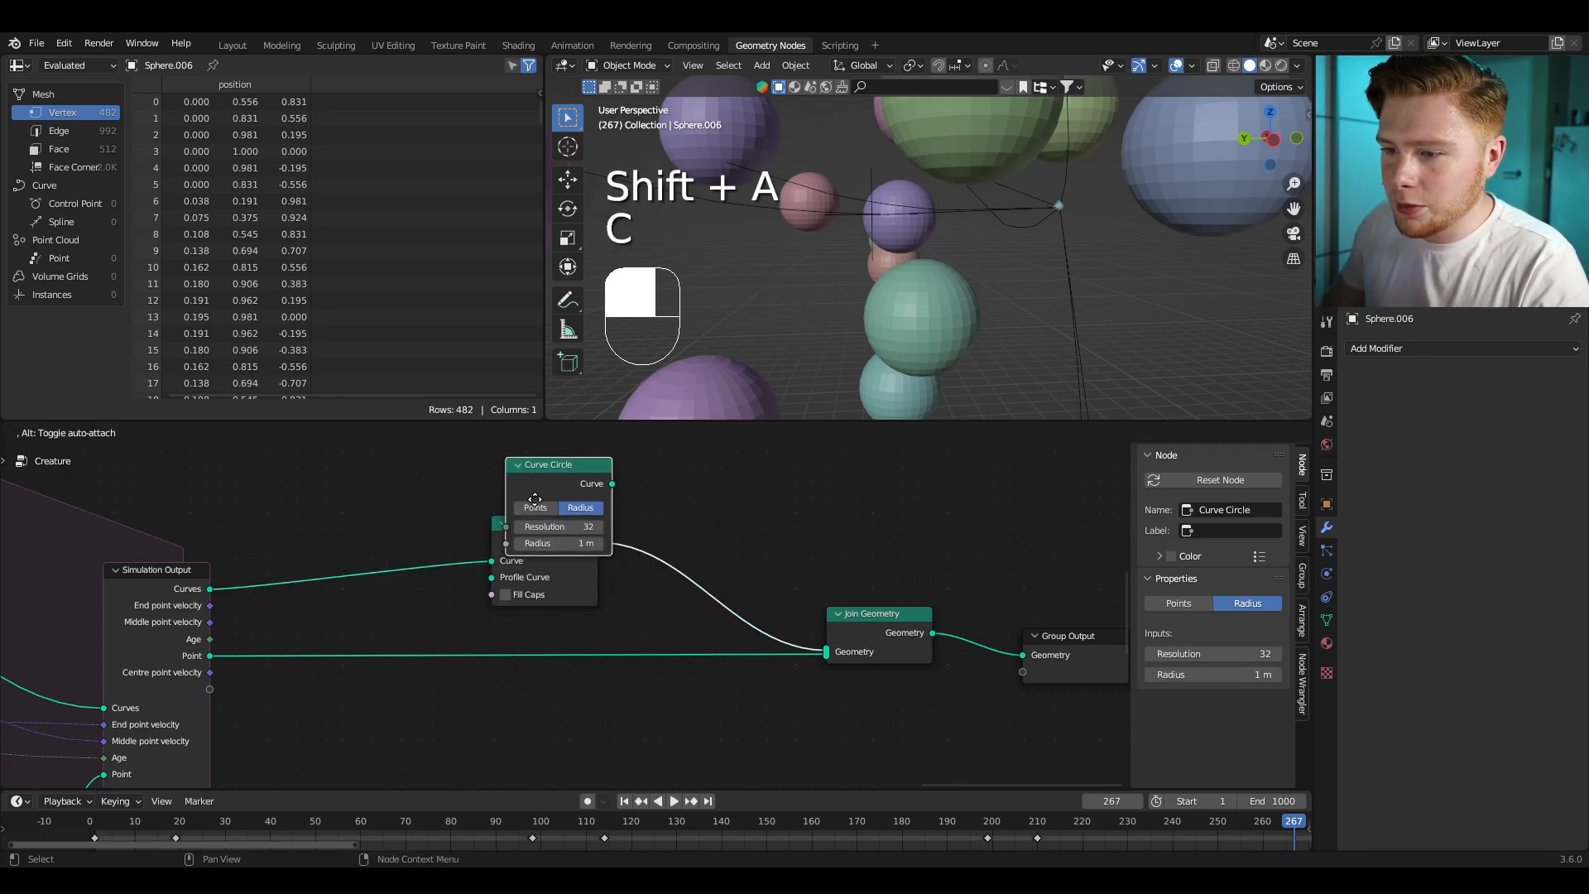
left_click(523, 509)
left_click_drag(601, 493, 493, 639)
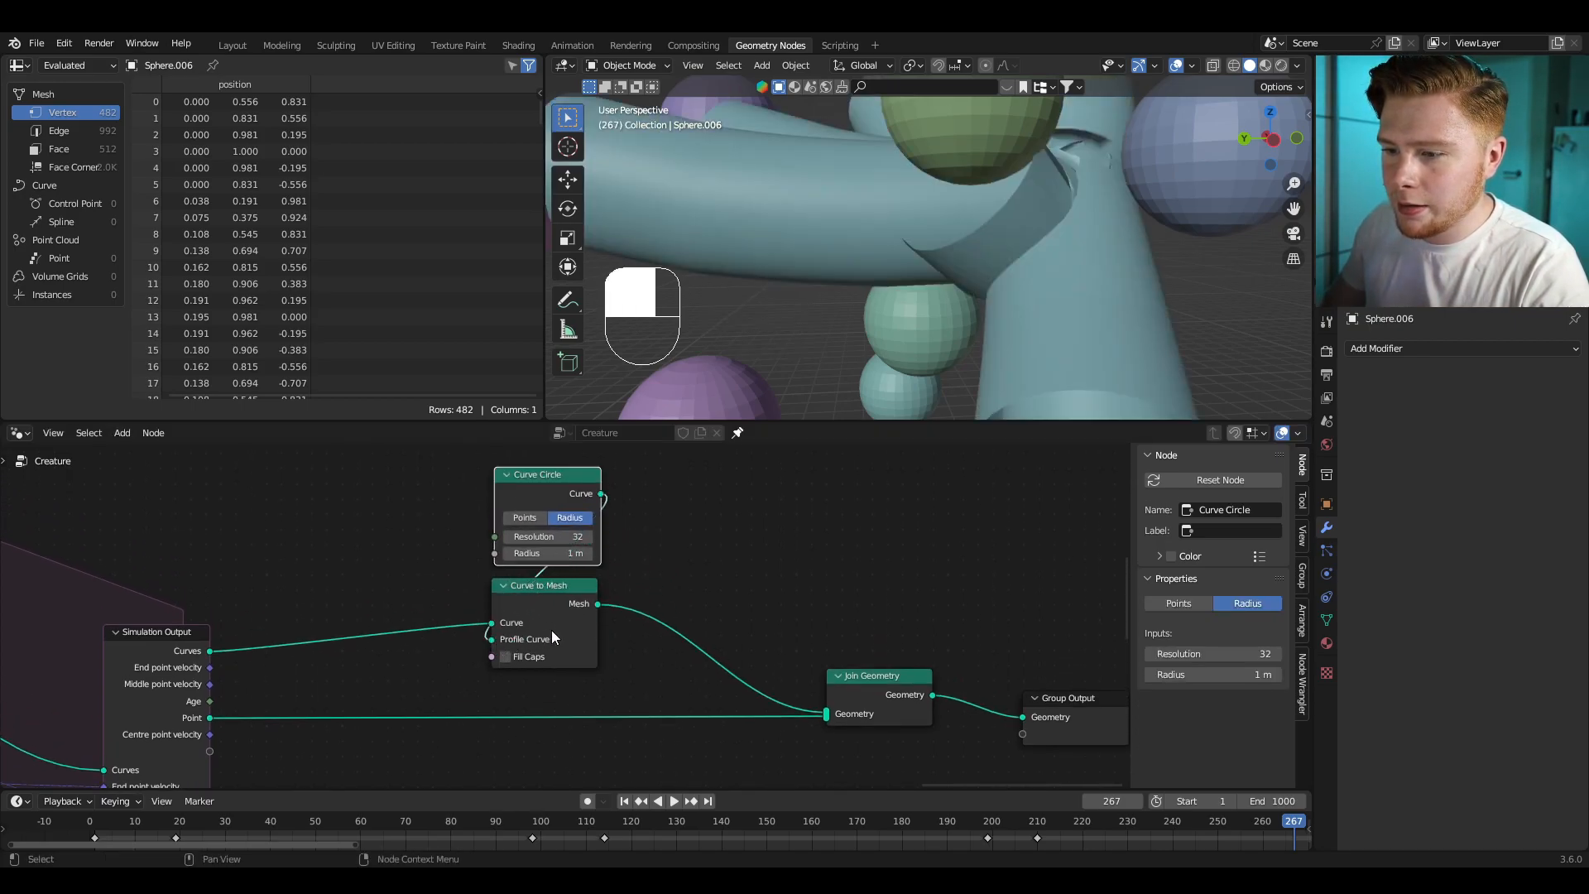
scroll(552, 638, "up", 2)
middle_click_drag(578, 660, 578, 750)
double_click(564, 596)
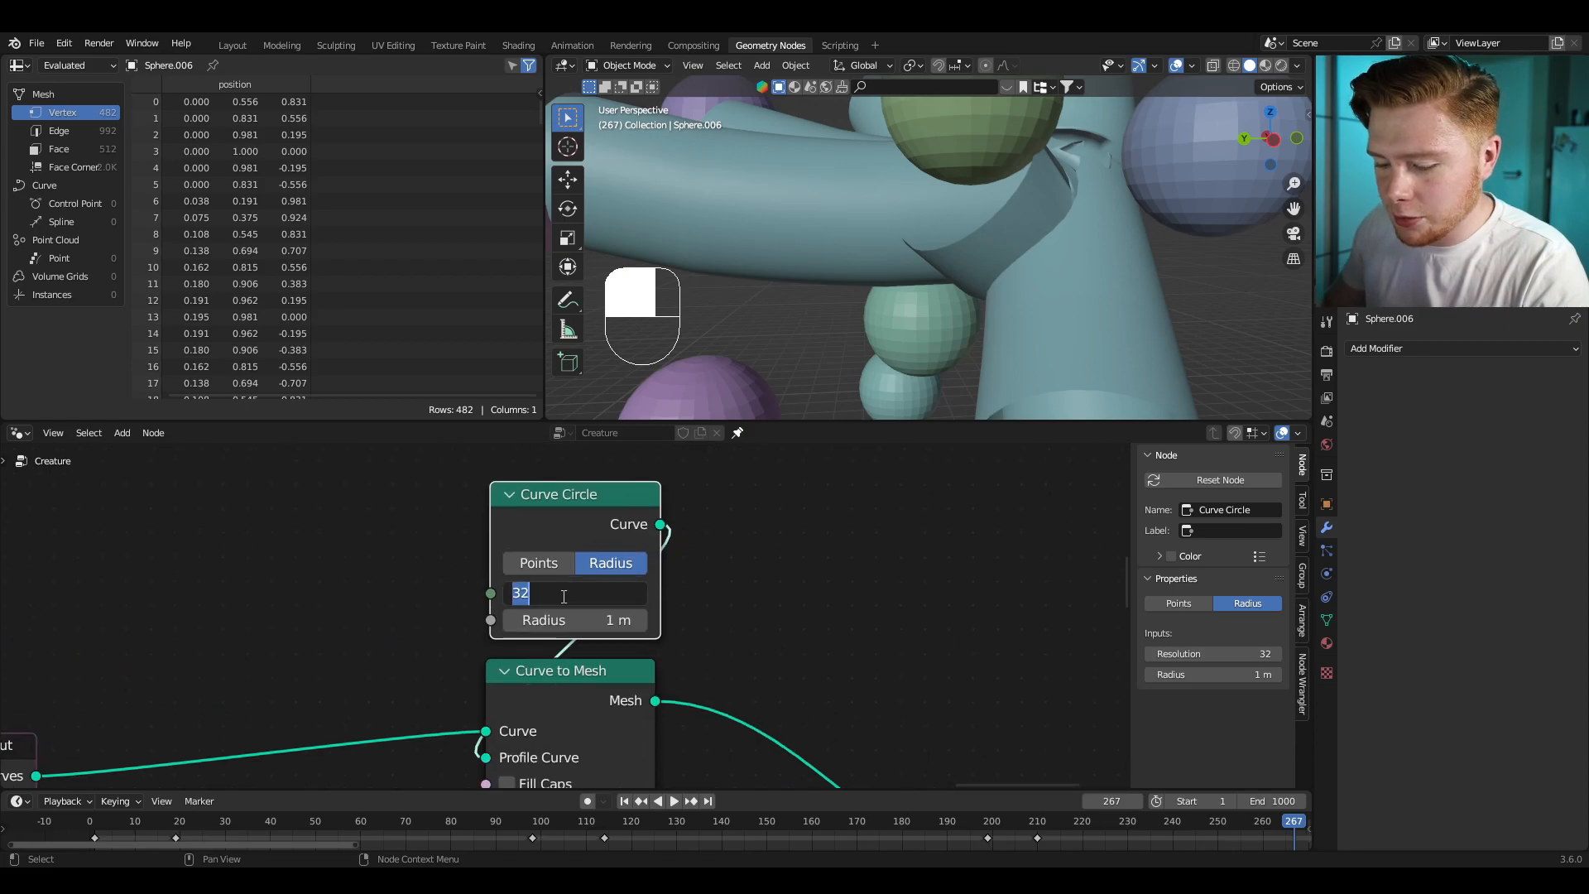
key("Return")
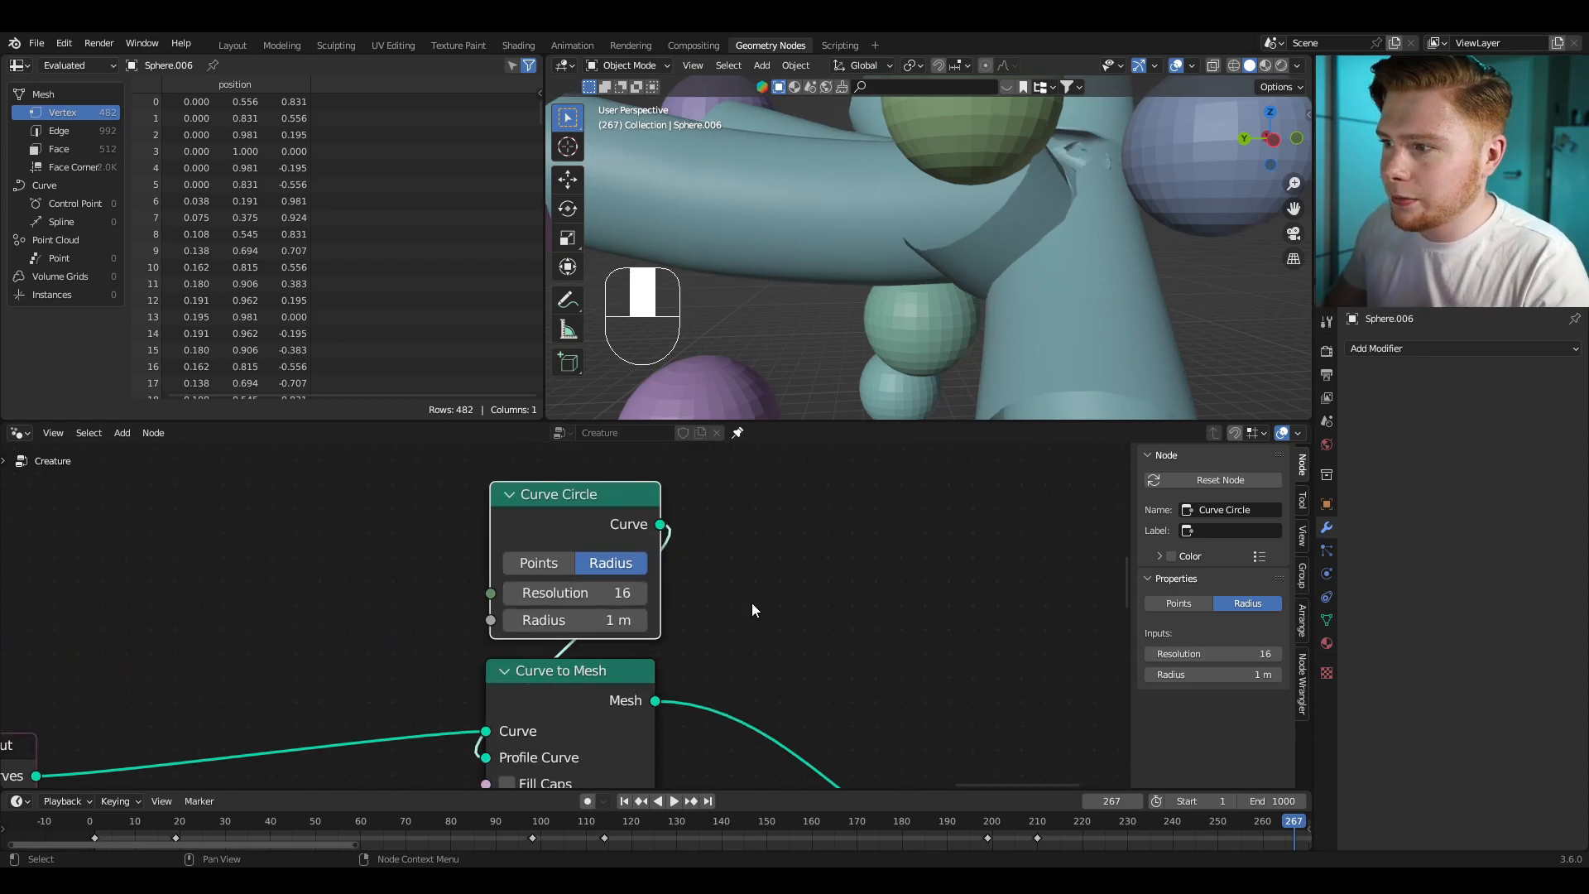
Step: Enable Fill Caps on the Curve to Mesh node and activate the viewport's Annotate tool
middle_click_drag(836, 314, 783, 340)
middle_click_drag(665, 666, 693, 492)
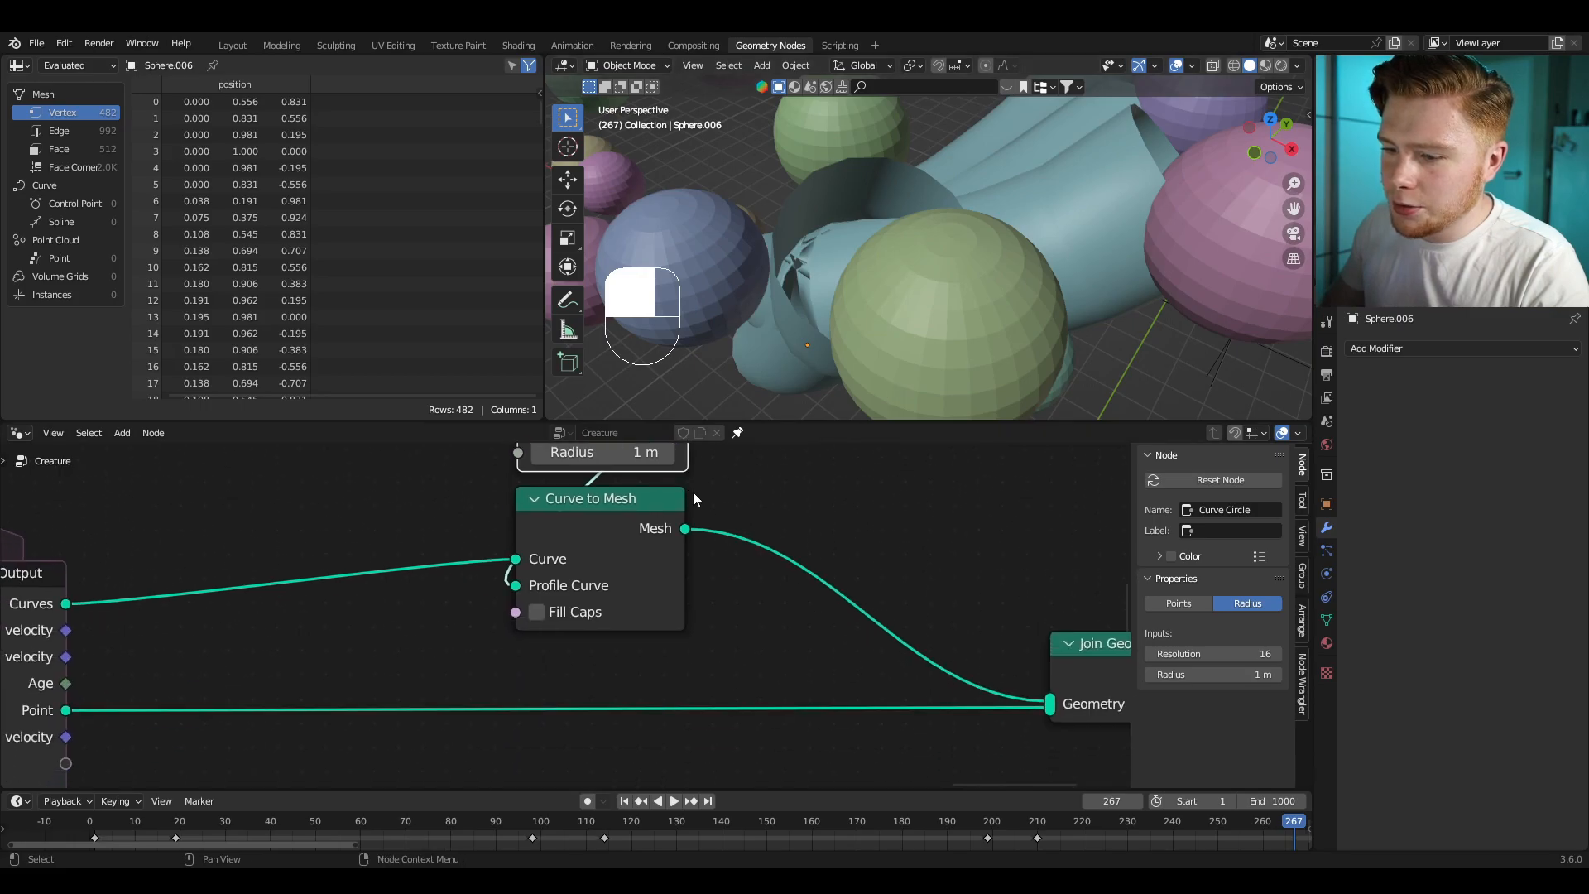
scroll(556, 601, "up", 1)
left_click(533, 612)
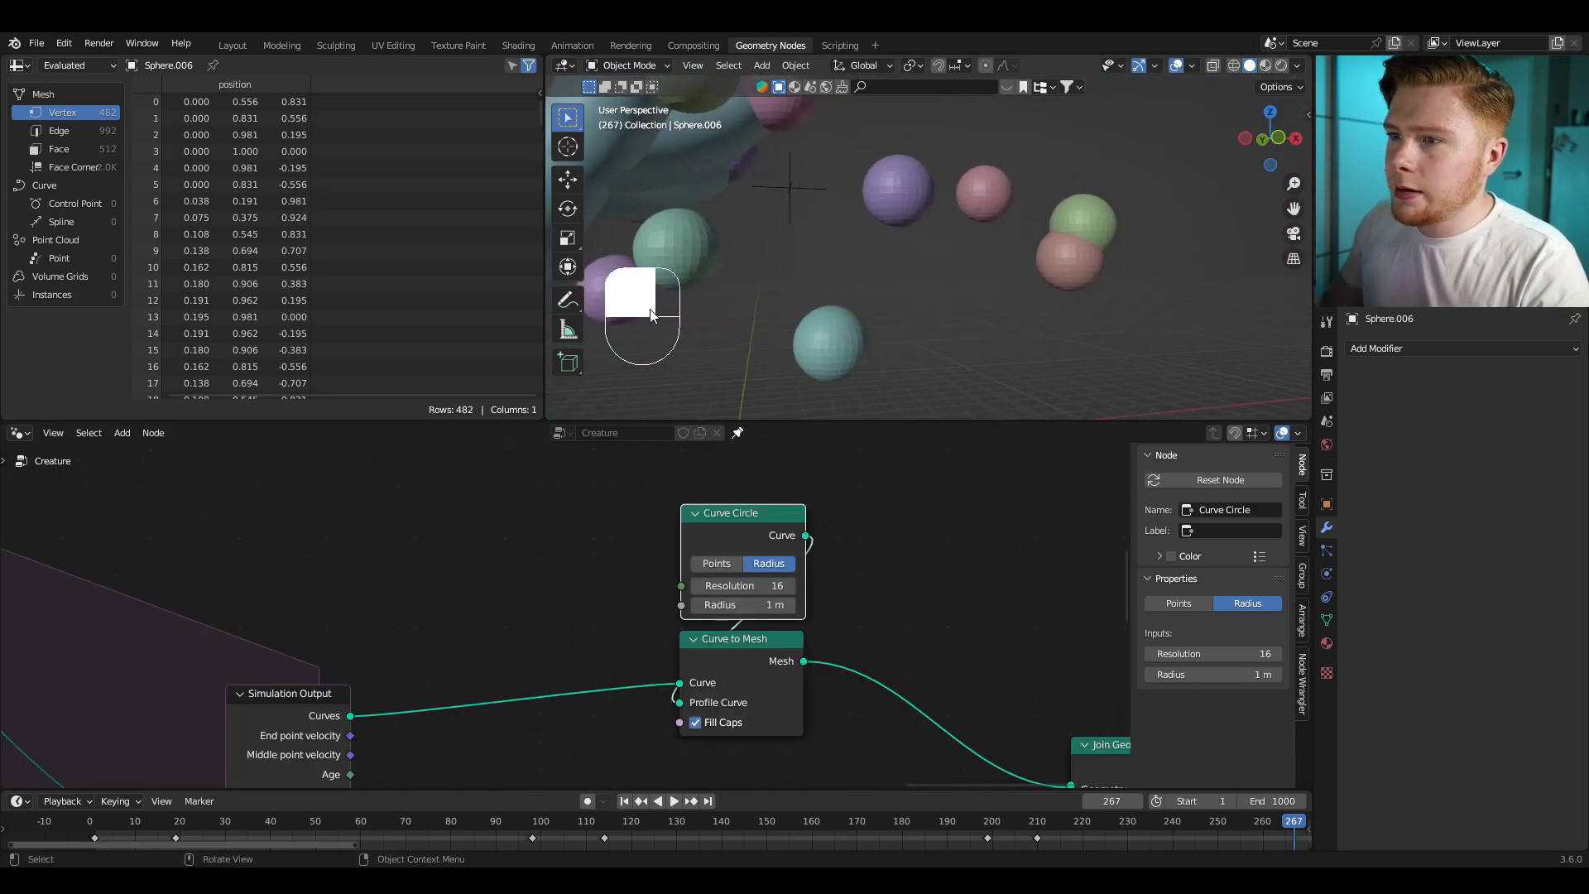
left_click(568, 296)
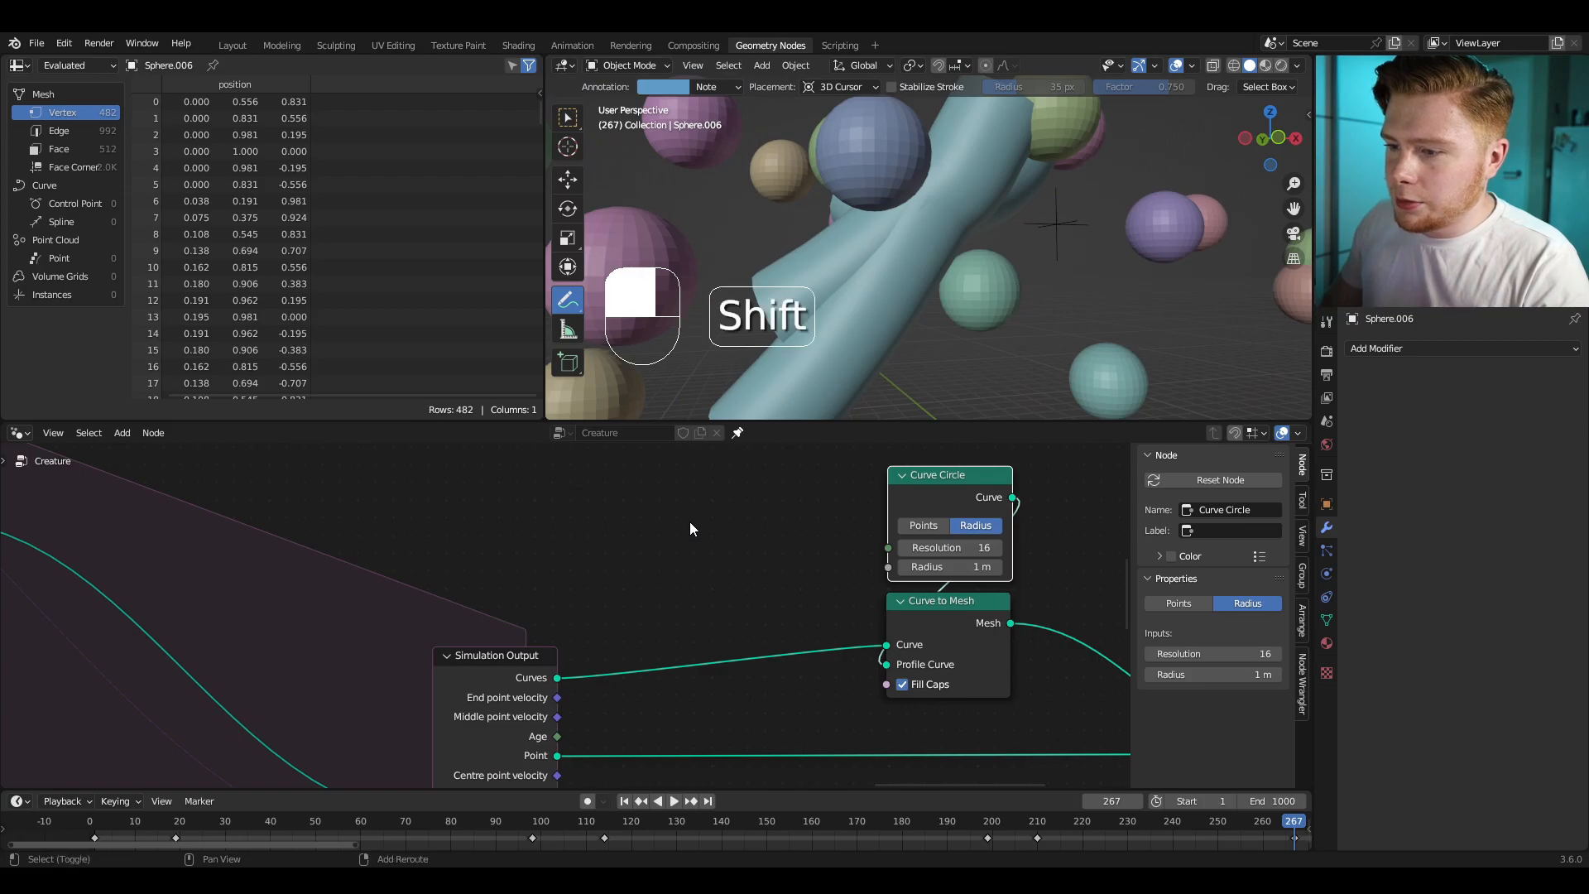
Step: Insert a Set Curve Radius node on the link between Simulation Output's Curves and Curve to Mesh
key("shift+a")
type("set curve")
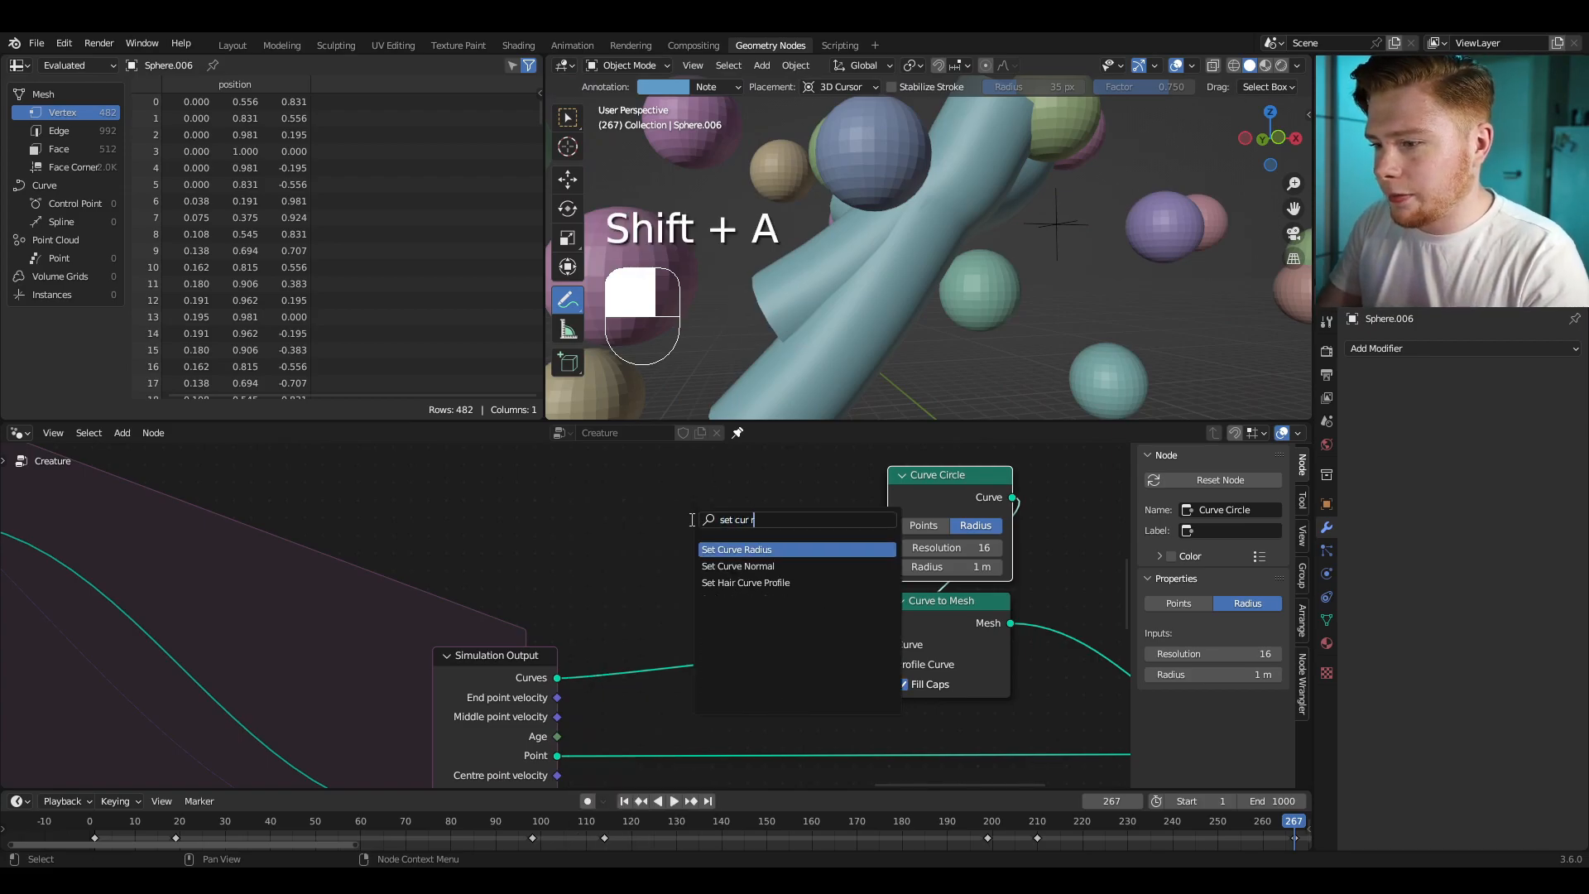
key("Return")
left_click(732, 611)
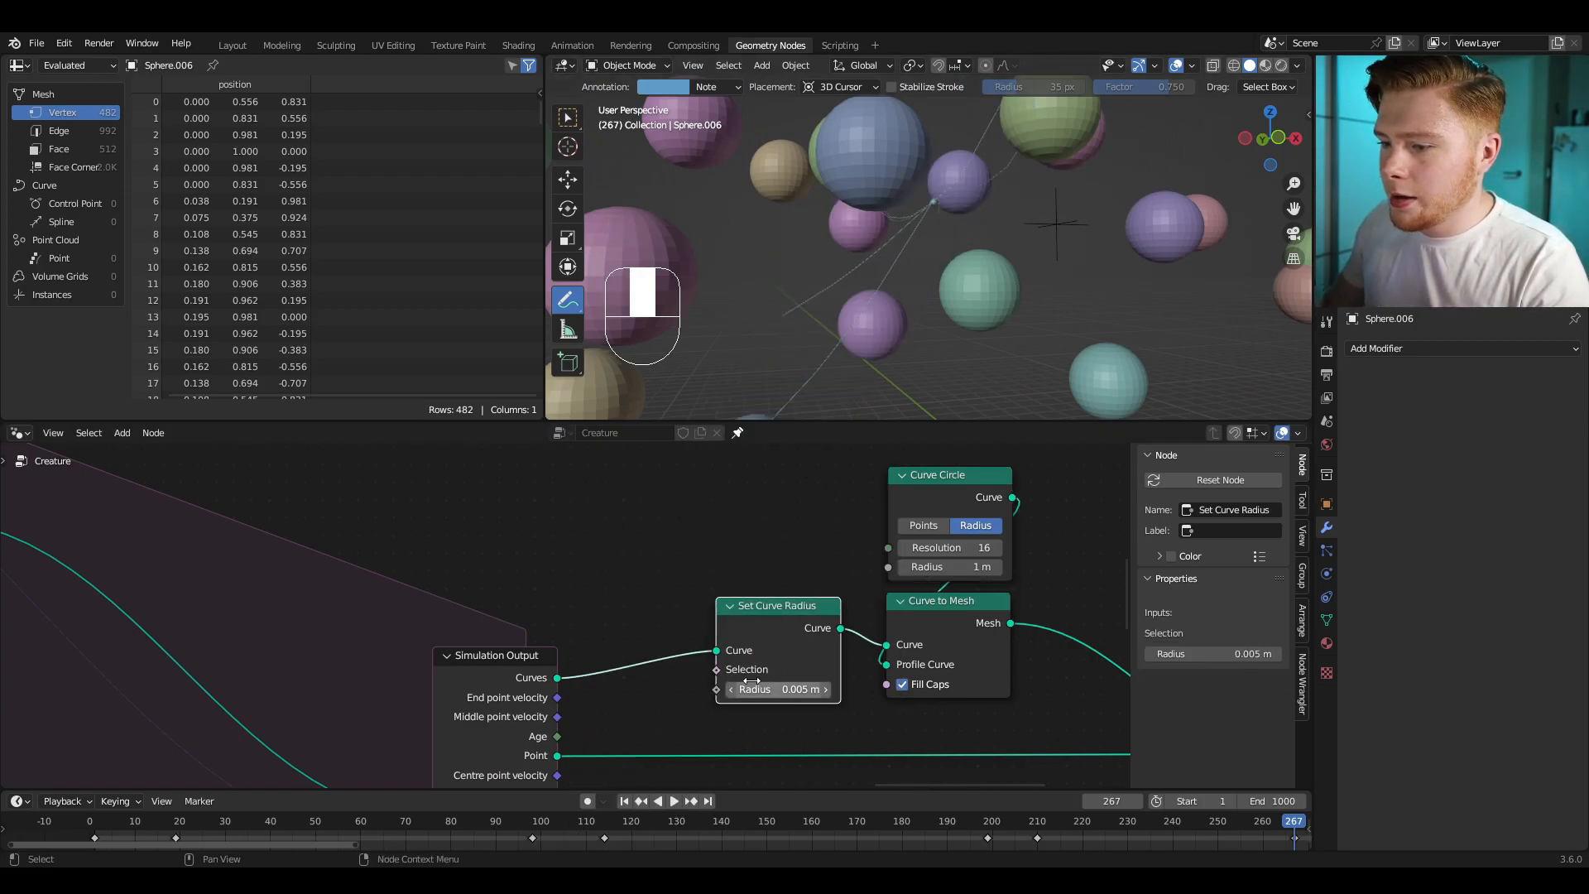
Step: Add a Spline Parameter node and link its Factor to Set Curve Radius's Radius
mouse_move(712, 731)
middle_mouse_down()
mouse_move(646, 639)
mouse_move(718, 718)
middle_mouse_up()
key("shift+a")
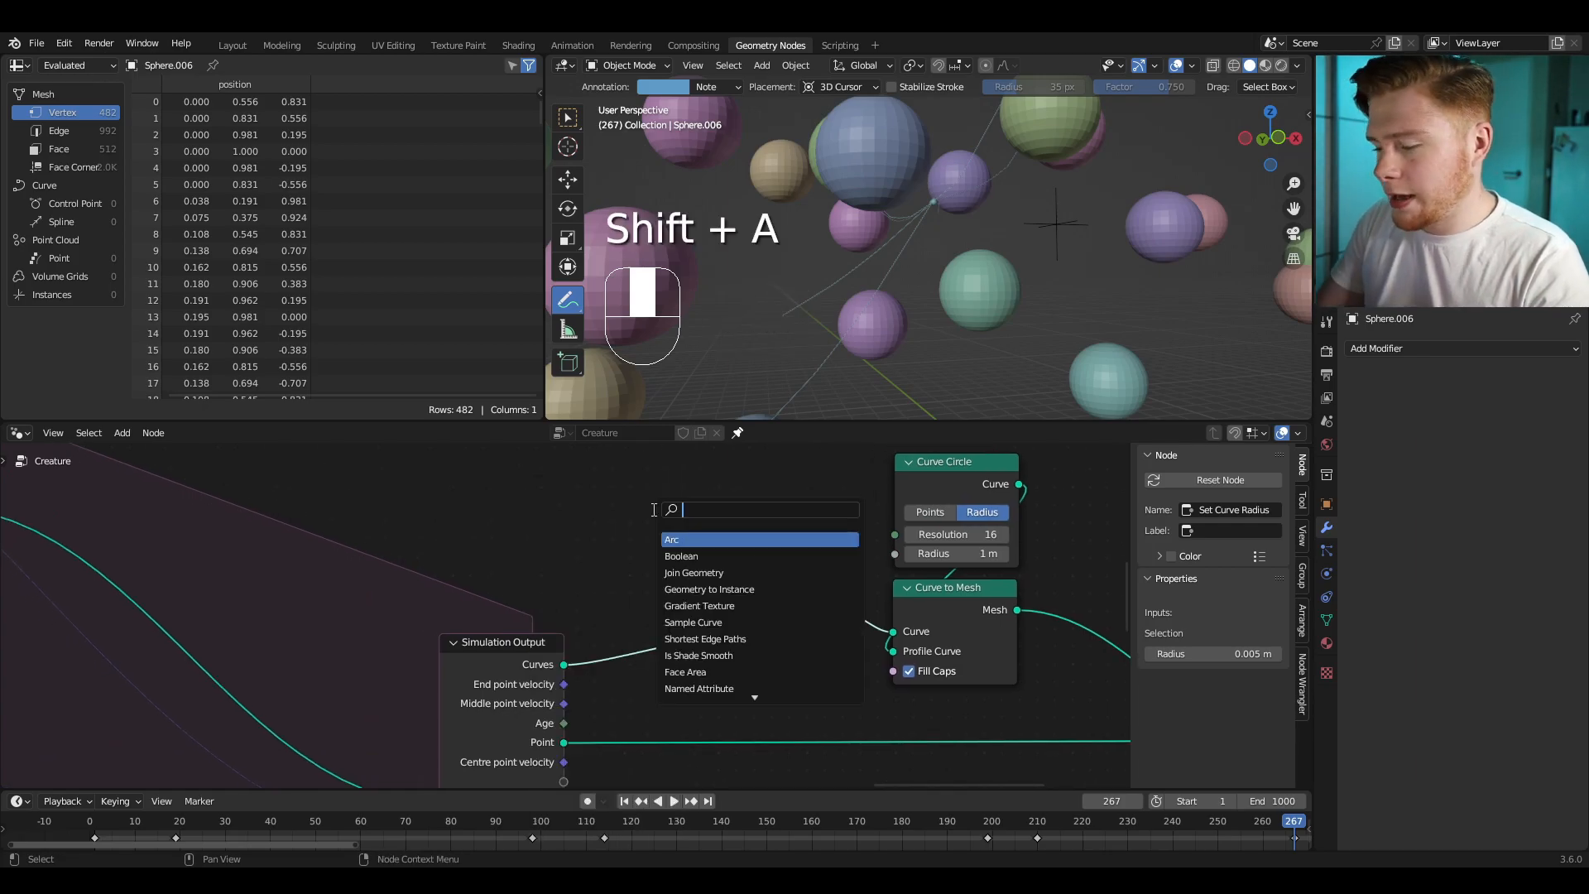
type("para")
key("Return")
left_click(444, 506)
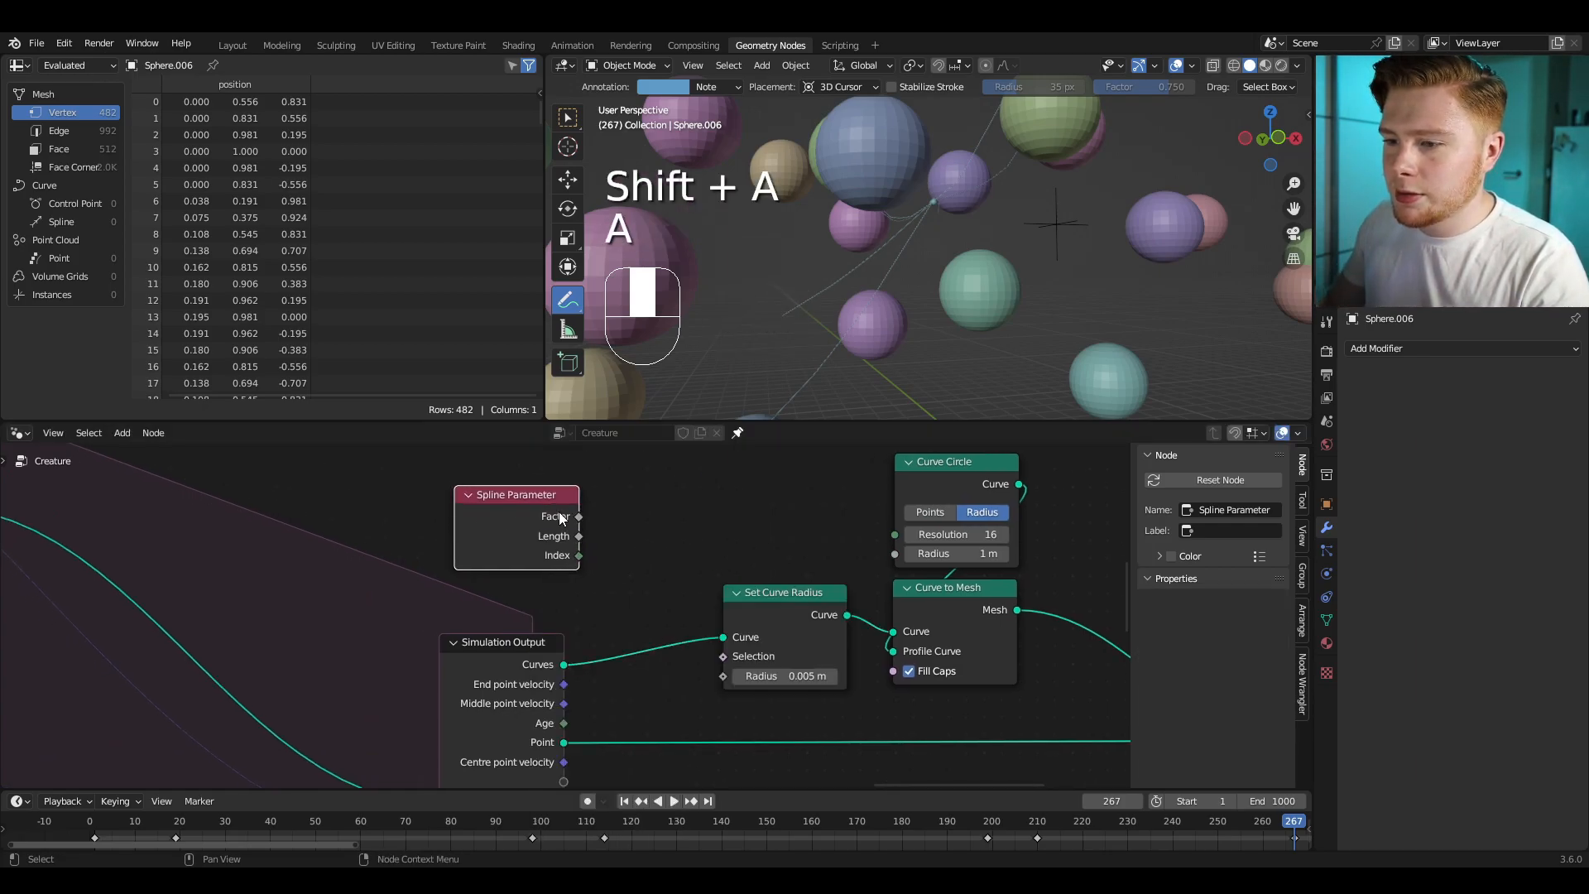
left_click_drag(579, 516, 636, 515)
left_click_drag(722, 673, 723, 676)
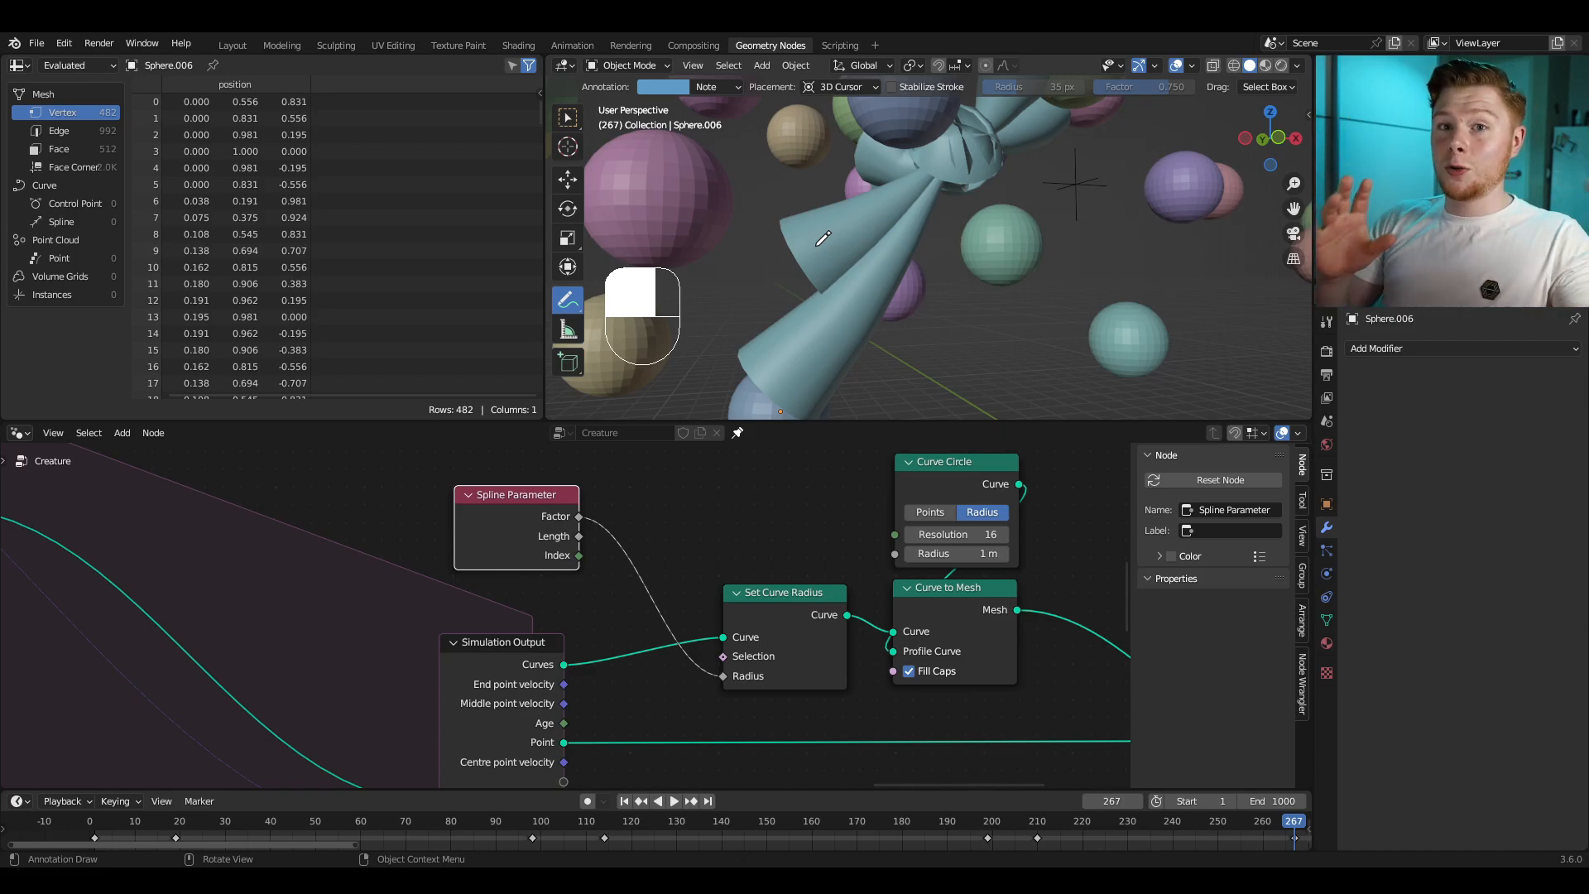
Step: Move Spline Parameter aside and insert a Float Curve node on its Factor link to Set Curve Radius
left_click_drag(531, 530, 387, 499)
key("shift+a")
type("fl")
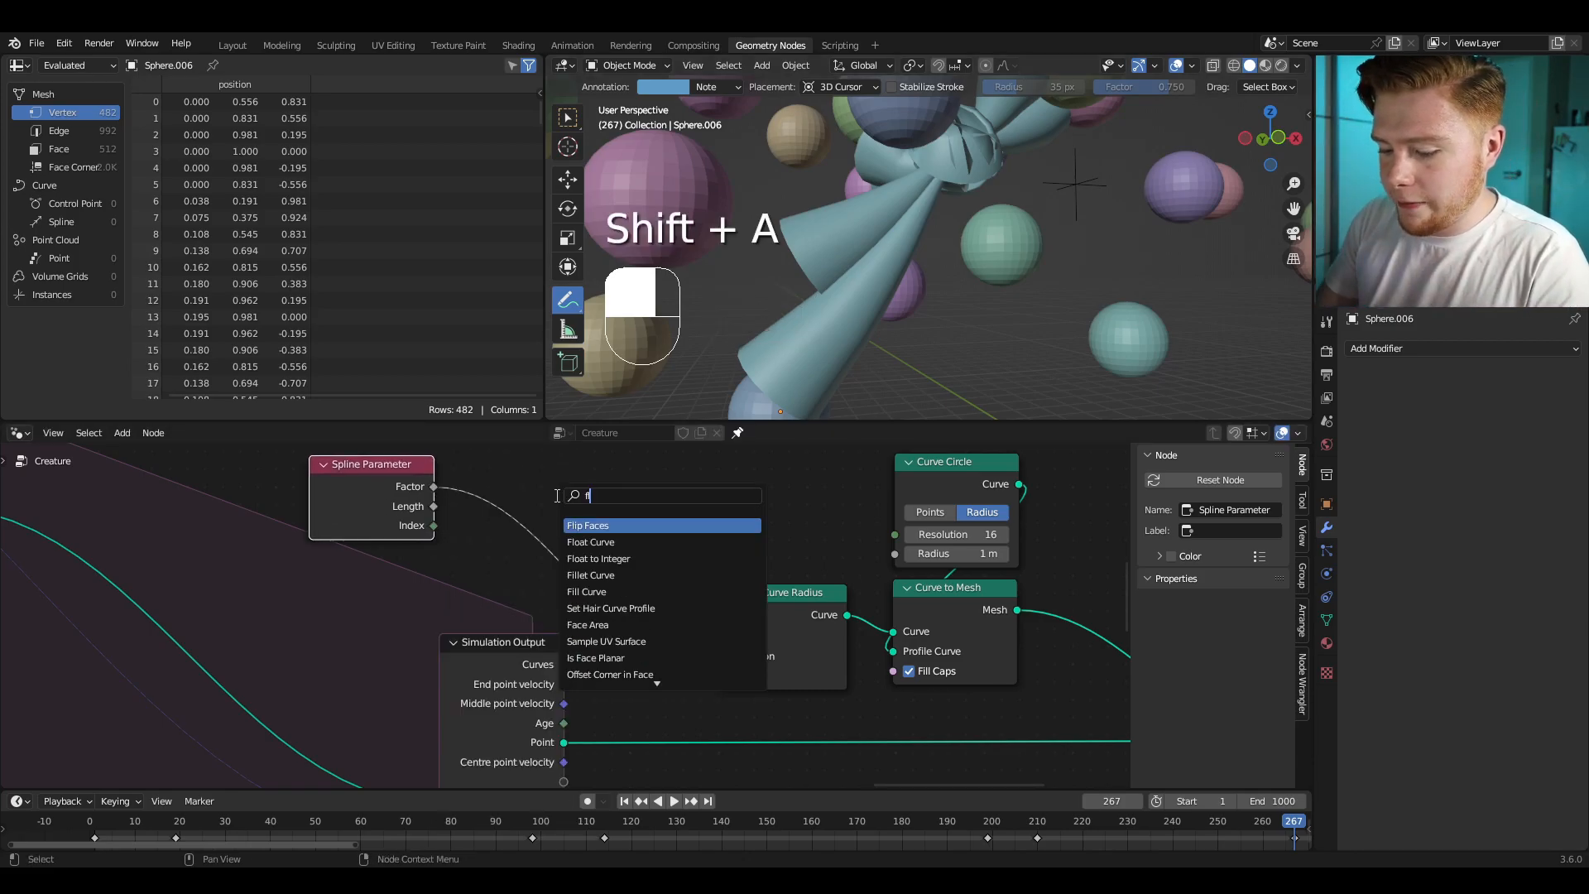
type("oat c")
key("Return")
left_click(485, 494)
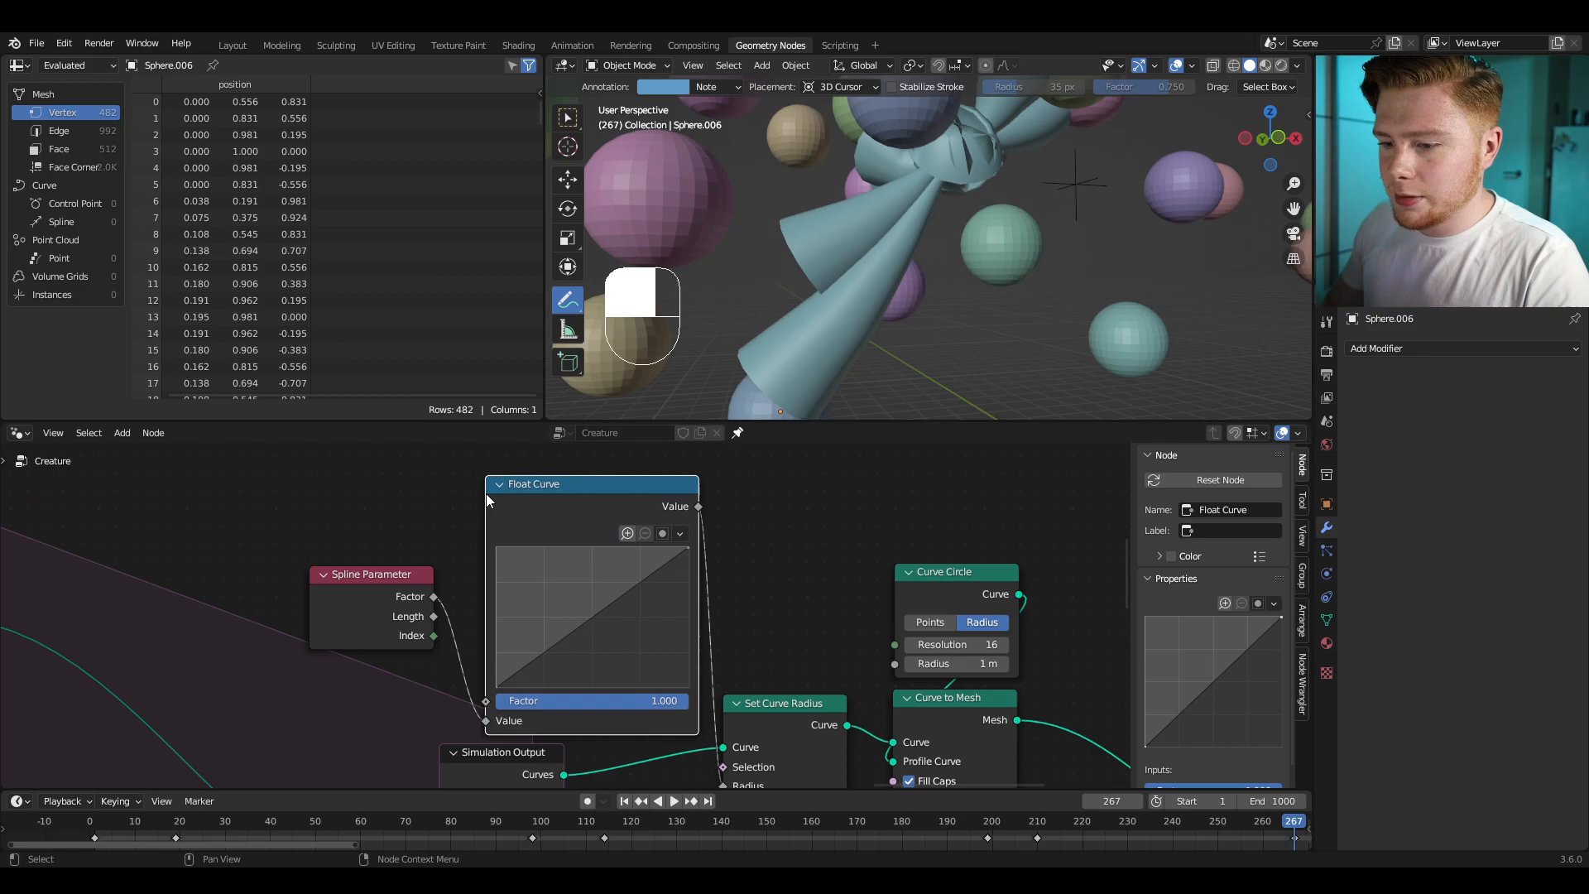
Step: Shape the Float Curve into a shallow dip with low, slightly raised ends and a middle point at 0.5000, 0.0312
middle_click_drag(760, 652, 808, 617)
scroll(834, 619, "up", 1)
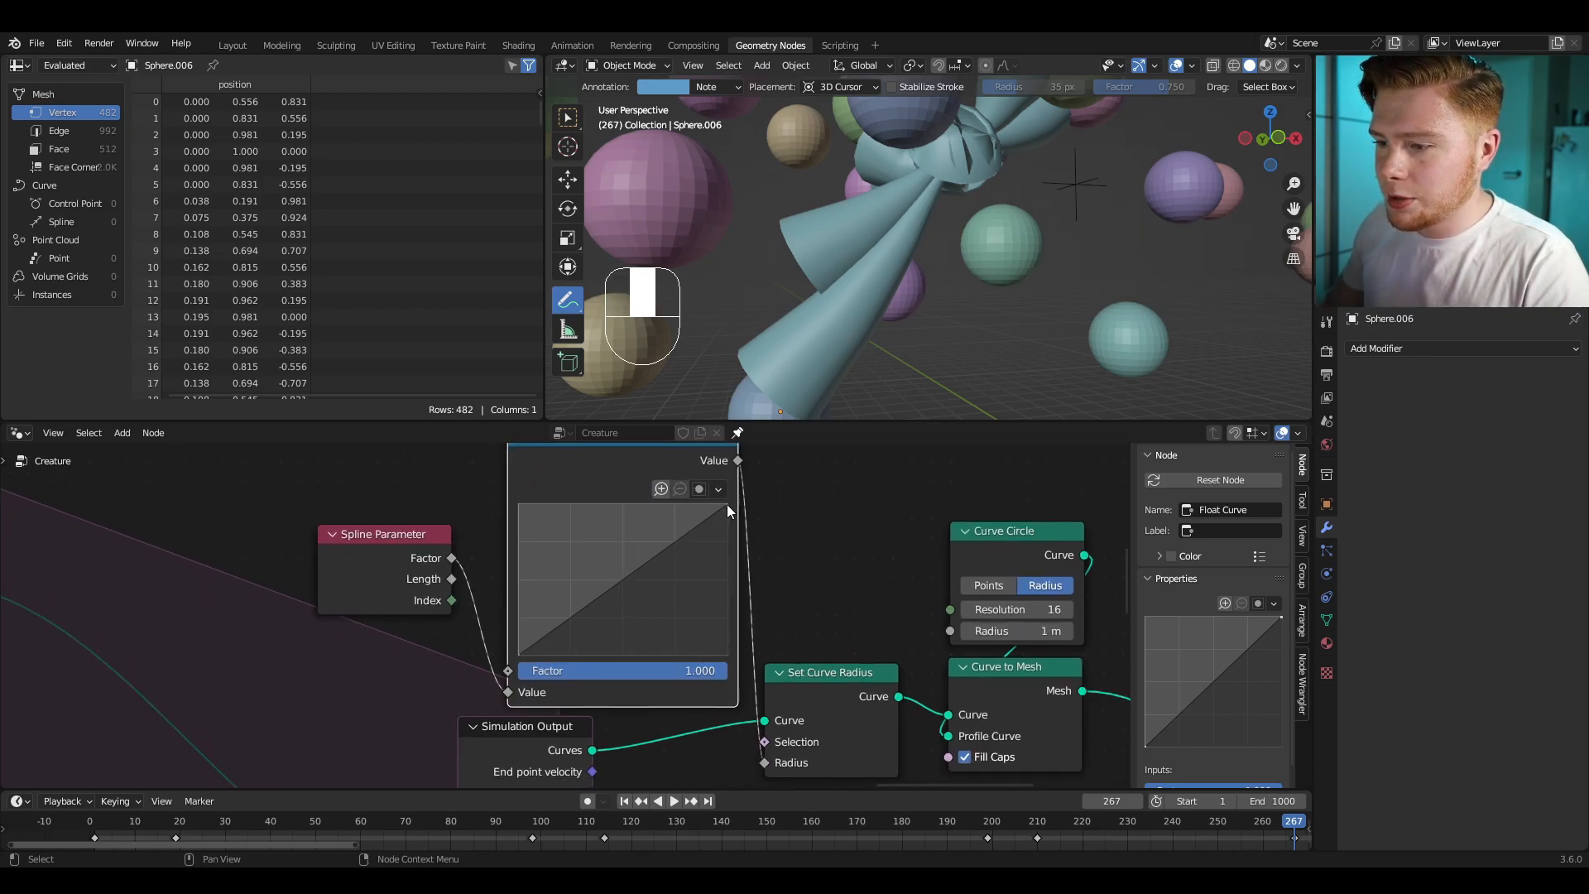
left_click_drag(727, 507, 709, 645)
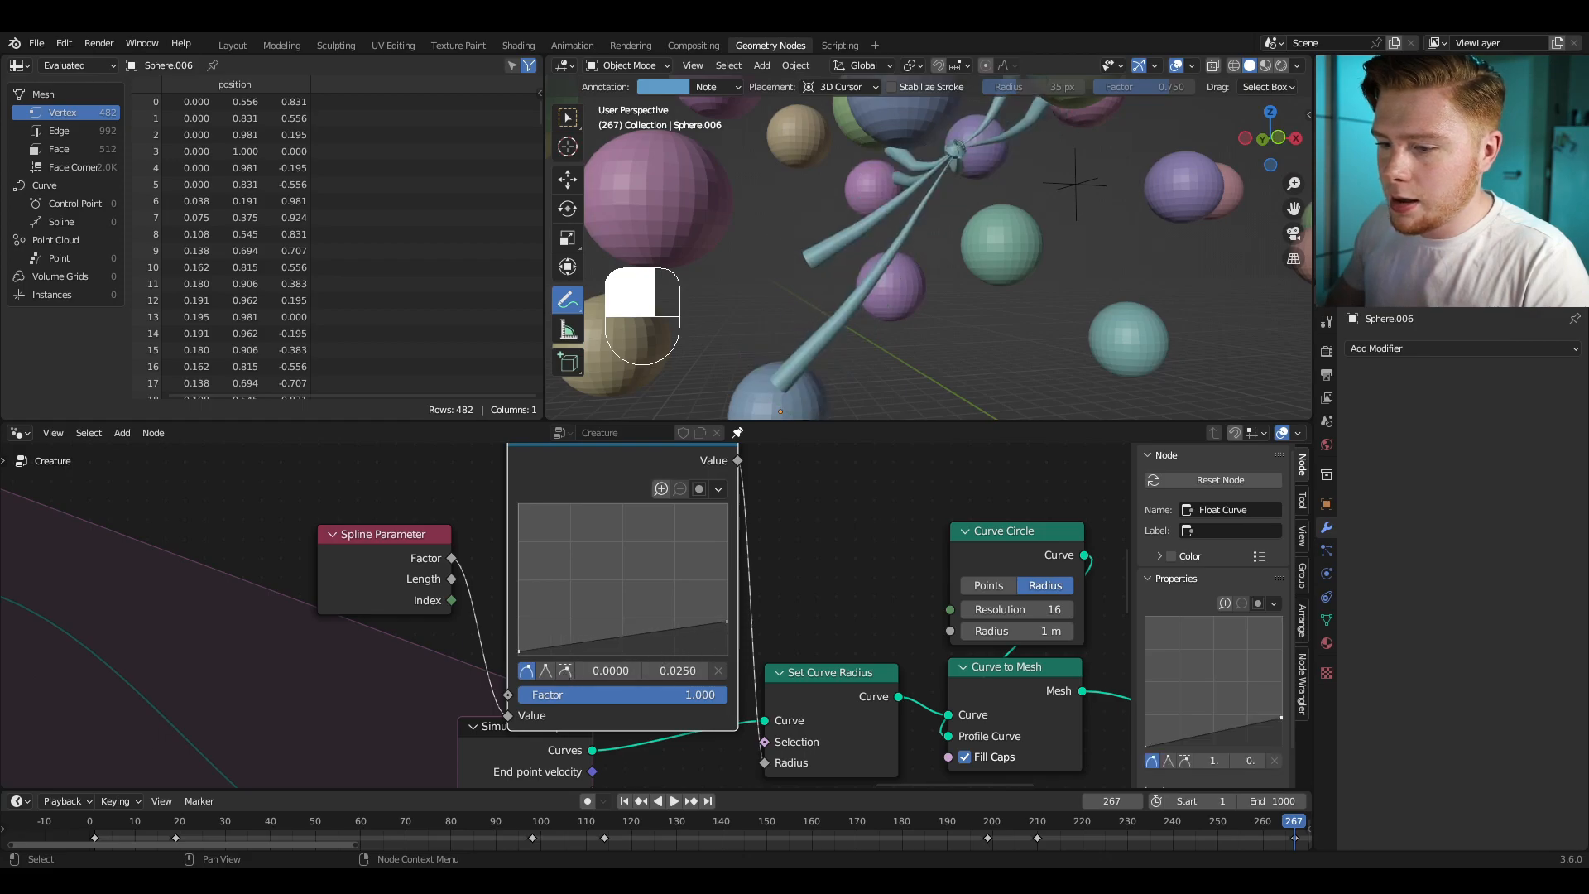
left_click_drag(583, 665, 623, 651)
middle_click_drag(944, 310, 965, 188)
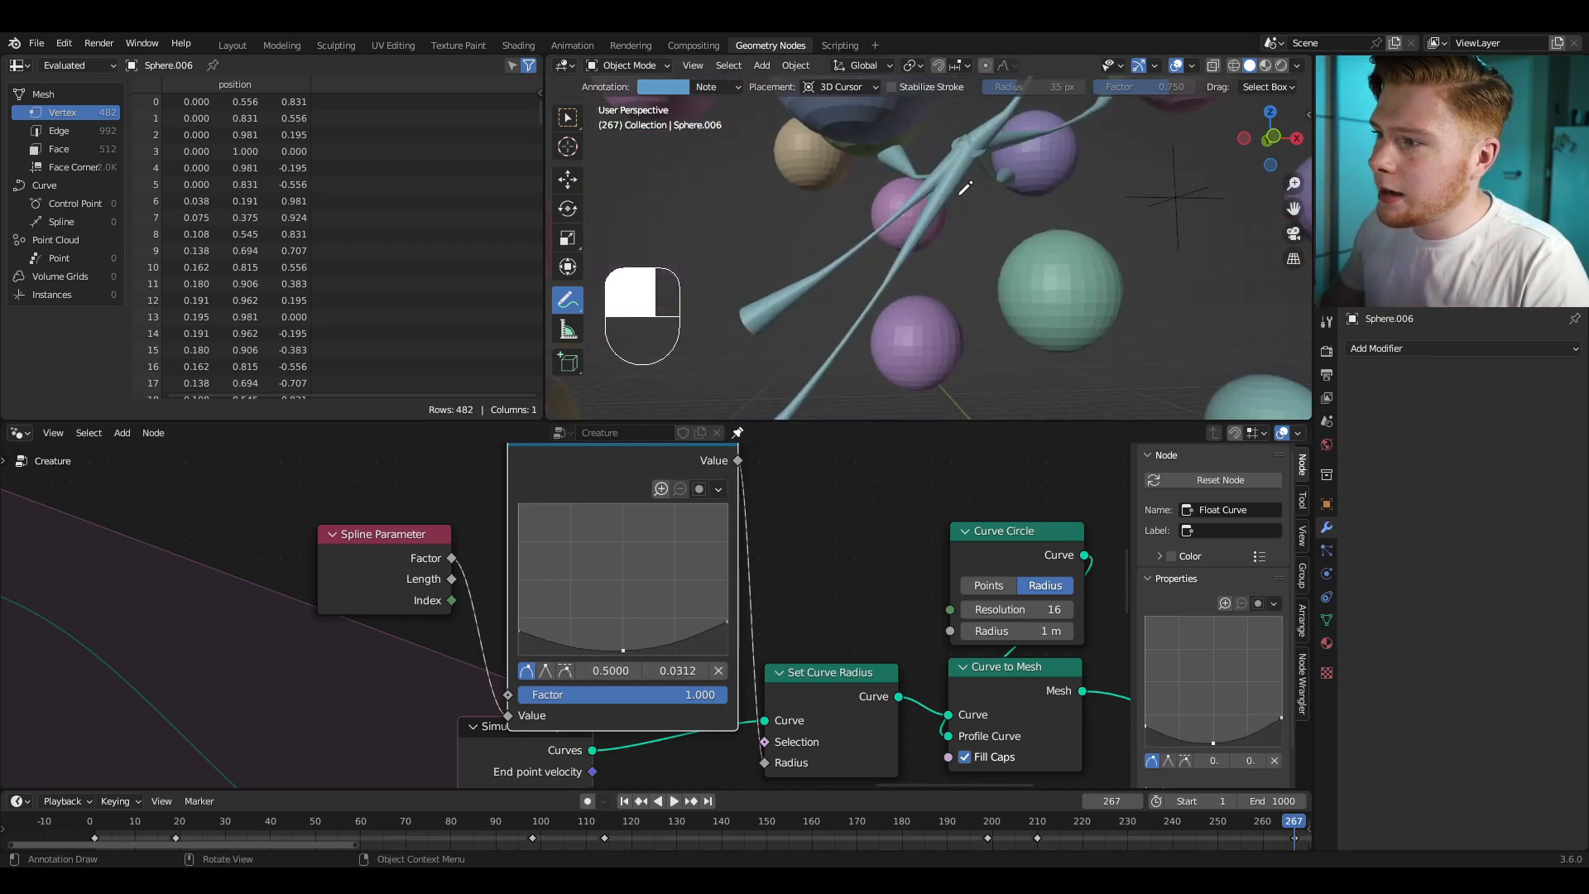
middle_click_drag(871, 308, 820, 273)
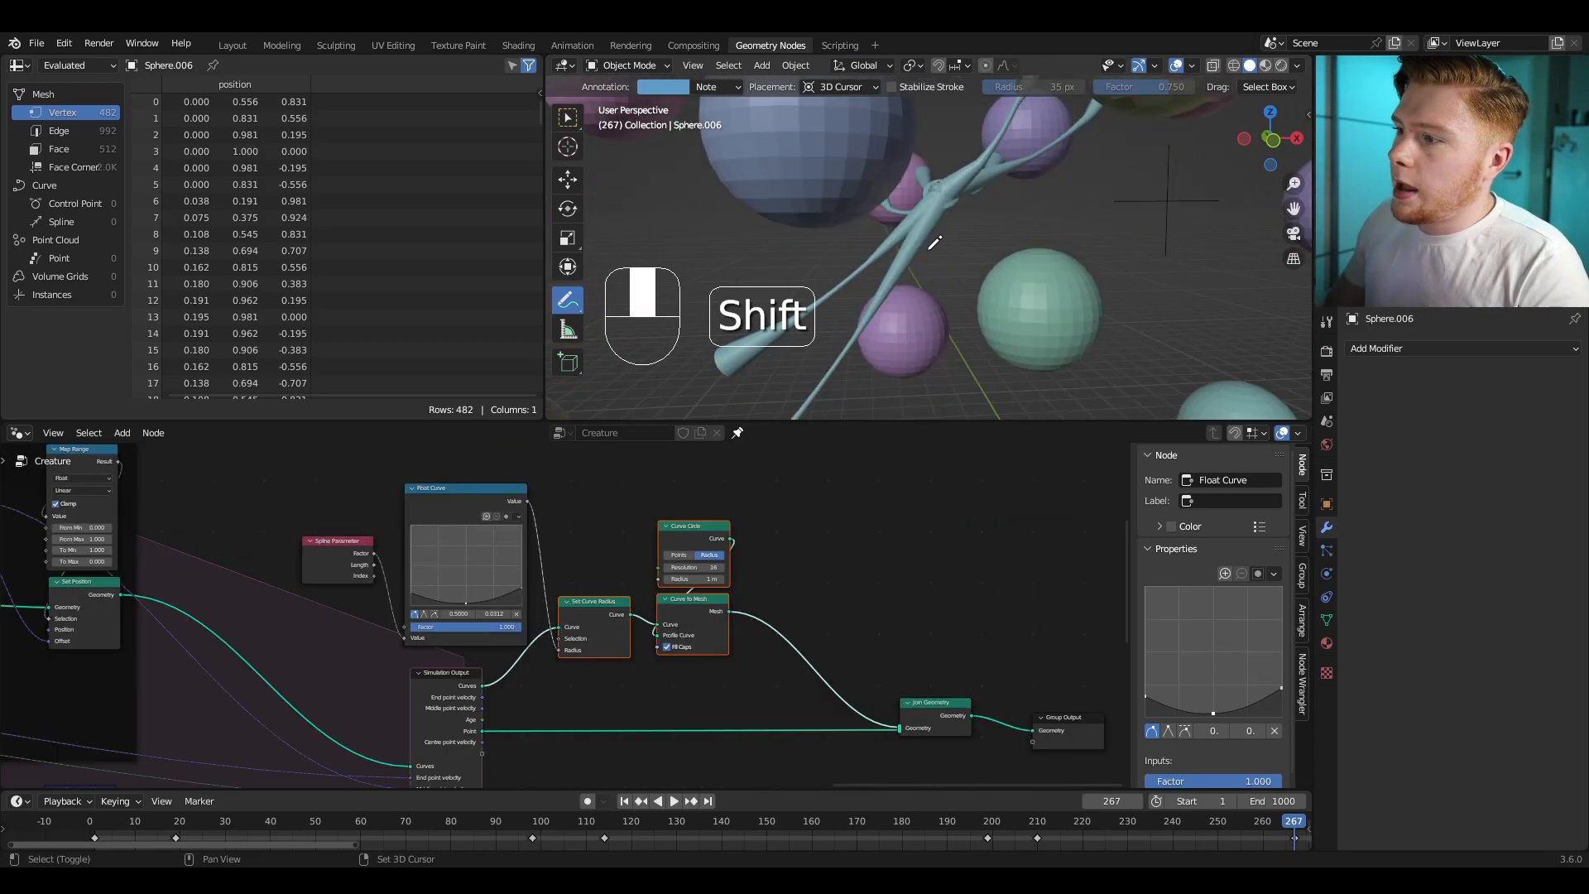
mouse_move(894, 273)
middle_mouse_down("shift")
mouse_move(919, 260)
mouse_move(931, 302)
mouse_move(975, 311)
middle_mouse_up("shift")
scroll(931, 303, "up", 1)
left_click_drag(973, 202, 945, 182)
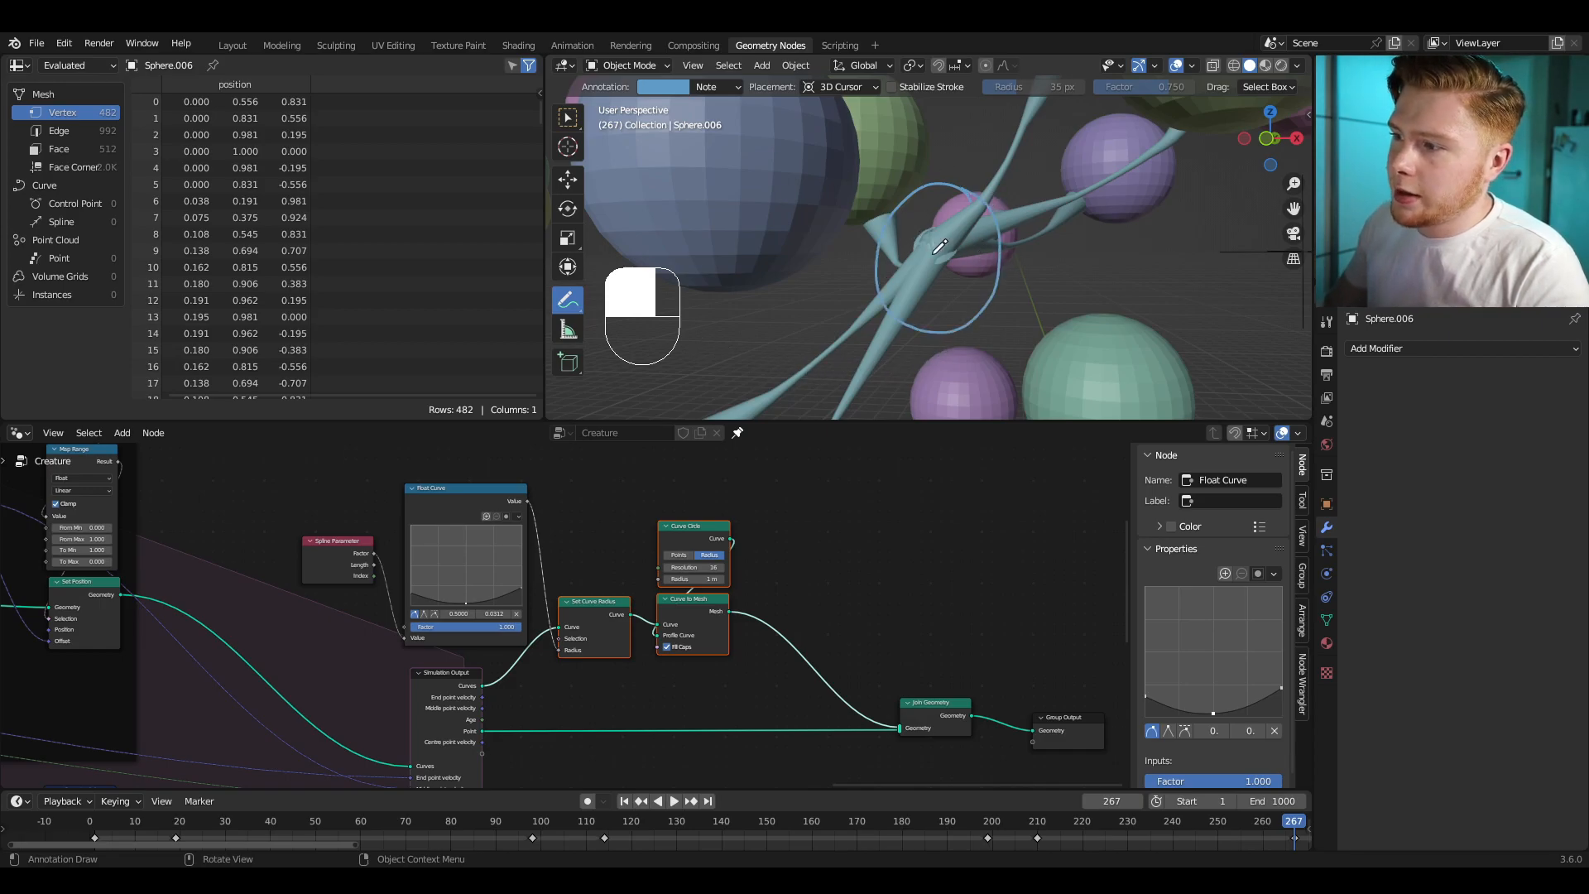
key("ctrl+z")
Step: Insert an Instance on Points node on the link from Simulation Output's Point to Join Geometry
scroll(638, 533, "up", 2)
key("shift+a")
type("ins")
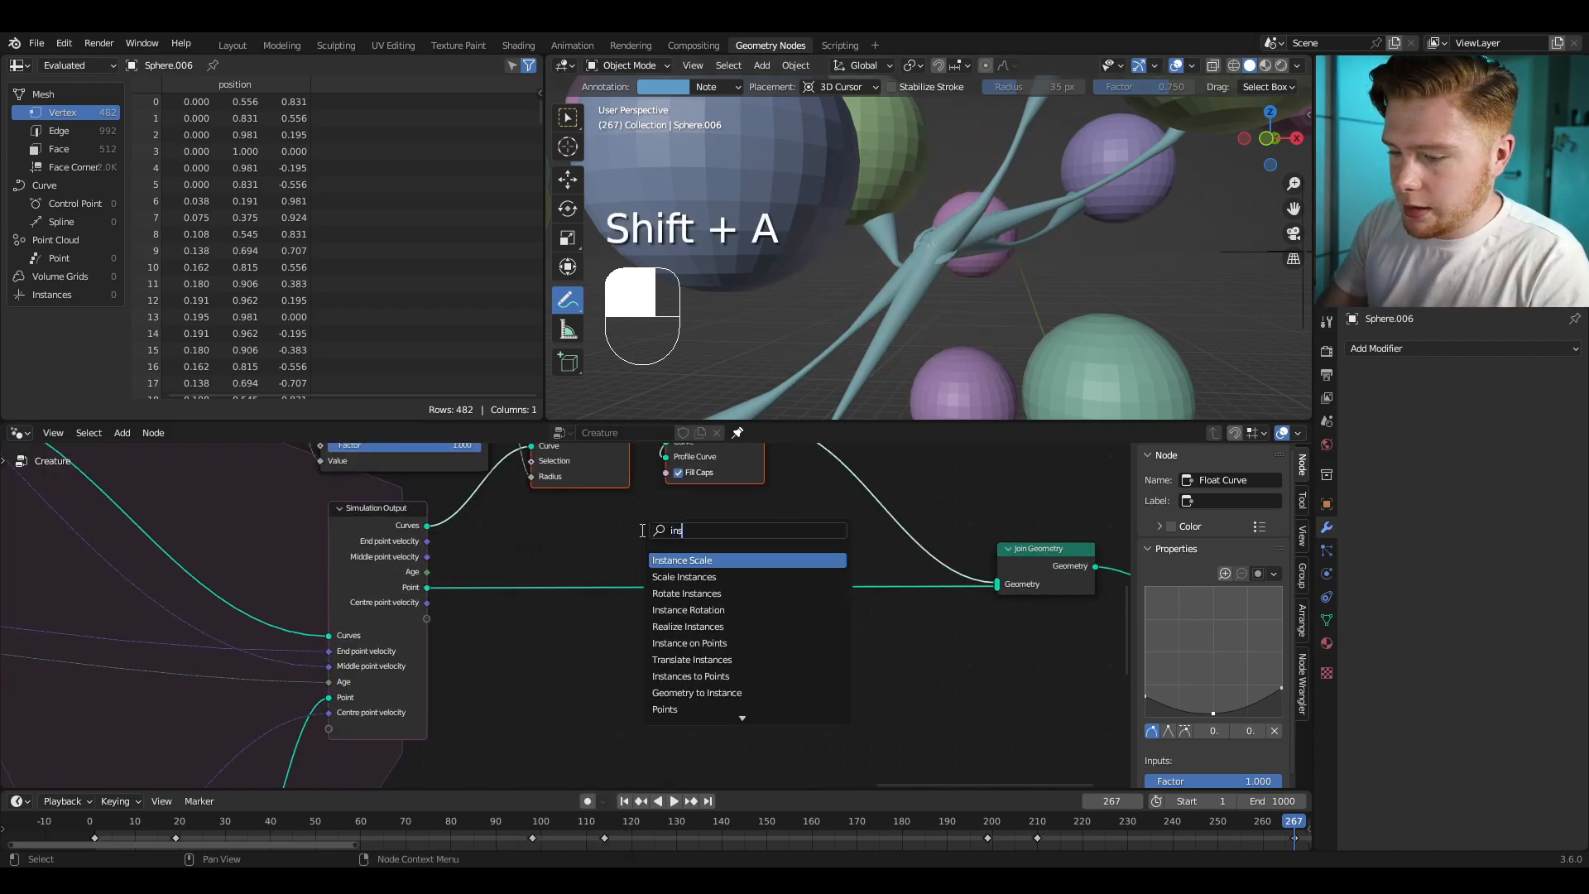
type("ta in")
key("BackSpace")
key("BackSpace")
type("on")
key("Return")
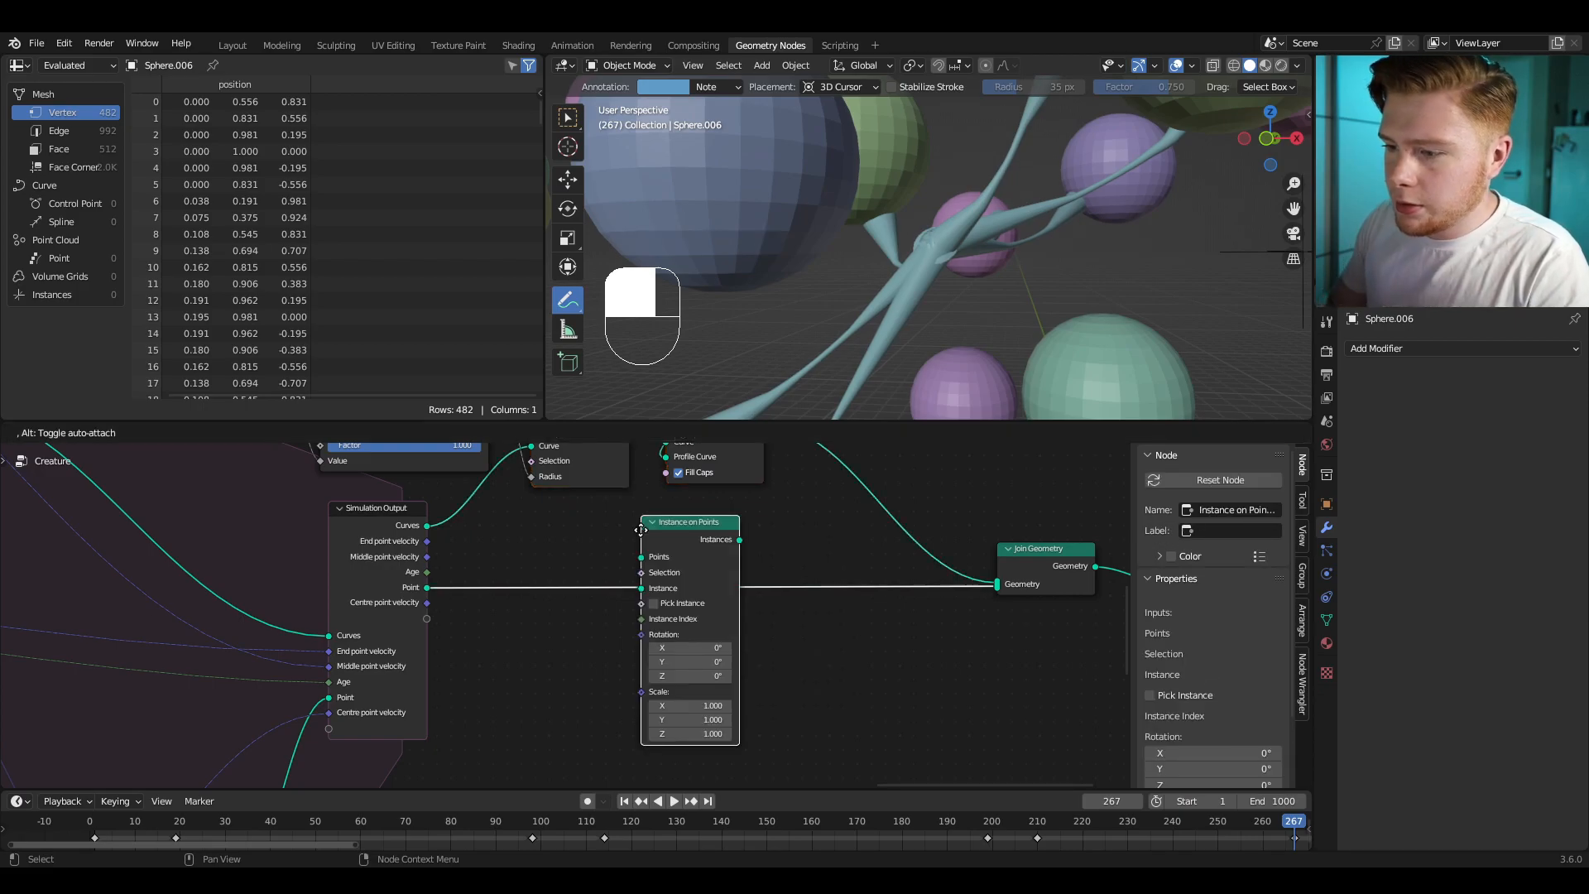
left_click(638, 531)
scroll(464, 596, "up", 2)
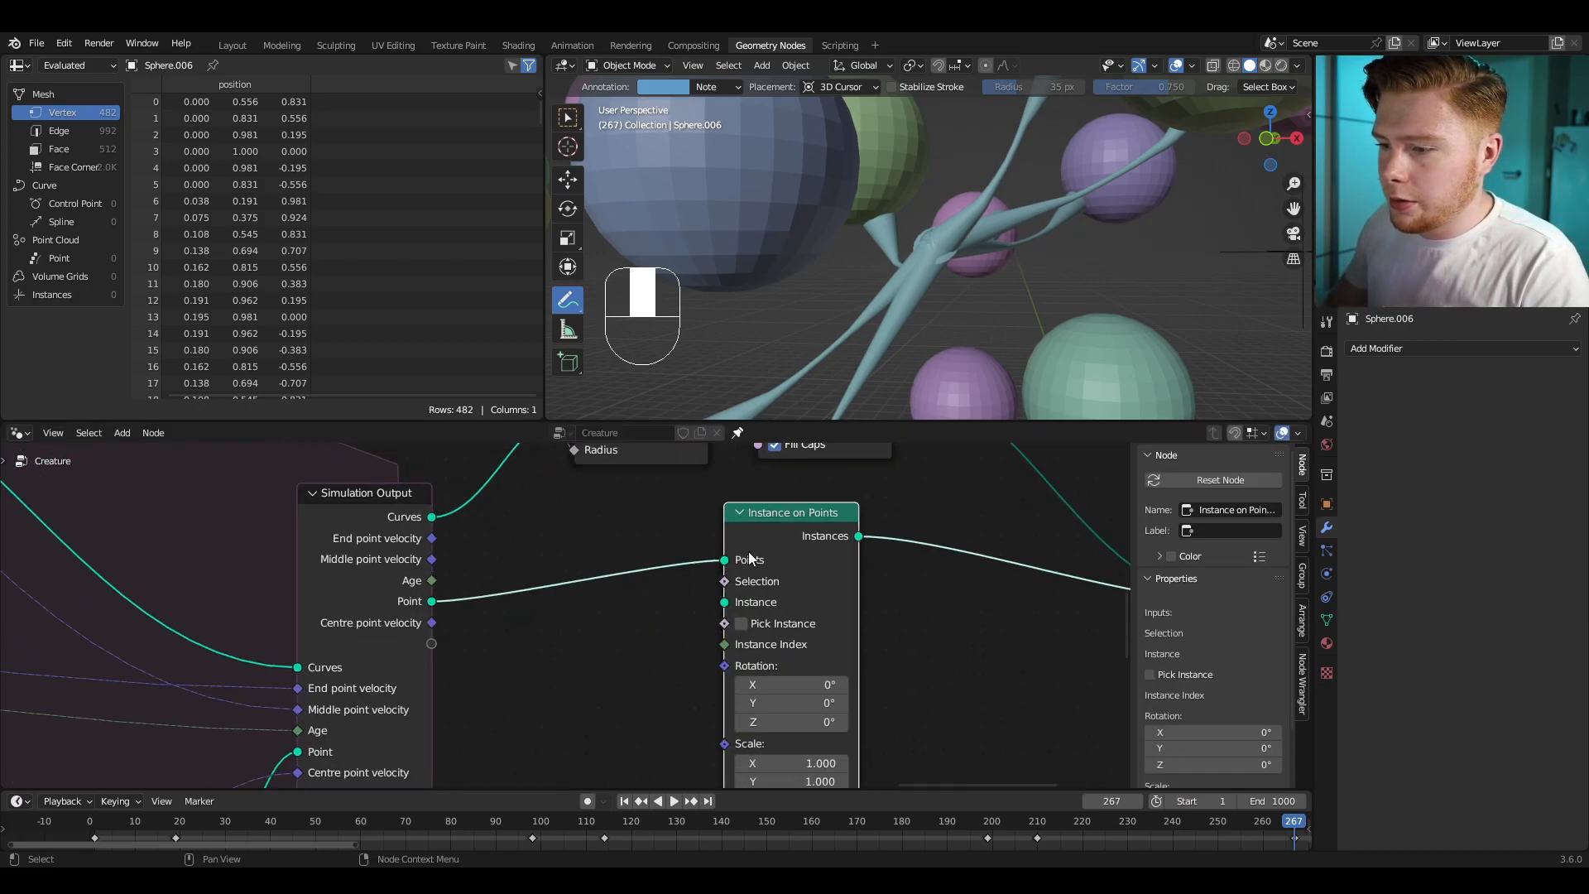
Step: Add an Ico Sphere node and link its Mesh to Instance on Points' Instance input
middle_click_drag(767, 516, 727, 531)
key("shift+a")
type("ico")
key("Return")
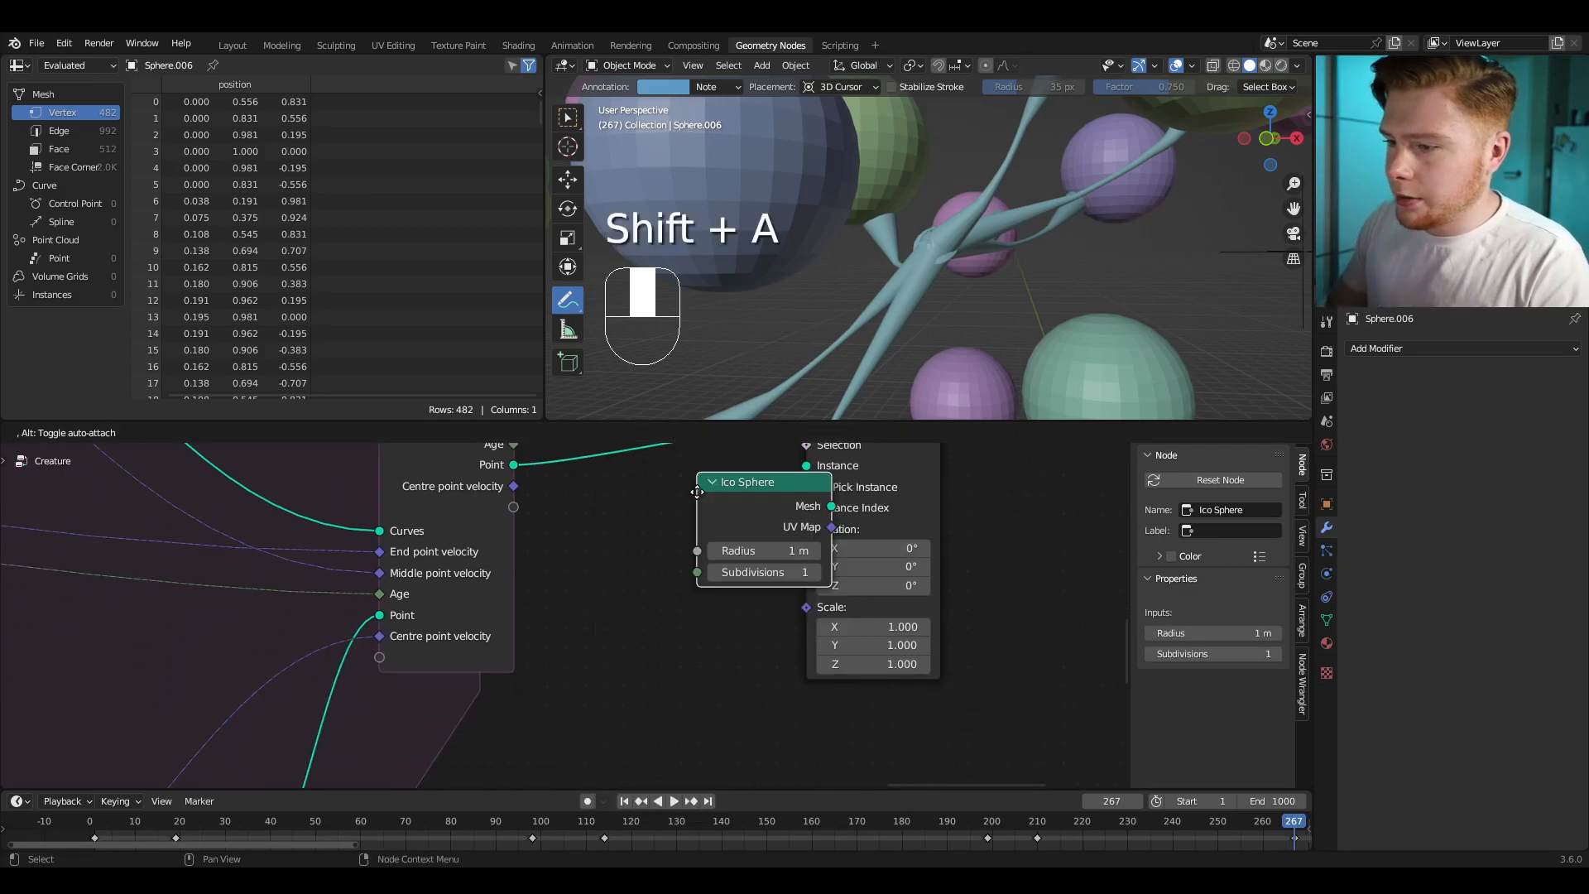
left_click(585, 522)
middle_click_drag(586, 522, 503, 634)
left_click_drag(636, 648, 724, 577)
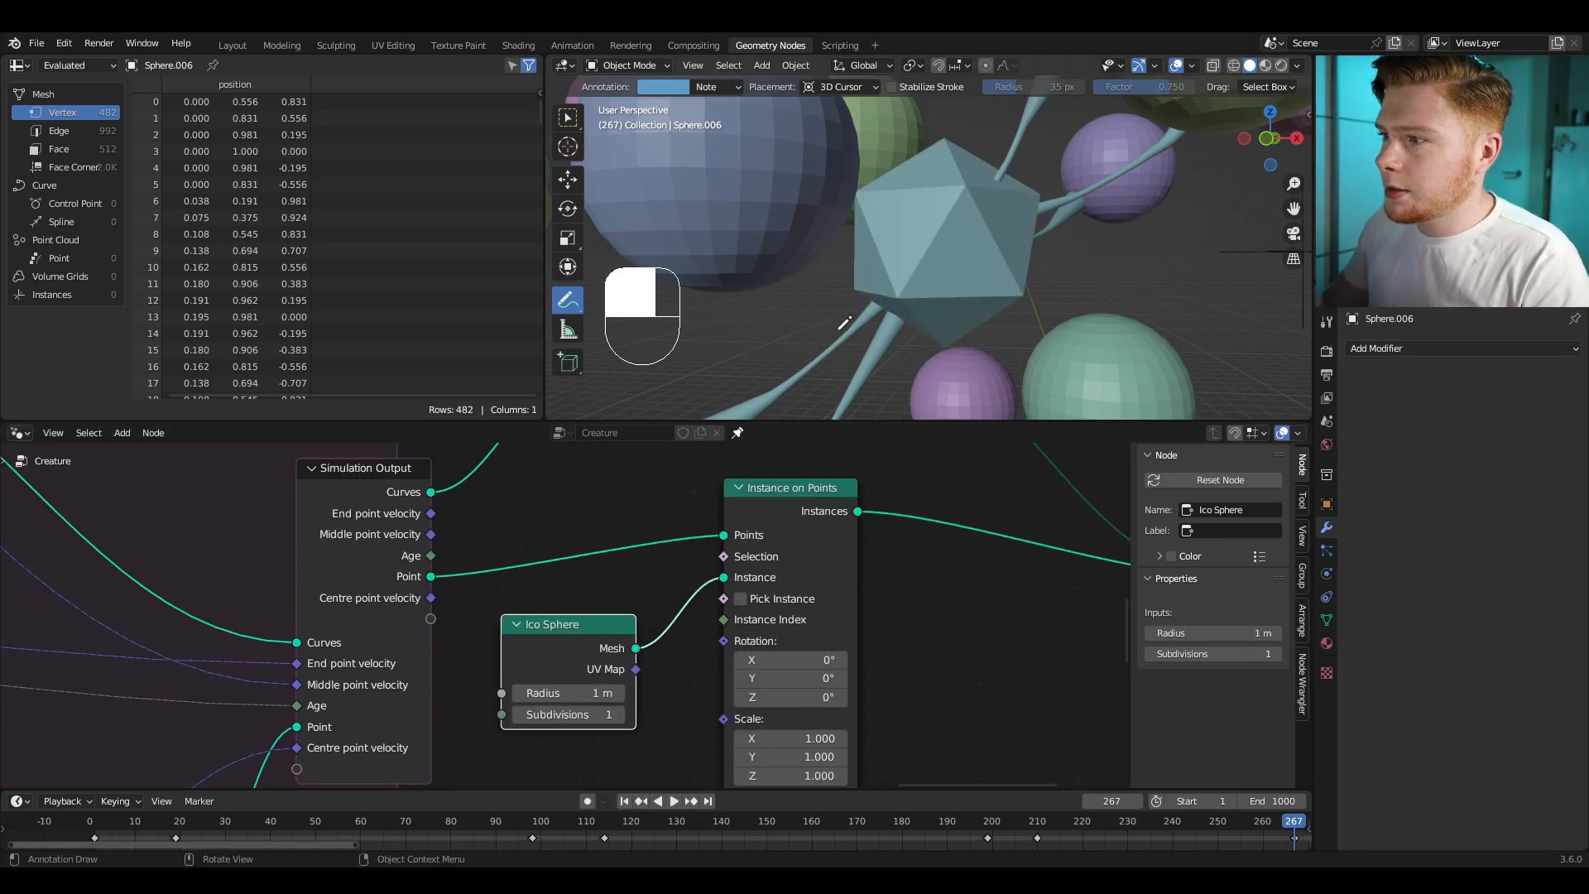
Step: Set the Ico Sphere's subdivisions to 2 and its radius to 0.51 m
scroll(583, 700, "up", 1)
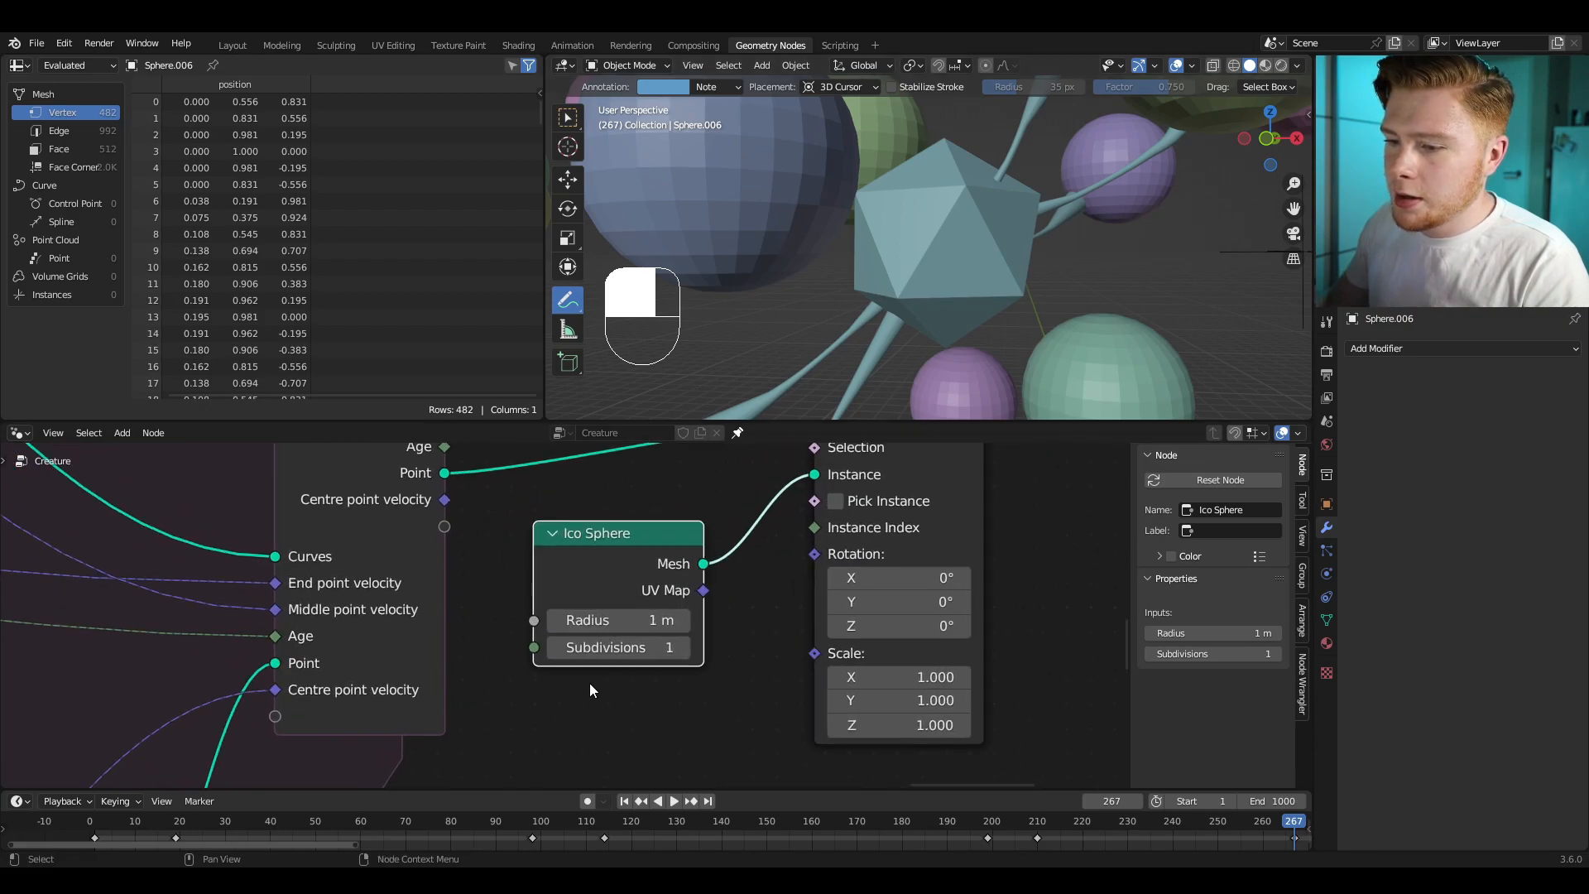
left_click(685, 657)
middle_click_drag(652, 620, 585, 625)
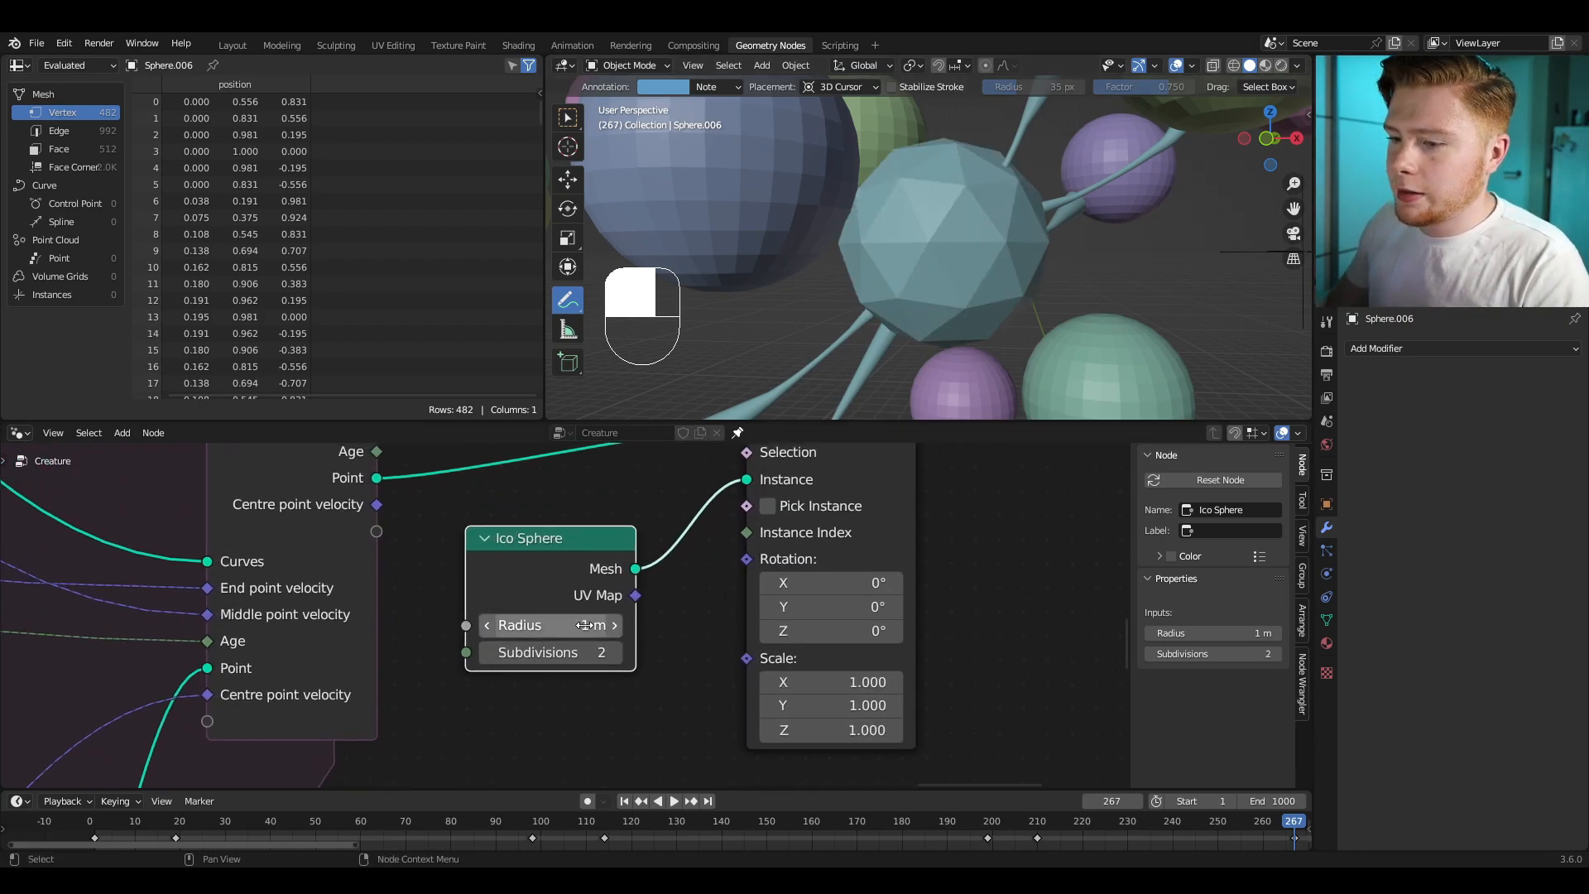
left_click_drag(585, 625, 562, 625, "shift")
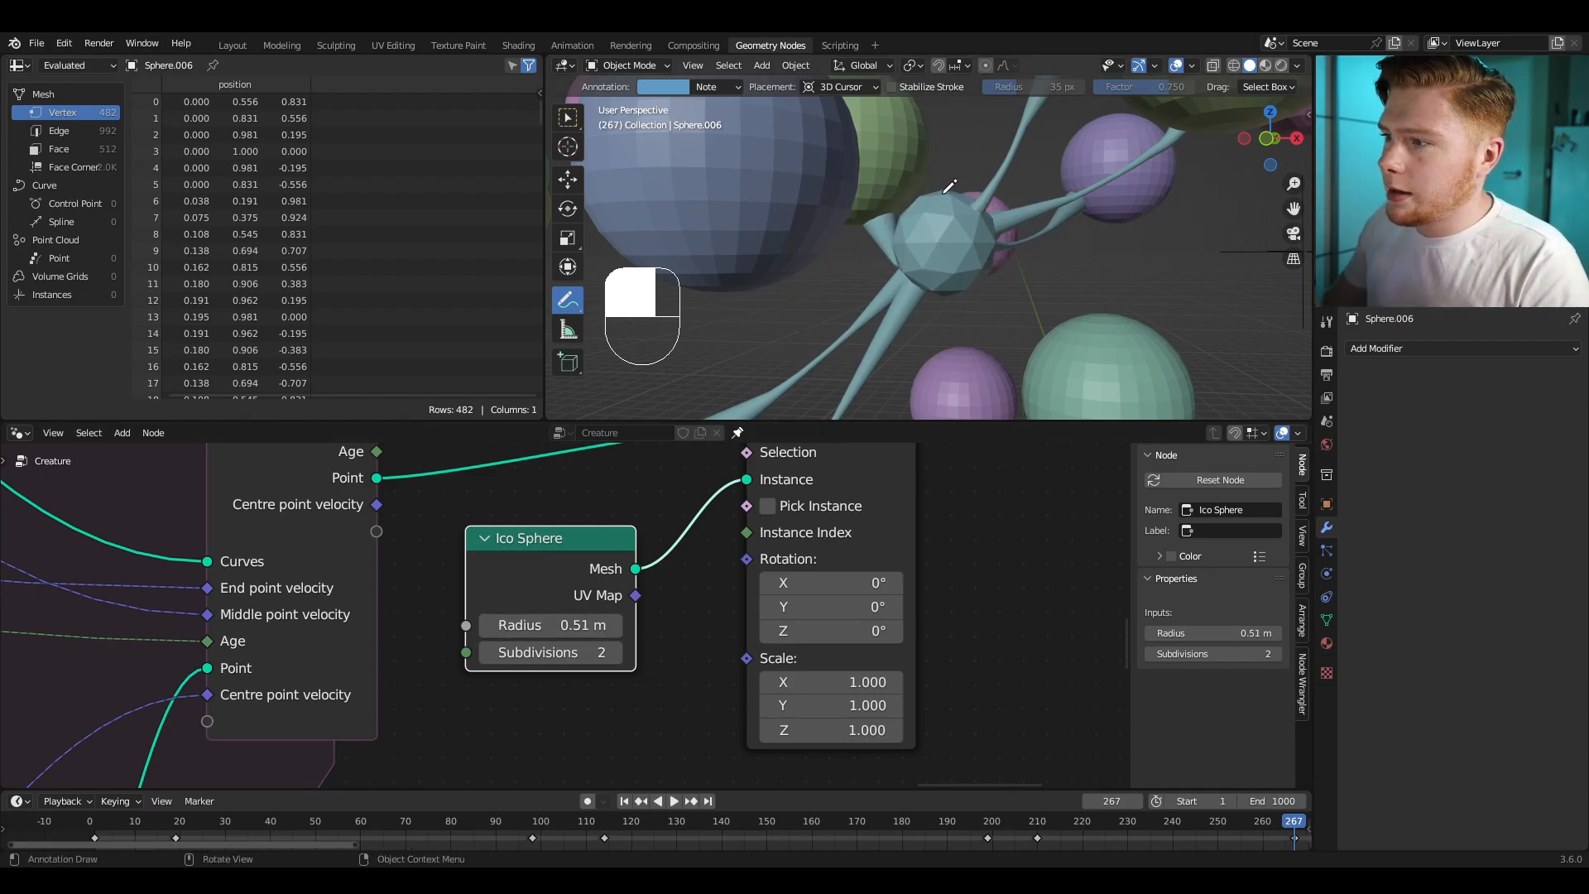
Step: Insert a Mesh to Volume node between Join Geometry and Group Output, spacing the nodes apart
scroll(913, 207, "down", 4)
middle_click_drag(913, 207, 958, 204)
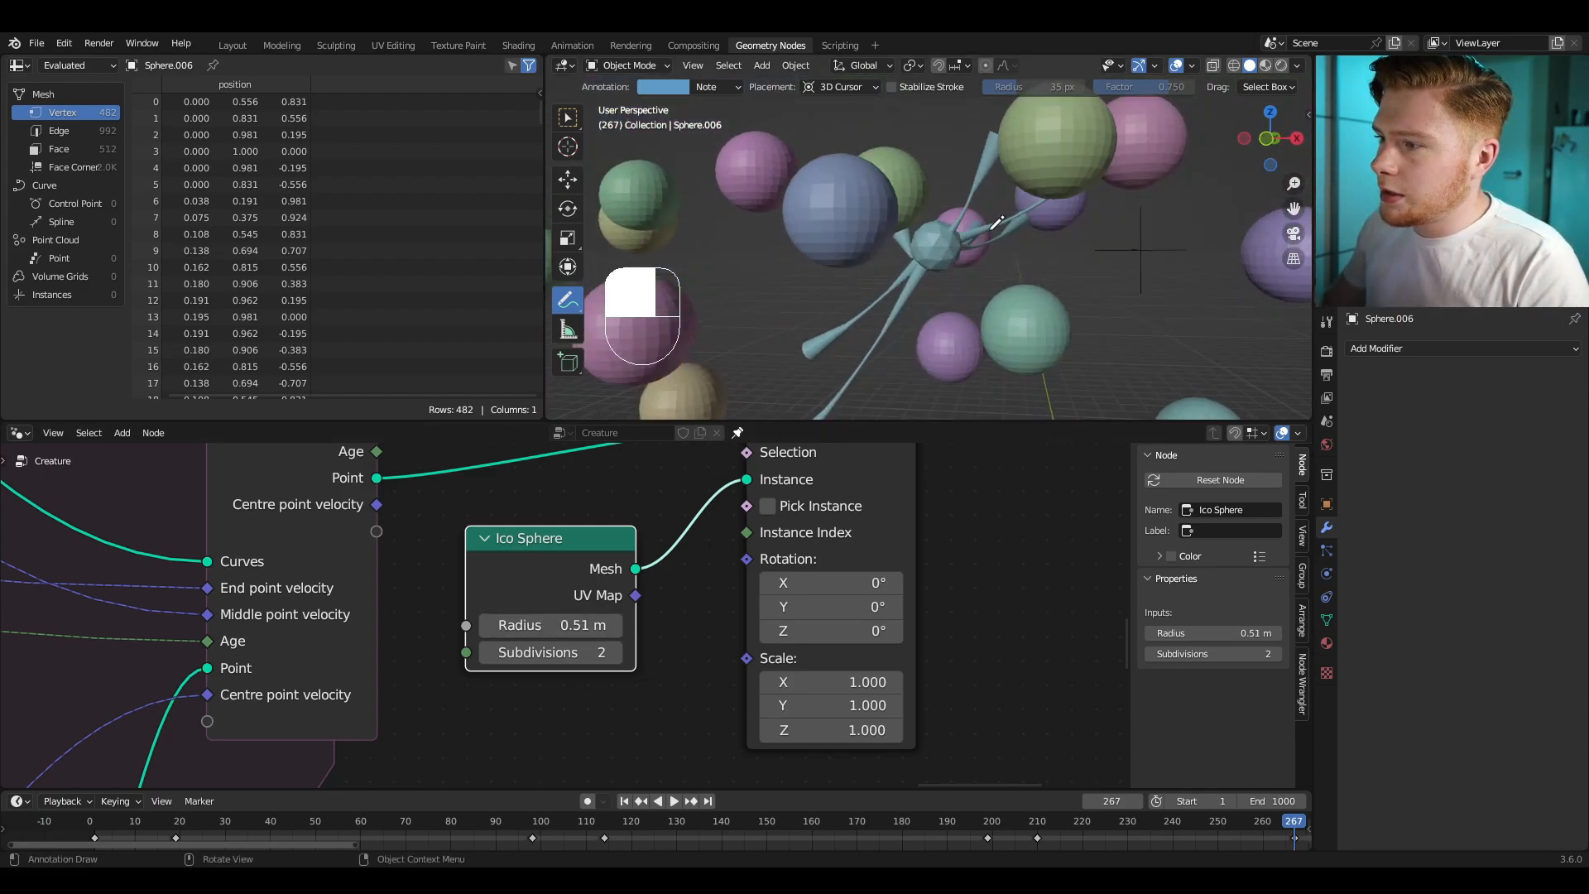
scroll(1076, 534, "down", 6)
middle_click_drag(1047, 540, 414, 654)
left_click(563, 530)
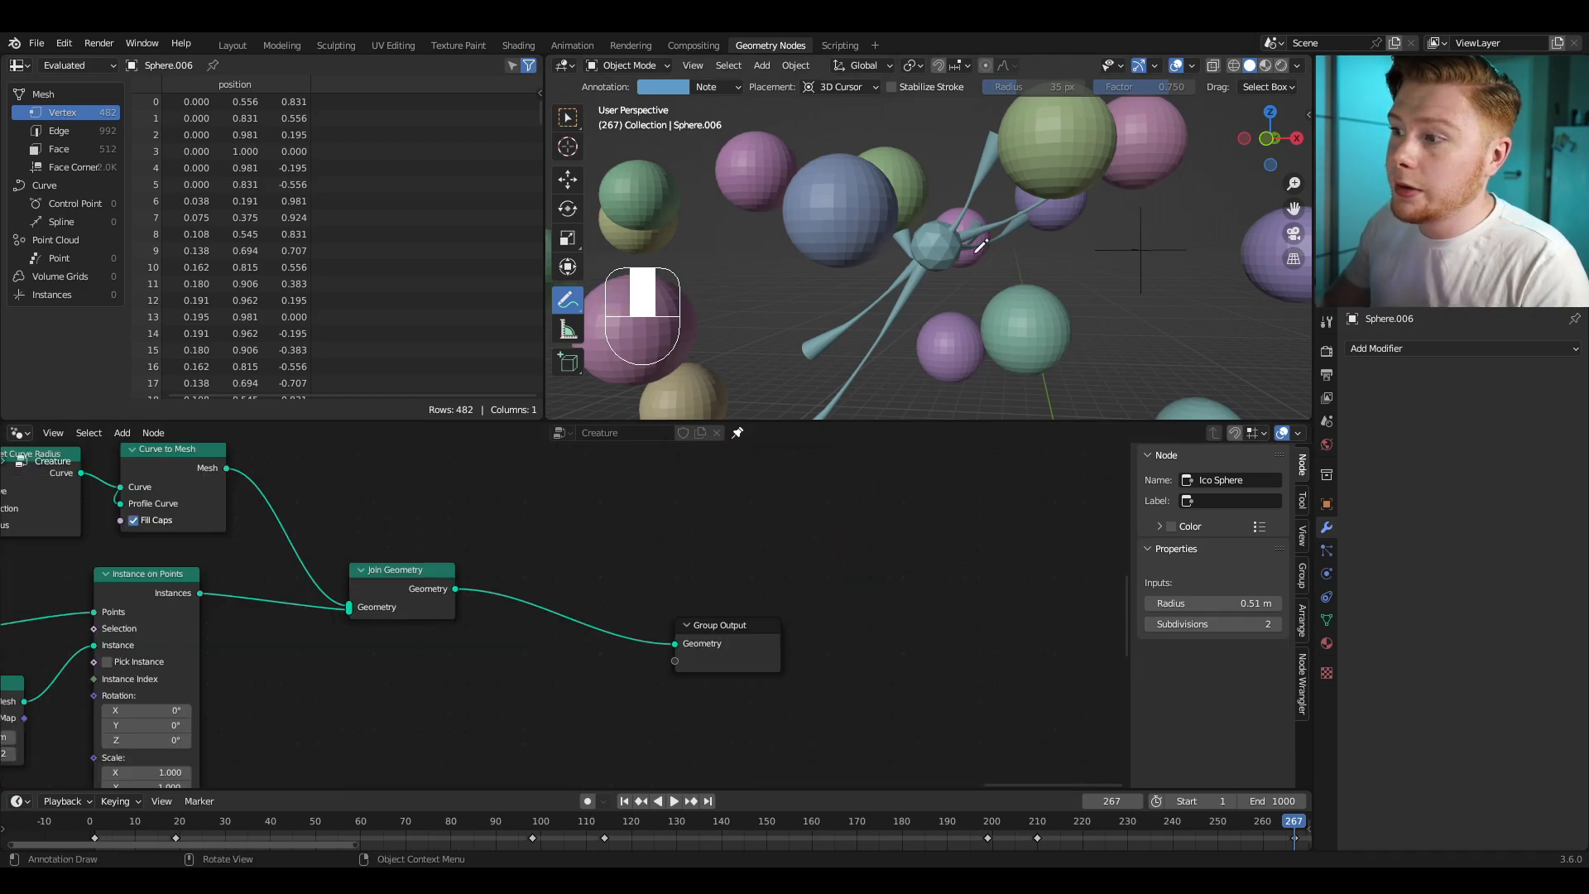
key("shift+a")
left_click(559, 507)
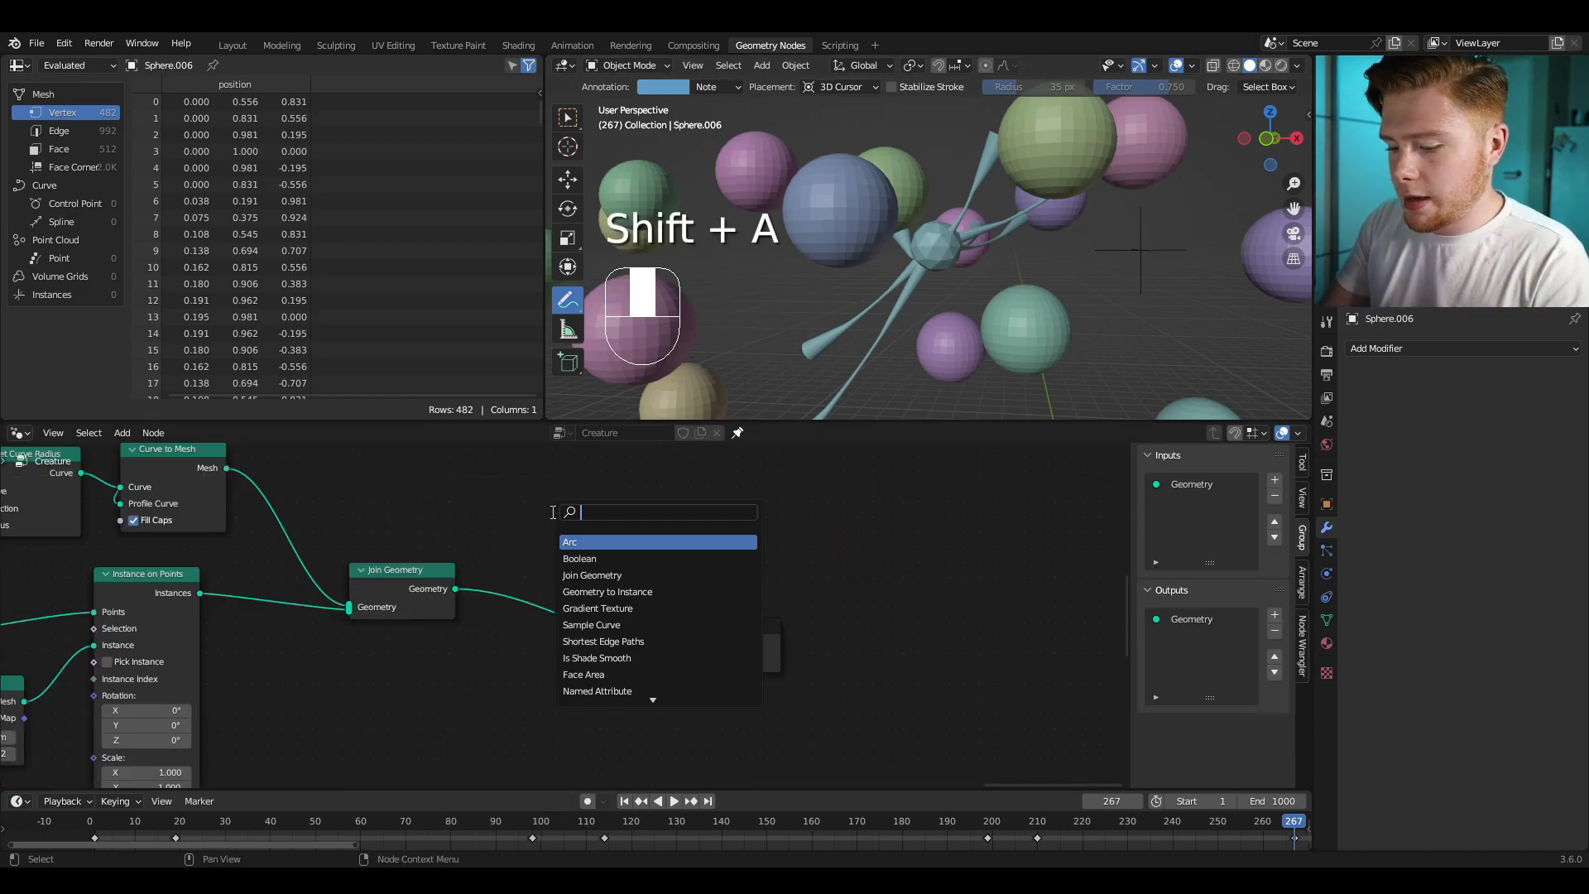
type("volume")
key("Return")
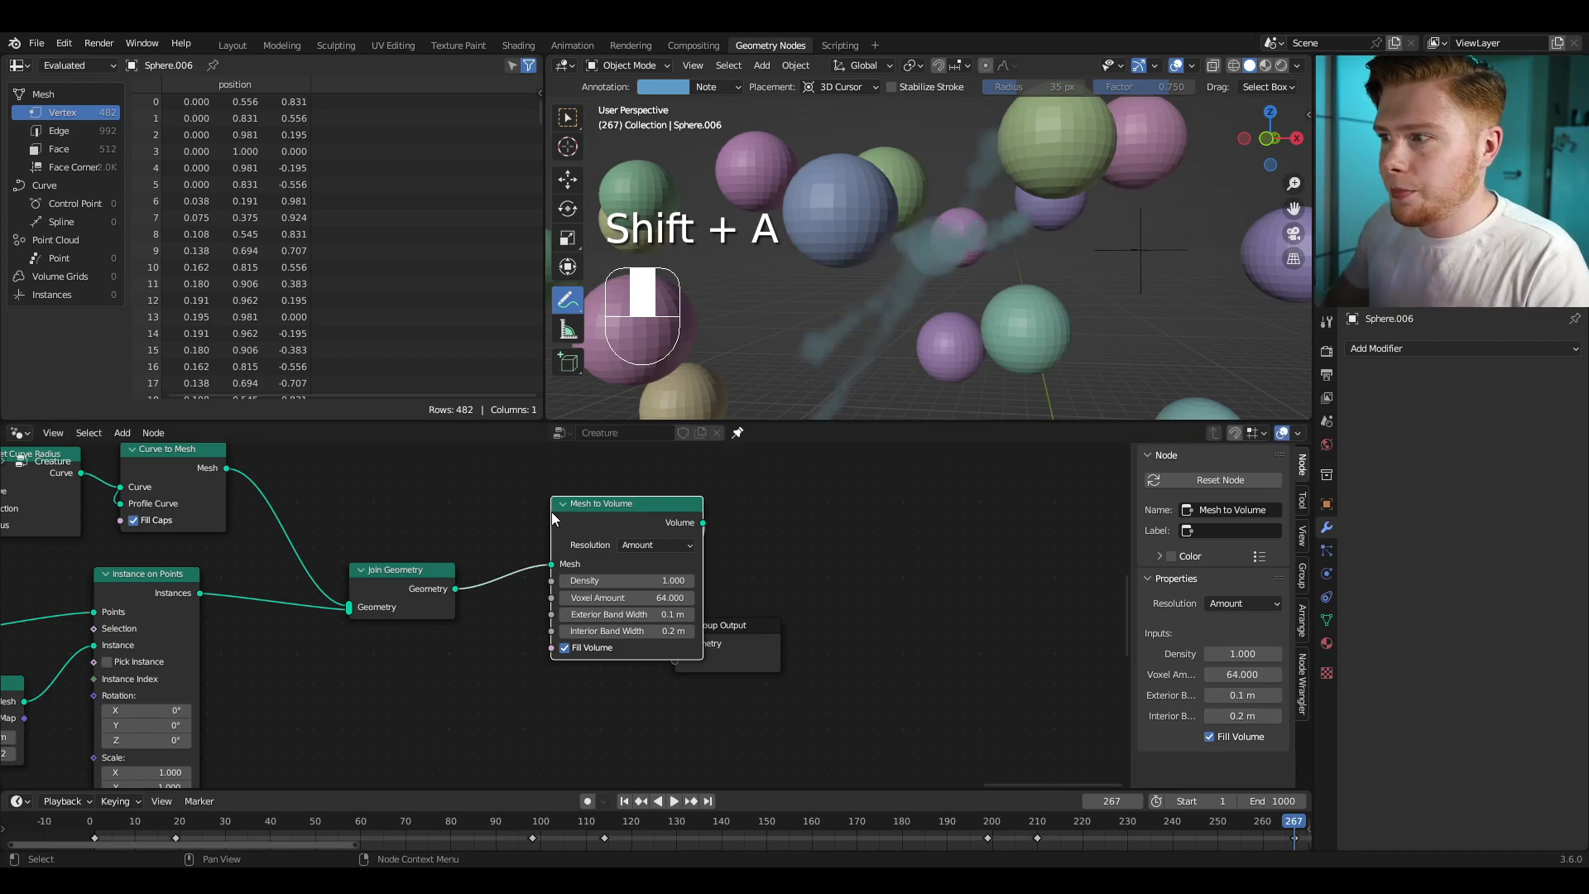
left_click_drag(774, 637, 993, 611)
left_click_drag(664, 510, 614, 528)
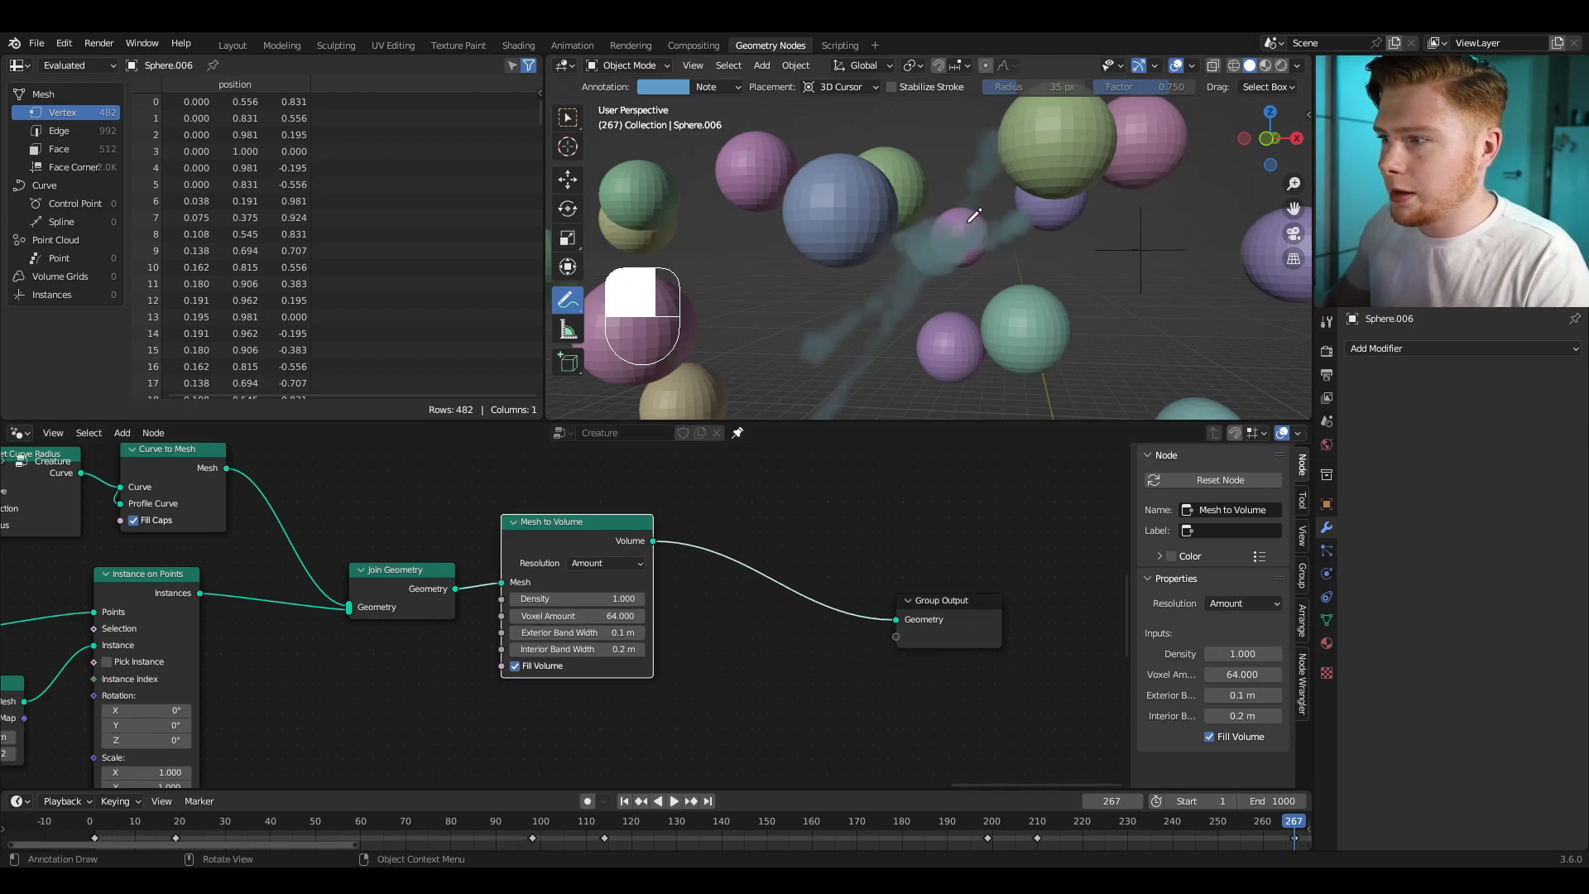
Step: Insert a Volume to Mesh node on the link from Mesh to Volume to Group Output
key("shift+a")
type("vol ")
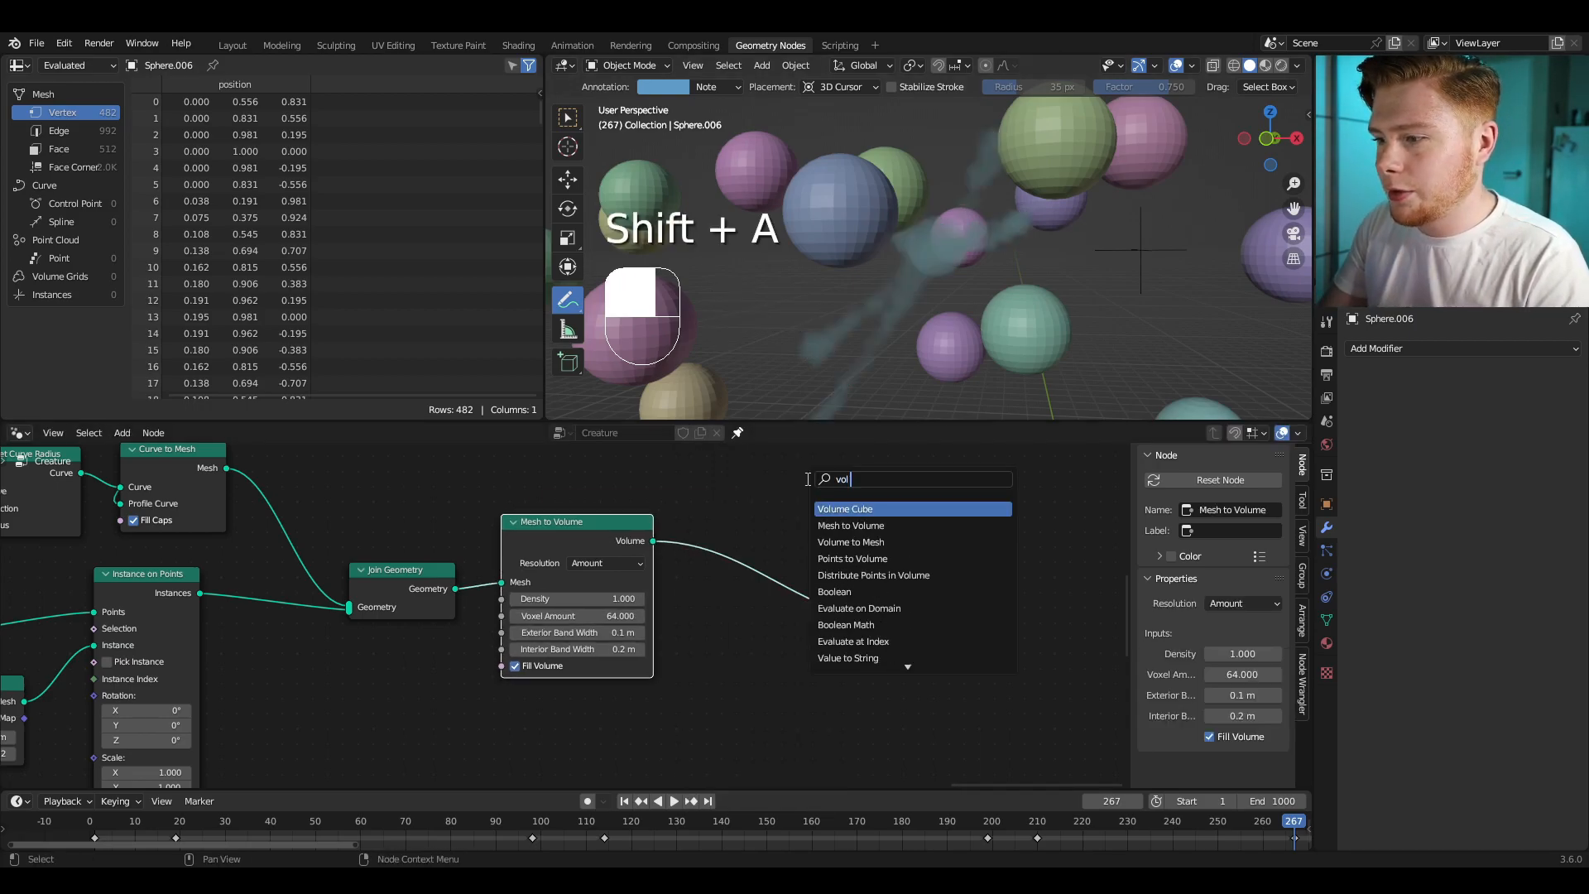
type("to")
key("Return")
left_click(721, 579)
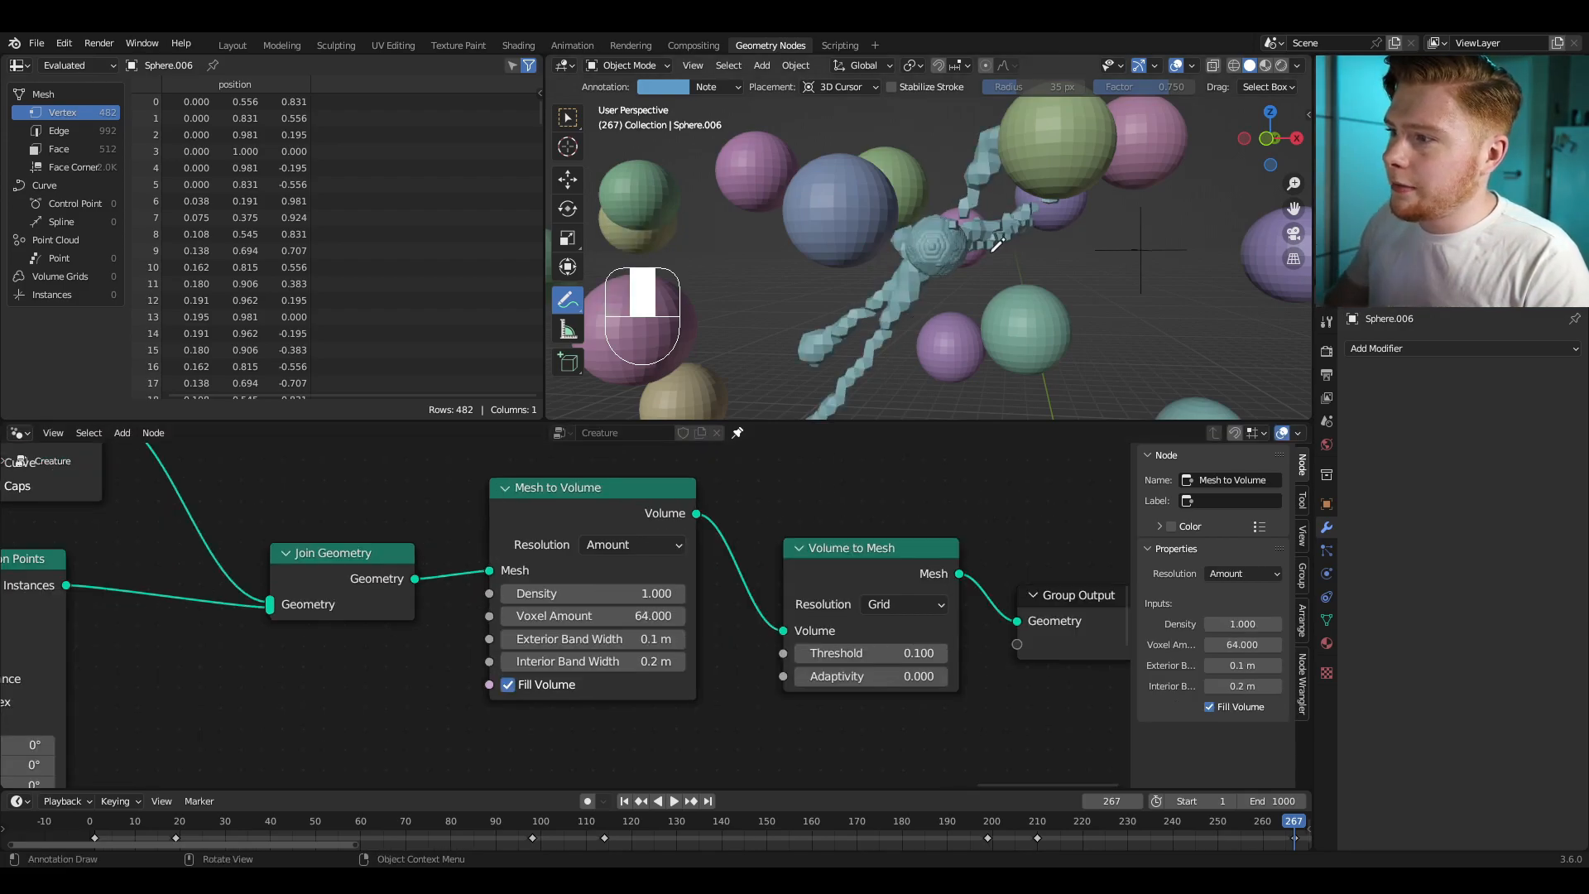
Step: Switch the Mesh to Volume resolution to Size with a voxel size of 0.05 m and inspect the creature's surface
scroll(817, 534, "up", 2)
left_click(604, 552)
left_click(598, 608)
left_click(565, 646)
type(".05")
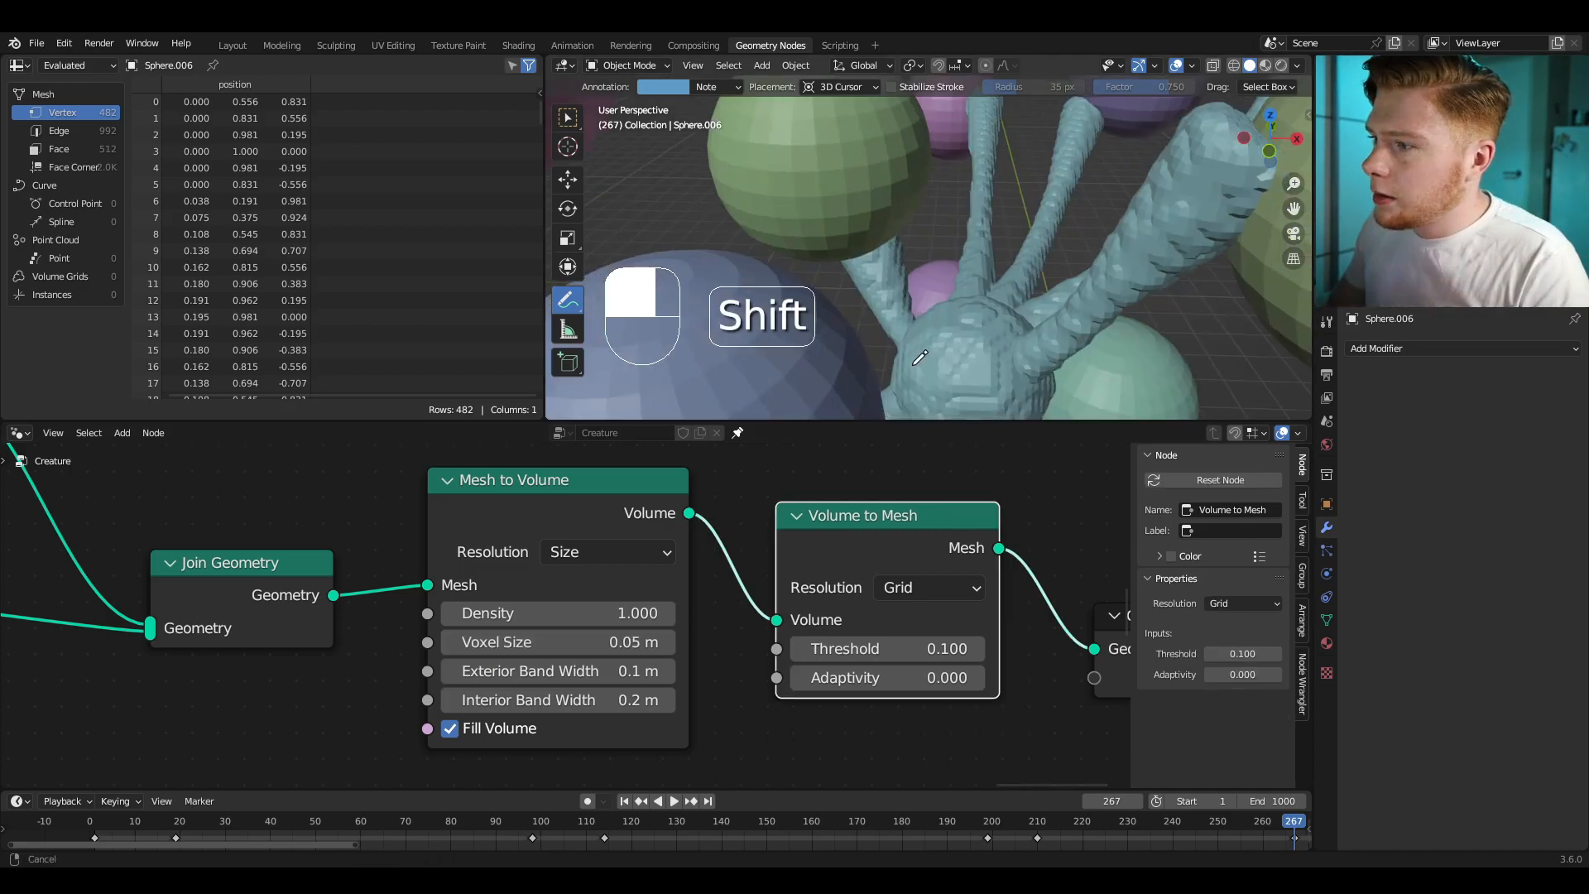
middle_click_drag(1018, 310, 902, 292, "shift")
scroll(903, 291, "up", 3)
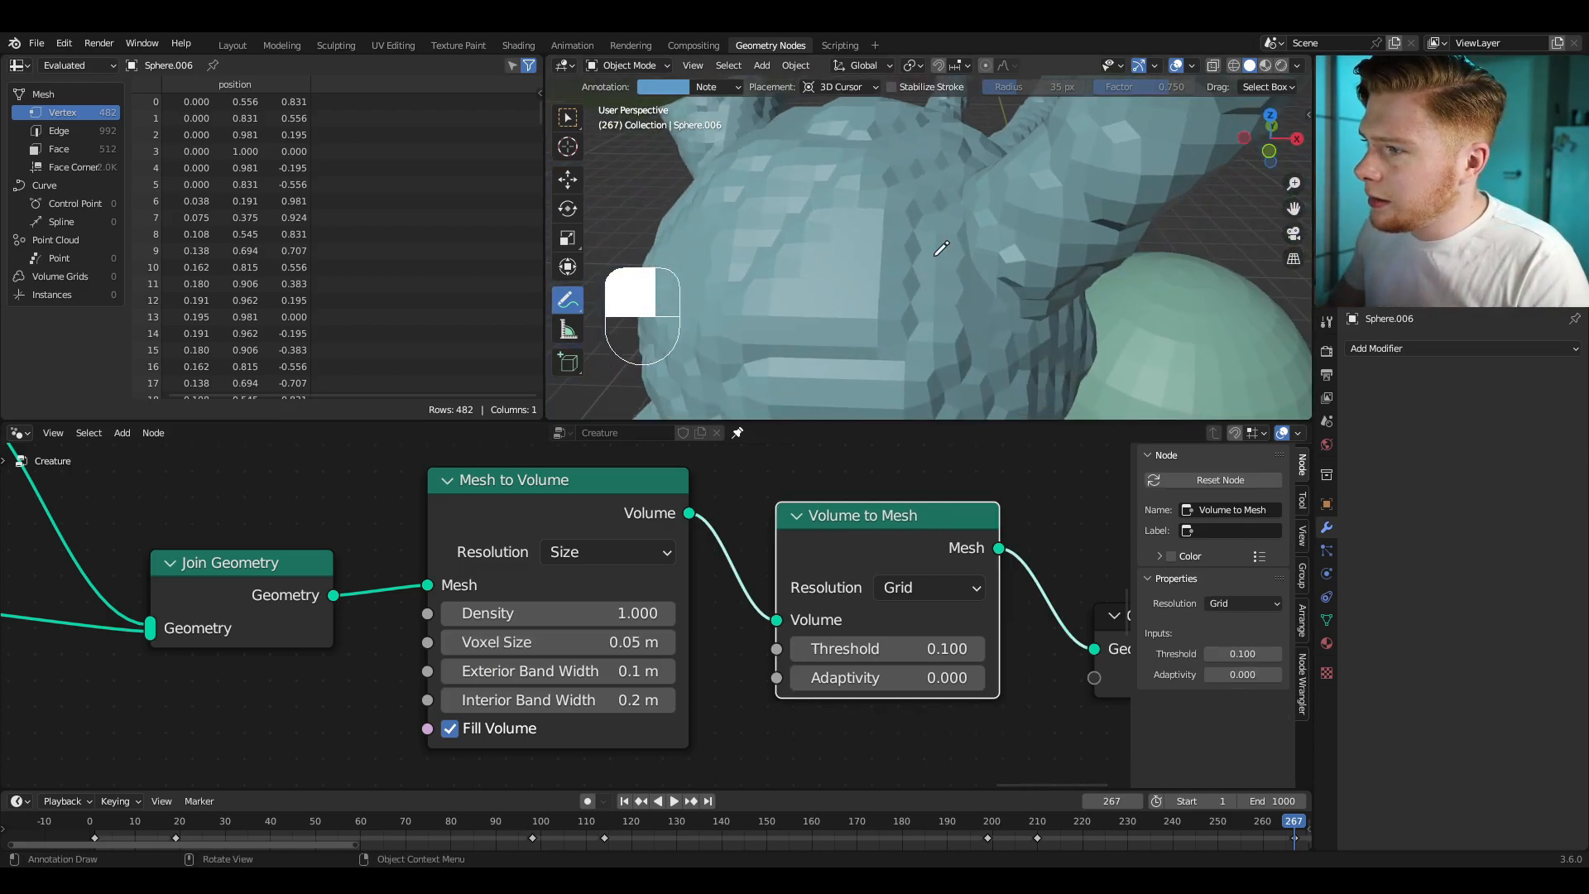
scroll(1007, 223, "down", 5)
middle_click_drag(1007, 223, 1051, 199)
scroll(1019, 271, "up", 5)
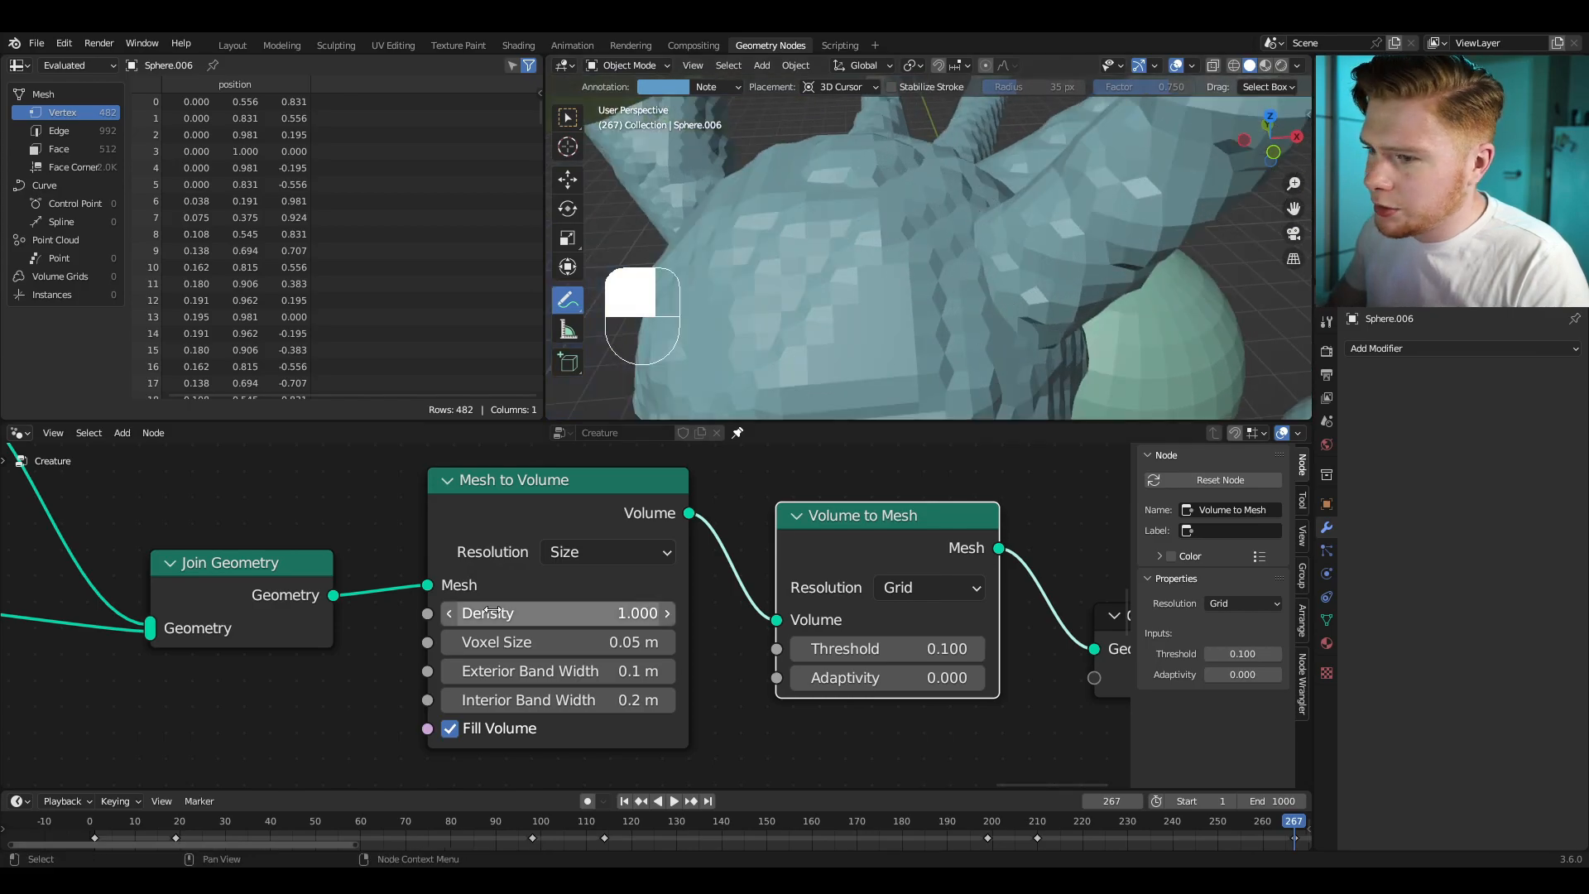
Step: Make room beside Instance on Points and insert a Realize Instances node between it and Join Geometry
scroll(579, 619, "down", 9)
middle_click_drag(99, 688, 502, 609)
left_click_drag(372, 575, 606, 679)
key("g")
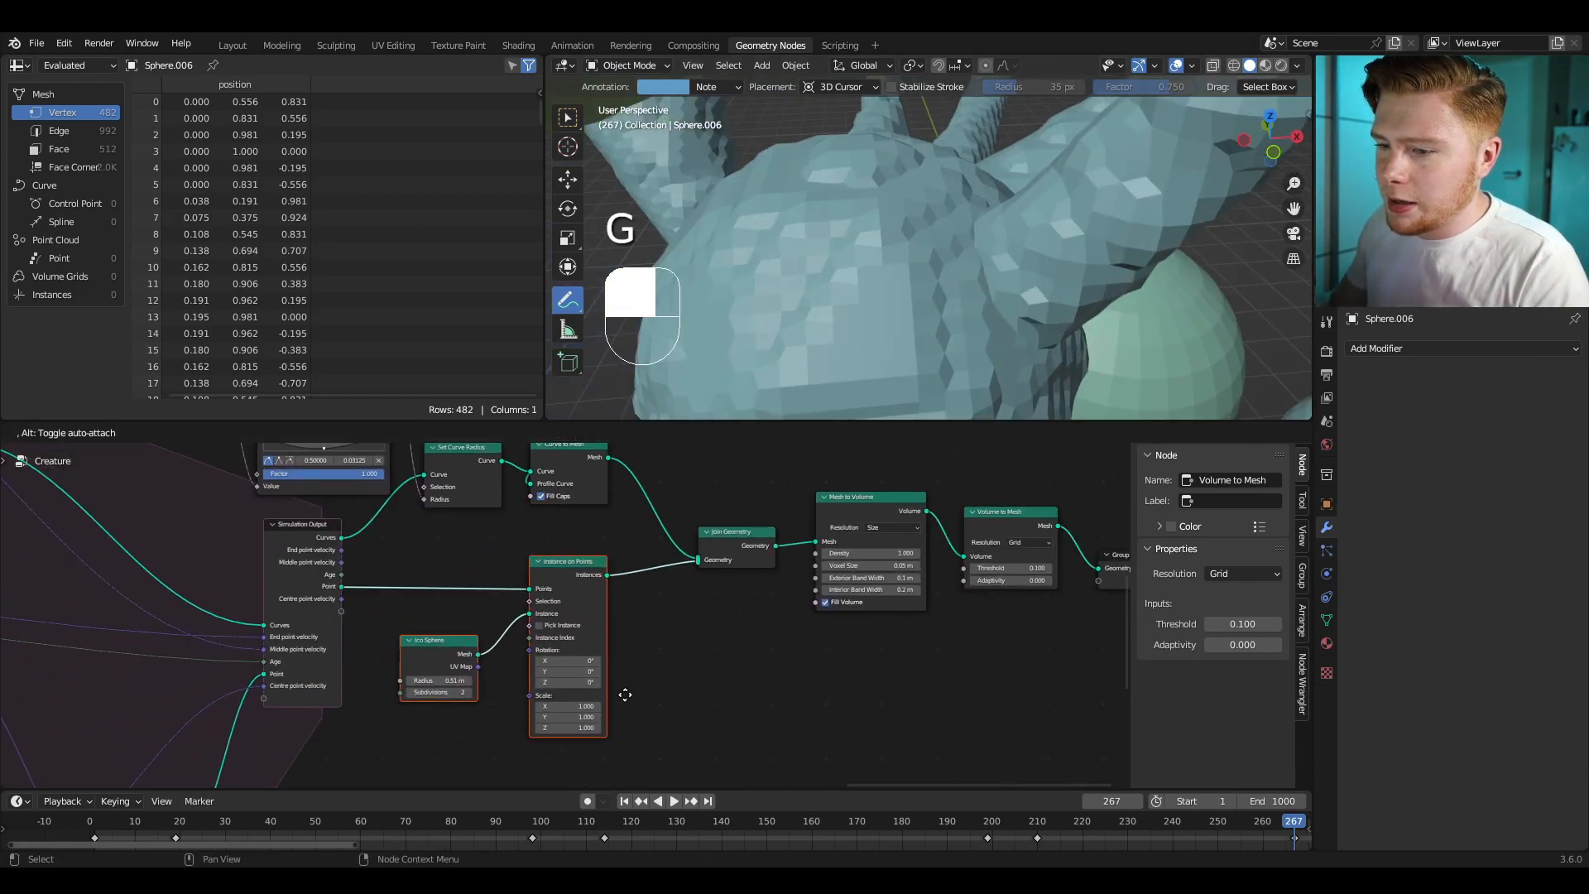
left_click(579, 689)
key("shift+a")
mouse_move(665, 515)
type("realize")
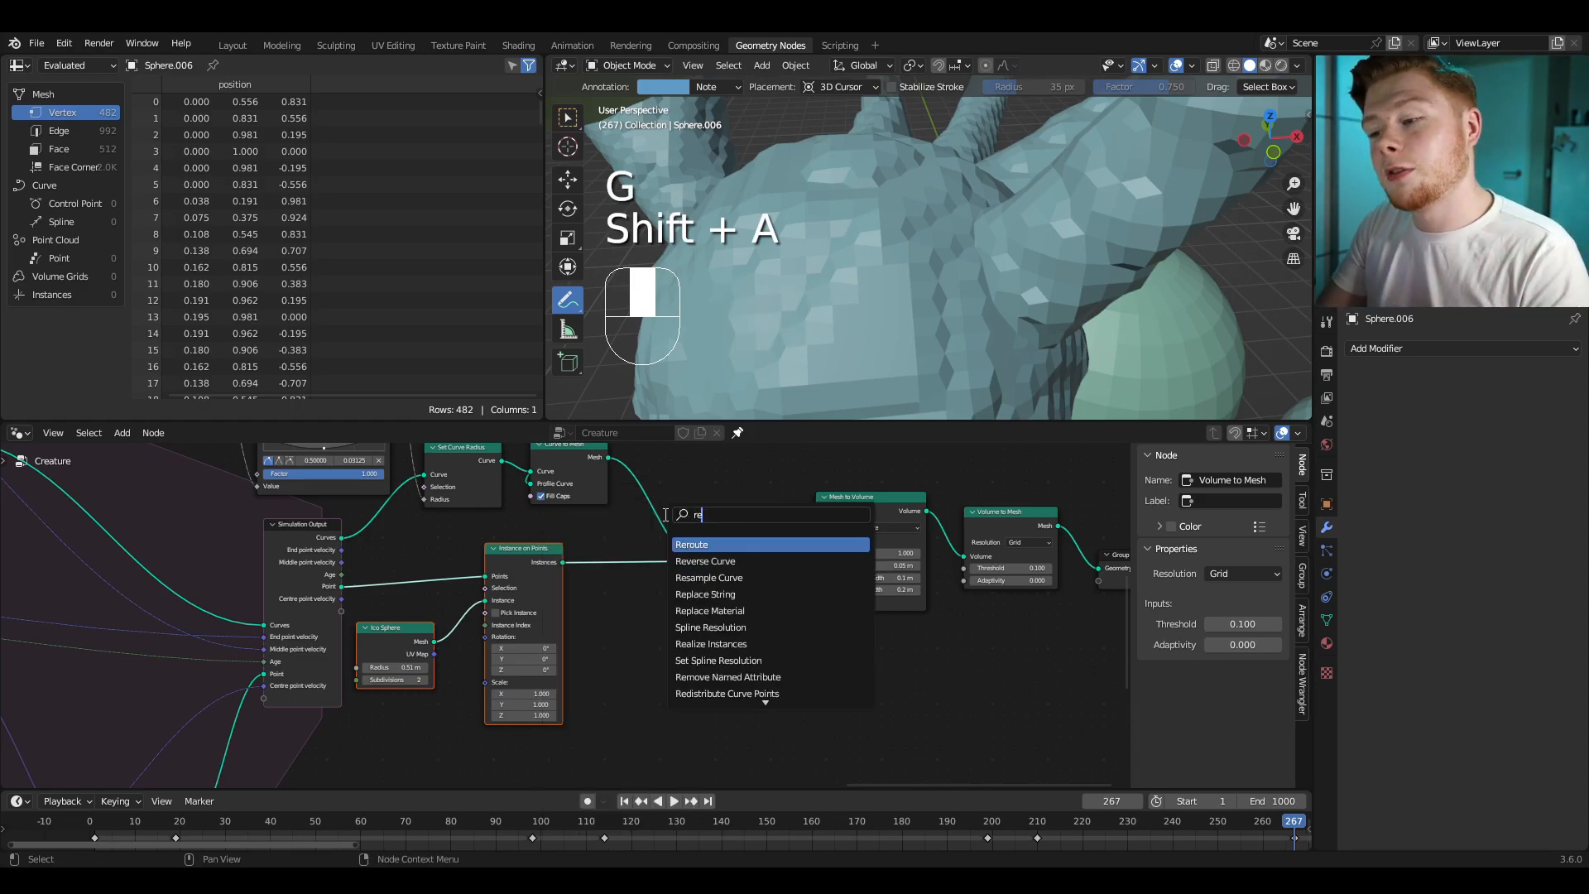
key("Return")
left_click(587, 555)
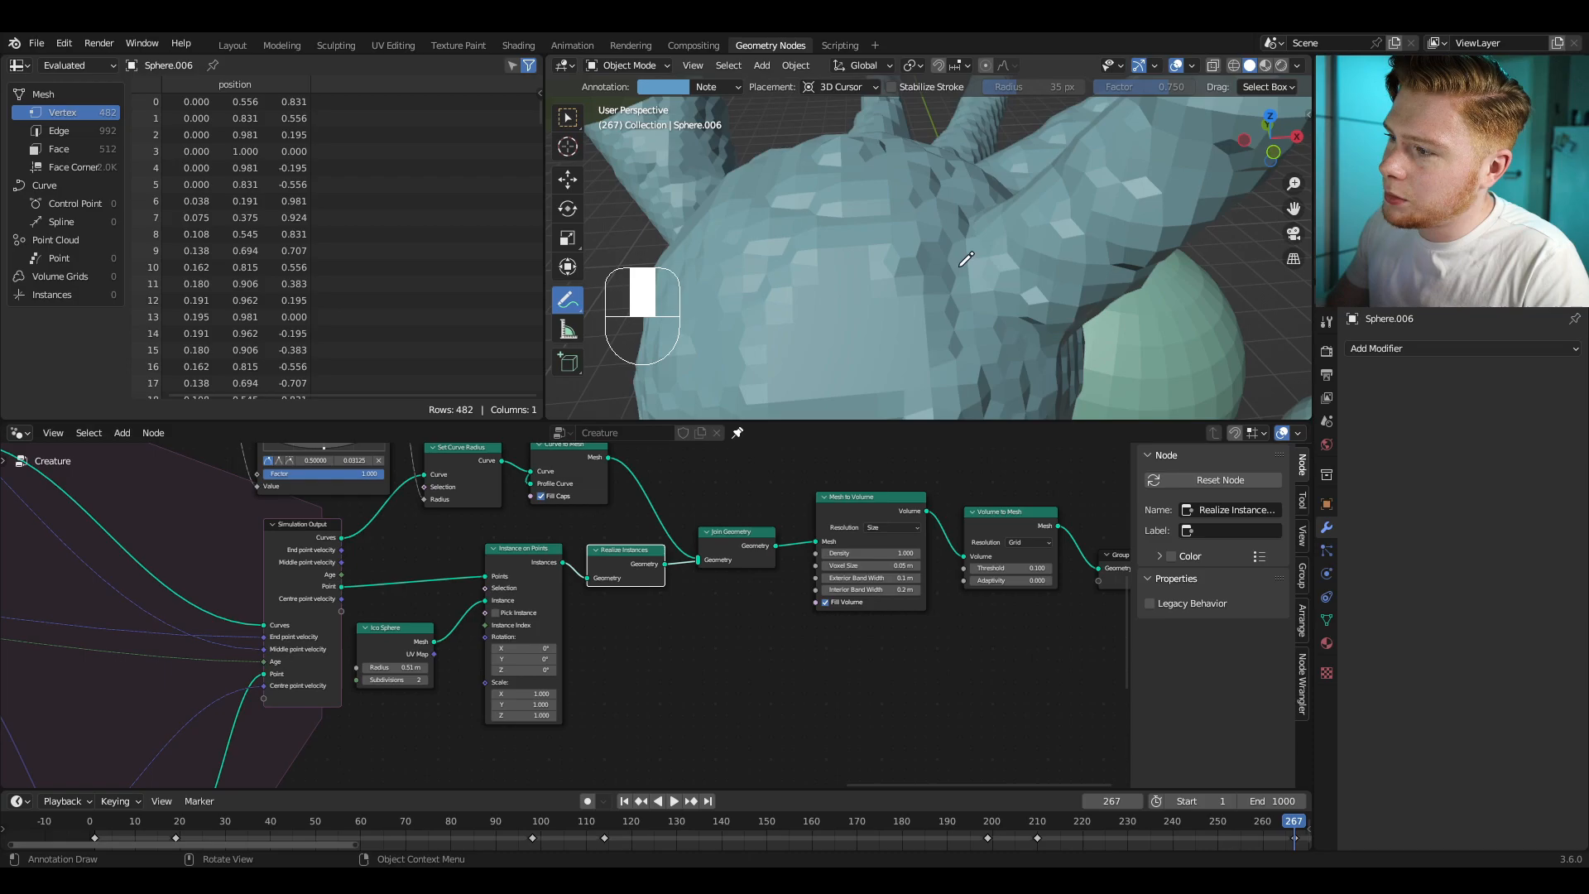
Step: Raise the Float Curve's start point to 0.0000, 0.2250 and lower its middle point almost to zero
scroll(935, 219, "up", 3)
scroll(881, 295, "down", 12)
middle_click_drag(881, 295, 878, 224)
scroll(339, 464, "up", 9)
middle_click_drag(339, 463, 693, 665)
left_click_drag(546, 653, 548, 642)
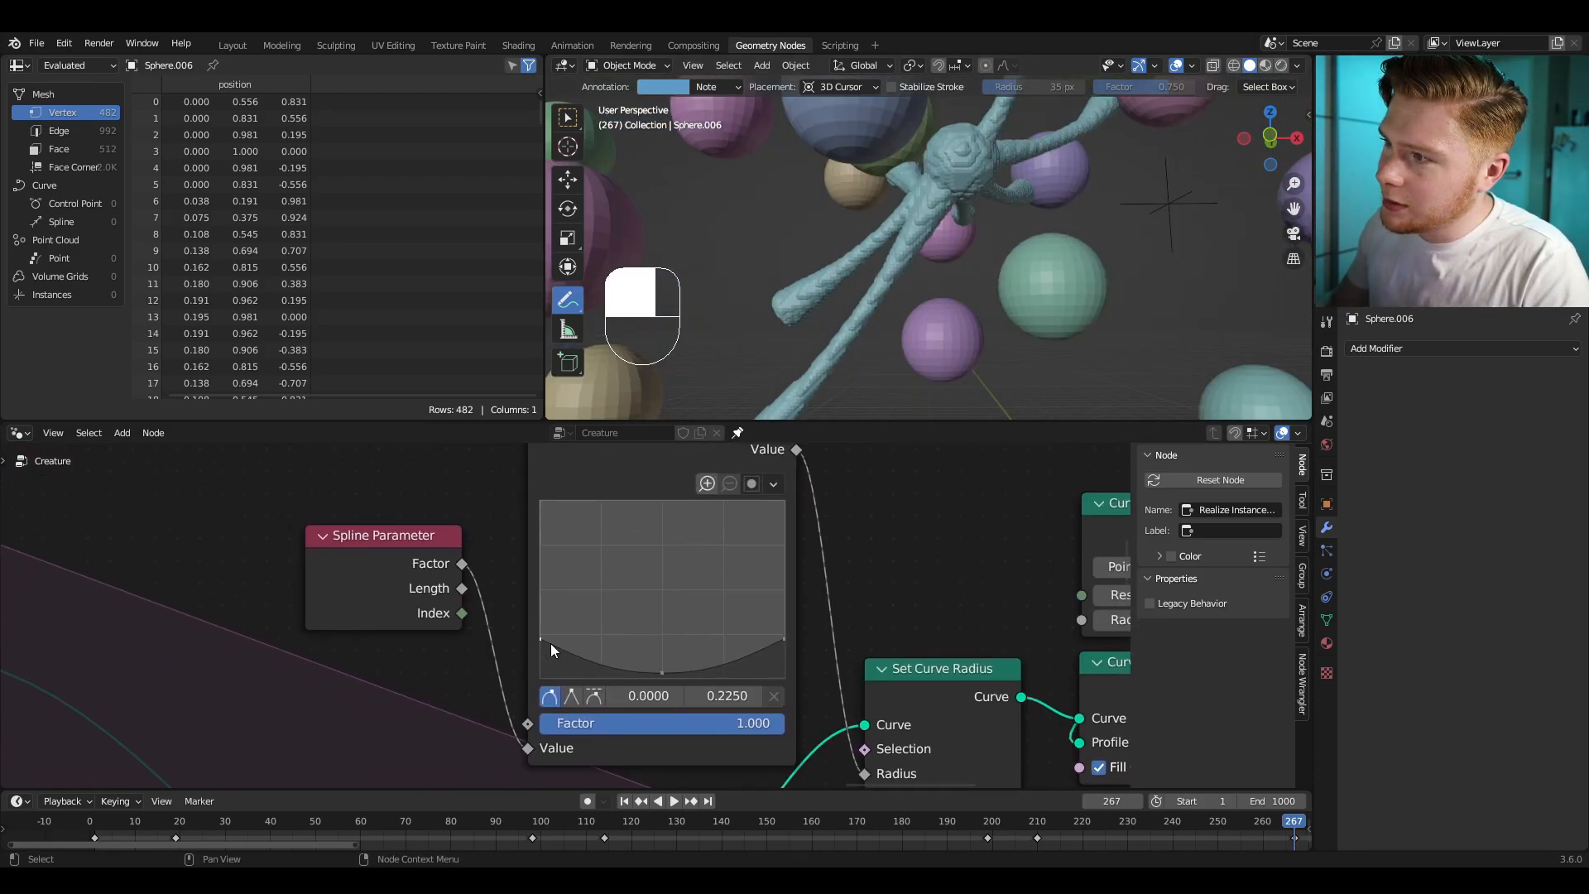
left_click_drag(657, 669, 657, 672)
left_click_drag(784, 639, 784, 653)
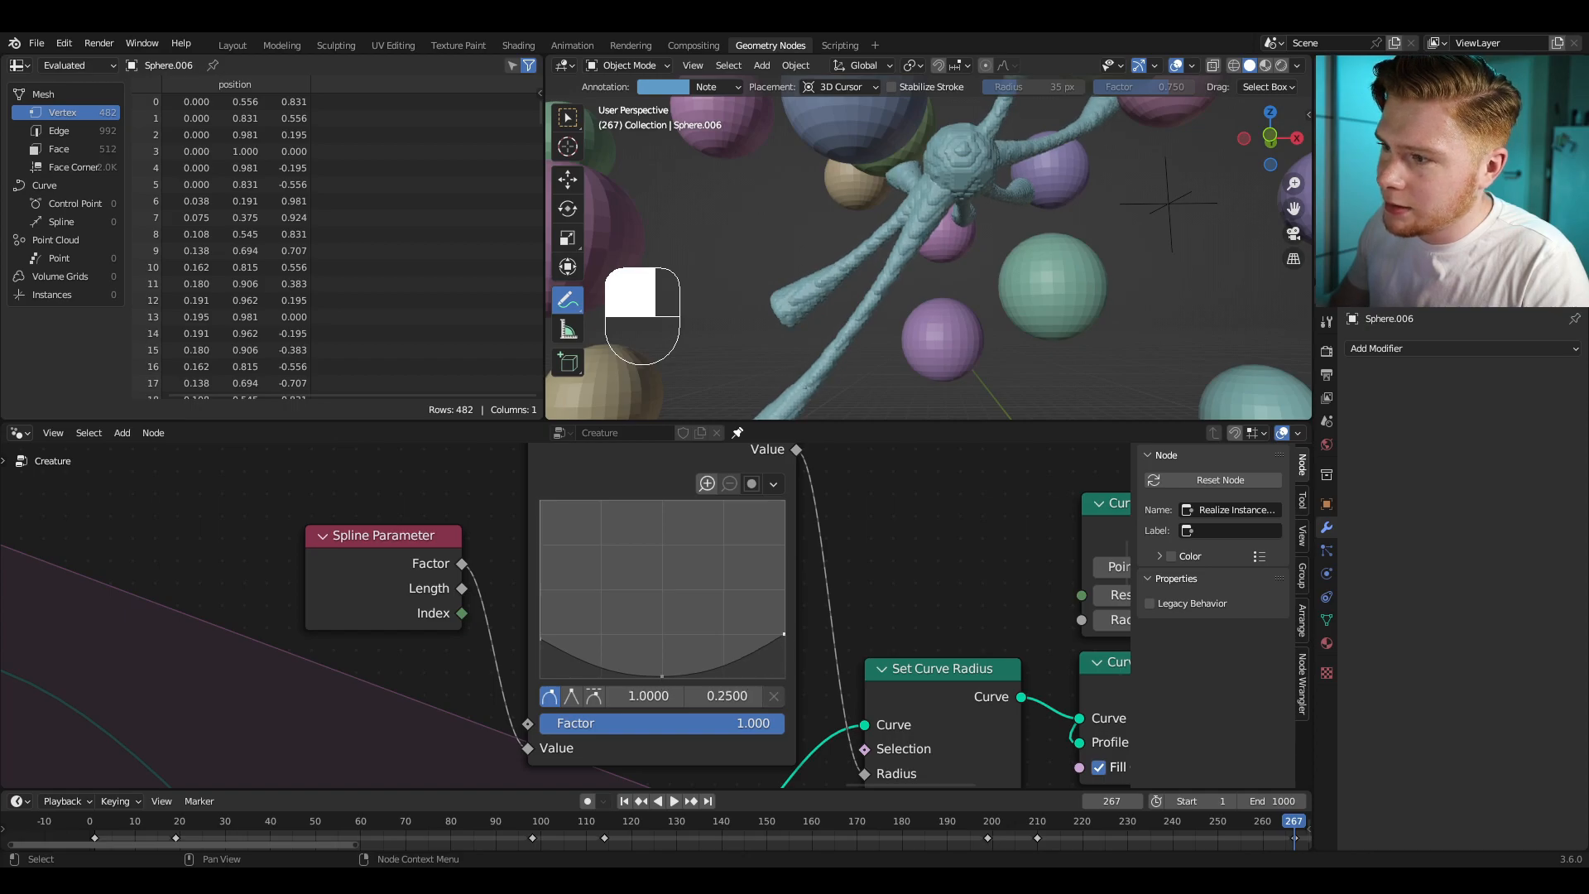
Step: Lower the Float Curve's end point to 1.0000, 0.0750 and check the thickness of the legs
scroll(888, 313, "down", 4)
middle_click_drag(887, 313, 862, 348)
scroll(818, 658, "up", 1)
left_click_drag(821, 660, 822, 675)
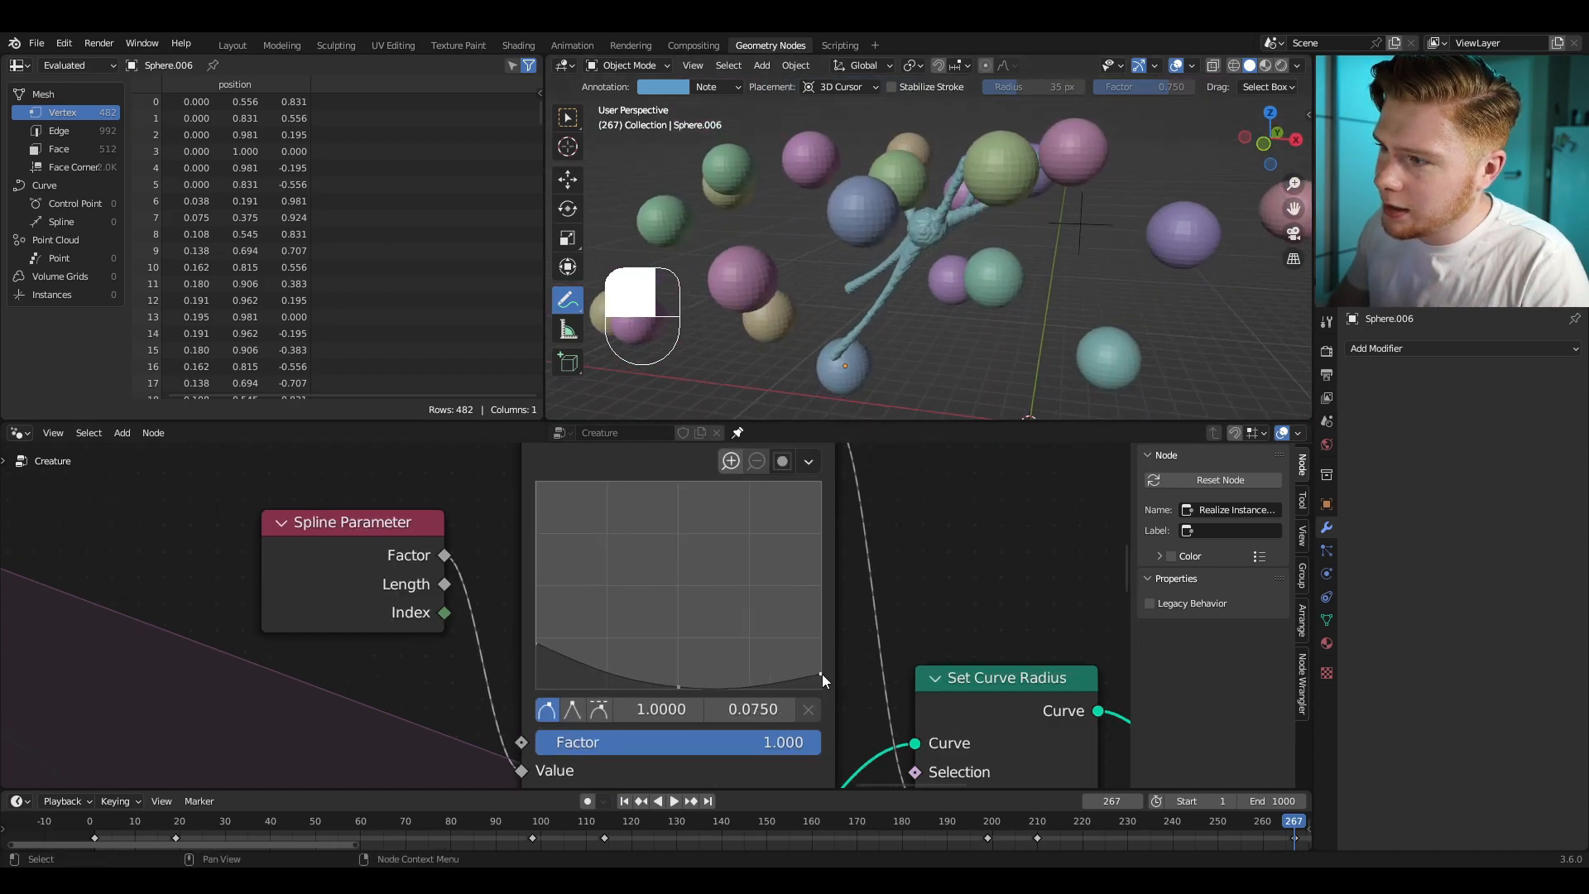
middle_click_drag(877, 273, 987, 275)
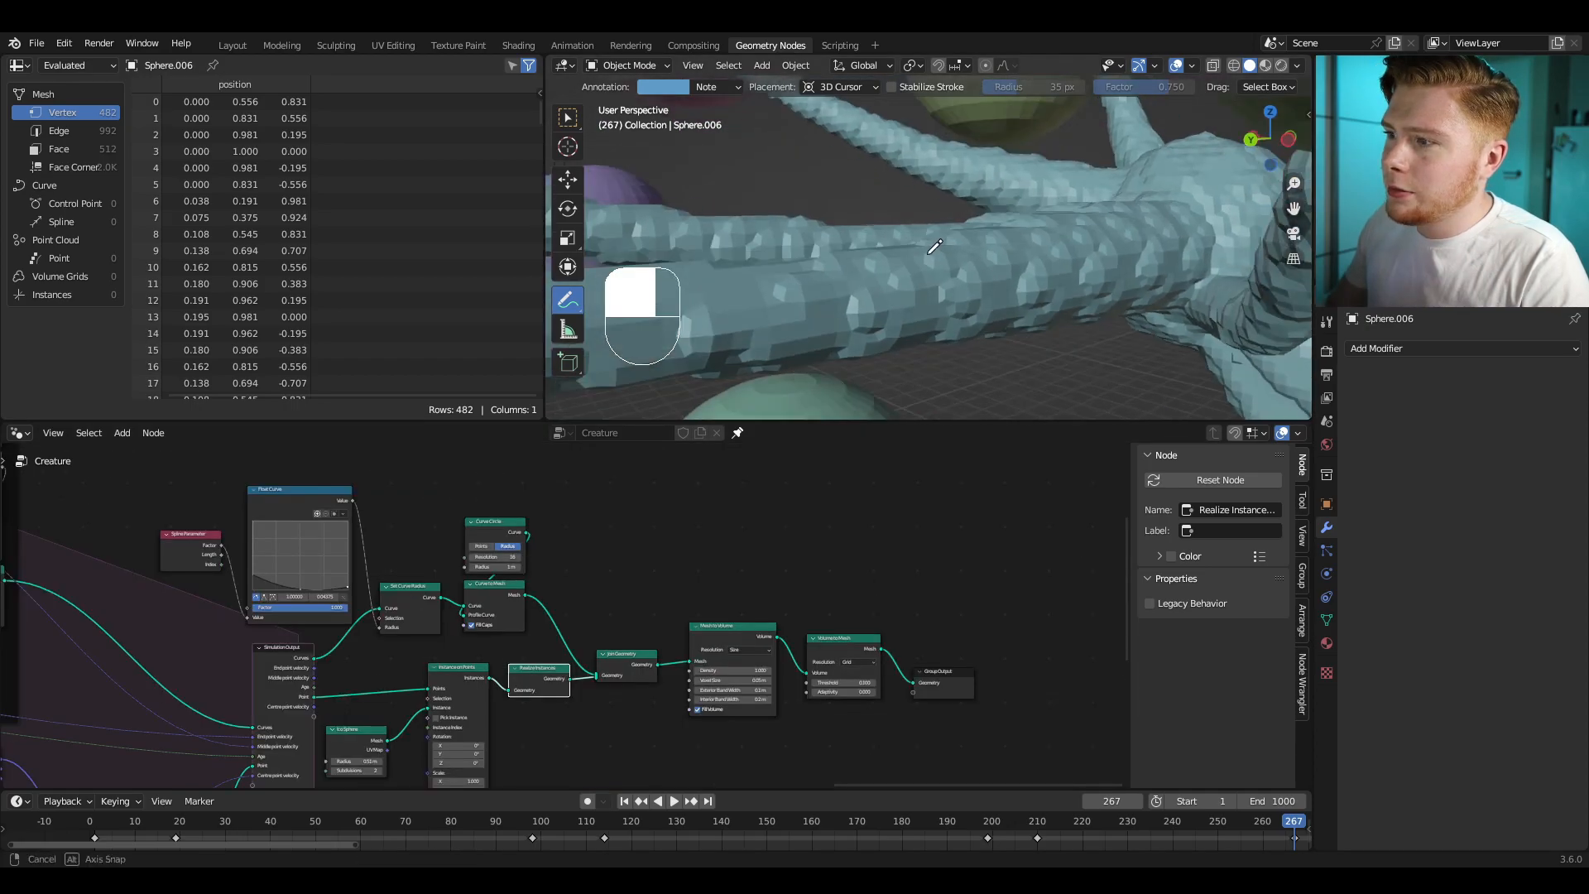
scroll(946, 326, "down", 3)
scroll(957, 263, "up", 3)
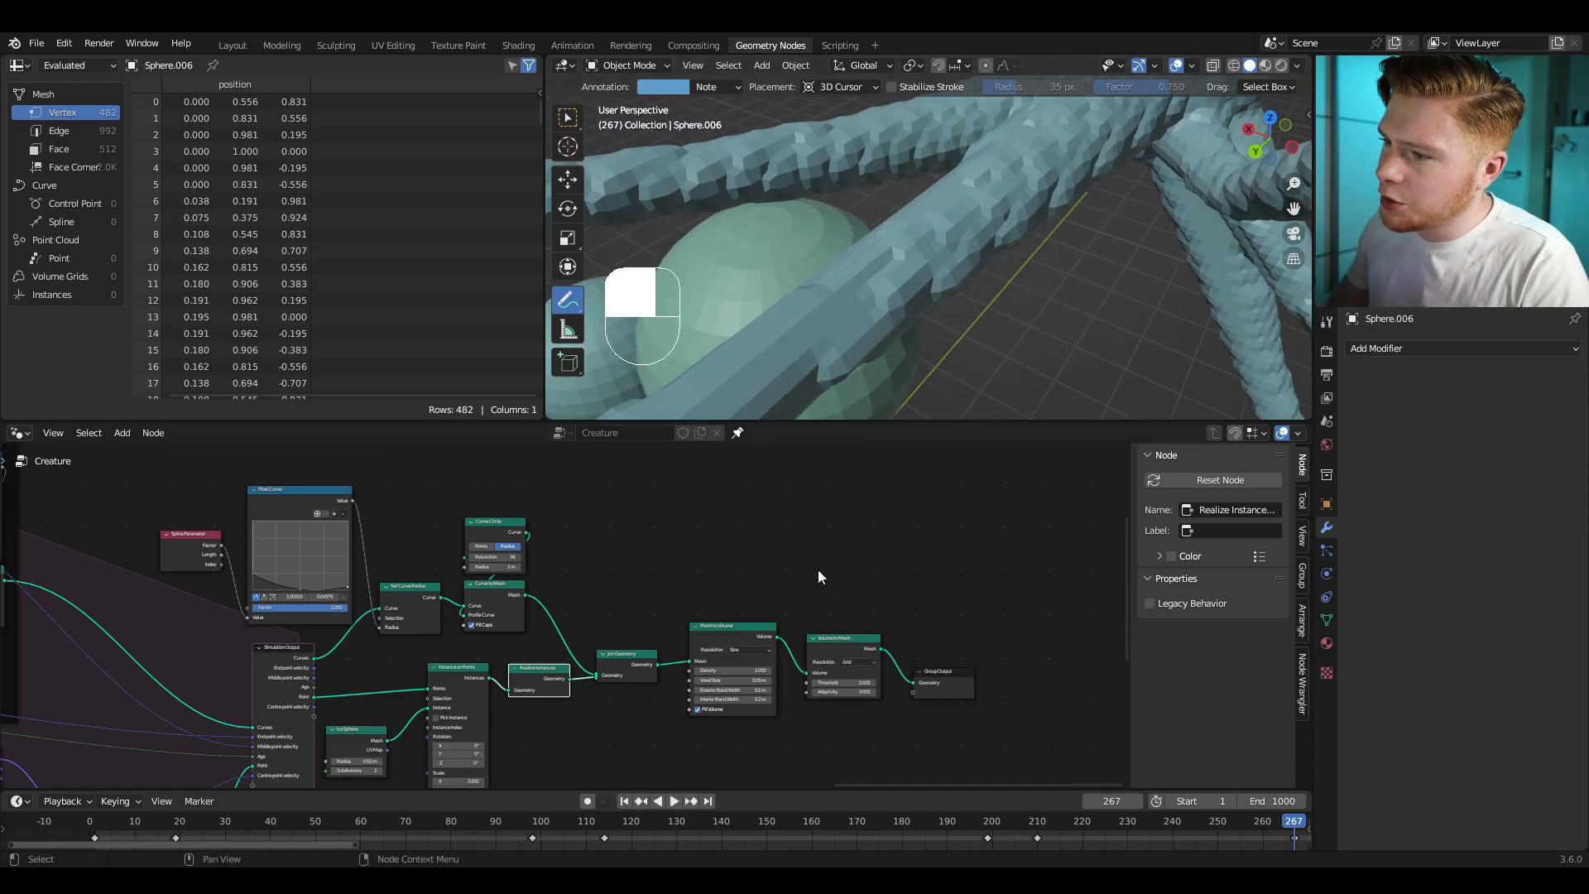
Step: Move Group Output further away and insert a Set Position node between Volume to Mesh and Group Output
middle_click_drag(818, 569, 498, 571)
scroll(634, 668, "up", 2)
left_click(580, 617)
key("g")
left_click(962, 595)
key("shift+a")
left_click(835, 507)
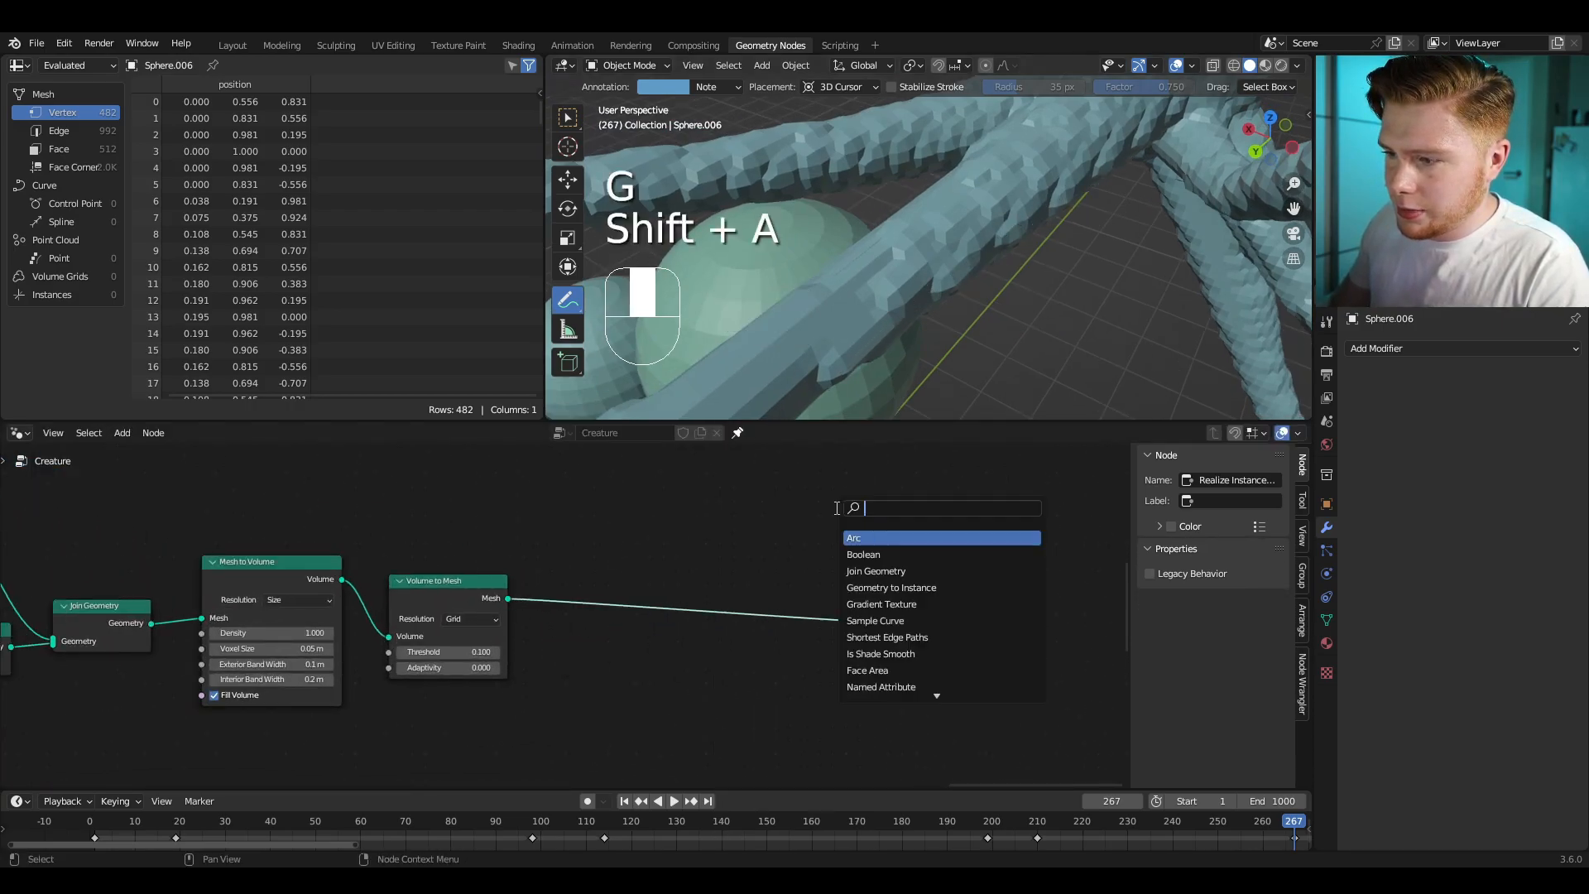
type("set p")
key("Return")
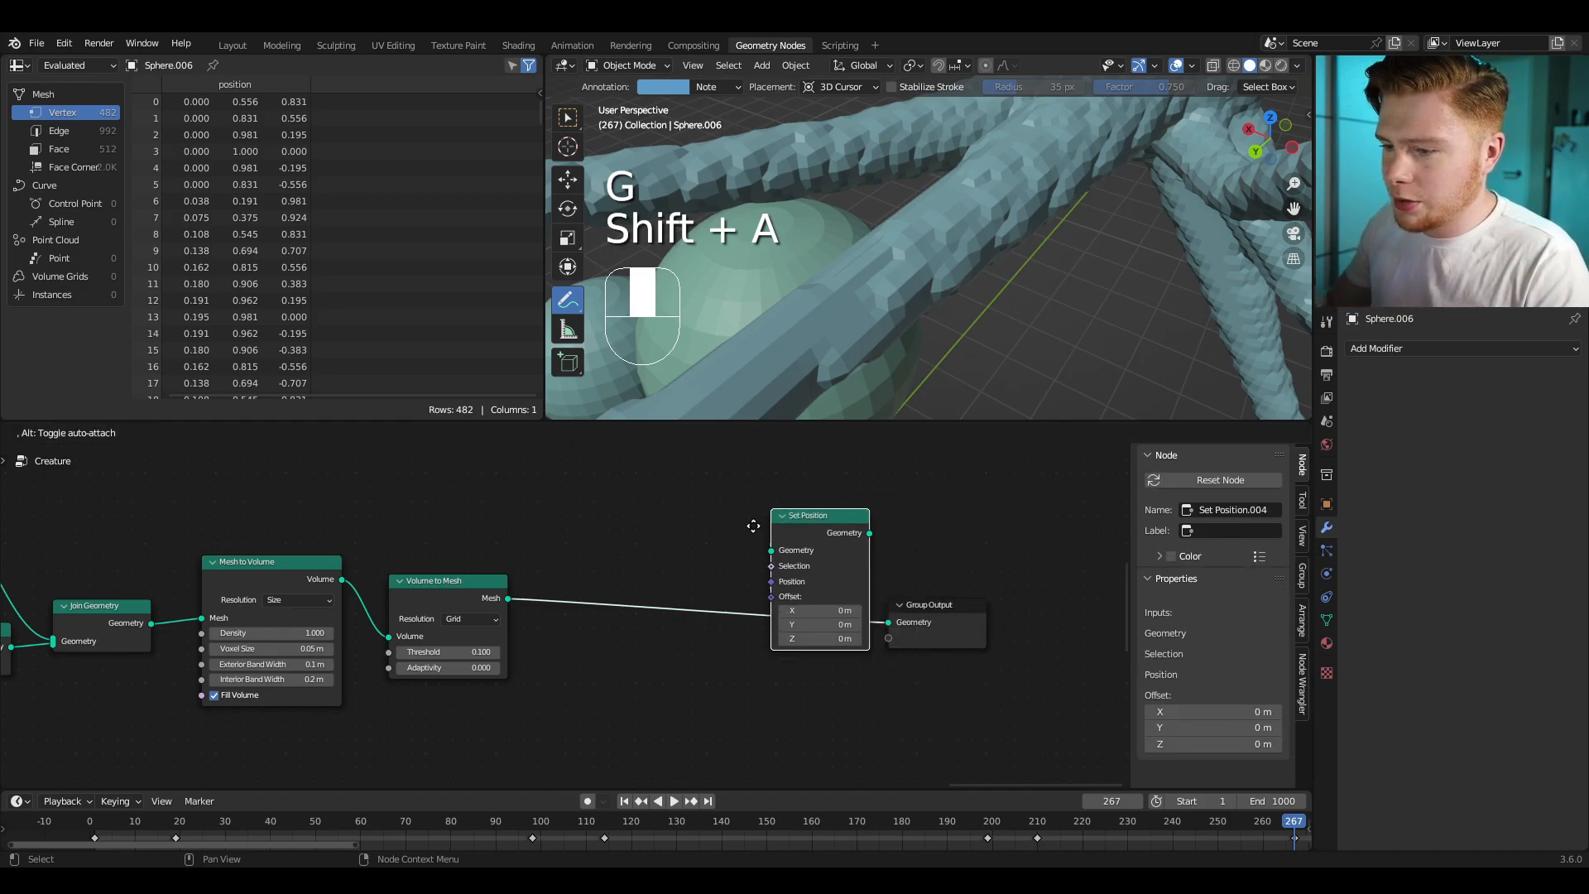
left_click(667, 571)
Step: Add a Position node below the Volume to Mesh node
middle_click_drag(609, 583, 662, 511)
key("shift+a")
type("position")
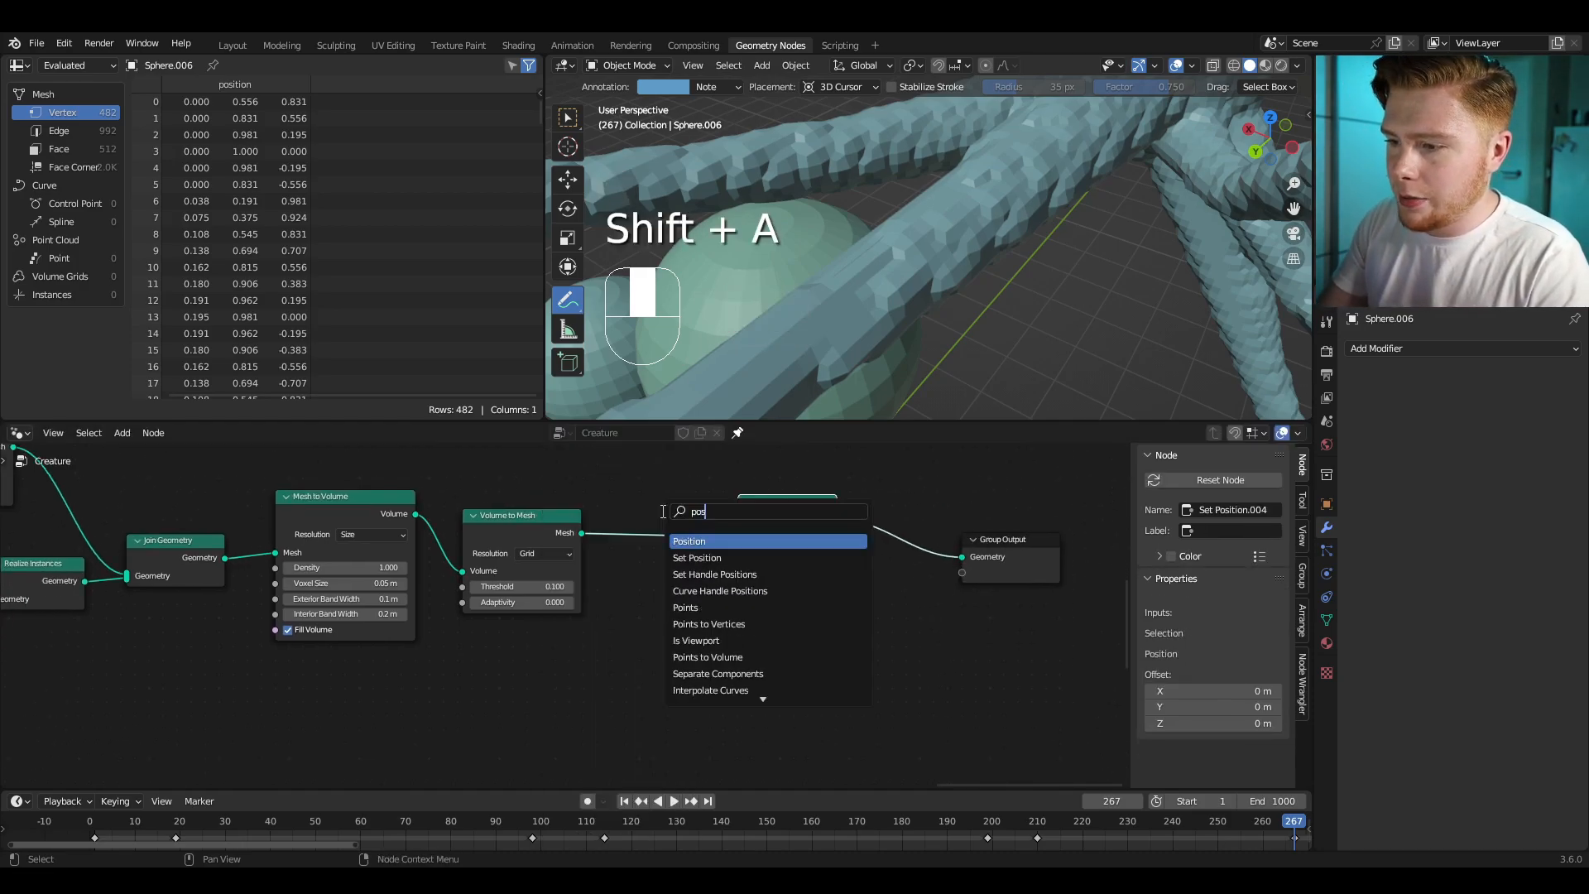
key("Return")
left_click(582, 675)
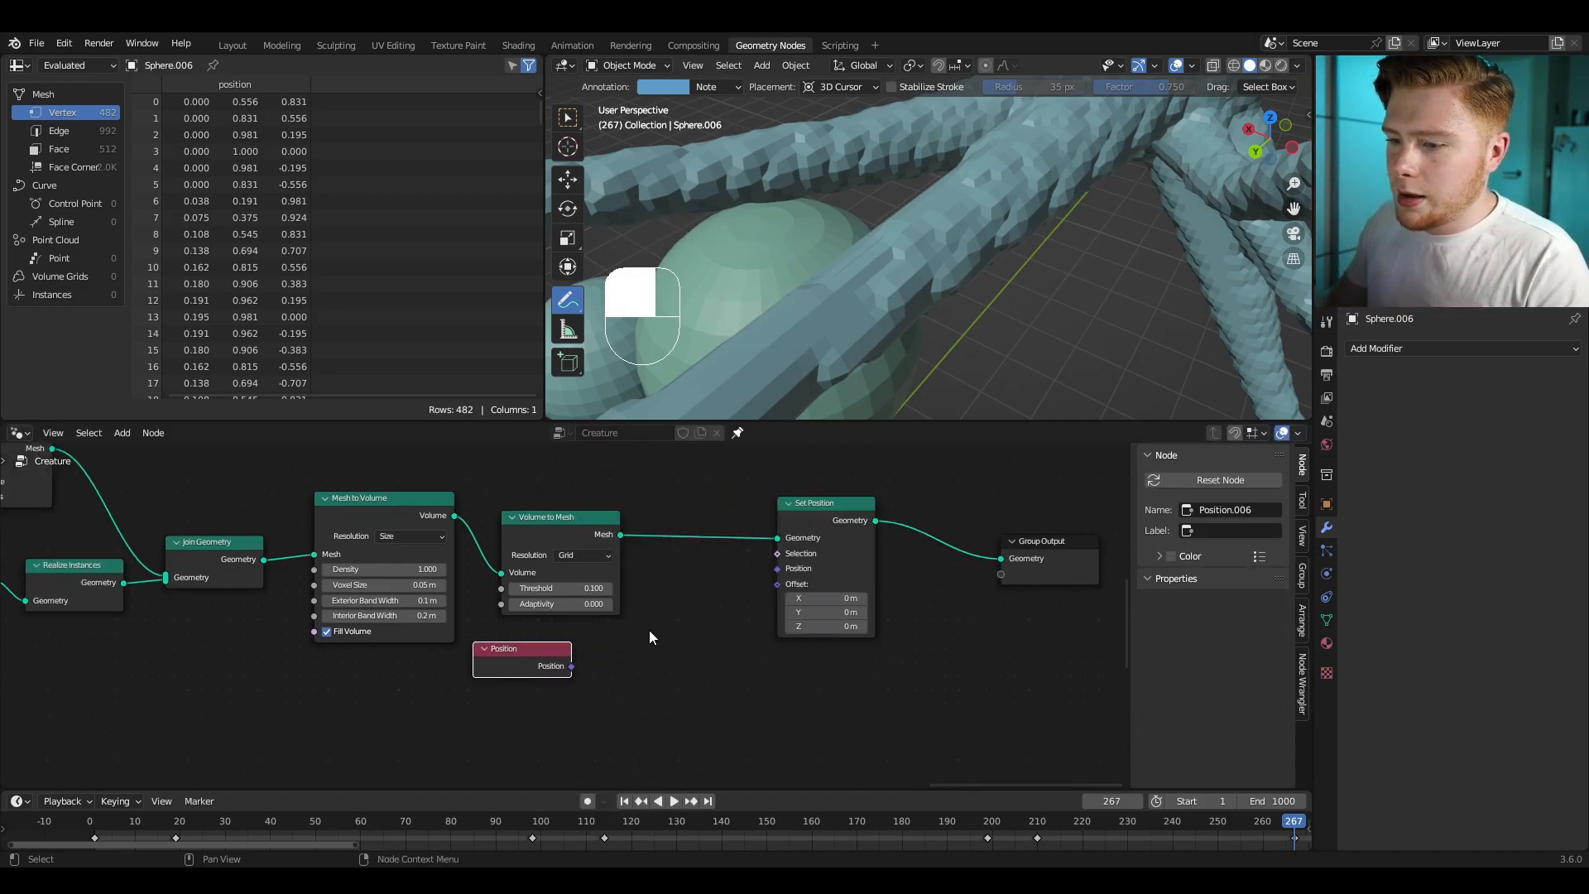
Step: Add a Blur Attribute node set to Vector and link Position through it into Set Position's Position input
scroll(649, 629, "up", 2)
key("shift+a")
type("blu")
key("Return")
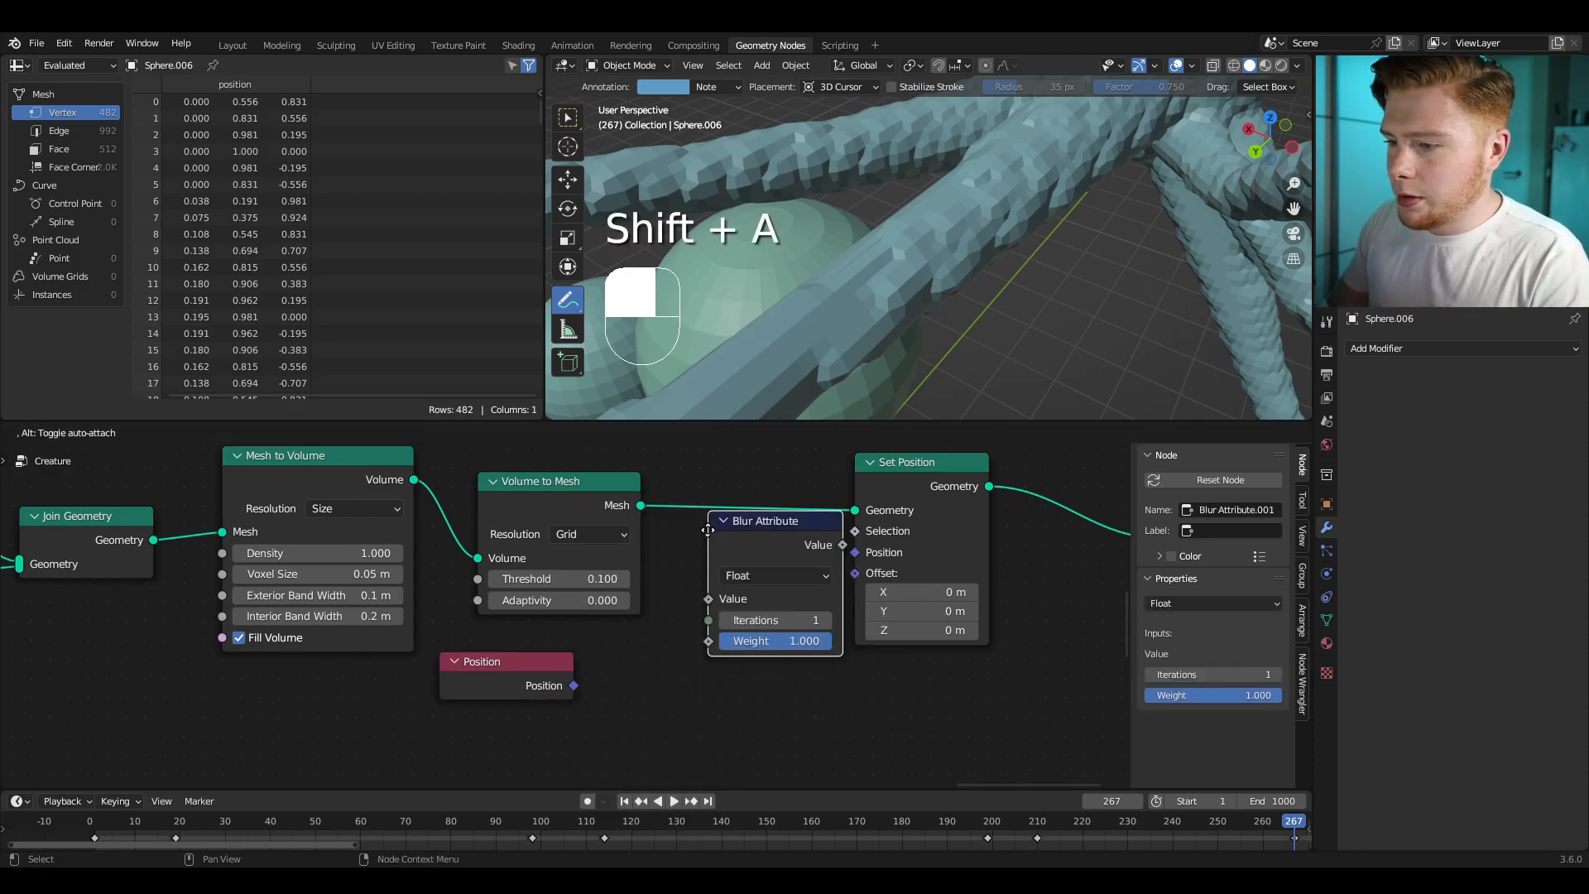
left_click(682, 602)
left_click_drag(685, 634, 713, 659)
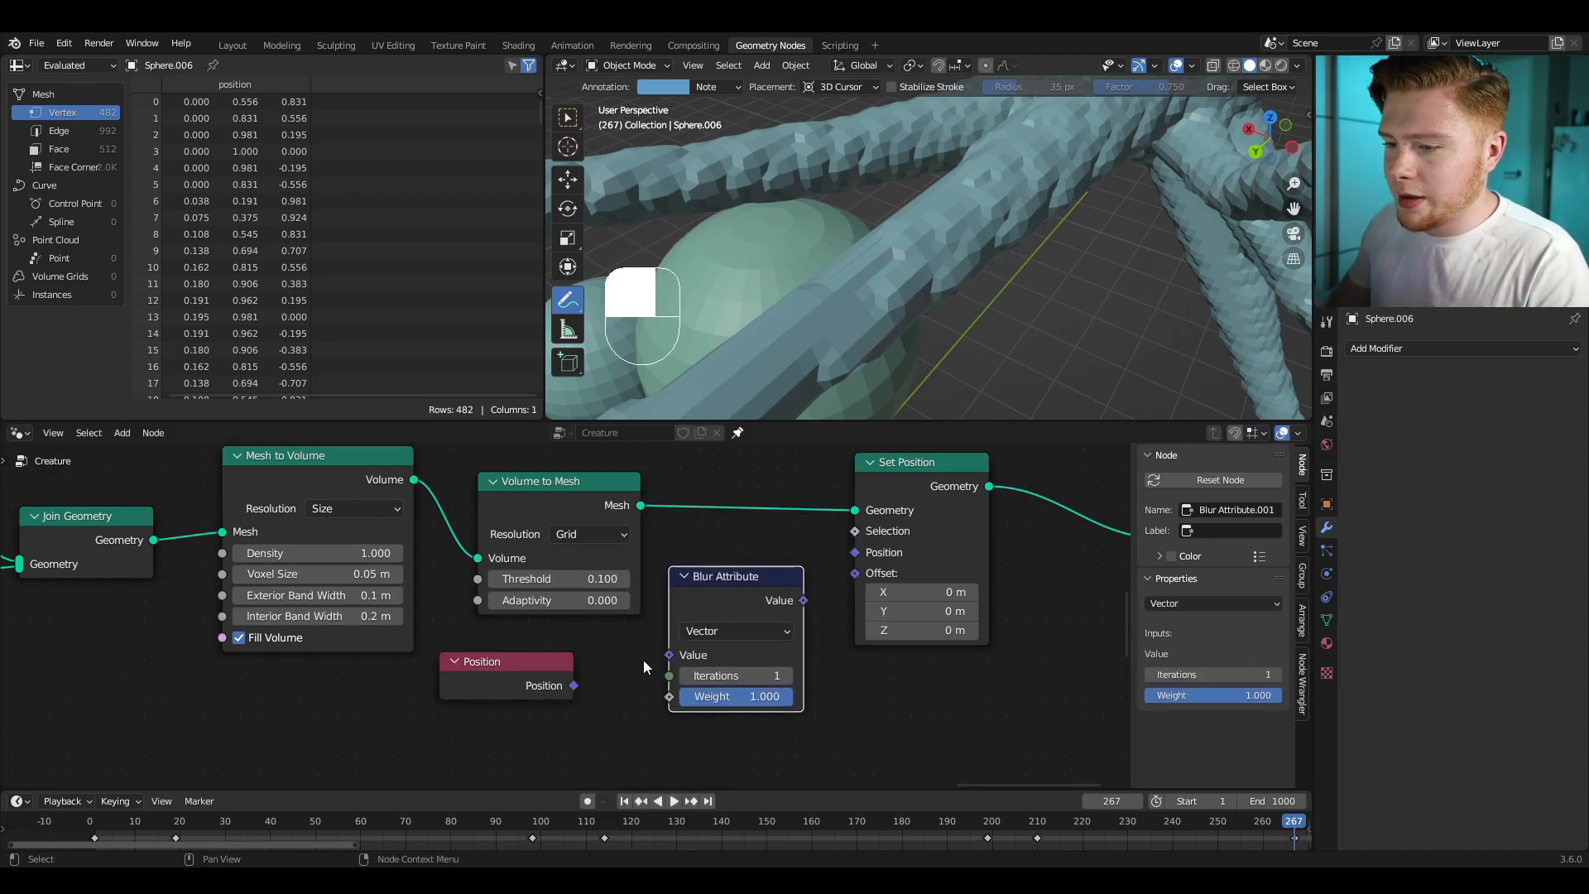
left_click_drag(574, 686, 701, 656)
middle_click_drag(785, 650, 695, 662)
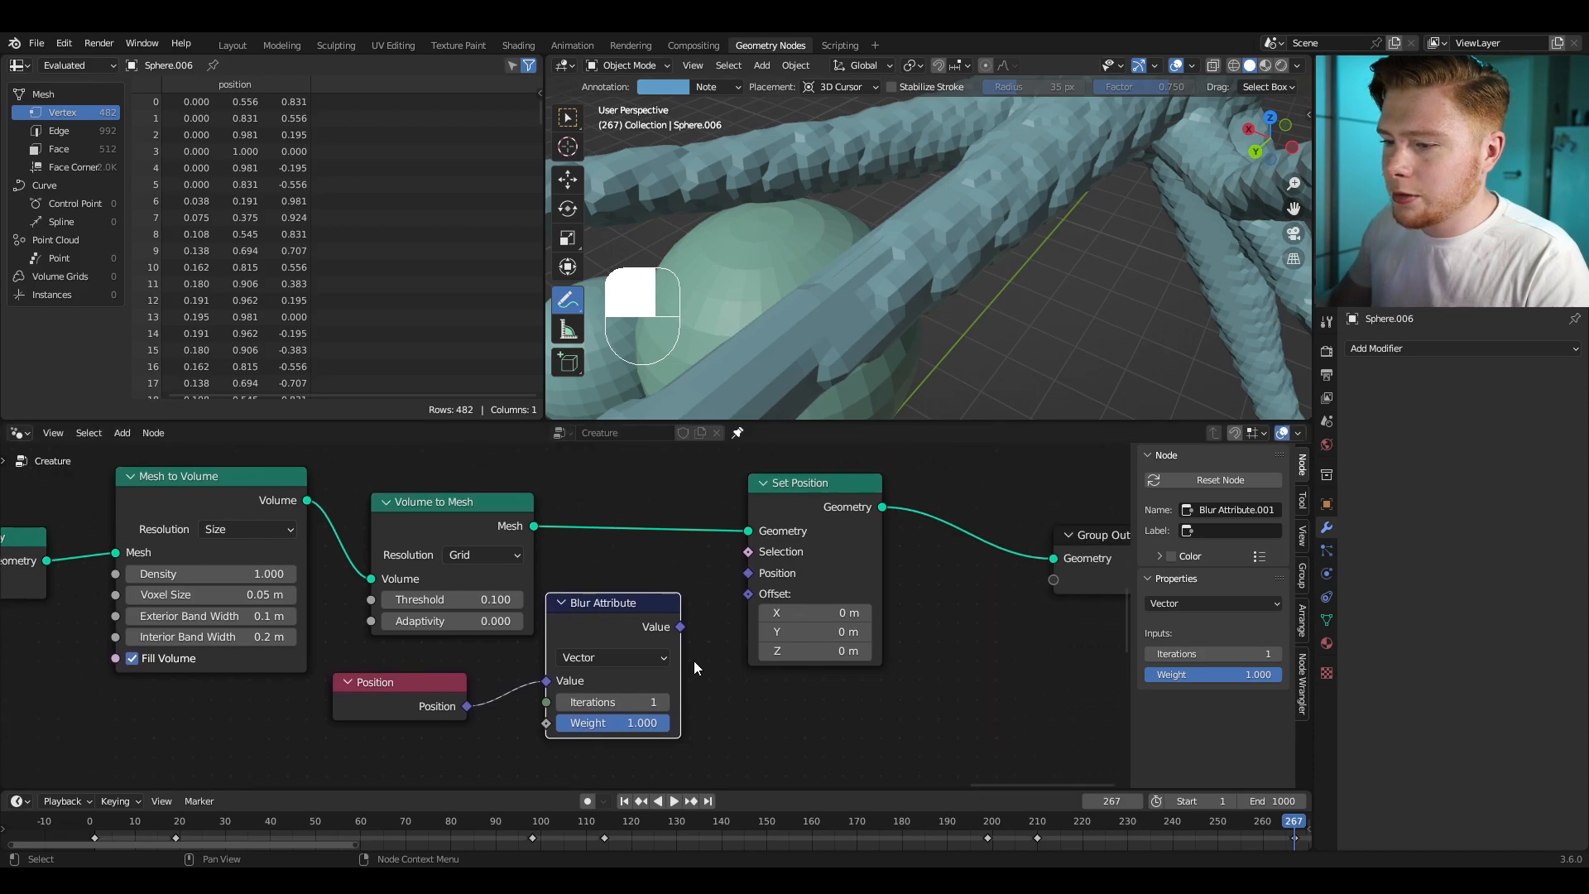
left_click_drag(680, 628, 749, 573)
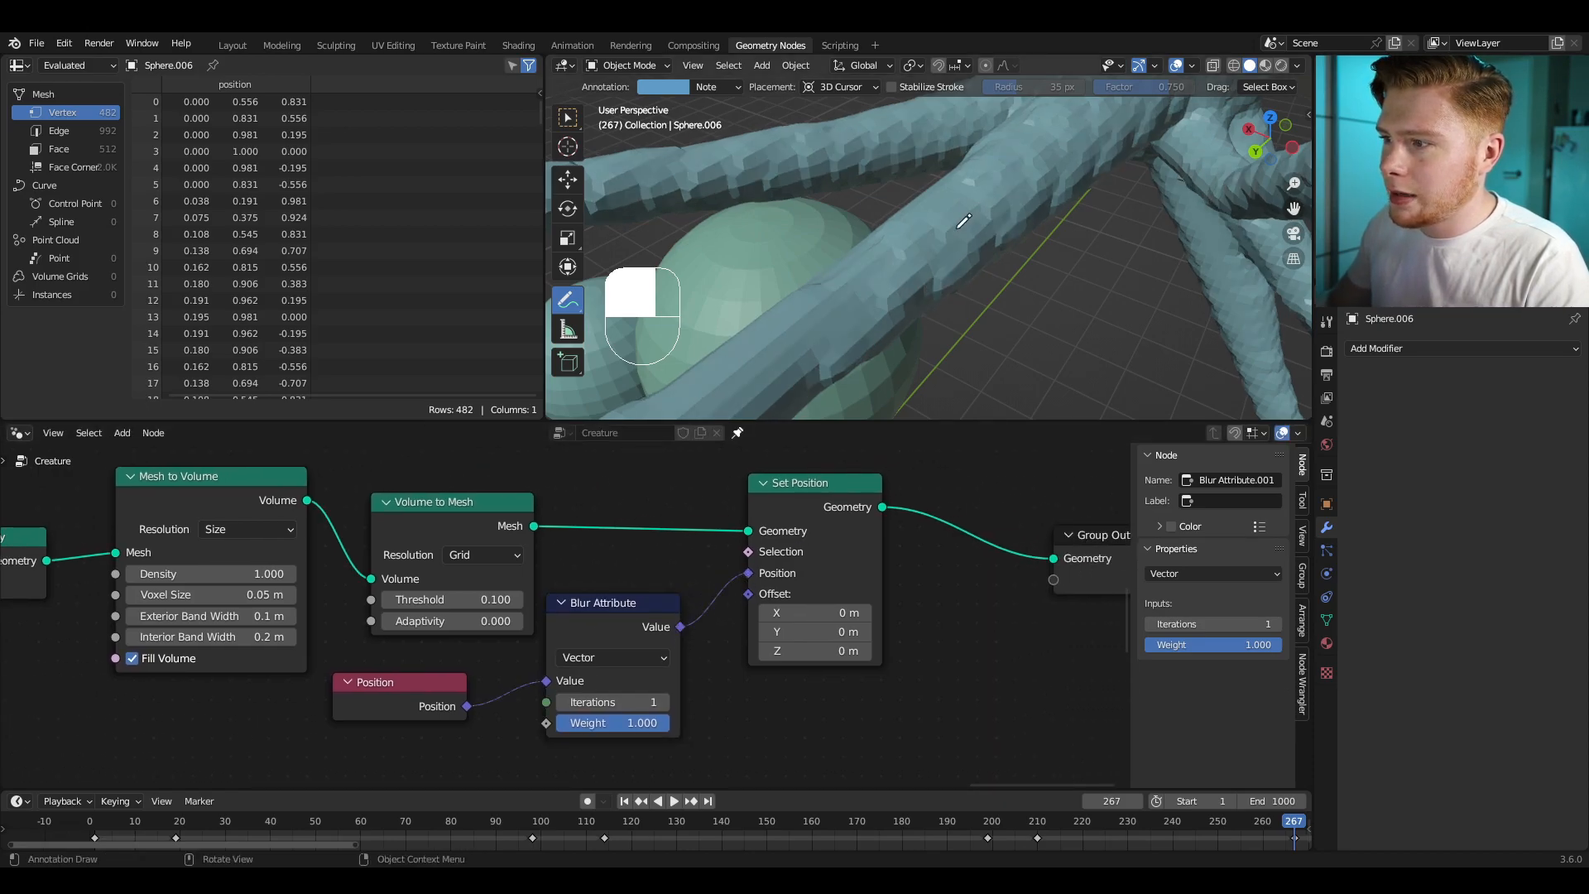
Step: Set the Blur Attribute's weight to 10 and its iterations to 22
scroll(638, 673, "up", 2)
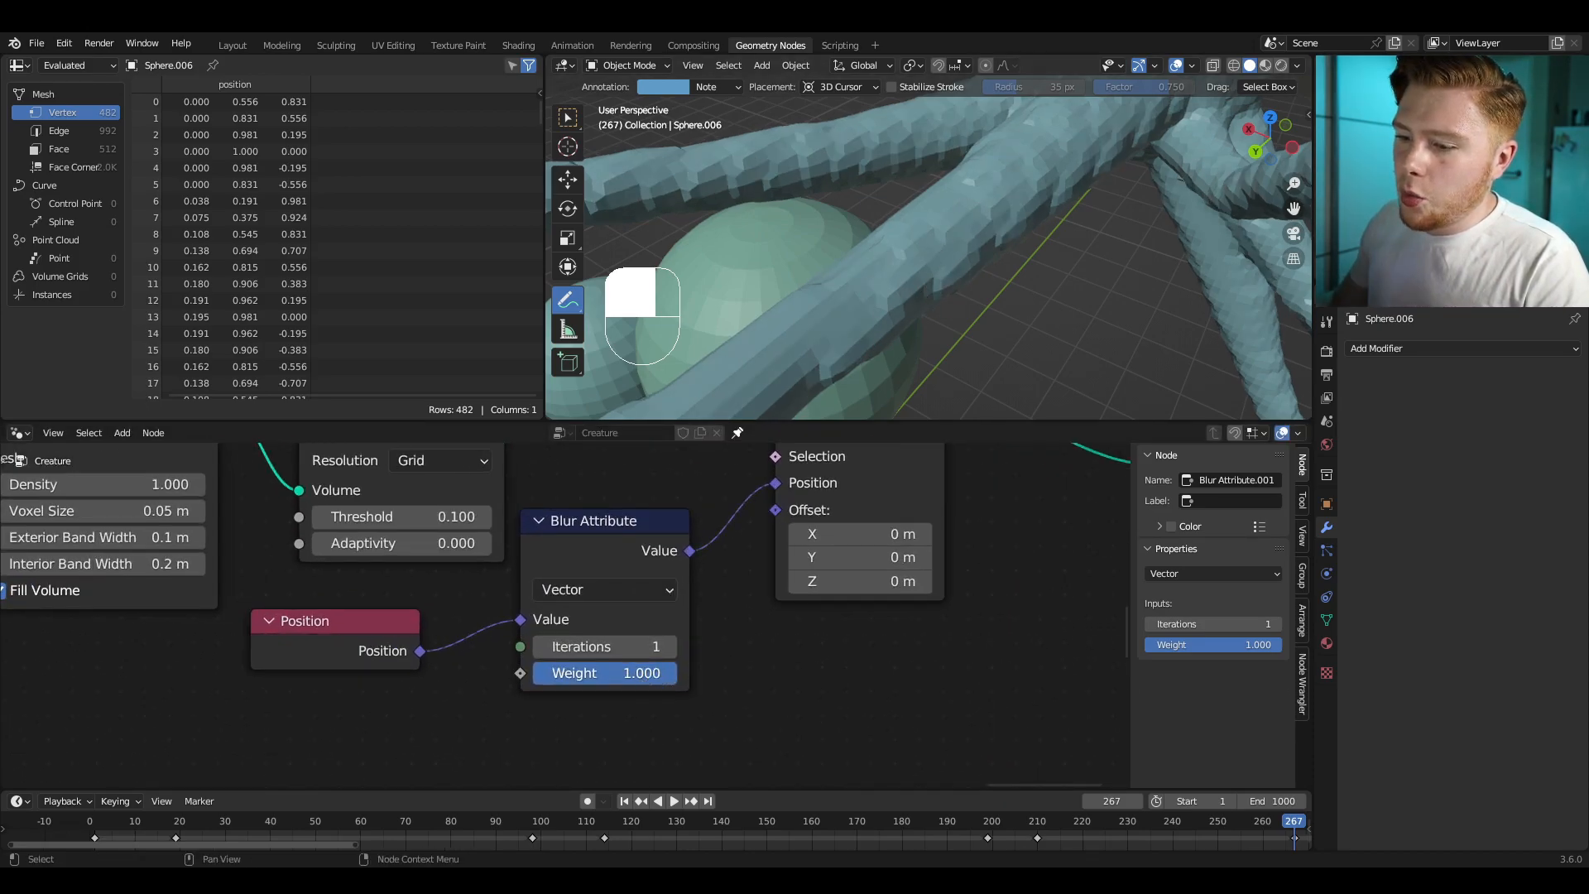
left_click(612, 675)
type("10")
key("Return")
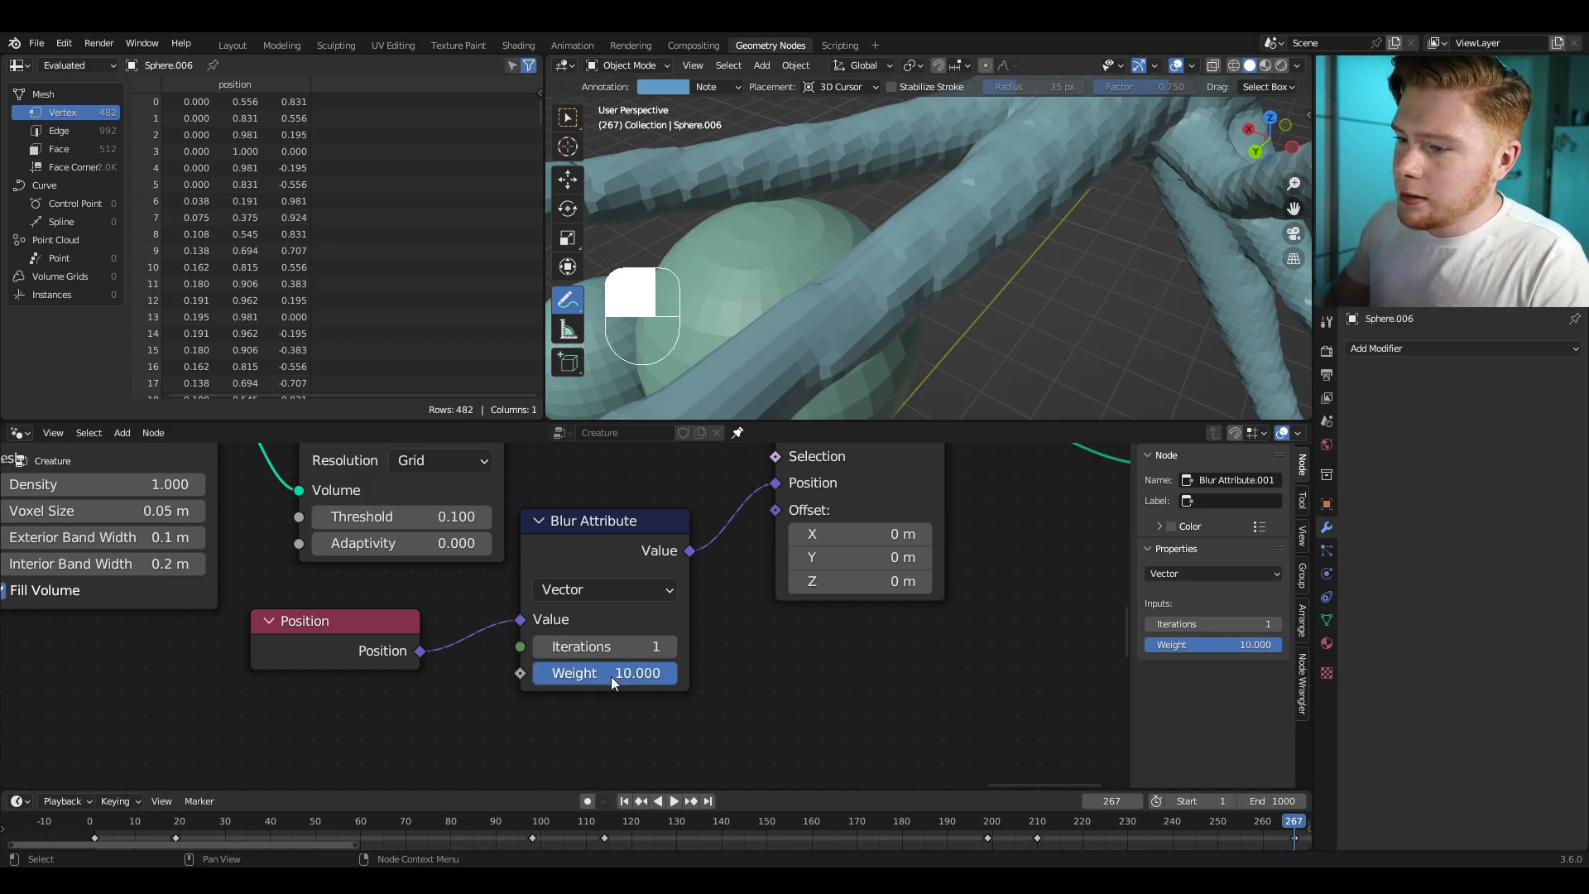
left_click(590, 650)
type("22")
key("Return")
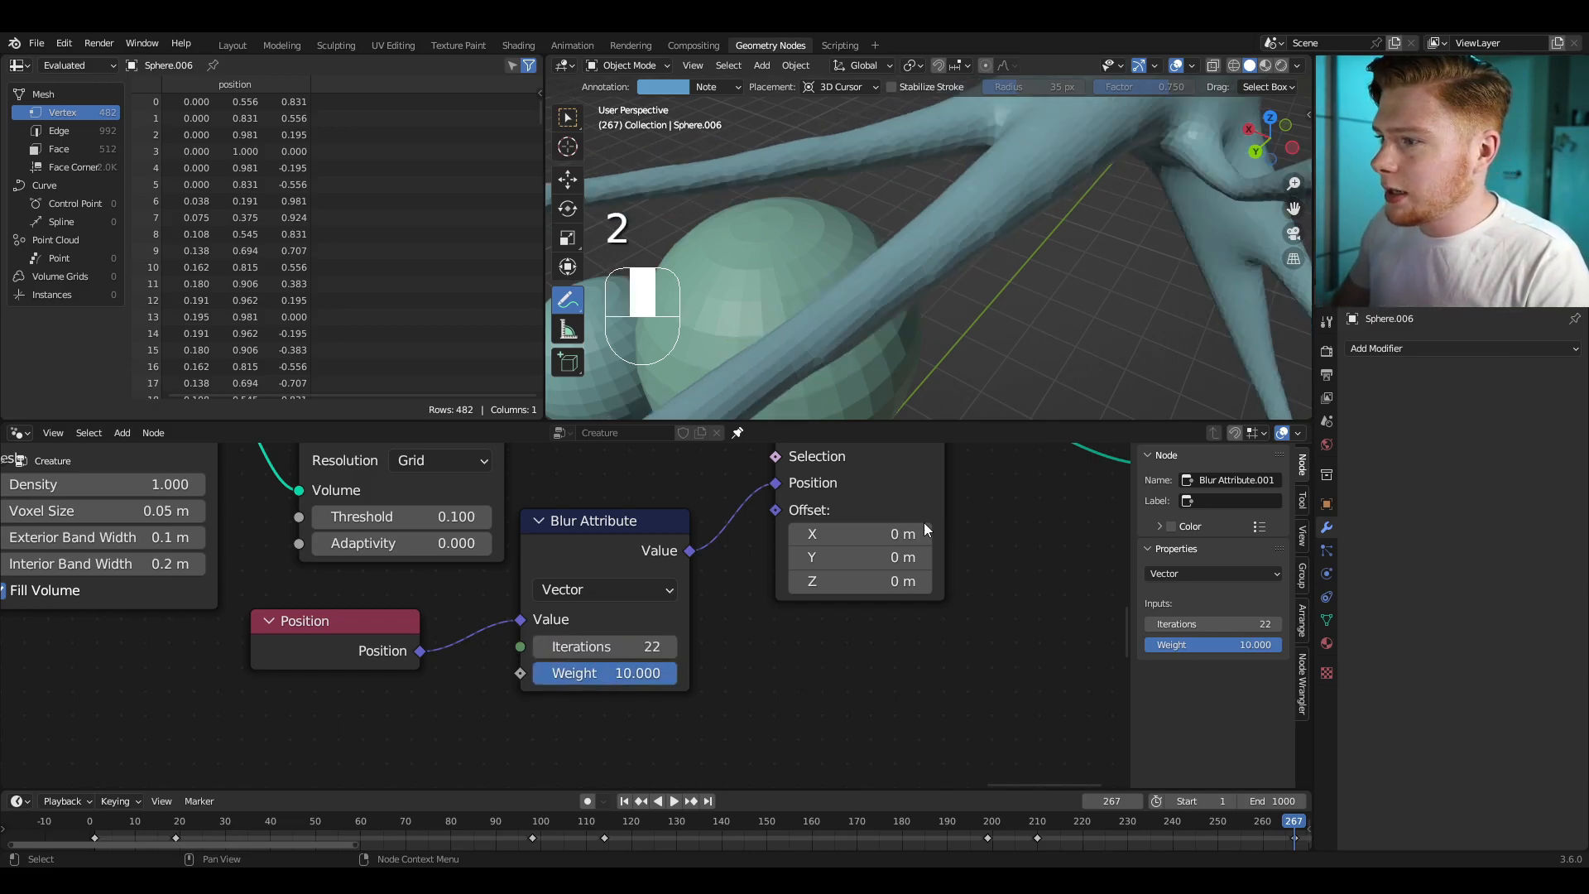
Step: Play the animation and examine the moving creature's blurred body and legs up close
middle_click_drag(977, 265, 821, 172)
key("space")
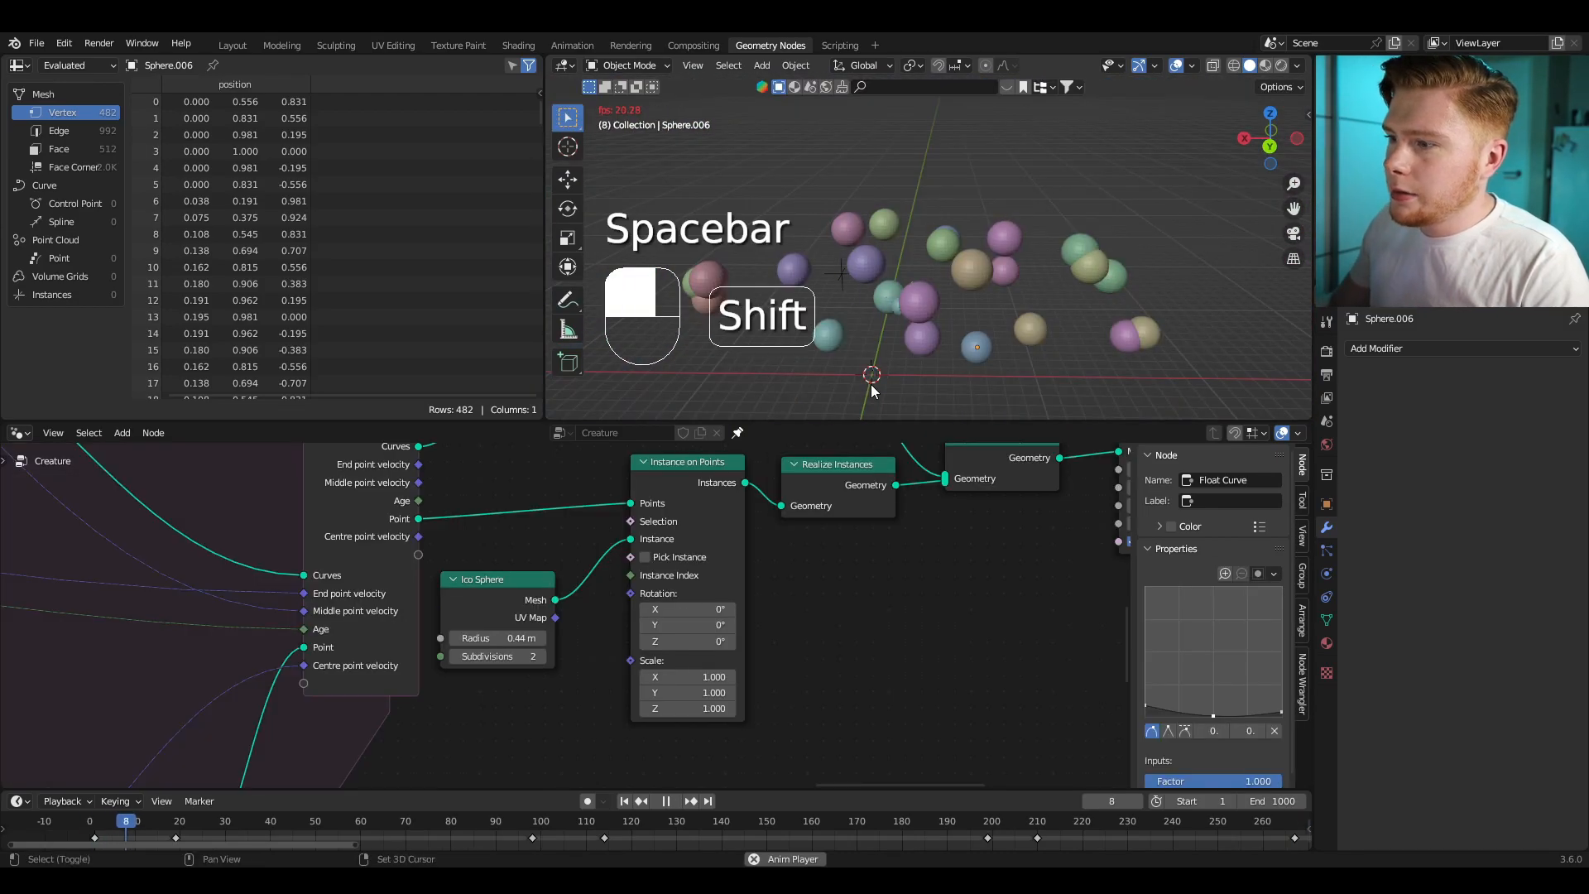
scroll(934, 302, "up", 3)
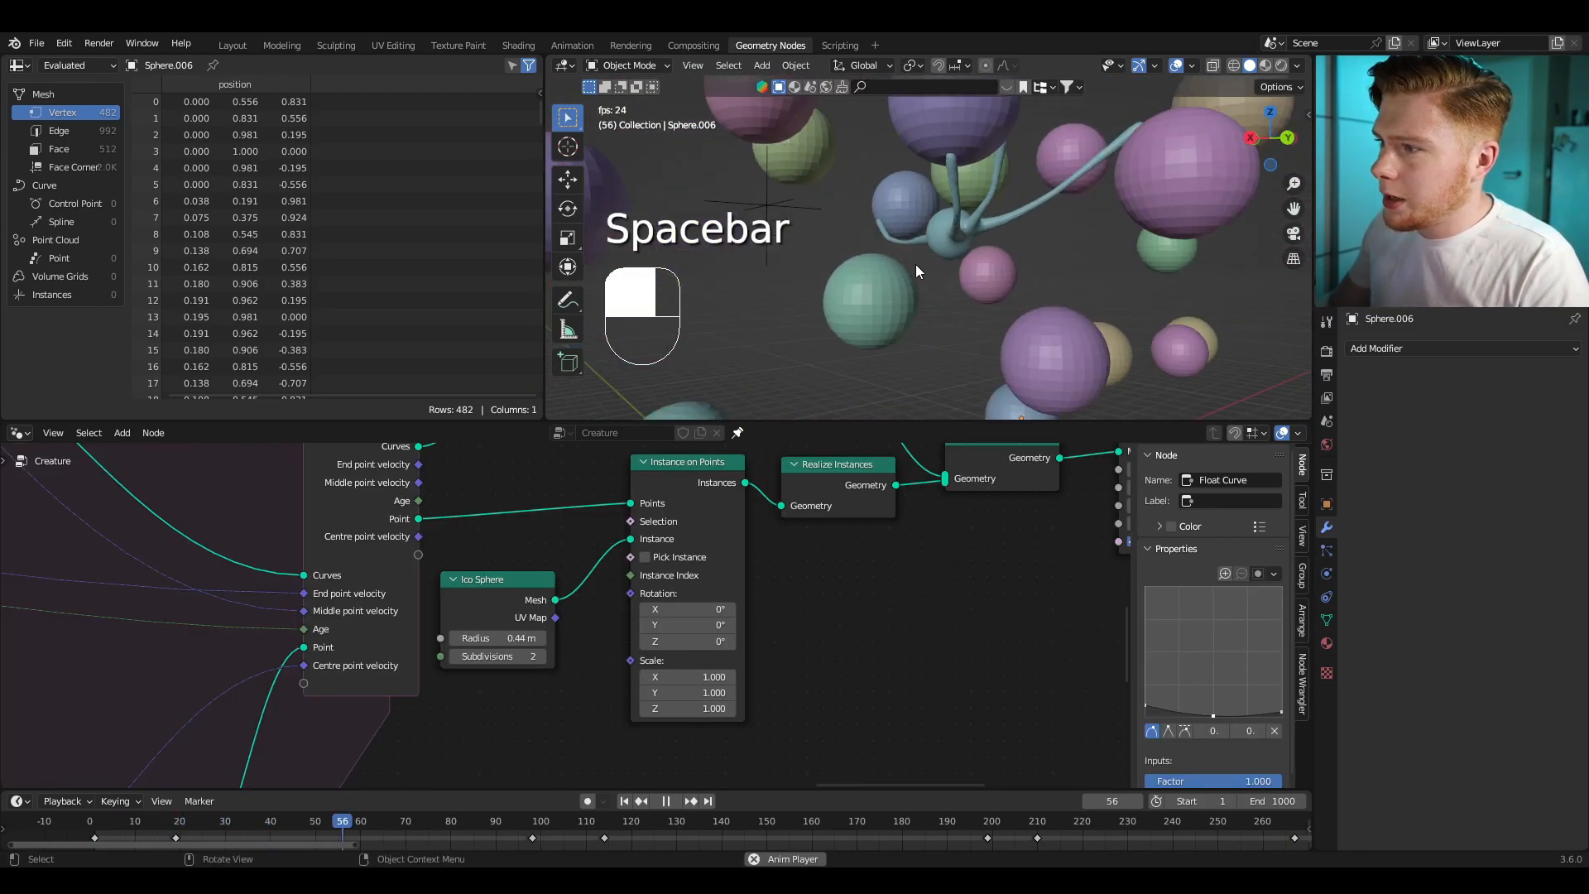
middle_click_drag(916, 265, 910, 302)
middle_click_drag(911, 301, 846, 240)
scroll(874, 340, "up", 4)
key("space")
Step: Insert a Set Shade Smooth node between Set Position and Group Output
scroll(877, 547, "down", 5)
middle_click_drag(1076, 554, 402, 639)
key("shift+a")
left_click(826, 513)
type("set smooth")
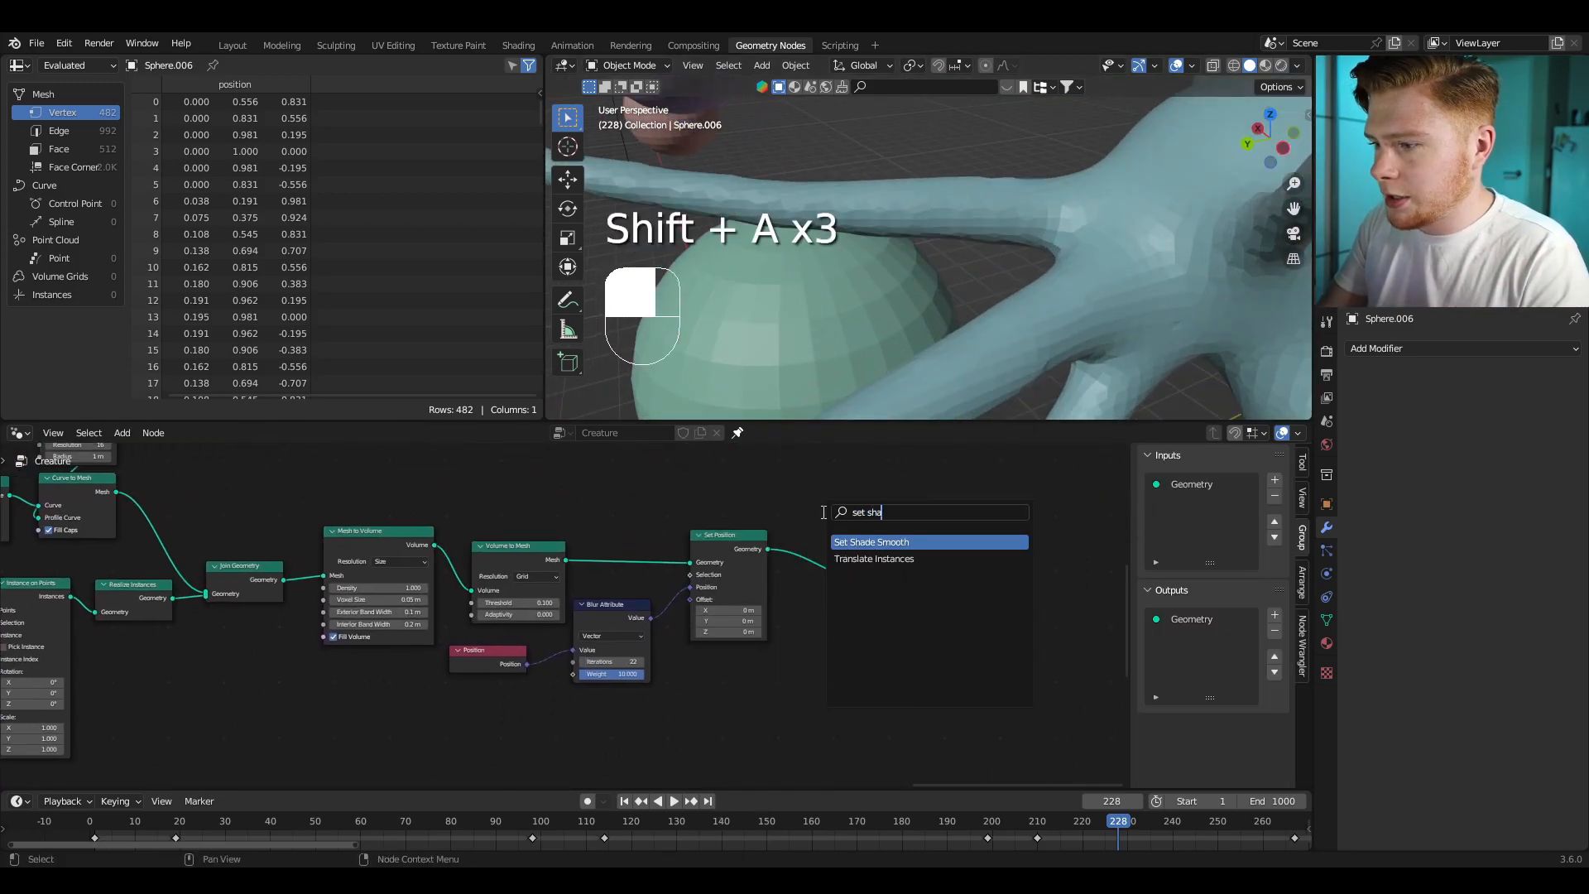
key("Return")
left_click(785, 541)
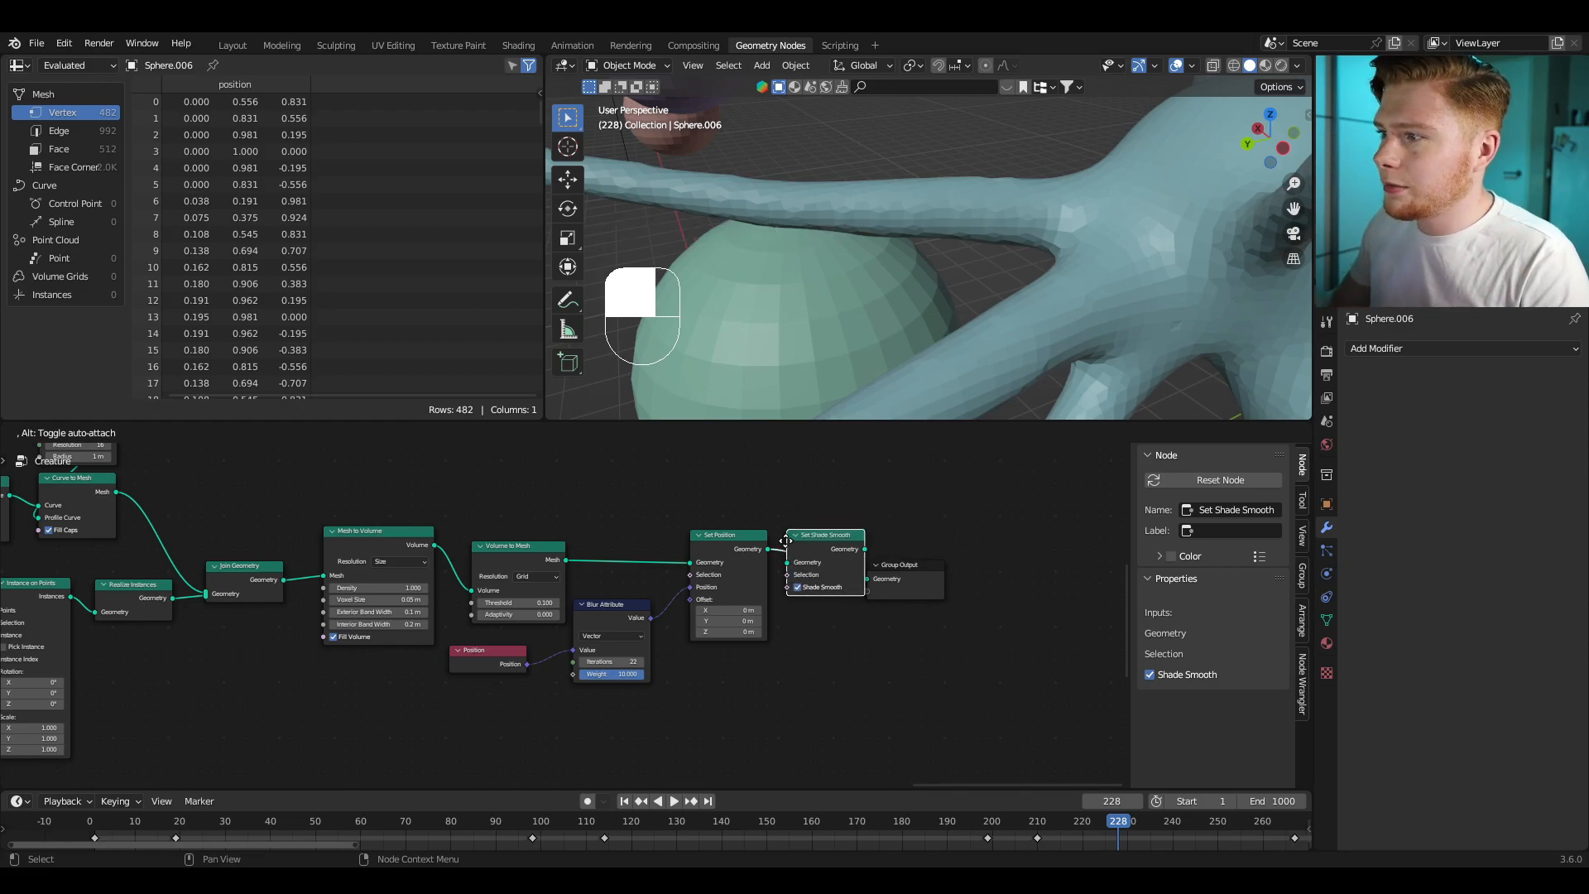
mouse_move(1065, 293)
middle_mouse_down()
mouse_move(887, 255)
mouse_move(1025, 276)
mouse_move(996, 296)
middle_mouse_up()
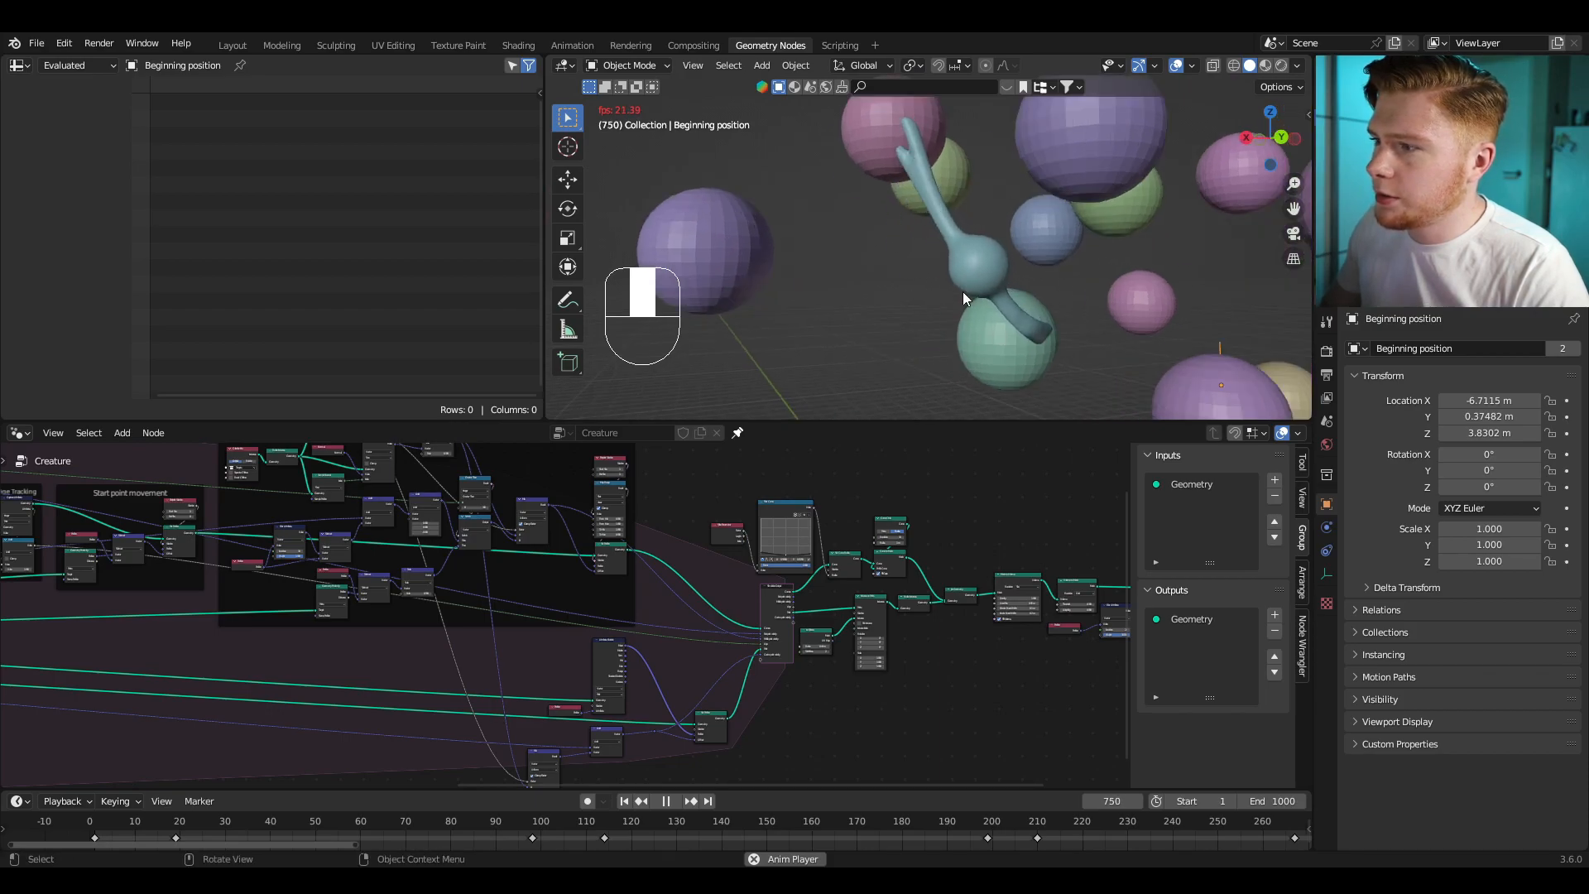
middle_click_drag(252, 653, 479, 664)
middle_click_drag(316, 664, 484, 669)
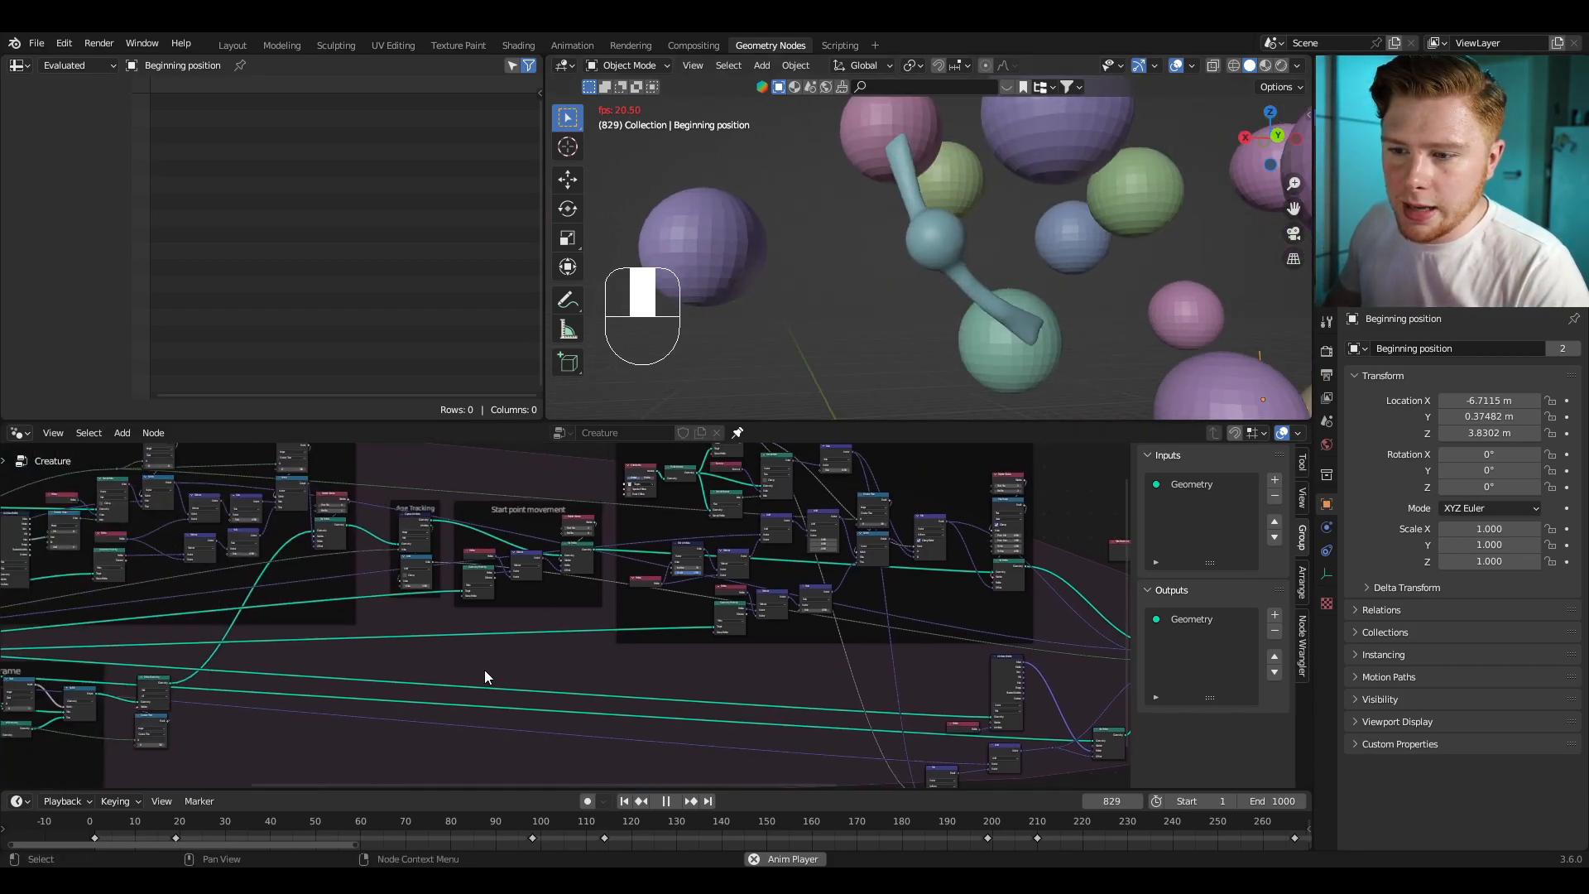
Step: Stop the playback, add a Scene Time node and link its Frame output to the Random Value node's Seed
scroll(381, 649, "up", 5)
middle_click_drag(285, 629, 470, 657)
key("space")
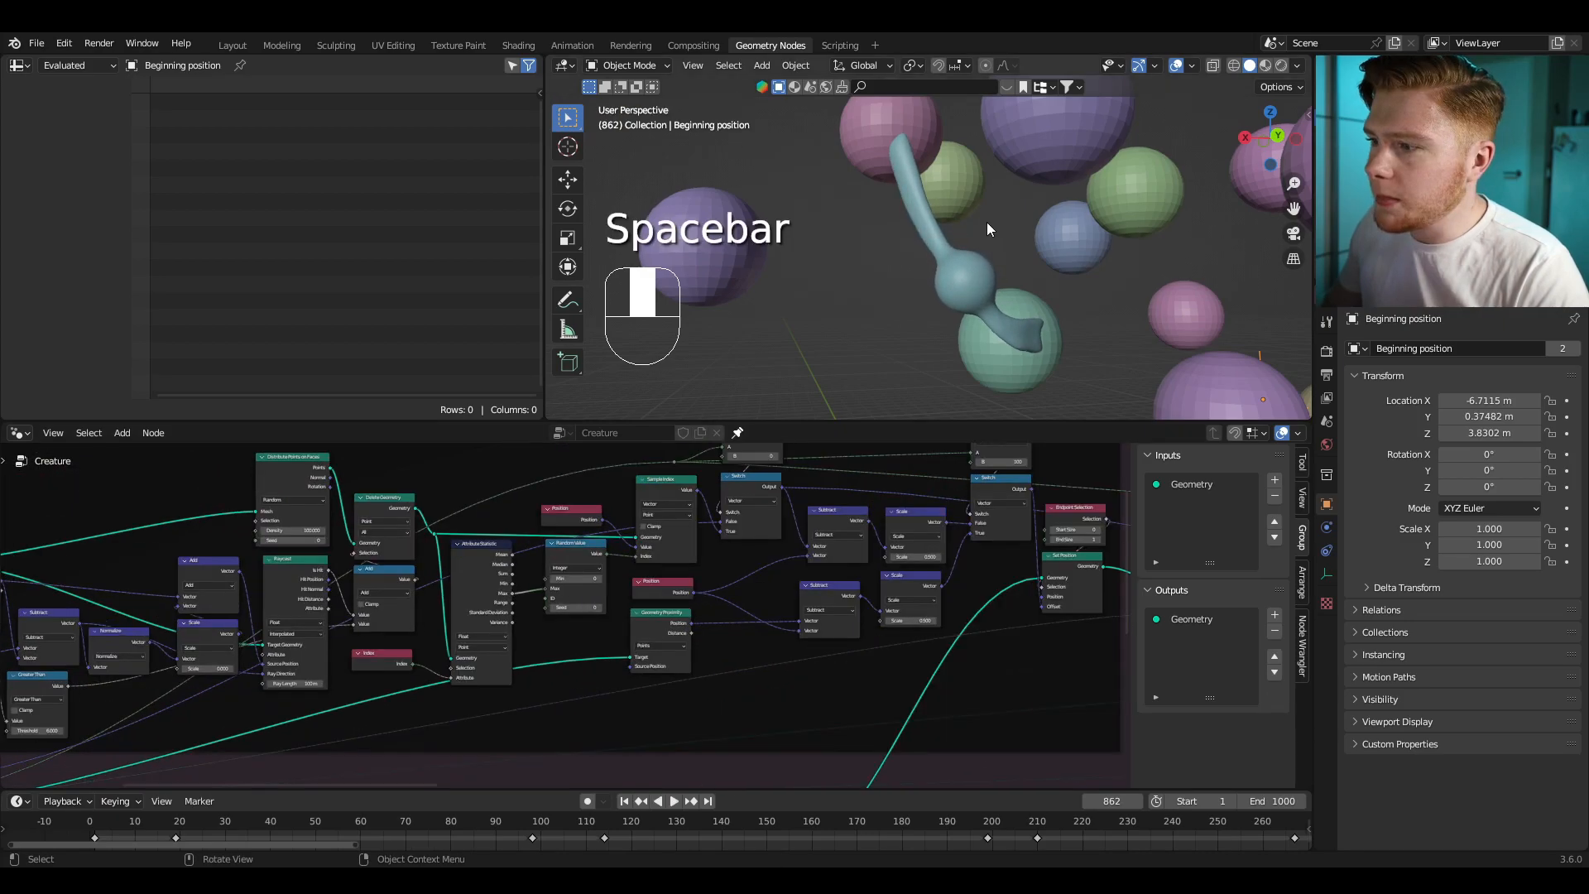
scroll(741, 593, "up", 5)
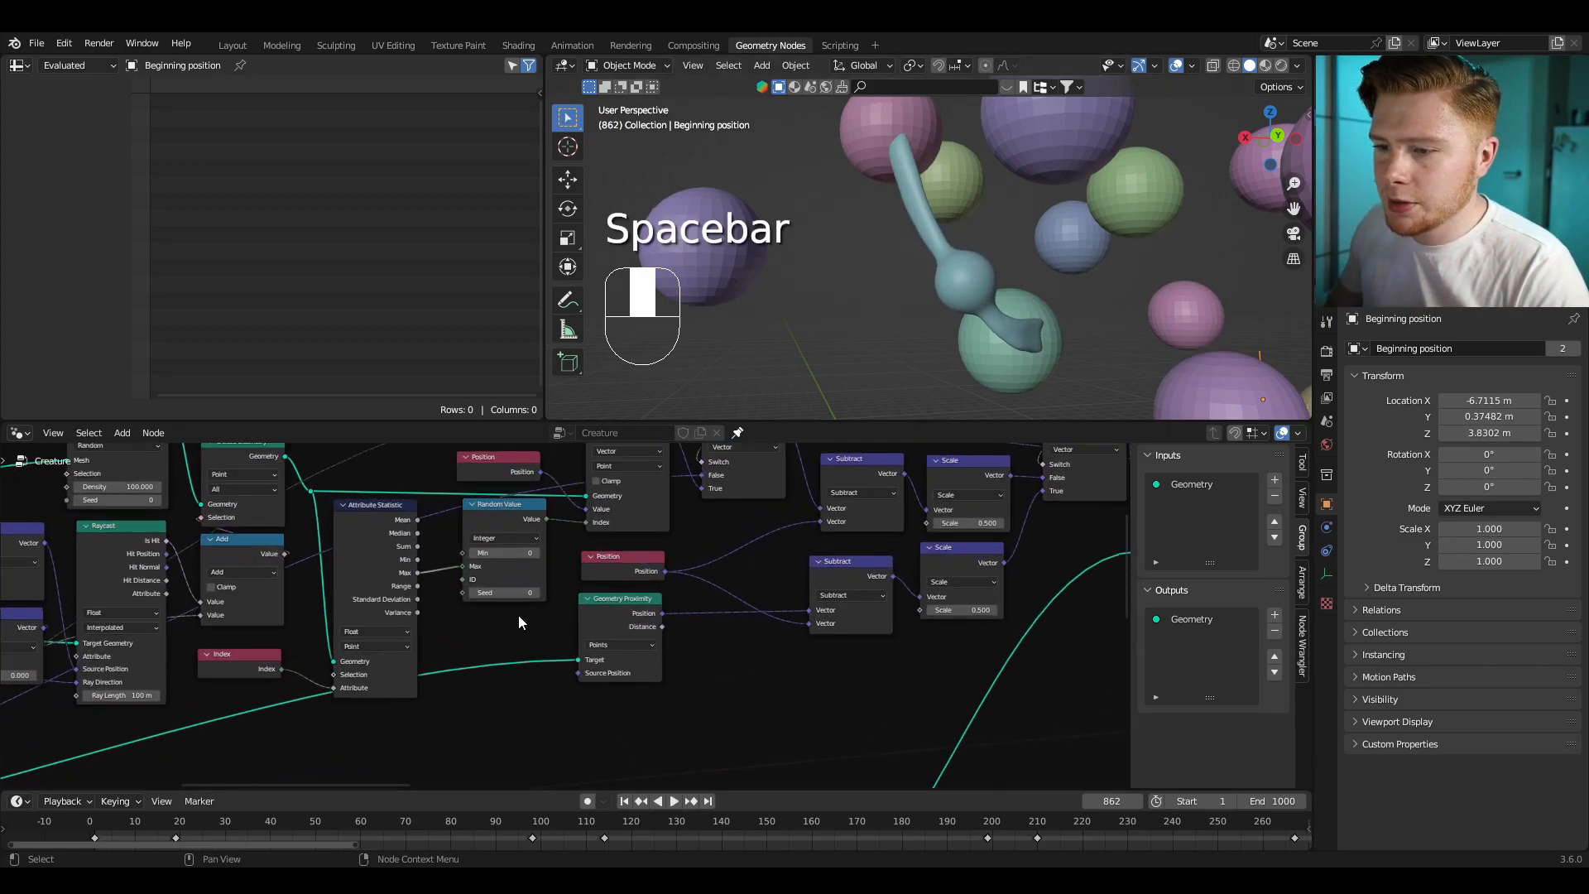
scroll(585, 683, "up", 4)
key("shift+a")
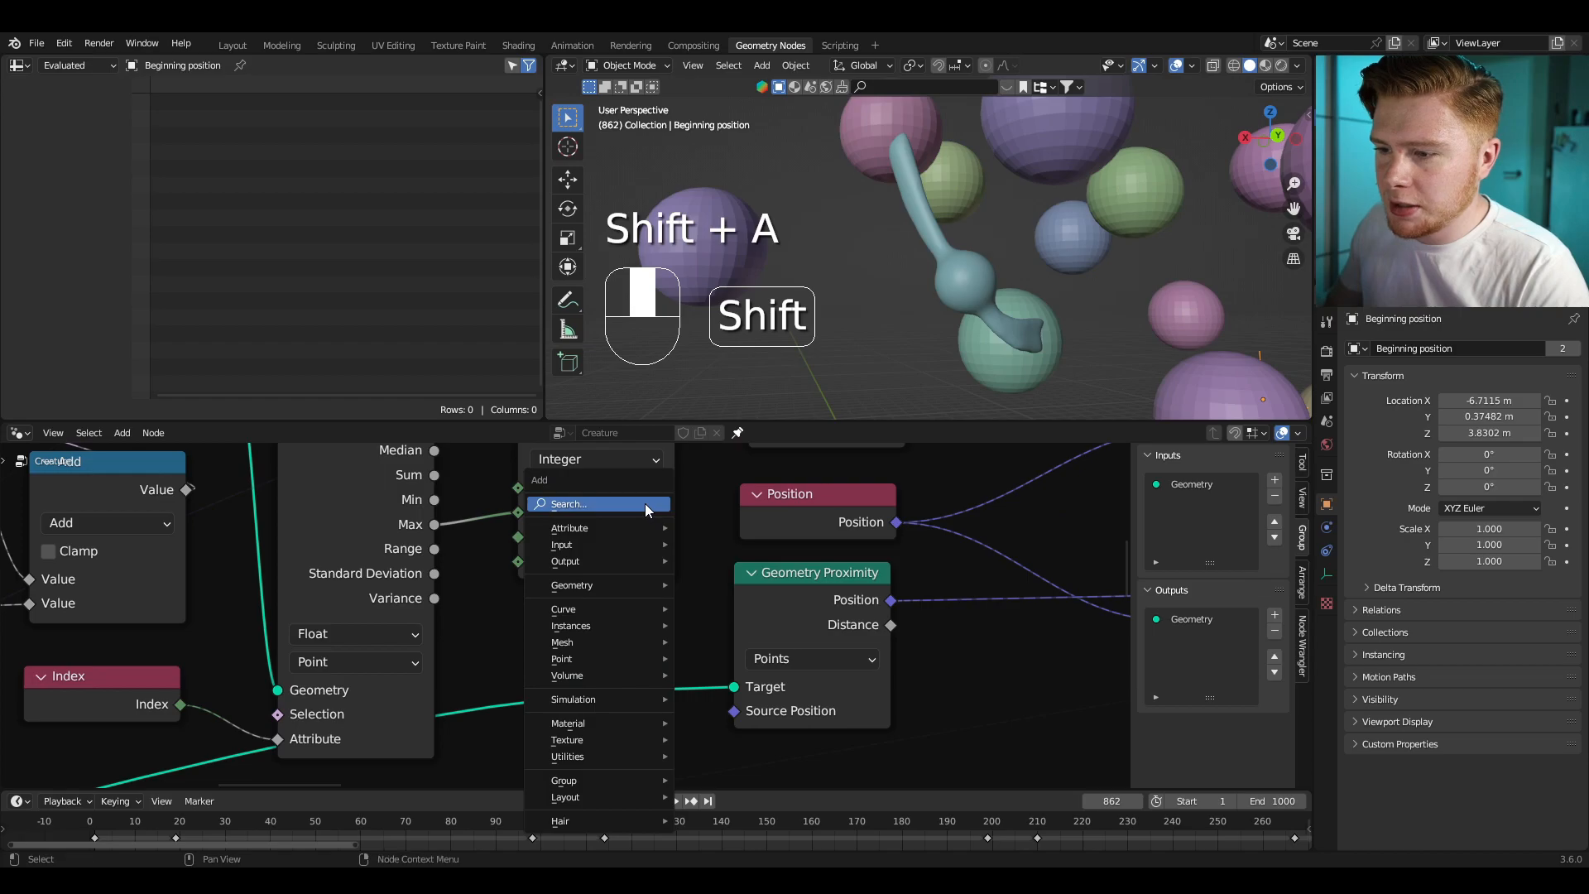
type("sce")
key("Return")
left_click(539, 652)
left_click_drag(673, 658, 517, 562)
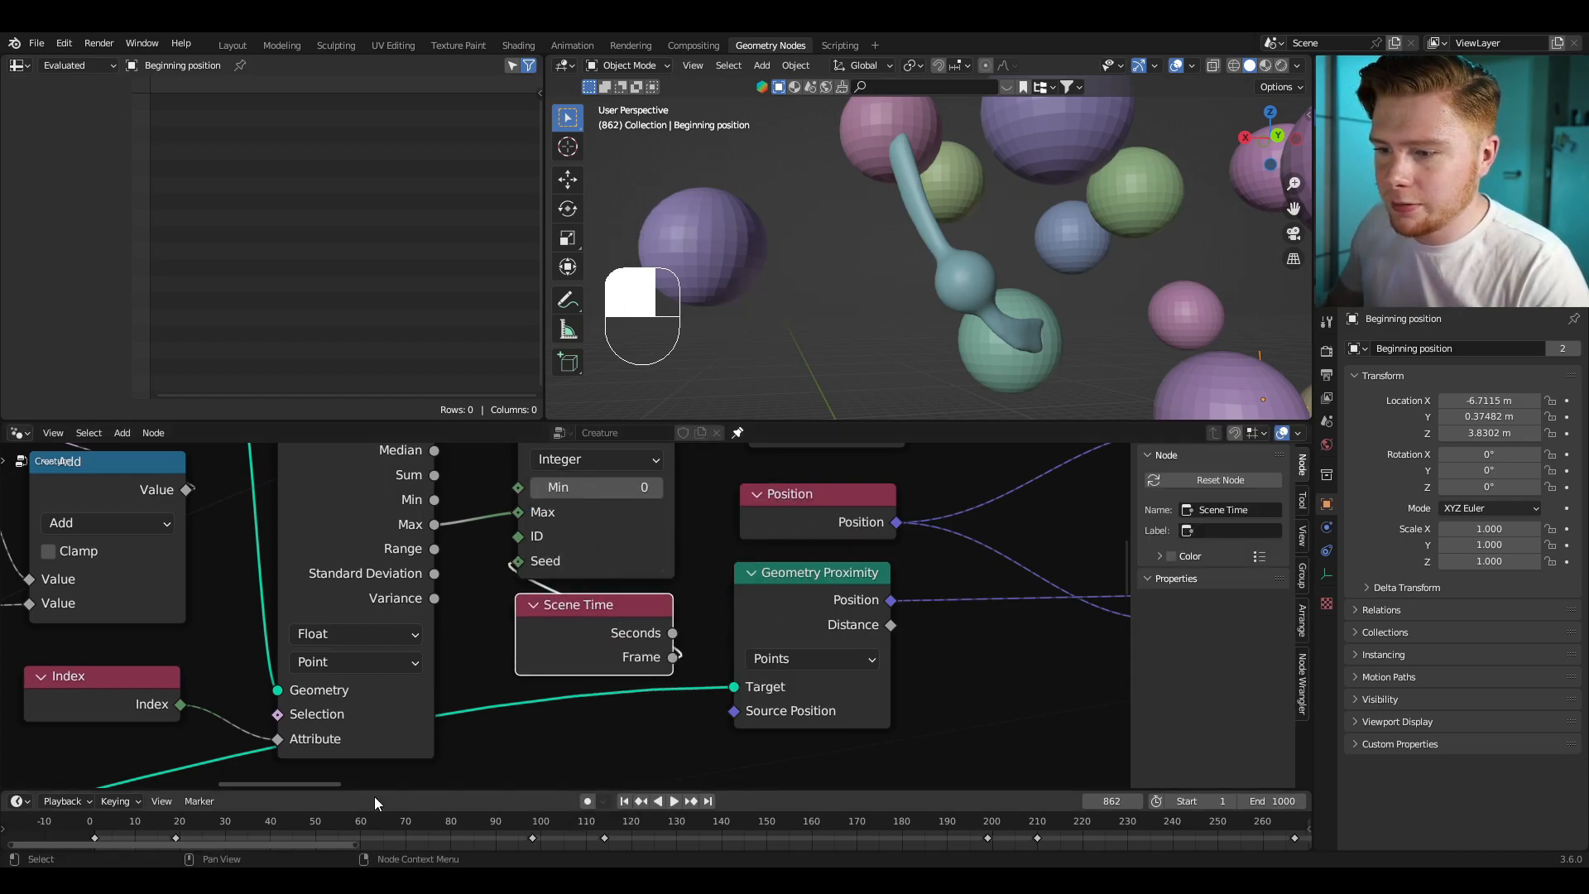
Step: Replay the animation from the start and examine how the creature's legs attach to the spheres
left_click(91, 824)
key("space")
middle_click_drag(854, 334, 965, 303, "shift")
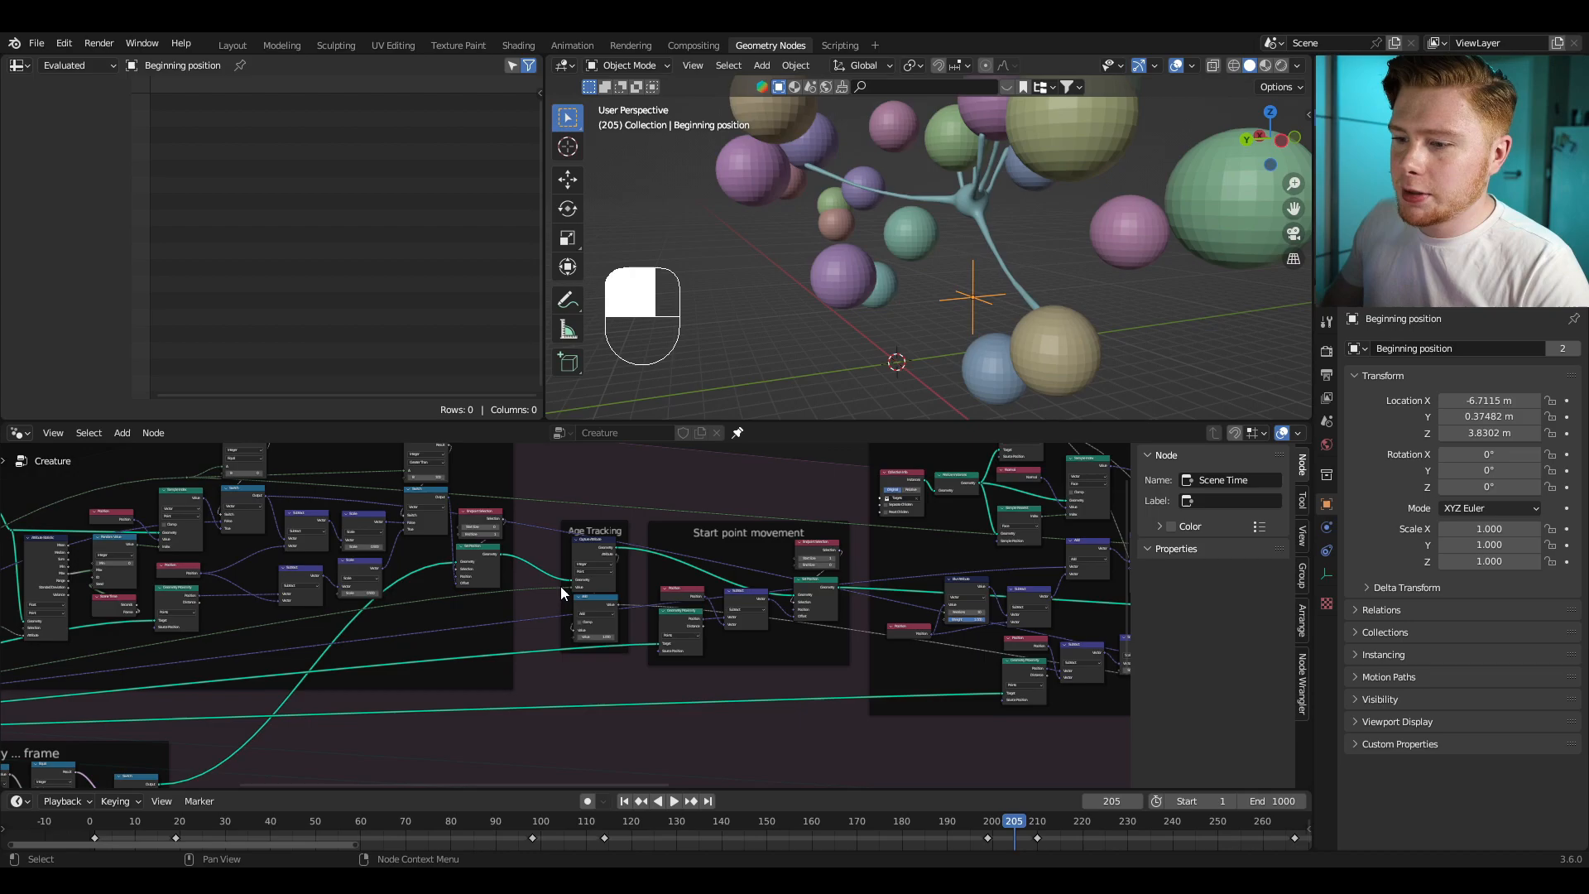
Step: Insert a Delete Geometry node on the link leaving the Switch of the "Add in curve every ... frame" group
scroll(560, 586, "down", 2)
scroll(1037, 256, "up", 4)
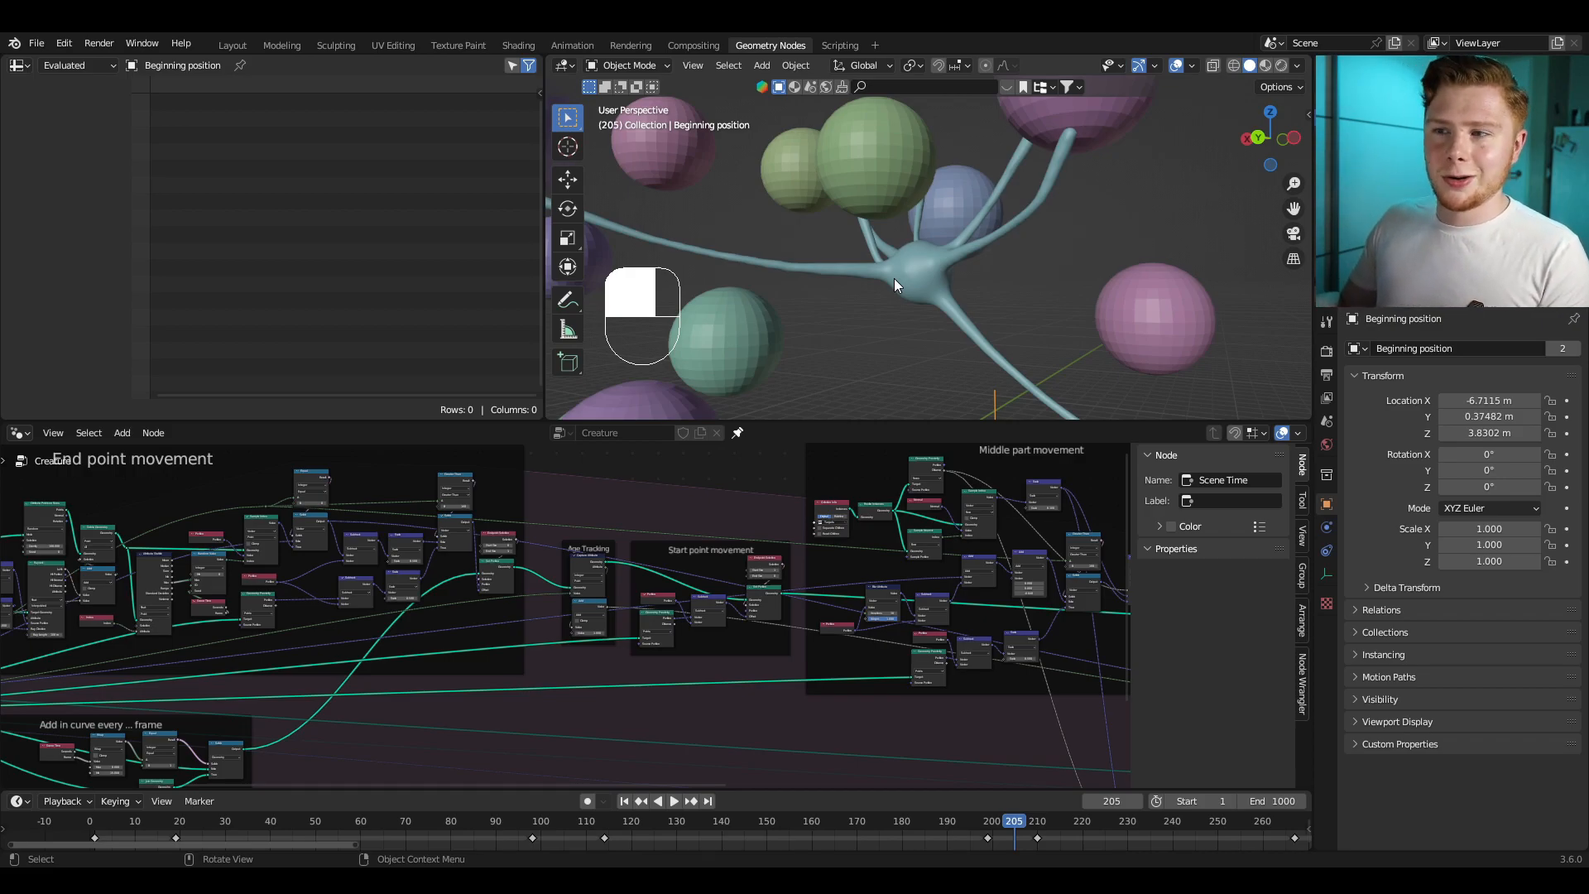
scroll(504, 571, "up", 3)
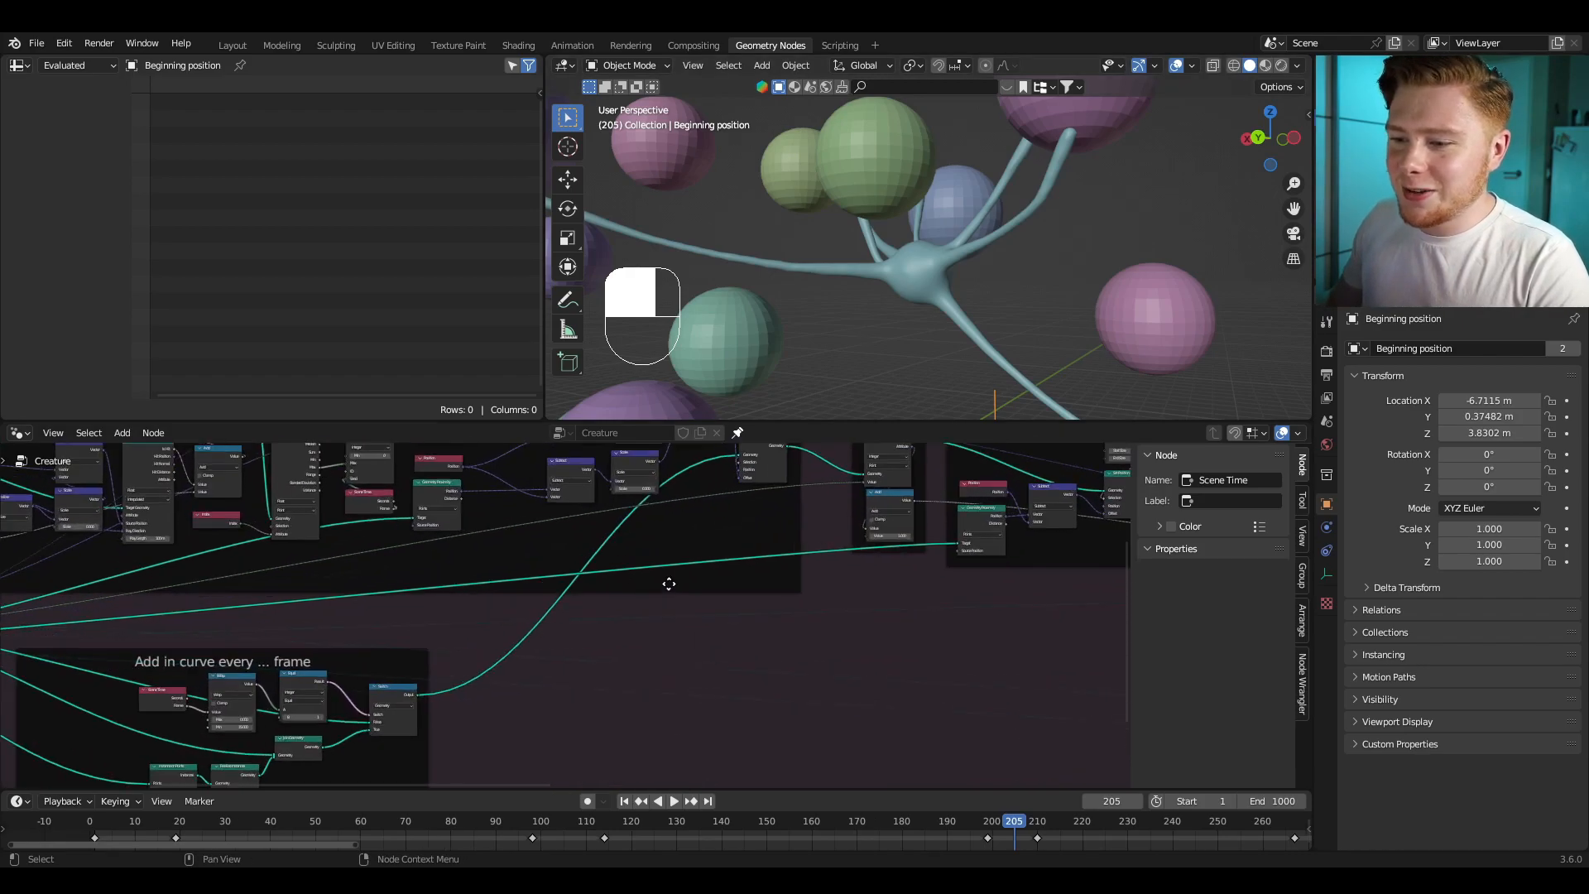
scroll(609, 619, "up", 2)
scroll(611, 626, "up", 2)
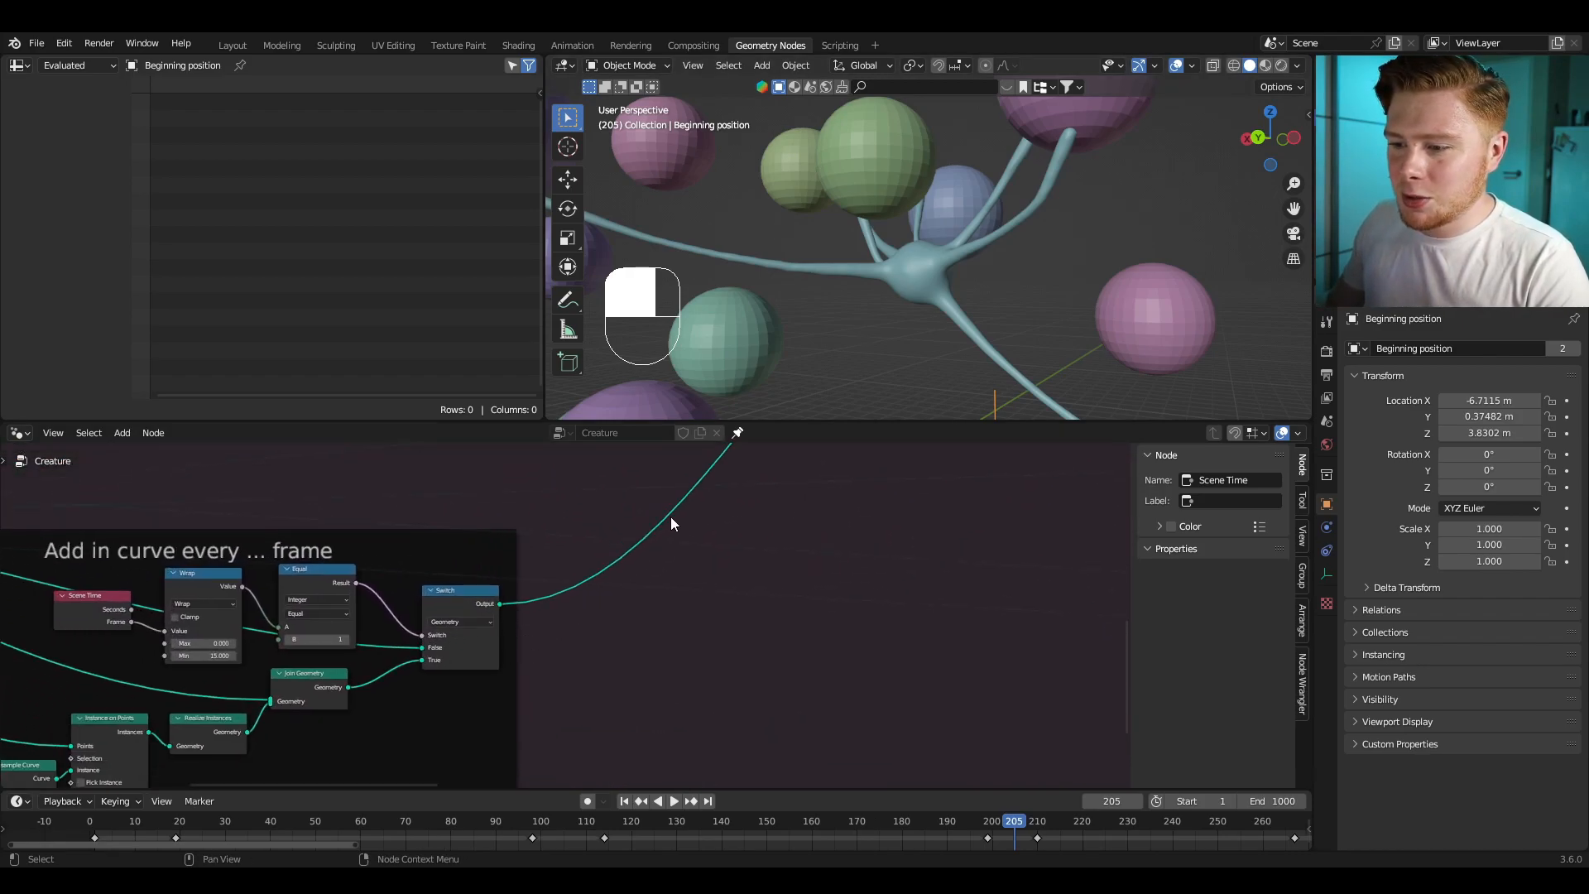
key("shift+a")
type("delete")
key("Return")
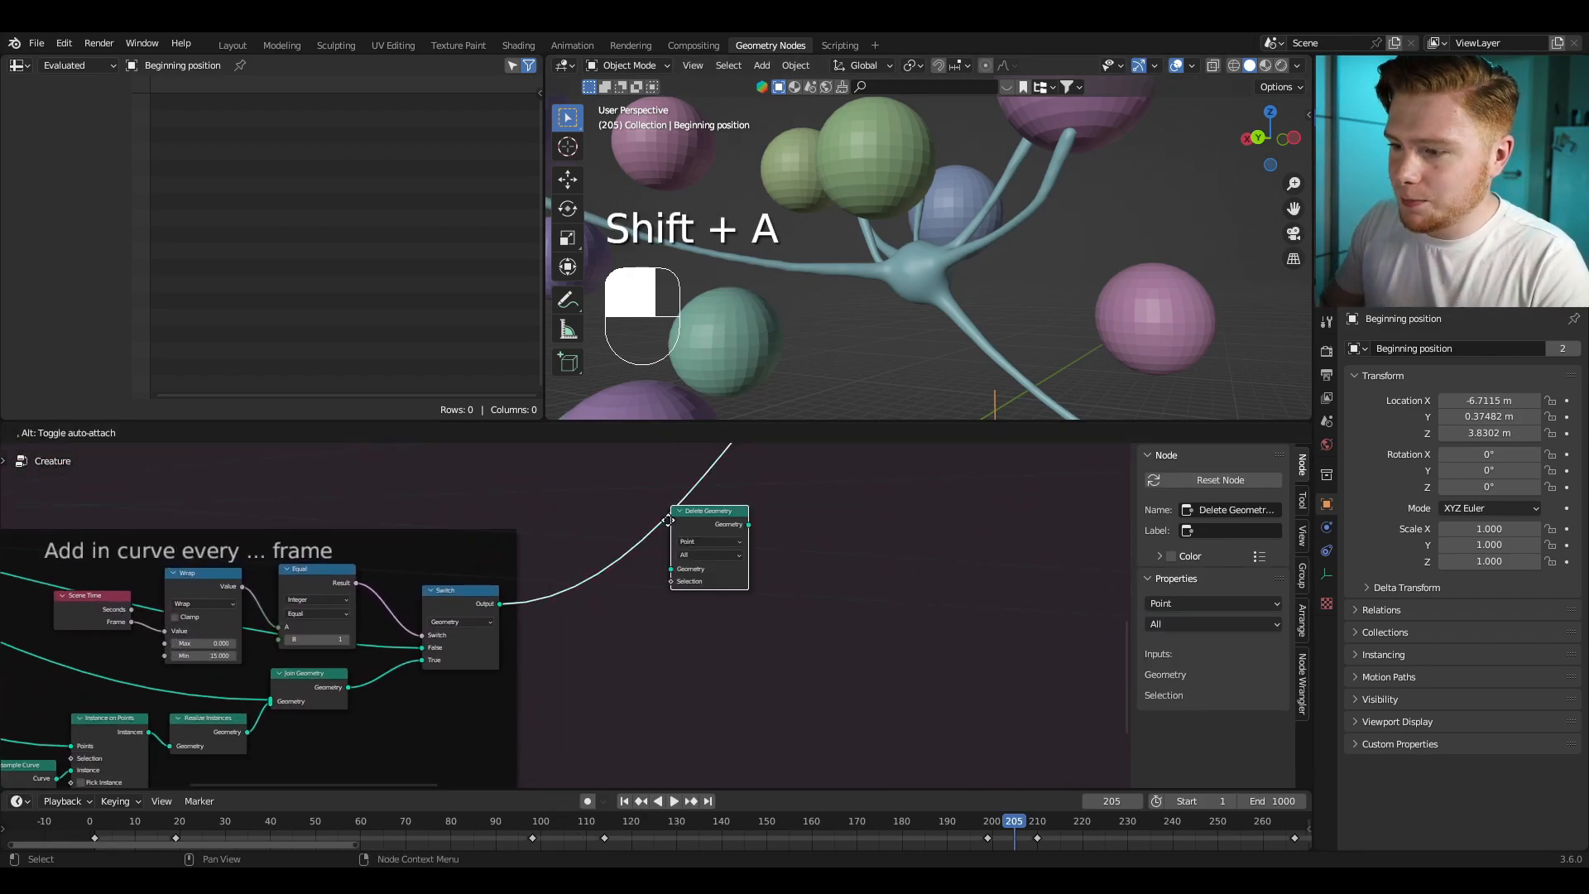
left_click(668, 519)
Step: Add a Compare node below Delete Geometry and set its data type to Integer
key("shift+a")
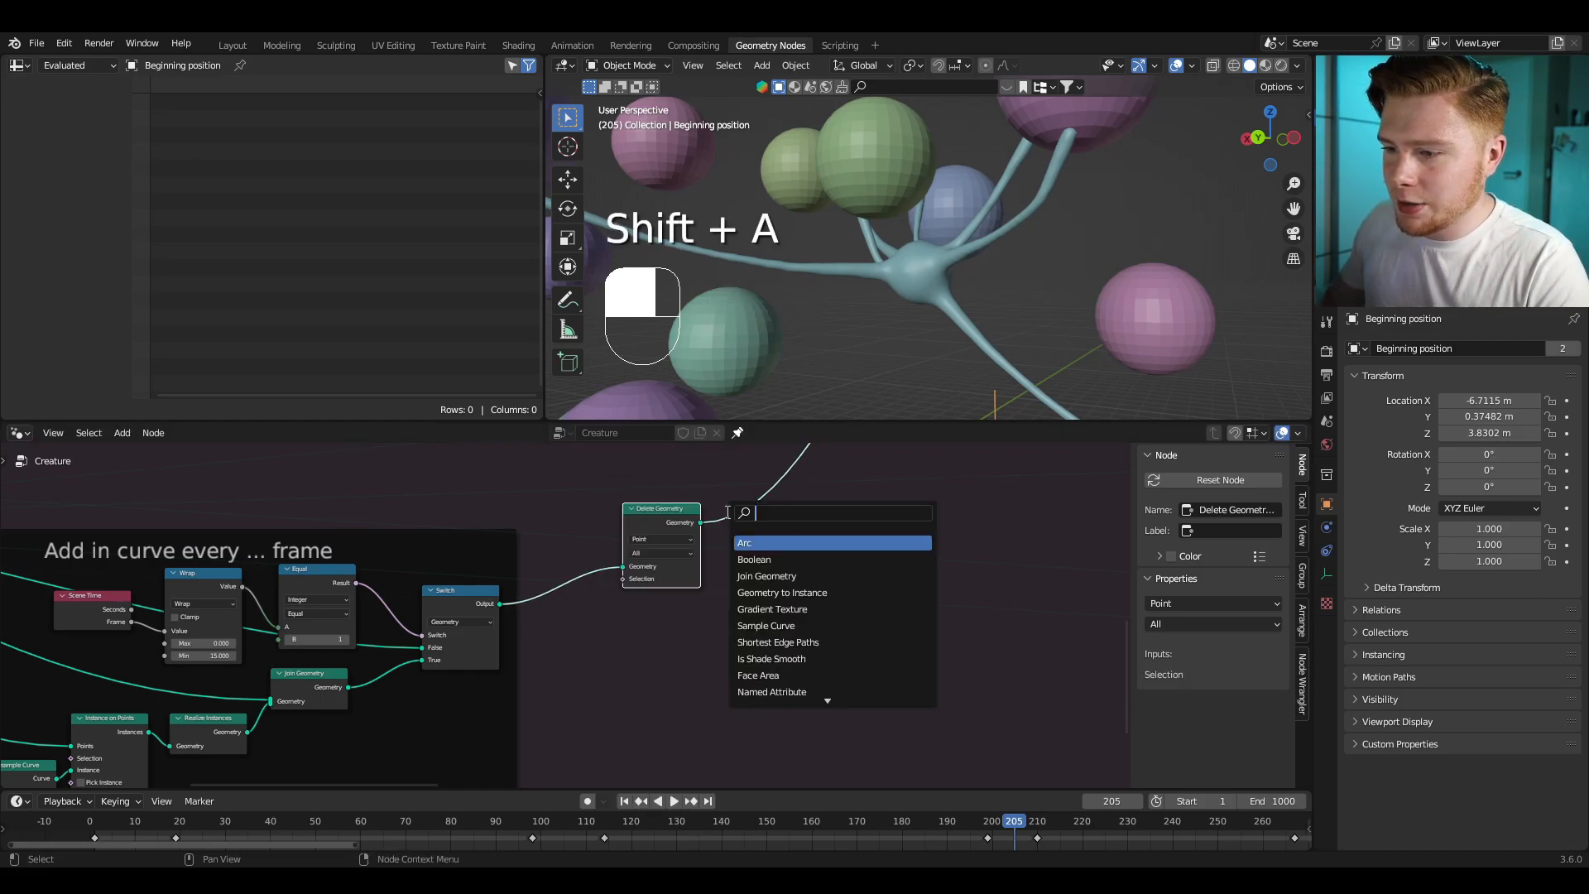
type("compa")
key("Return")
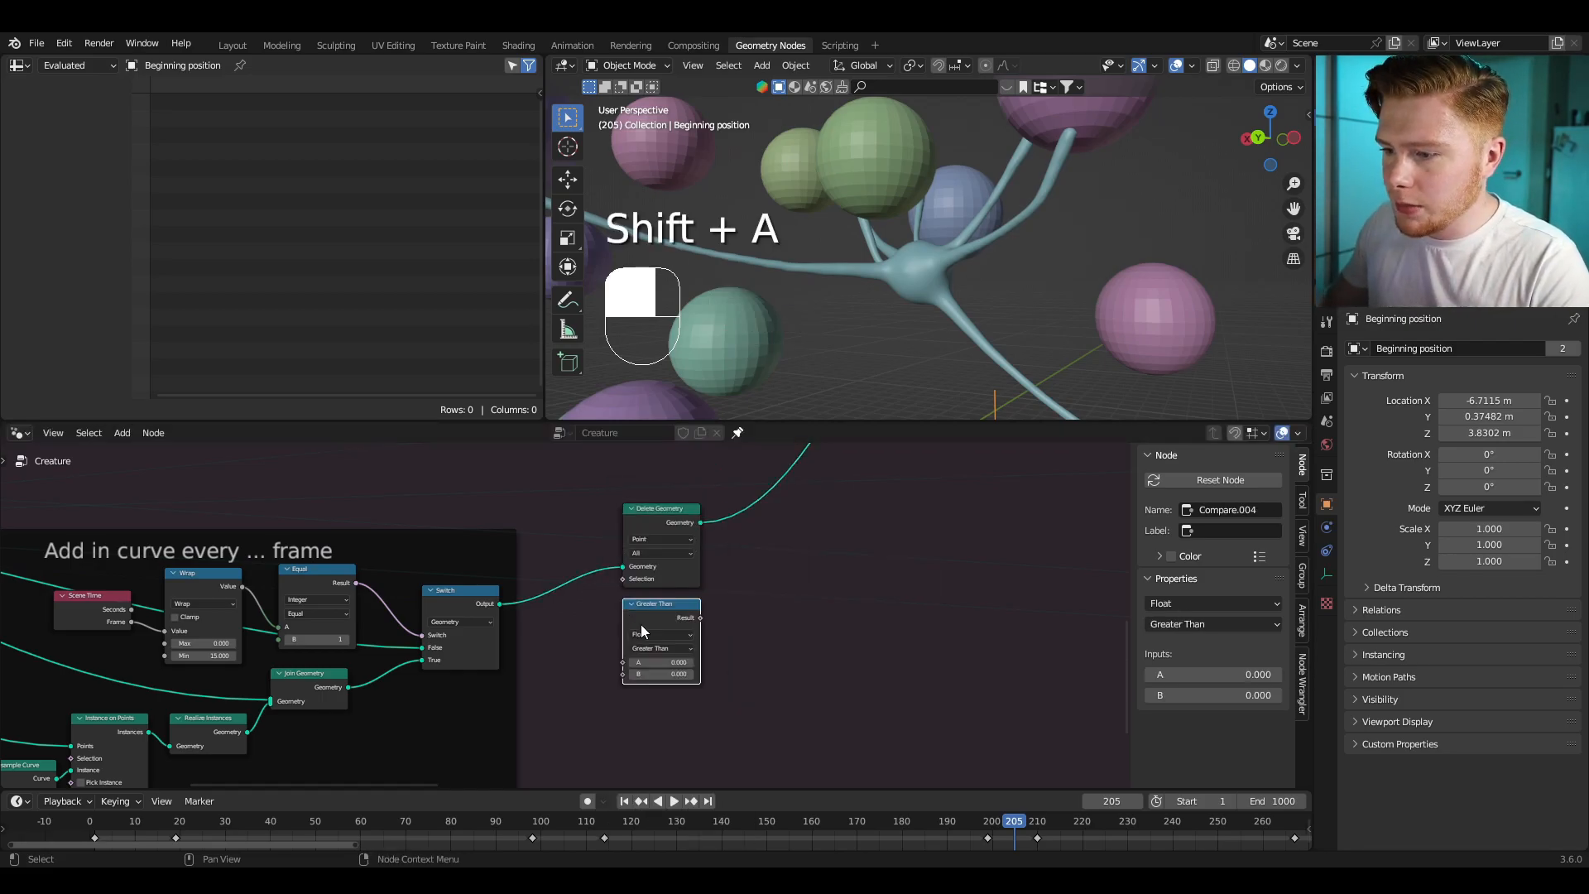
left_click(643, 631)
middle_click_drag(713, 679, 653, 602)
scroll(653, 601, "up", 2)
left_click(591, 546)
left_click(590, 574)
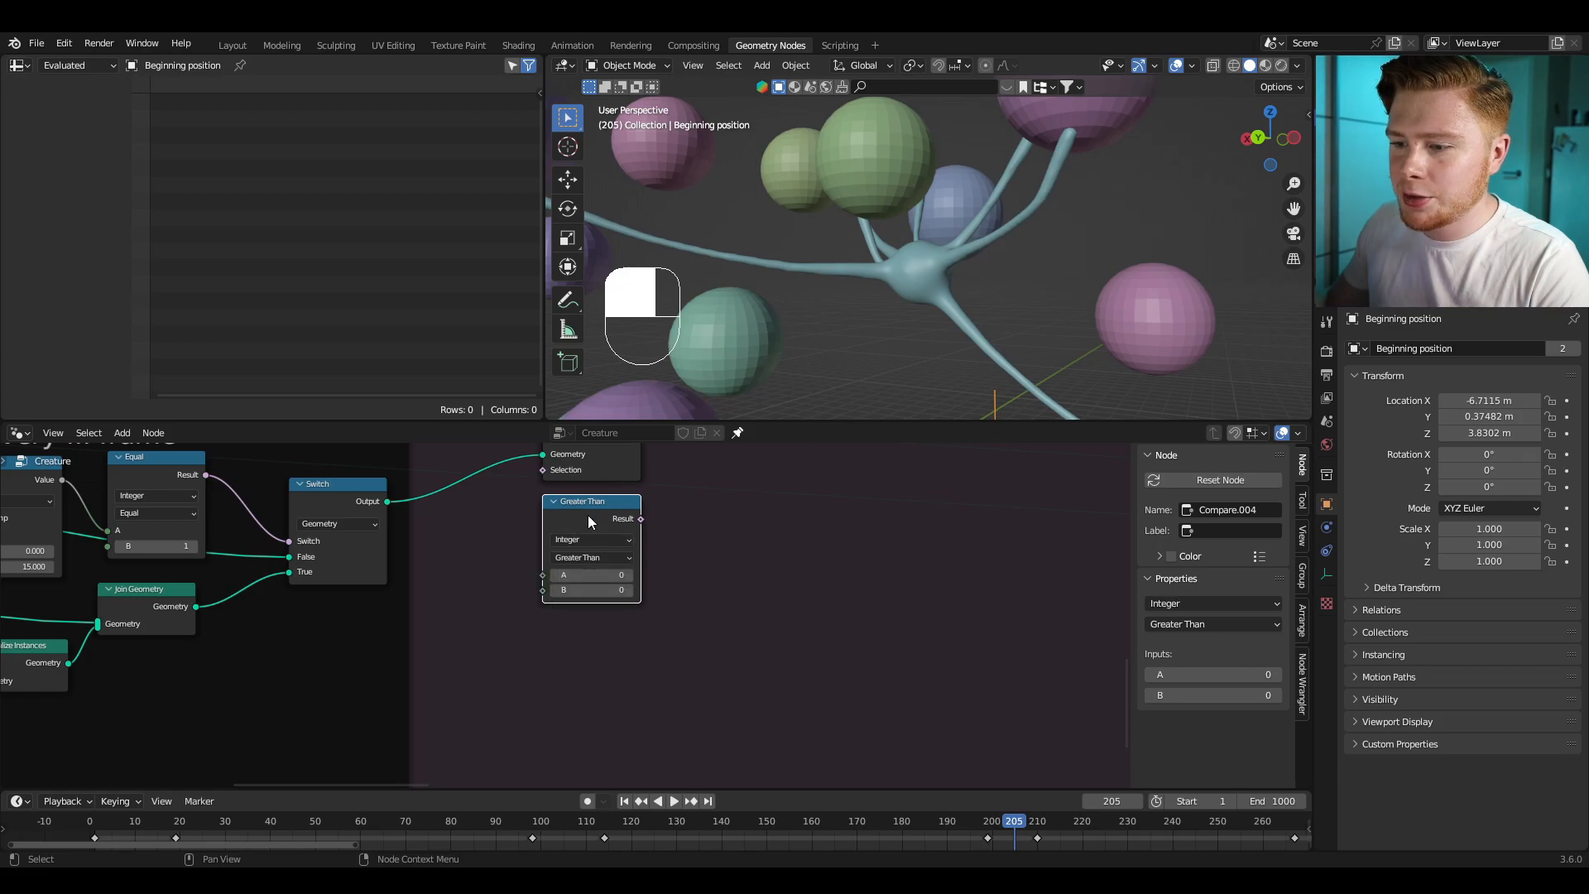
Step: Link the Simulation Input's Age to A of the Greater Than comparison and set B to 105
scroll(543, 629, "up", 1)
middle_click_drag(459, 573, 926, 652)
scroll(926, 651, "down", 7)
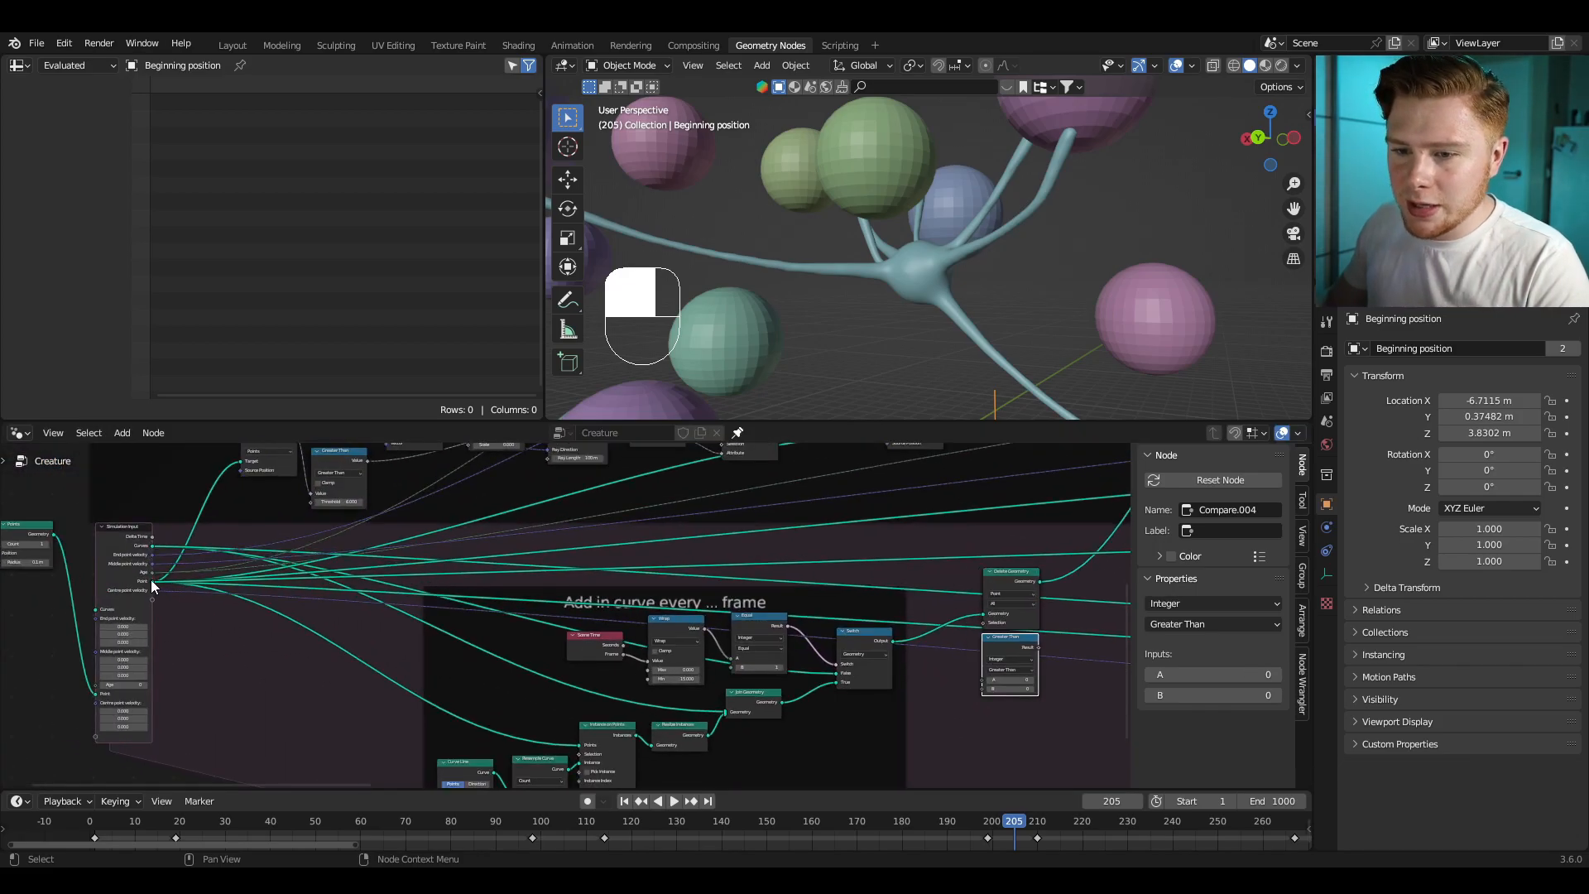
left_click_drag(152, 572, 988, 688)
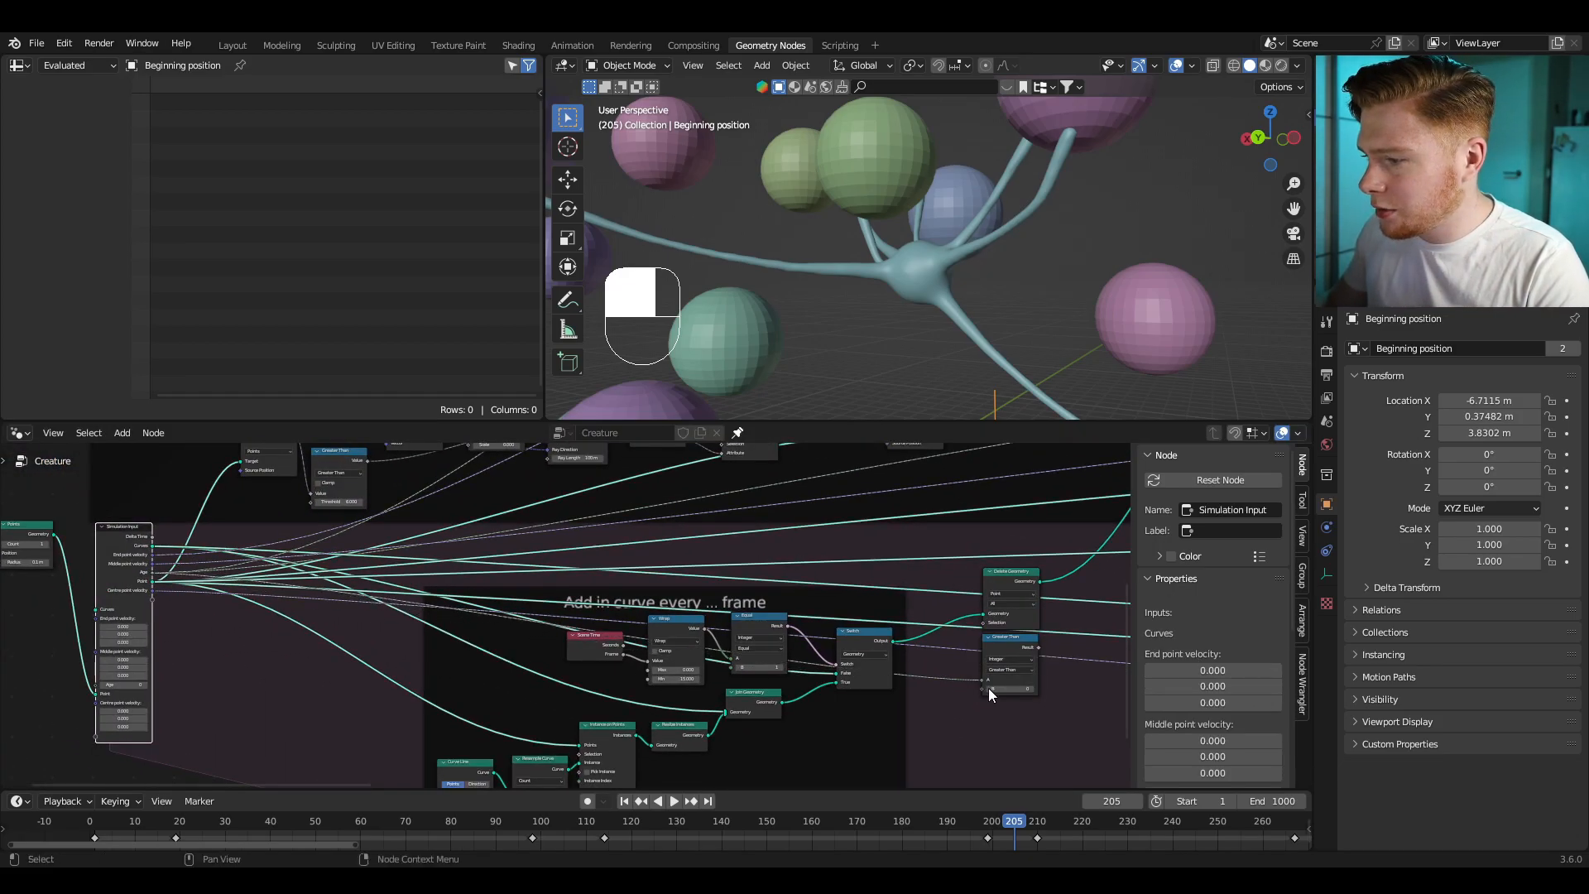
middle_click_drag(922, 668, 529, 632)
scroll(528, 633, "up", 4)
middle_click_drag(726, 666, 644, 663)
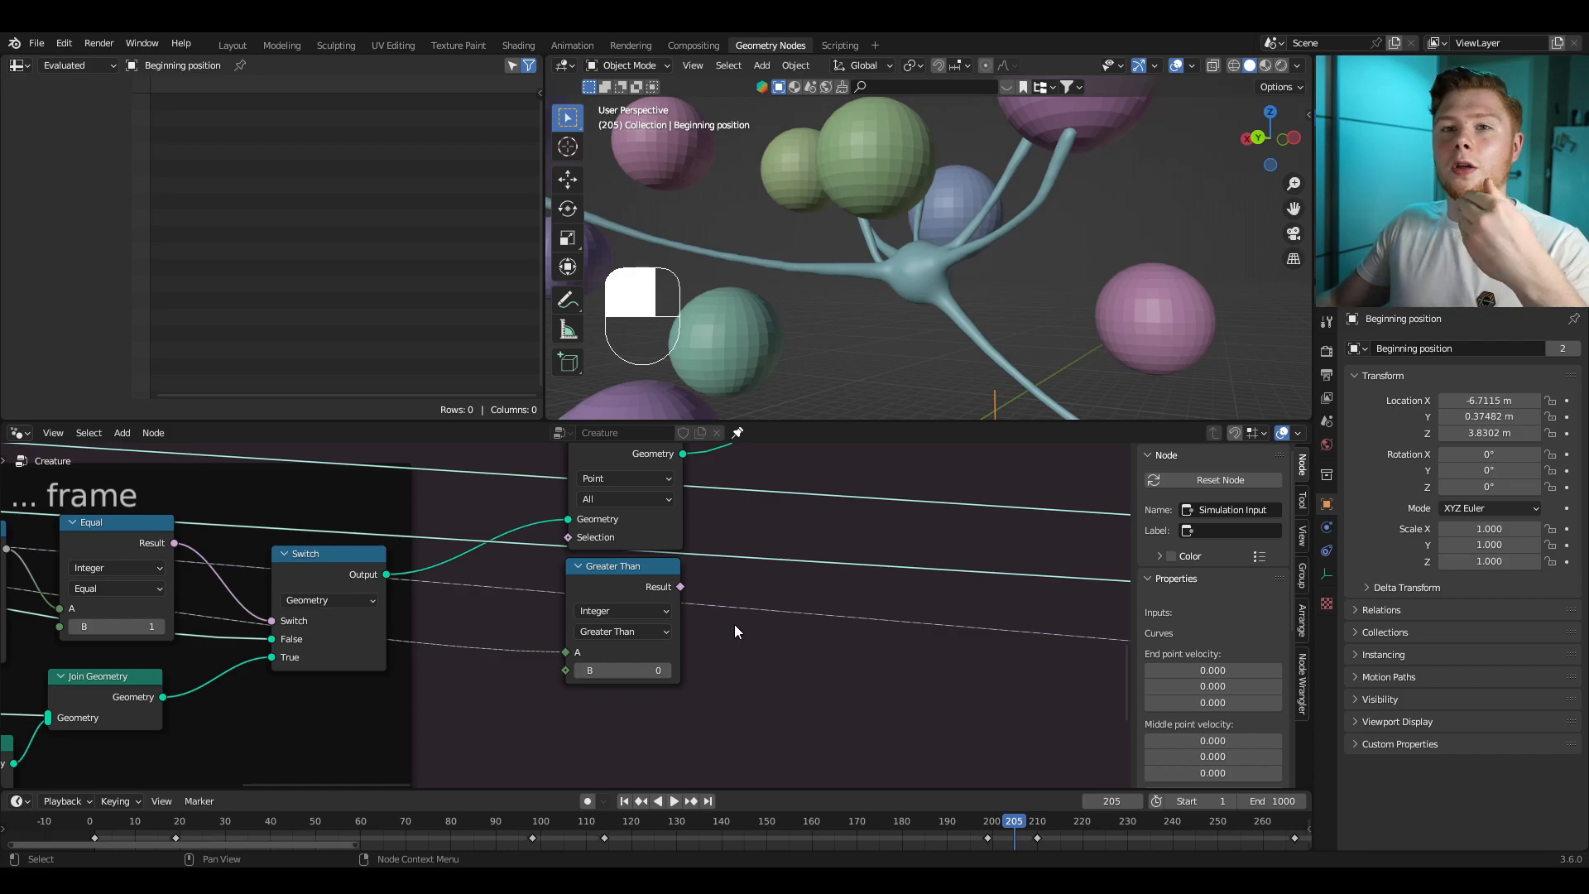
left_click(643, 671)
type("1")
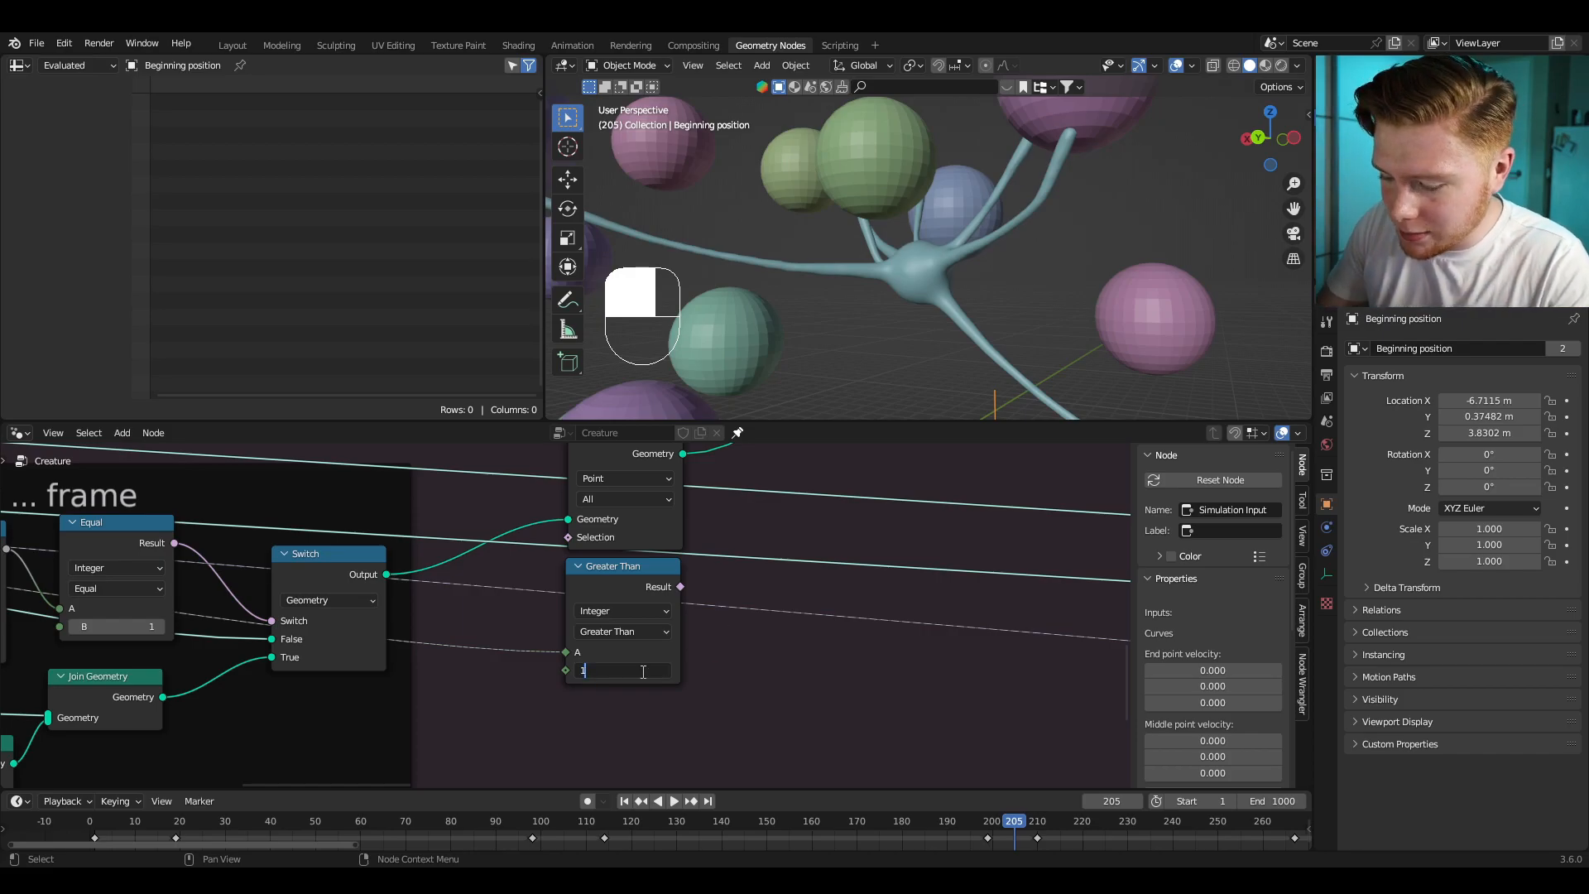
type("05")
key("Return")
Step: Link the comparison's Result to Delete Geometry's Selection and replay the animation from the start
left_click_drag(680, 587, 758, 568)
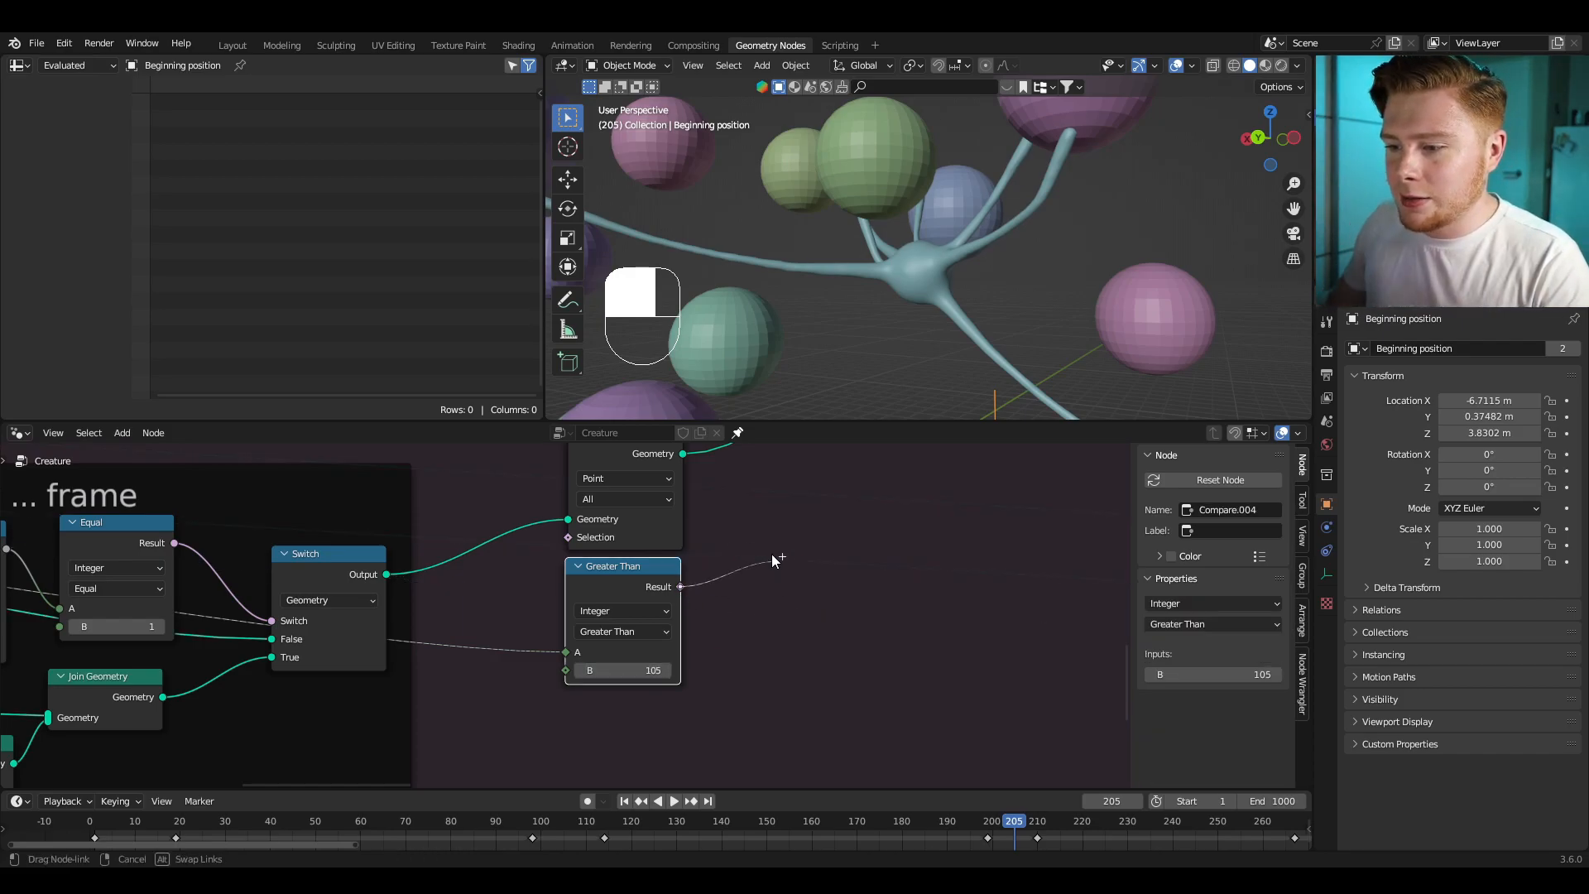
left_click_drag(583, 543, 584, 543)
left_click(67, 828)
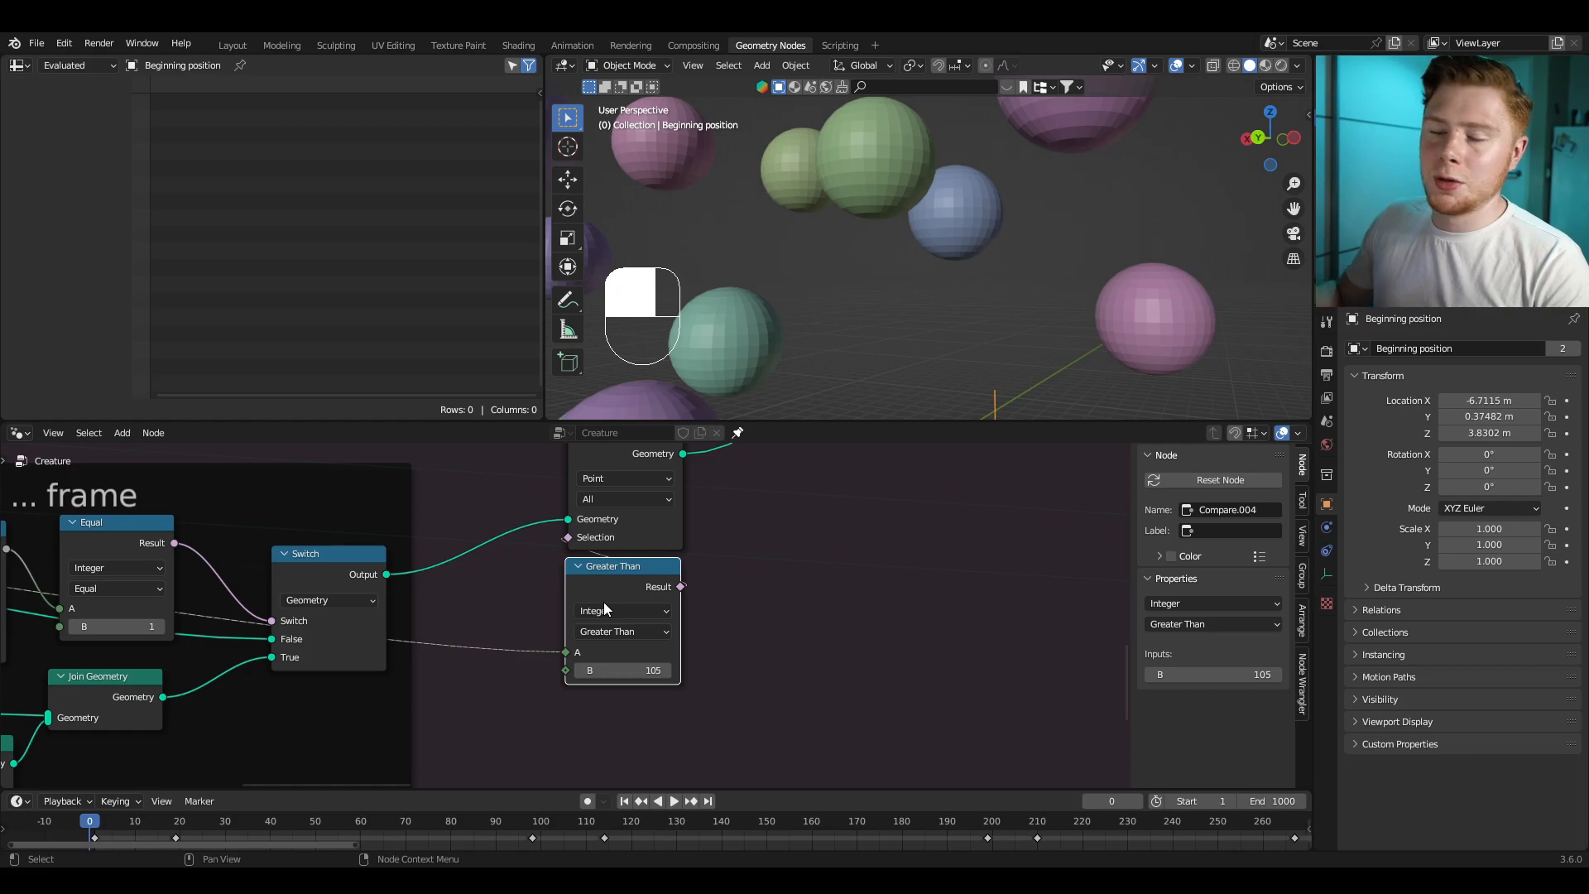
key("space")
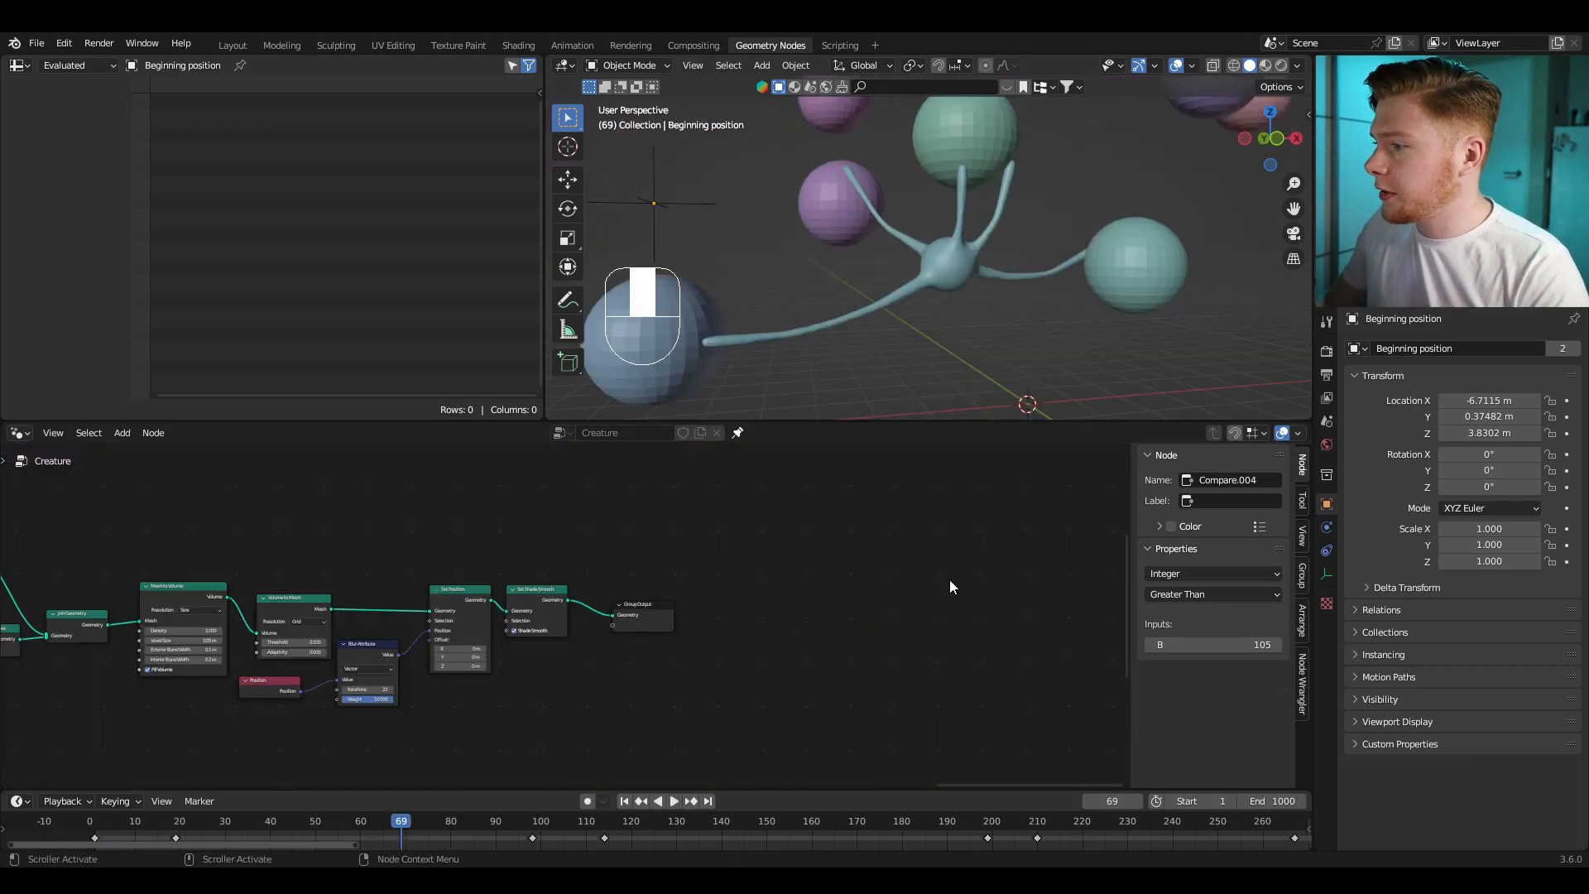
Step: Split the node editor area in two, turn the new area into a Shader Editor and hide its sidebar
left_click_drag(1301, 428, 714, 437)
left_click(734, 433)
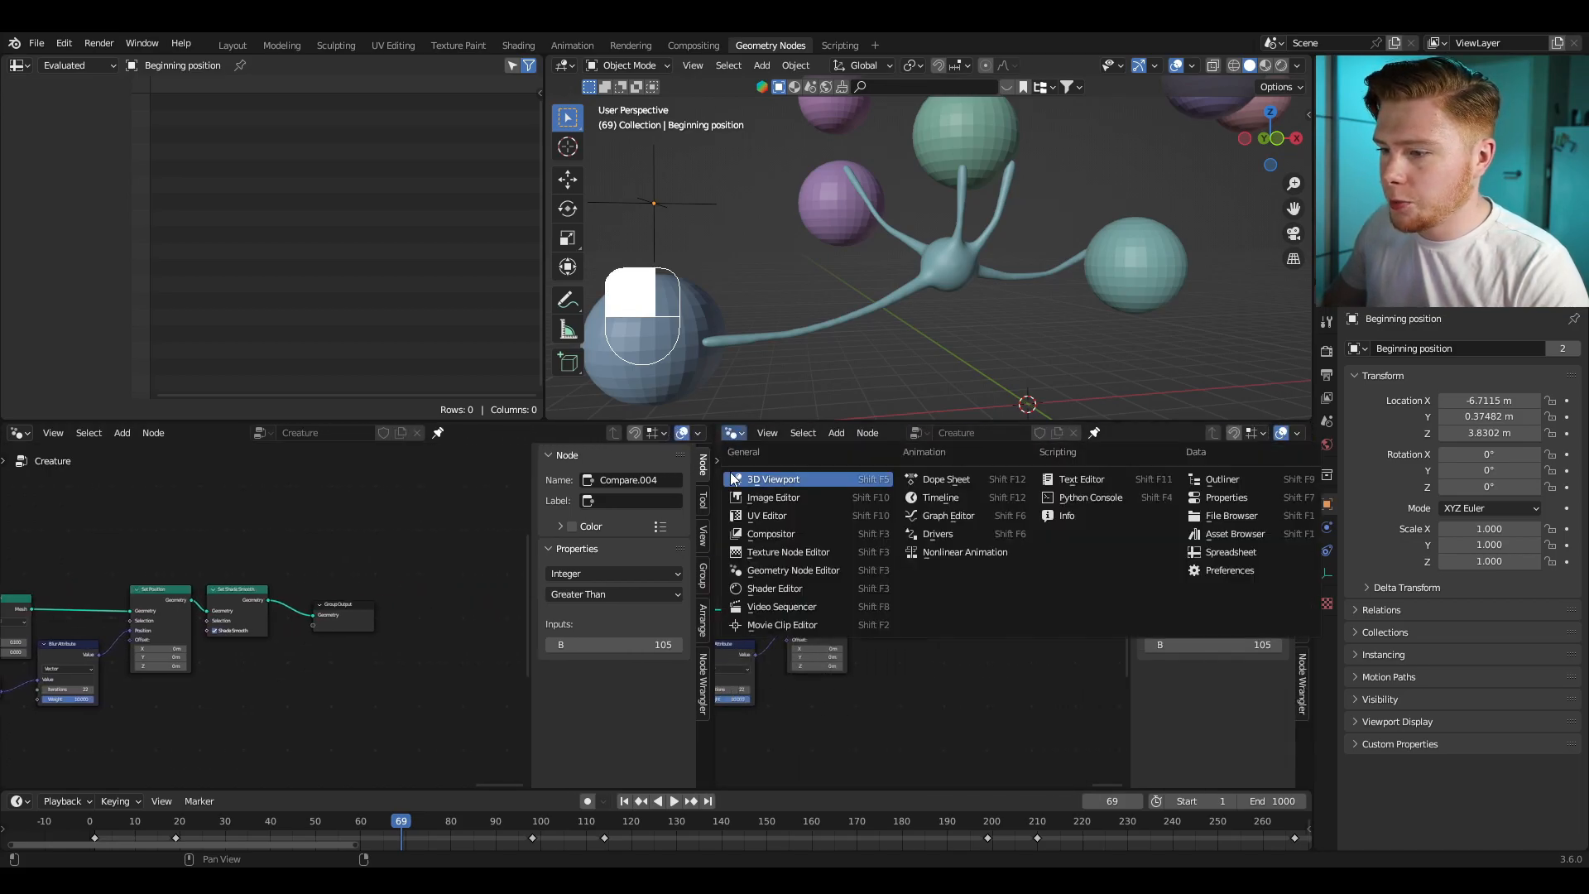
left_click(775, 590)
key("n")
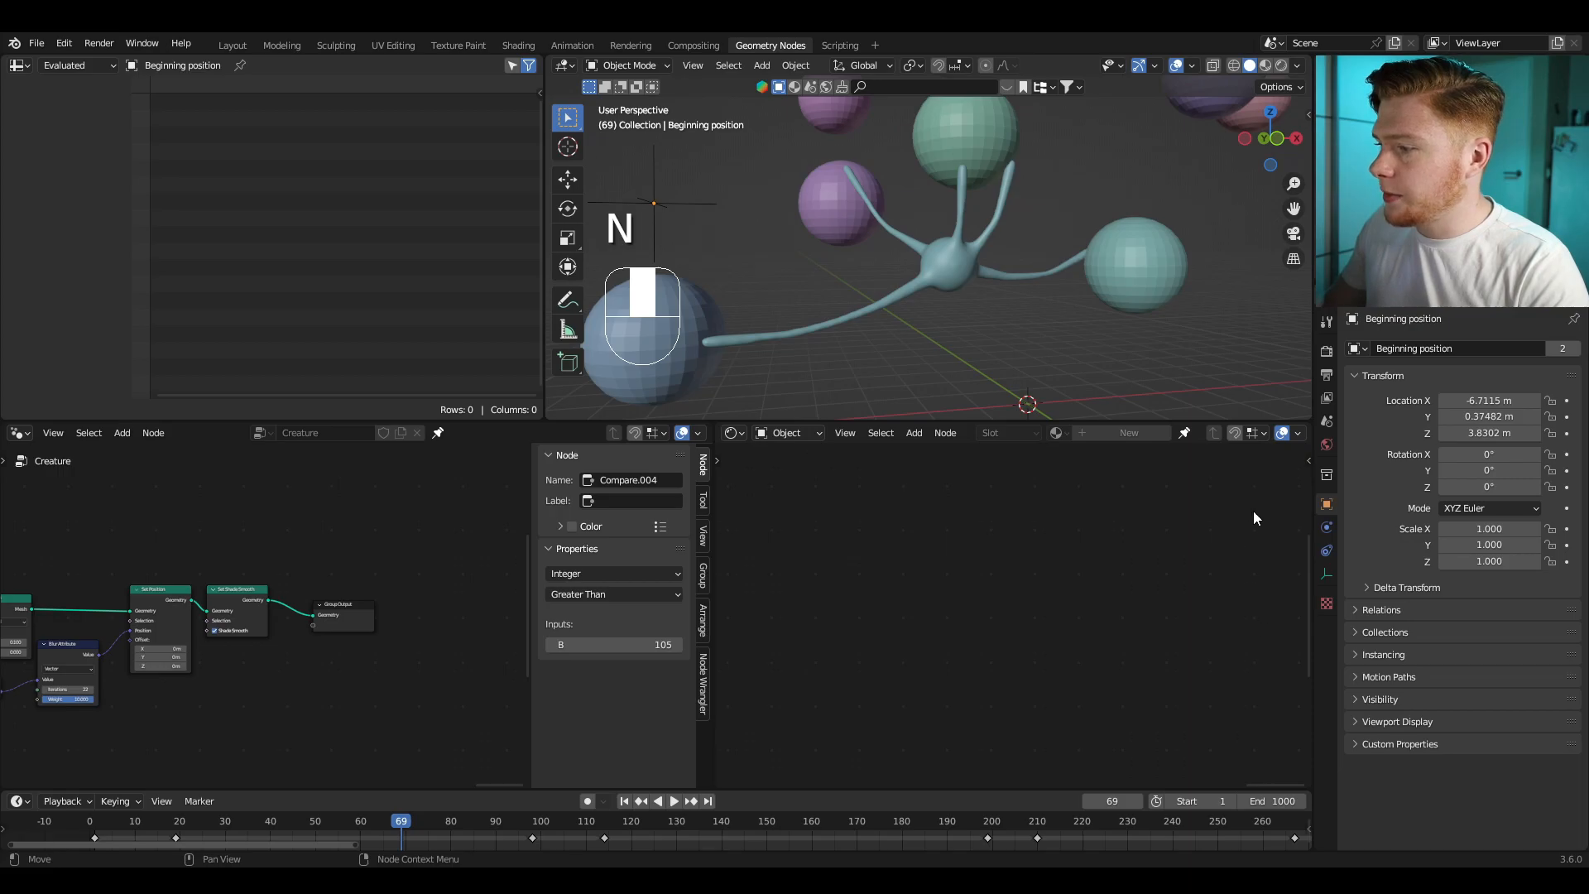
Step: Create a new material named Slime for the creature and show the viewport in Material Preview shading
left_click(957, 262)
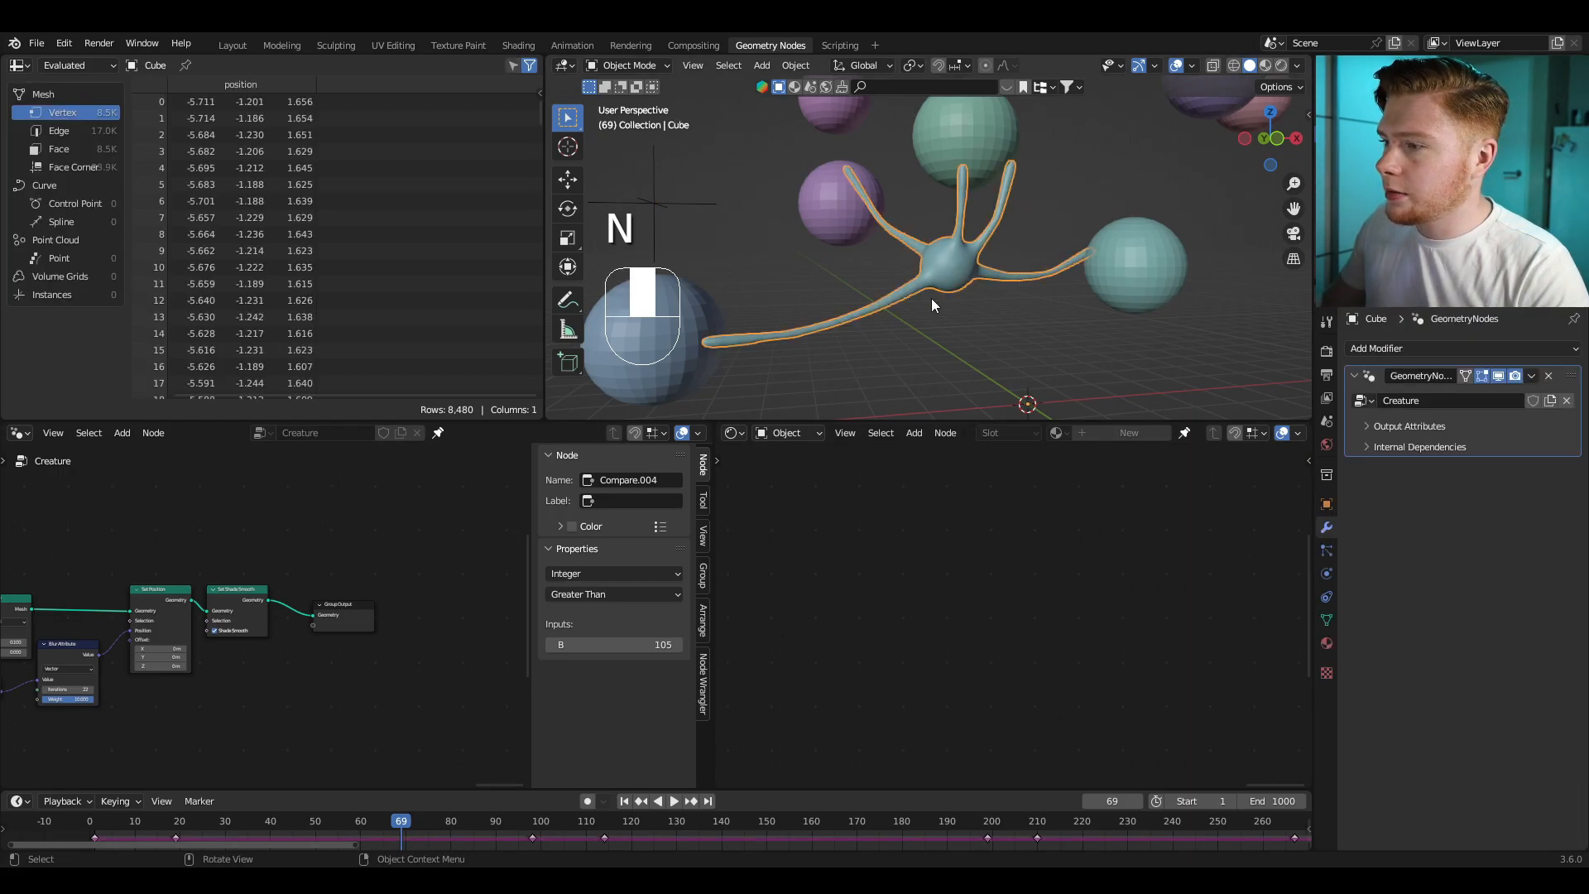
left_click(1185, 434)
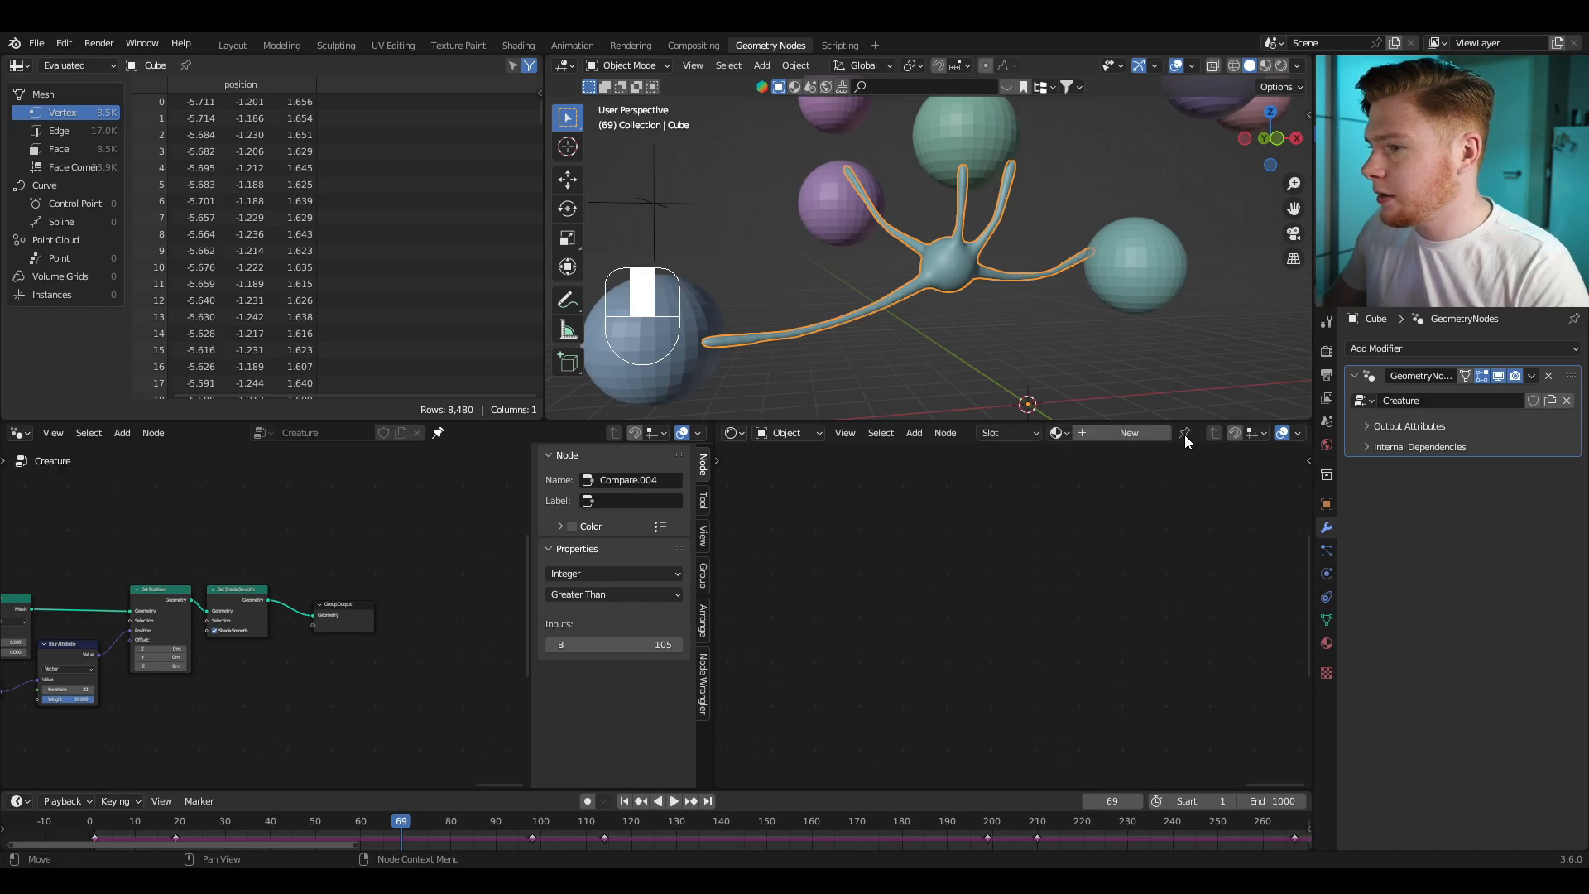
left_click(1114, 434)
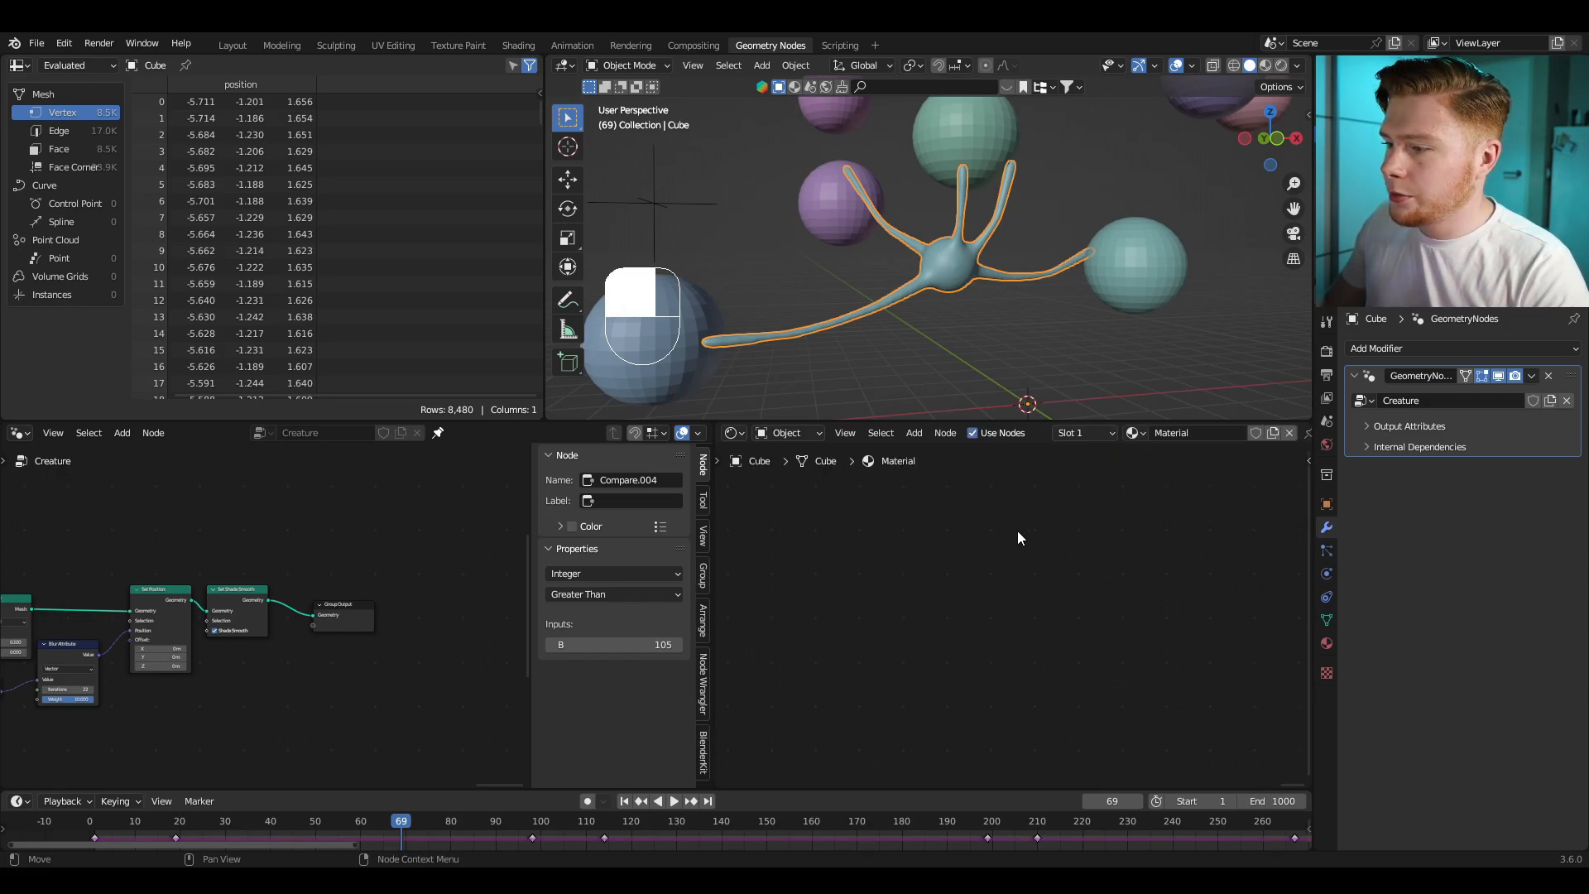
left_click(1184, 435)
type("Slime")
key("Return")
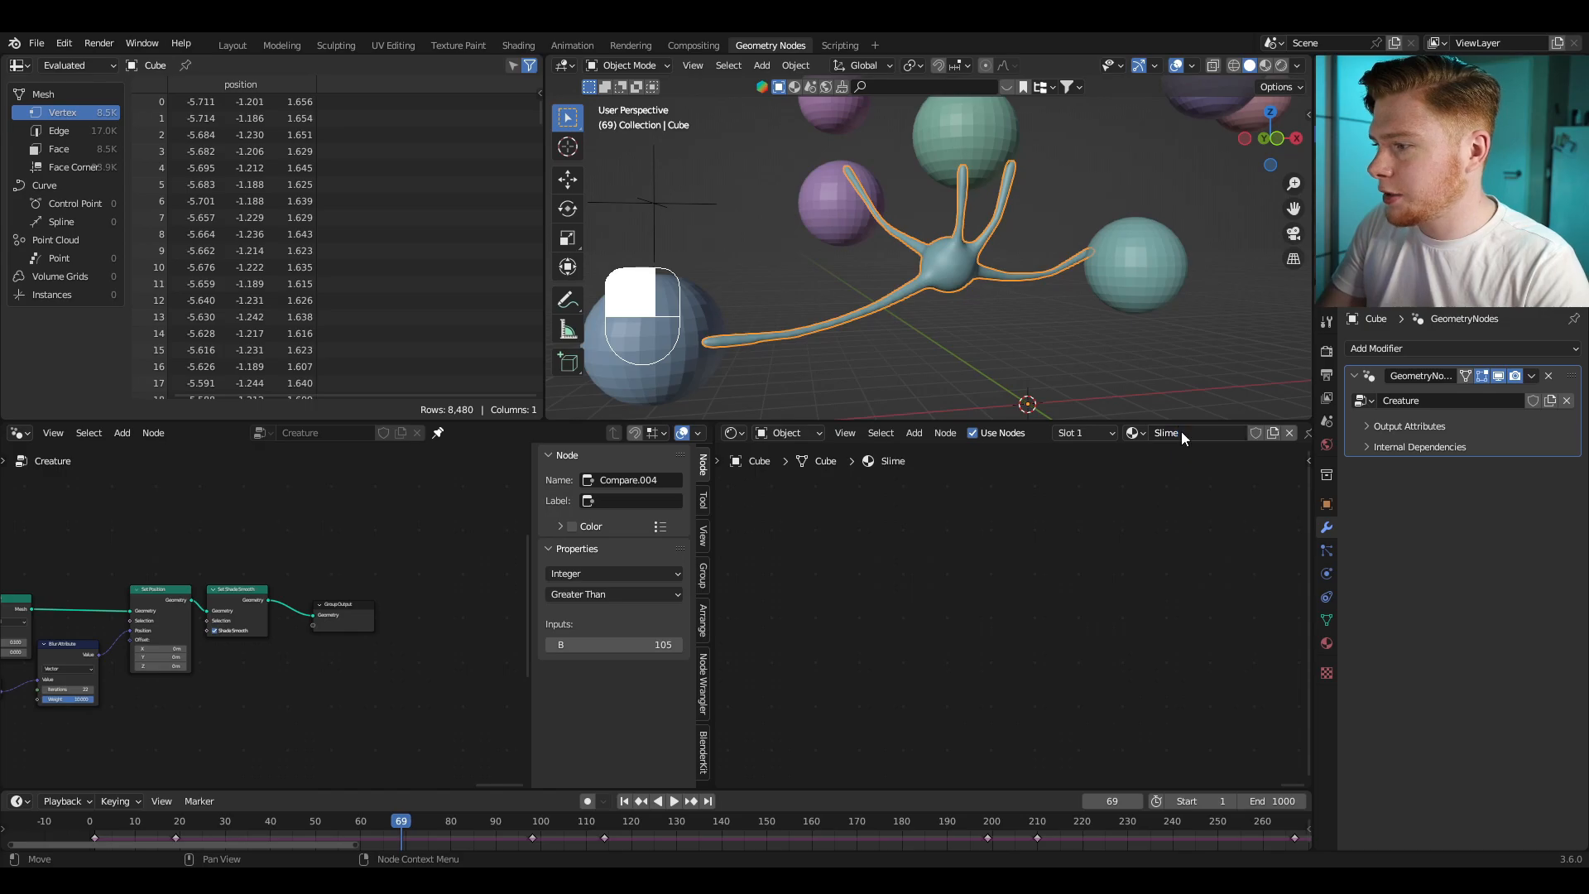
key("Home")
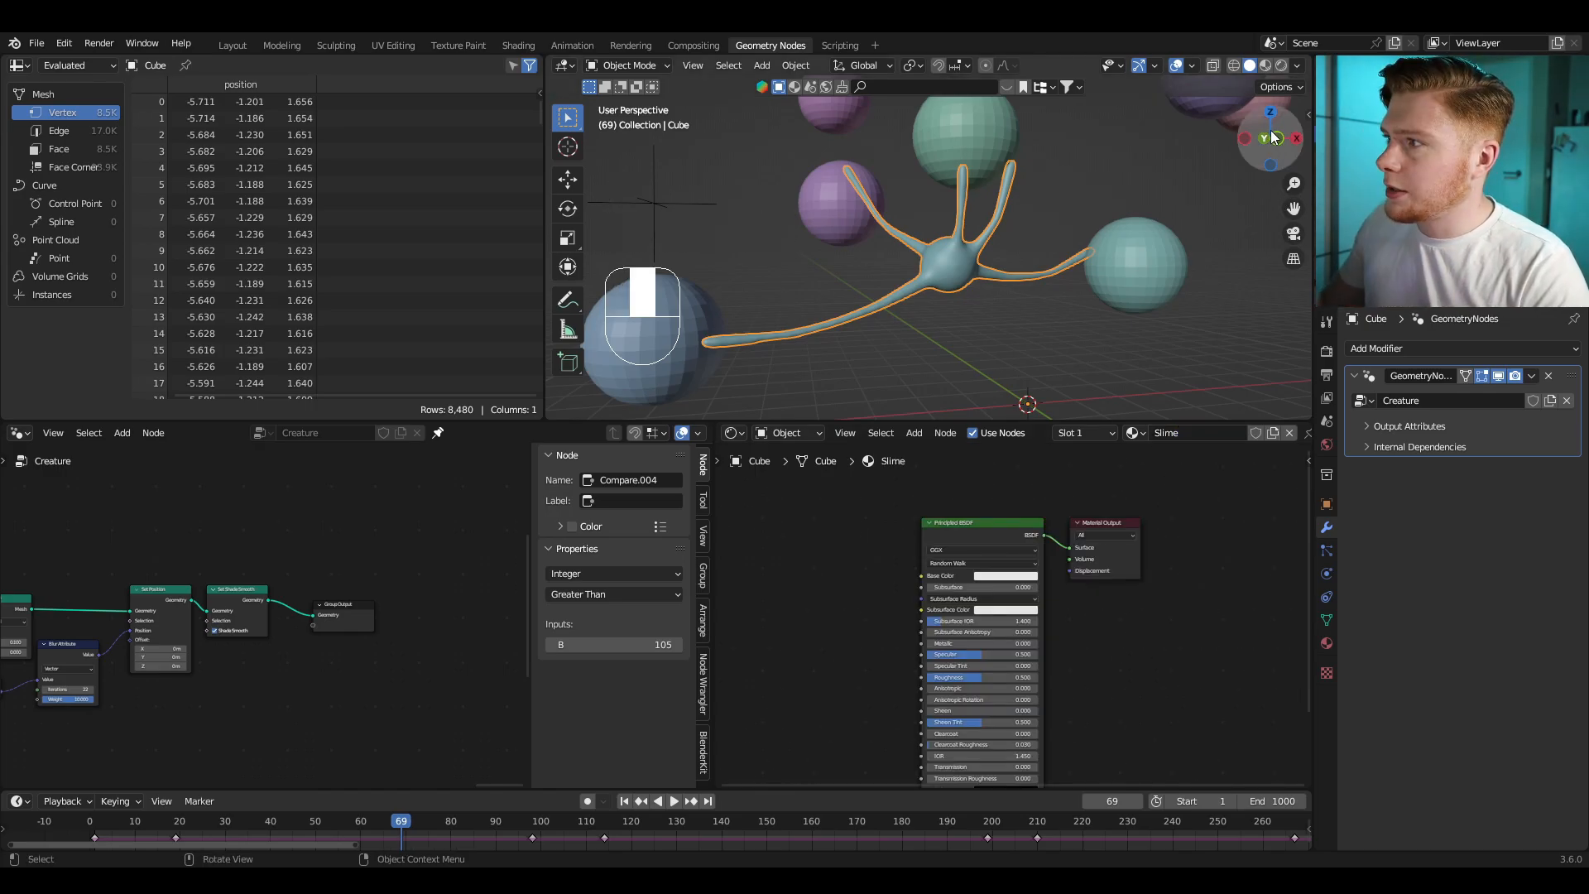
left_click(1268, 65)
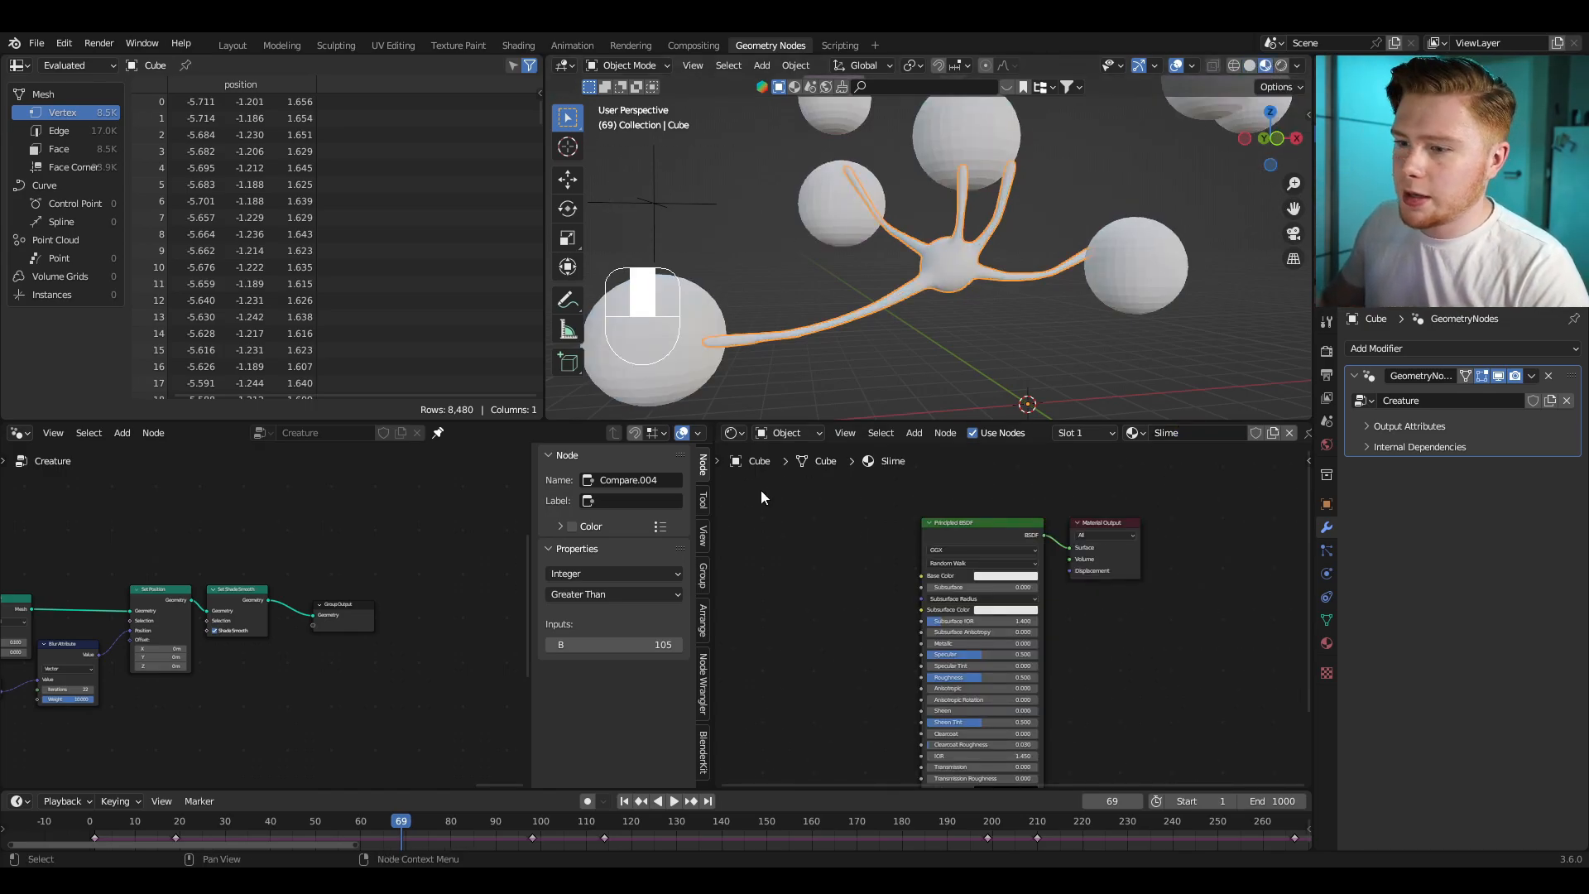
Step: Insert a Set Material node between Set Shade Smooth and Group Output and assign the Slime material to it
scroll(424, 571, "up", 2)
middle_click_drag(390, 548, 358, 553)
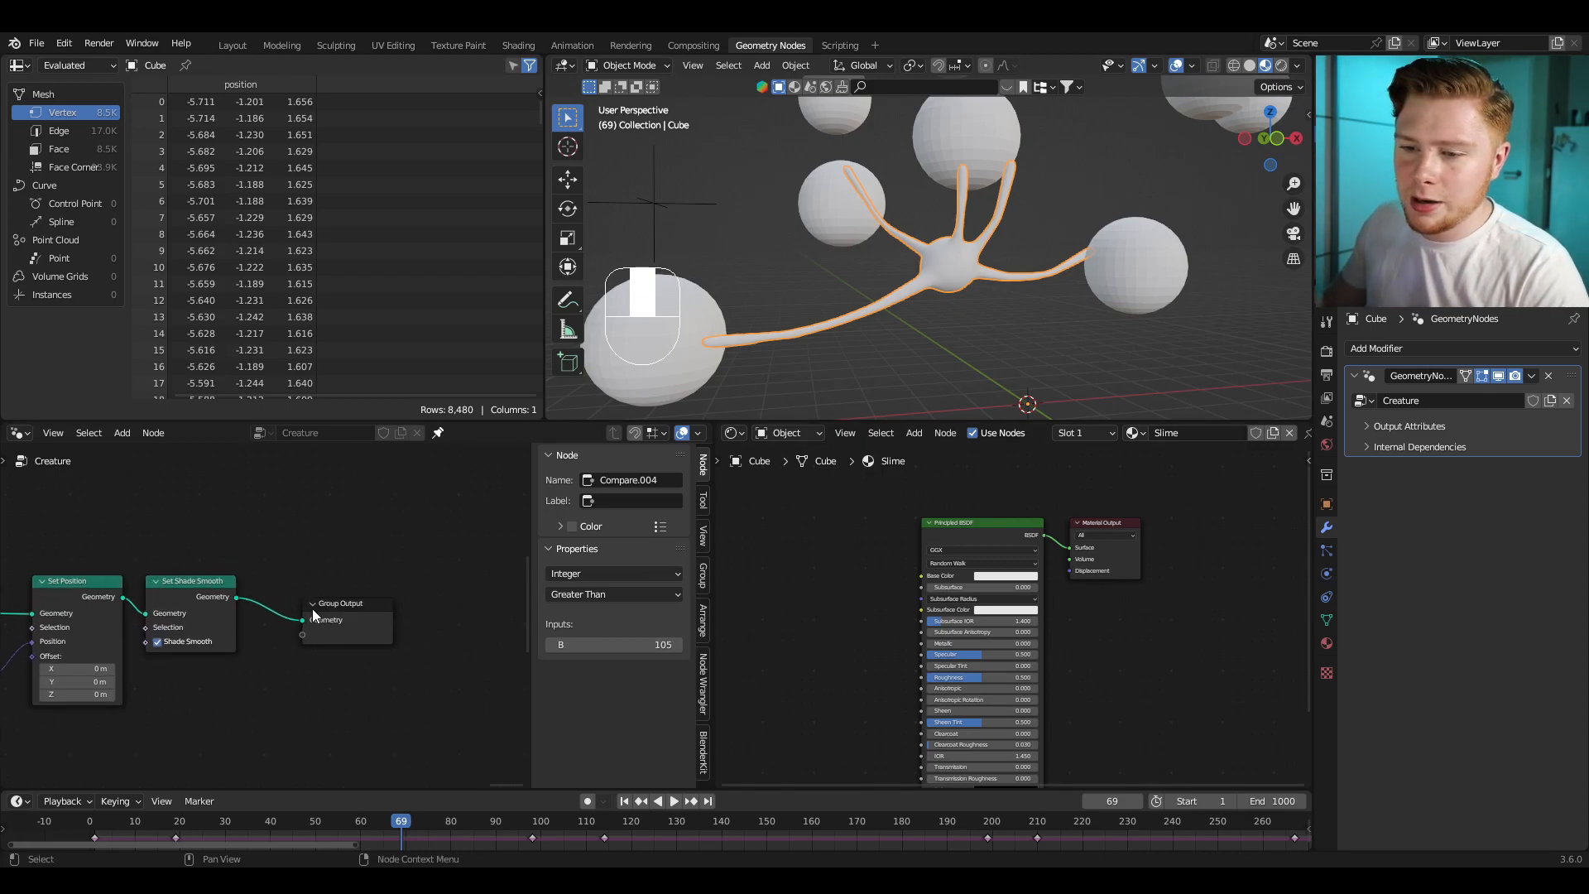
key("shift+a")
type("set mat")
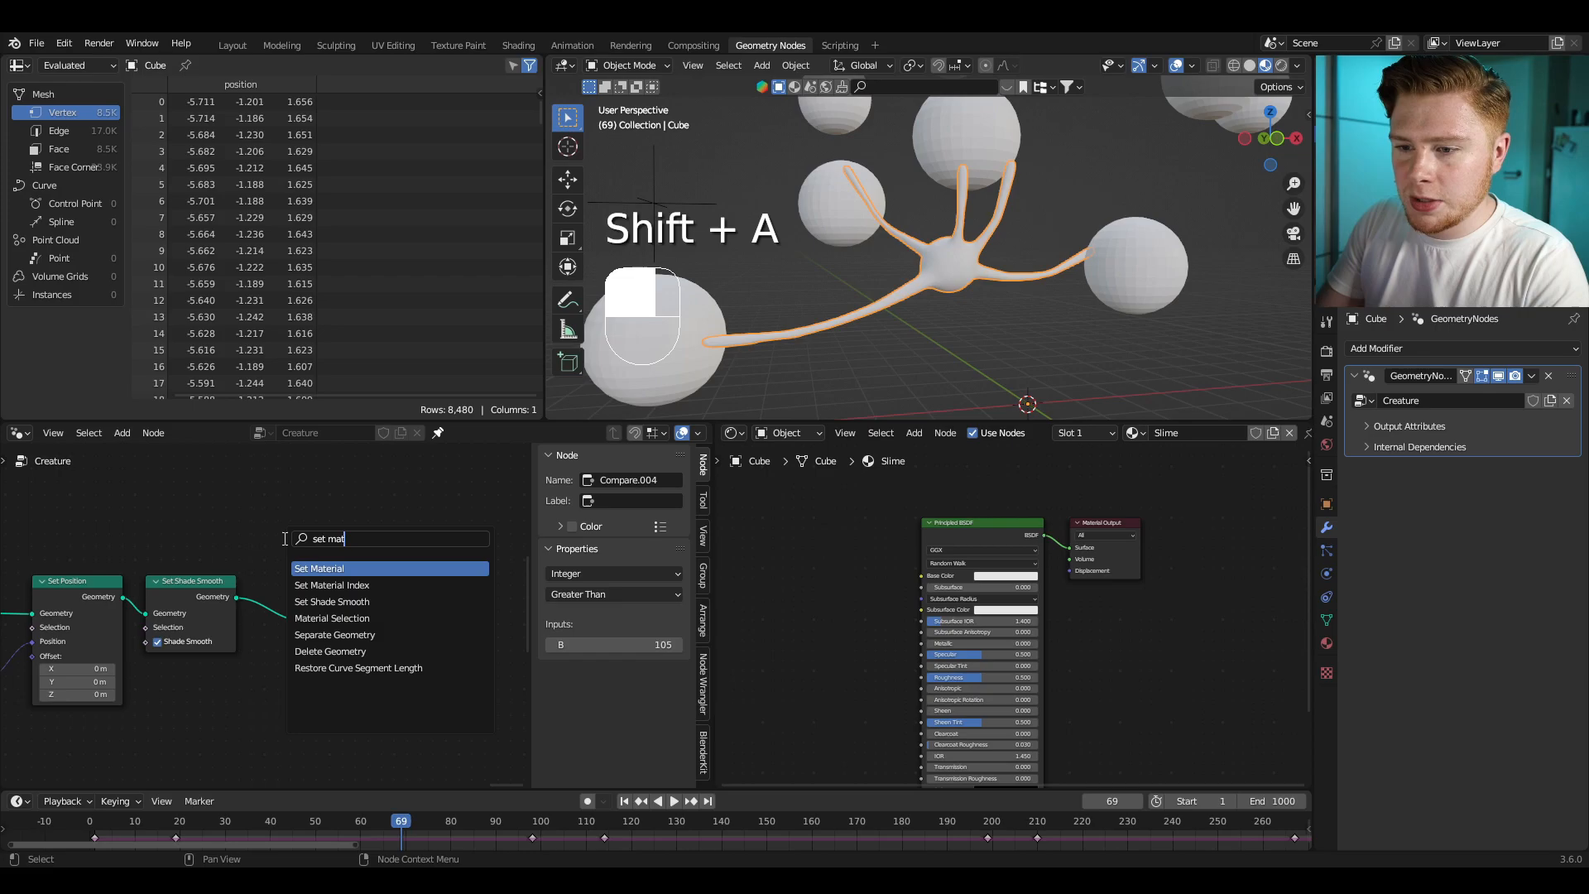
key("Return")
left_click(284, 576)
scroll(281, 565, "up", 2)
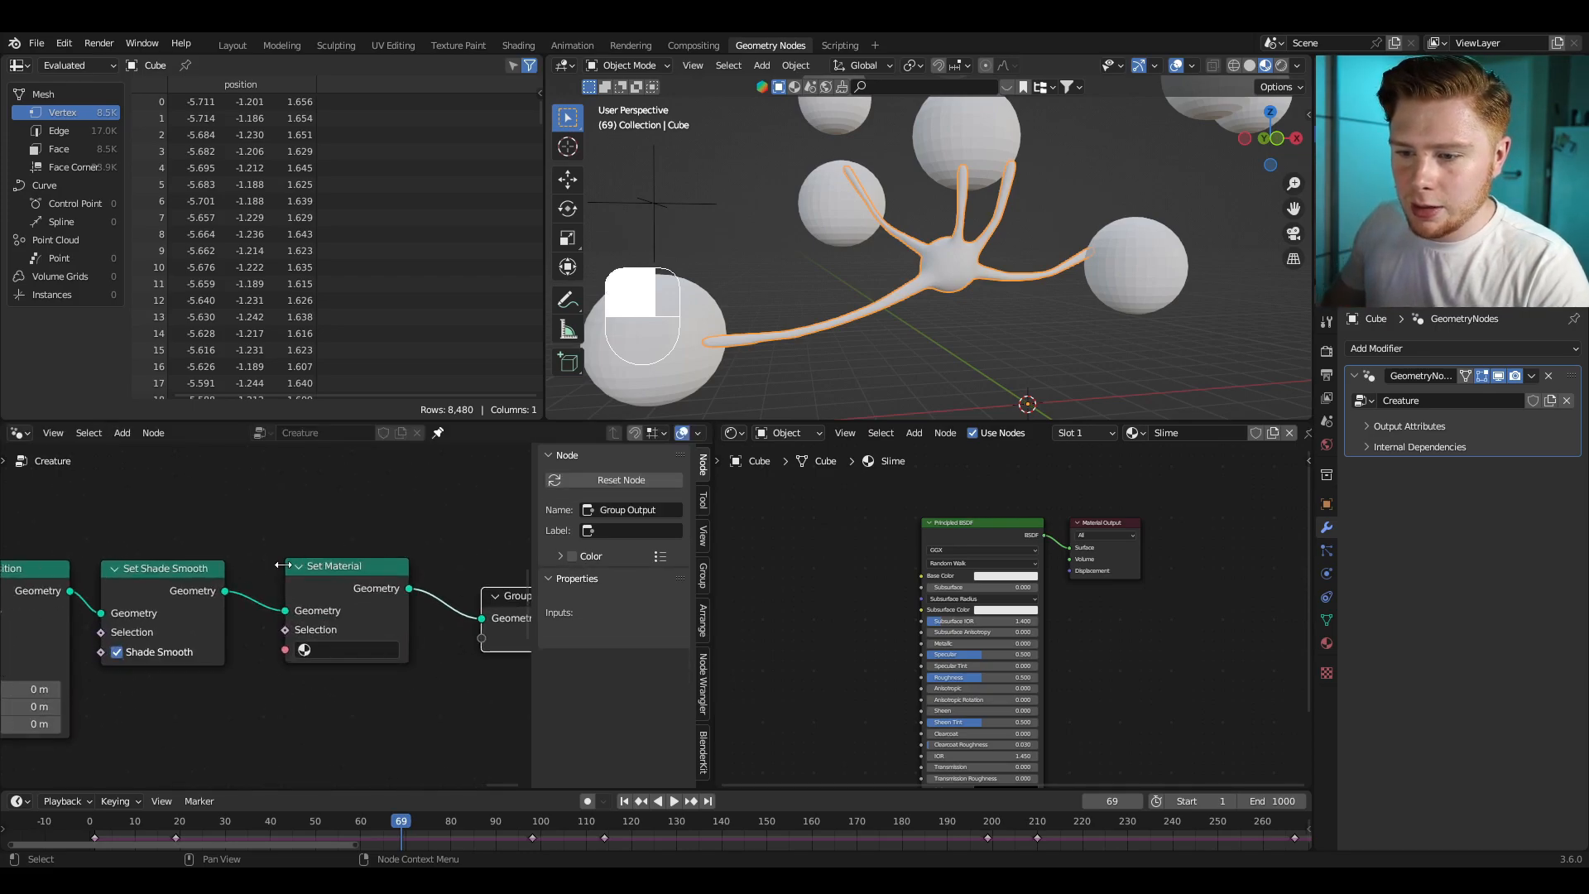
scroll(282, 565, "up", 3)
left_click(230, 671)
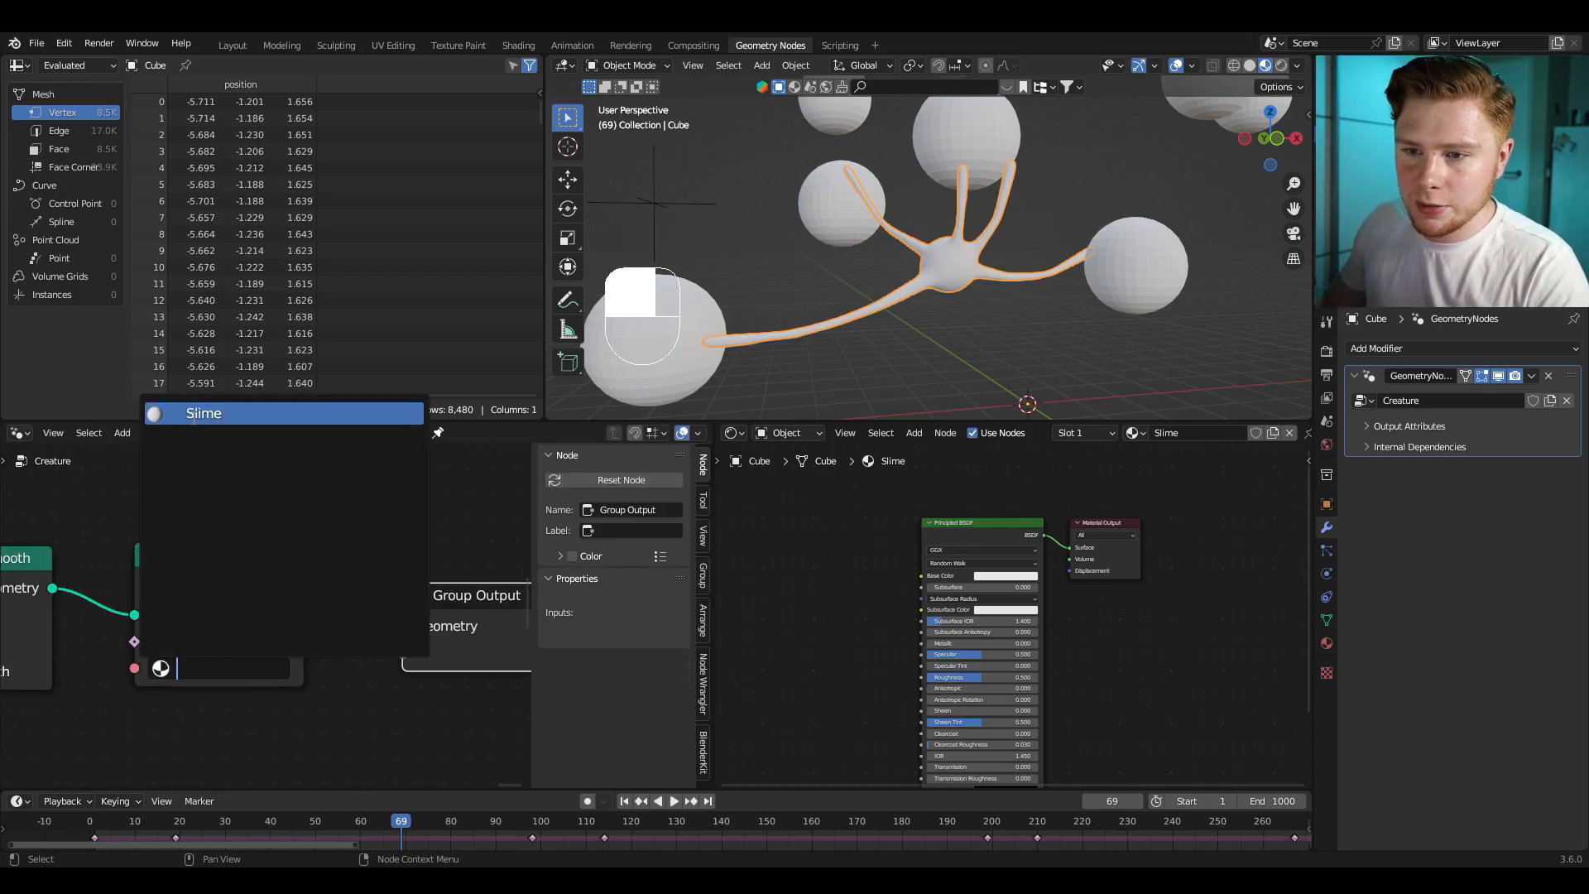
left_click(199, 414)
Step: Set the Slime material's Base Color to bright green and switch the viewport to Rendered shading
scroll(831, 594, "up", 4)
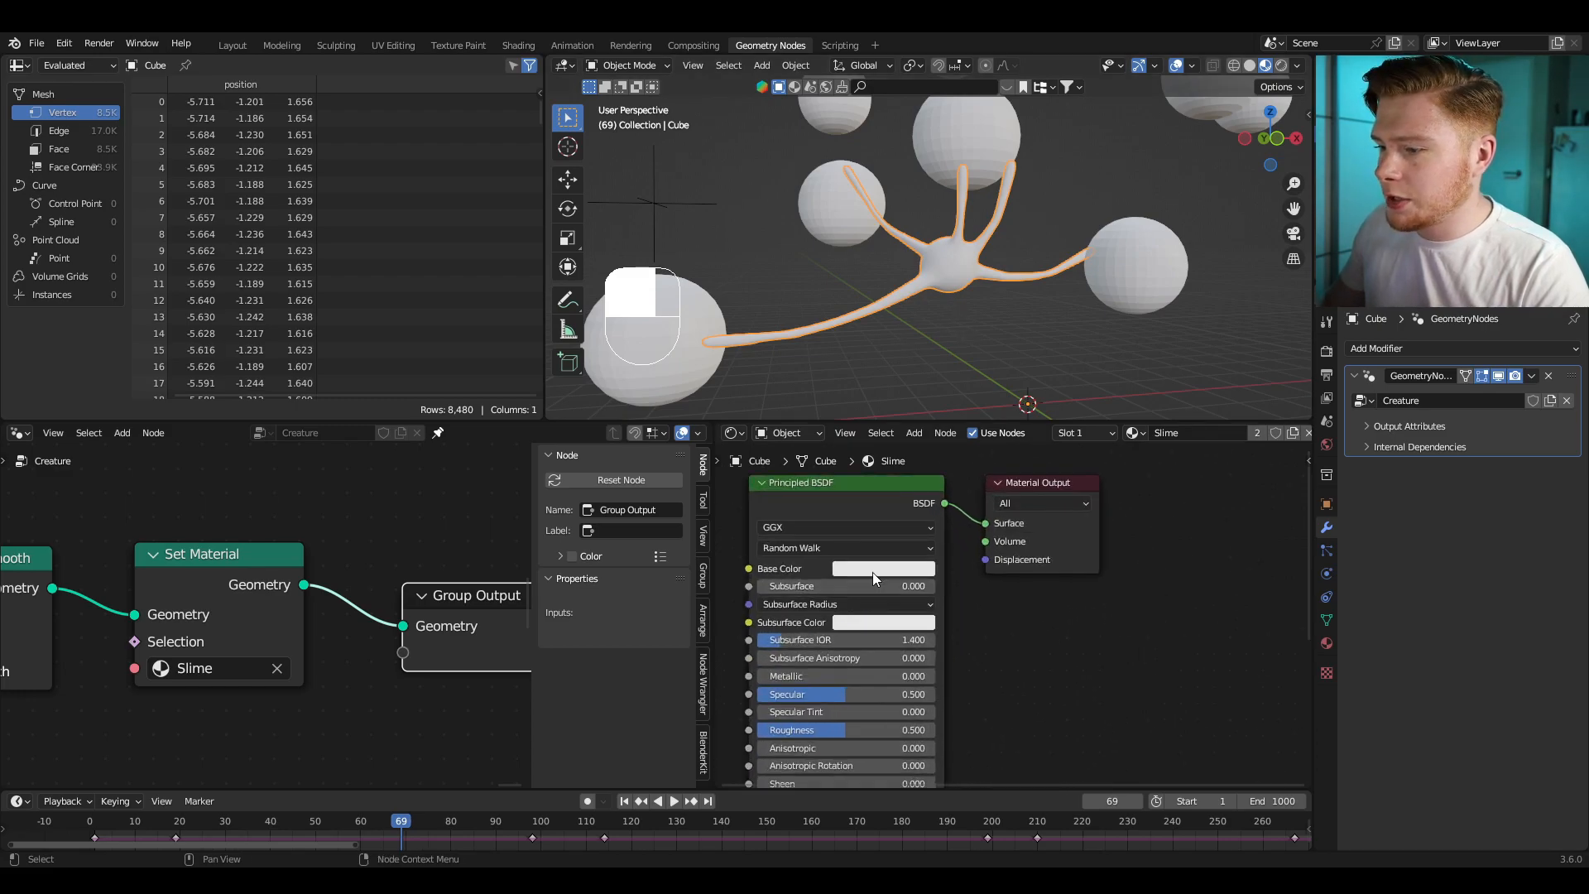
left_click(873, 569)
left_click(863, 376)
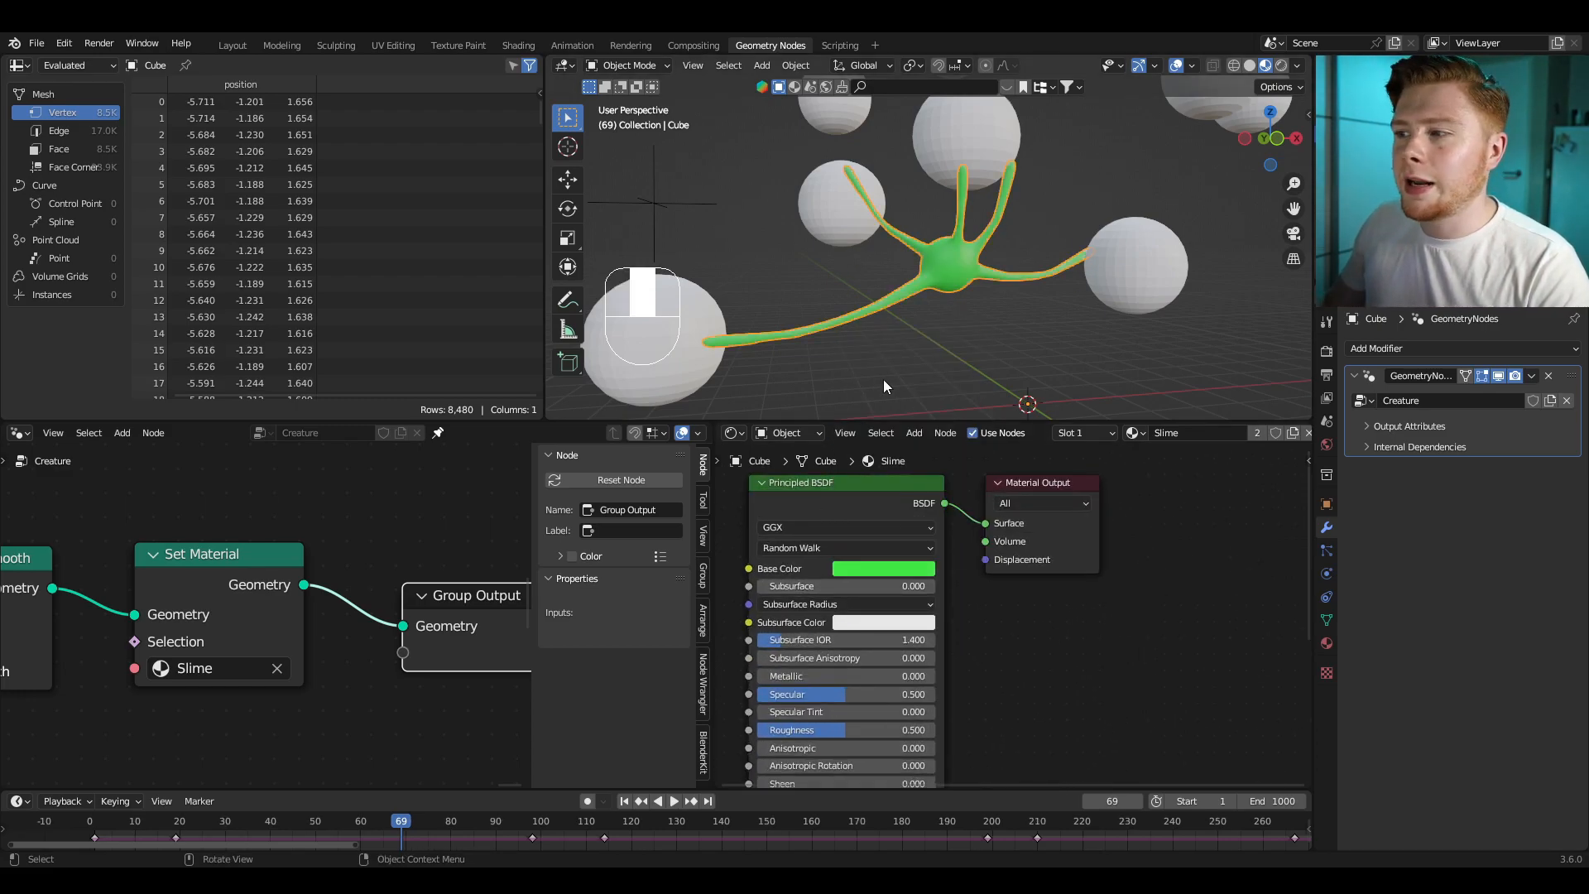
left_click(1282, 66)
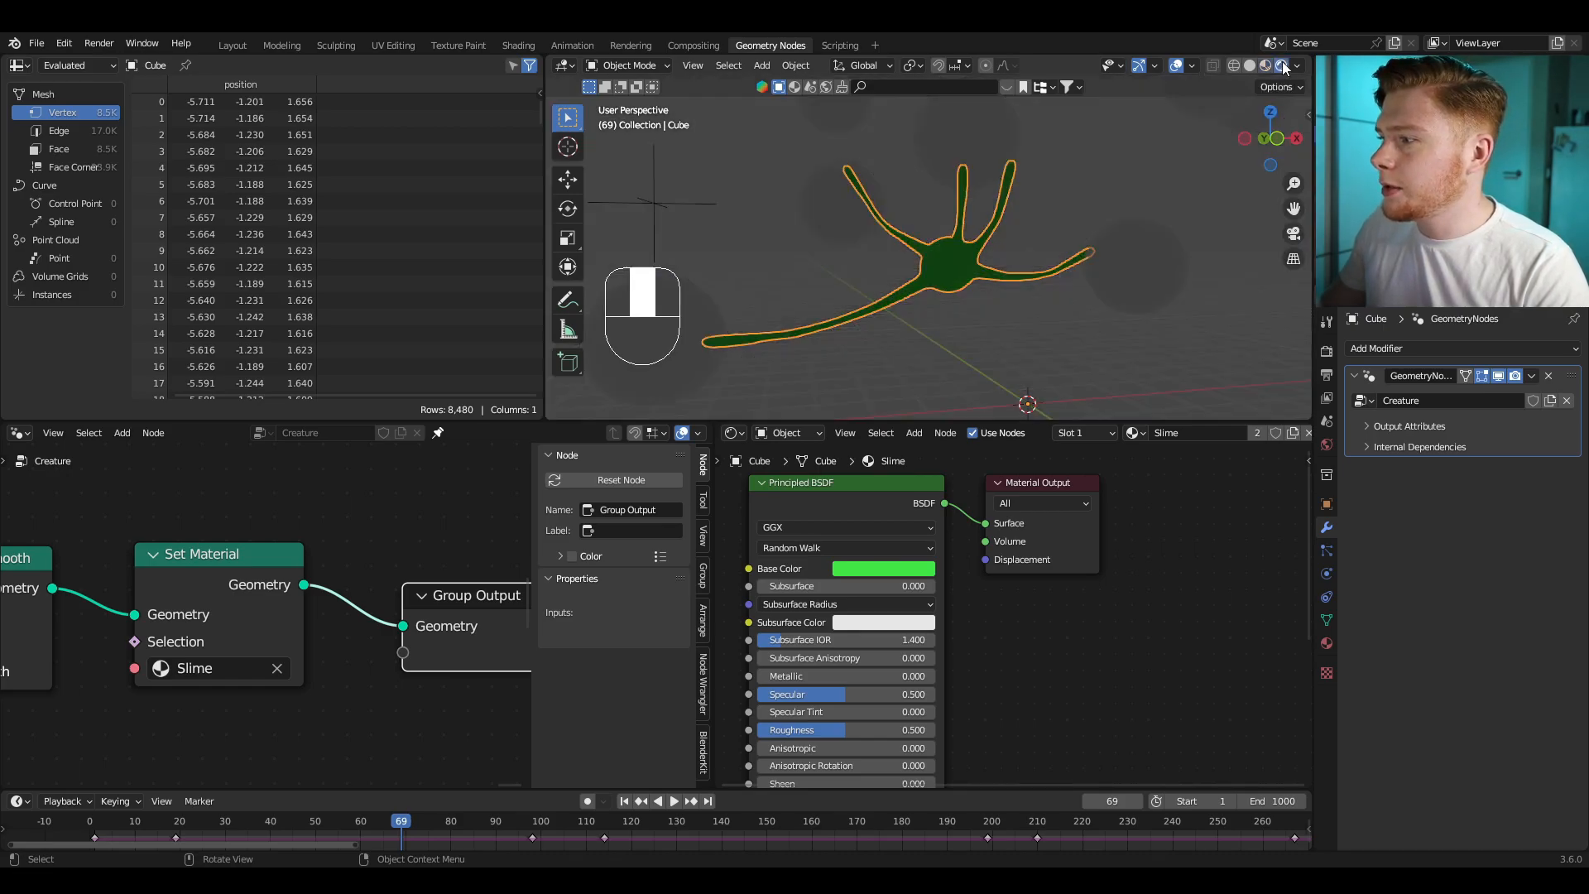
Step: Save the file and set the render engine to Cycles with GPU Compute as the device
key("ctrl+s")
left_click(1328, 361)
left_click(1491, 349)
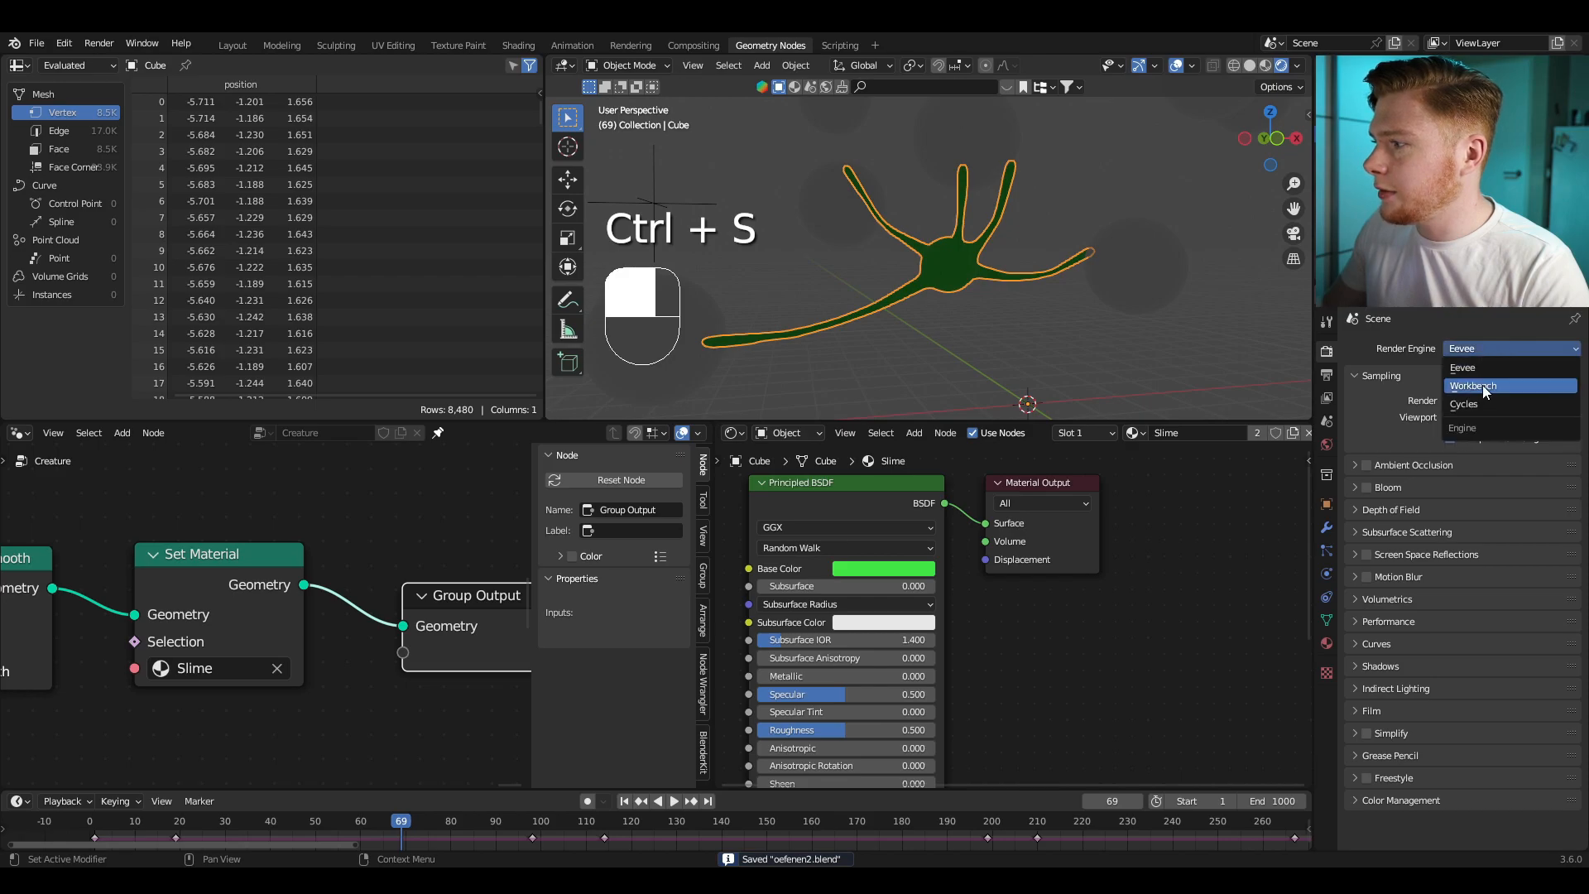
left_click(1482, 406)
left_click(1484, 391)
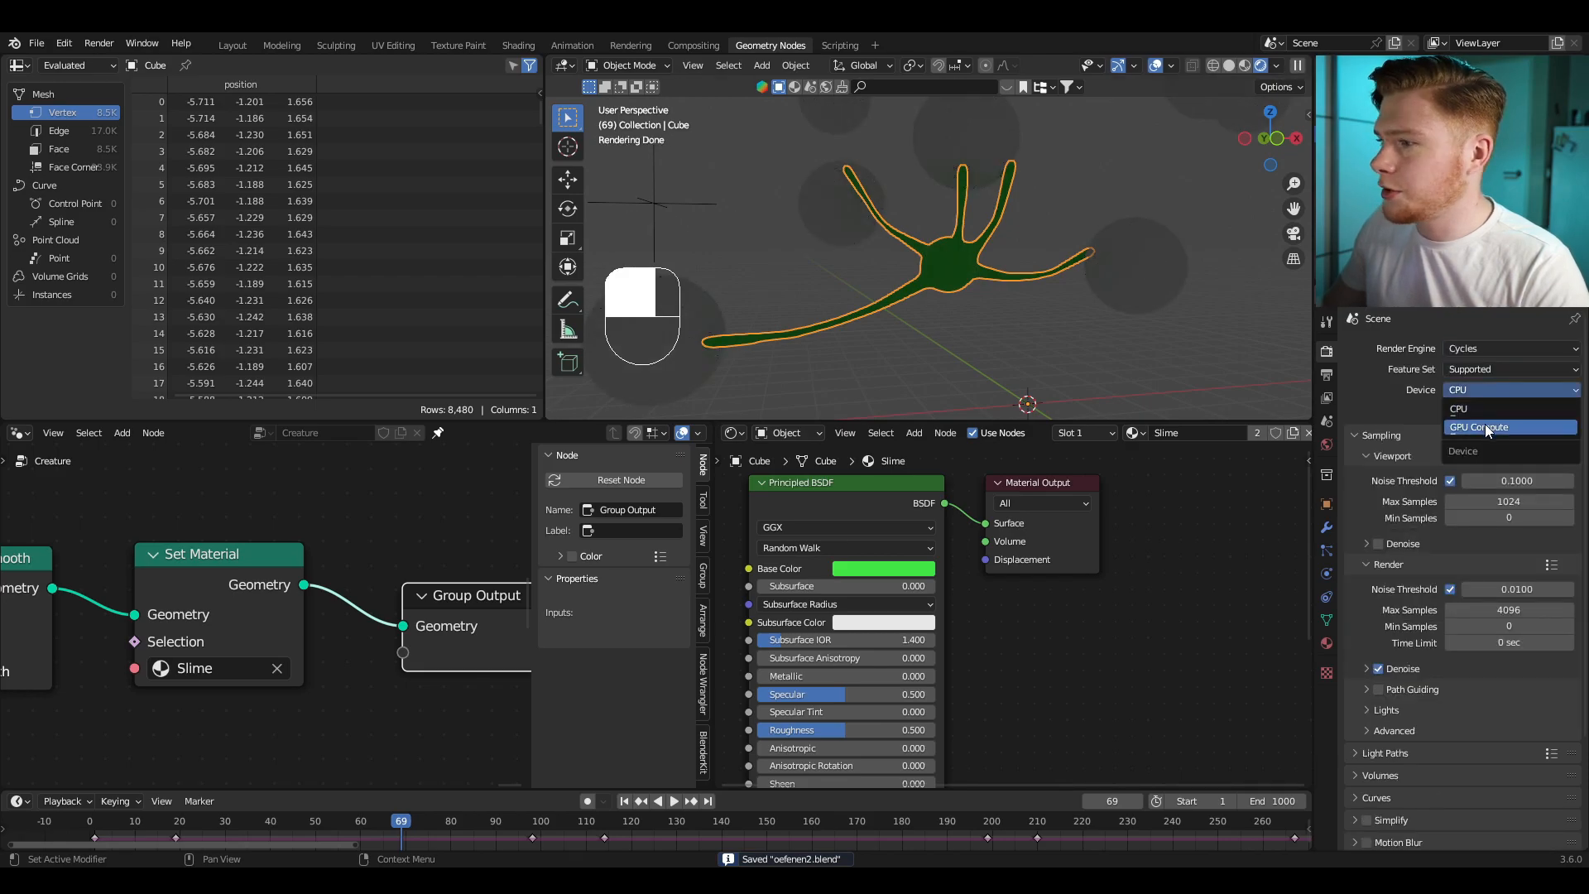
left_click(1485, 427)
Step: Add a Point light to the scene and move it up beside the creature's body
key("shift+a")
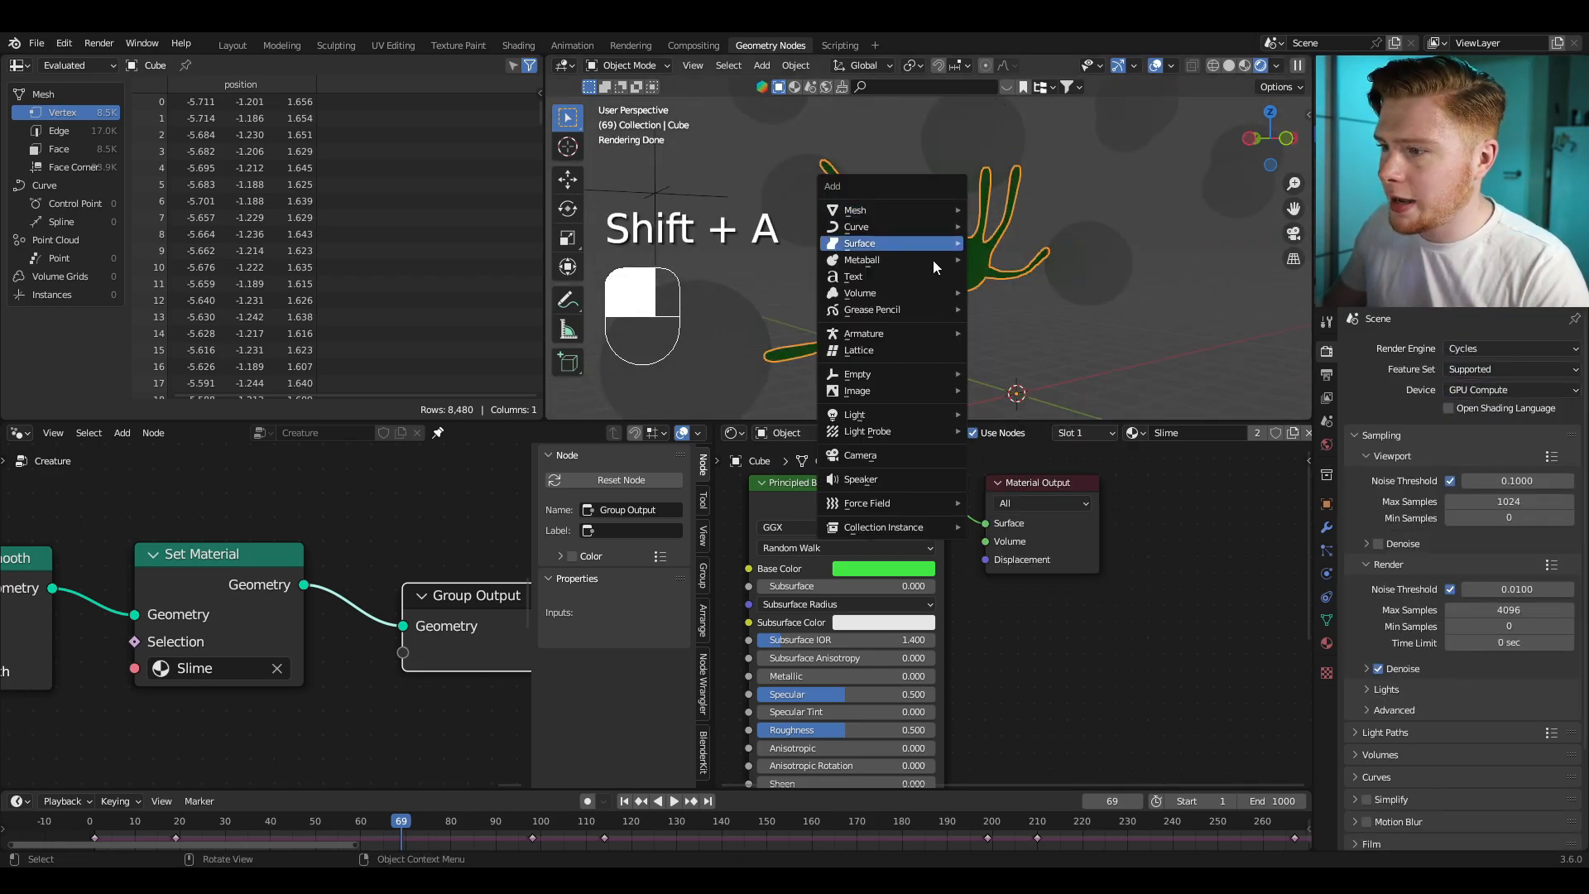
mouse_move(896, 412)
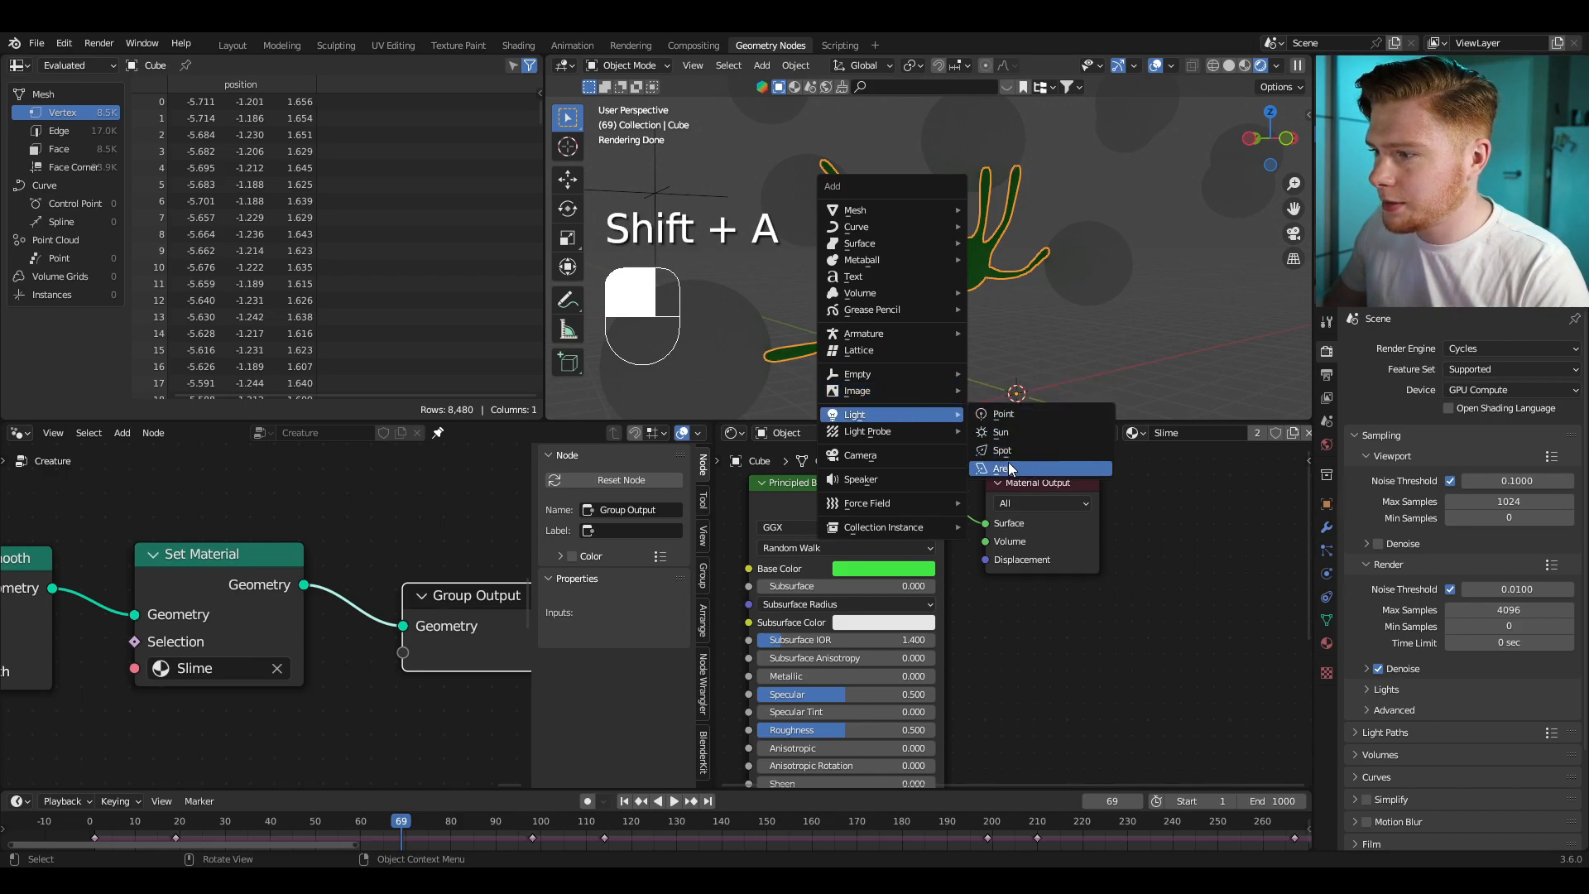
left_click(1004, 415)
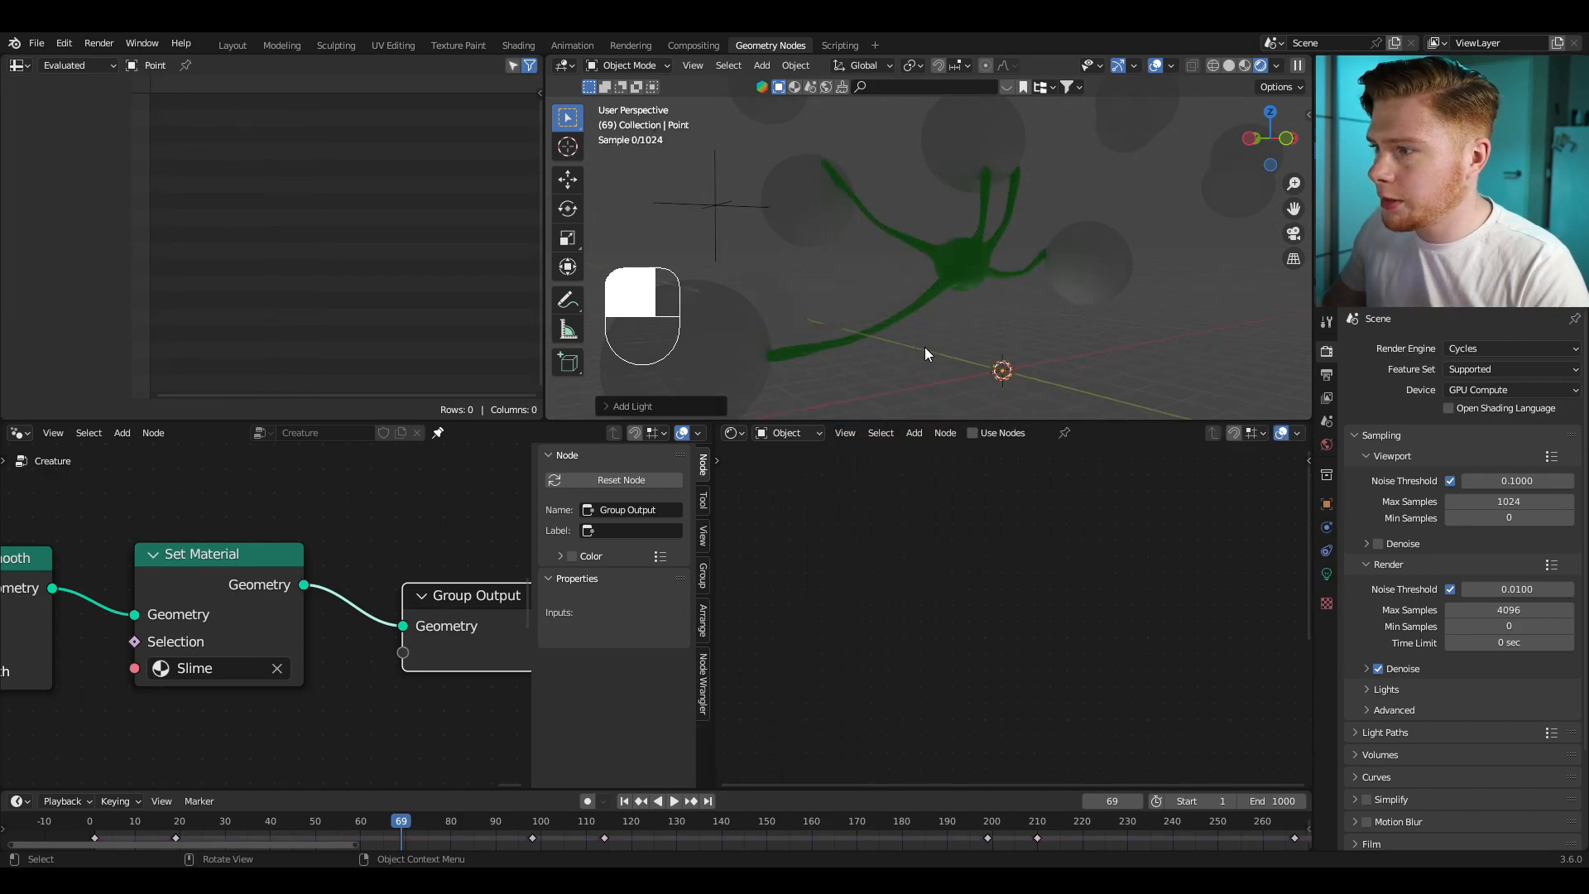
middle_click_drag(925, 346, 1004, 329)
key("g")
left_click(1057, 291)
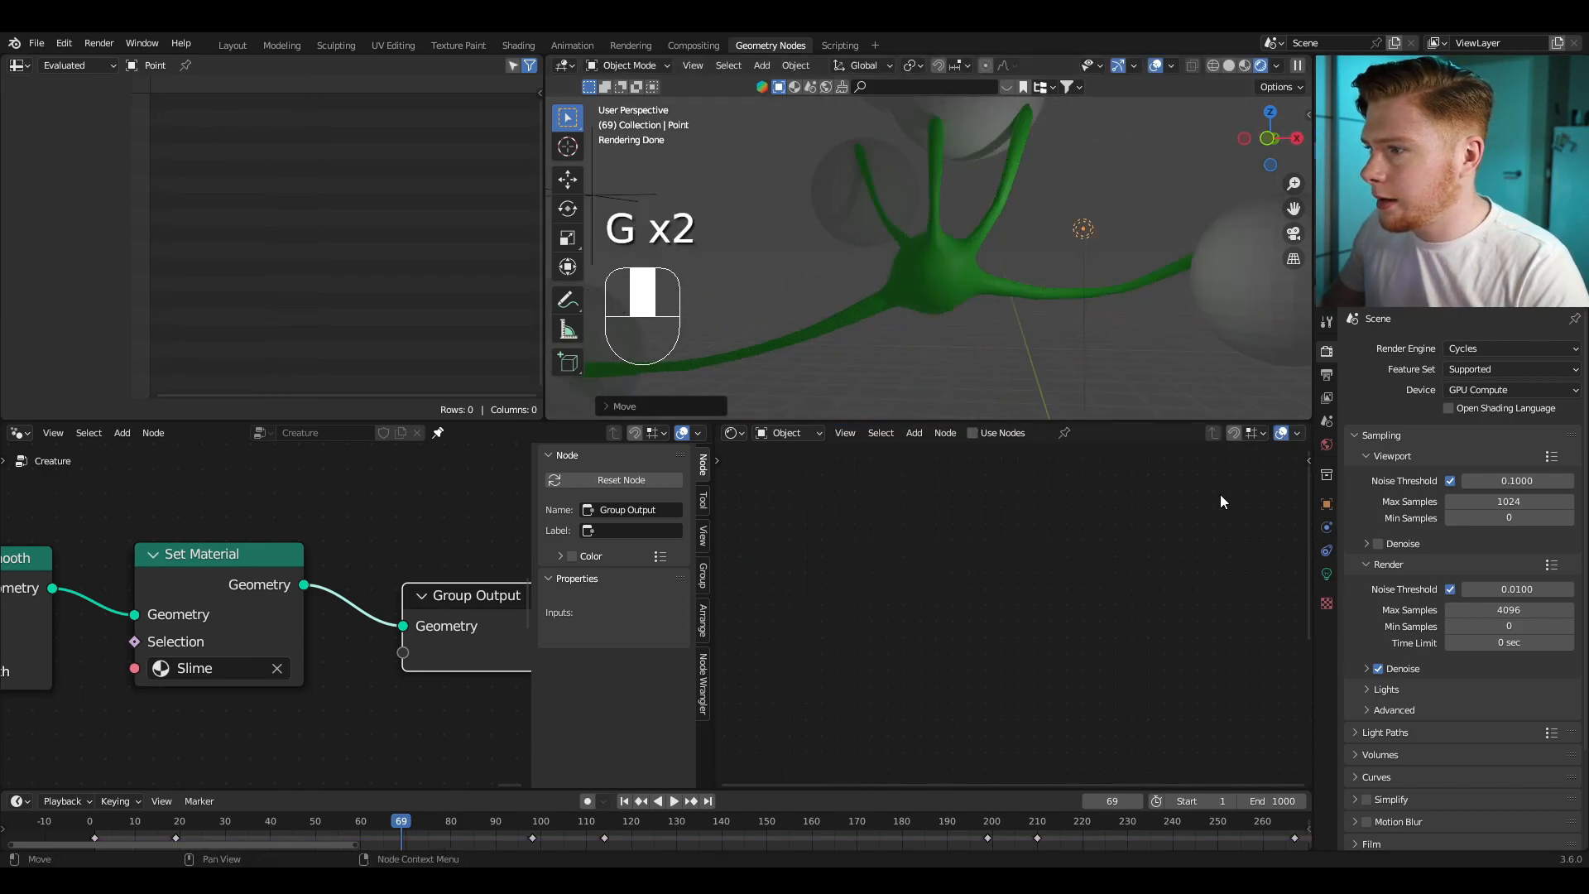
Step: Set the point light's Power to 100
left_click(1327, 573)
left_click(1495, 461)
type("10")
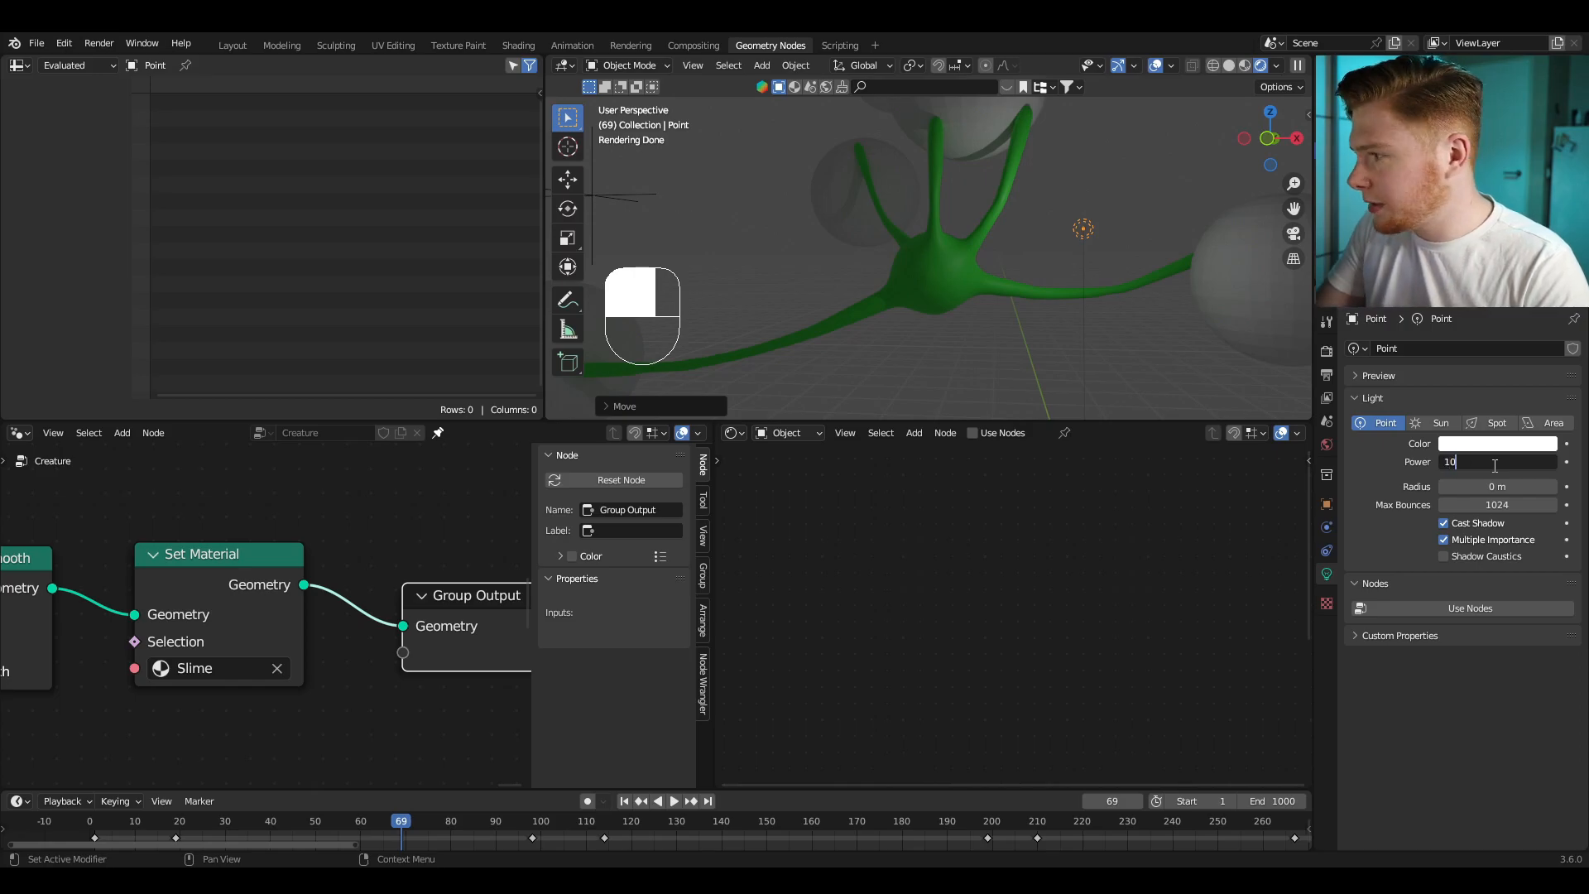
type("0")
key("Return")
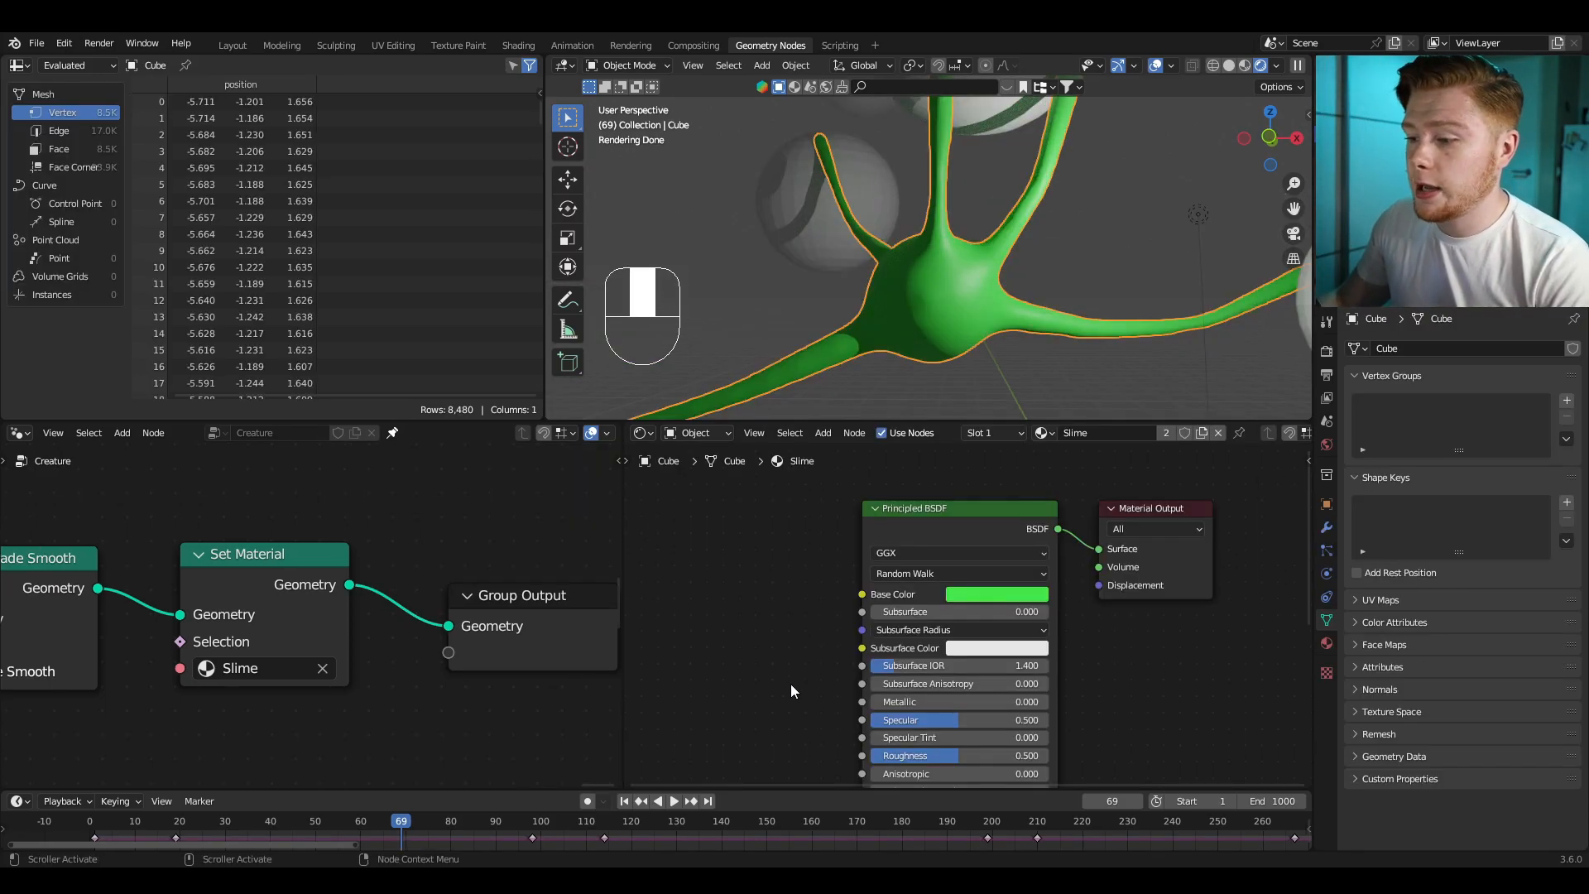
Step: Set the Slime material's Transmission to 0.336 and its Transmission Roughness to 0.5
middle_click_drag(792, 688, 747, 575)
scroll(770, 650, "up", 2)
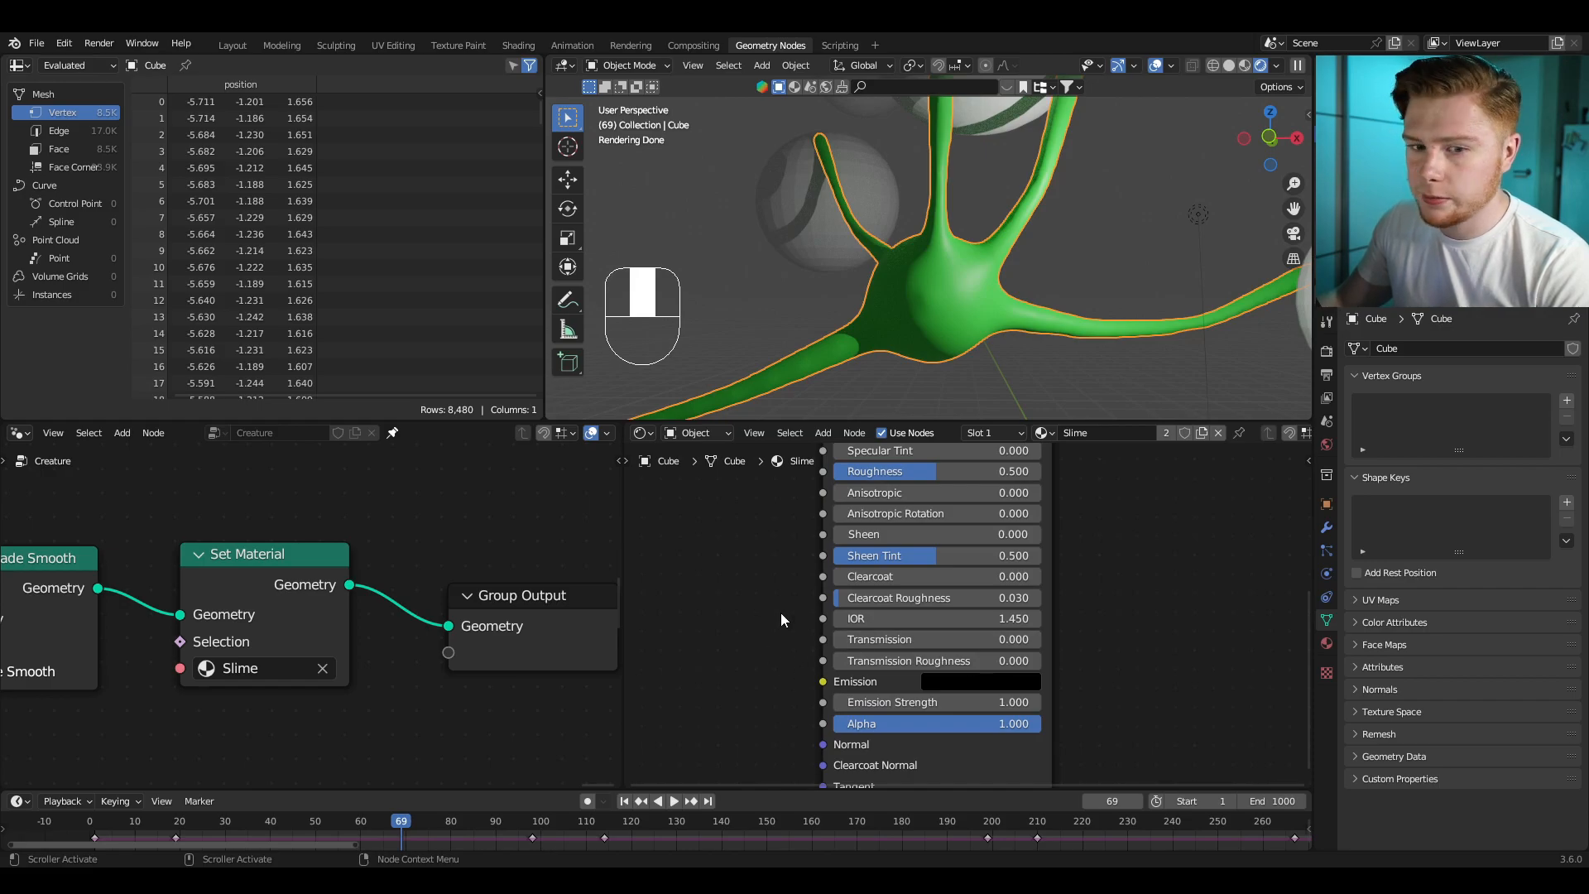
scroll(901, 644, "up", 3)
middle_click_drag(904, 642, 852, 634)
left_click_drag(852, 634, 910, 634)
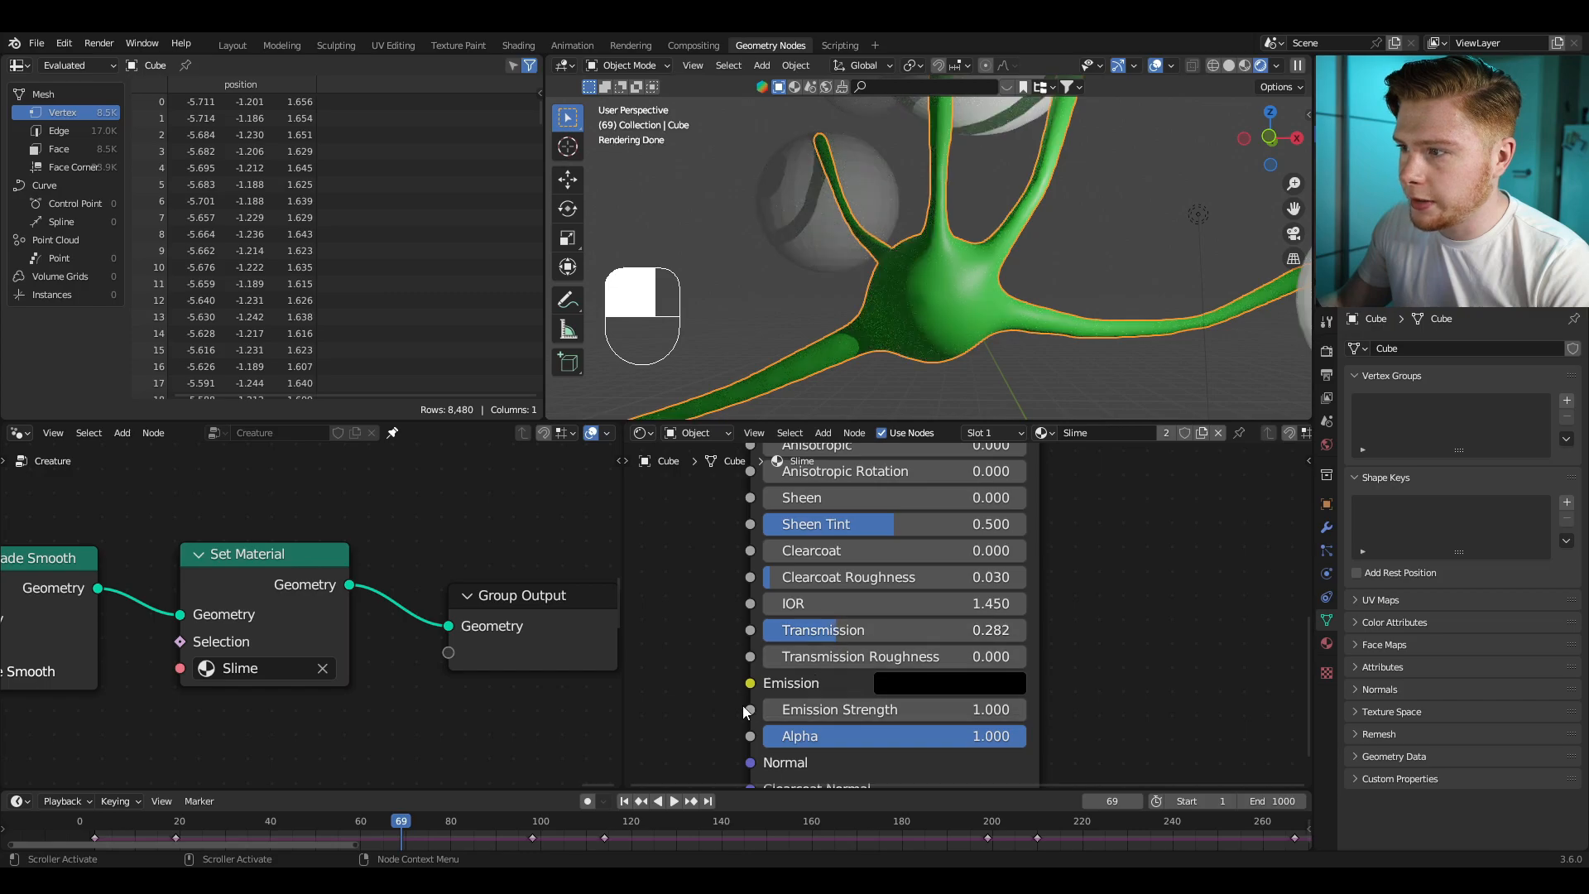
left_click(885, 659)
type(".5")
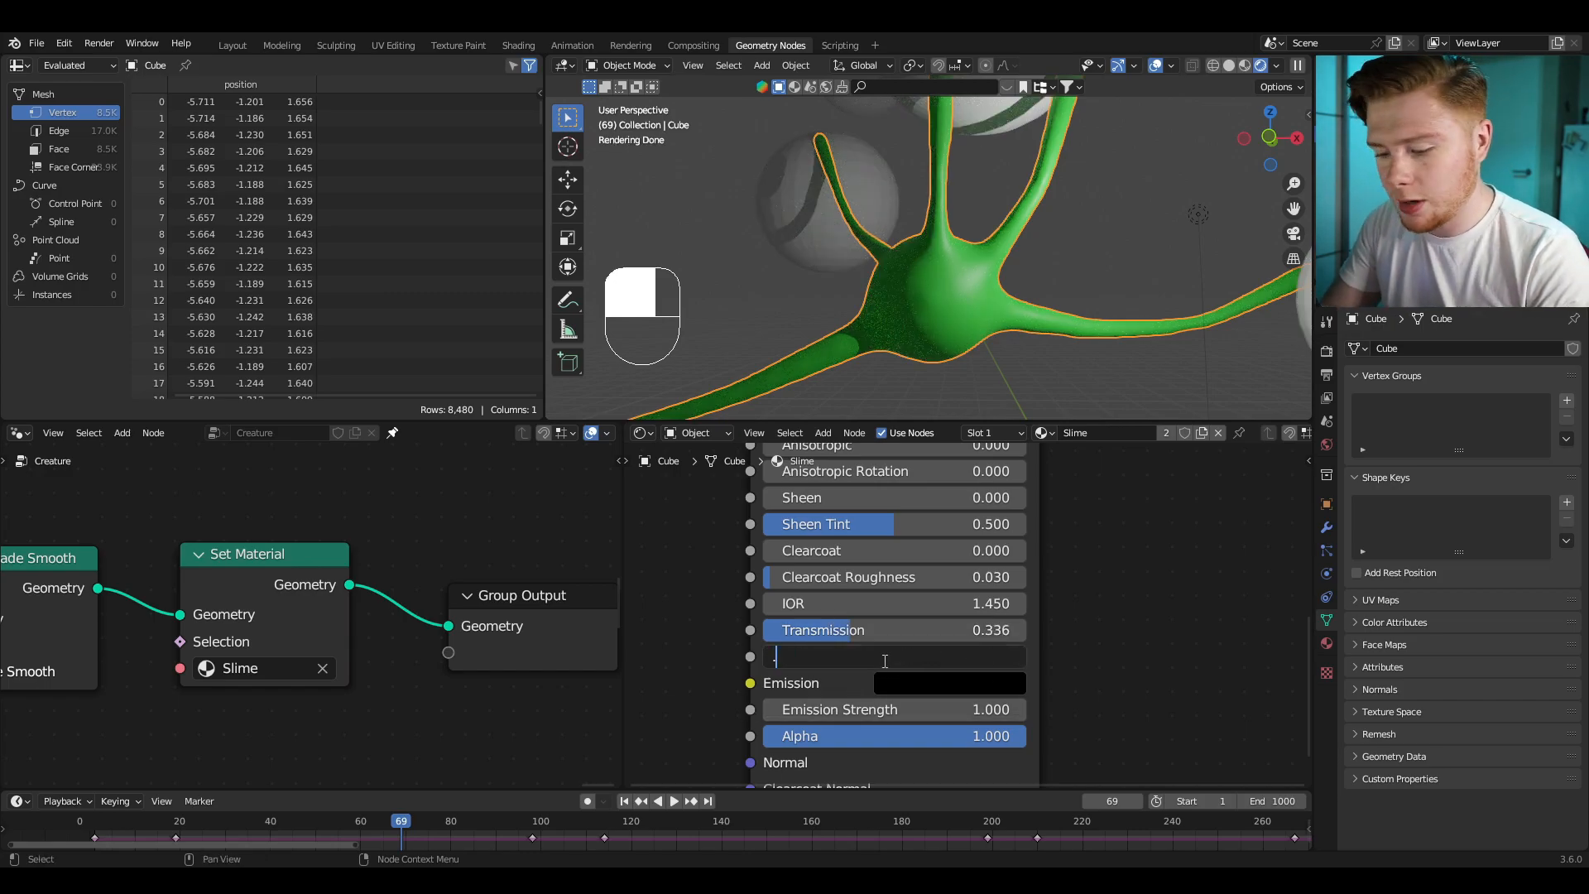
key("Return")
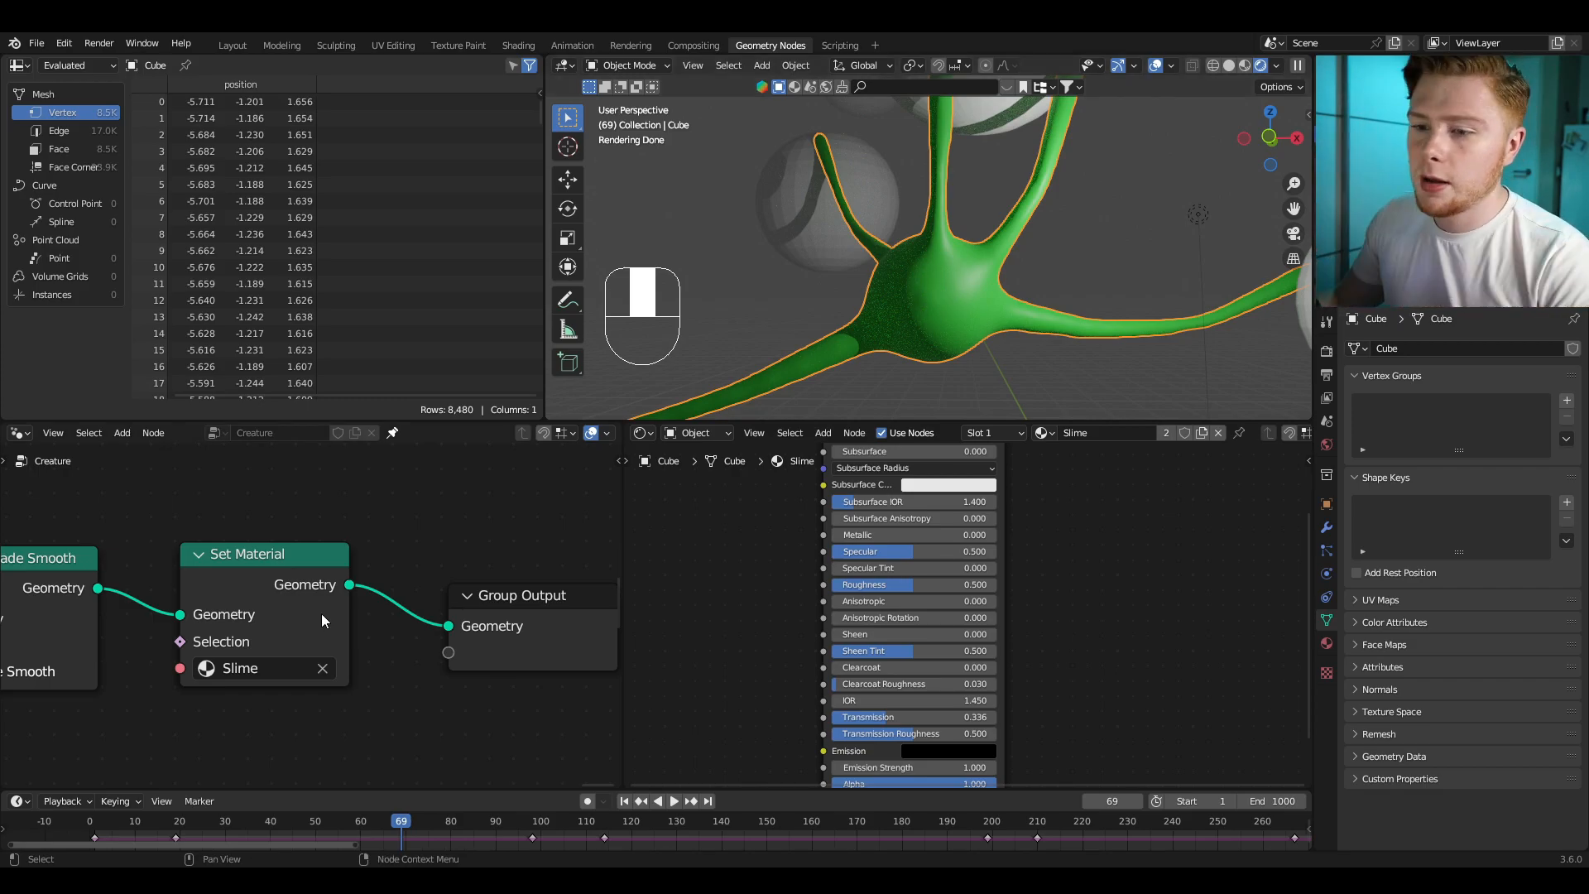
Step: Duplicate the Ico Sphere, Instance on Points and Realize Instances nodes and link the Simulation Output's Point to the copy's Points input
scroll(318, 614, "down", 2)
scroll(168, 637, "down", 4)
mouse_move(118, 637)
middle_mouse_down()
mouse_move(325, 604)
mouse_move(580, 596)
middle_mouse_up()
middle_click_drag(25, 681, 372, 660)
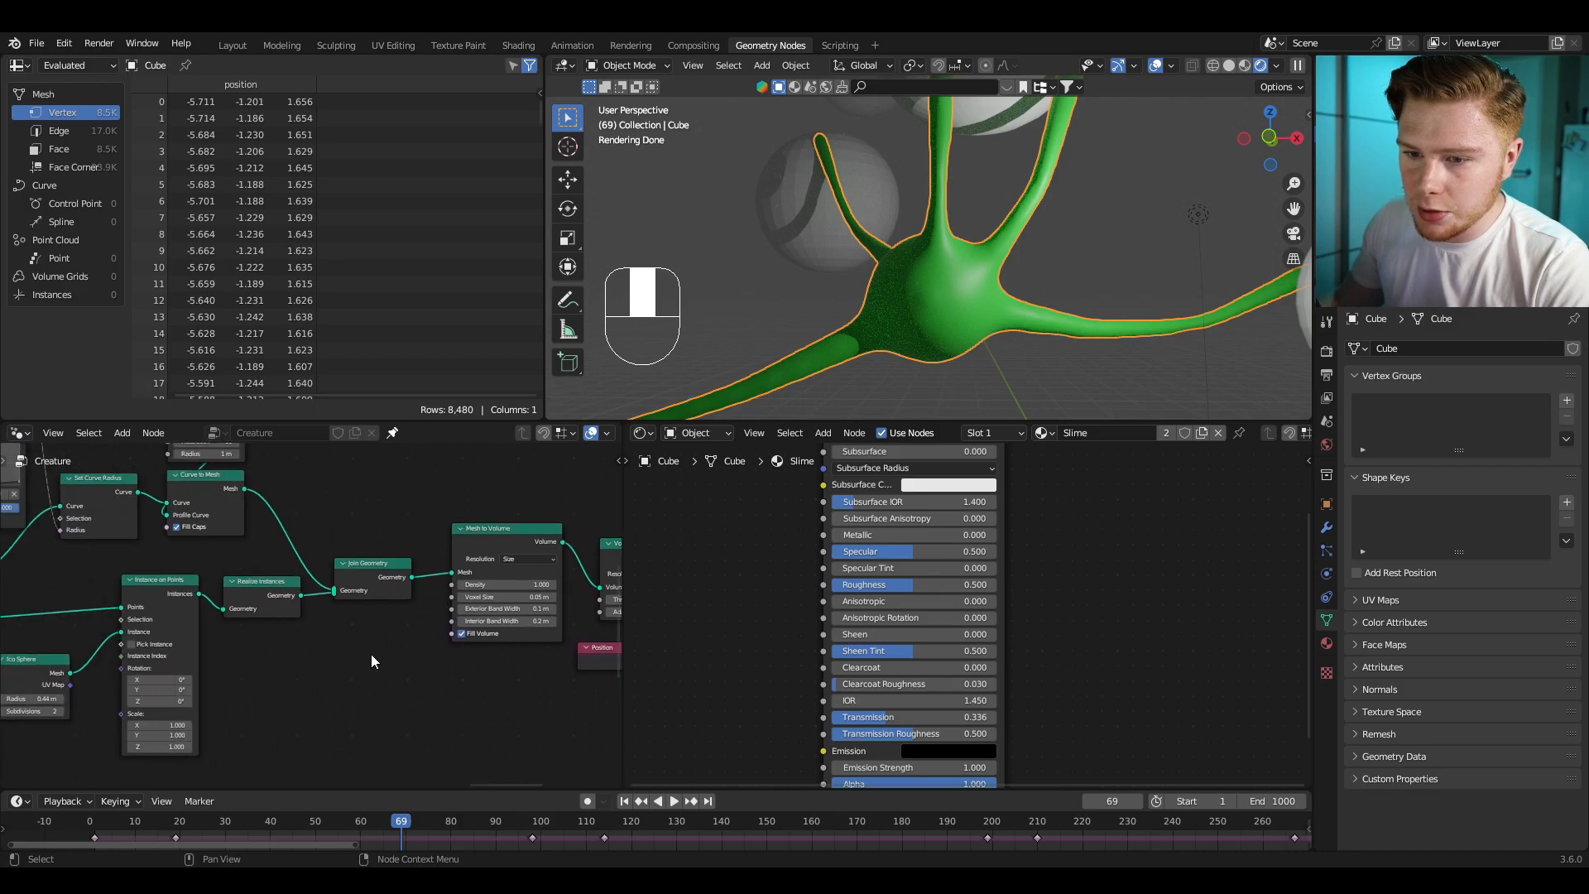
mouse_move(146, 696)
middle_mouse_down()
mouse_move(307, 672)
mouse_move(303, 626)
middle_mouse_up()
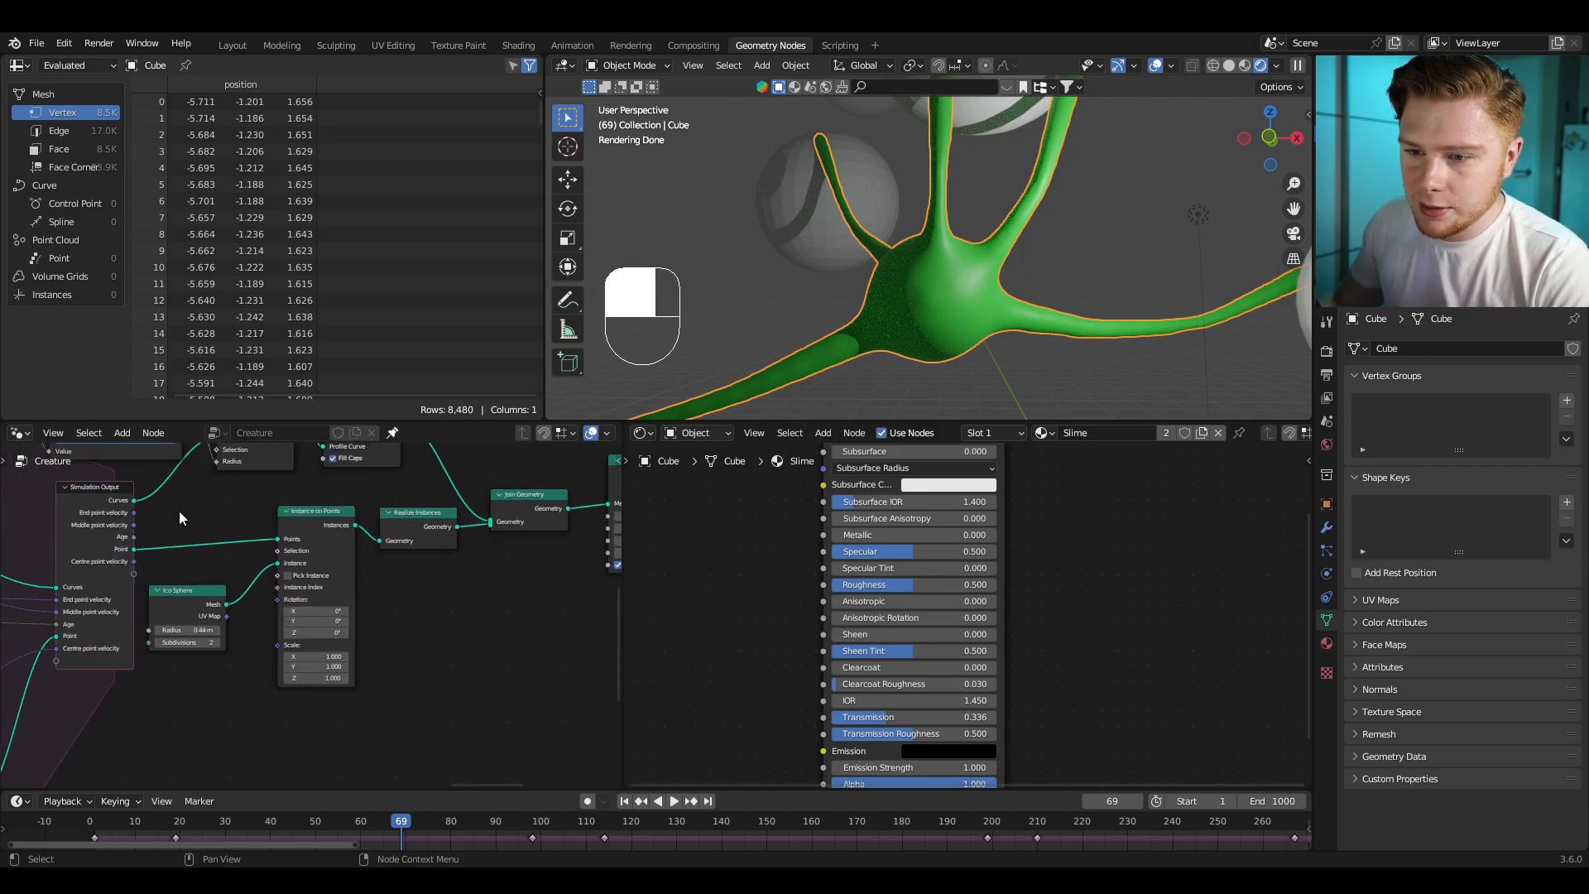
left_click_drag(178, 510, 333, 678)
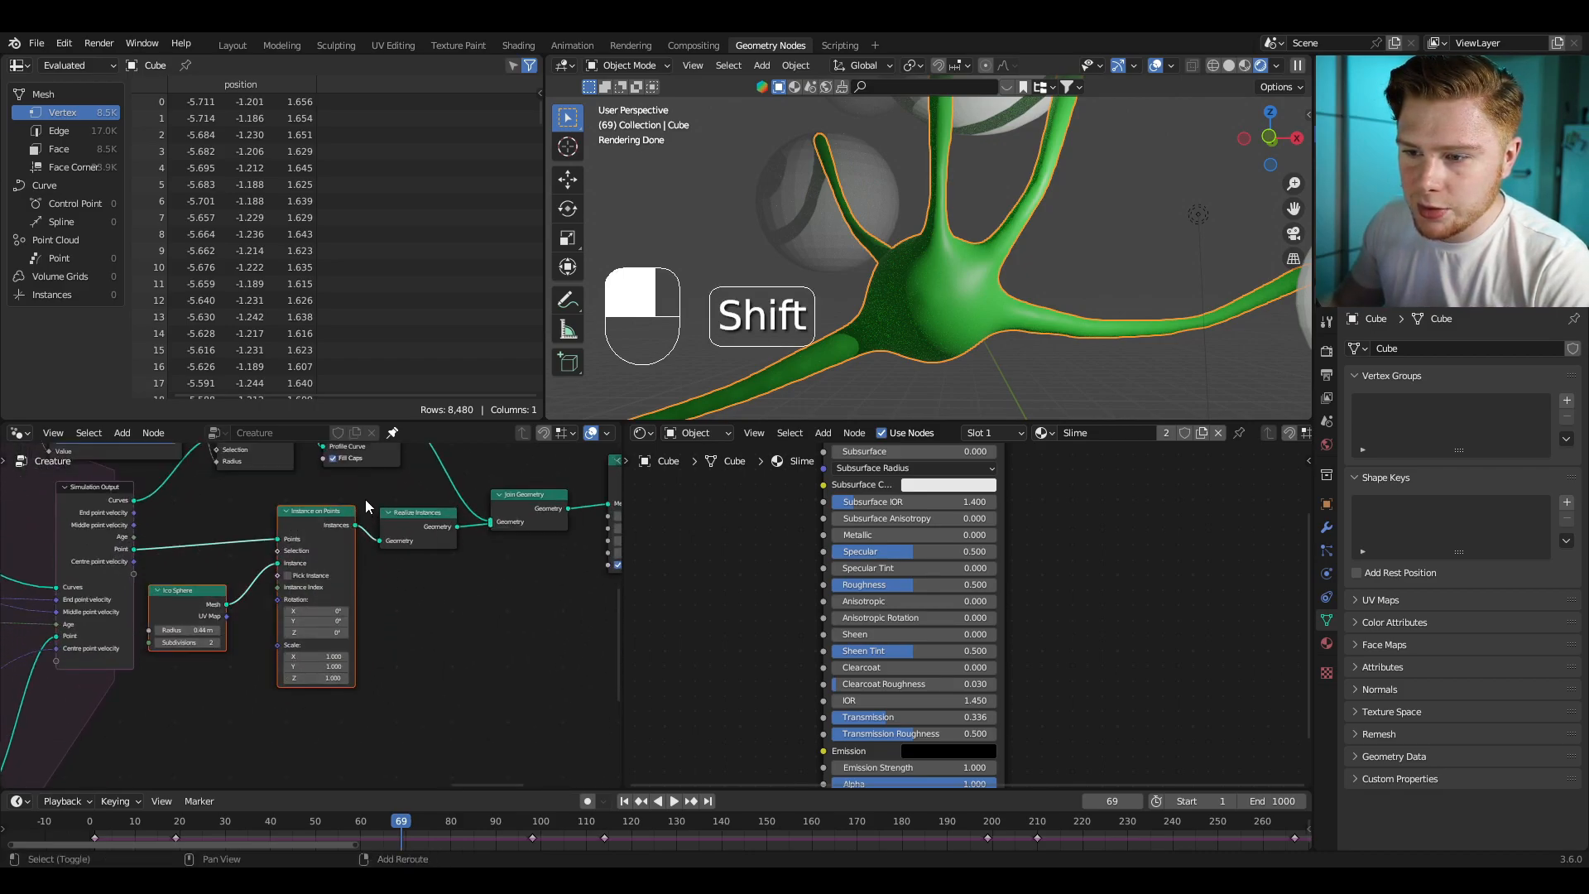
middle_click_drag(418, 553, 400, 506)
key("shift+d")
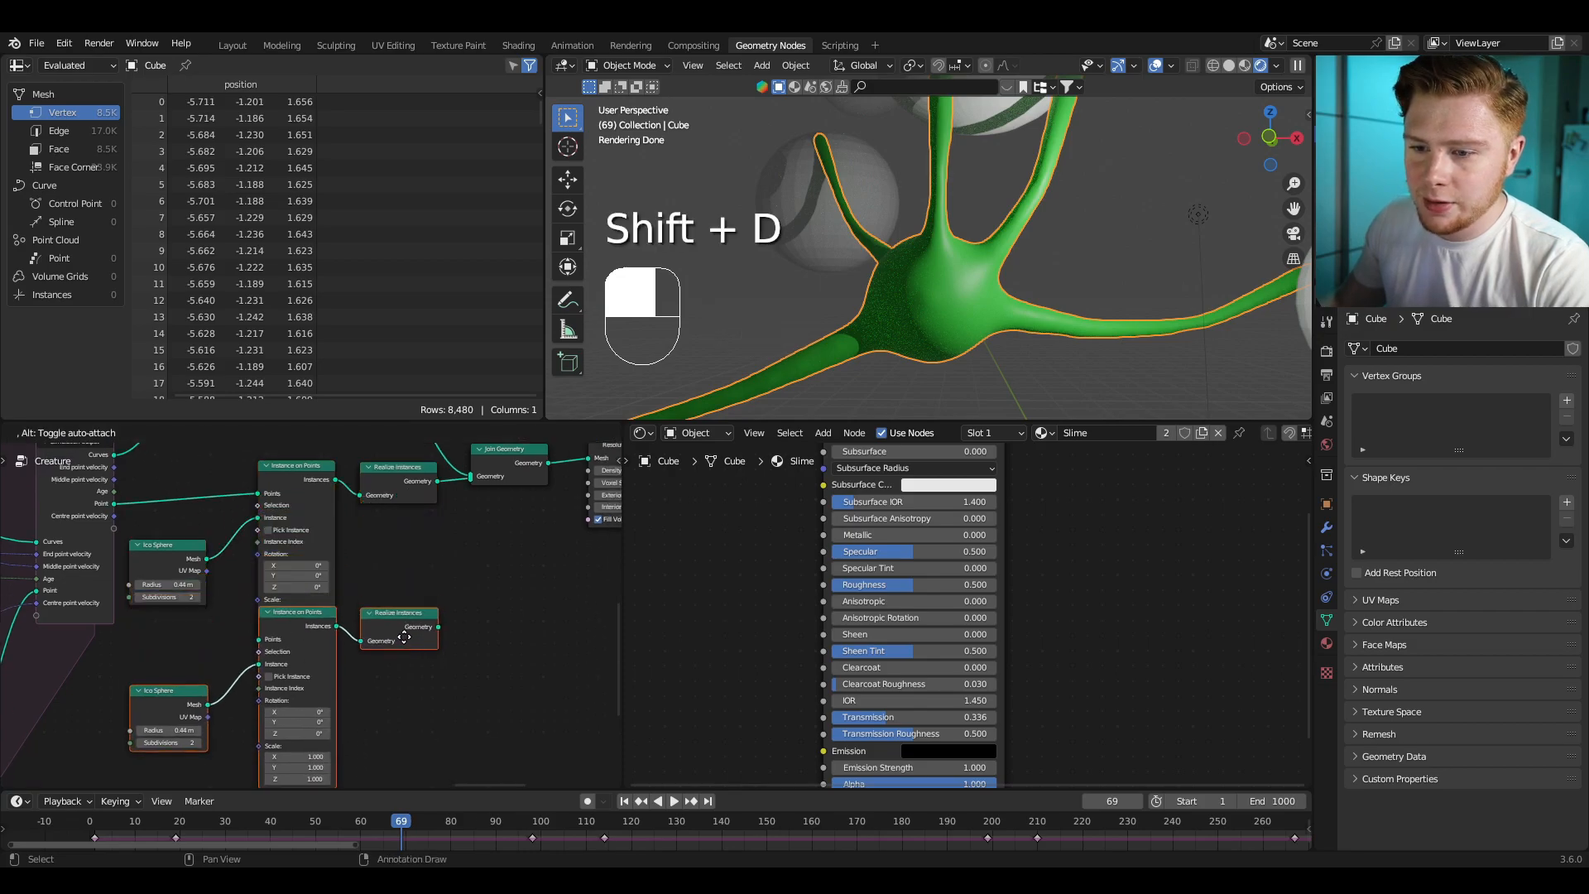
left_click(403, 684)
middle_click_drag(114, 514, 118, 544)
left_click_drag(118, 536, 263, 706)
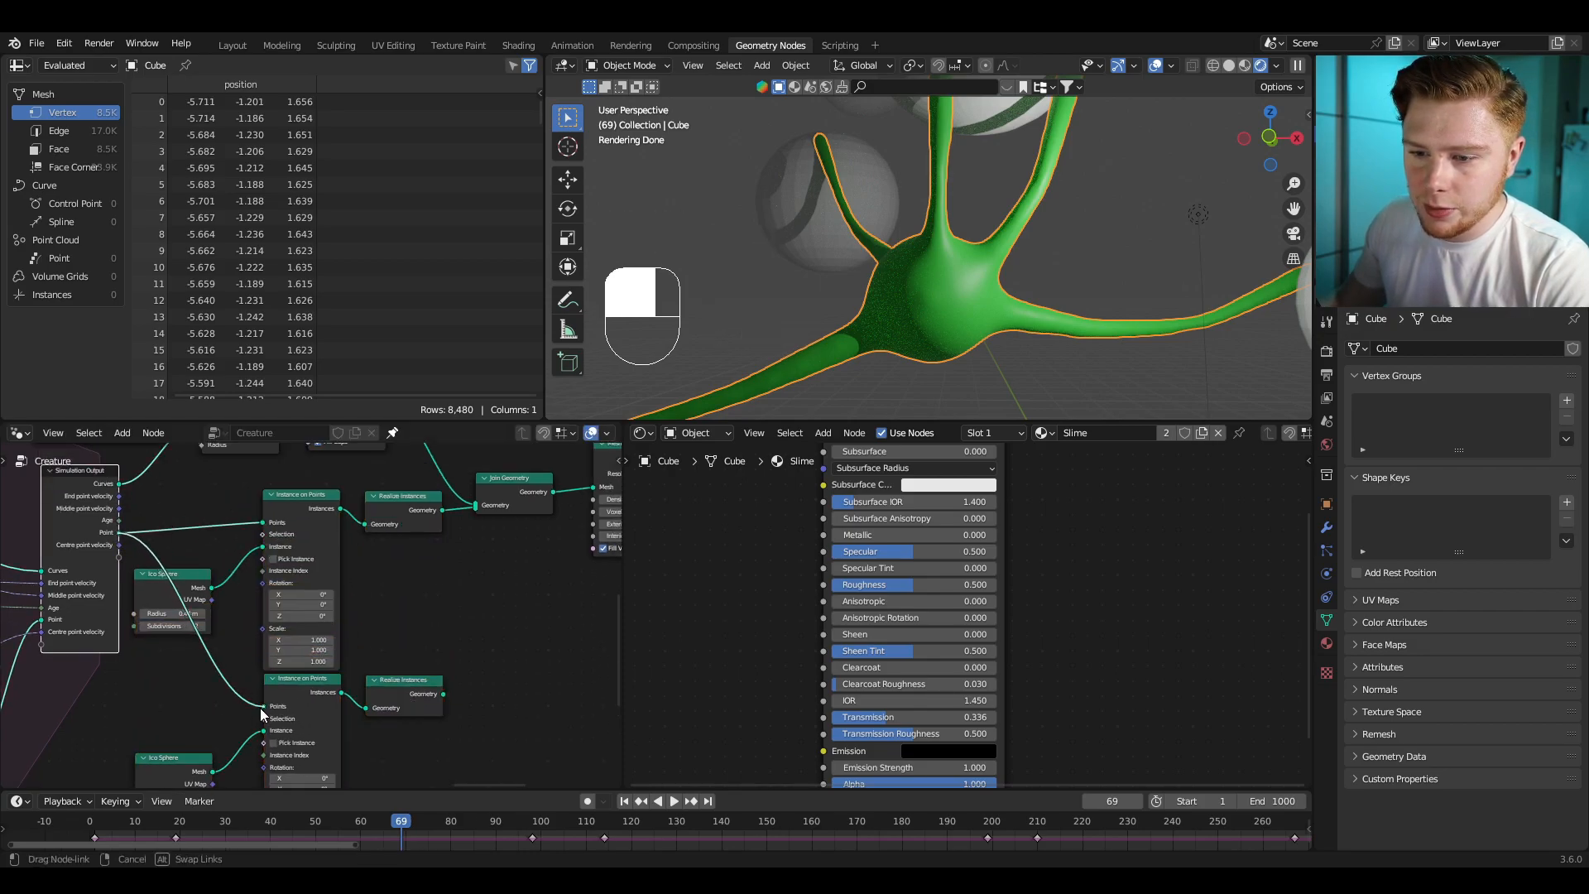
Step: Insert a Join Geometry node between Set Material and Group Output and connect the duplicated Realize Instances to it
middle_click_drag(433, 731, 303, 735)
scroll(303, 735, "down", 4)
key("shift+a")
key("shift+a")
type("join")
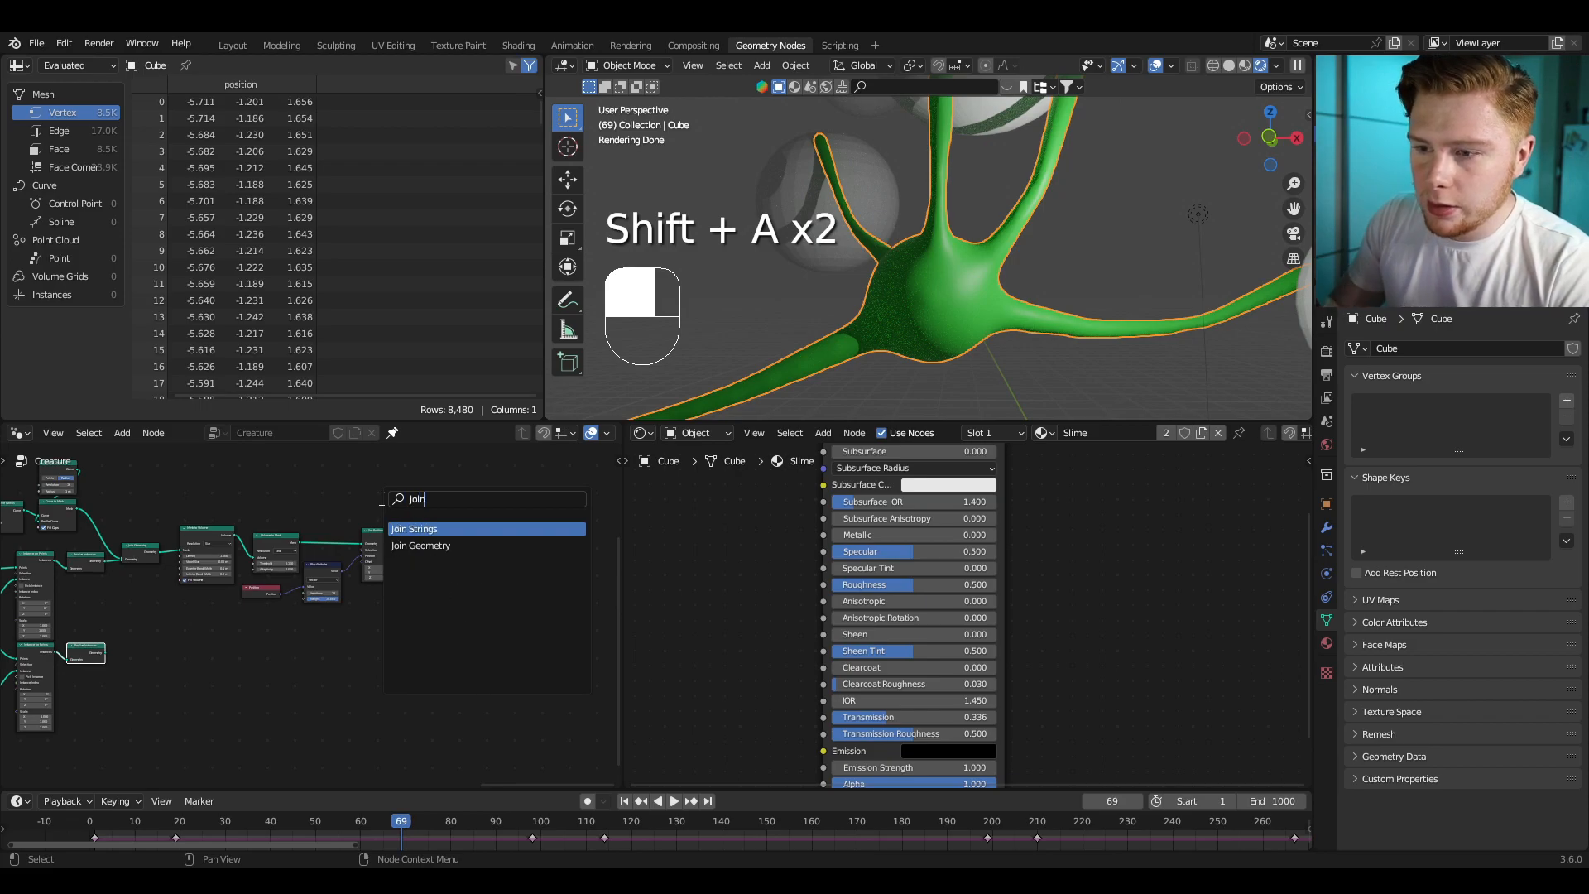
left_click(420, 545)
left_click(546, 551)
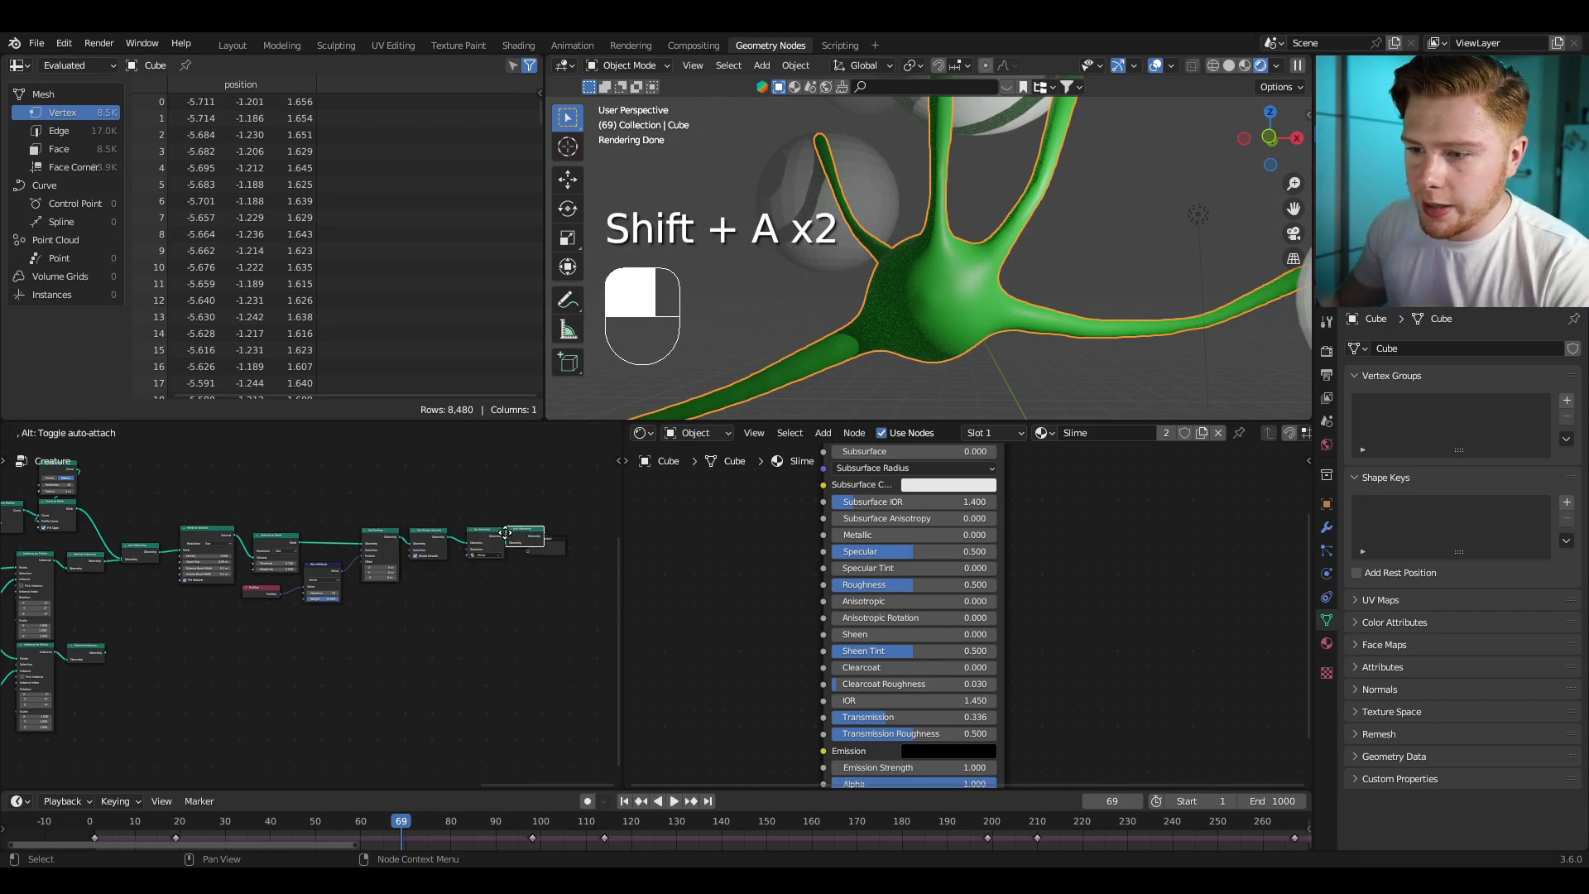
left_click_drag(551, 554, 628, 558)
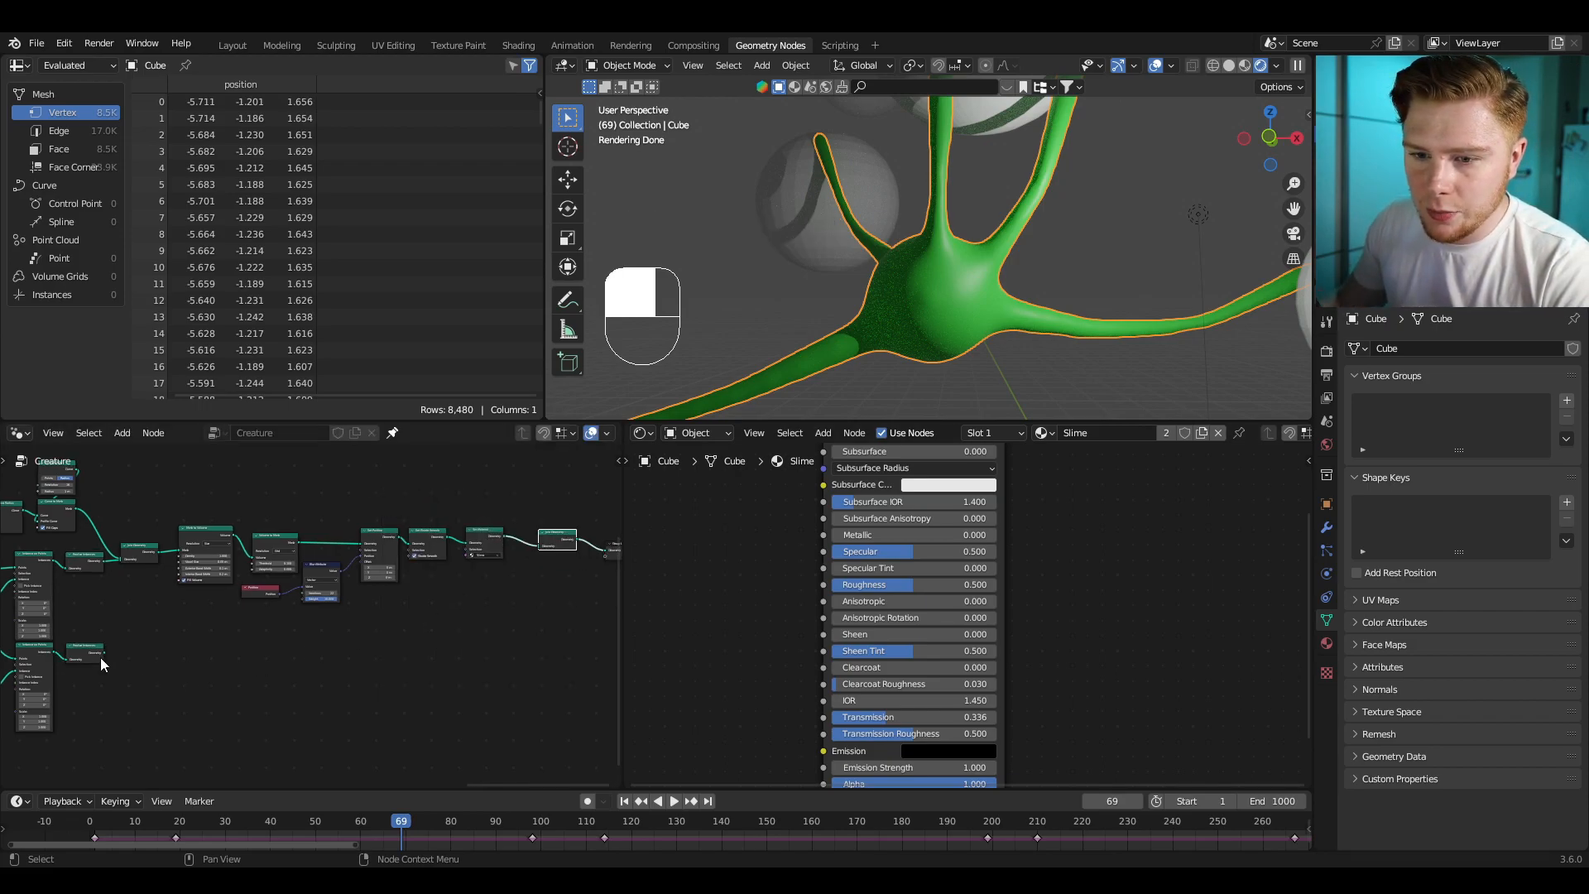
left_click_drag(104, 653, 540, 548)
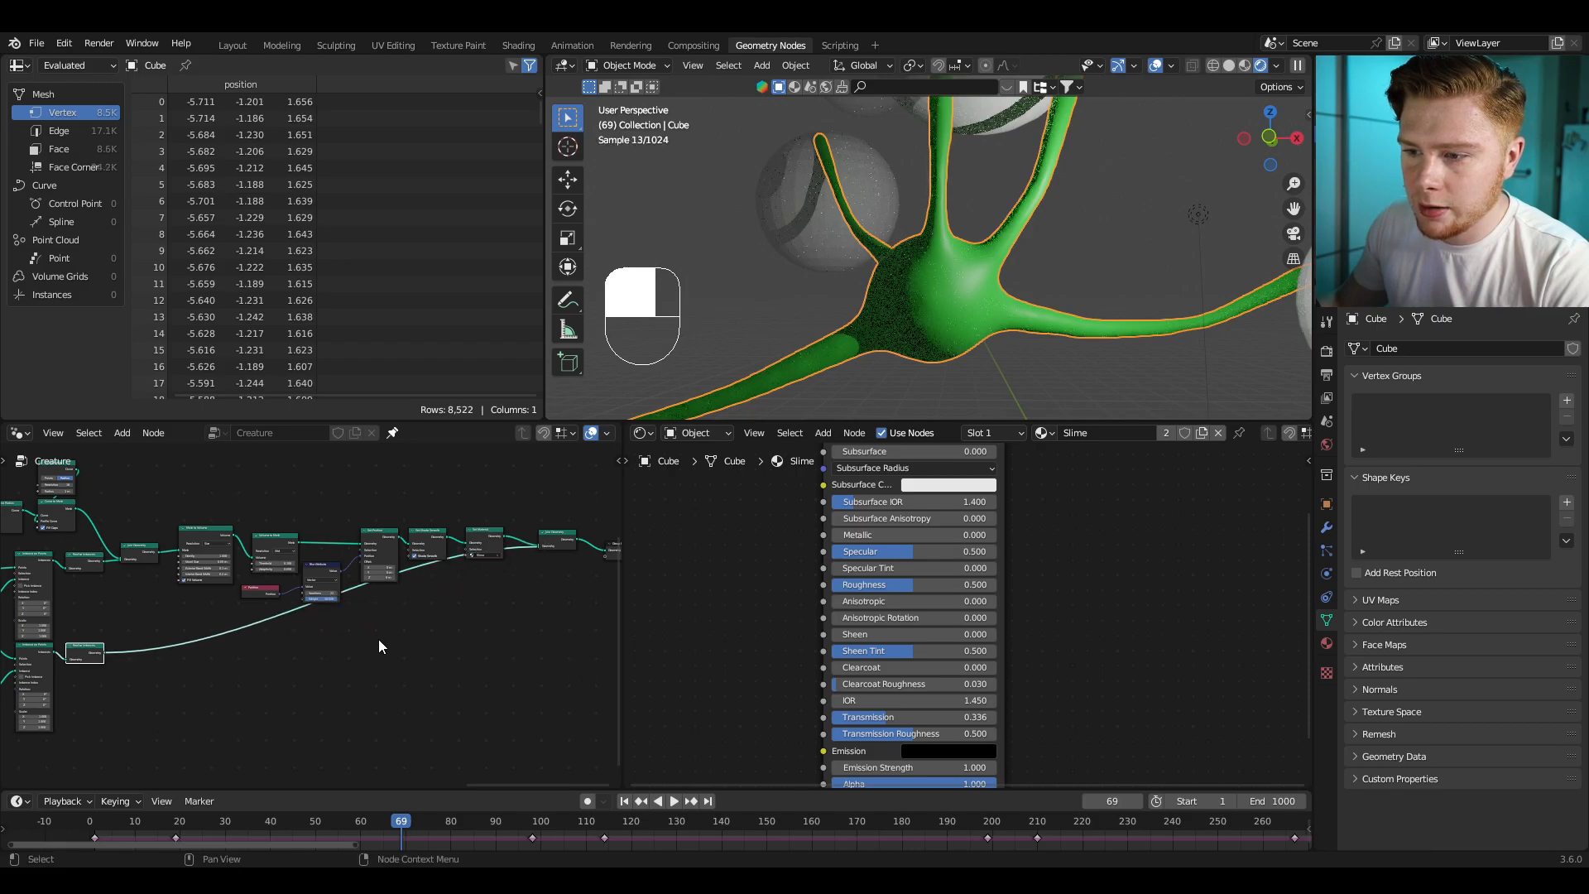
Step: Reduce the radius of the duplicated Ico Sphere to make a smaller inner core
middle_click_drag(74, 710, 376, 632)
scroll(376, 633, "up", 8)
left_click_drag(199, 608, 200, 608, "shift")
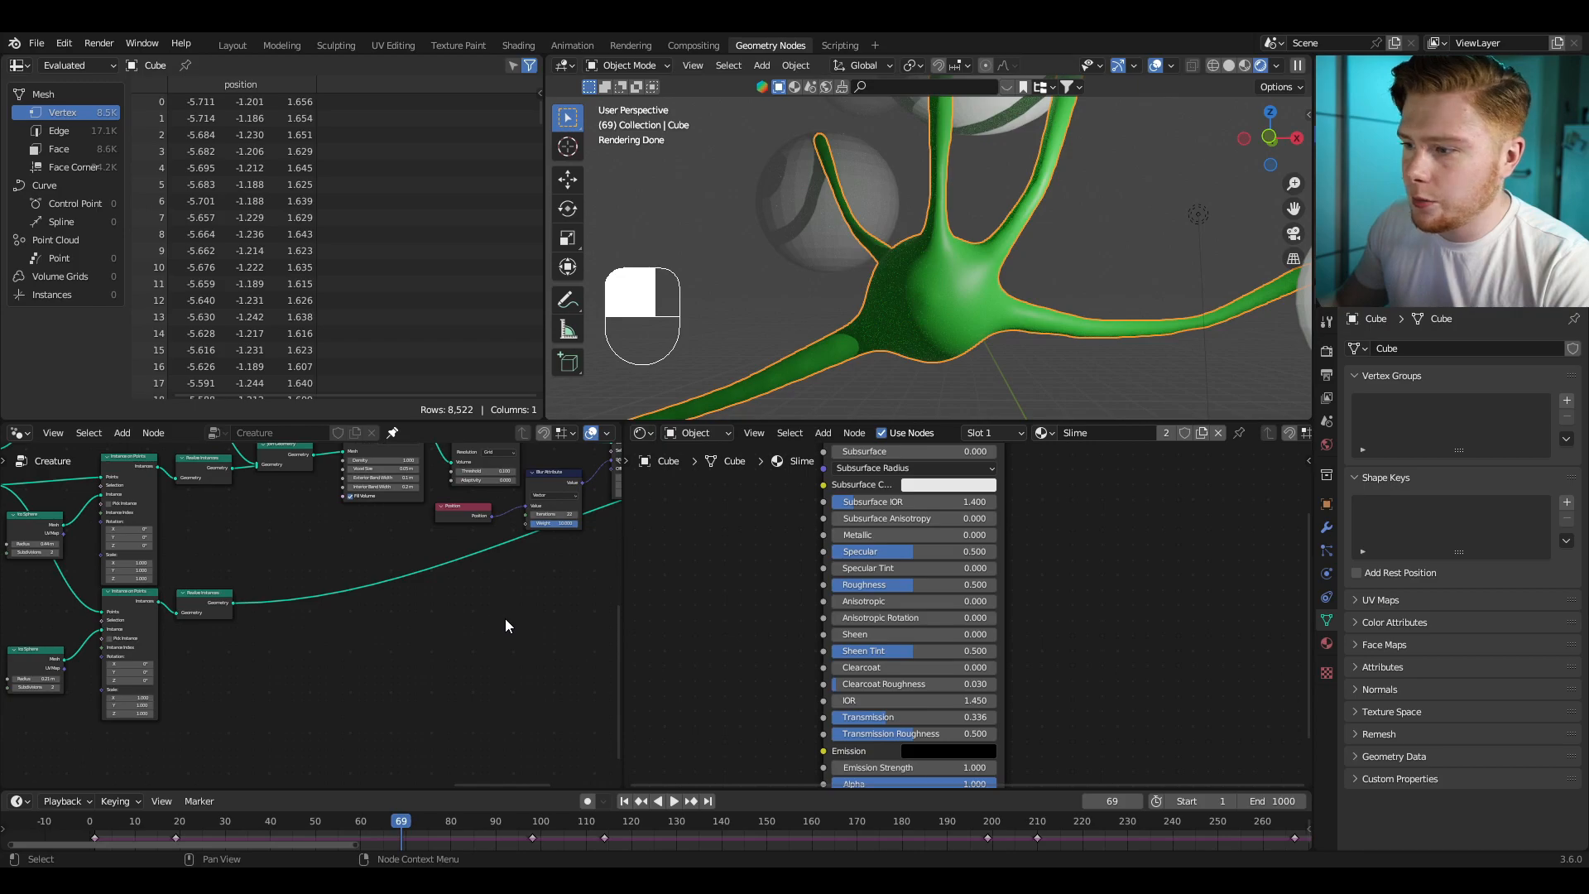
Step: Add a second material slot to the creature with a new material named Emission
left_click(1327, 643)
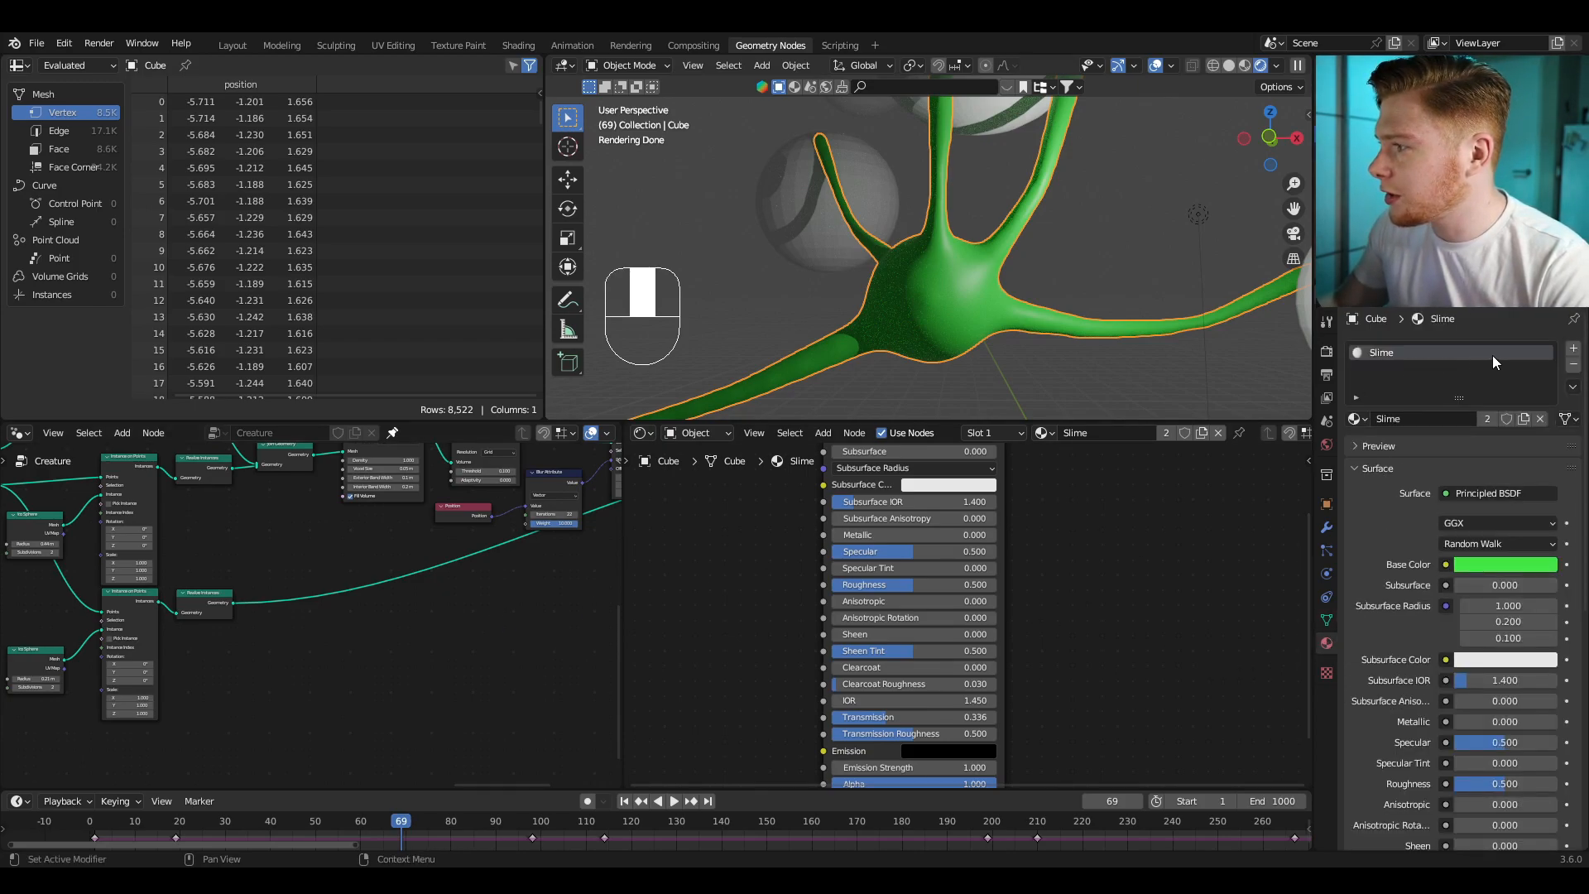
left_click(1574, 349)
left_click(1396, 440)
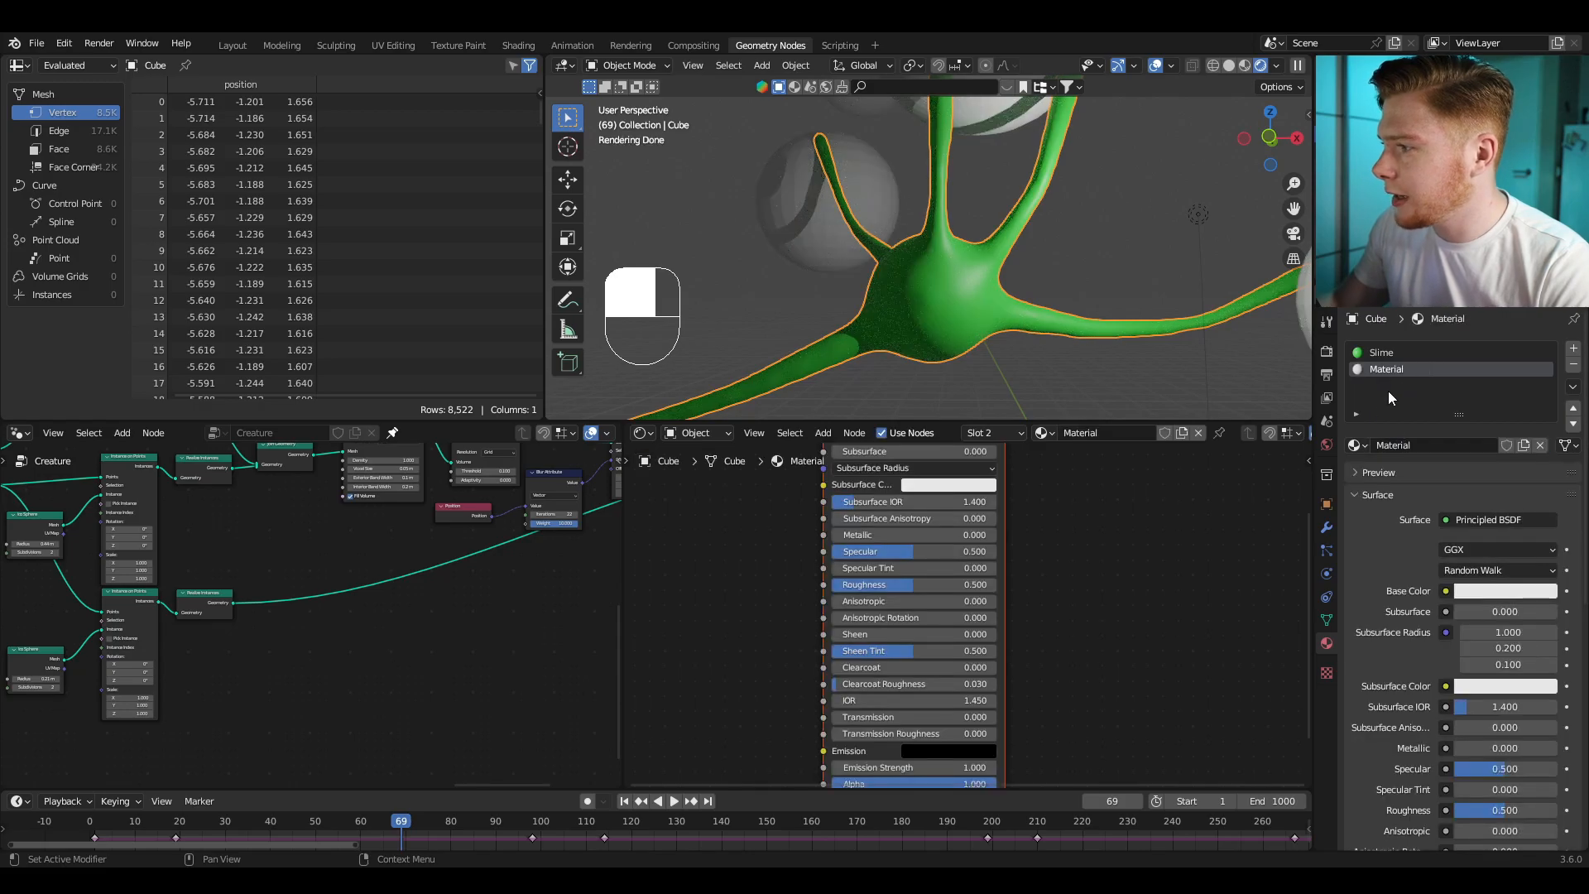
double_click(1390, 370)
type("Emission")
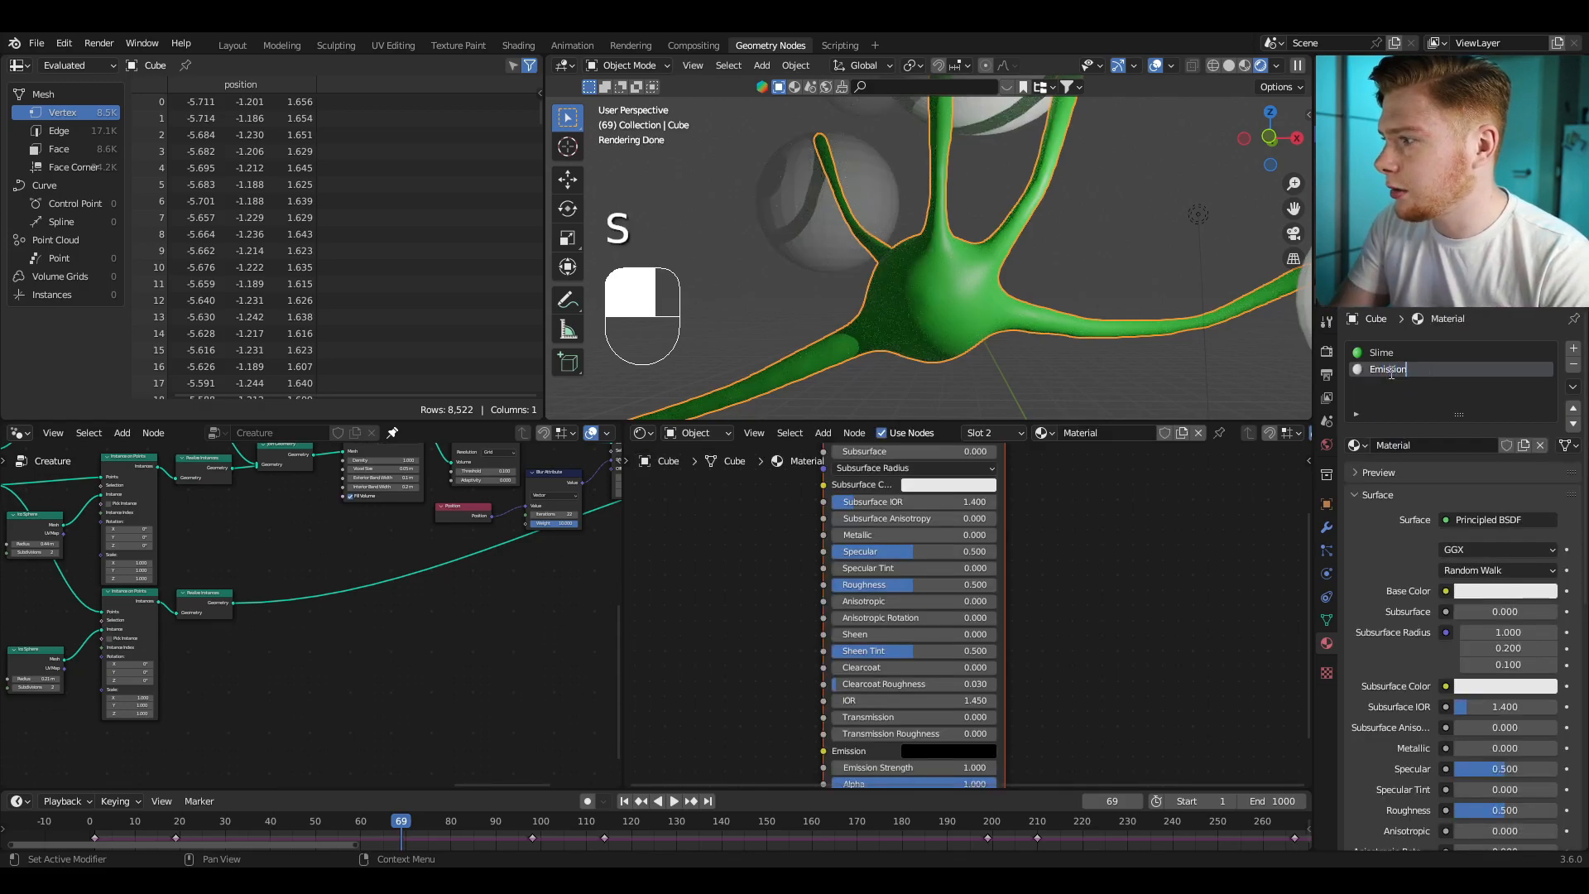
key("Return")
Step: Insert a Set Material node after the duplicated Realize Instances and assign the Emission material to it
scroll(310, 616, "up", 7)
key("shift+a")
left_click(293, 515)
type("set")
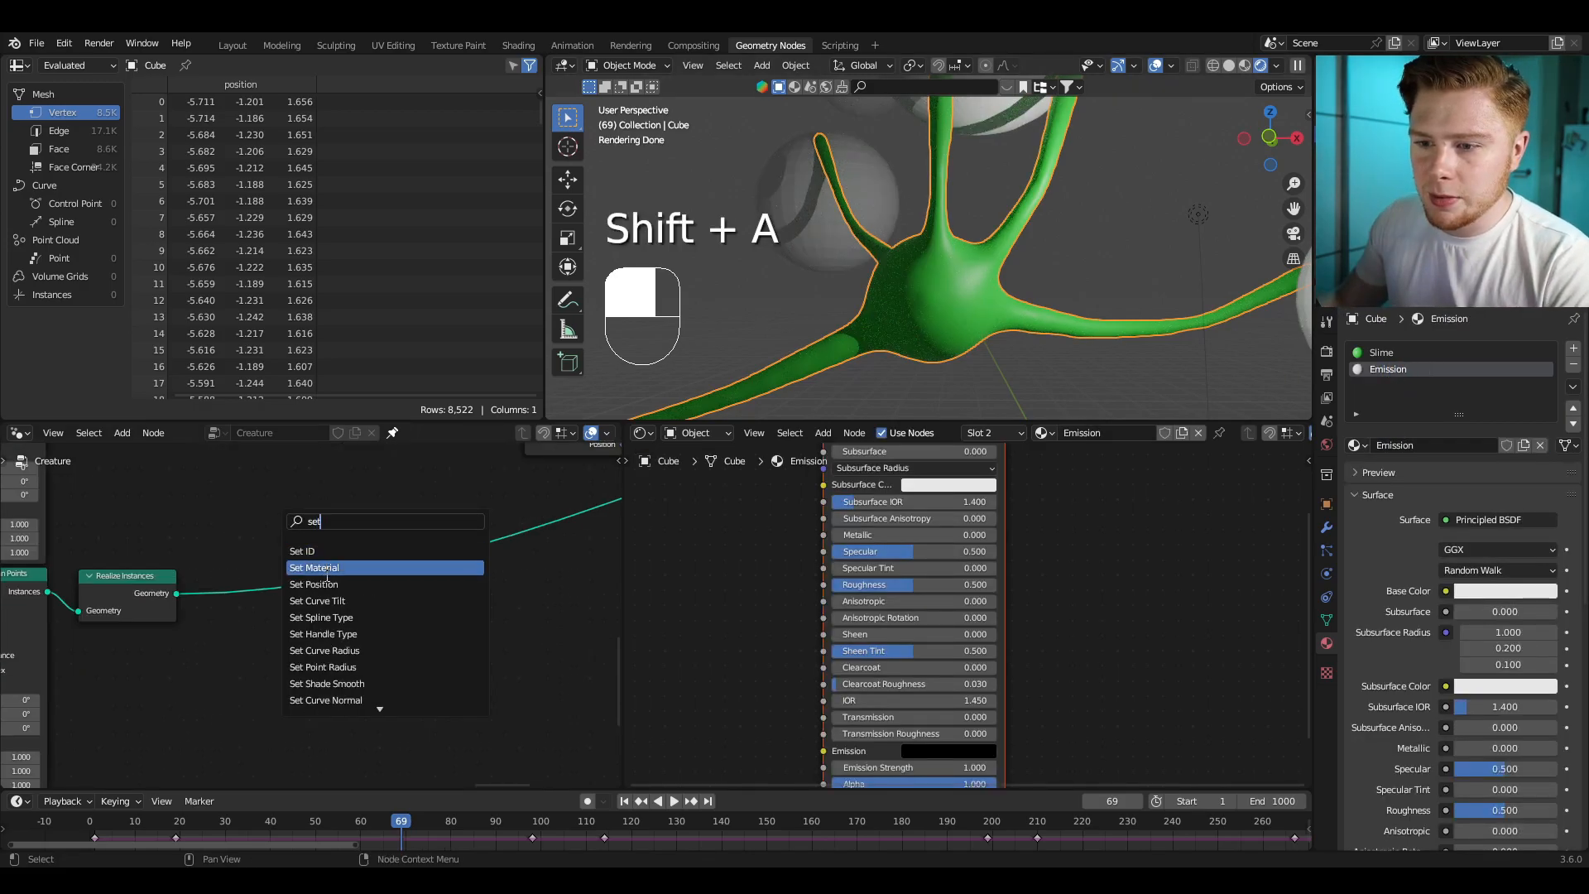
left_click(316, 568)
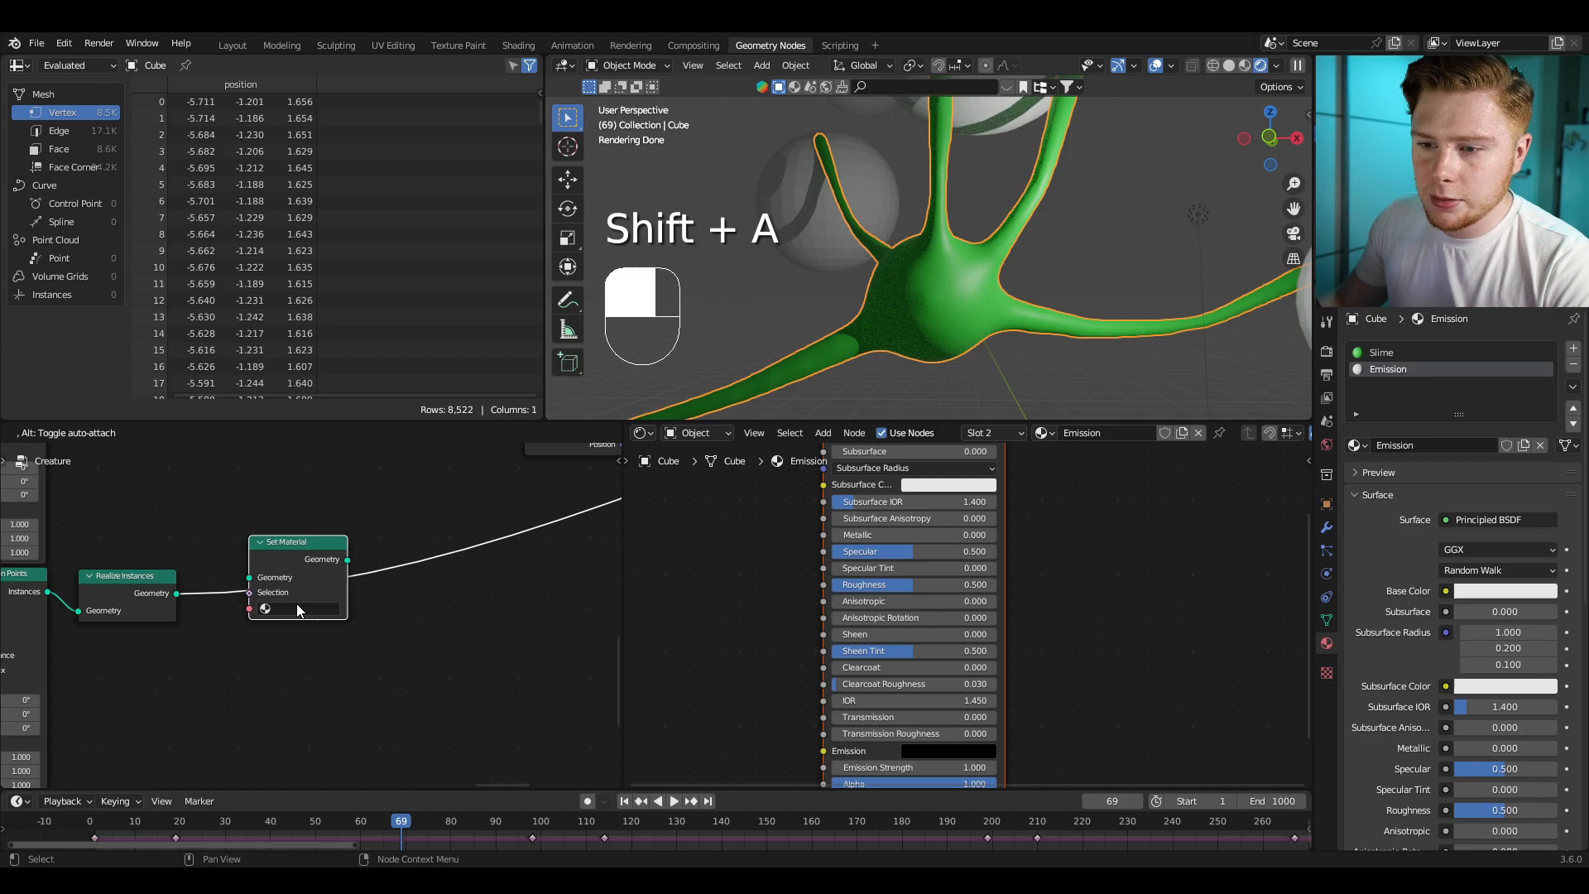
left_click(298, 611)
left_click(285, 654)
Step: Delete the Emission material's Principled BSDF and add an Emission shader node in its place
left_click(1404, 370)
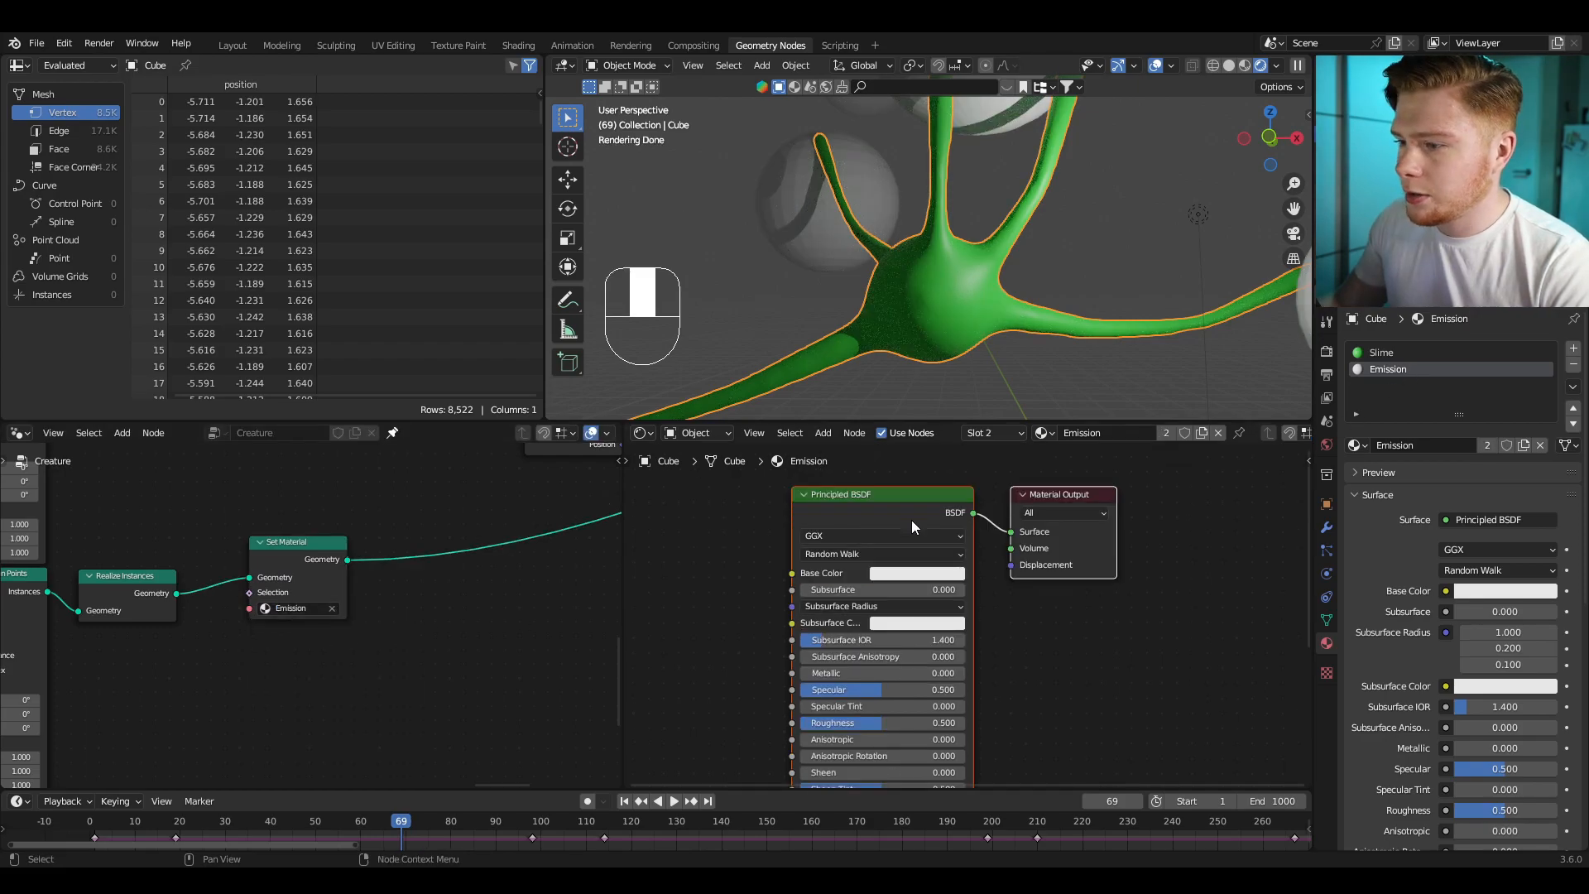
left_click(837, 495)
key("x")
key("shift+a")
left_click(871, 500)
type("e")
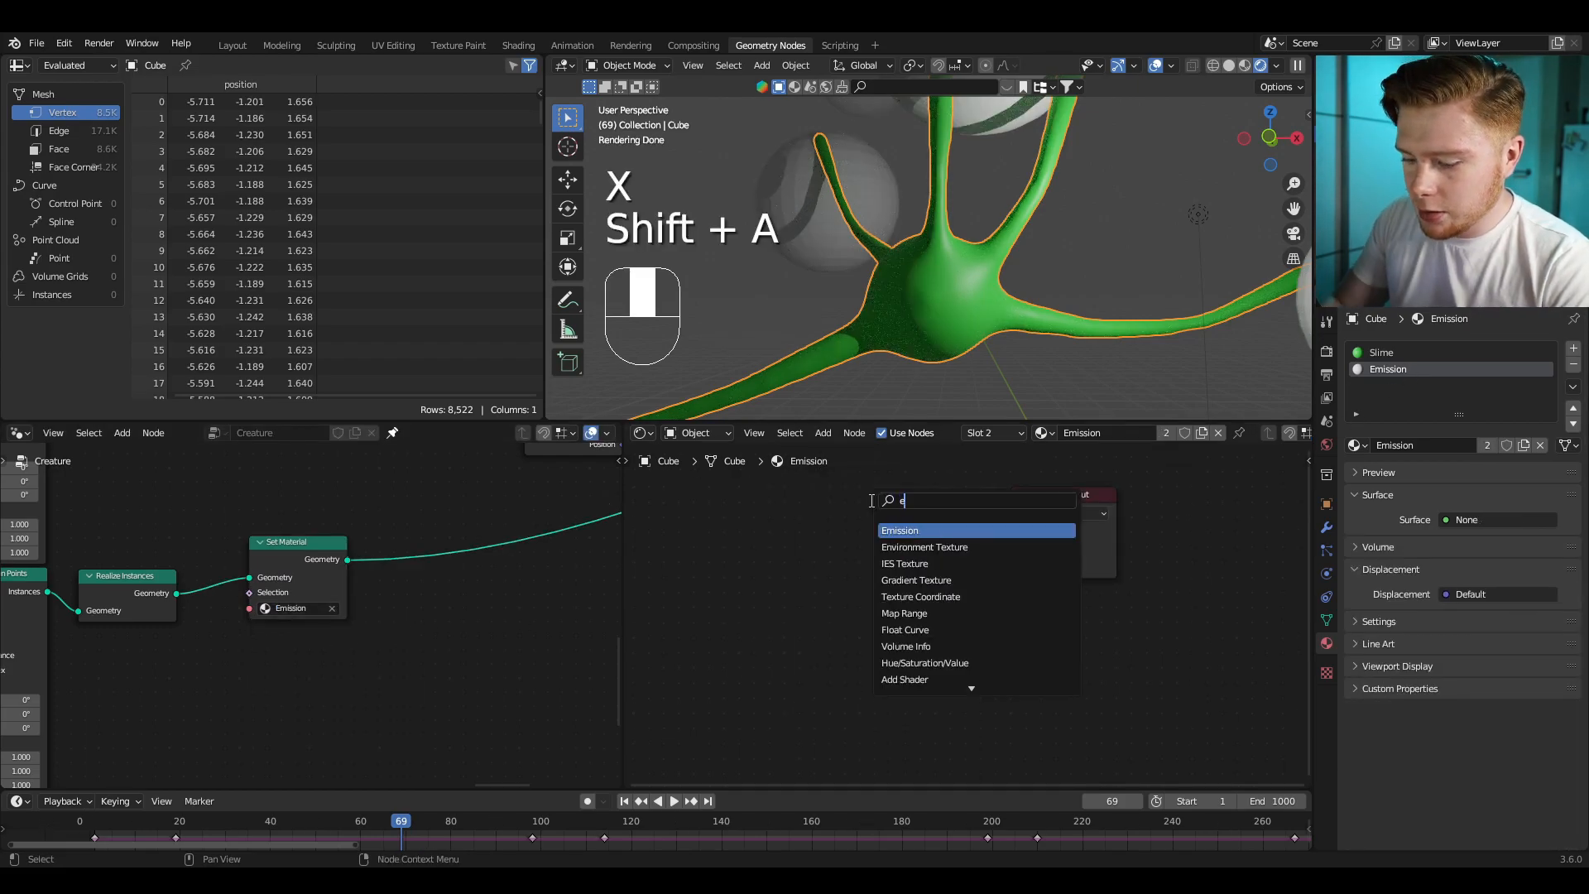
key("Return")
left_click(874, 500)
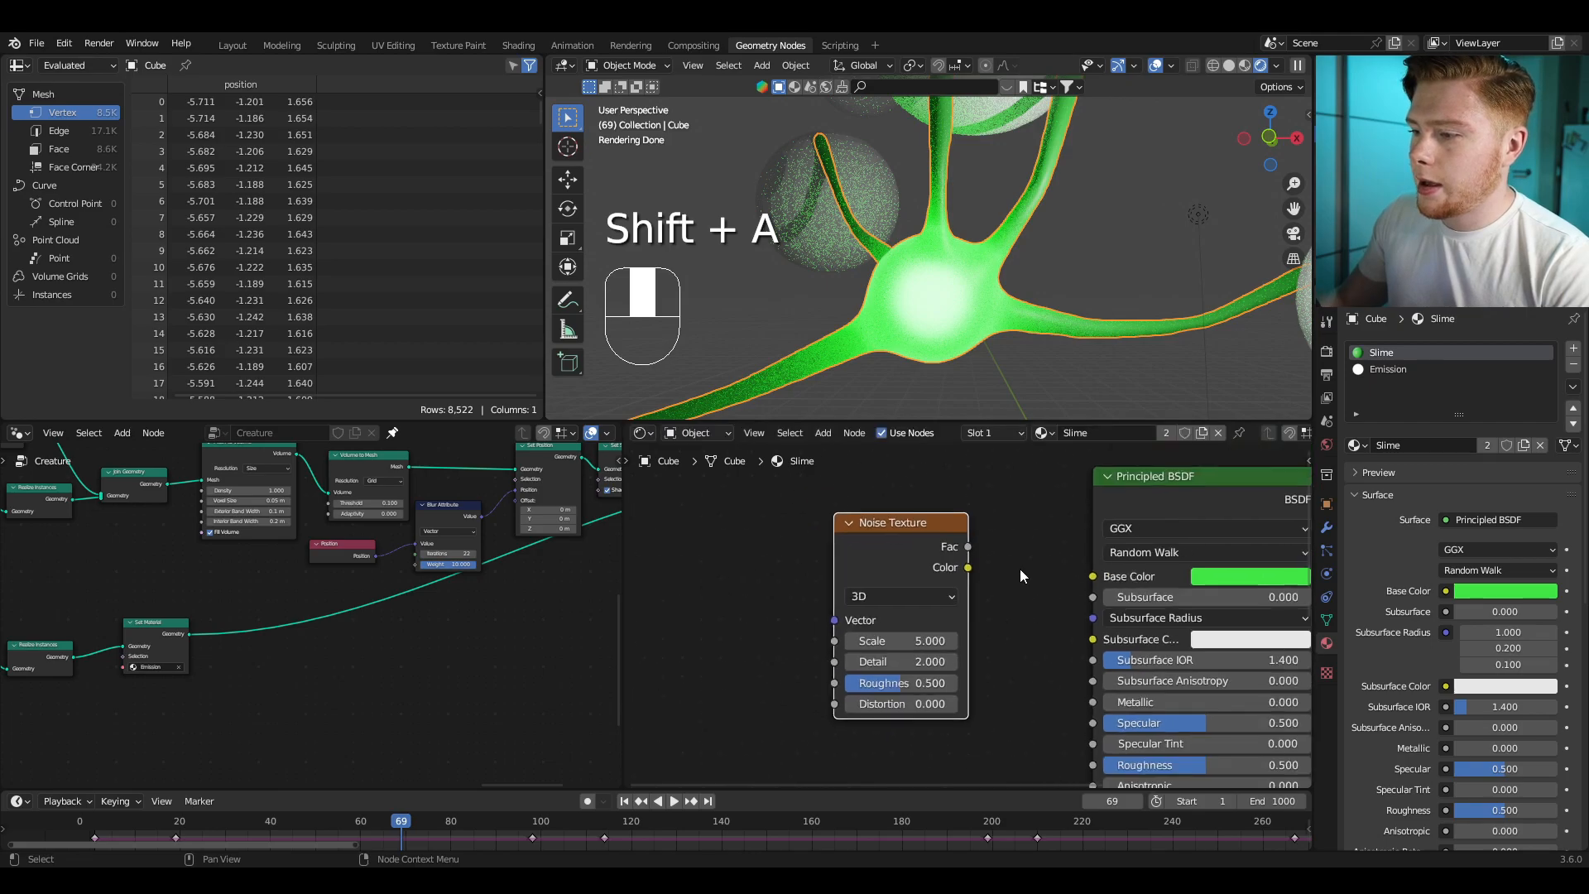
Step: Preview the Slime material's Noise Texture, add Texture Coordinate and Mapping nodes to it and feed Object coordinates into Mapping
middle_click_drag(1020, 569, 936, 609)
left_click(818, 578, "ctrl+shift")
left_click_drag(875, 586, 837, 548)
middle_click_drag(758, 550, 915, 583)
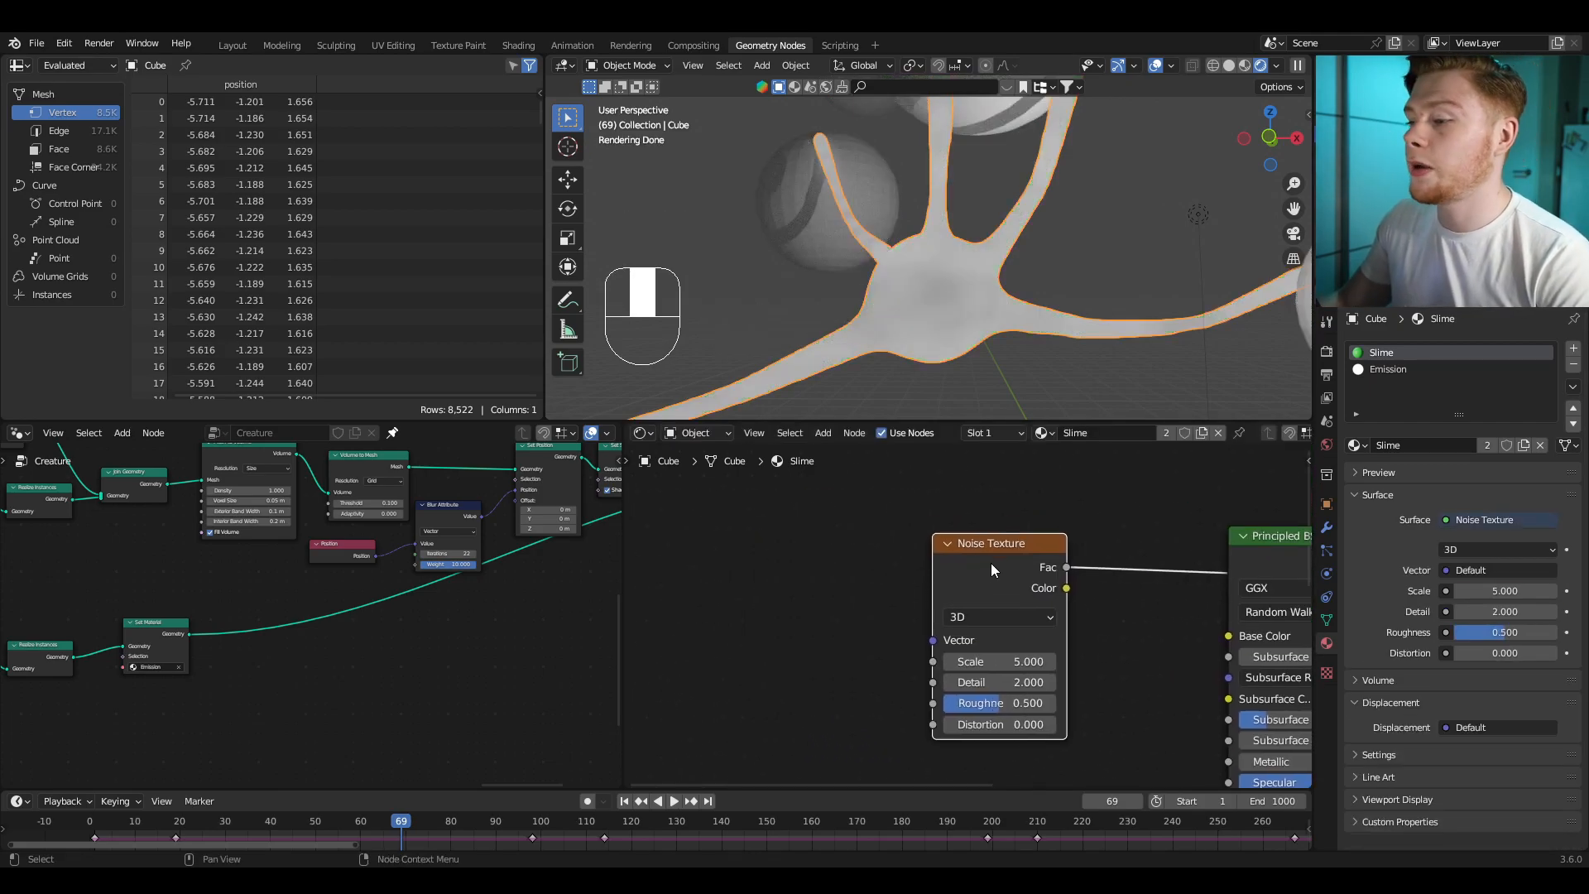
key("ctrl+t")
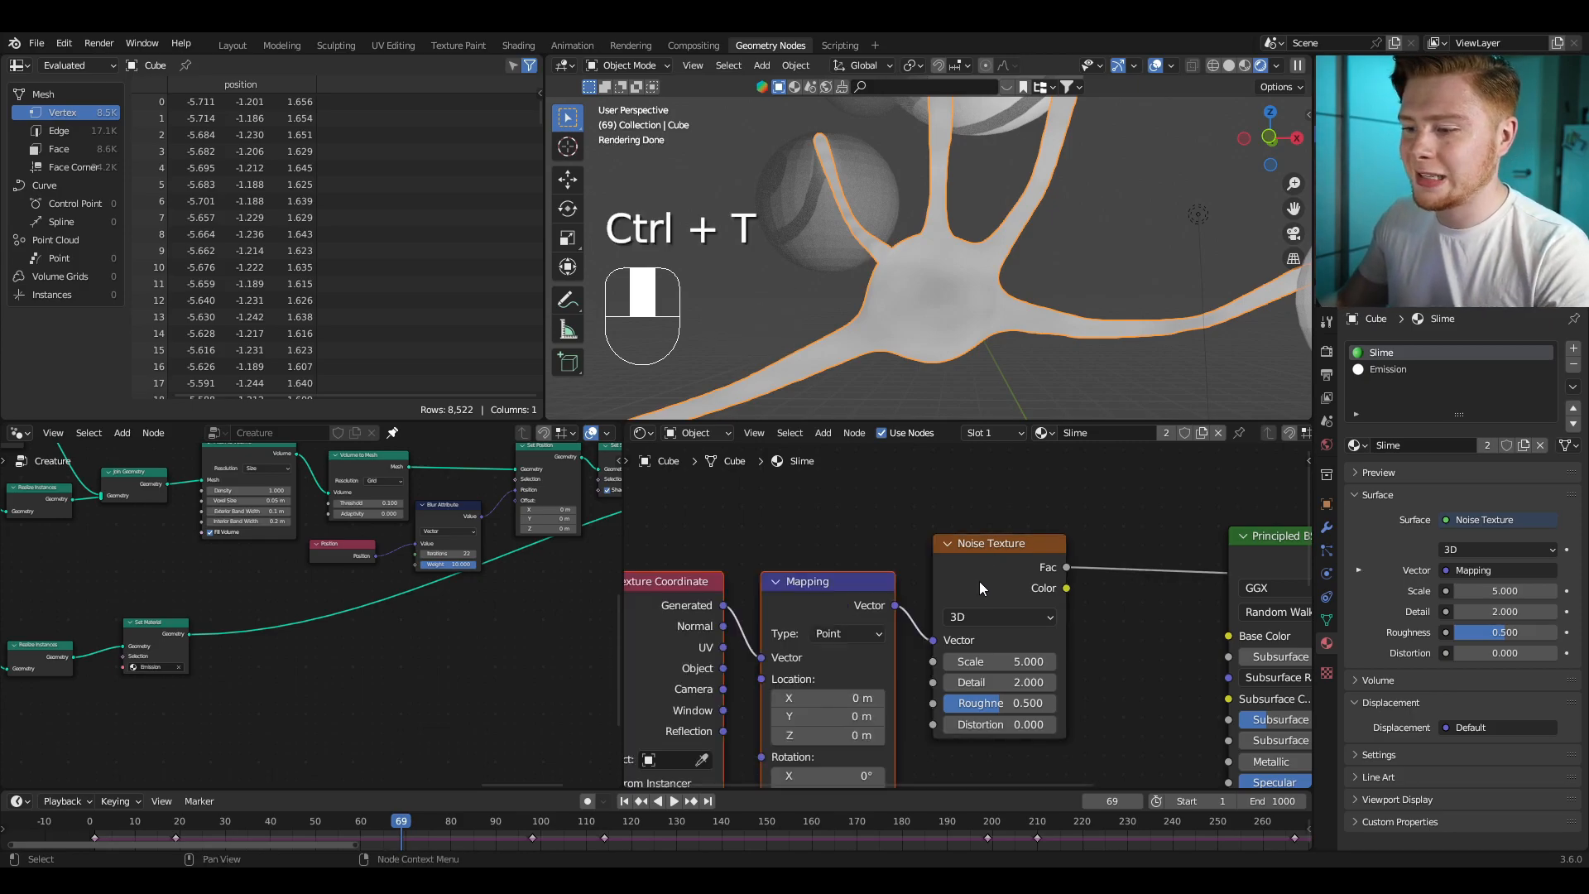
middle_click_drag(660, 654, 747, 597)
left_click_drag(747, 594, 848, 602)
Step: Set the Noise Texture's Detail to 0 and move the texture nodes farther away from the Principled BSDF
scroll(908, 698, "up", 3)
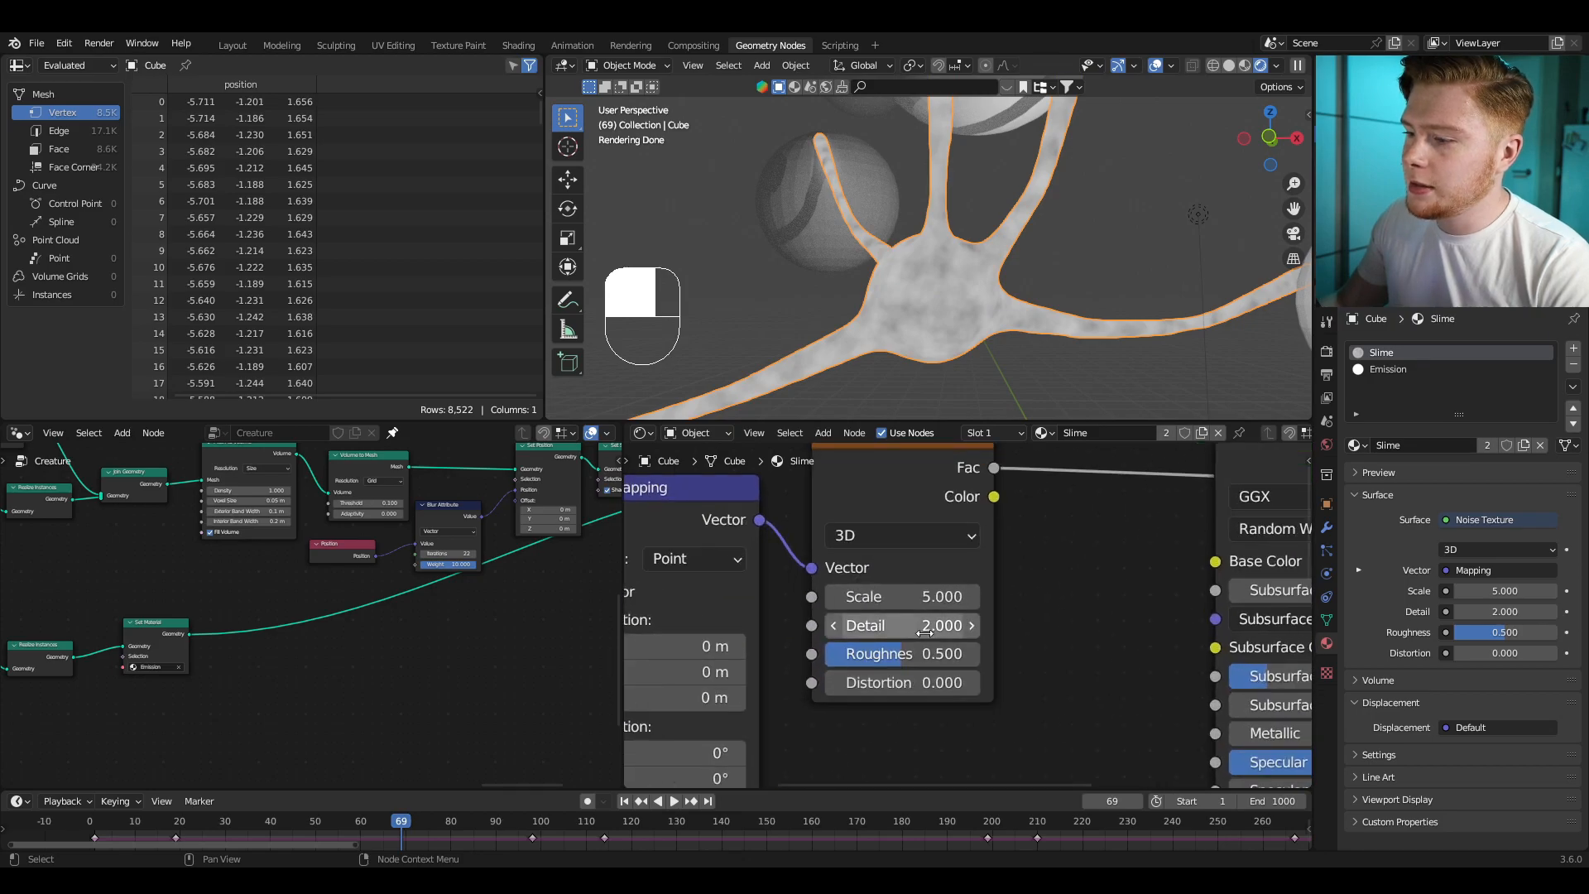
left_click_drag(943, 626, 870, 625)
scroll(960, 627, "down", 3)
middle_click_drag(815, 698, 869, 672)
left_click_drag(695, 489, 991, 656)
key("g")
left_click(853, 666)
scroll(855, 672, "up", 2)
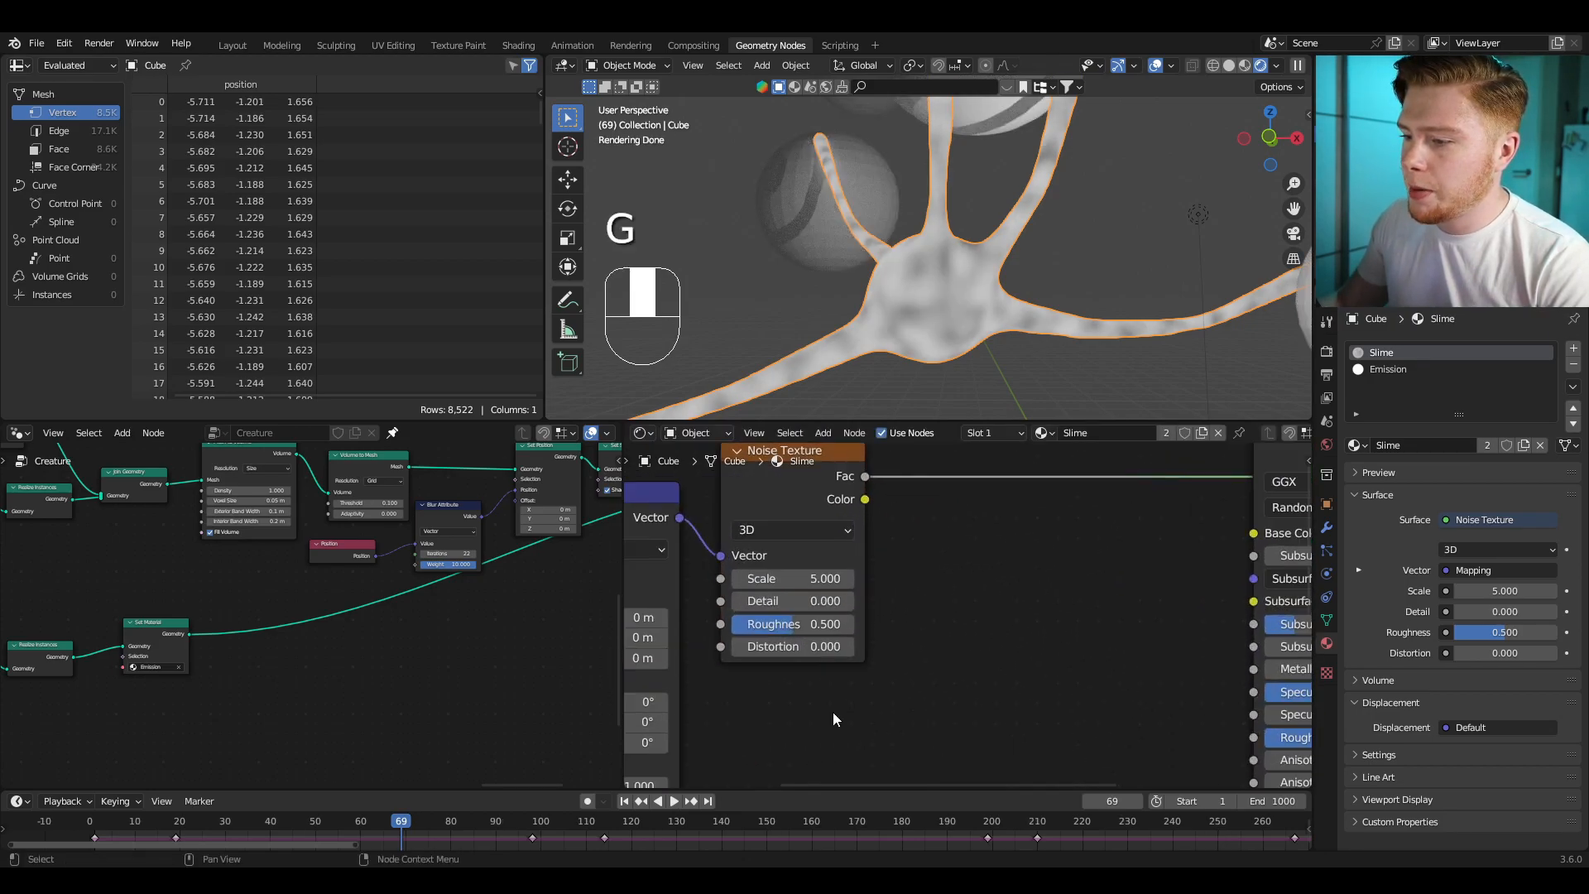
Step: Set the Noise Texture's Distortion to 1.5 and its Scale to 2
left_click(782, 653)
type("1")
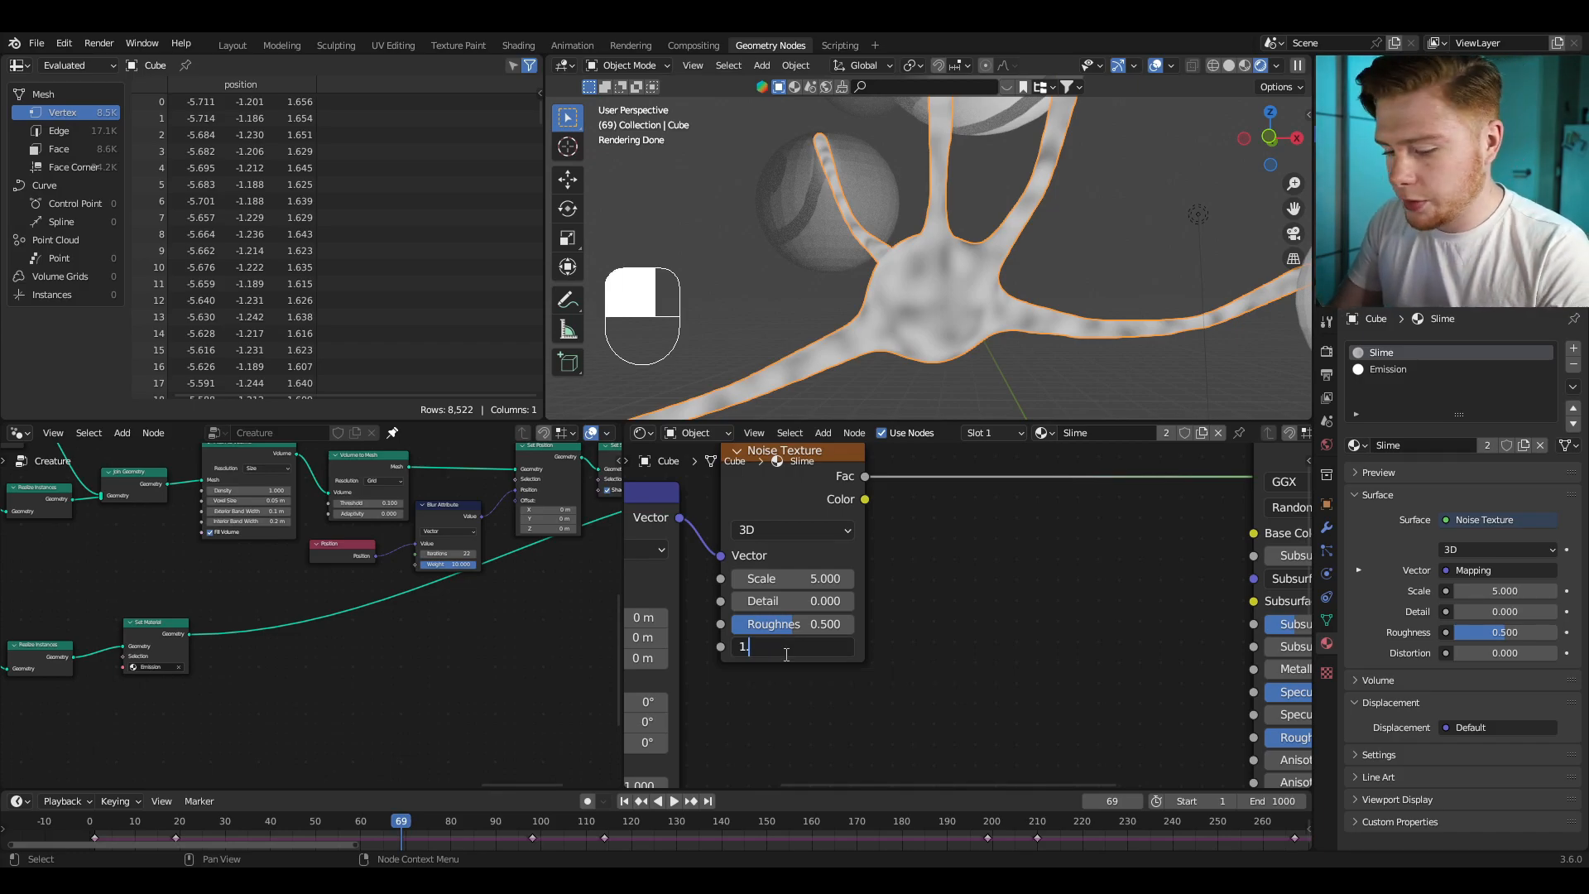
type(".5")
key("Return")
scroll(1005, 586, "down", 2)
scroll(910, 606, "up", 3)
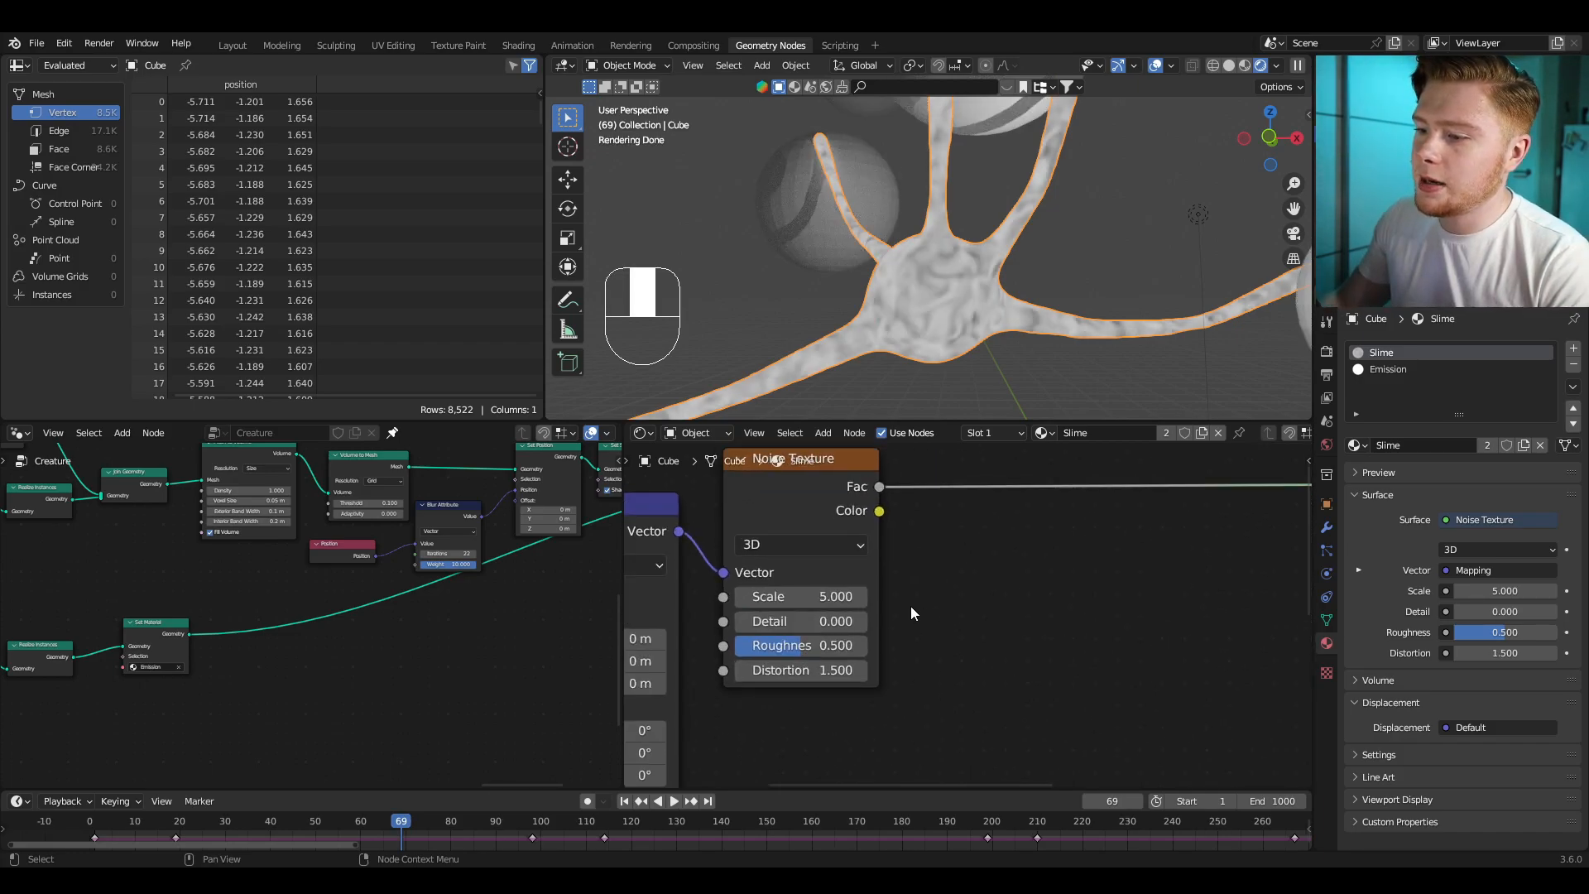
left_click(779, 593)
type("2")
key("Return")
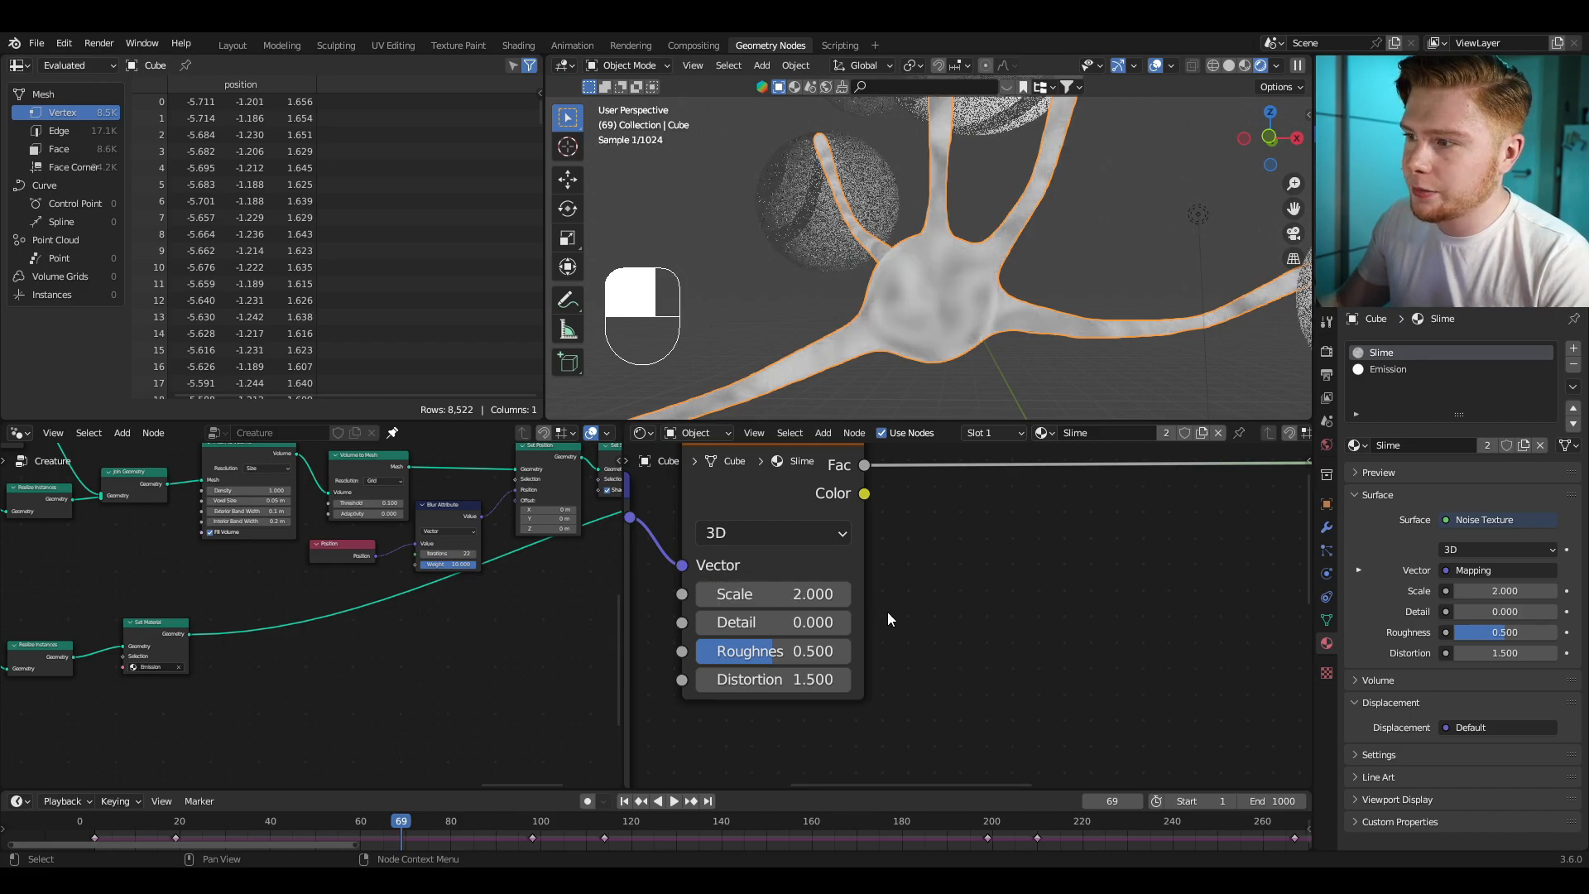
Step: Insert a Color Ramp after the Noise Texture and move its stops closer together, with the white stop at about 0.732
scroll(975, 594, "down", 1)
key("shift+a")
left_click(957, 504)
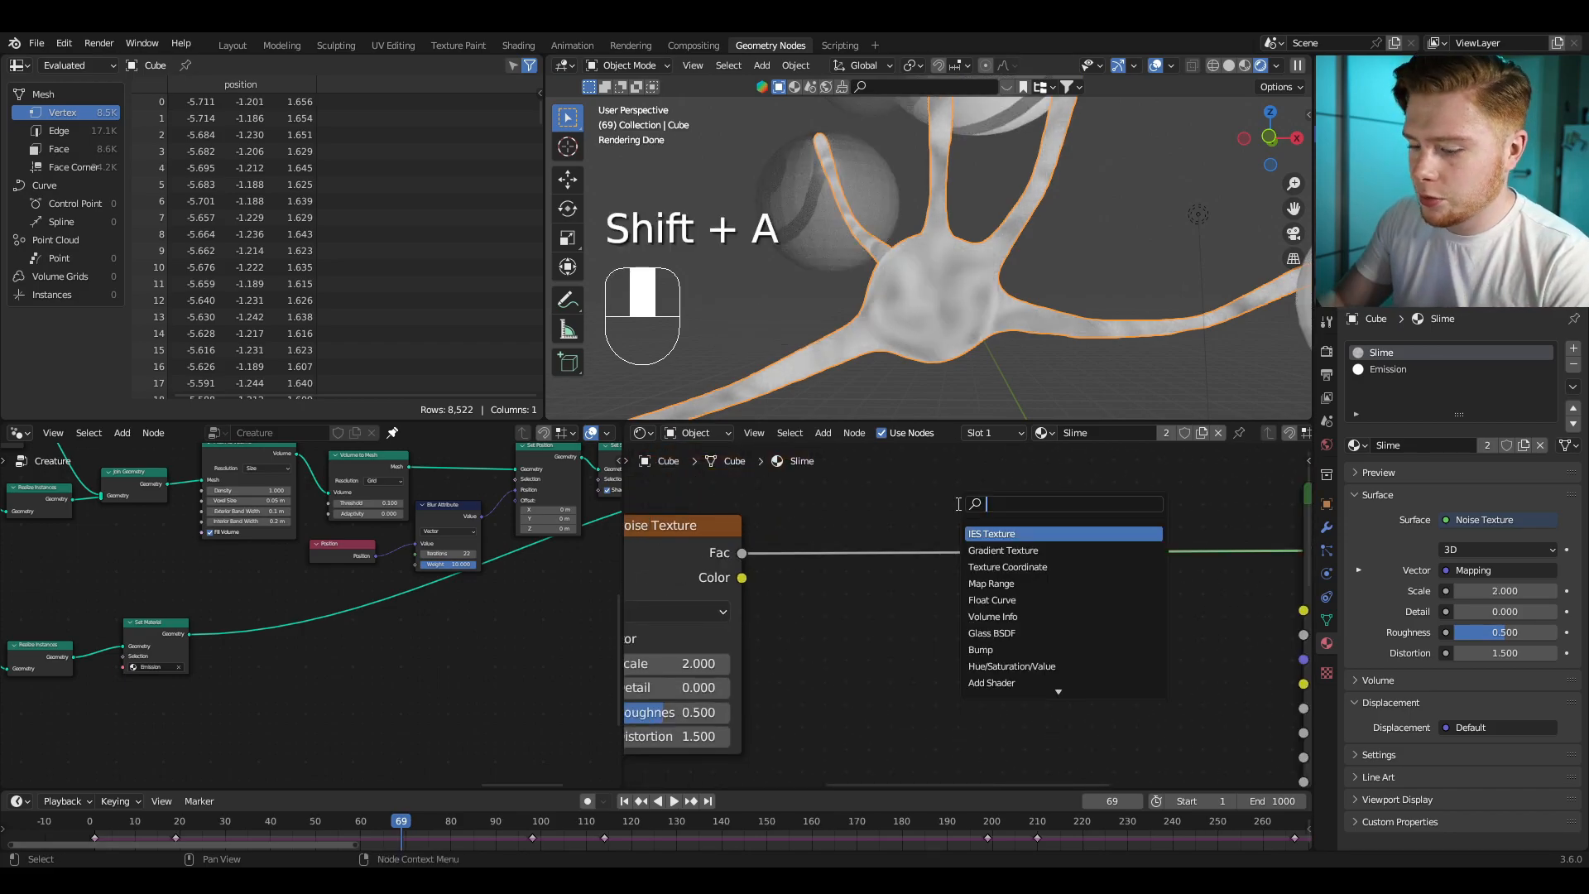
type("colr")
key("Return")
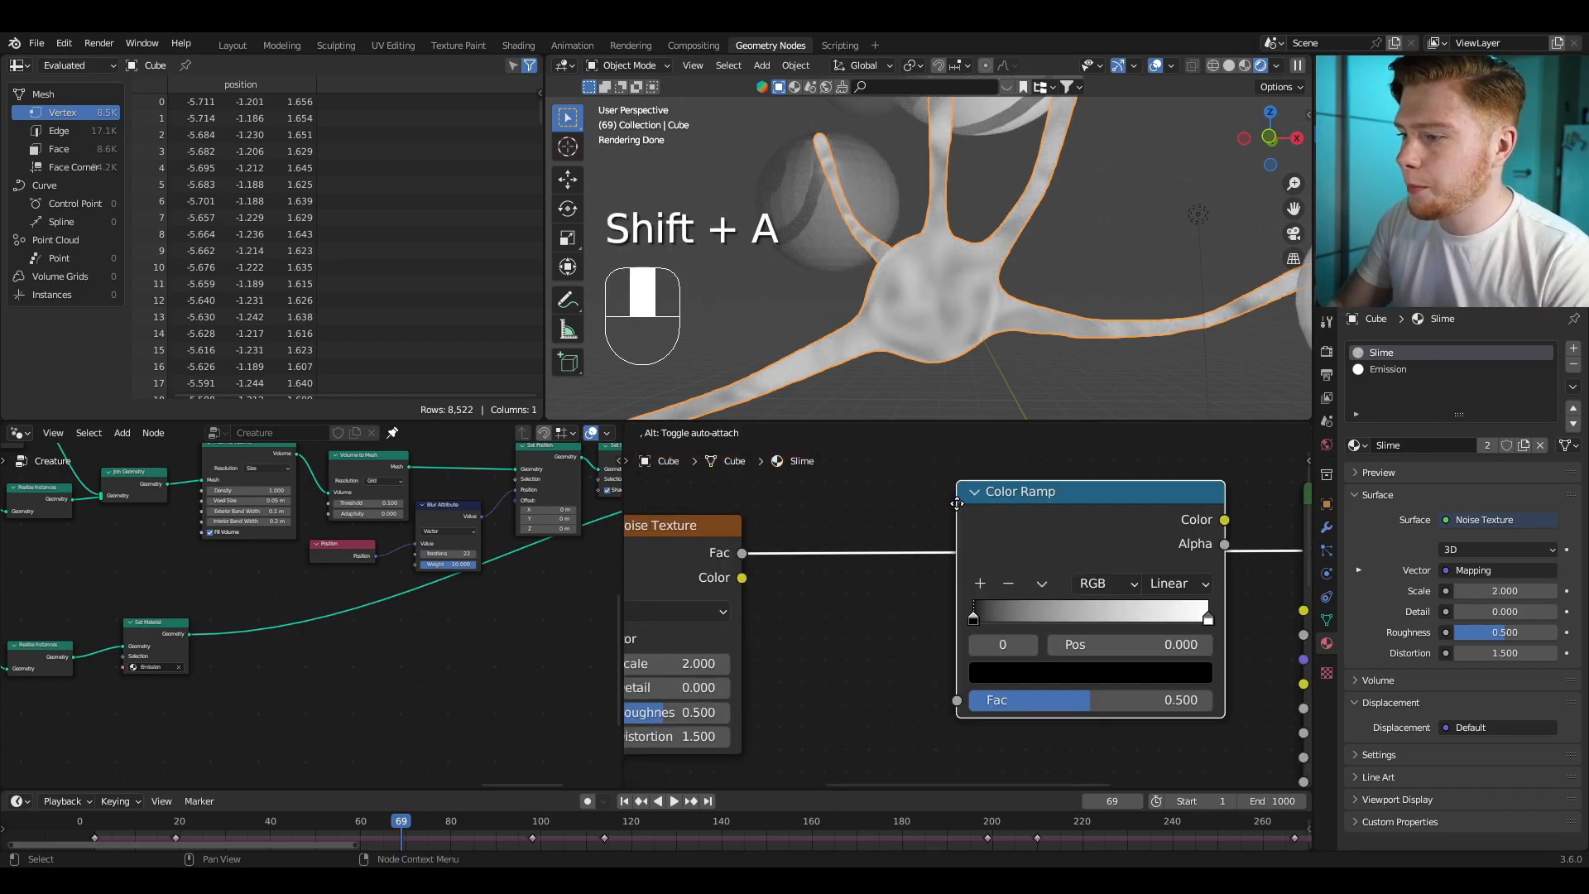
left_click(869, 480)
left_click_drag(885, 589, 992, 591)
left_click_drag(1121, 592, 1058, 591)
scroll(927, 289, "up", 1)
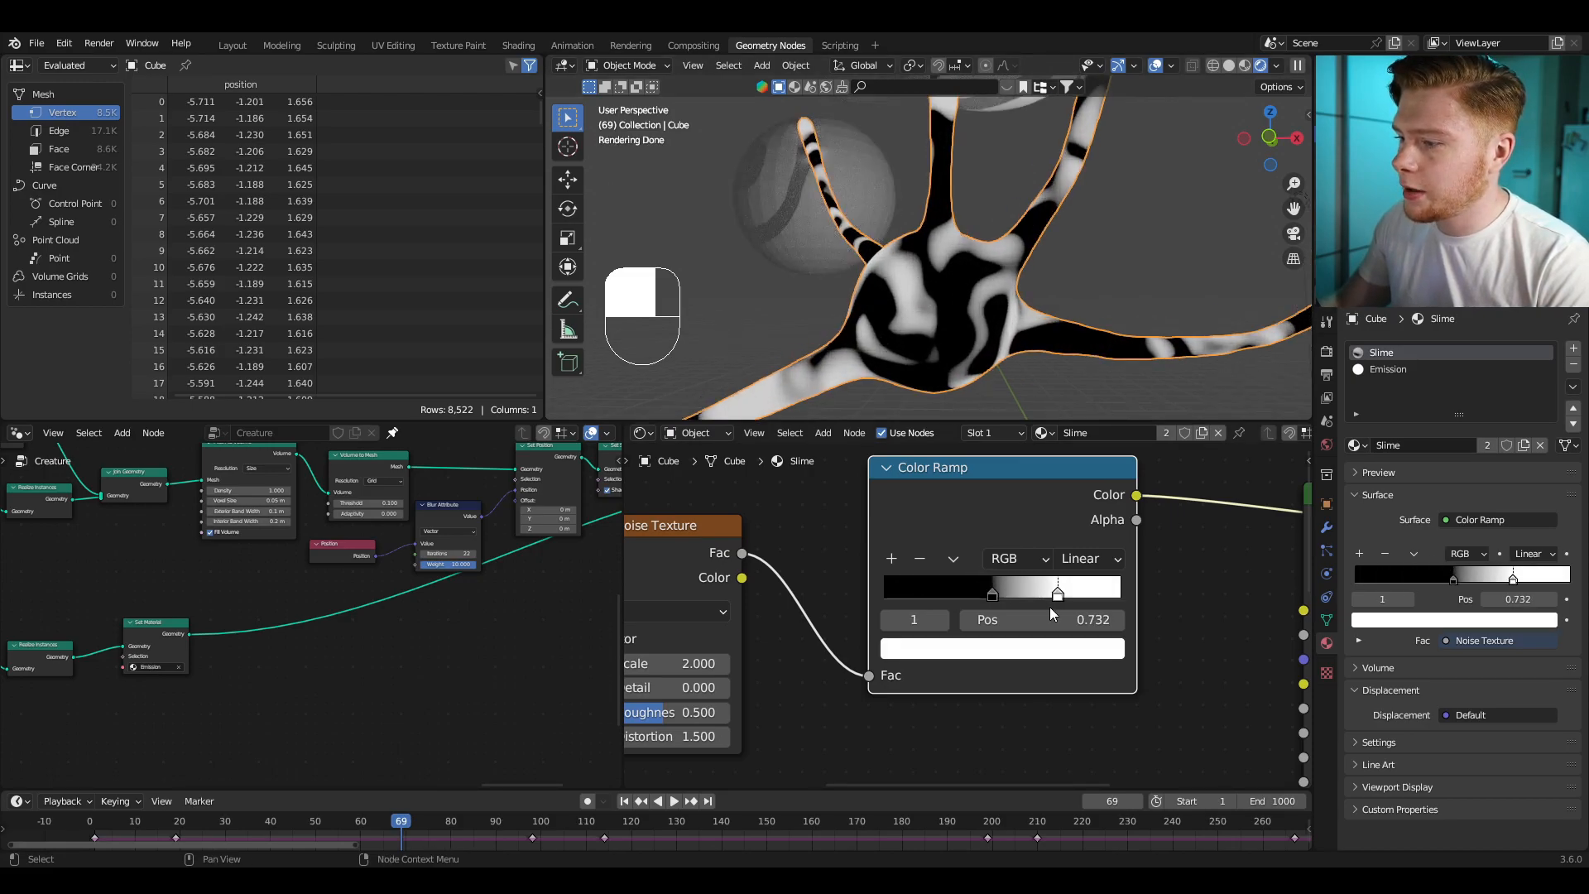
Step: Set the Color Ramp's interpolation to B-Spline, add another black stop and rearrange the stops with the middle one at 0.536
left_click(1099, 560)
left_click(1090, 658)
left_click_drag(1057, 594, 1067, 594)
left_click(975, 592, "ctrl")
mouse_move(993, 595)
left_mouse_down()
mouse_move(1012, 594)
mouse_move(973, 590)
left_mouse_up()
scroll(1205, 593, "up", 4)
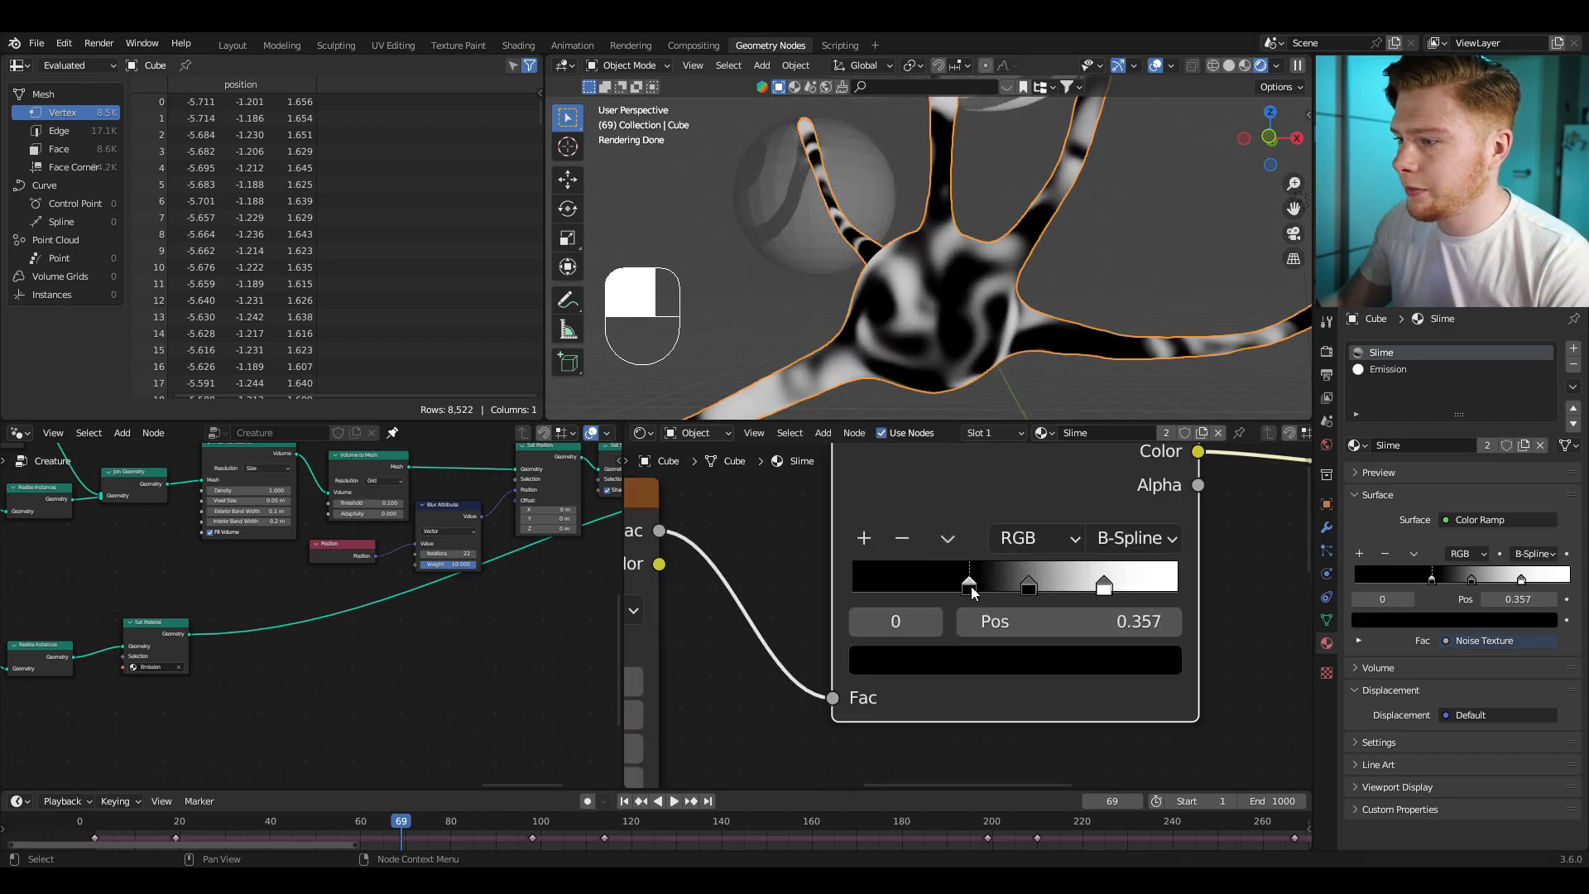
left_click_drag(973, 593, 983, 593)
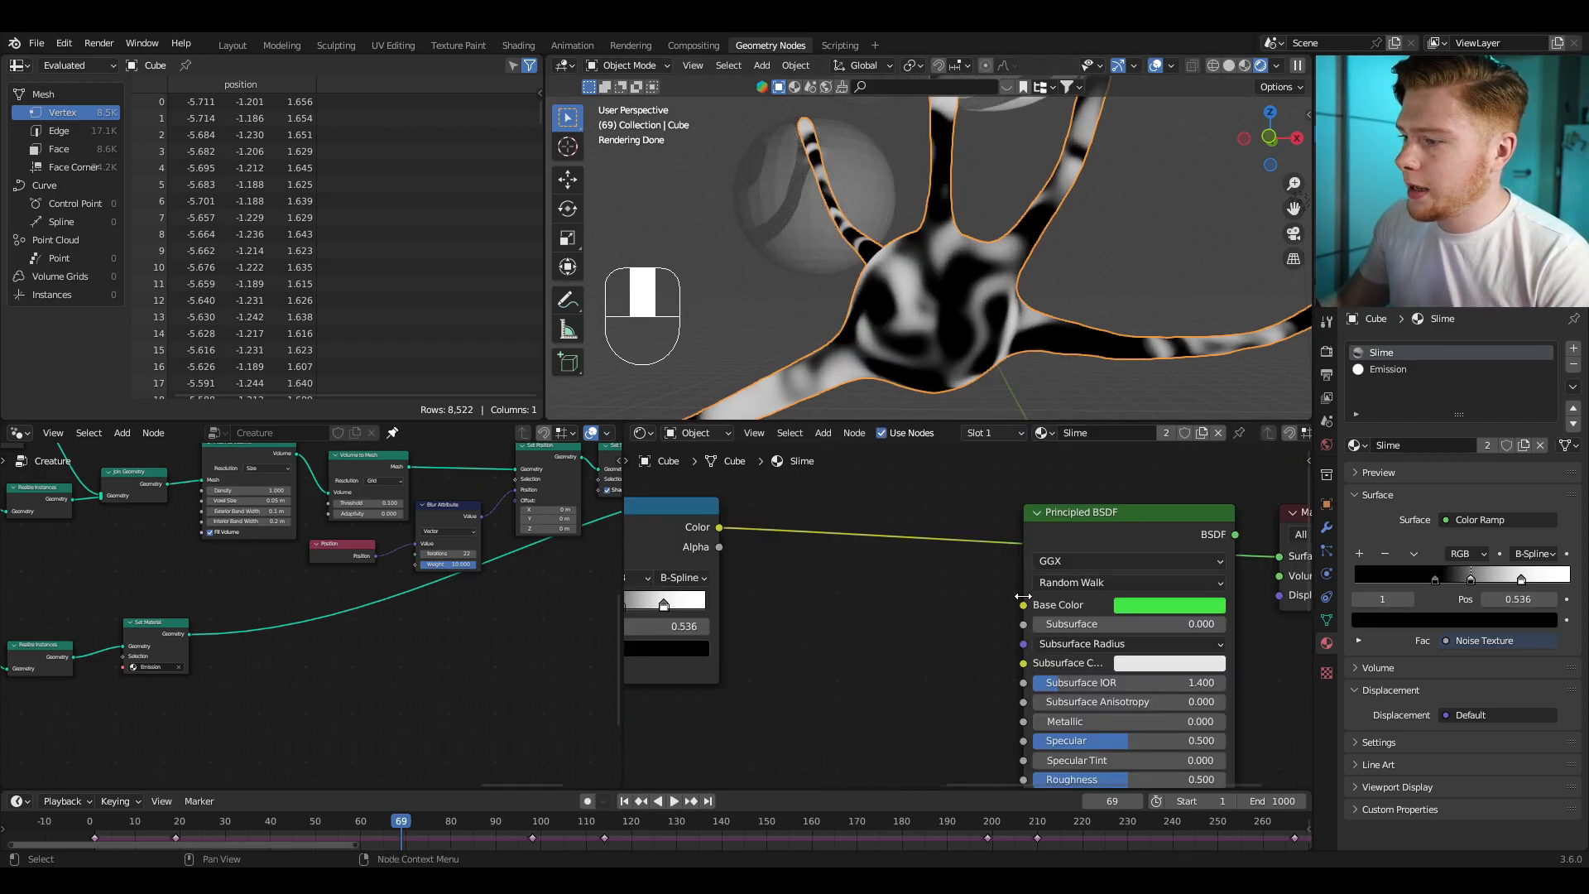
Step: Reconnect the Principled BSDF to the Material Output, add a Mix Color node and copy the green Base Color into its A input
left_click(1113, 536, "ctrl+shift")
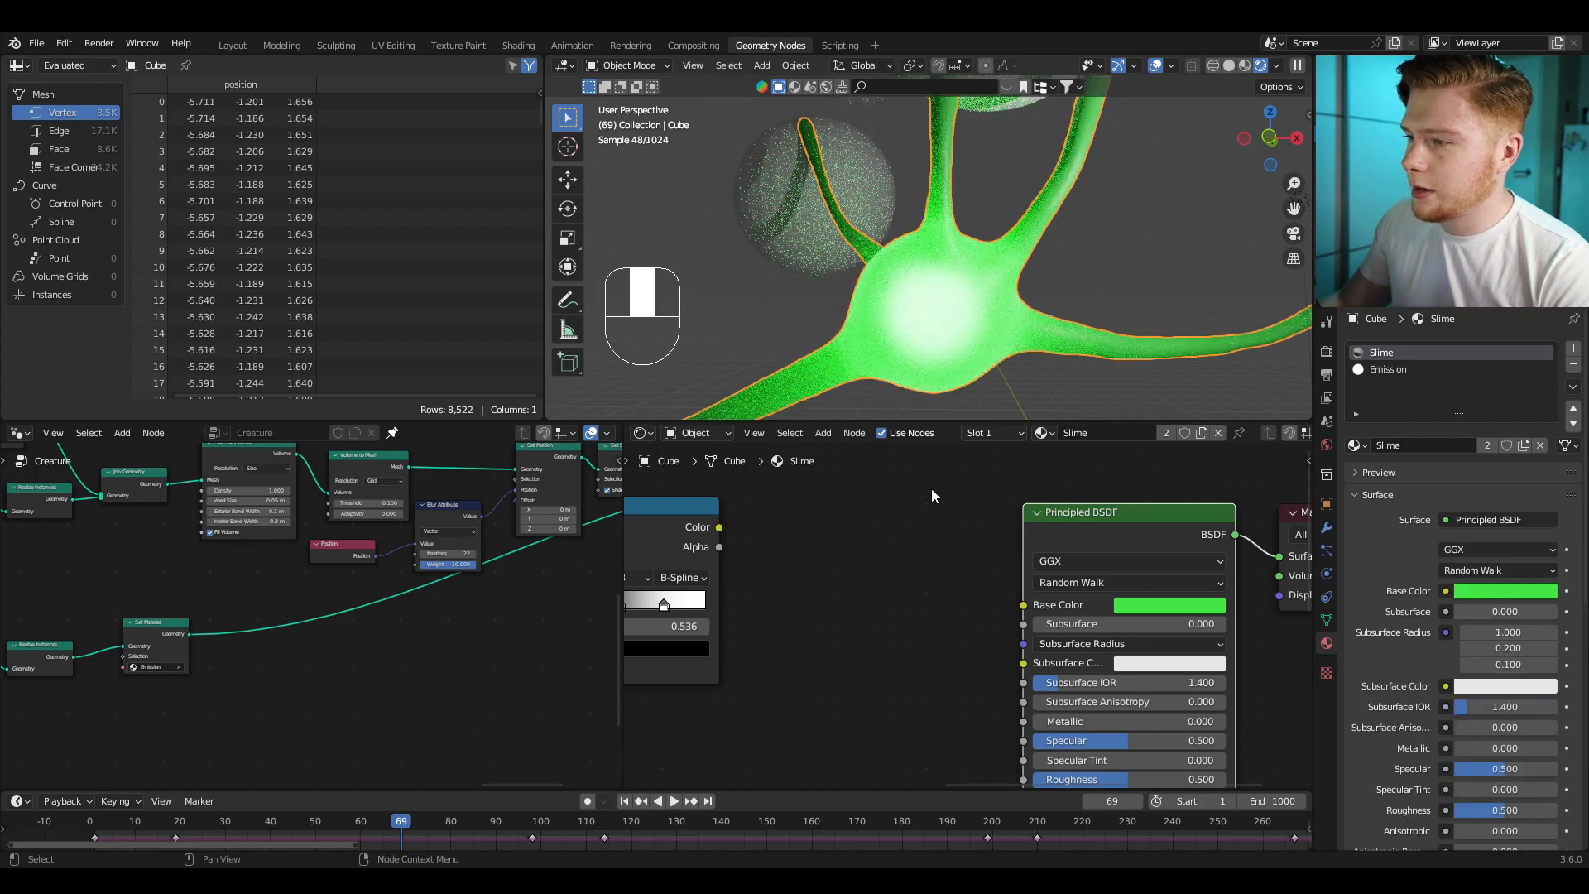
key("shift+a")
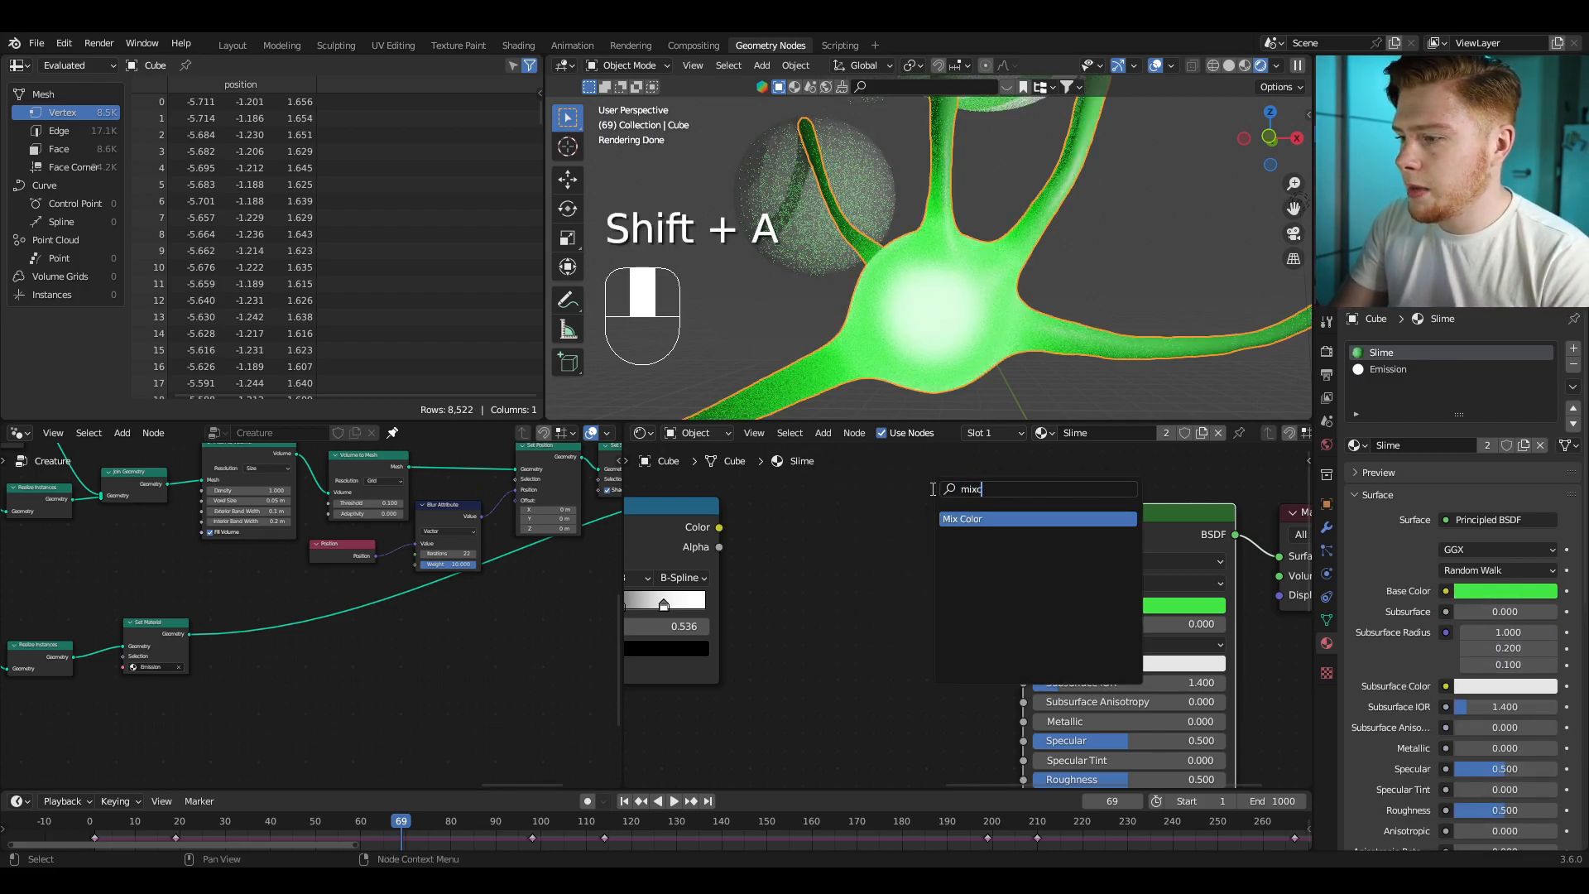
key("Return")
left_click(828, 544)
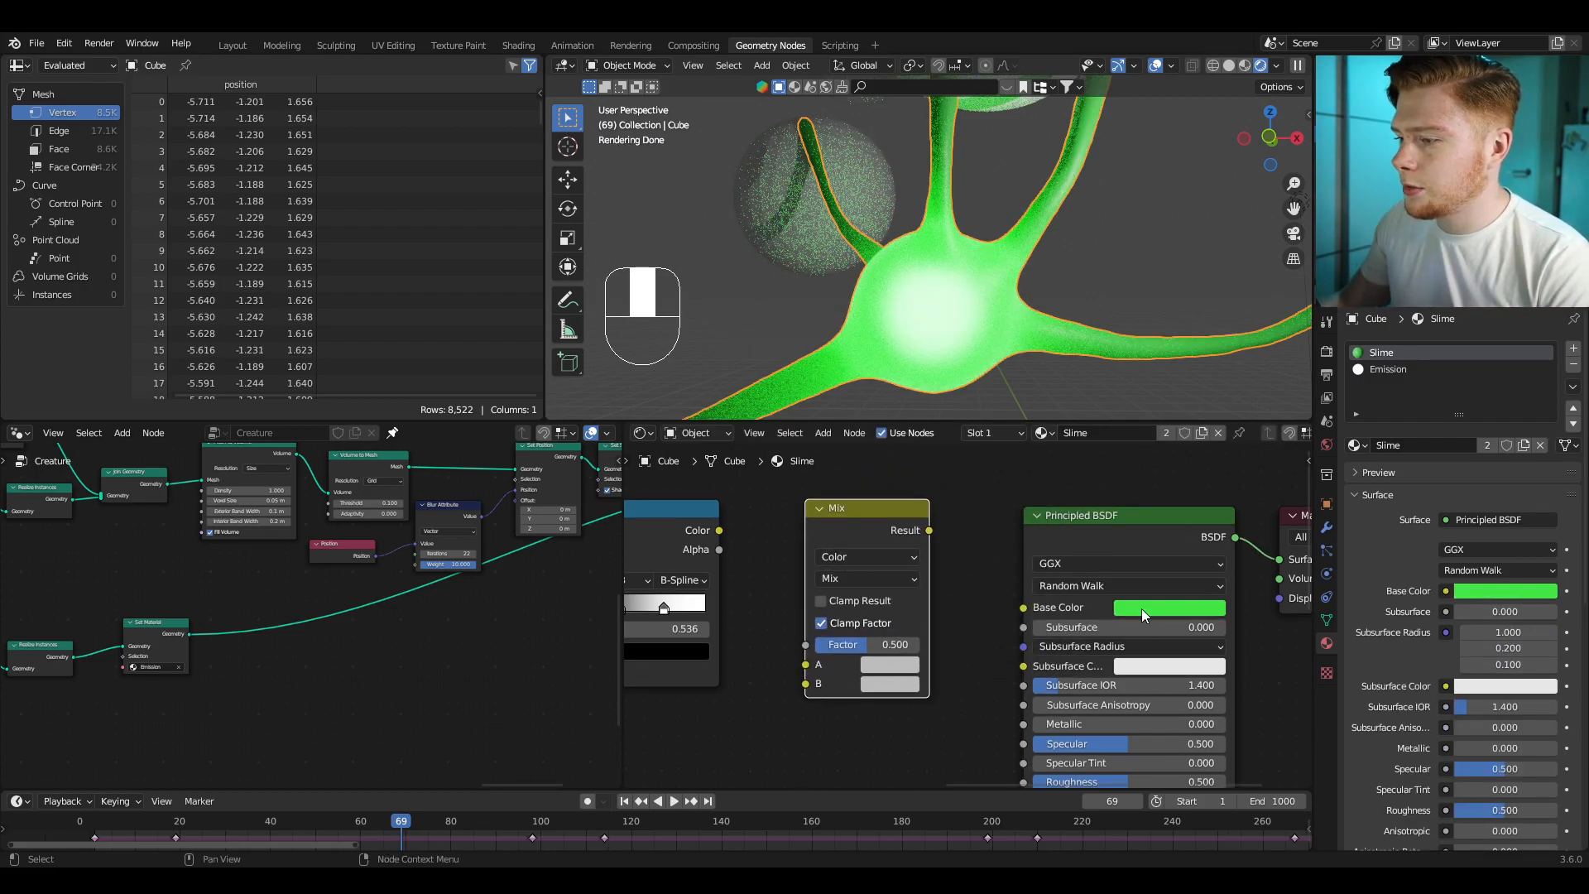
key("ctrl+c")
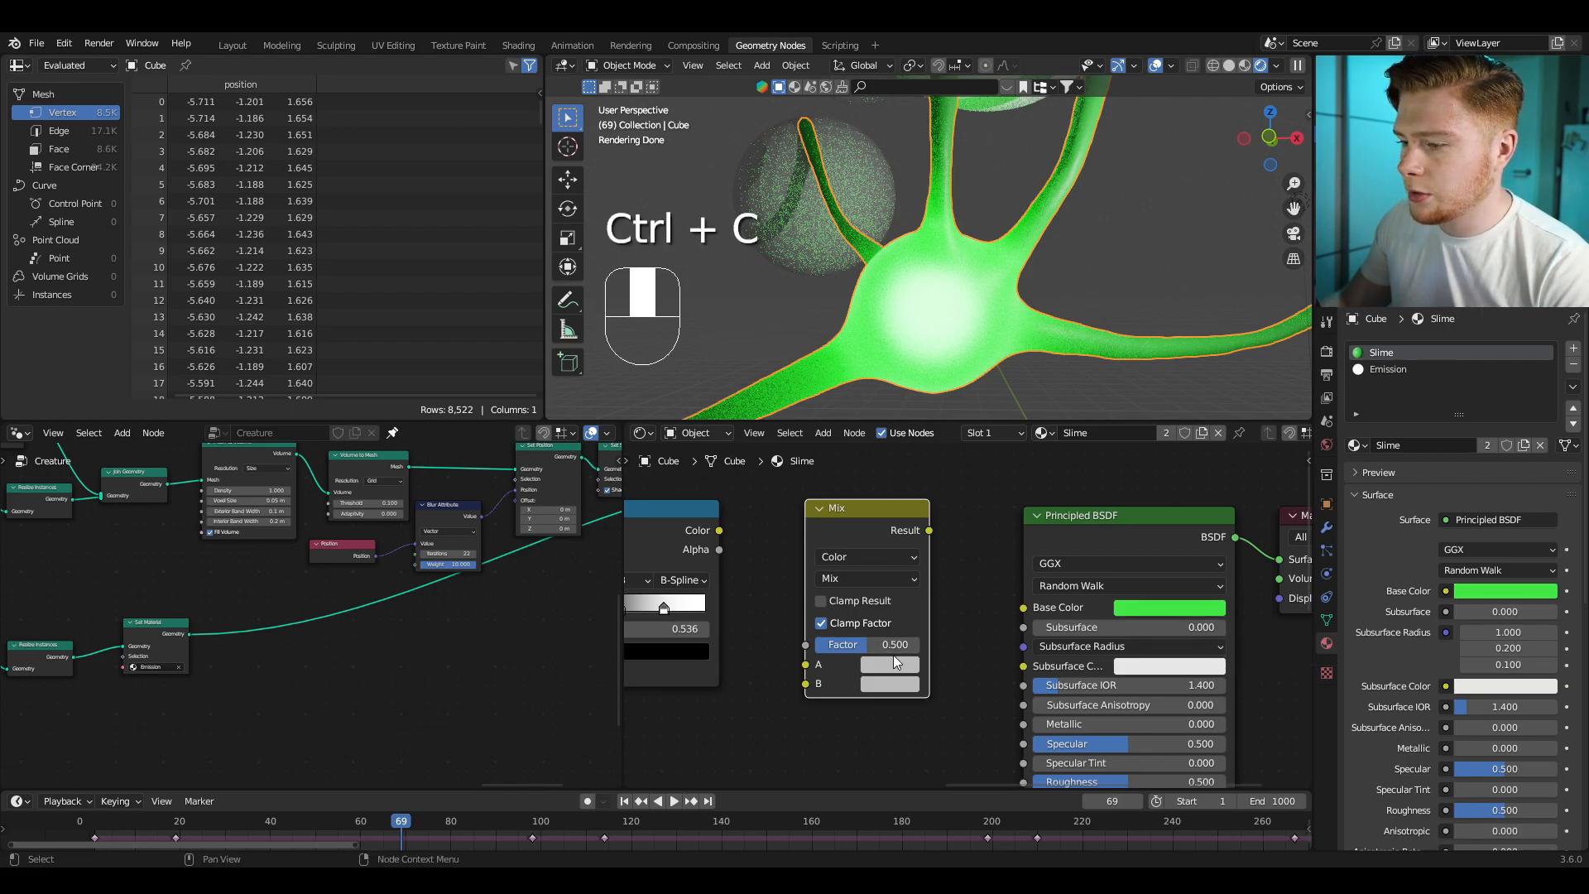
key("ctrl+v")
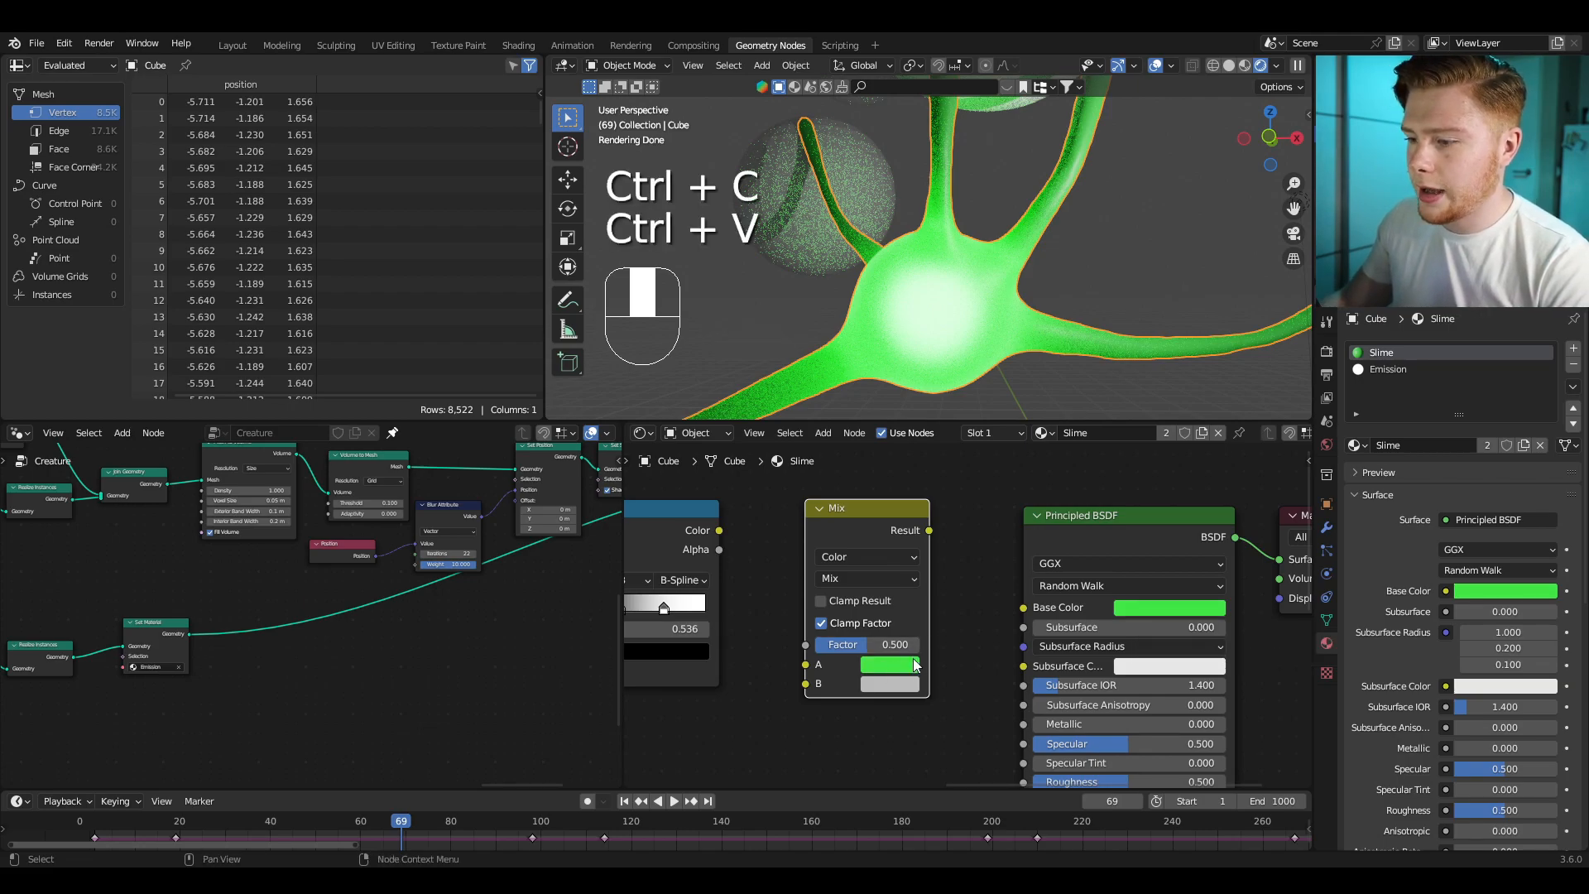
Step: Switch the Mix node to Multiply with Factor 0.850, feed the Color Ramp into B and connect the Result to Base Color
scroll(915, 665, "up", 1)
left_click(871, 544)
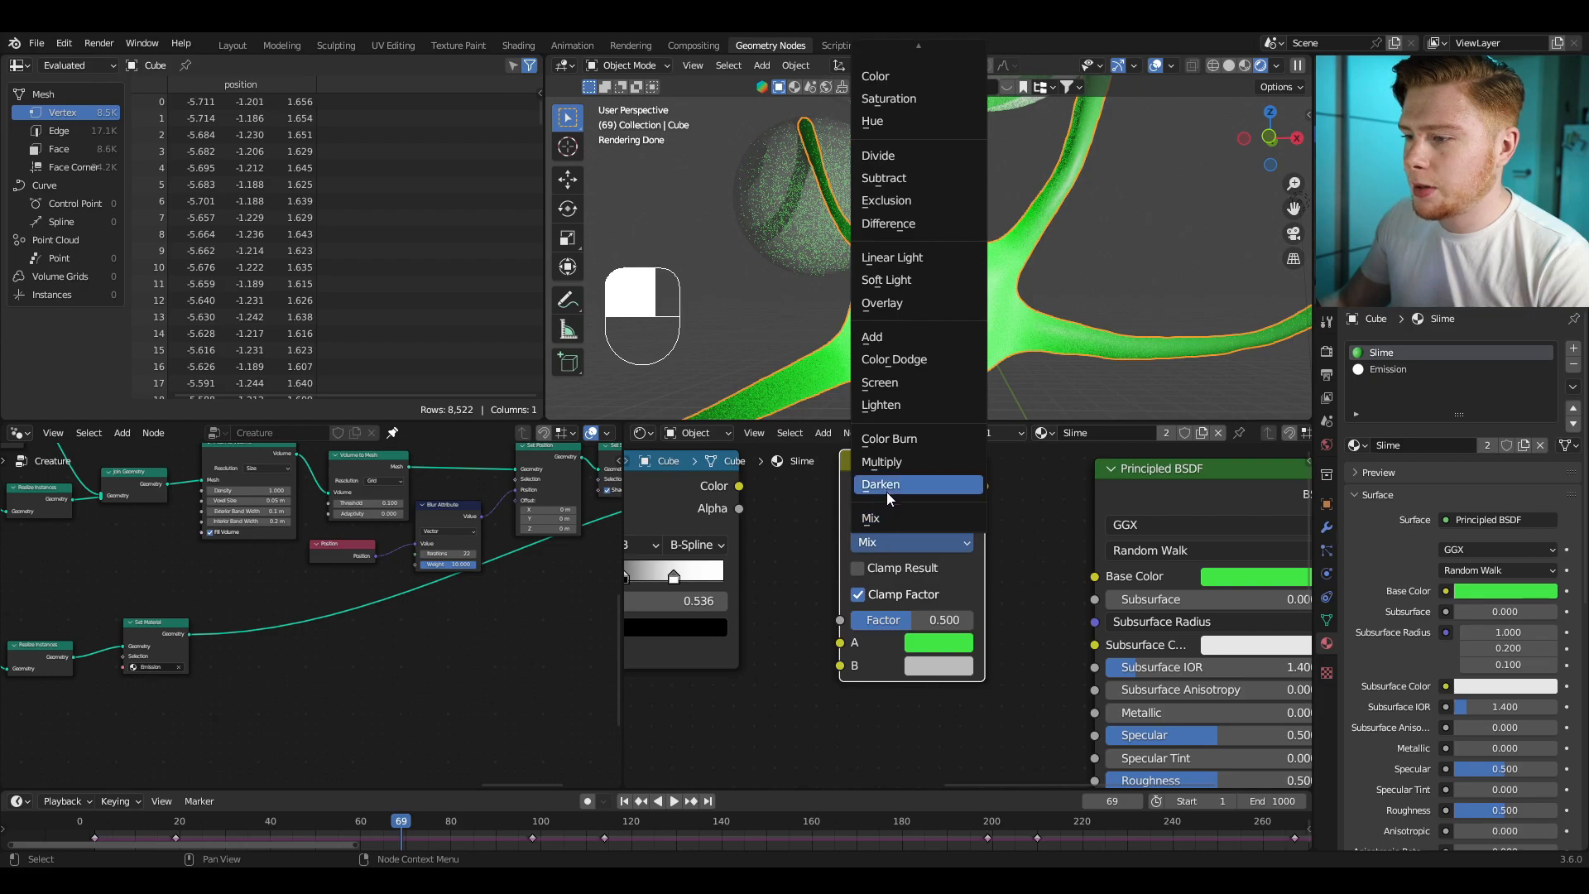
left_click(886, 468)
left_click_drag(739, 486, 841, 666)
middle_click_drag(954, 571, 912, 577)
left_click_drag(942, 495, 997, 509)
left_click_drag(1054, 588, 1053, 585)
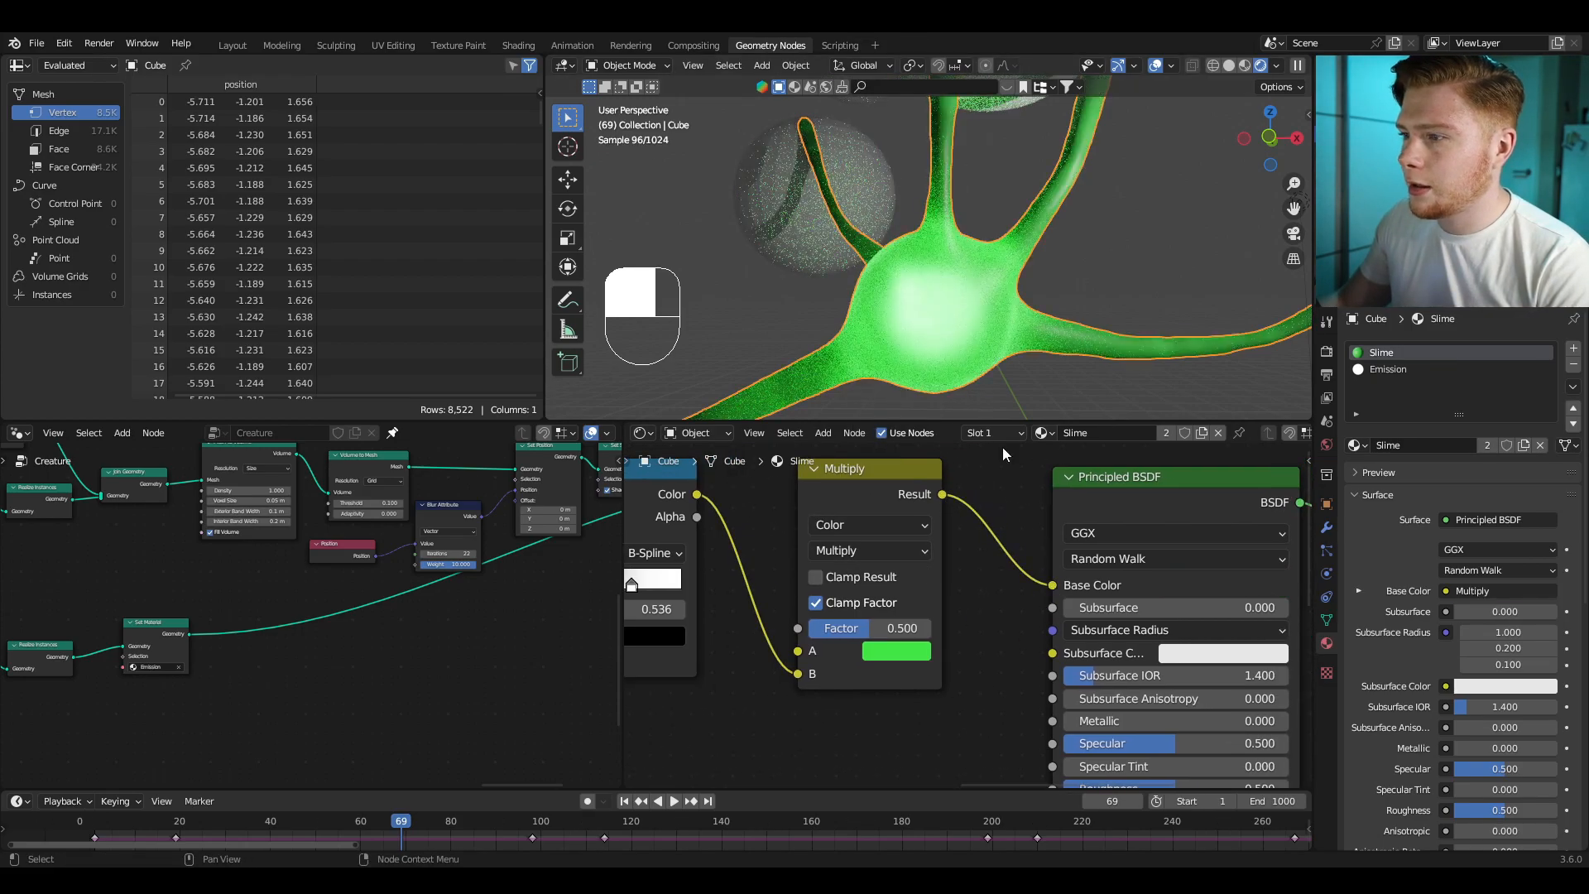
left_click_drag(869, 628, 927, 629)
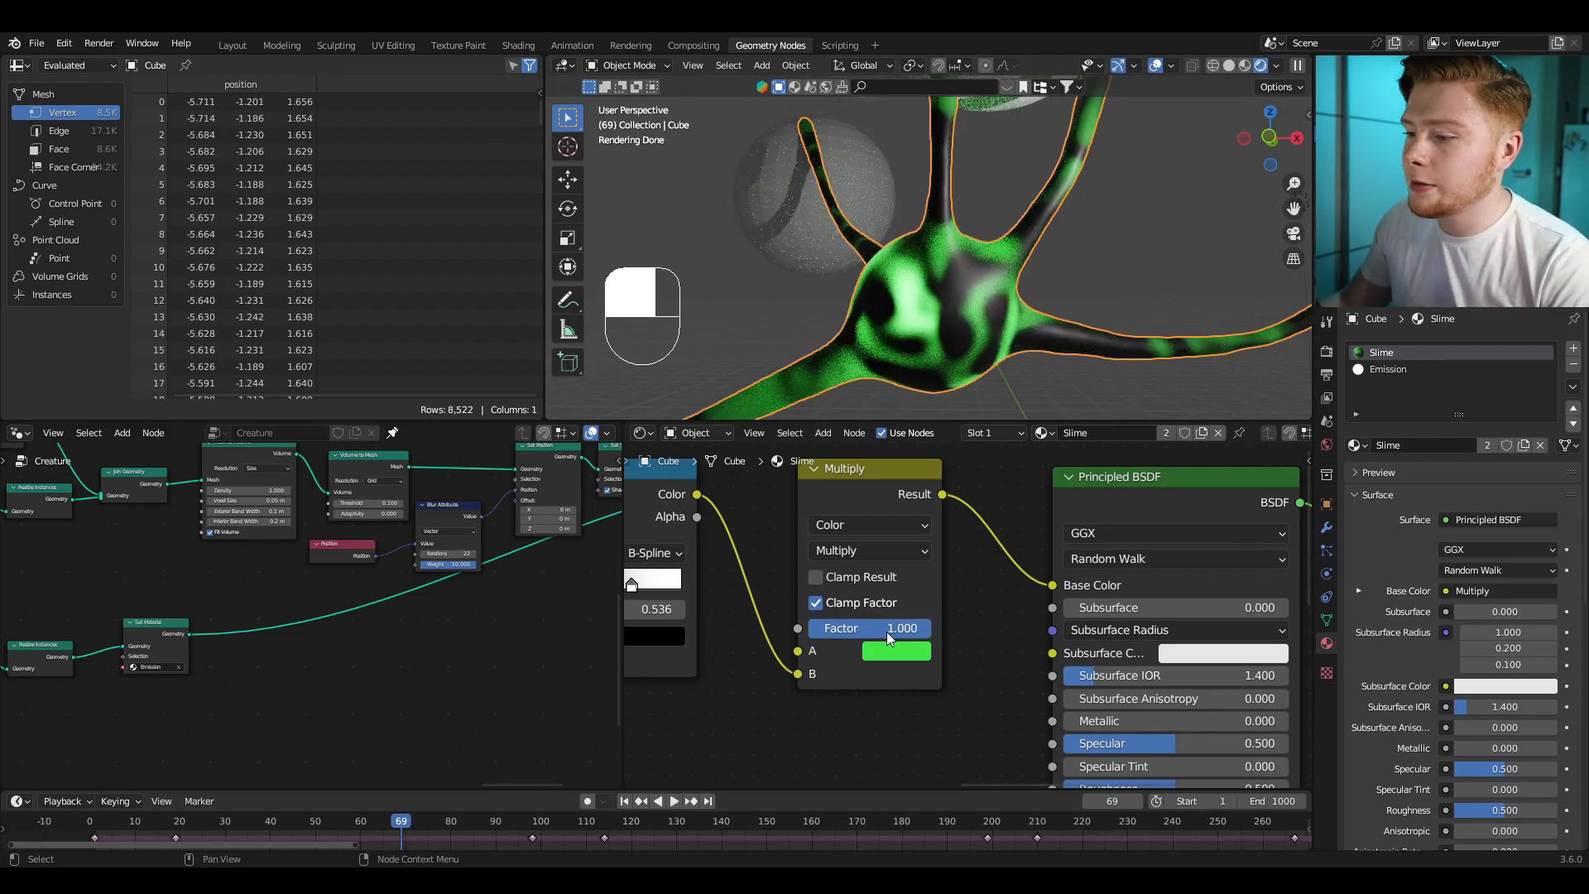
left_click_drag(886, 632, 874, 632)
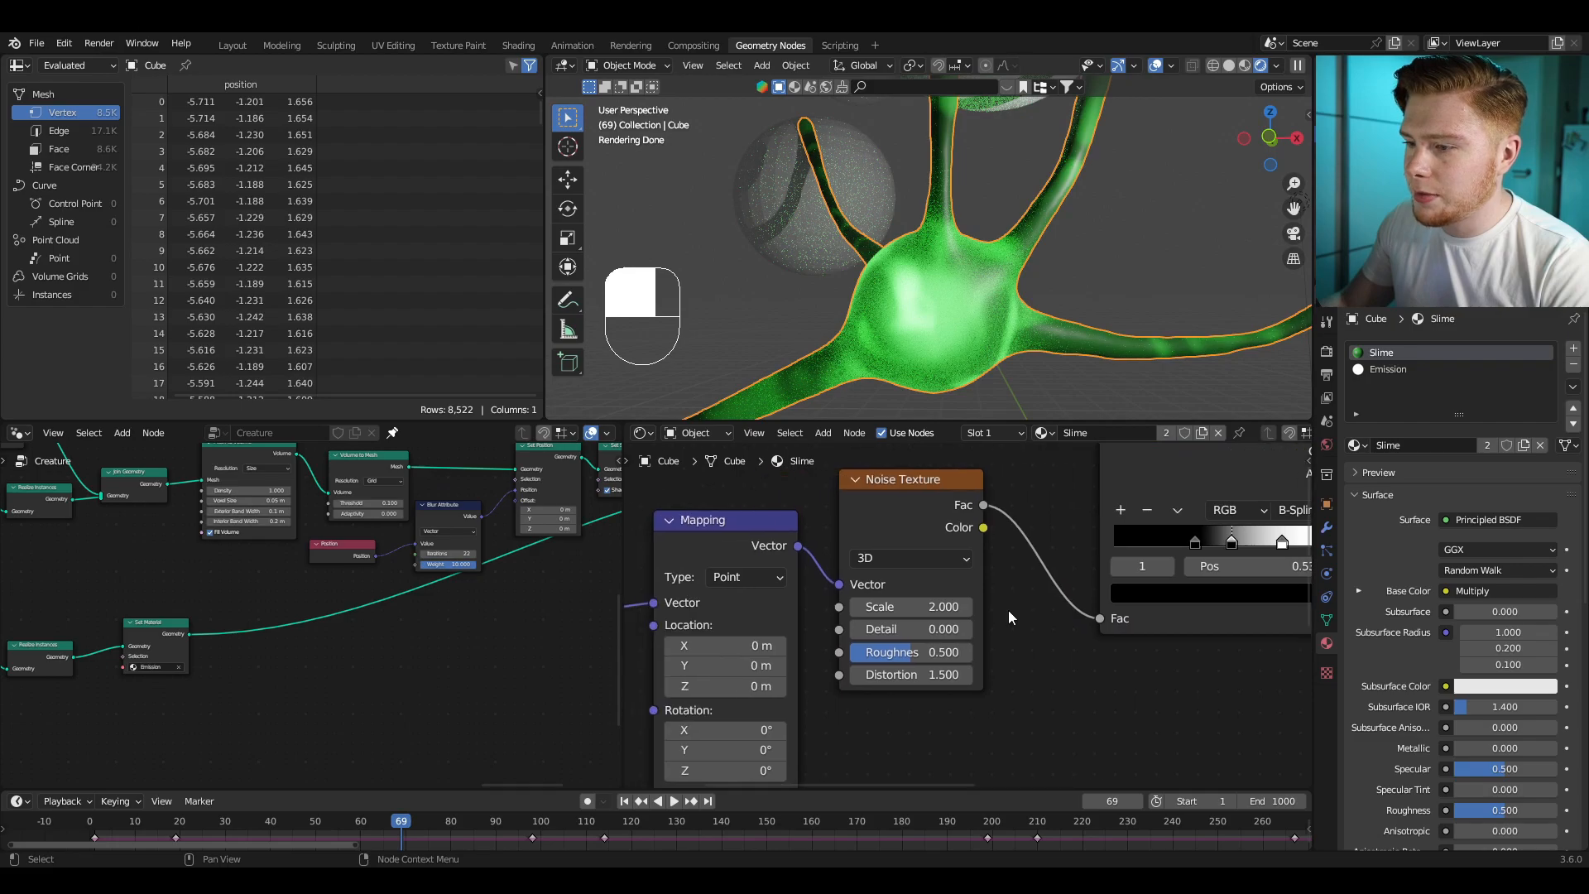
Step: Set the Noise Texture's Scale to 5 and move the Color Ramp's white stop to about 0.650
scroll(1009, 611, "up", 1)
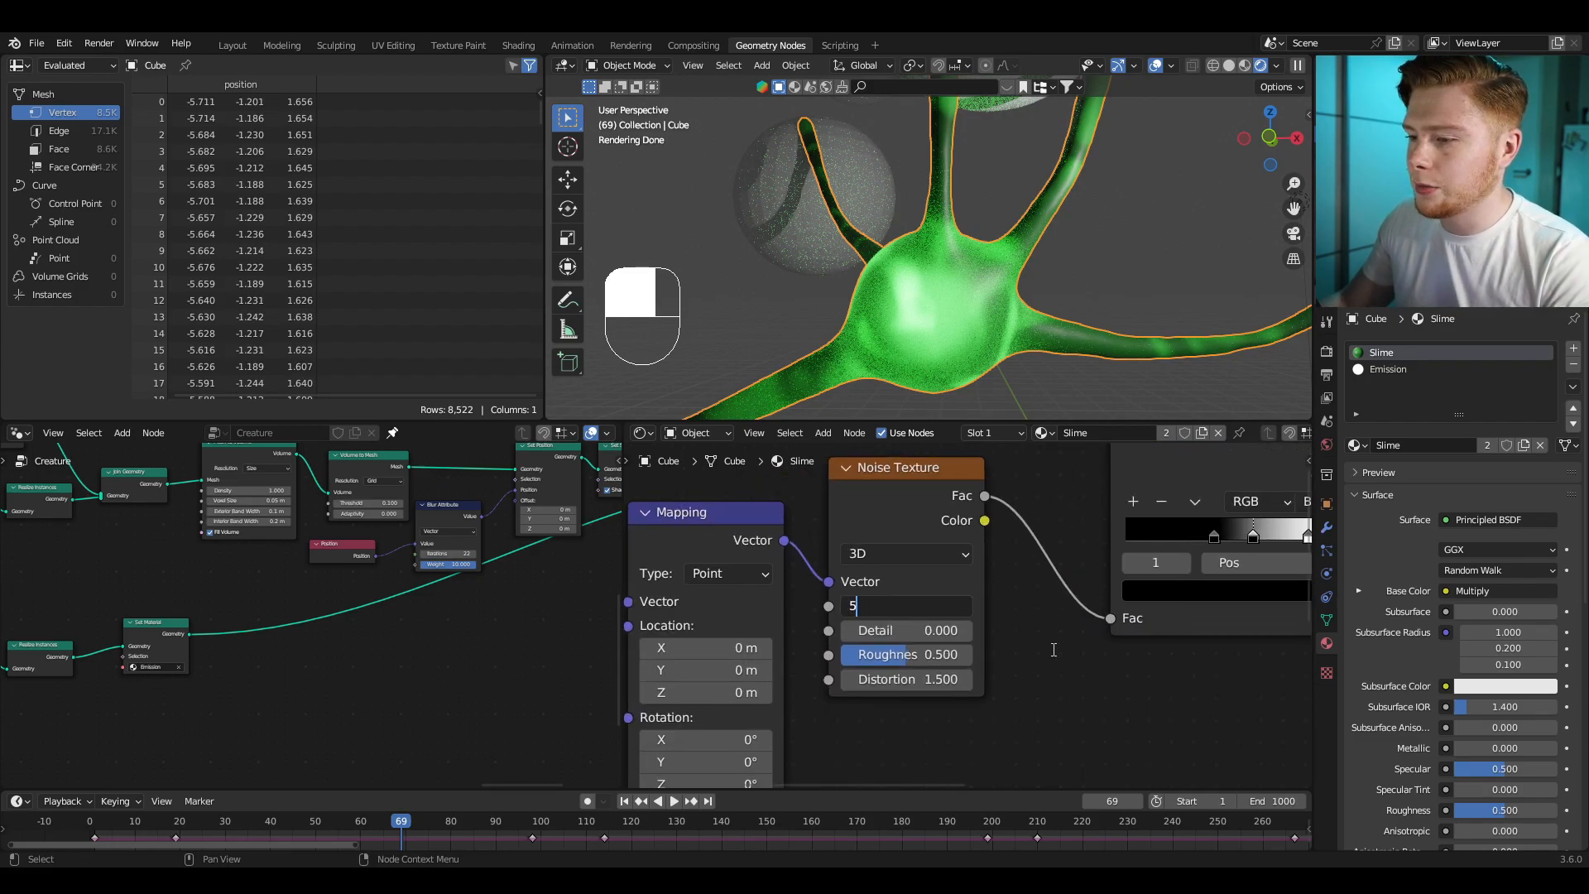
type("5")
key("Return")
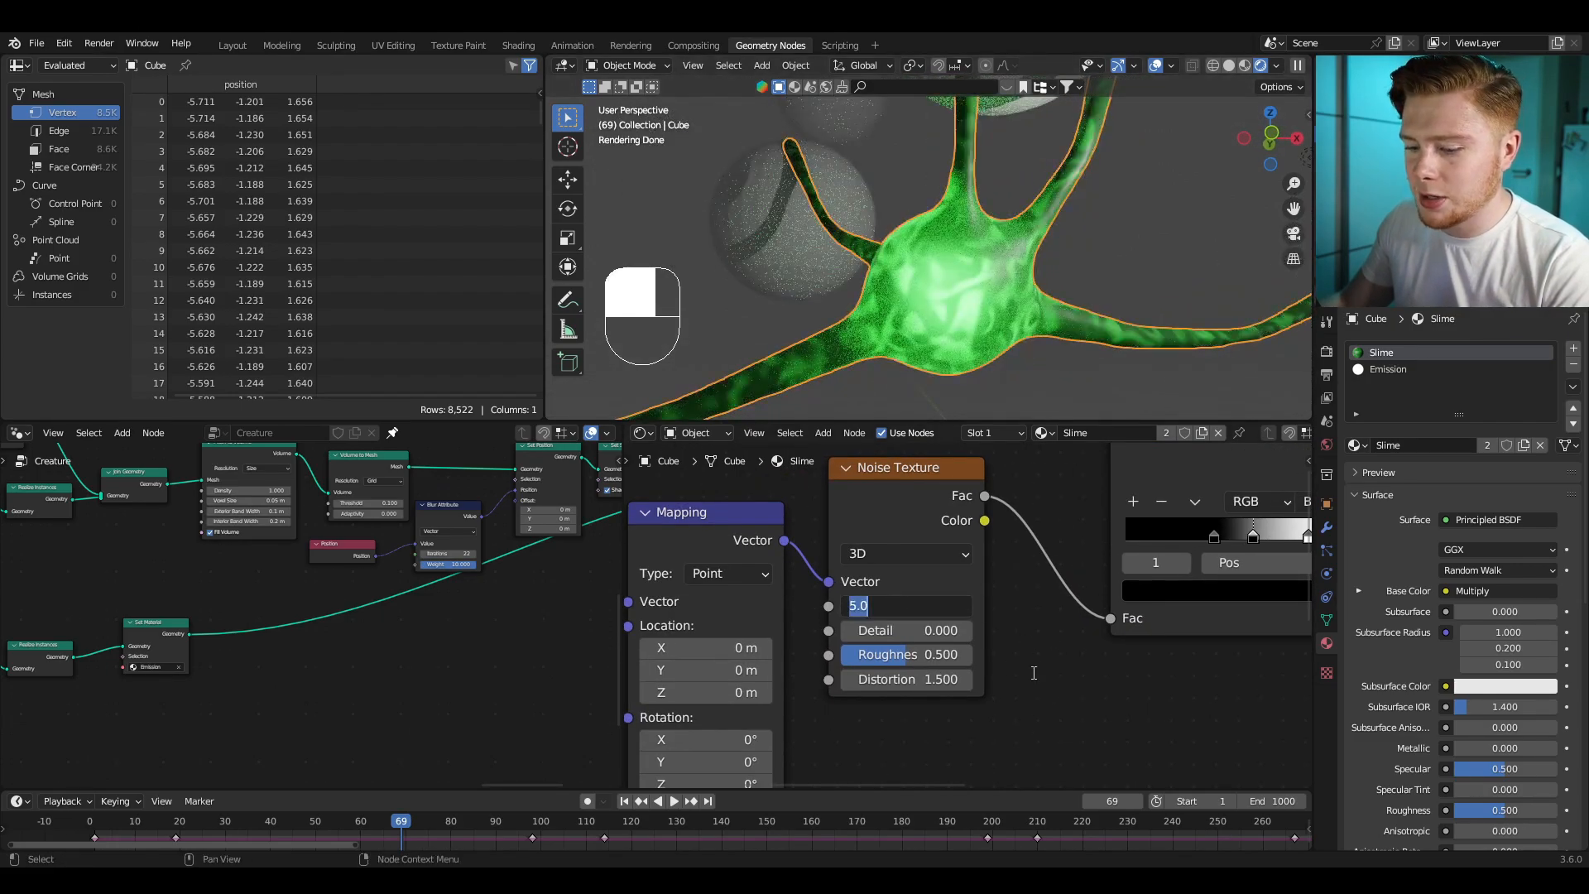
key("Return")
scroll(1068, 613, "down", 2)
middle_click_drag(1081, 582, 877, 606)
scroll(878, 604, "up", 5)
left_click_drag(996, 555, 965, 555)
scroll(1009, 555, "down", 3)
scroll(823, 634, "up", 4)
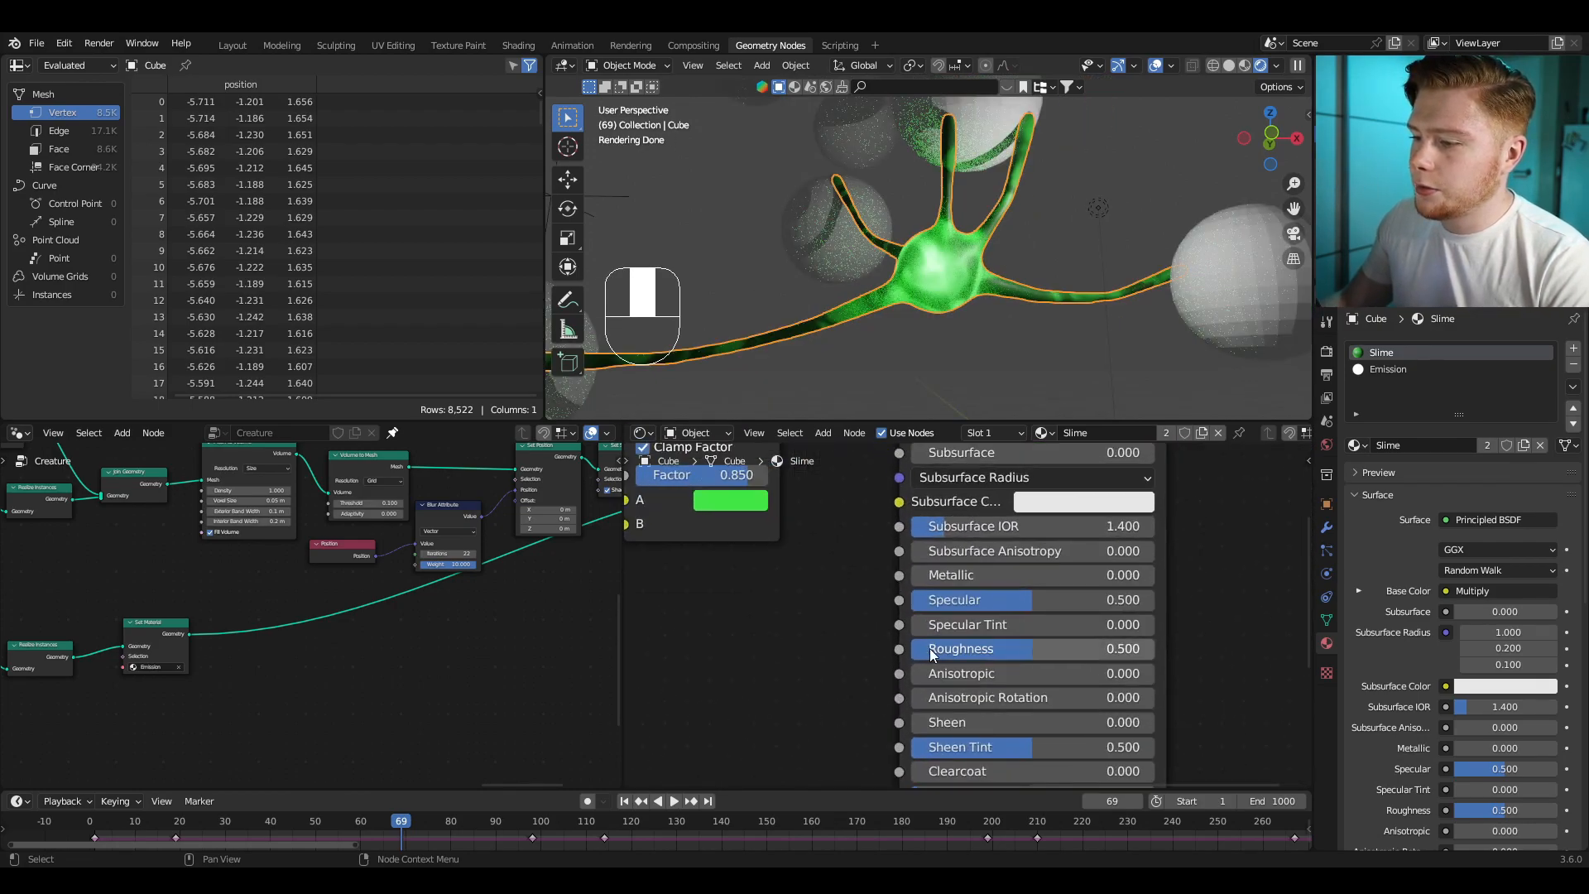
Step: Lower the Principled BSDF's Roughness to 0 and inspect the glossy creature from another angle
left_click_drag(1035, 649, 908, 649)
middle_click_drag(1019, 286, 1070, 348)
middle_click_drag(1070, 347, 996, 310)
scroll(995, 310, "down", 3)
scroll(1220, 534, "down", 3)
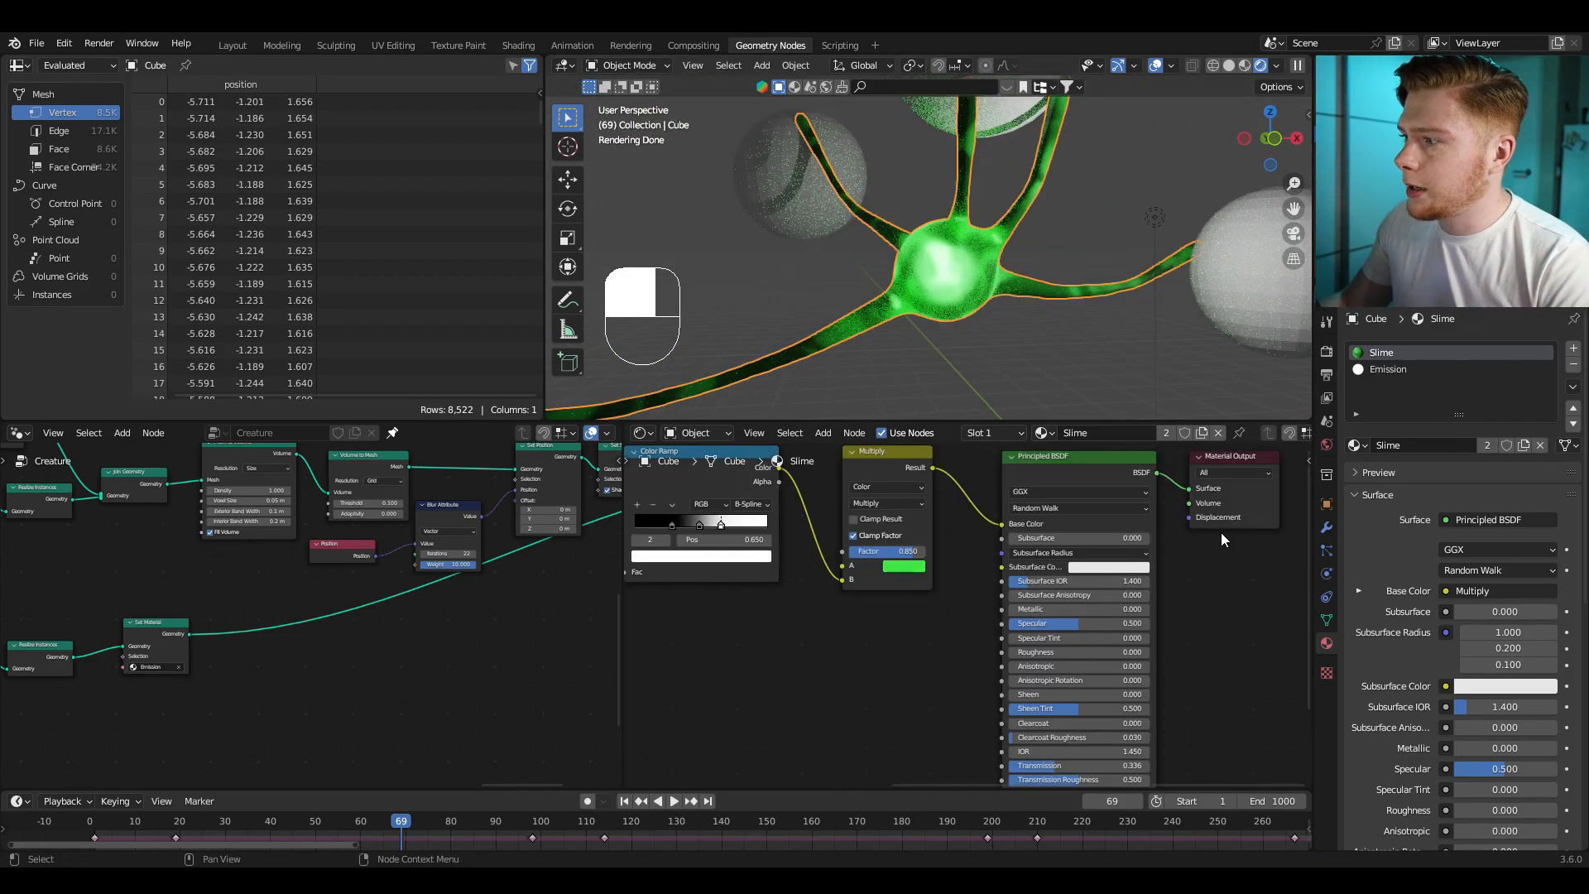
Step: Set the Emission material's shader Strength to 1000 and view the creature's glowing core
left_click(1383, 369)
middle_click_drag(1086, 506, 900, 600)
scroll(899, 598, "up", 5)
left_click(901, 587)
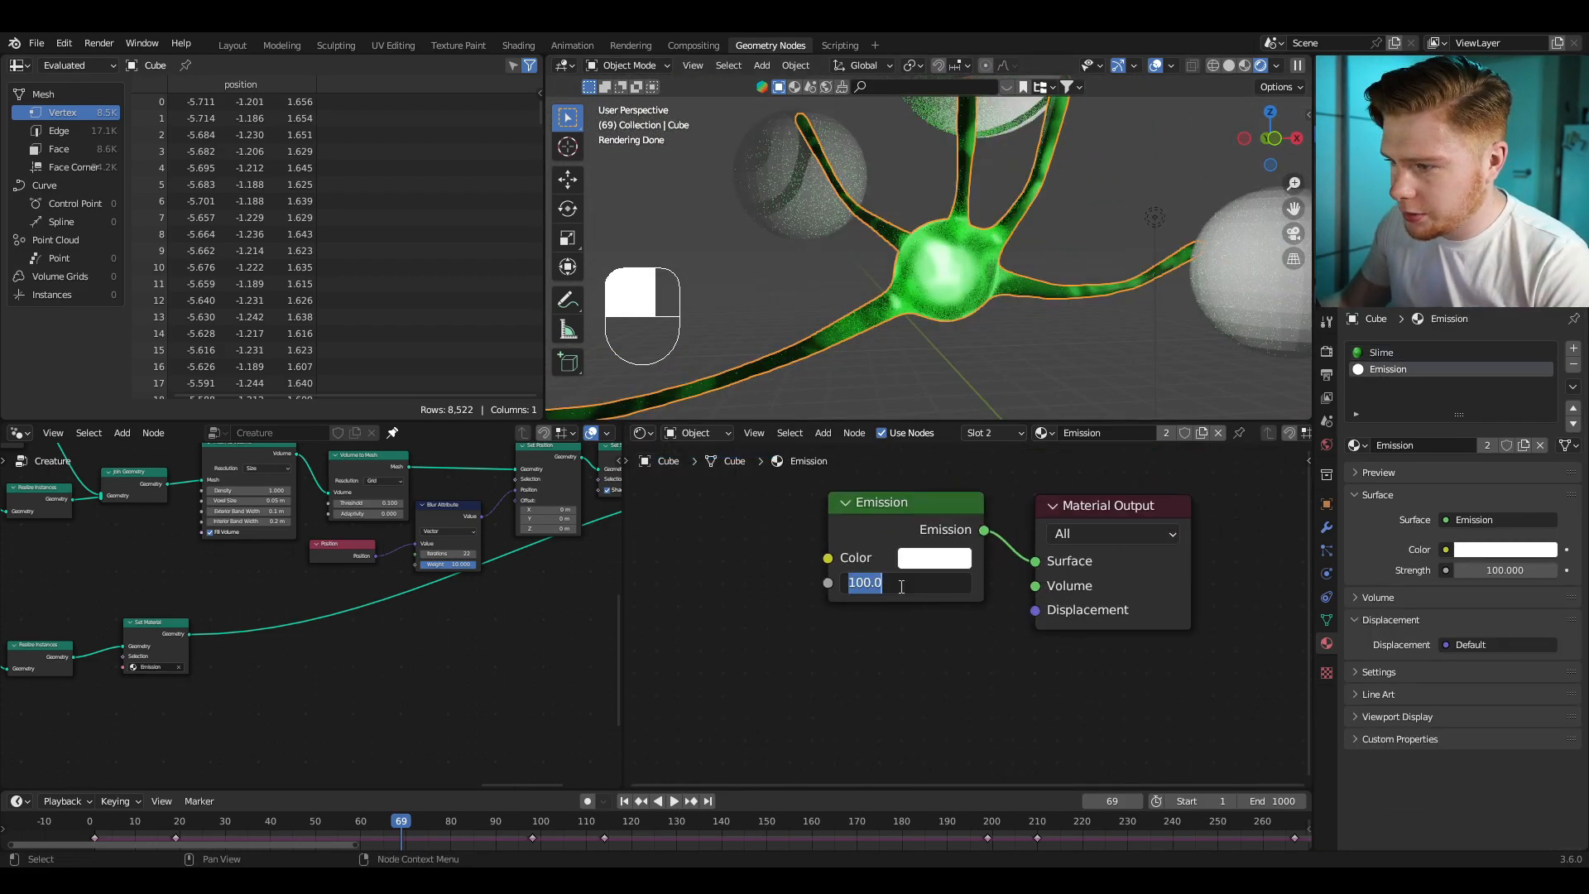
type("100")
left_click(995, 376)
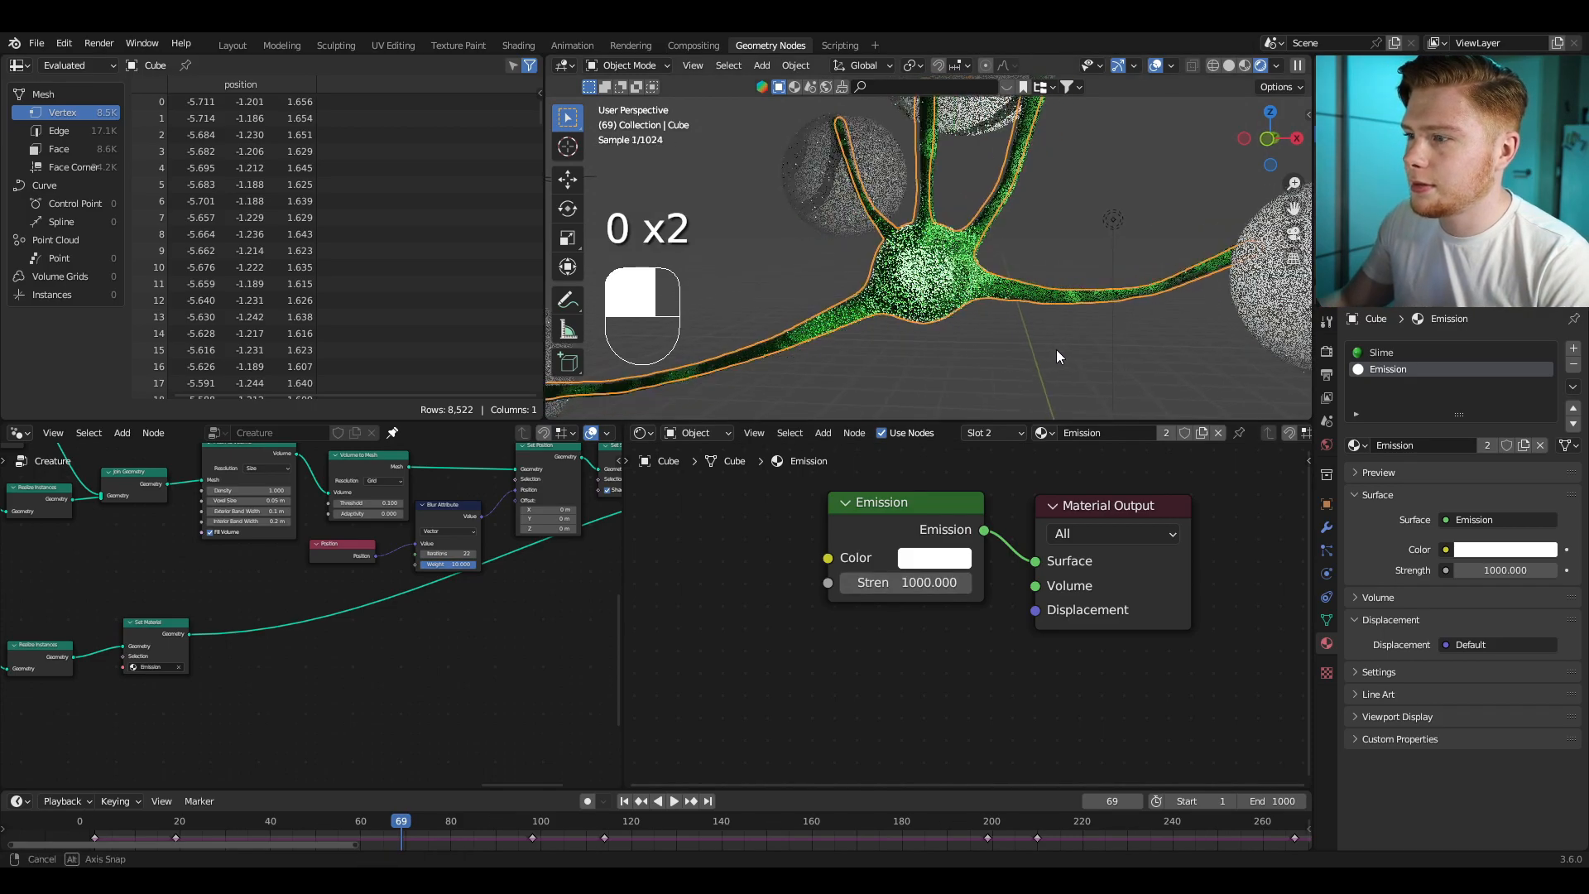